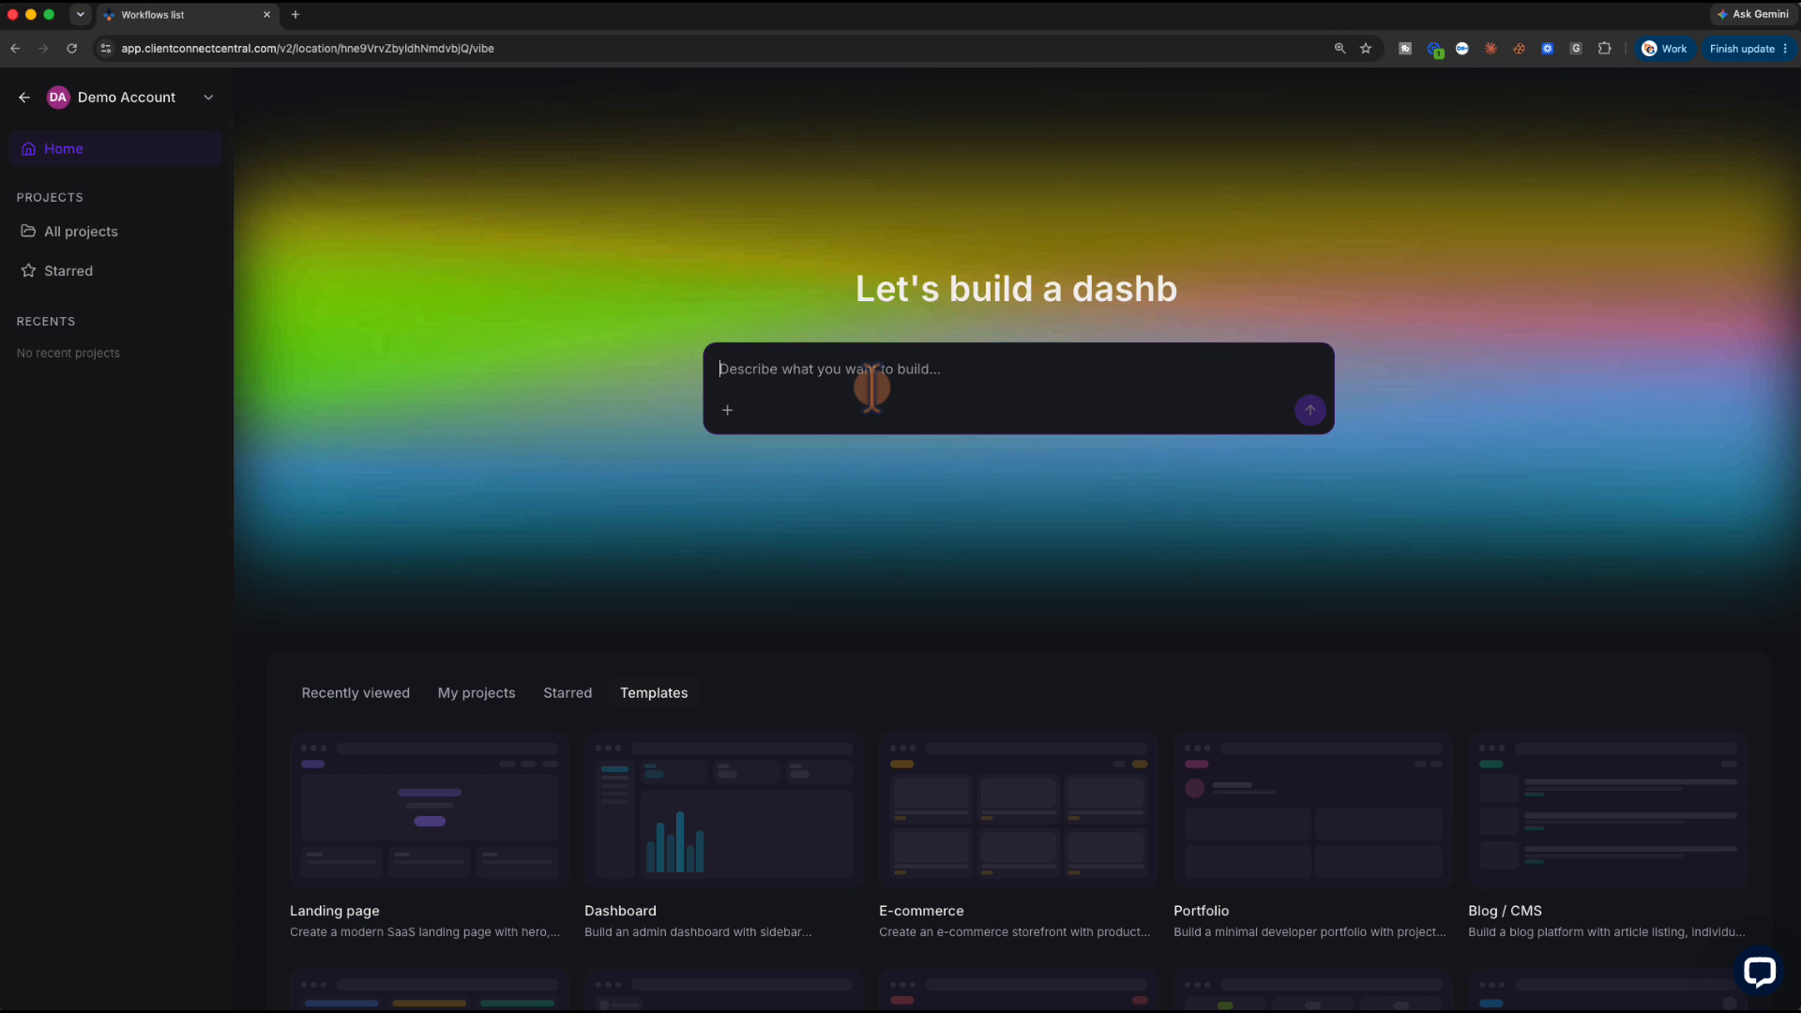
Paste the full Clear Picture opt-in landing page brief, ending in its mobile-first Layout section
key(super+v)
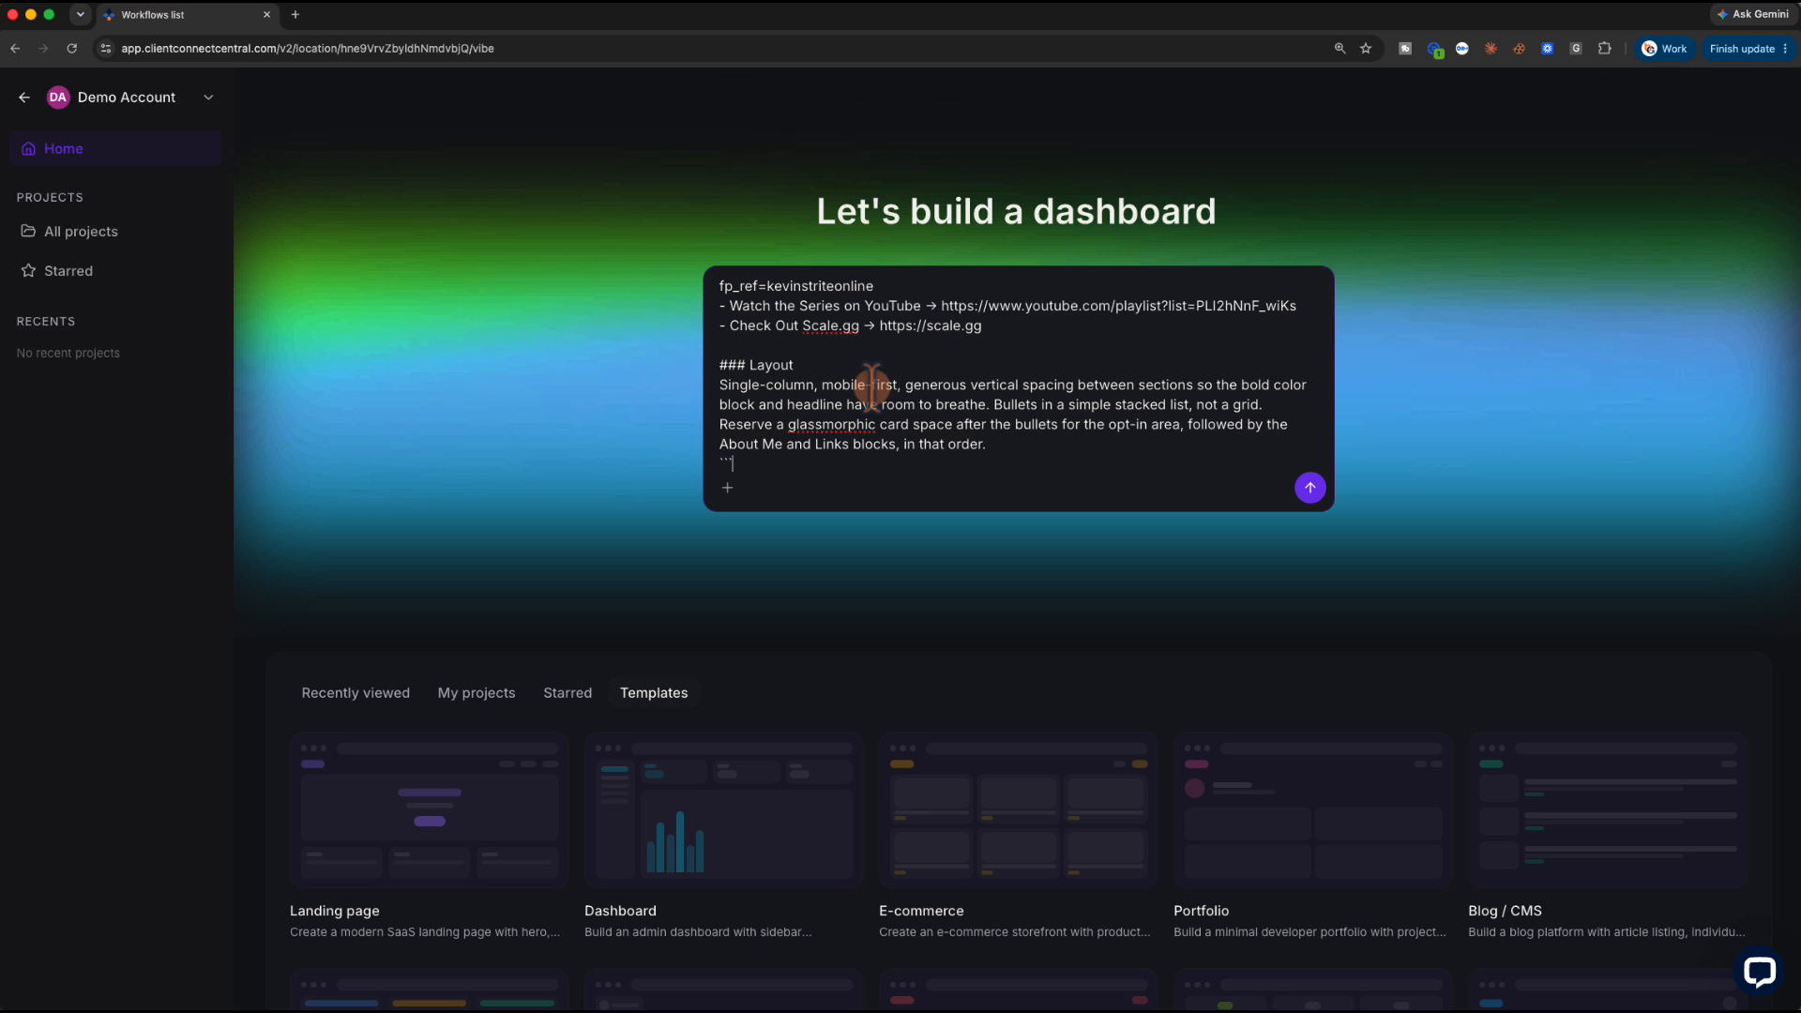
Send the landing page brief to start building the Clear Picture project
click(1310, 487)
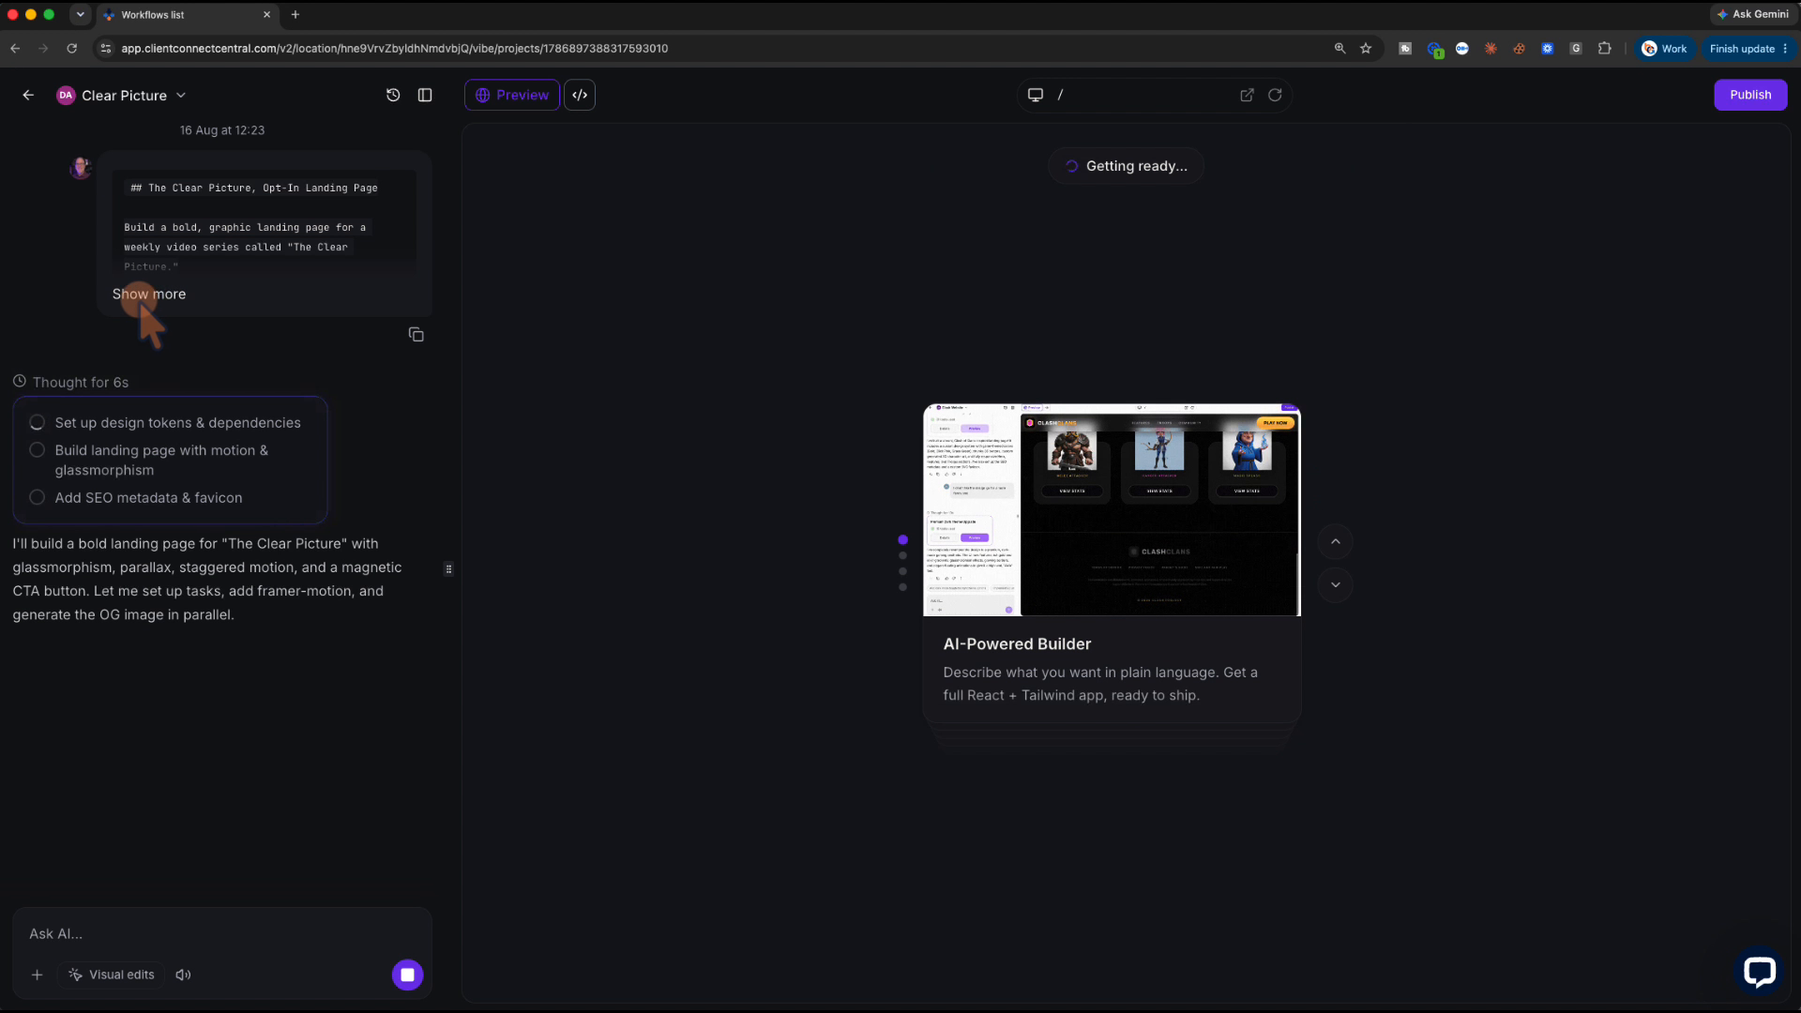
Expand the submitted brief, read it through to the end, and collapse it again
click(149, 294)
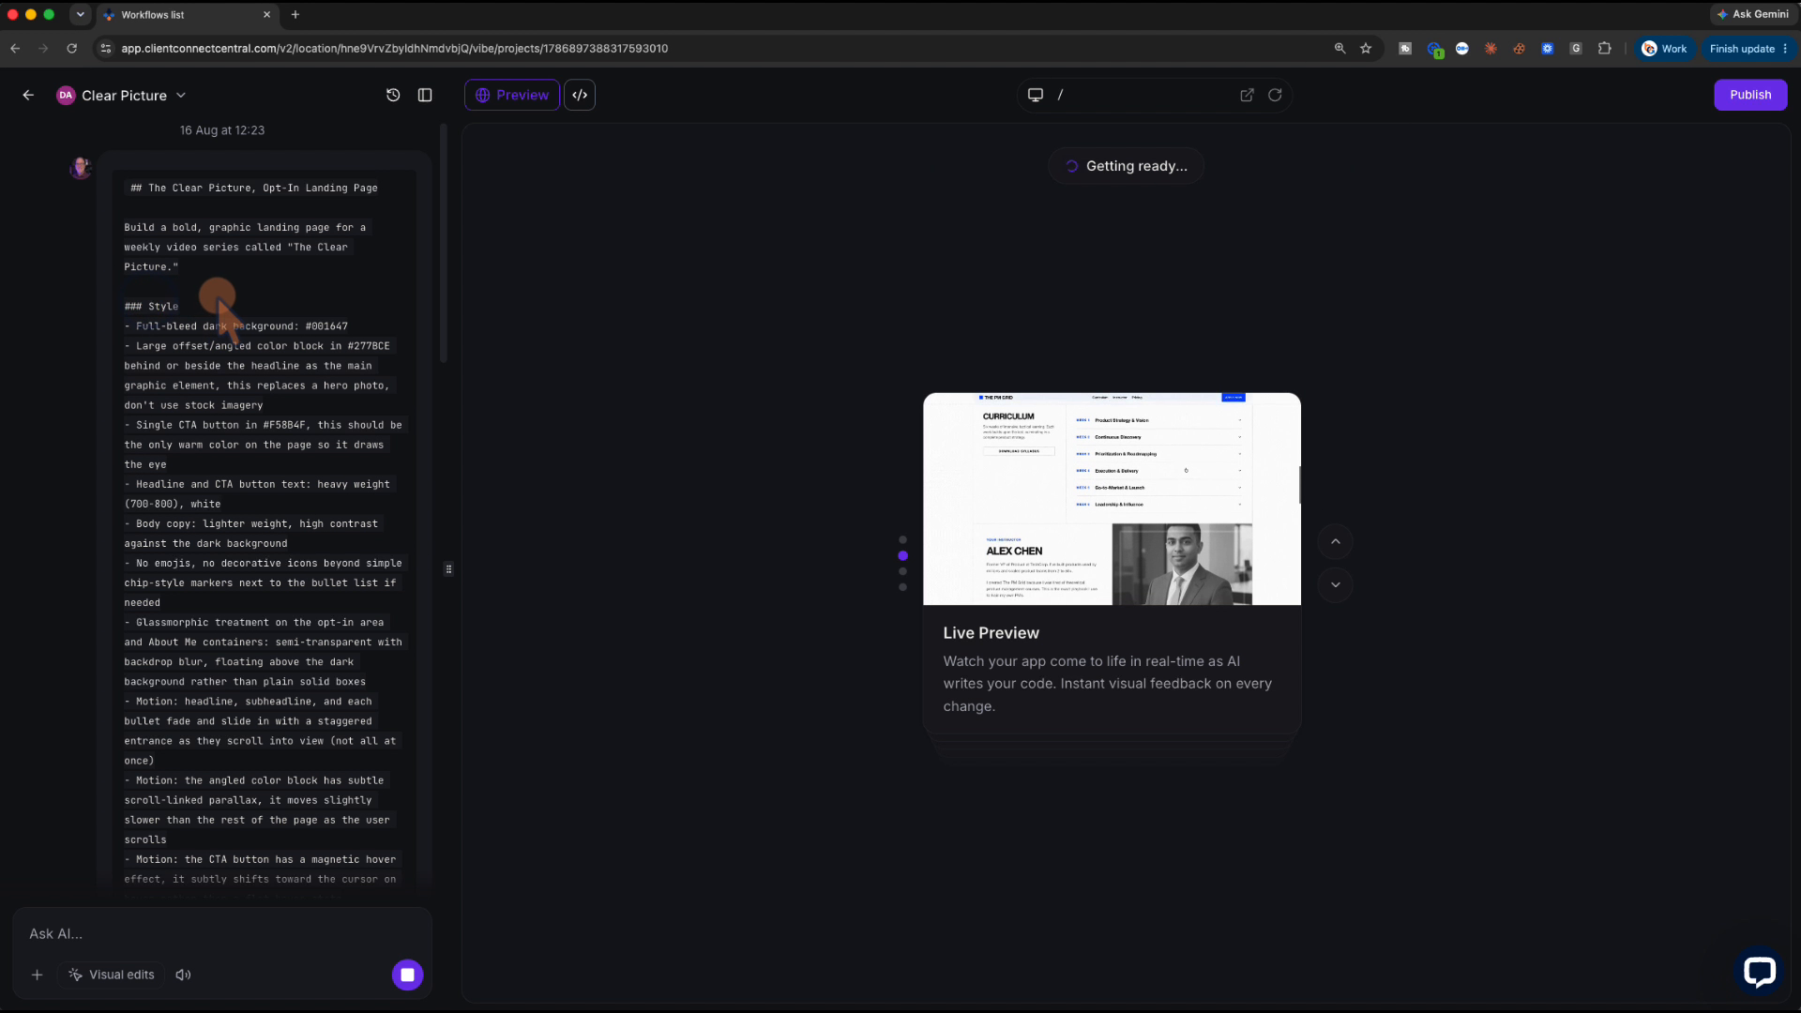
scroll(224, 289, down, 1)
scroll(224, 290, down, 3)
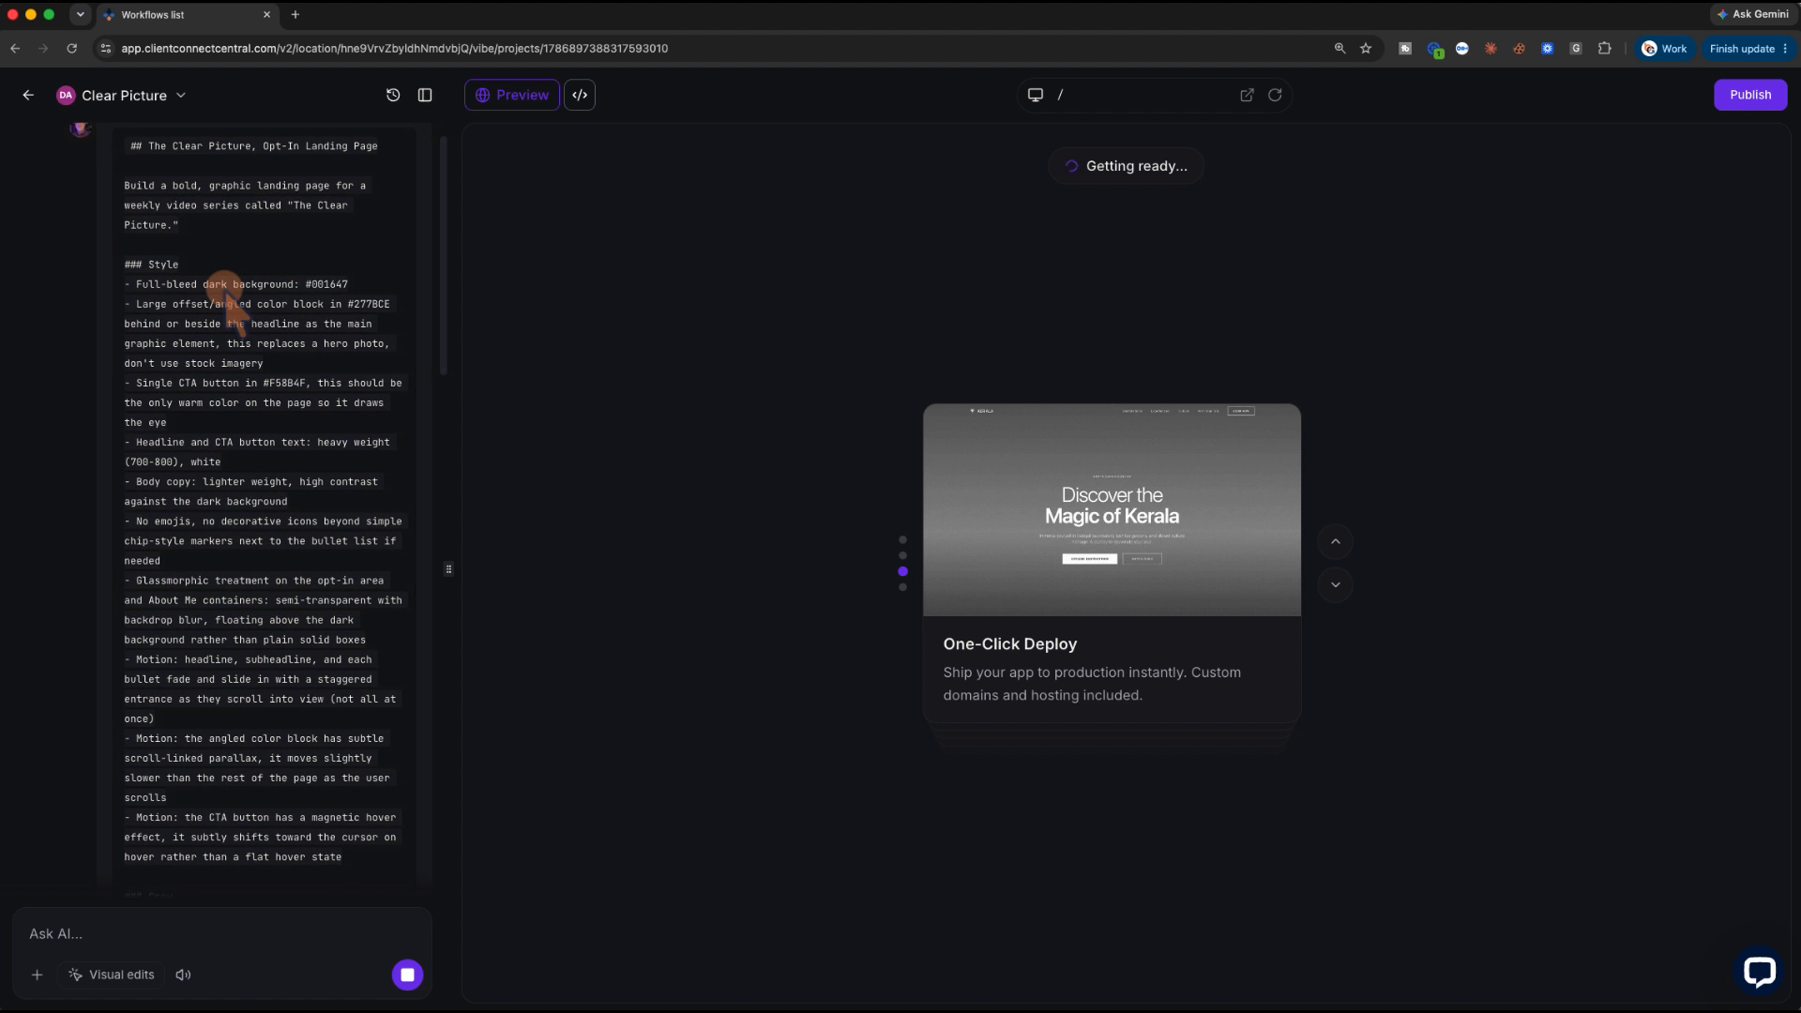
scroll(224, 290, down, 2)
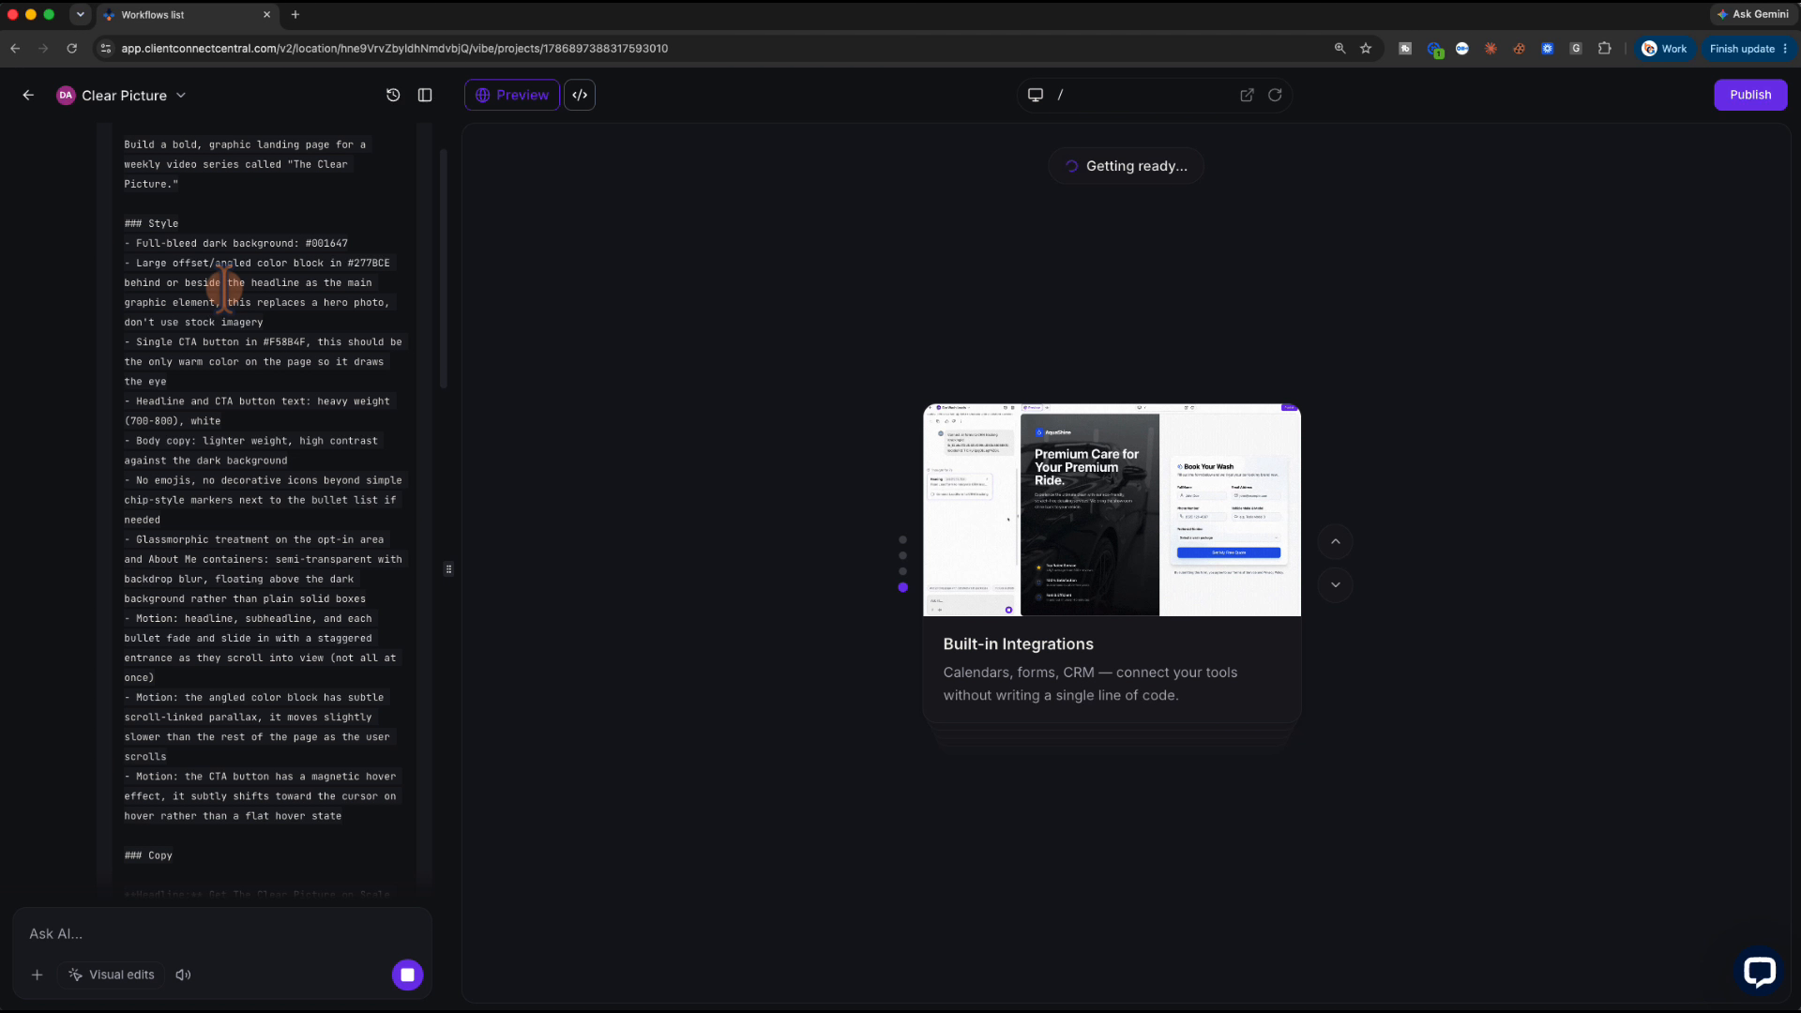
scroll(224, 290, down, 3)
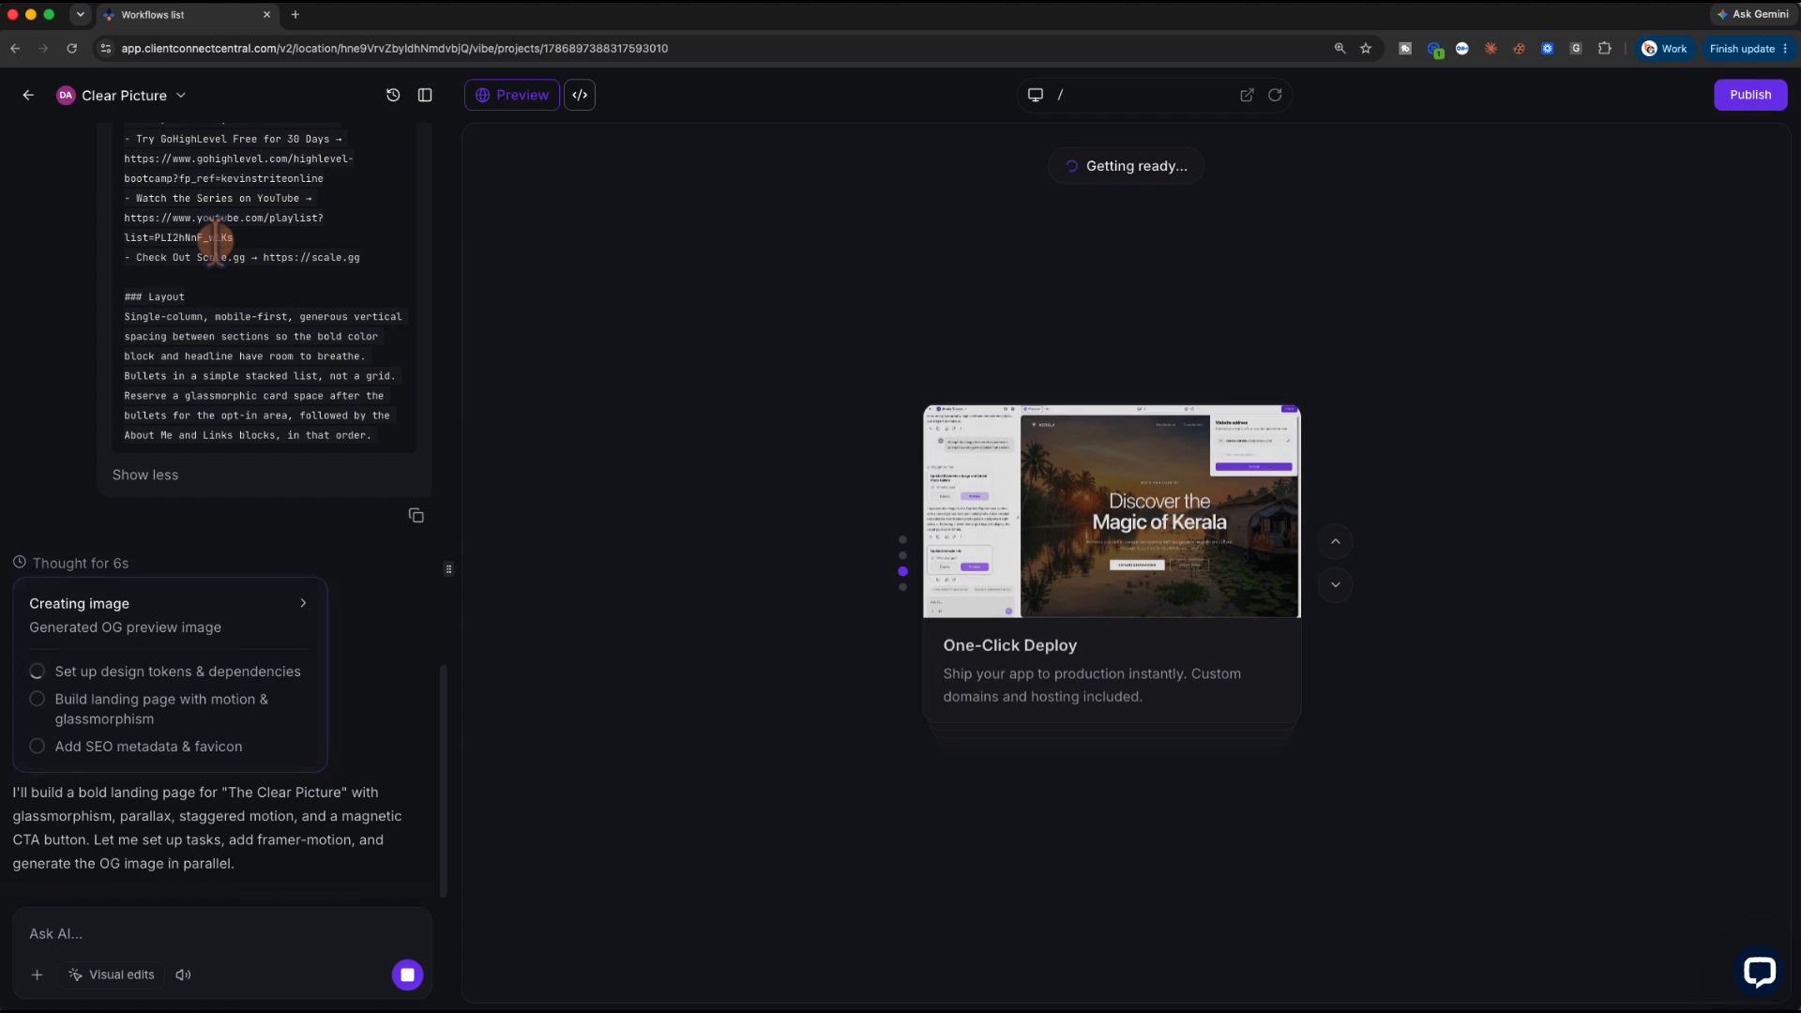
scroll(216, 239, up, 10)
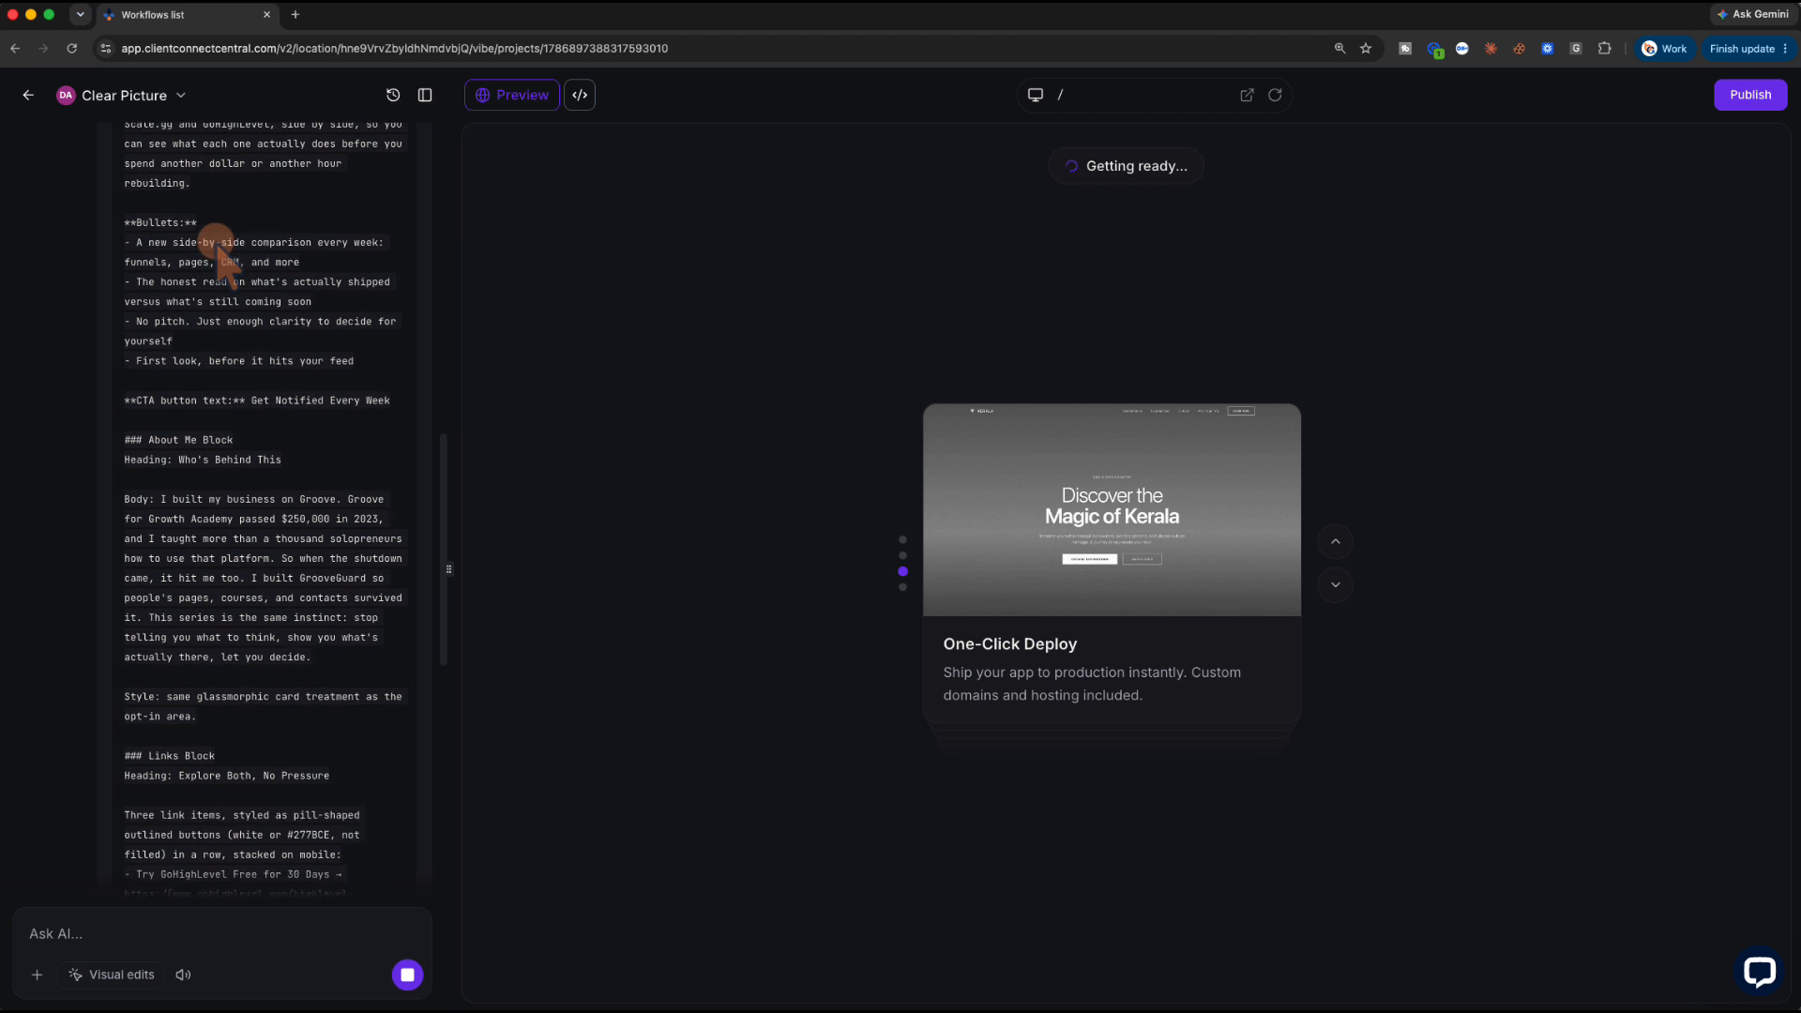
scroll(216, 241, up, 4)
scroll(216, 241, up, 8)
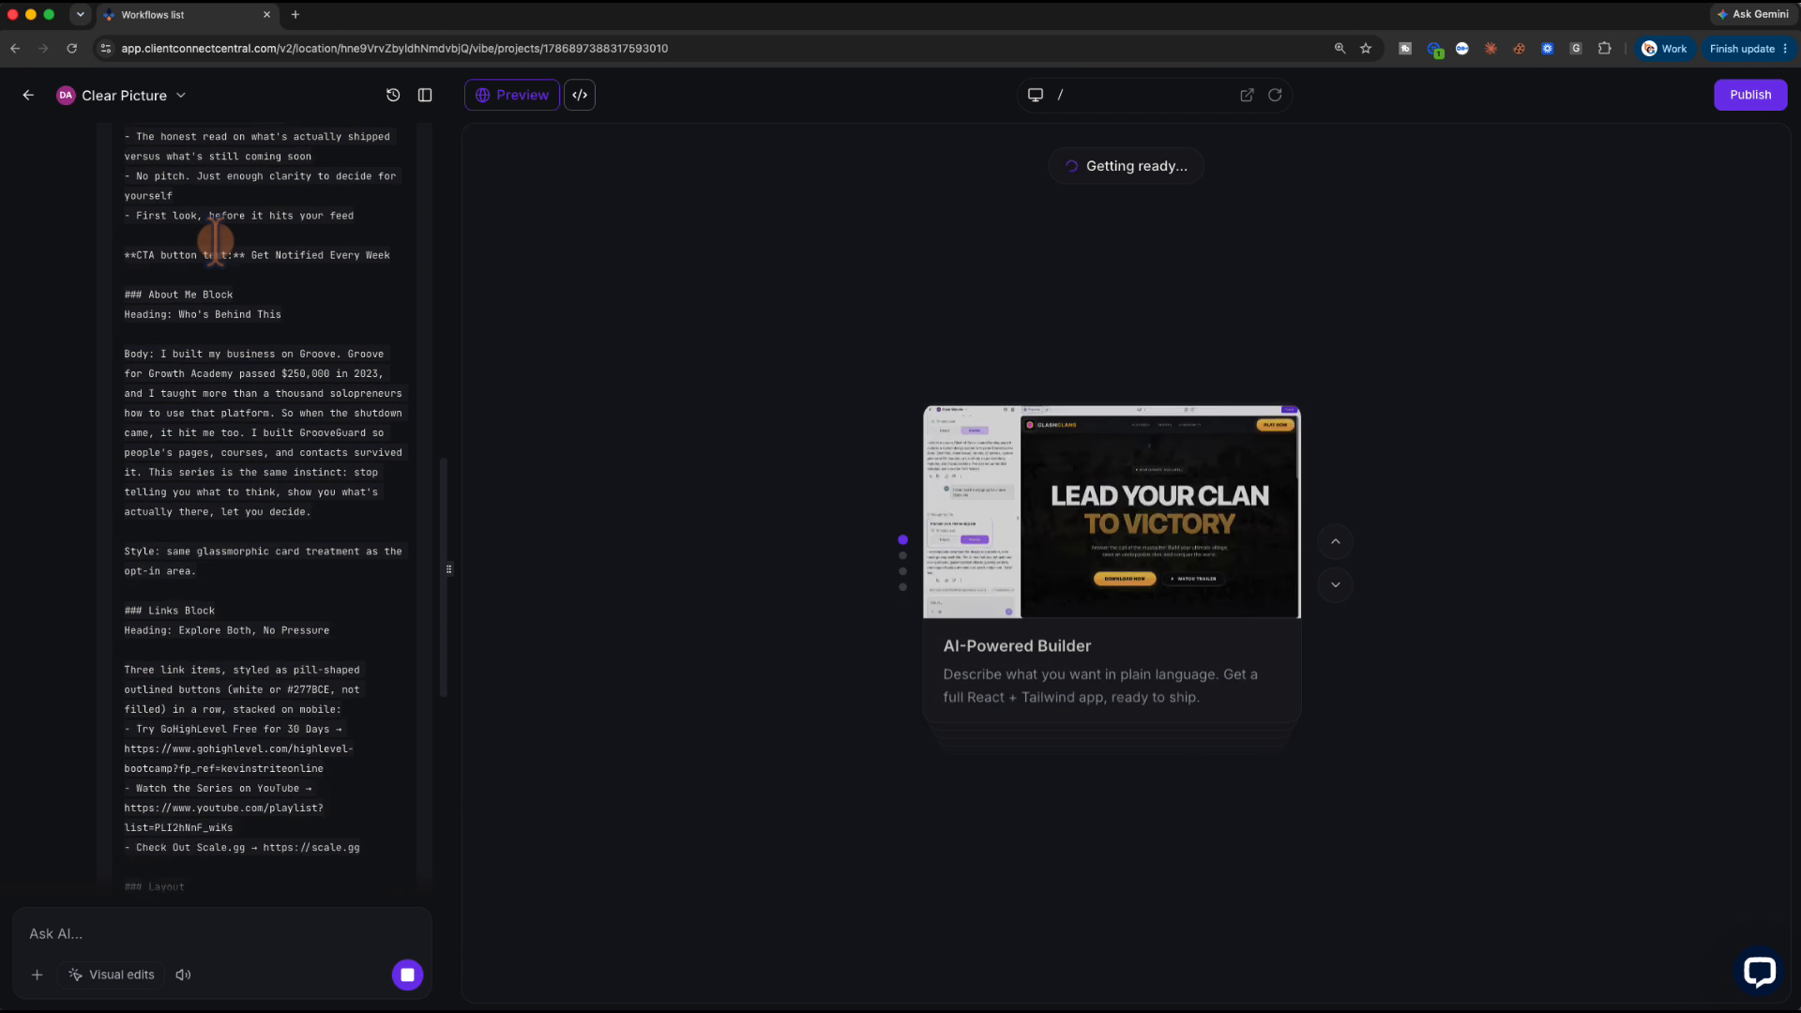
scroll(215, 241, up, 5)
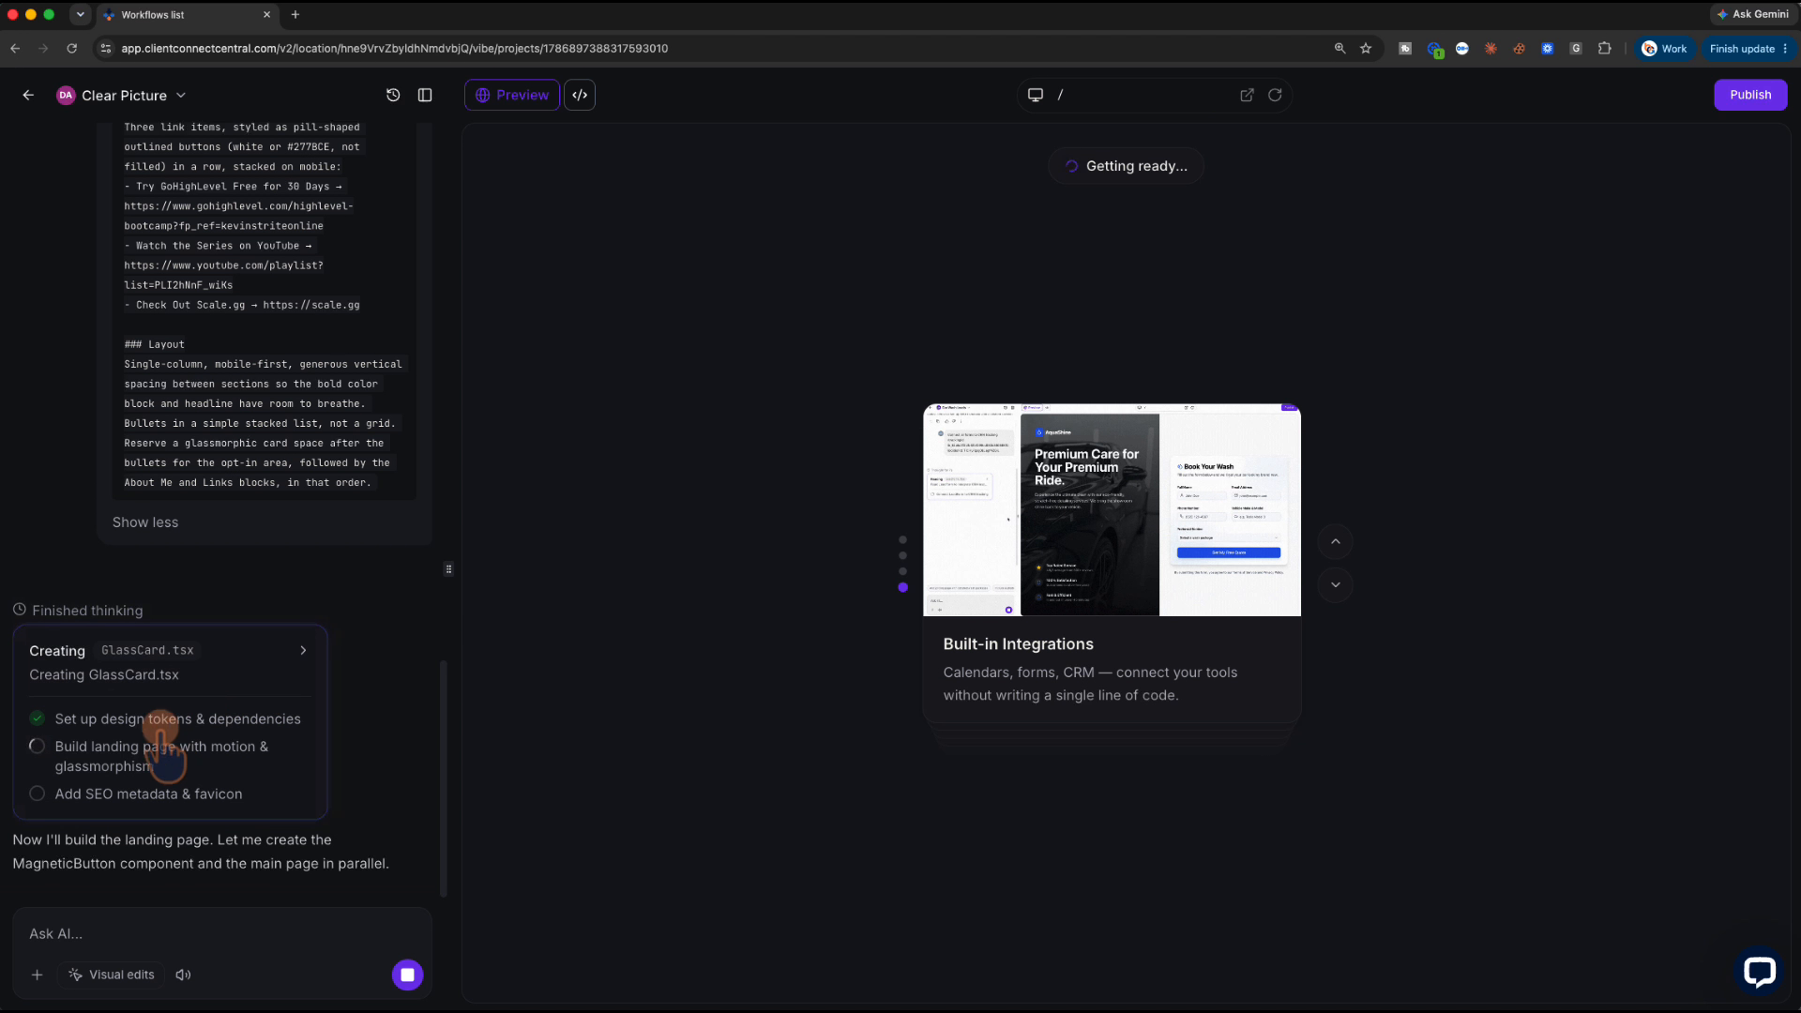
click(153, 525)
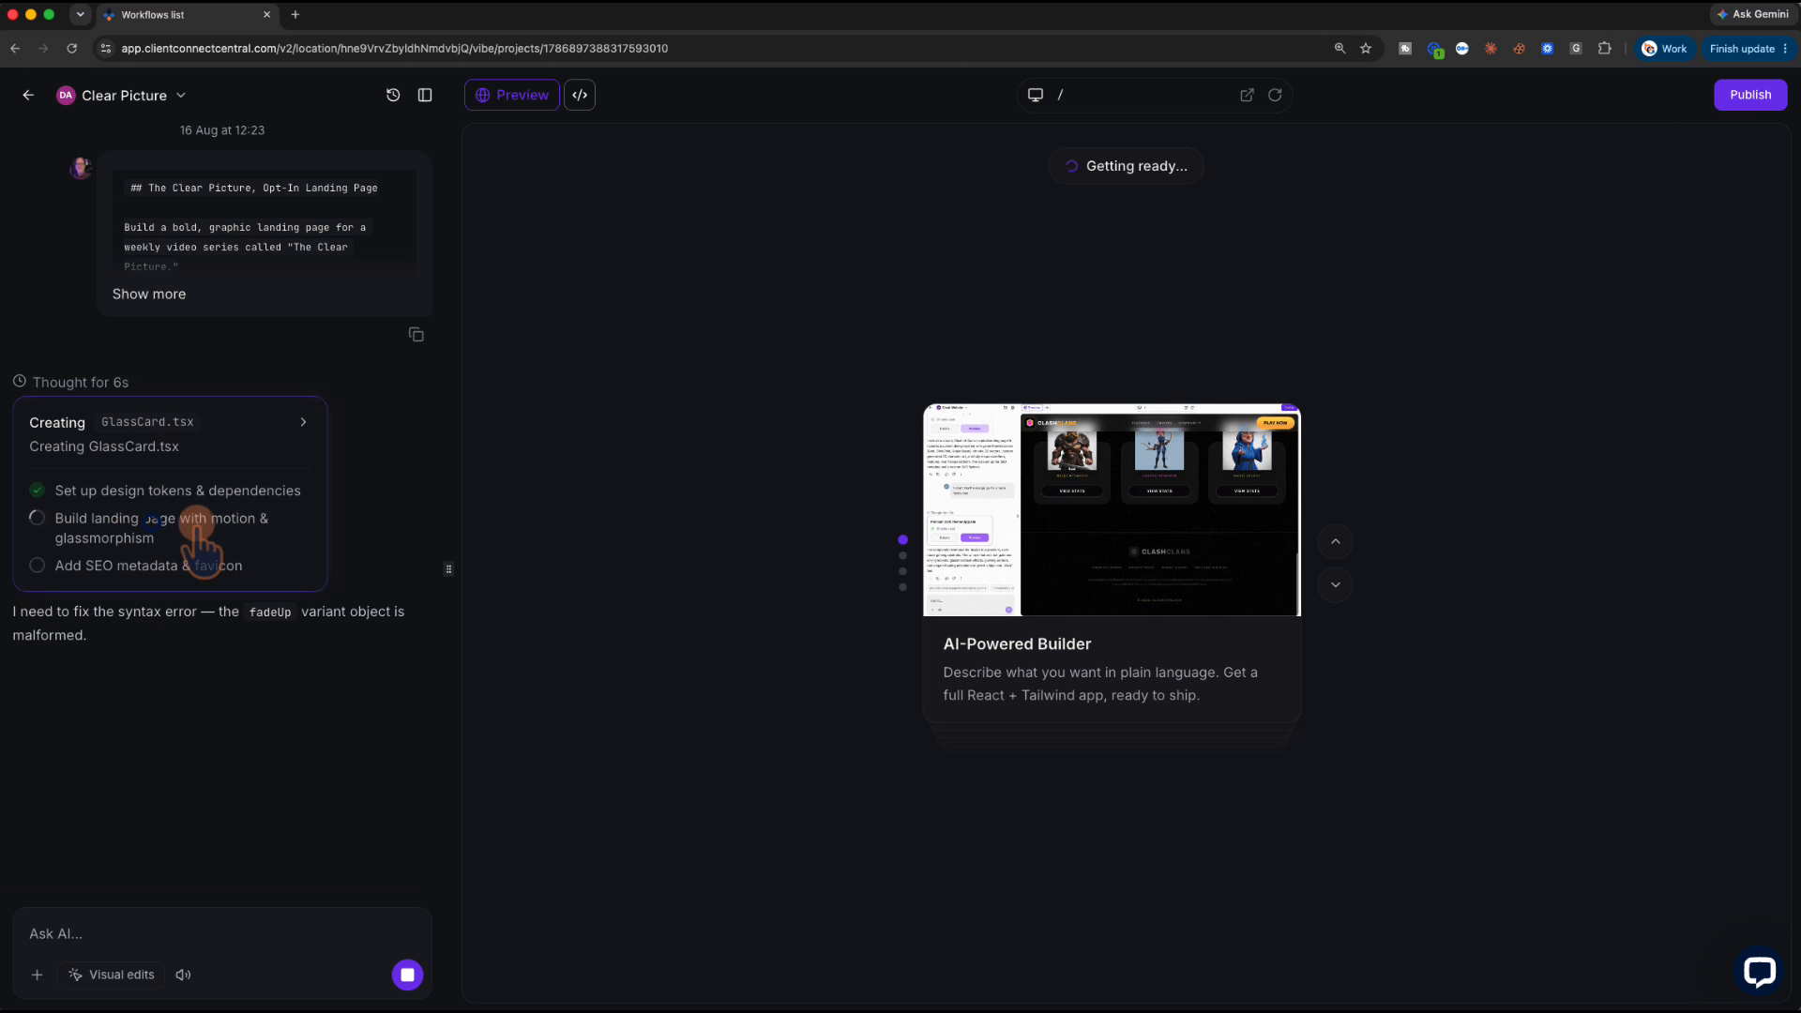
Check the agent's list of build steps, then go back to the live page preview
click(303, 422)
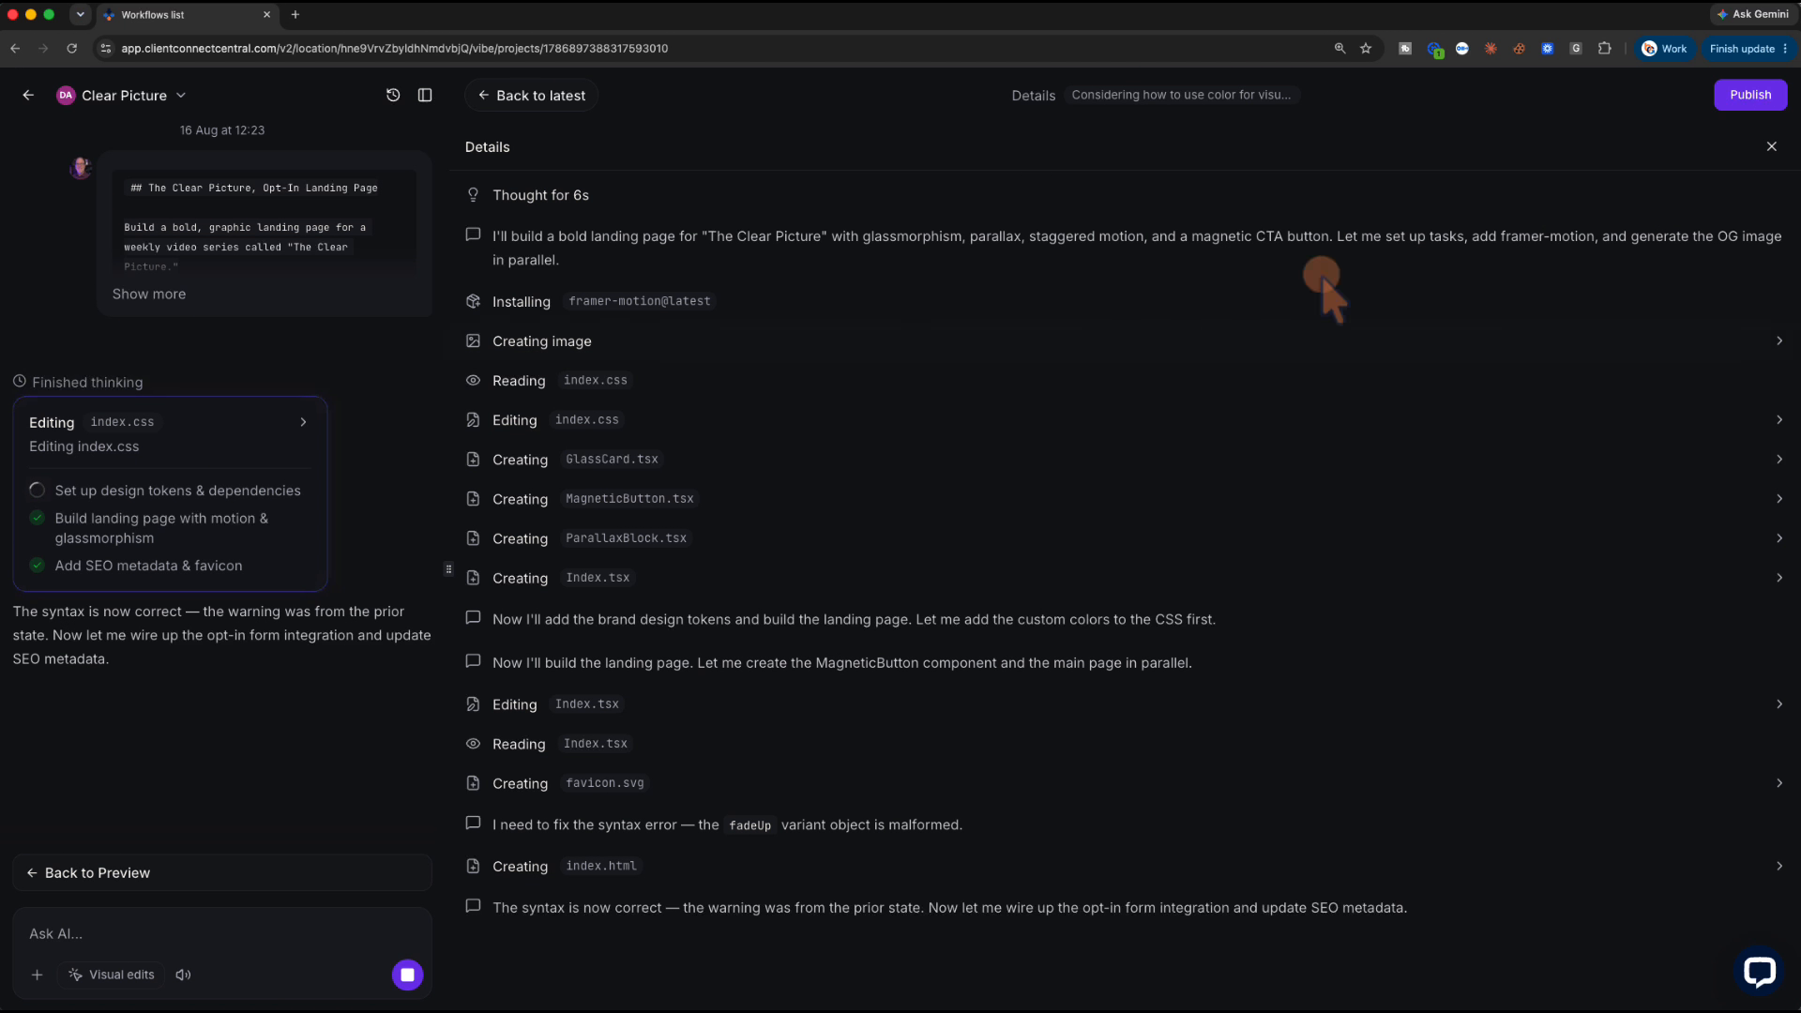
click(1770, 146)
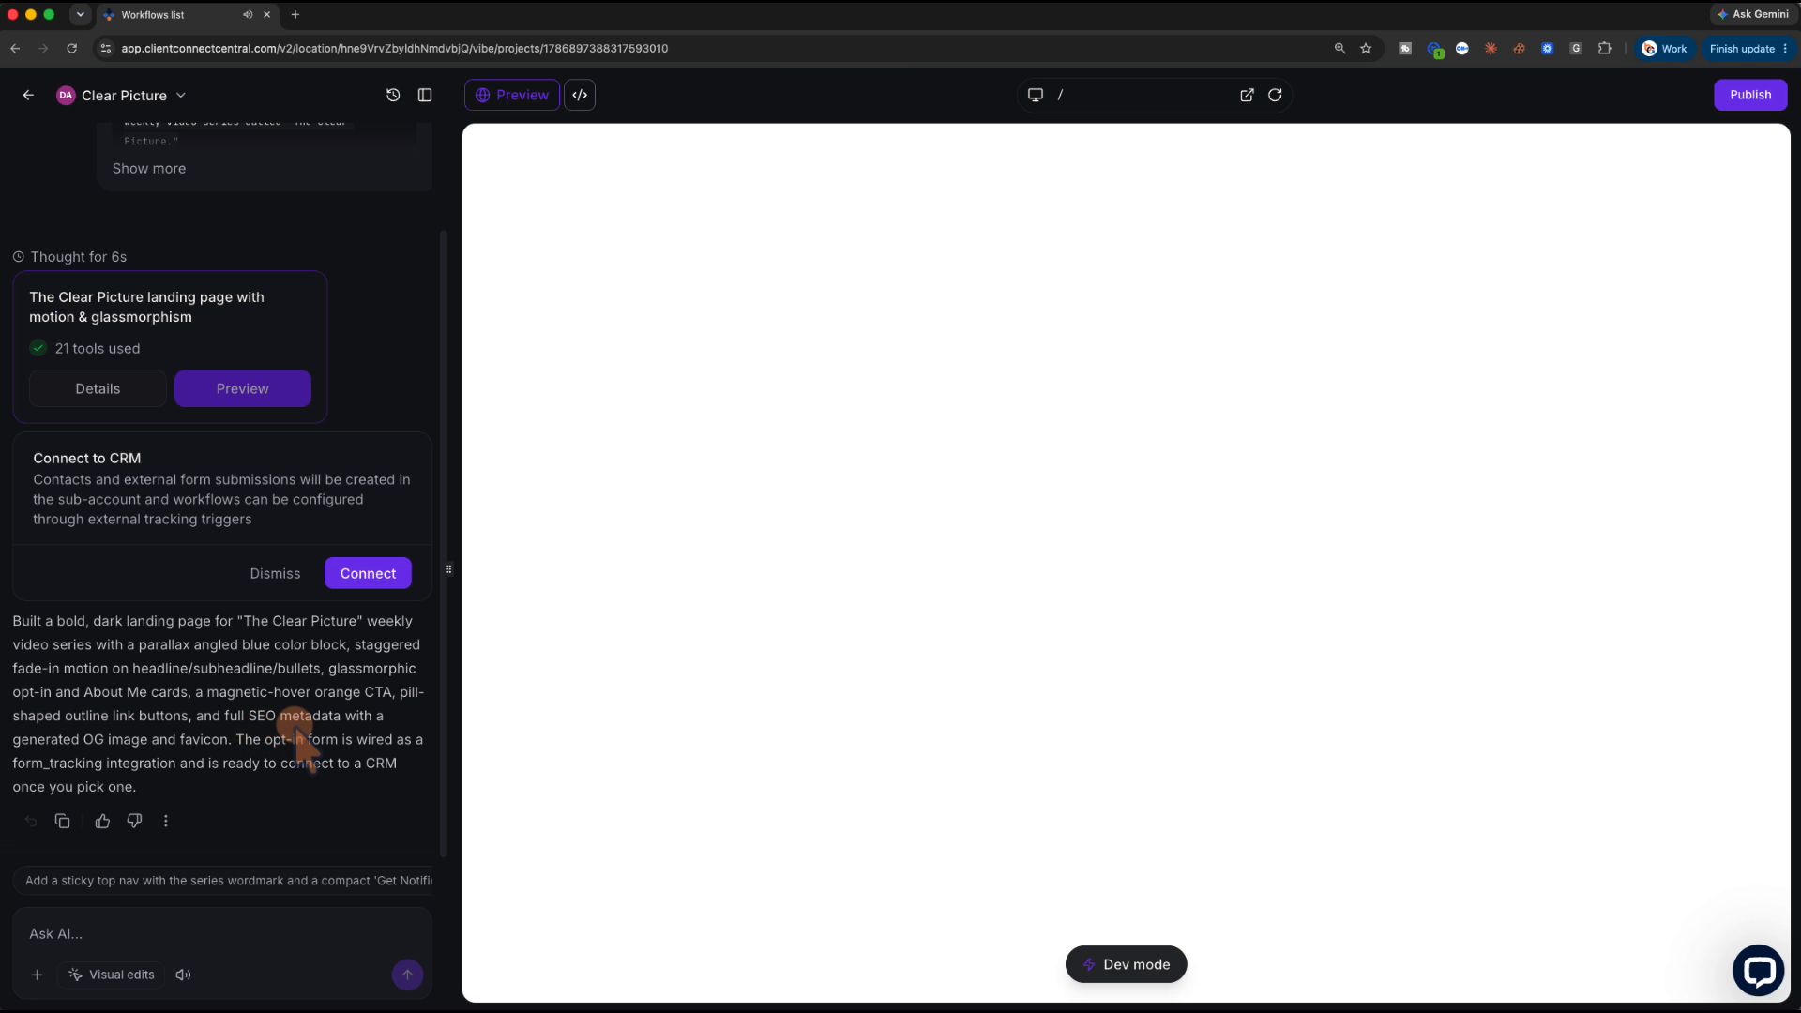
scroll(736, 680, down, 7)
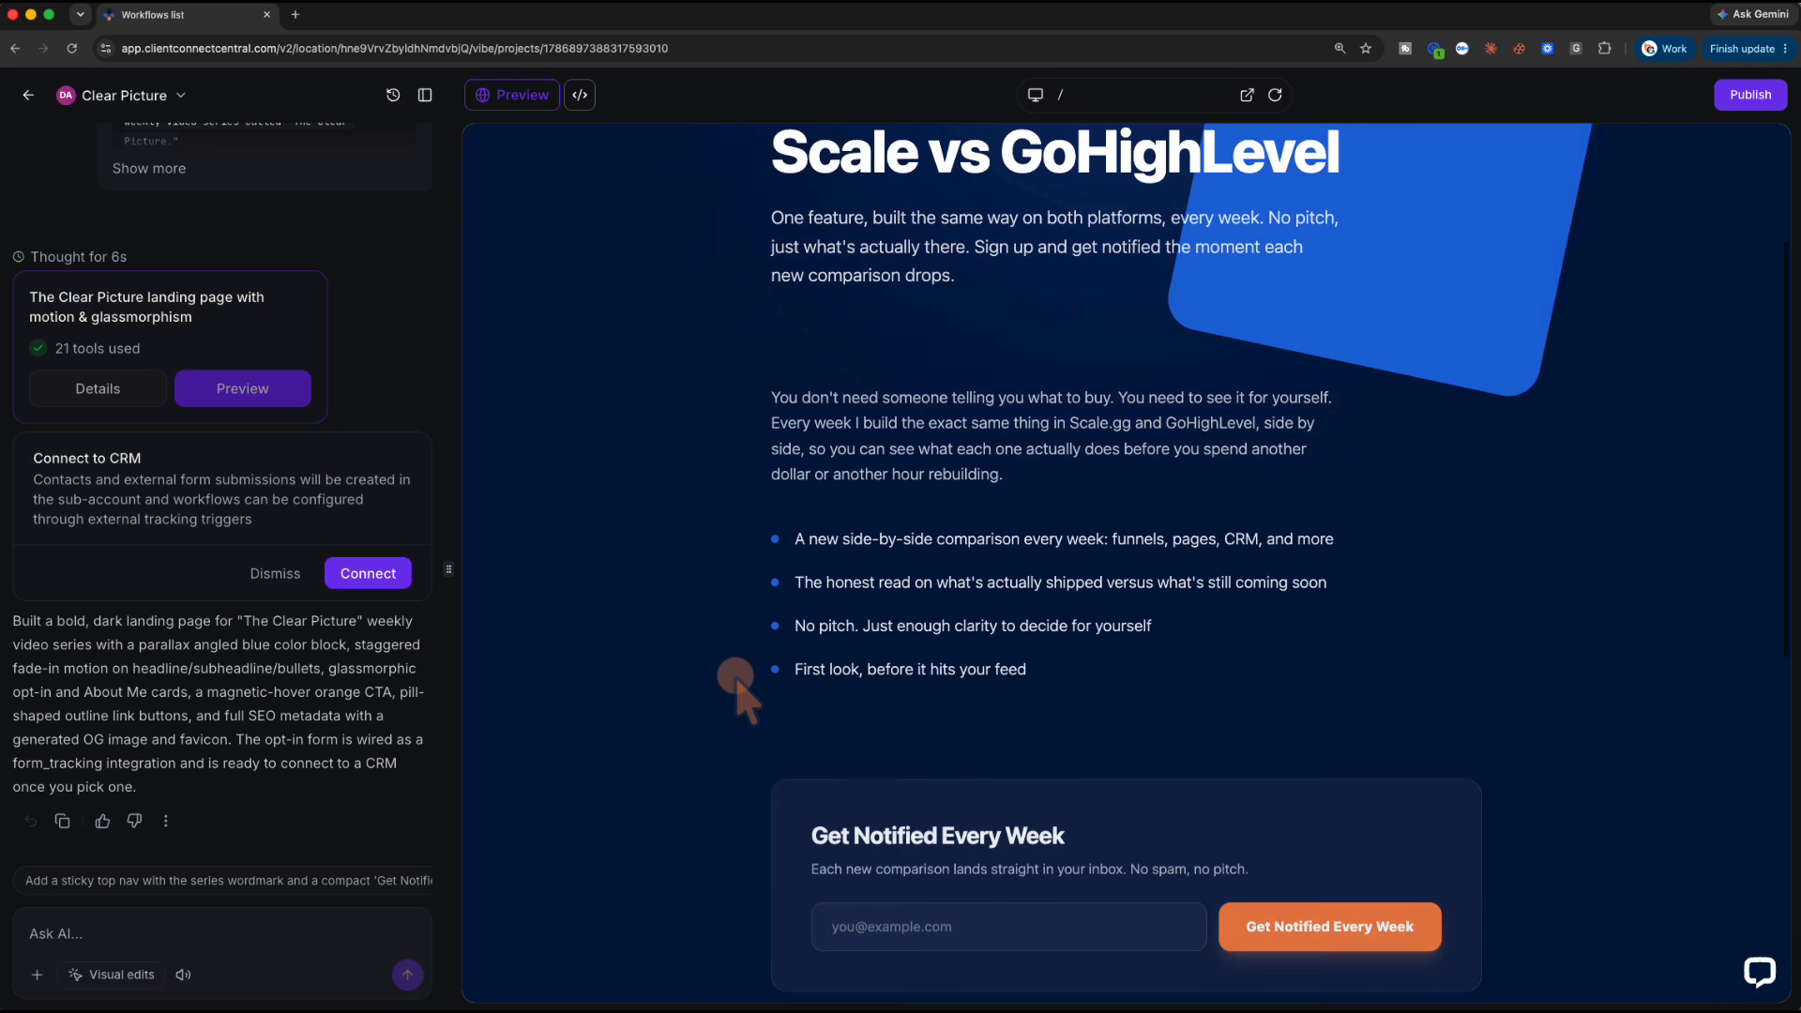
scroll(737, 680, down, 3)
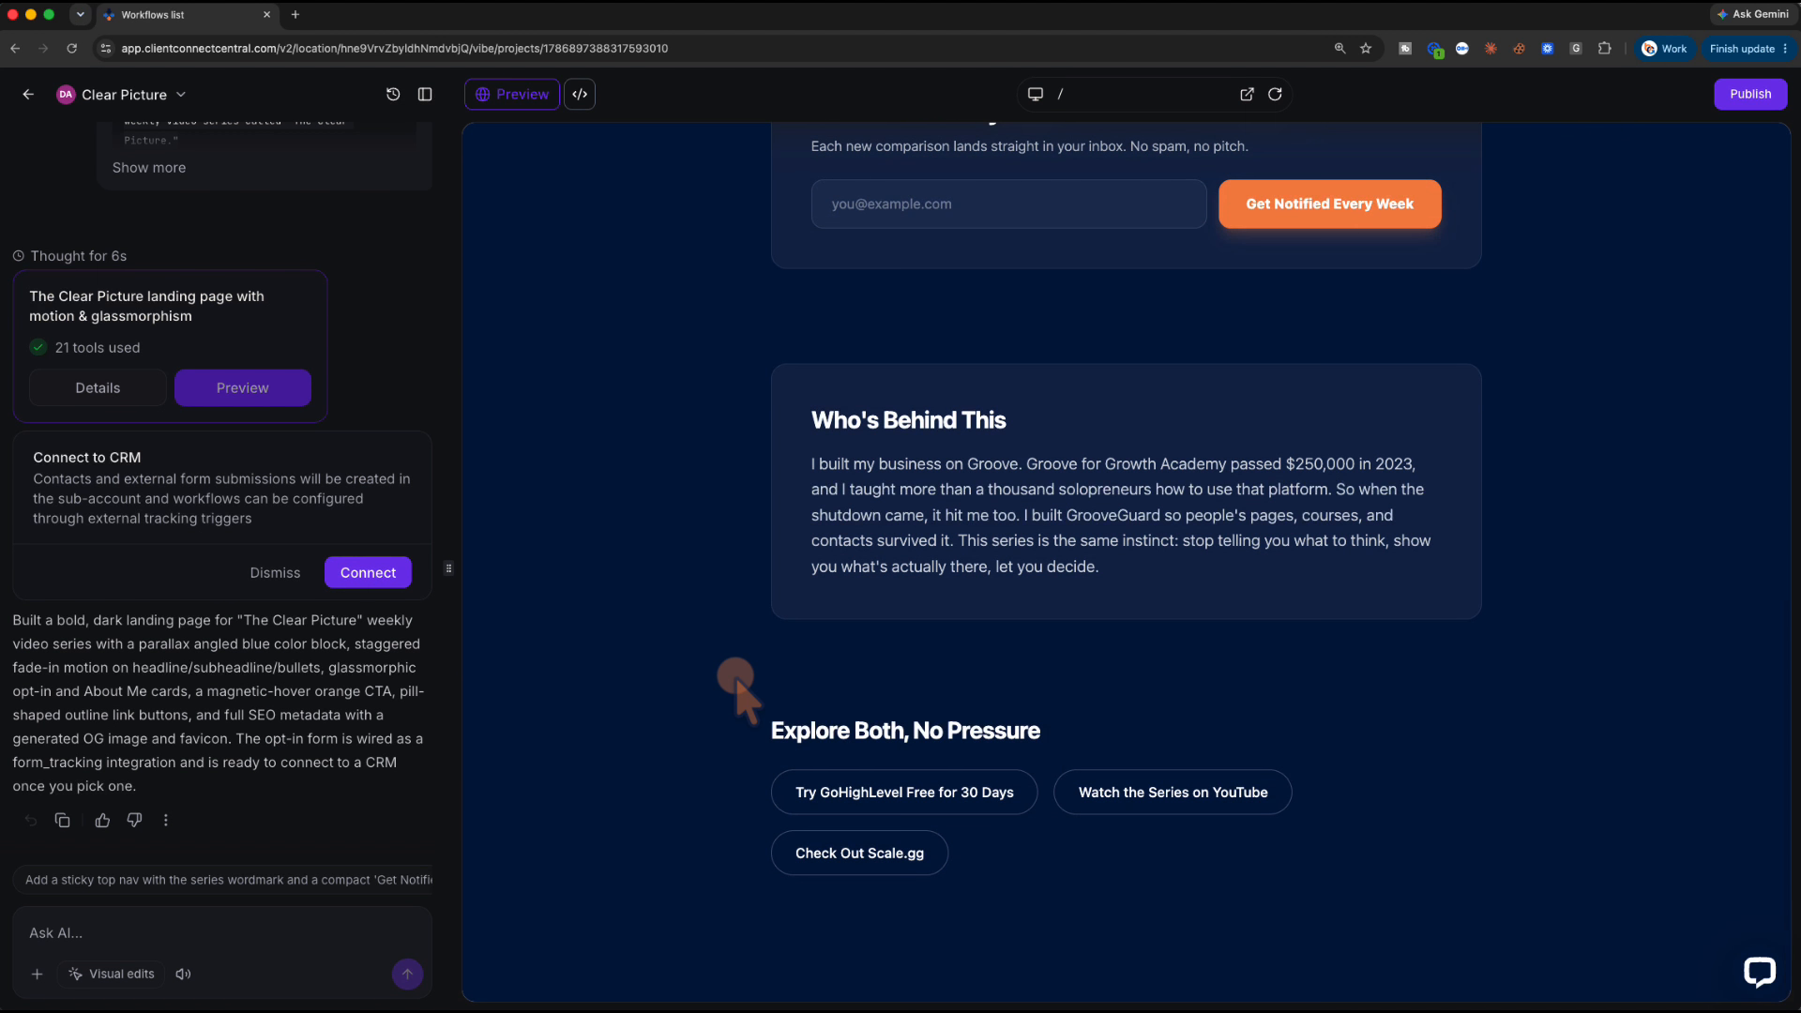
scroll(737, 680, up, 4)
scroll(736, 680, up, 6)
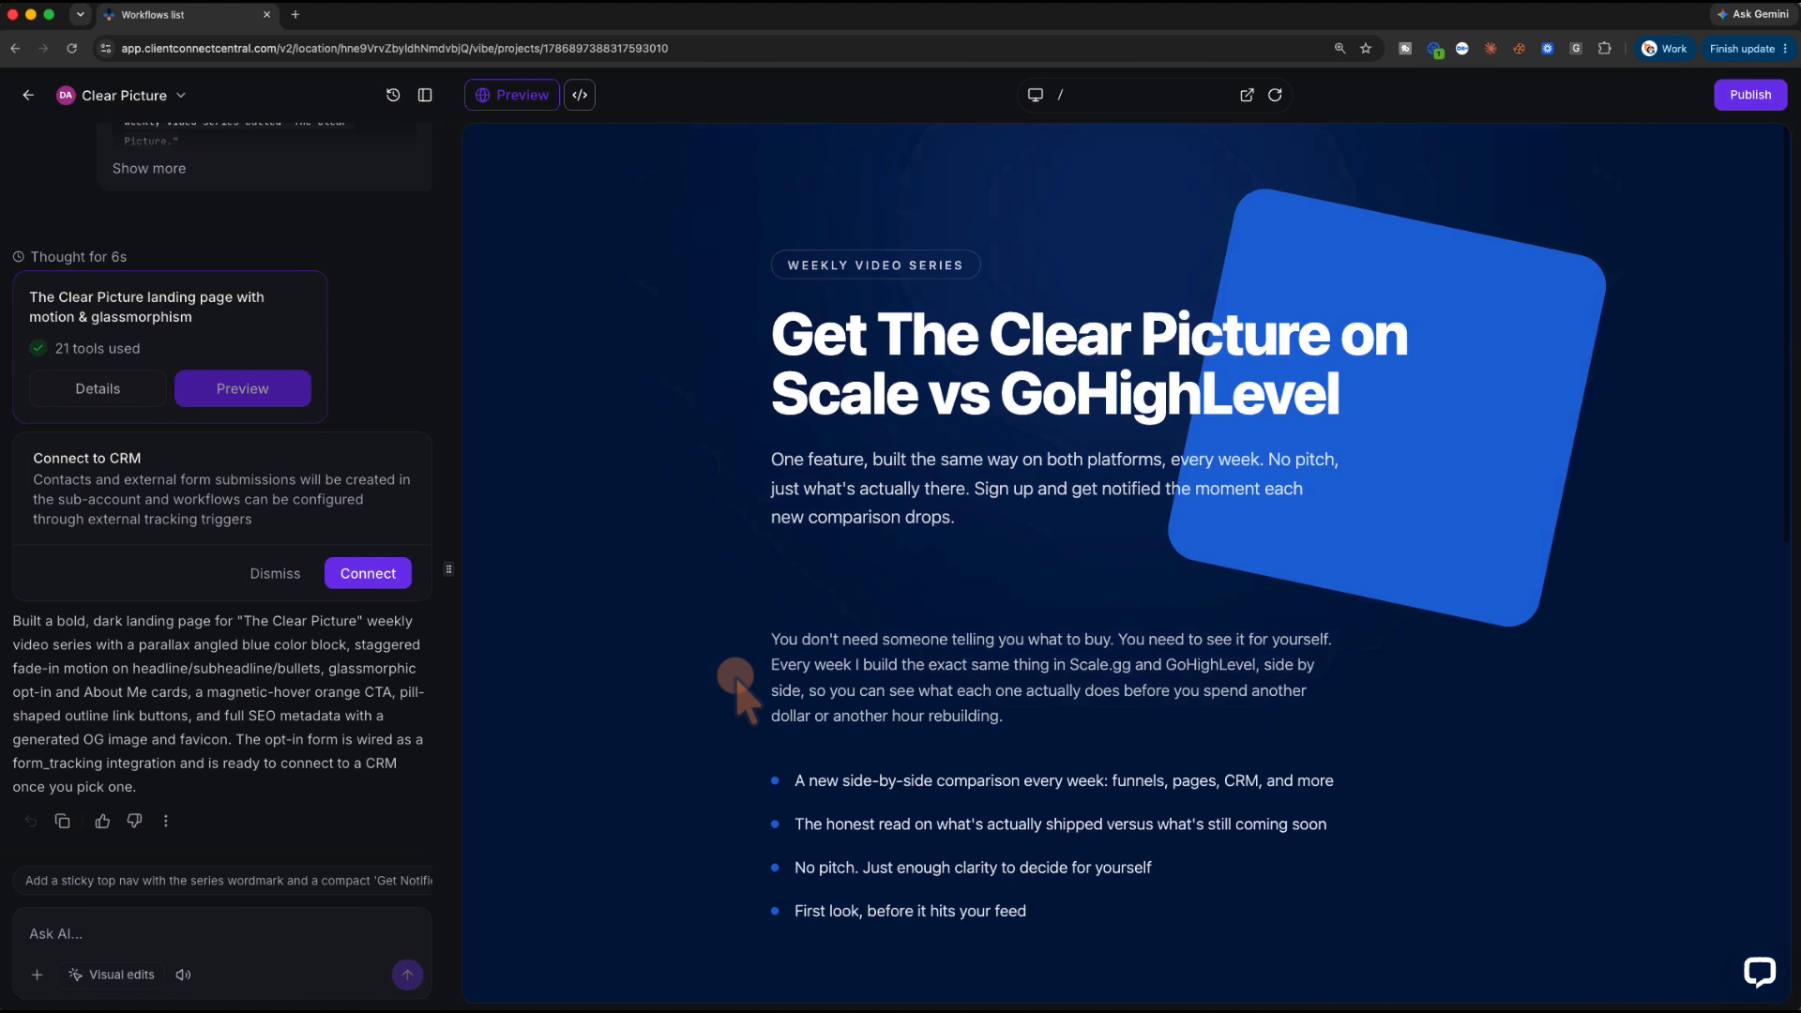
scroll(736, 680, down, 10)
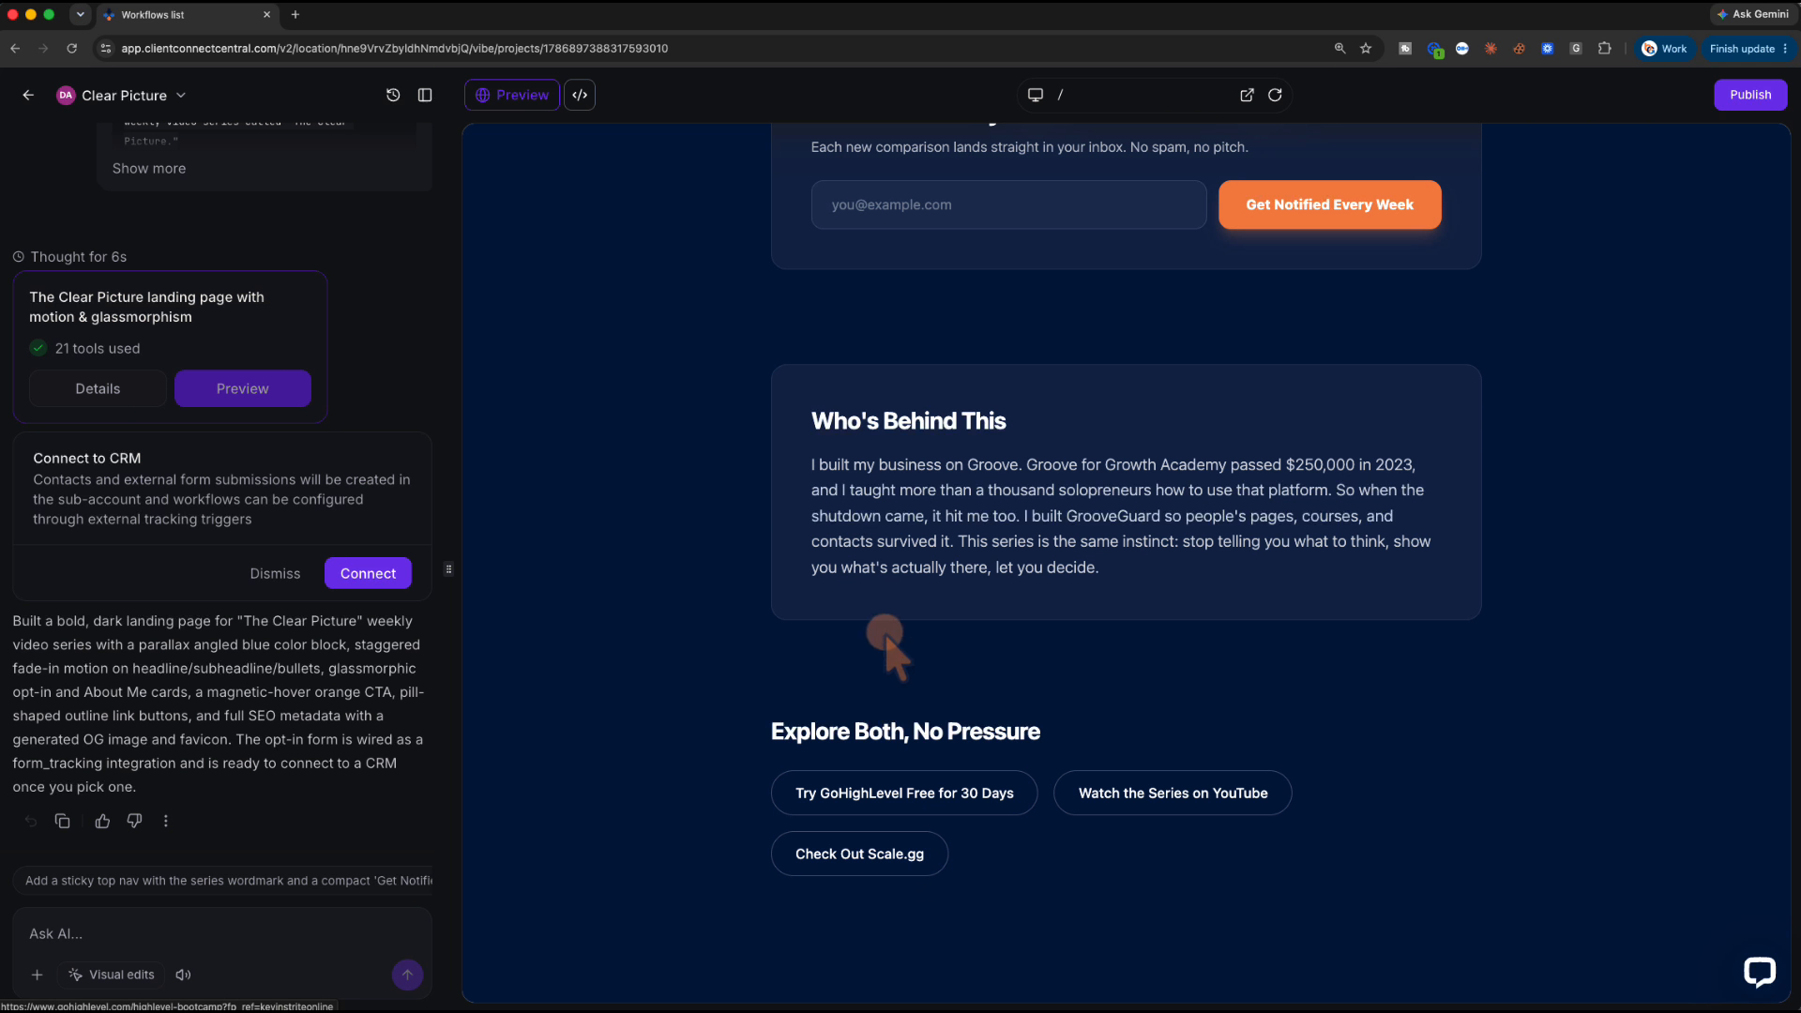
scroll(768, 554, up, 10)
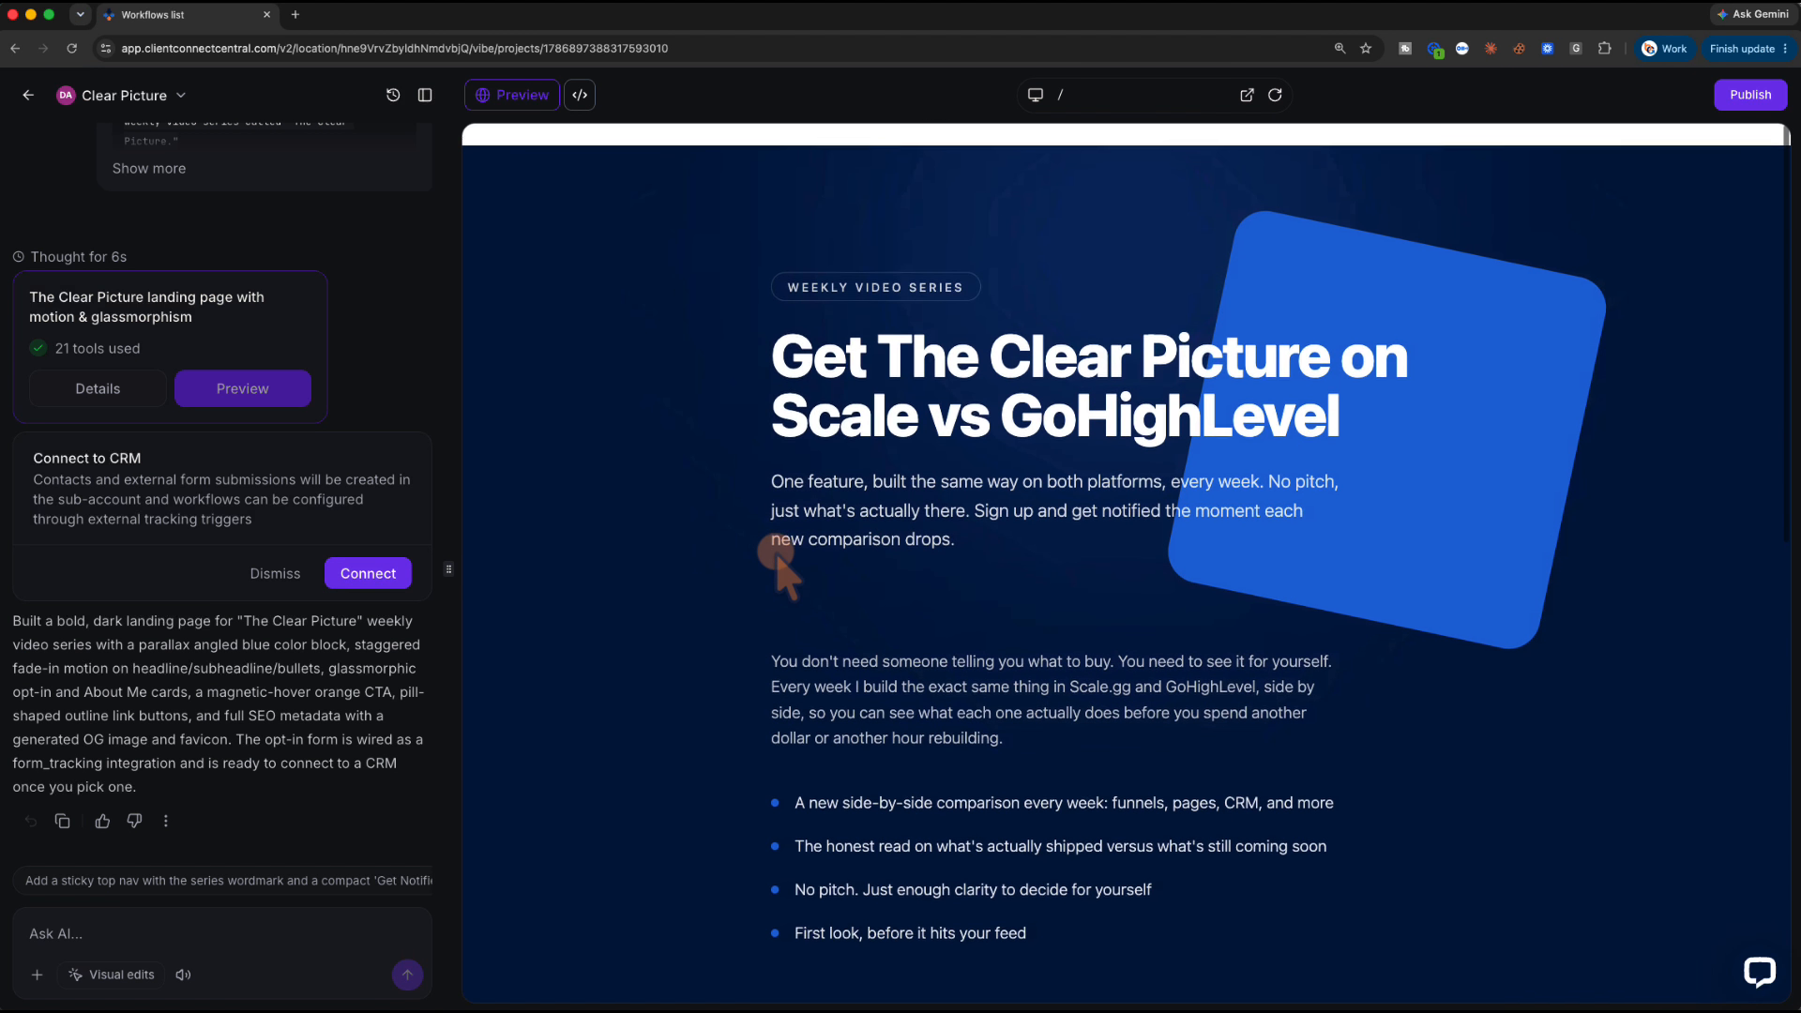
scroll(775, 553, down, 5)
scroll(775, 553, up, 5)
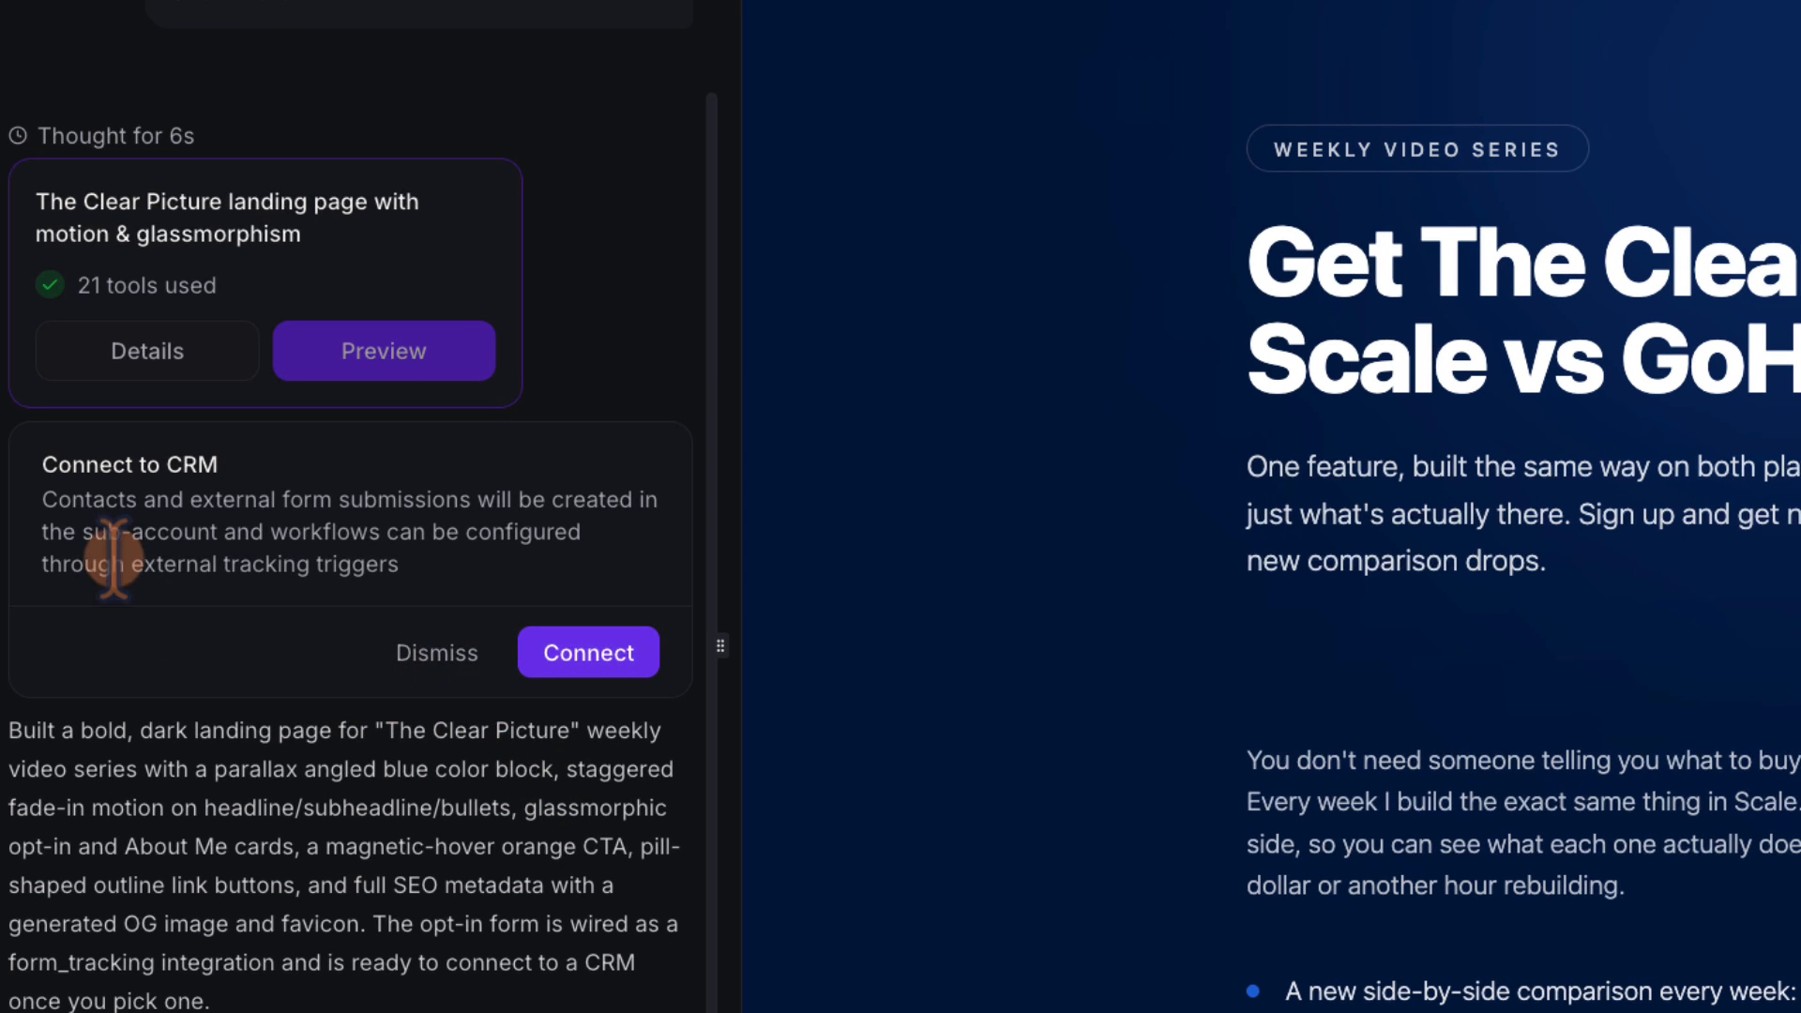
Connect the opt-in form to CRM tracking from the Connect to CRM card
drag(41, 463, 381, 559)
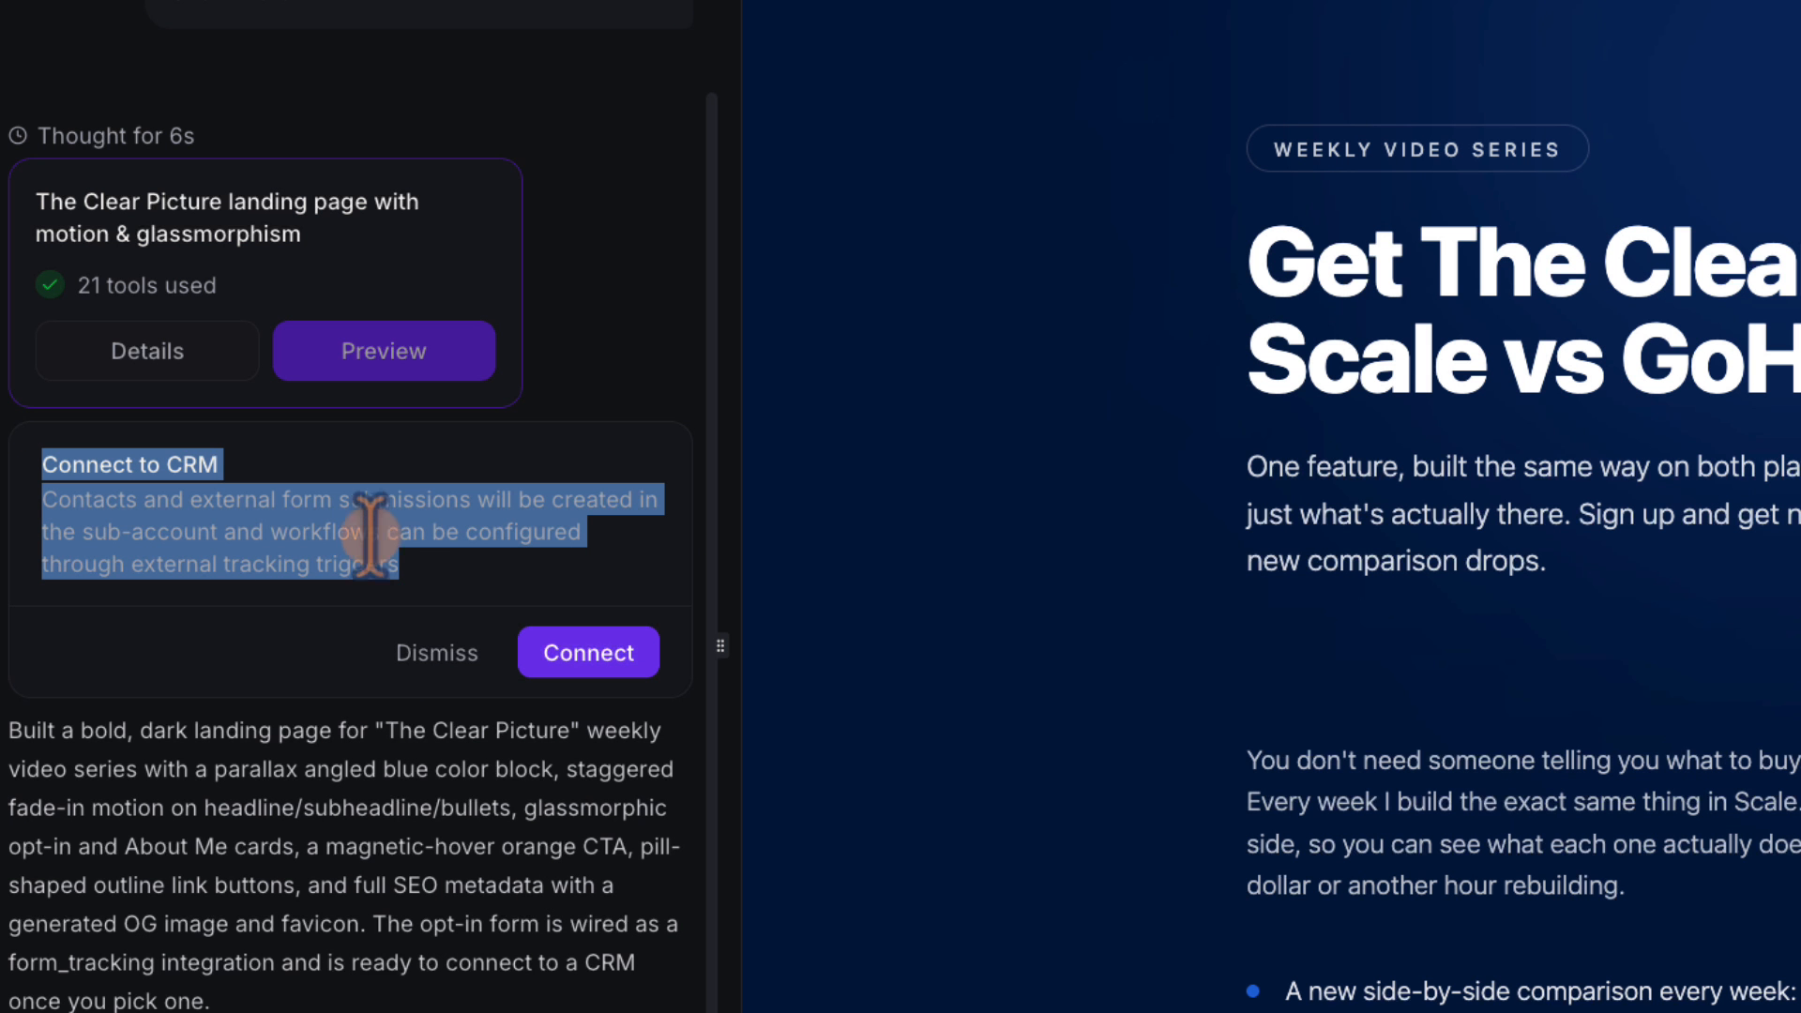
click(335, 507)
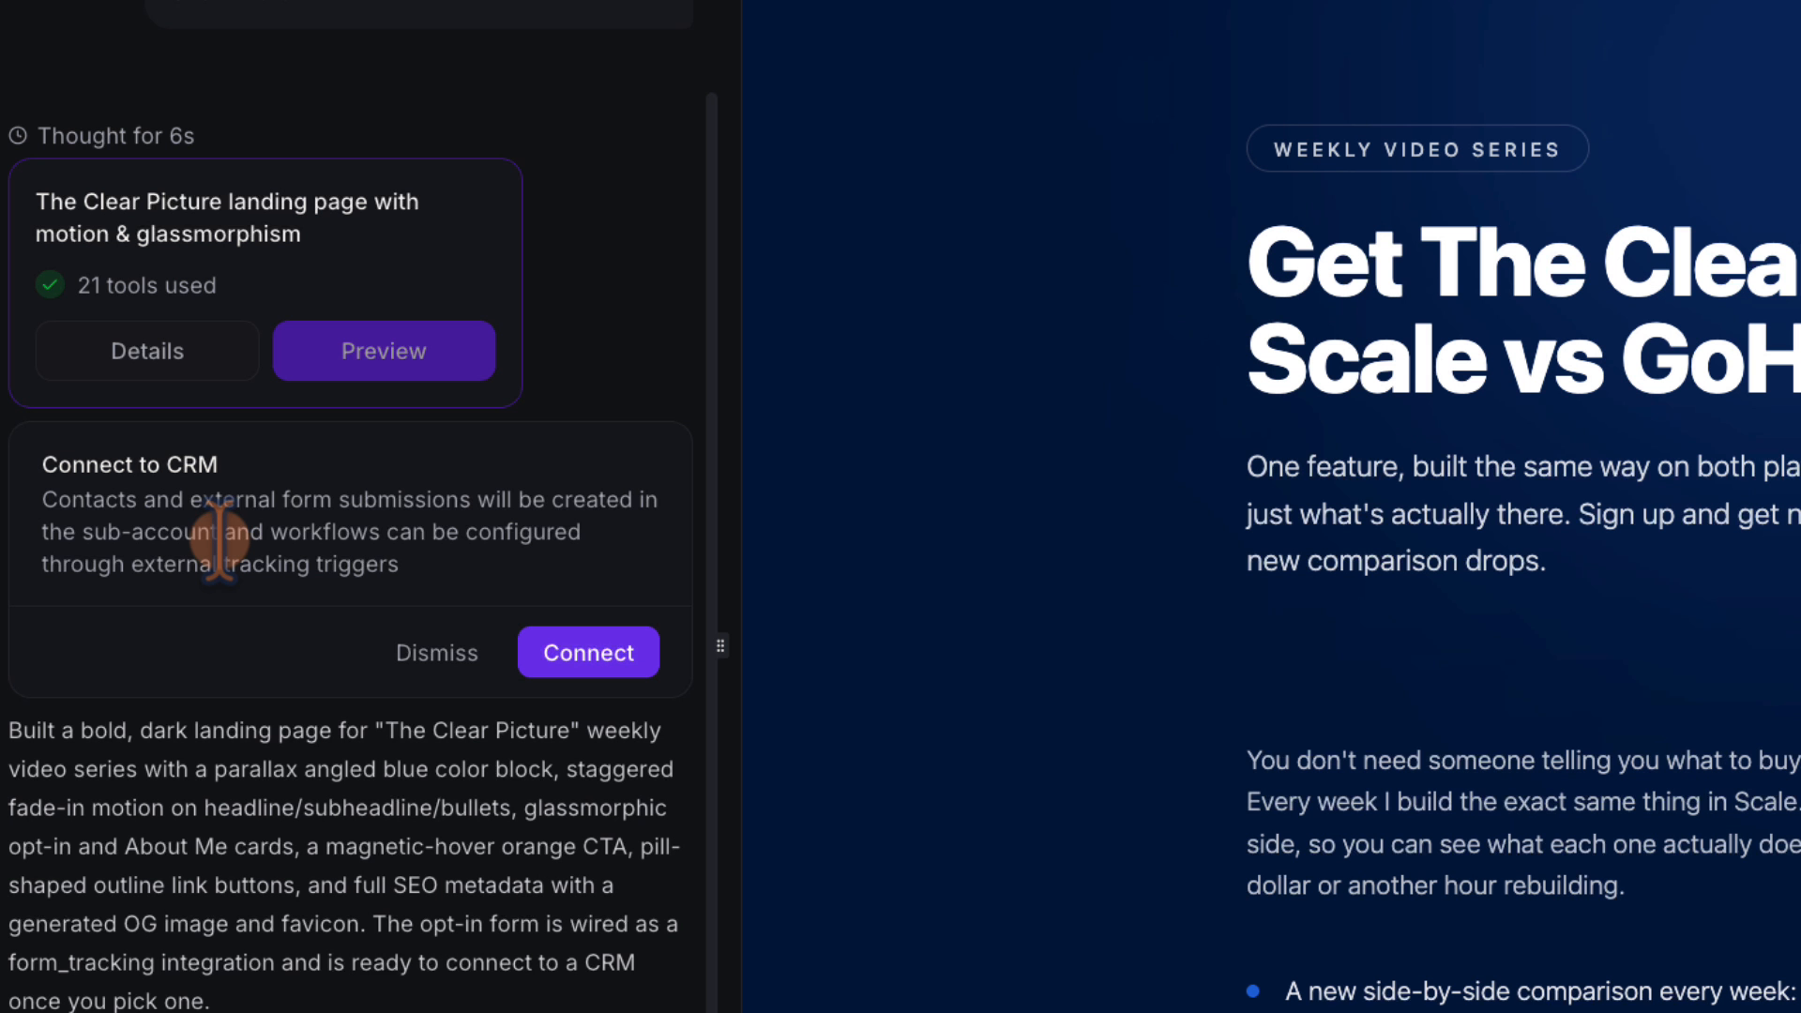
click(585, 654)
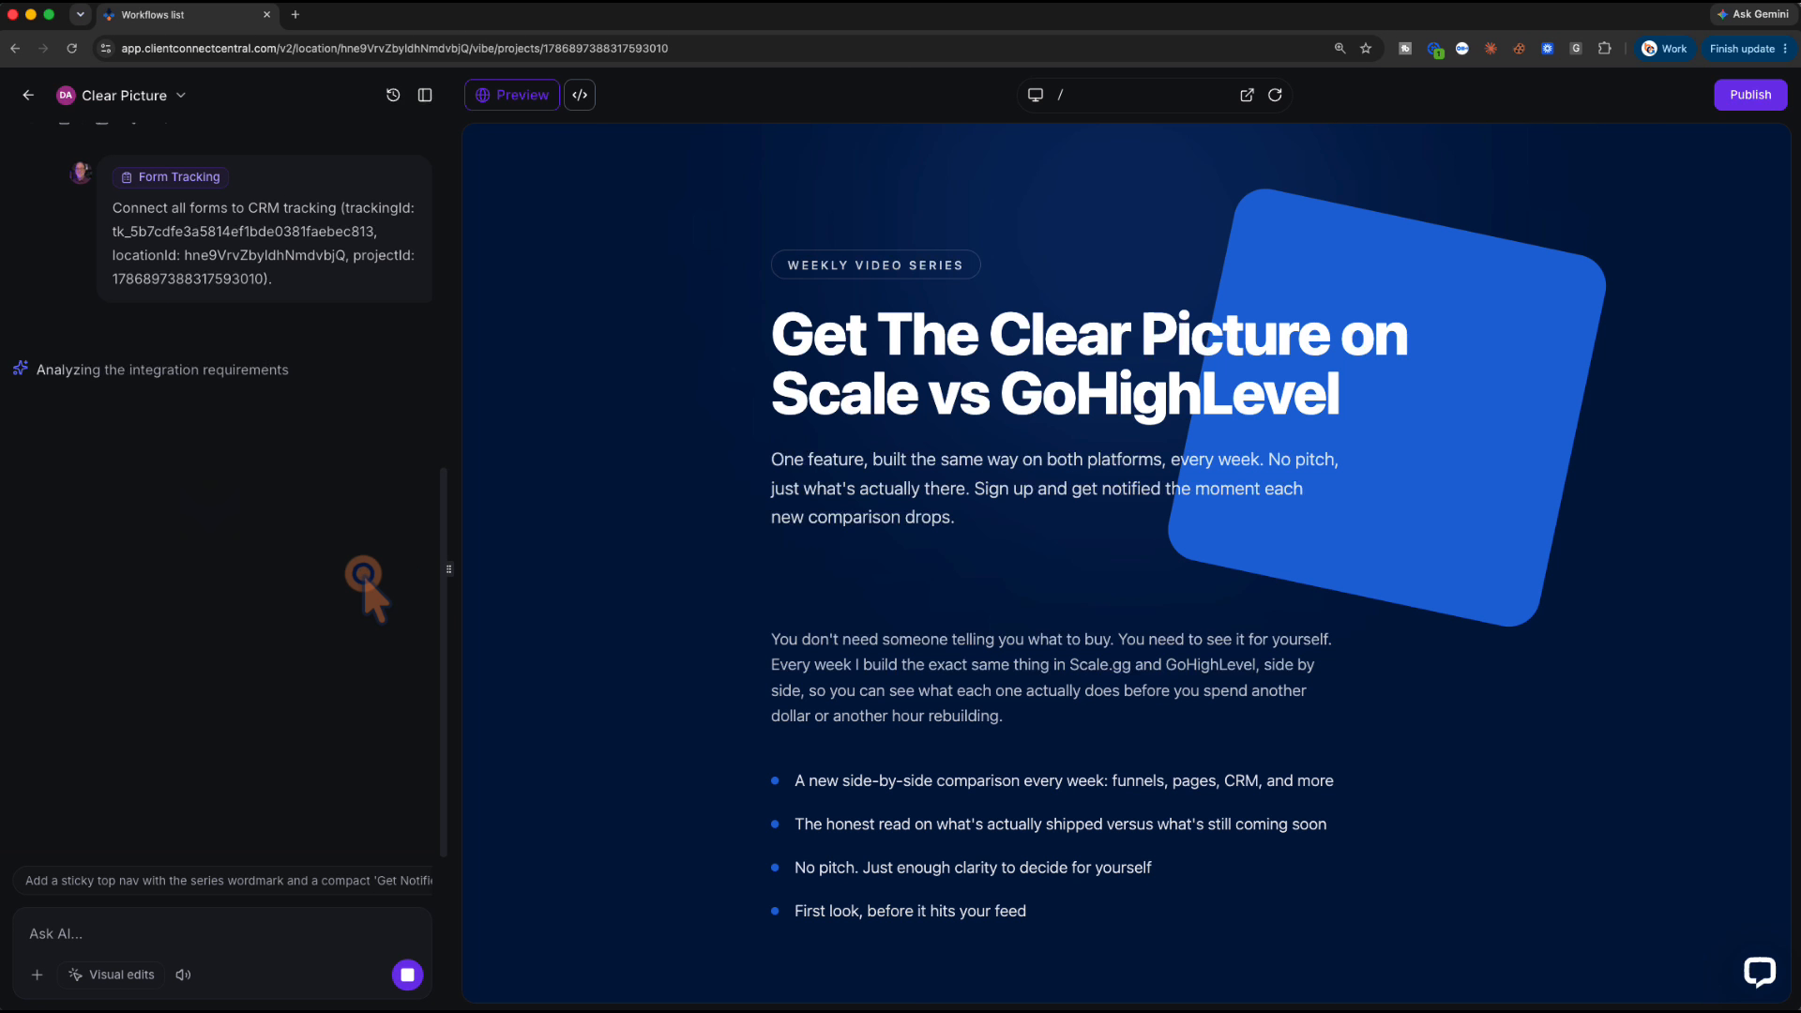
Scroll the preview down to the Get Notified Every Week signup card
scroll(625, 610, down, 10)
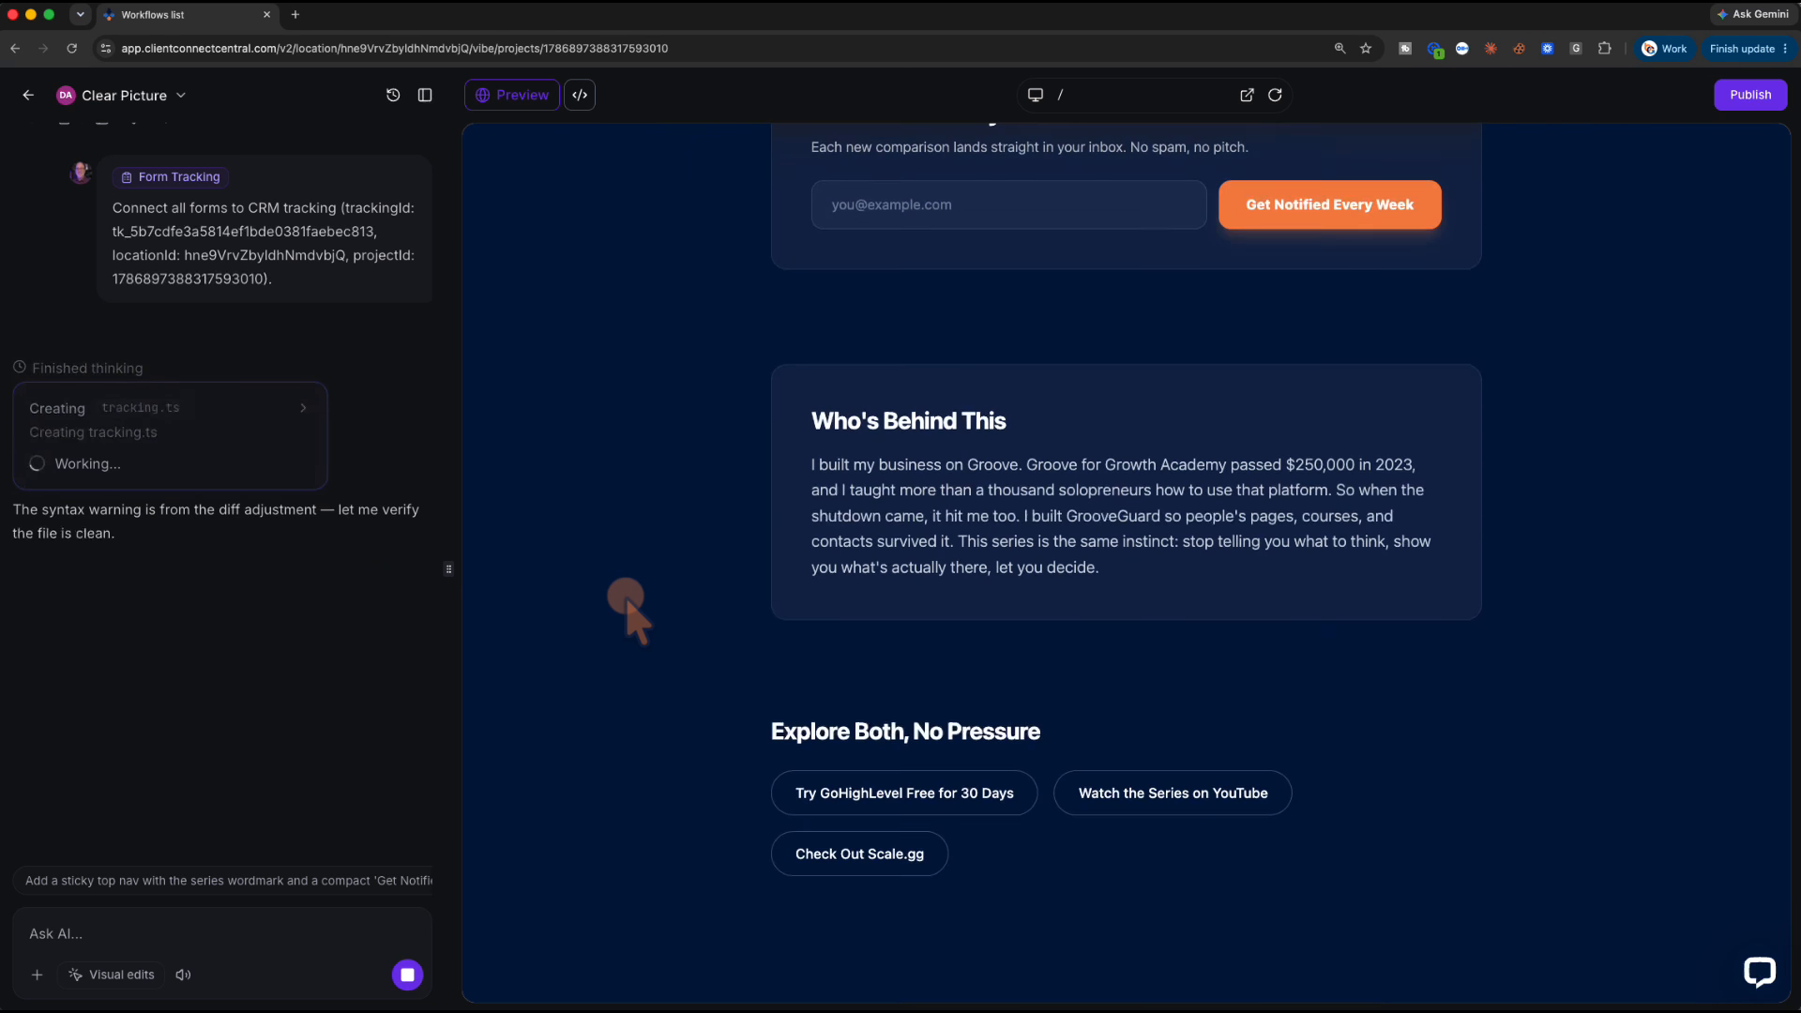
scroll(626, 610, up, 5)
scroll(626, 610, down, 2)
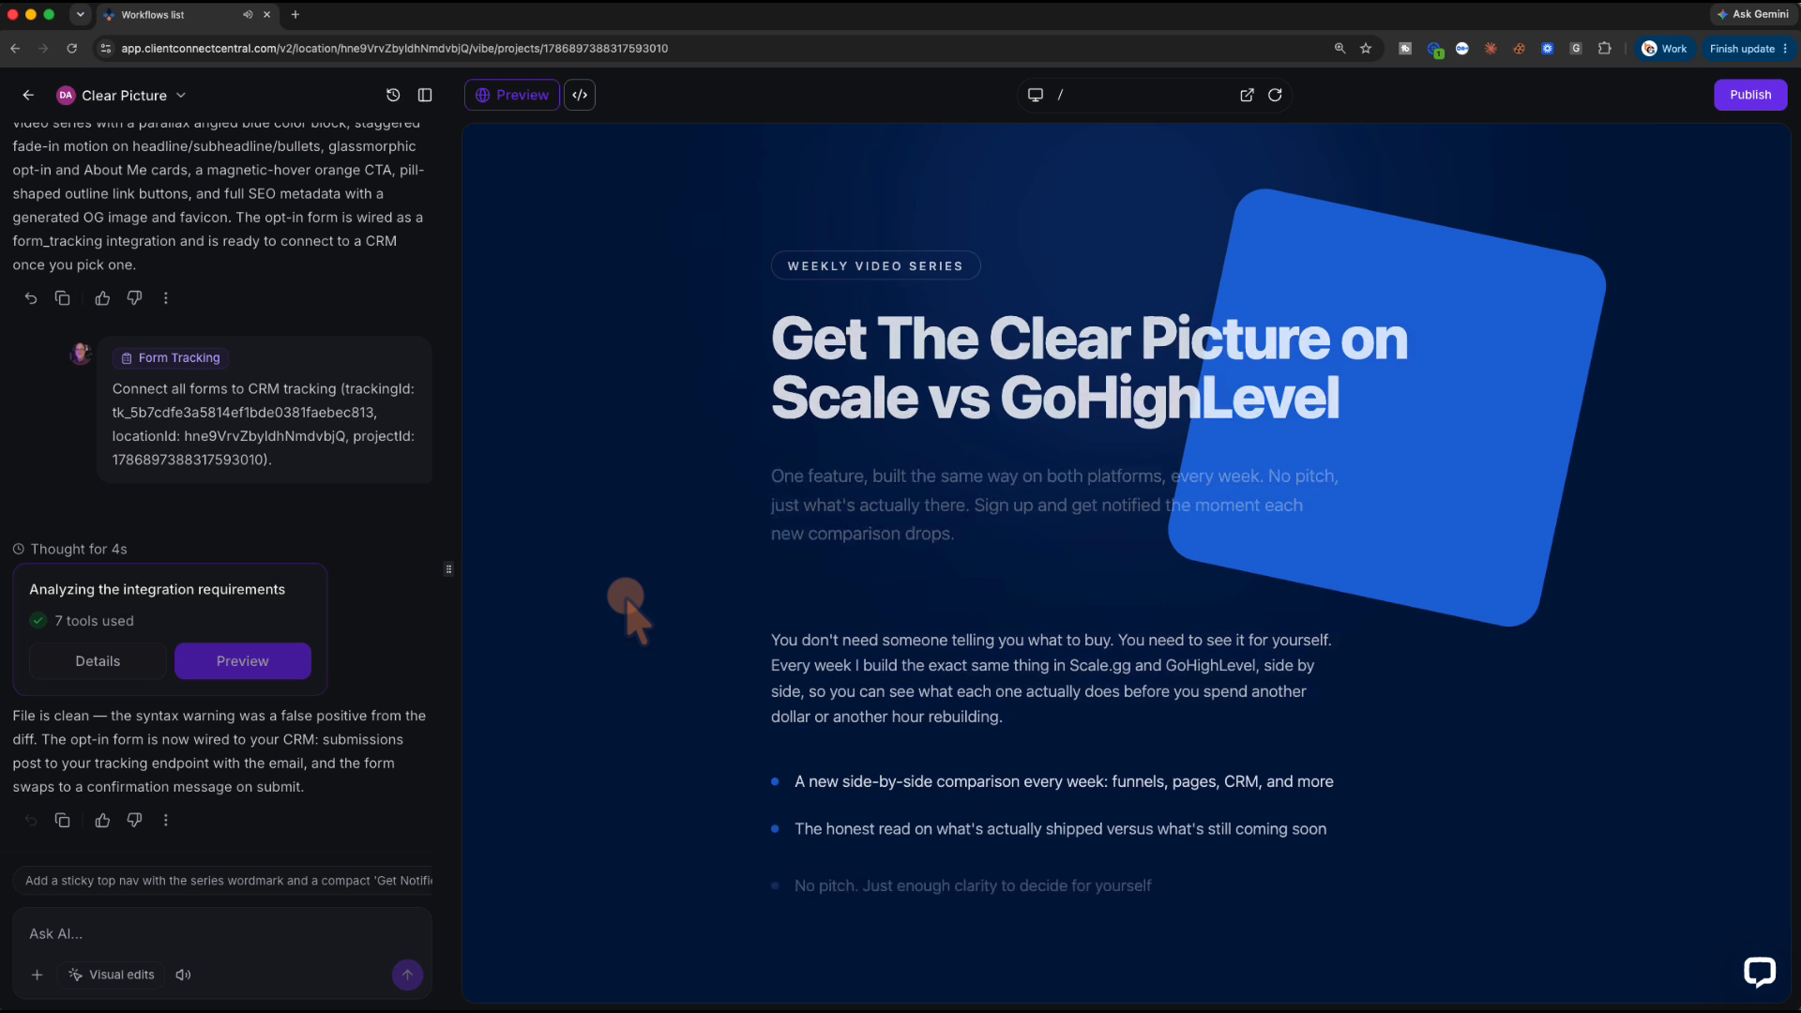
scroll(625, 610, down, 3)
scroll(626, 609, down, 3)
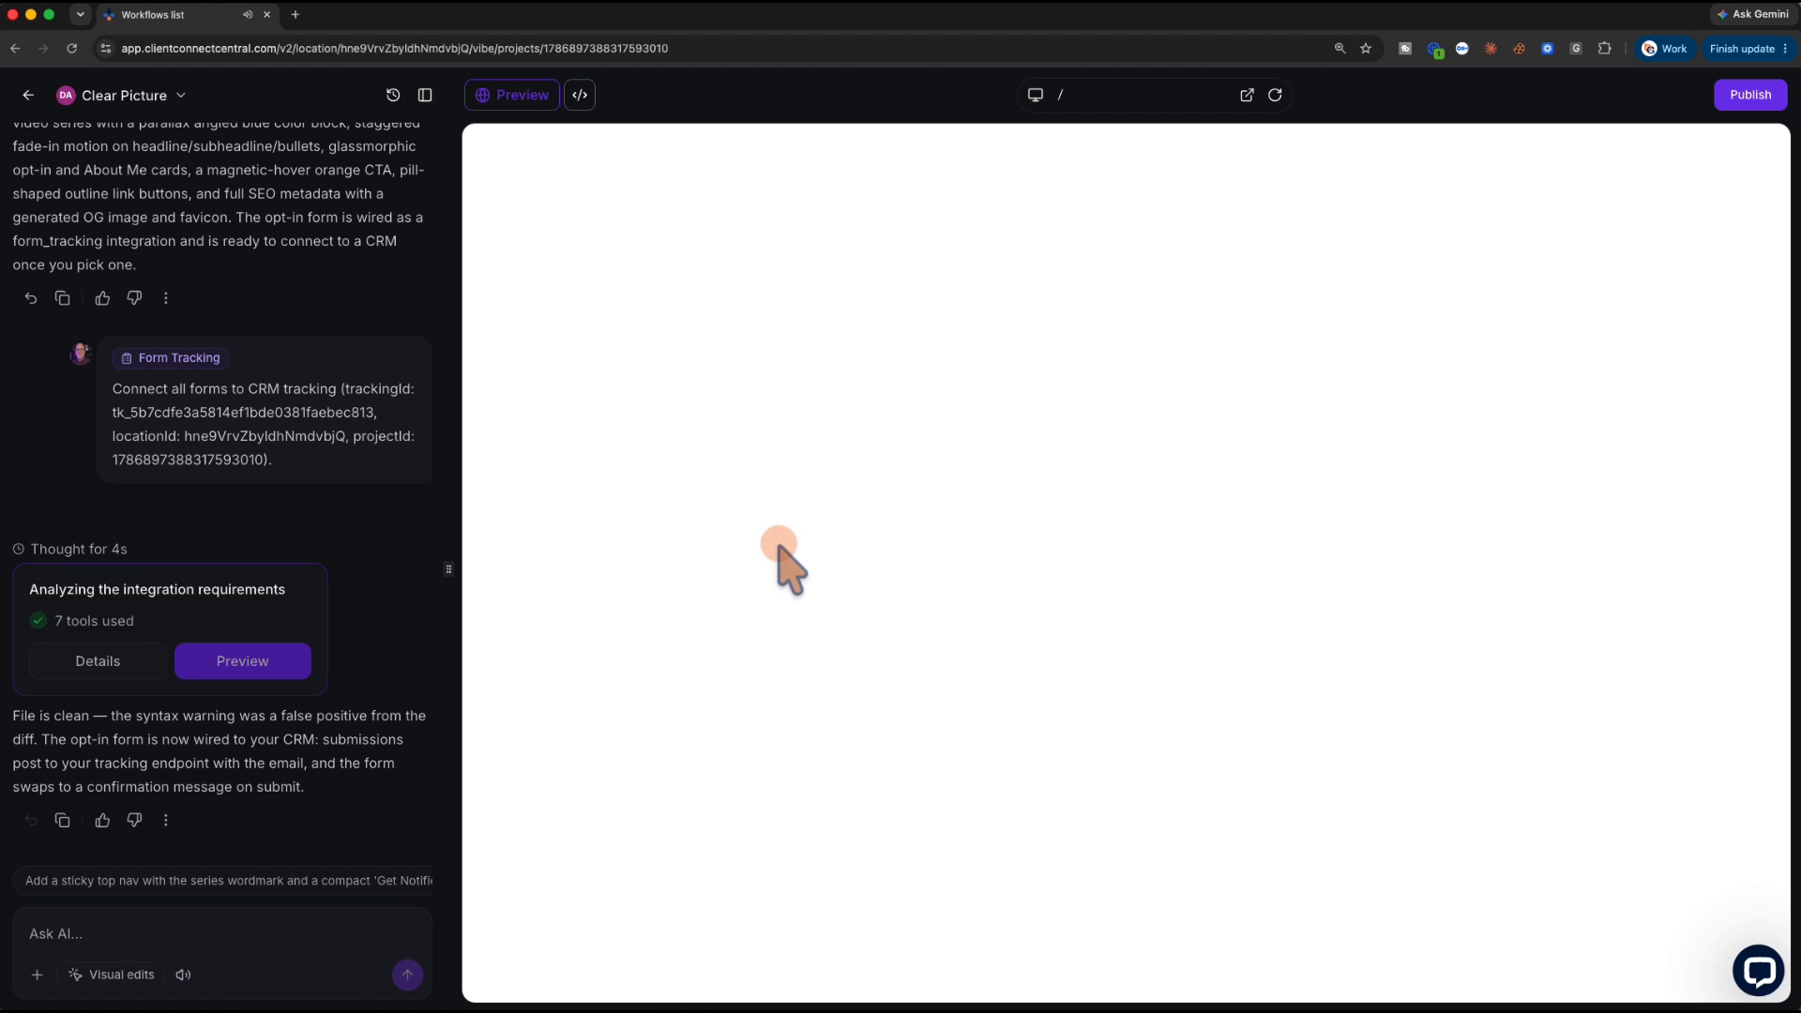
scroll(796, 518, down, 7)
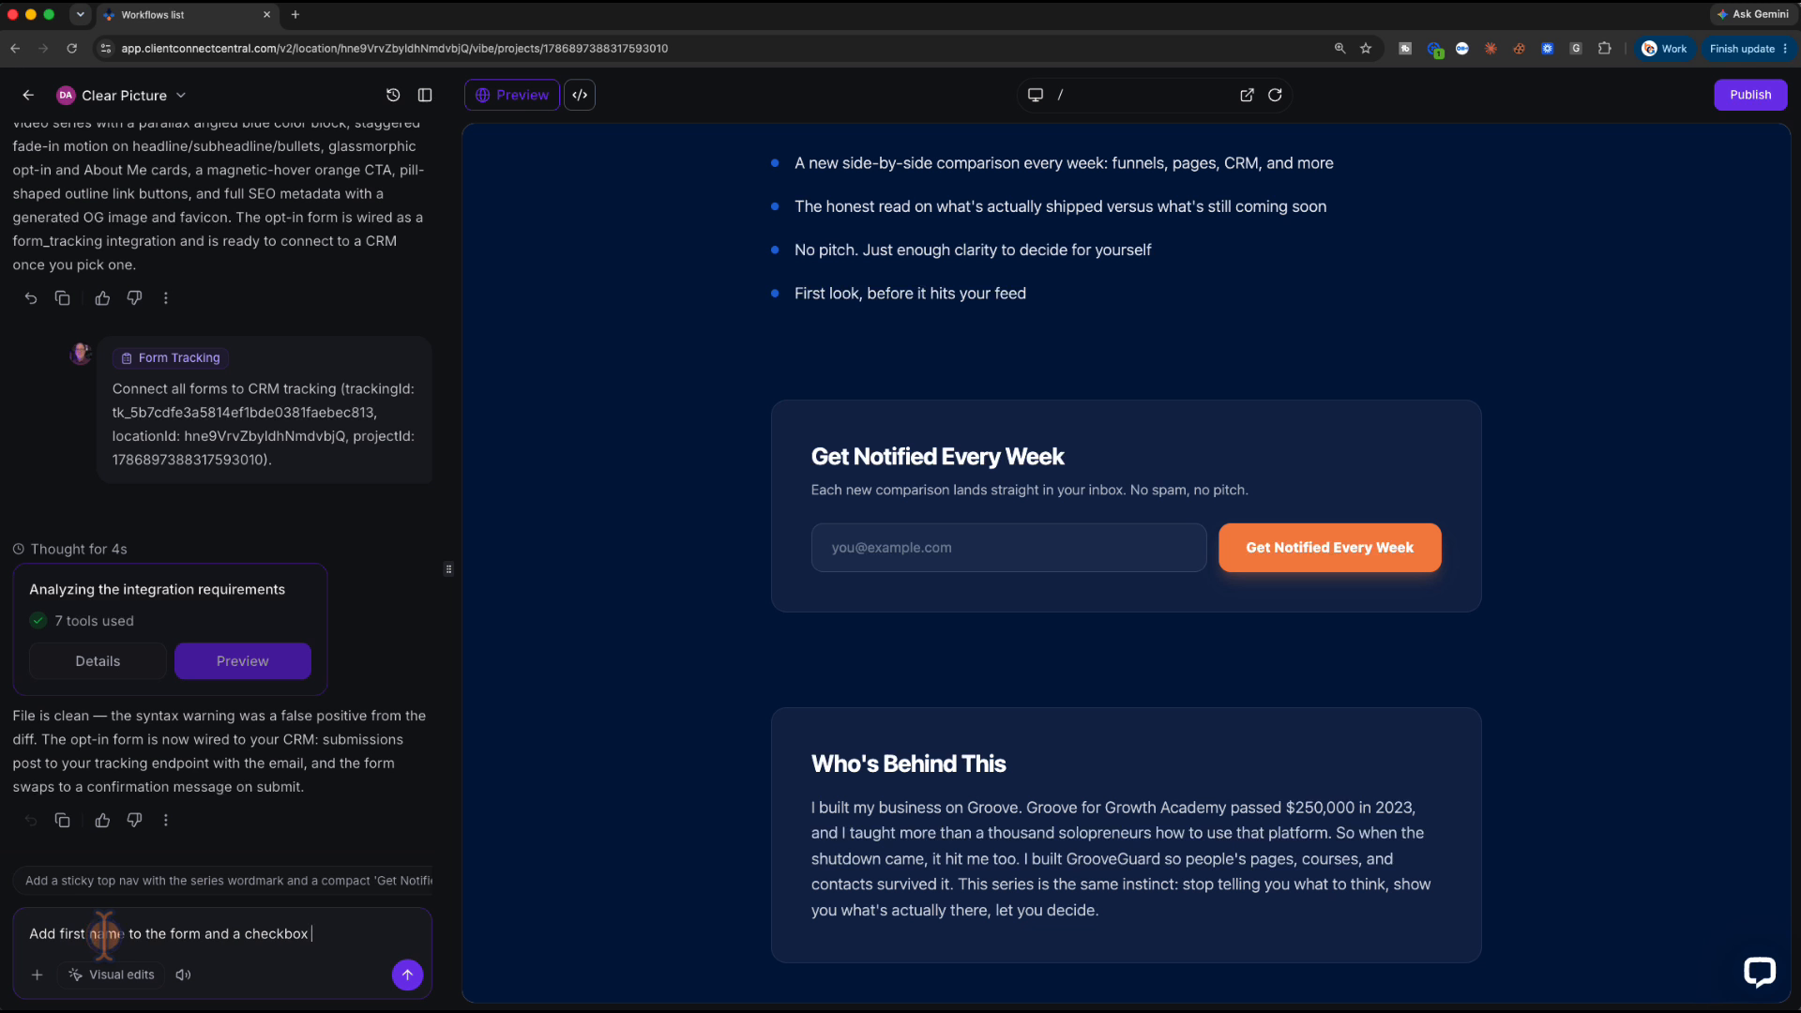
Ask the AI to add a first-name field and a required email-consent checkbox to the form
text(so the subscriber can confirm their intent to receive emails. "By submitting this form you consent to receive emails form Kevin Strite Online. Opt-out anytime.)
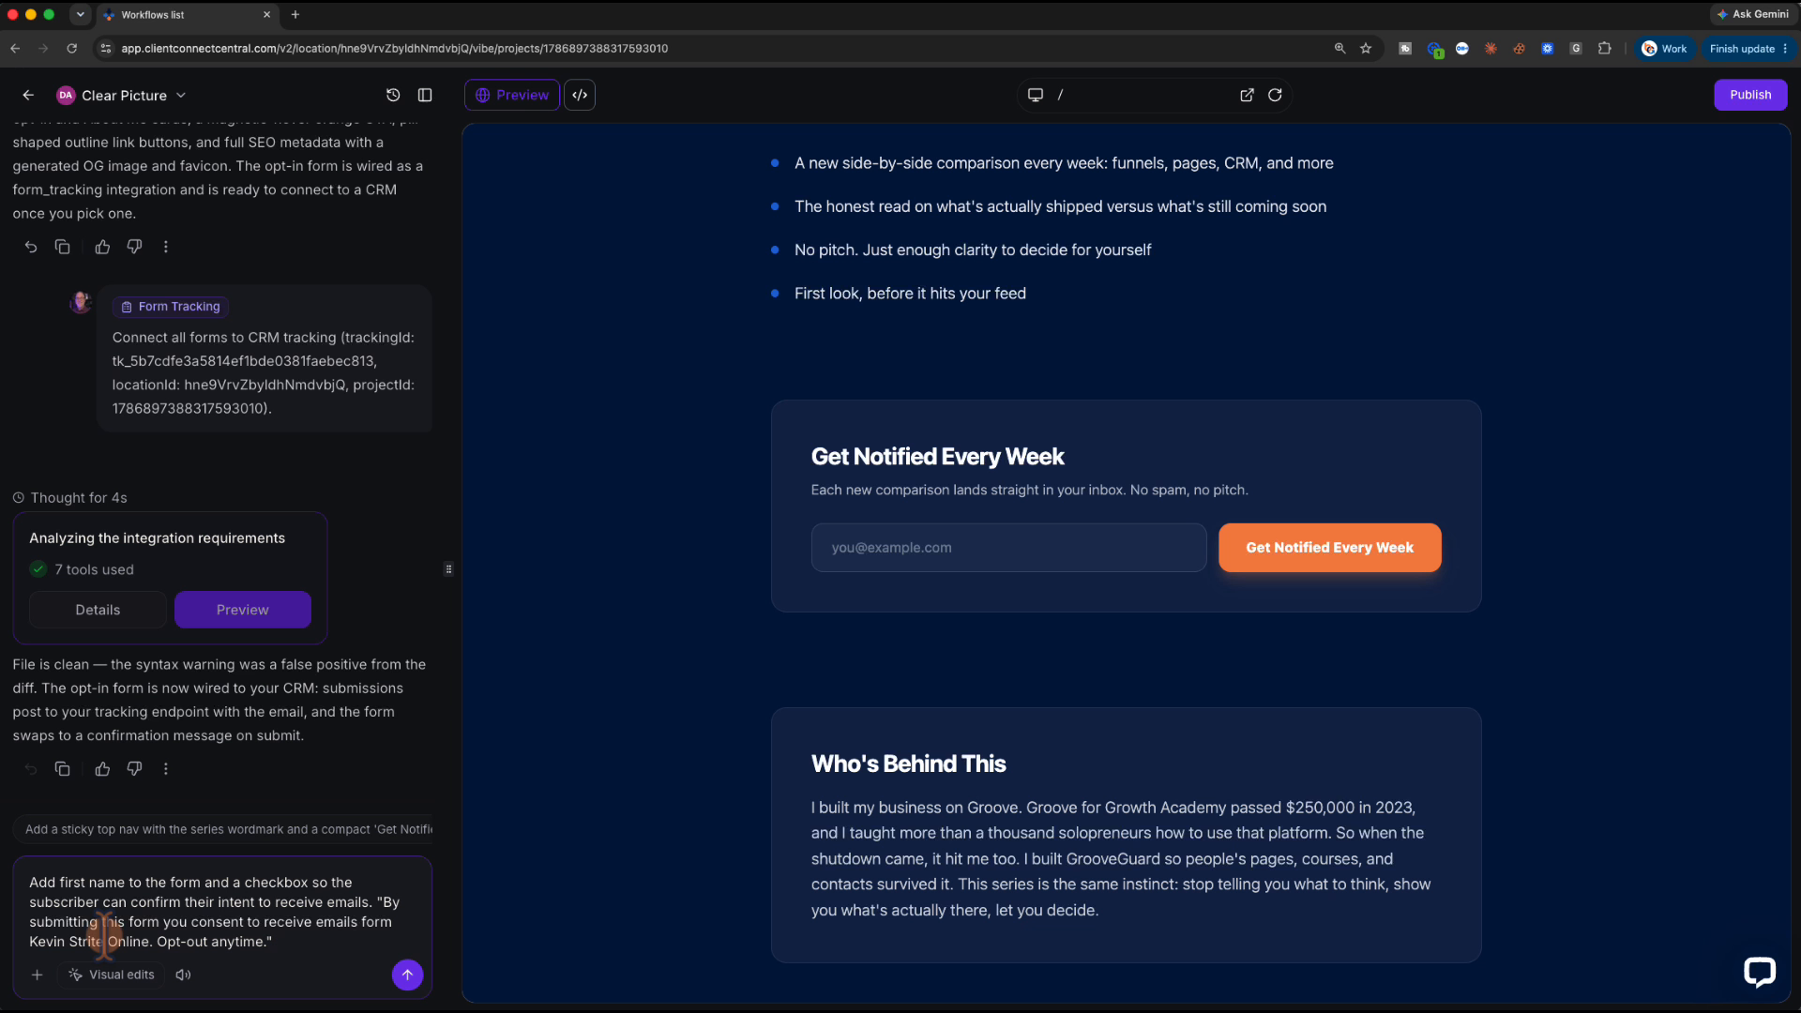
click(407, 975)
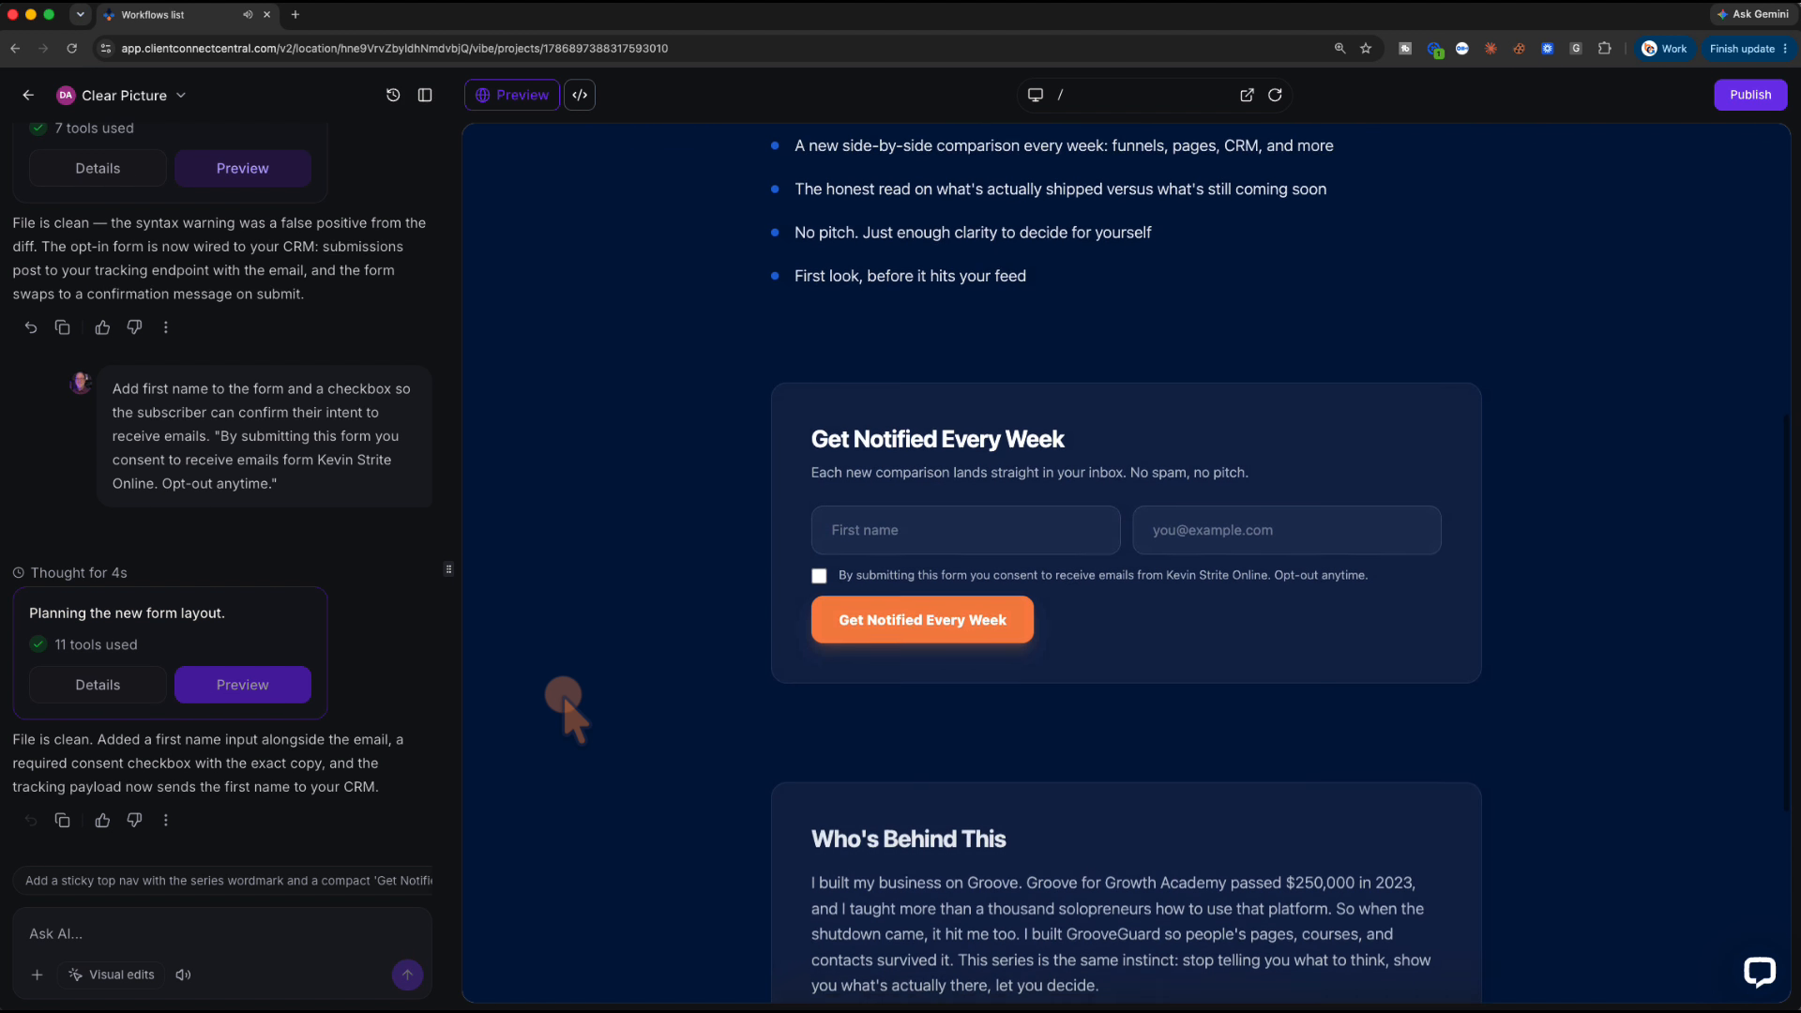
Return the preview to the page top and view it at tablet width
scroll(563, 695, down, 1)
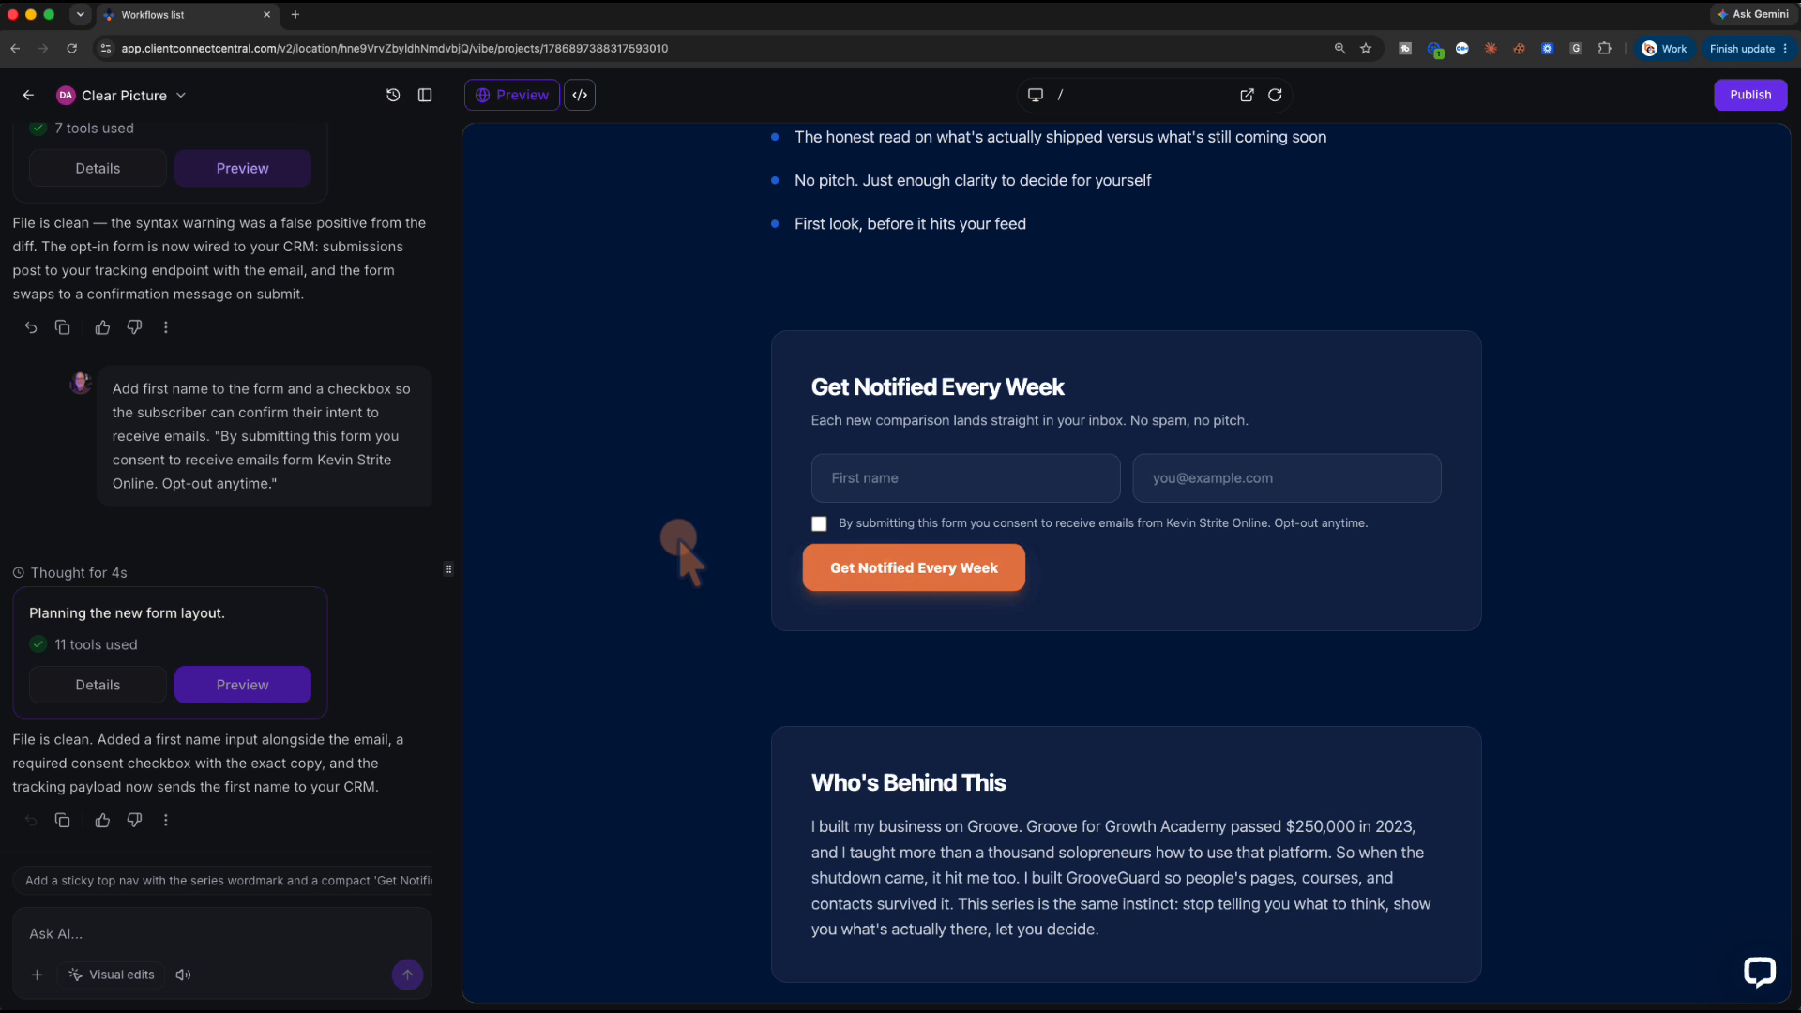
scroll(699, 540, up, 8)
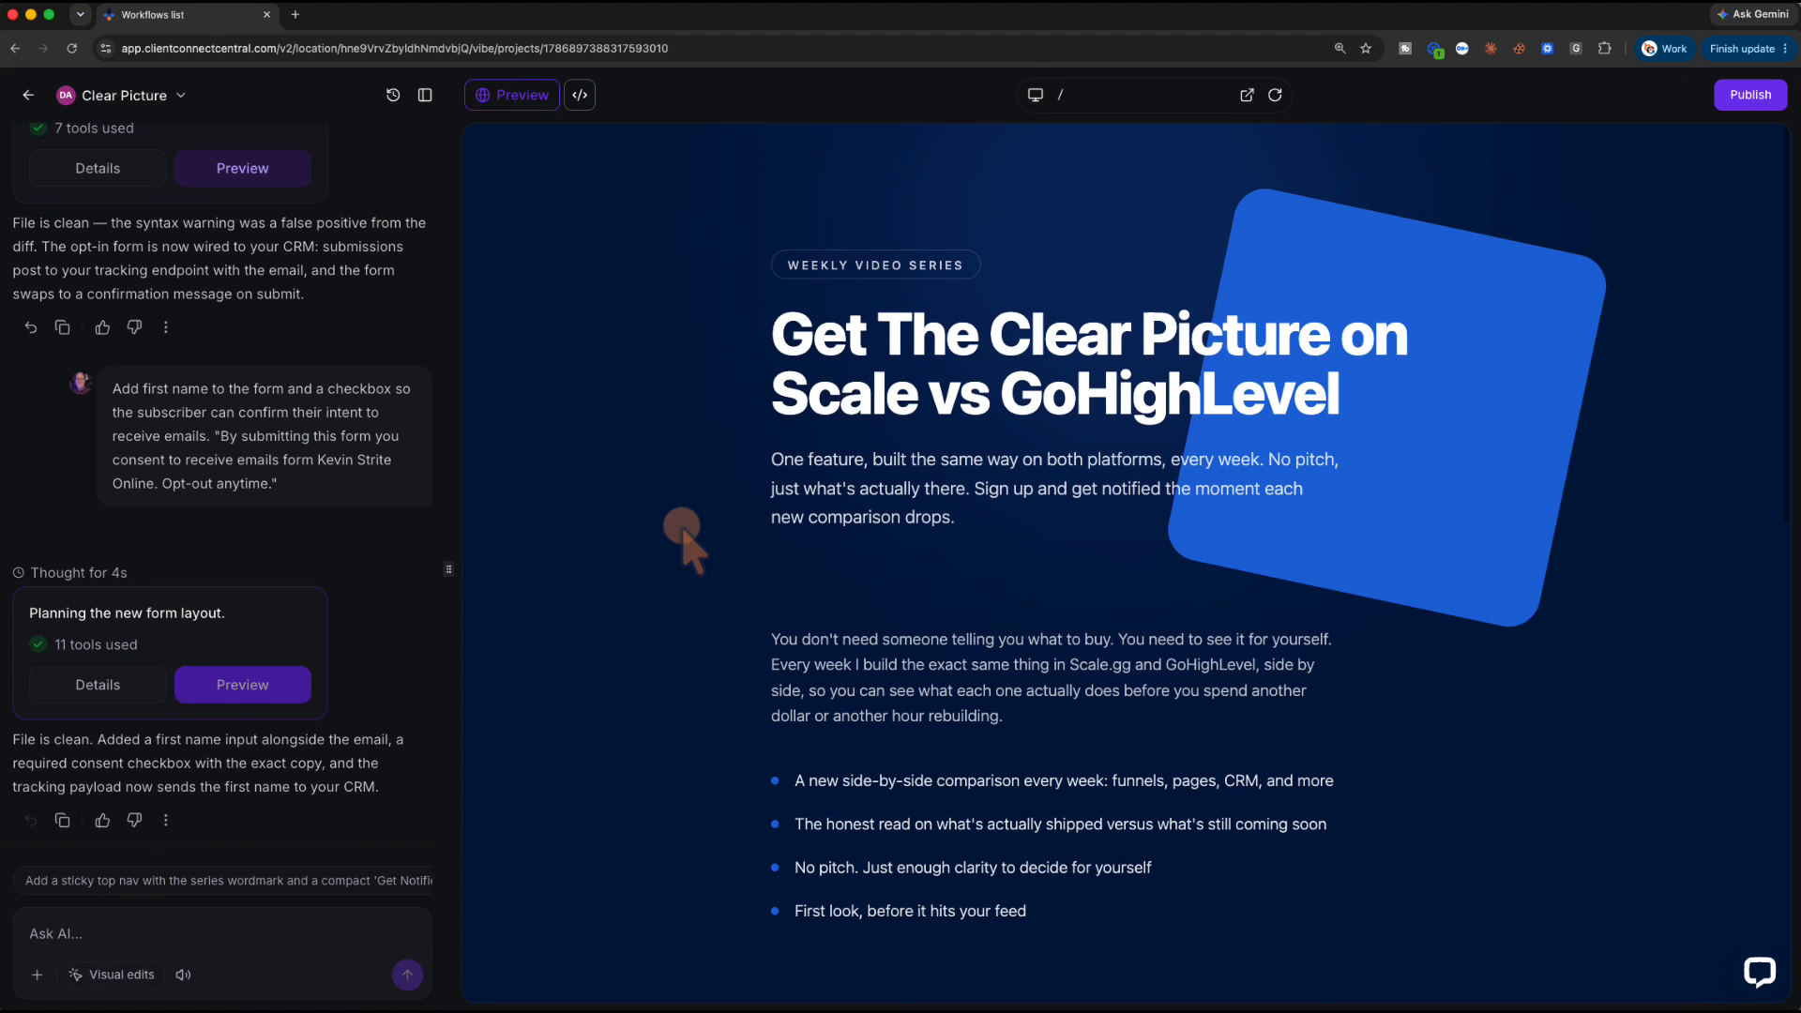
click(1034, 95)
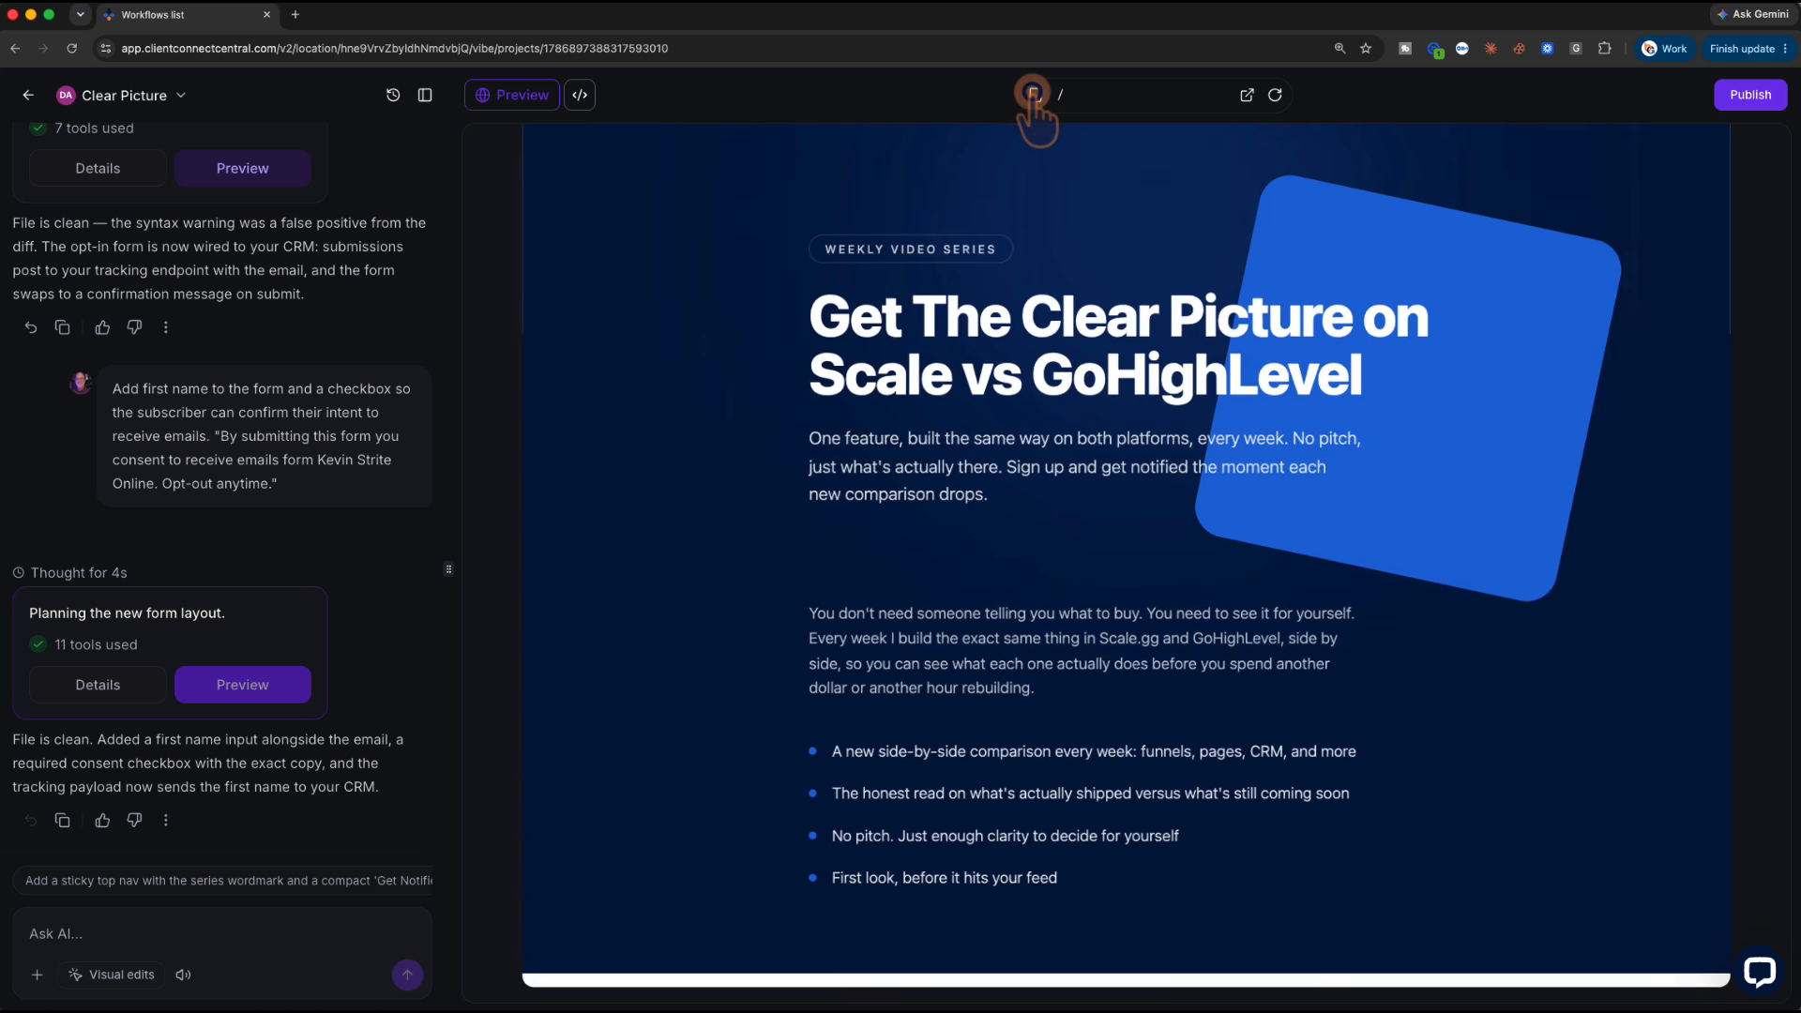
Preview the landing page at phone width and scroll through it
click(1034, 95)
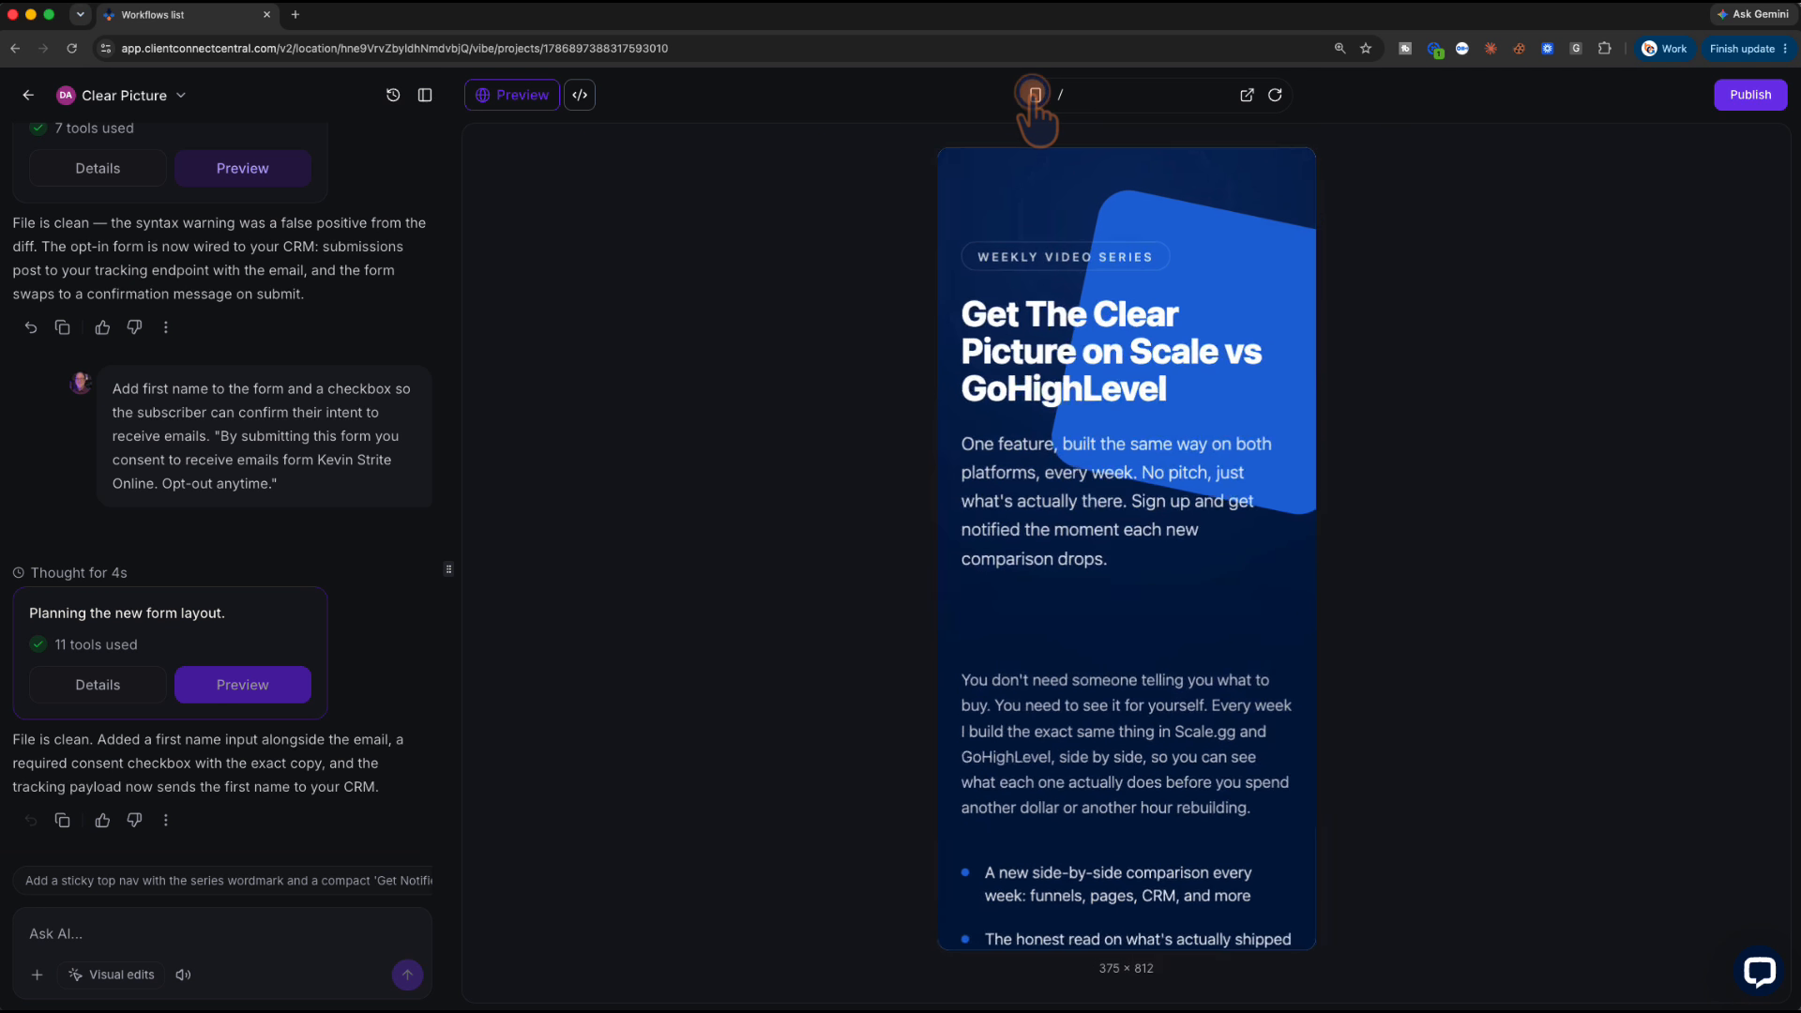
scroll(1057, 612, down, 10)
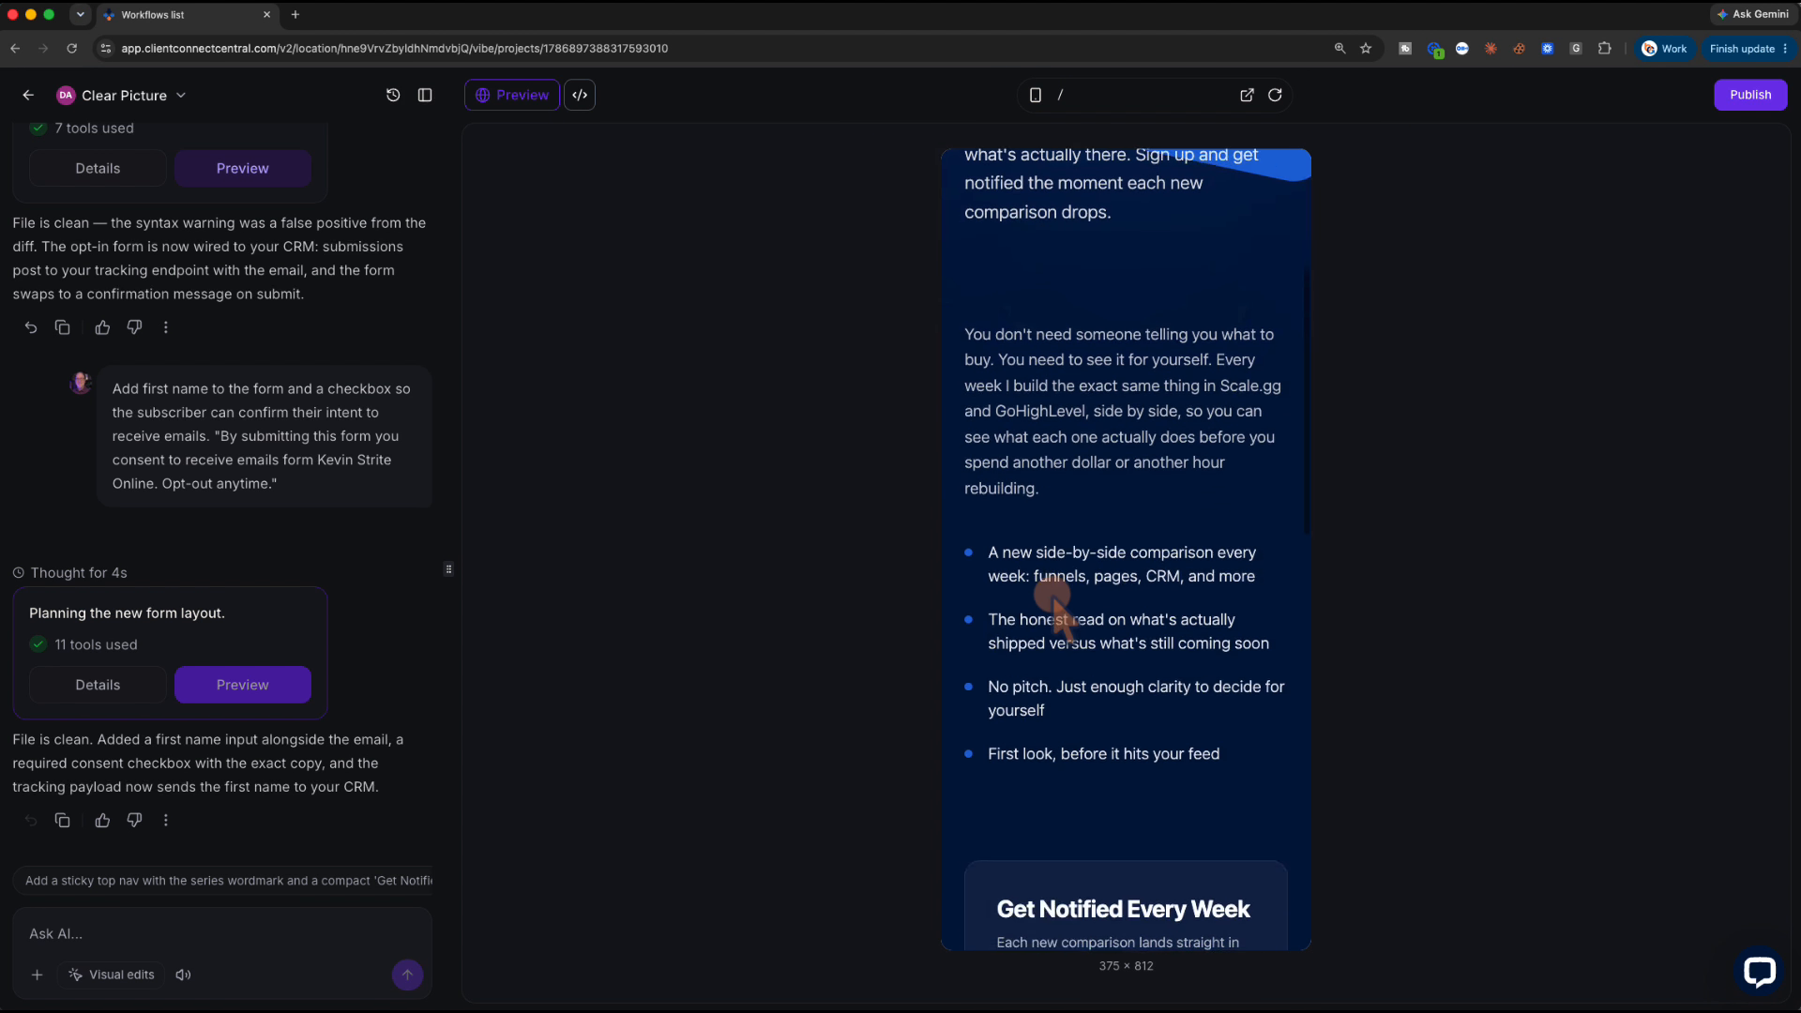
scroll(1055, 605, down, 6)
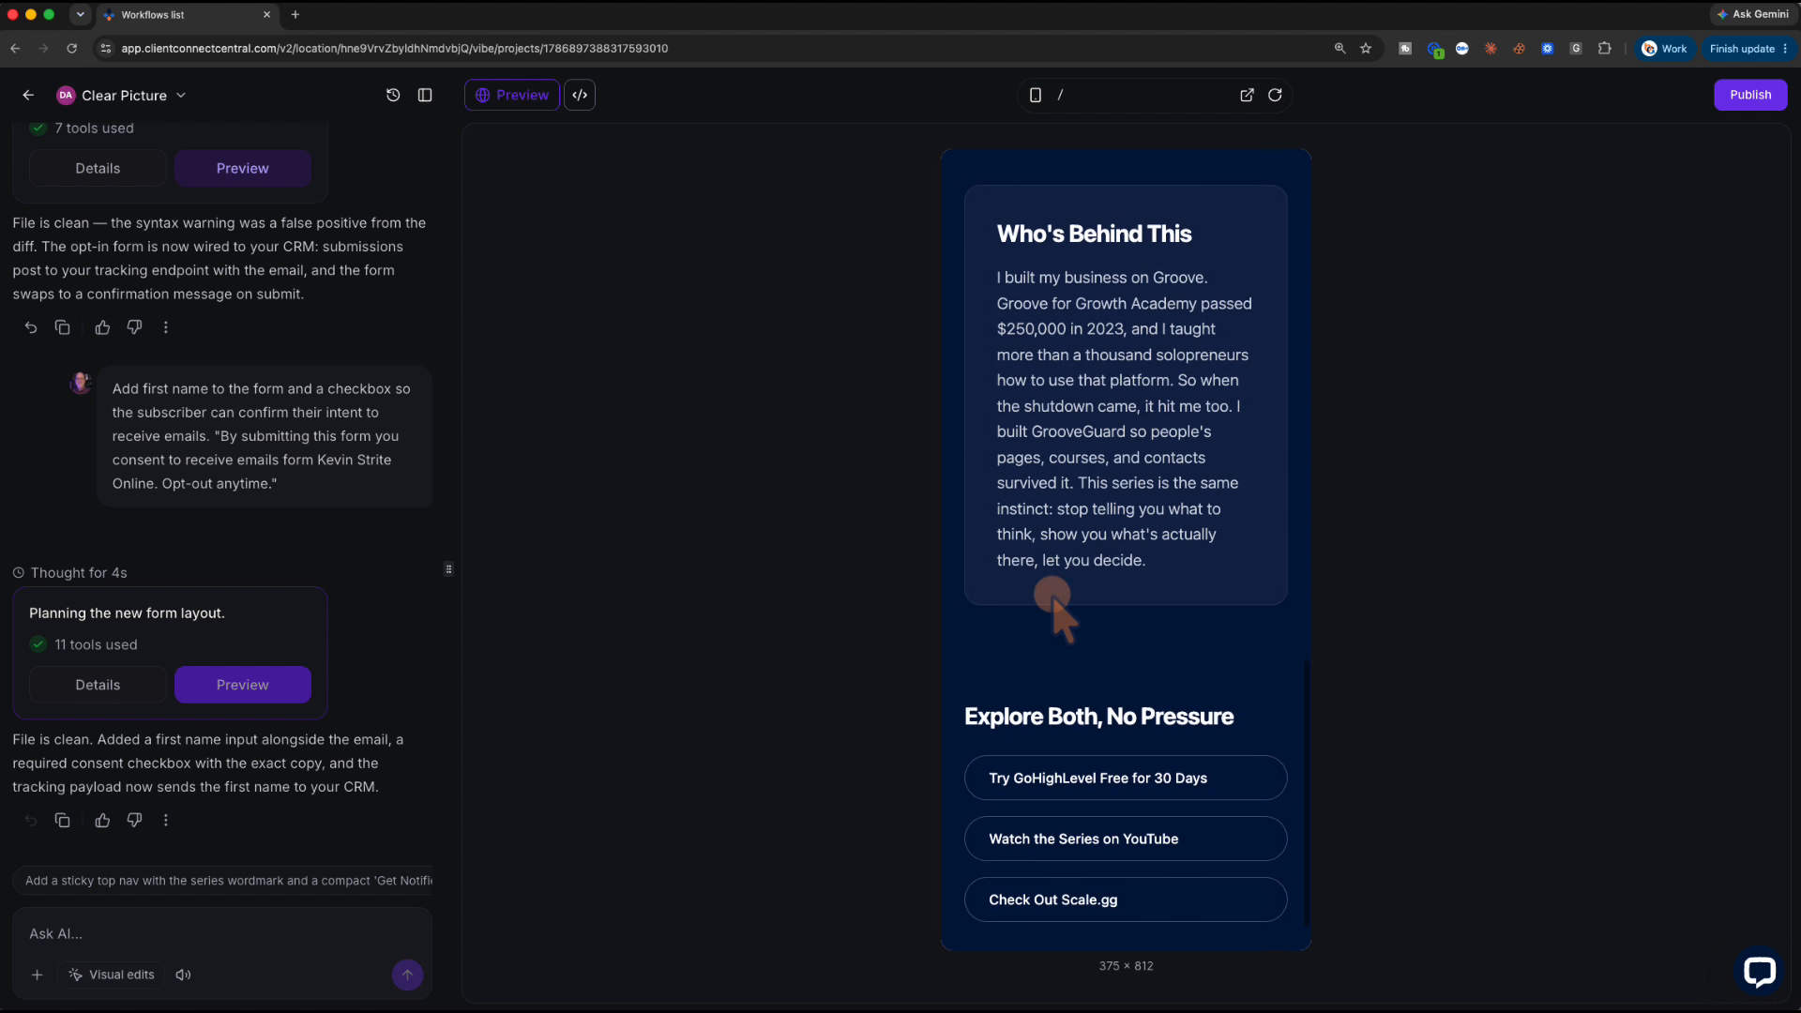
scroll(1053, 591, up, 10)
scroll(1052, 600, up, 8)
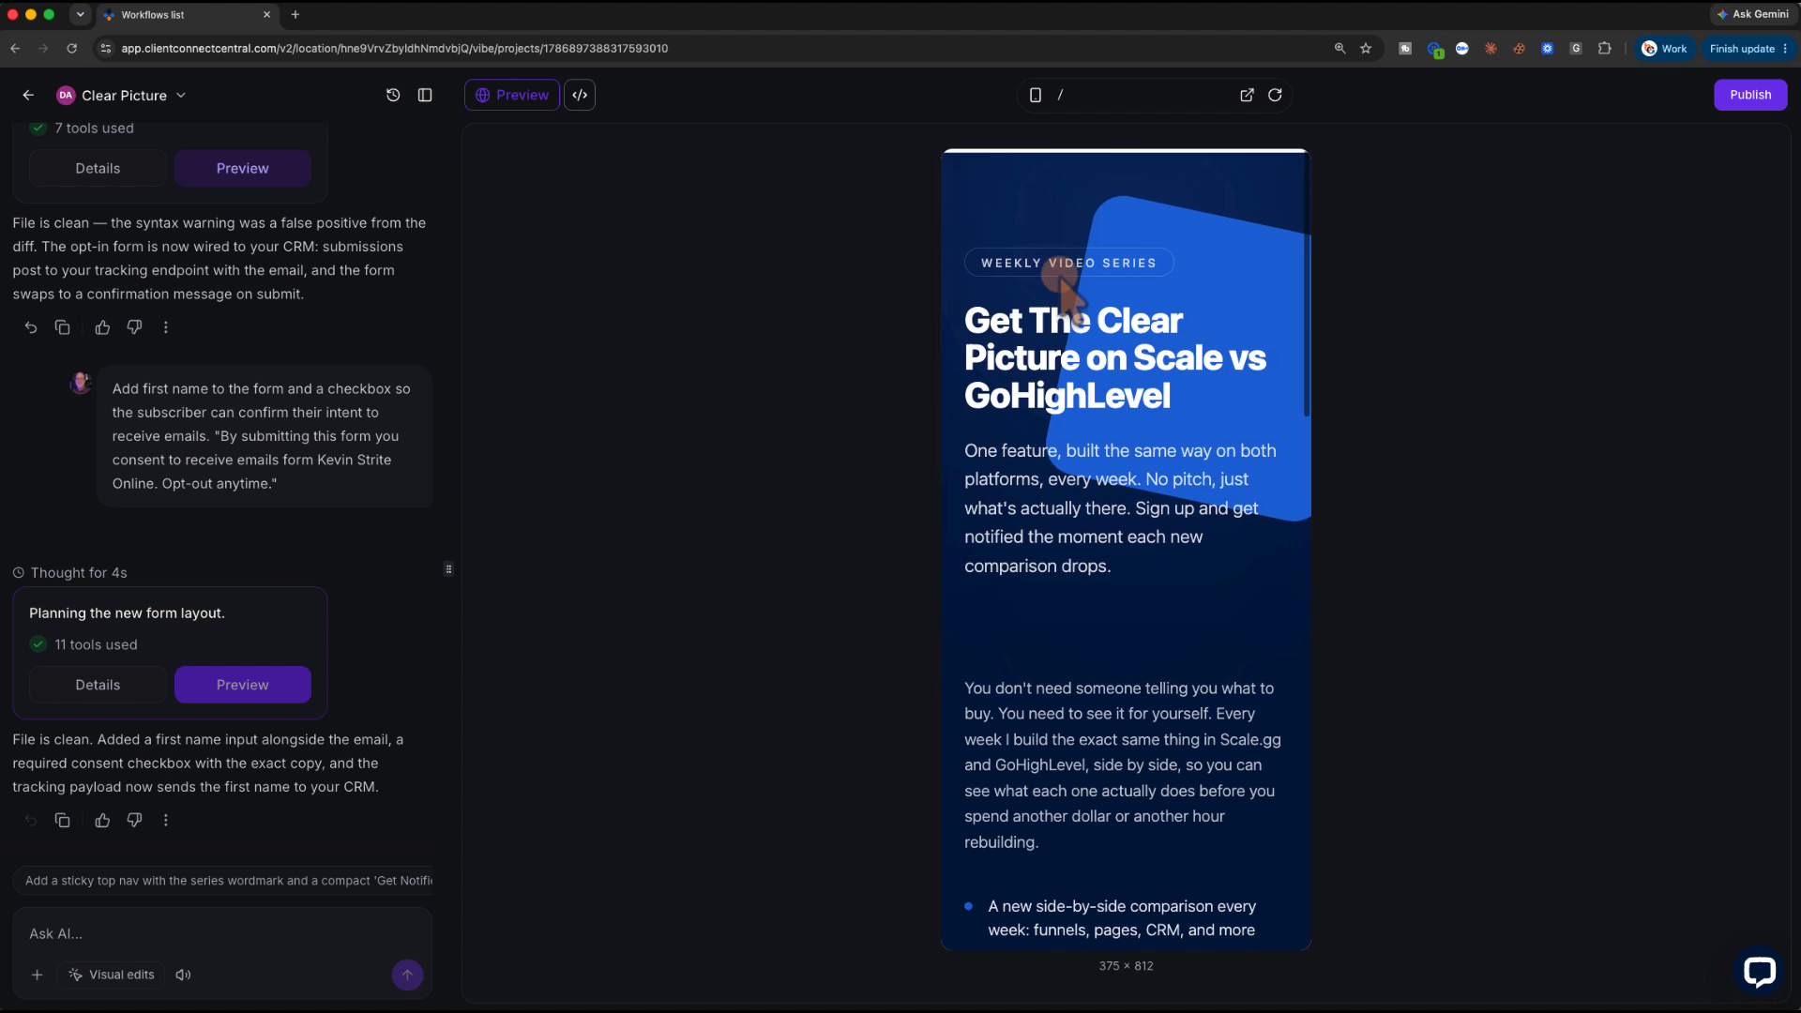
Switch back to desktop and submit the brief for 'The Clear Picture, Thank-You Page'
click(1034, 95)
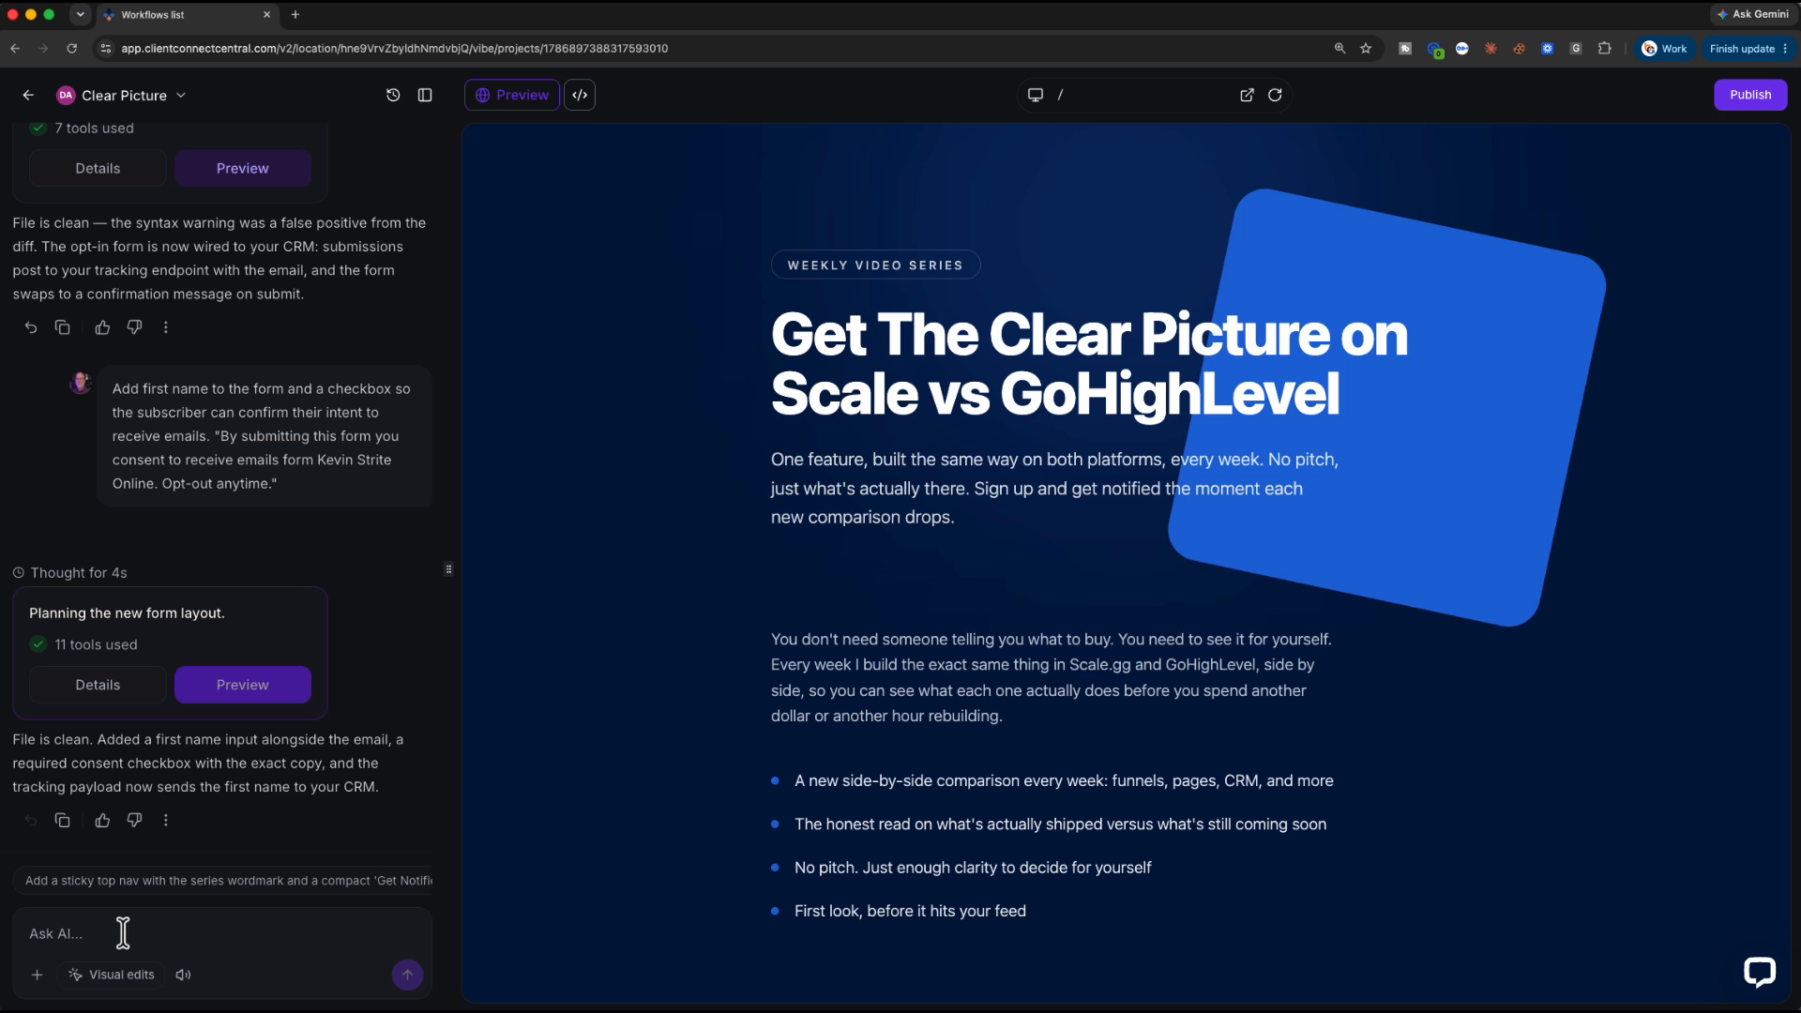
key(super+v)
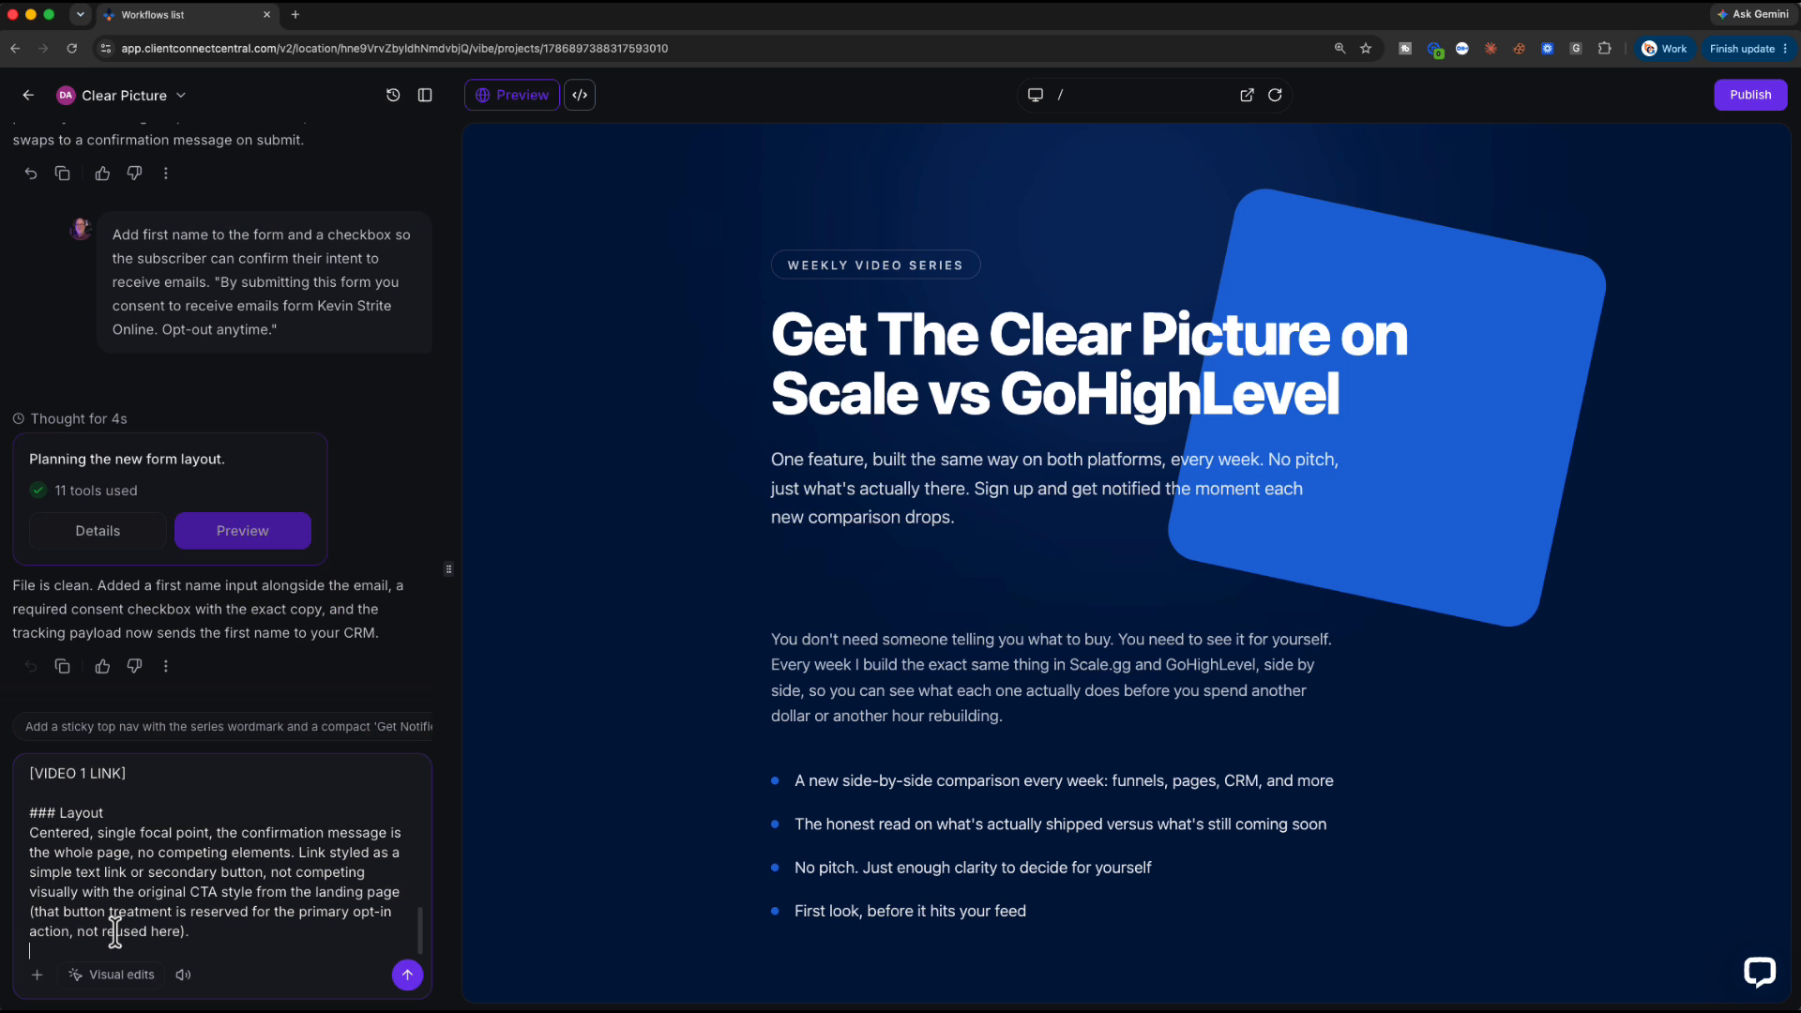
key(Return)
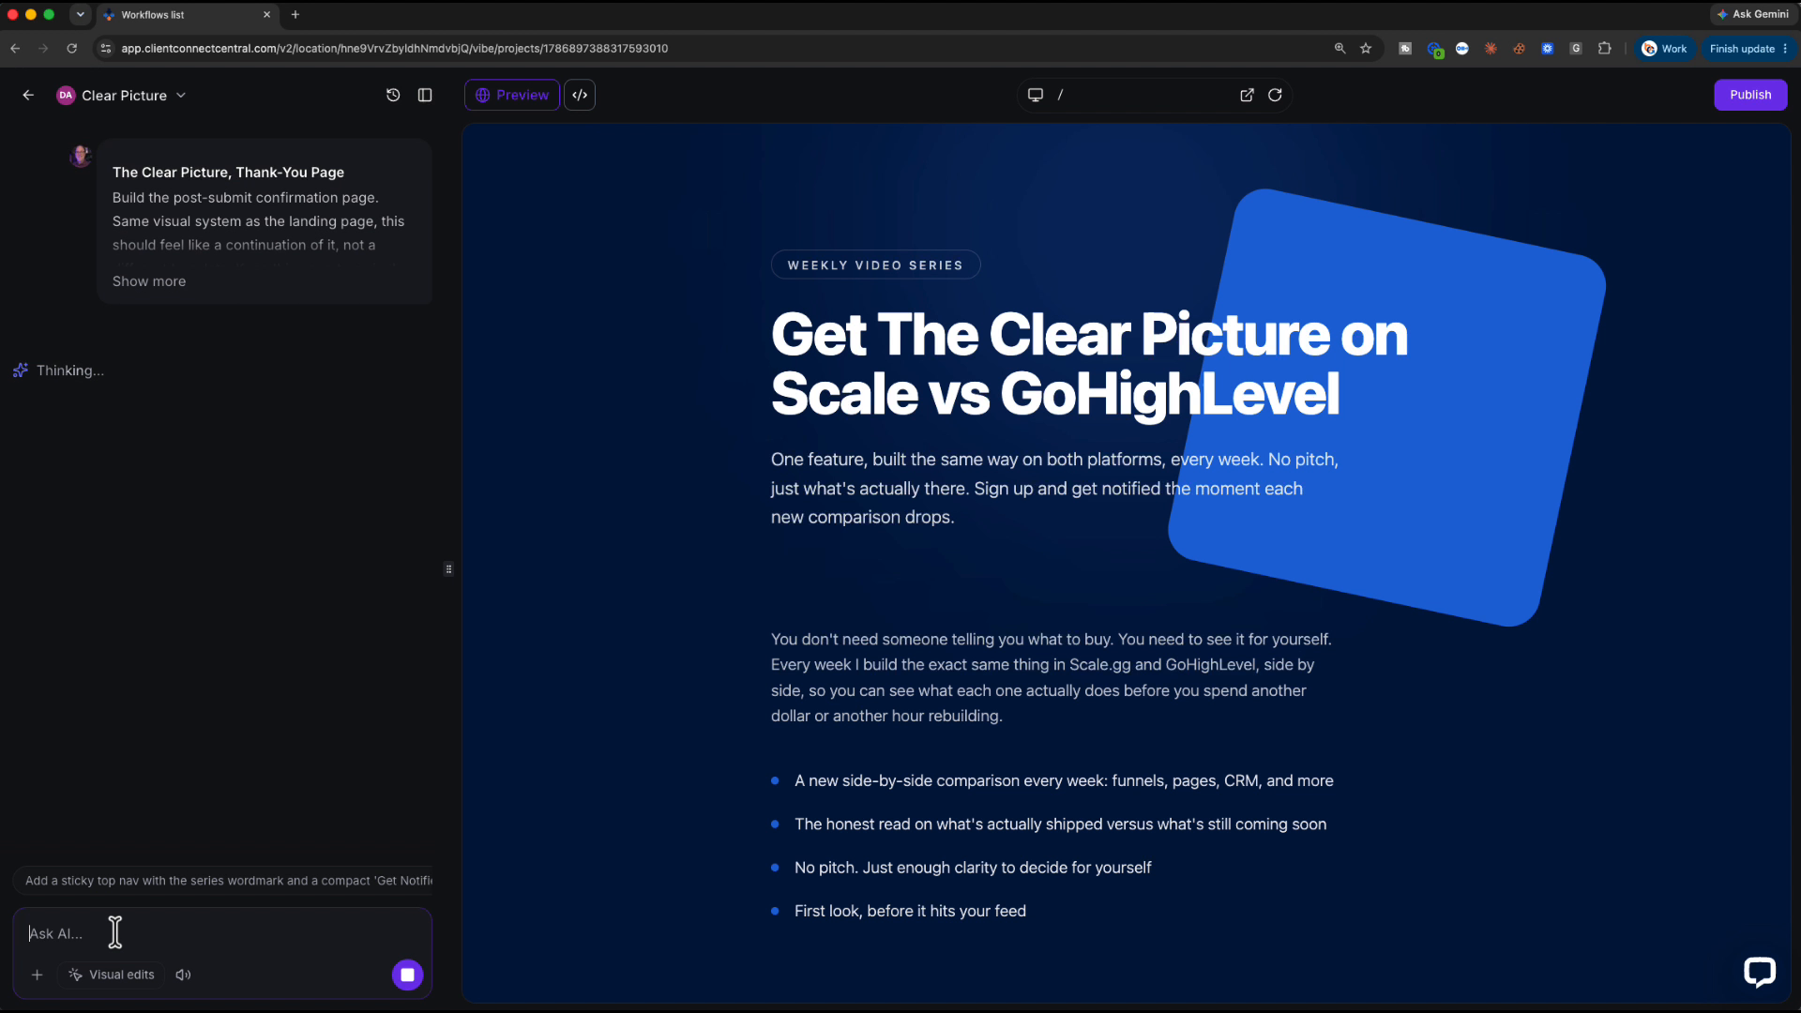
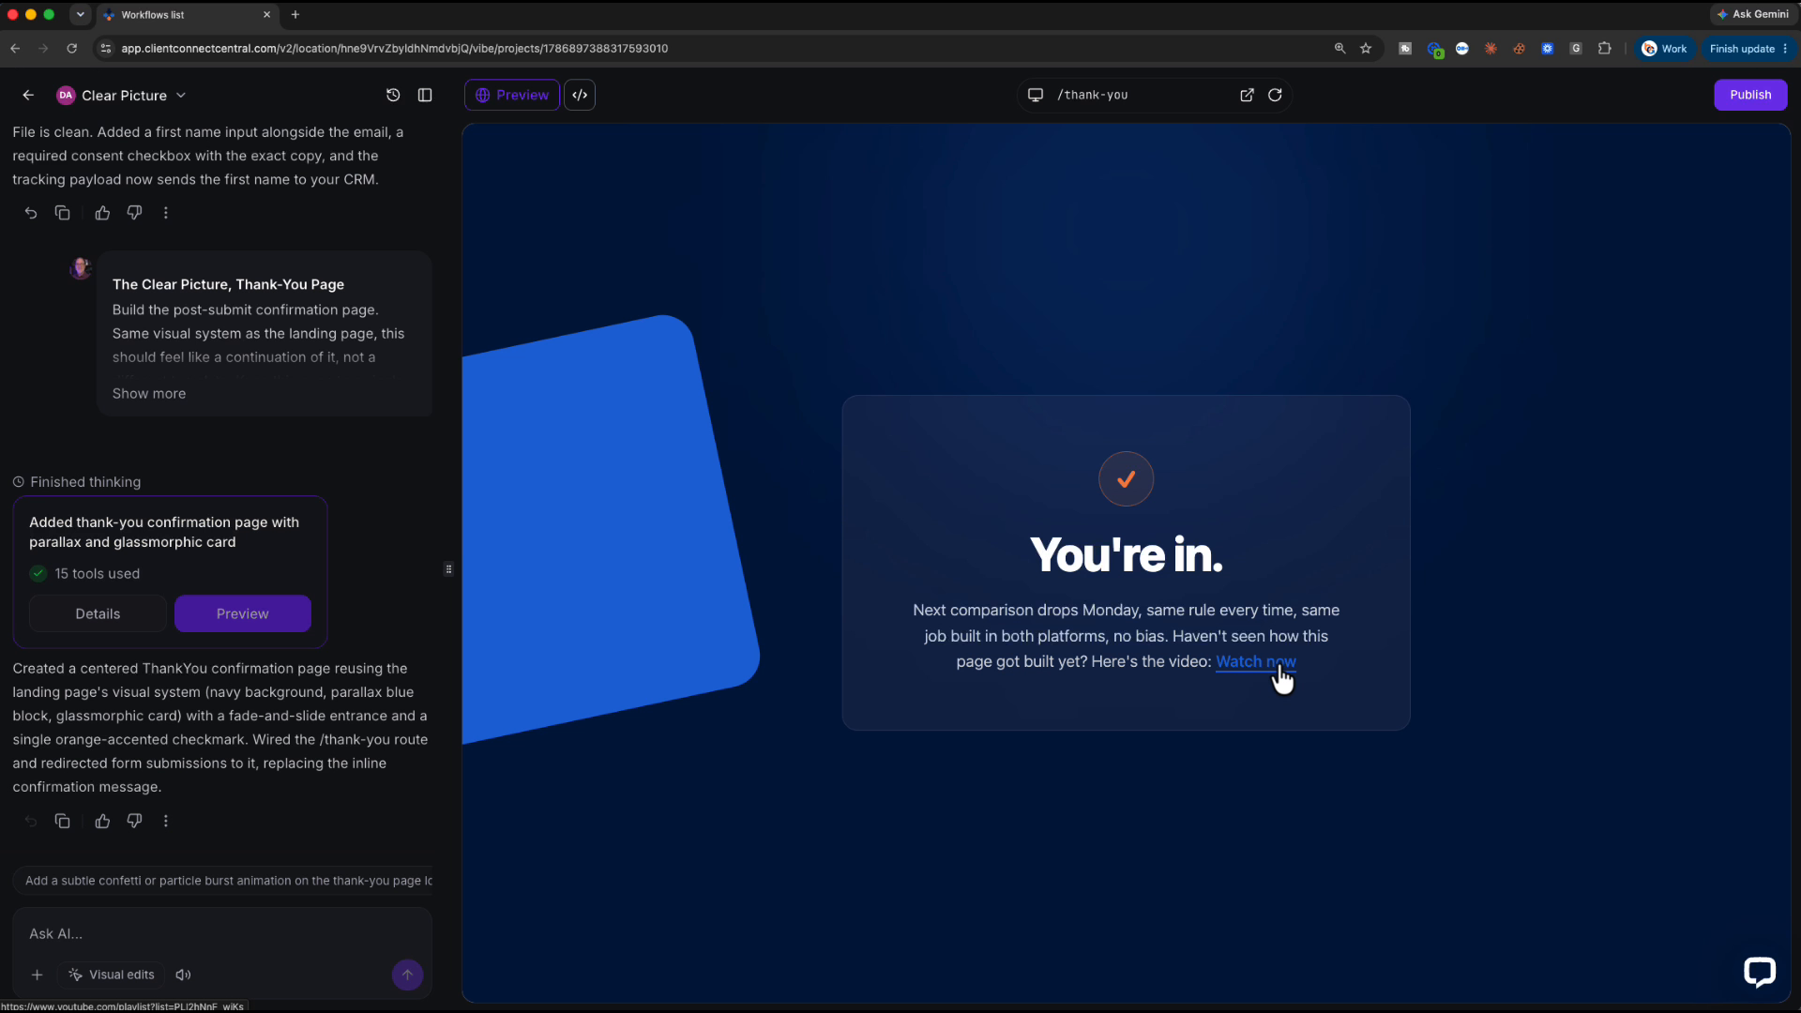
Switch the preview route from /thank-you to '/' to show the landing page
click(1147, 103)
click(1112, 132)
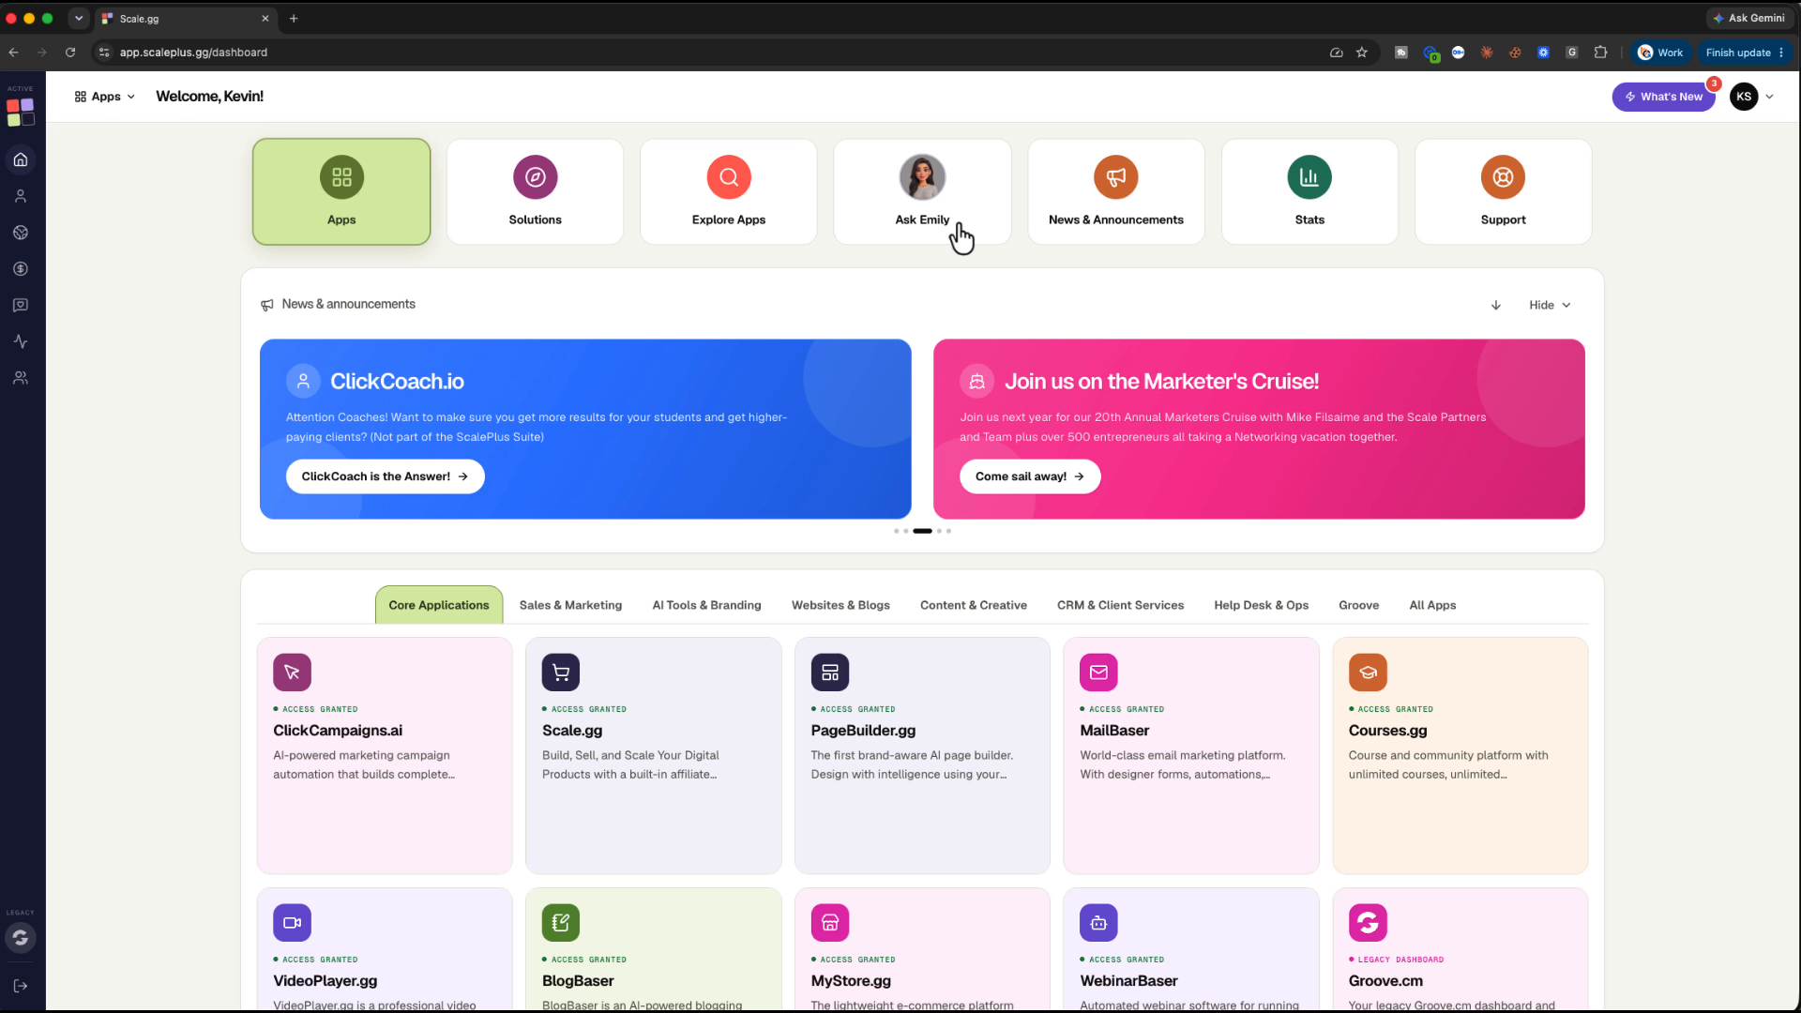
Open the Ask Emily assistant chat from the Scale.gg dashboard
click(901, 230)
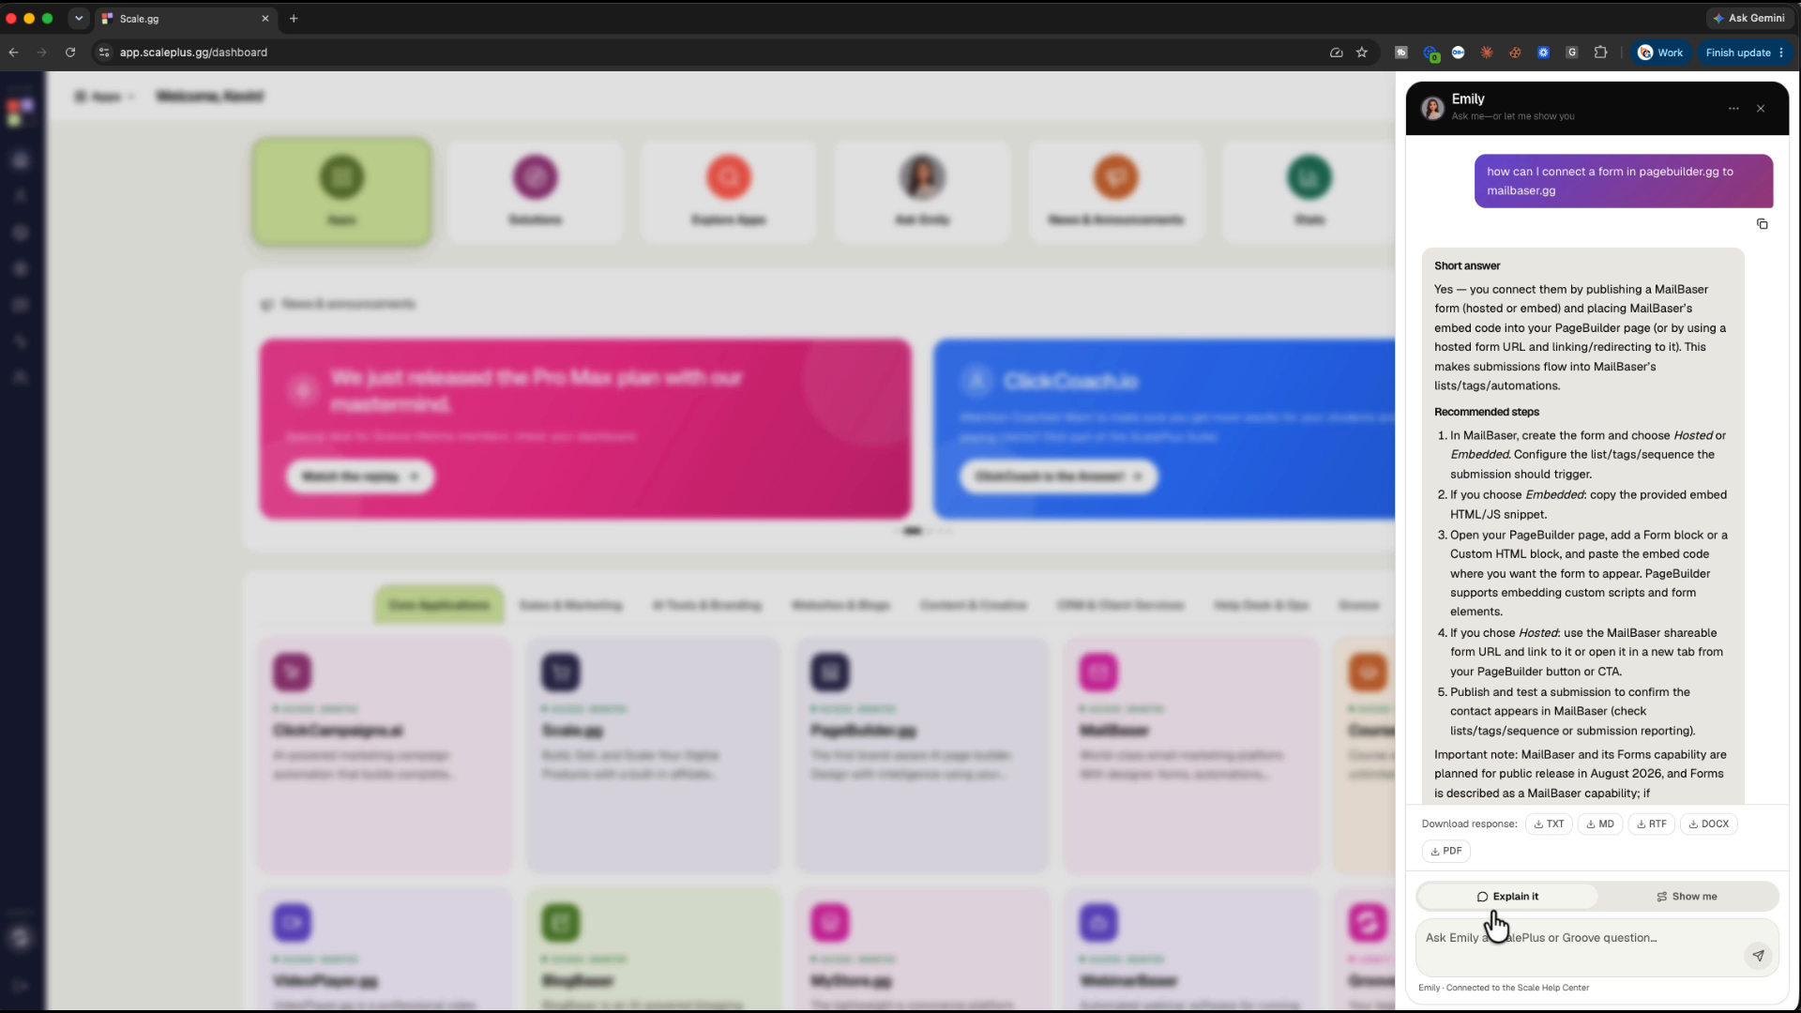
Ask Emily what to do first when building a simple landing, opt-in and thank-you page for a video series
click(1464, 936)
text(I am building a very simple landing page, opt in, and thank you page for a series of videos I'm creating. I have the copy and design/style information. Wha)
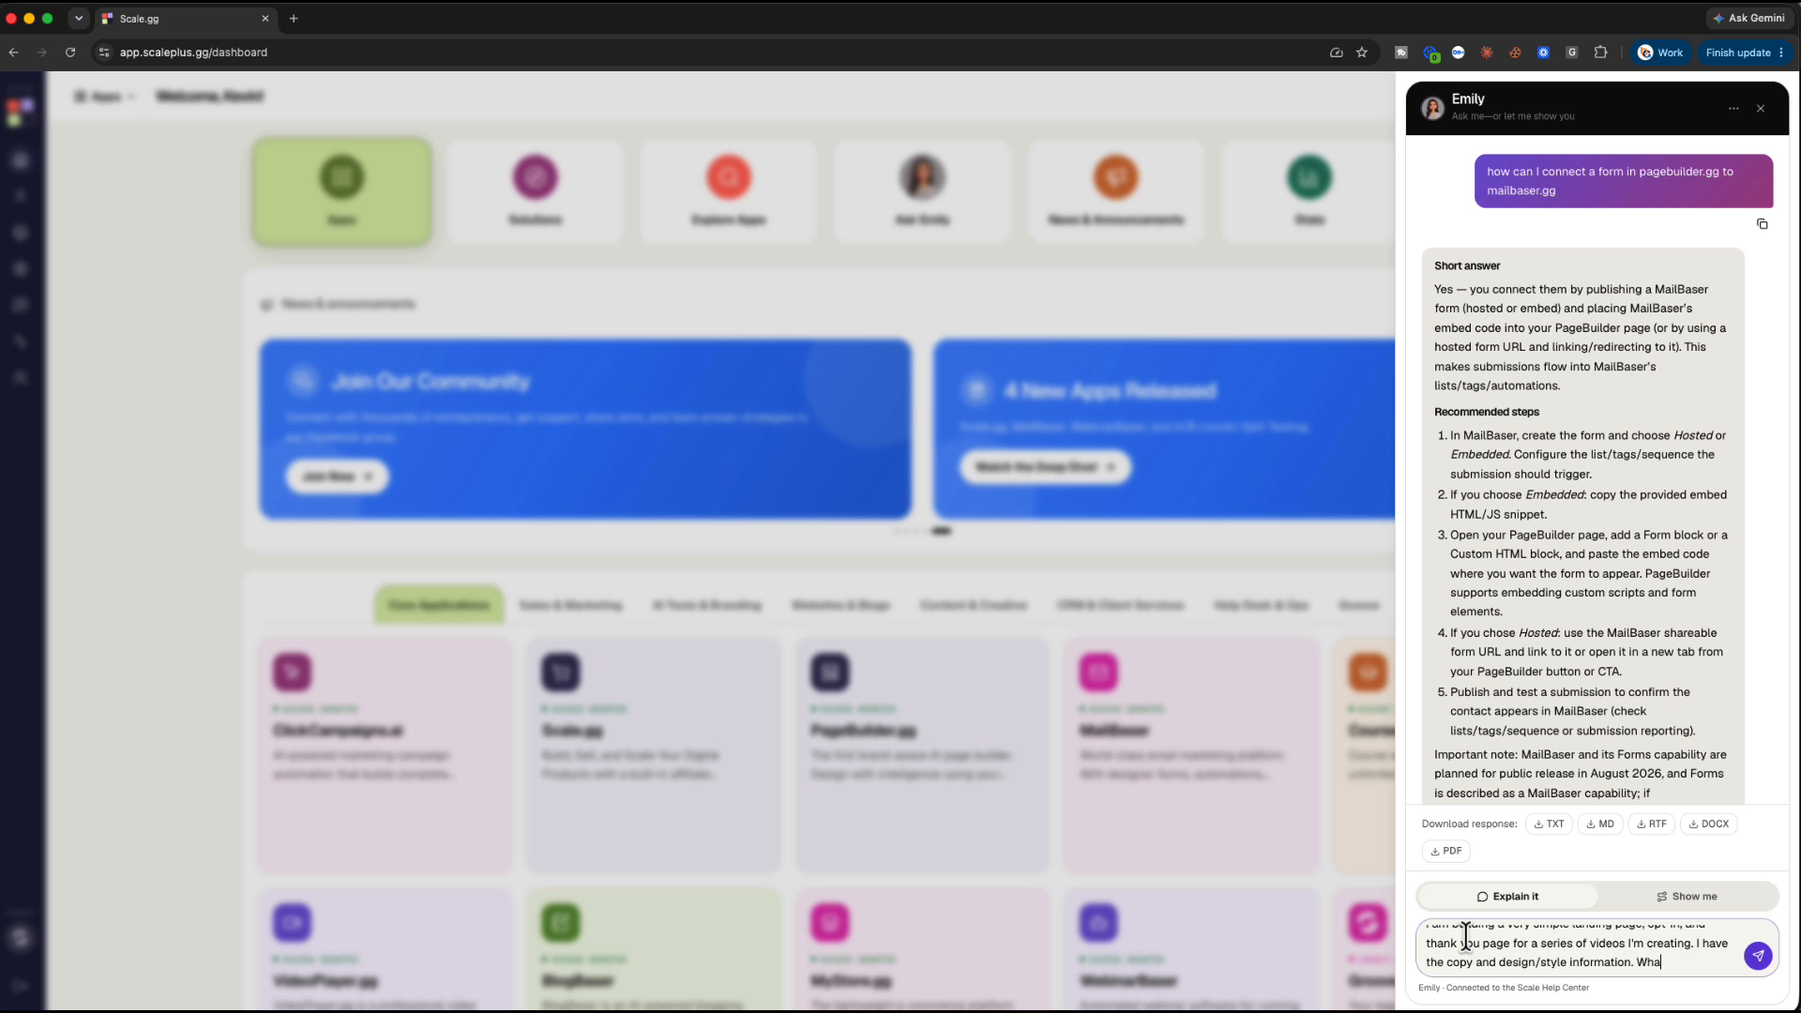
text(t should I do fir)
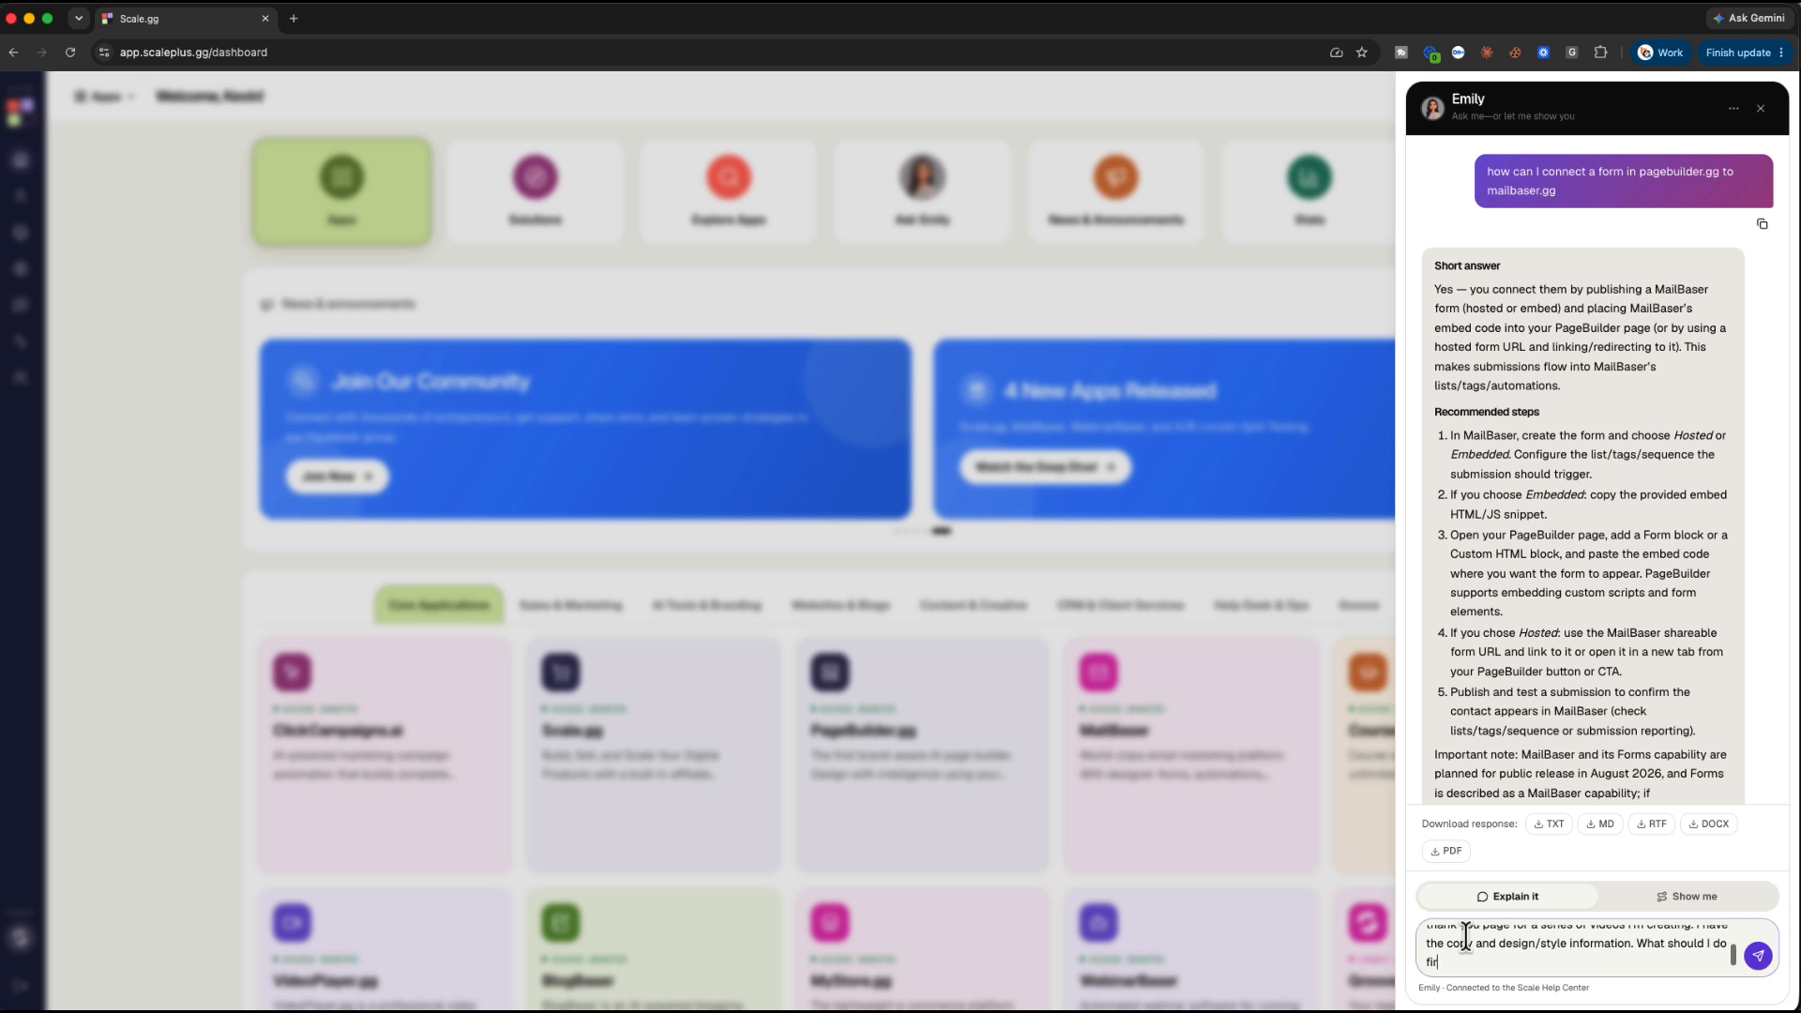
text(st?)
click(1759, 955)
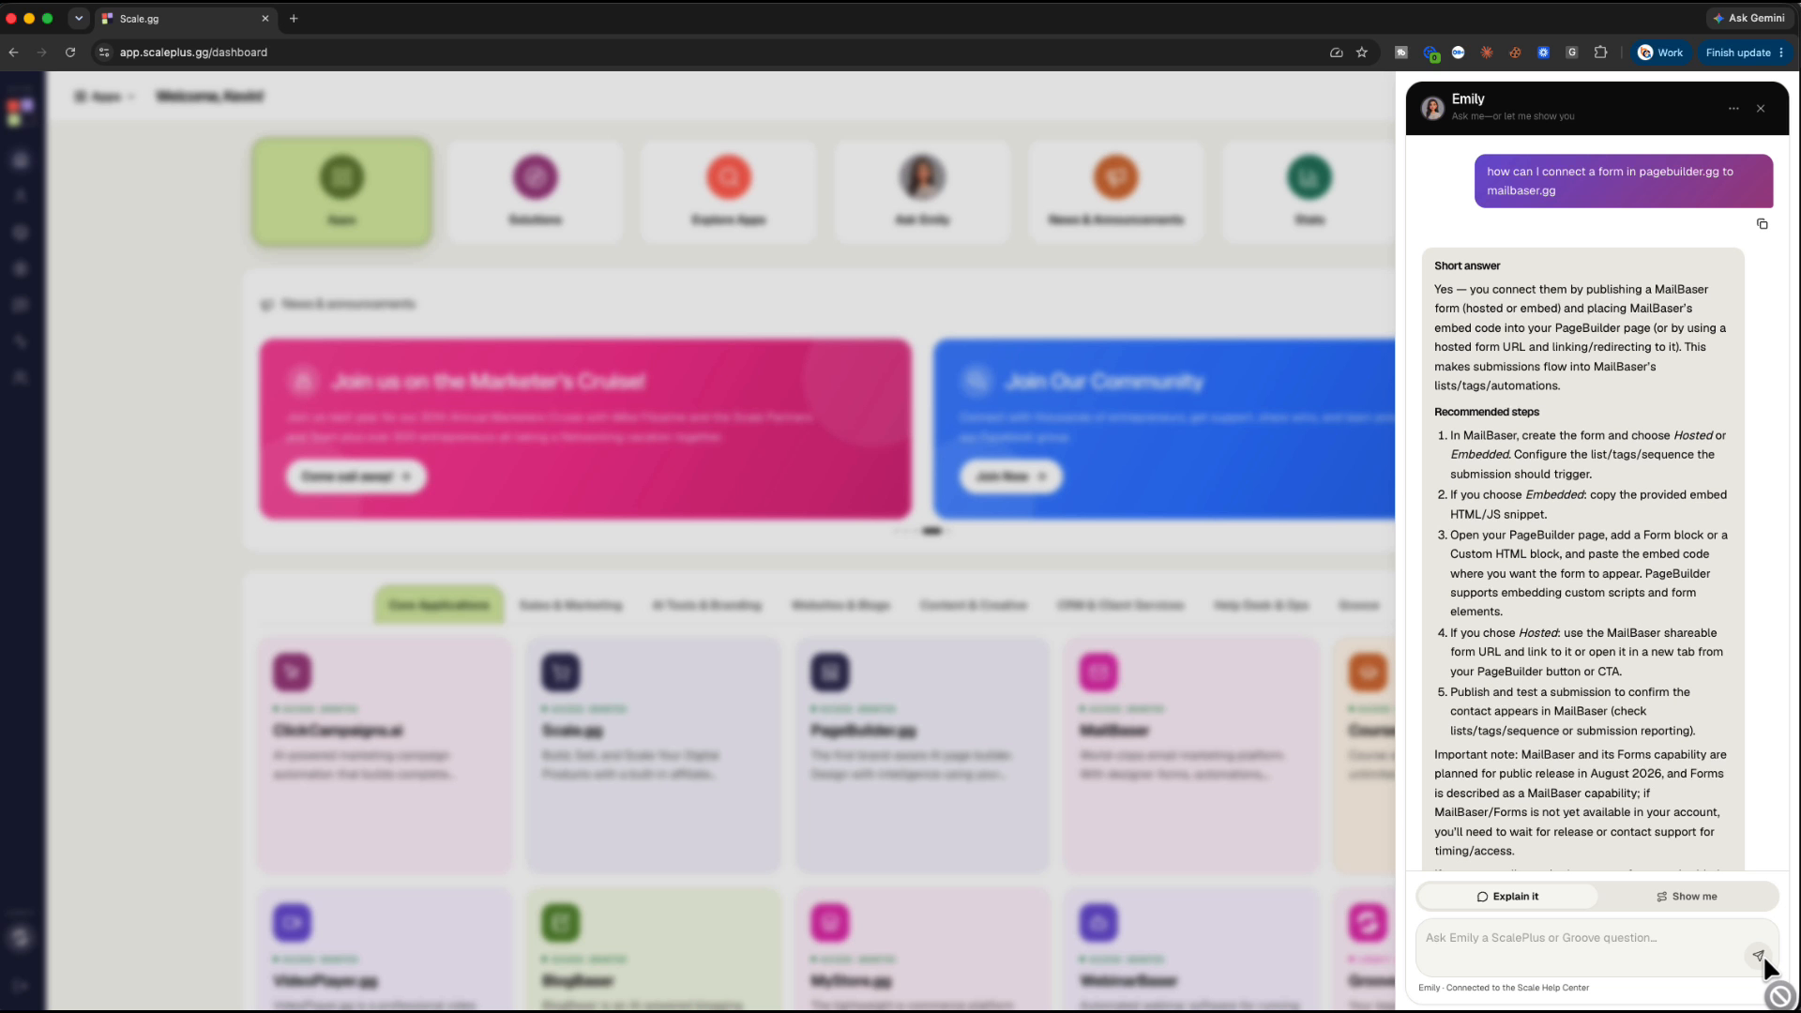
Read through Emily's checklist, highlighting the 'Build the form in MailBaser' and Embedded steps
scroll(1663, 656, up, 3)
scroll(1663, 657, down, 2)
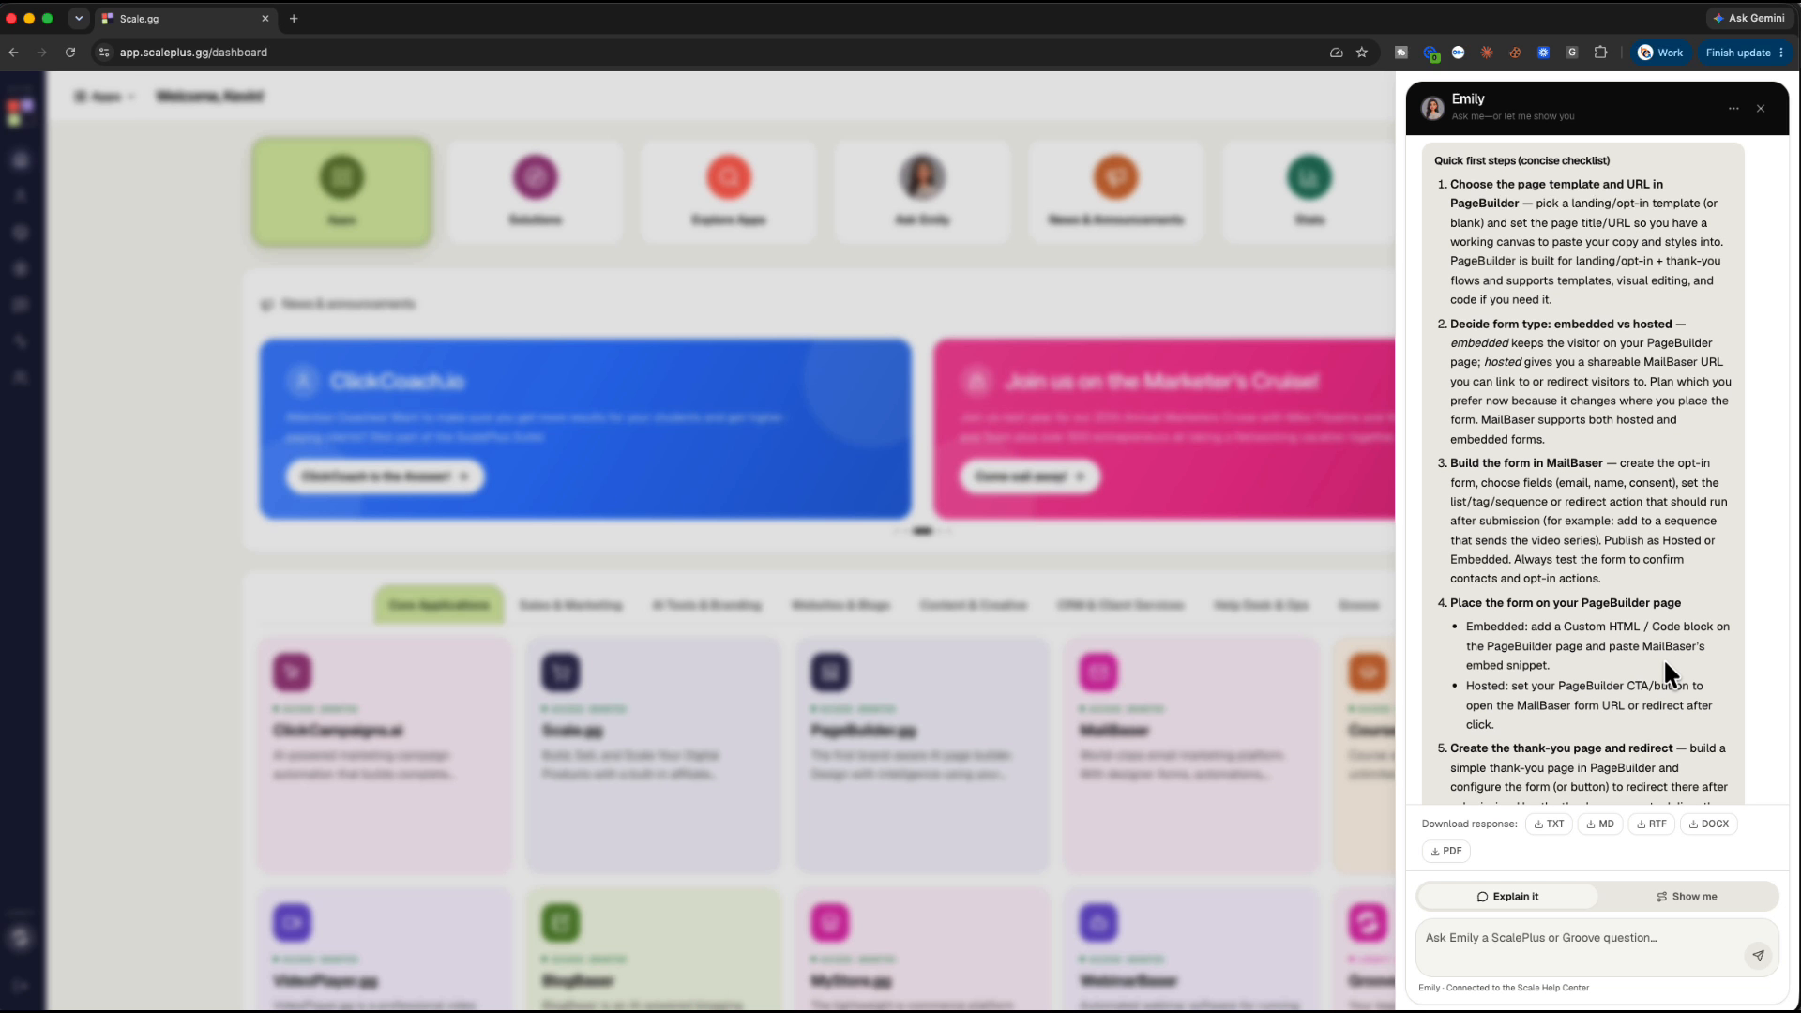
scroll(1663, 656, down, 2)
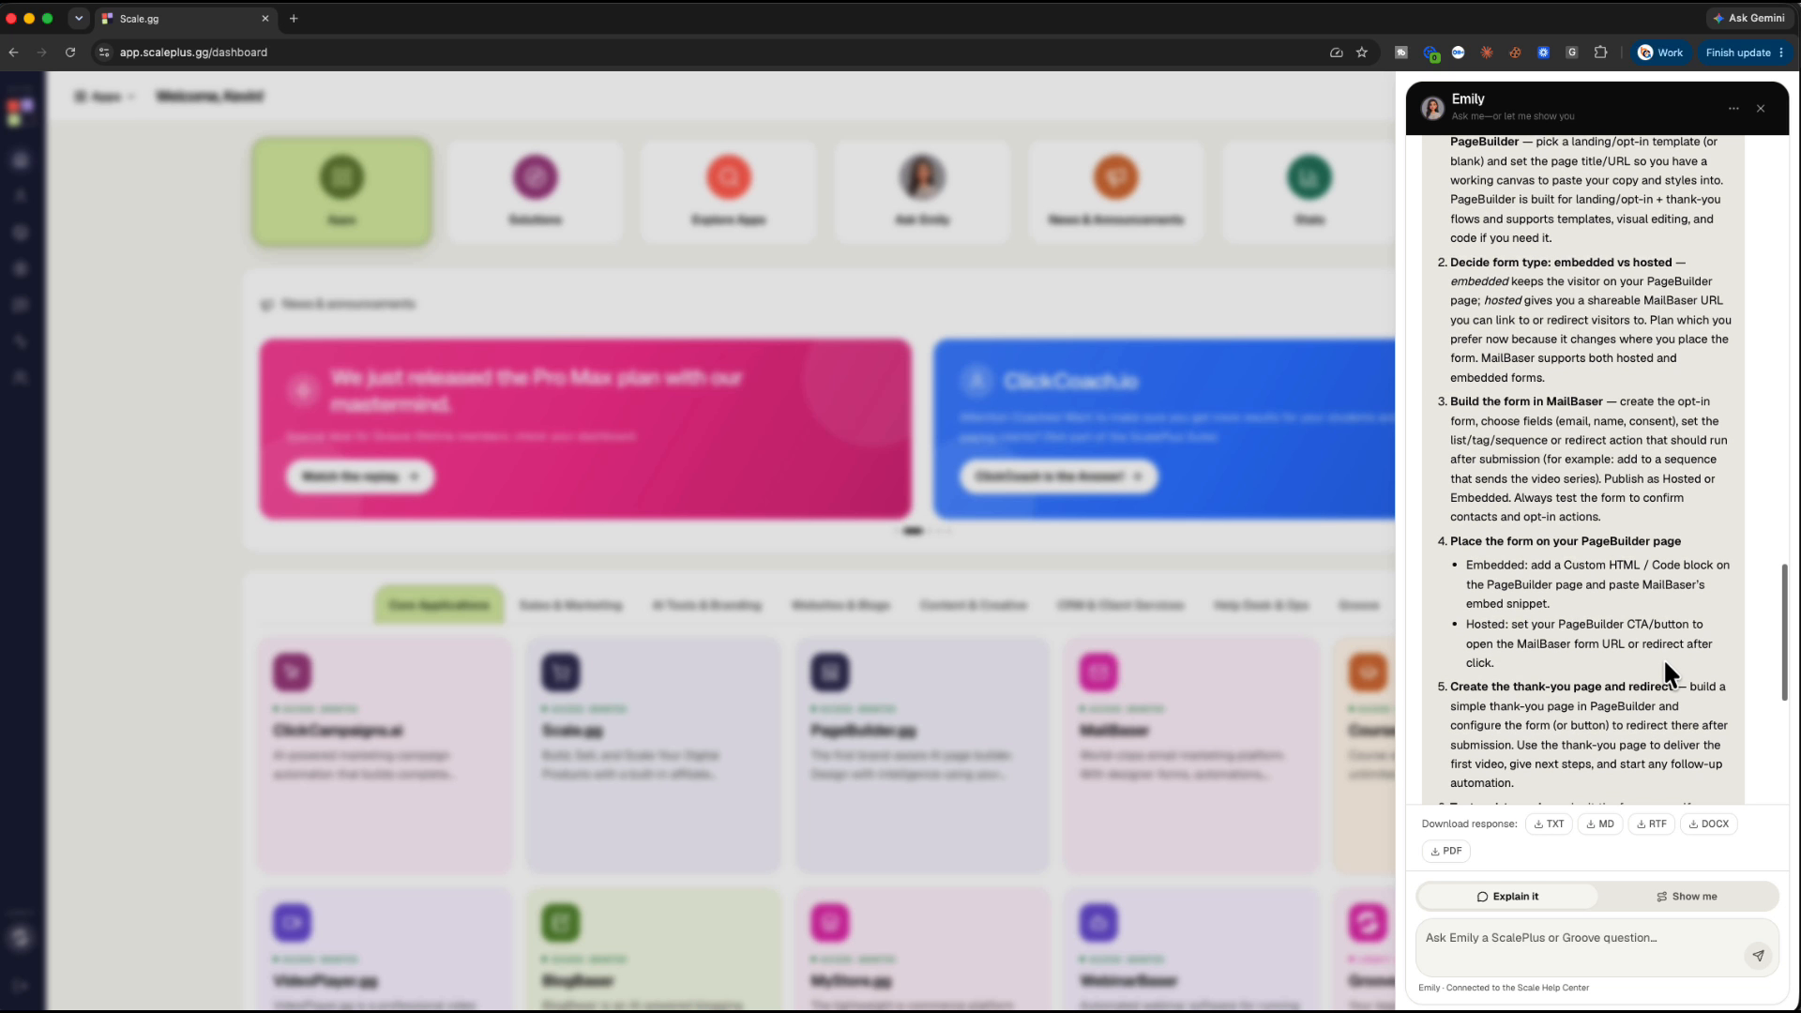
scroll(1664, 662, down, 1)
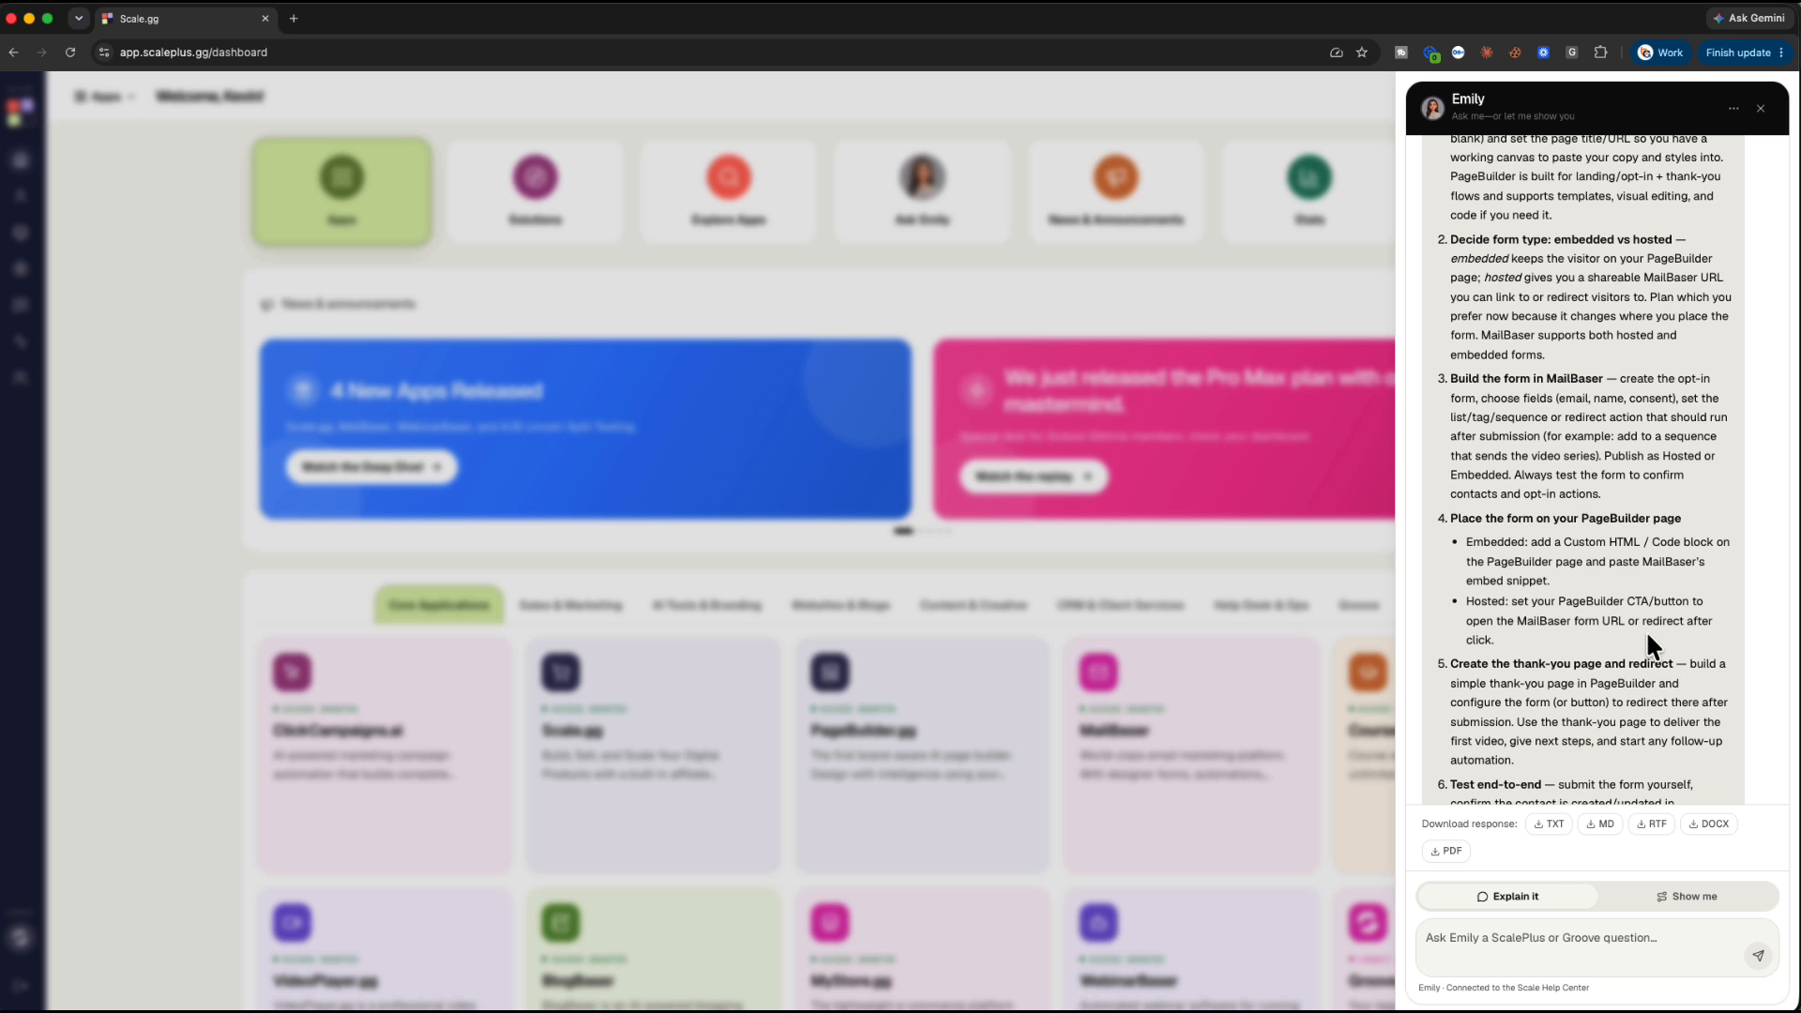
scroll(1645, 629, down, 2)
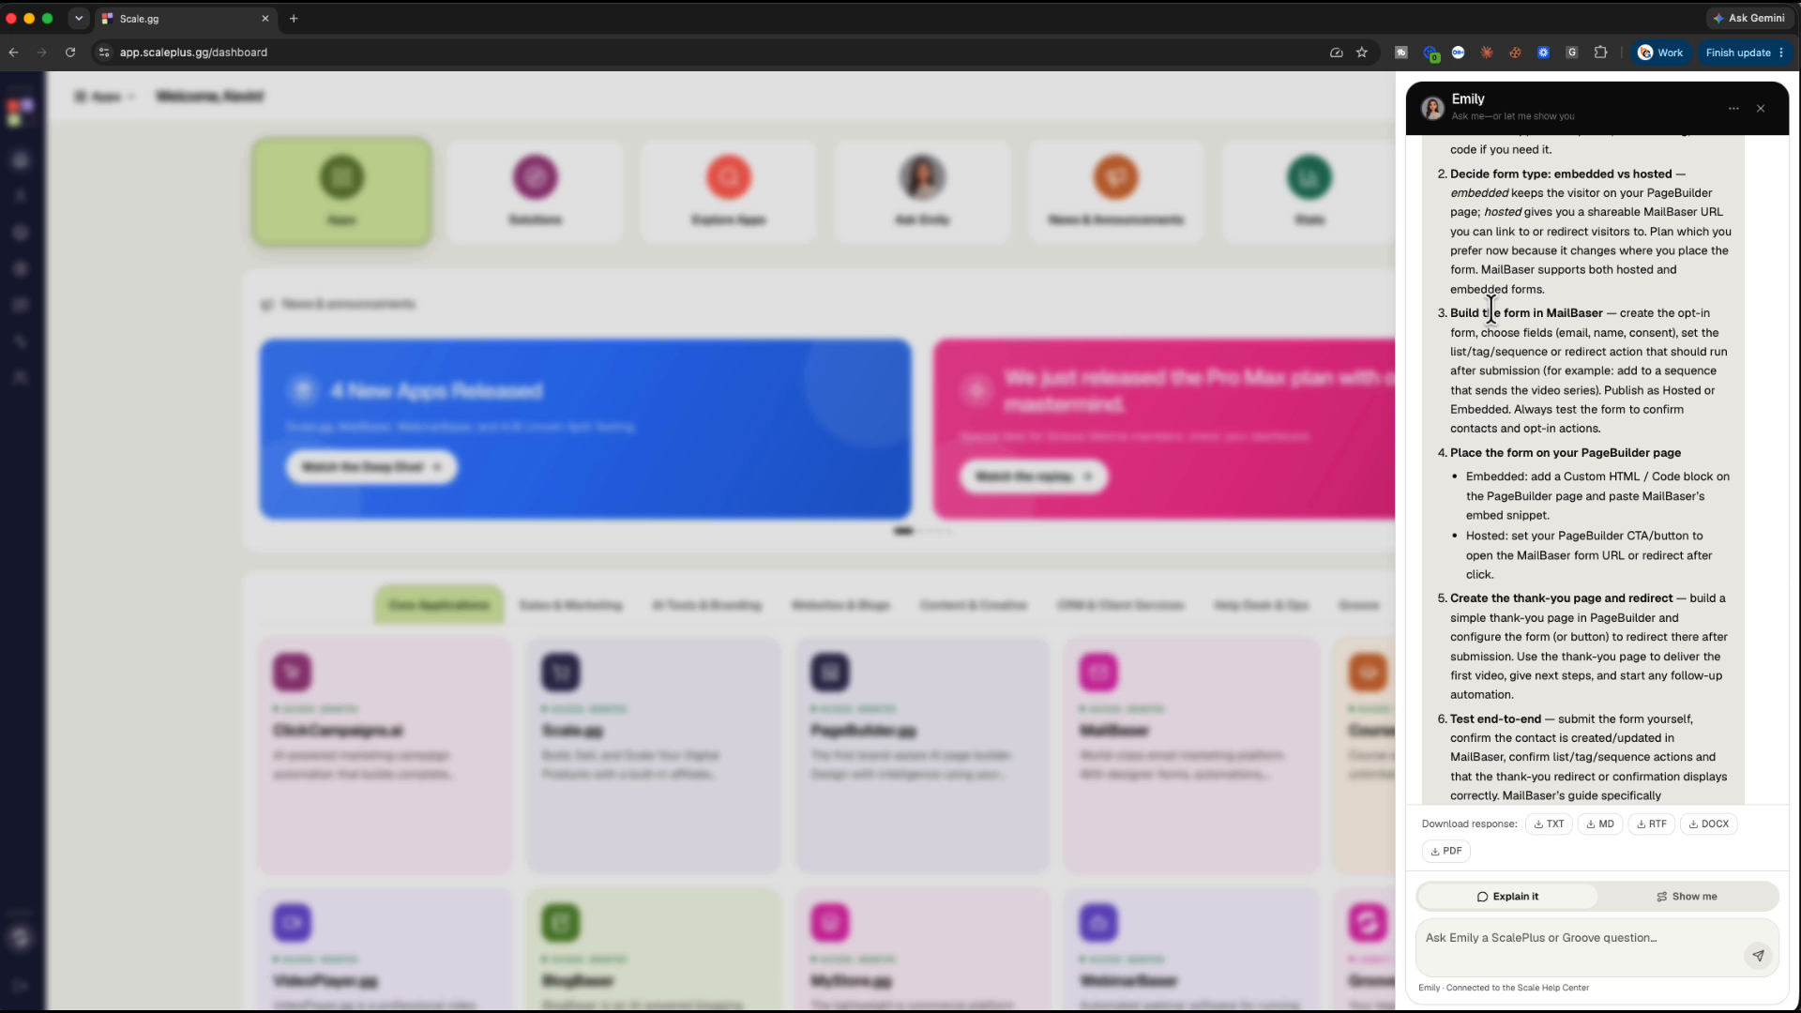
drag(1491, 312, 1606, 314)
scroll(1590, 374, down, 3)
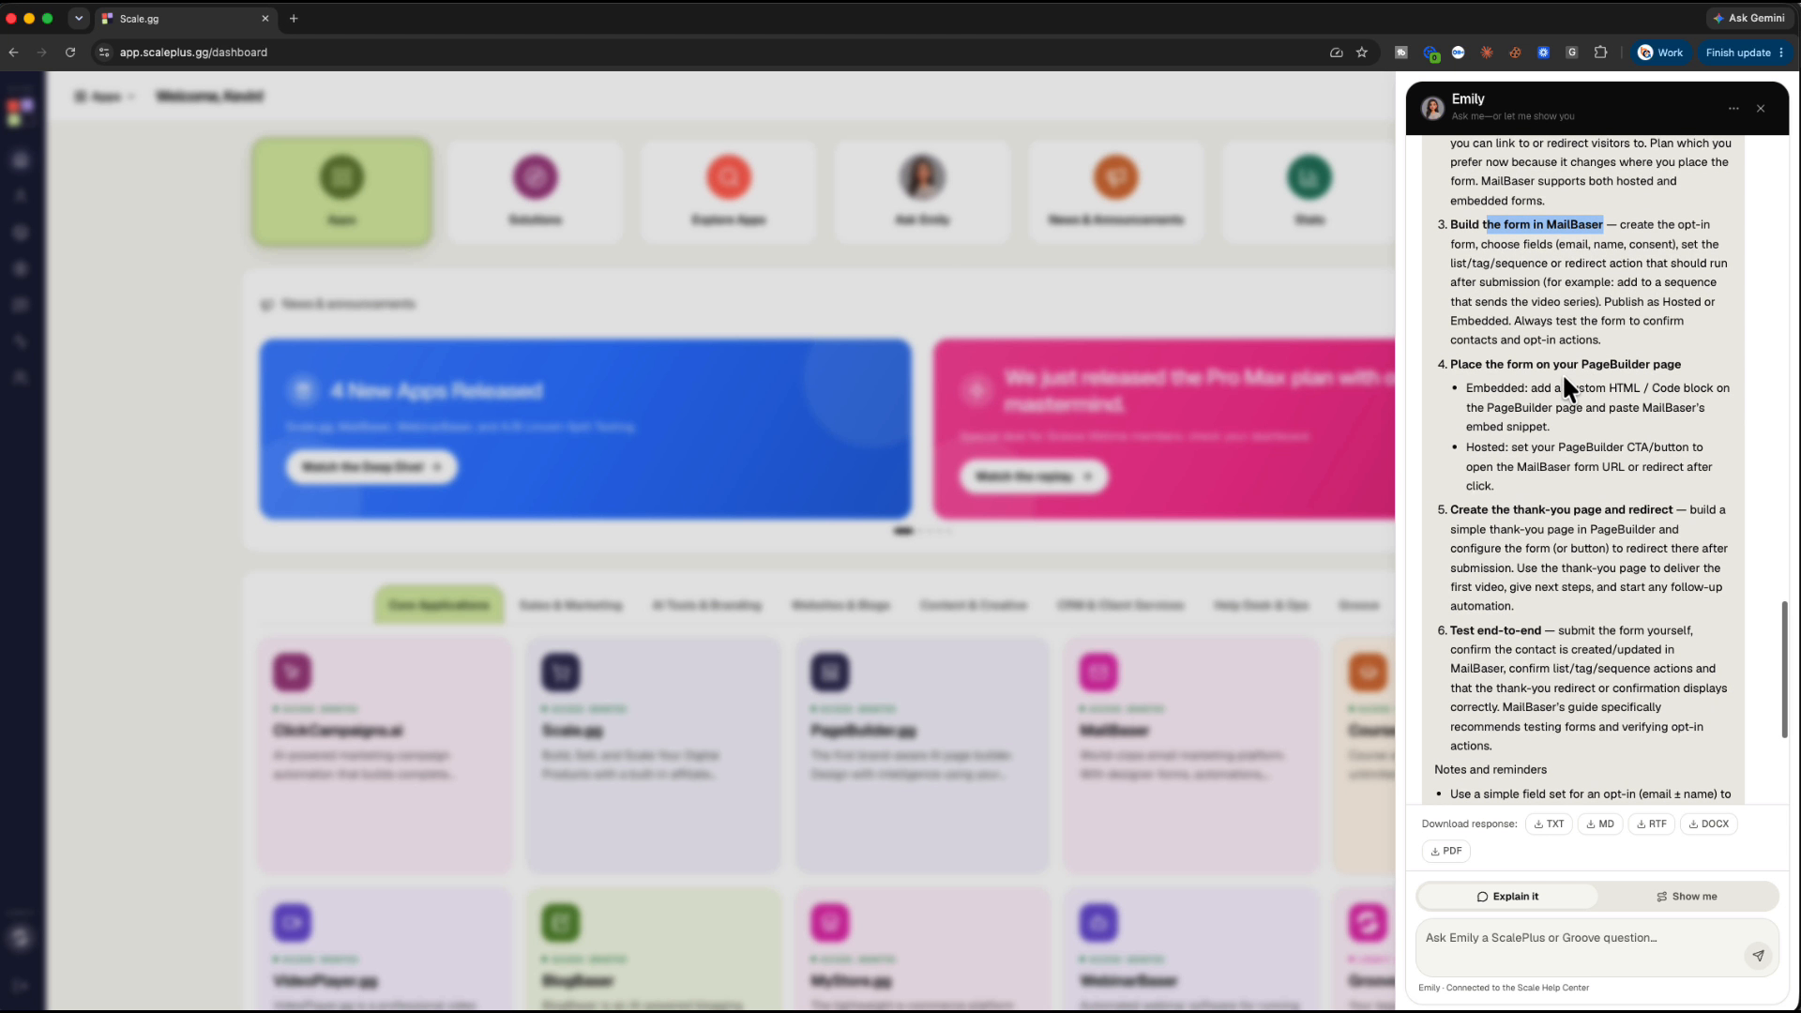
drag(1465, 387, 1595, 419)
scroll(1594, 419, down, 3)
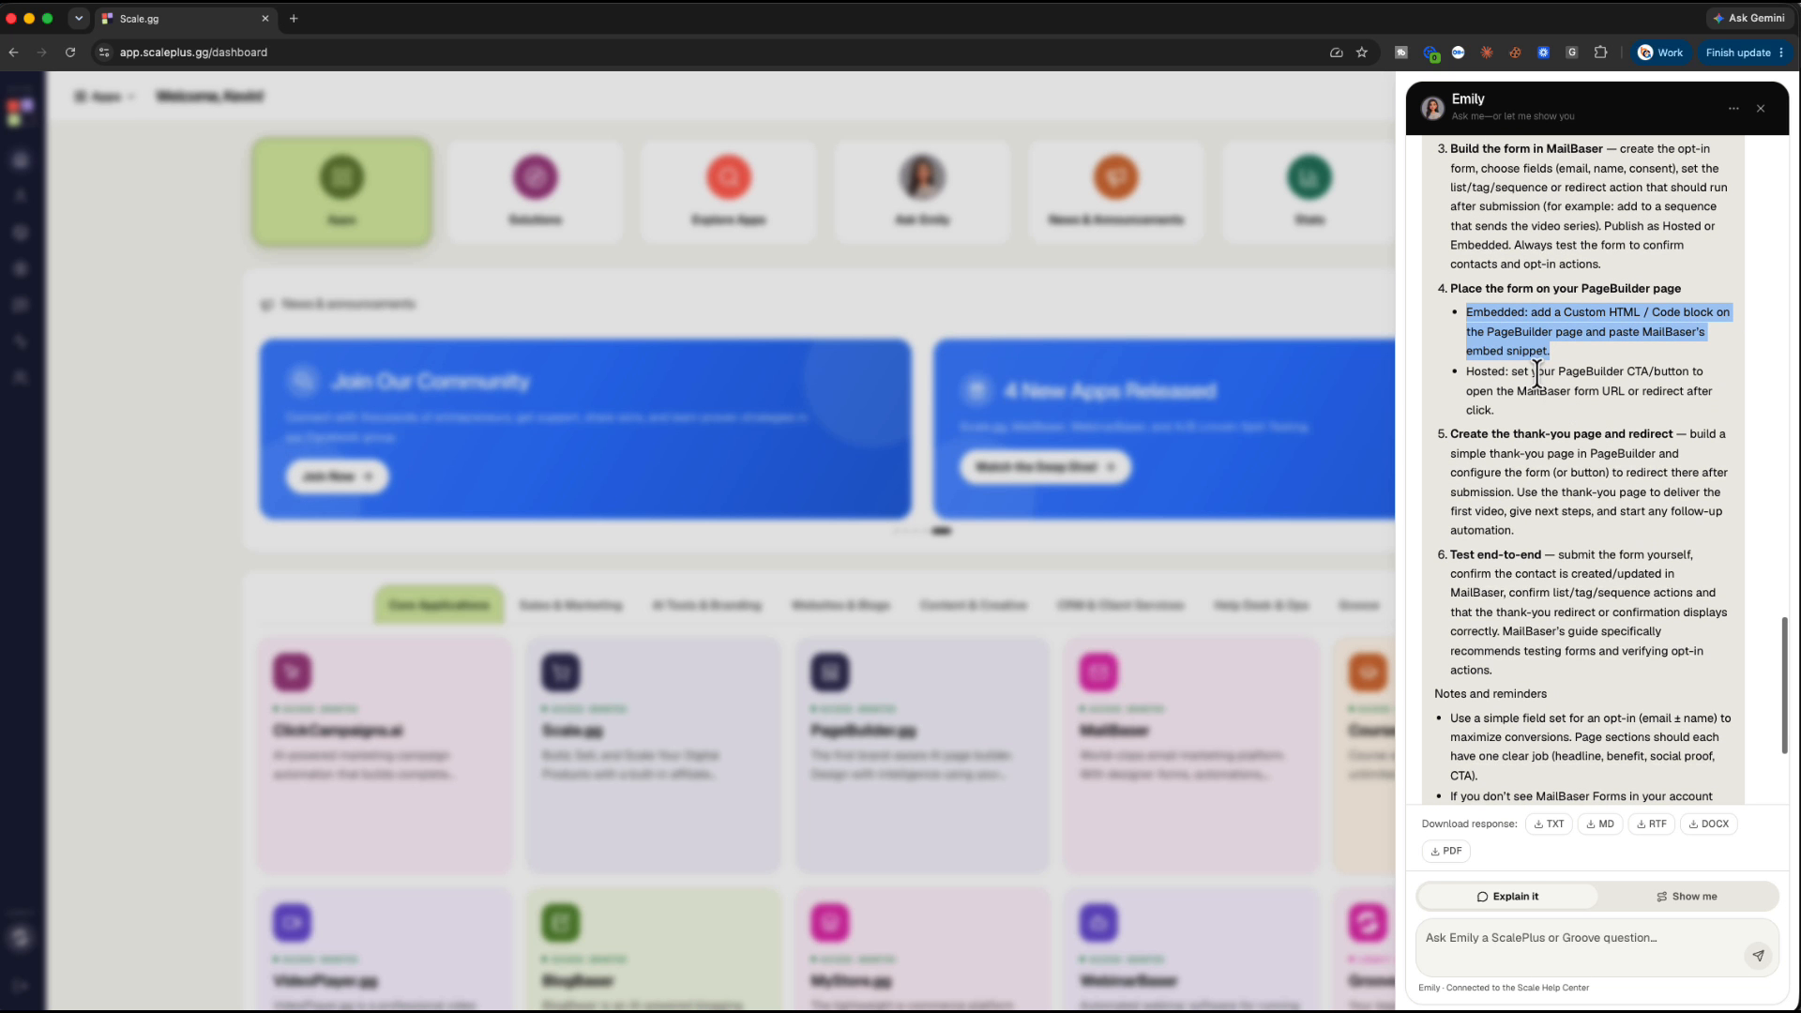
drag(1513, 372, 1584, 407)
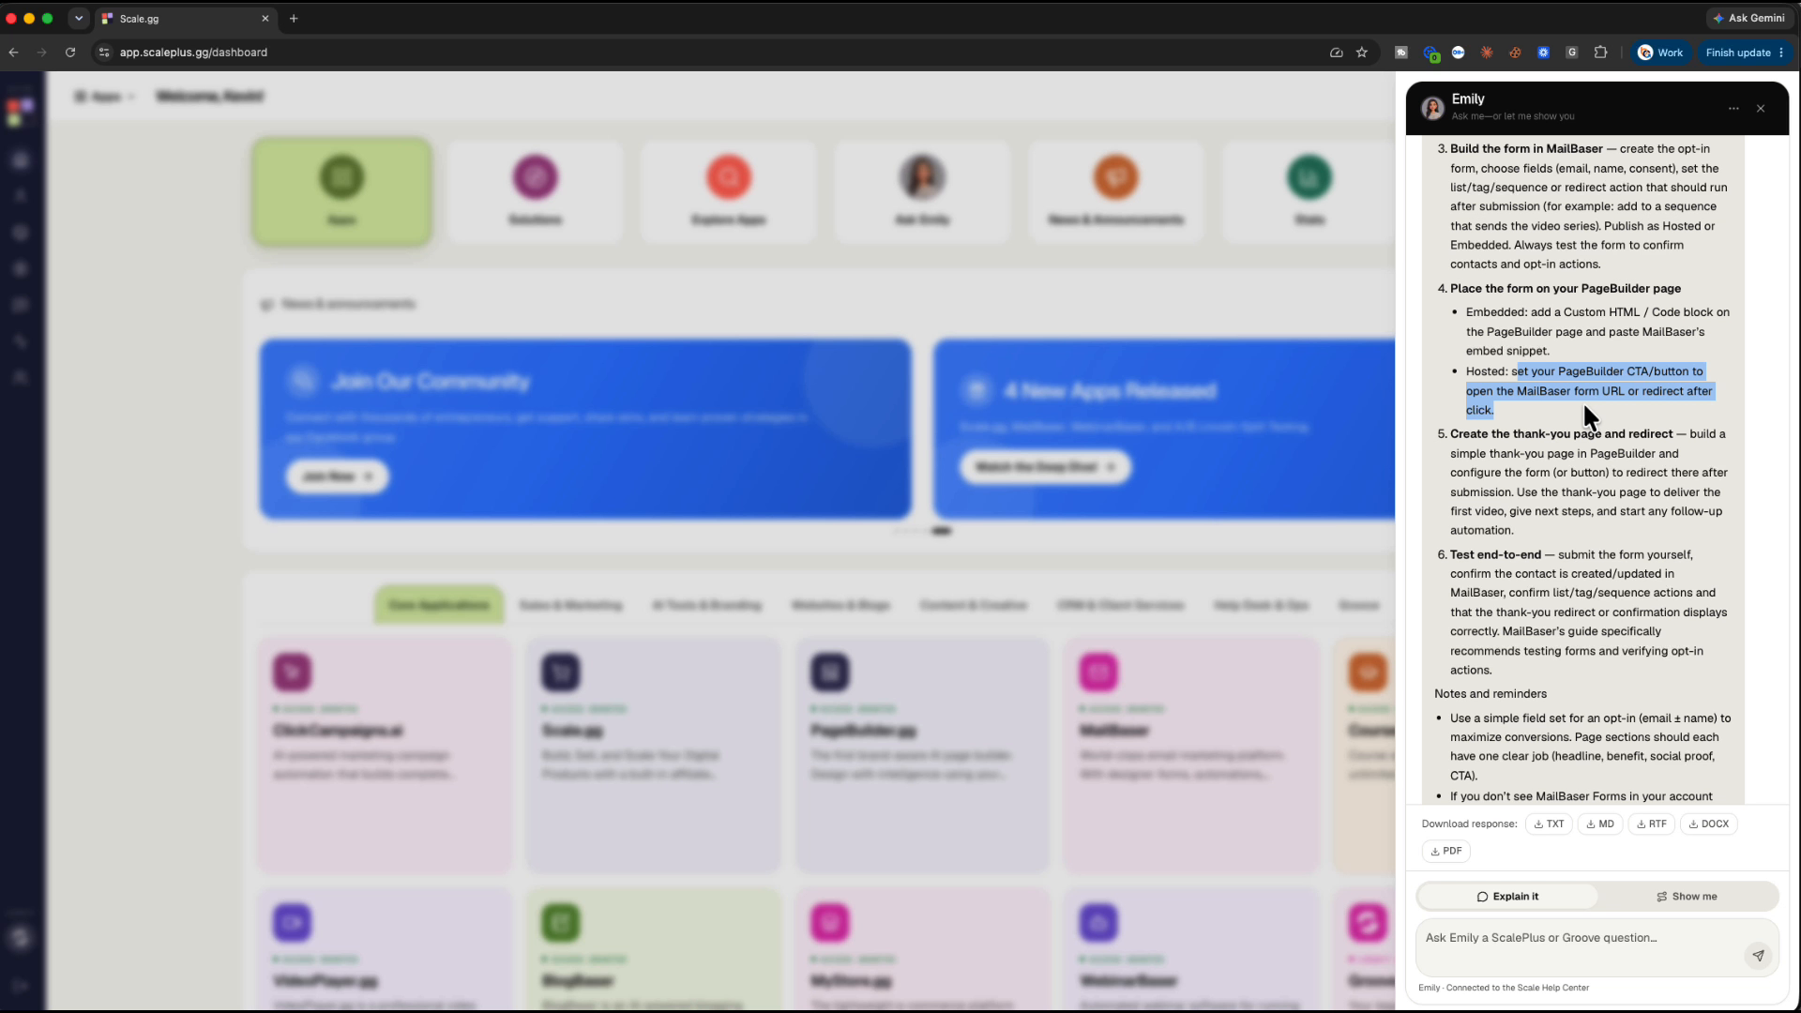
Start Emily's 'Show me on this page' guided walkthrough of the dashboard
scroll(1588, 401, down, 3)
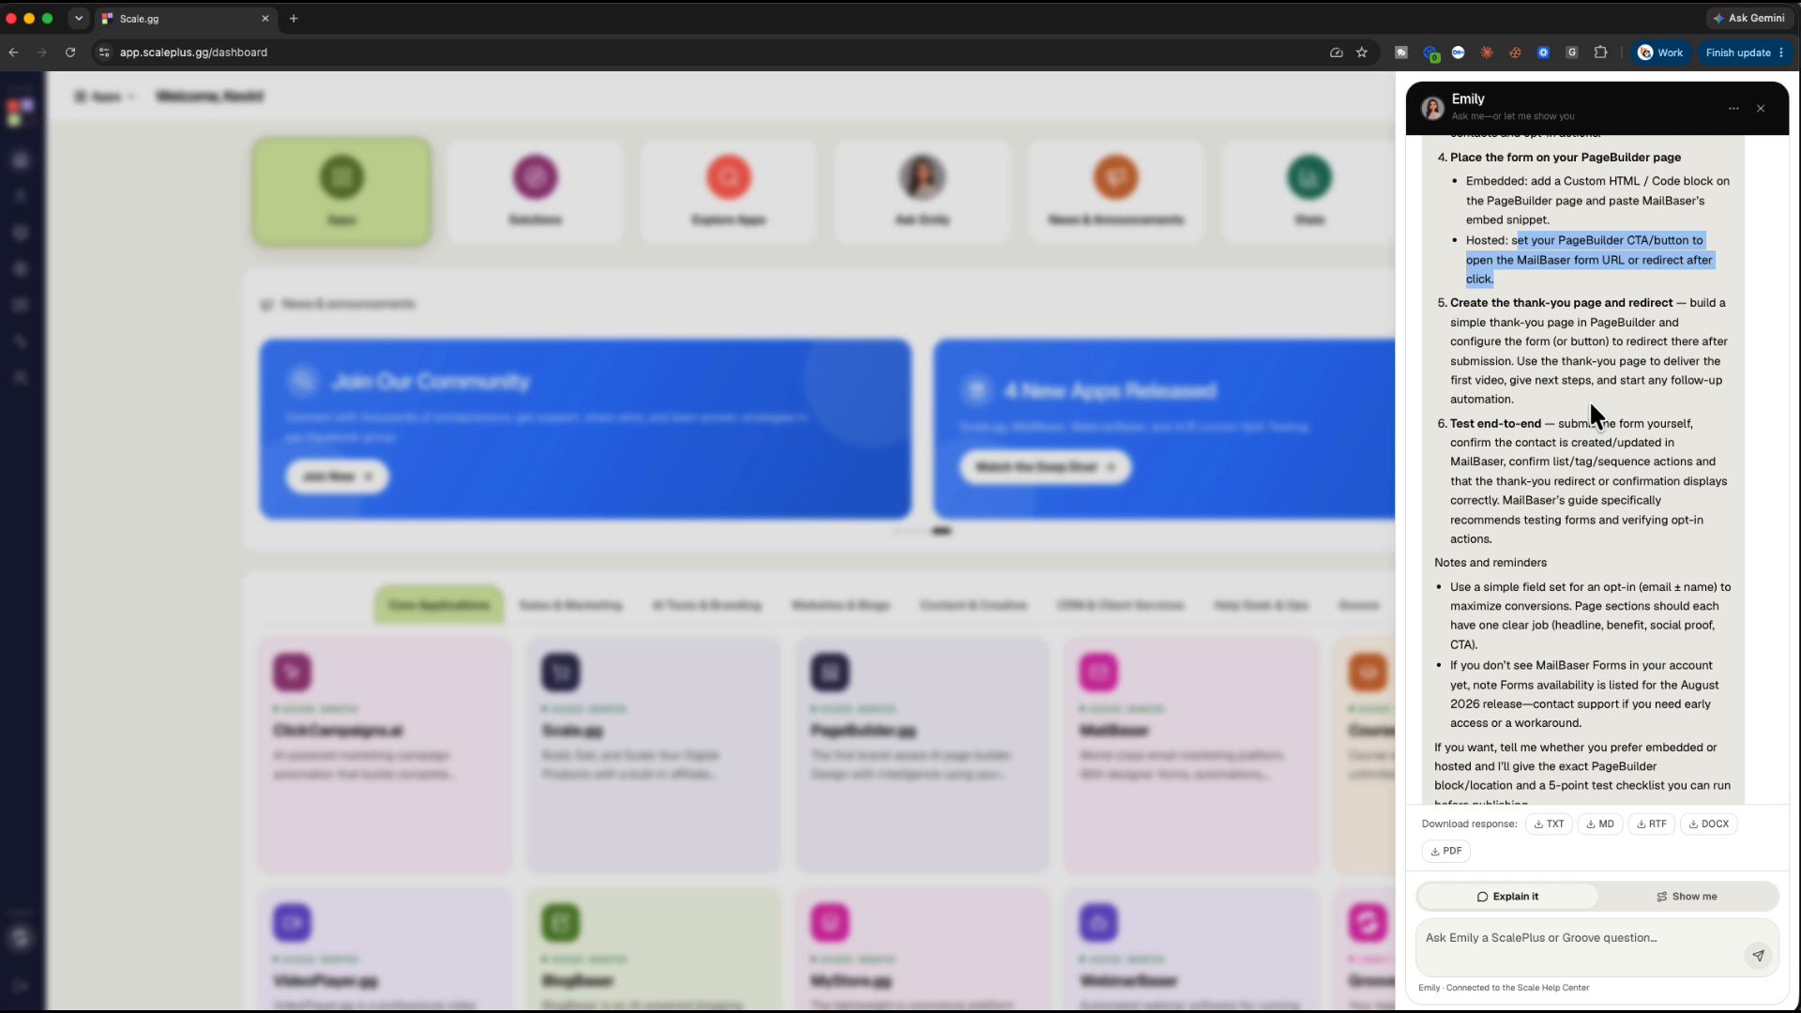
scroll(1588, 399, down, 2)
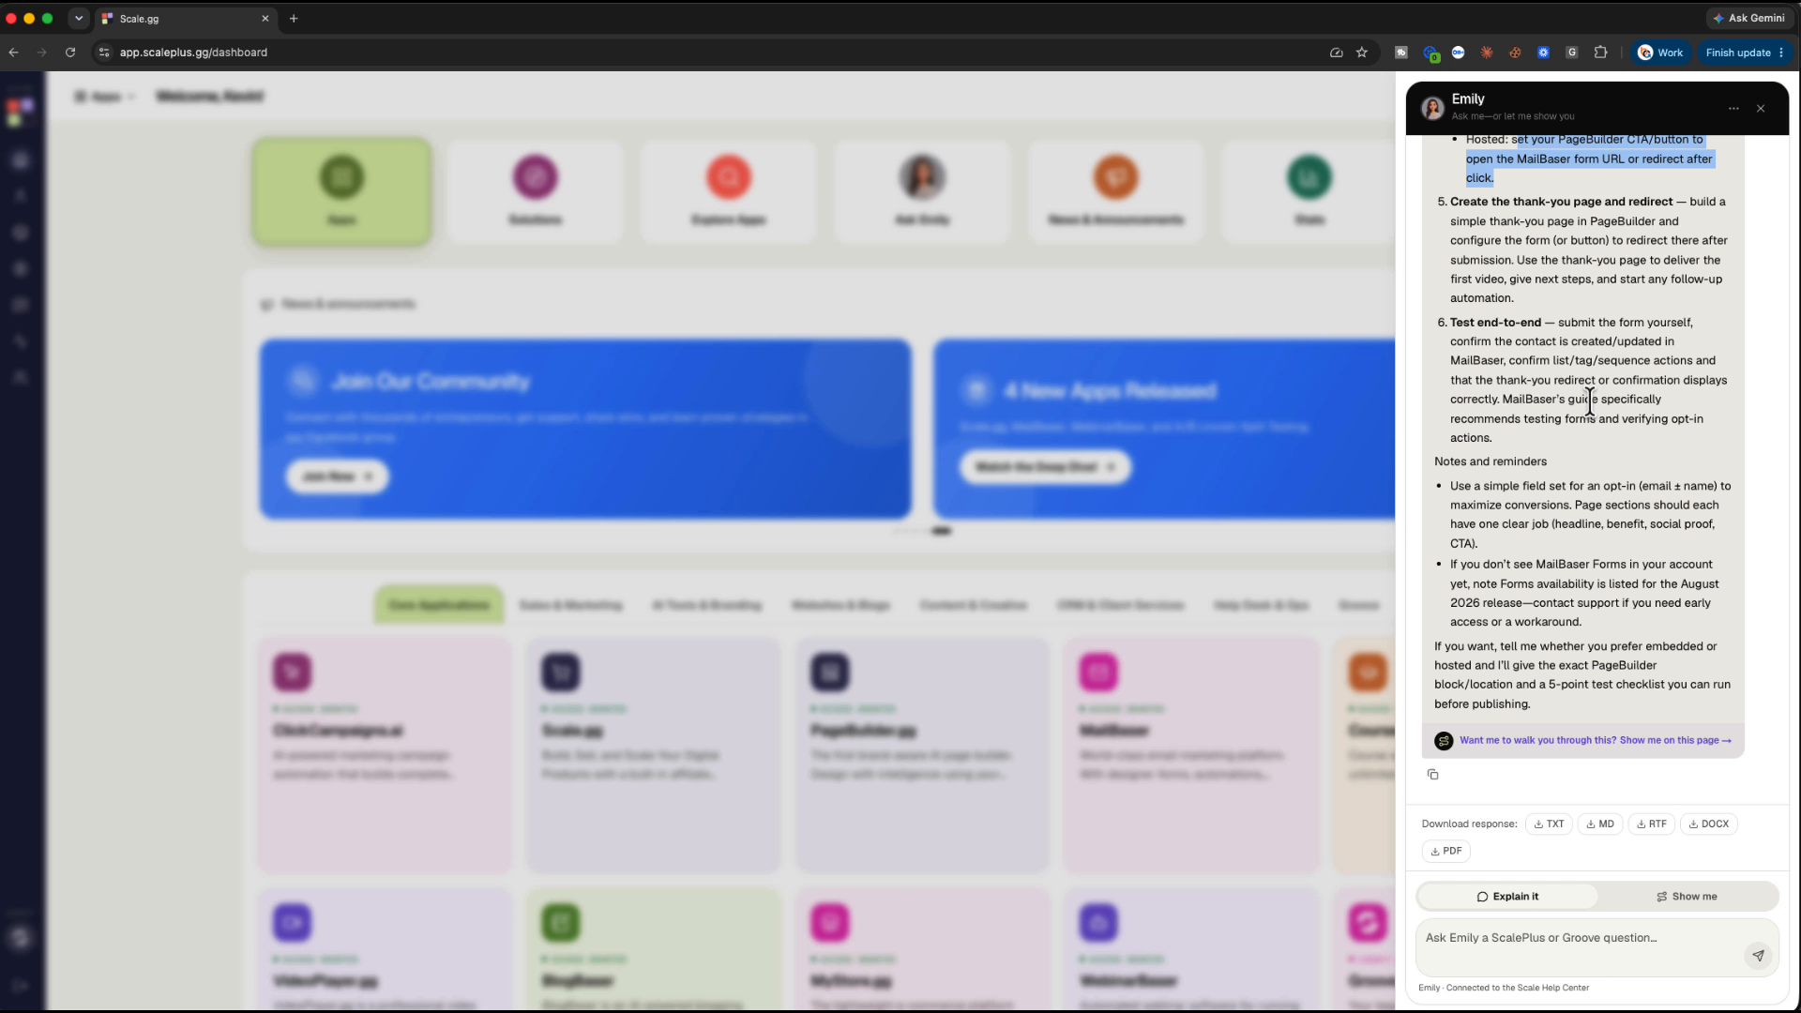
click(1598, 741)
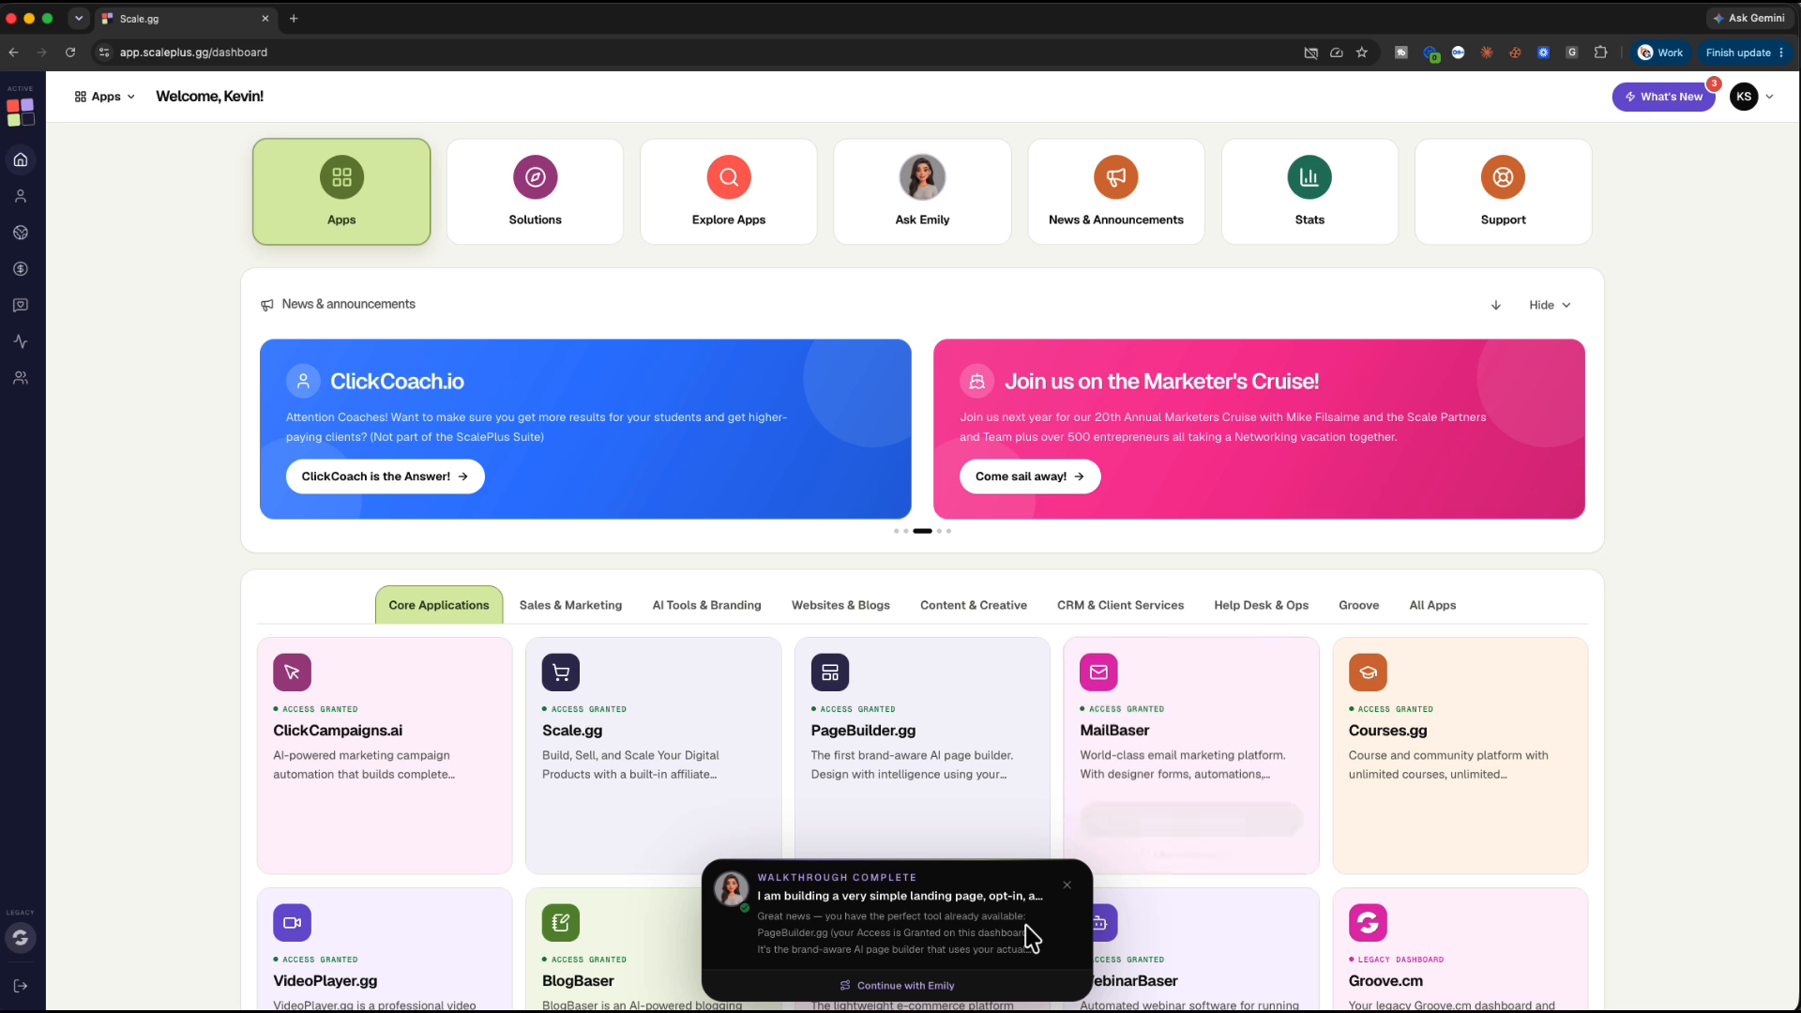
Look over the dashboard's app cards once the walkthrough completes
scroll(1009, 922, down, 1)
scroll(1009, 922, down, 3)
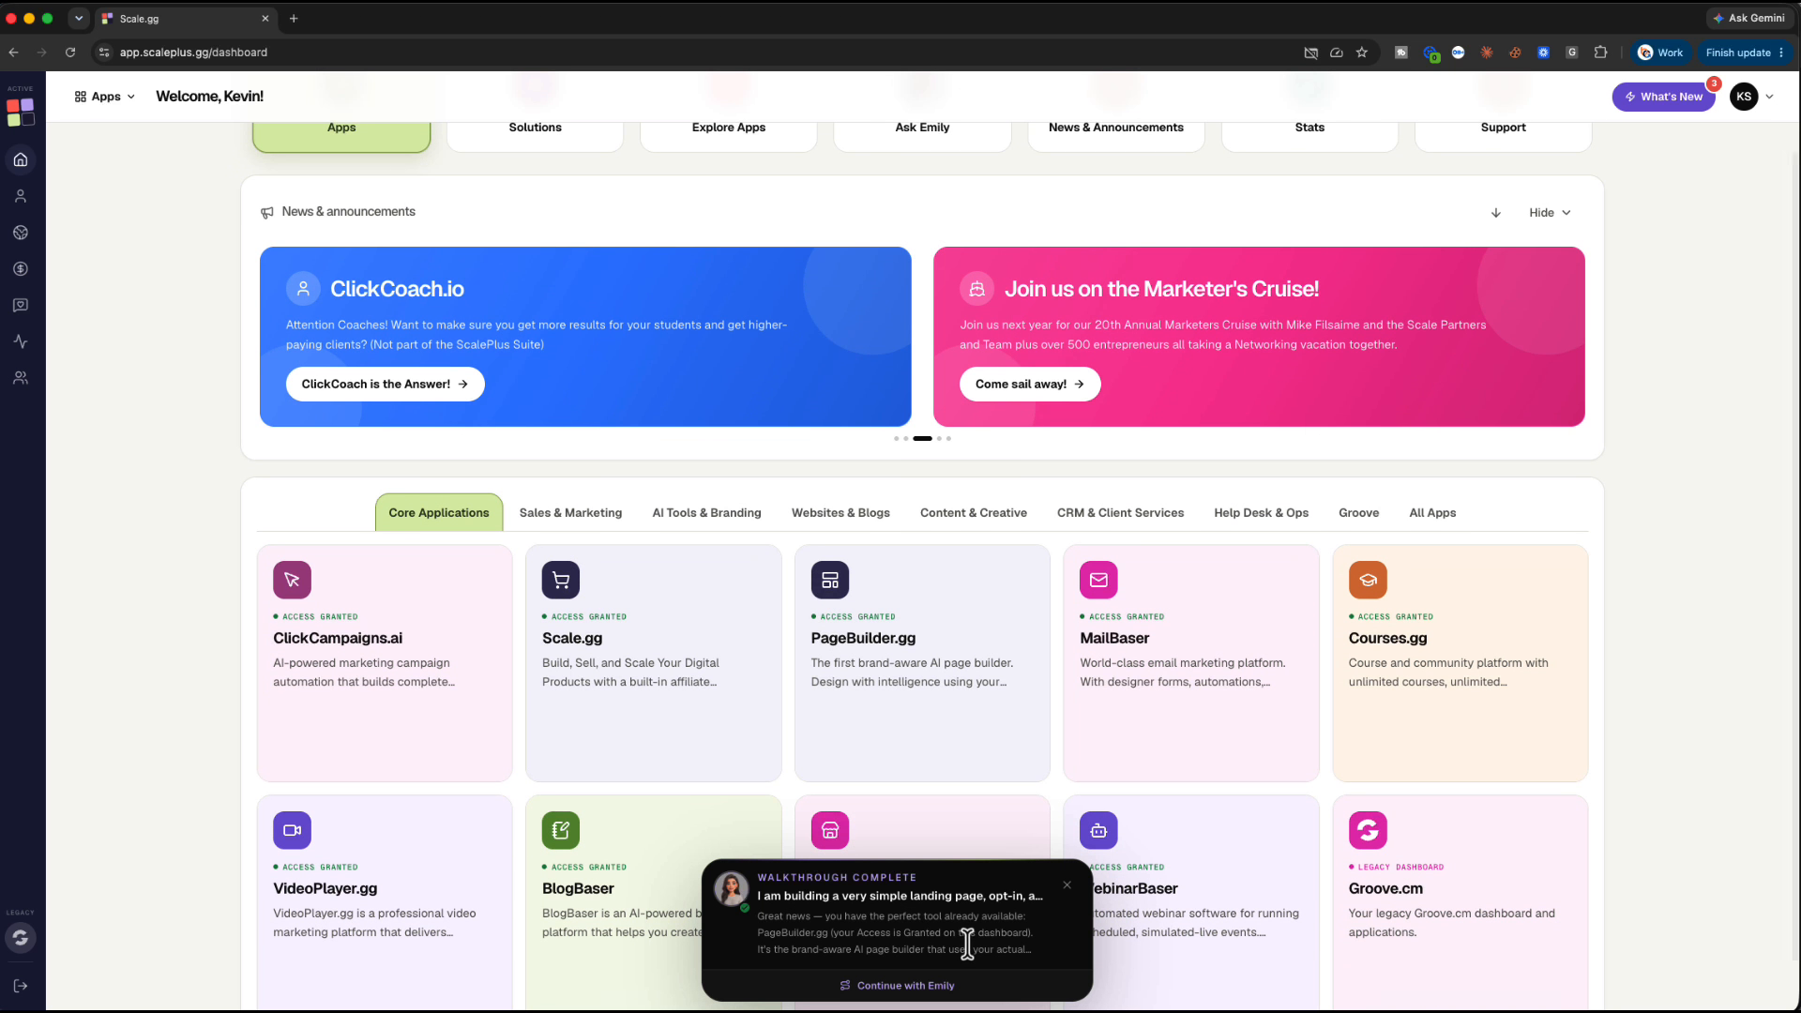
scroll(967, 941, up, 4)
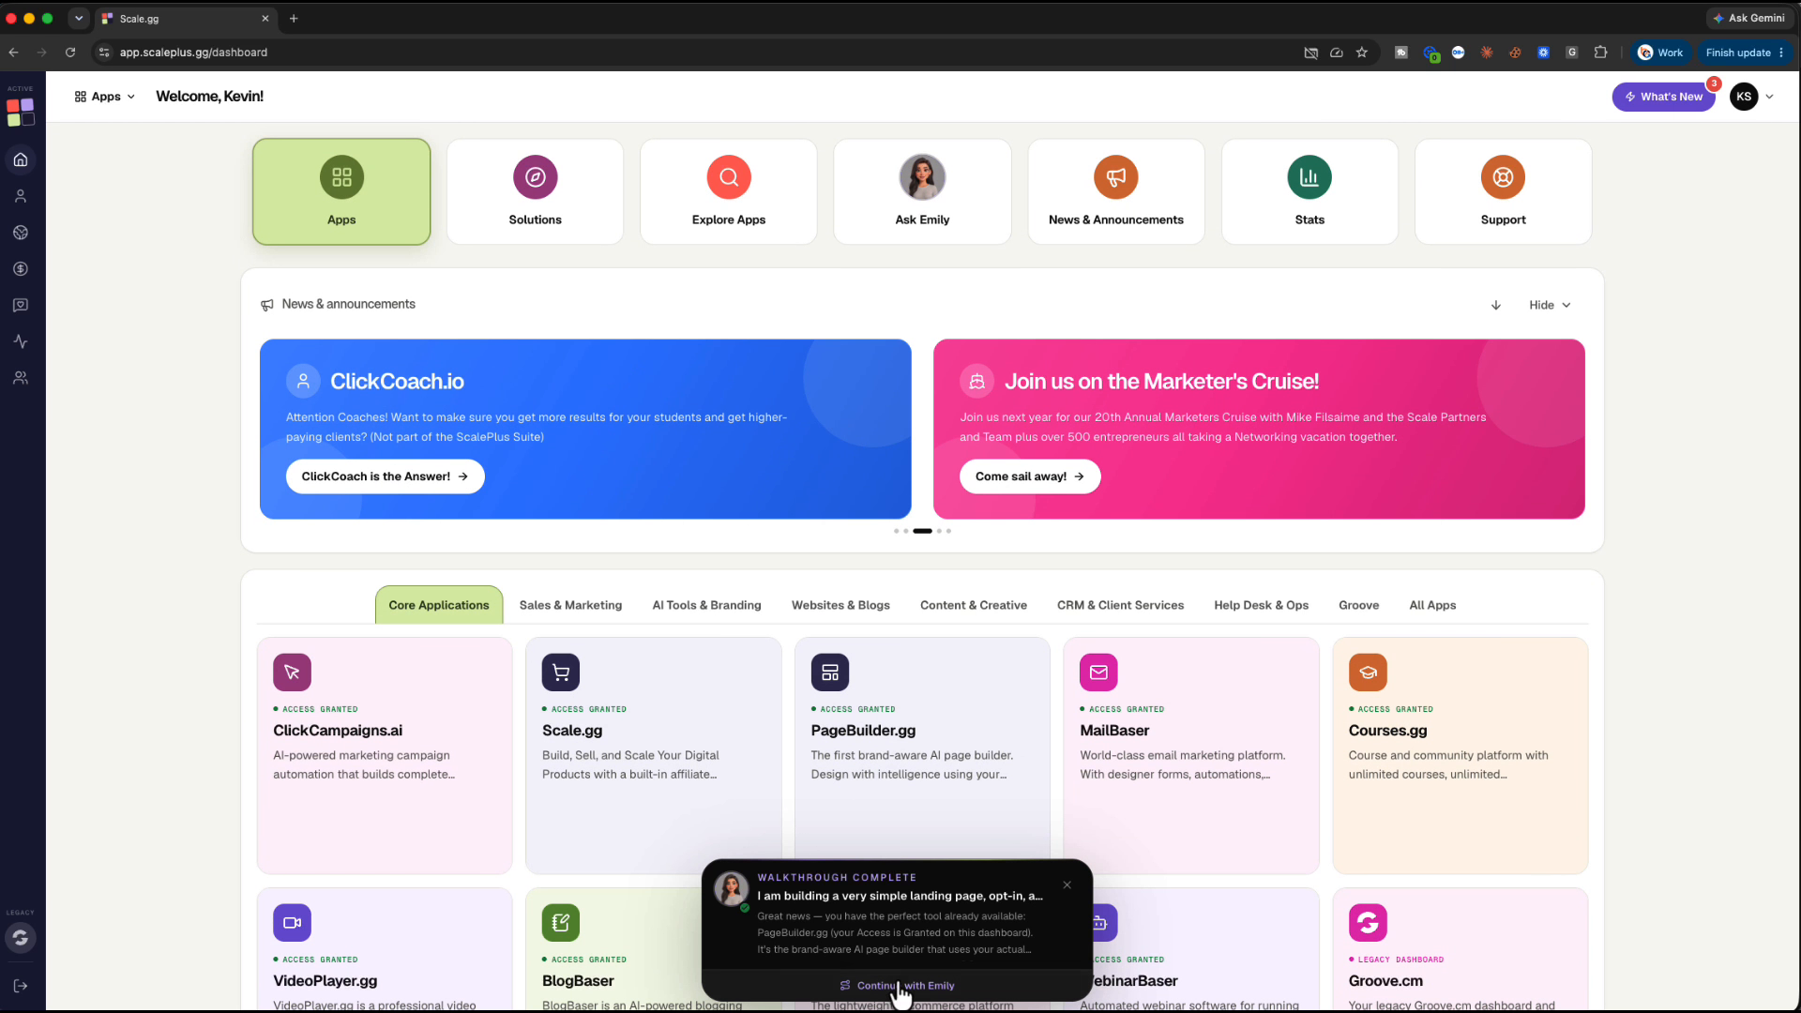
Revisit Emily's checklist, close the chat, and launch PageBuilder.gg from the dashboard
click(902, 985)
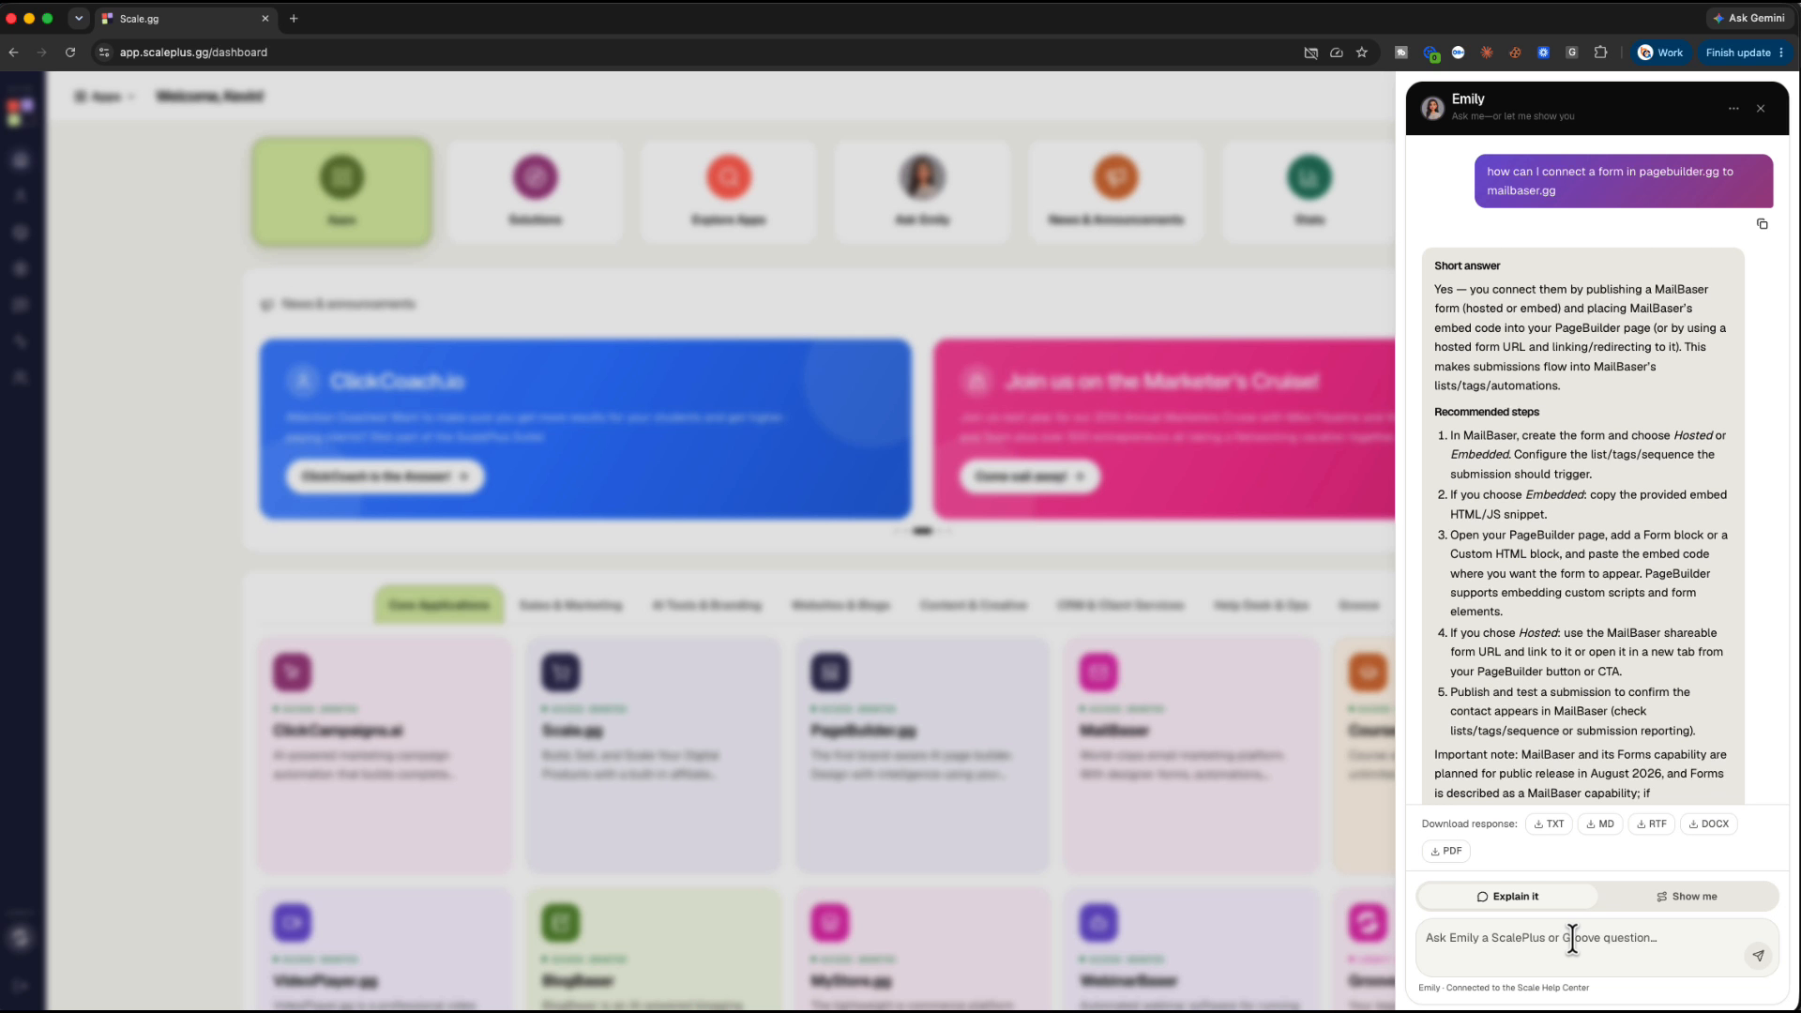
scroll(1647, 692, down, 20)
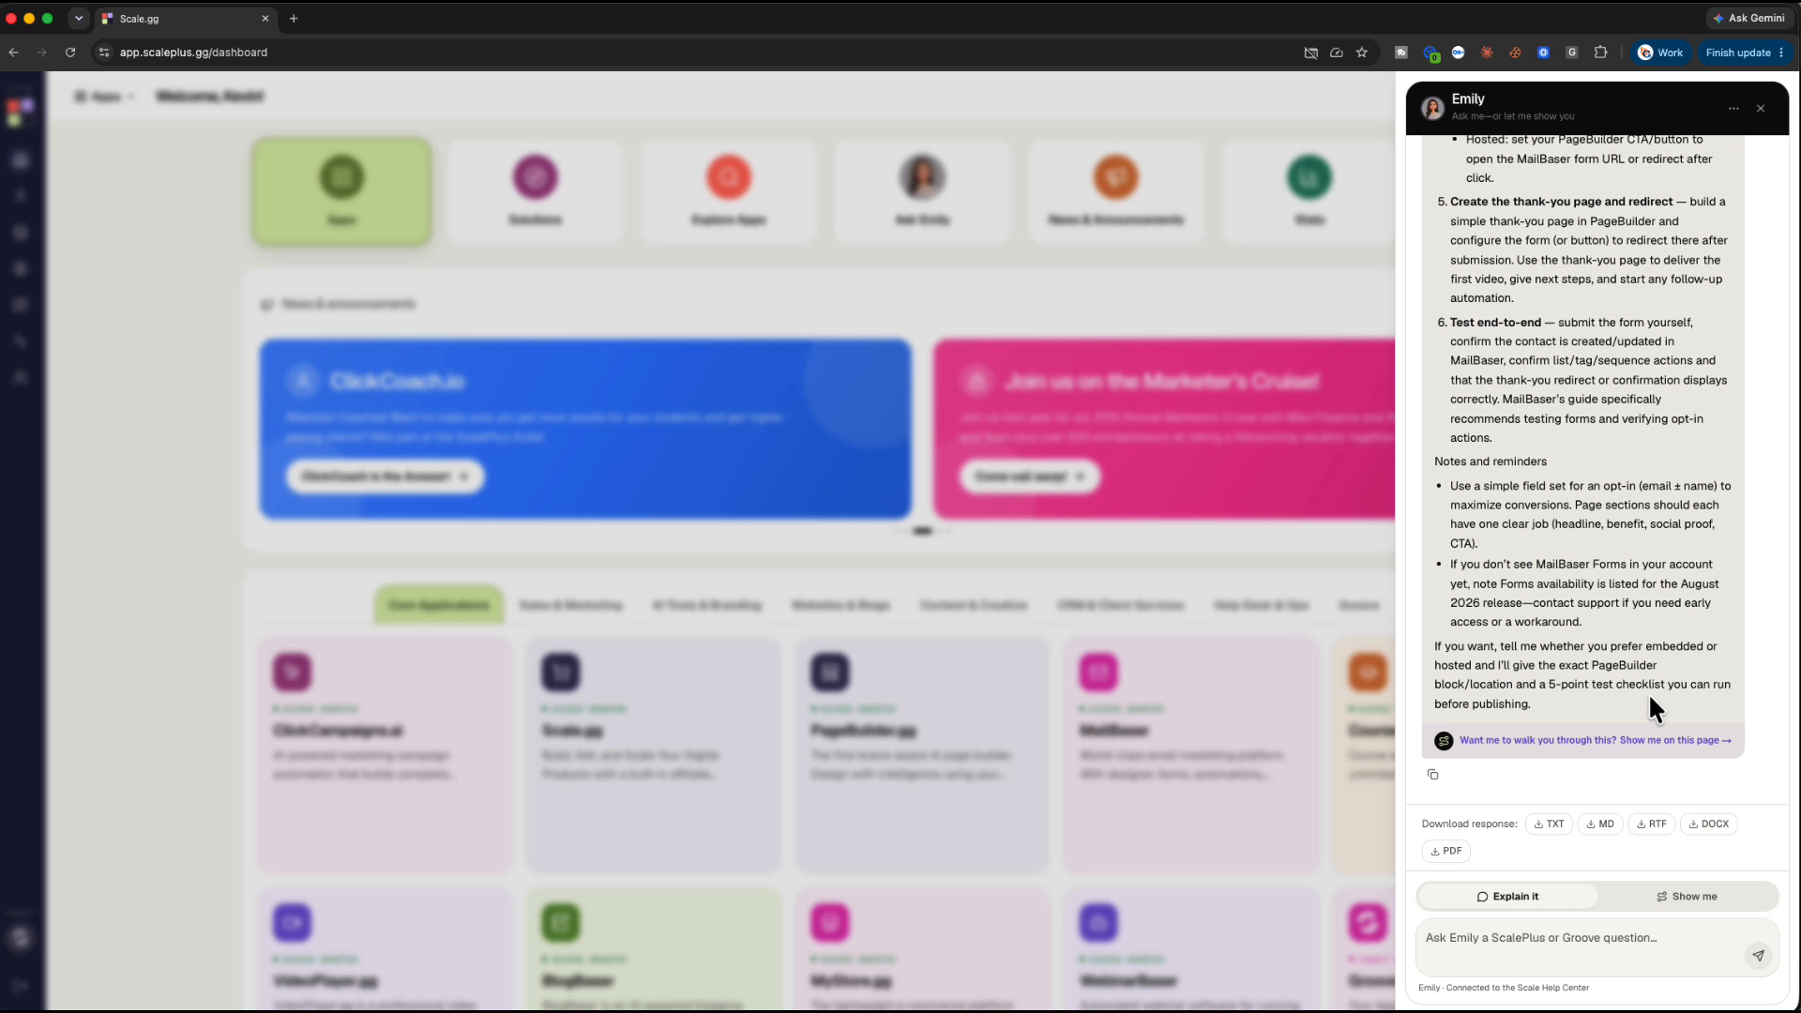
scroll(1647, 692, up, 15)
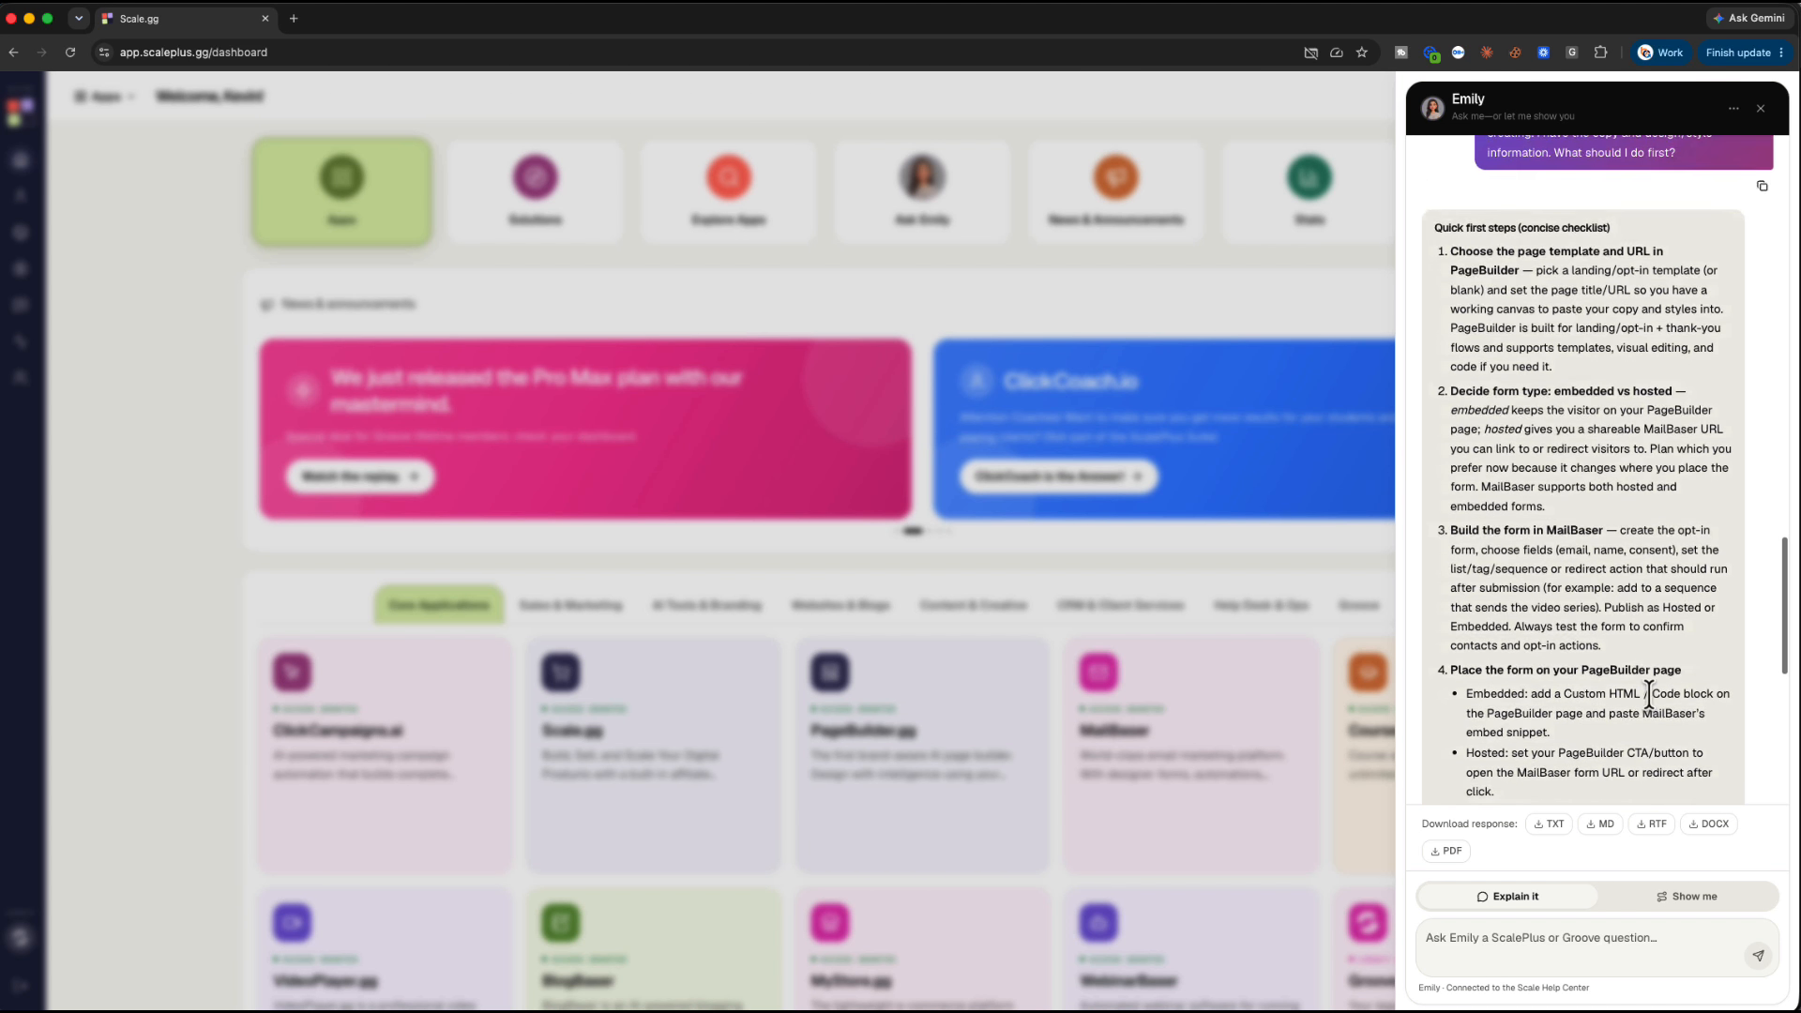
scroll(1648, 694, down, 4)
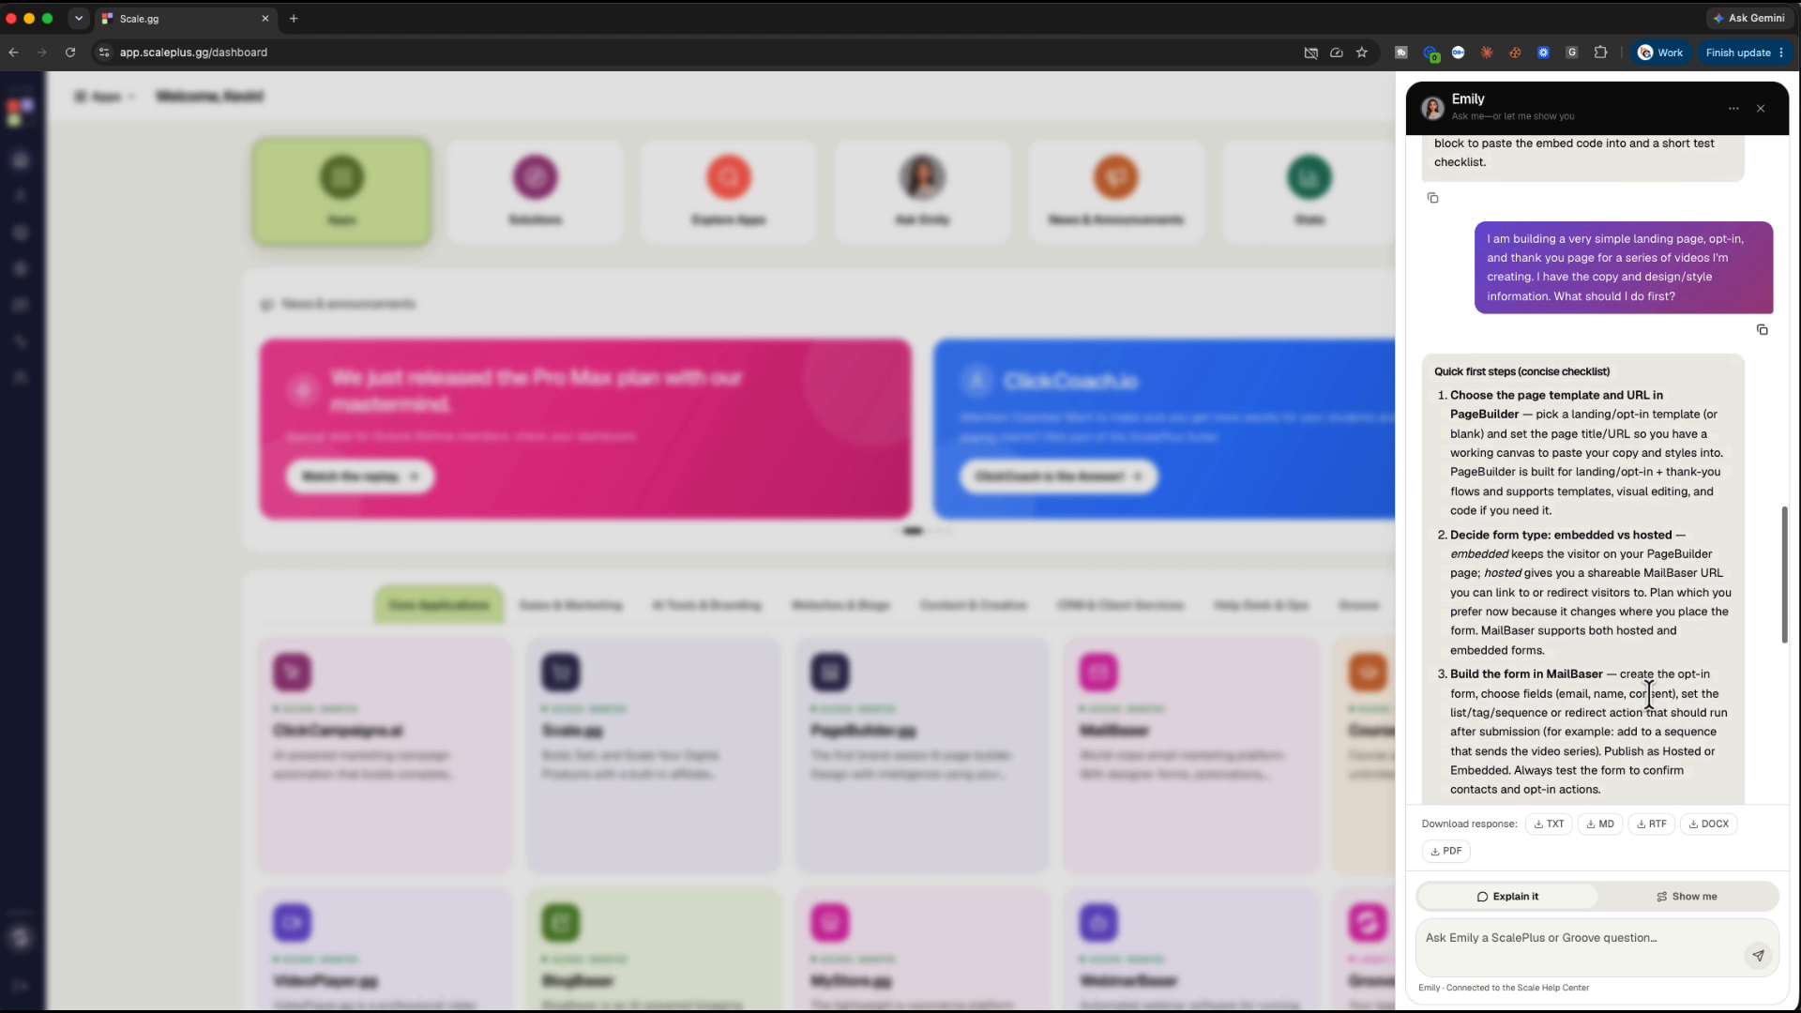
scroll(1649, 695, down, 1)
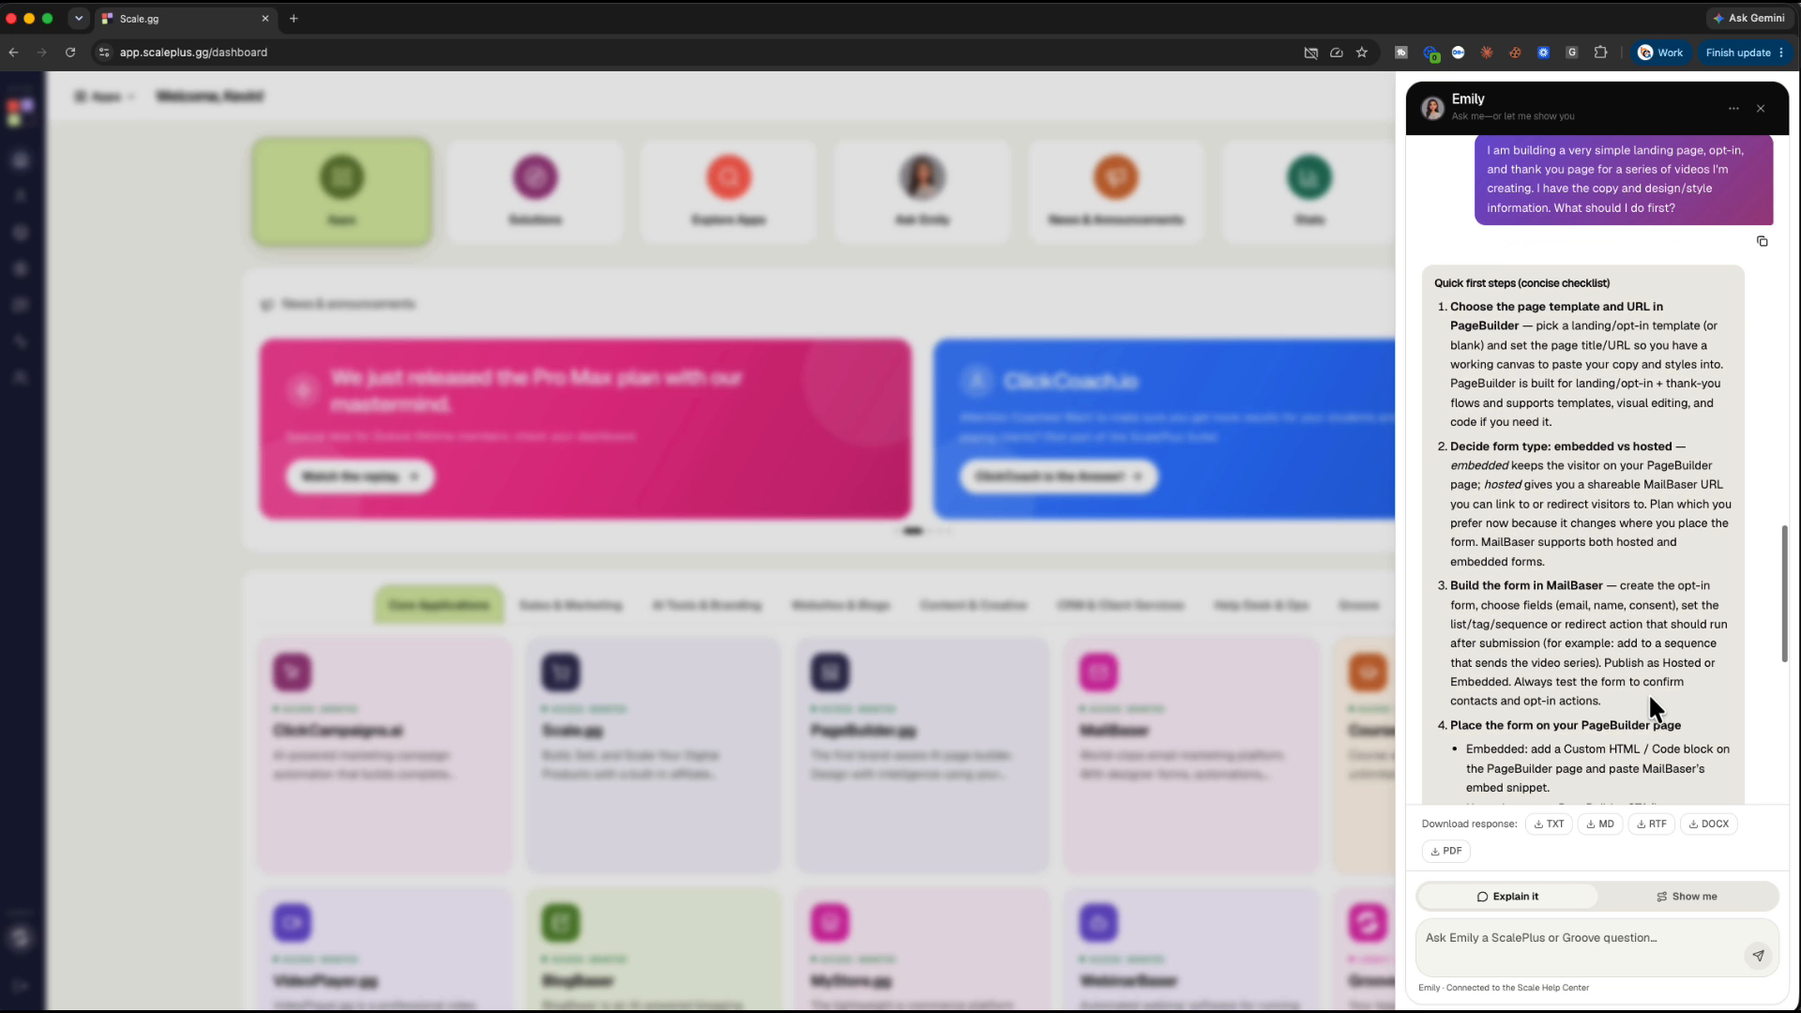
scroll(1649, 696, down, 2)
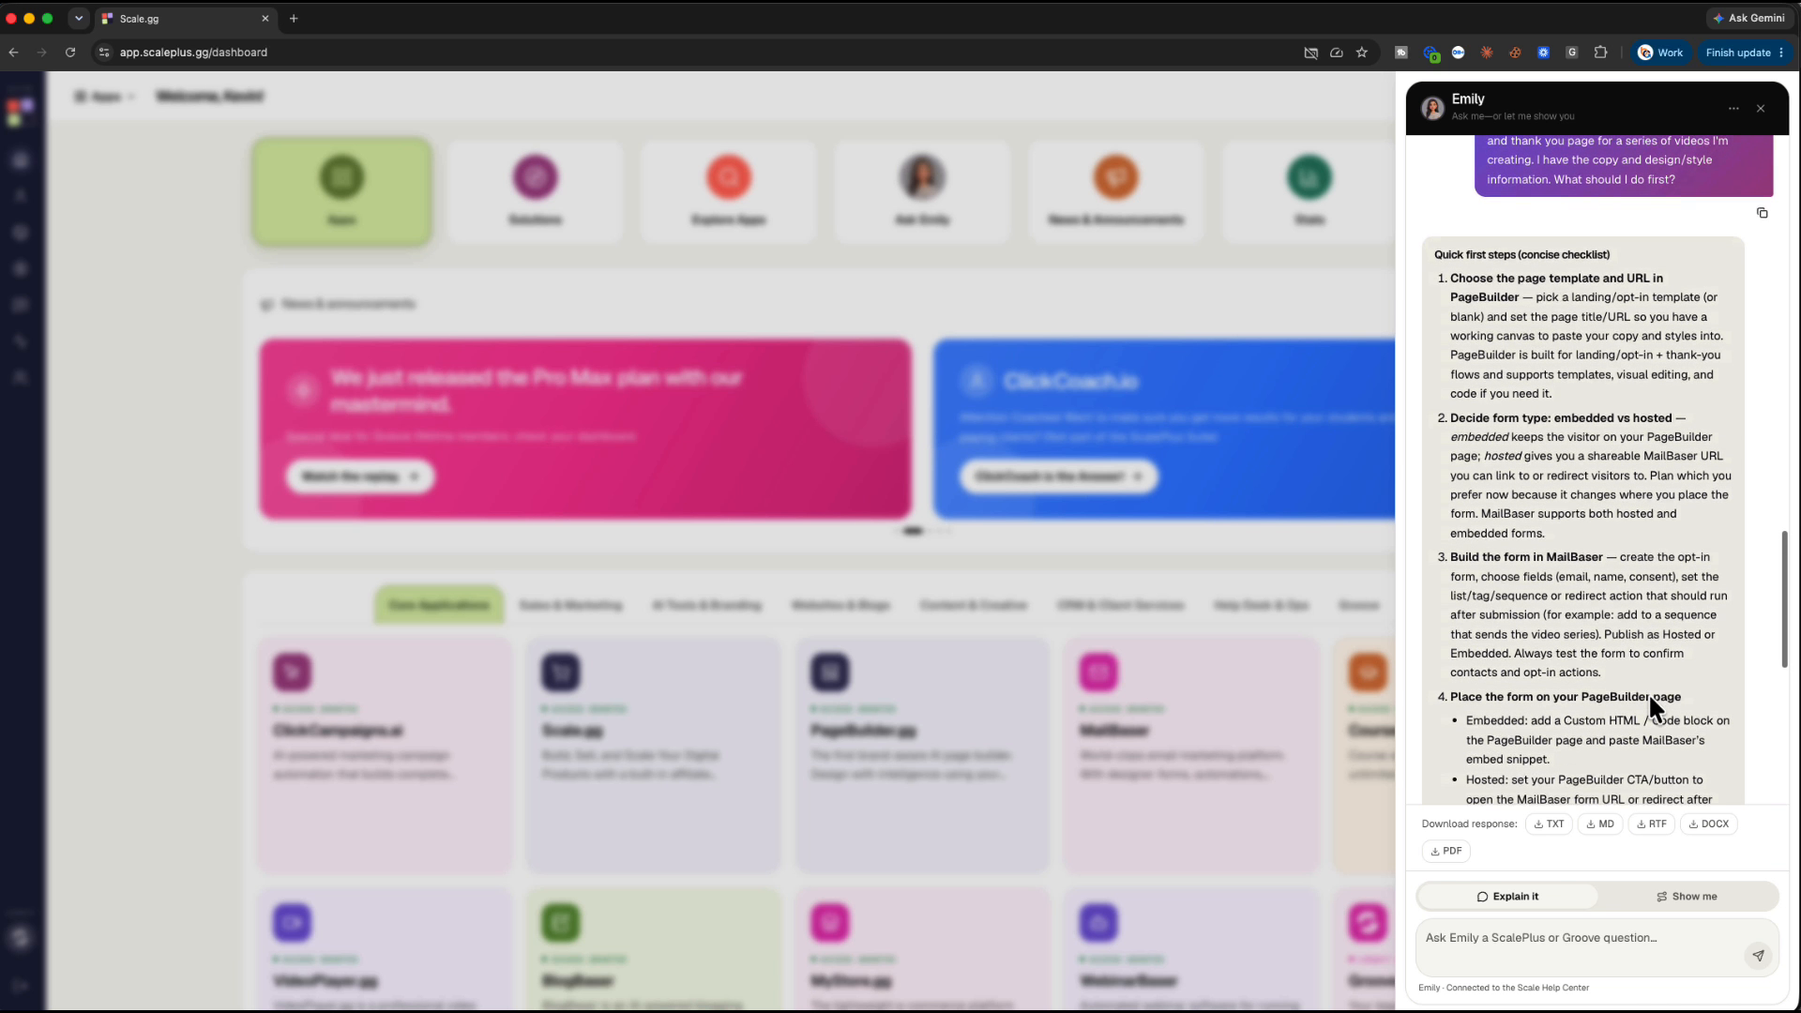
click(1760, 109)
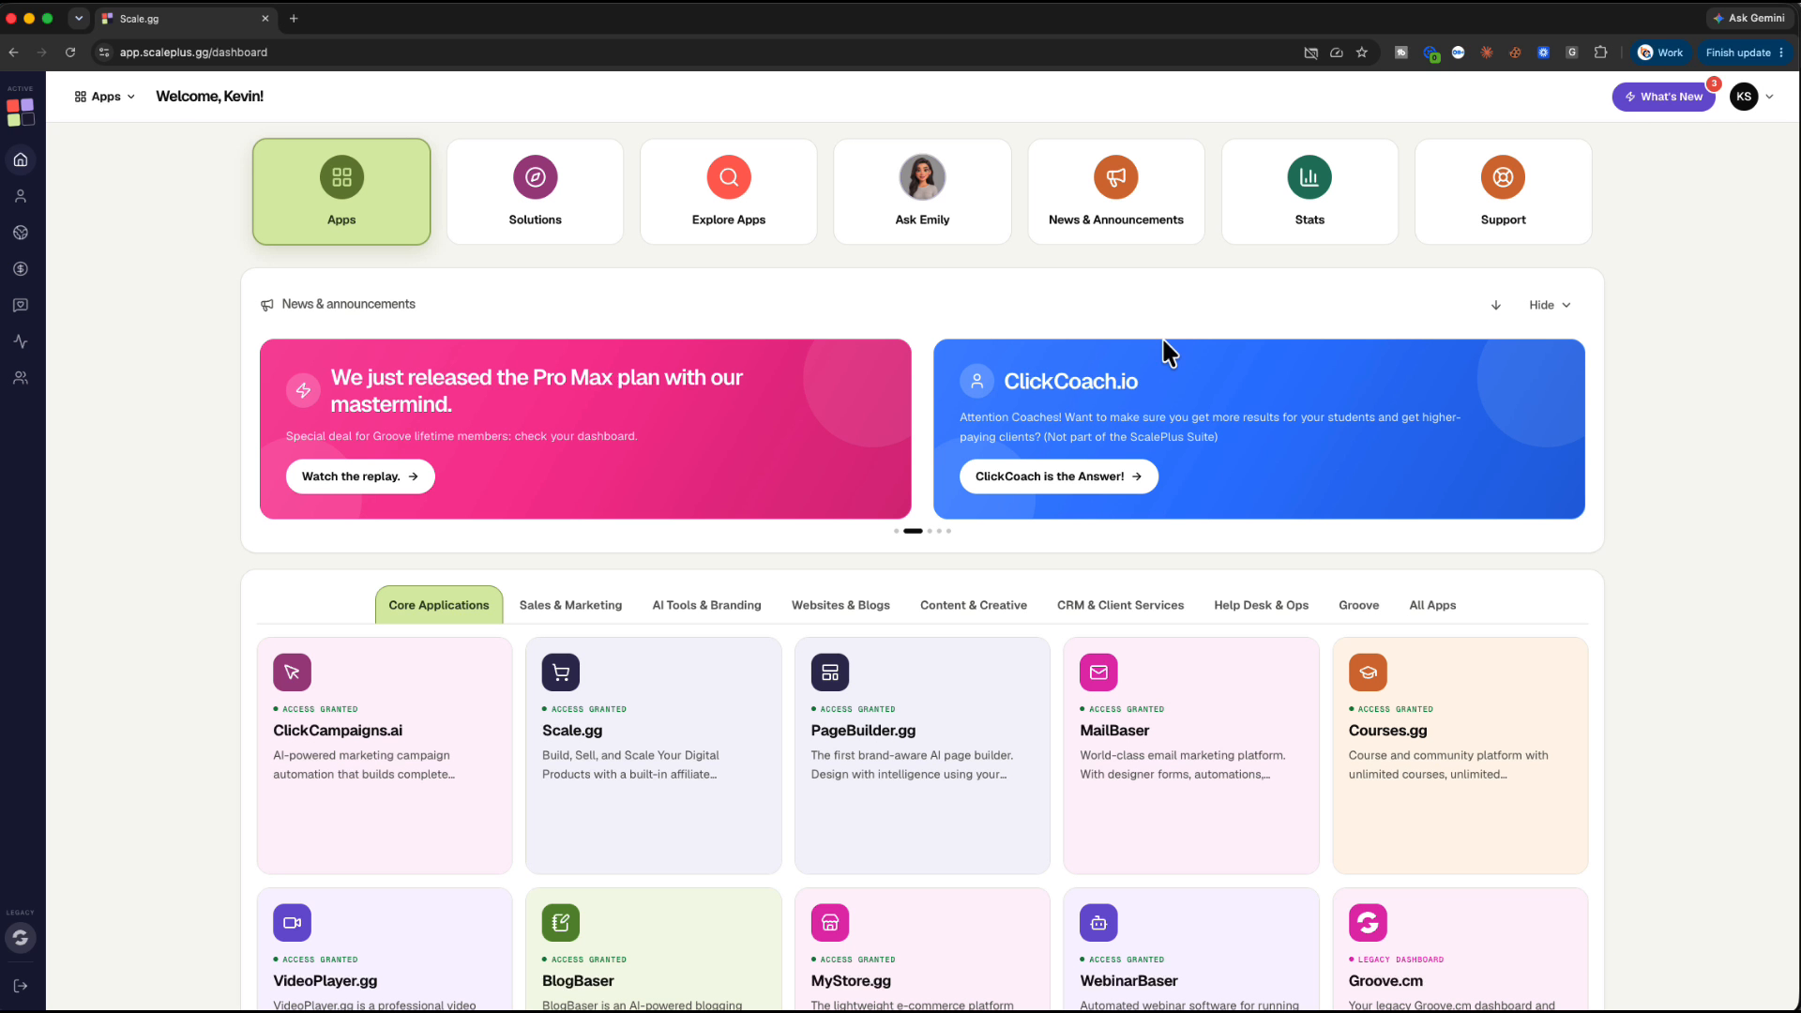
click(893, 741)
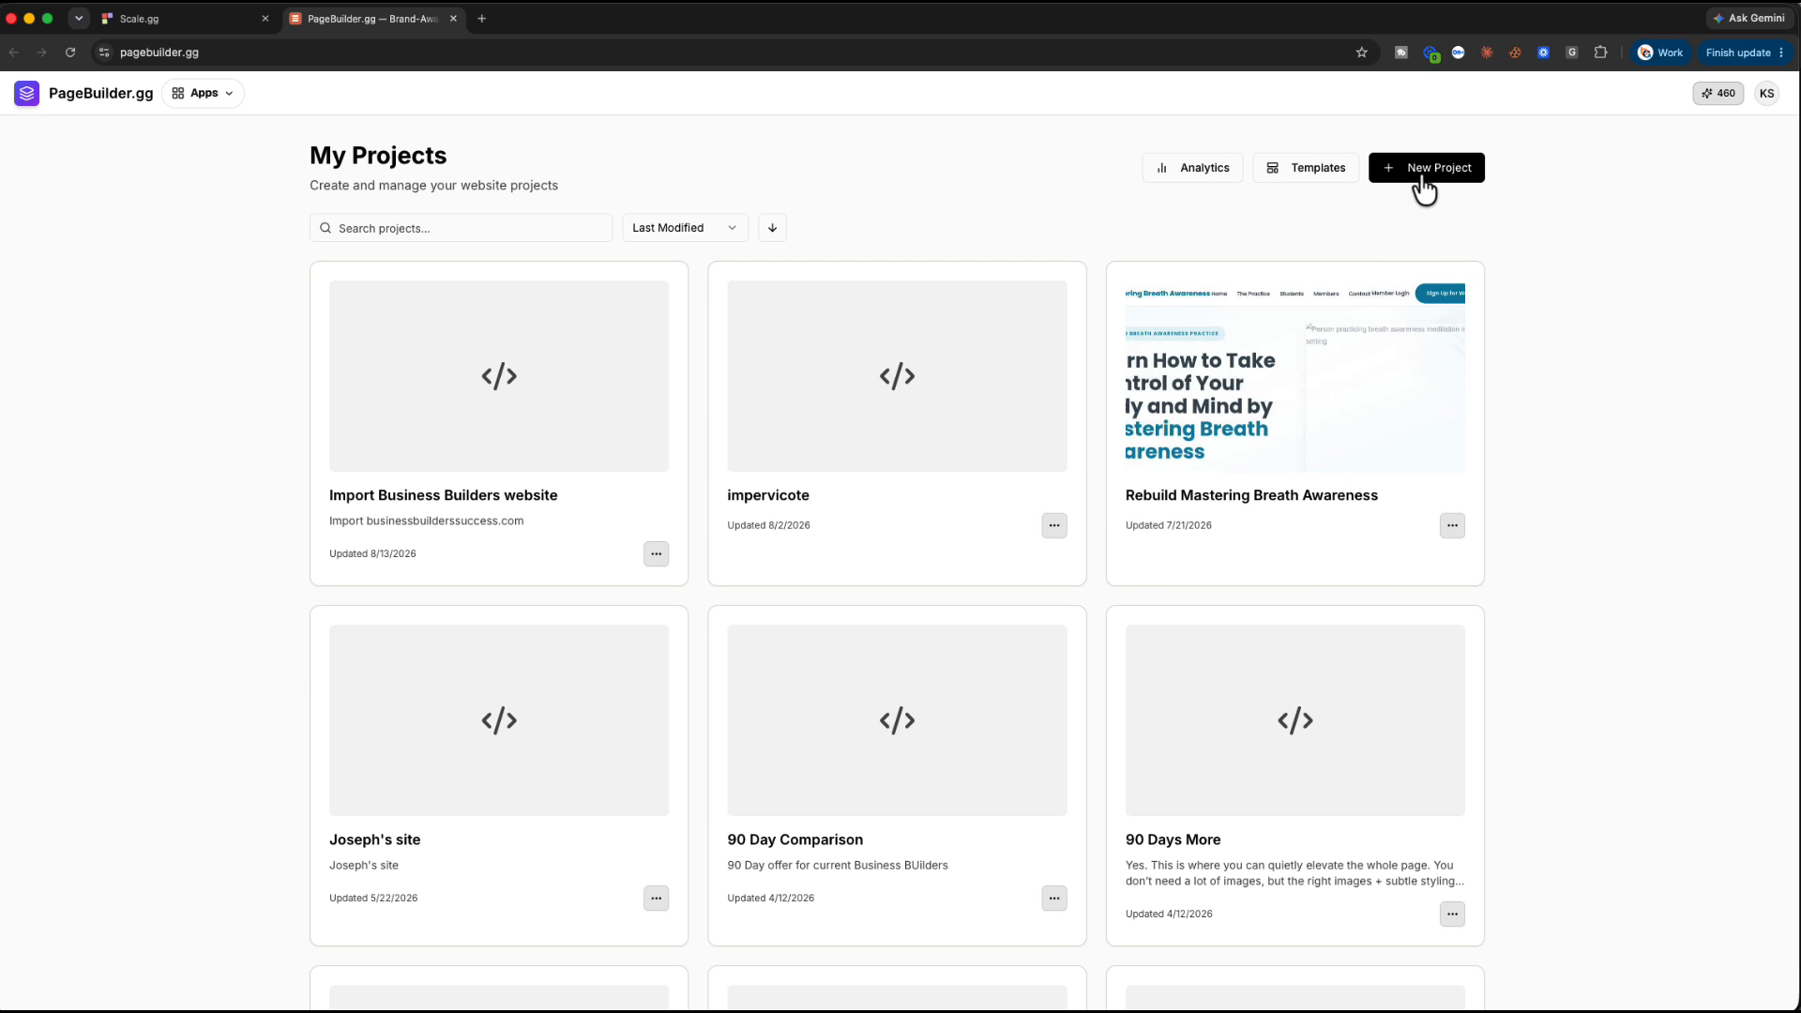
Create The Clear Picture project at clear-picture.pagebuilder.gg and open it in the editor
click(1422, 178)
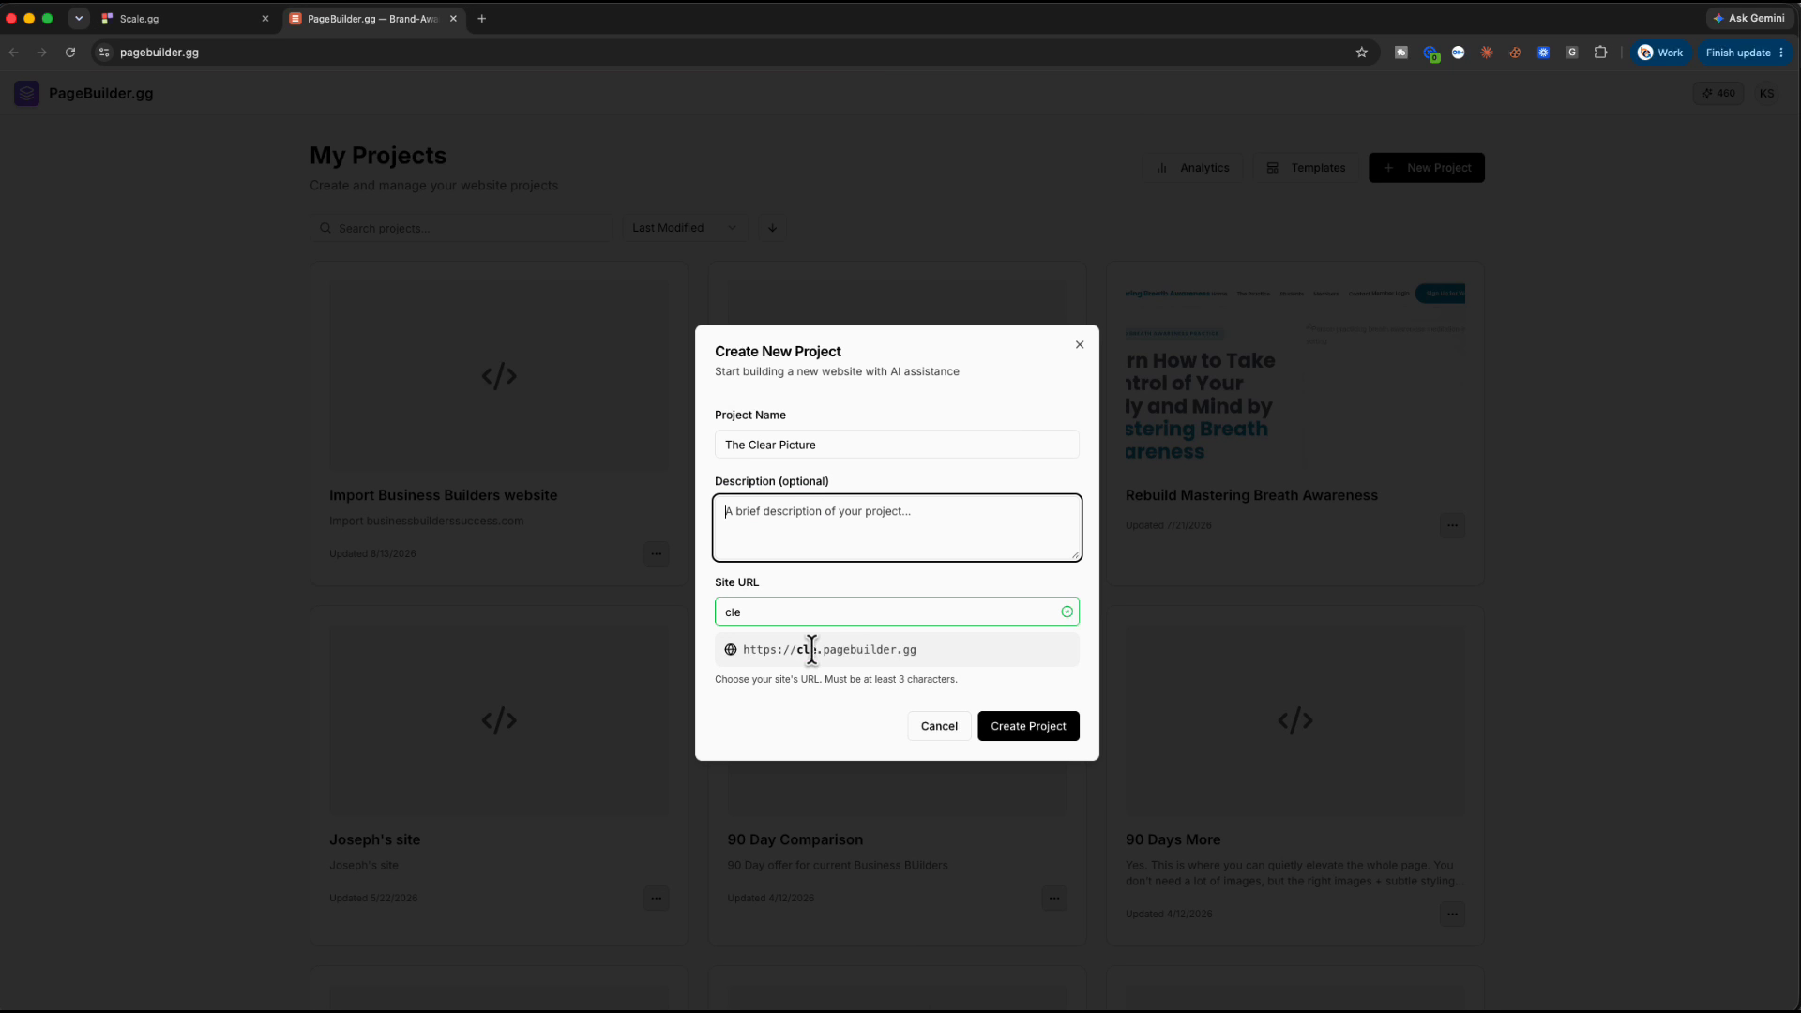
click(756, 612)
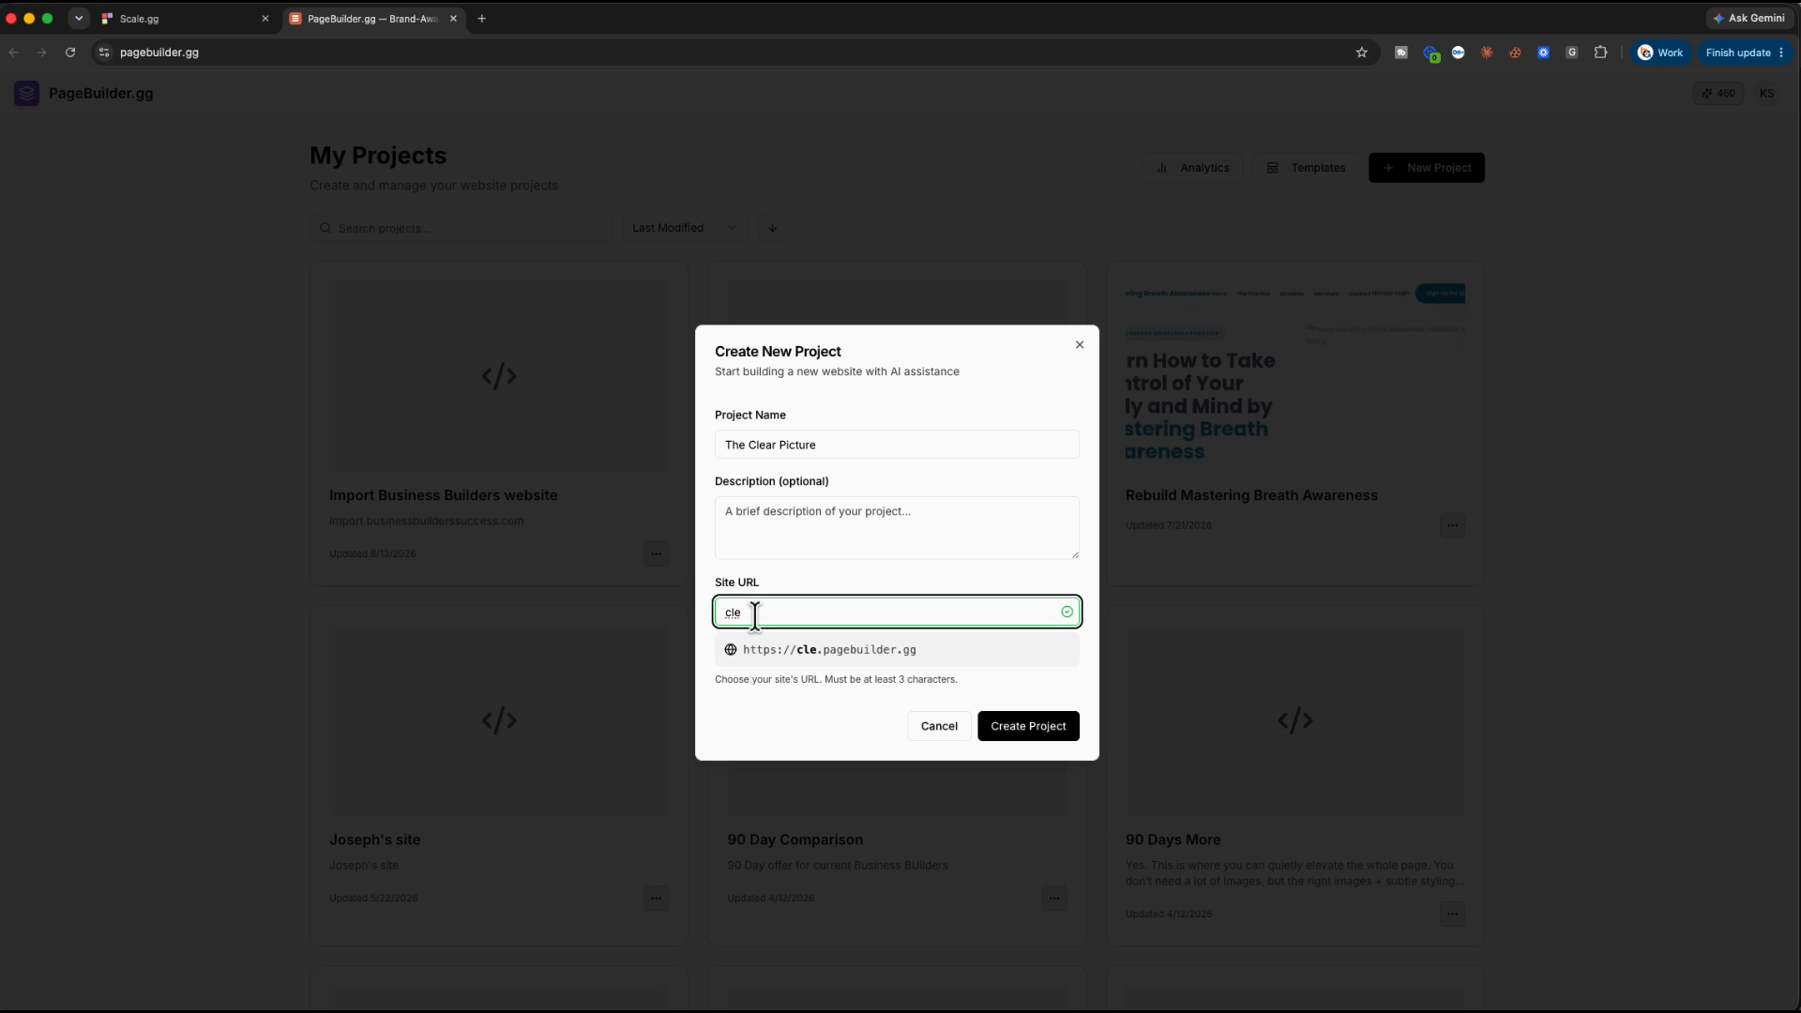
text(r)
key(BackSpace)
text(ar)
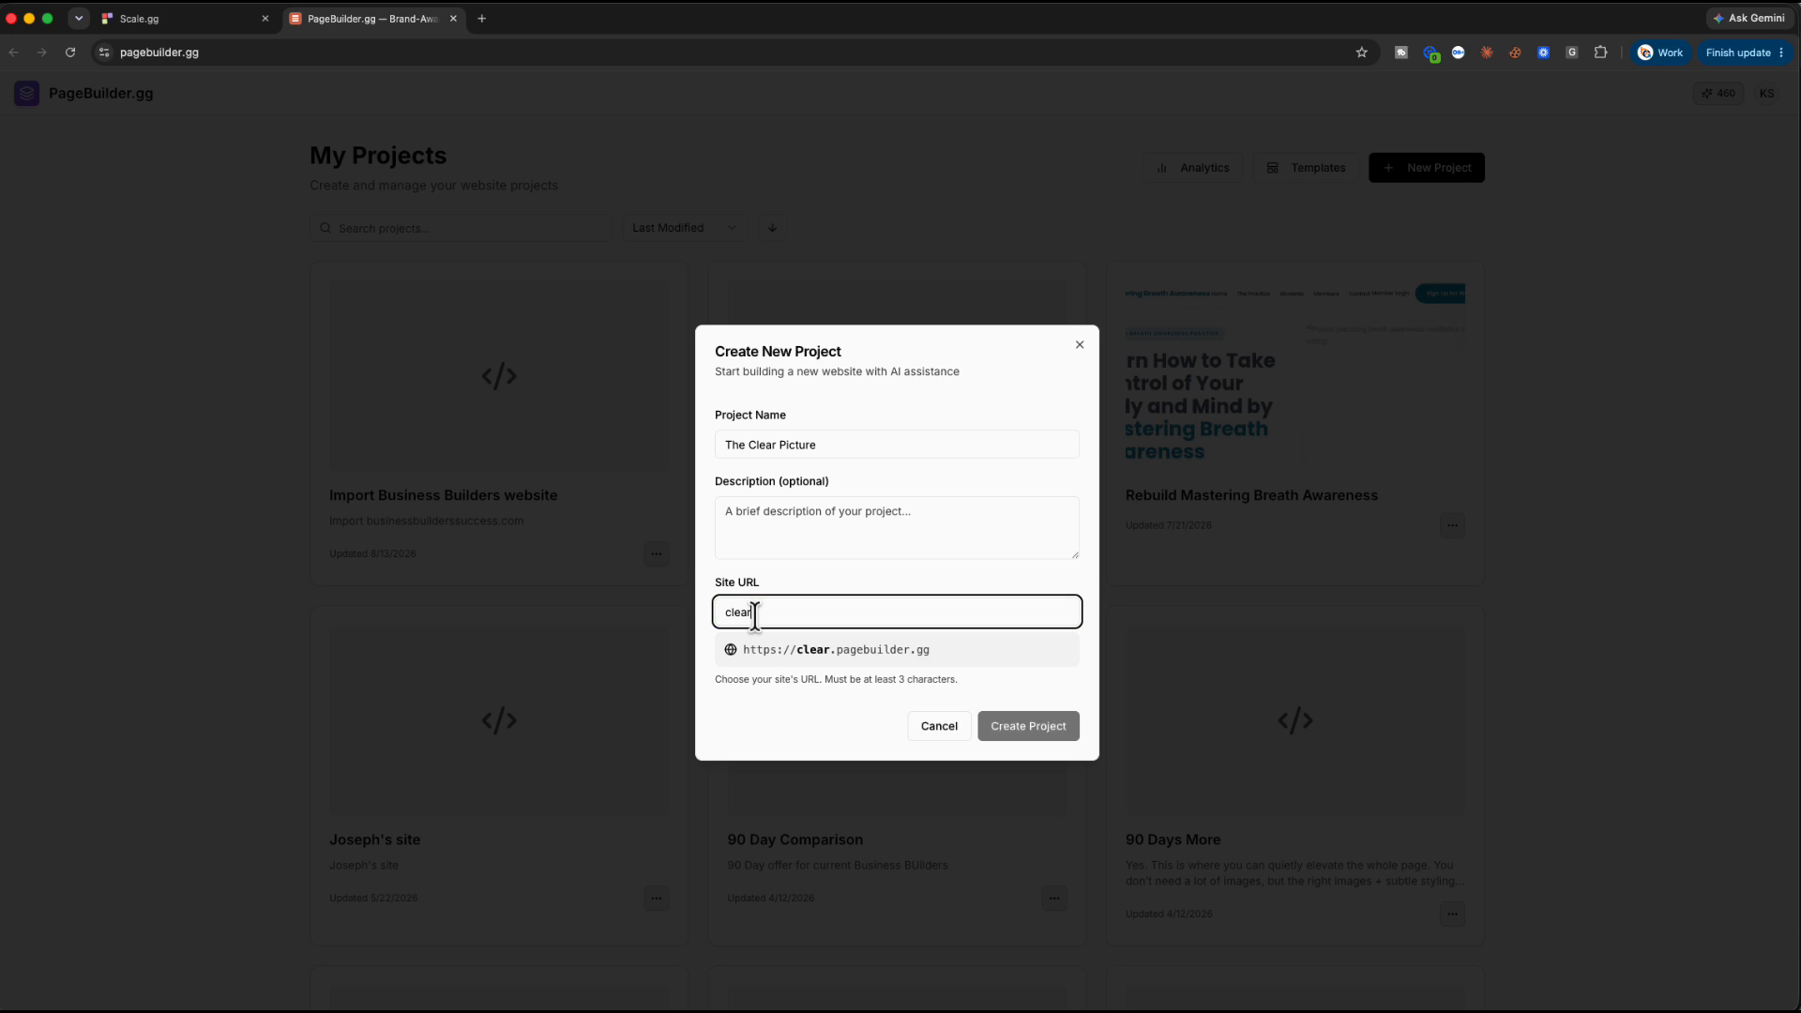
text(-picture)
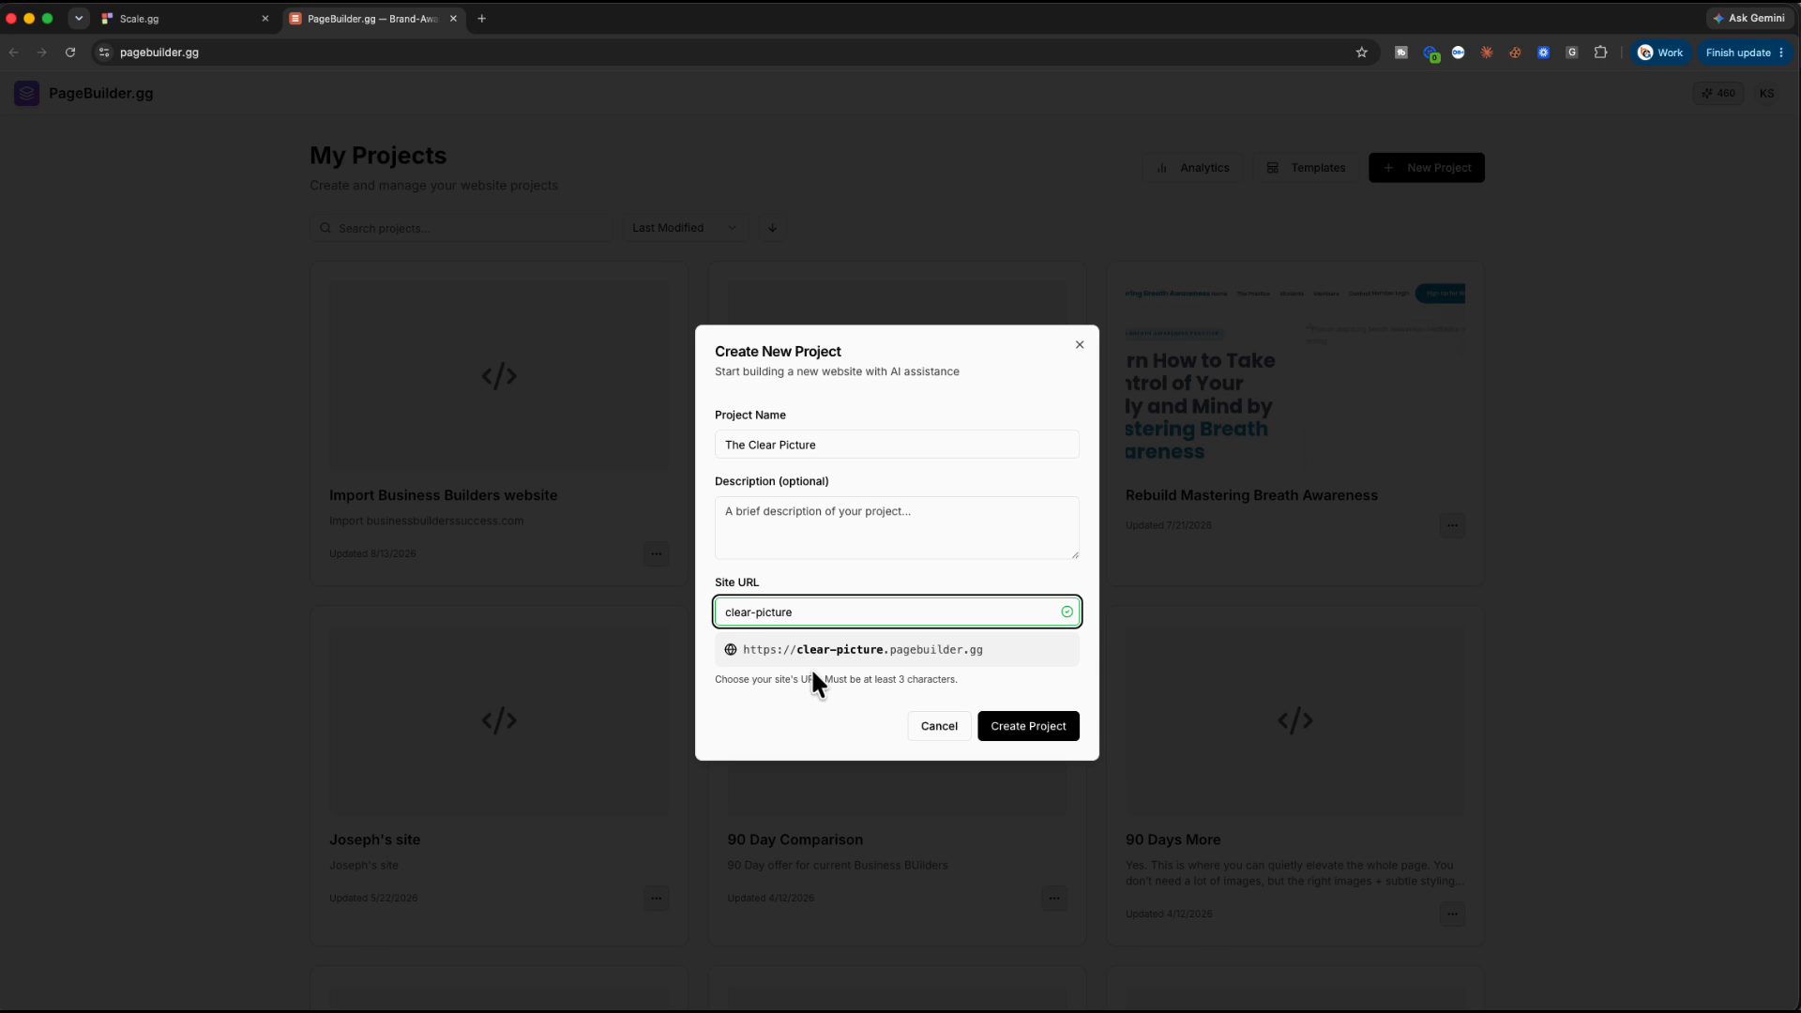
click(1022, 733)
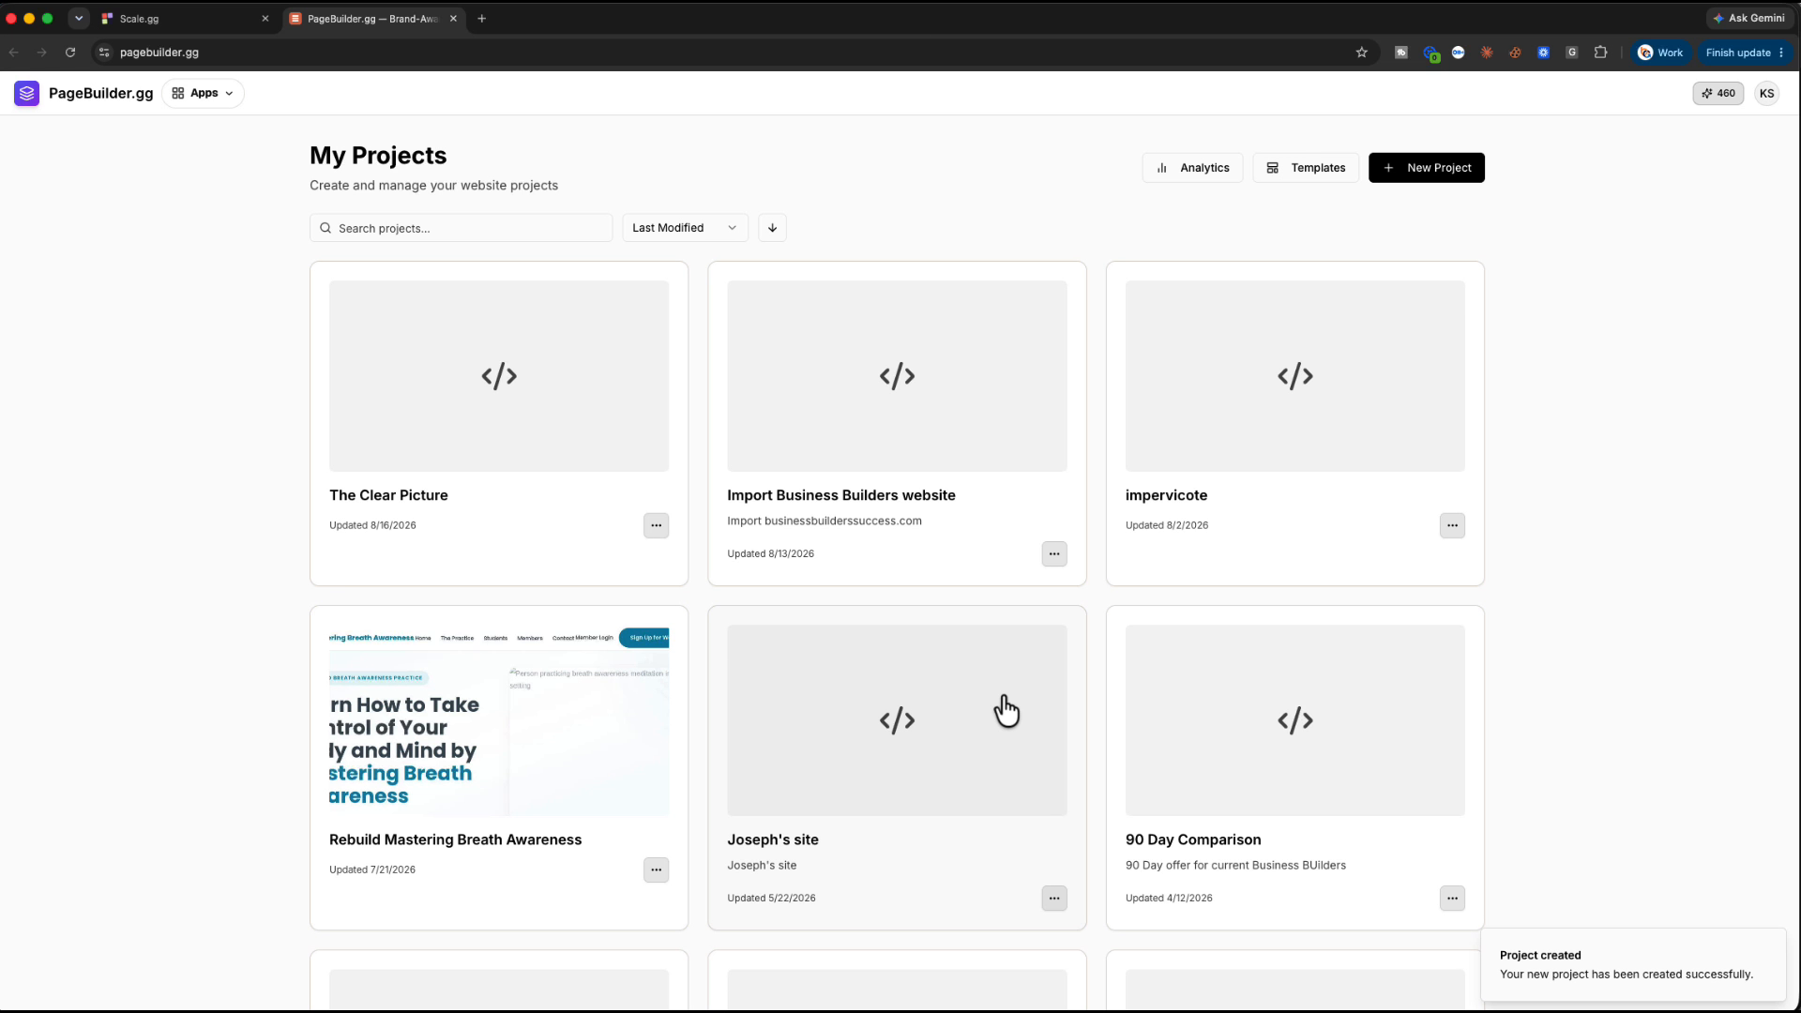
click(517, 396)
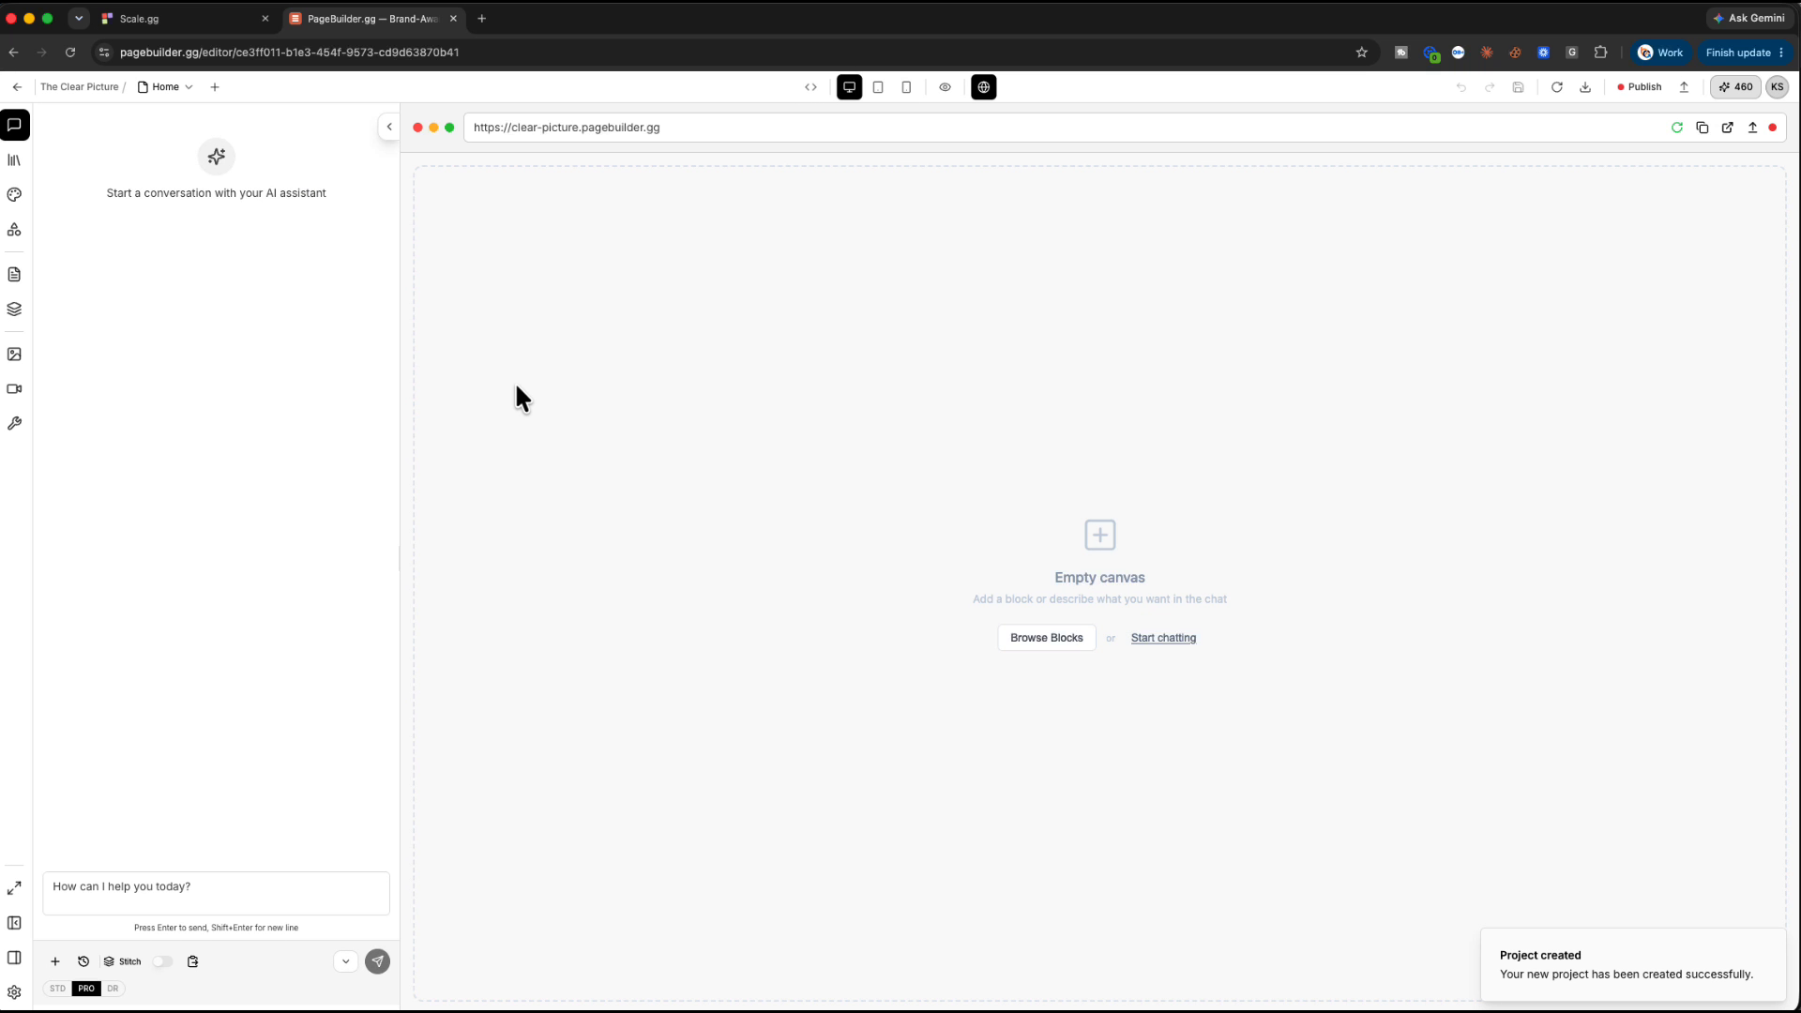
Copy the landing-page prompt from the other AI chat and return to PageBuilder's assistant box
key(super+Tab)
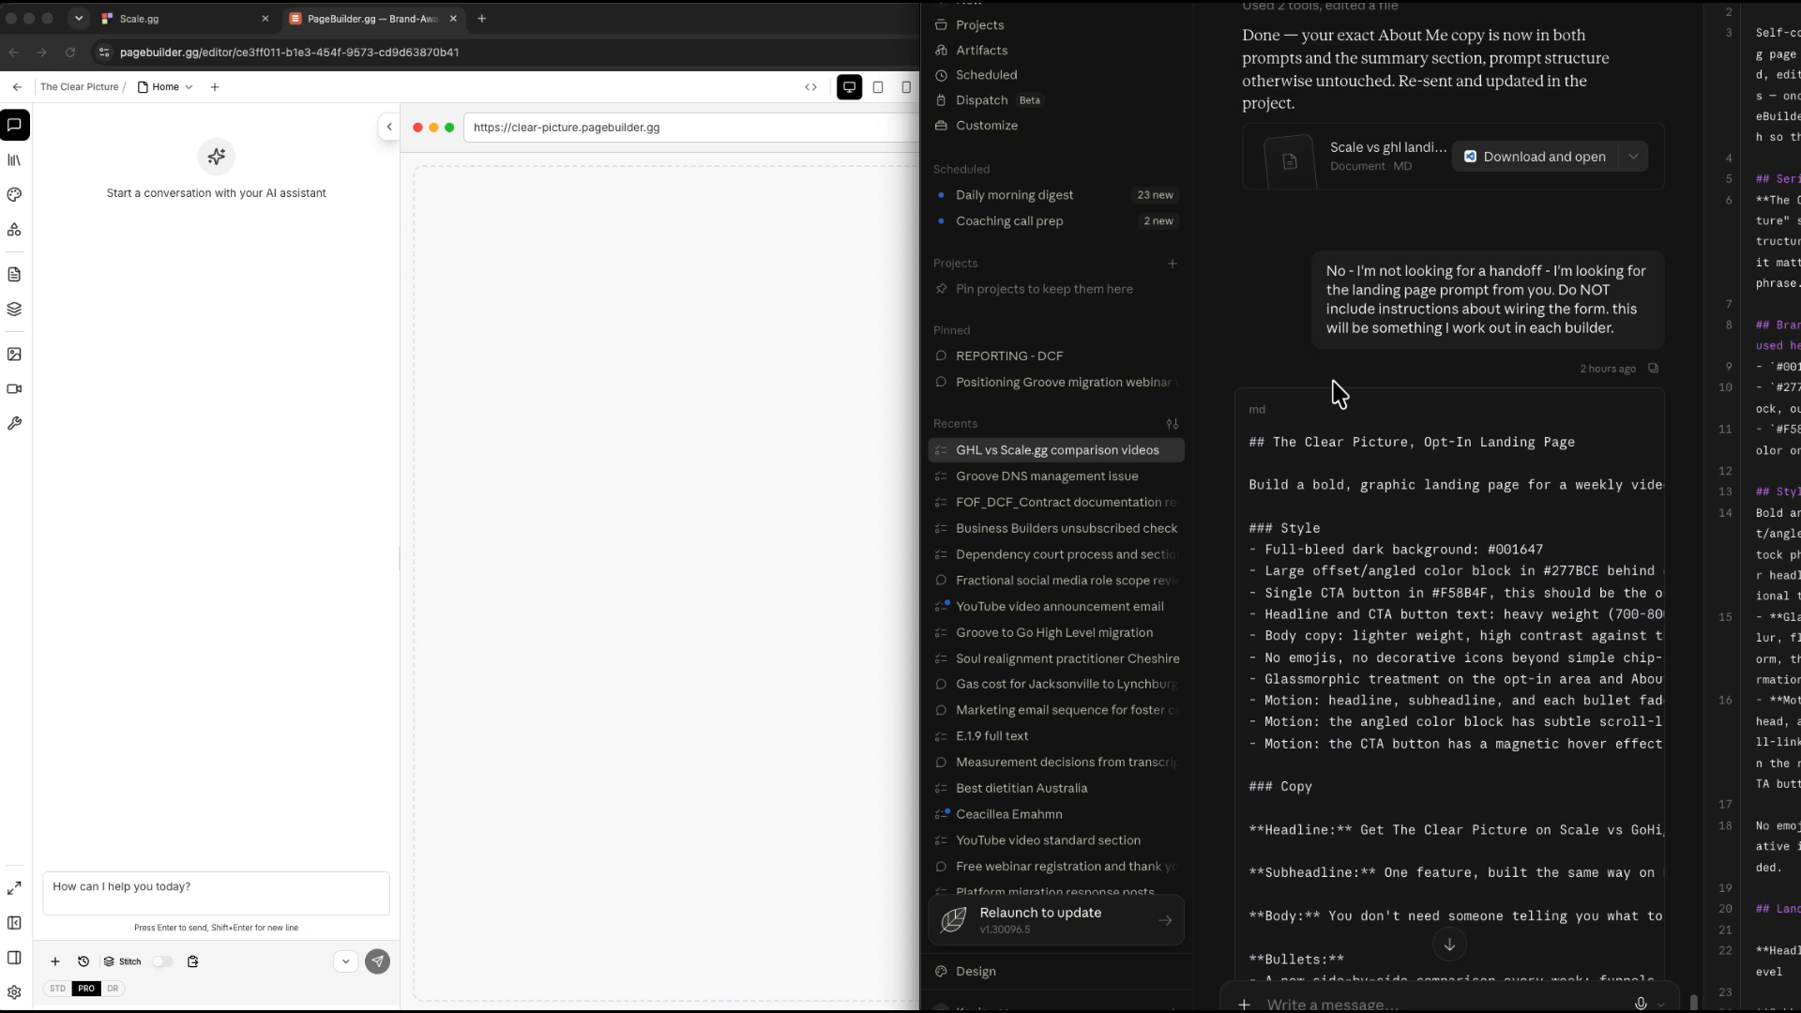
scroll(1339, 394, down, 7)
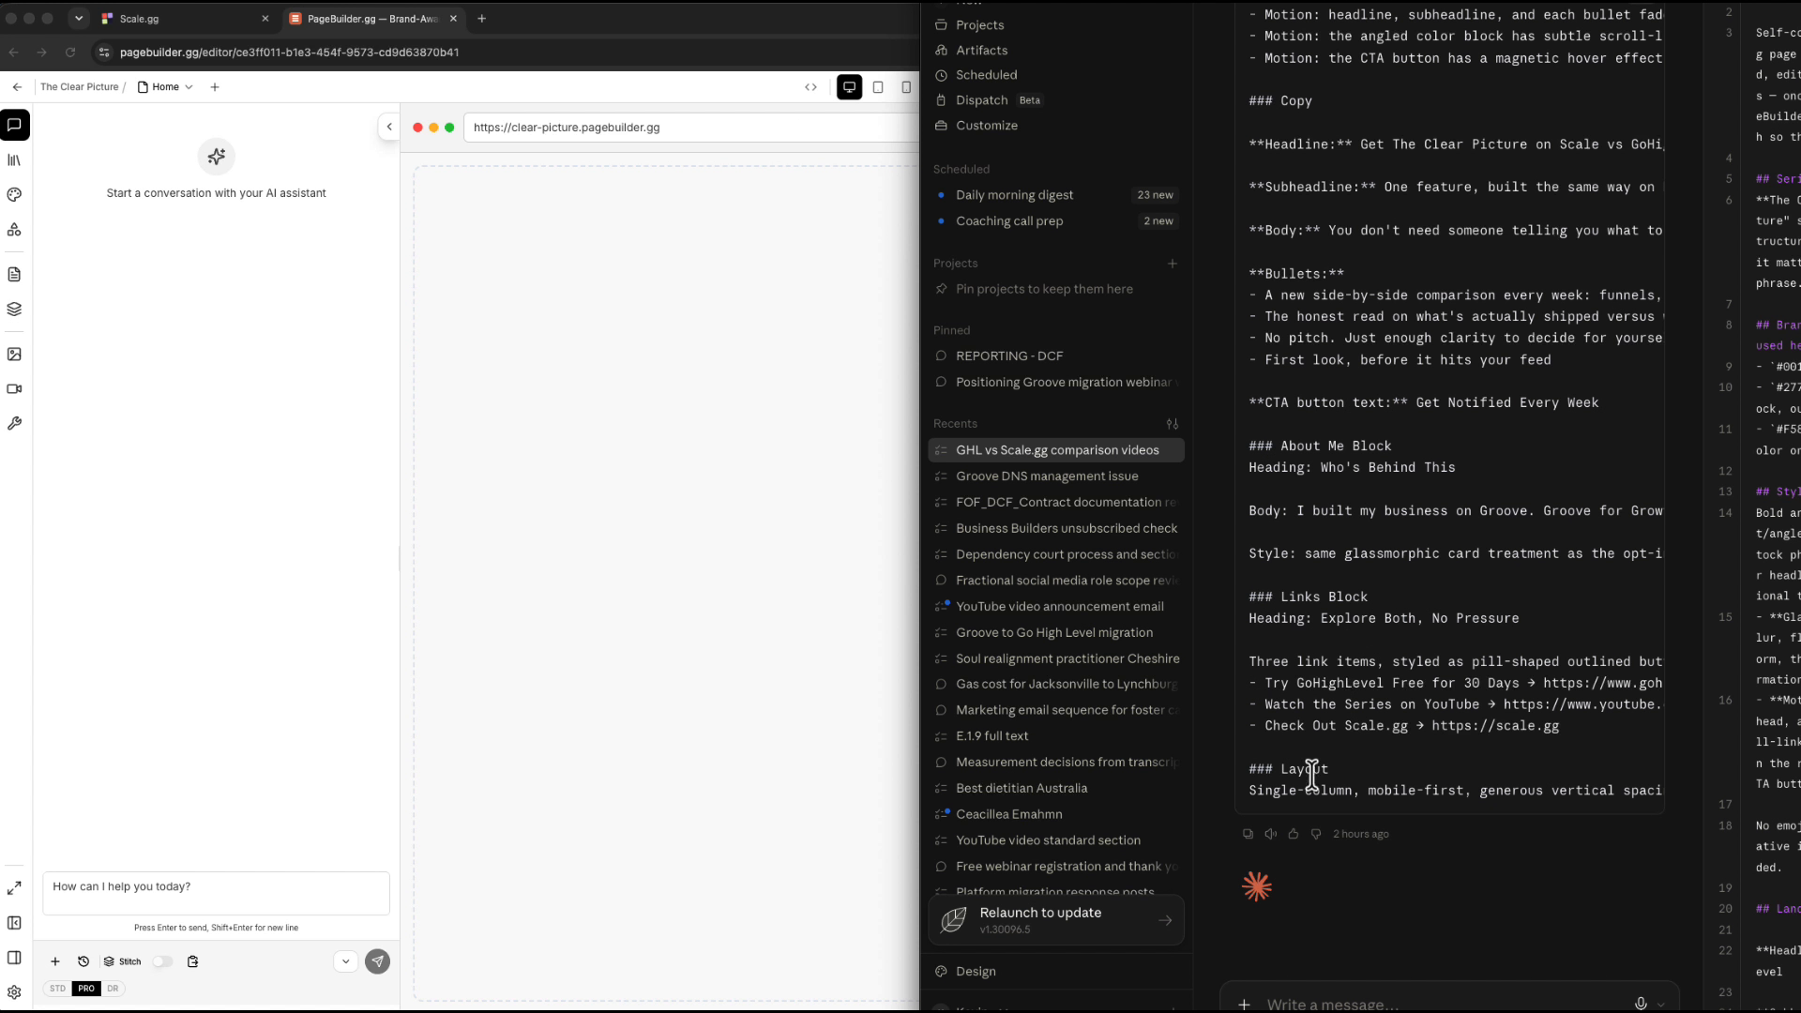
click(1247, 834)
scroll(1407, 533, up, 6)
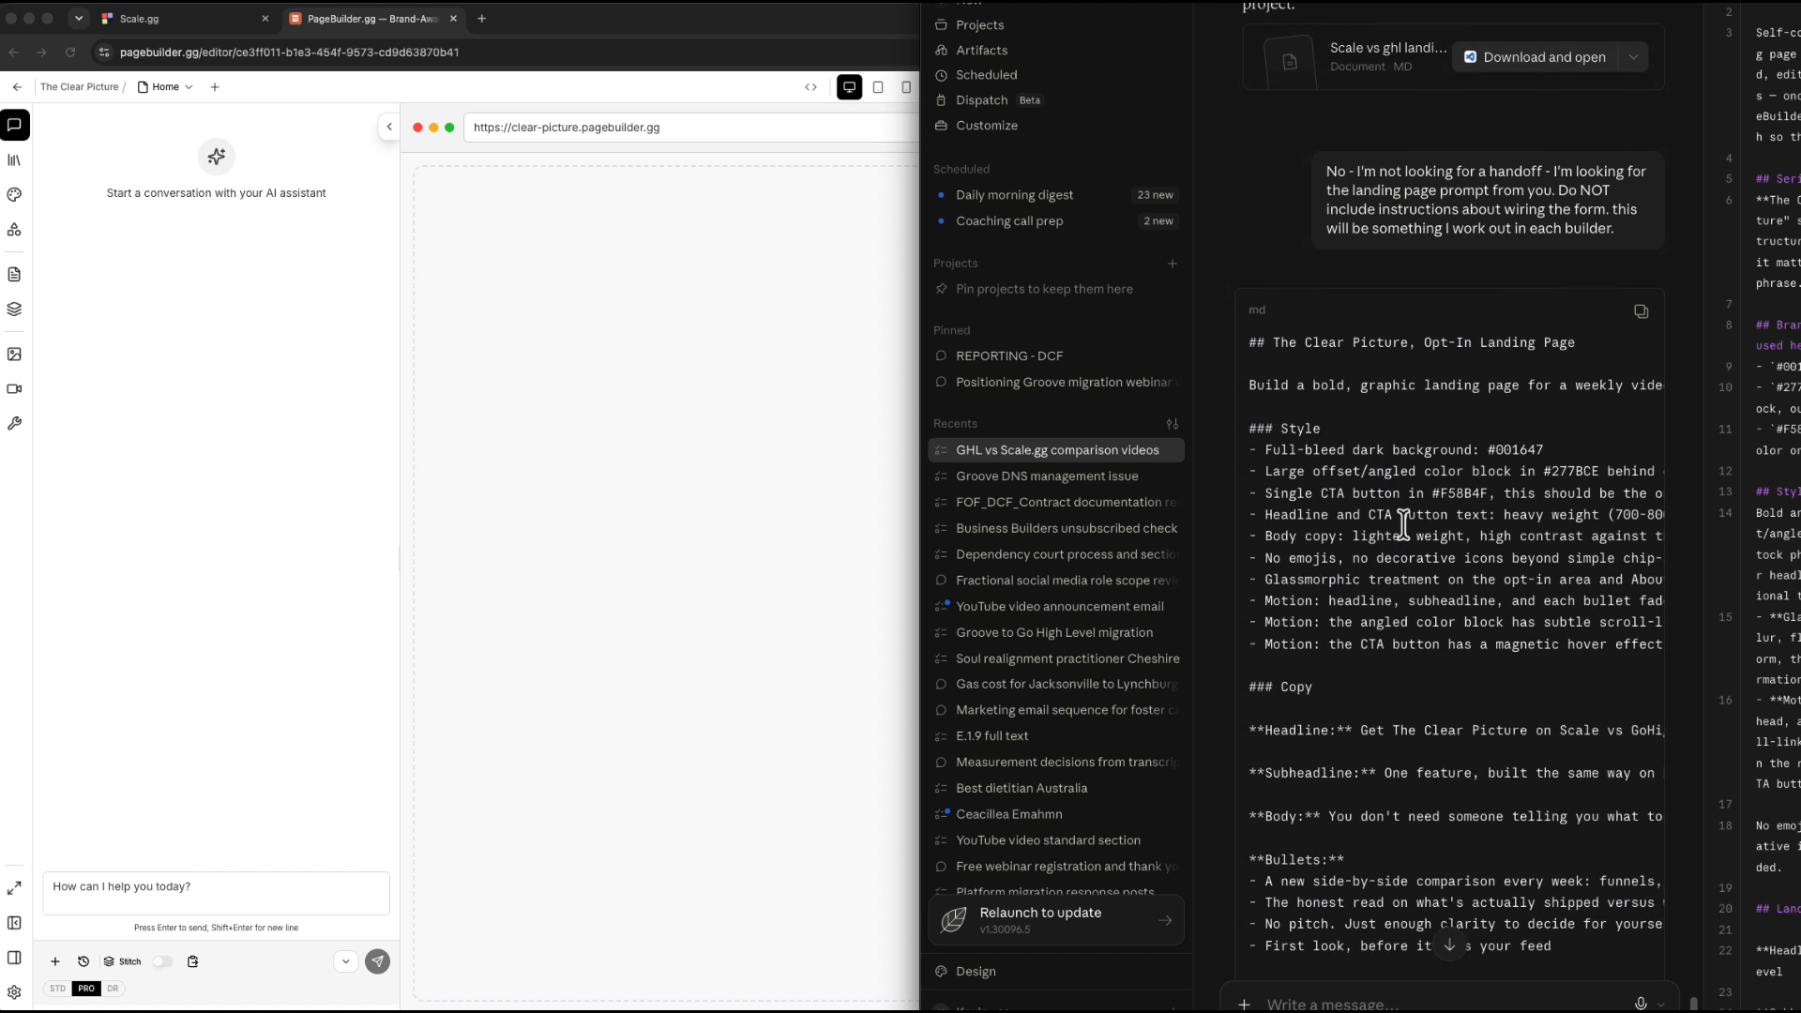
key(super+Tab)
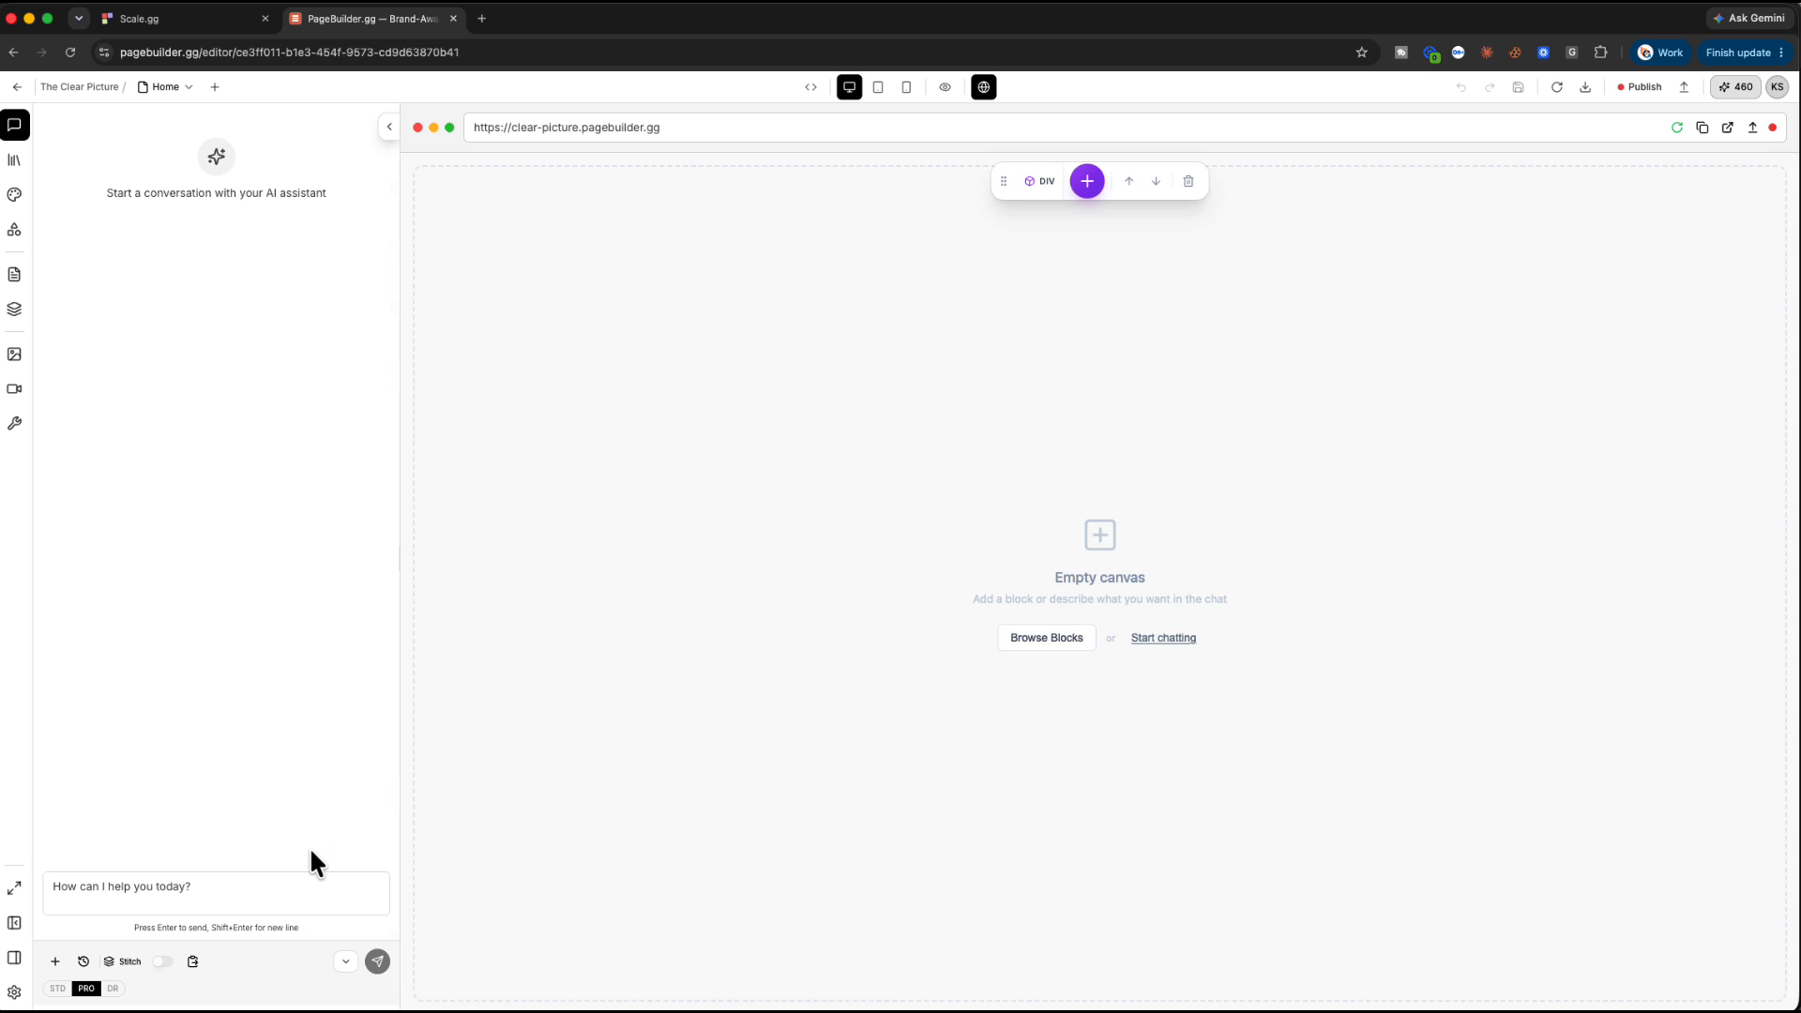
click(70, 889)
Send the Clear Picture landing-page prompt to the PageBuilder AI and read its import advice
key(super+v)
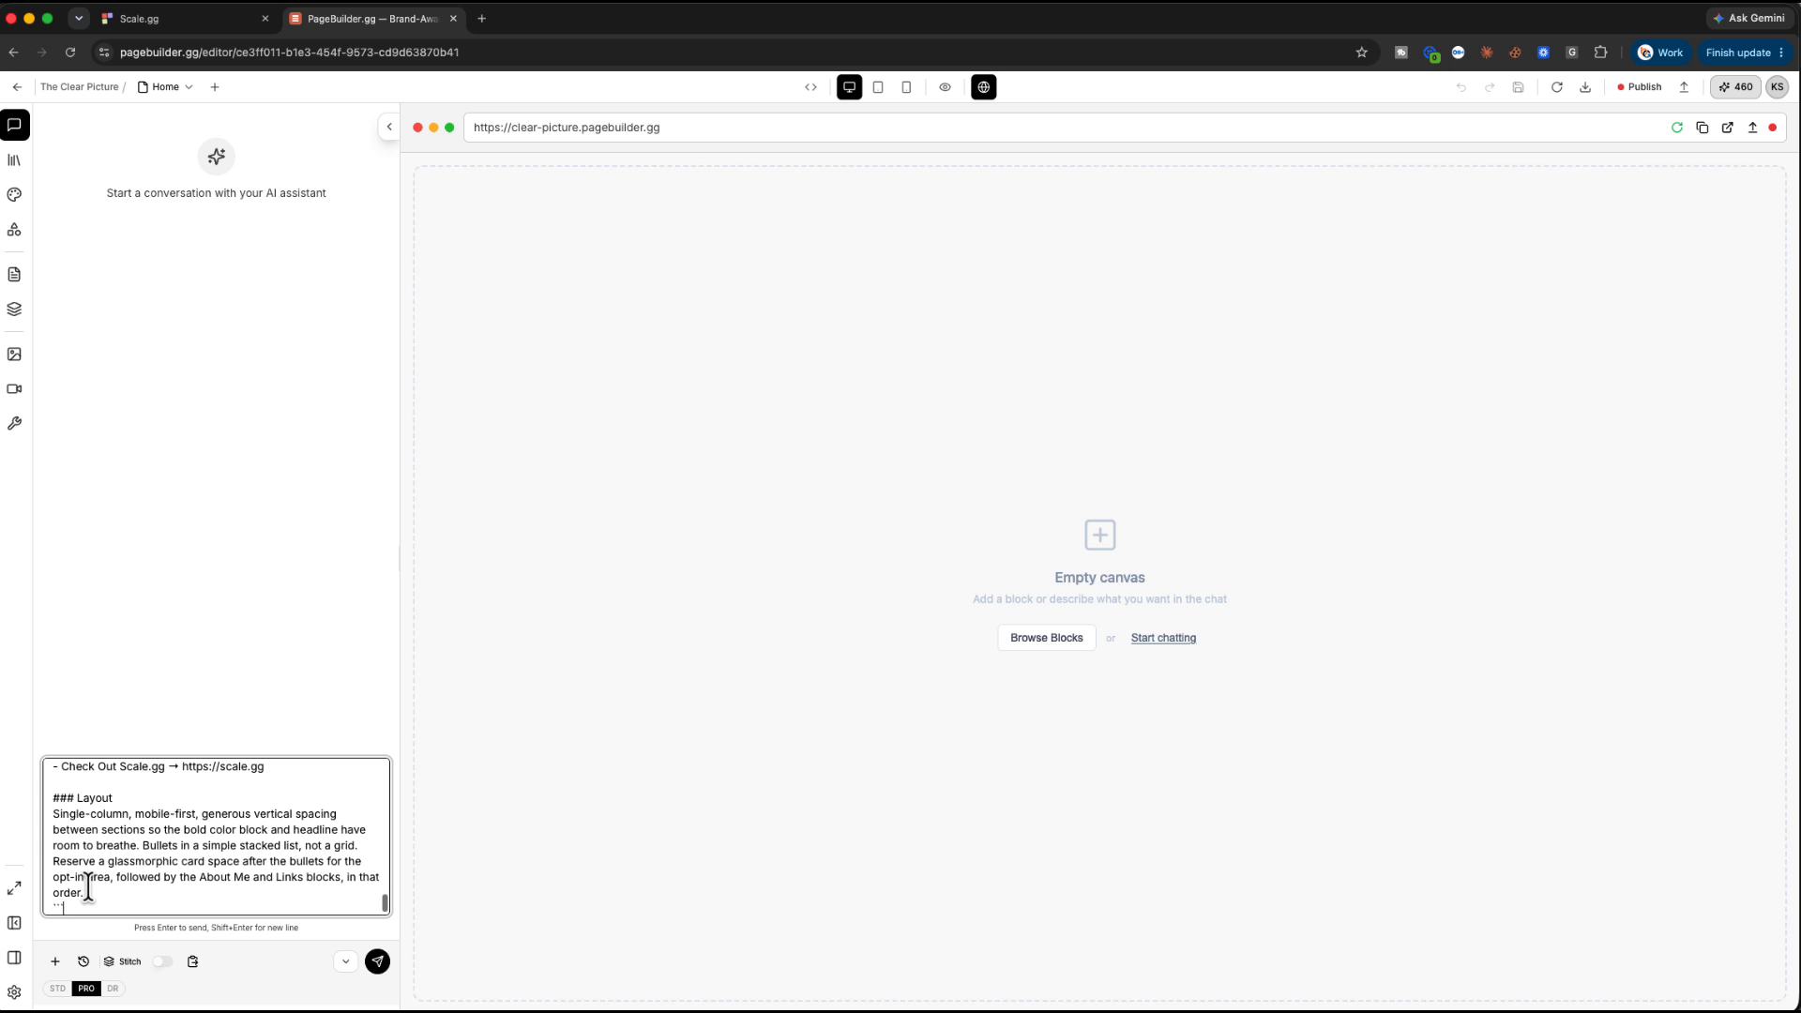
key(Return)
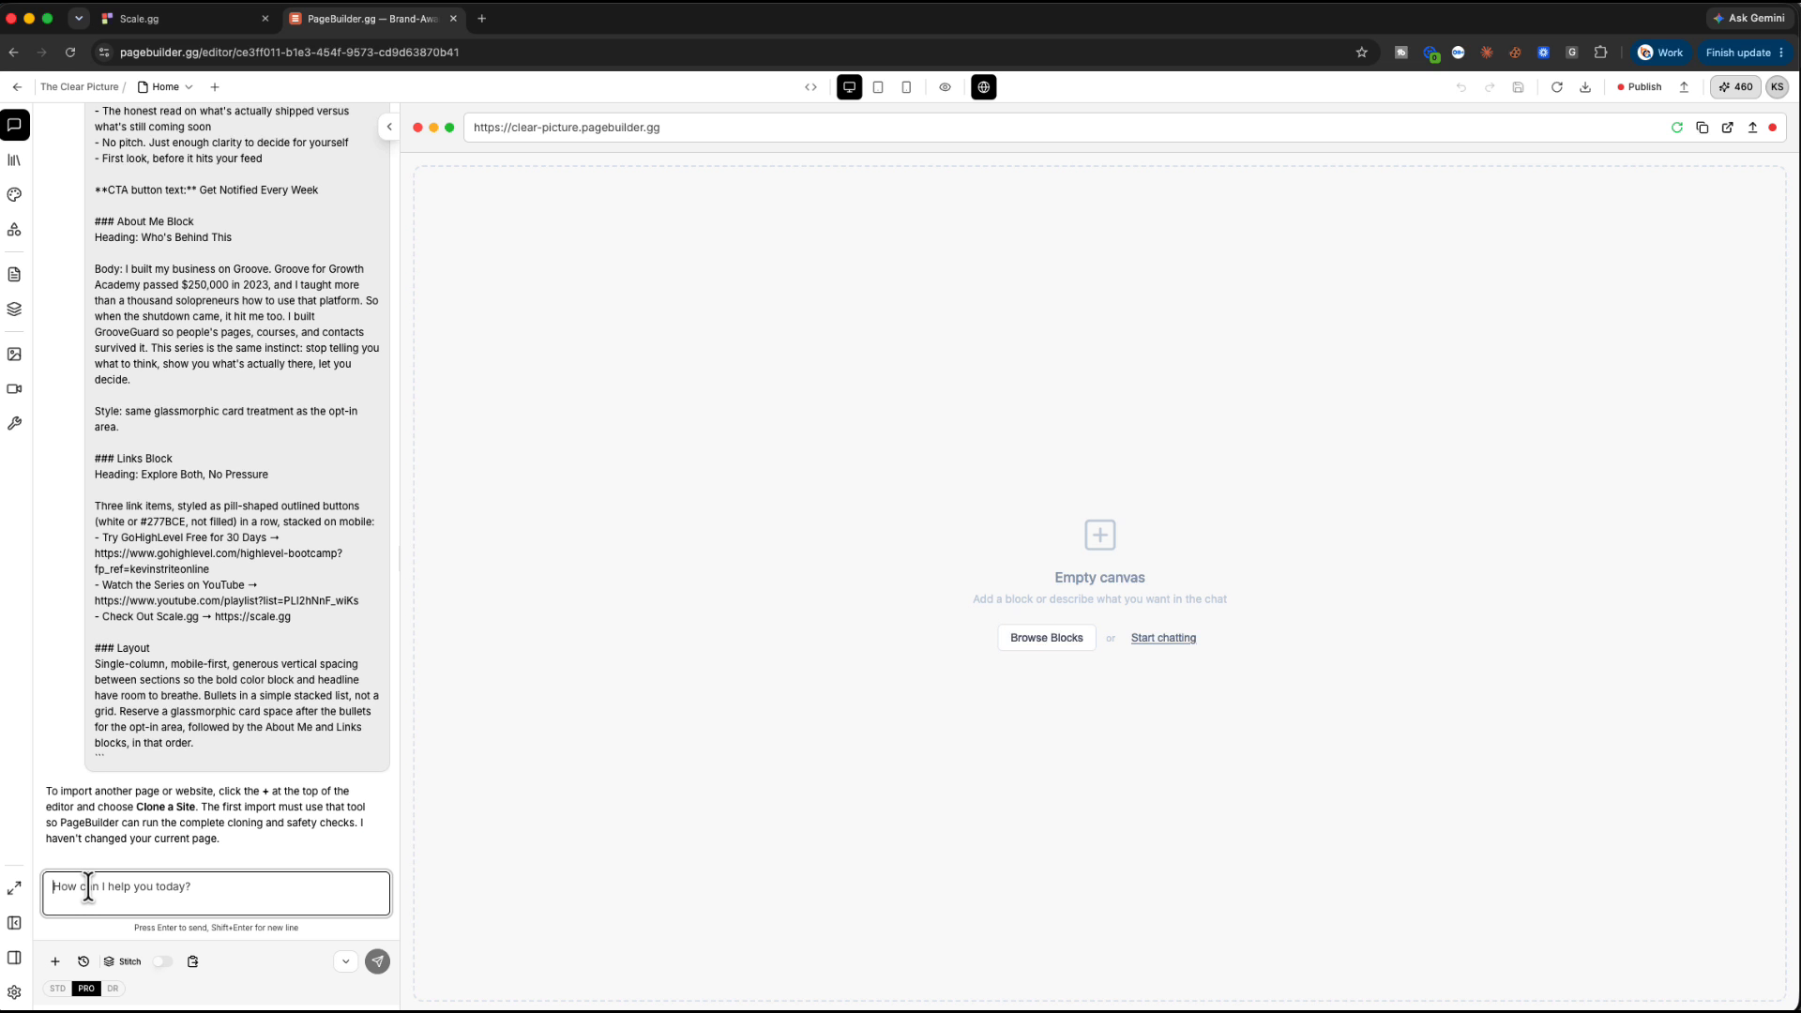
scroll(220, 596, up, 15)
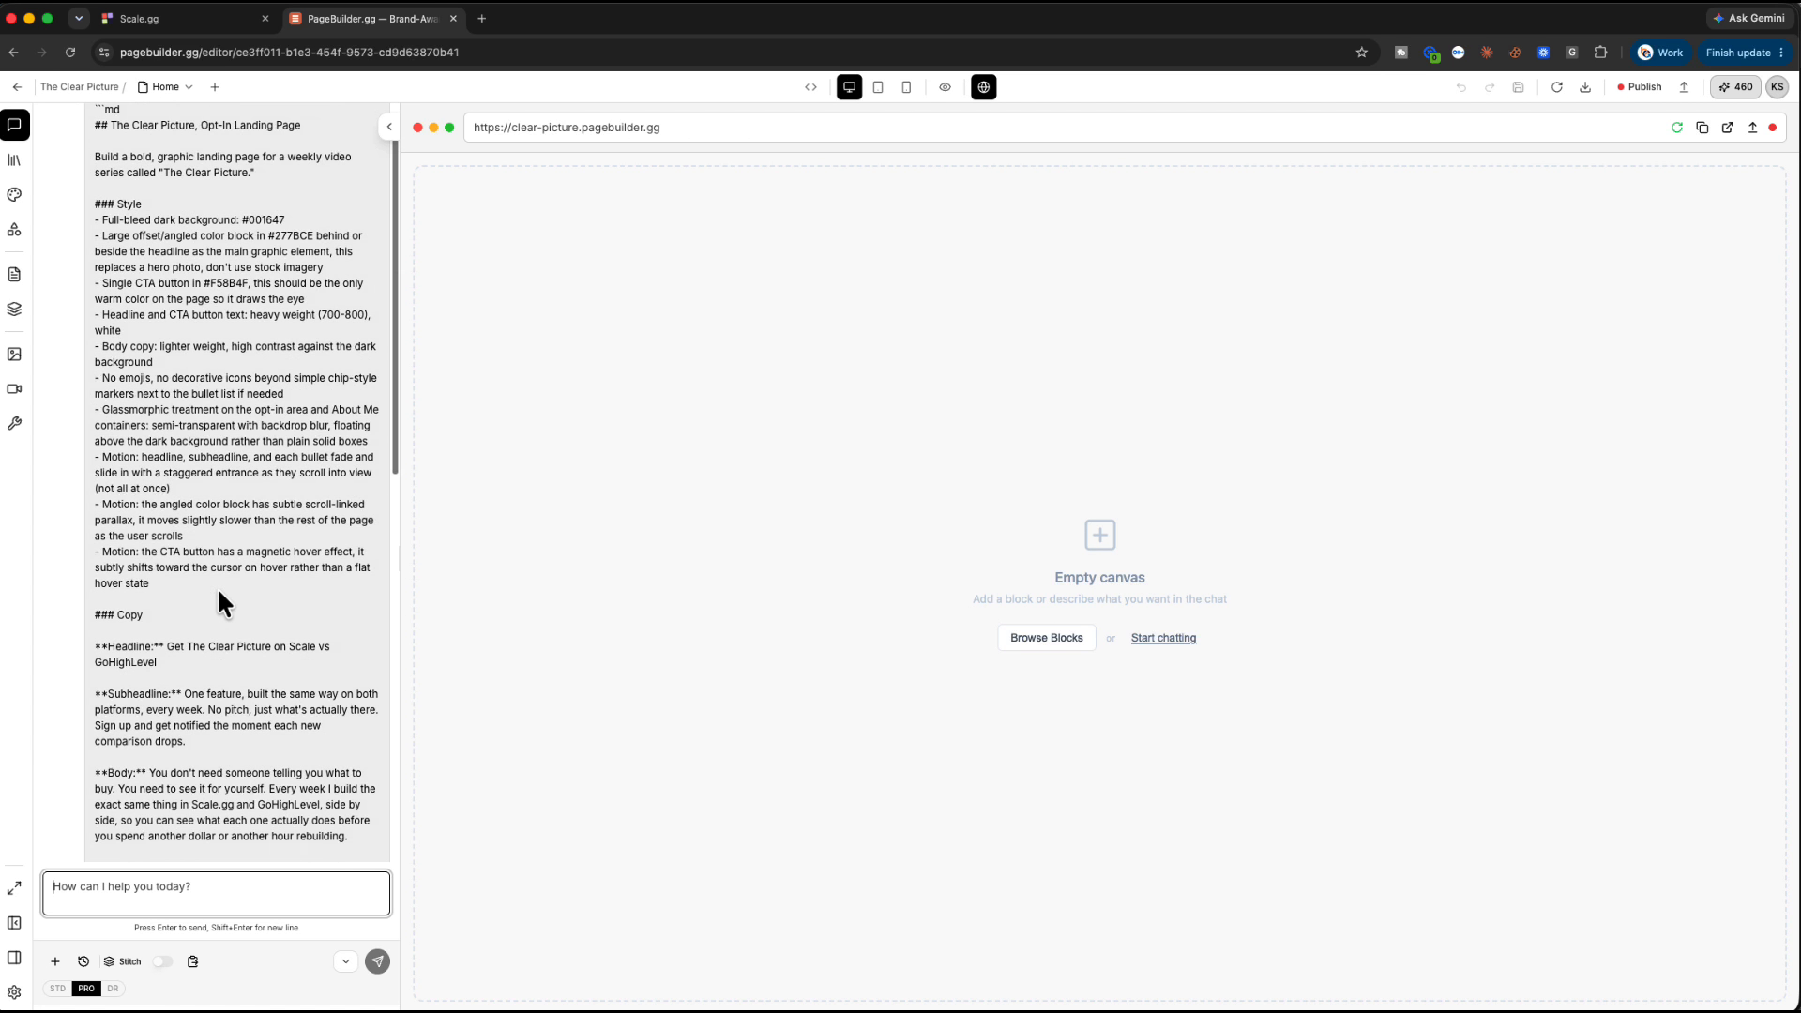
scroll(216, 587, up, 2)
scroll(225, 600, down, 20)
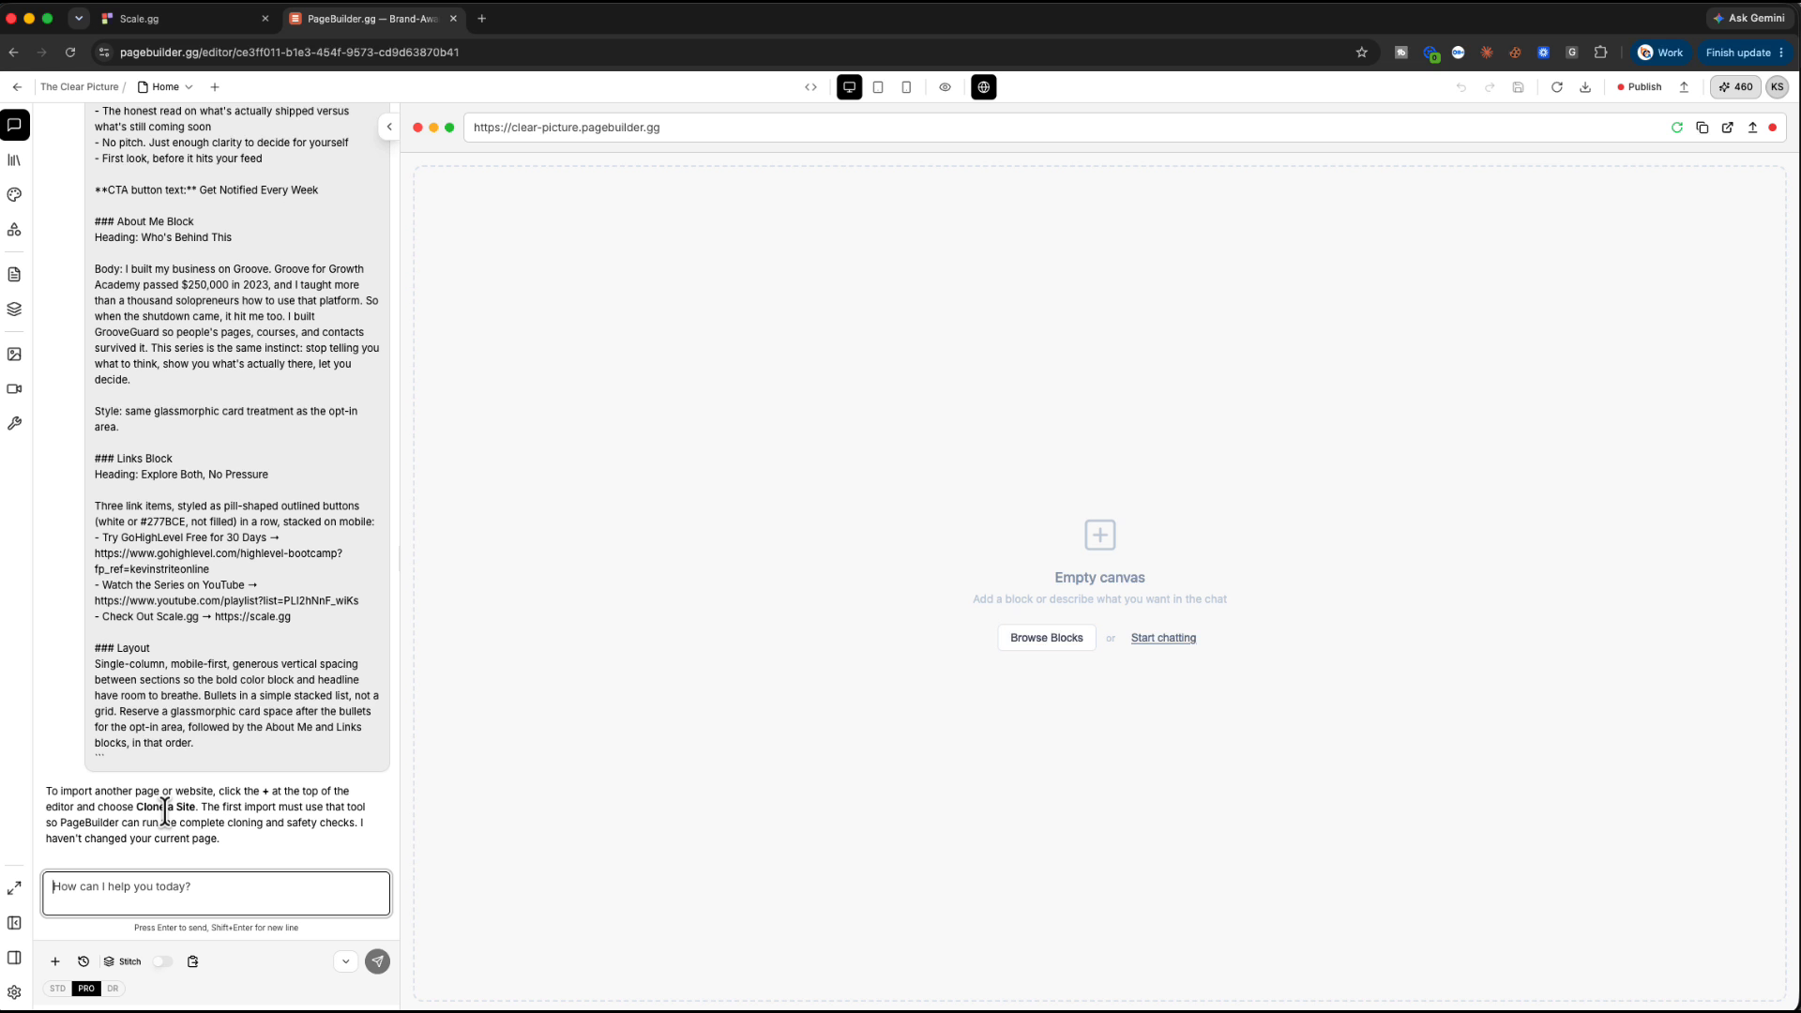
scroll(261, 649, up, 10)
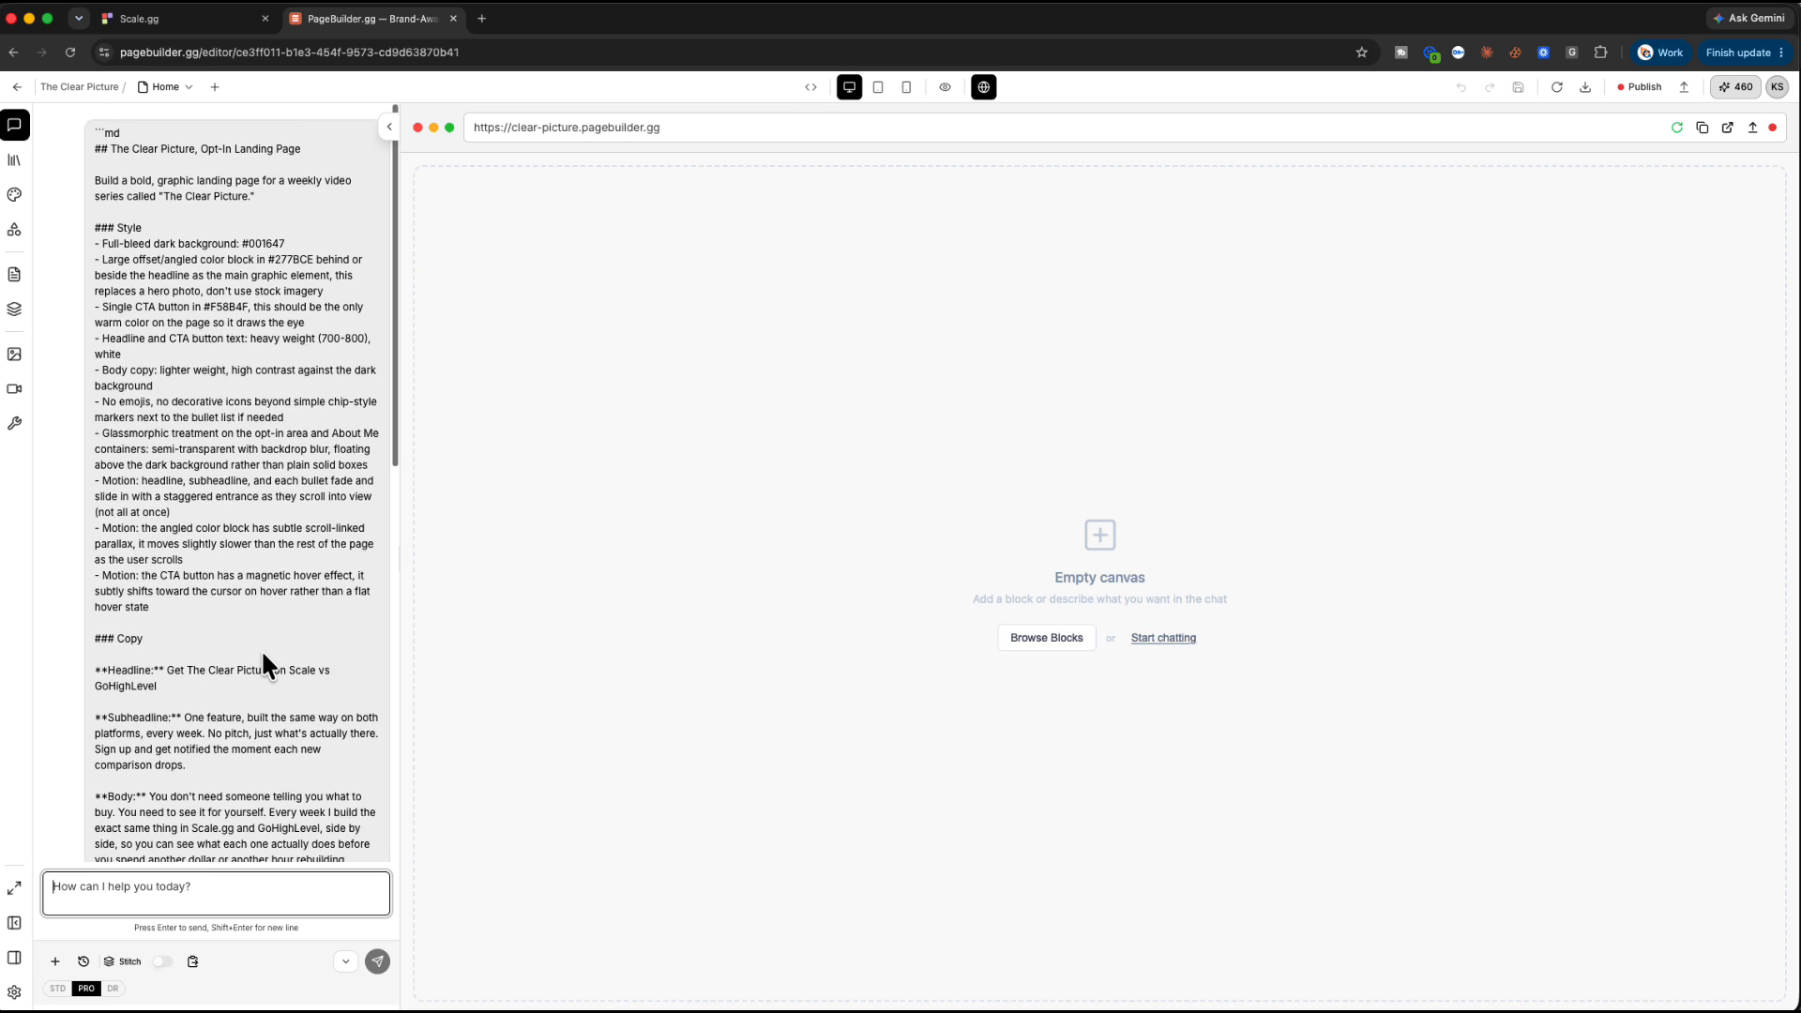
scroll(263, 657, down, 10)
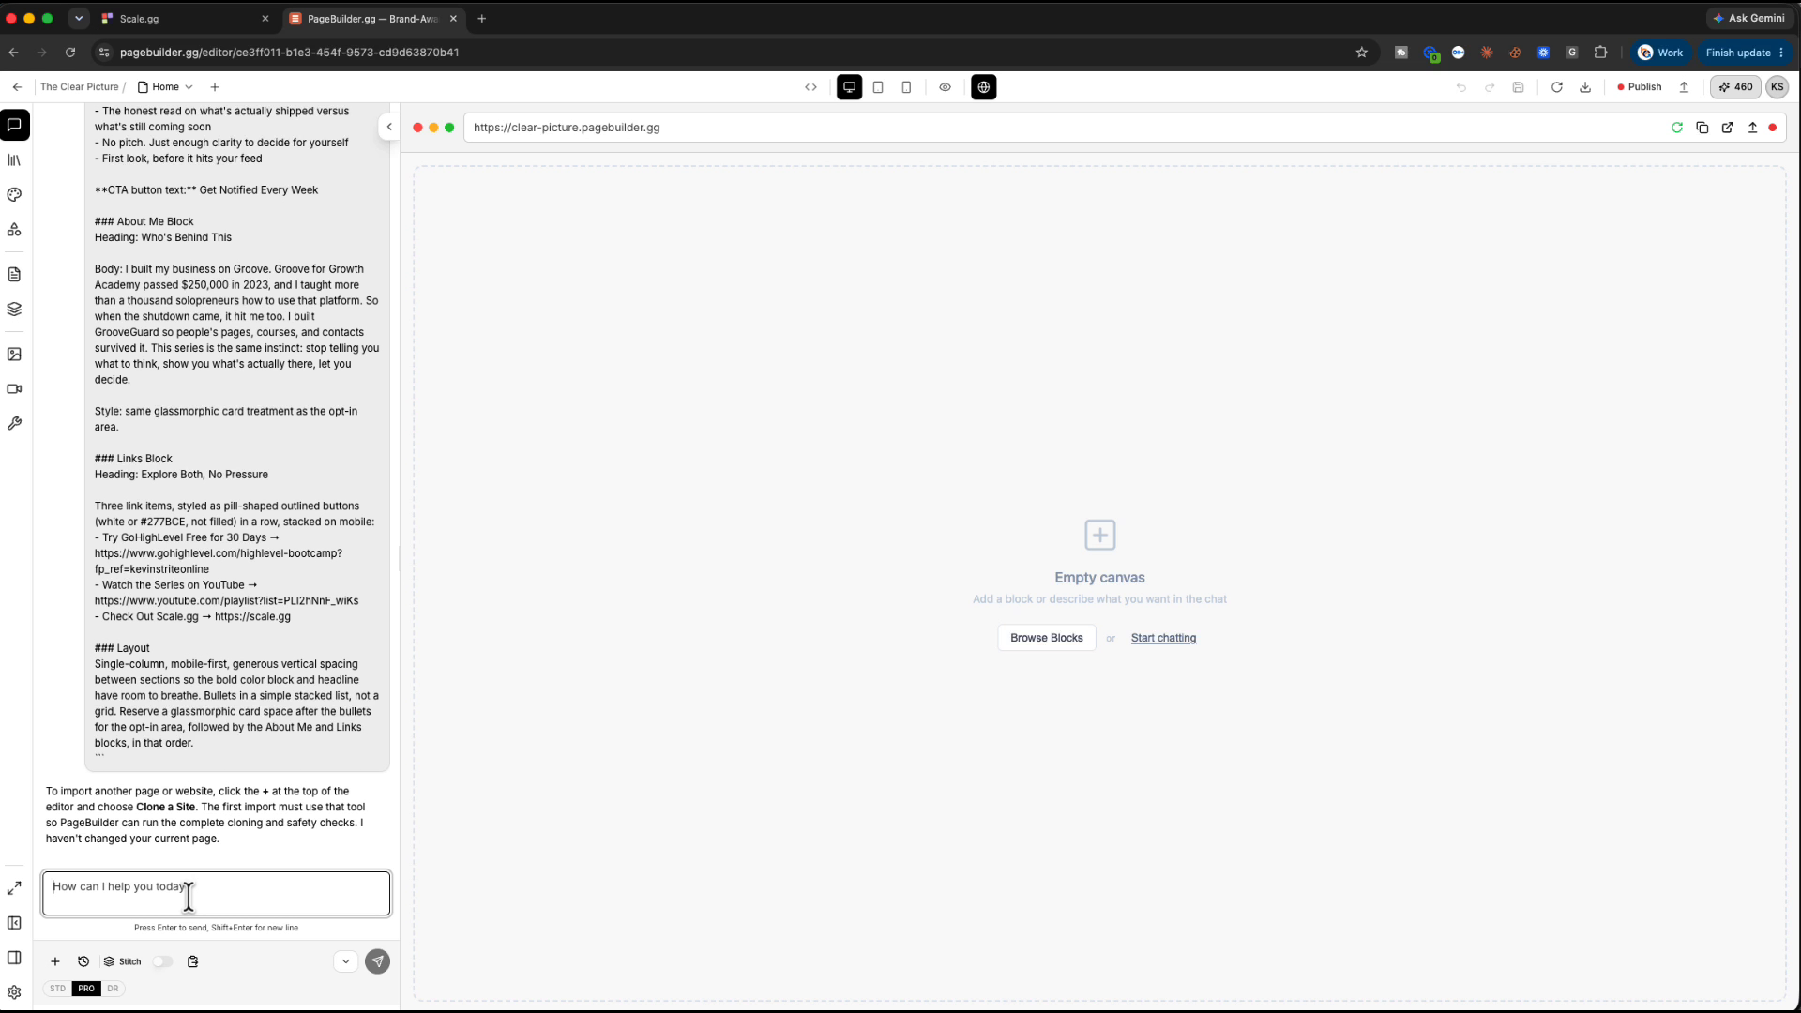
Resend the brief prefixed with 'I want you to build this page:' and review the reply
text(I want you to build this page:)
key(super+v)
key(Return)
scroll(227, 623, up, 14)
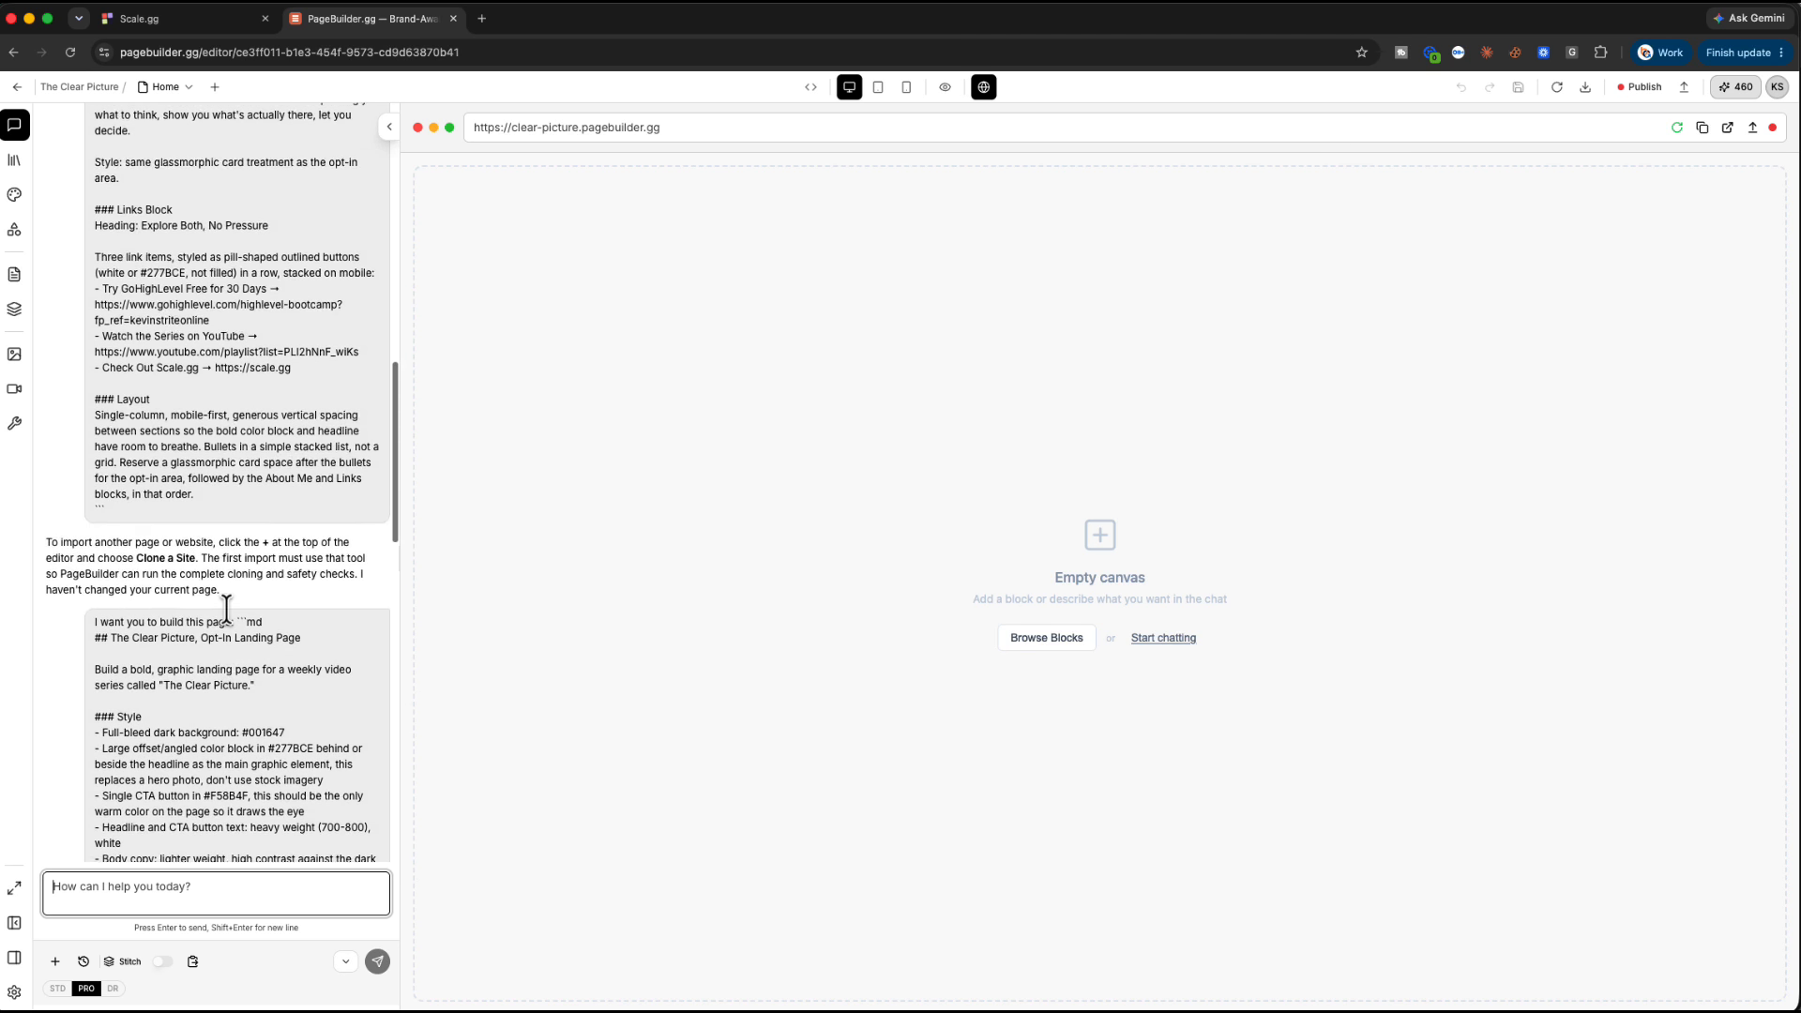
scroll(227, 623, down, 10)
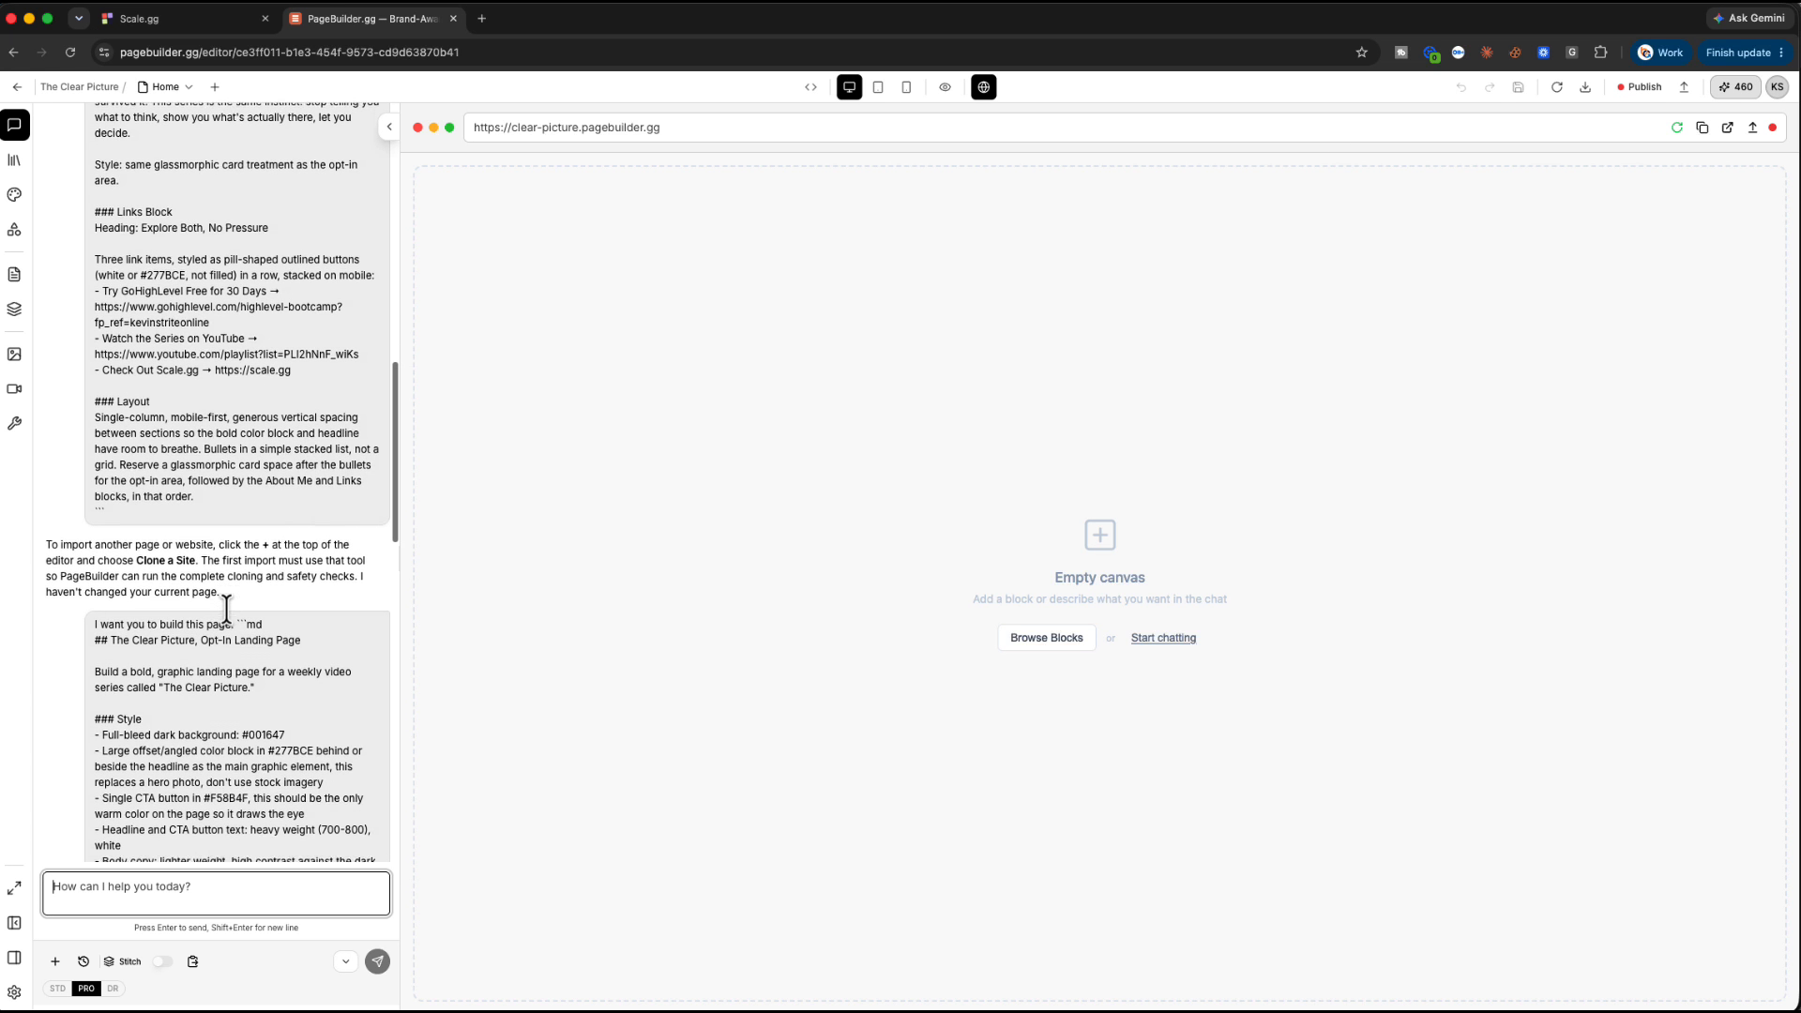
scroll(227, 623, down, 10)
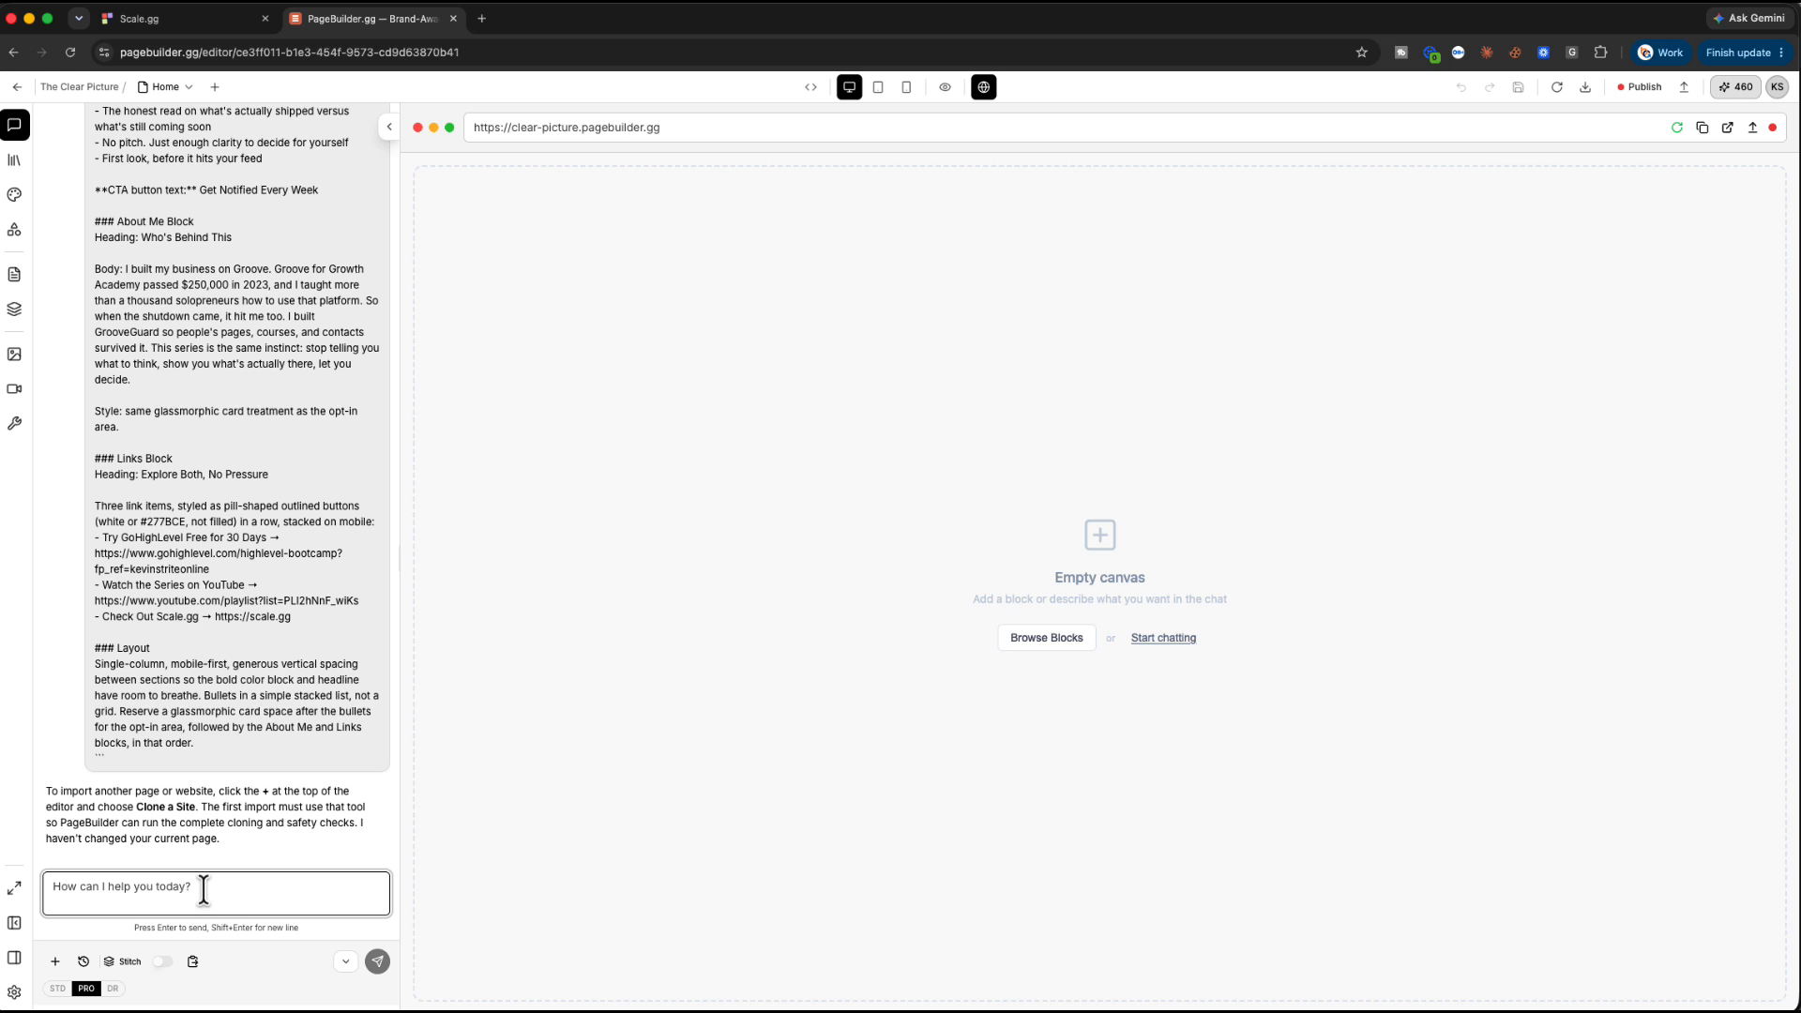
text(I)
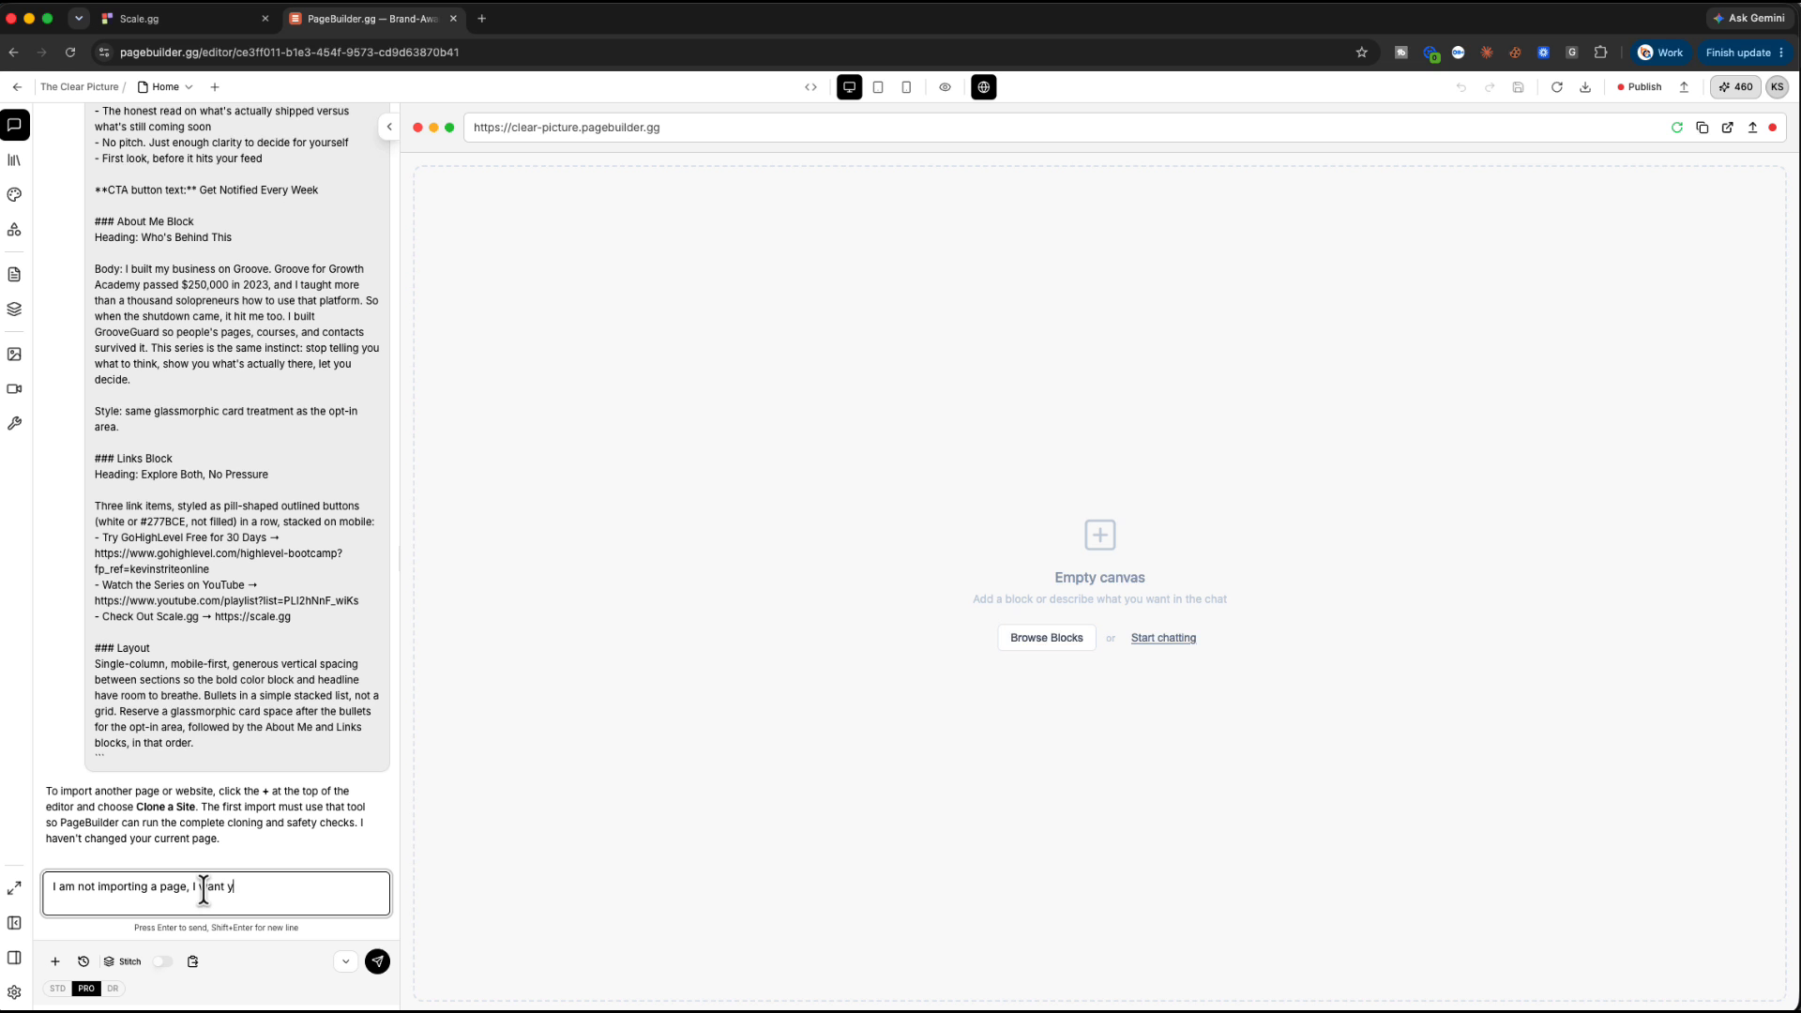
Tell the AI 'I am not importing a page, I want you to build it.' to generate the hero
key(Return)
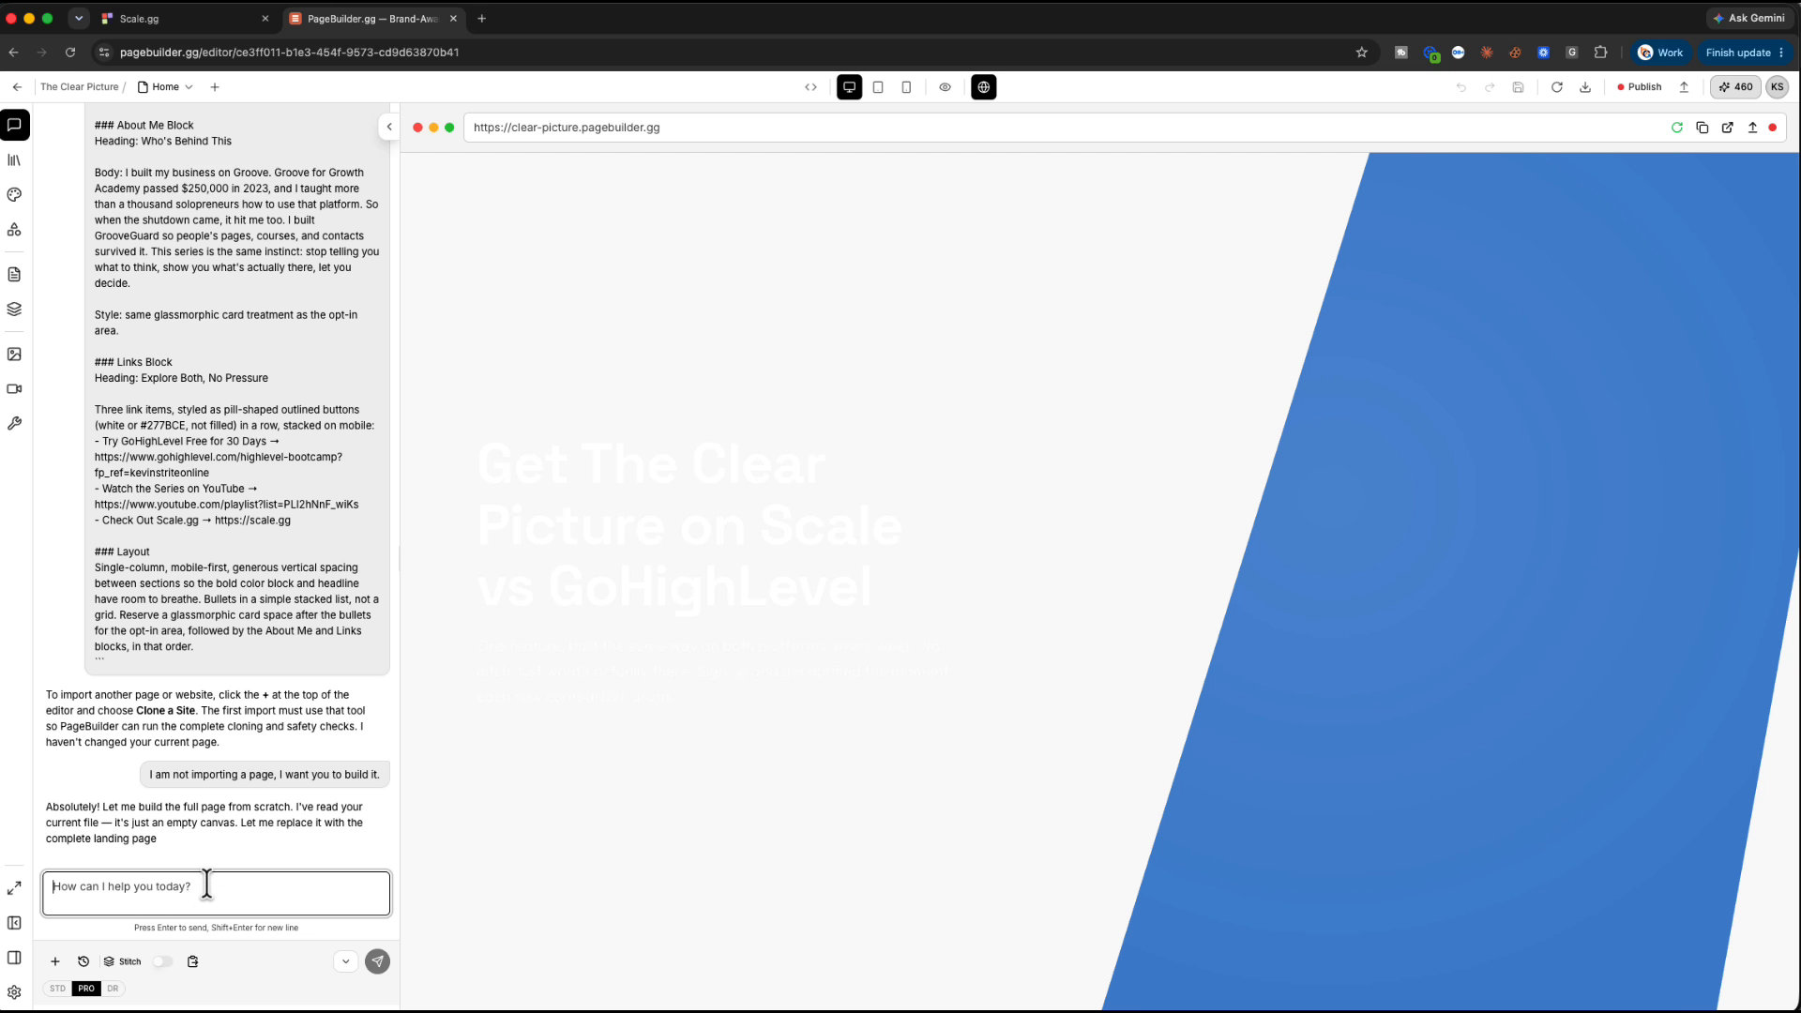
scroll(825, 694, down, 1)
scroll(825, 688, down, 5)
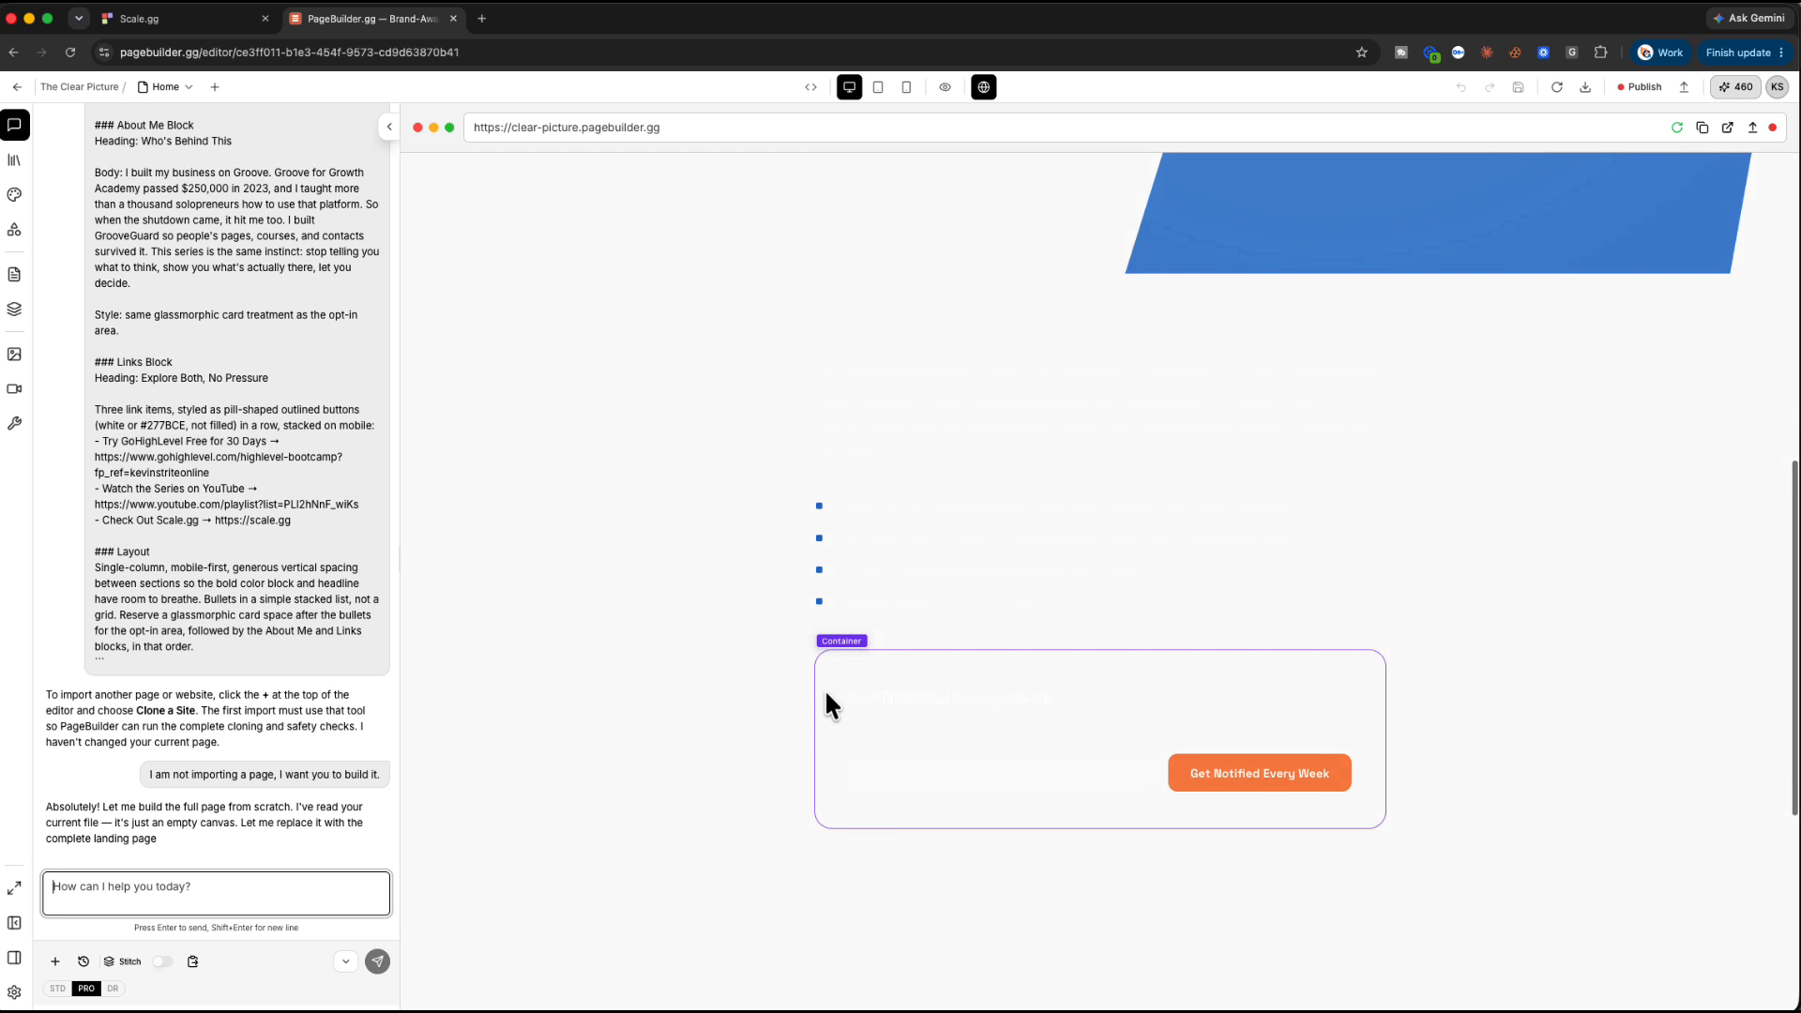
scroll(826, 694, down, 5)
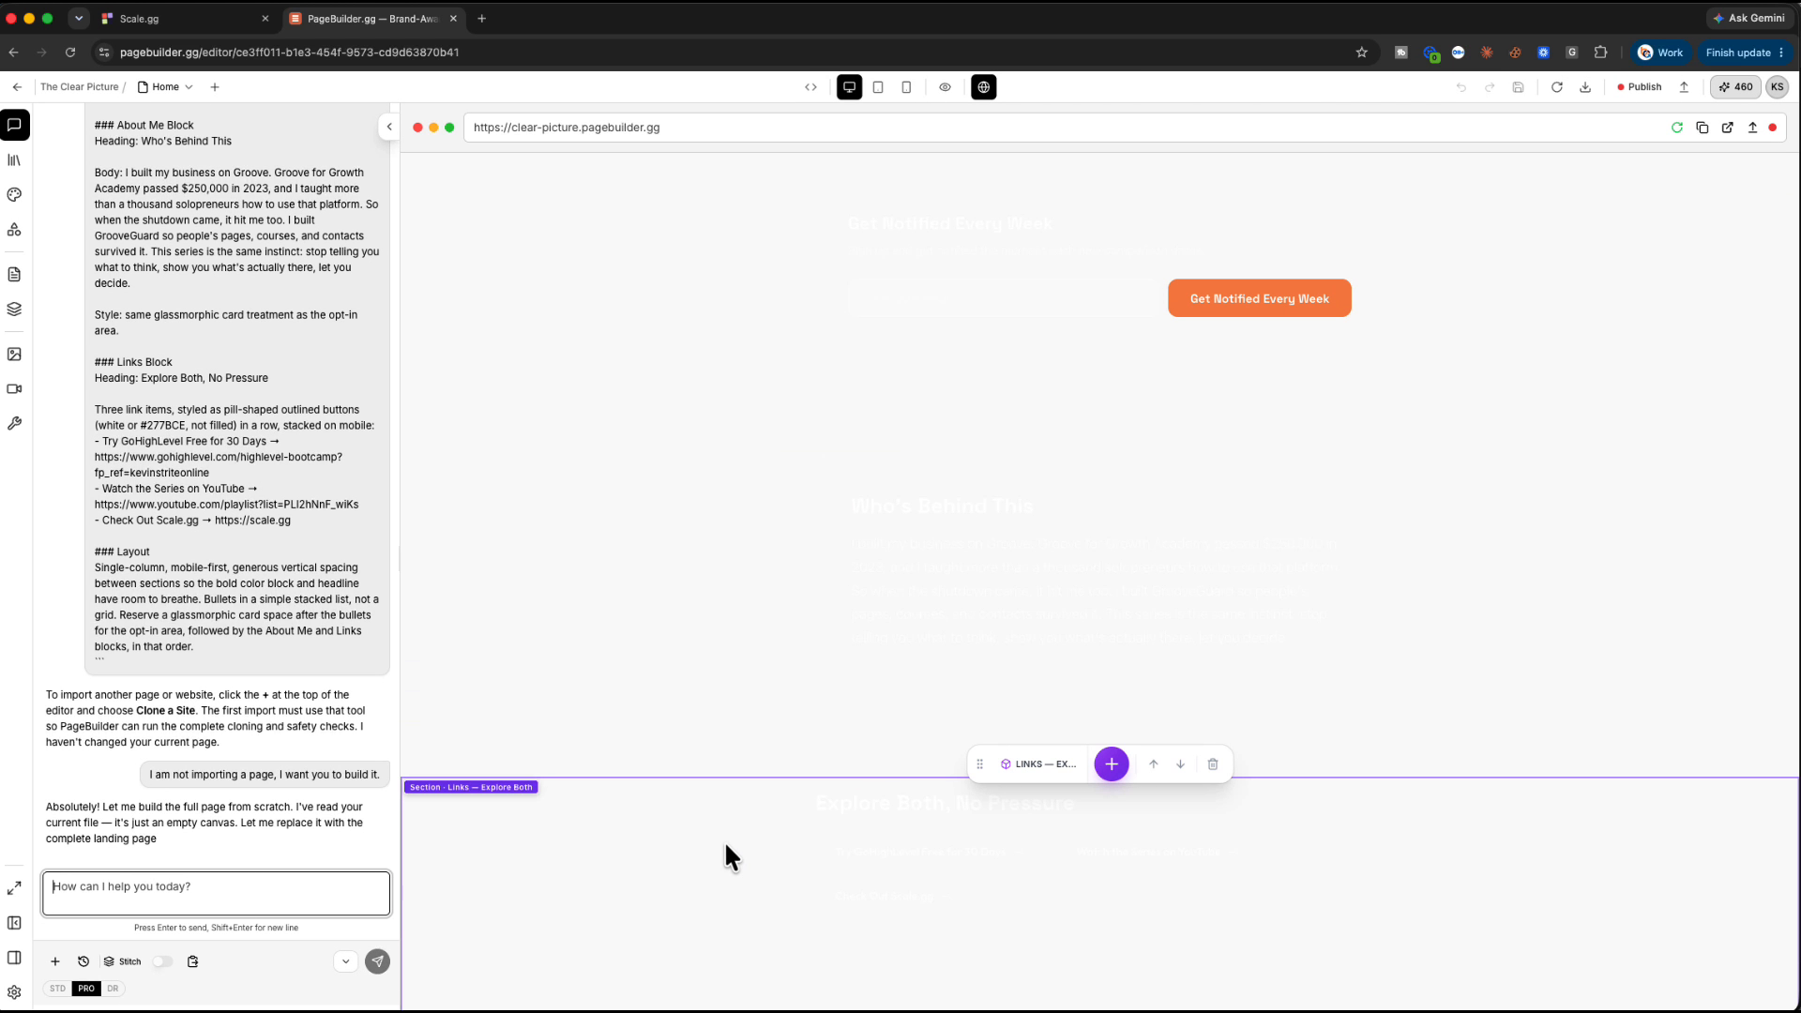
scroll(758, 621, up, 15)
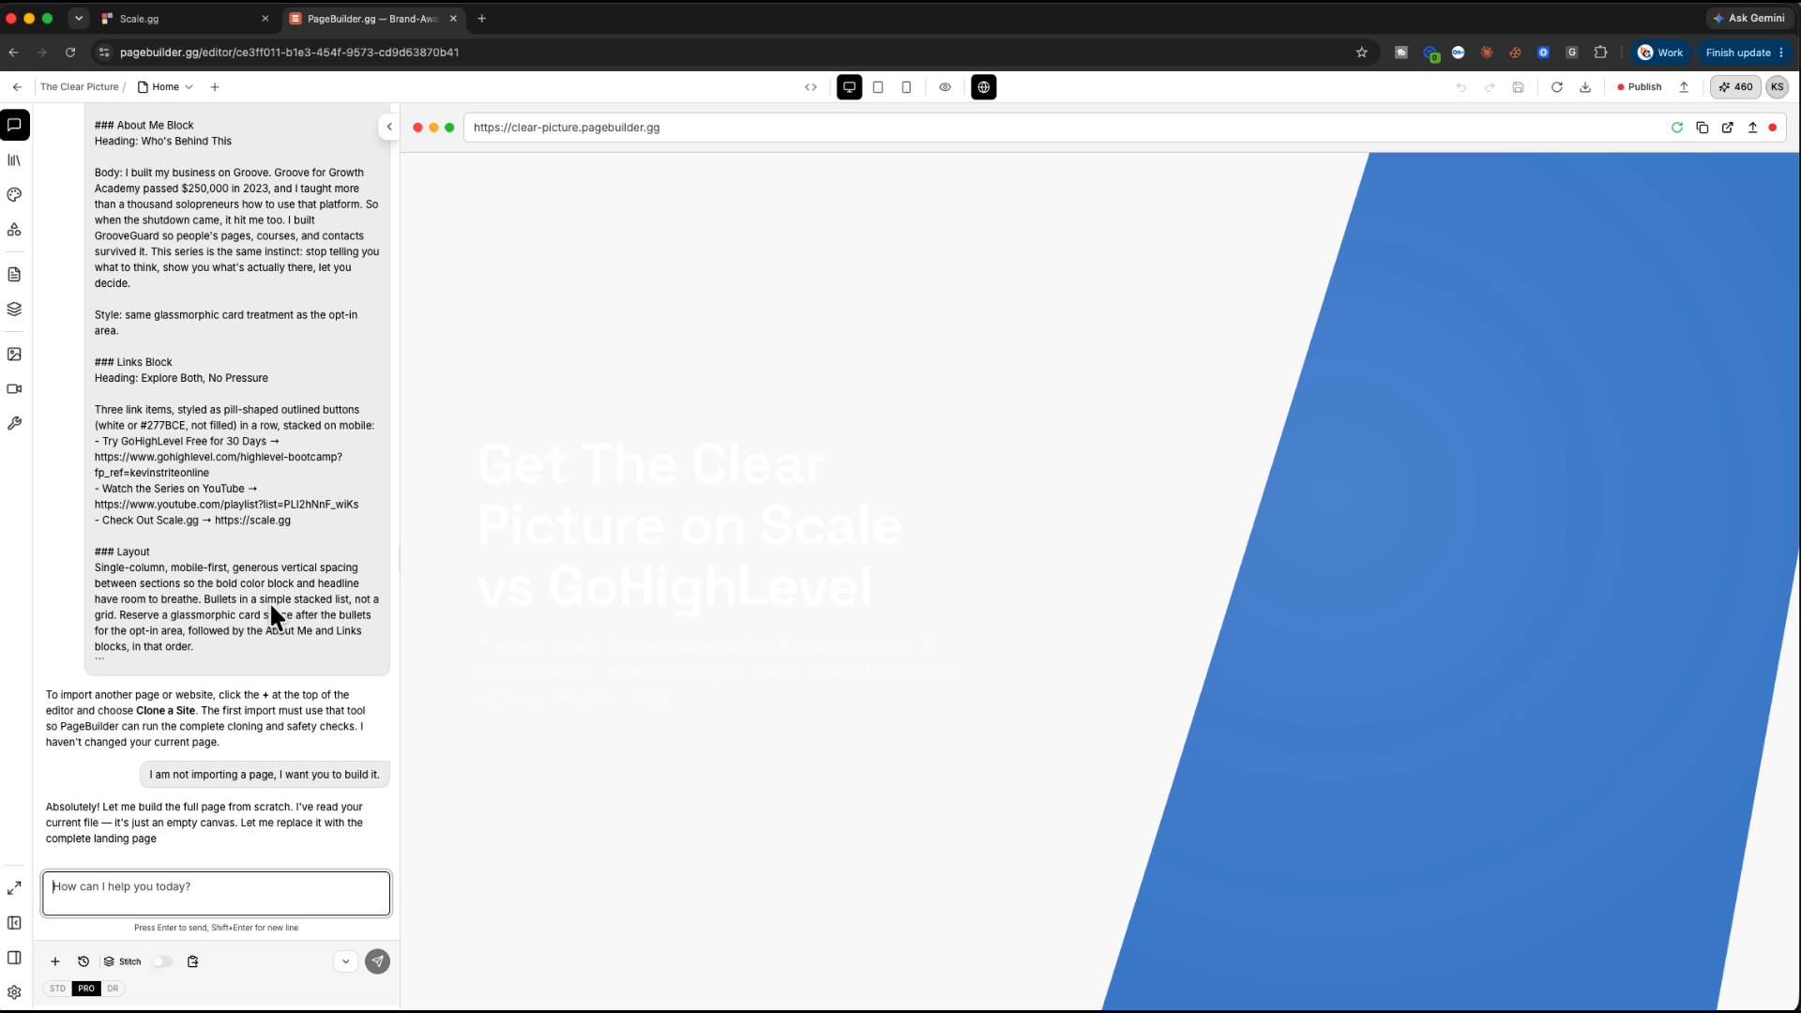
scroll(265, 589, up, 2)
scroll(264, 589, up, 10)
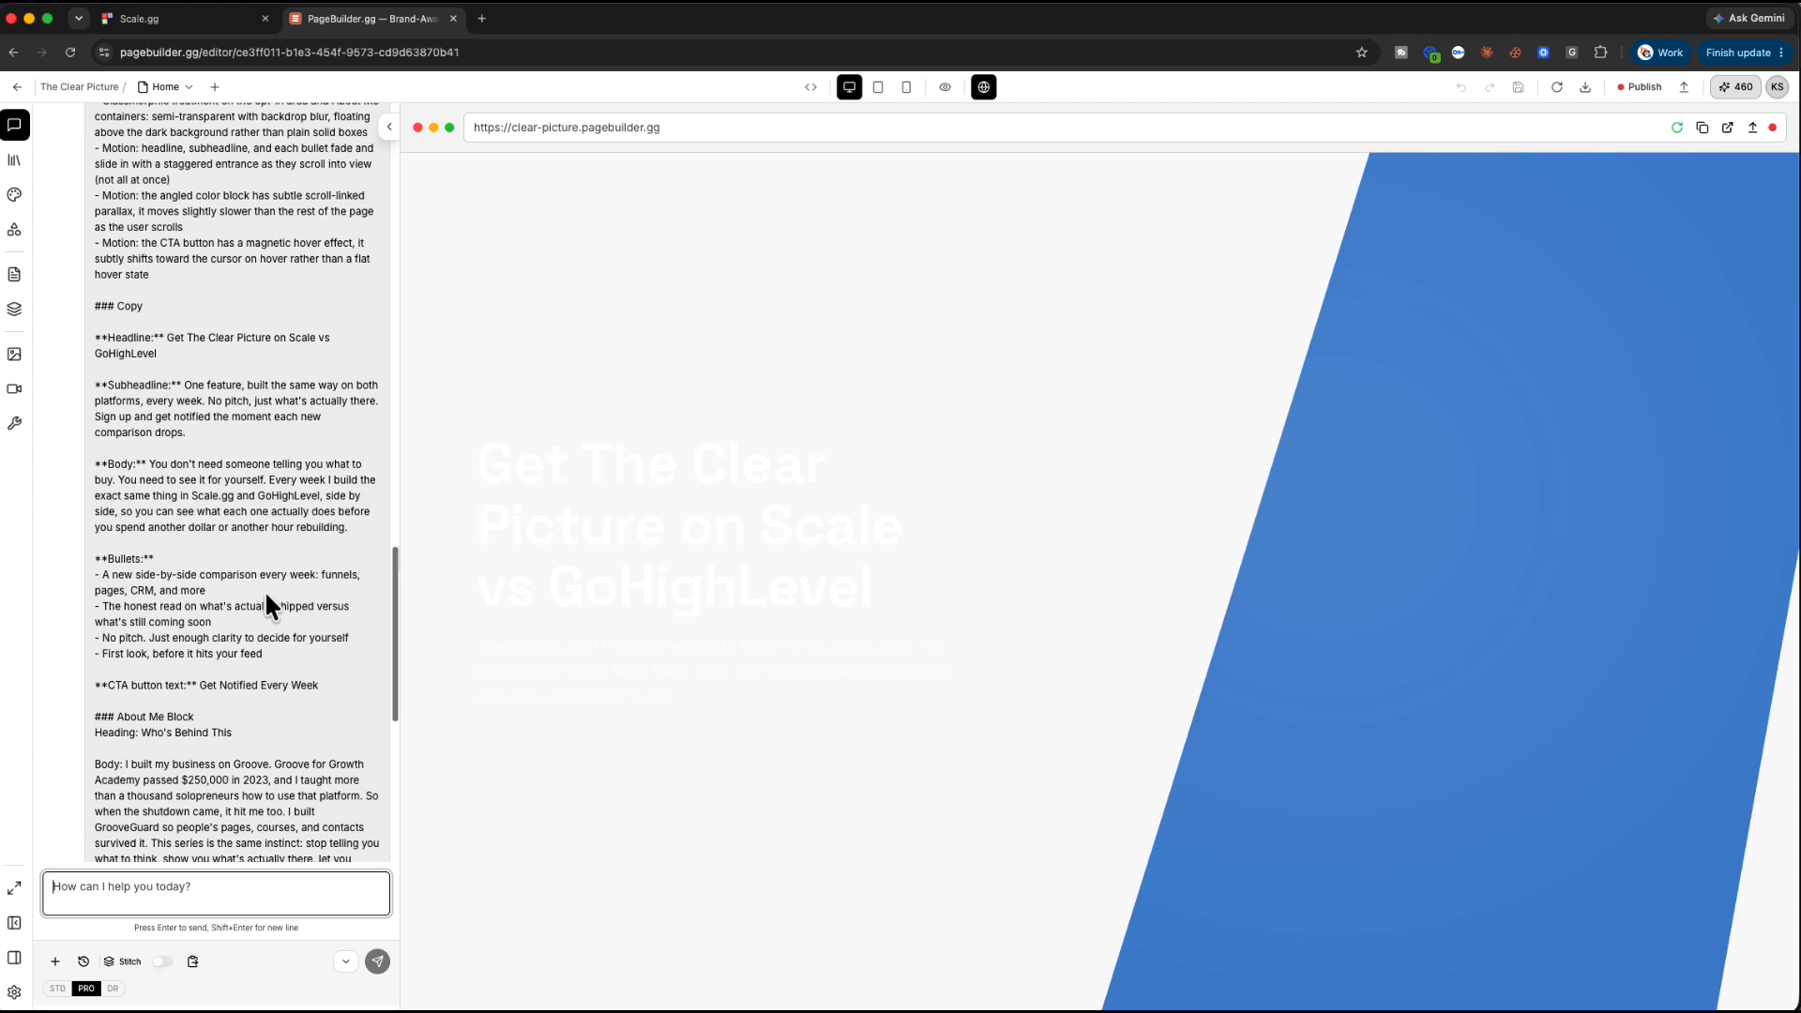
scroll(264, 589, up, 3)
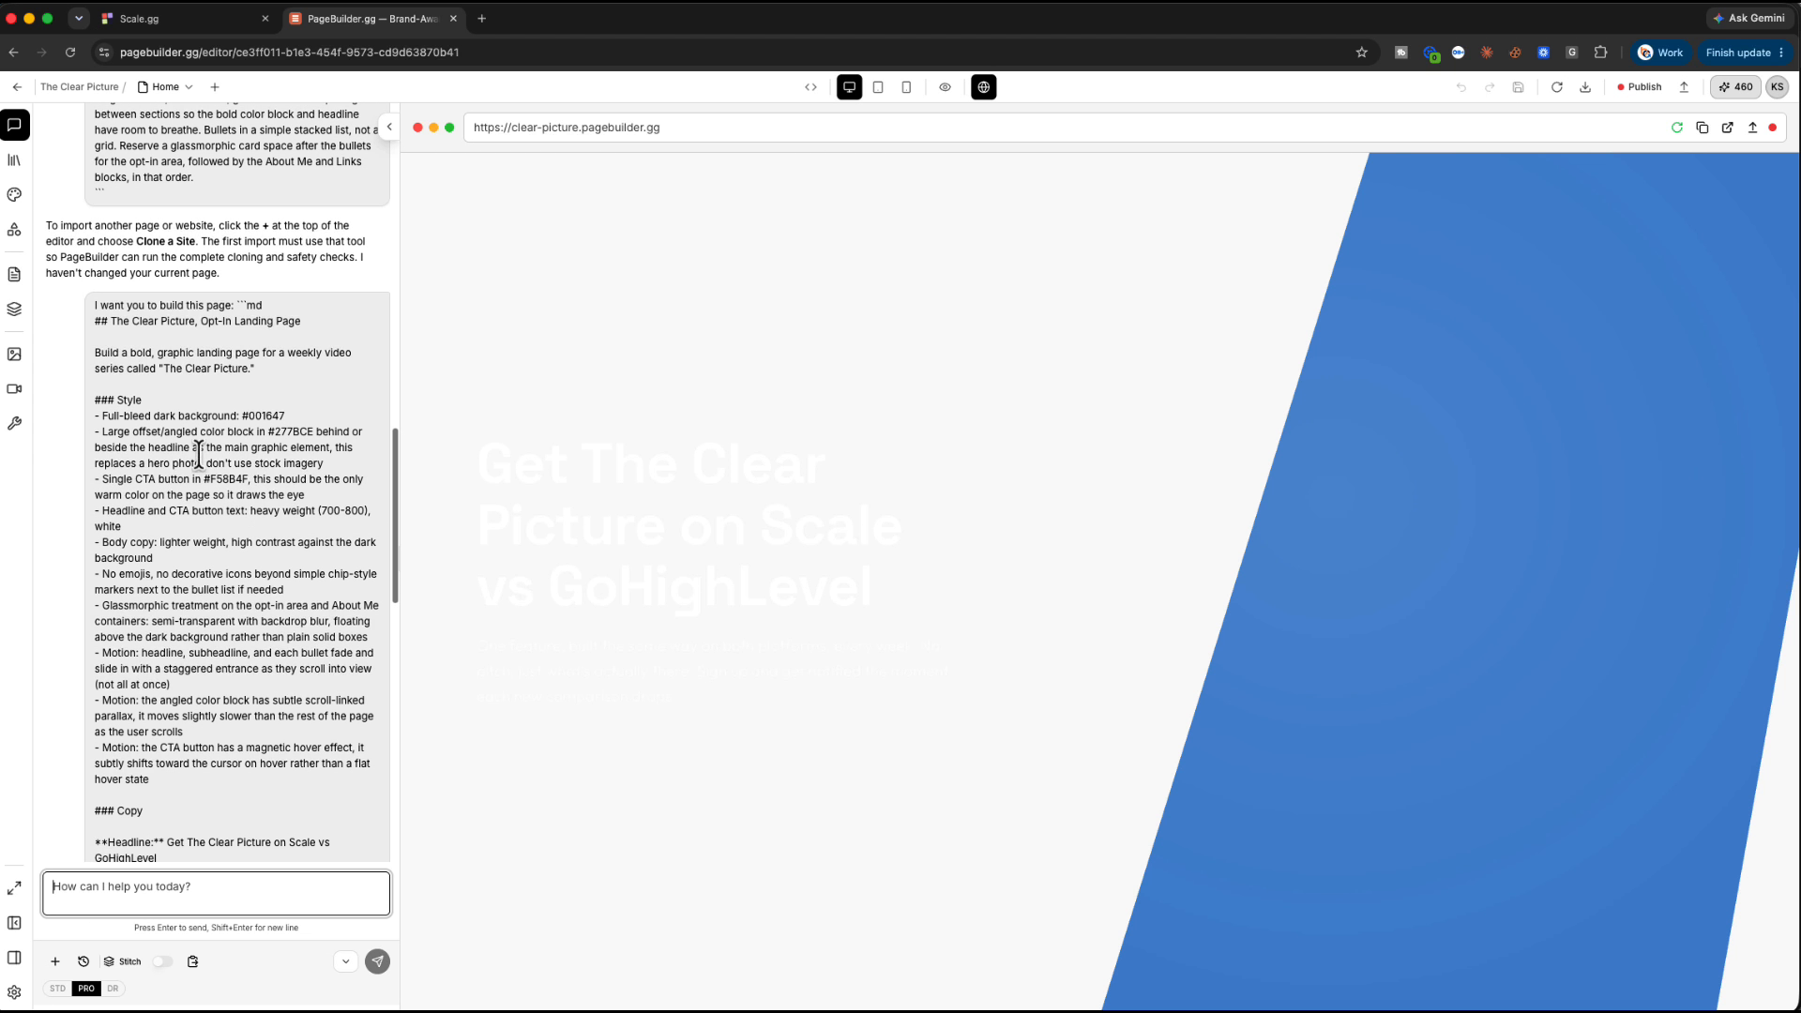
drag(94, 400, 290, 423)
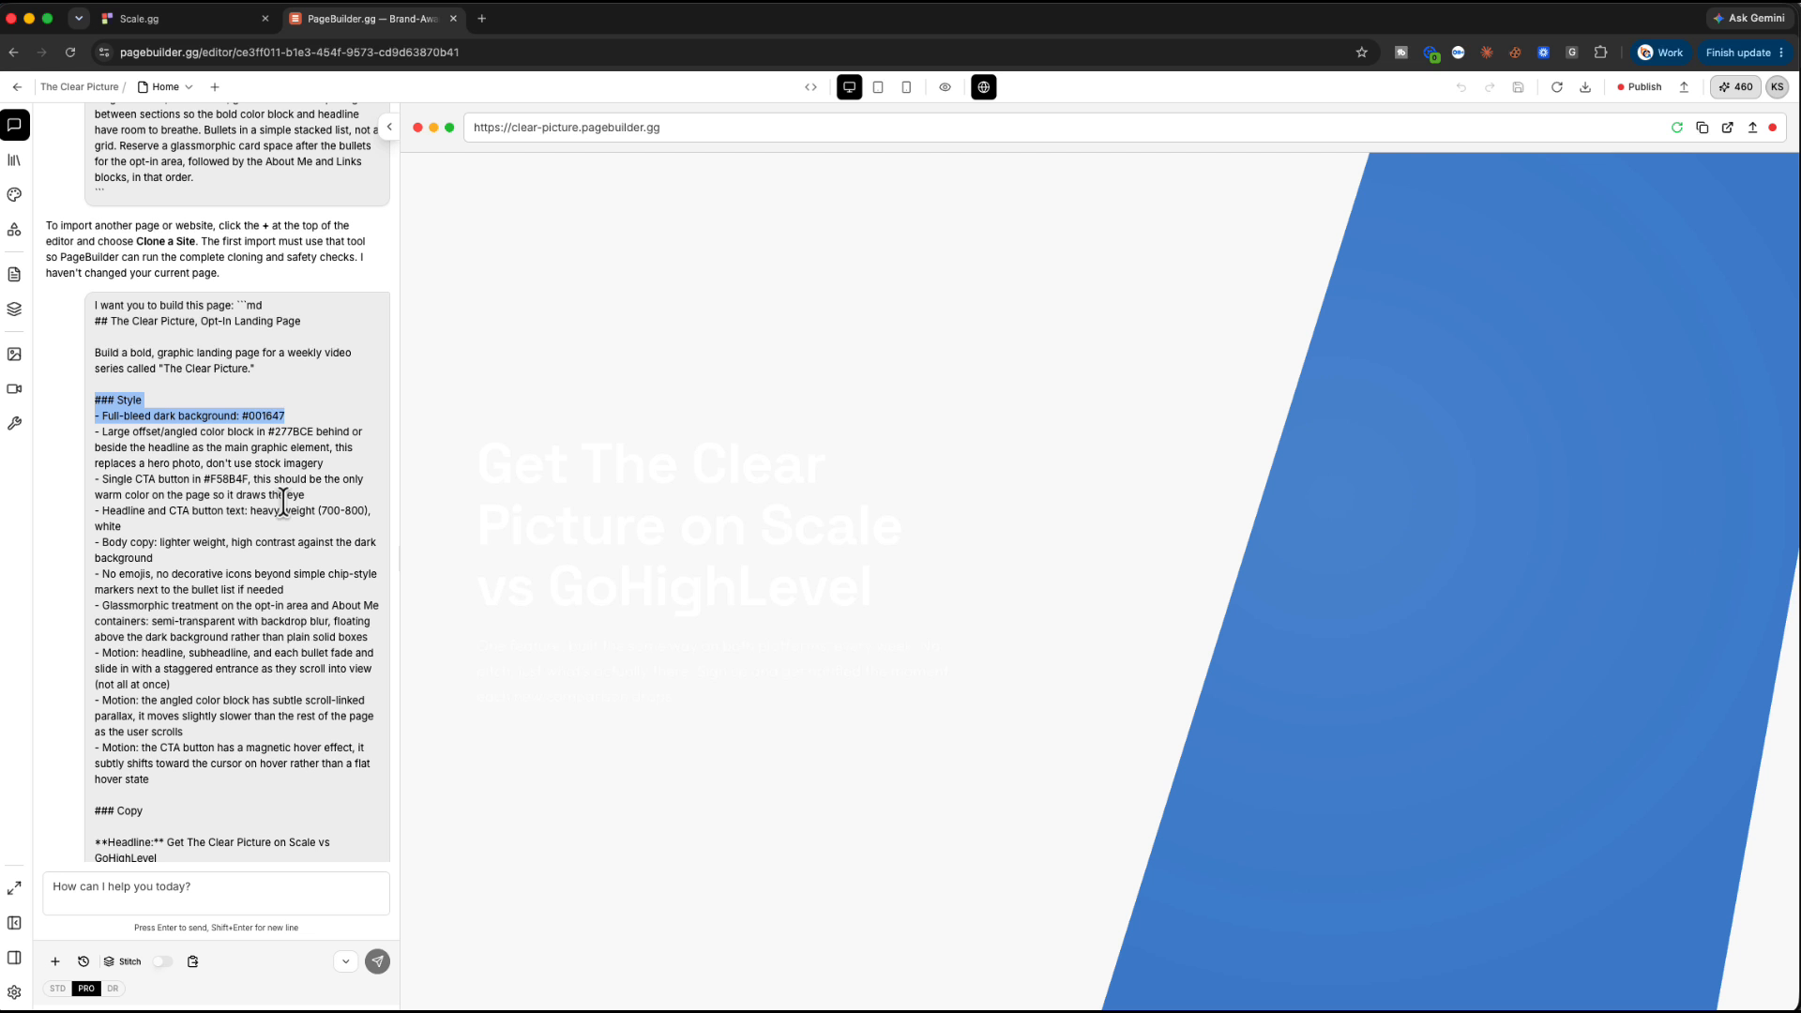
scroll(286, 664, down, 12)
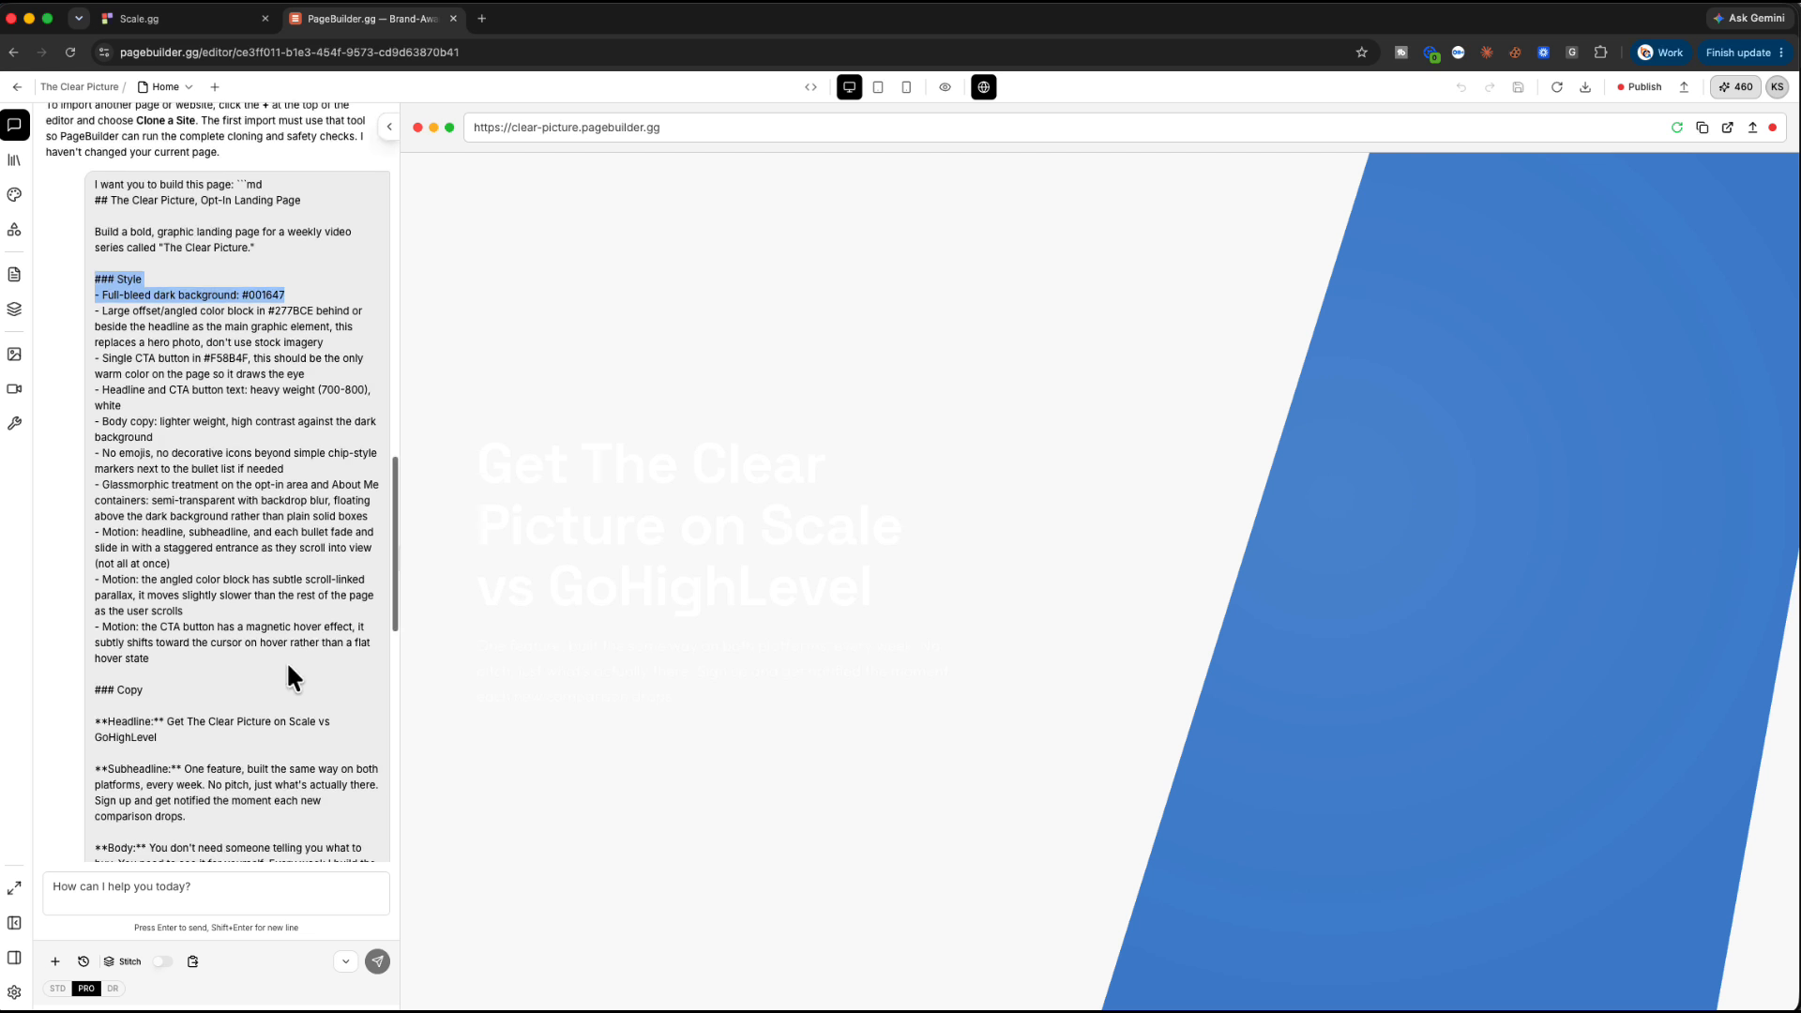
click(222, 893)
Tell the AI chat the background should be the dark #001647 navy
text(the backgr)
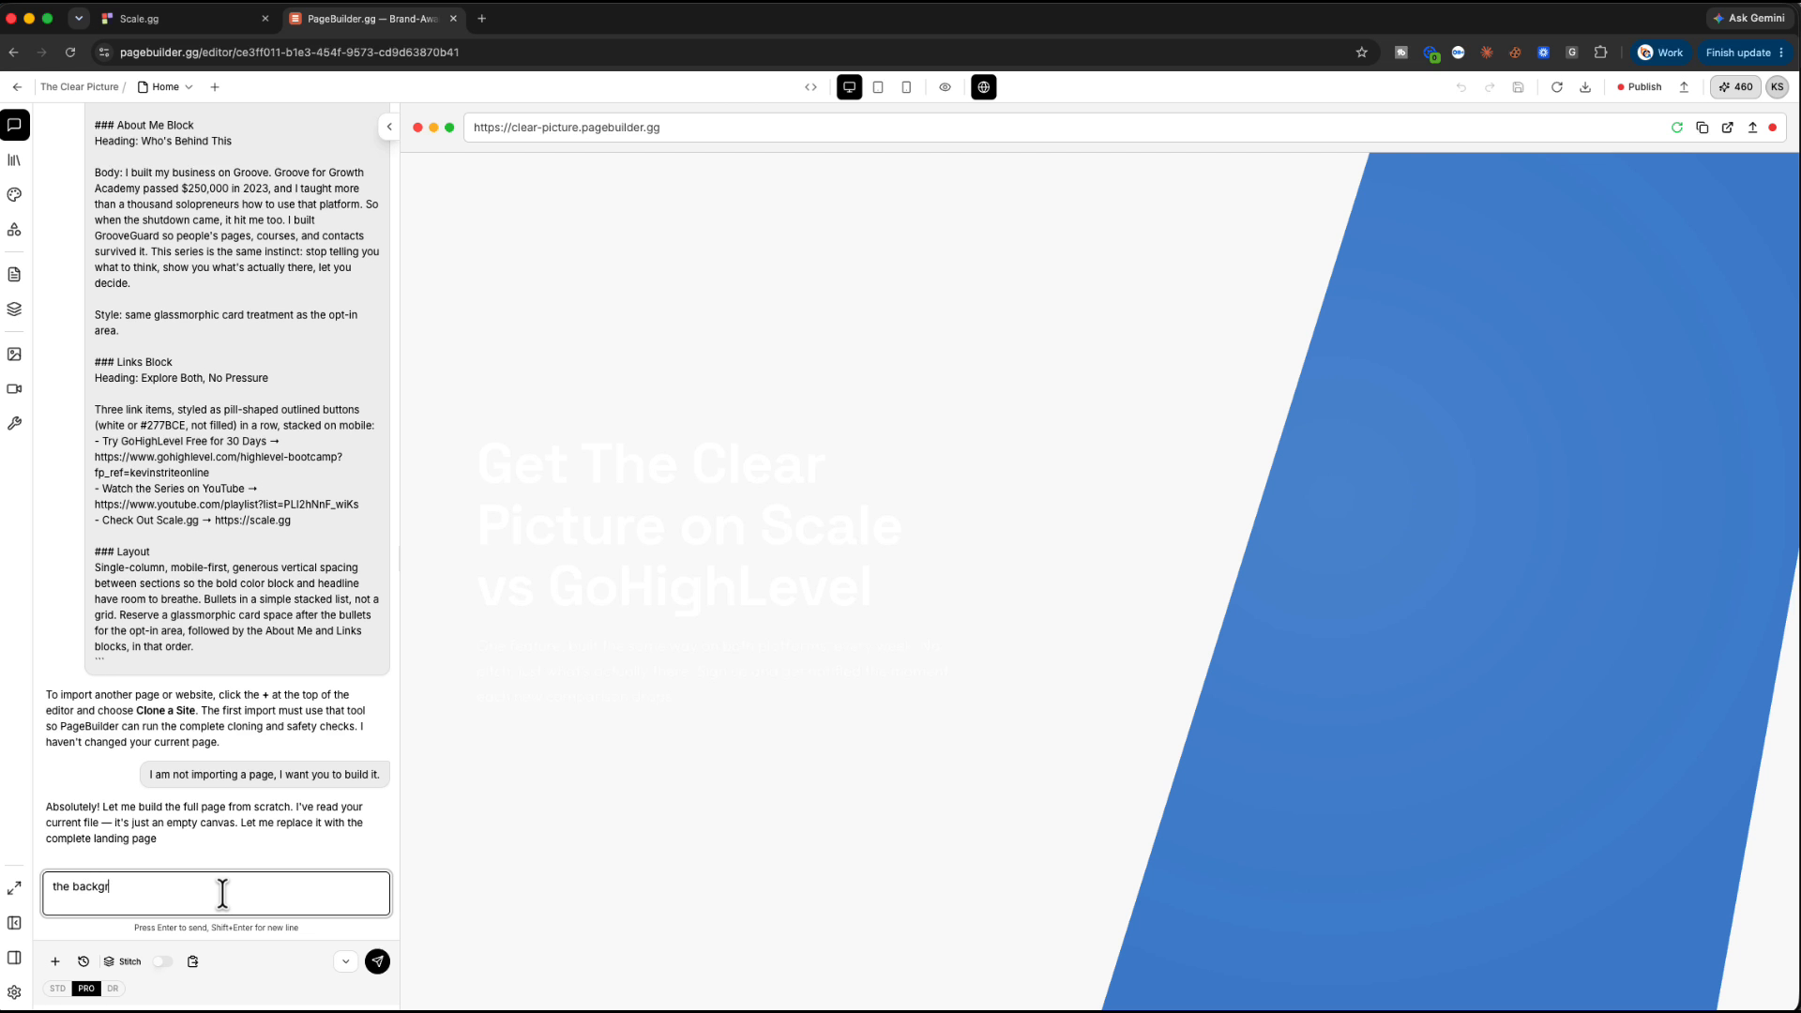
text(ound should be)
text(### Style - Full-bleed dark background: #101647)
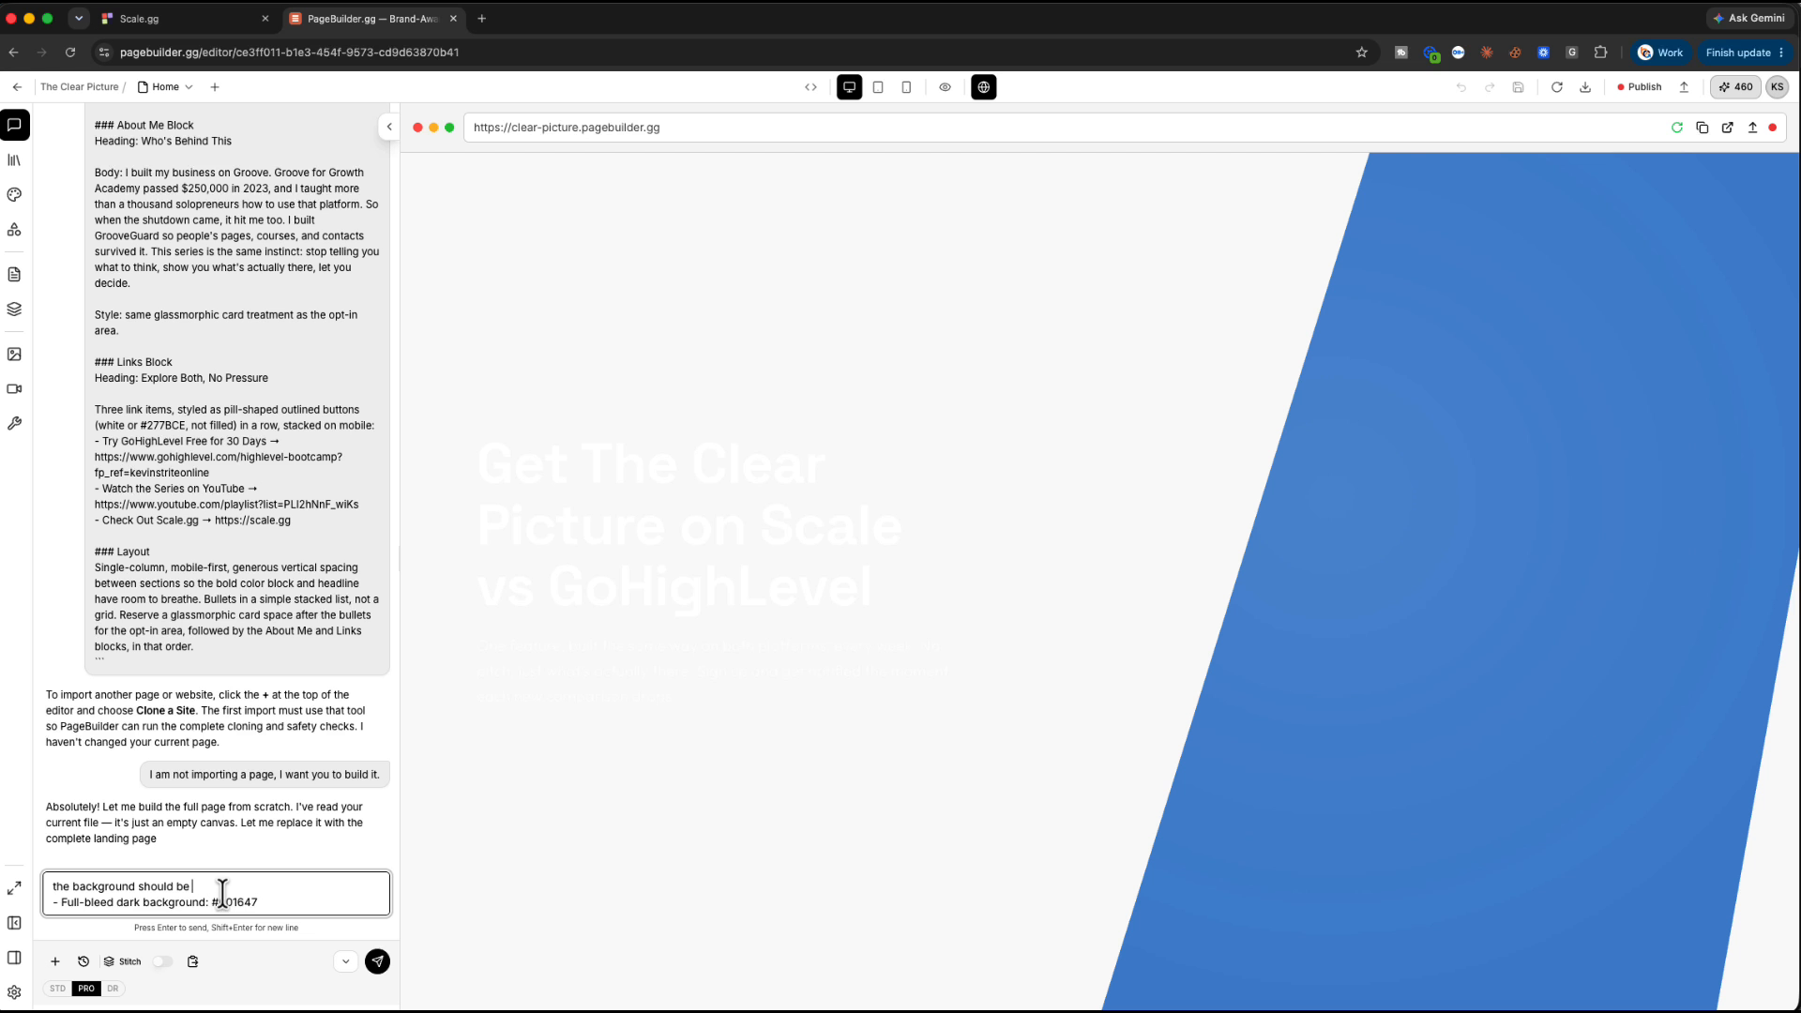
key(Return)
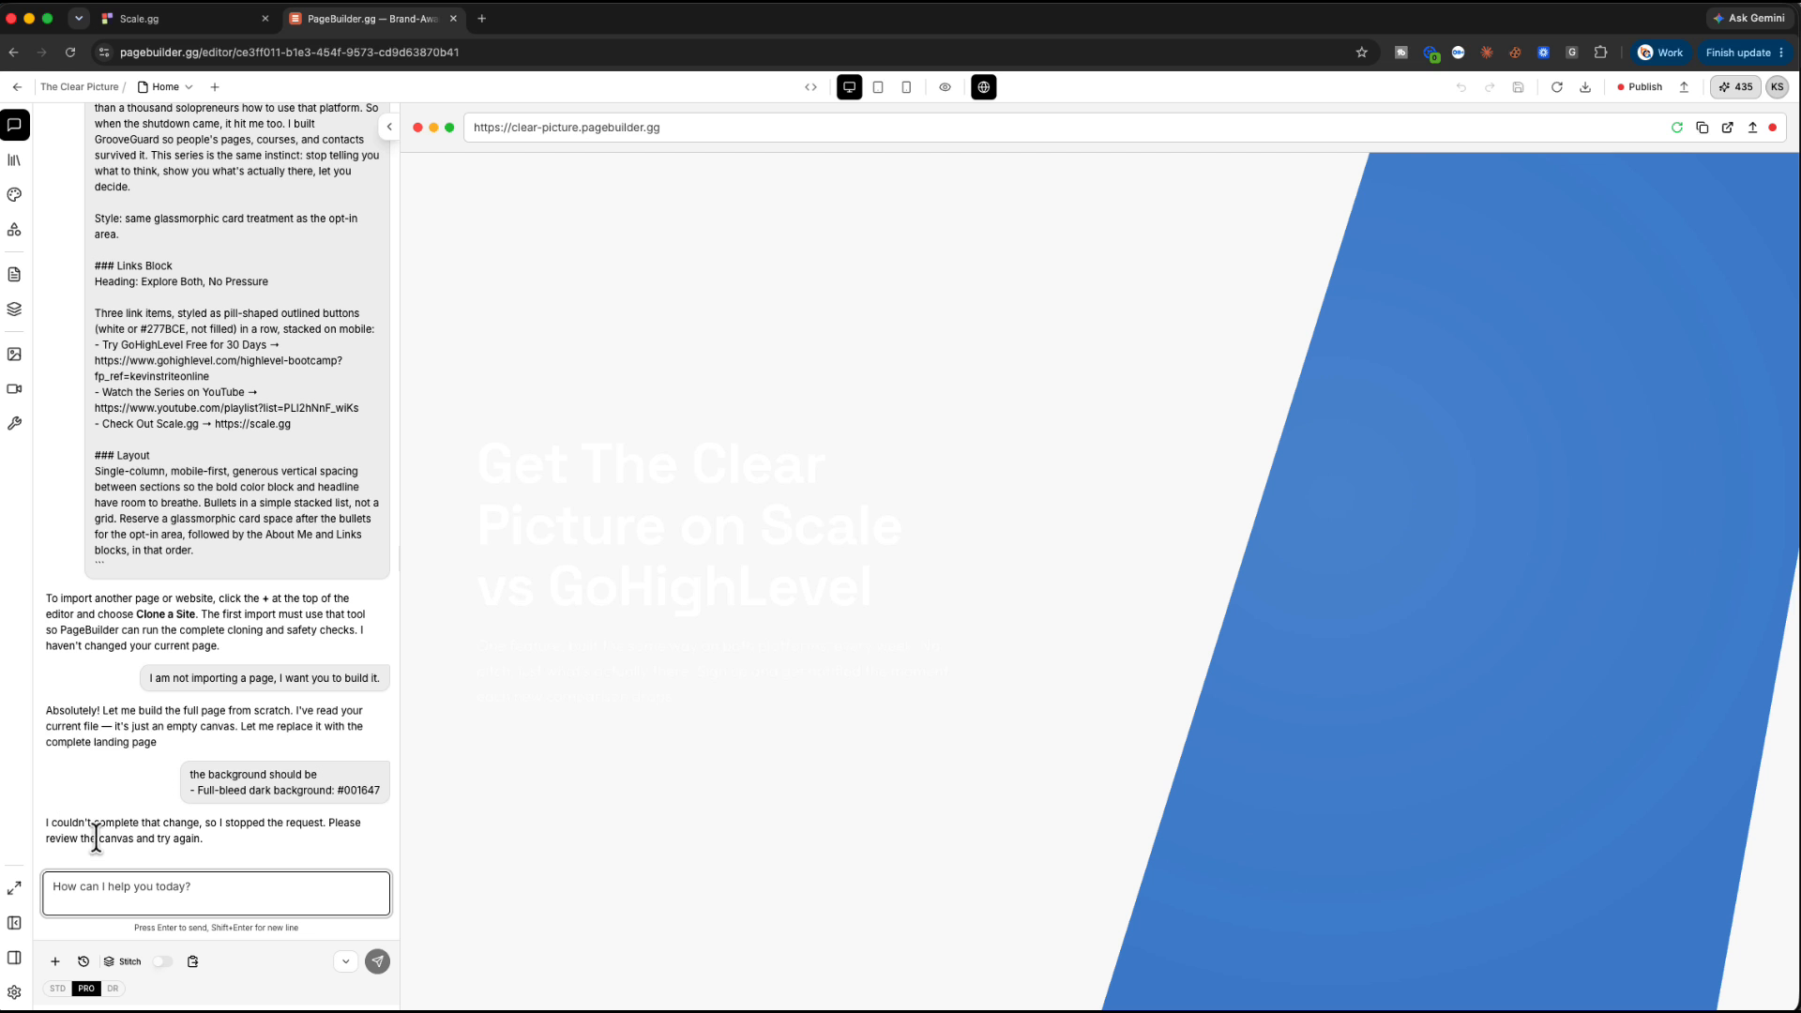
Ask again for a #001647 background, then select the Hero section
text(Make the background #001)
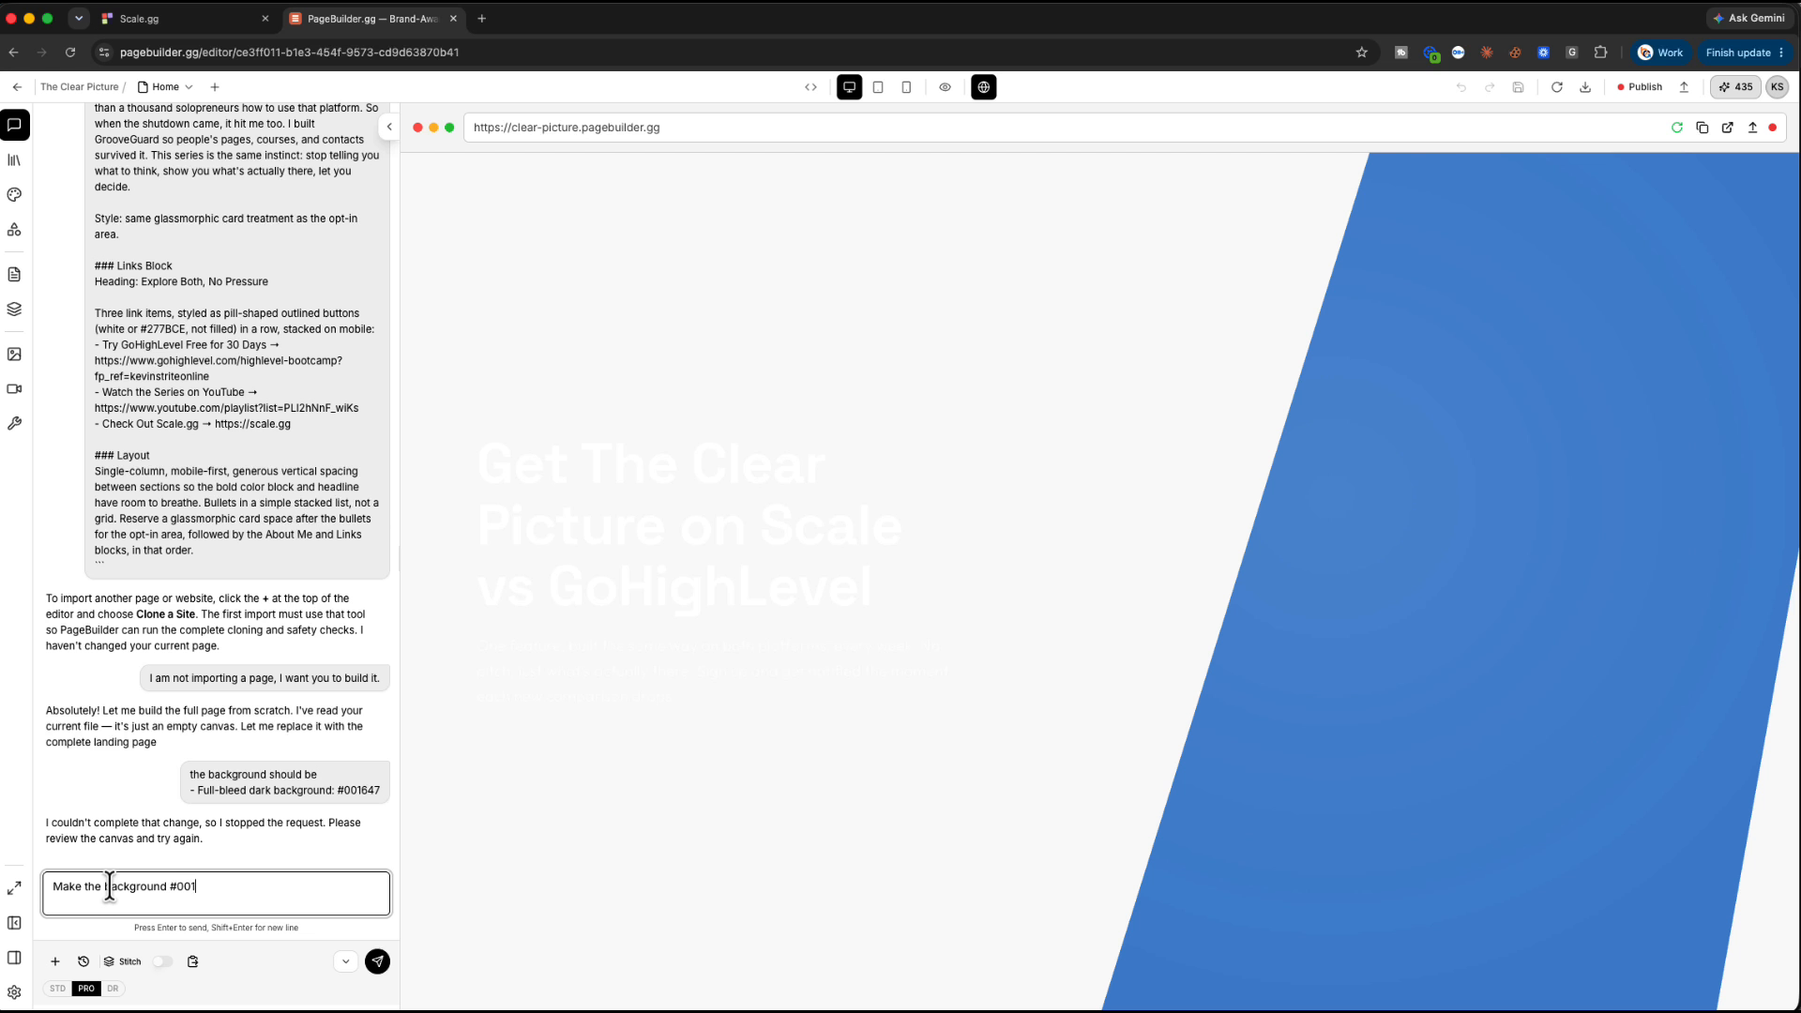
key(Return)
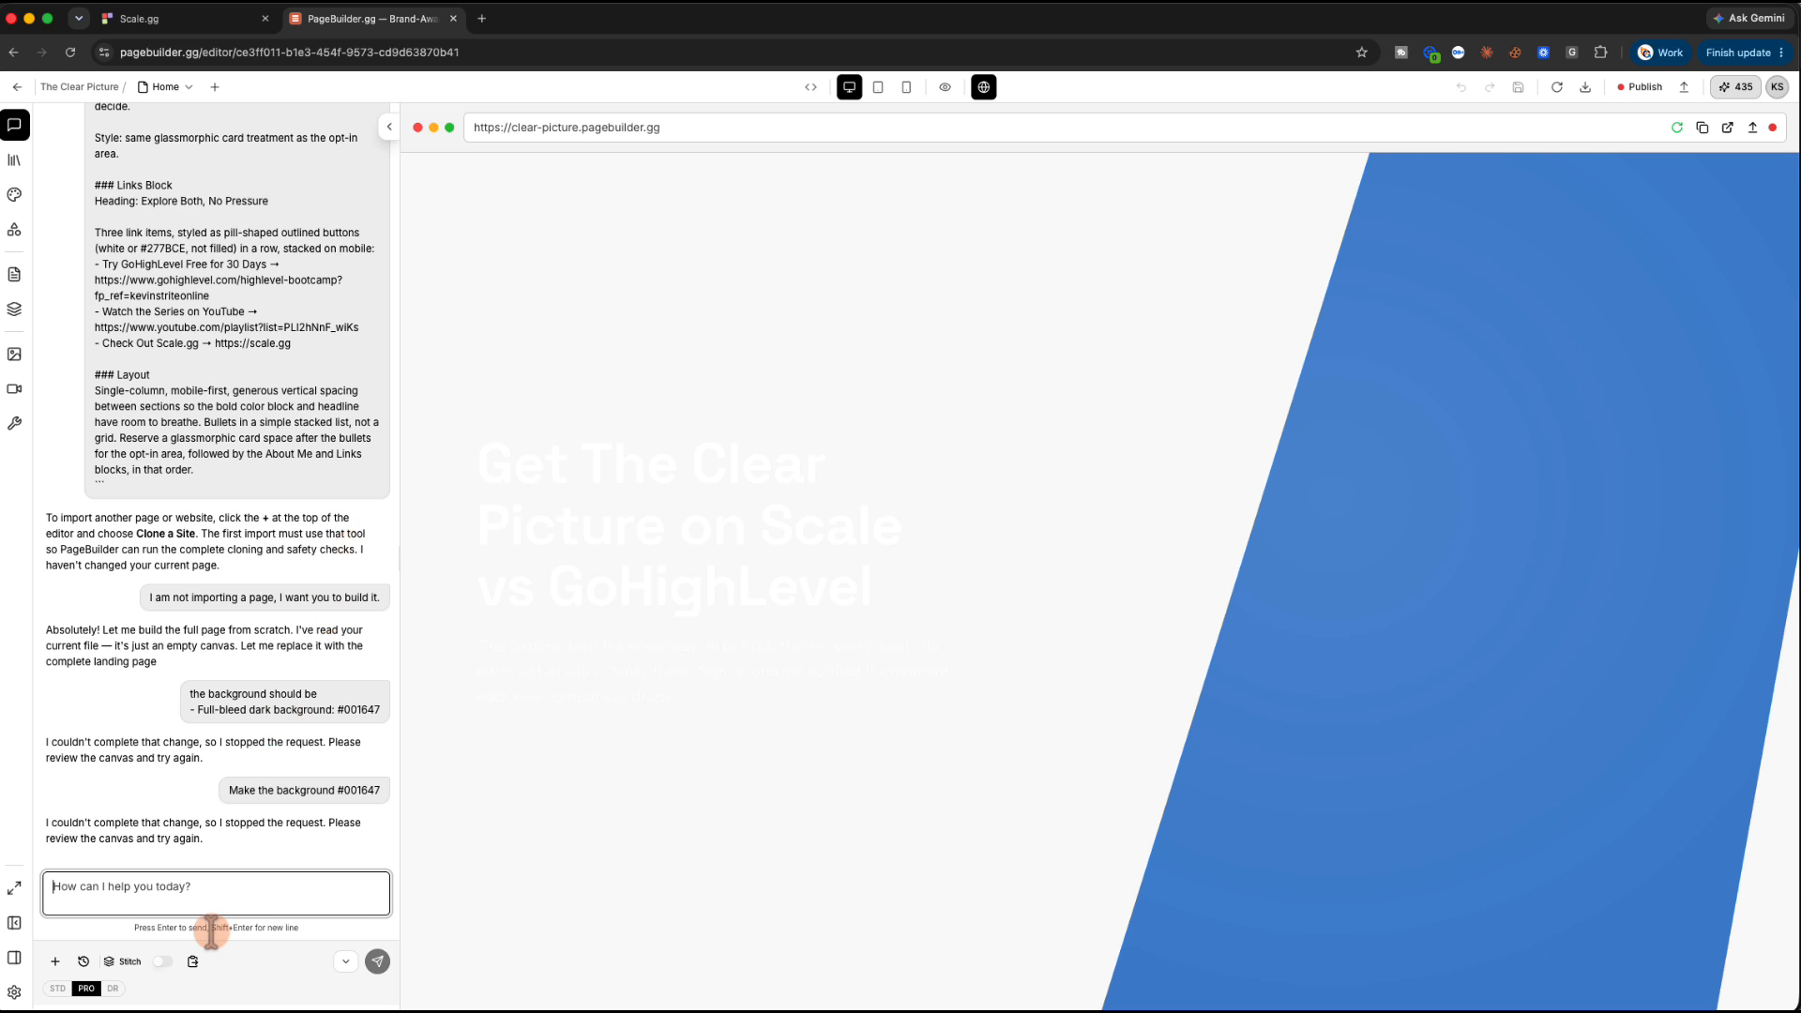
click(555, 208)
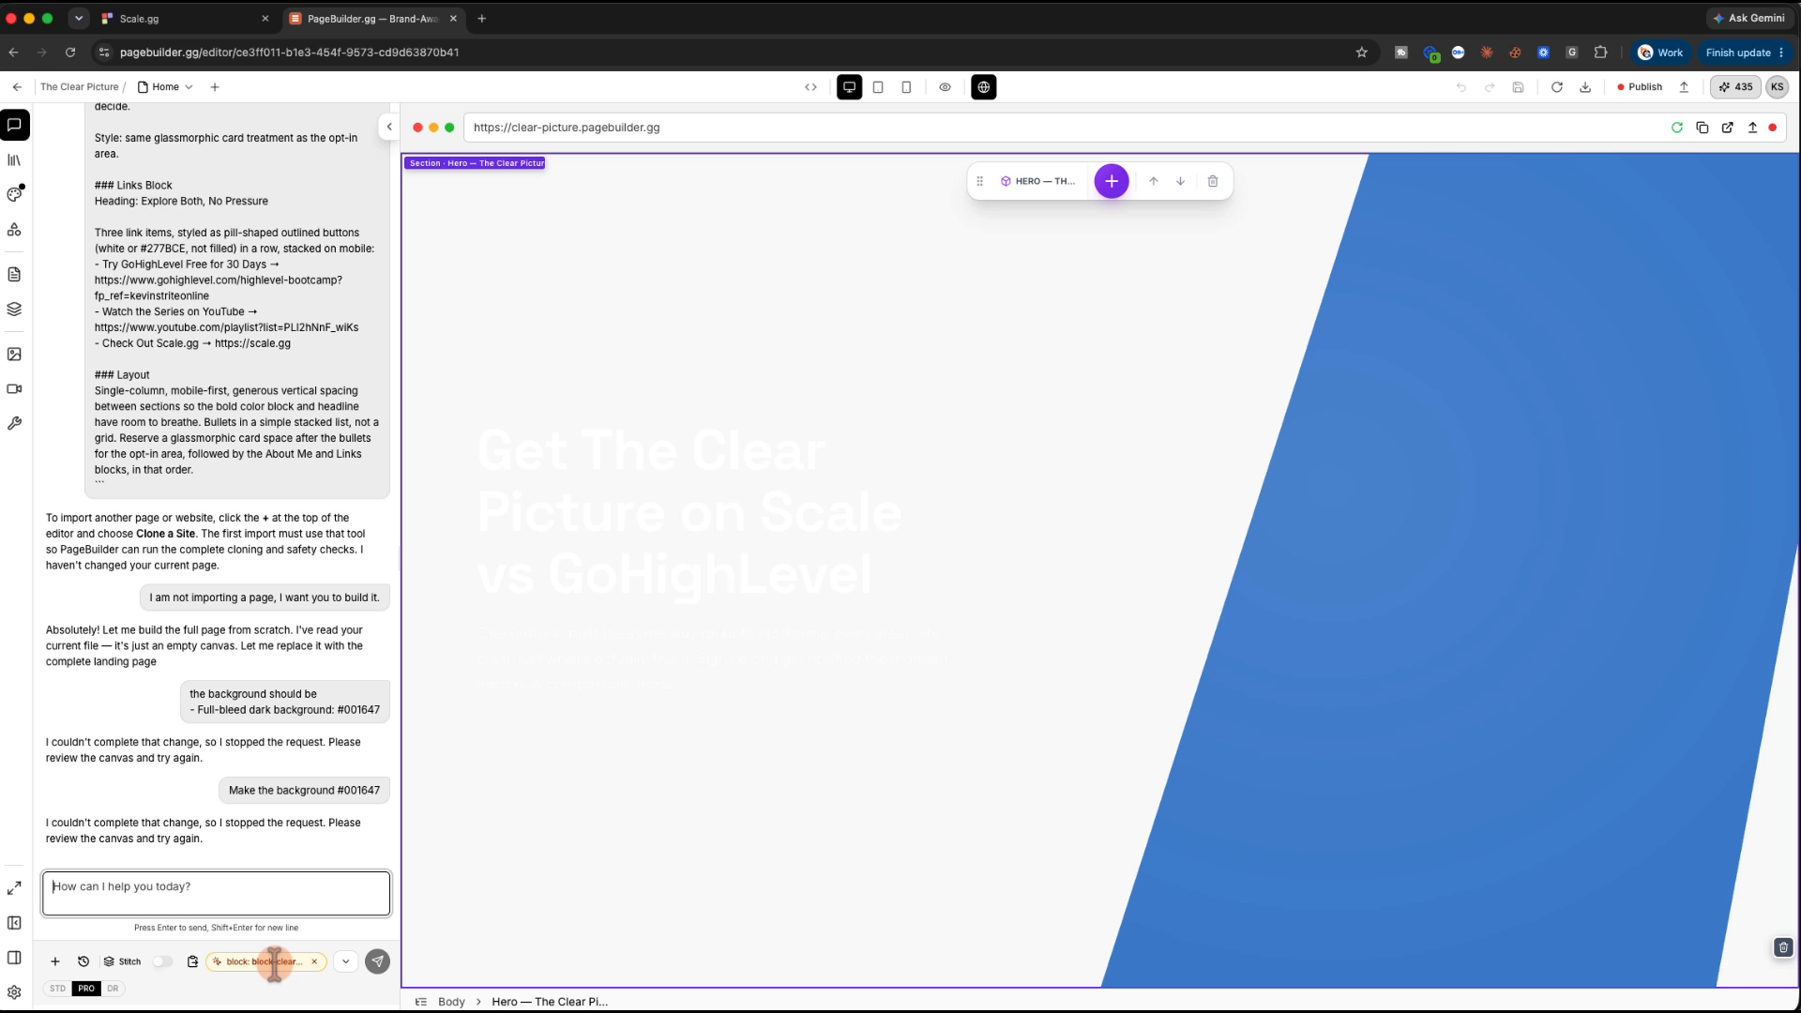
Collapse the chat's extra options and bring up the Hero container's style settings
click(343, 961)
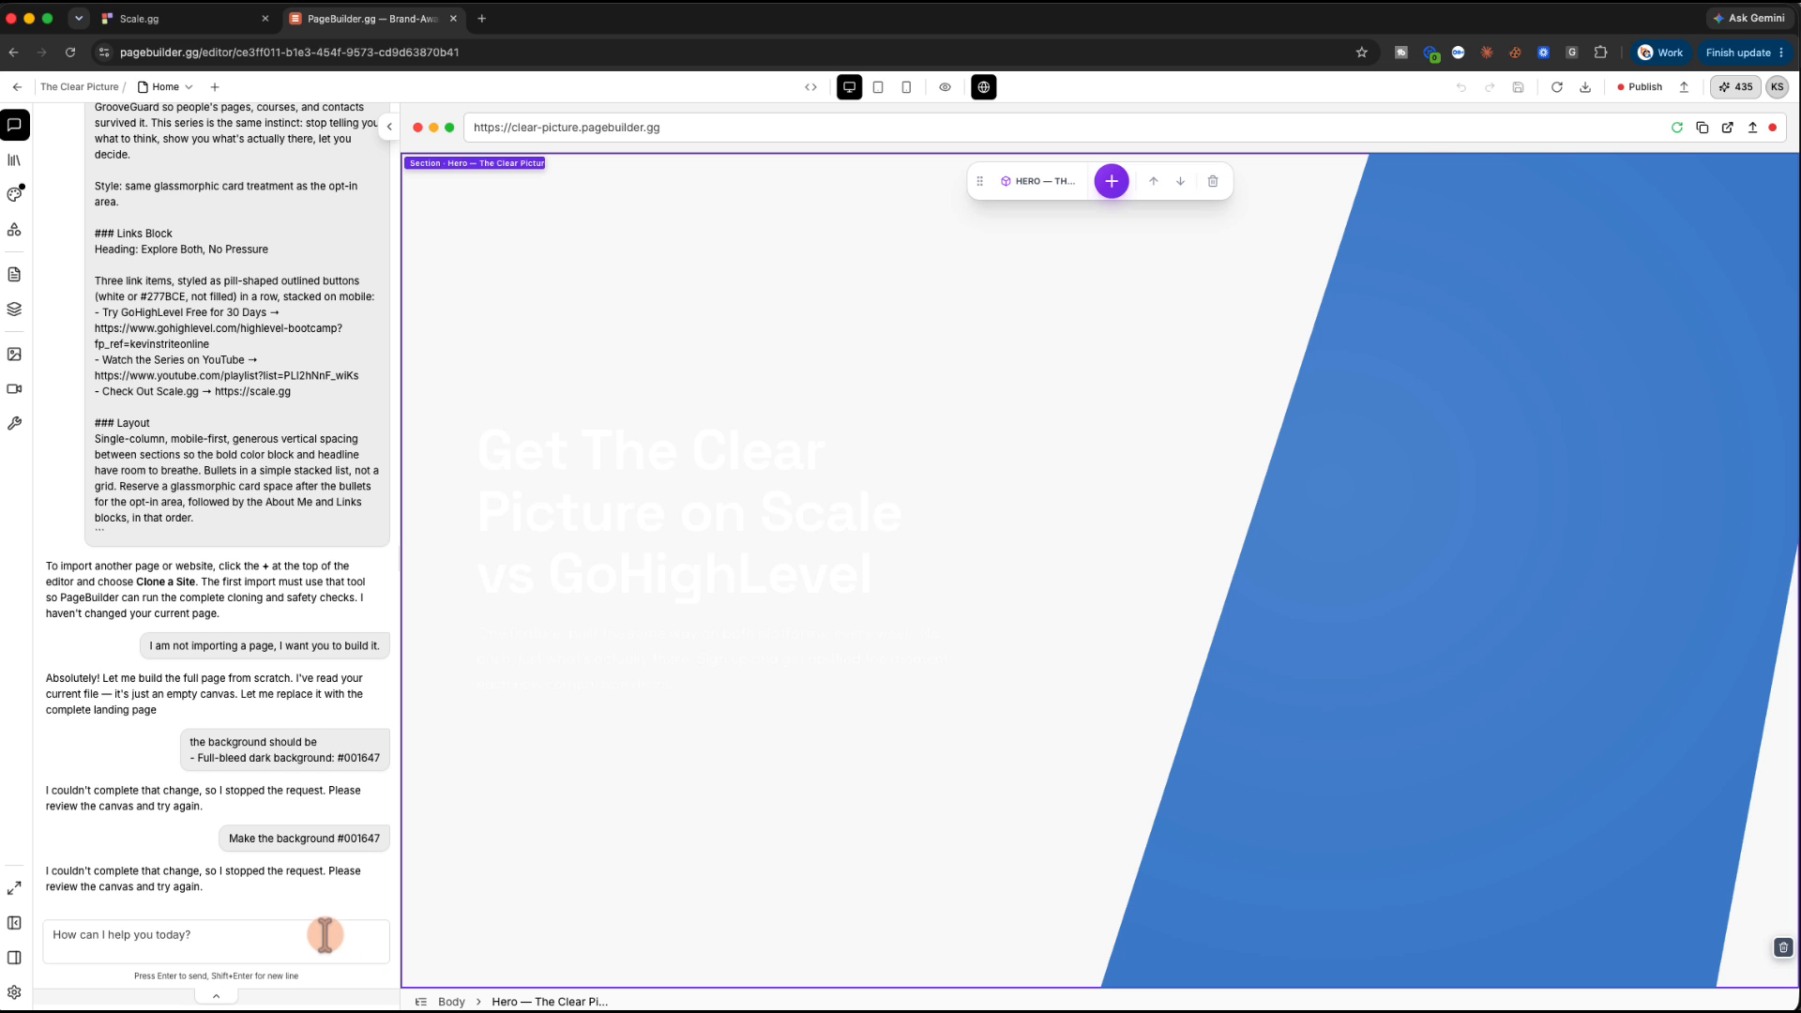
click(595, 388)
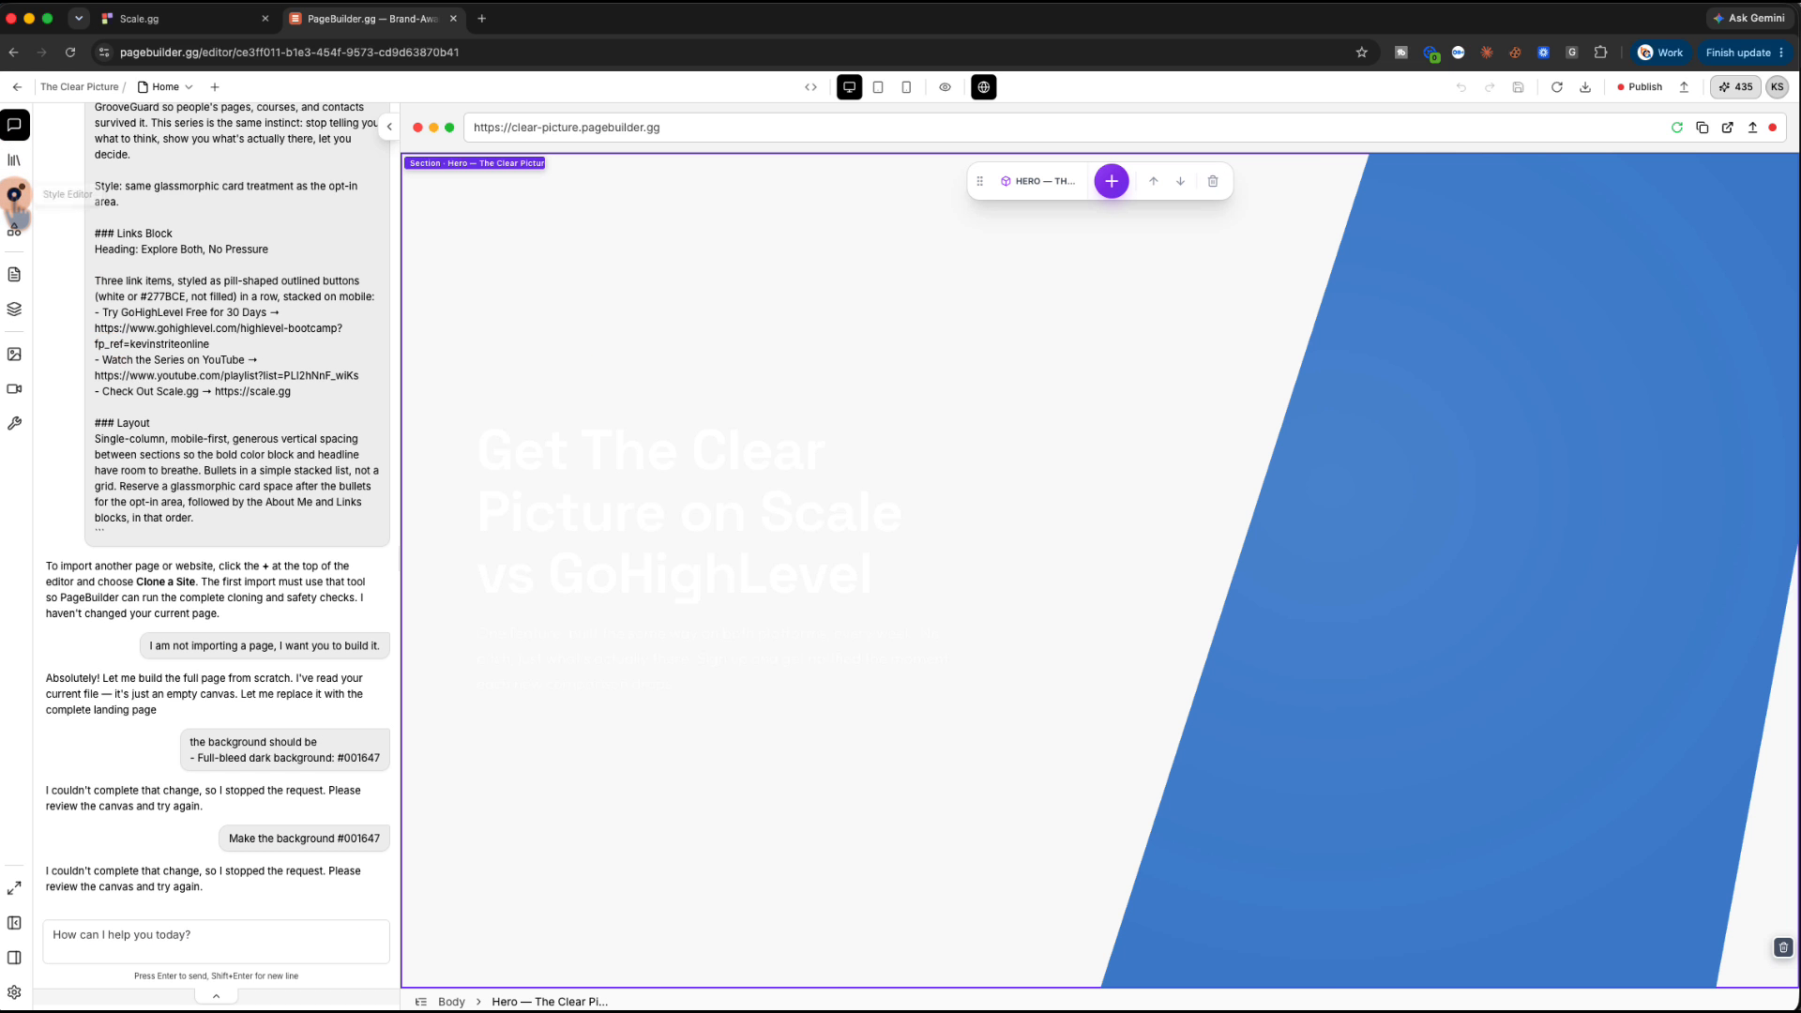
click(14, 194)
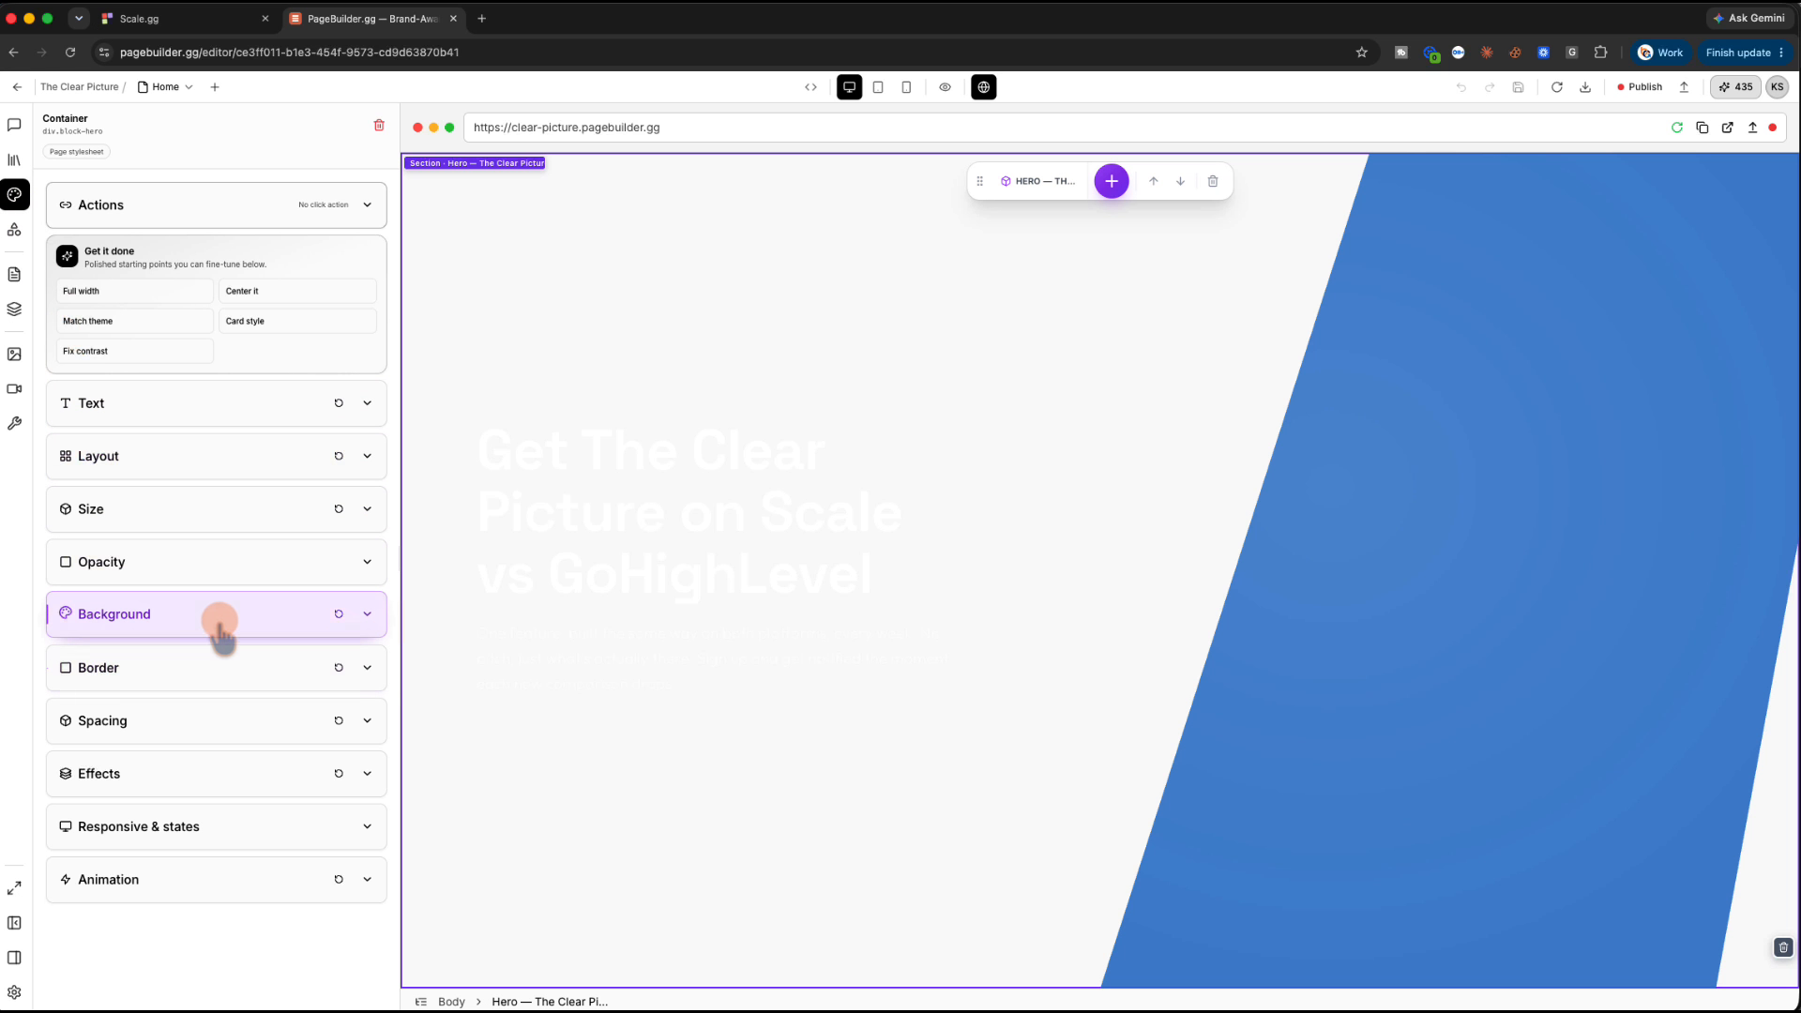
Set the Hero section's background colour to 001647
click(364, 616)
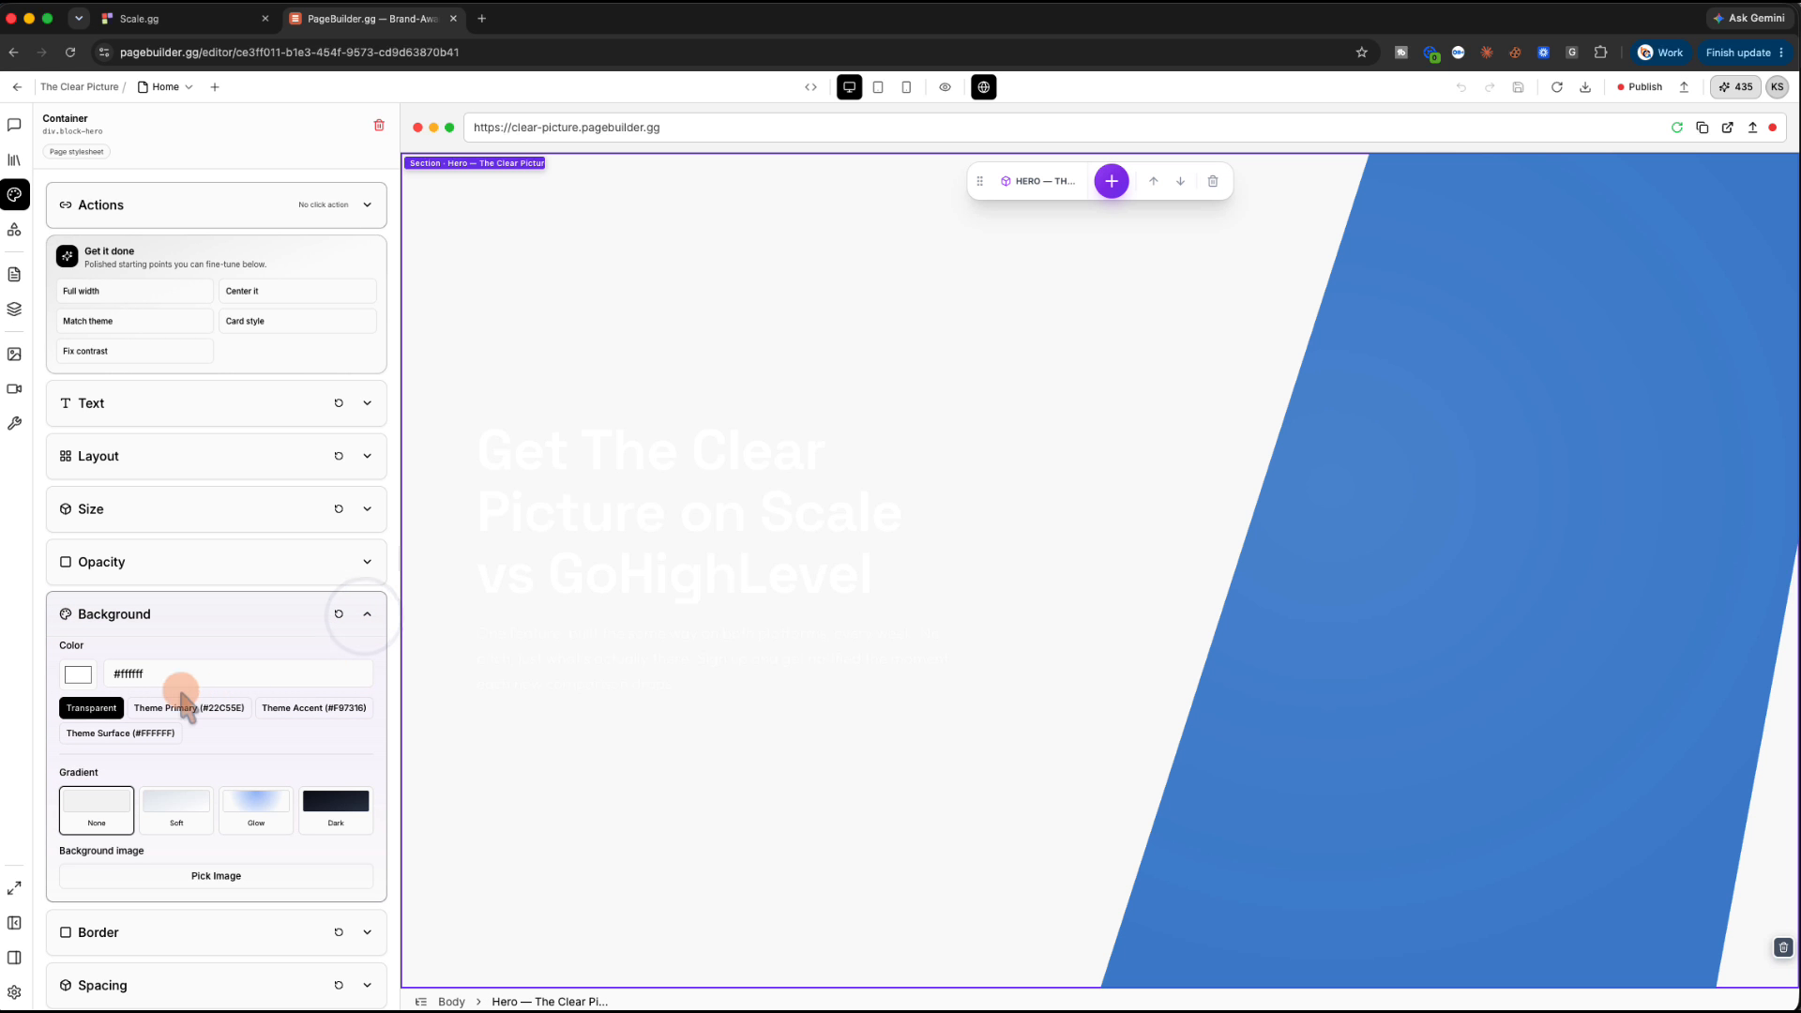
double_click(133, 673)
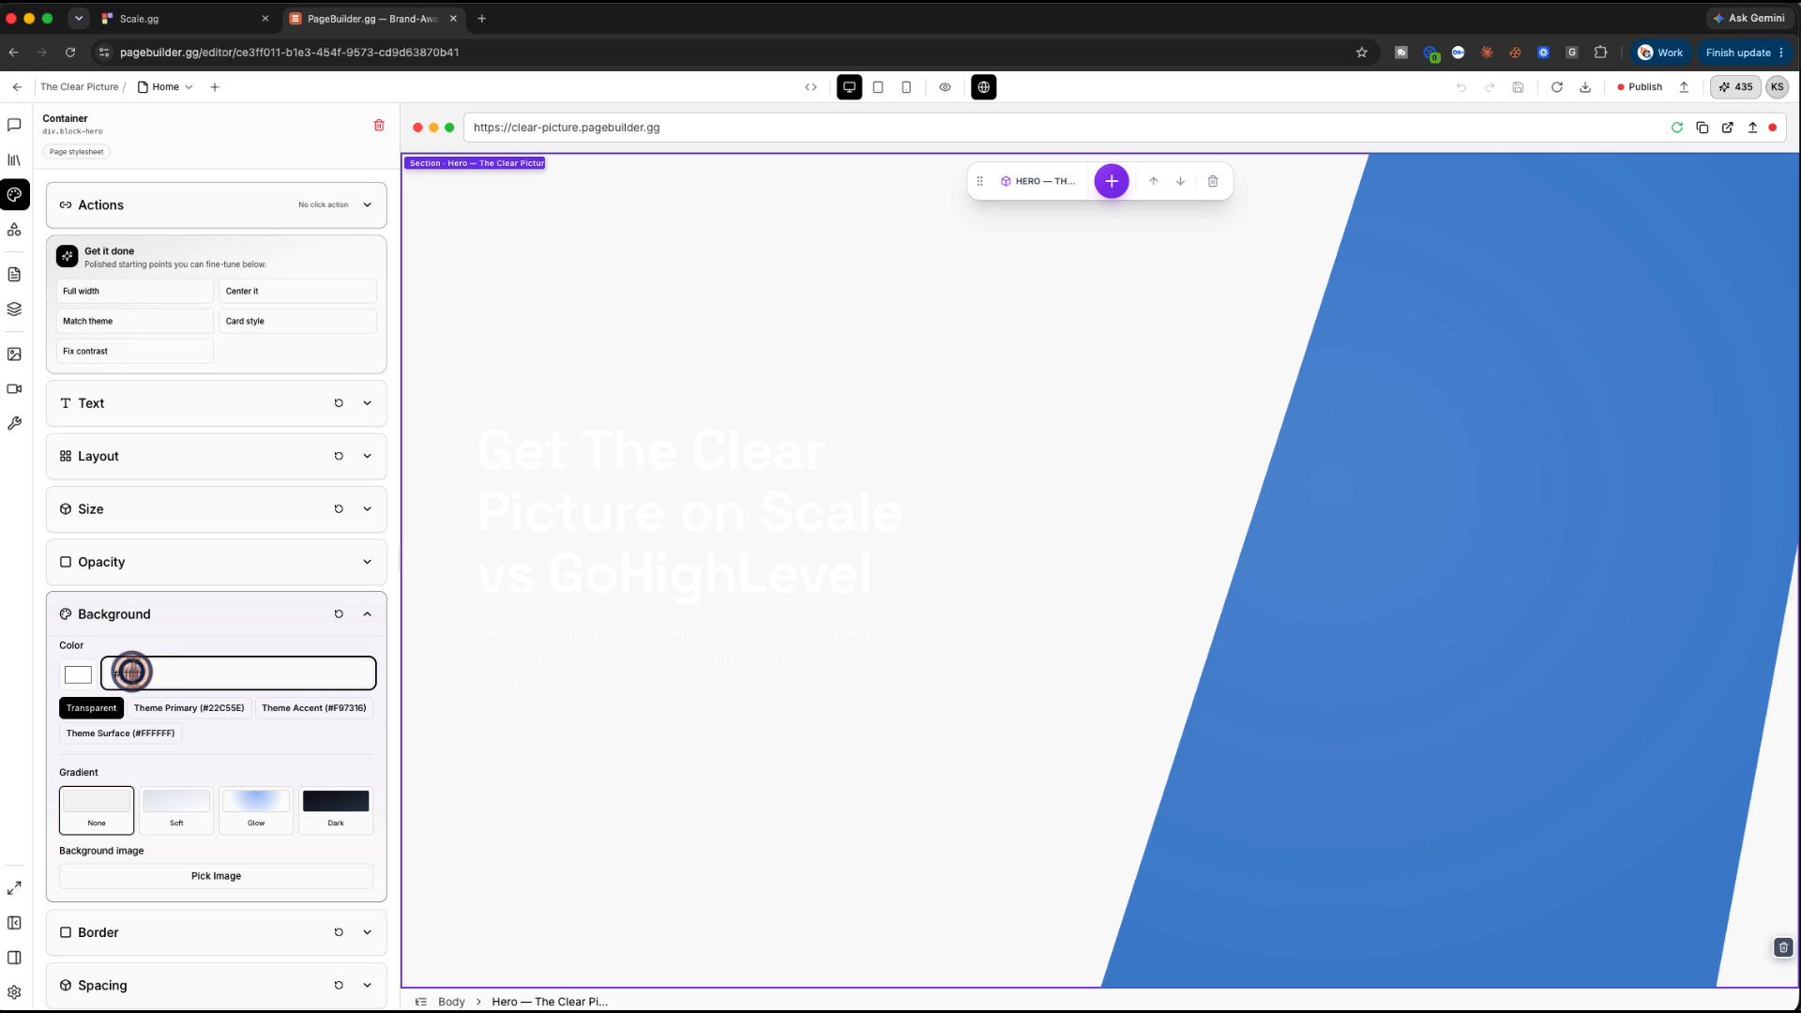
text(00164)
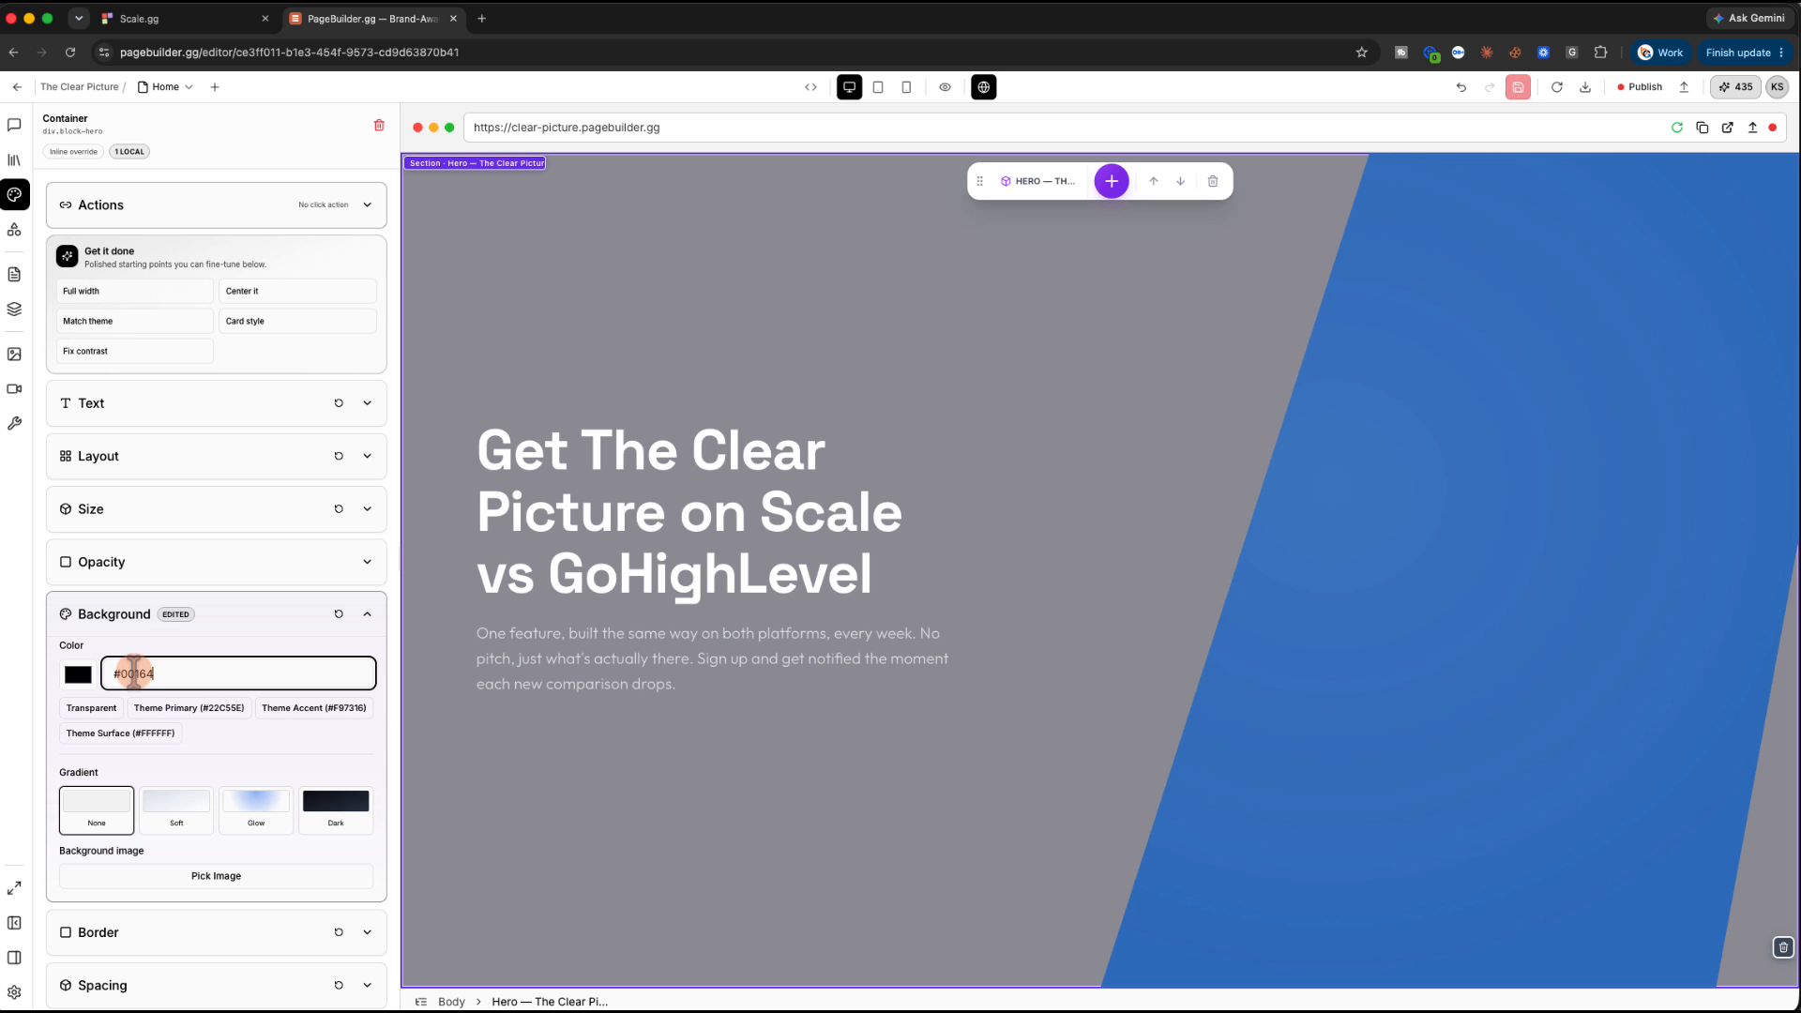
text(7)
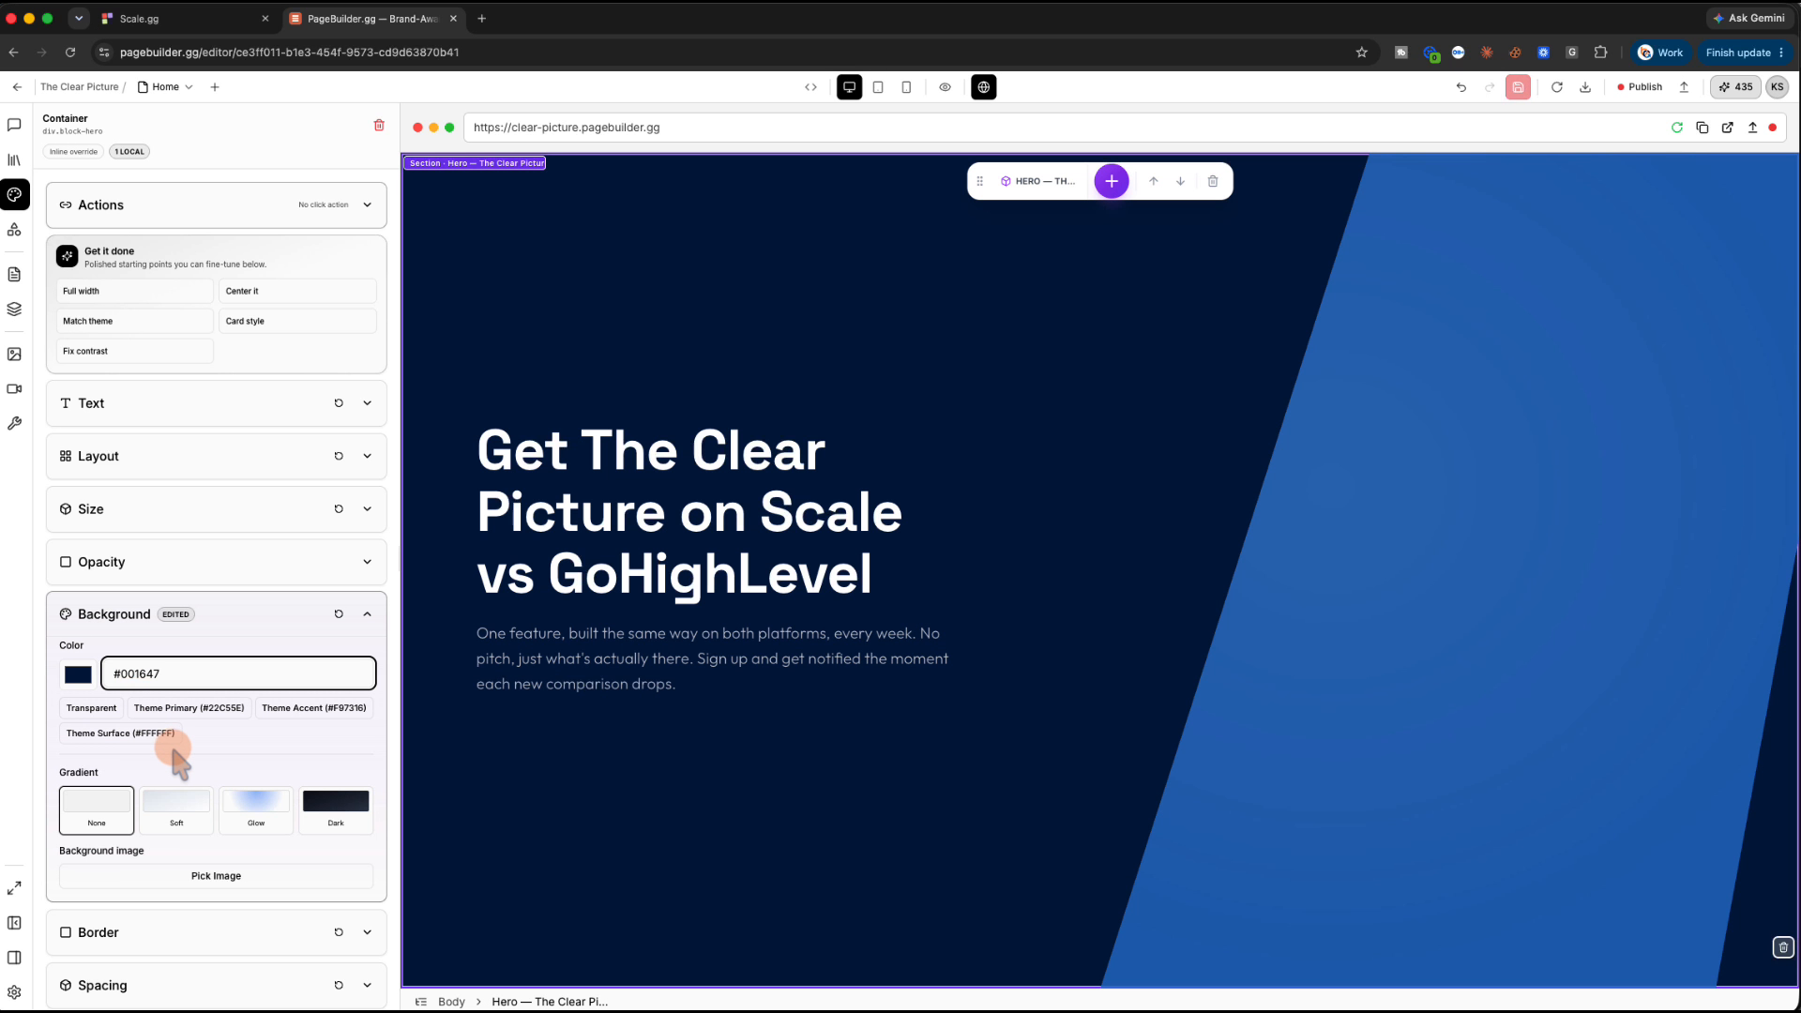
click(366, 614)
Select the Offer section and apply the #001647 background colour
scroll(701, 695, down, 7)
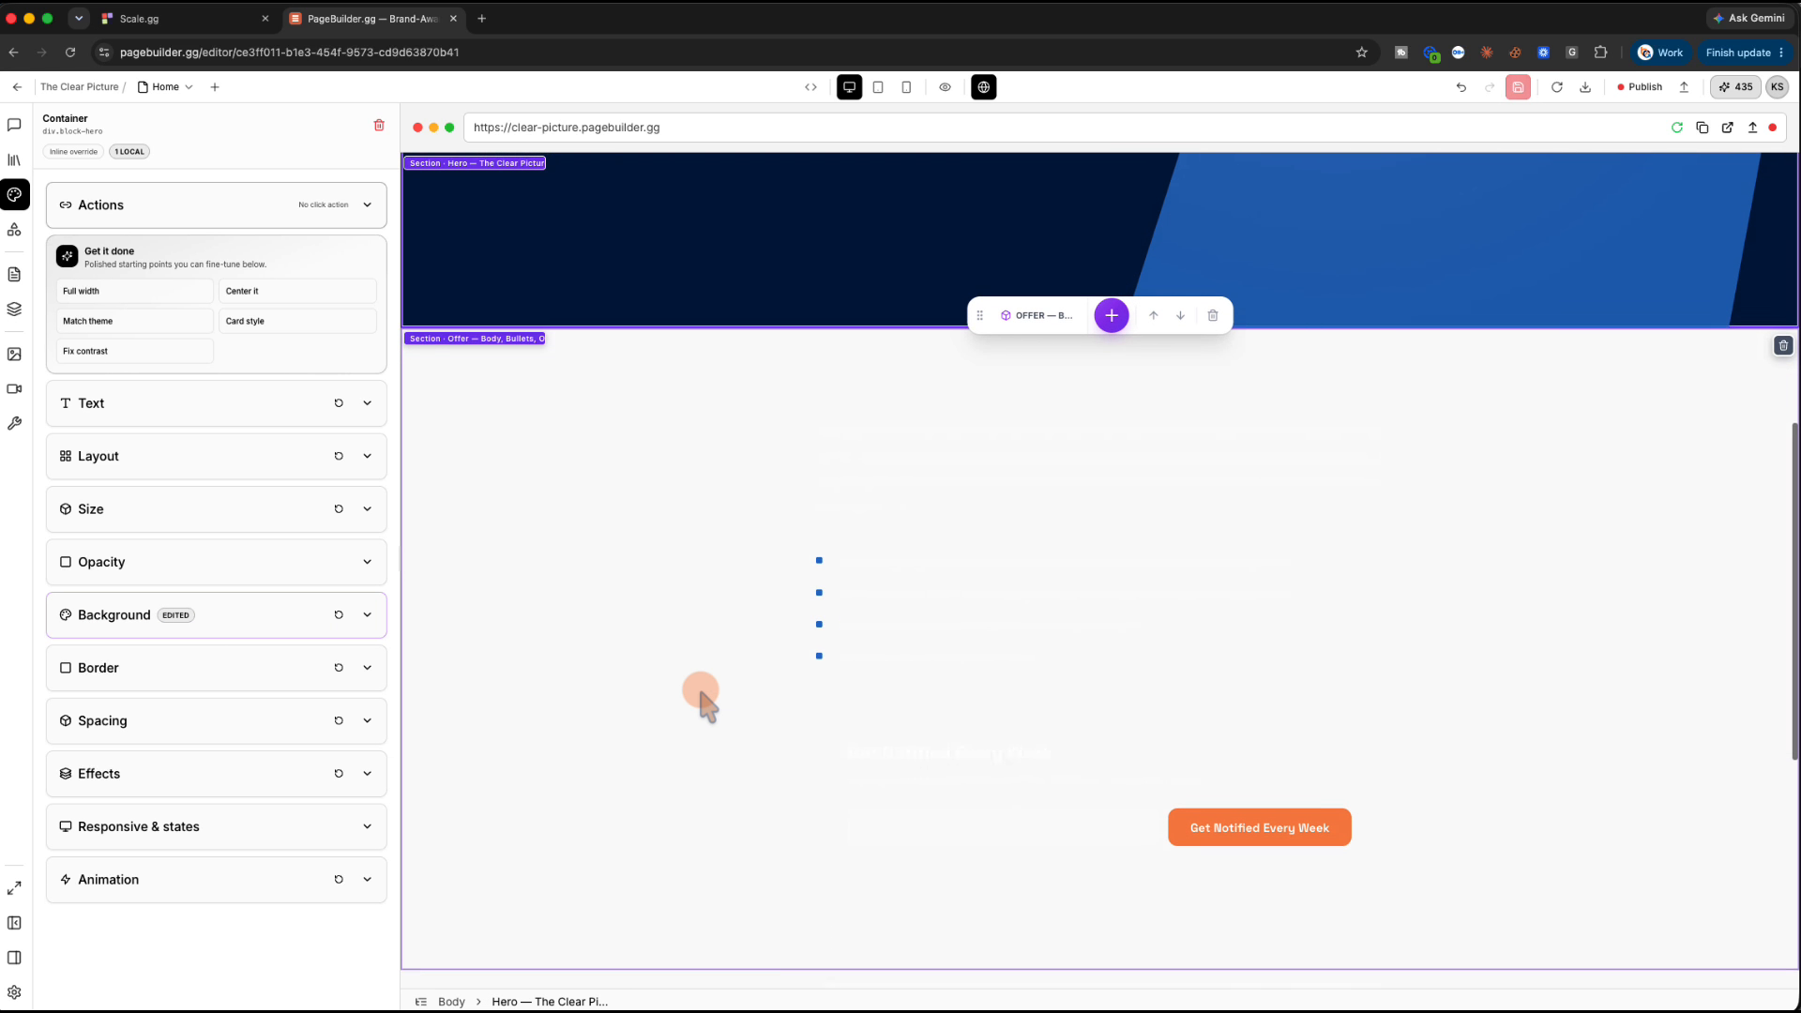
click(492, 367)
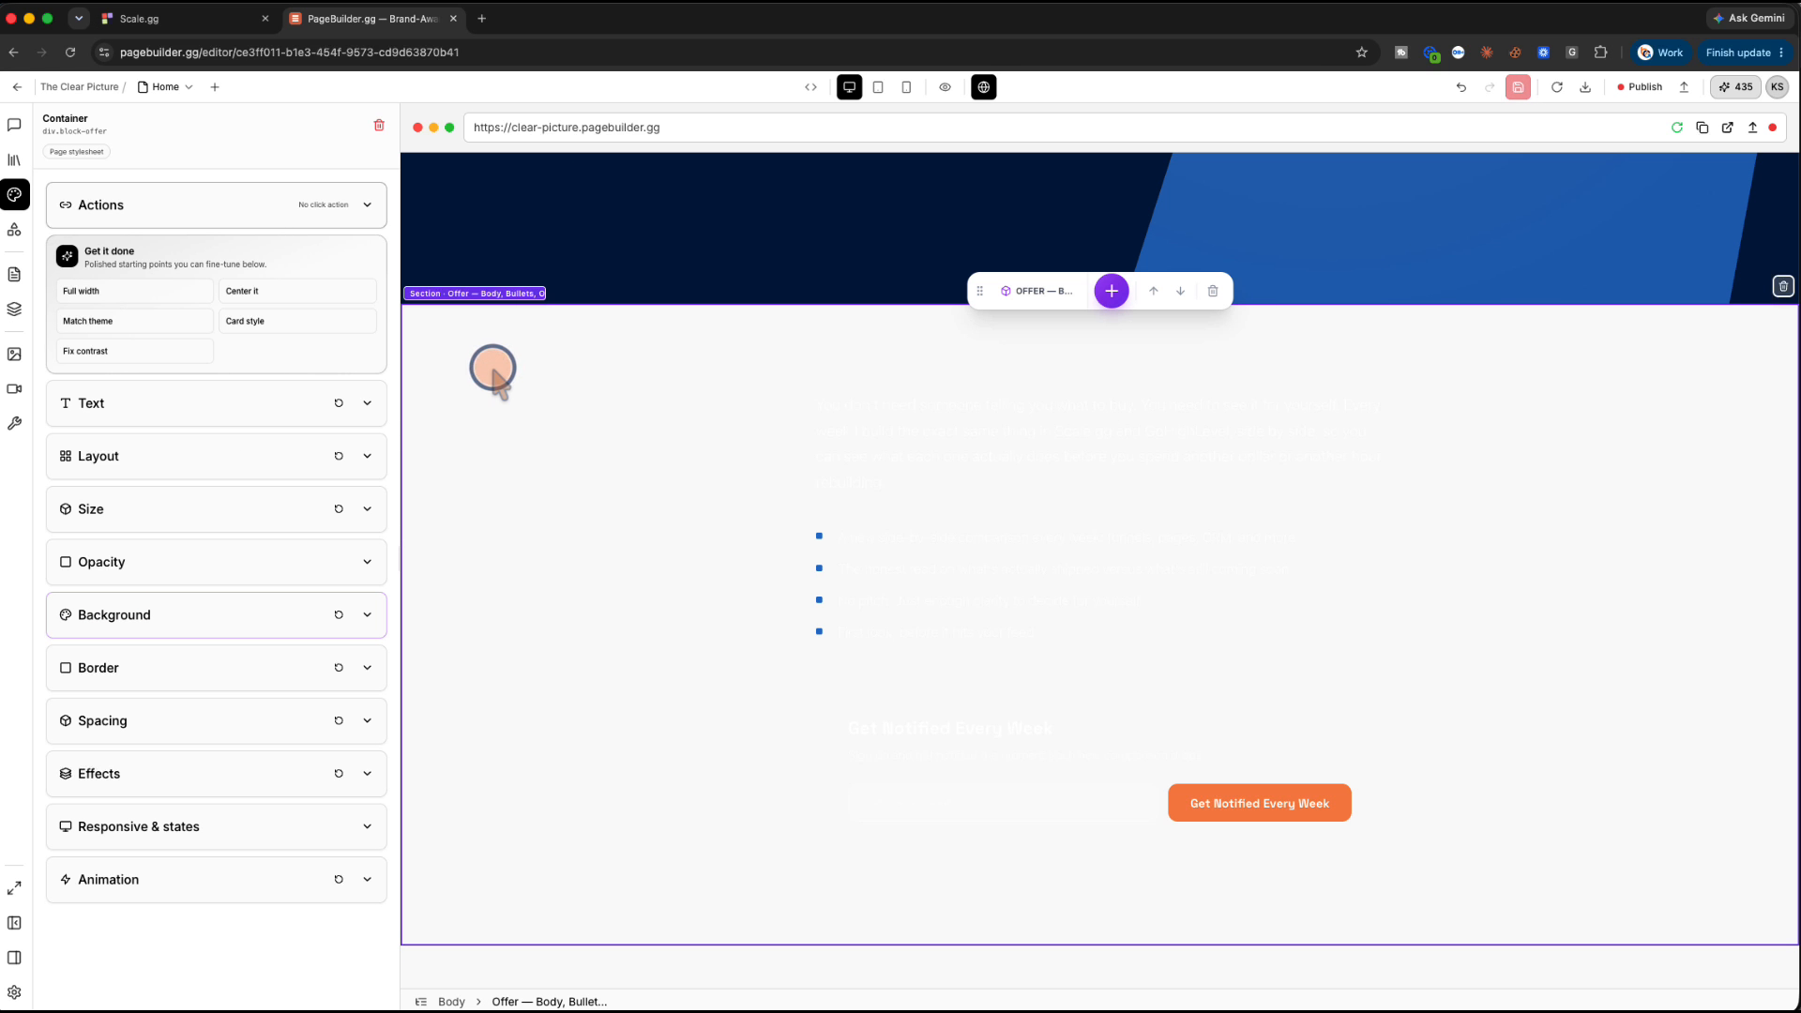
click(365, 612)
click(136, 673)
click(290, 675)
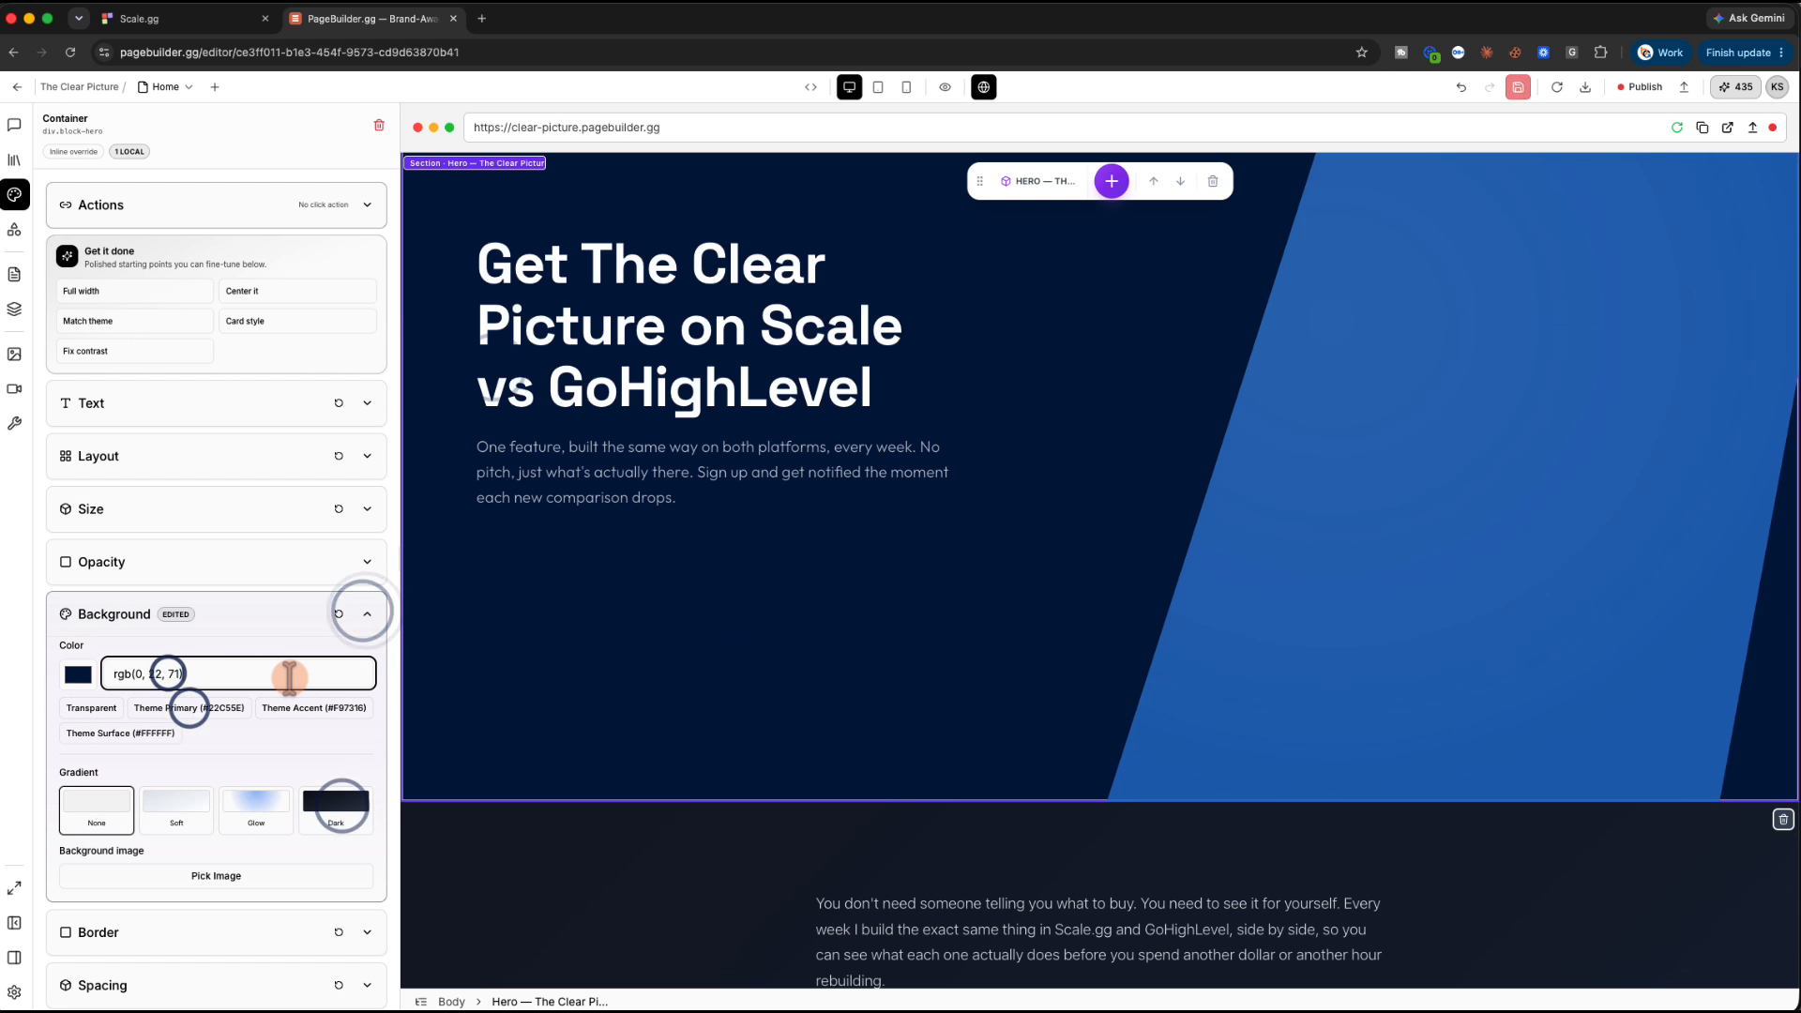
key(super+a)
text(#001647)
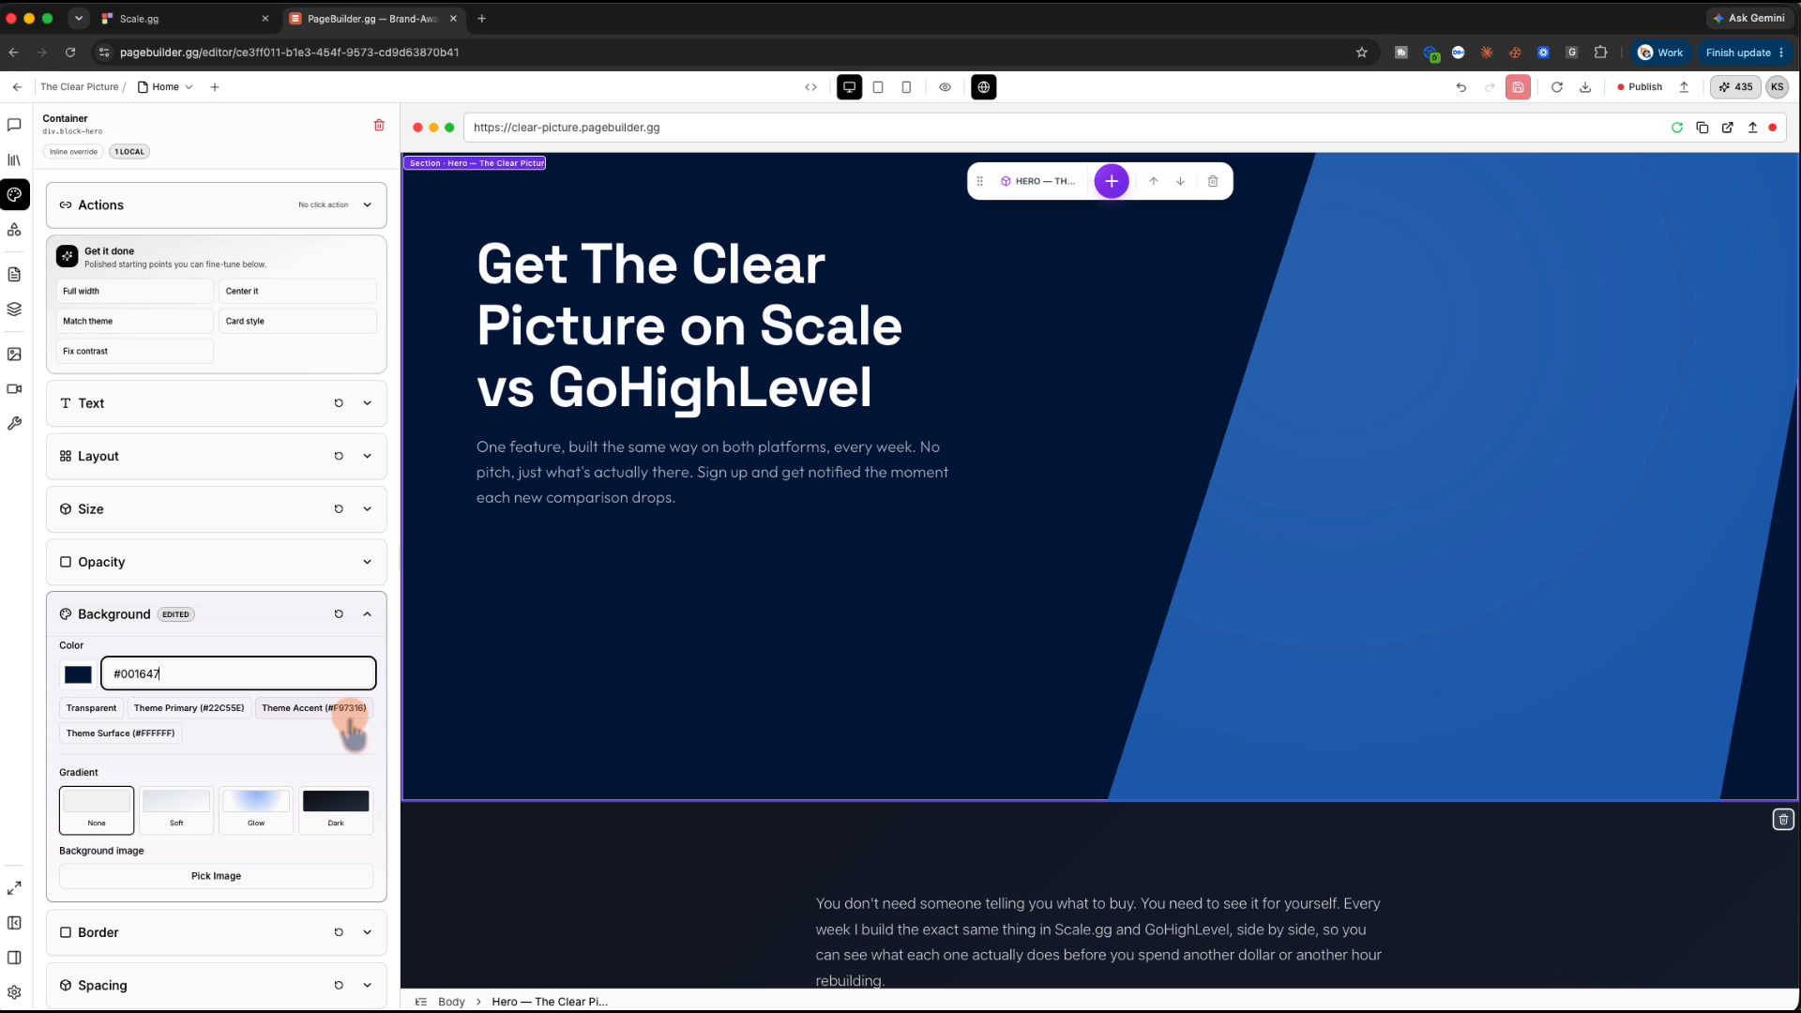
key(Tab)
Give the About Me section the 001647 background colour
scroll(567, 727, down, 5)
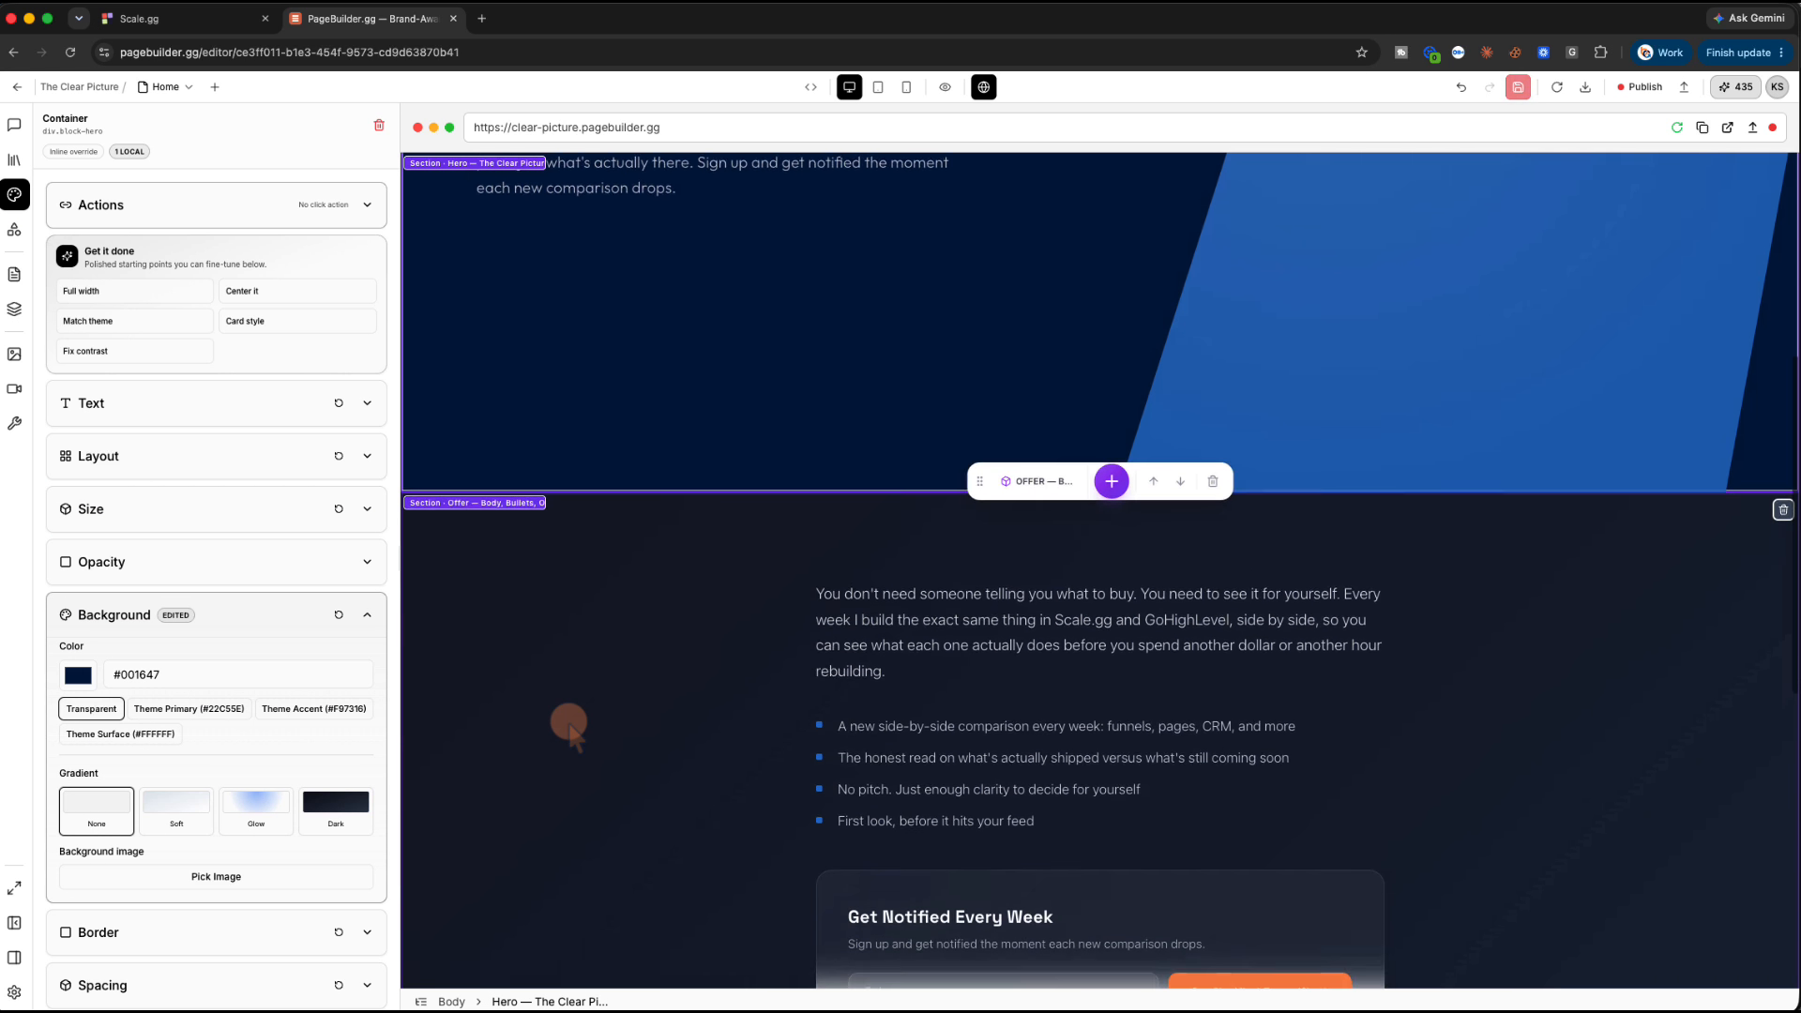
scroll(567, 728, down, 10)
click(541, 619)
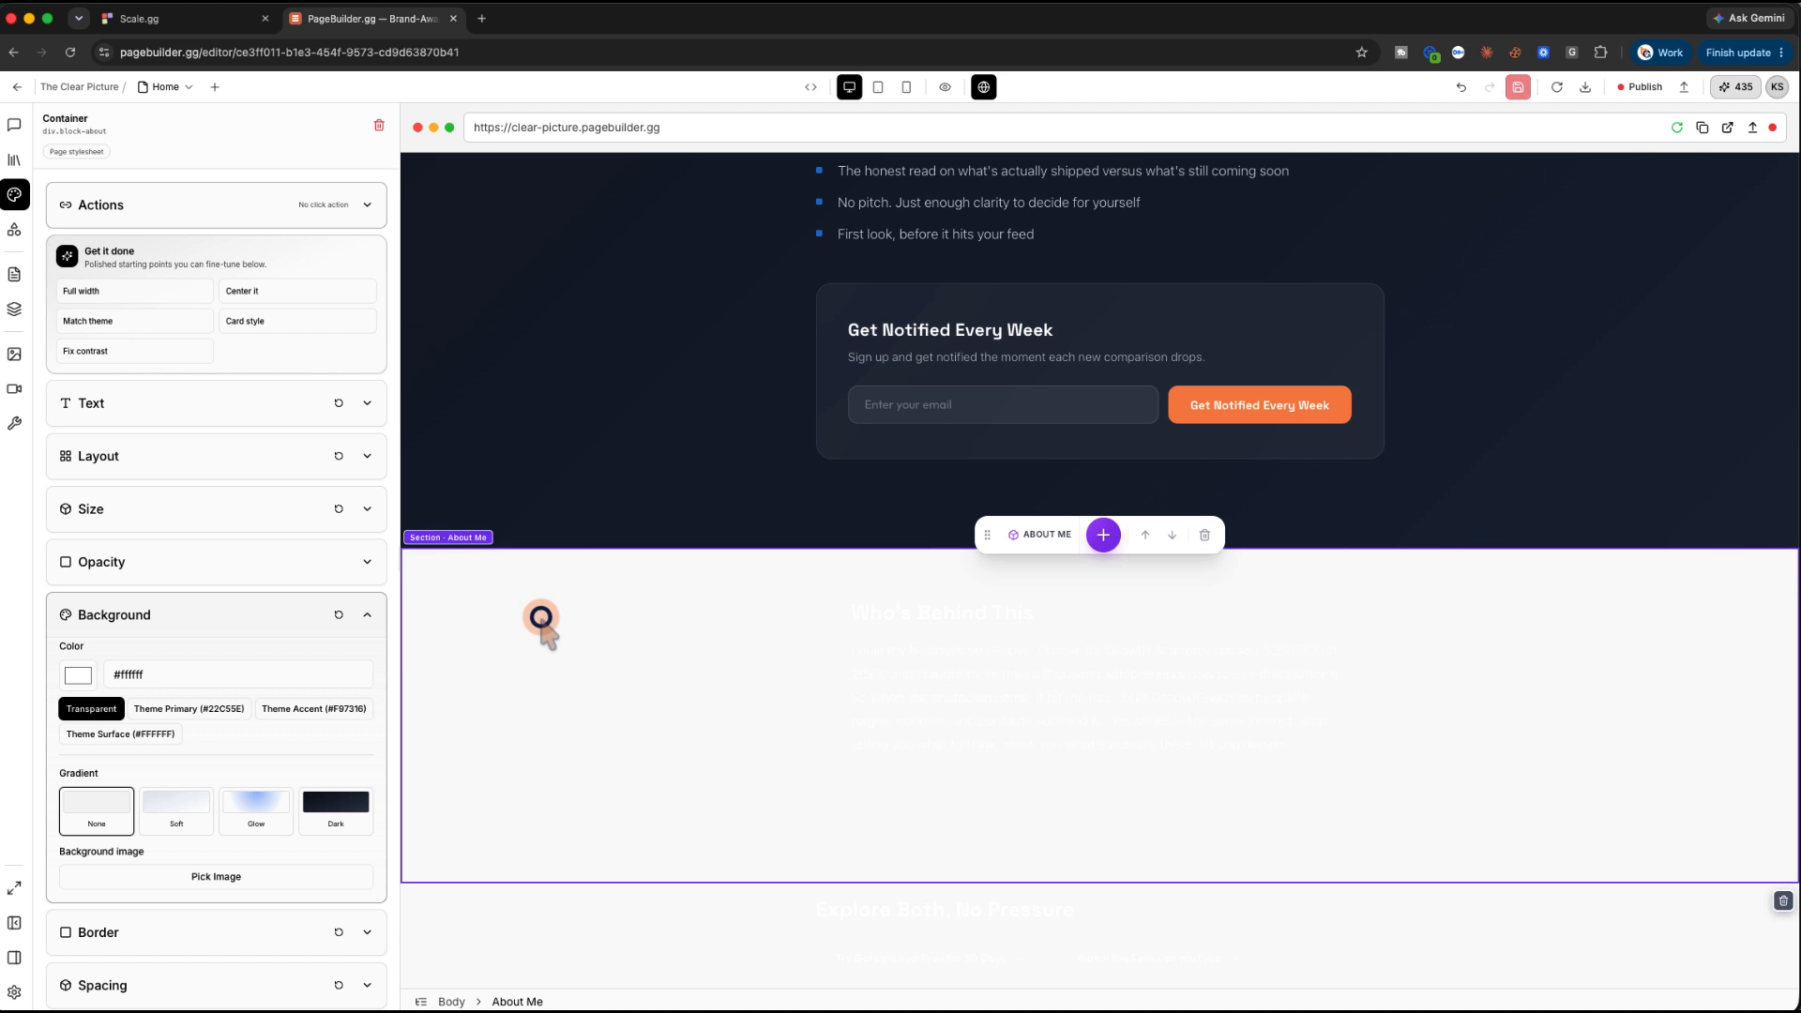
double_click(188, 675)
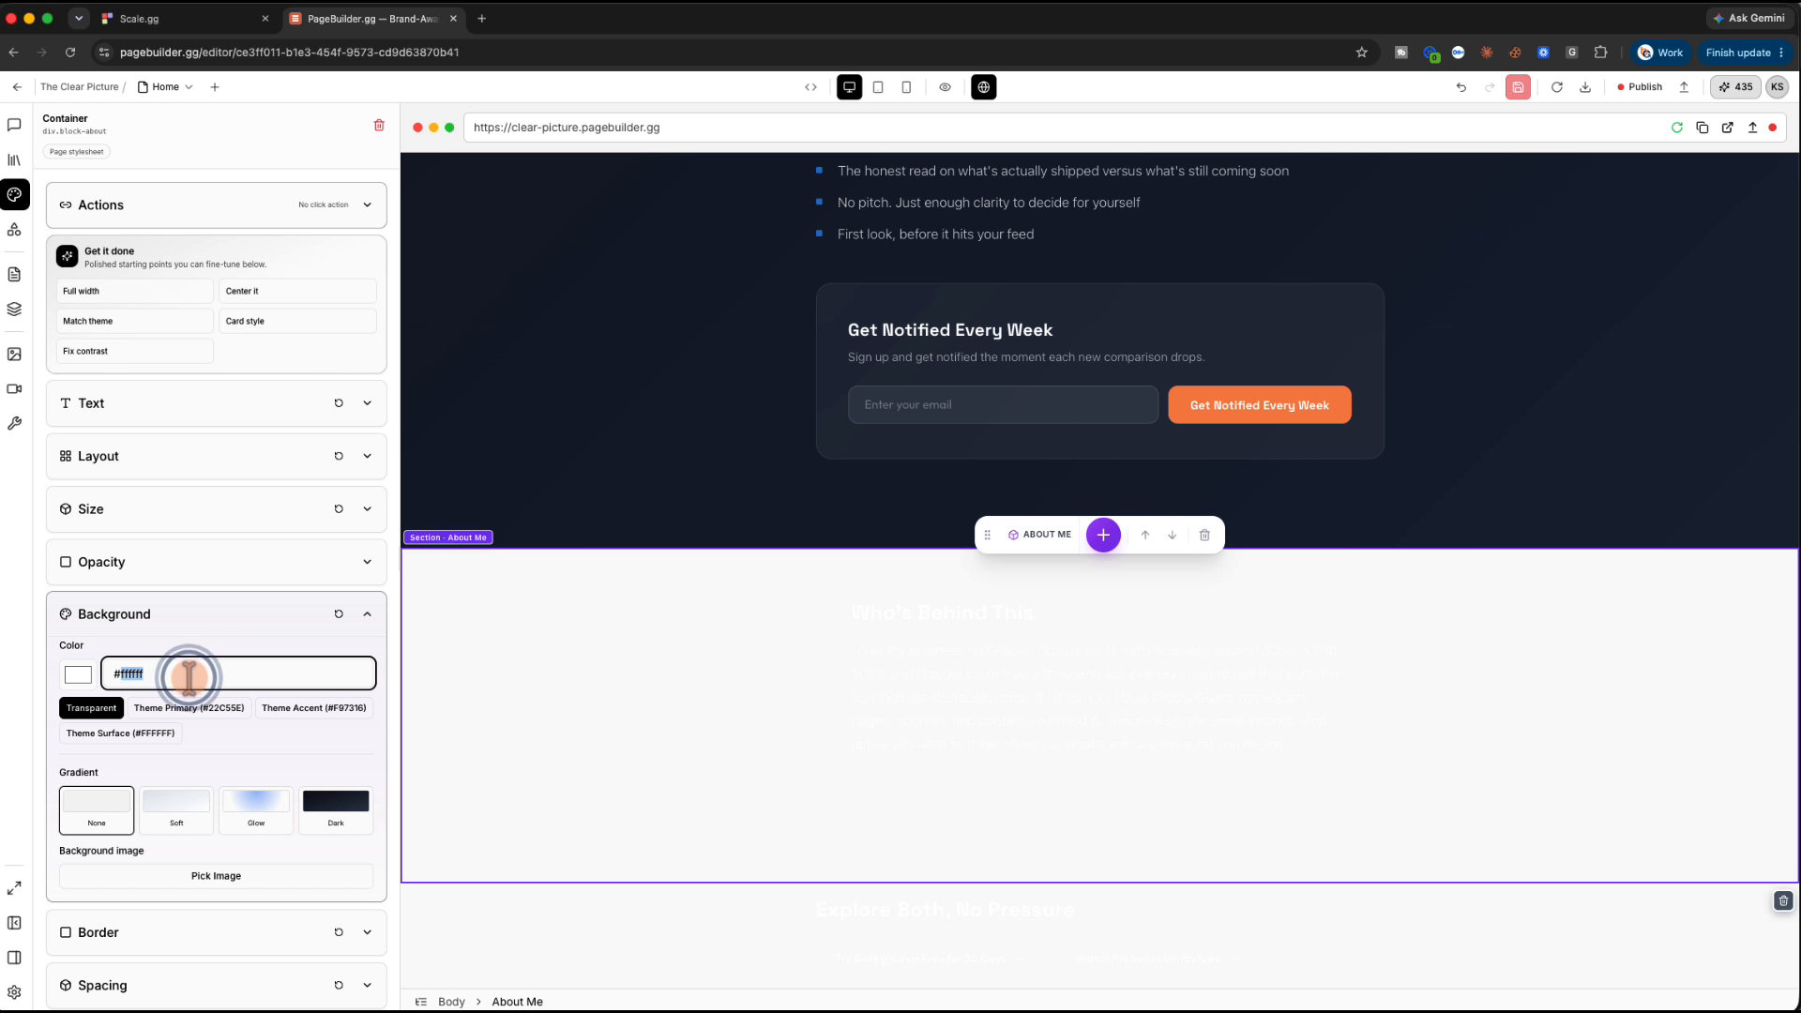
text(001647)
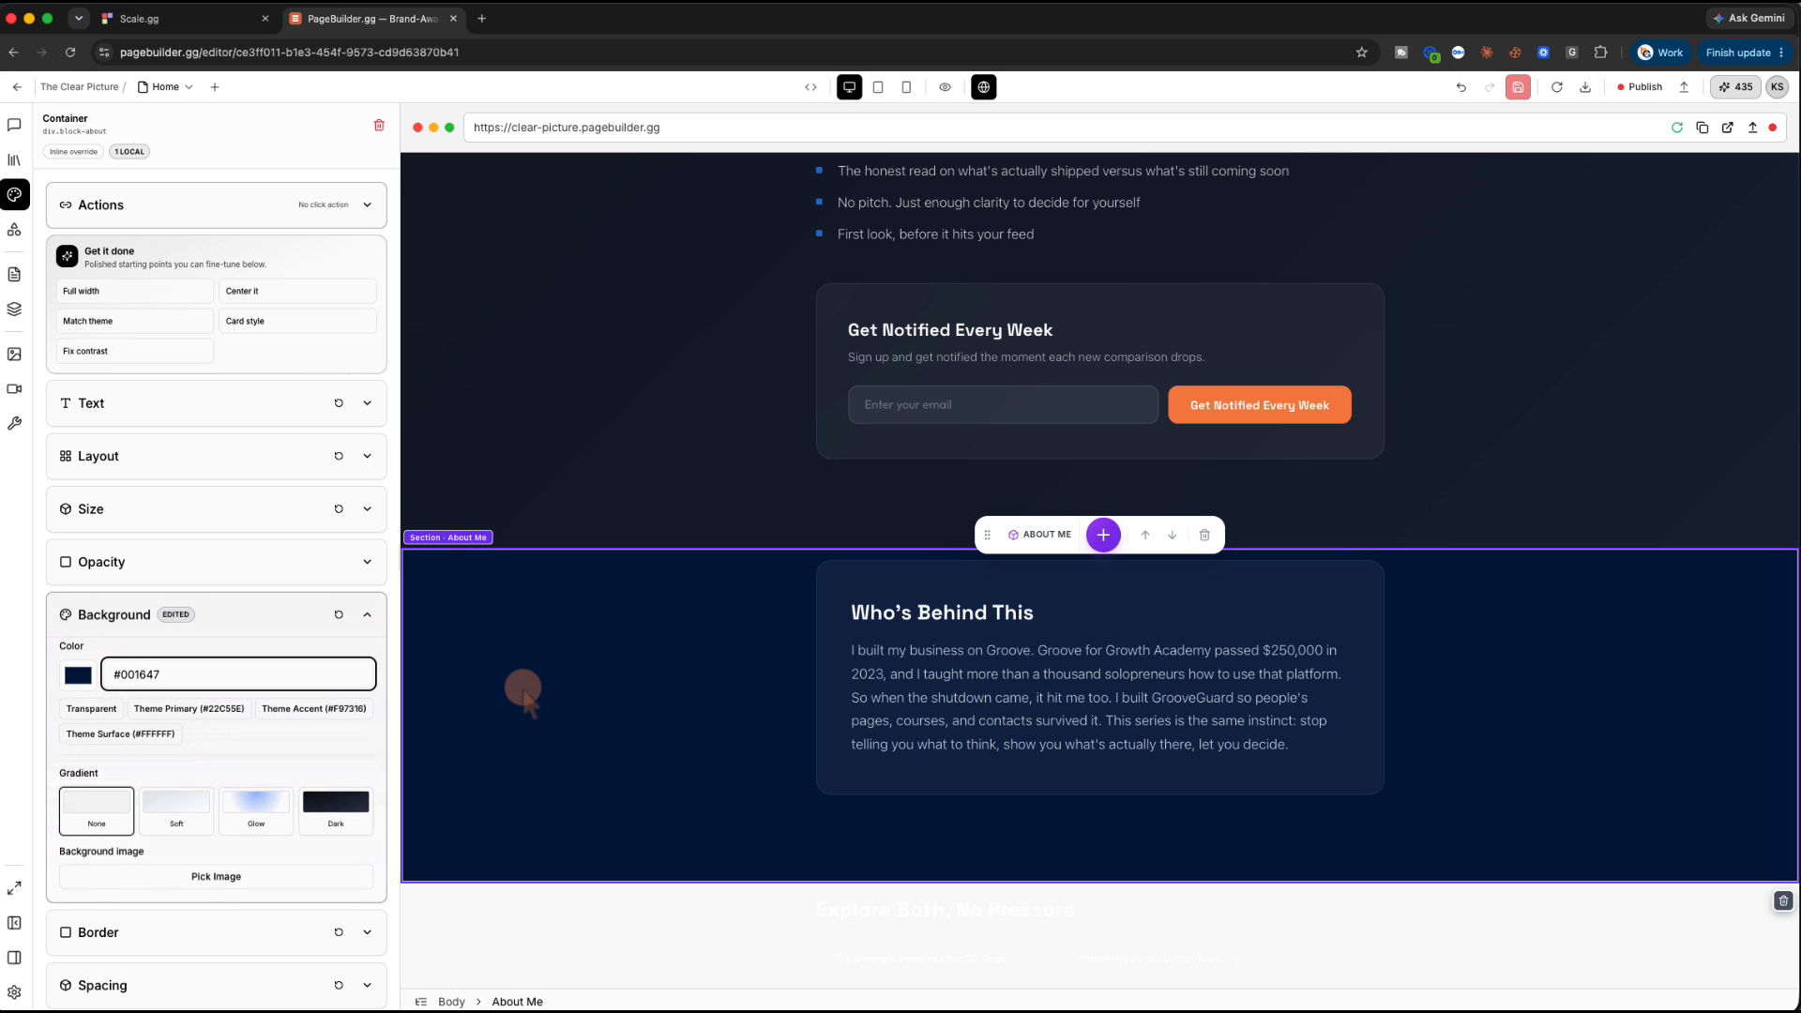
Give the Links — Explore Both section the 001647 background and collapse Background
scroll(522, 690, up, 5)
scroll(542, 713, down, 7)
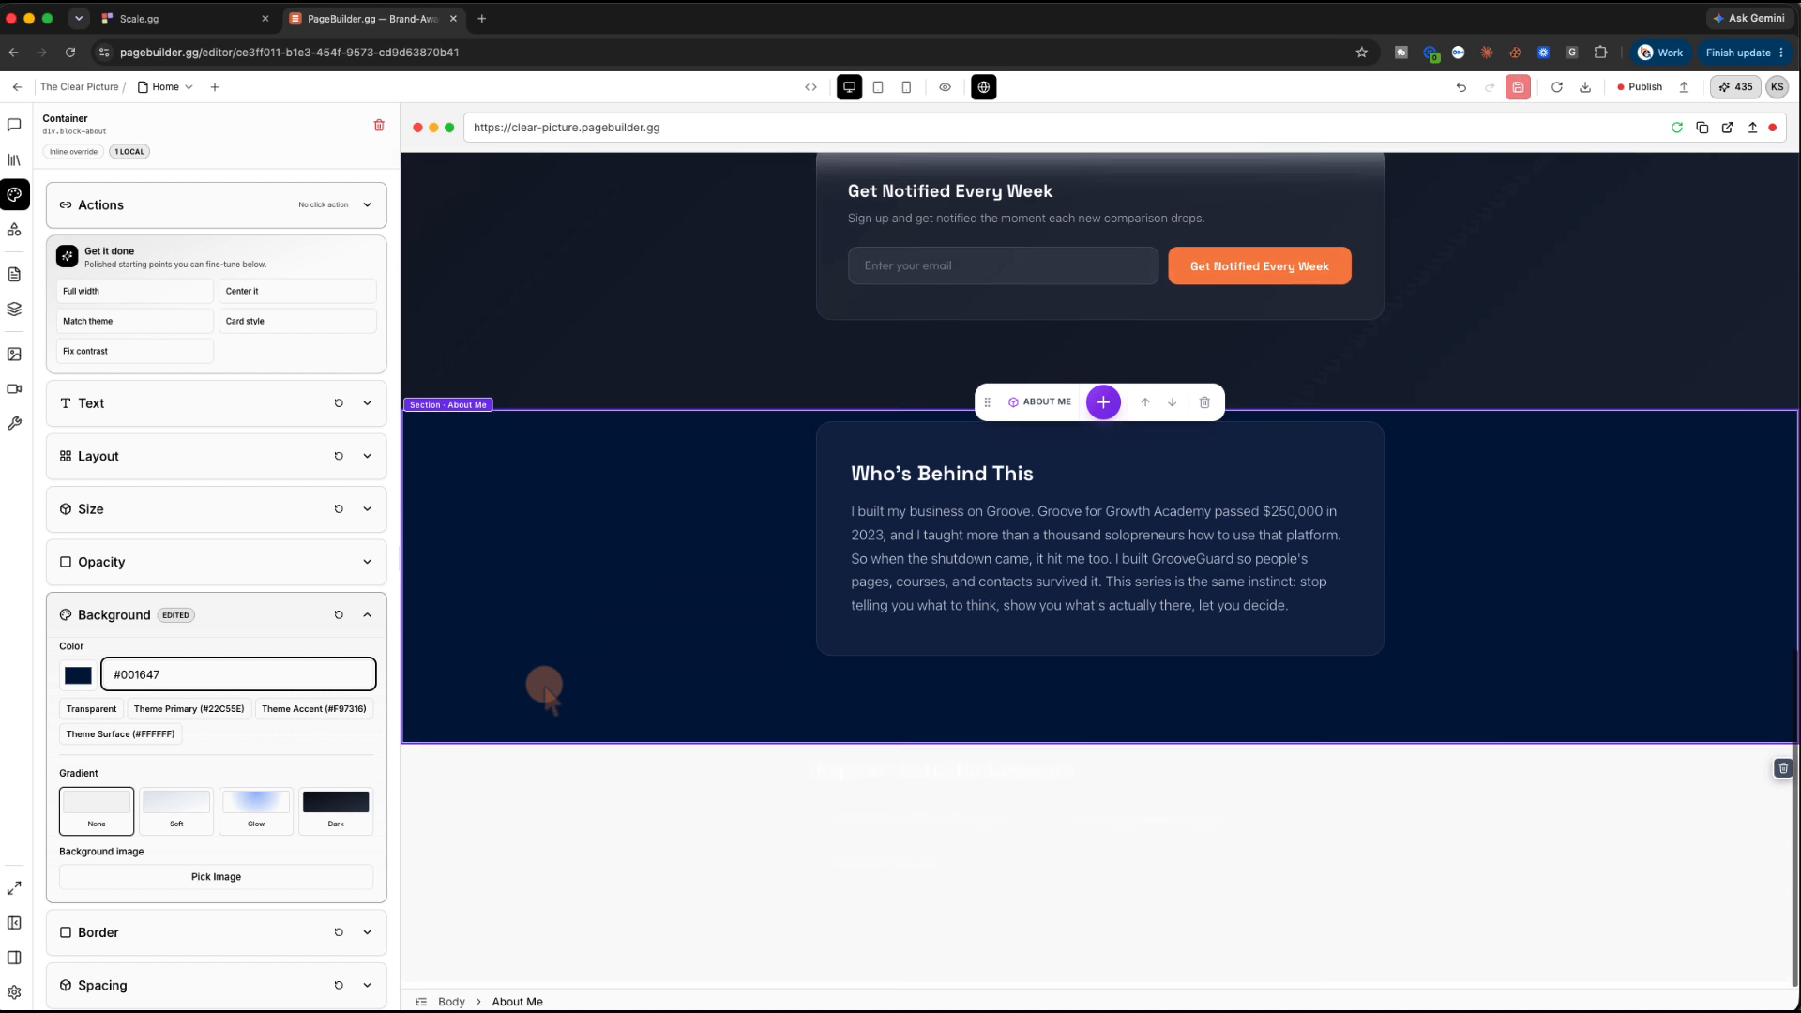
click(504, 785)
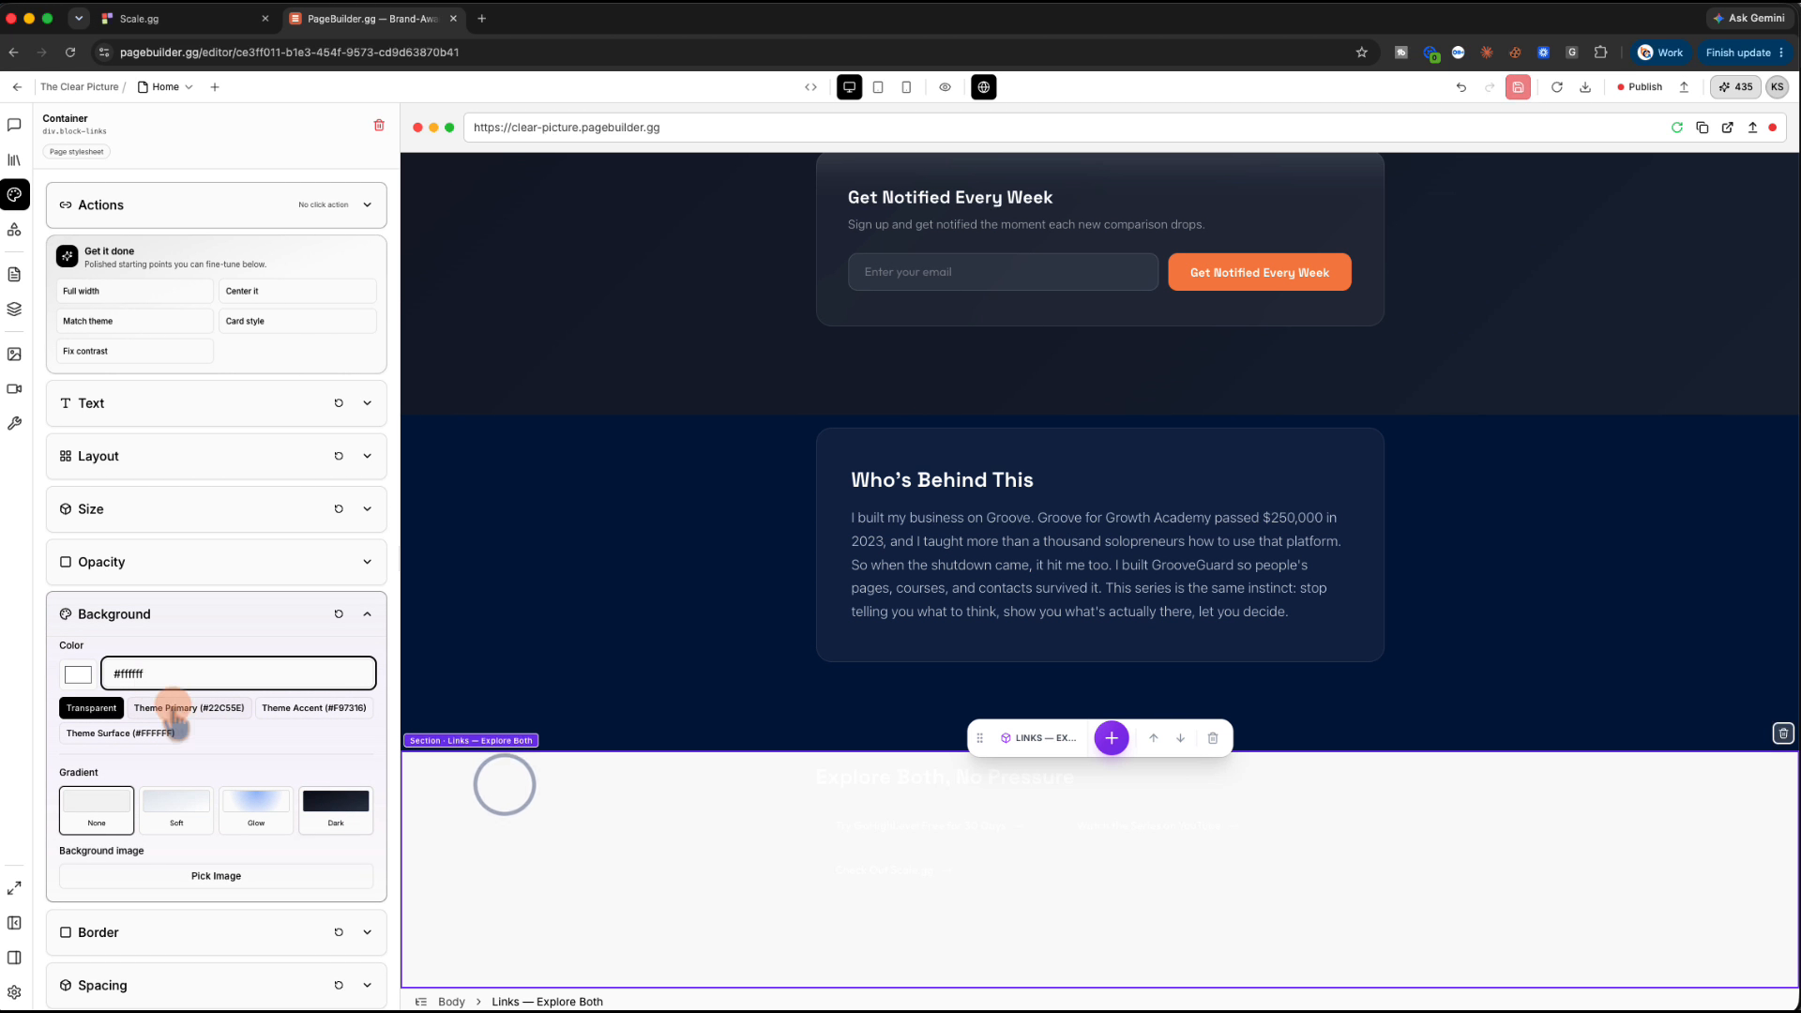
double_click(140, 673)
text(001)
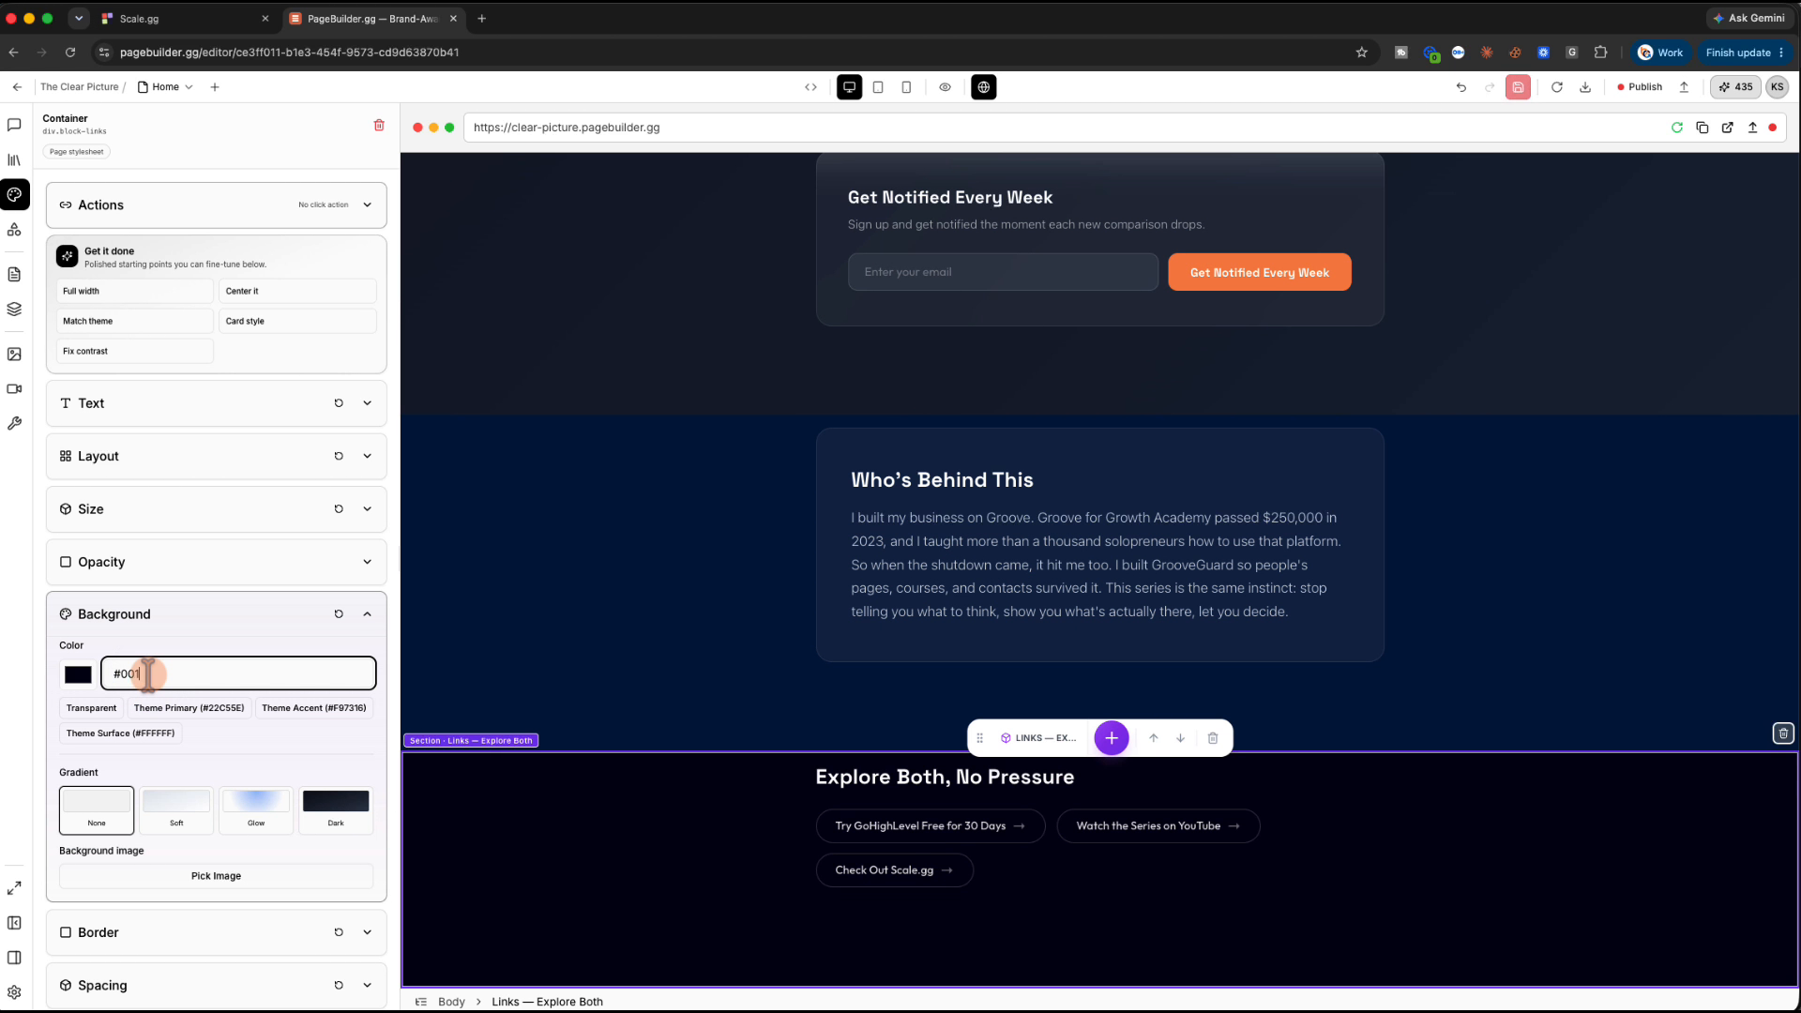
text(647)
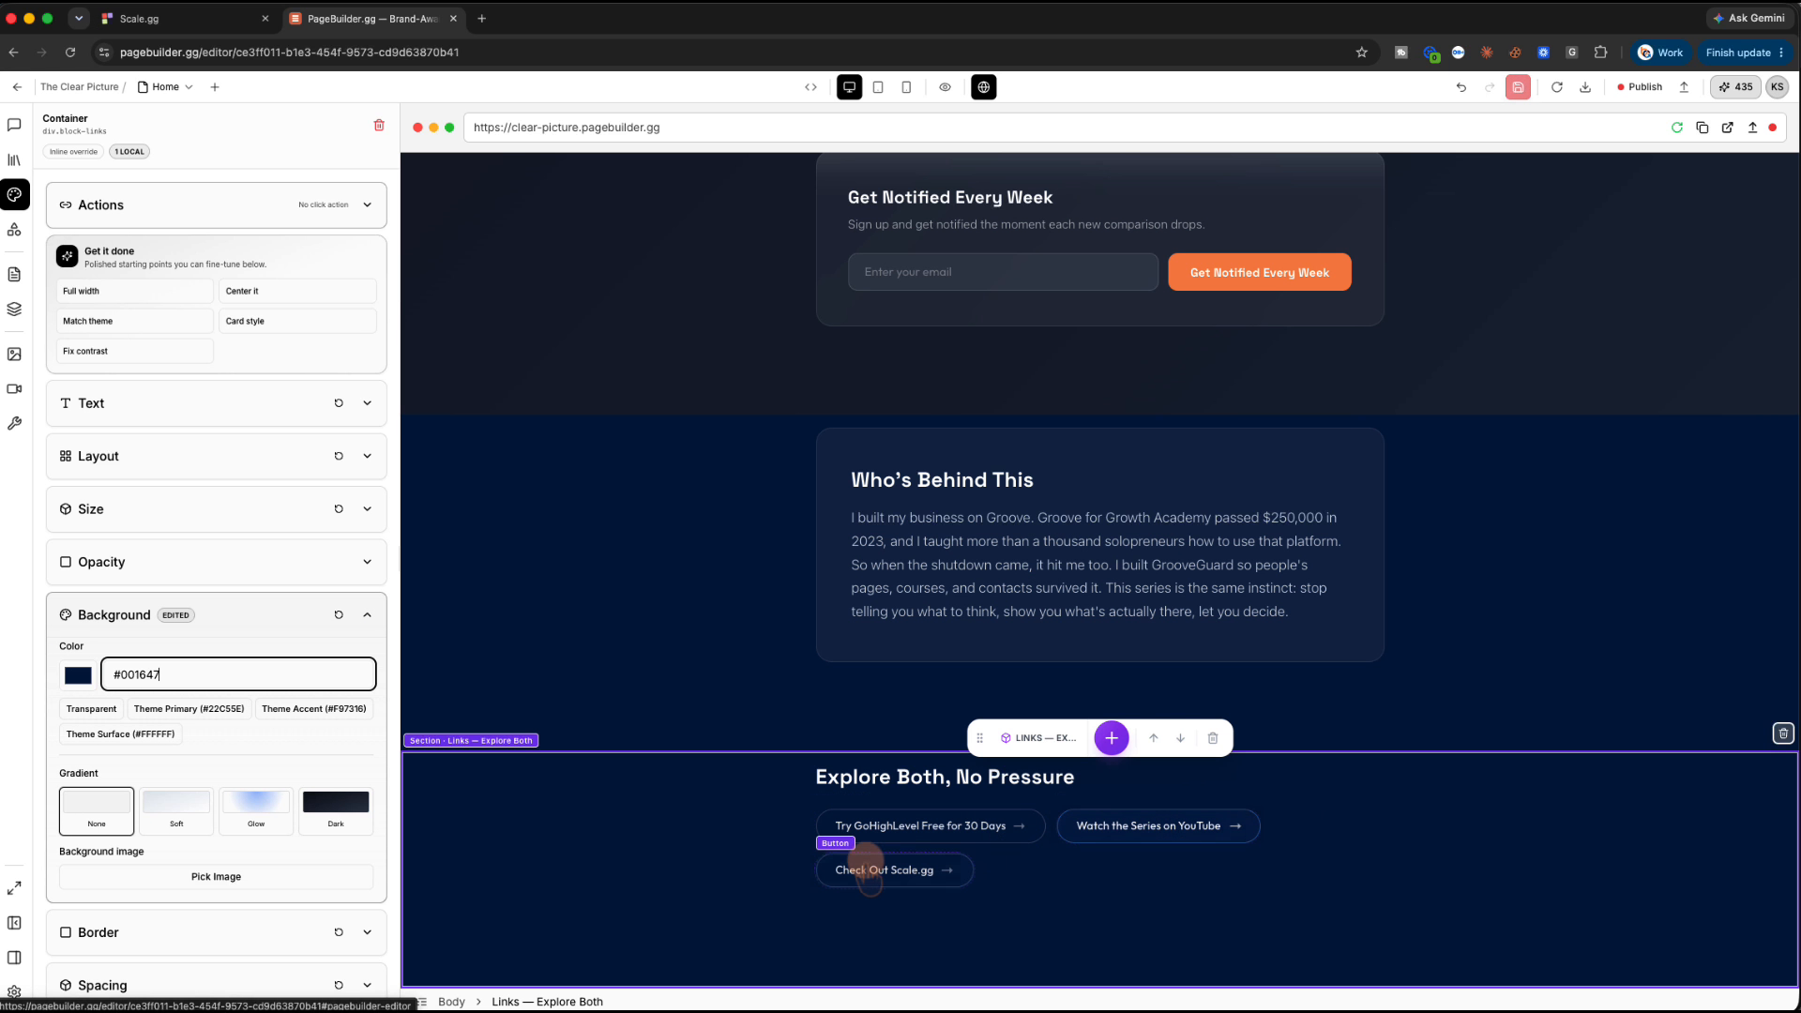
scroll(696, 685, up, 5)
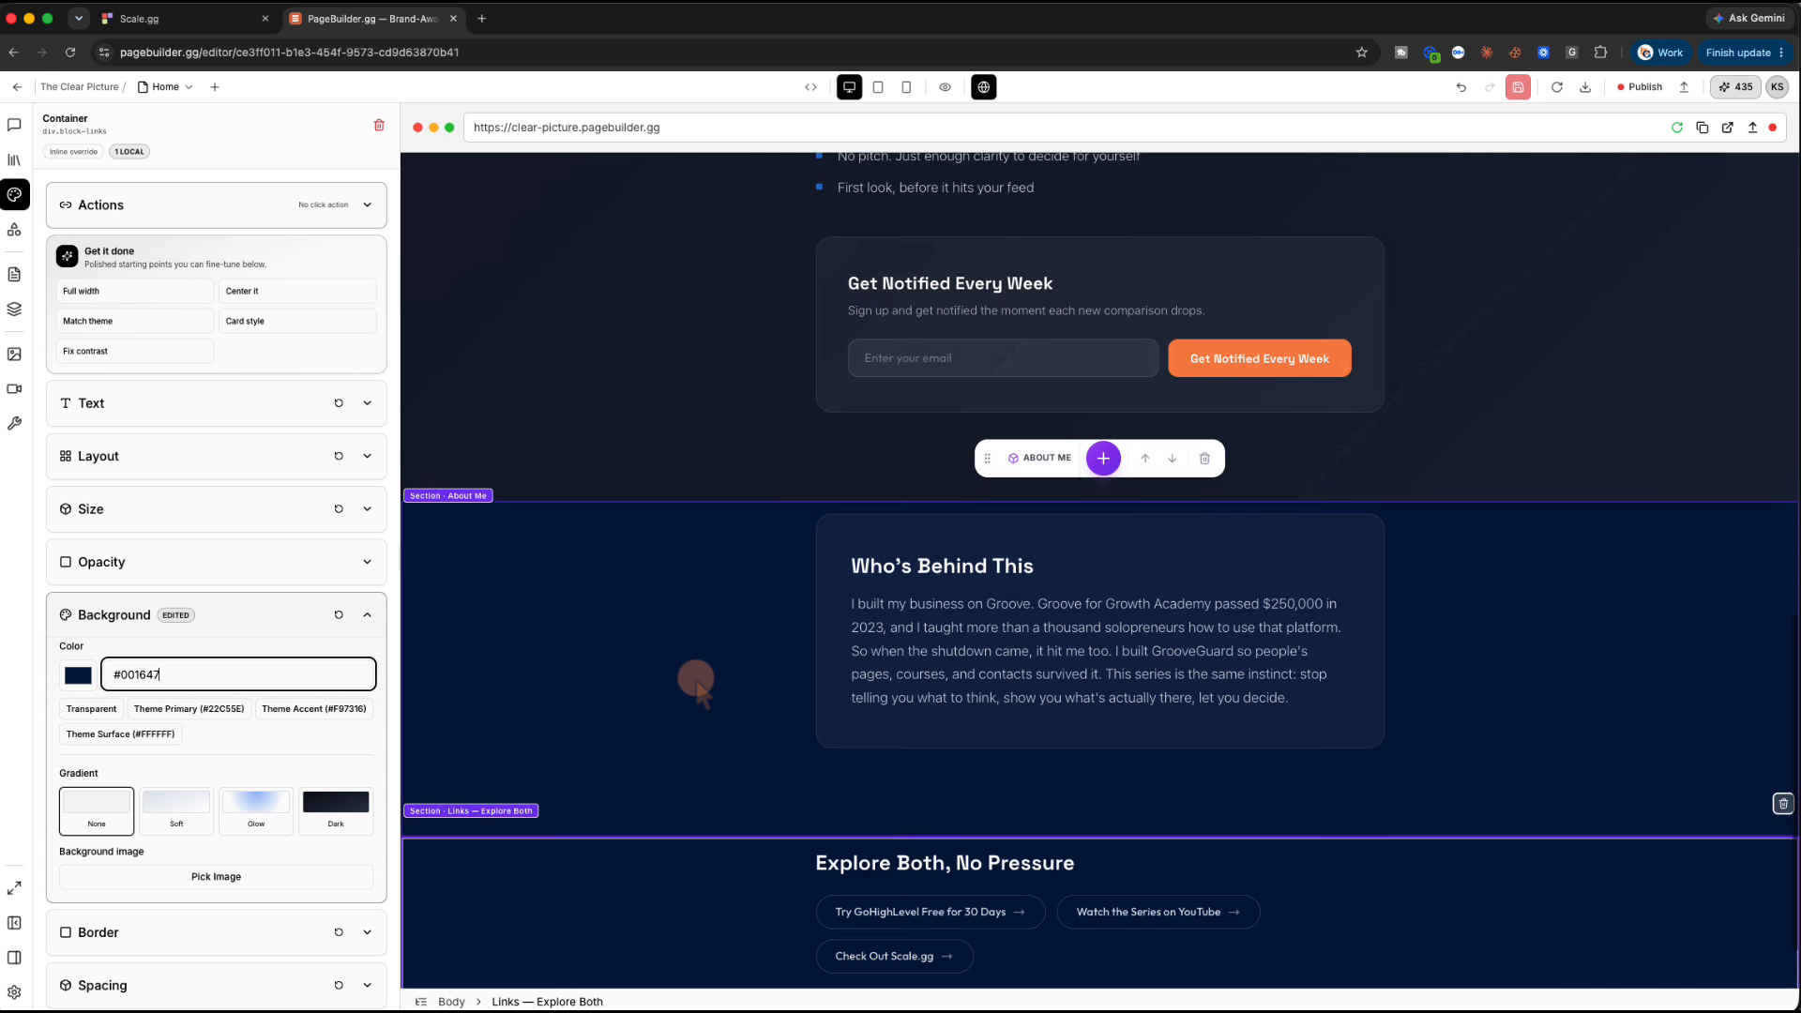
scroll(696, 685, down, 4)
scroll(696, 685, up, 4)
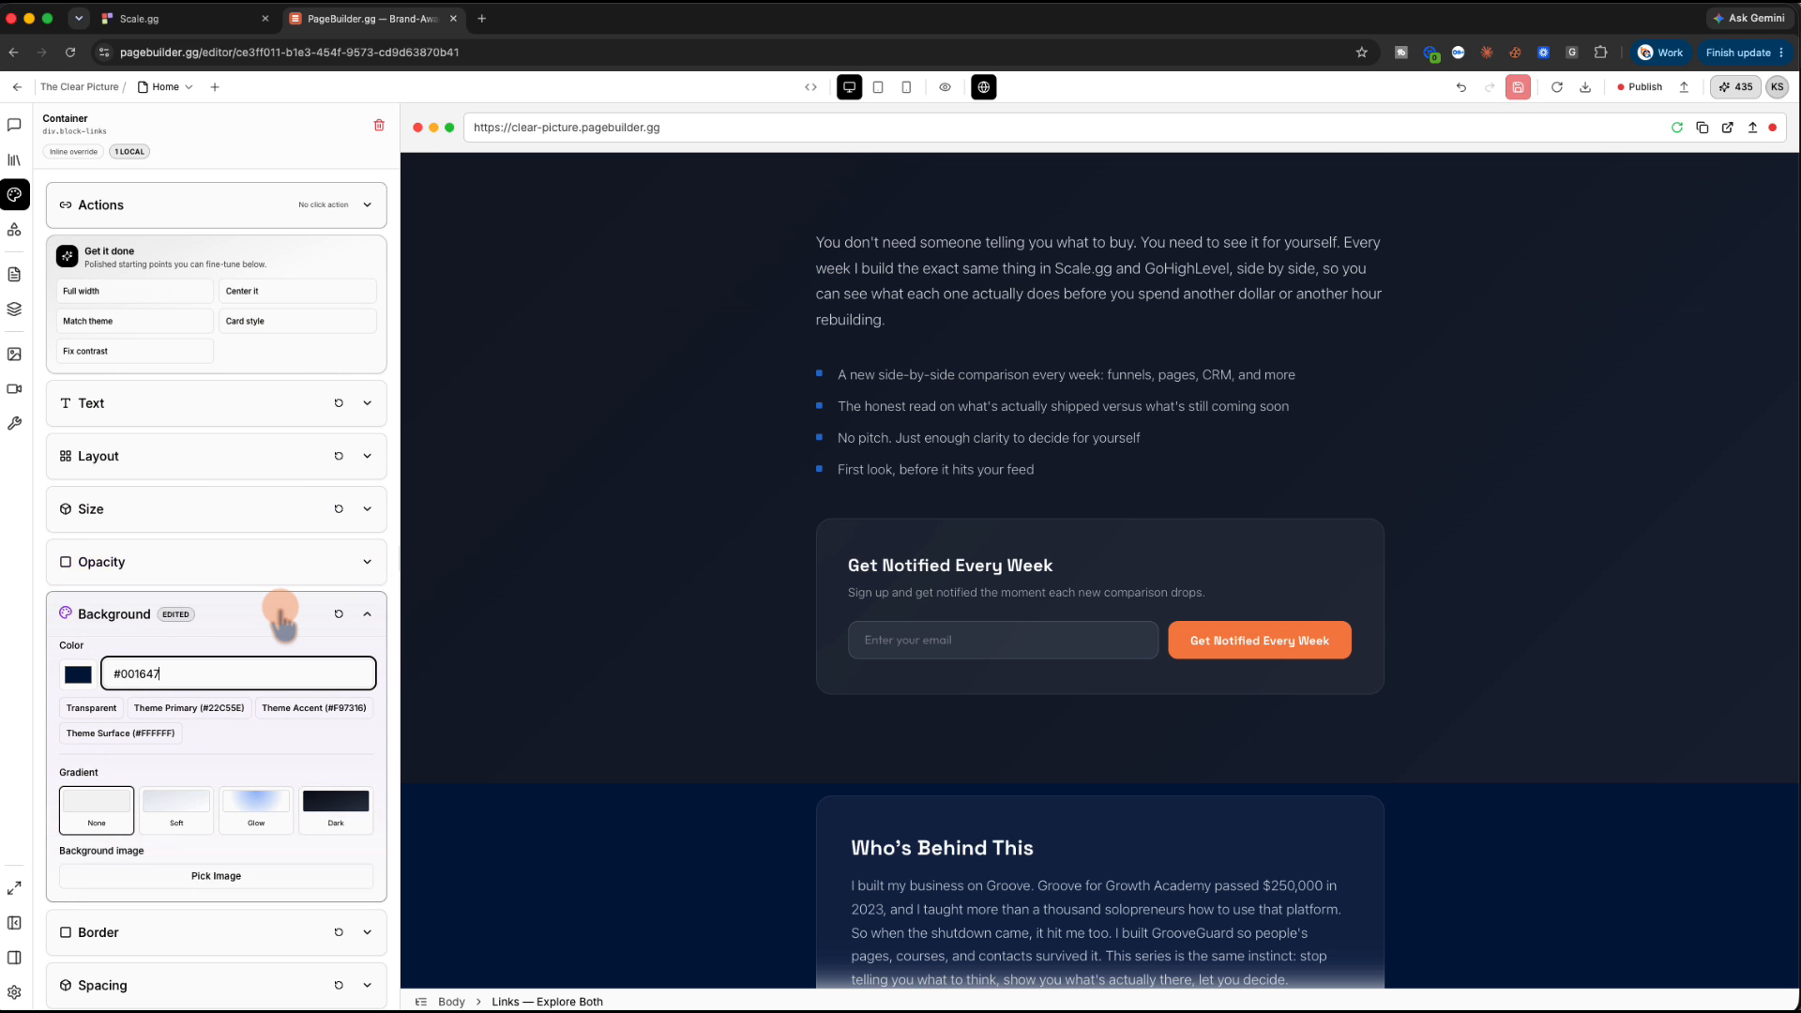
click(367, 614)
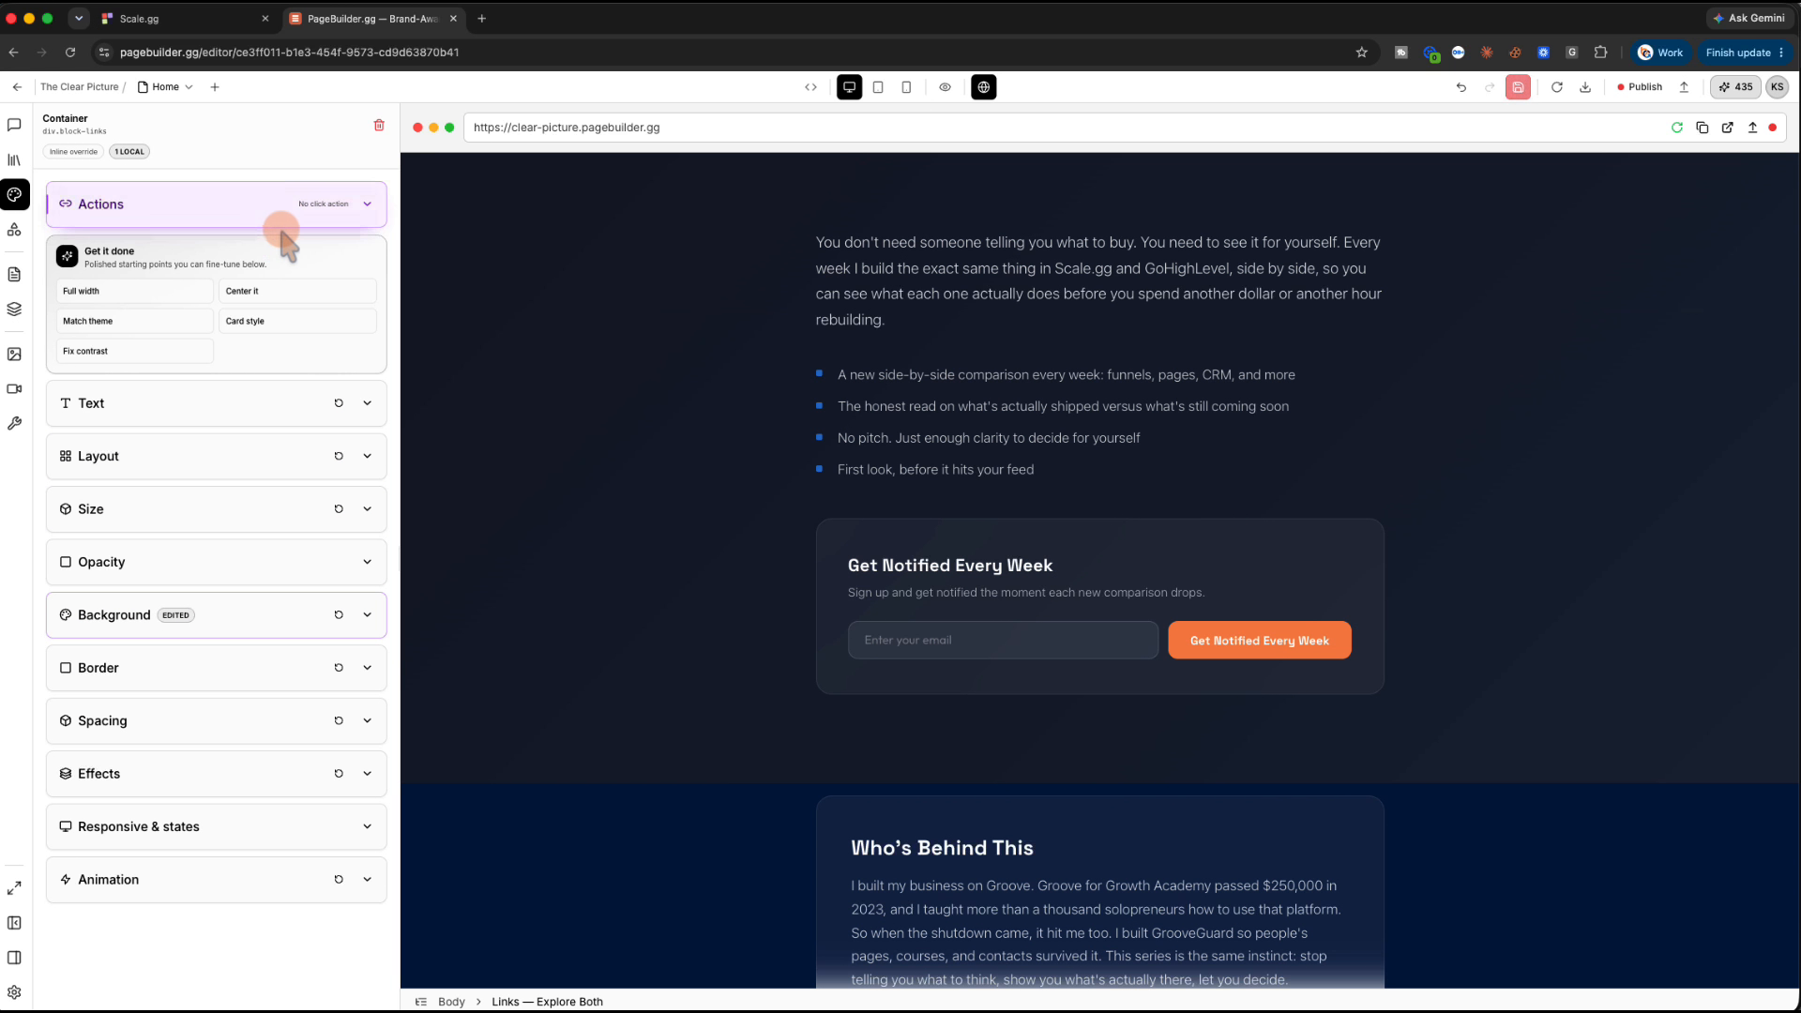
Reopen the AI chat, begin a new request, and switch to the ClientConnectCentral AI builder
click(14, 125)
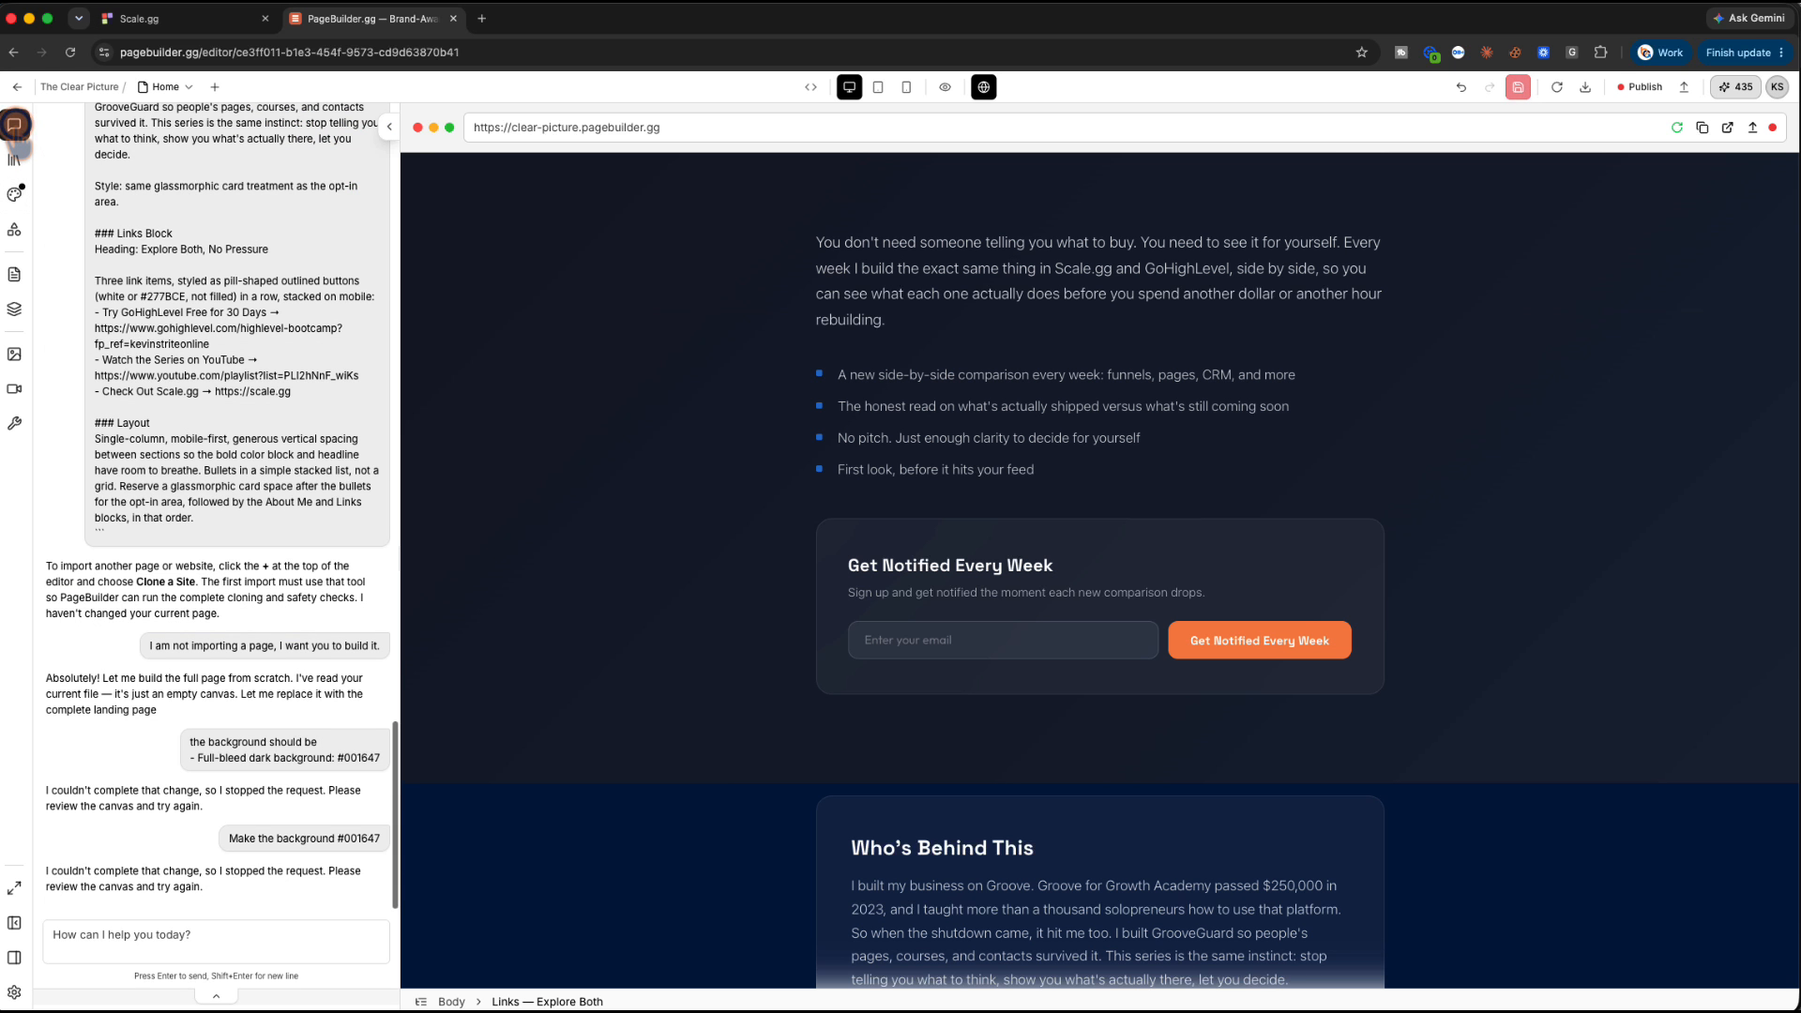
click(174, 932)
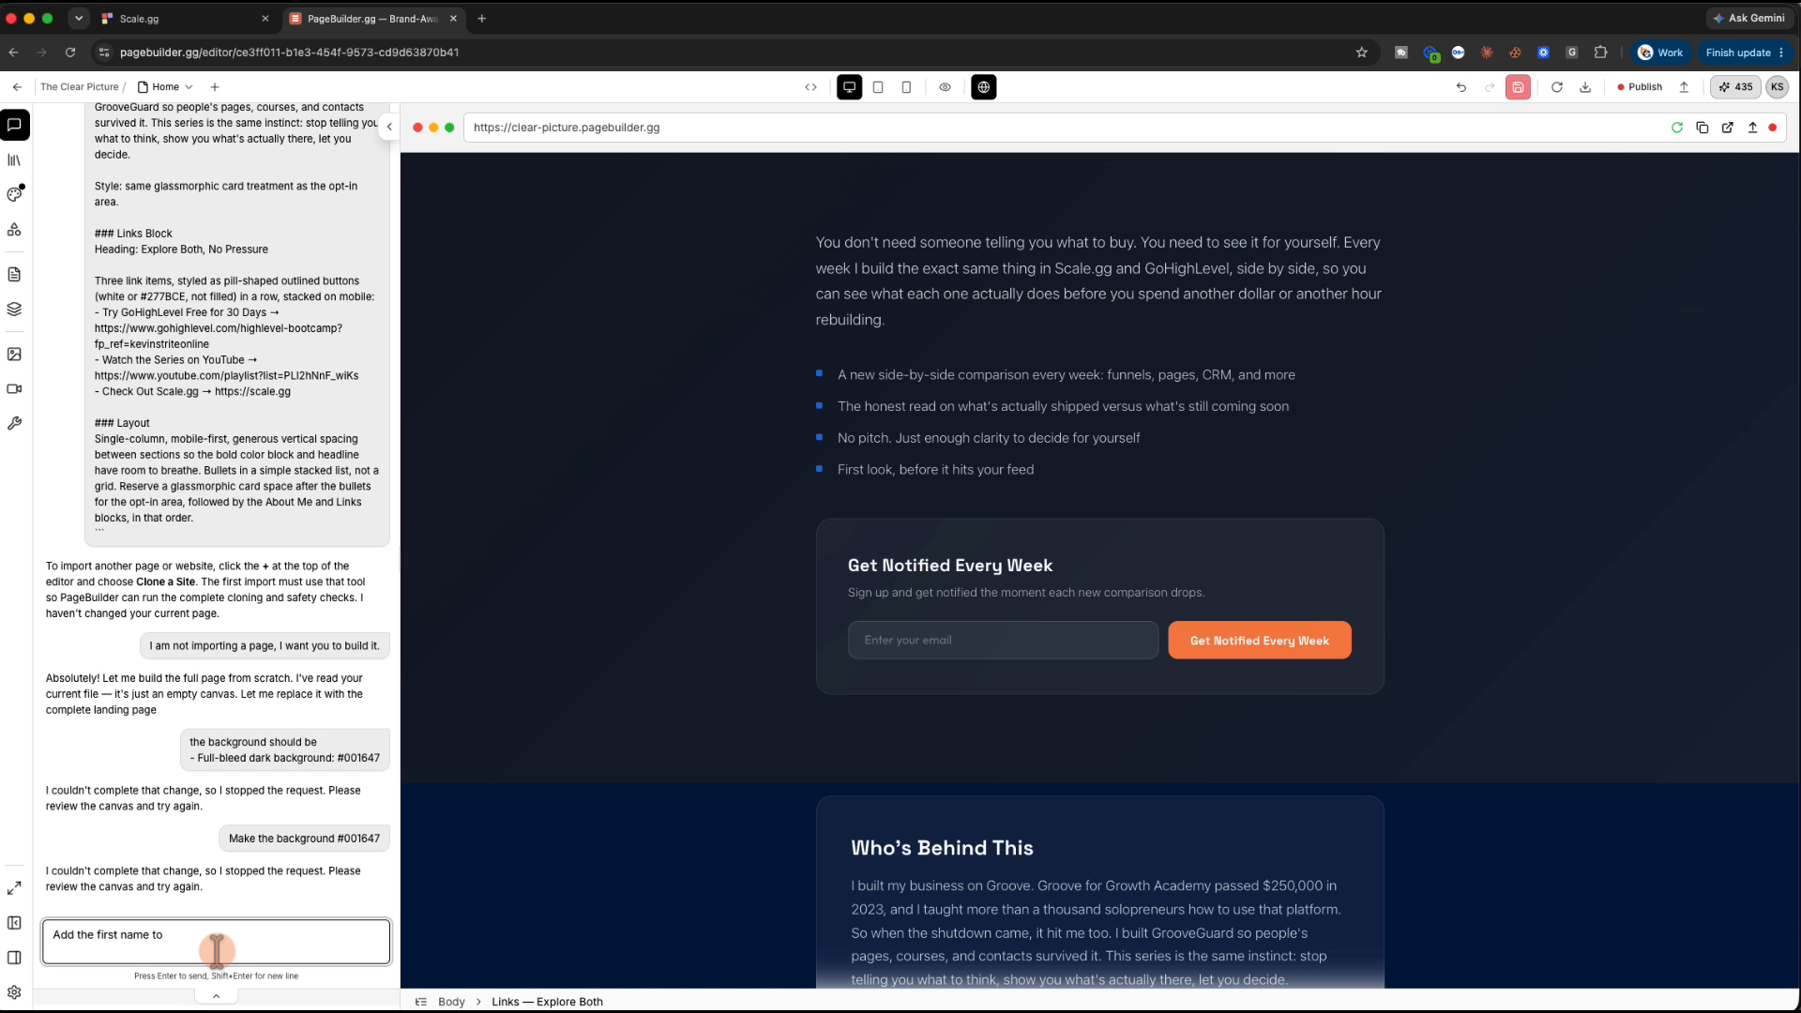
key(super+Tab)
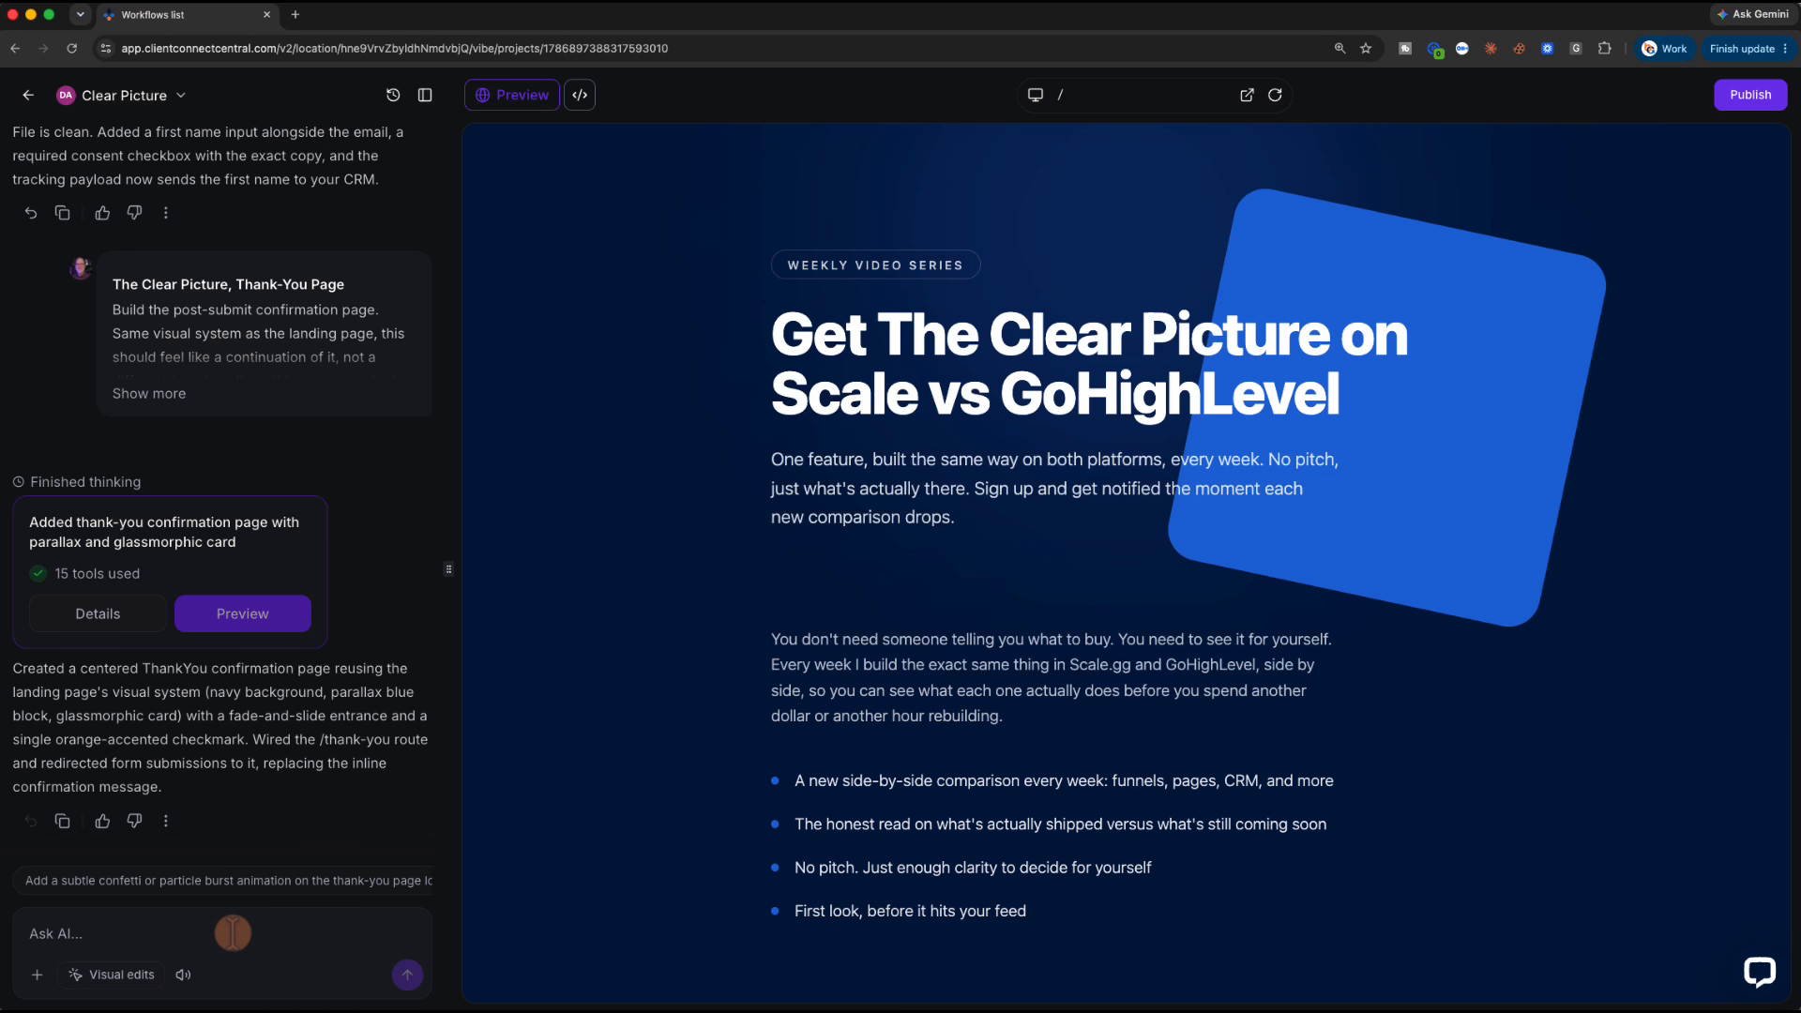
Copy the earlier first-name field and consent checkbox request, then return to PageBuilder.gg
scroll(241, 755, up, 5)
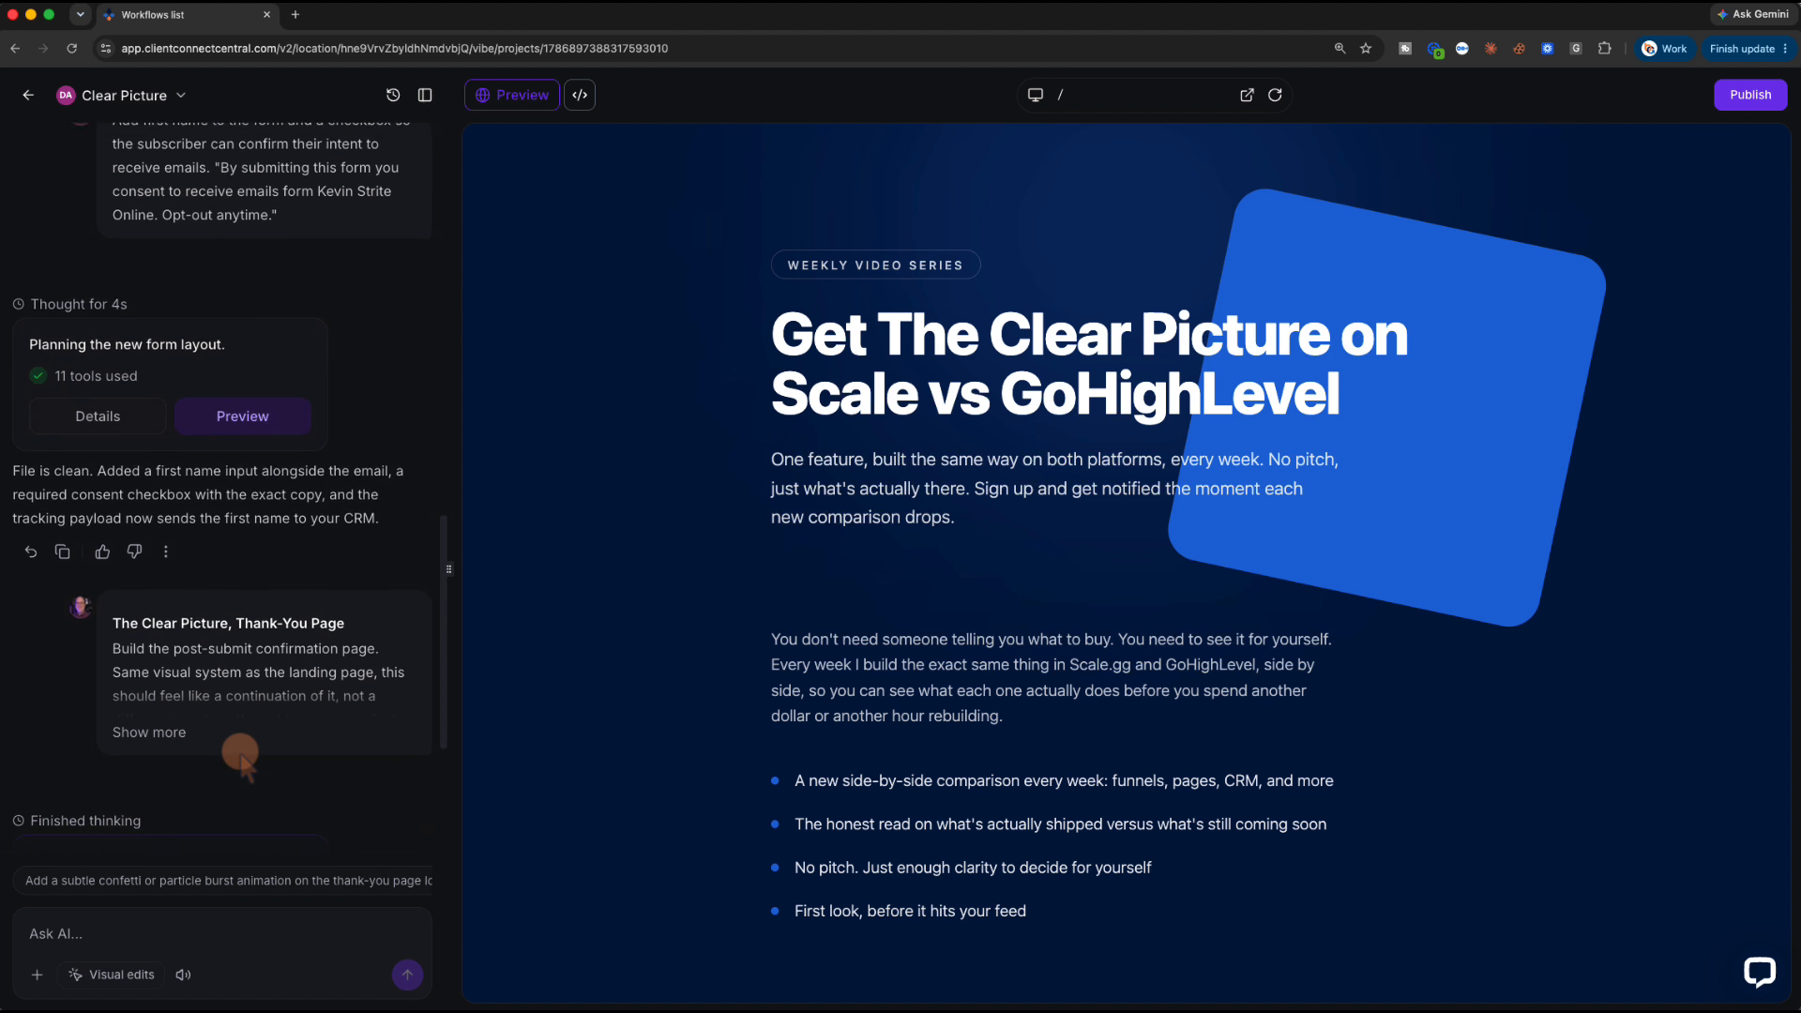
scroll(241, 755, up, 5)
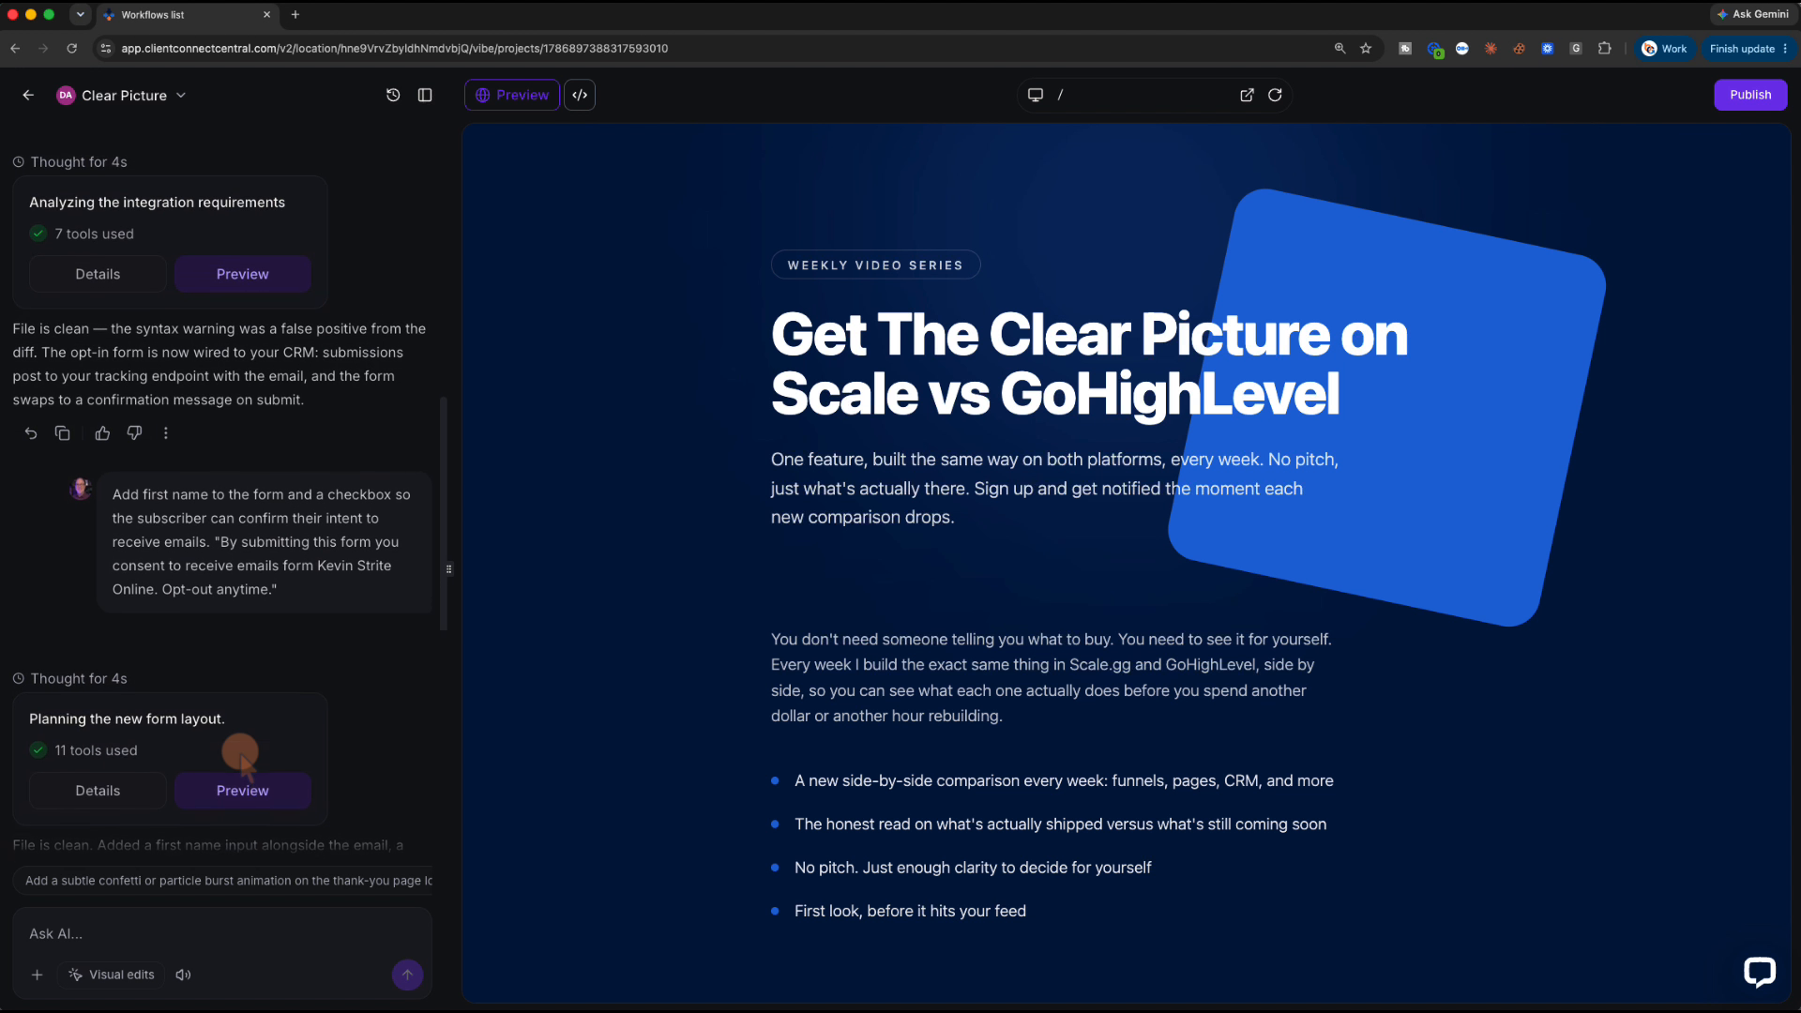
mouse_move(326, 596)
click(409, 637)
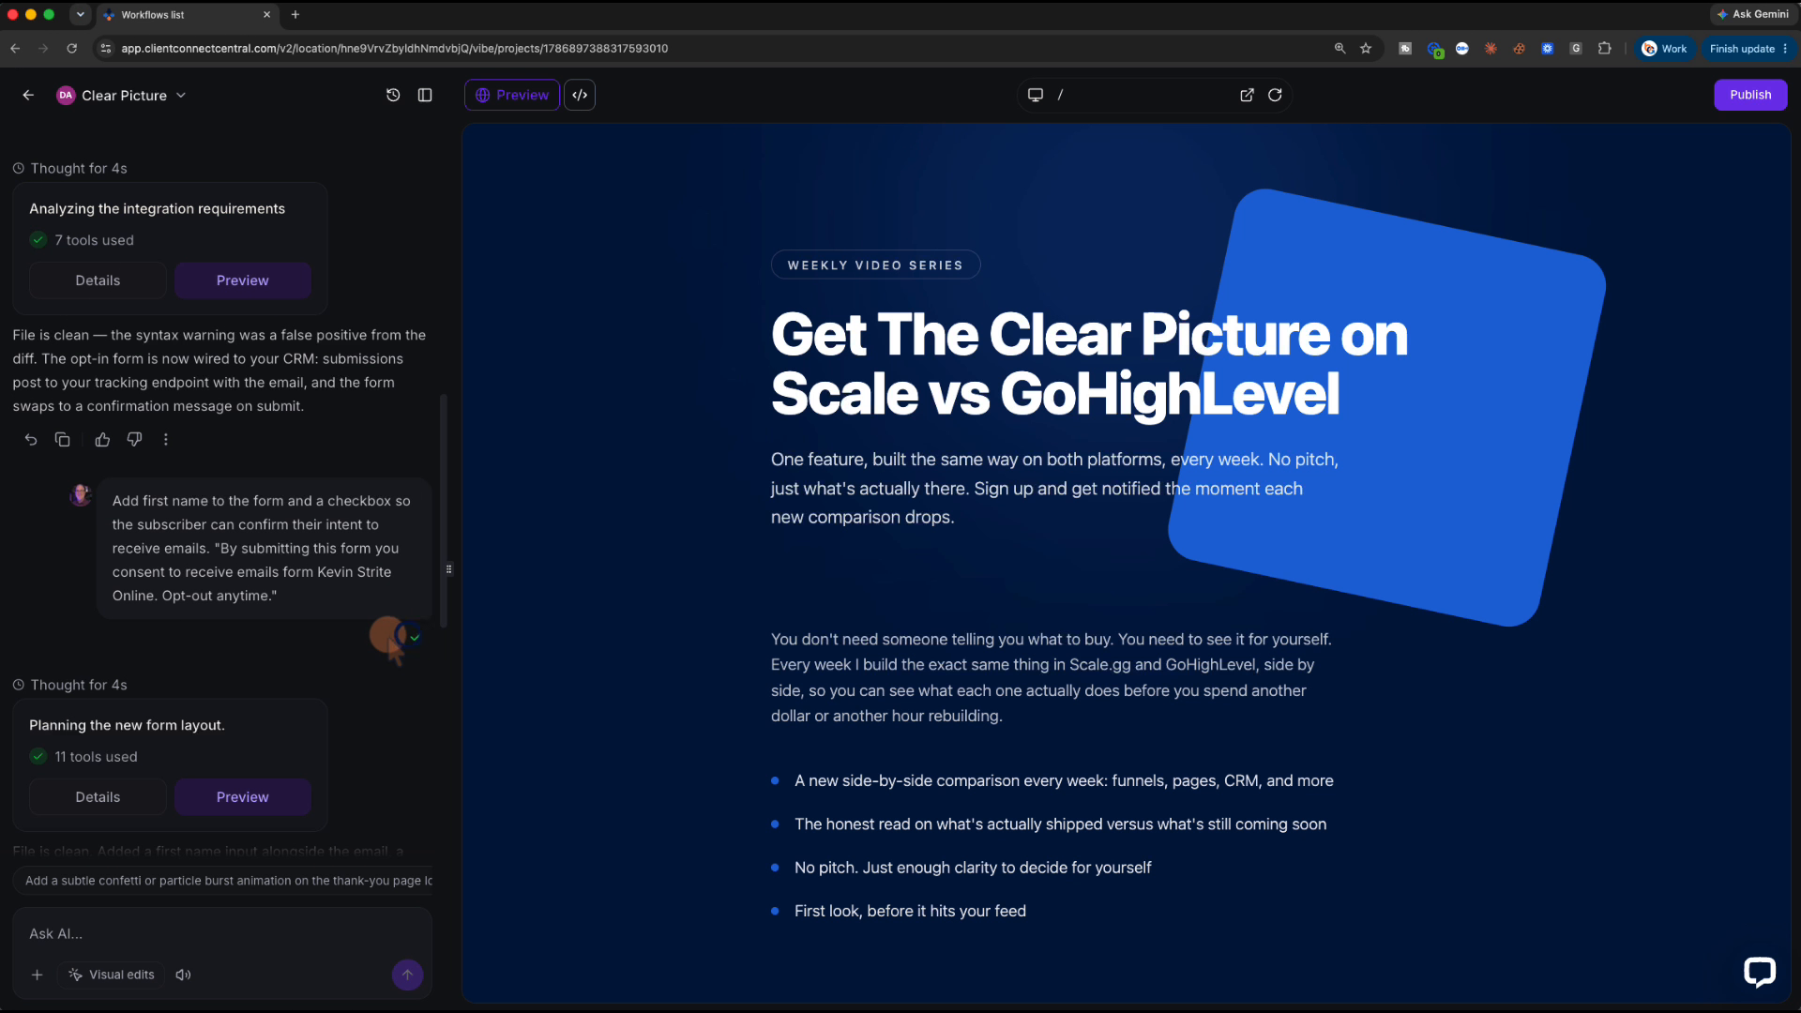
key(super+grave)
key(super+grave)
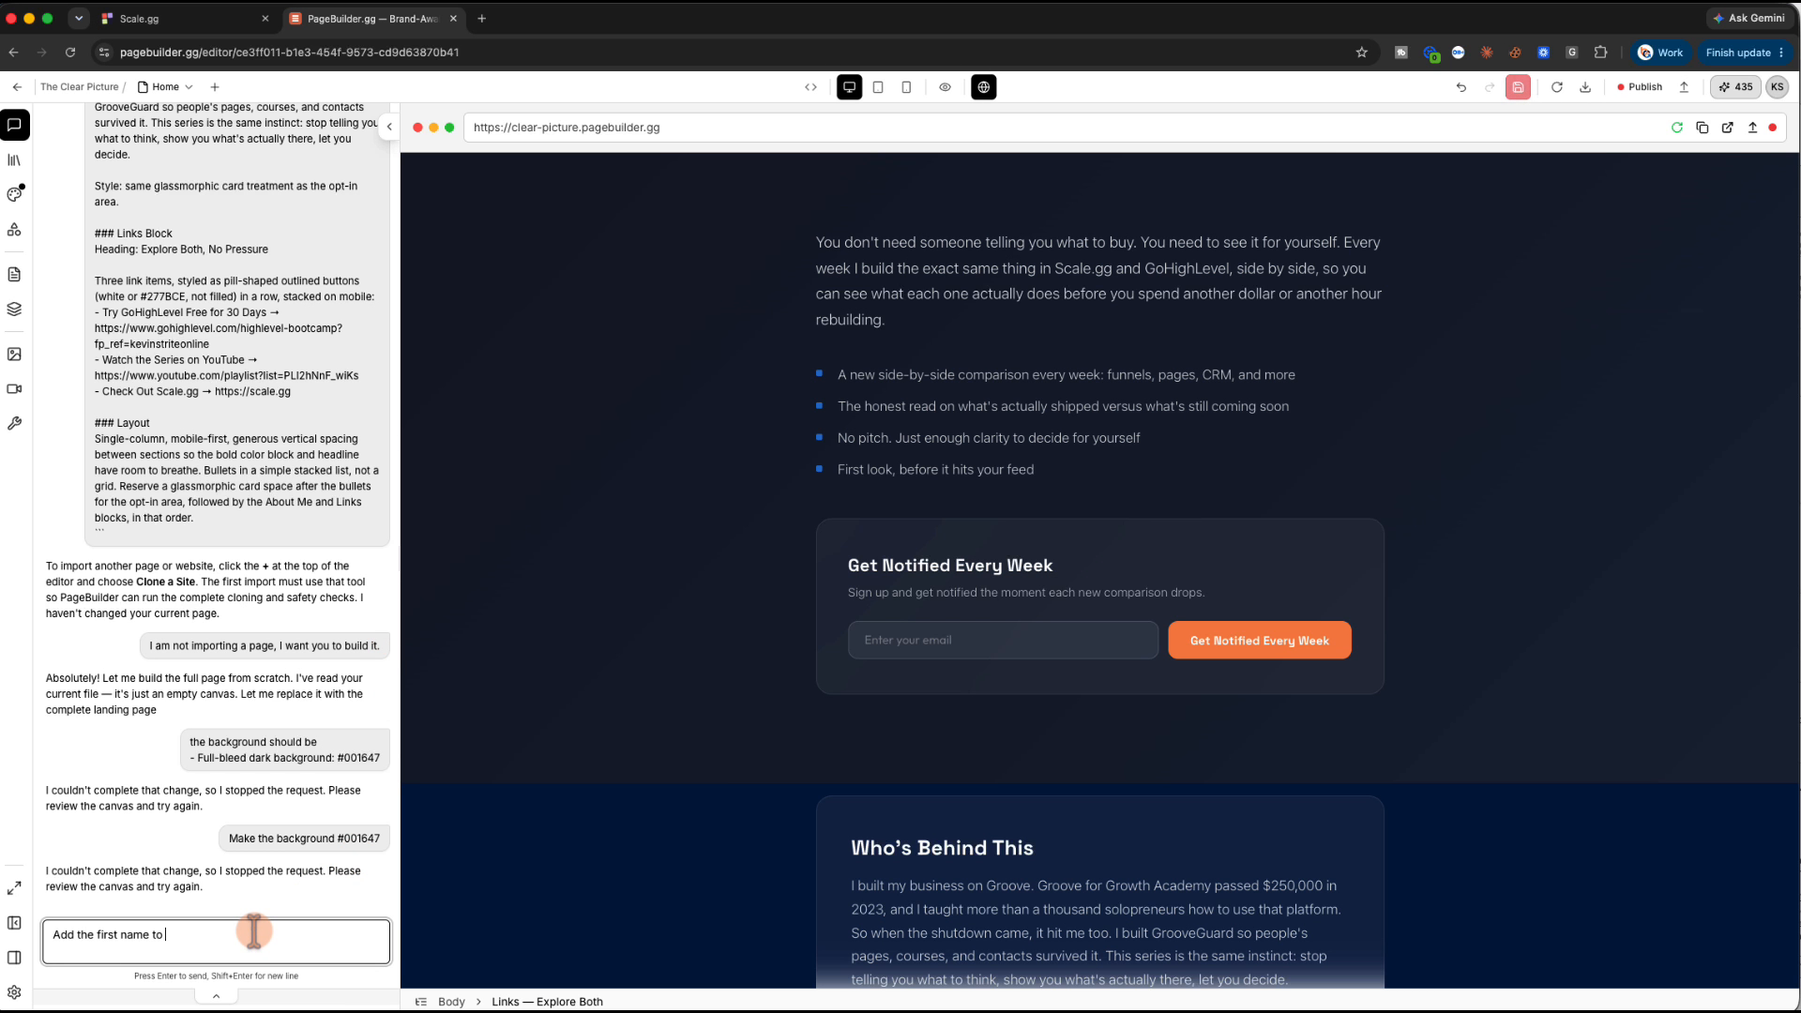
Paste and send the first-name field and consent checkbox request, then select the opt-in card
key(ctrl+a)
key(ctrl+v)
key(Return)
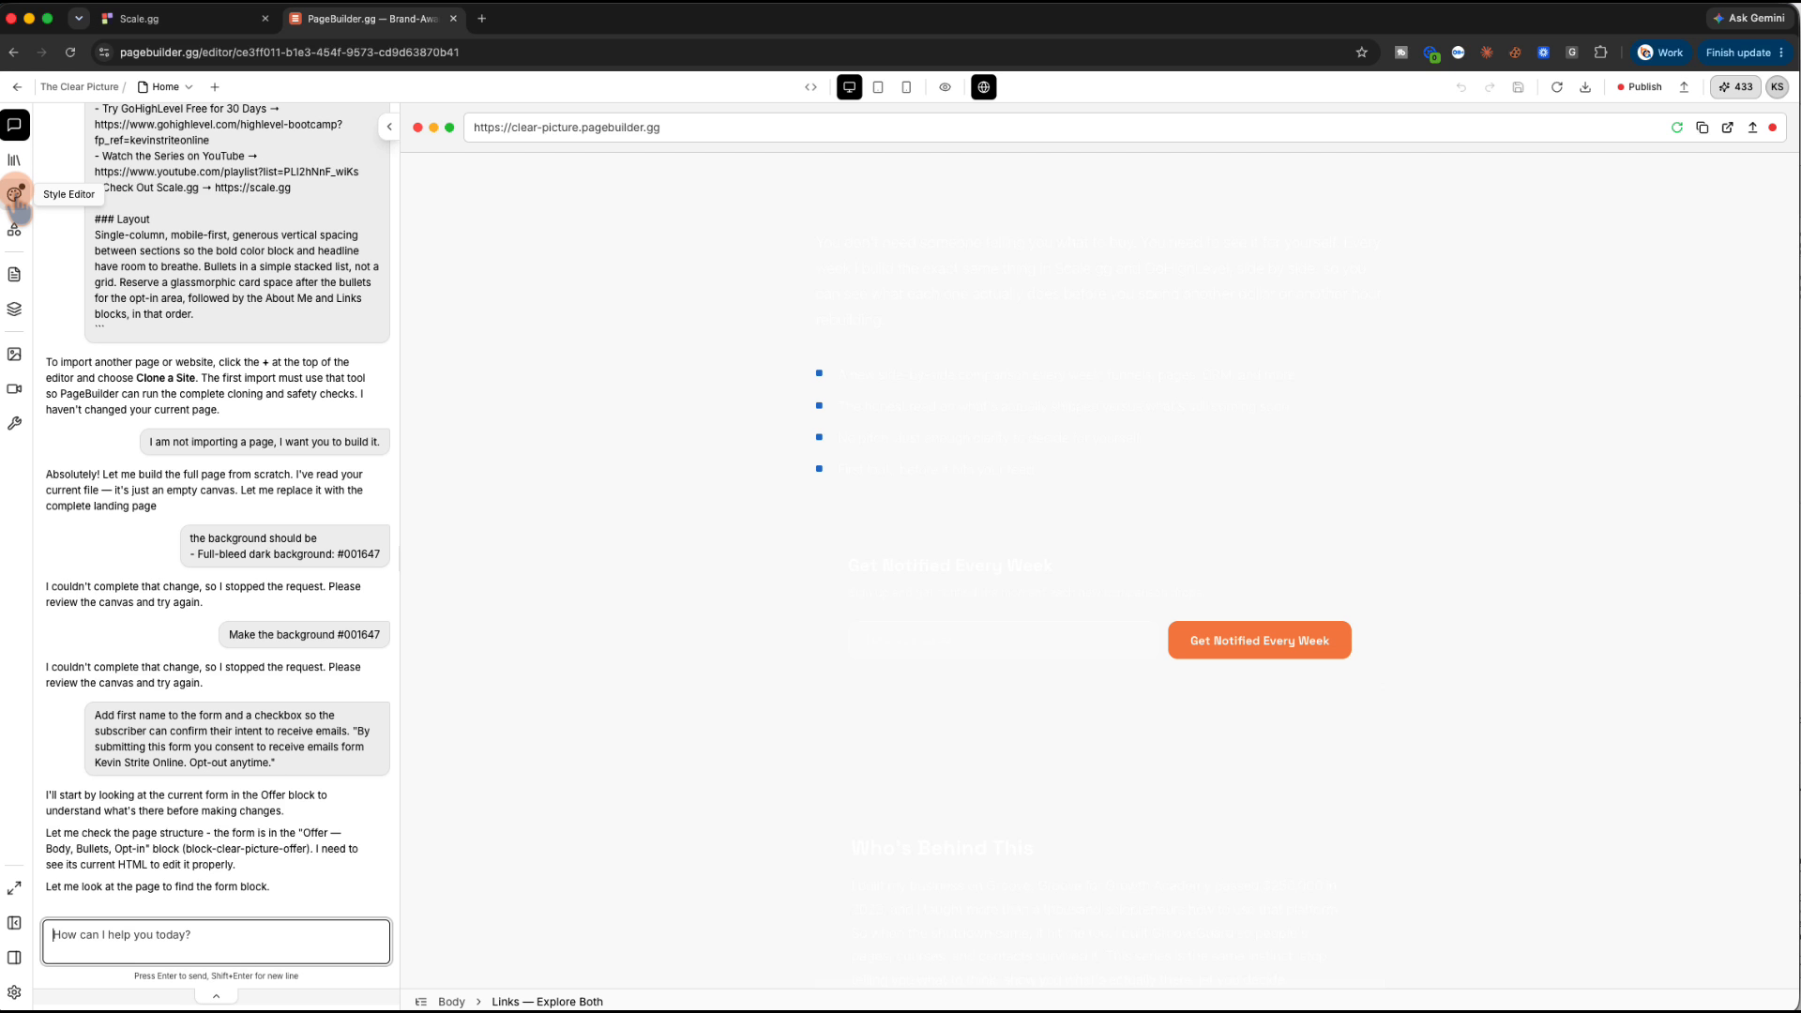
click(898, 674)
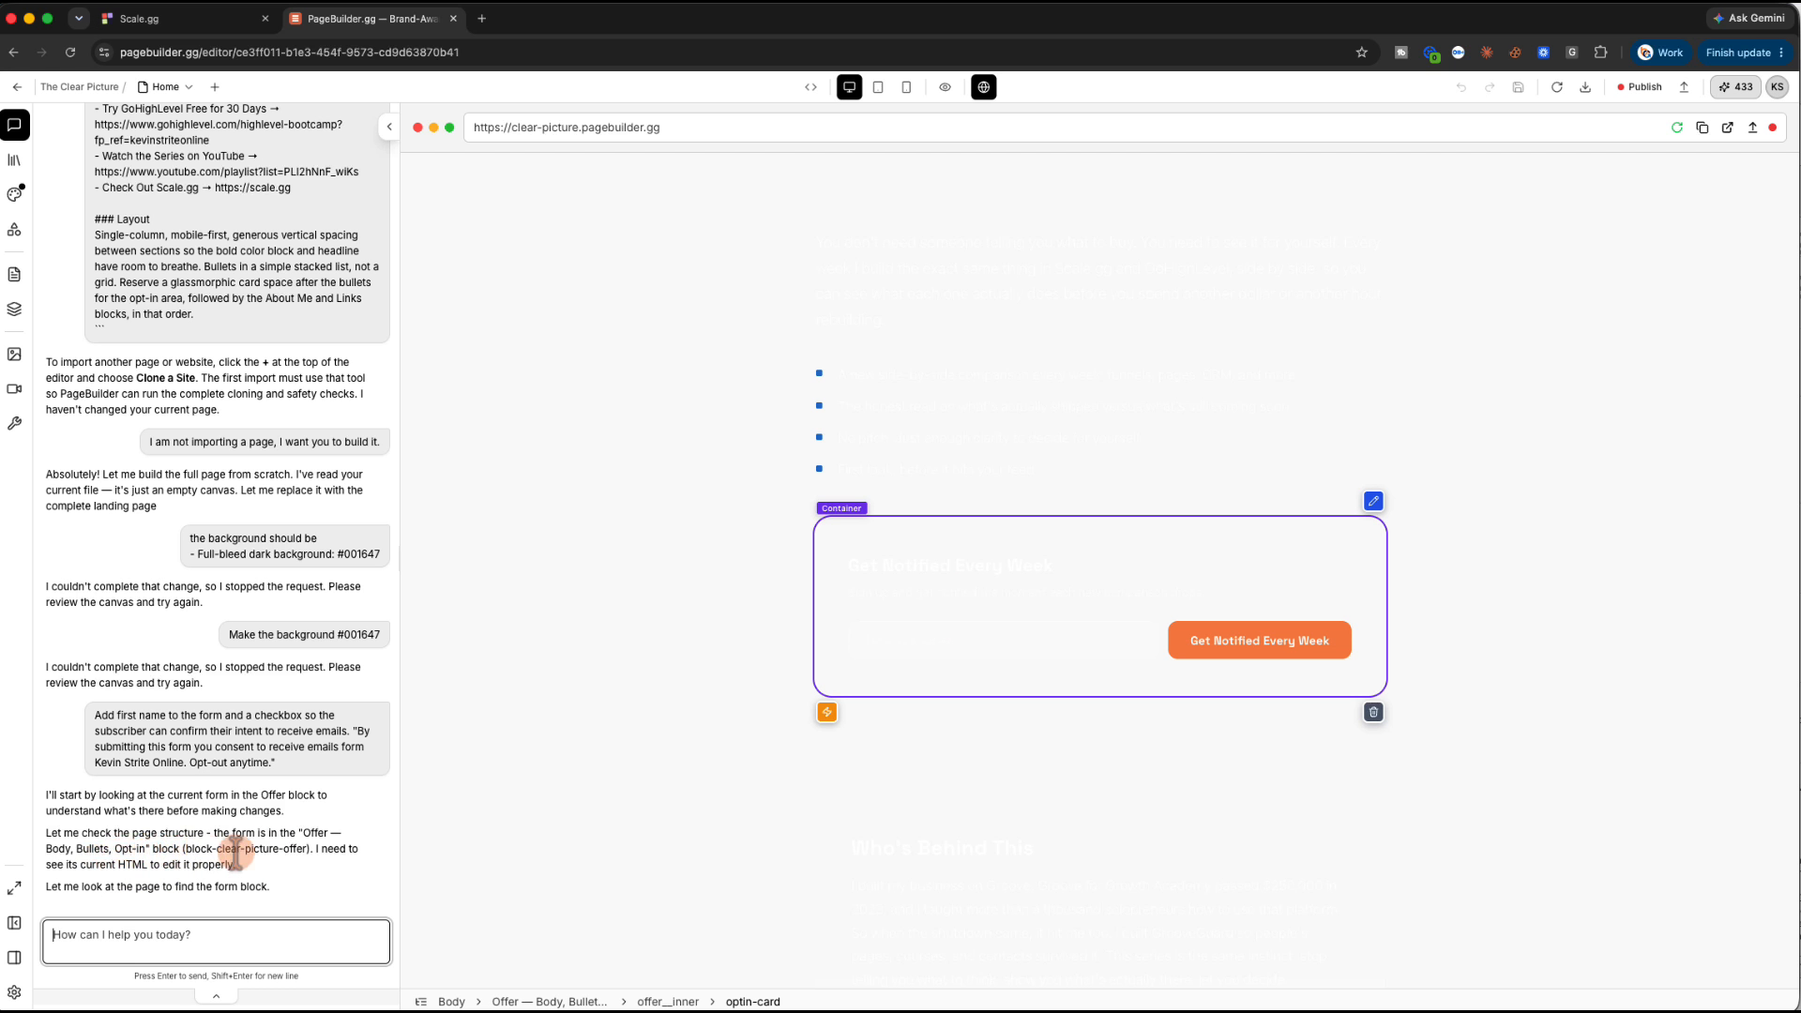
Send a follow-up asking again for the #001647 background and a first-name field
click(149, 938)
text(Did)
key(BackSpace)
key(BackSpace)
key(BackSpace)
key(BackSpace)
text(TYo)
key(BackSpace)
key(BackSpace)
text(You)
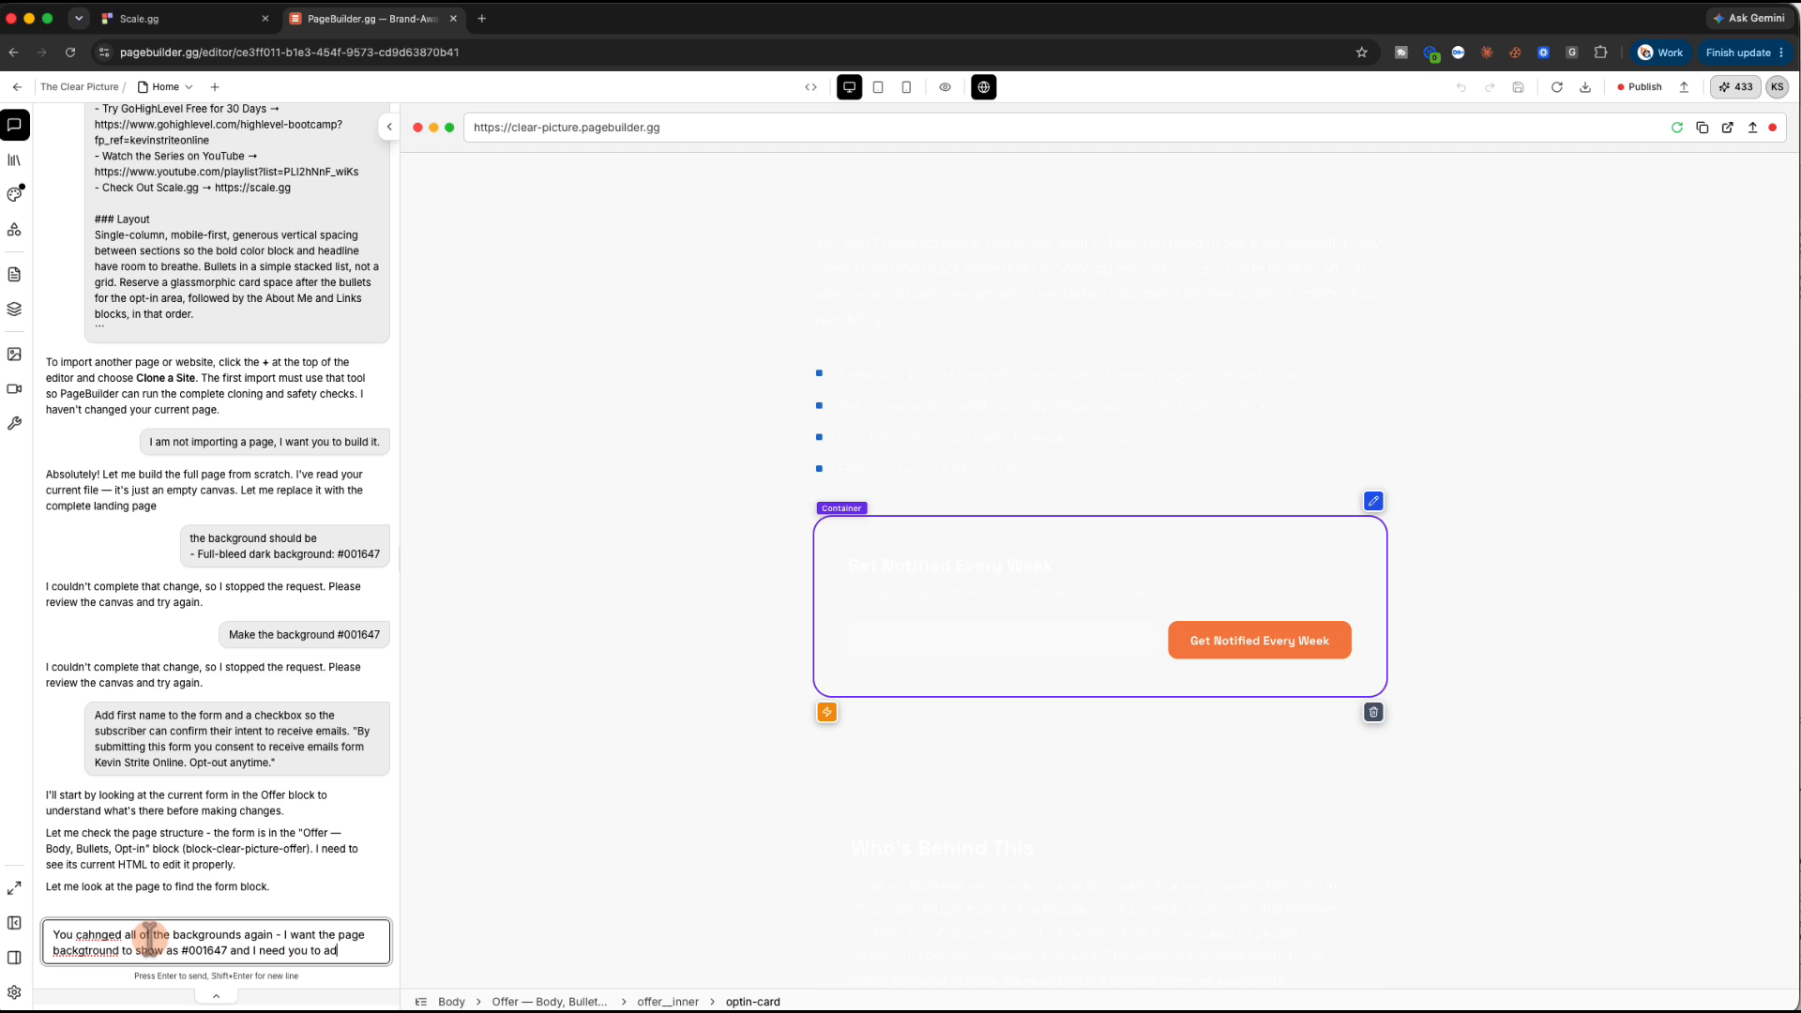
text(irst name to)
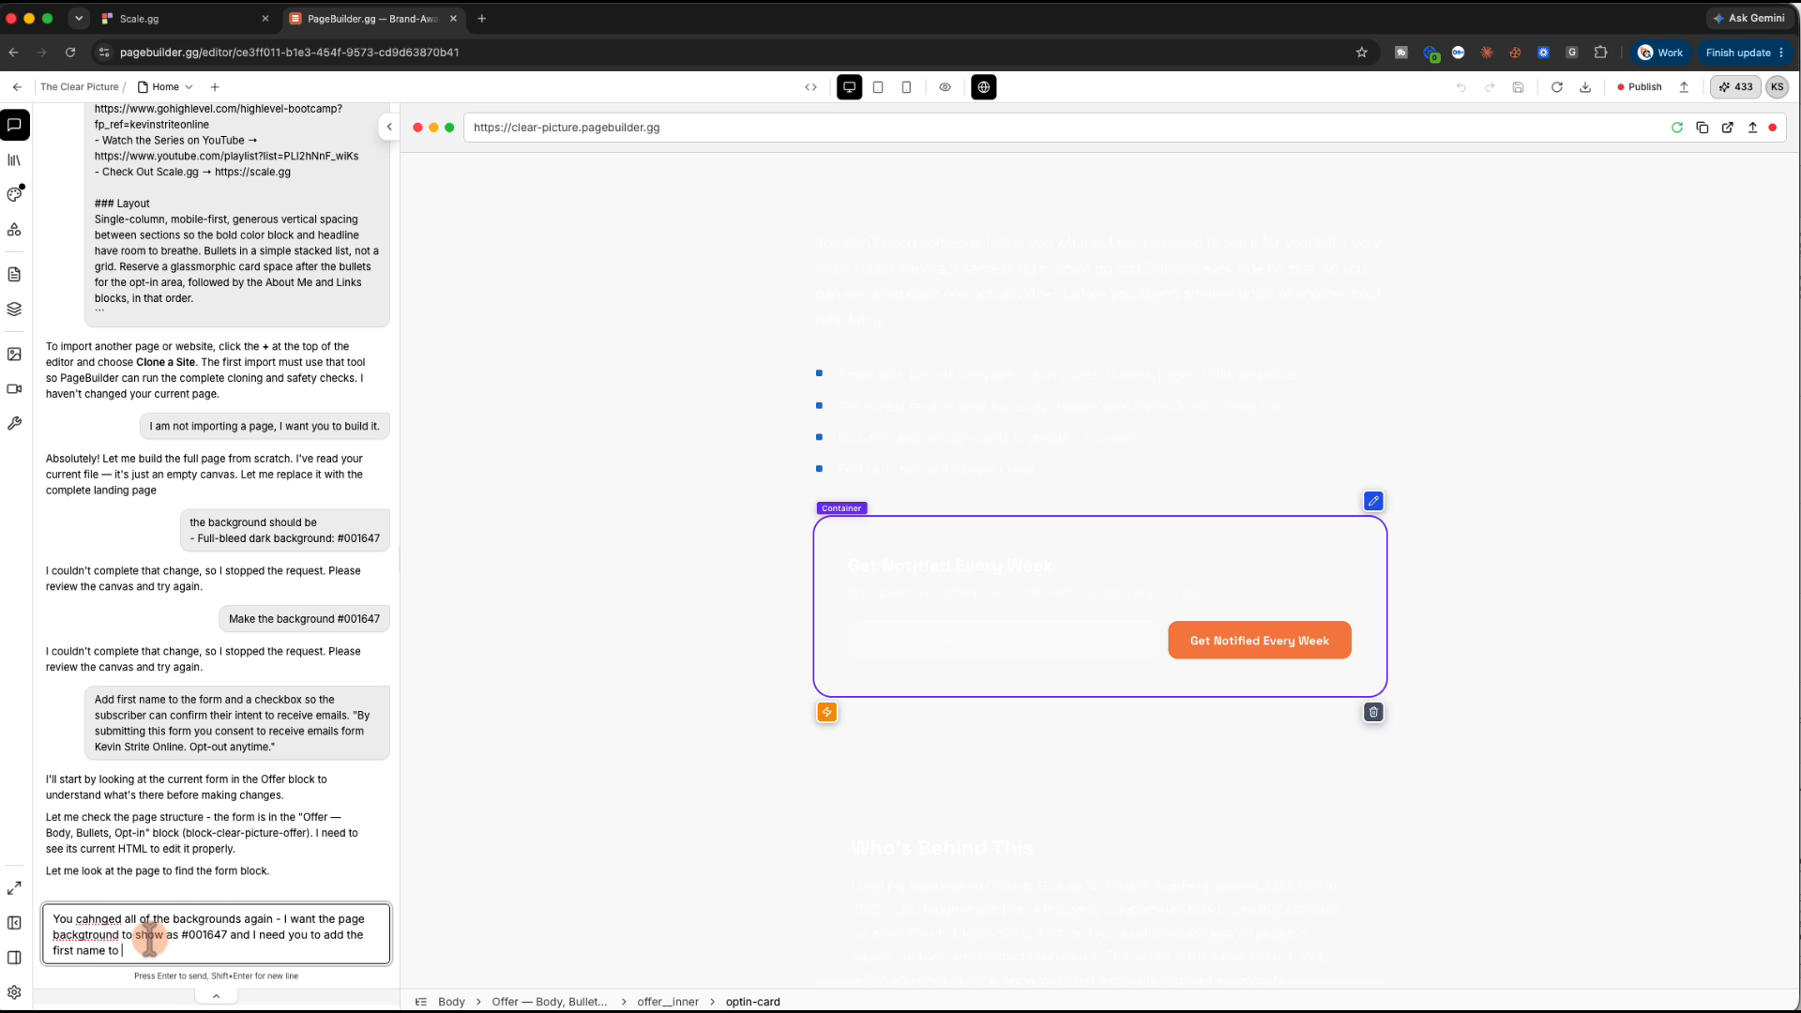
text( the form.)
key(Return)
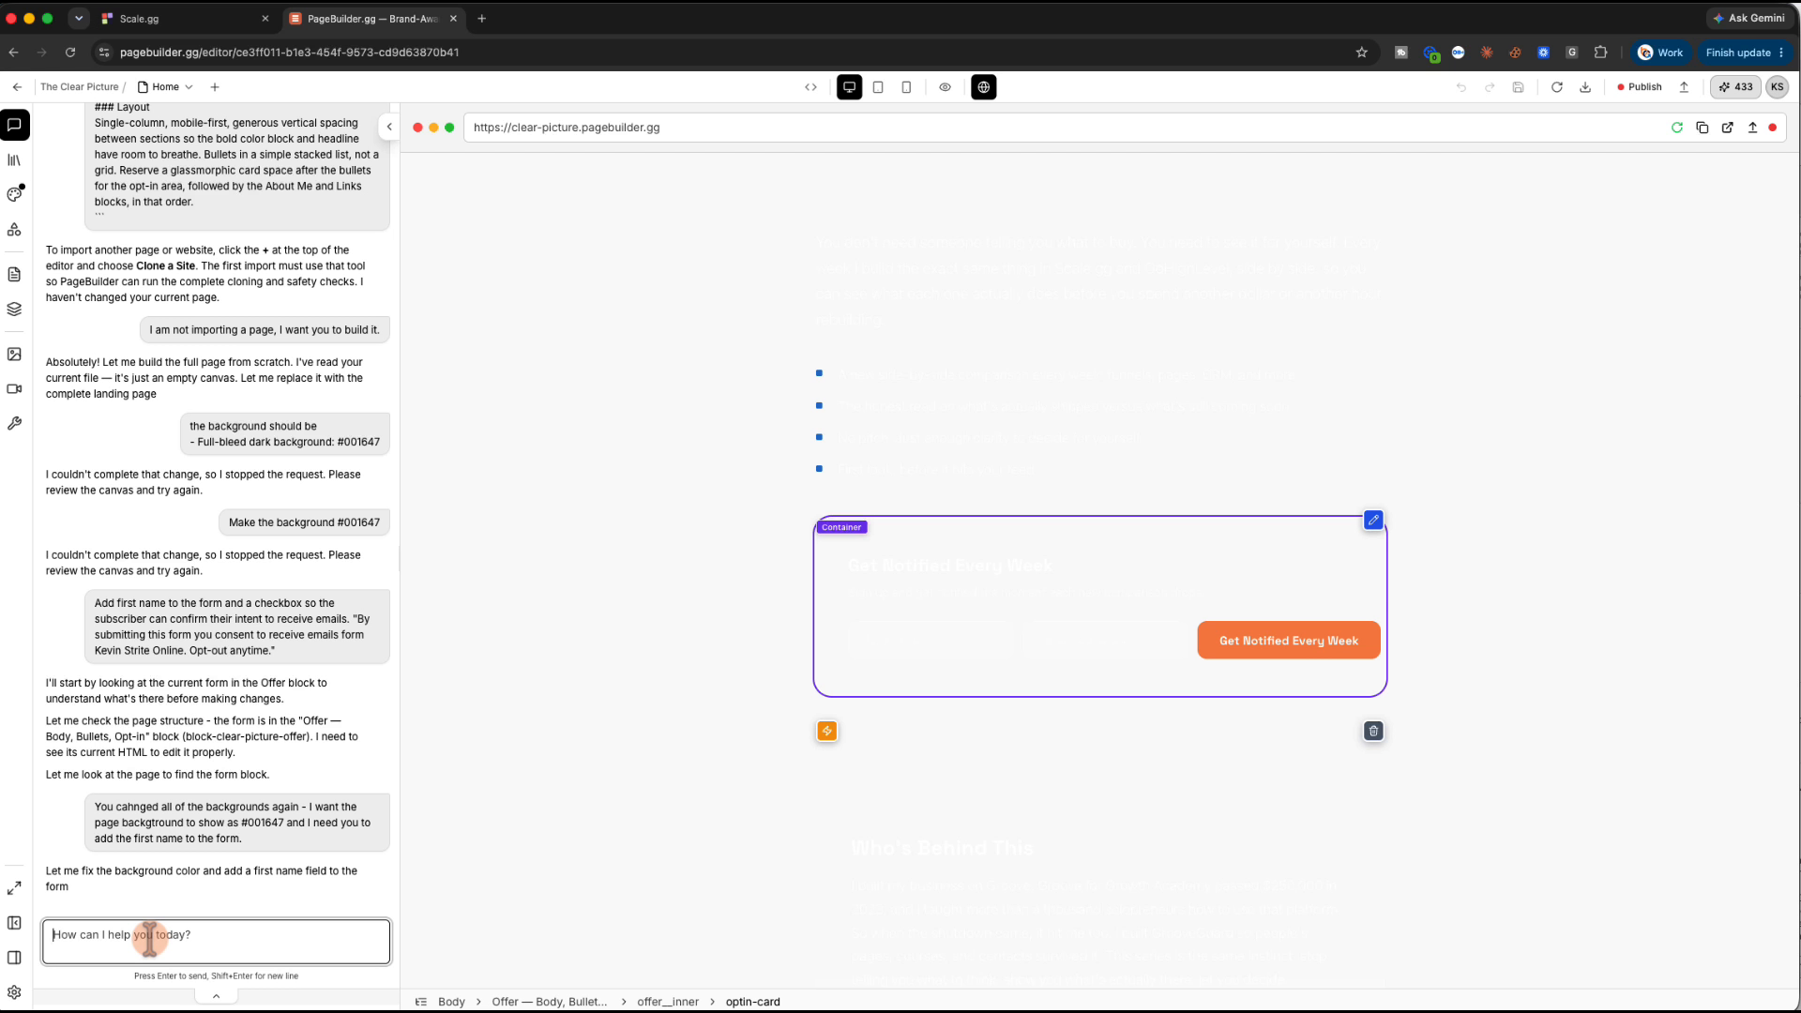
click(827, 731)
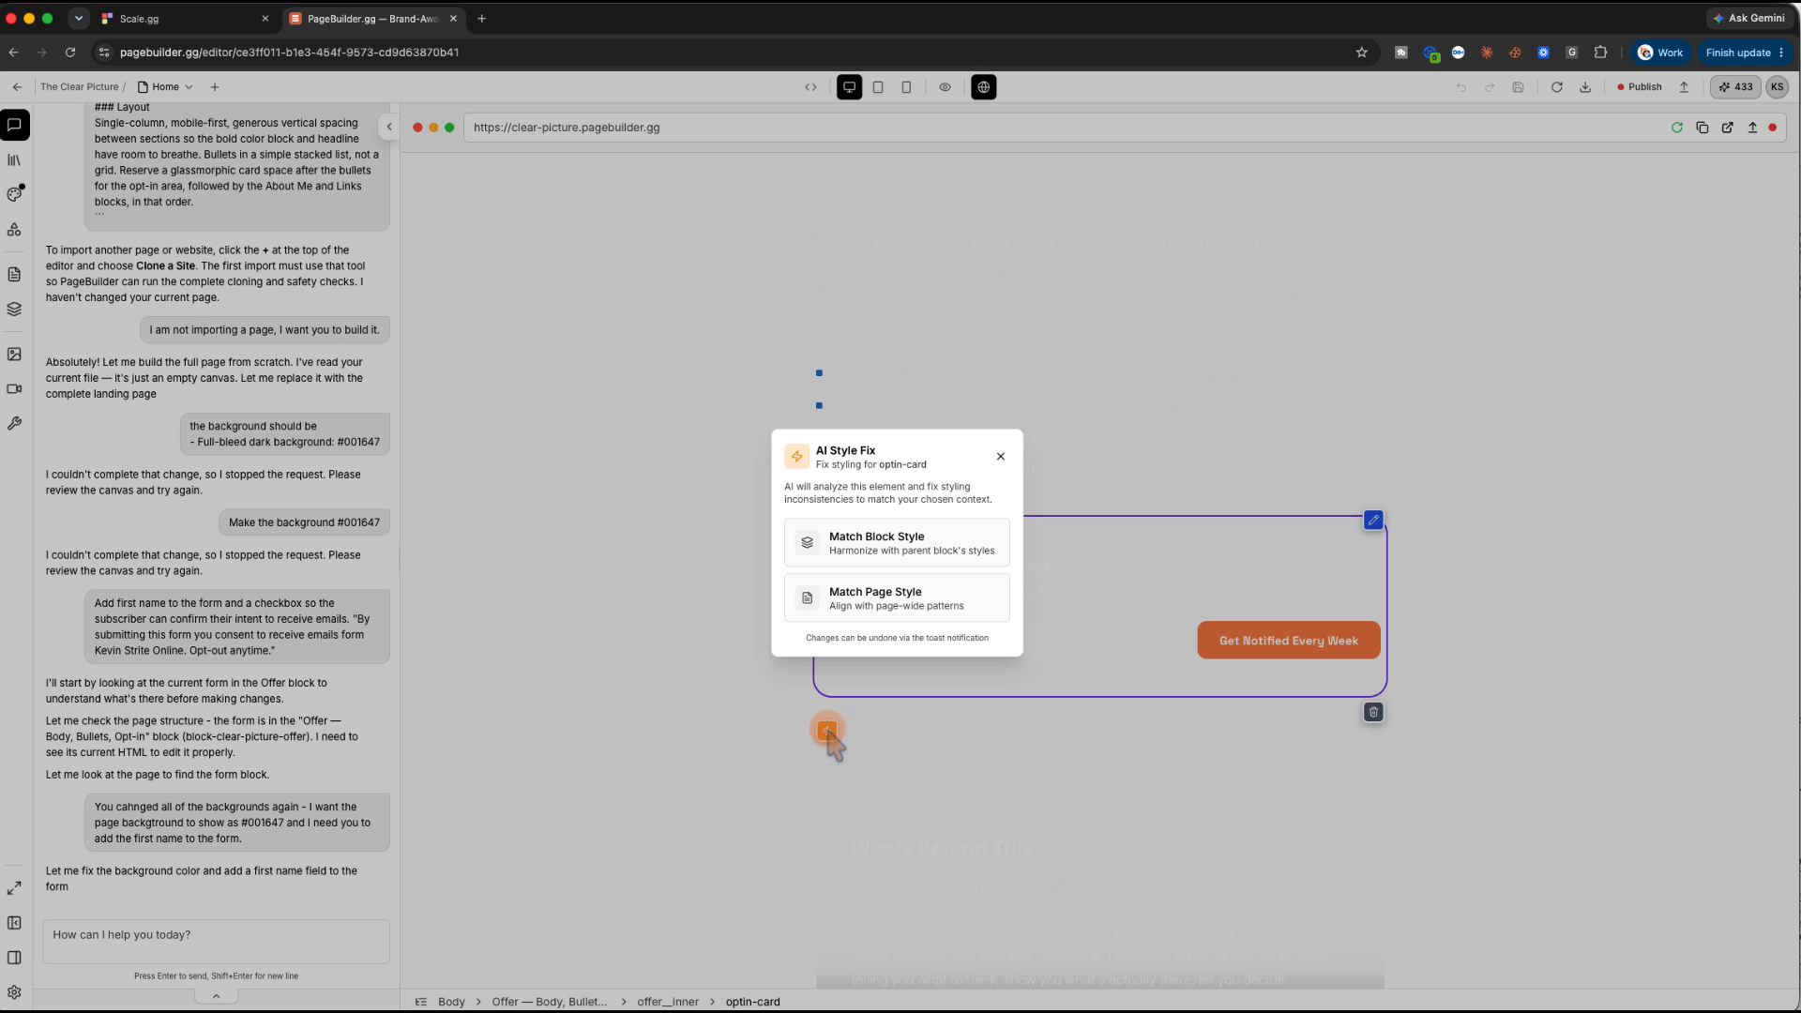
click(1000, 458)
click(559, 462)
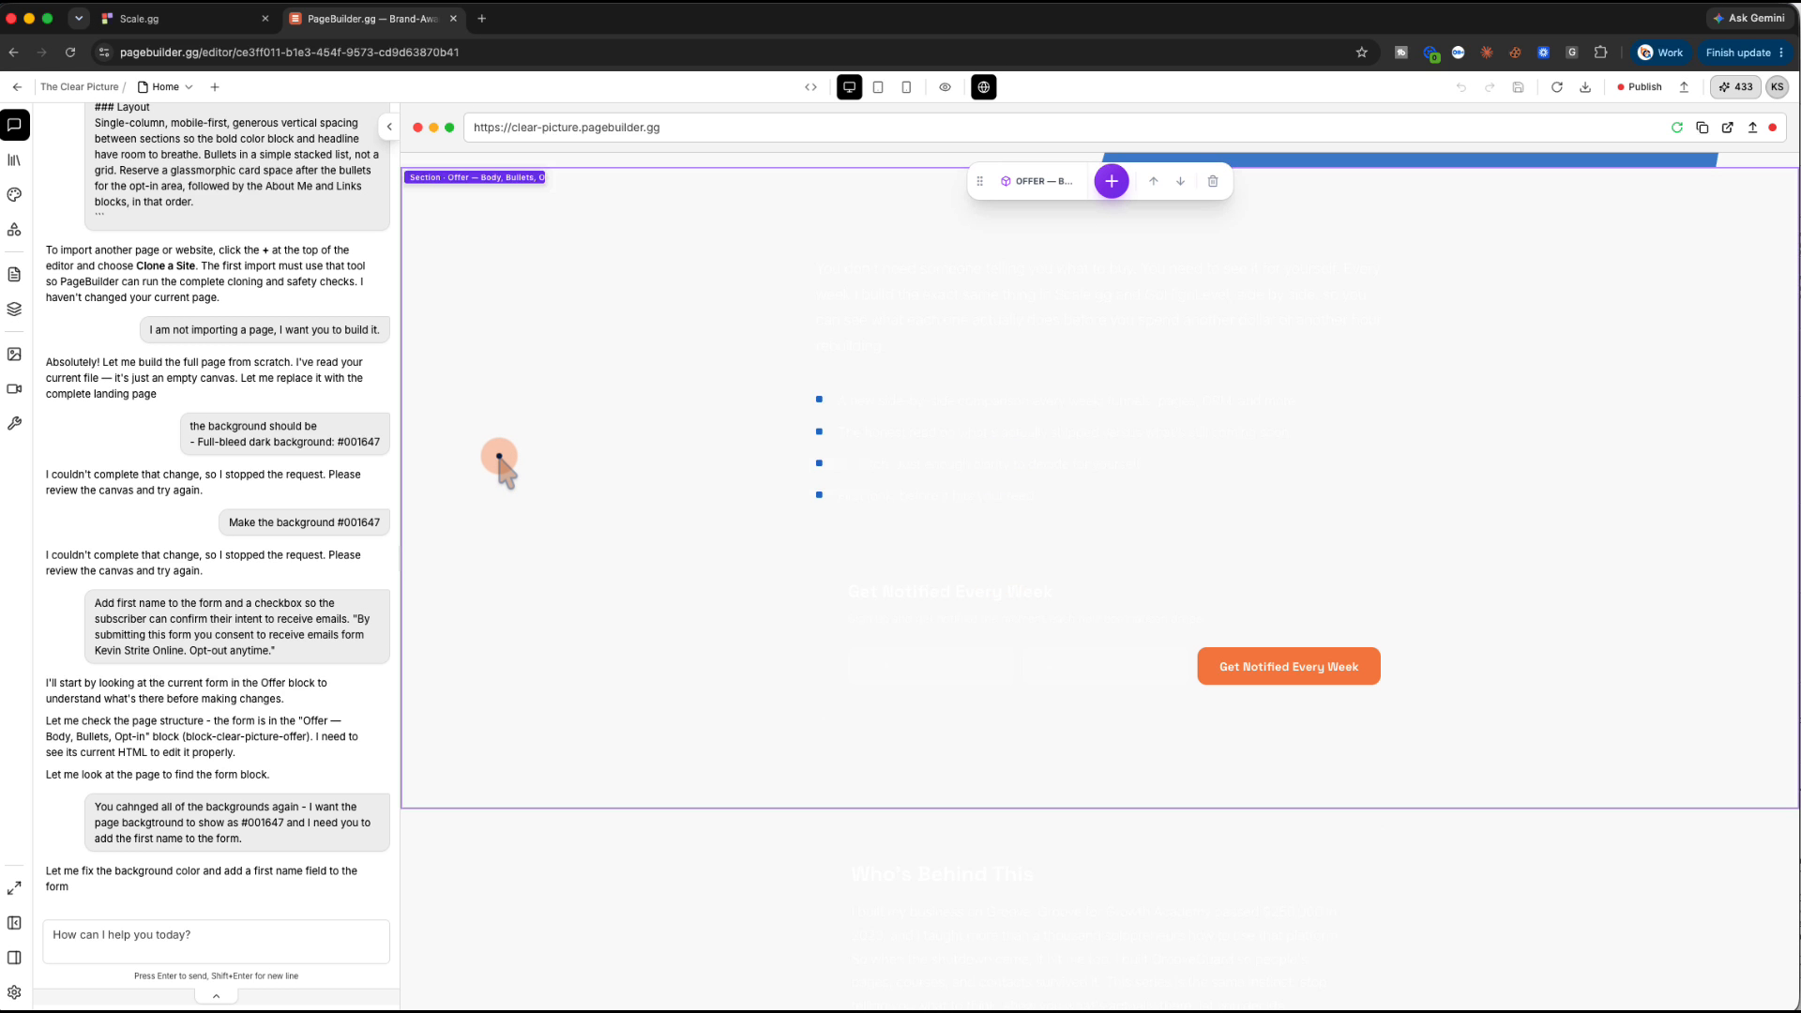
scroll(499, 459, up, 5)
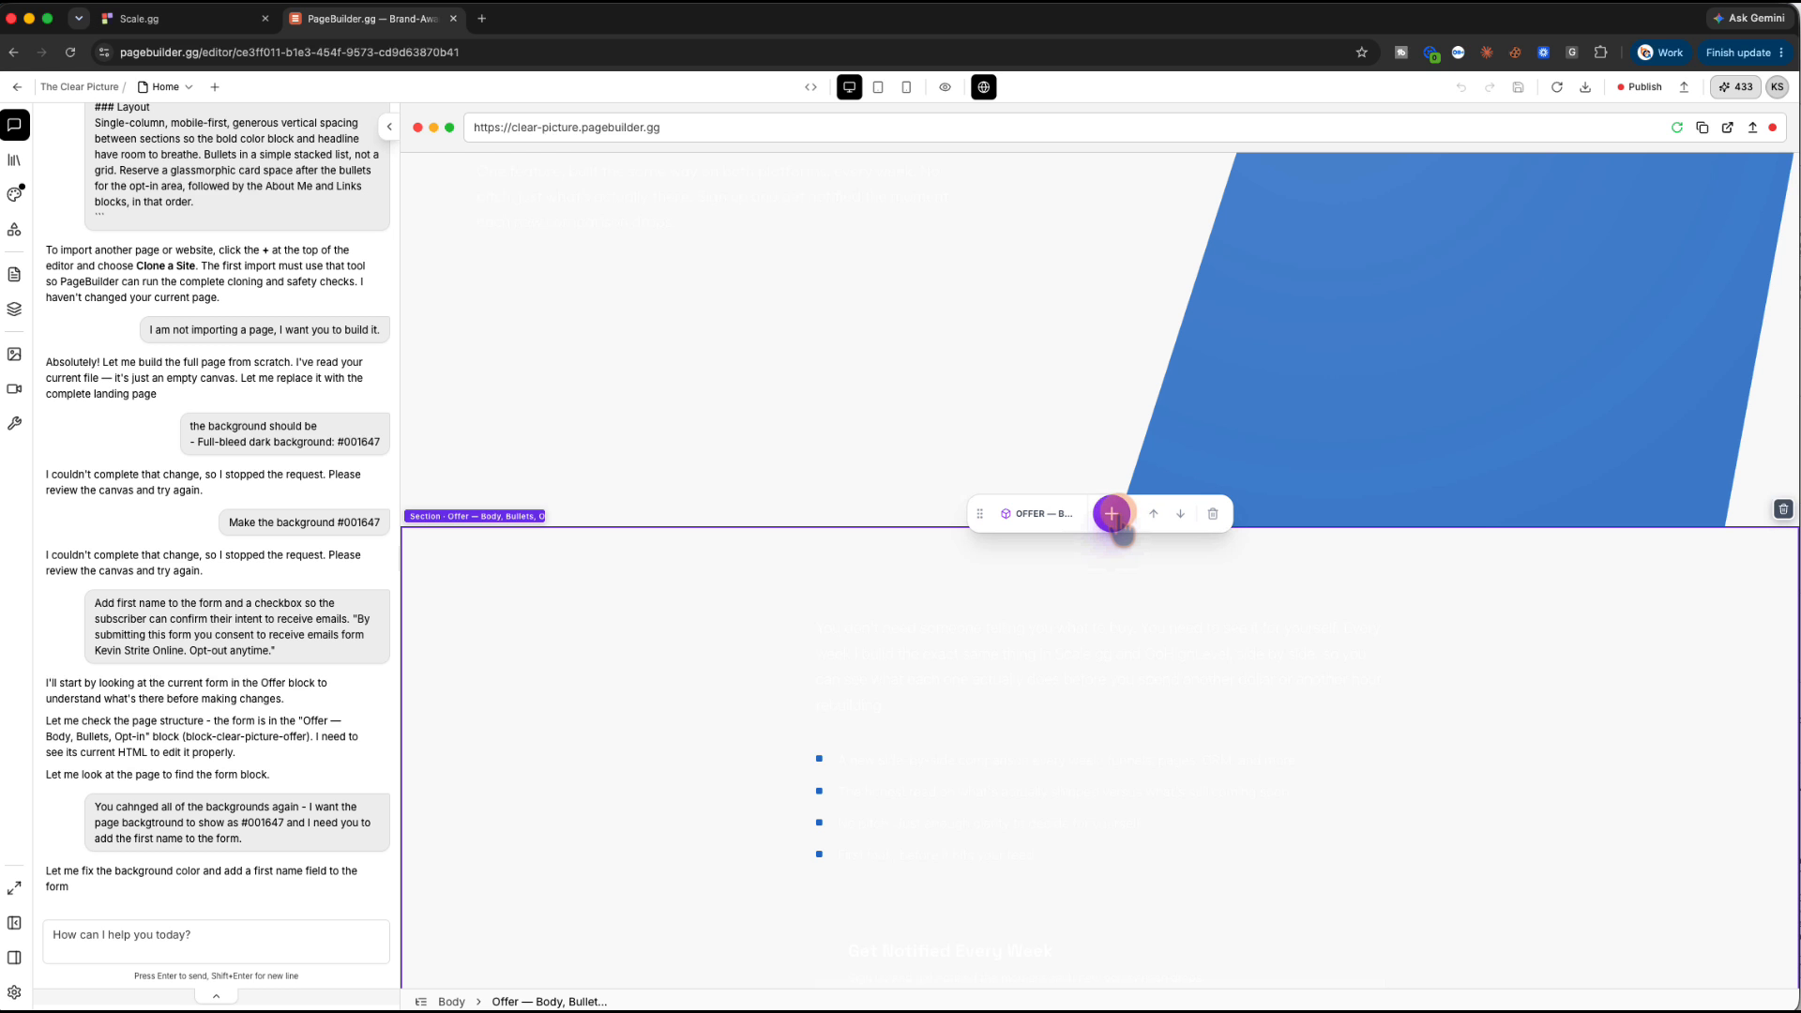
Set the container's background colour to #001647 in the Style Editor and scroll to check
click(14, 193)
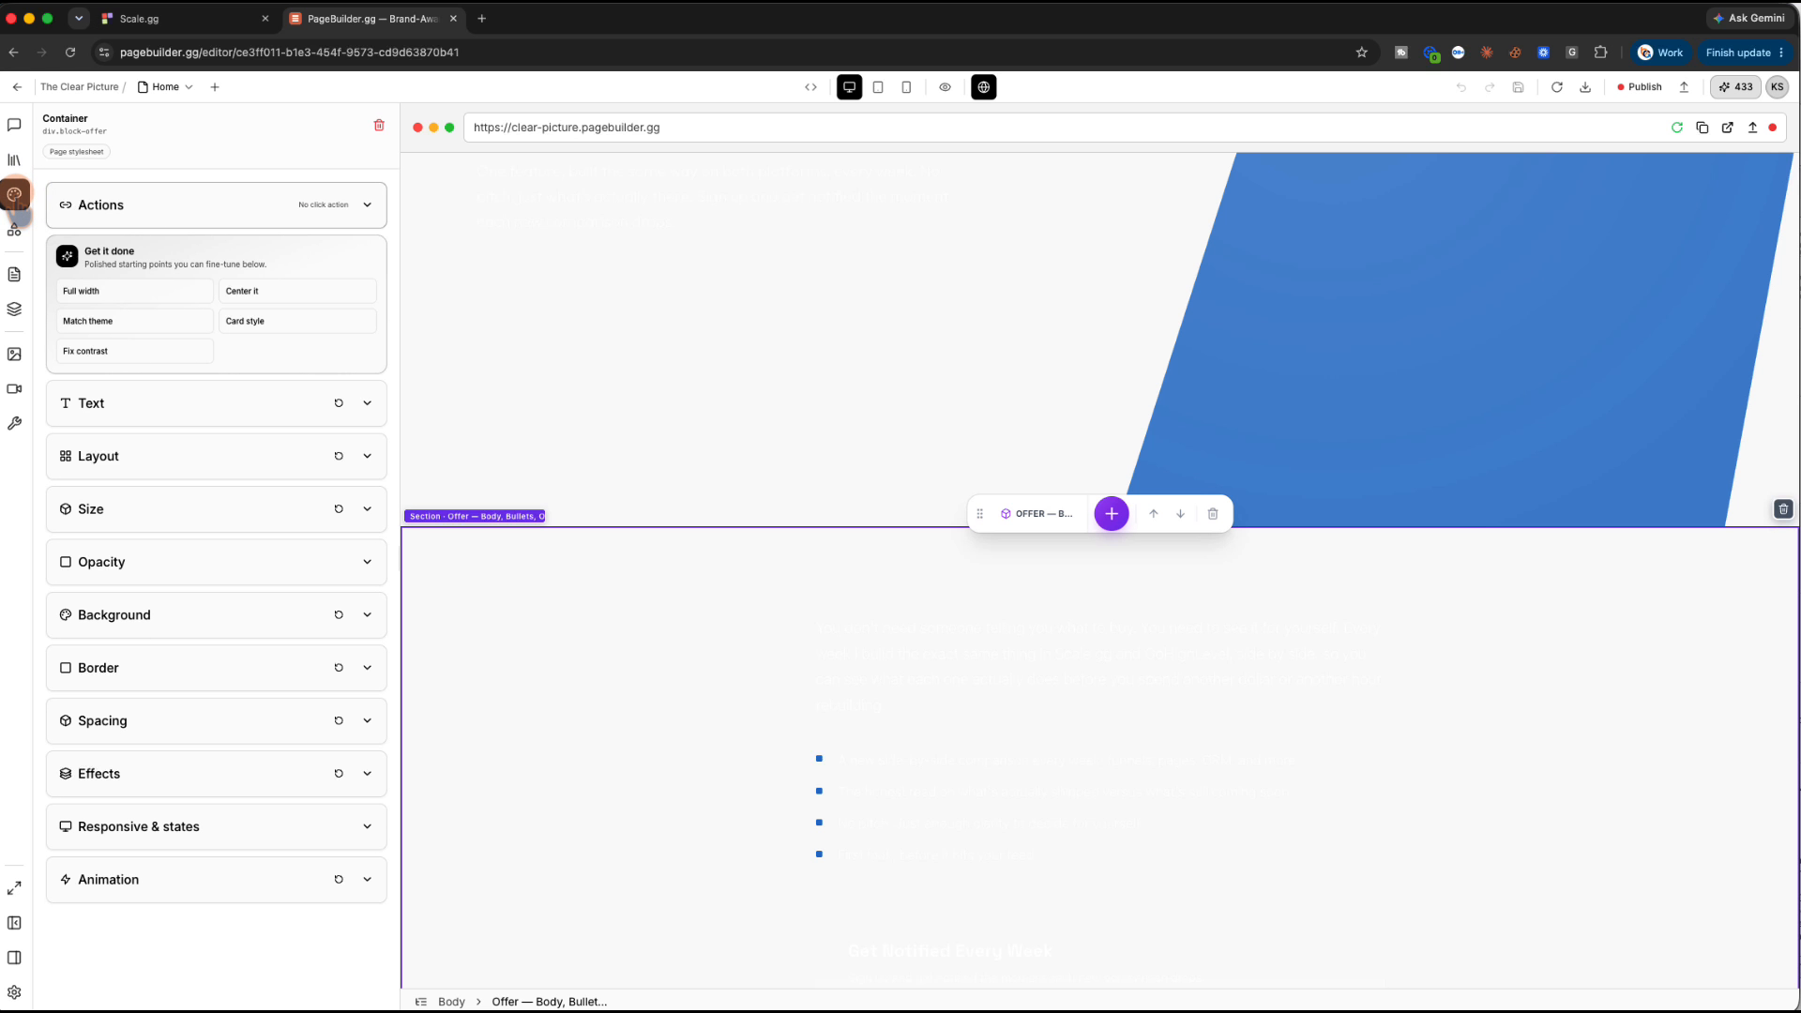
click(367, 614)
double_click(137, 674)
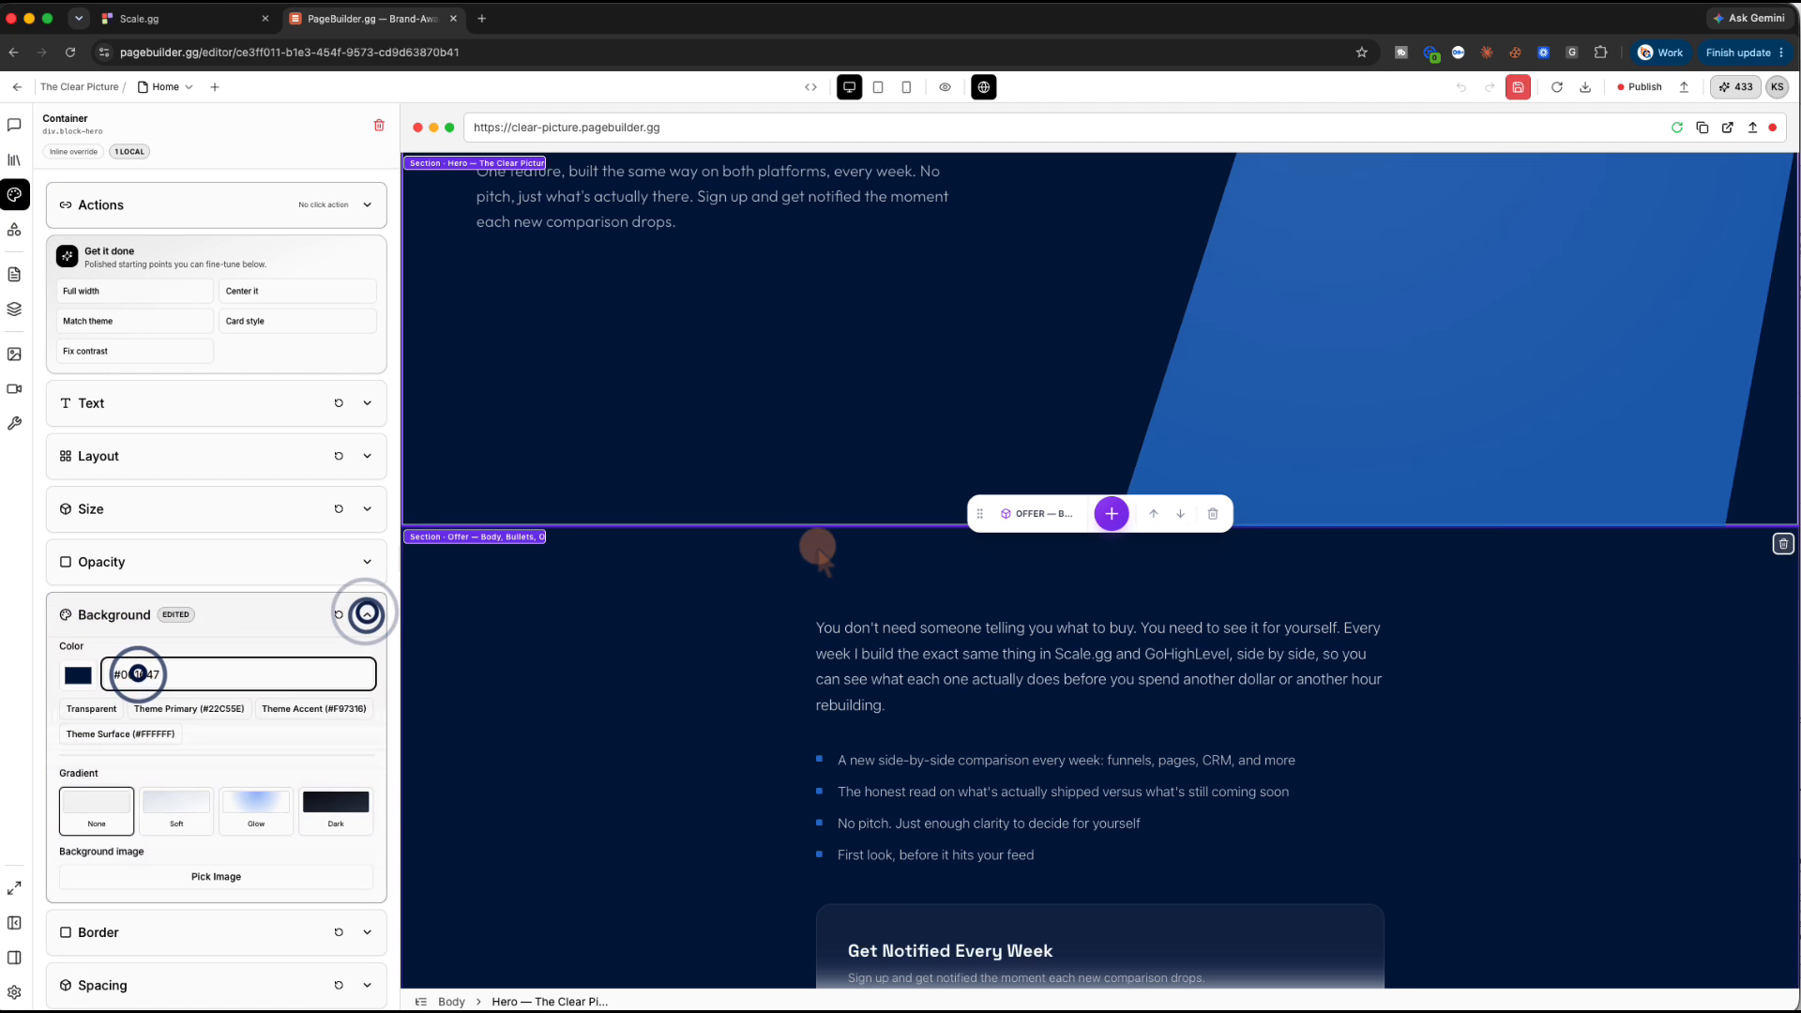
text(#001)
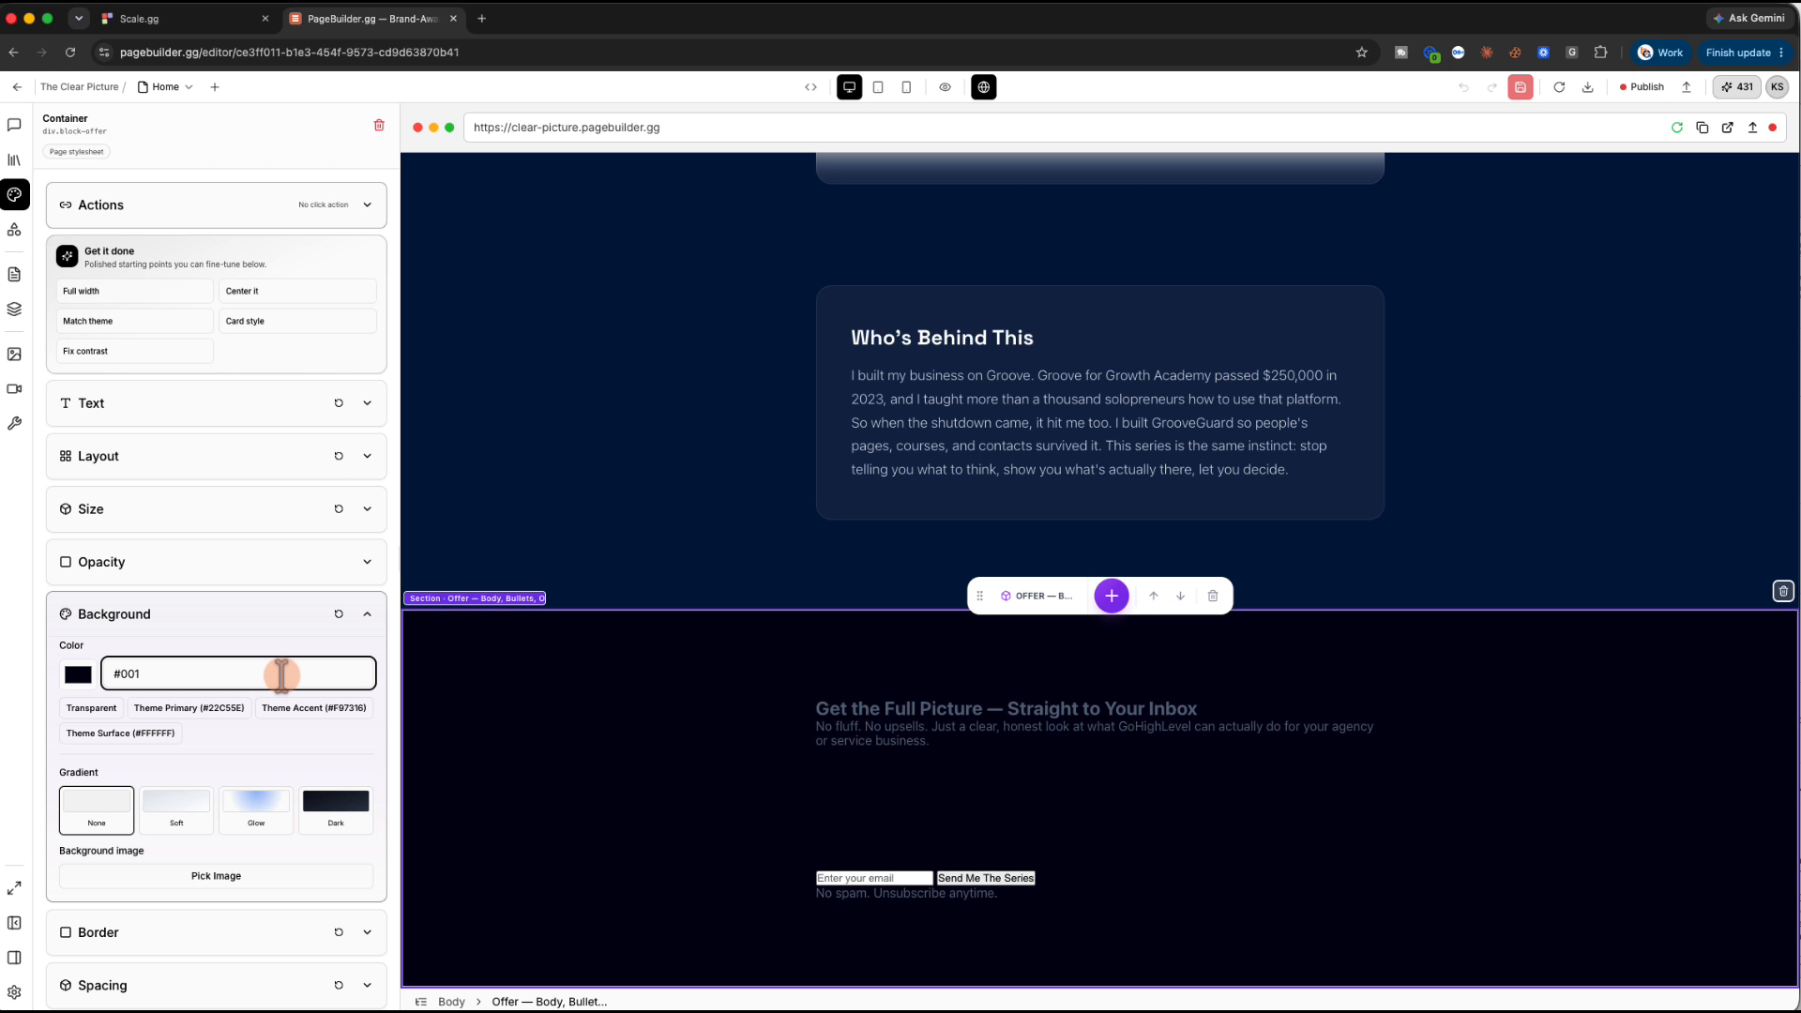
text(647)
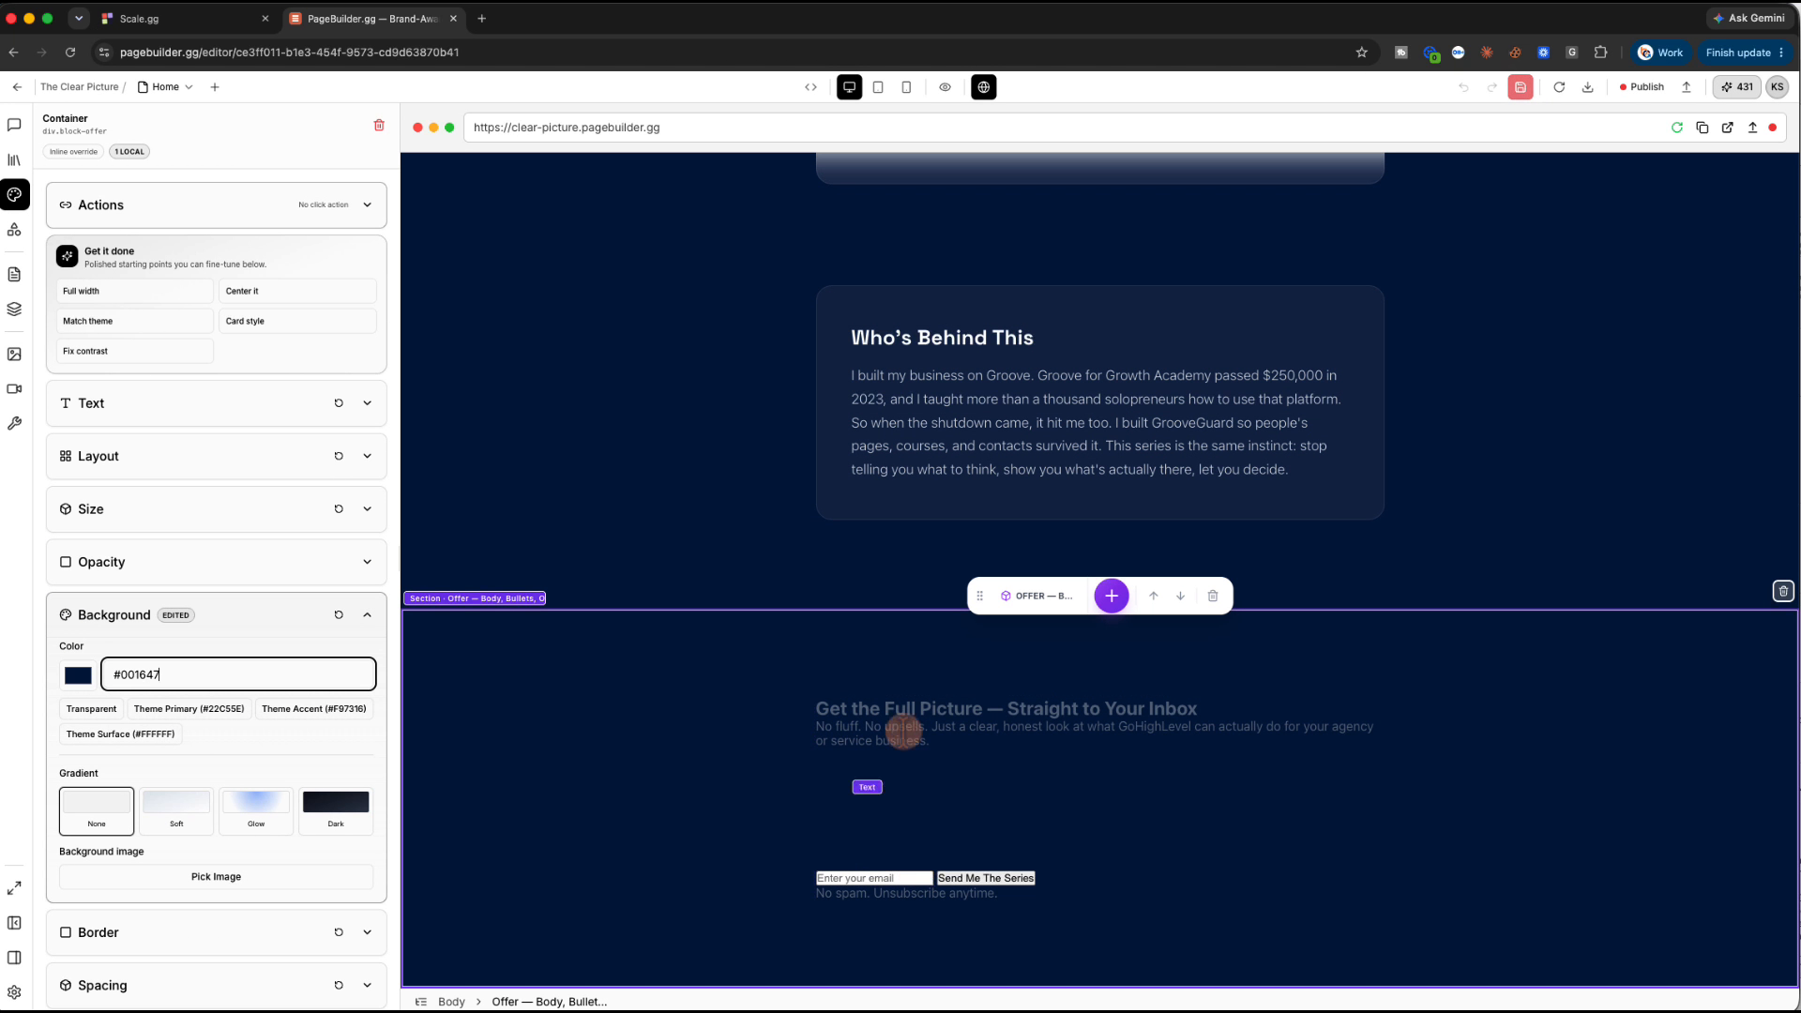
scroll(898, 726, down, 1)
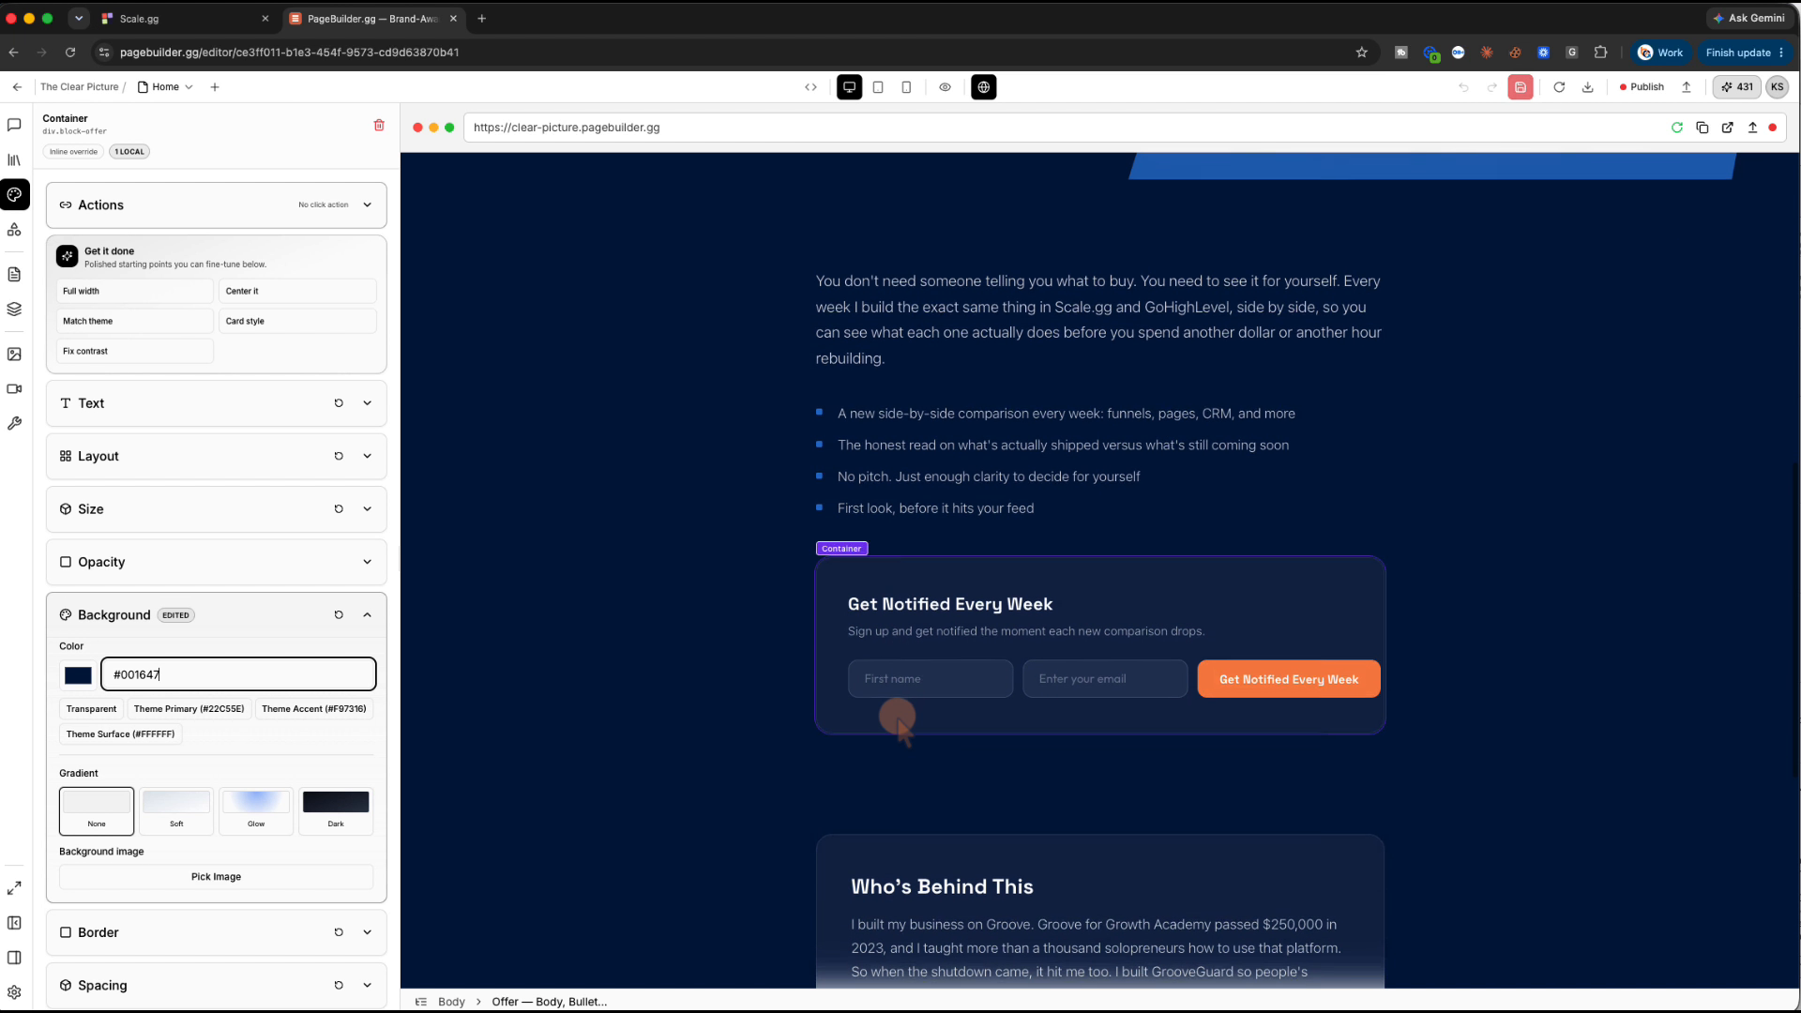
scroll(985, 735, down, 7)
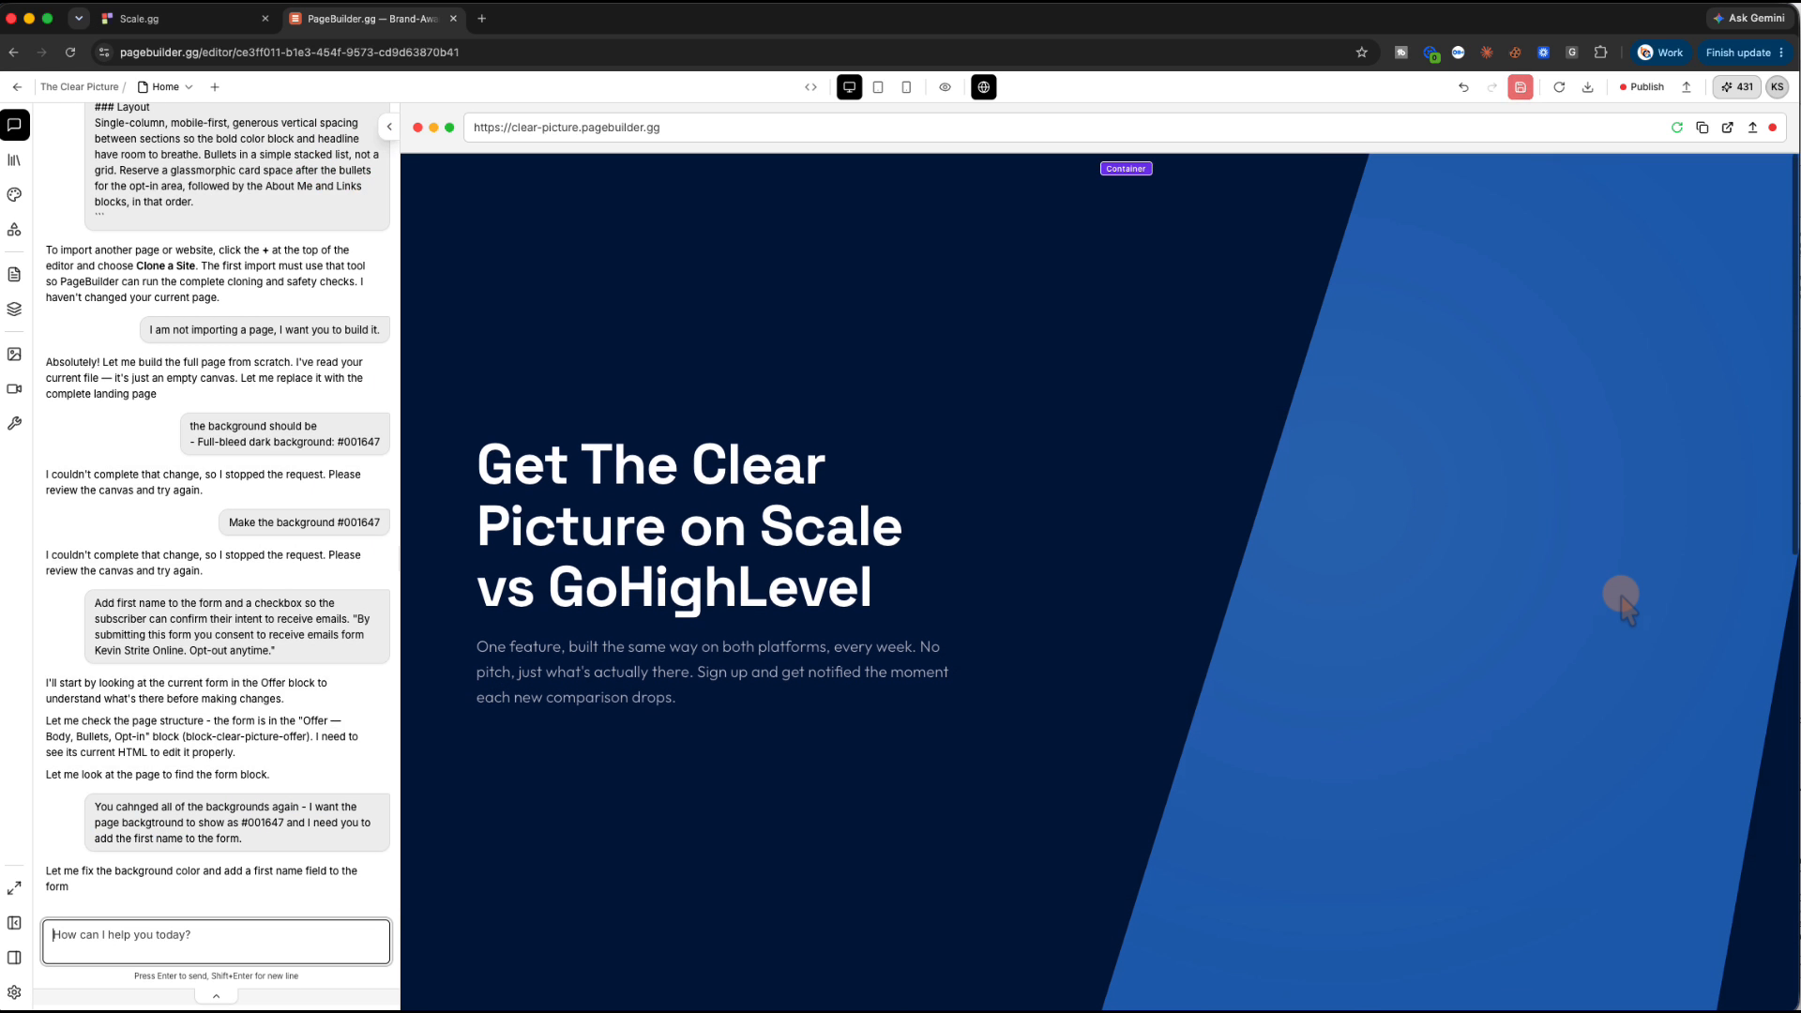
Ask the AI to connect the form to Mailbaser
scroll(1621, 600, down, 10)
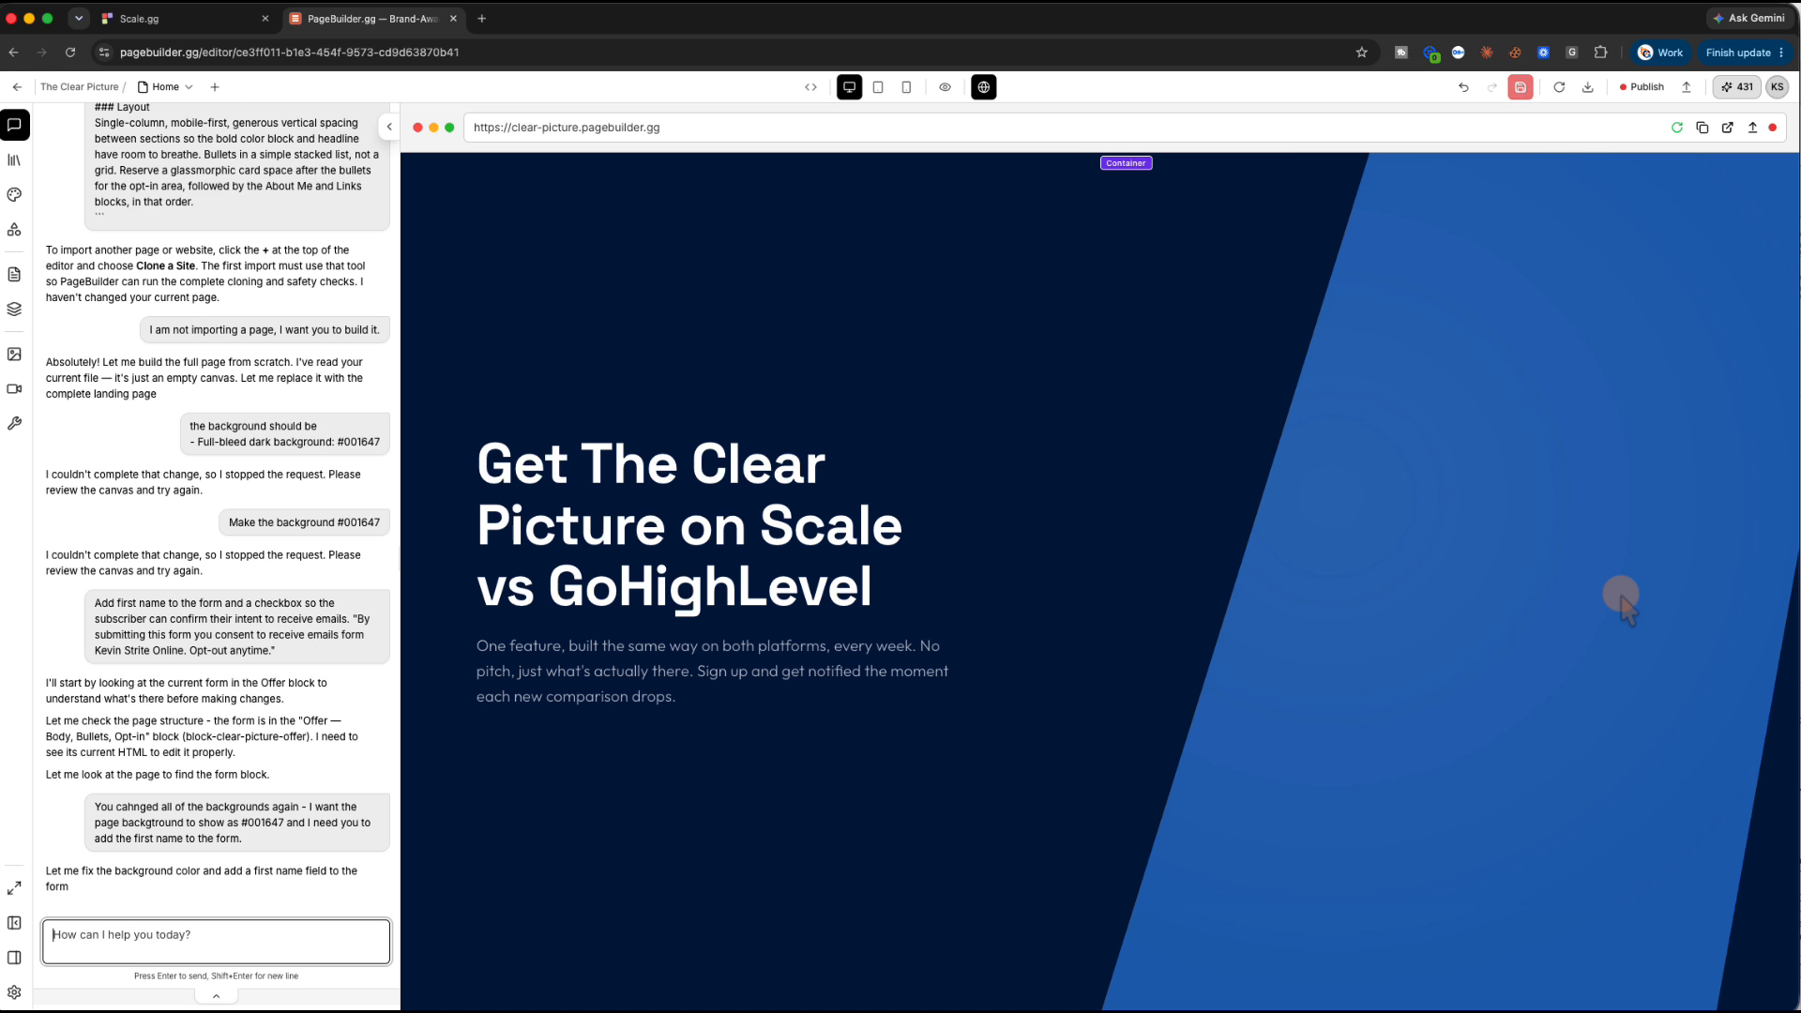
scroll(1621, 600, down, 10)
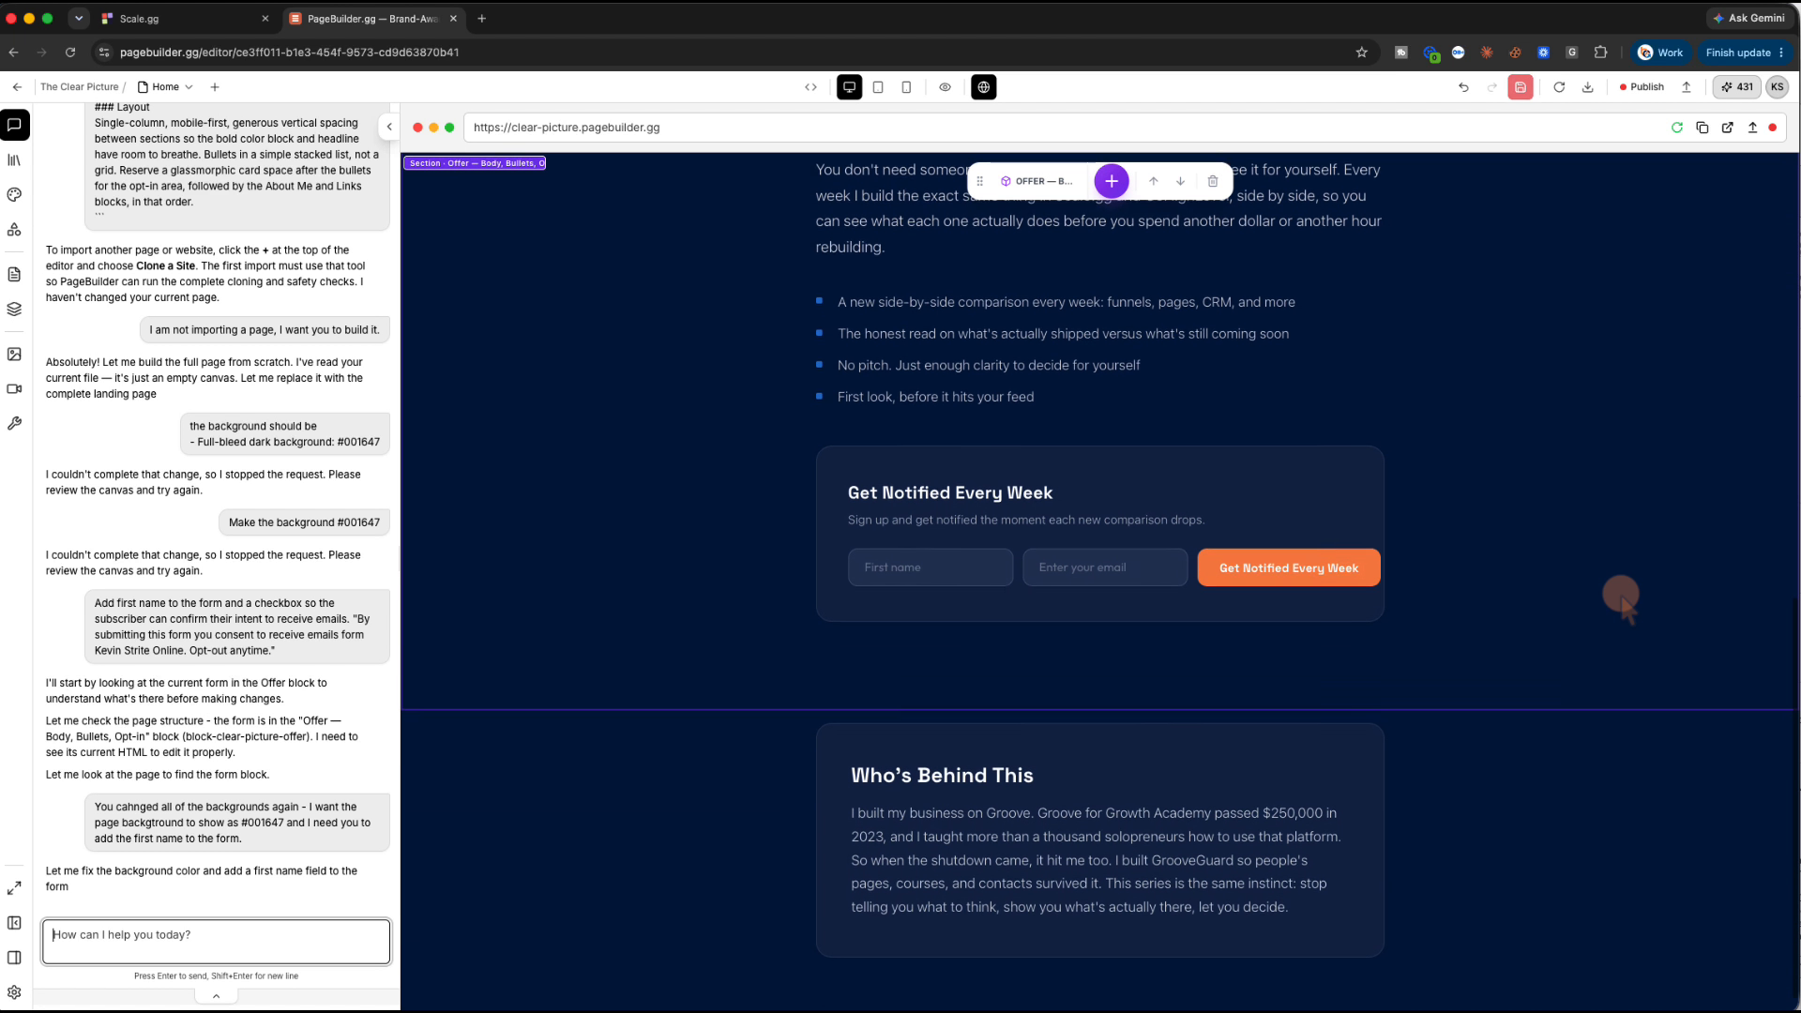
click(122, 938)
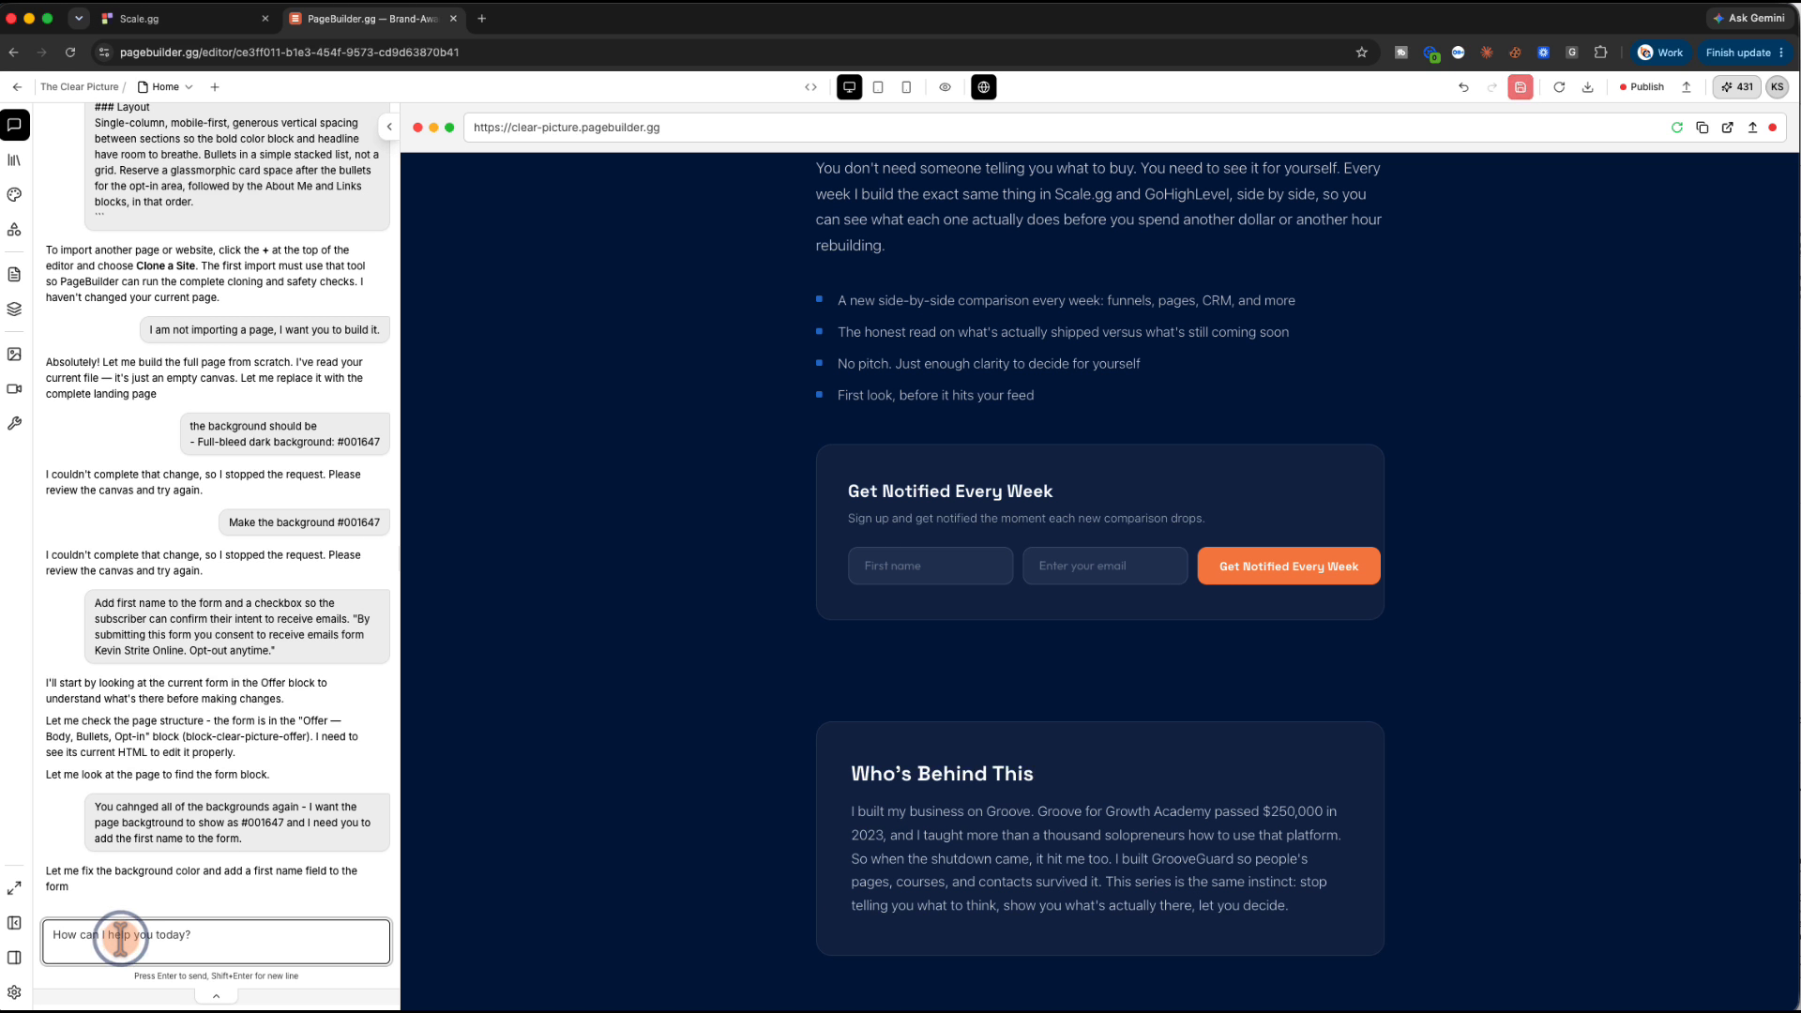
text(Connect the form to mailbaser)
key(Return)
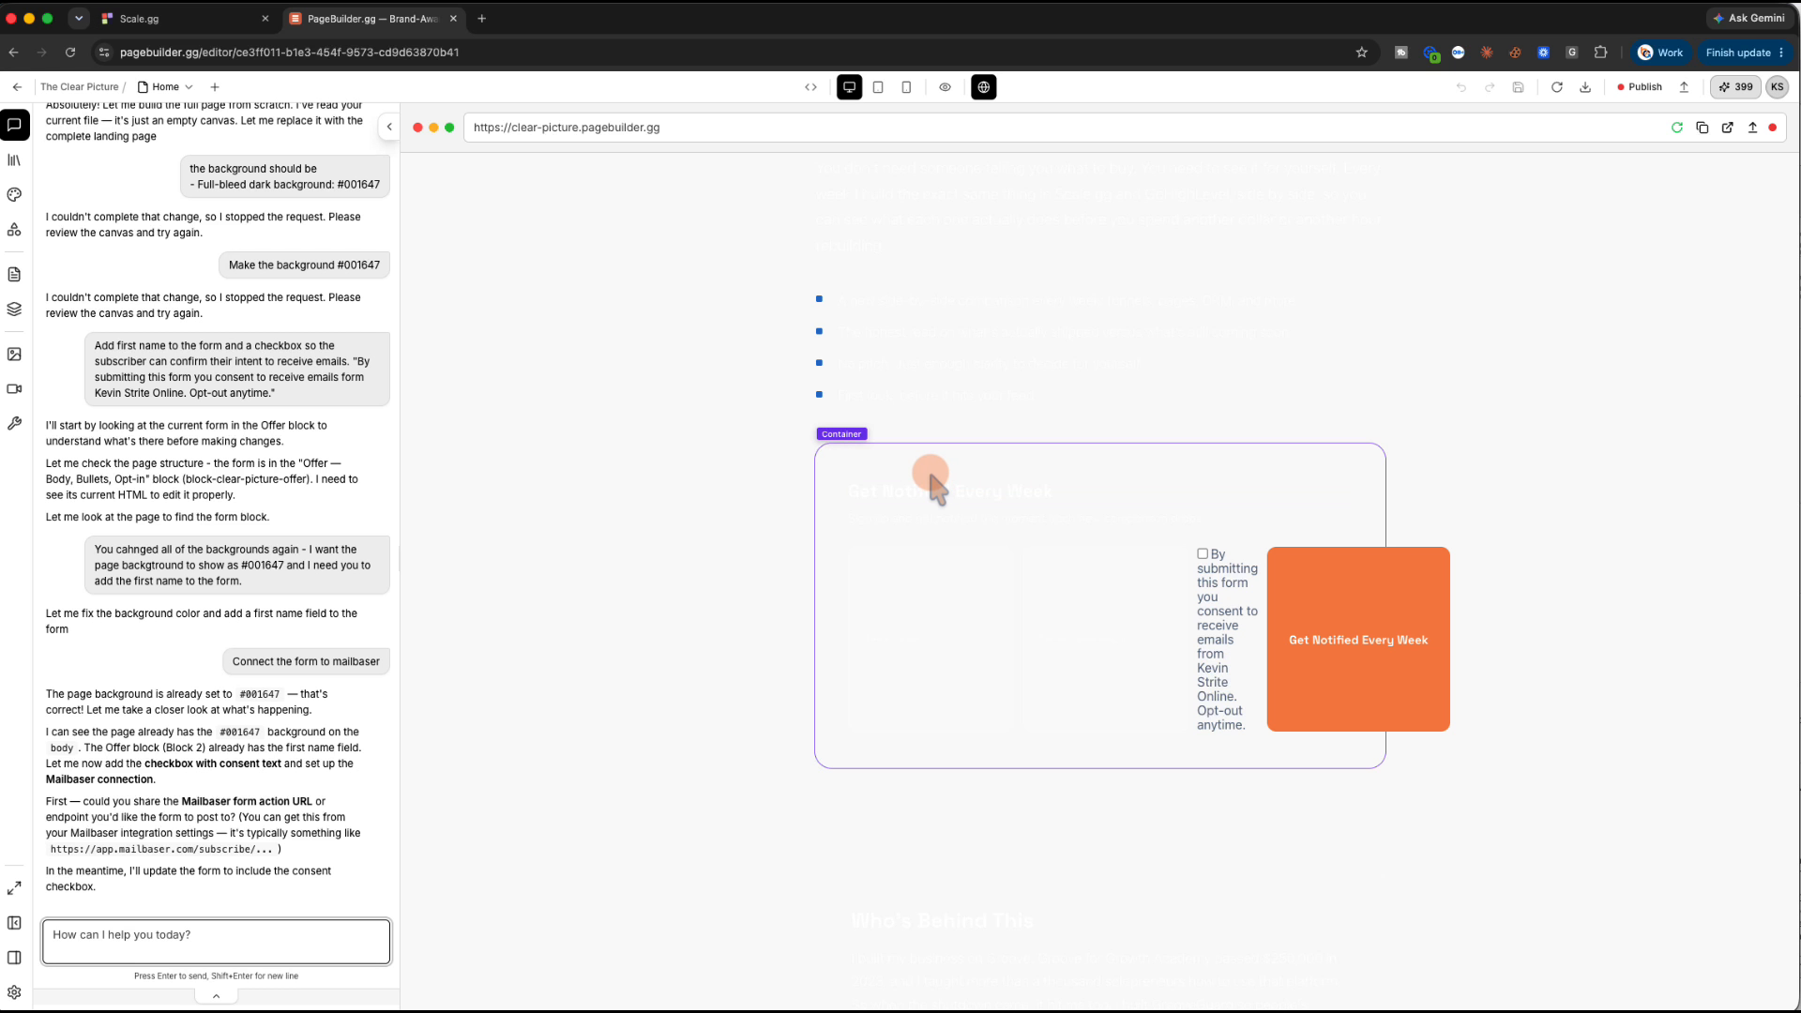
Refresh the page preview, check the credits usage dashboard, and return to the editor
scroll(908, 690, down, 5)
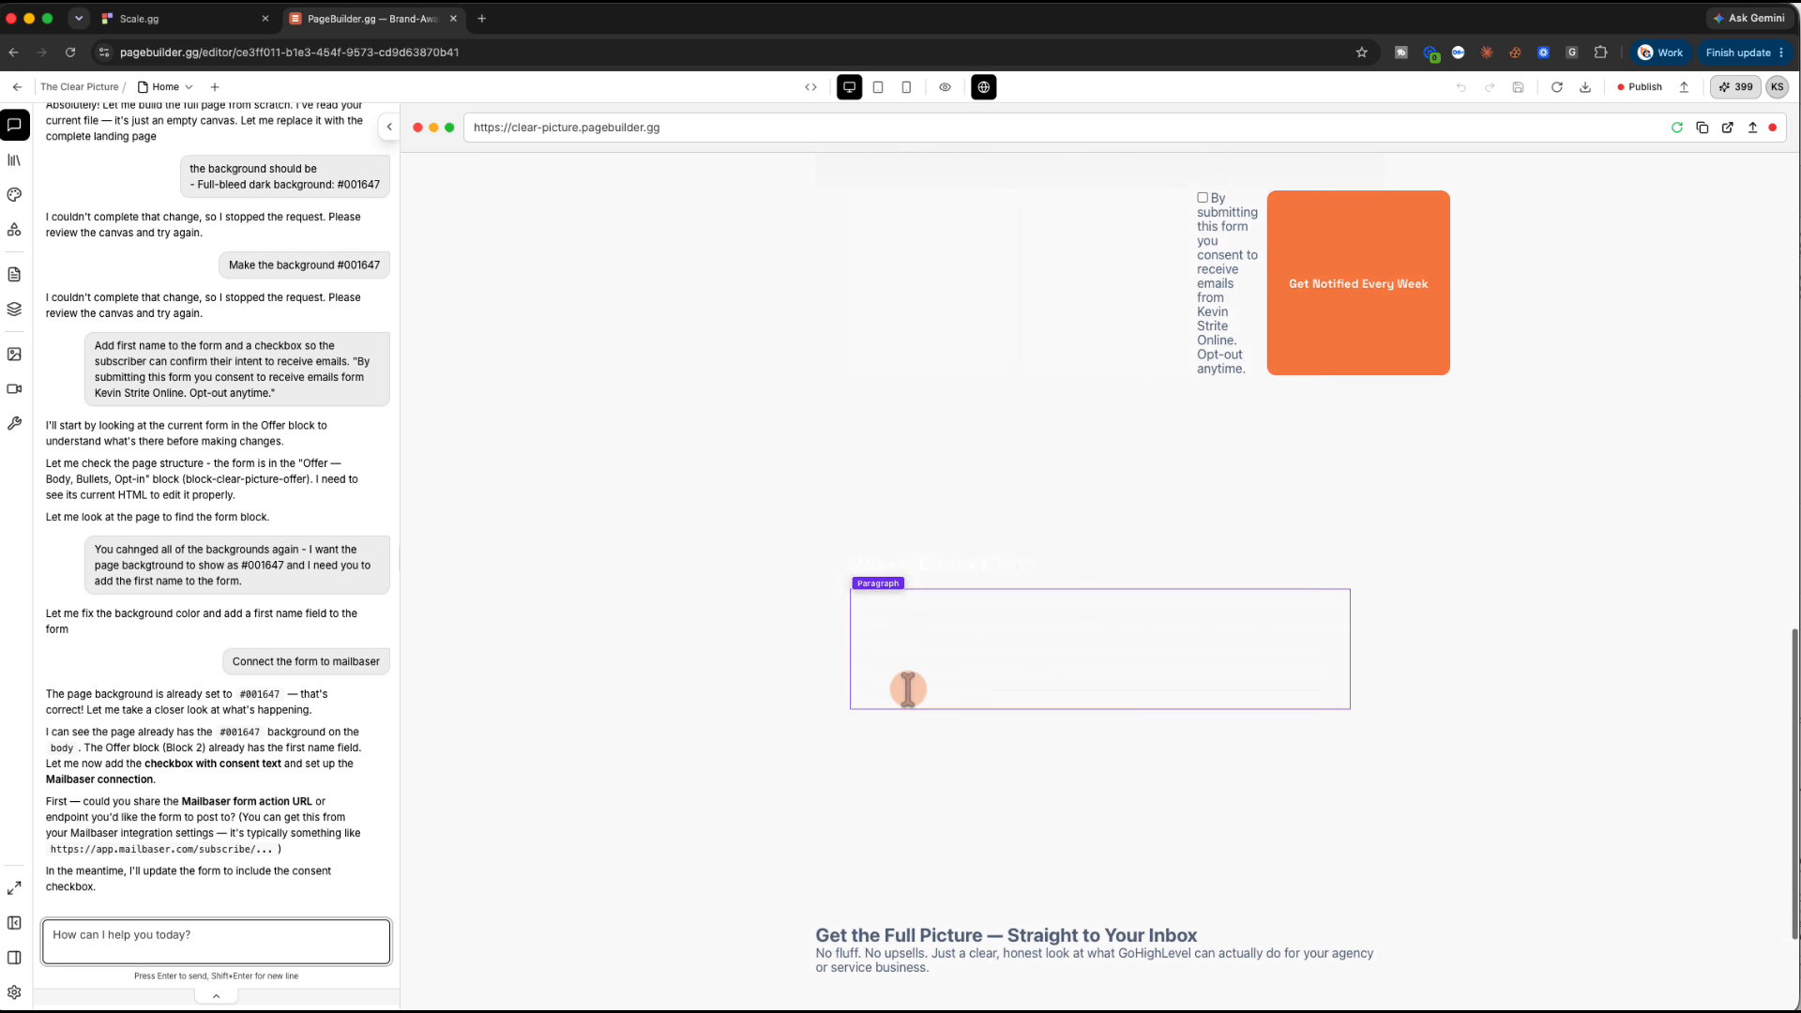
scroll(908, 689, down, 1)
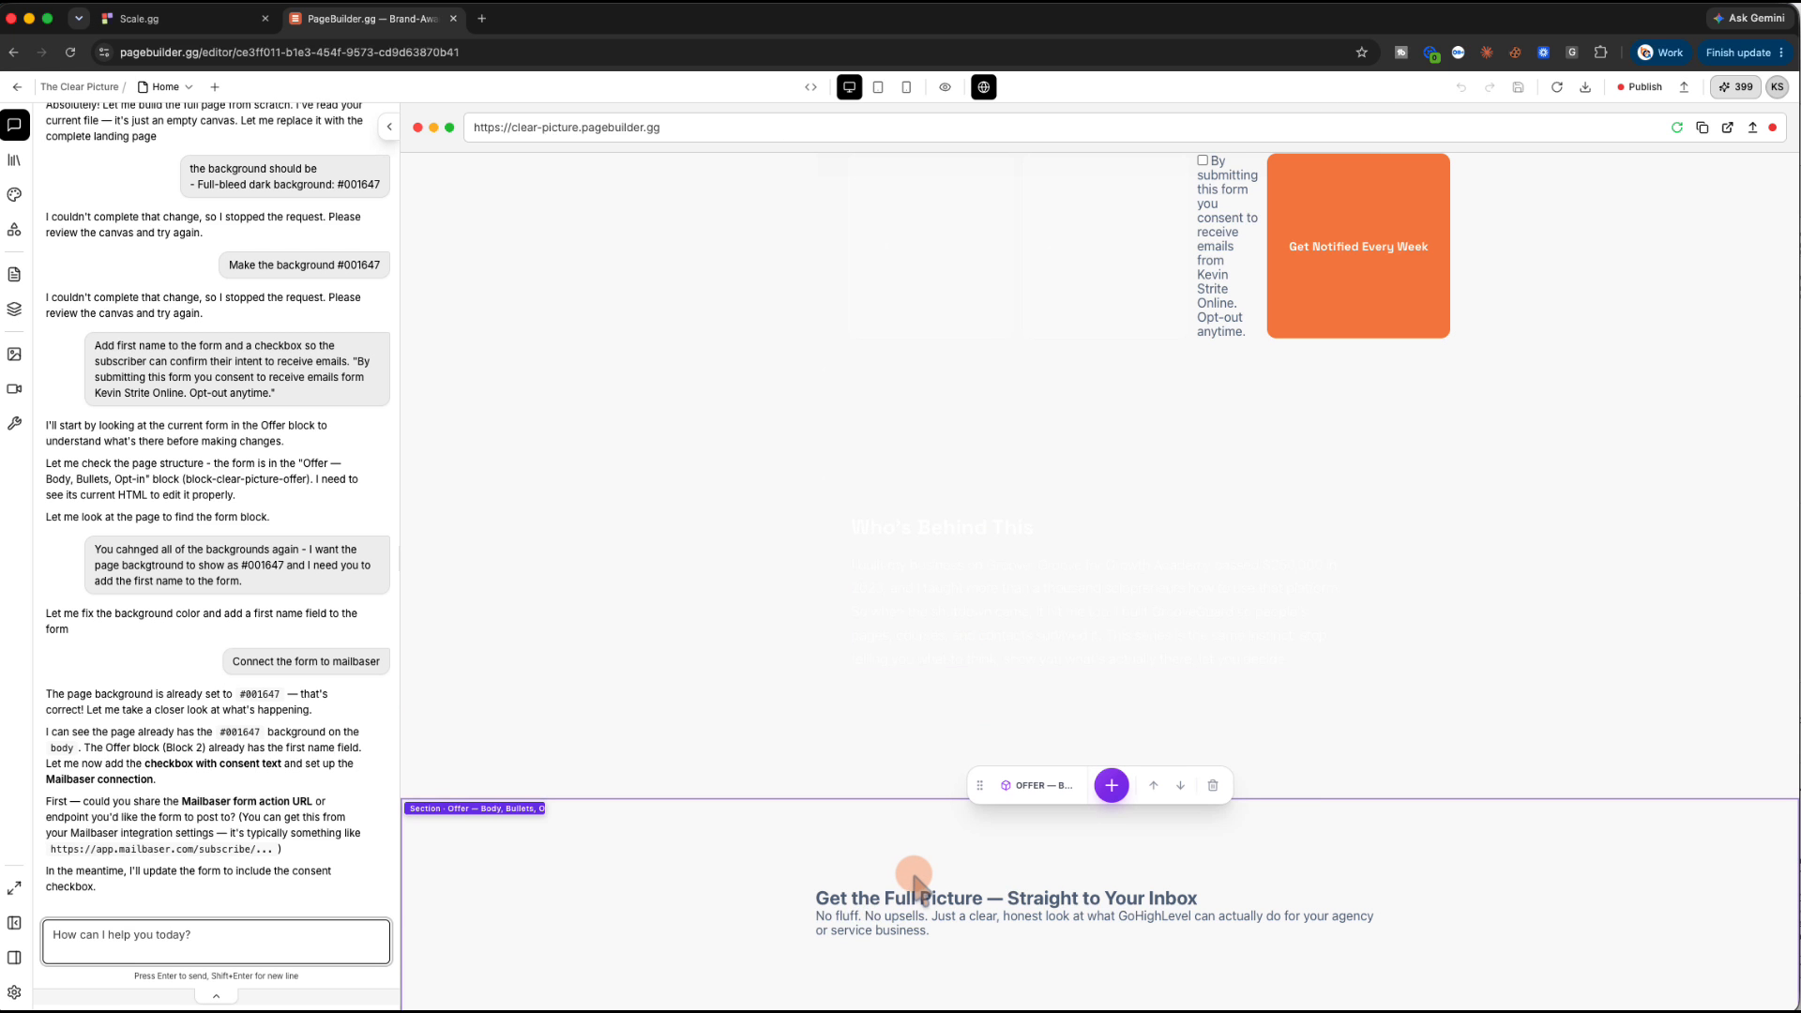
scroll(915, 881, down, 3)
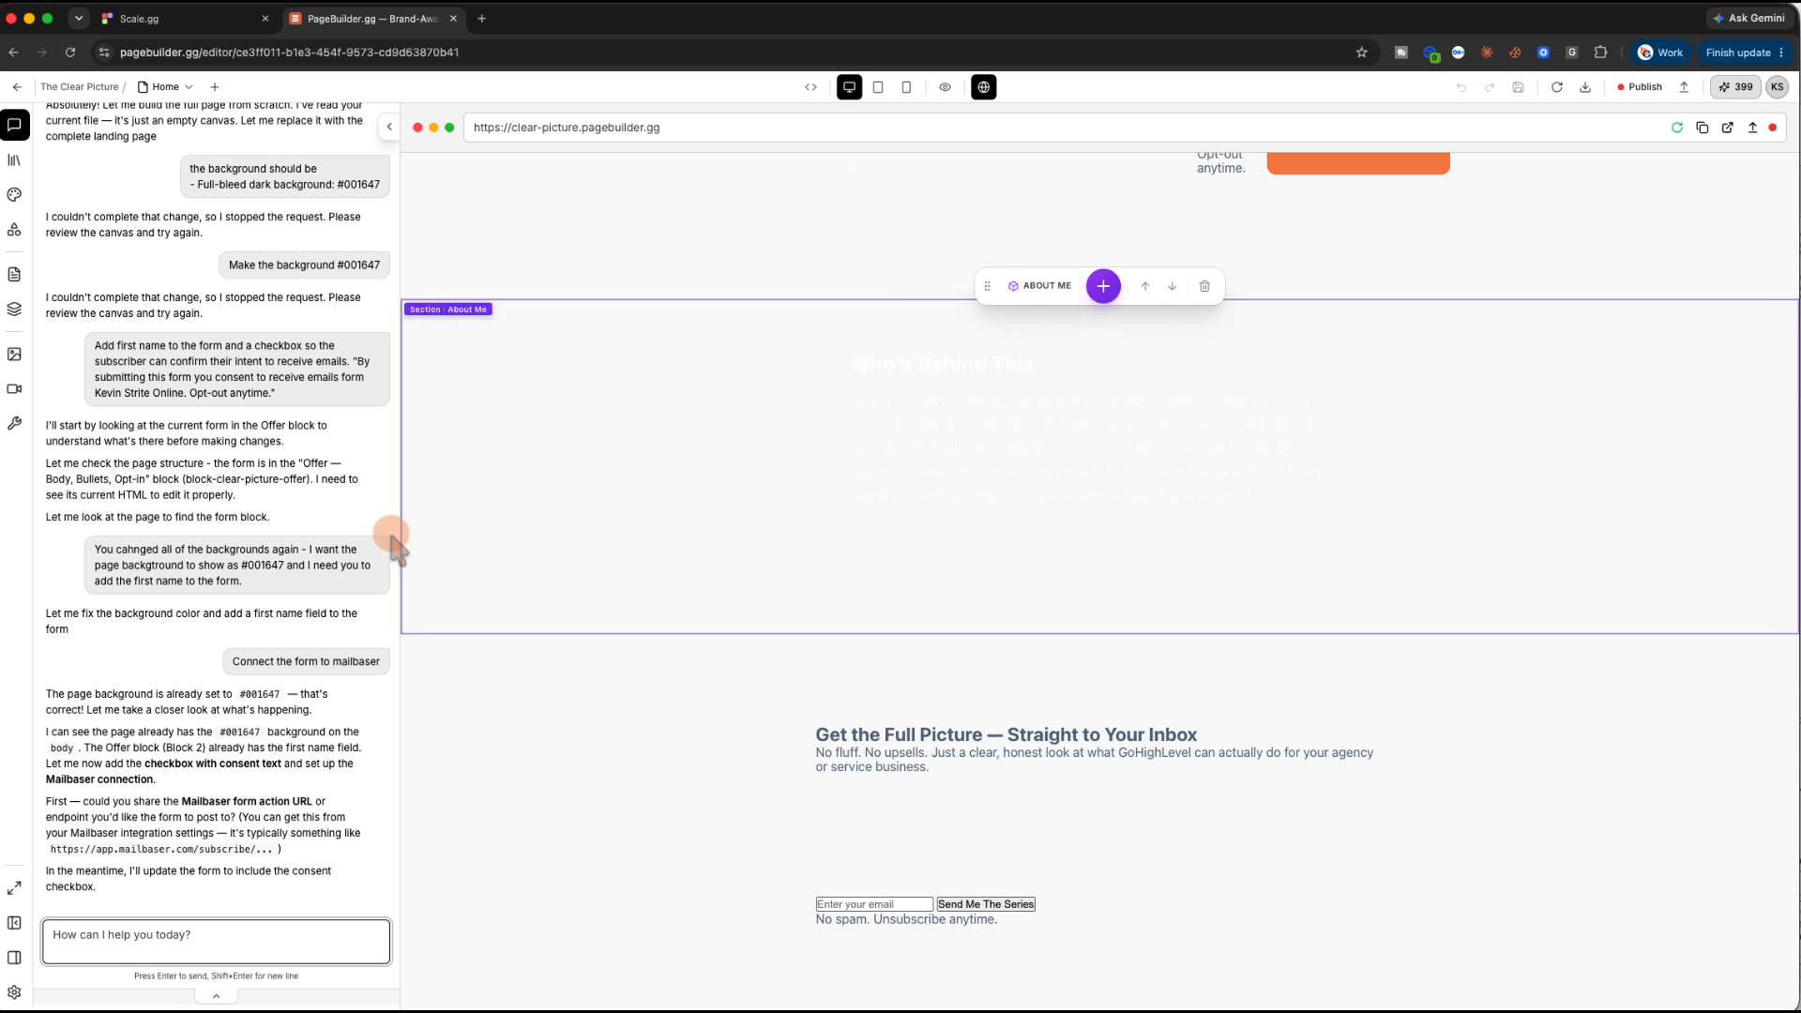
scroll(352, 530, up, 10)
scroll(352, 535, down, 15)
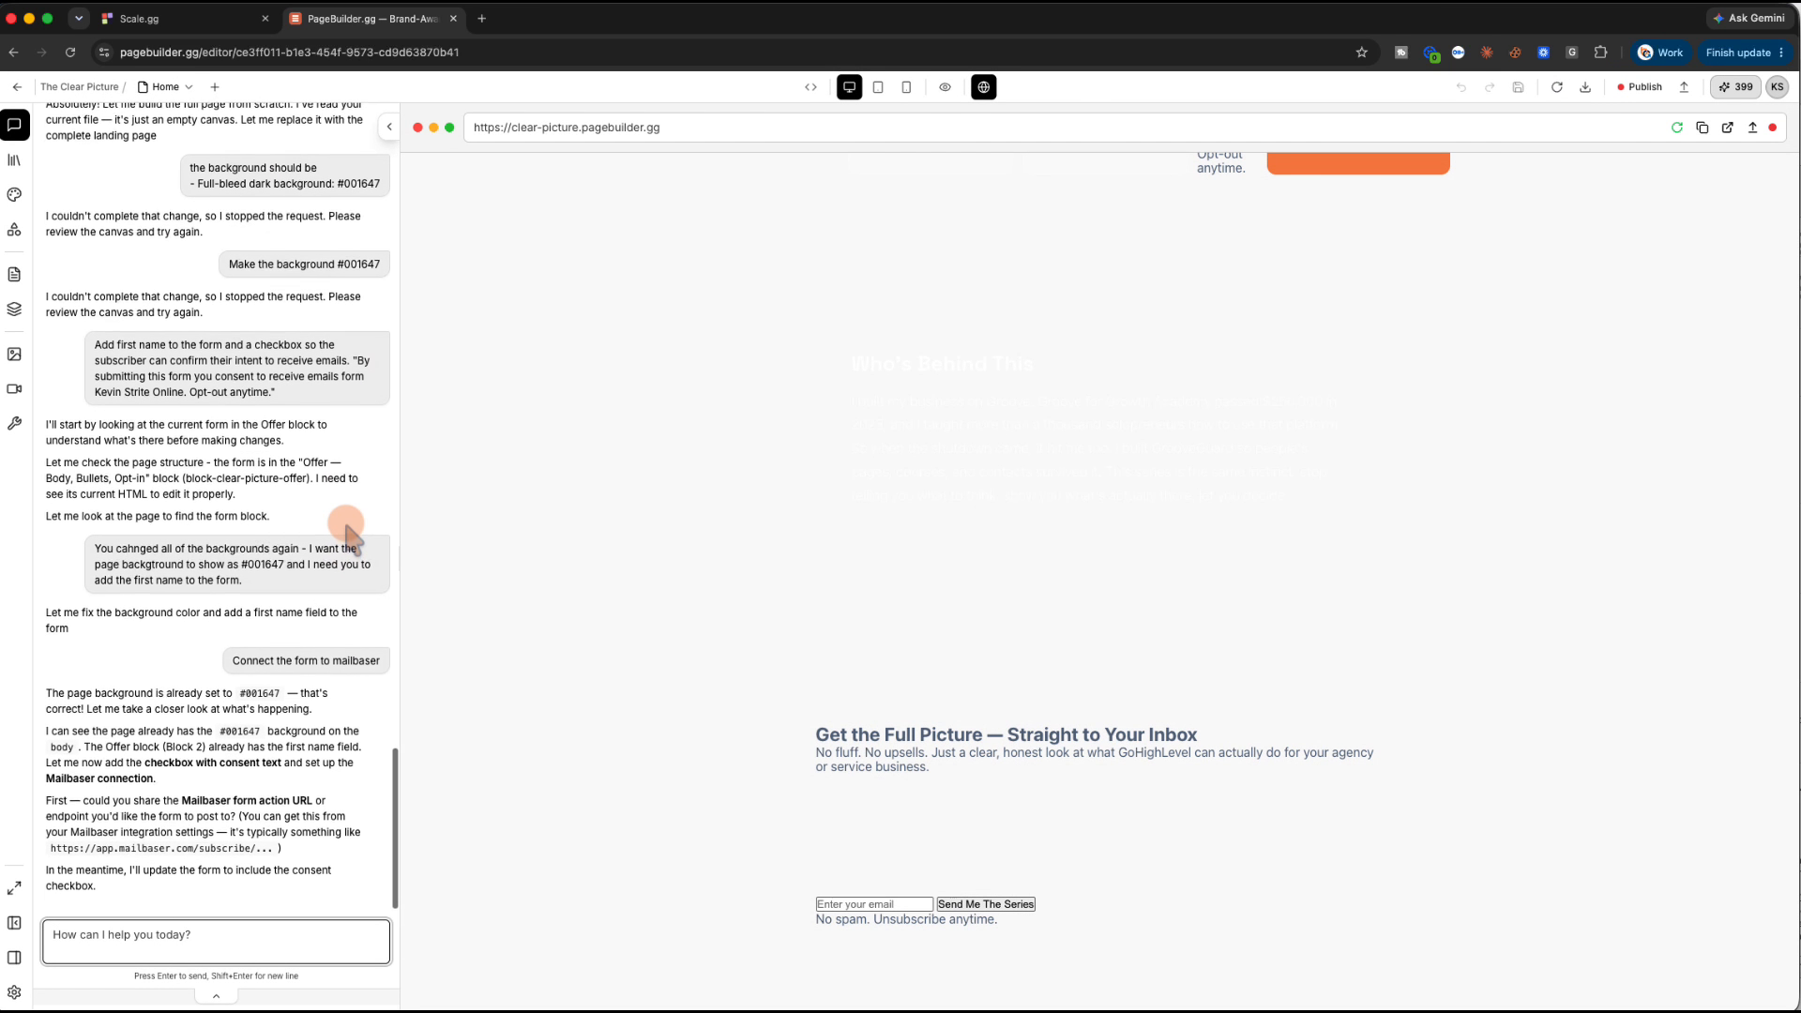
click(1559, 89)
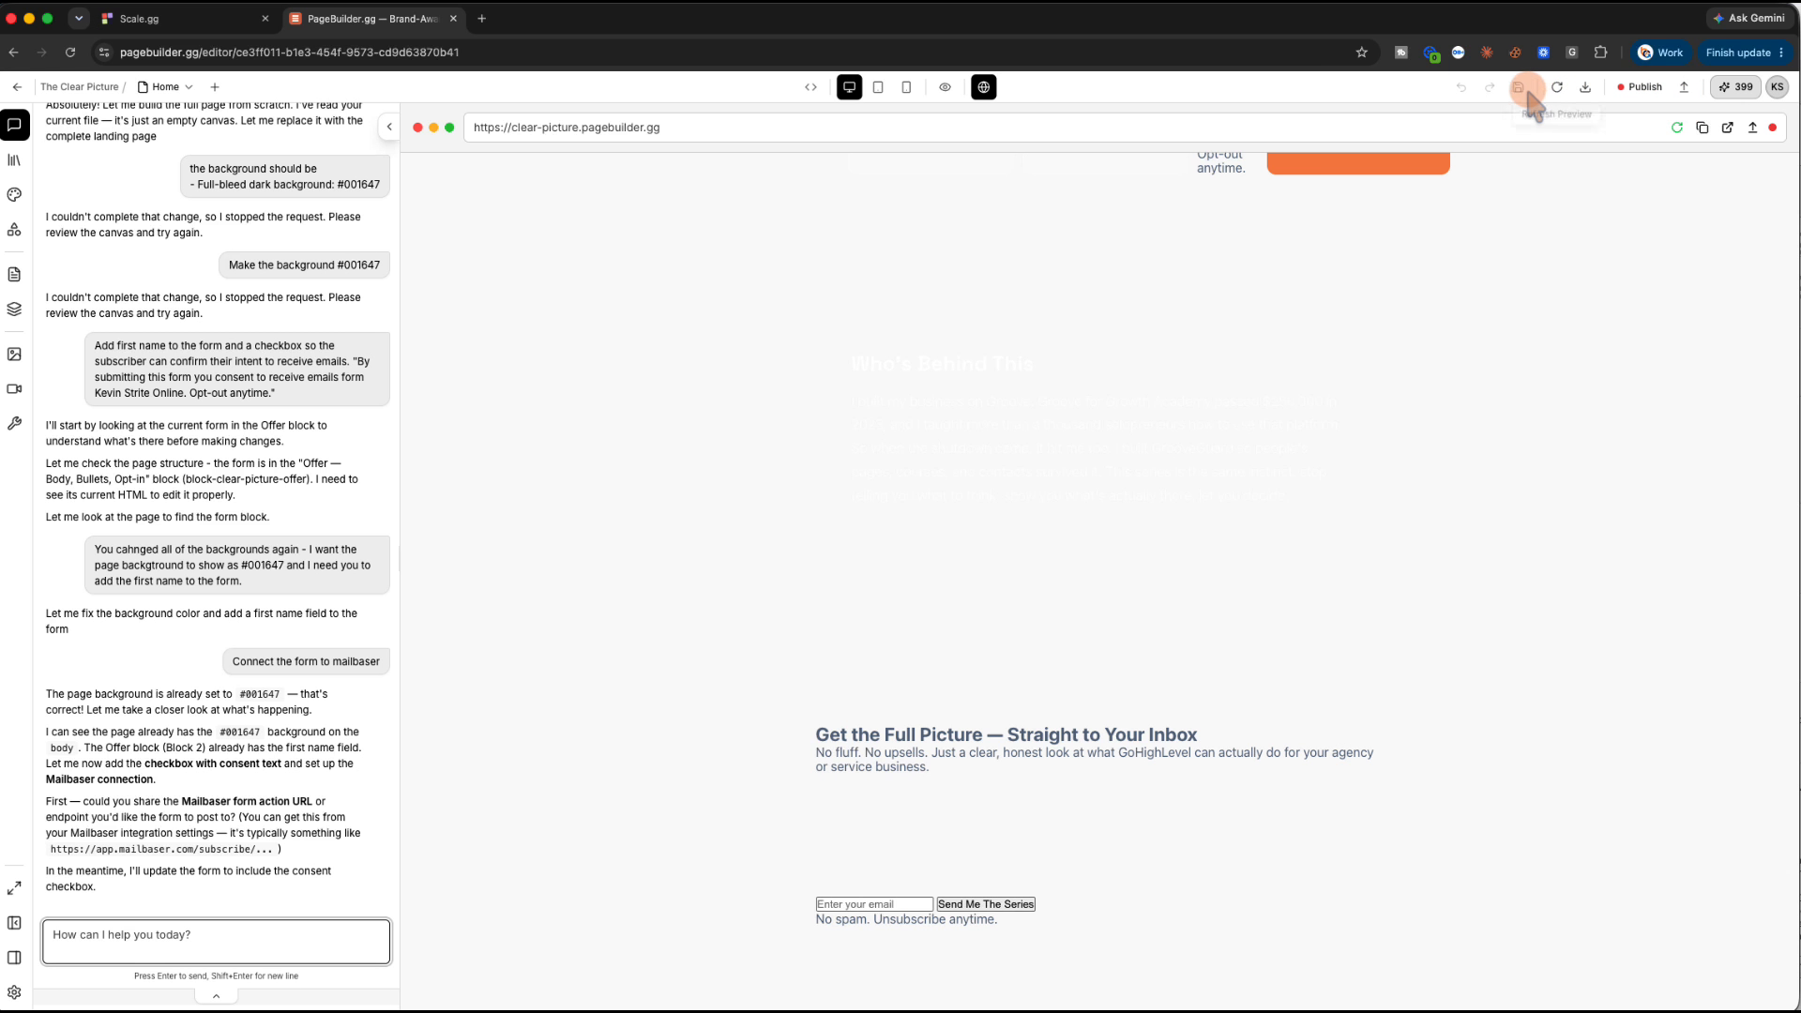
click(1736, 90)
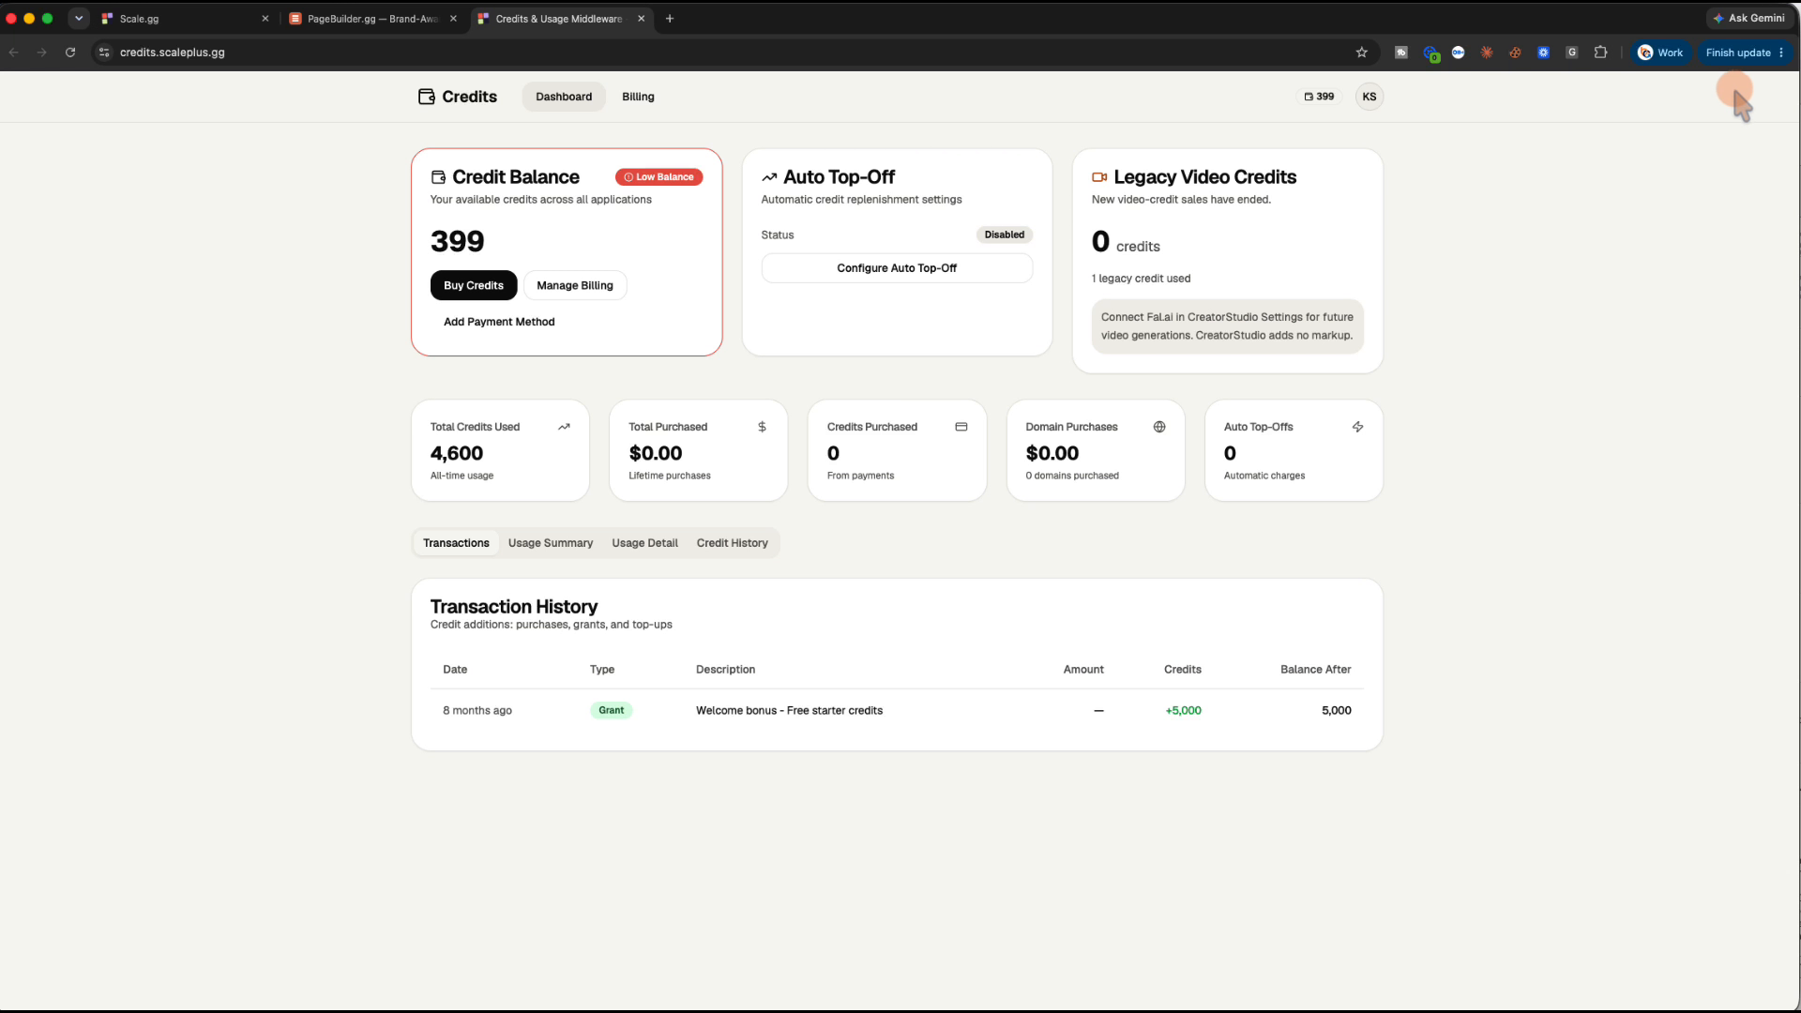
click(393, 21)
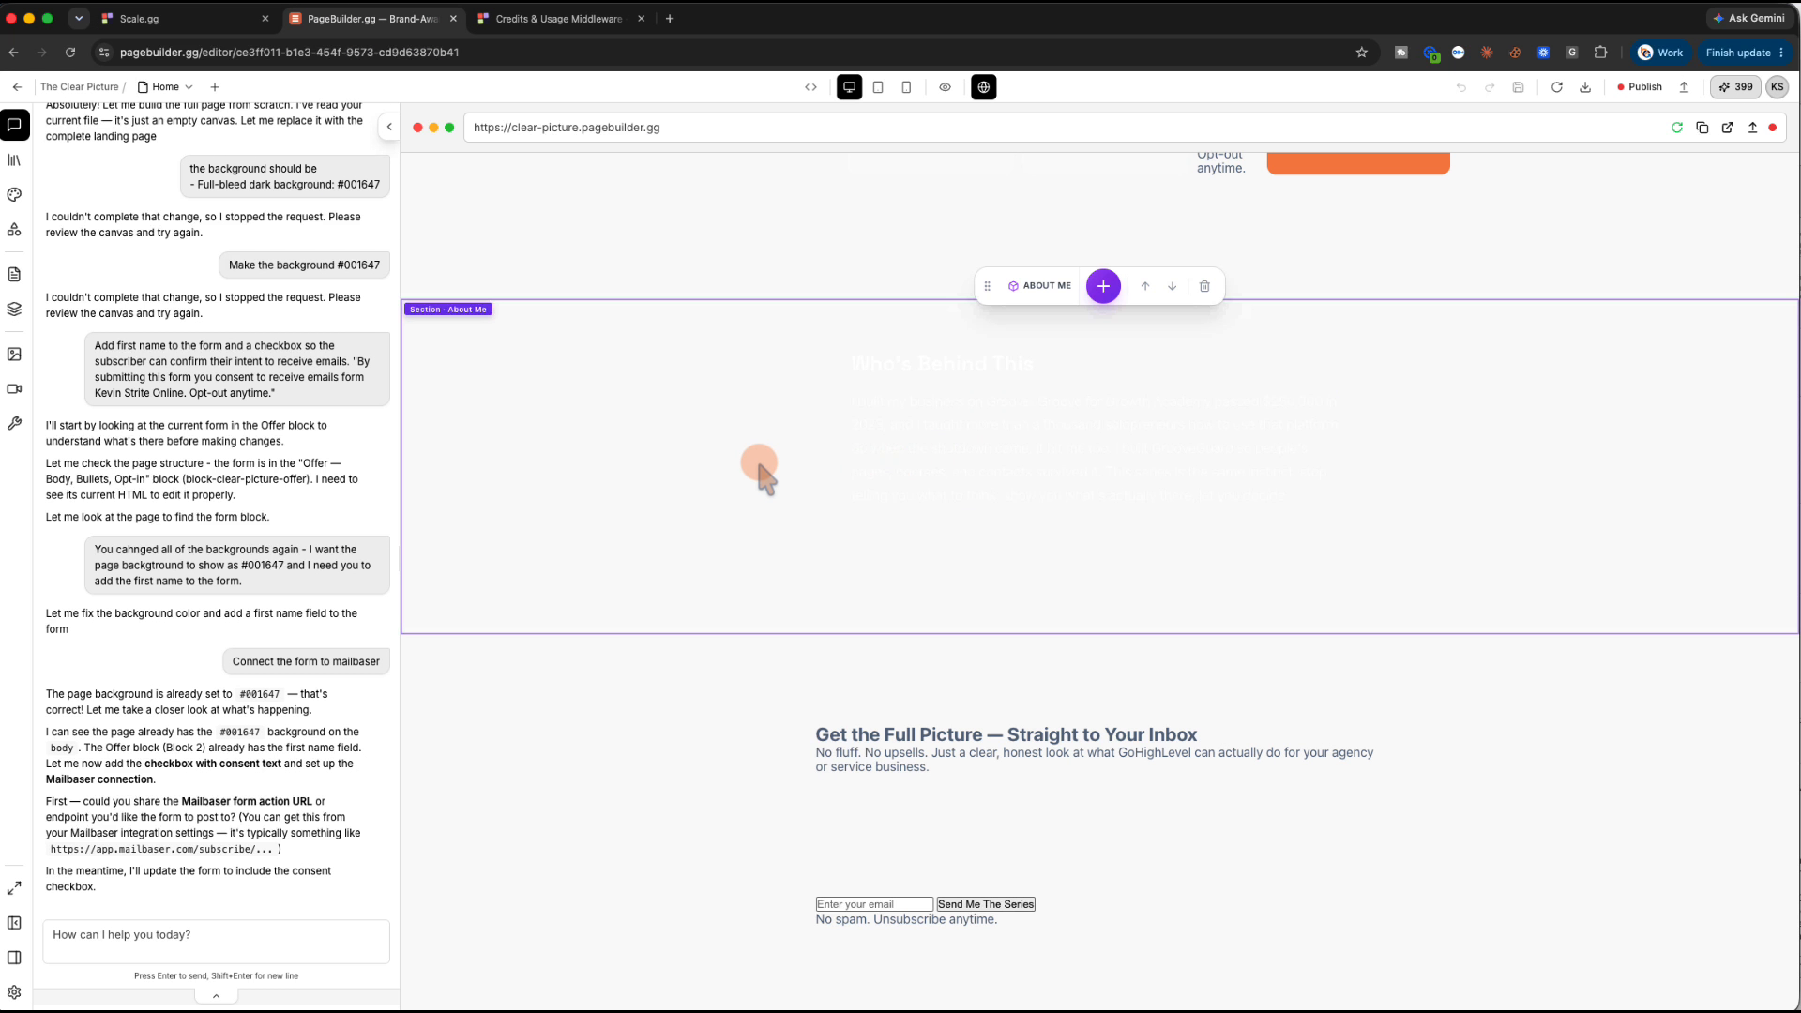
scroll(758, 462, up, 10)
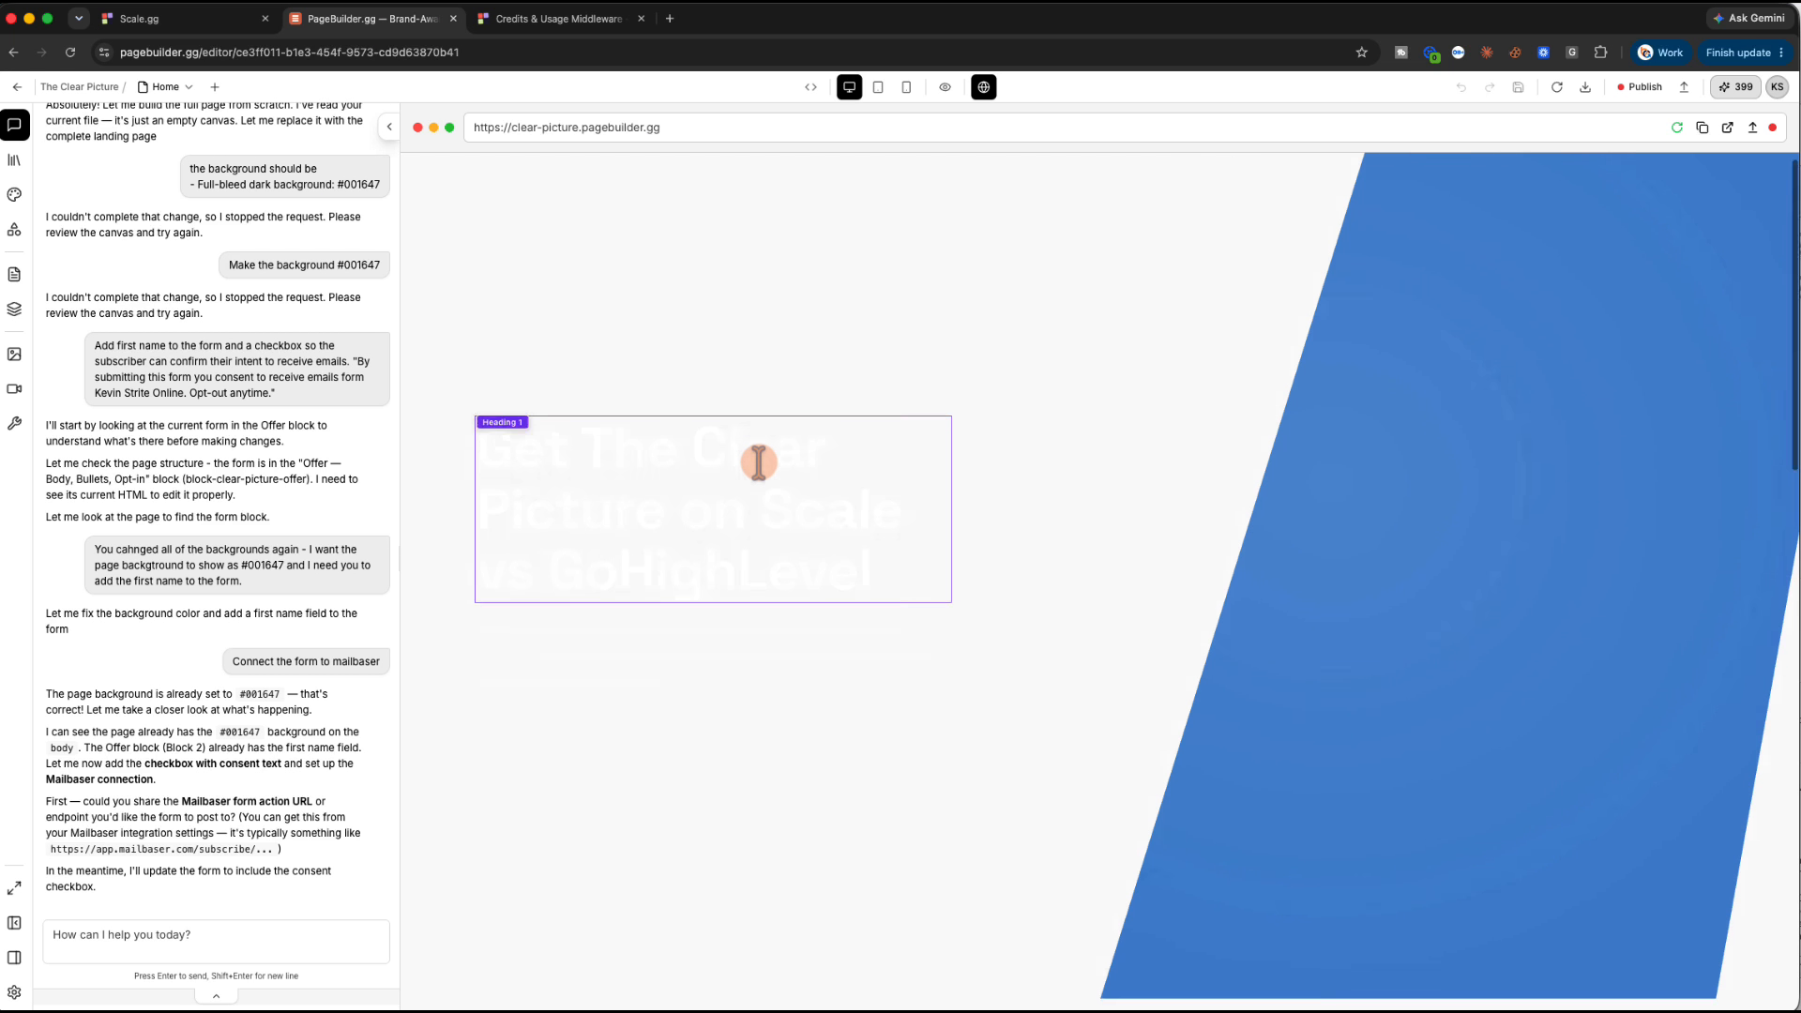
scroll(758, 462, down, 10)
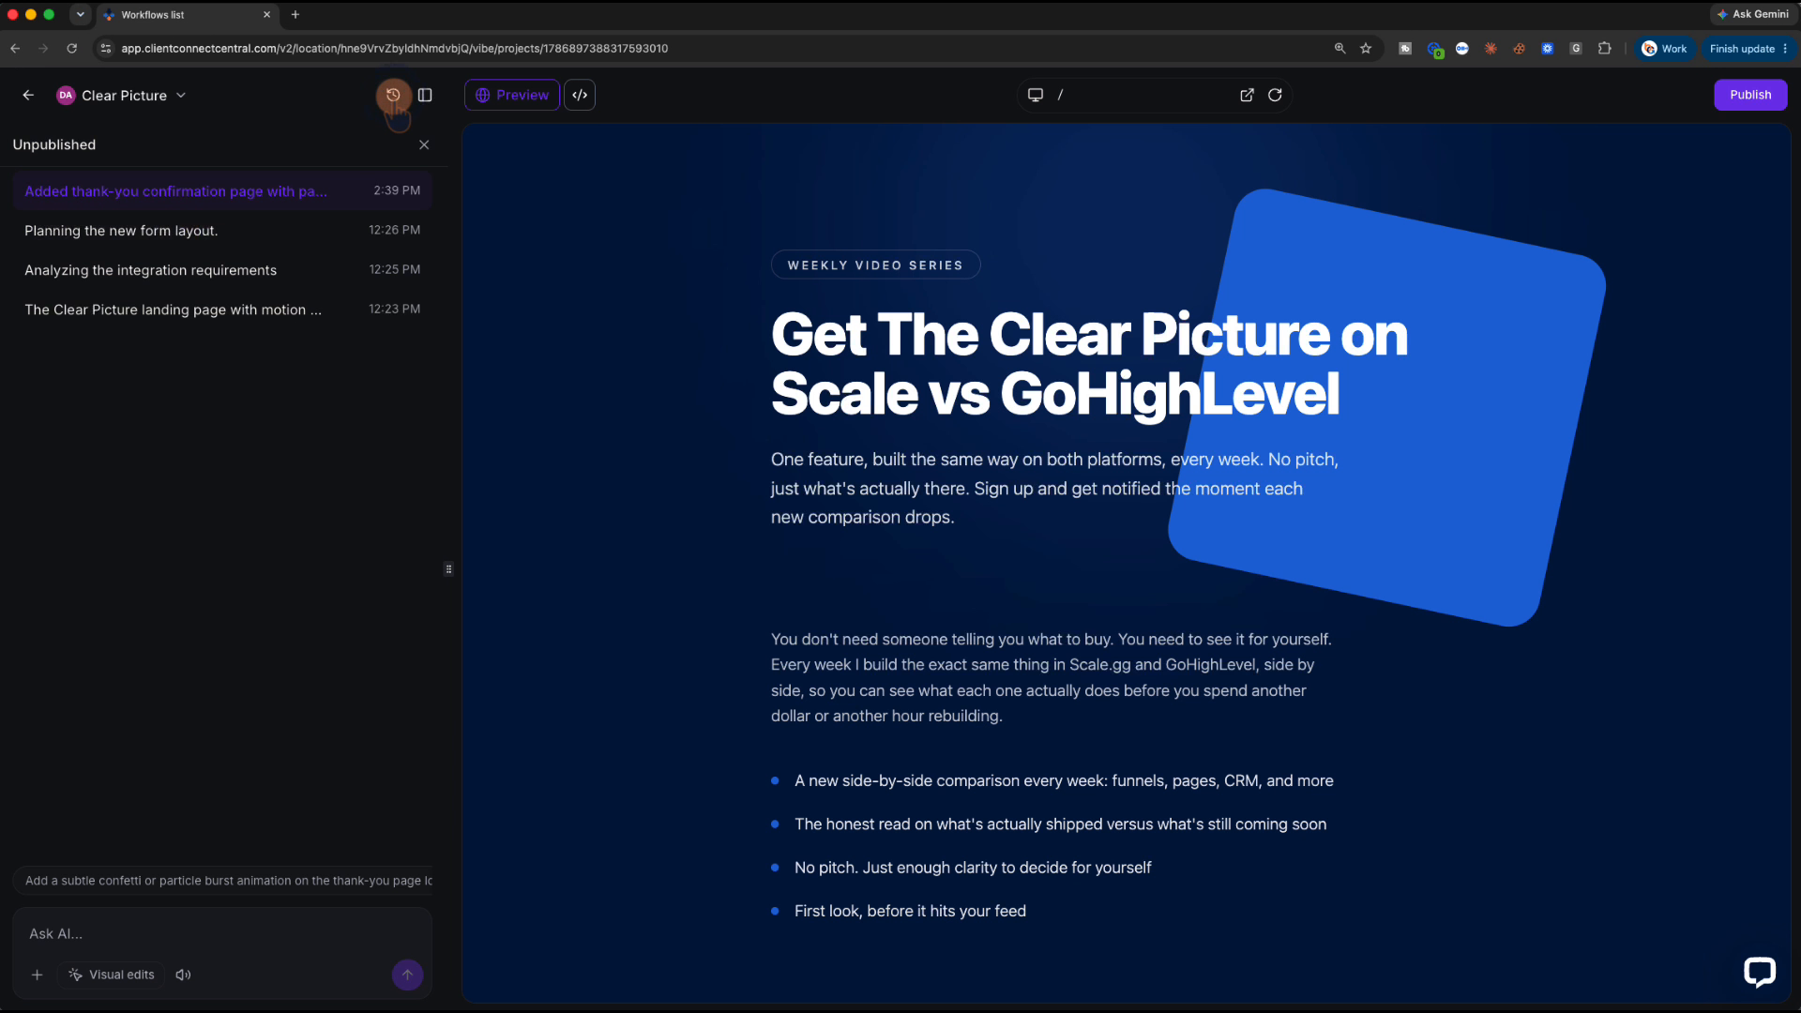
Preview the earlier unpublished versions, go back to the latest thank-you page version, and close the list
click(242, 230)
click(263, 269)
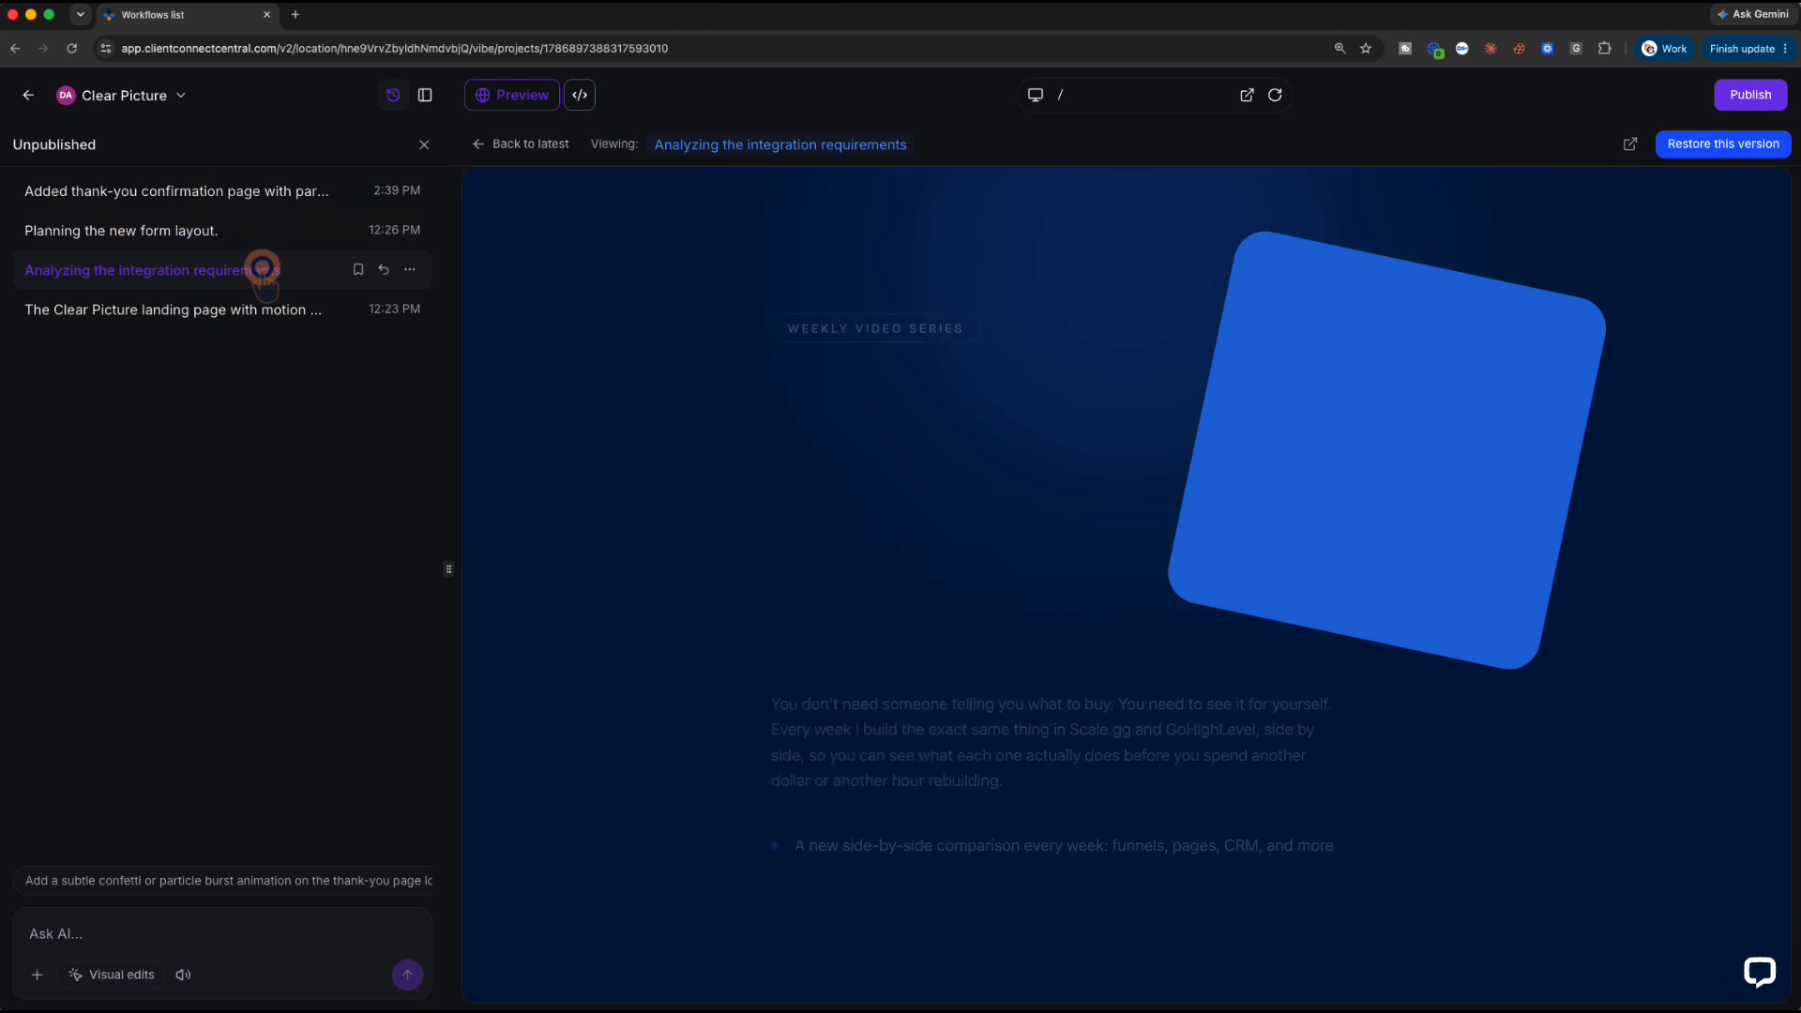
click(272, 309)
click(269, 192)
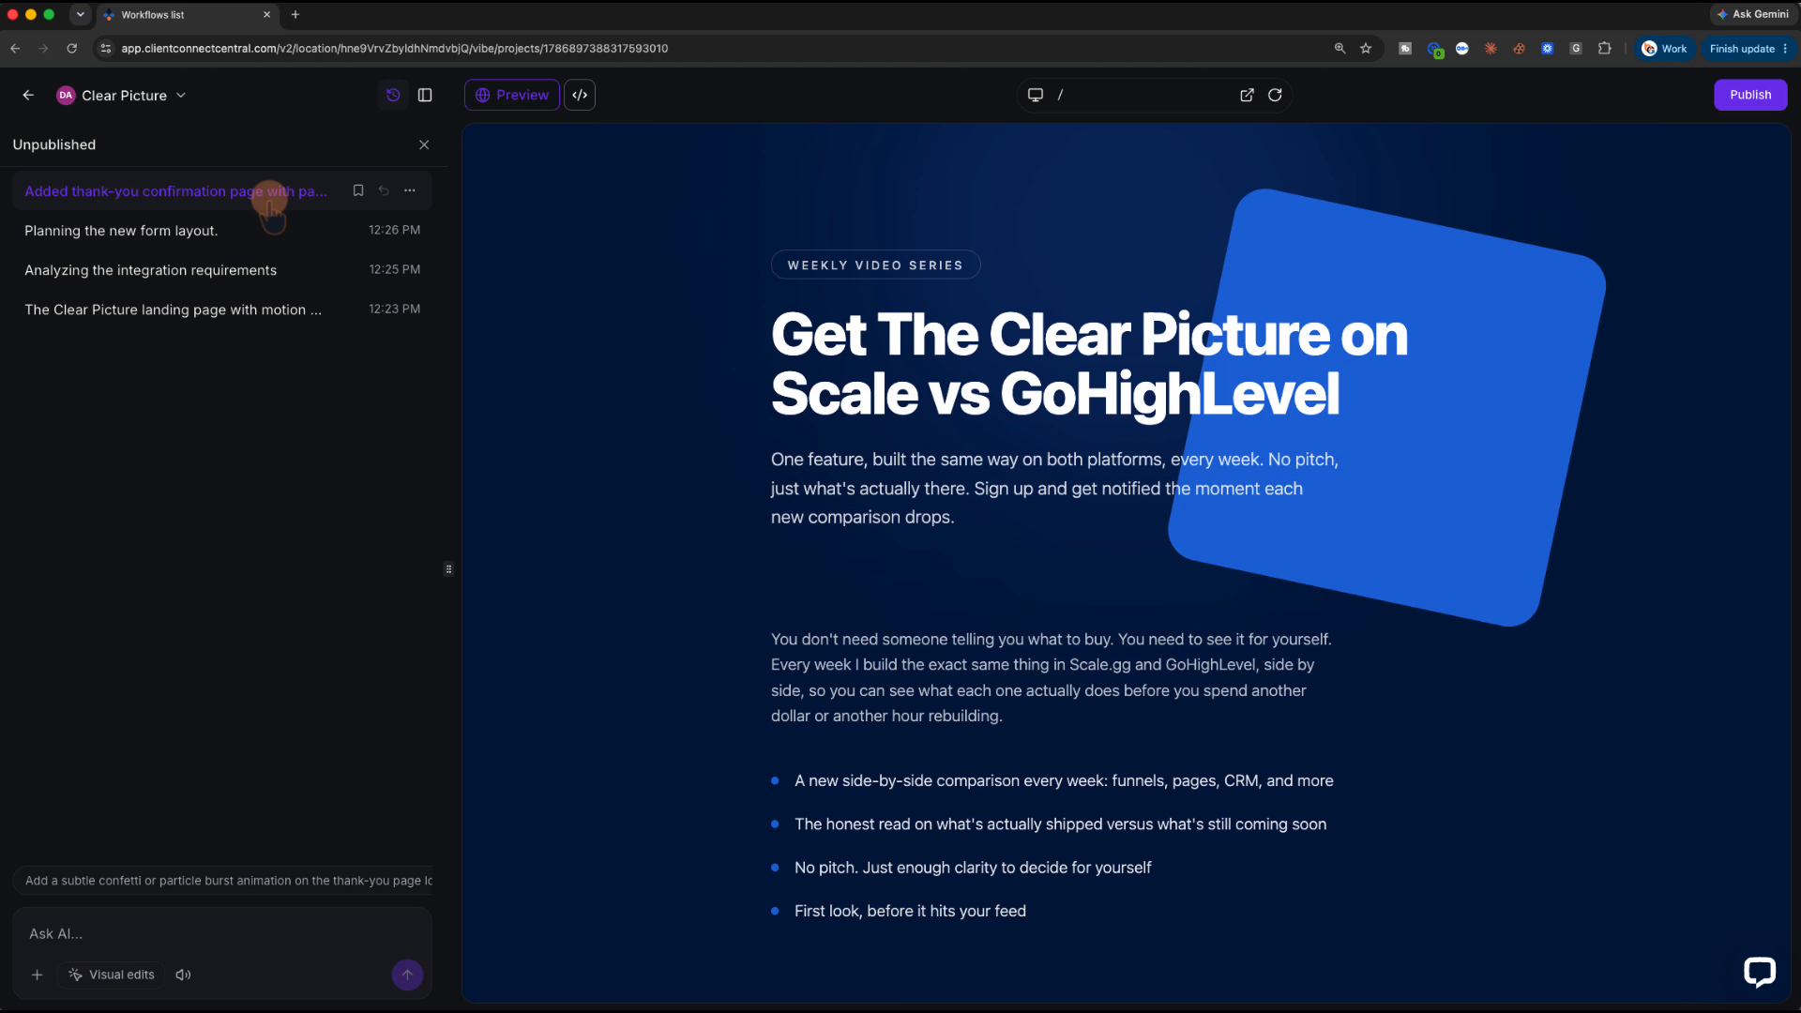
click(391, 96)
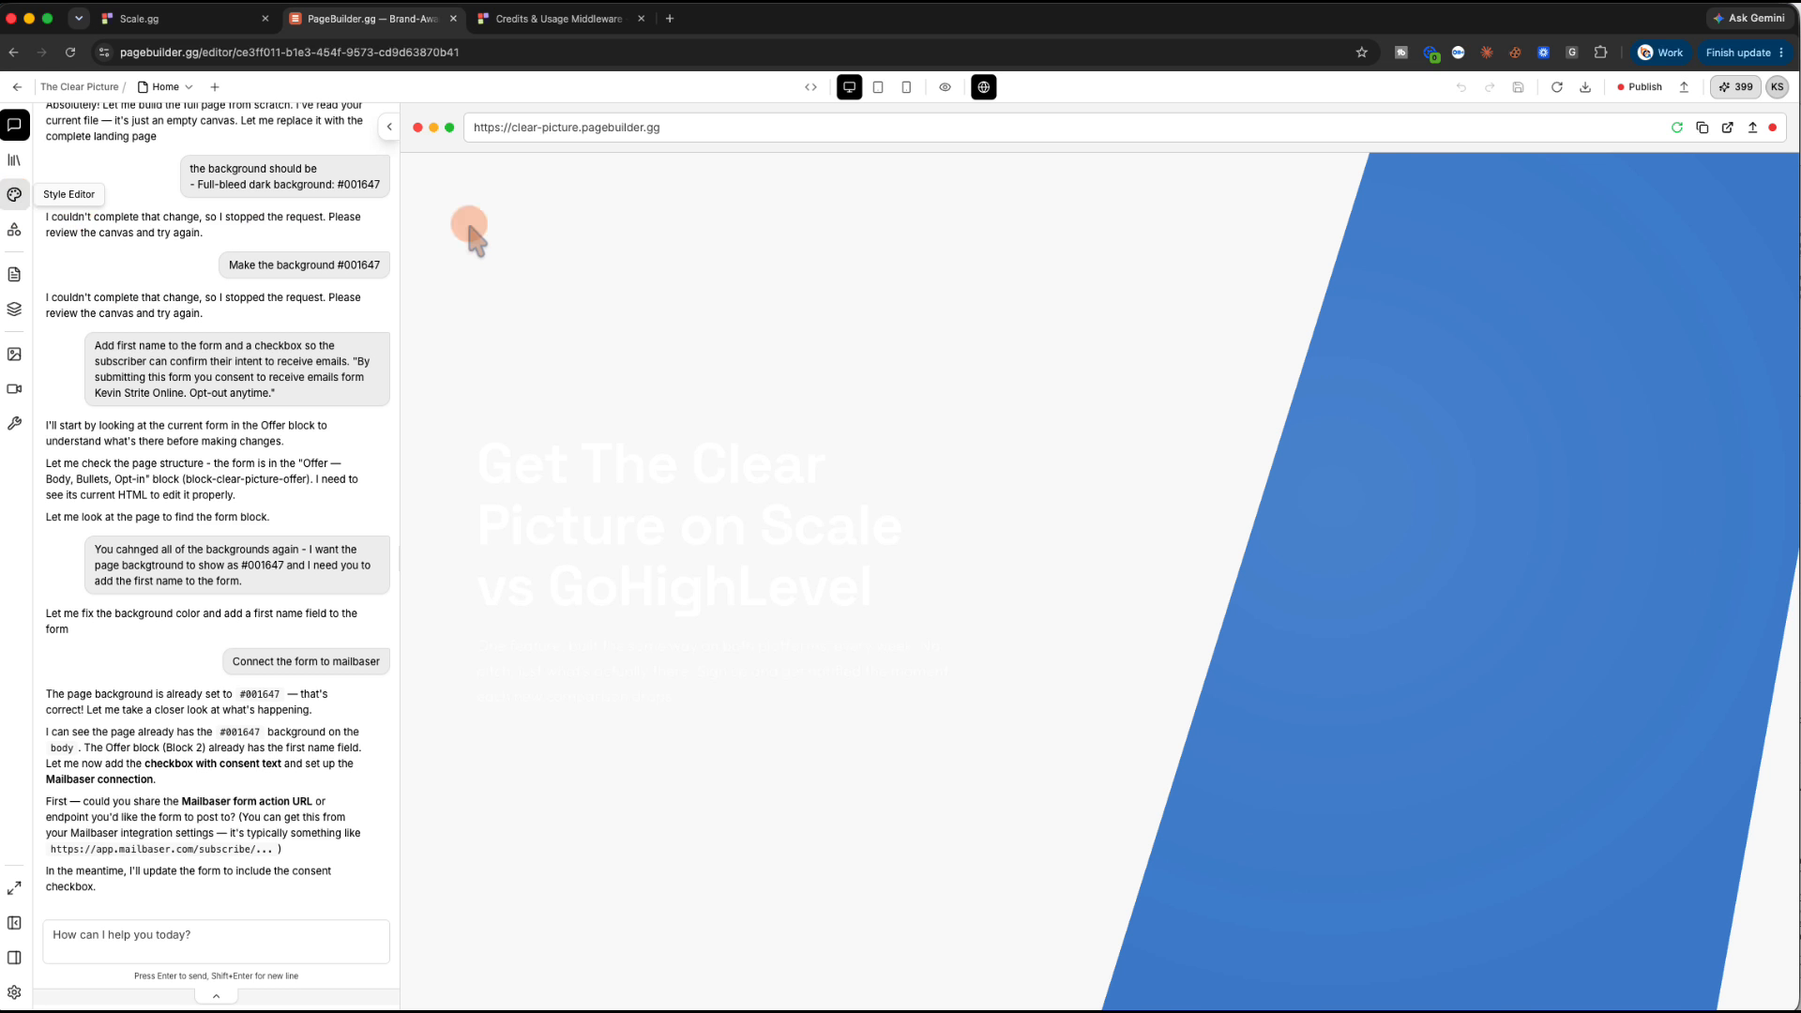
Paste the navy colour into the hero and next section backgrounds, delete the stray Offer section, and save
click(523, 200)
click(14, 194)
click(189, 612)
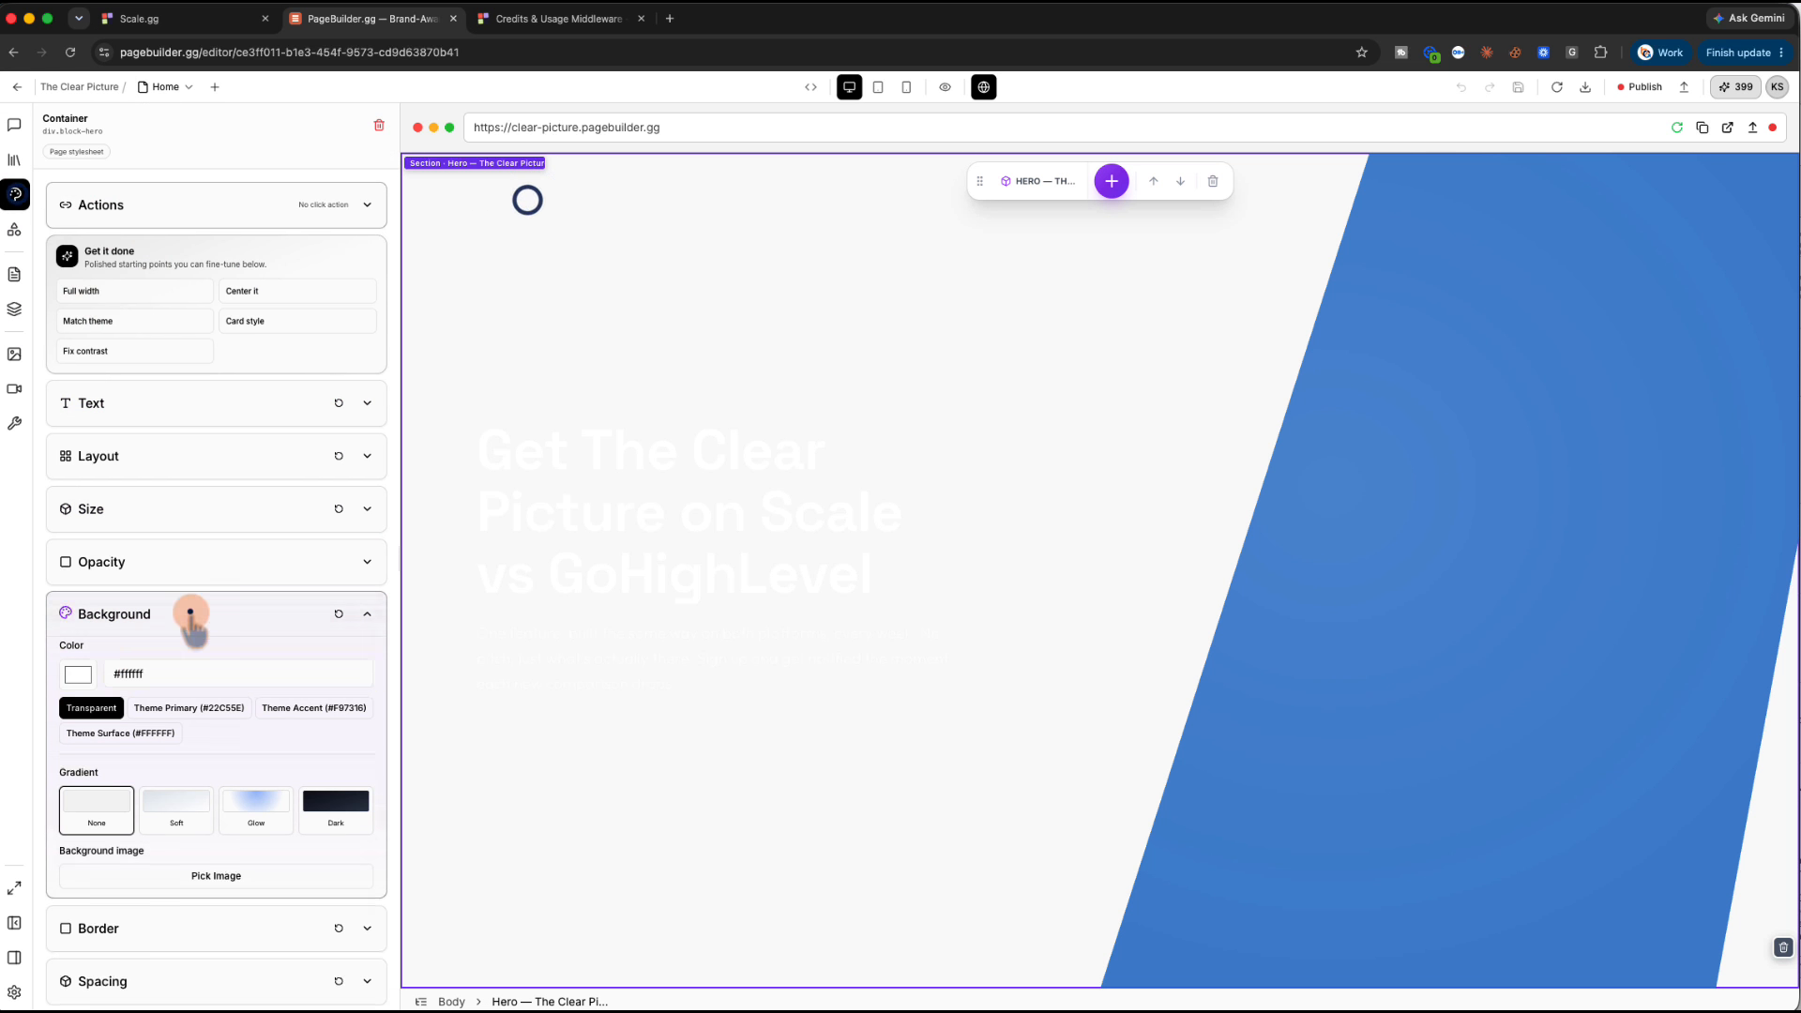
click(137, 673)
text(#001647)
scroll(547, 531, down, 5)
click(547, 531)
click(144, 508)
text(#001647)
click(1782, 593)
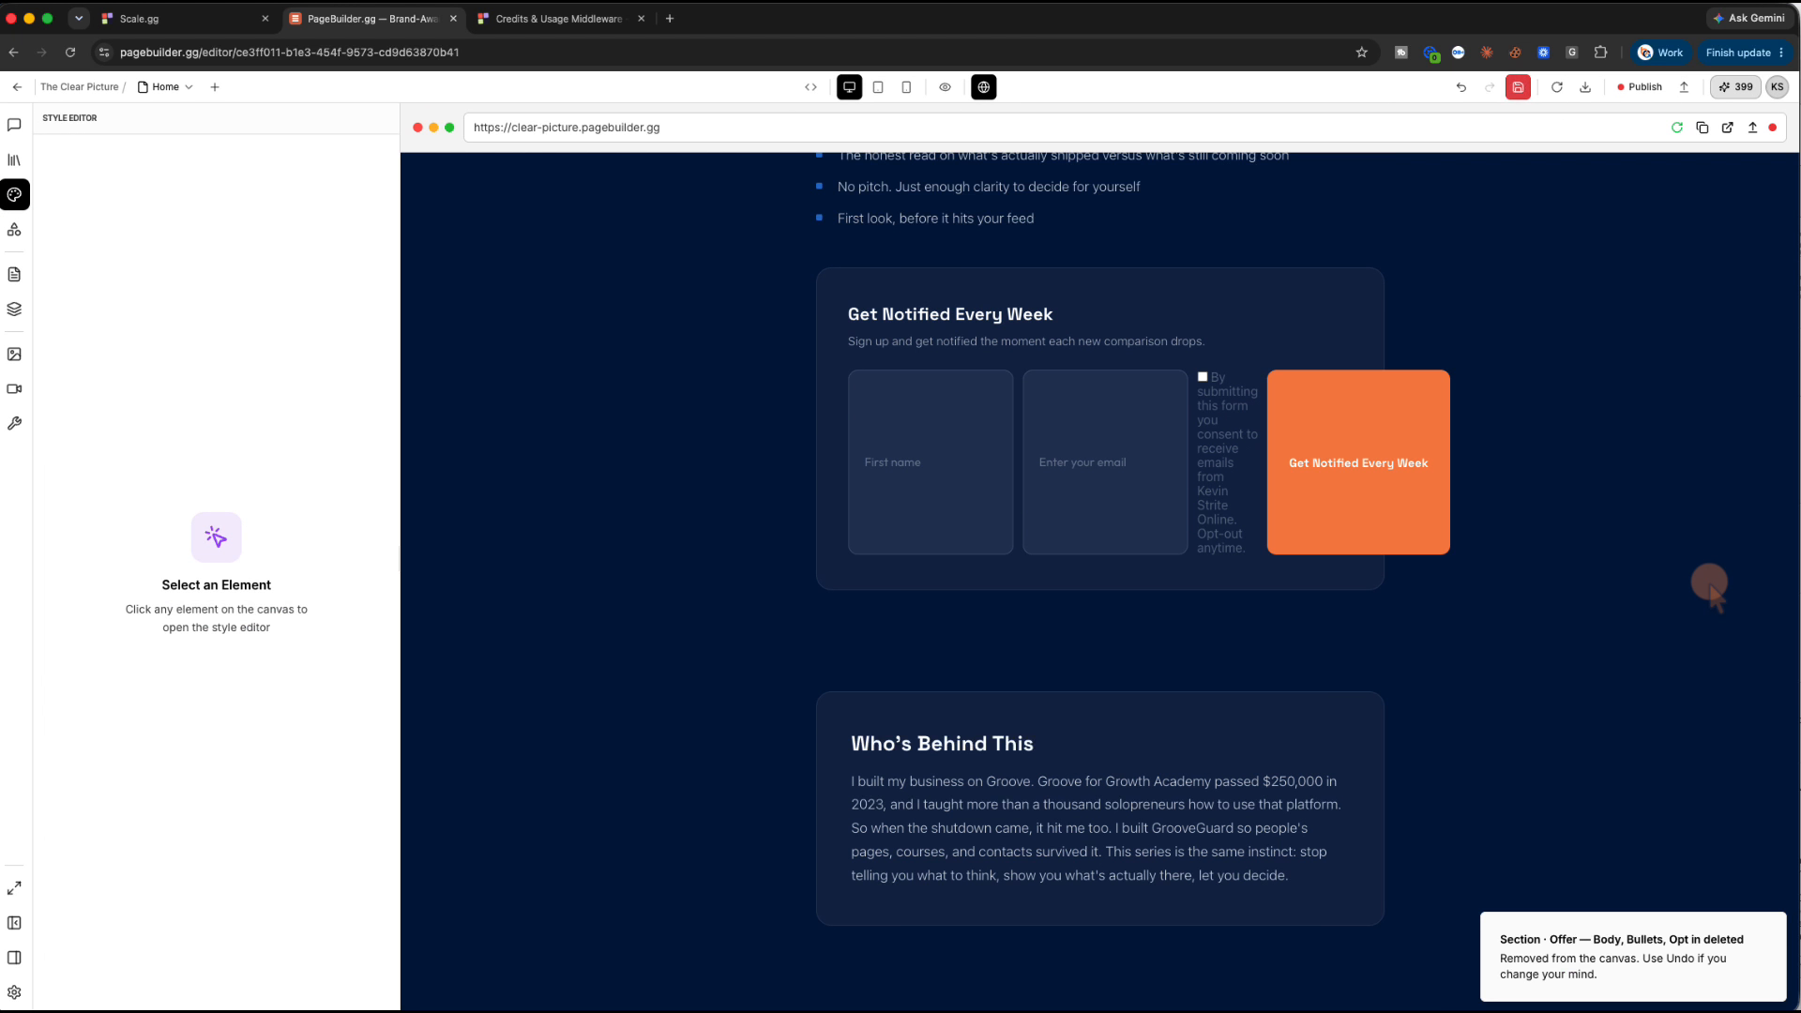
click(1517, 87)
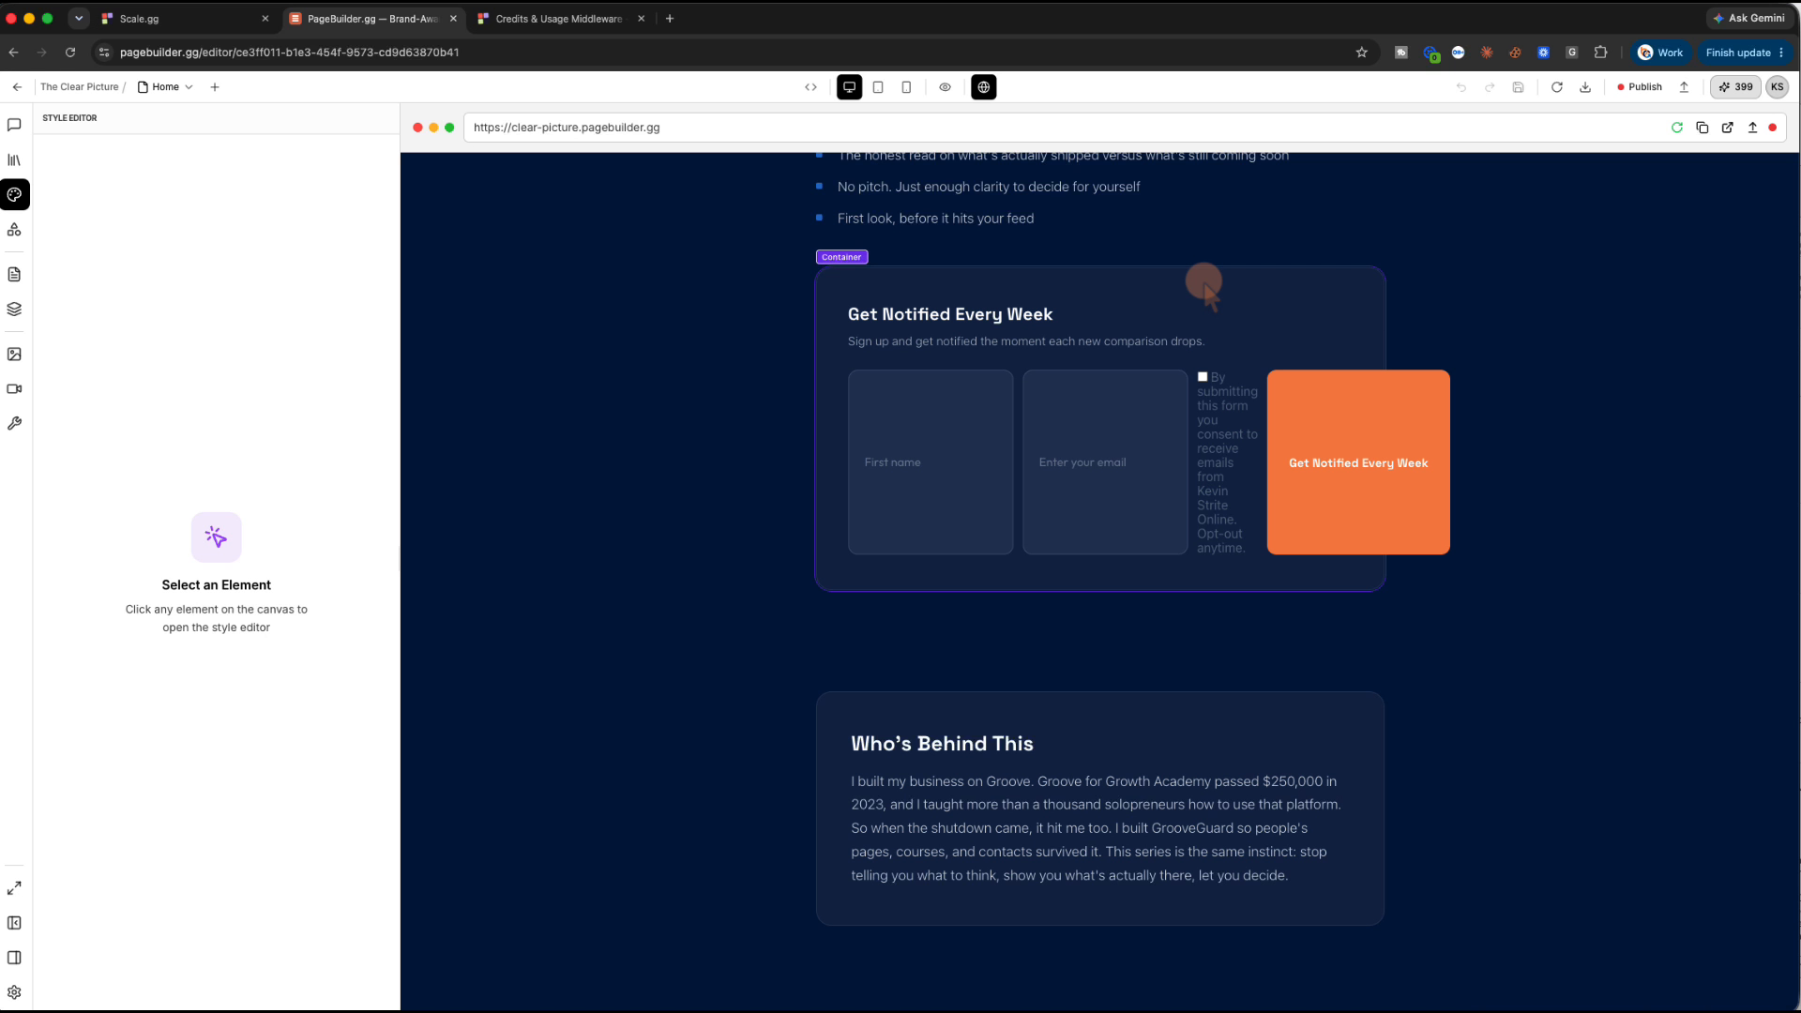
Select the signup form card, inspect its layout settings, then select the surrounding Offer section
click(1204, 287)
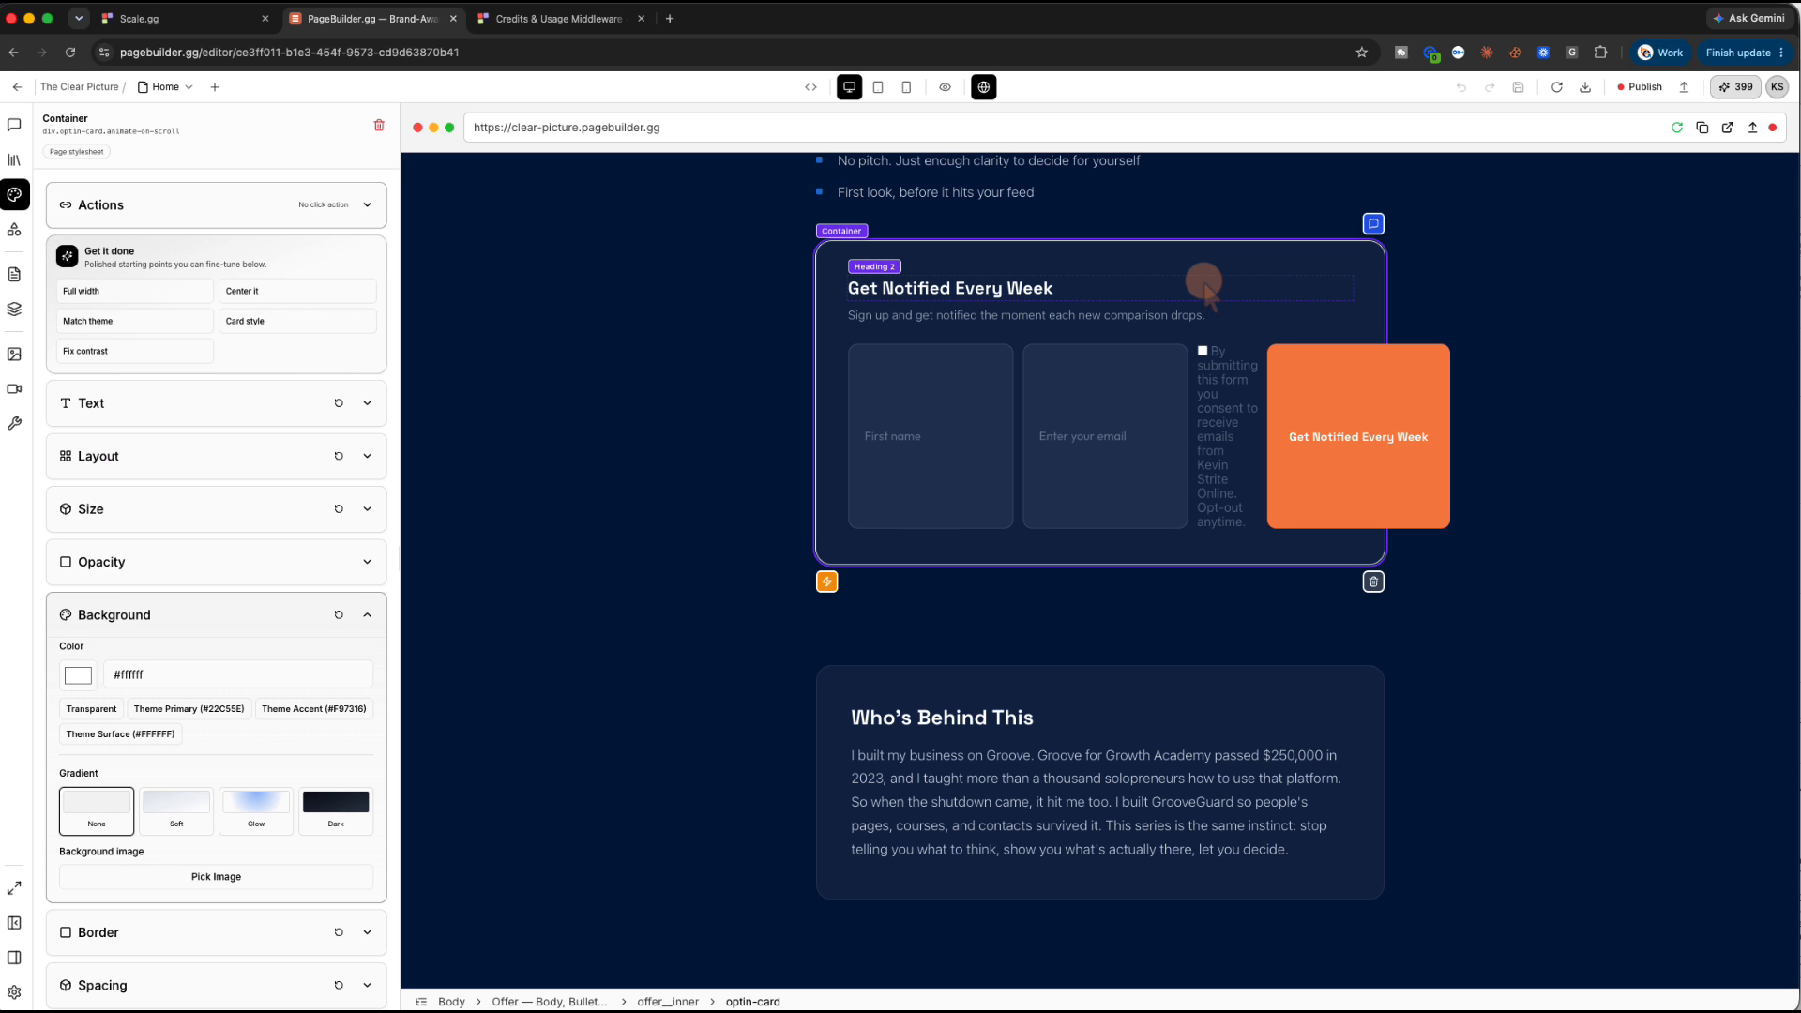
click(364, 458)
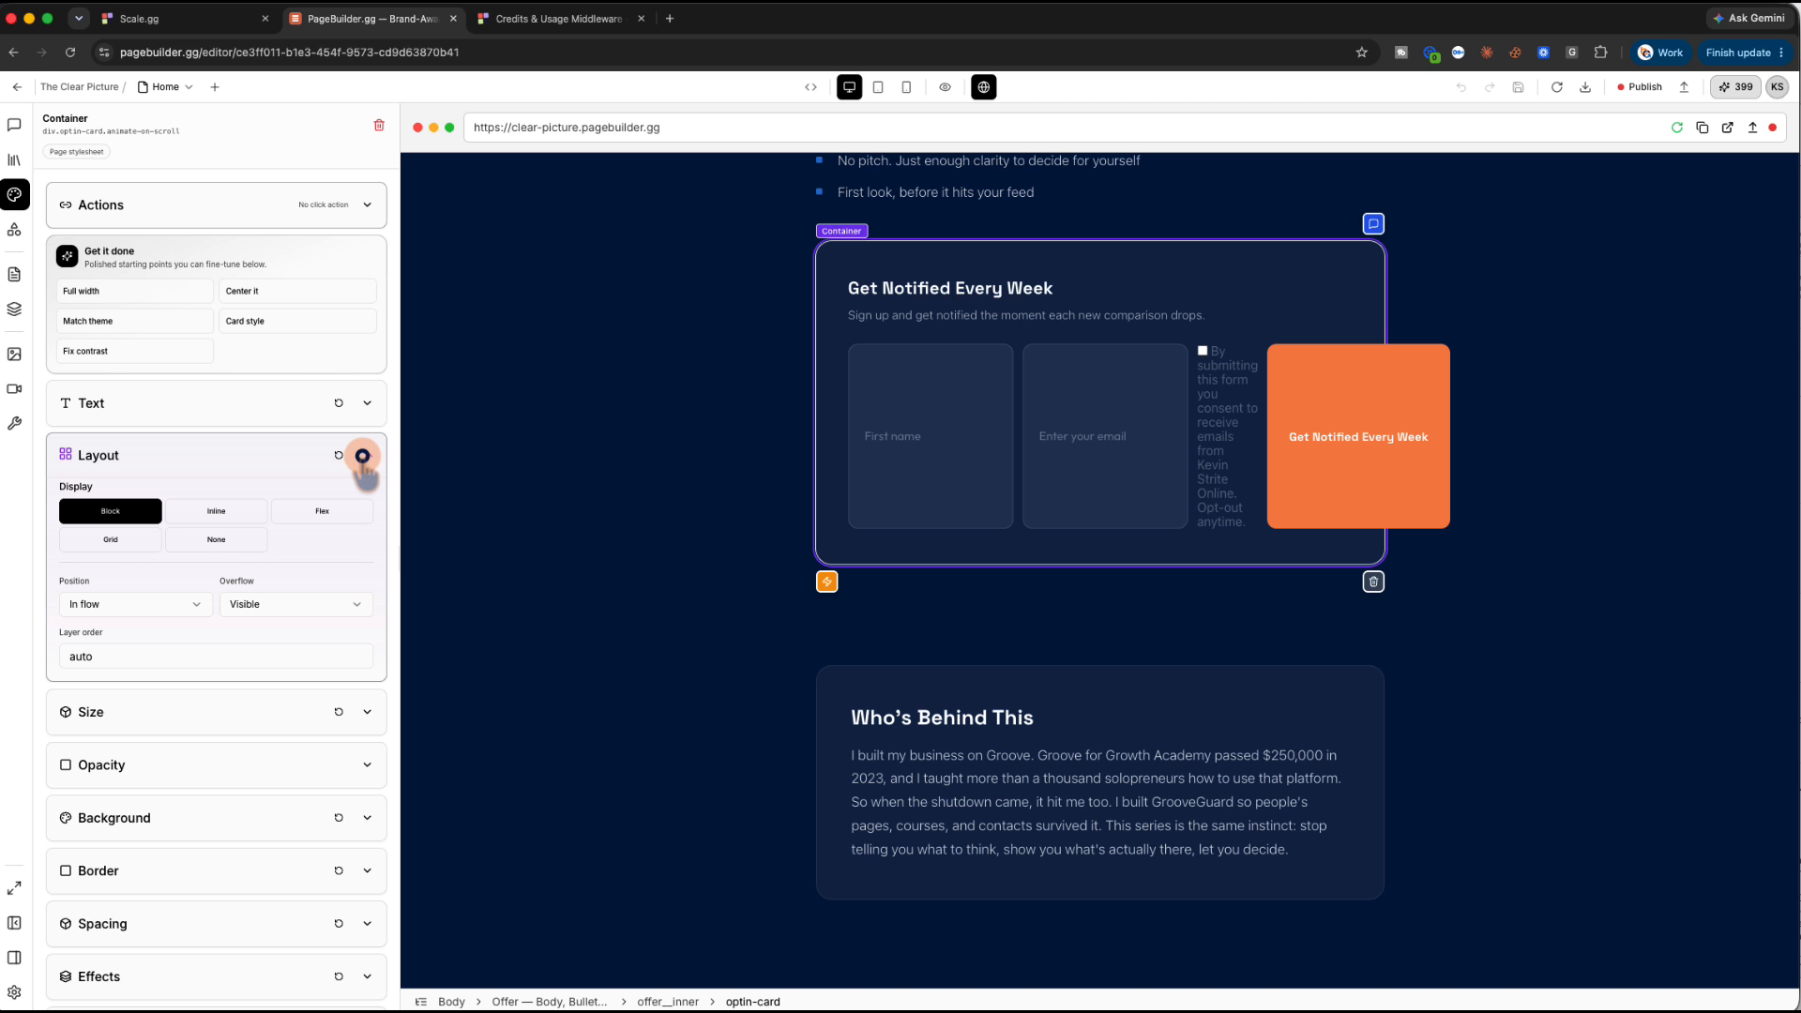
click(362, 457)
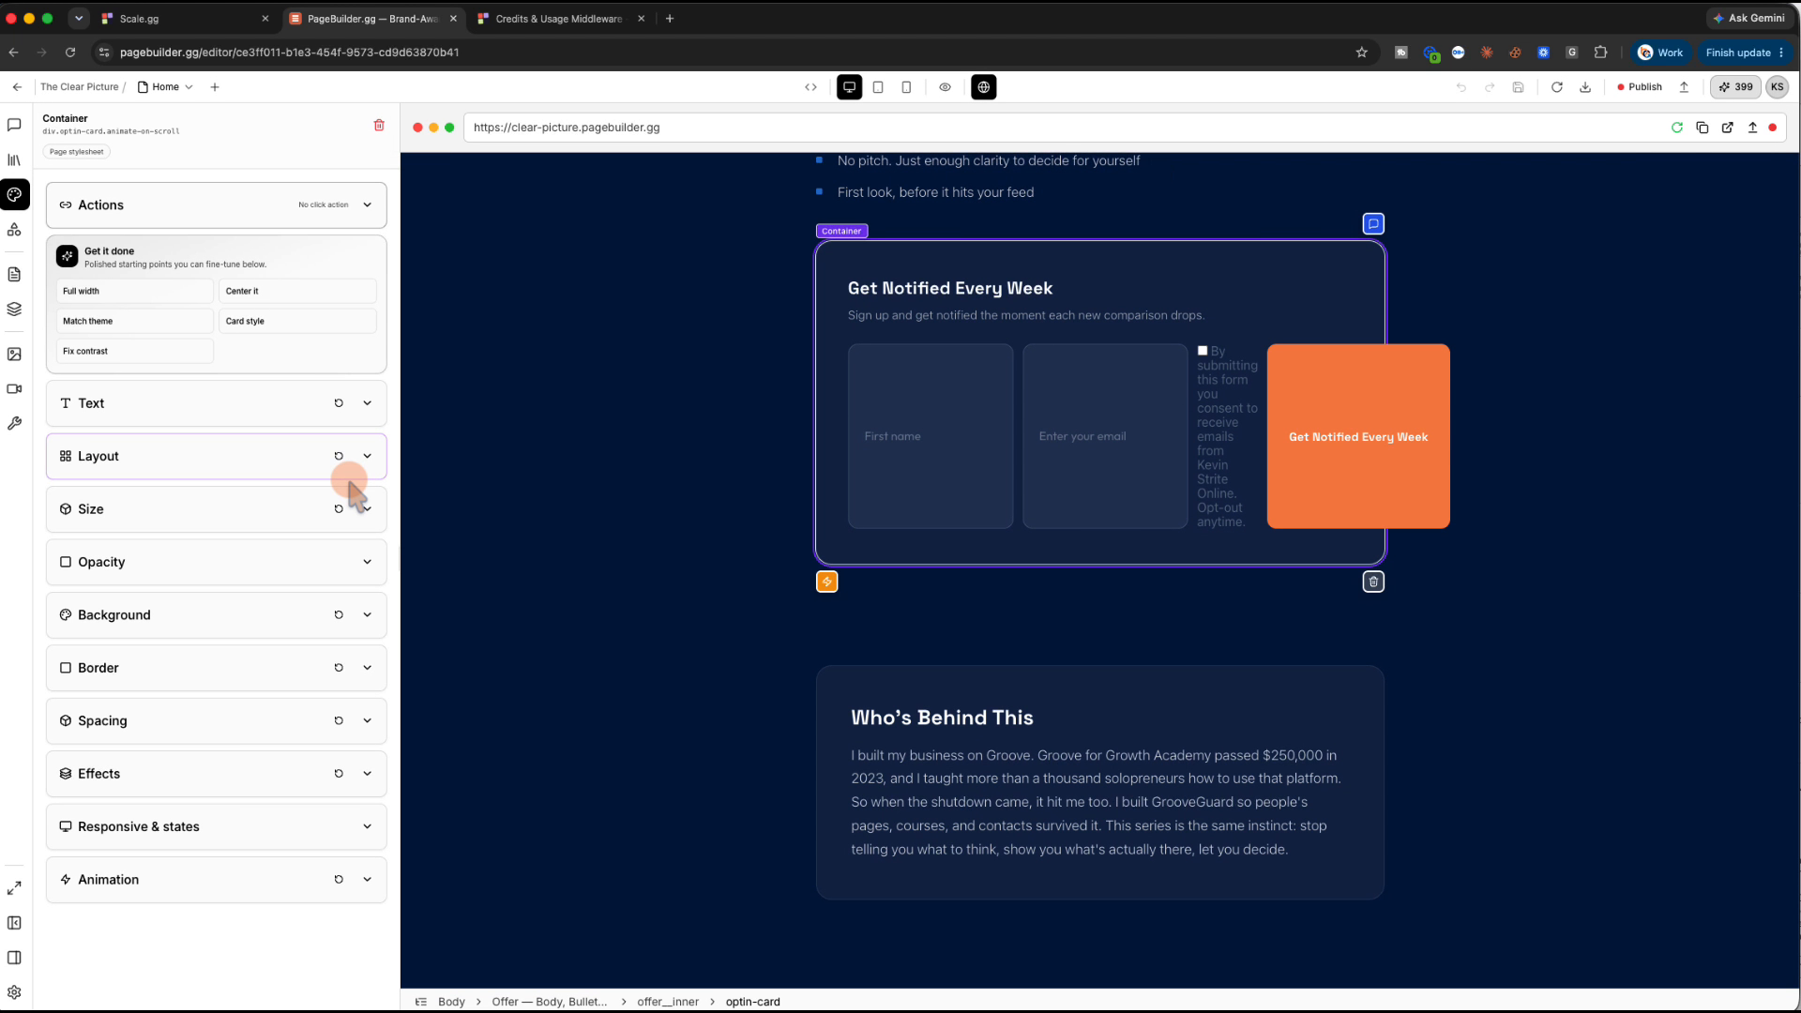
click(635, 482)
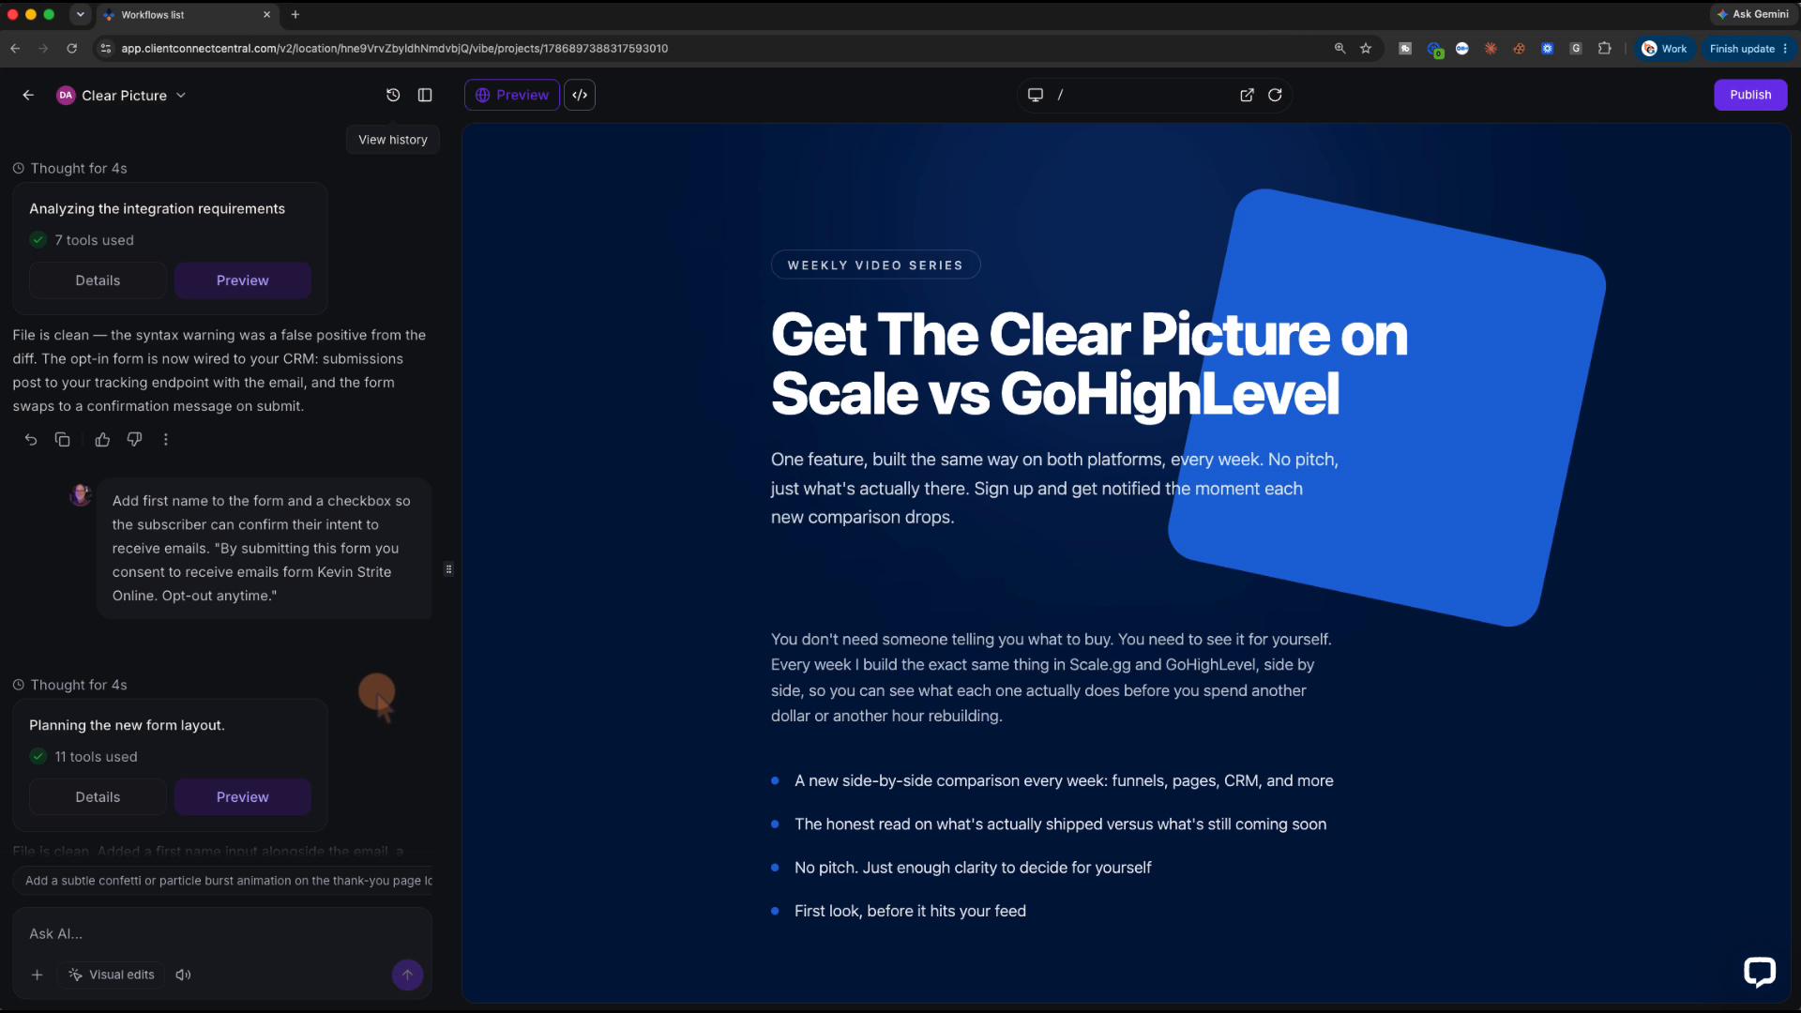
Copy the Thank-You Page prompt from the AI Builder chat and return to the PageBuilder.gg editor
scroll(347, 675, down, 7)
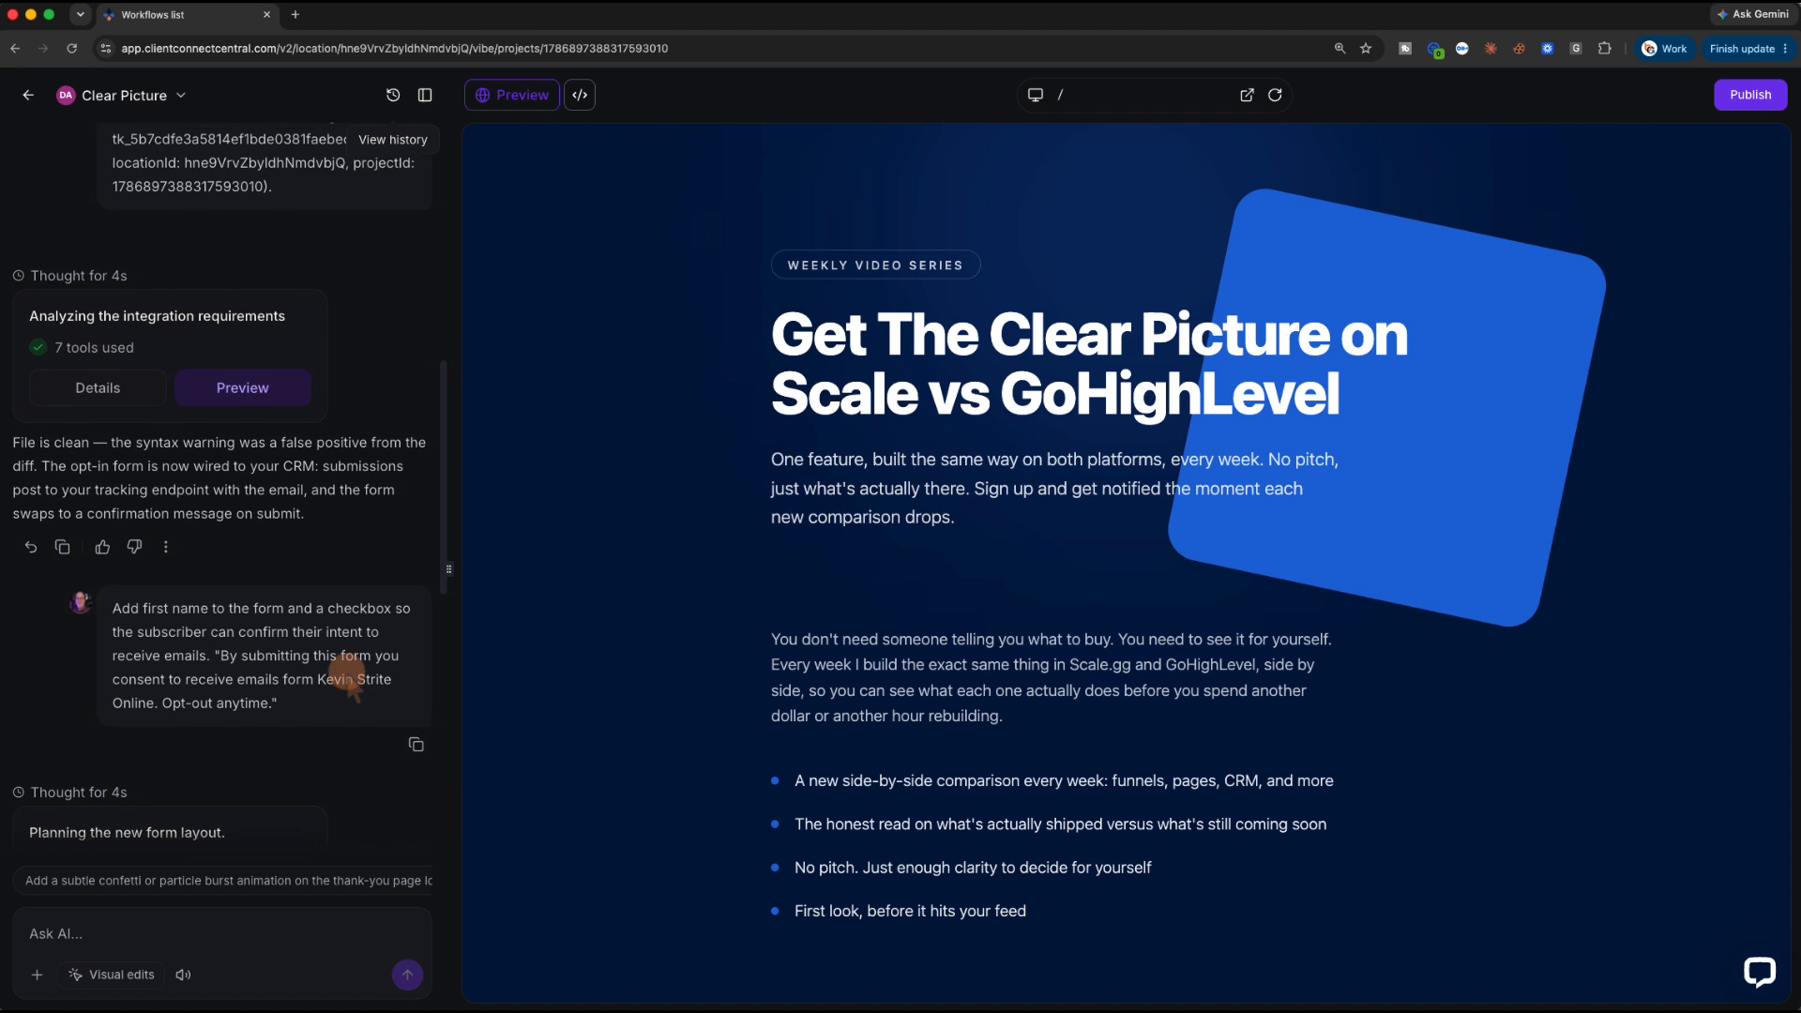
scroll(348, 673, down, 1)
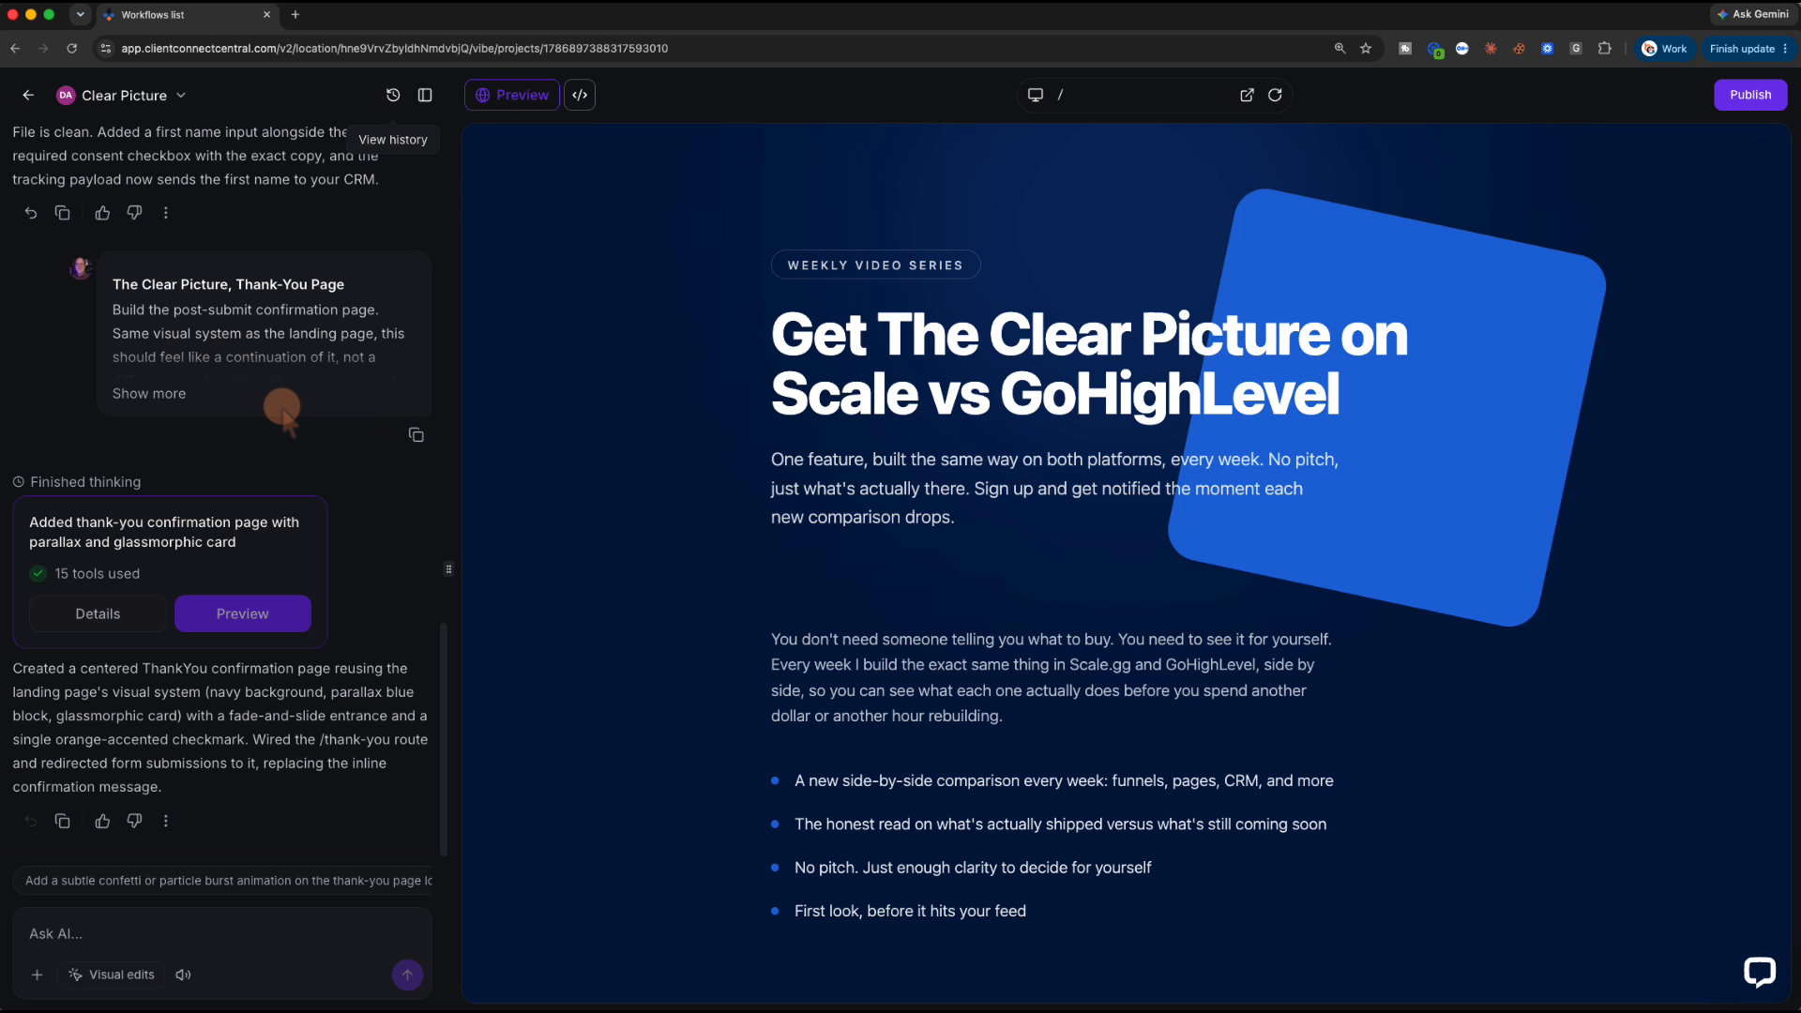
click(416, 434)
key(super+grave)
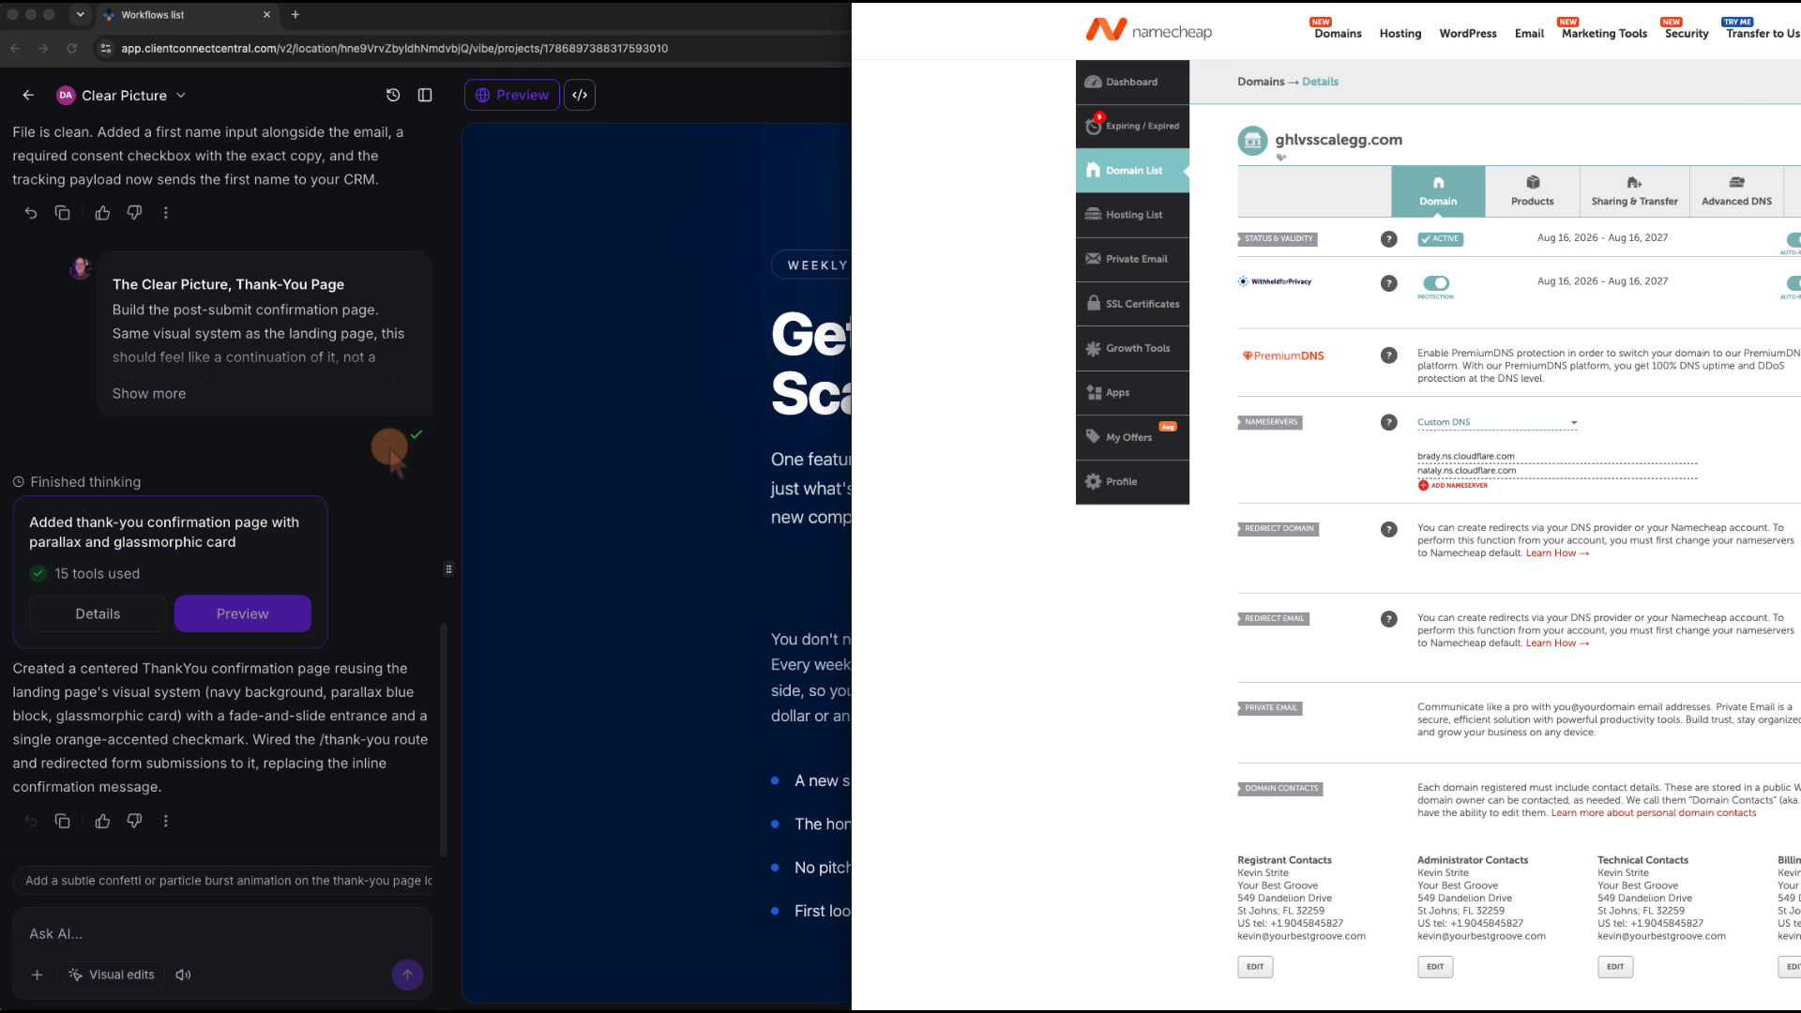
key(super+grave)
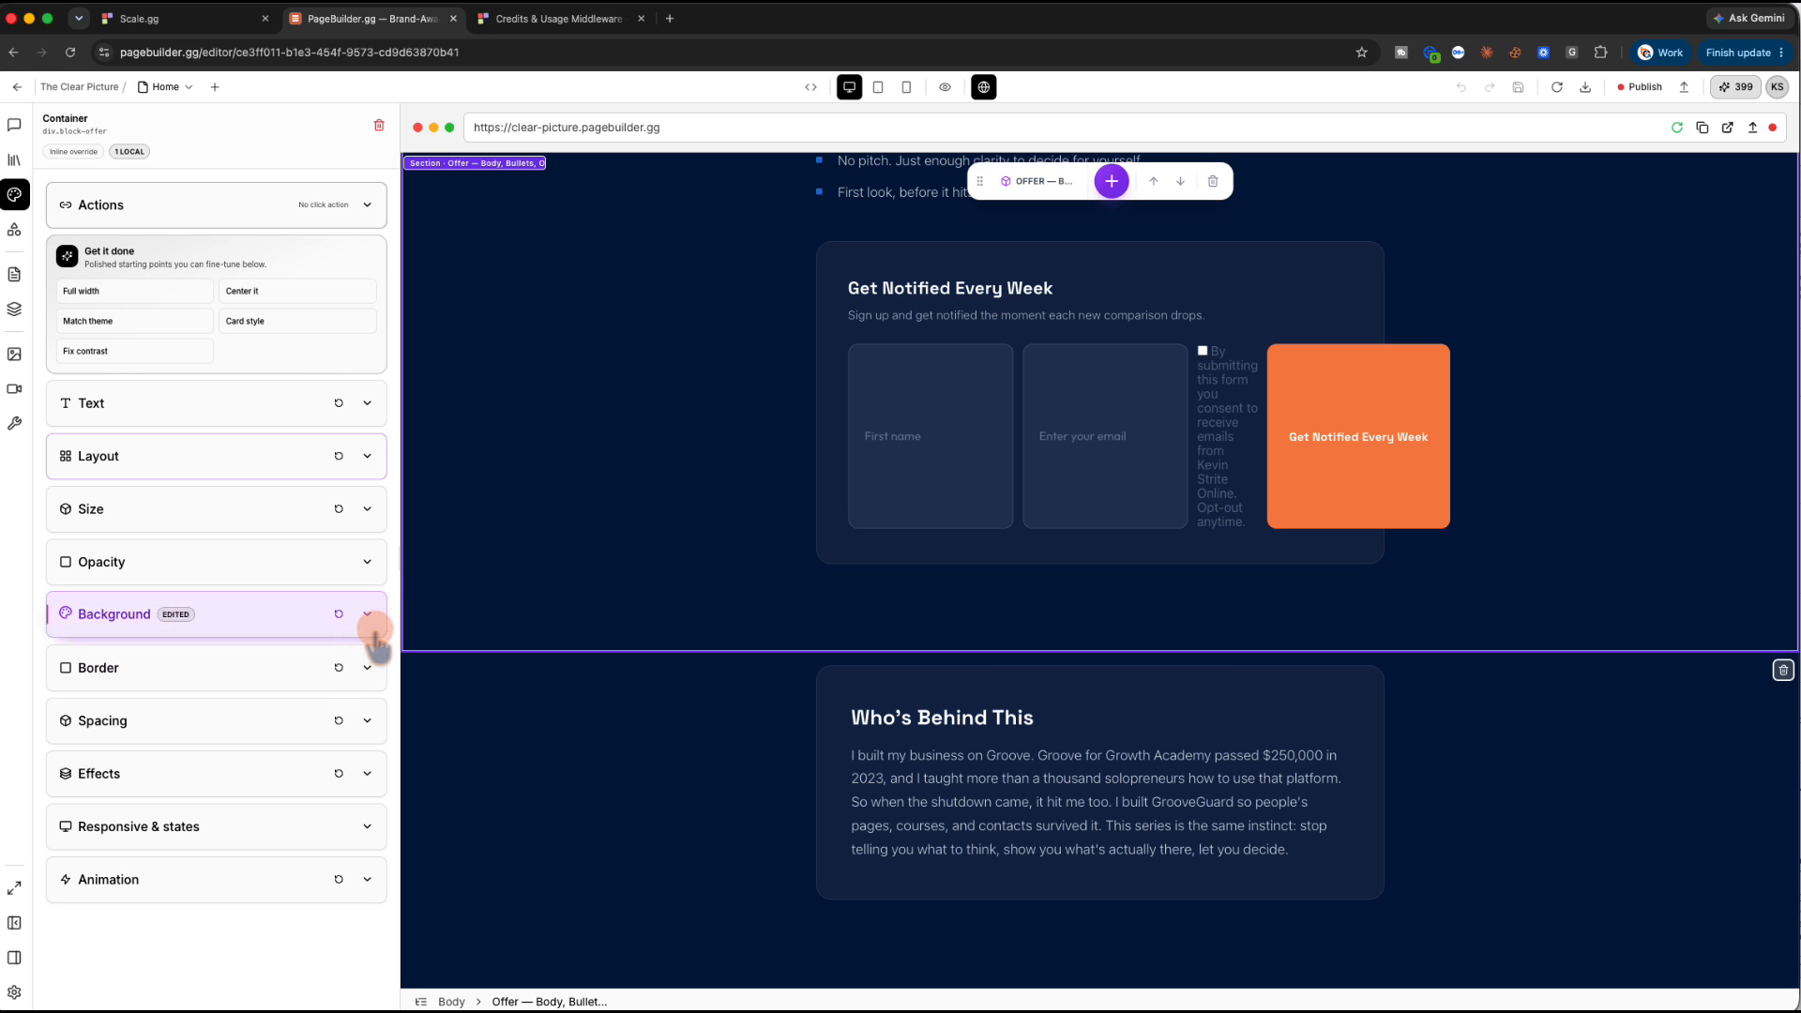
Add a new page named 'Thank You' at /thank-you to The Clear Picture project
click(188, 86)
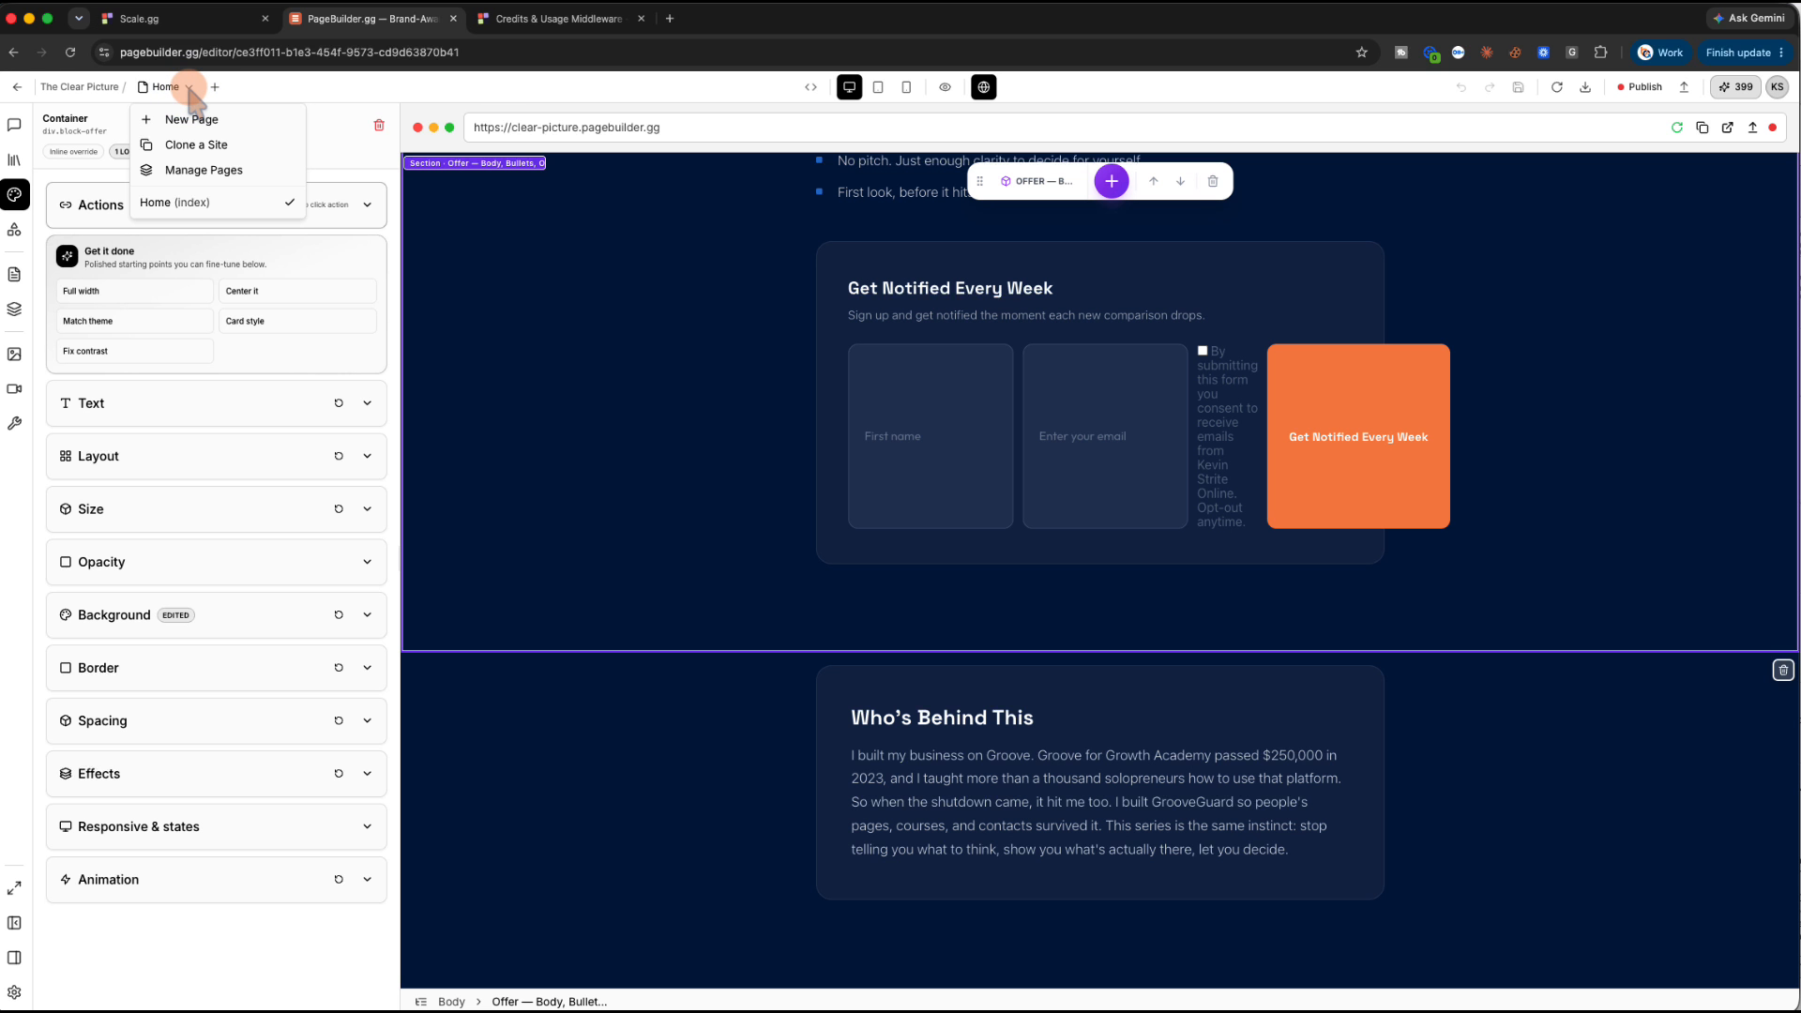
click(192, 119)
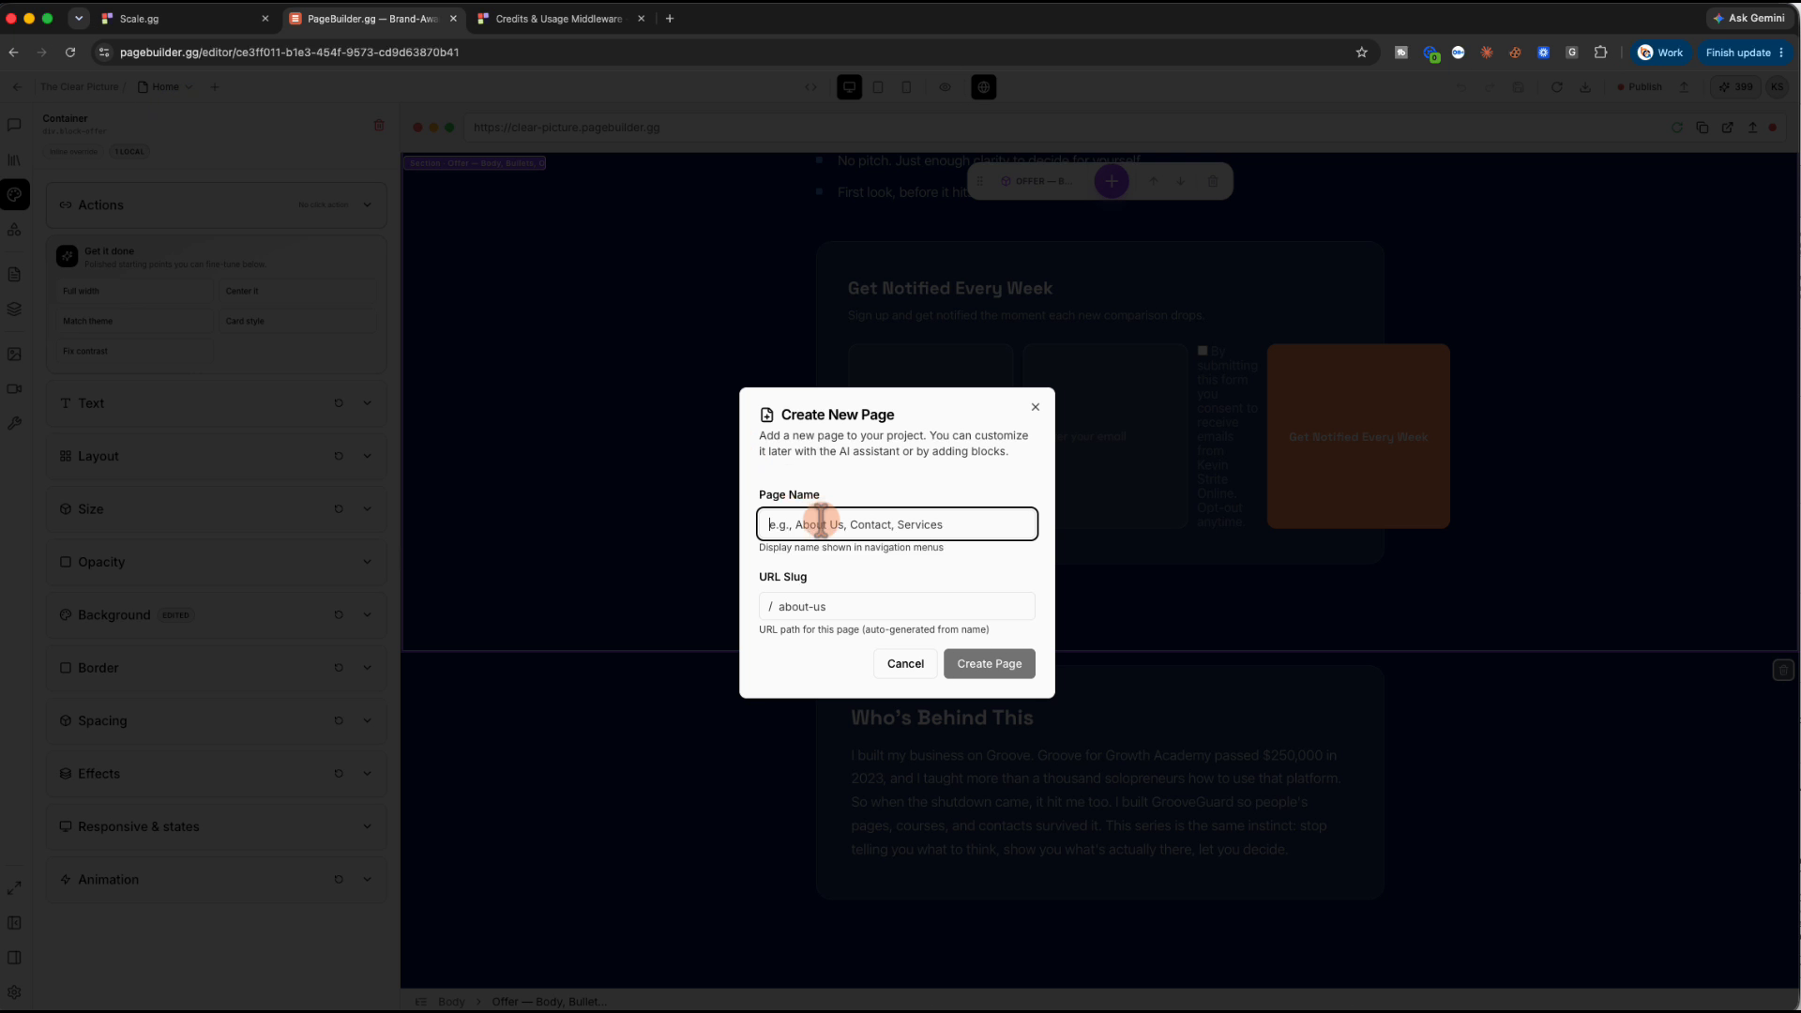
text(Thank You)
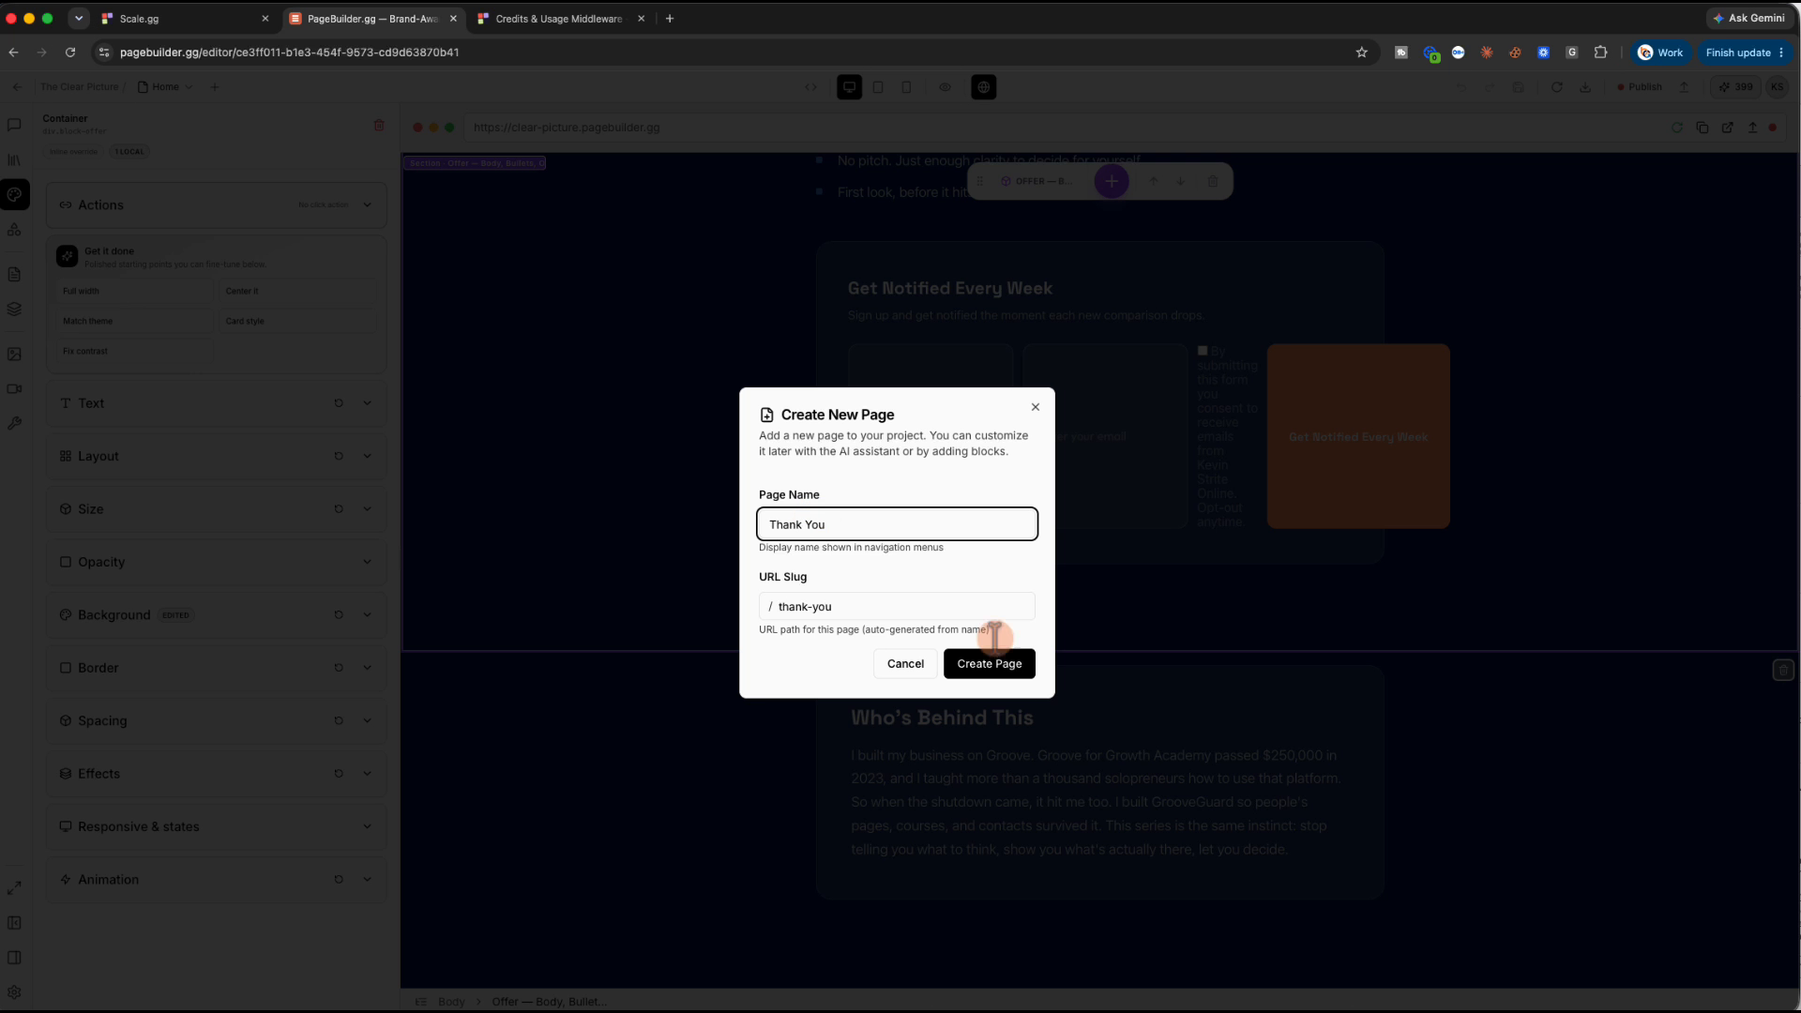
click(996, 661)
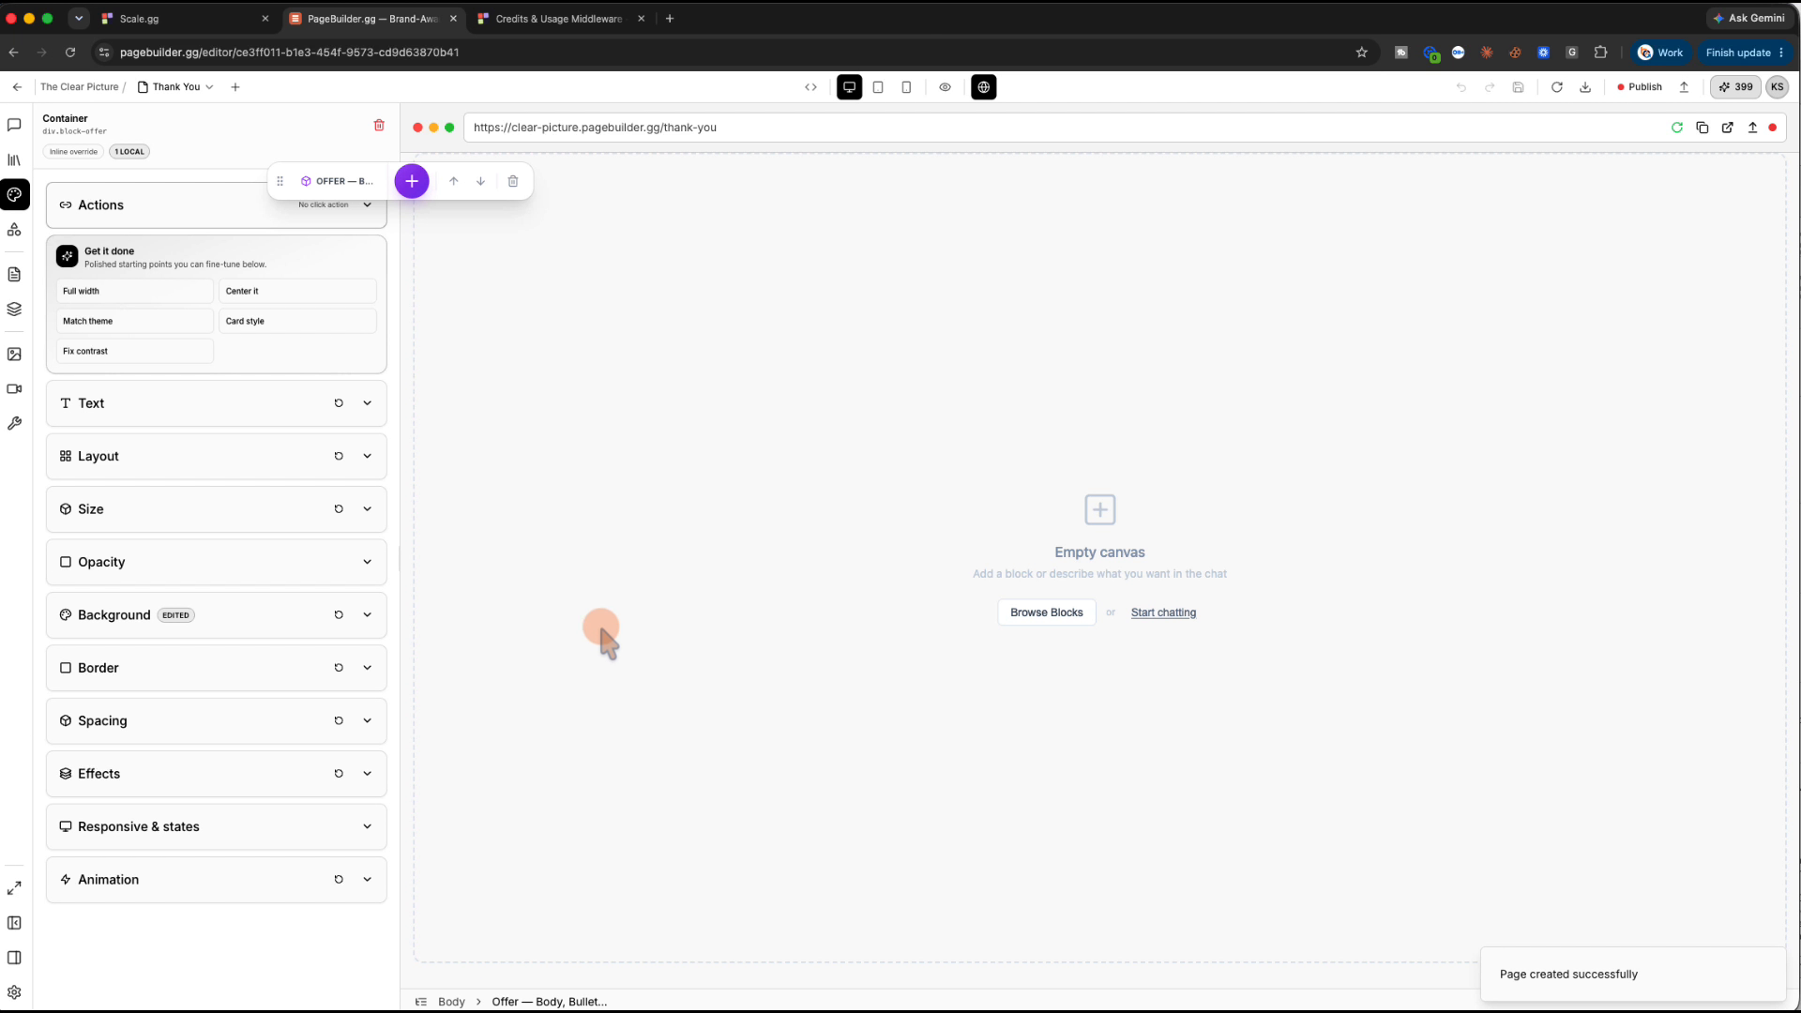
Paste the thank-you page brief into a new AI chat and send it to build the page
click(14, 125)
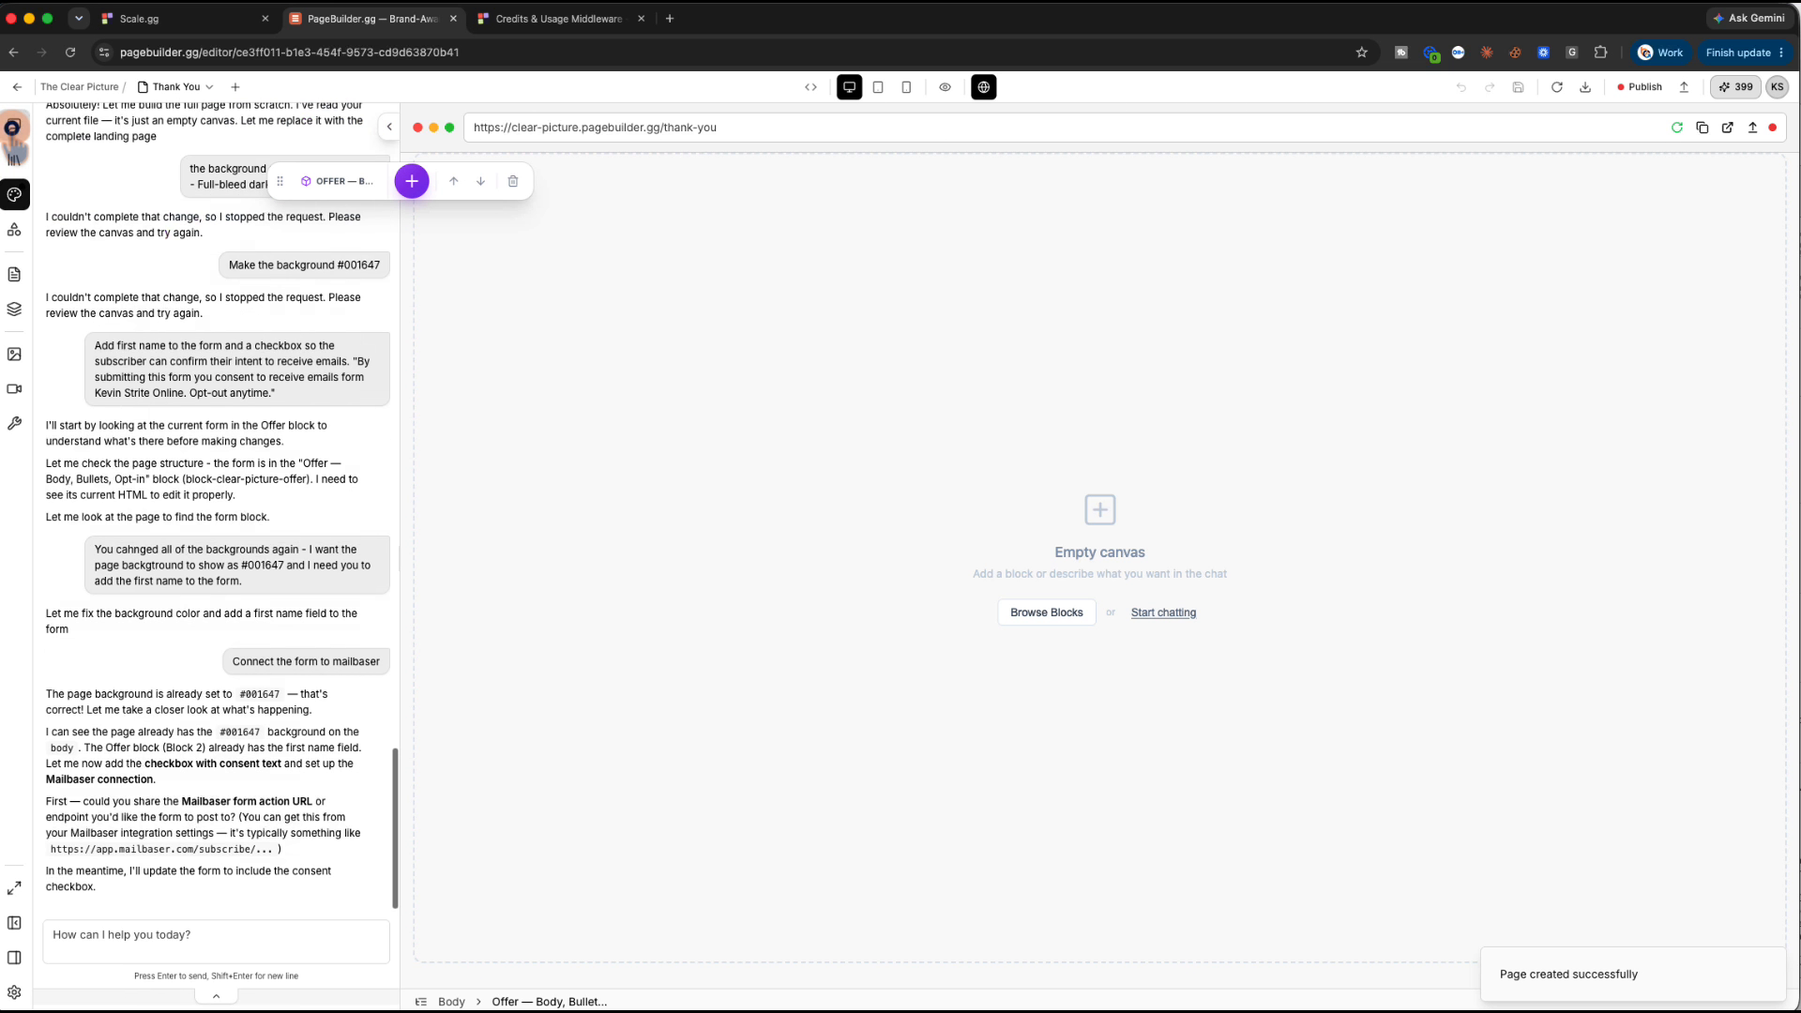
click(140, 941)
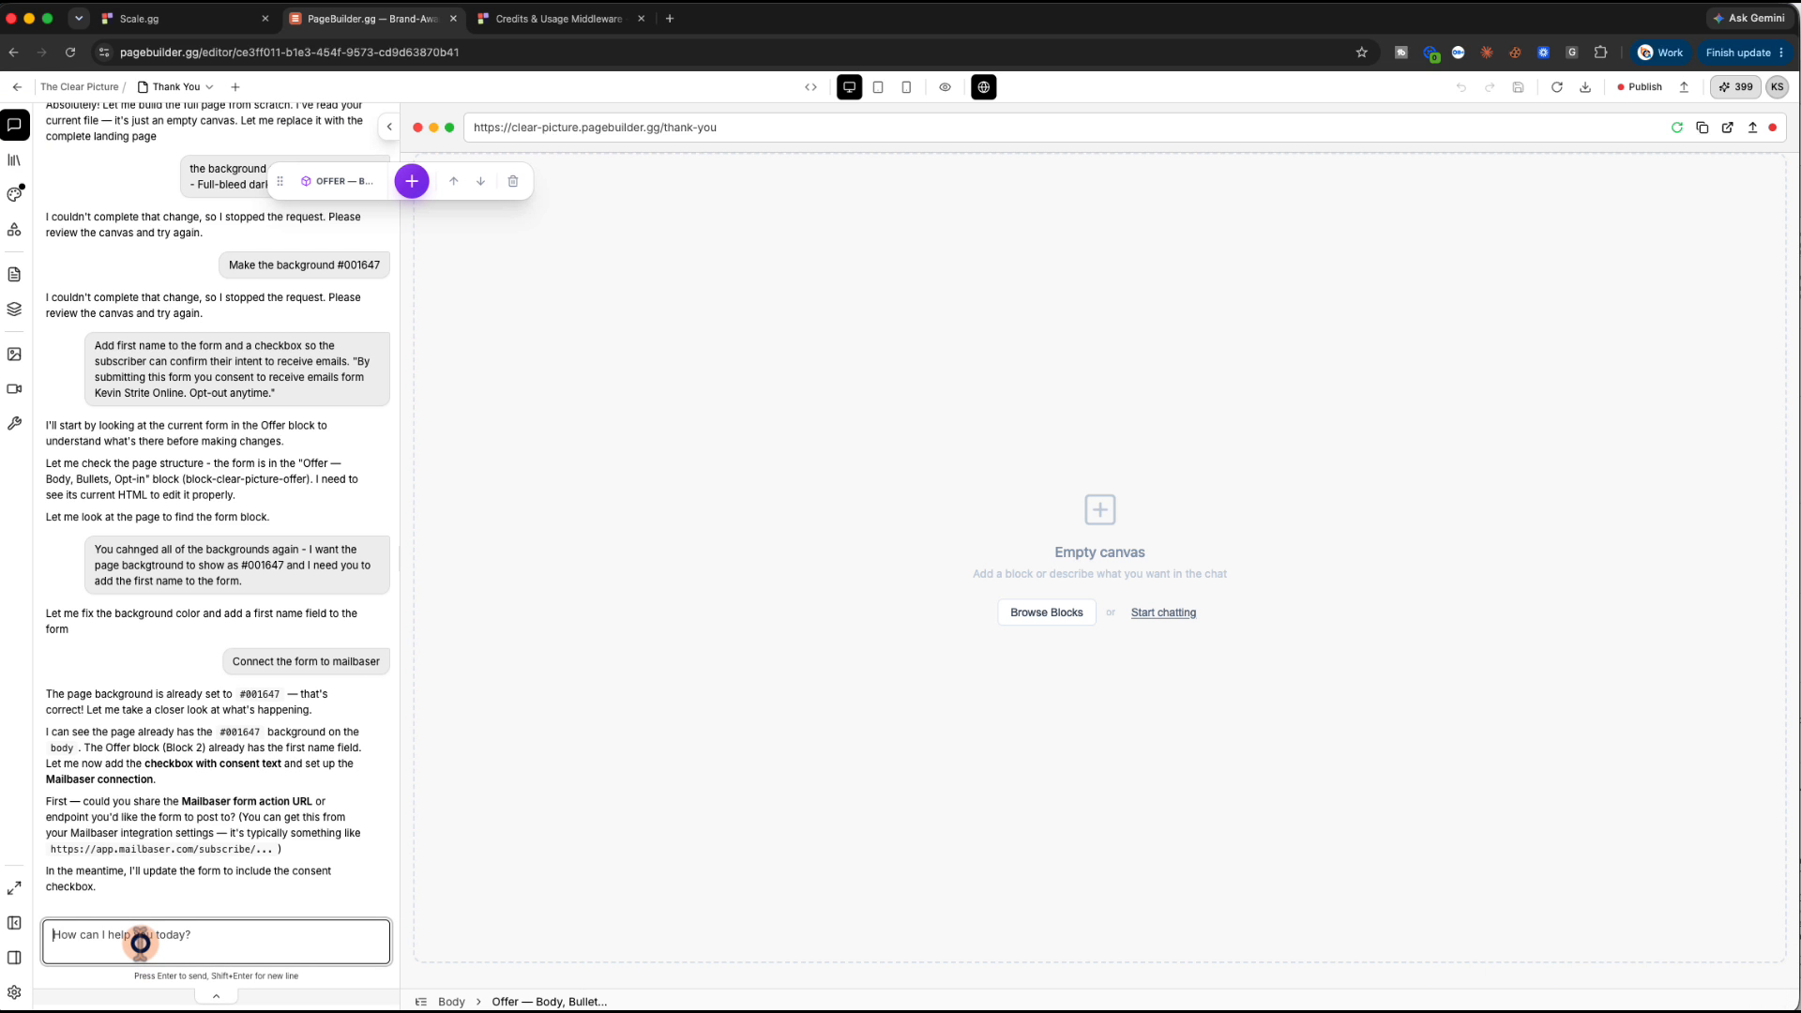
click(1163, 613)
key(super+v)
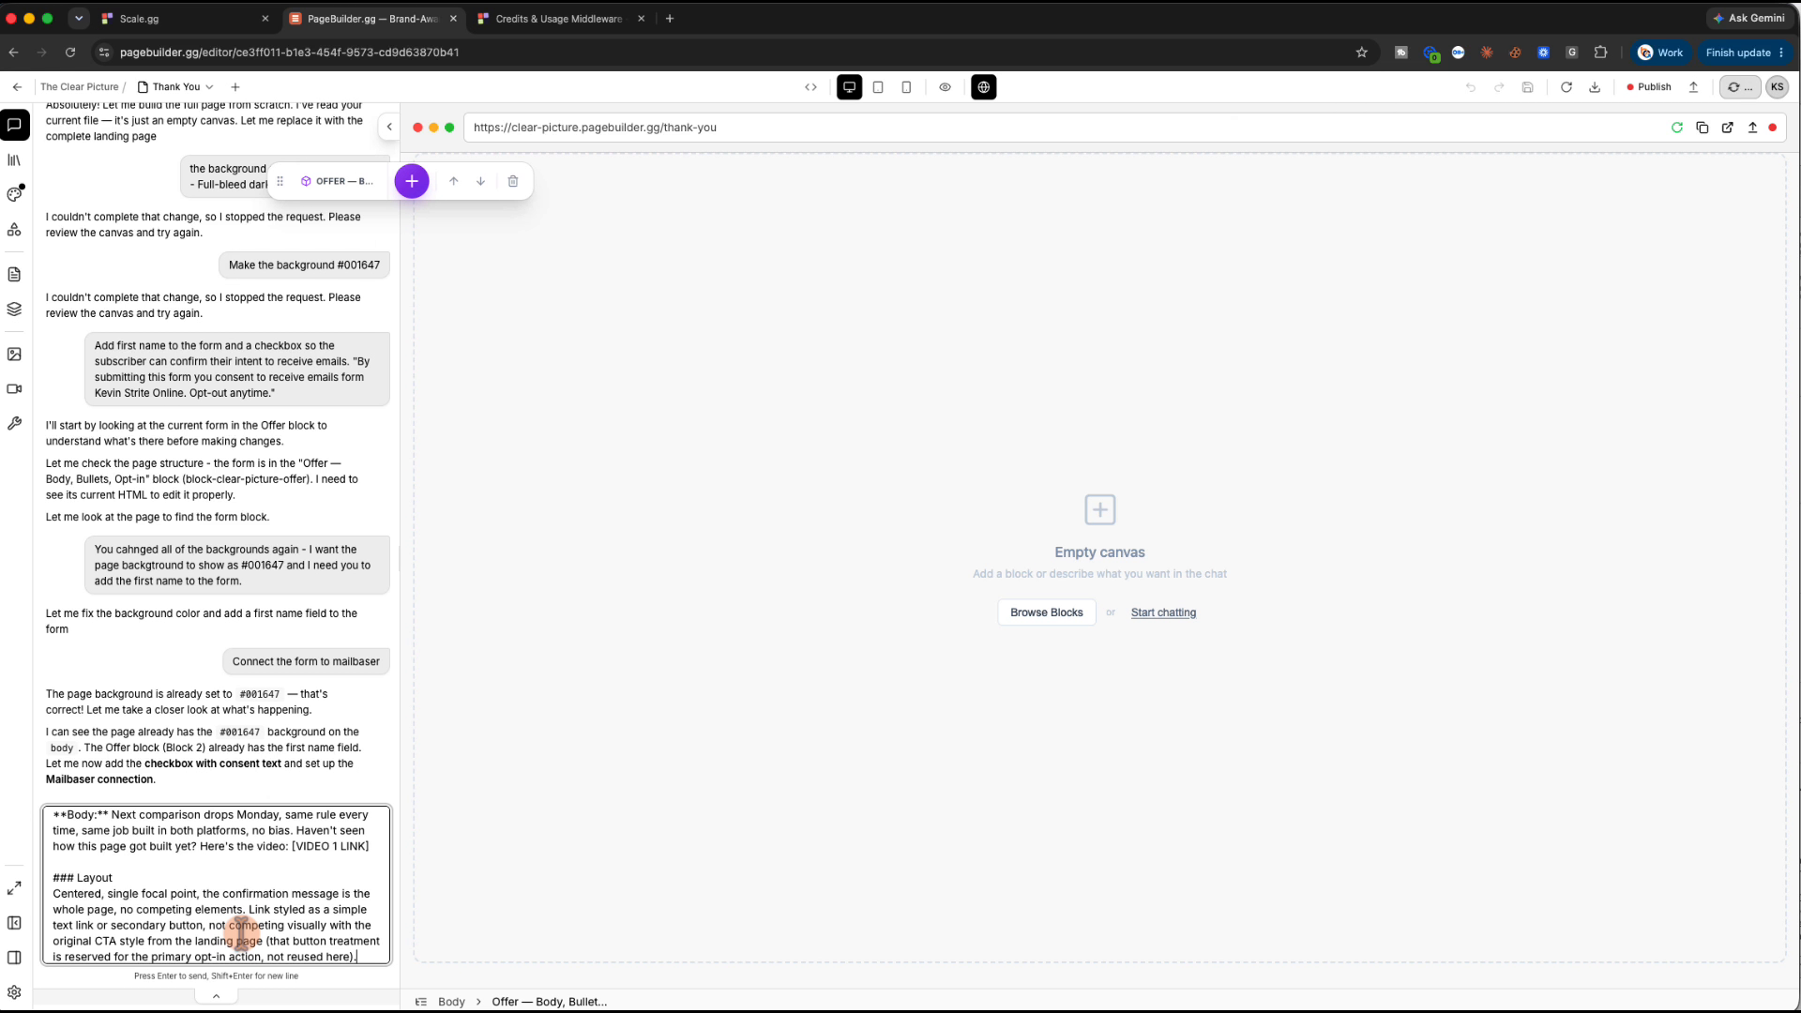
key(Return)
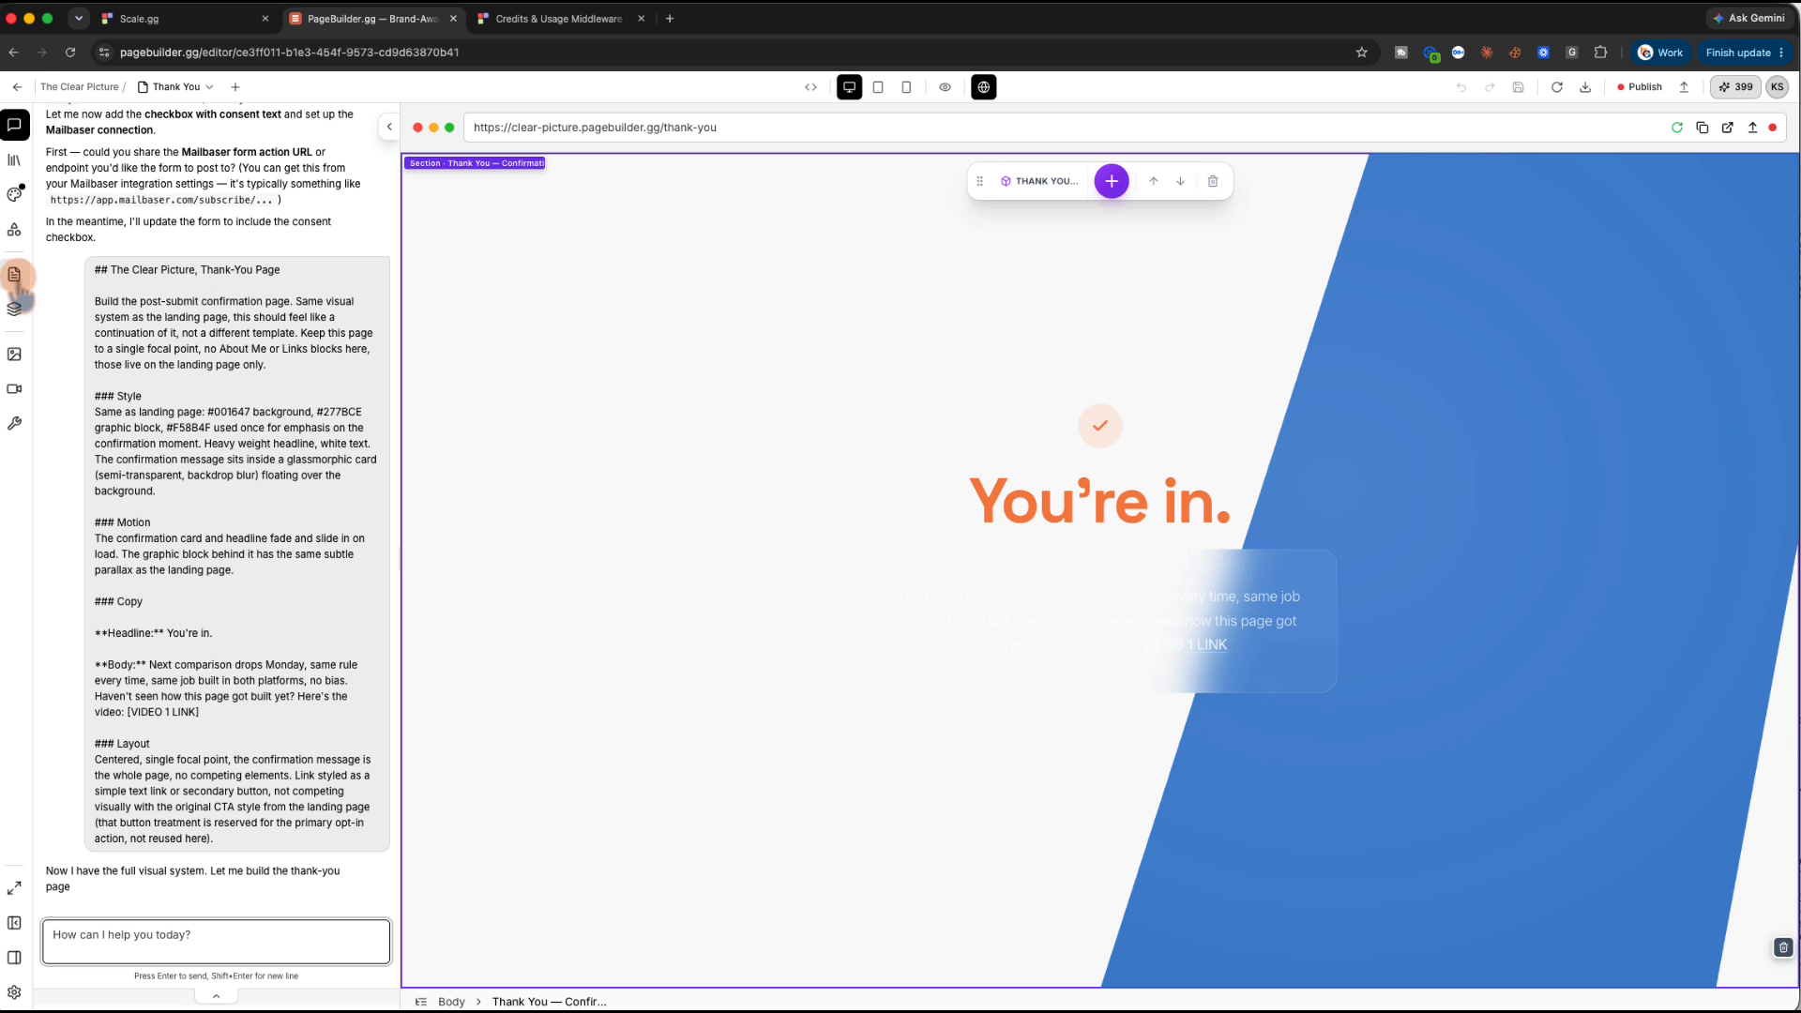
Set the Thank You section background to navy #001647 and save the page
click(14, 194)
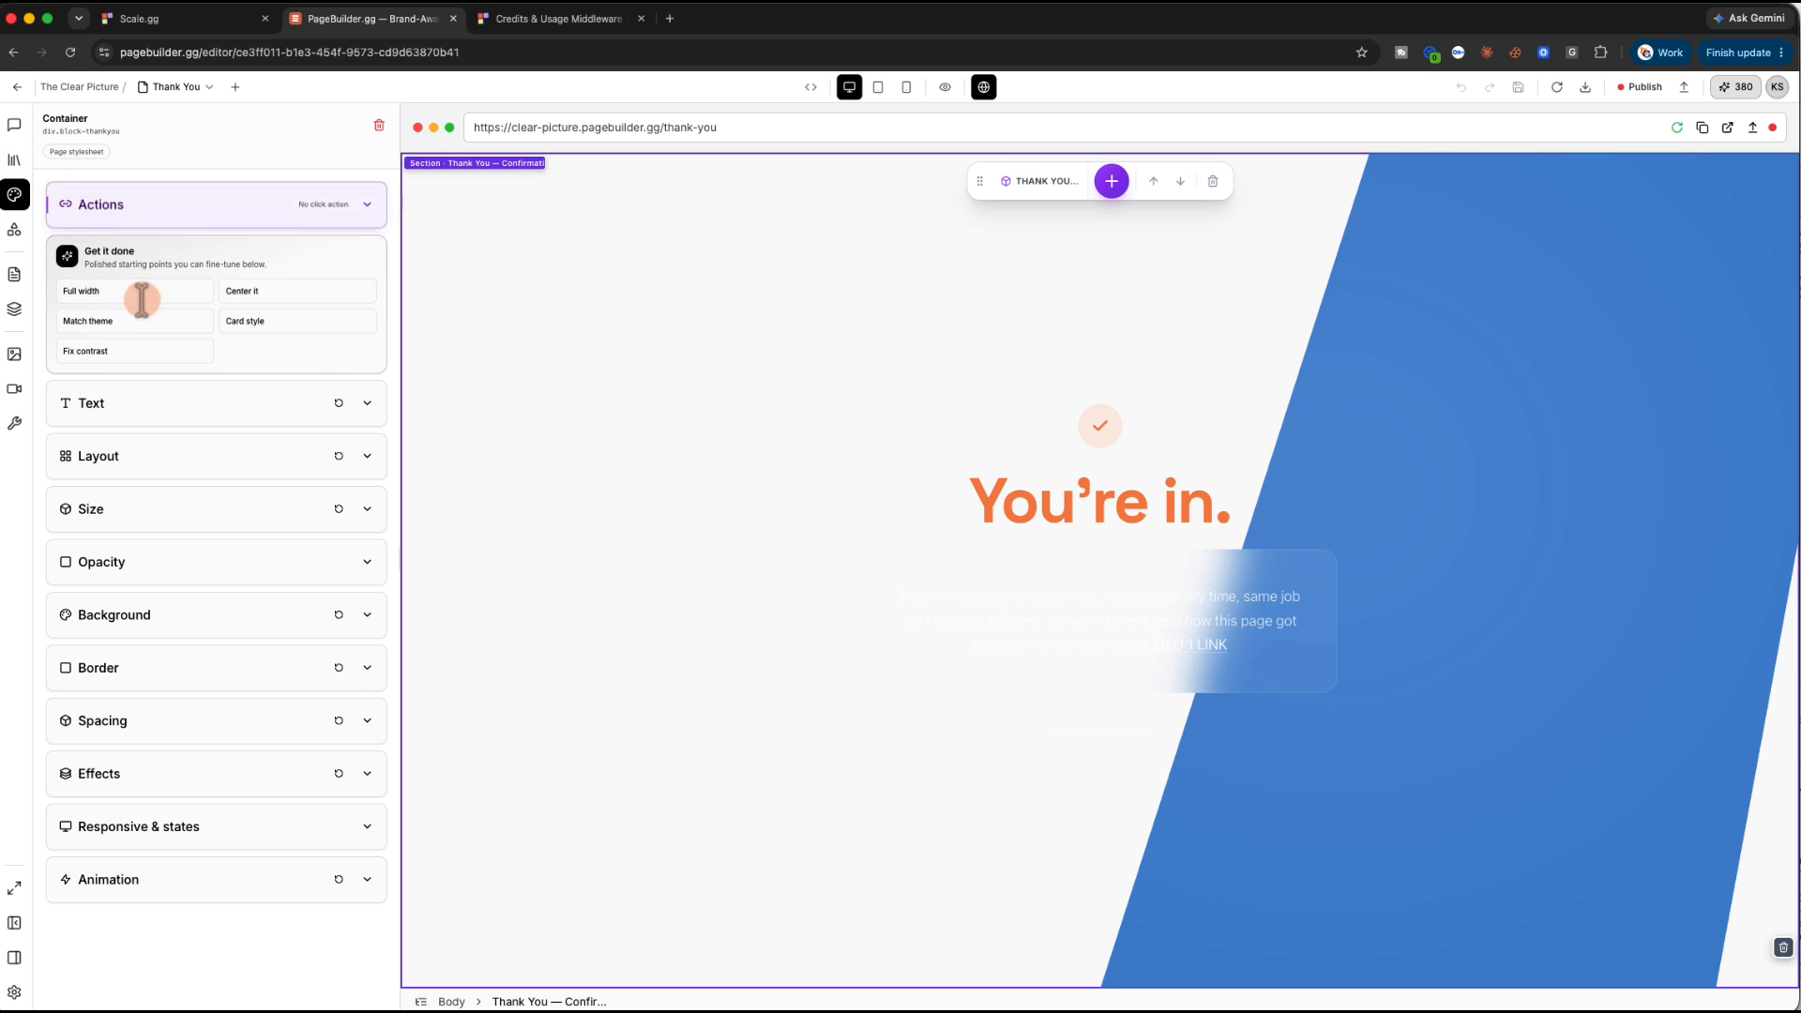
click(161, 612)
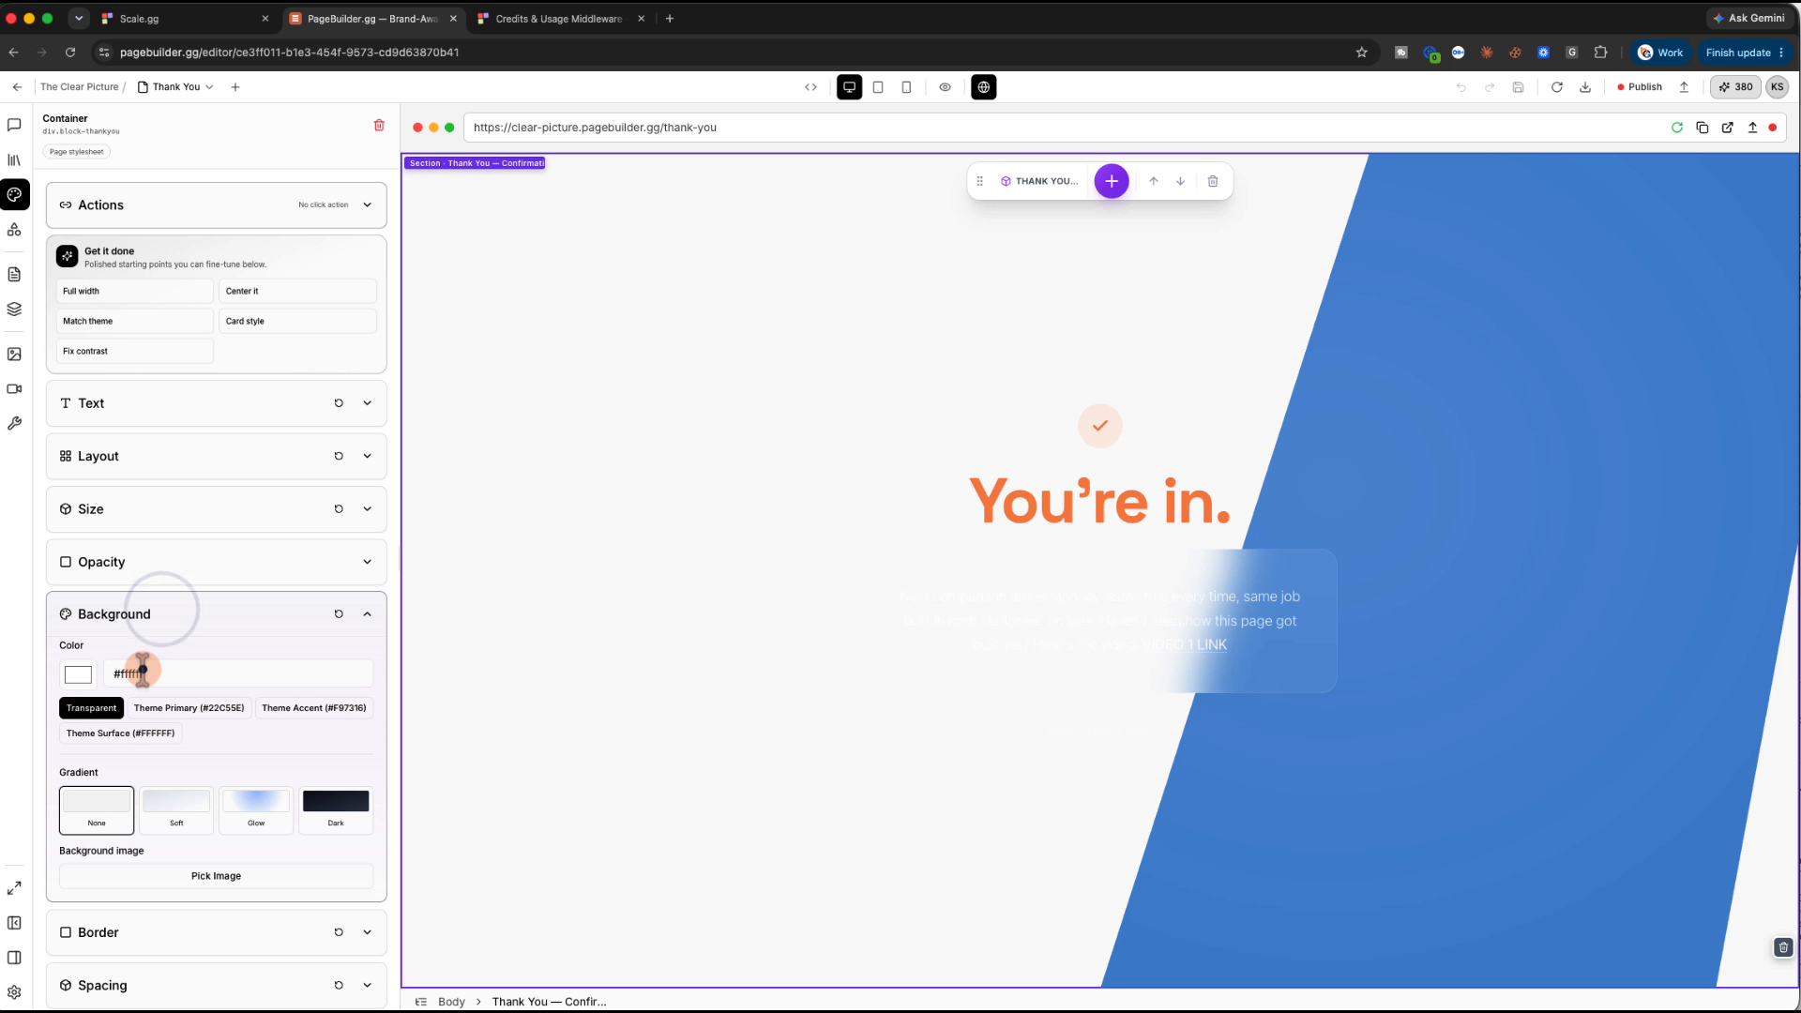
double_click(143, 670)
text(001647)
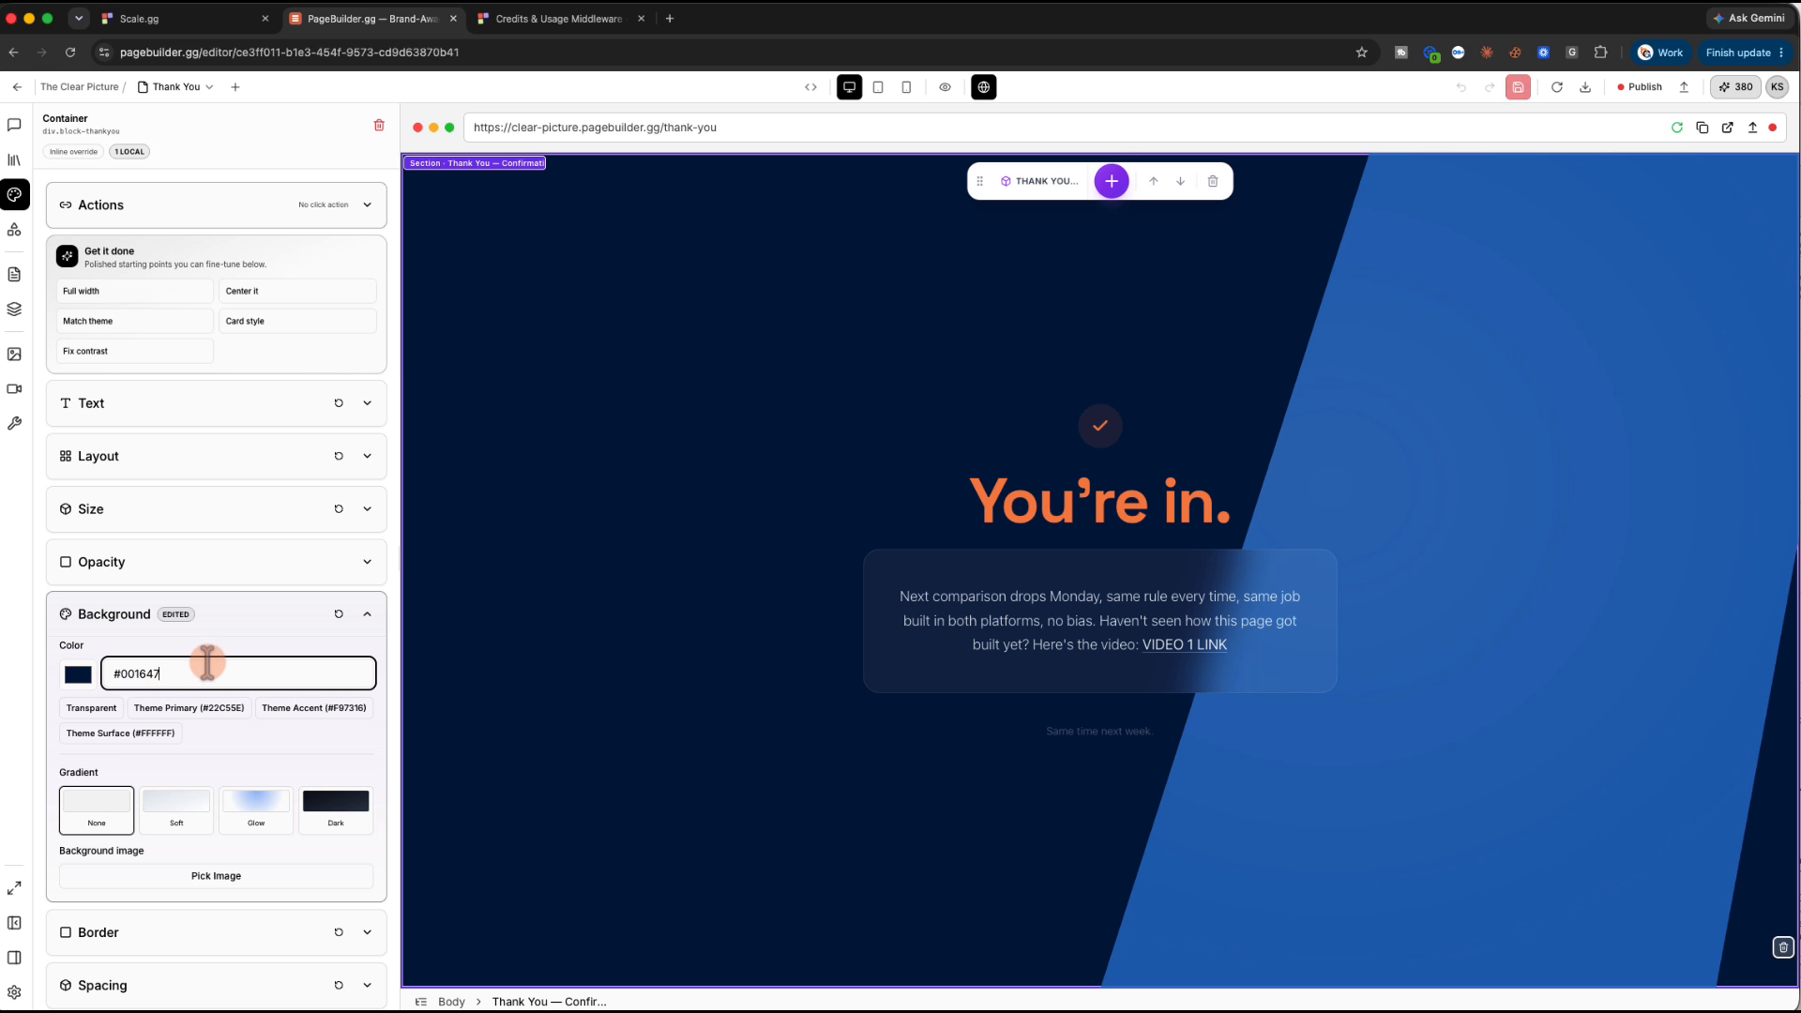
click(1517, 87)
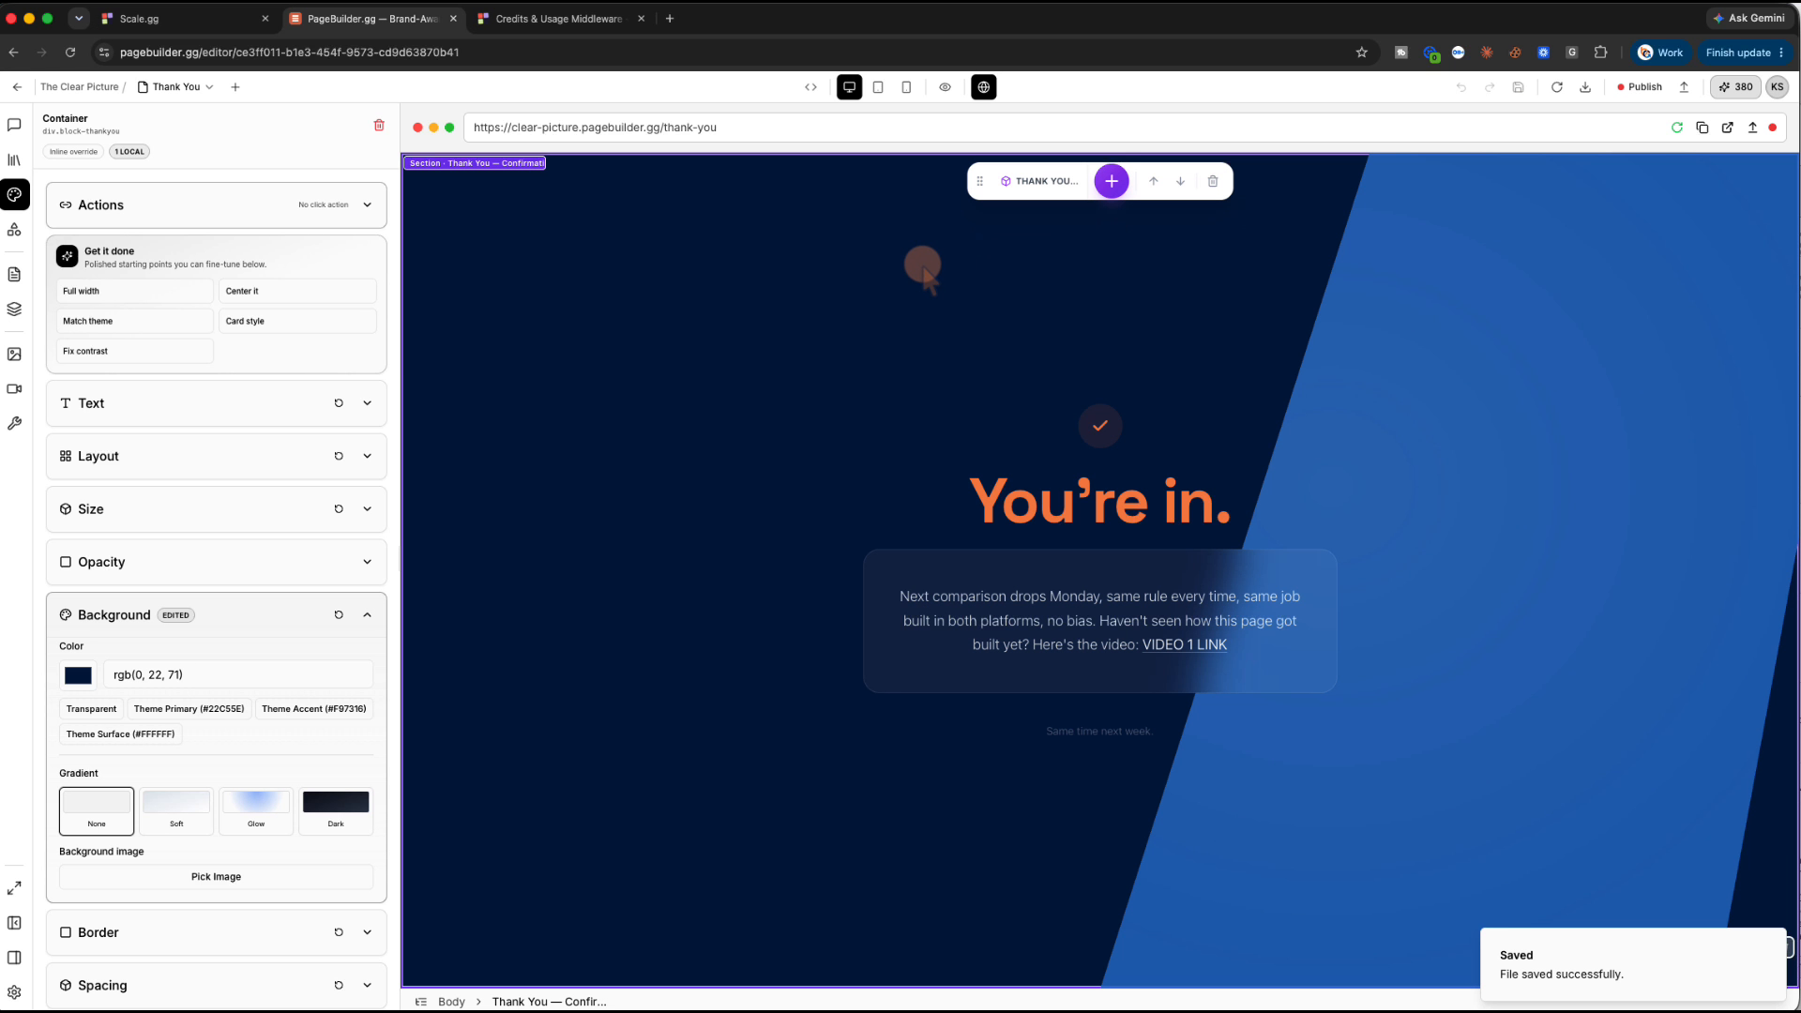
Switch the editor back to the Home (index) landing page
scroll(913, 272, down, 1)
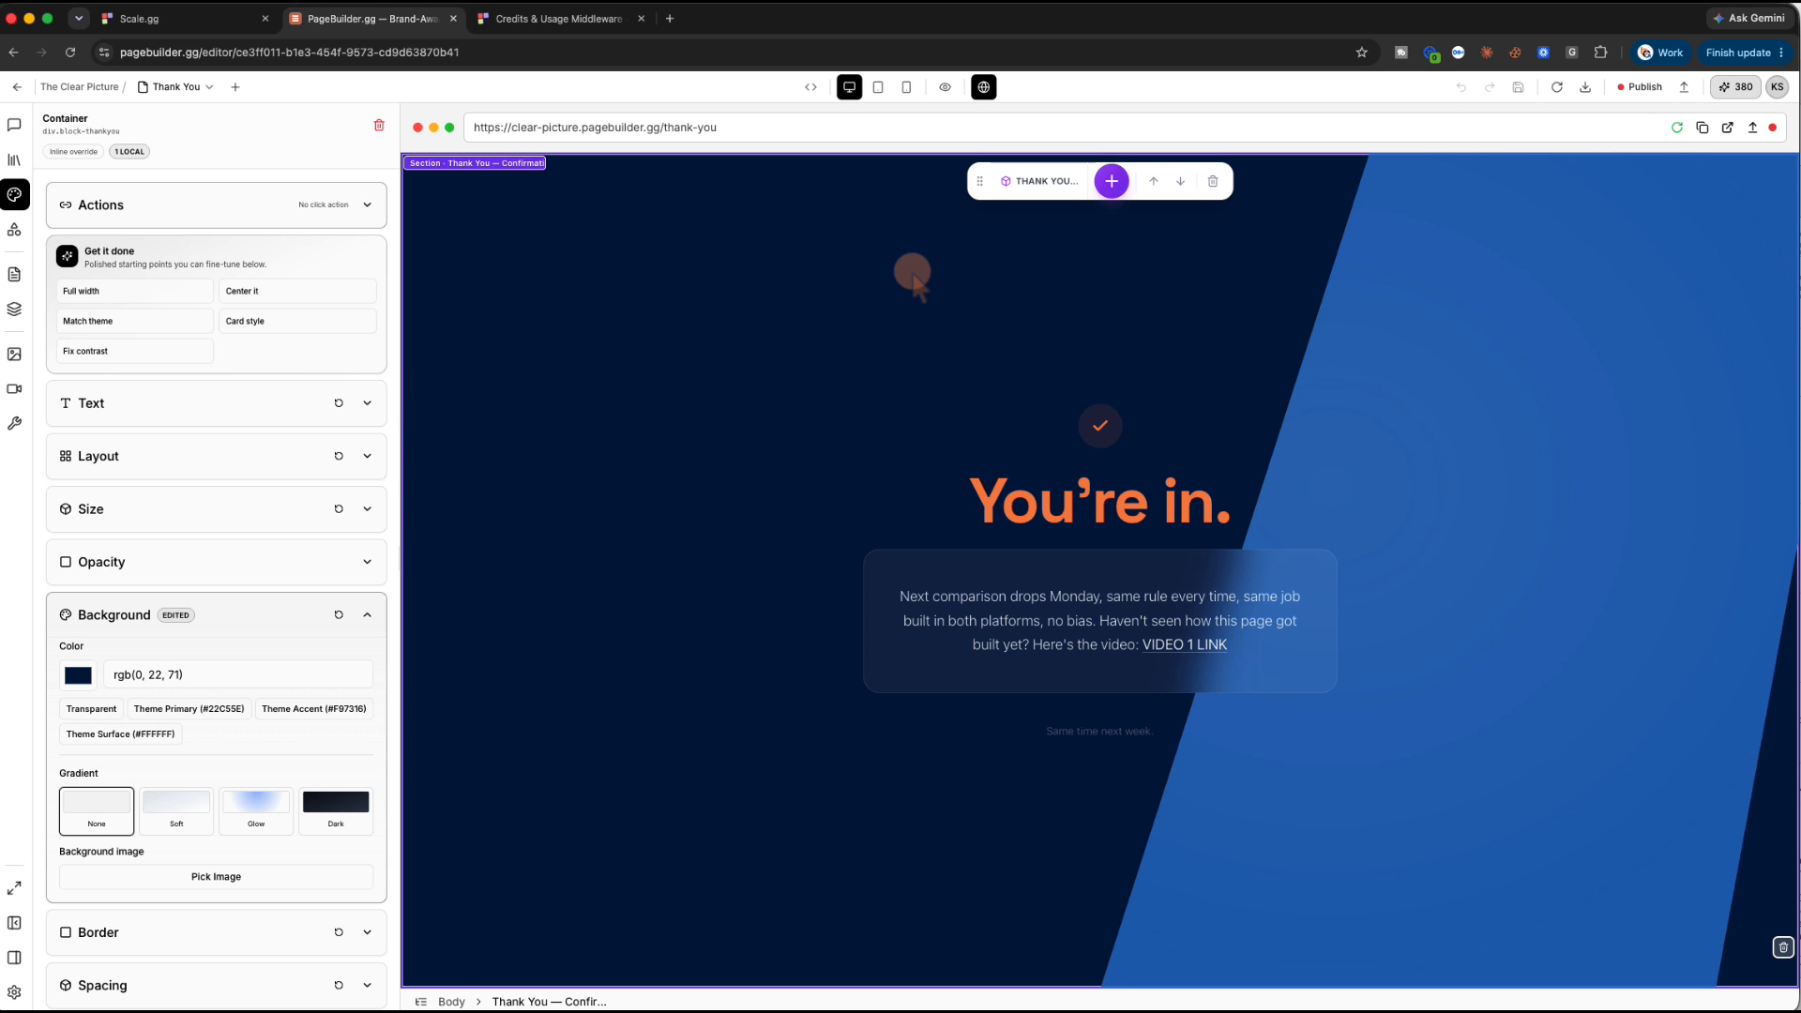
click(195, 88)
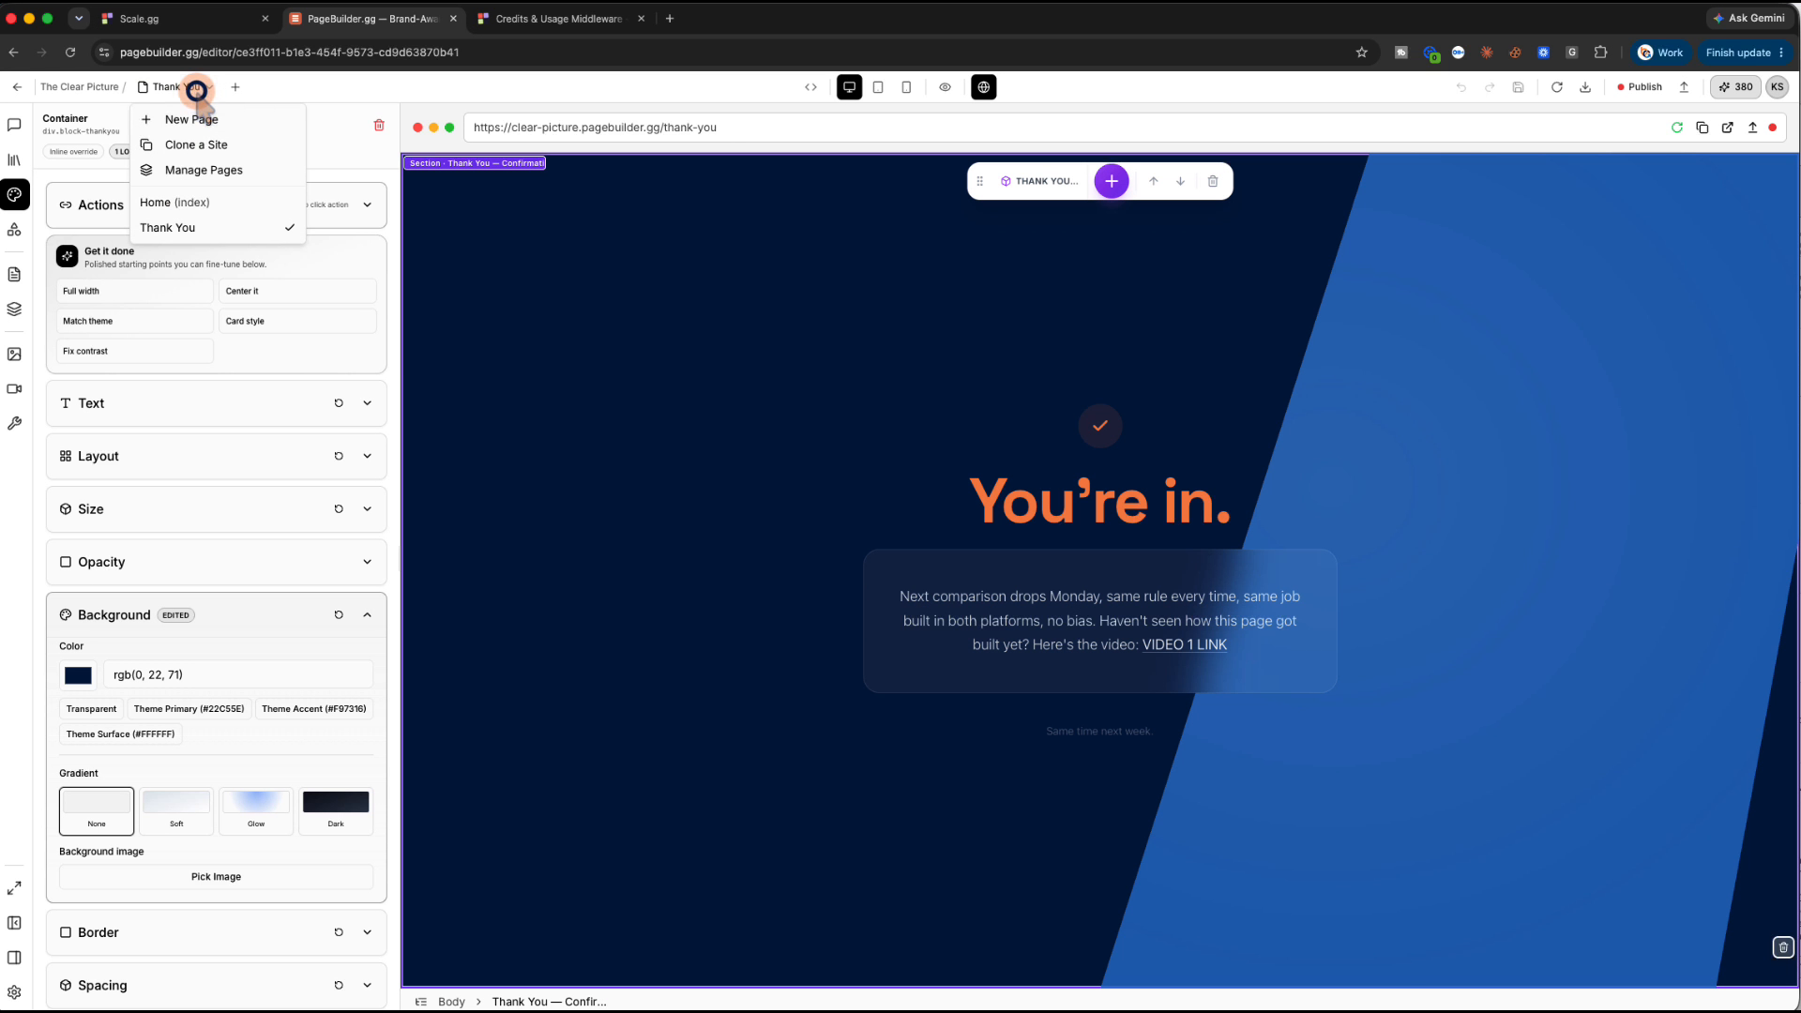
click(205, 203)
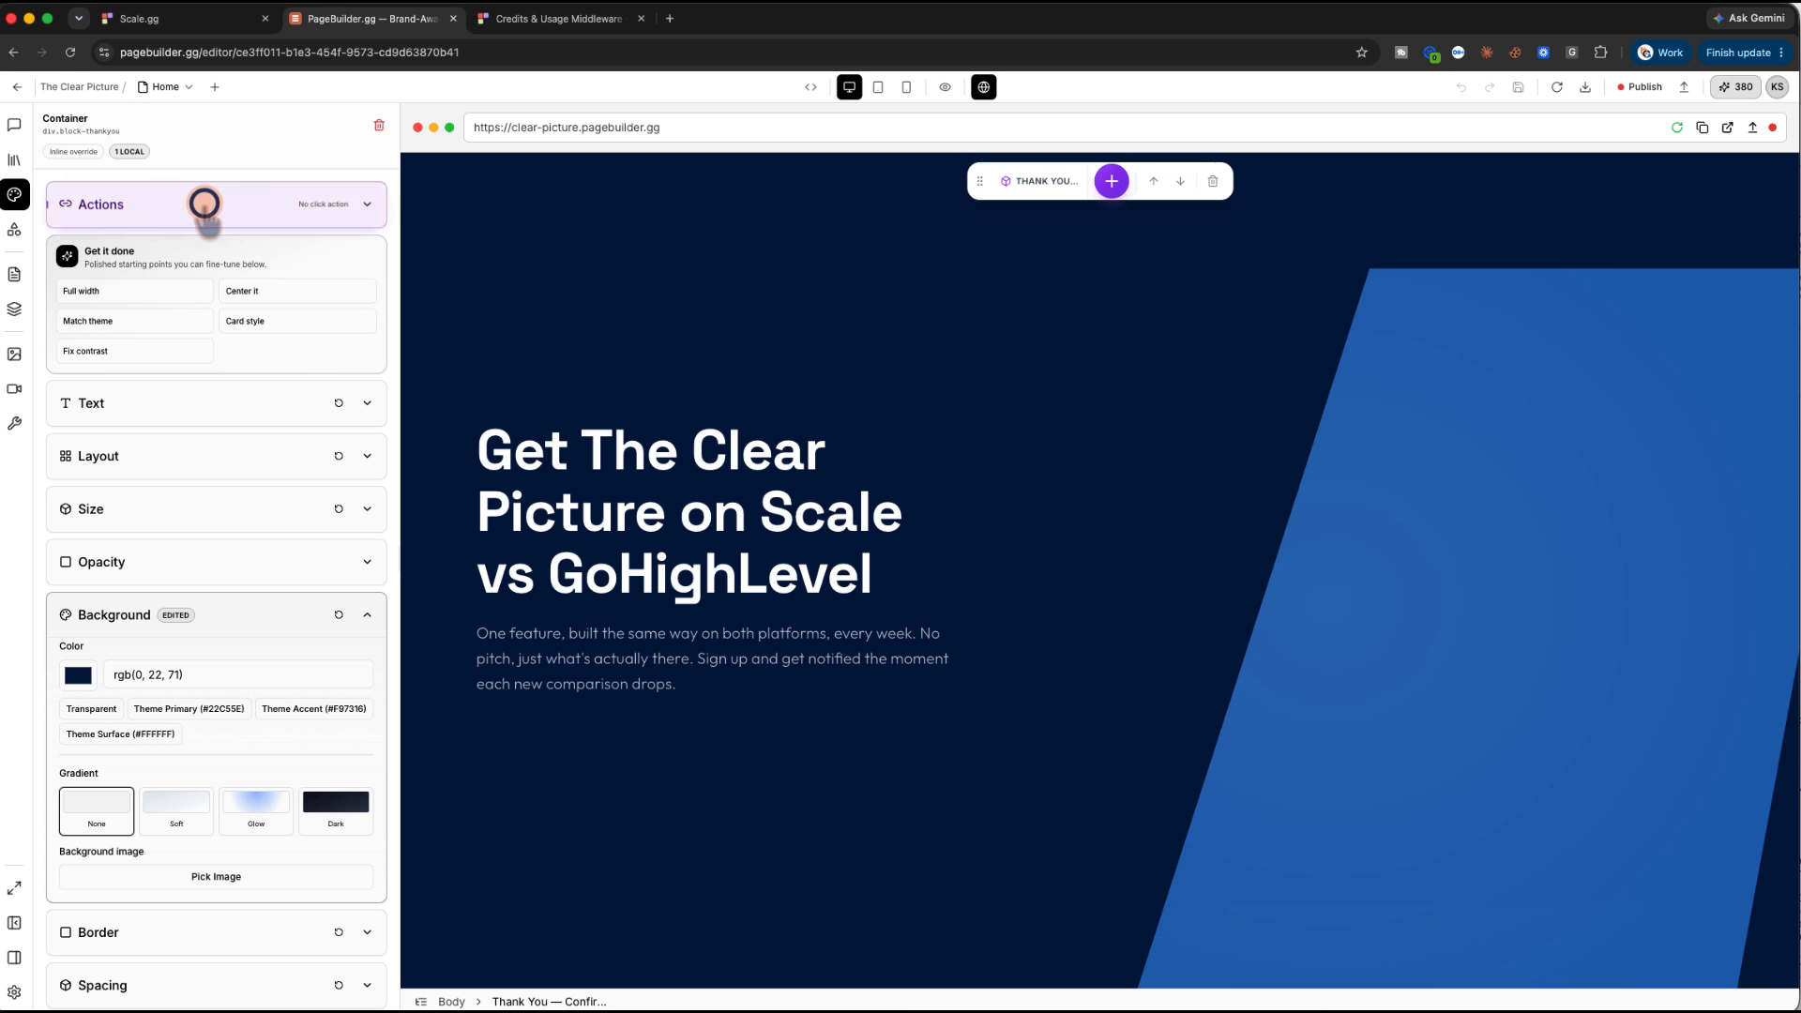
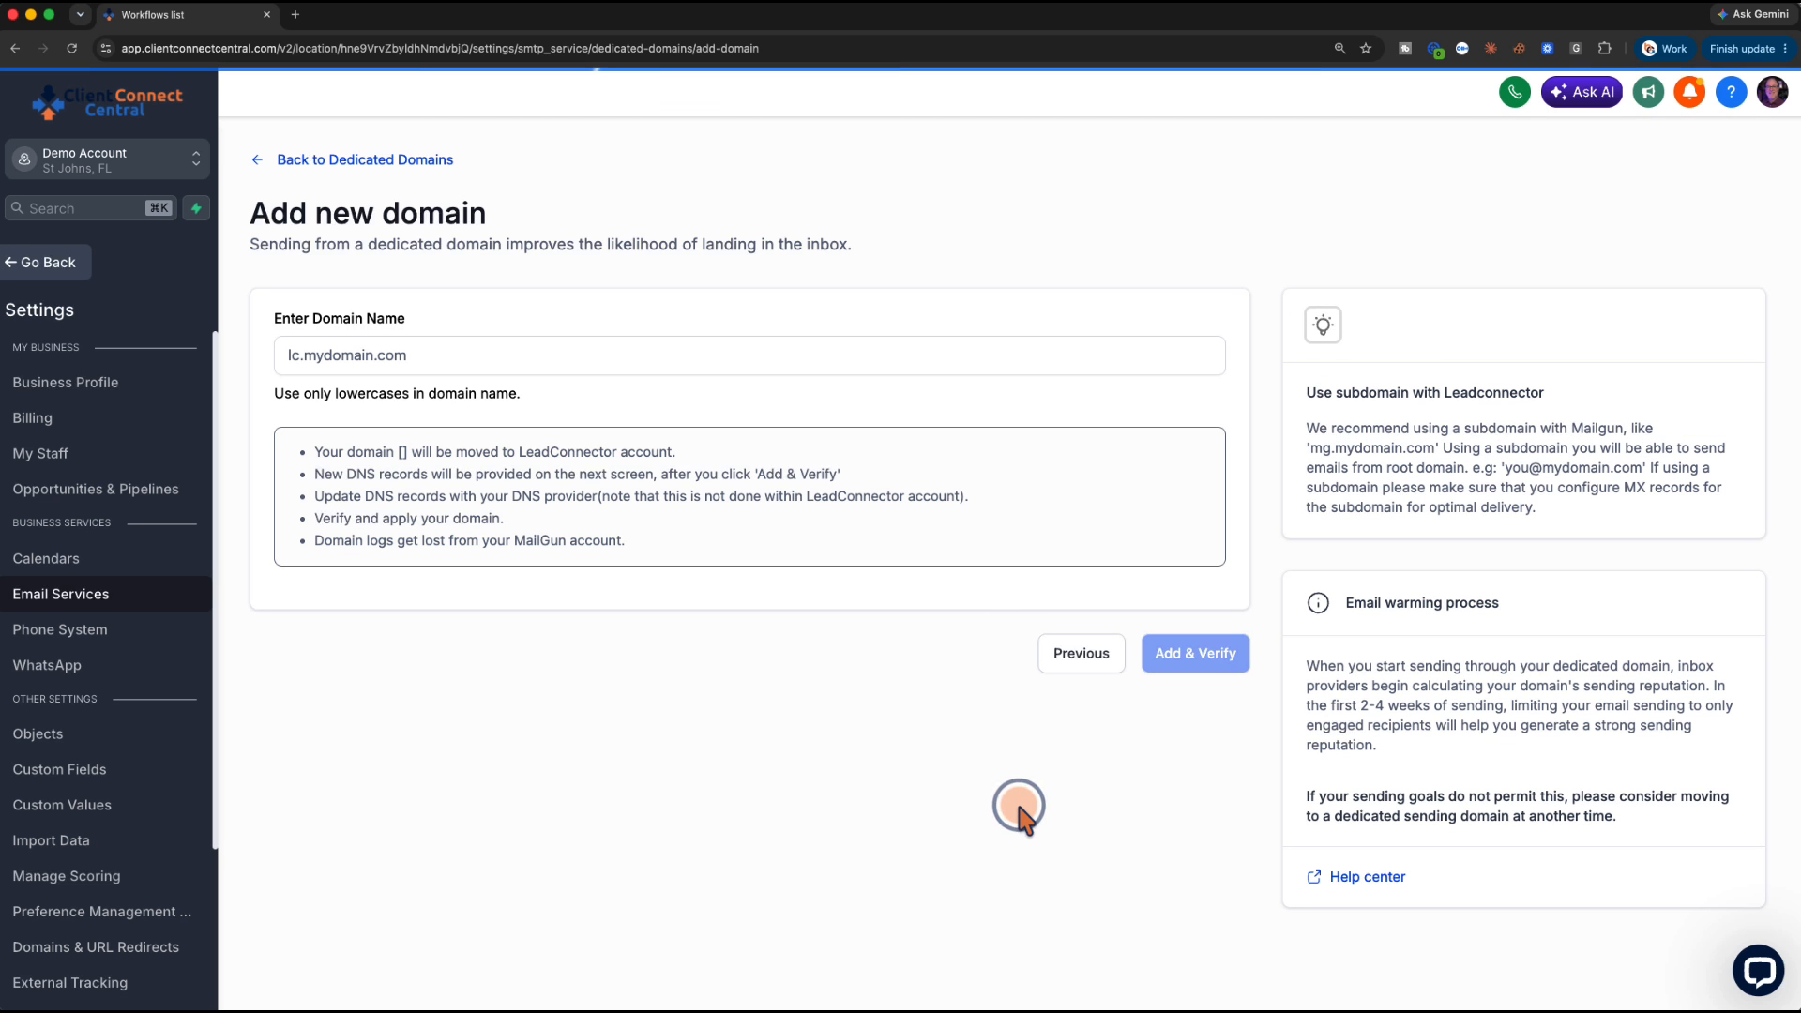
Add clearpicture.kevinstriteonline.com as a sending domain and continue until Cloudflare is detected as its provider
click(287, 354)
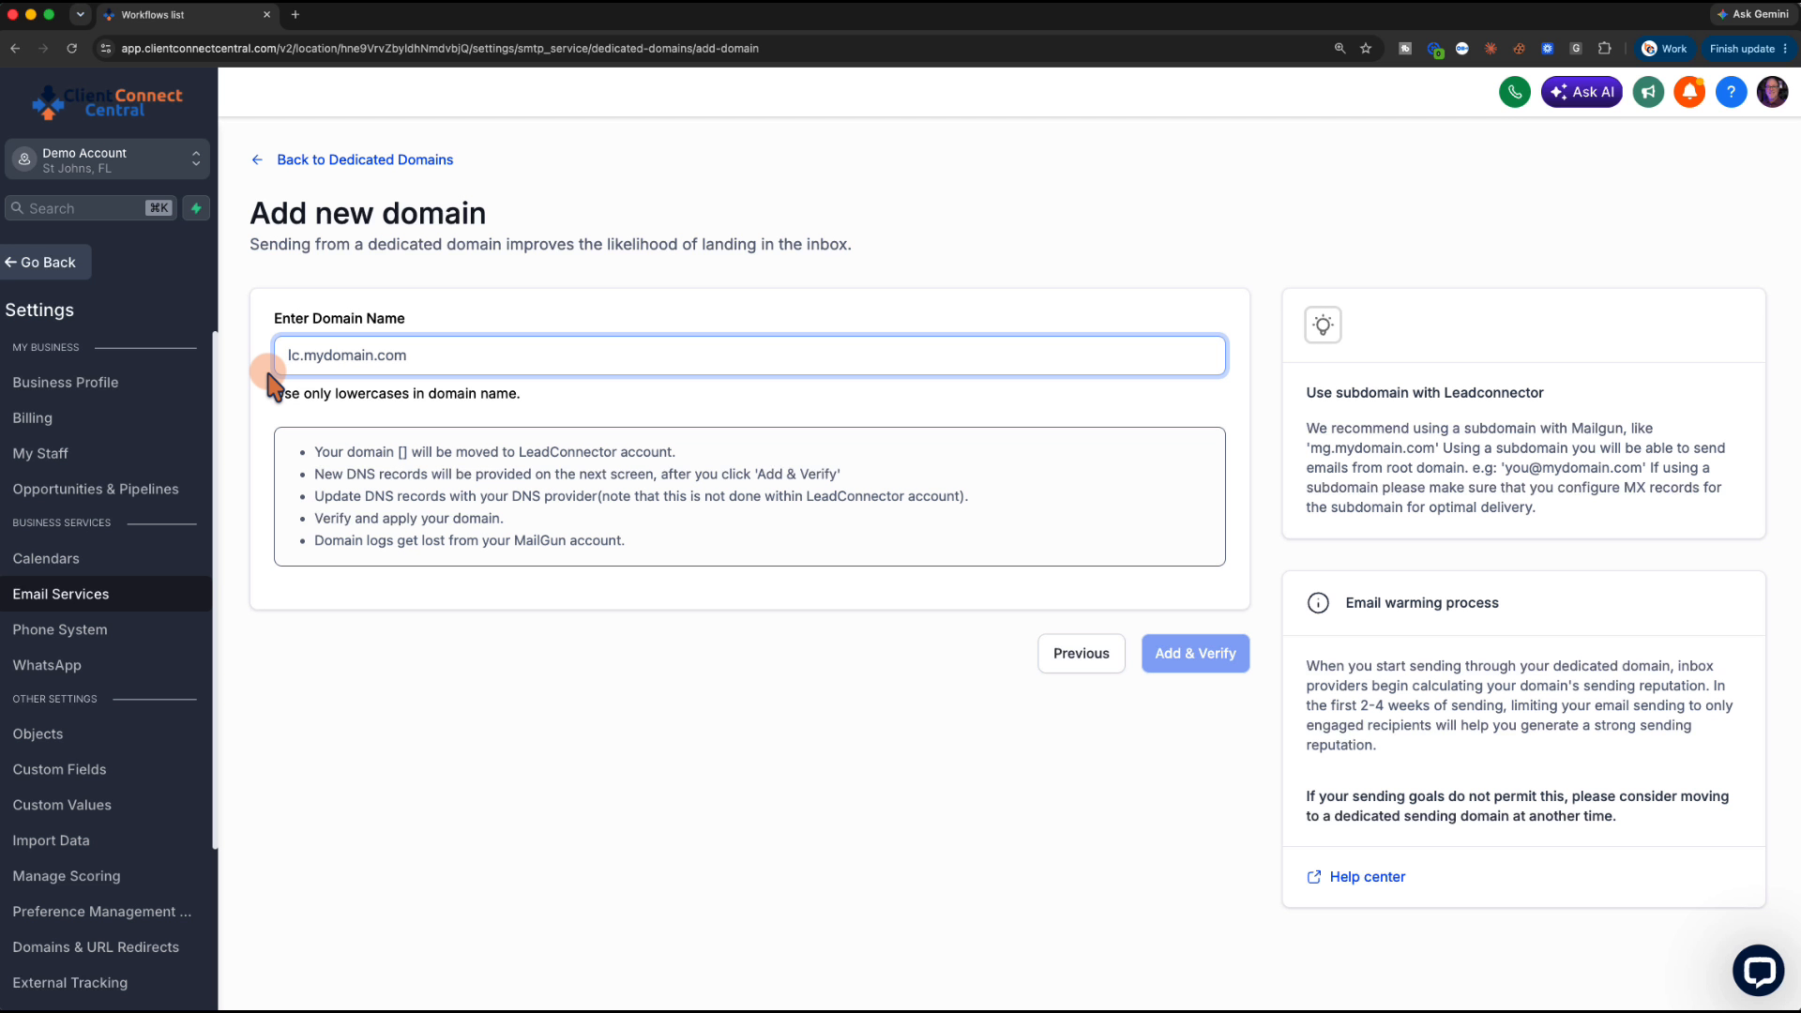
text(clearp)
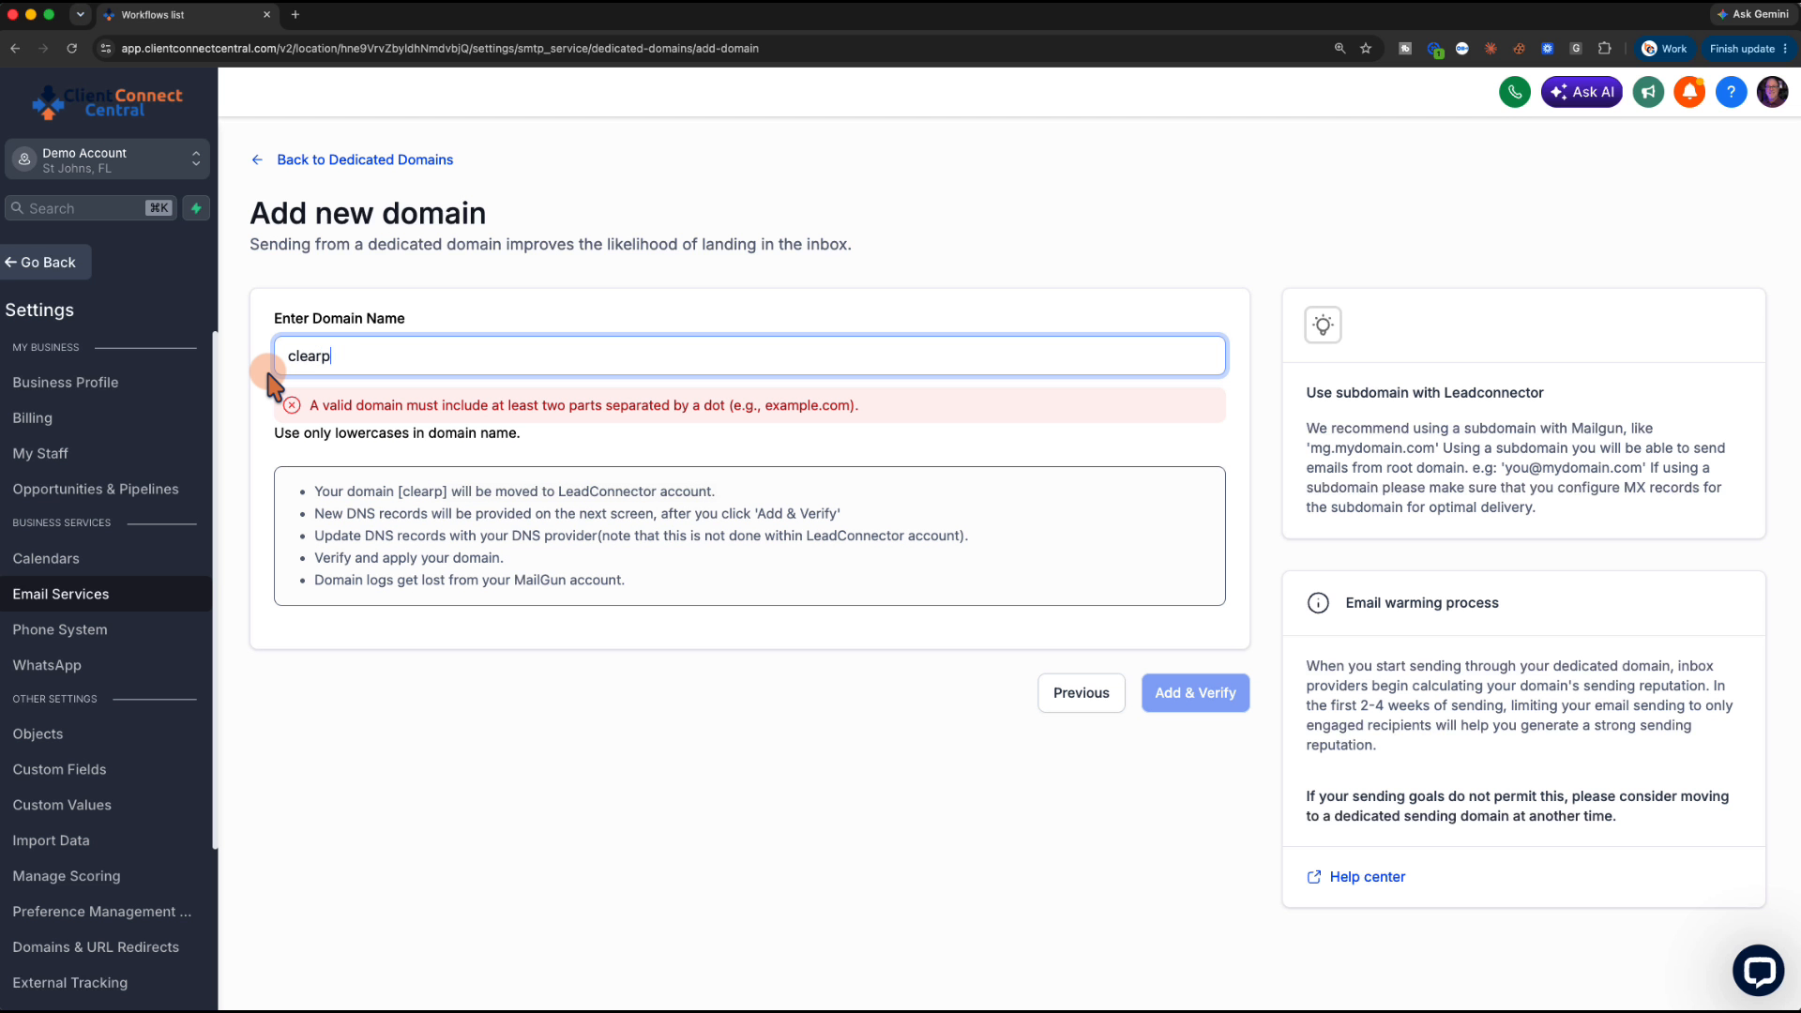
text(icture.kevinstr)
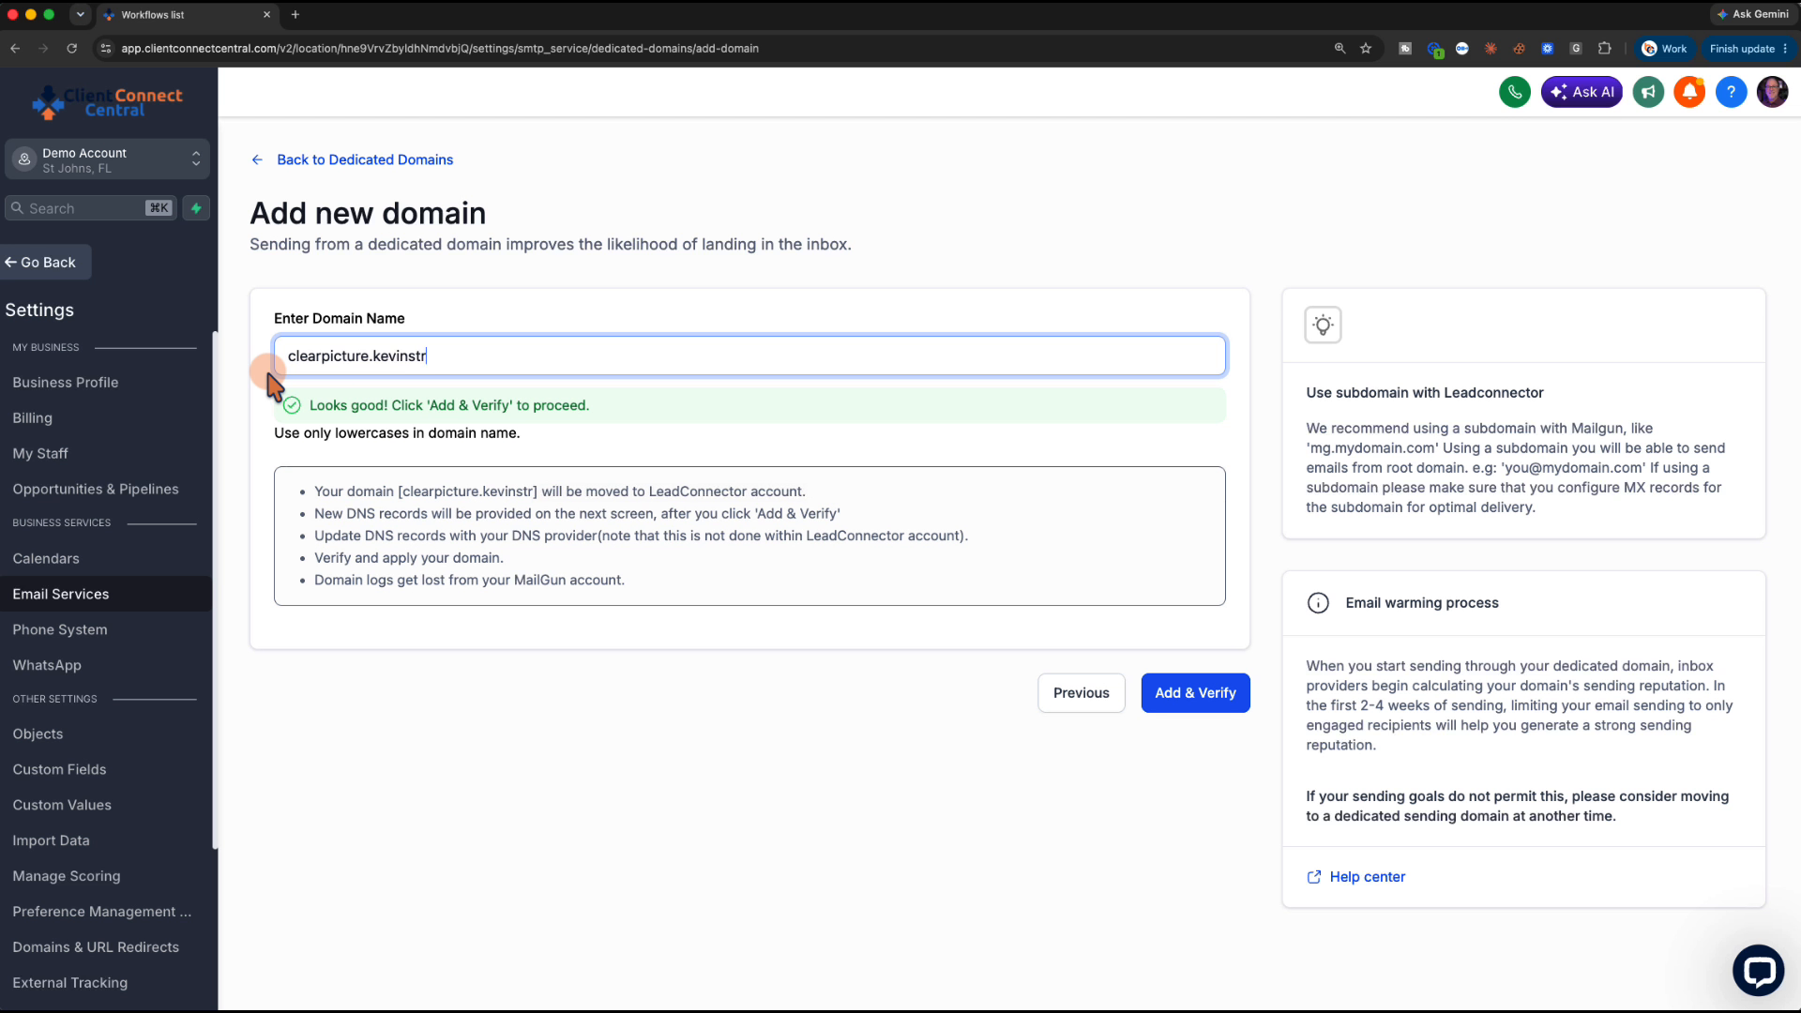
text(iteonline.com)
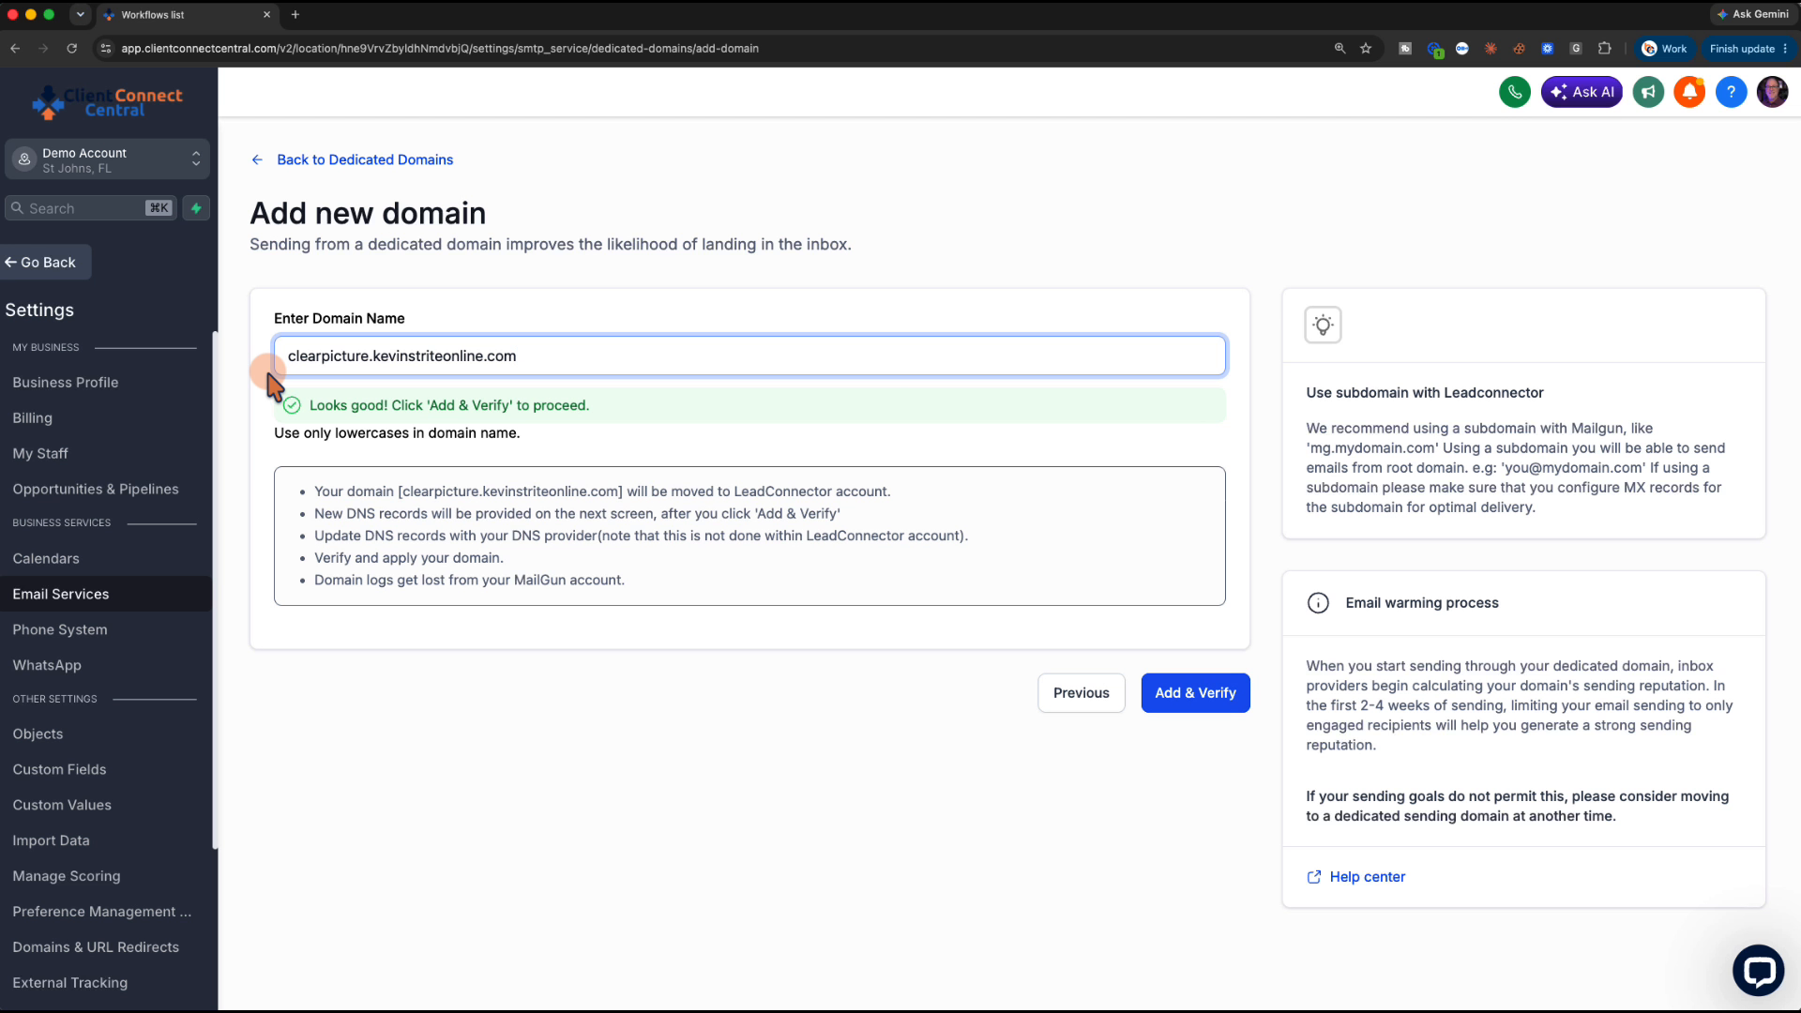
click(1182, 696)
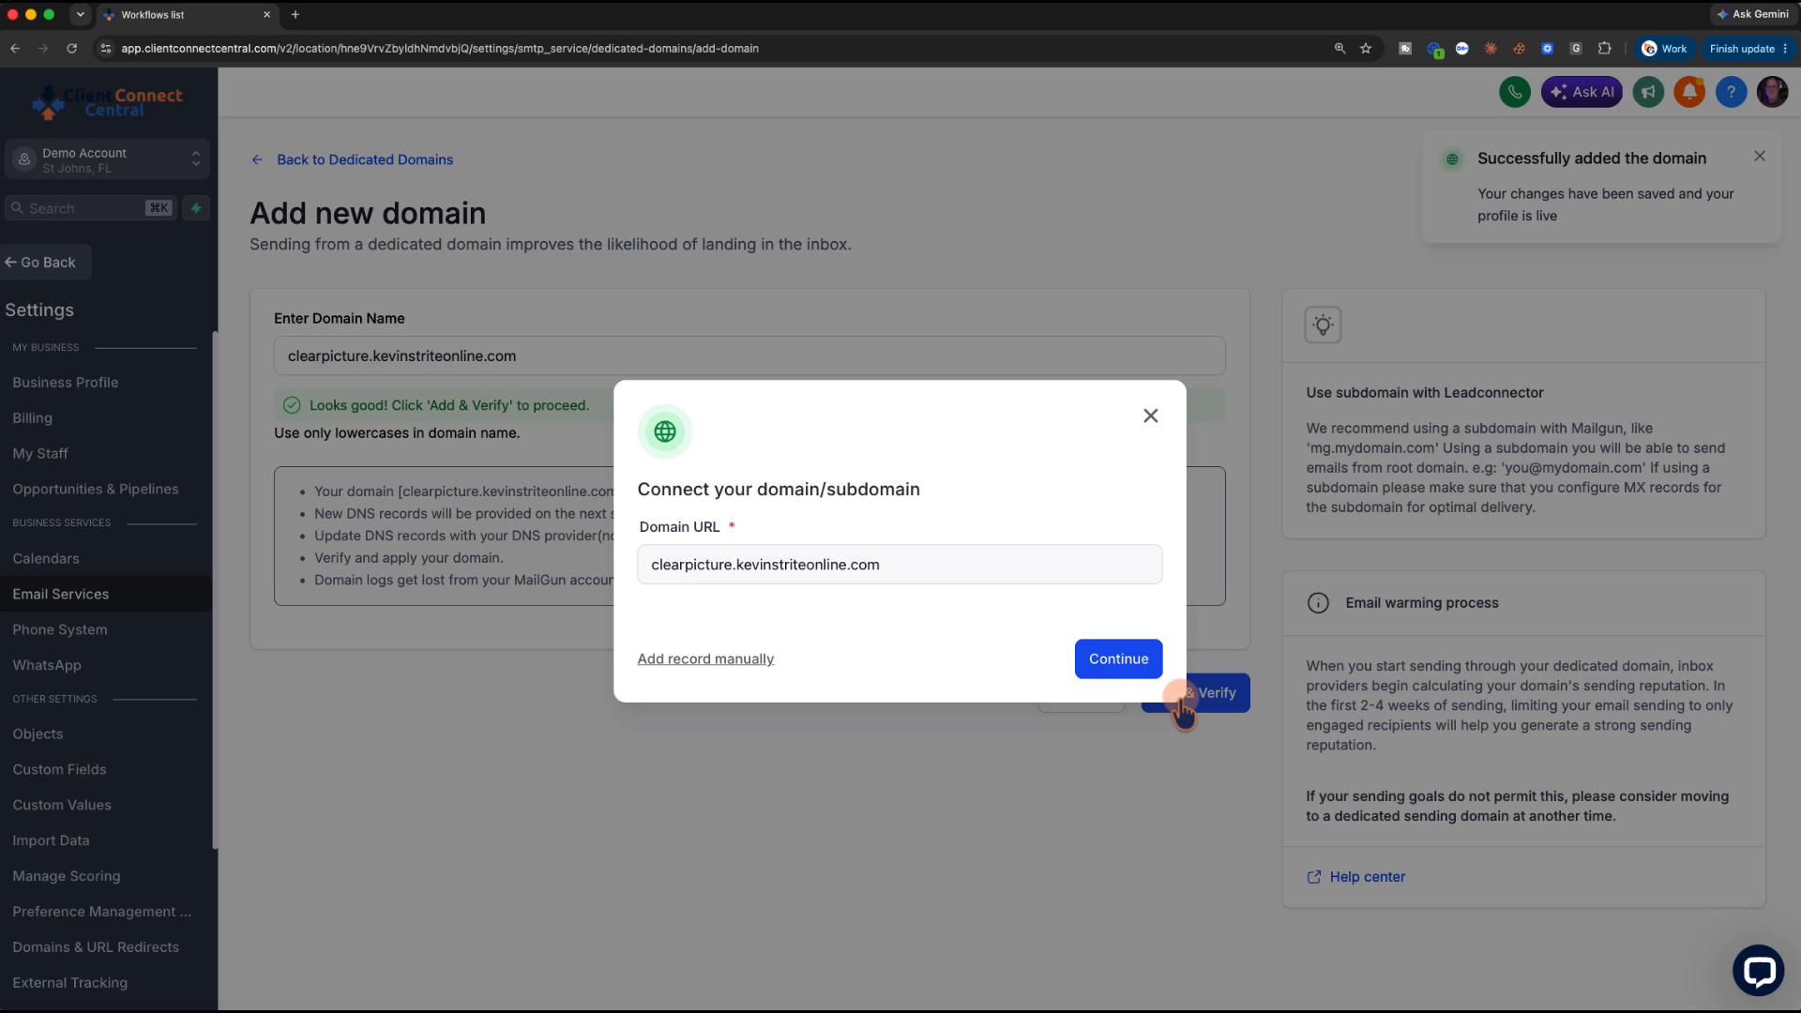
click(1110, 662)
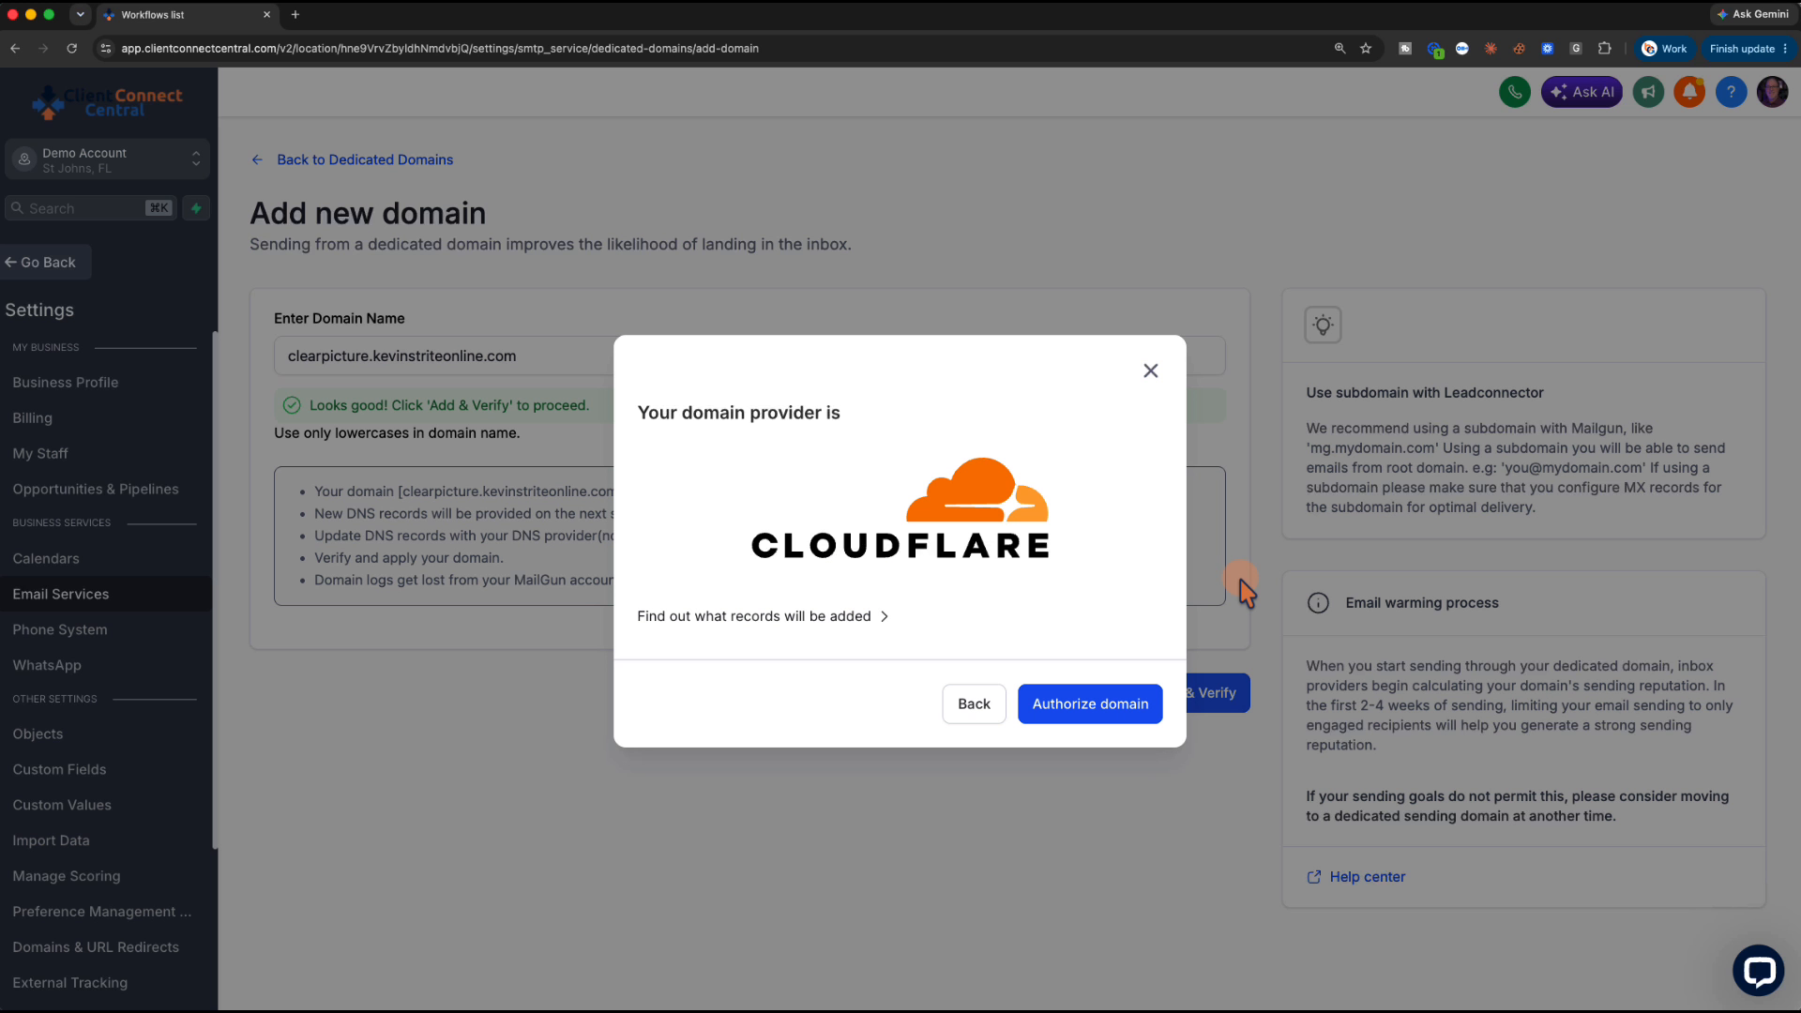
Authorize LeadConnector in Cloudflare to add the six mail DNS records for clearpicture.kevinstriteonline.com
click(1086, 711)
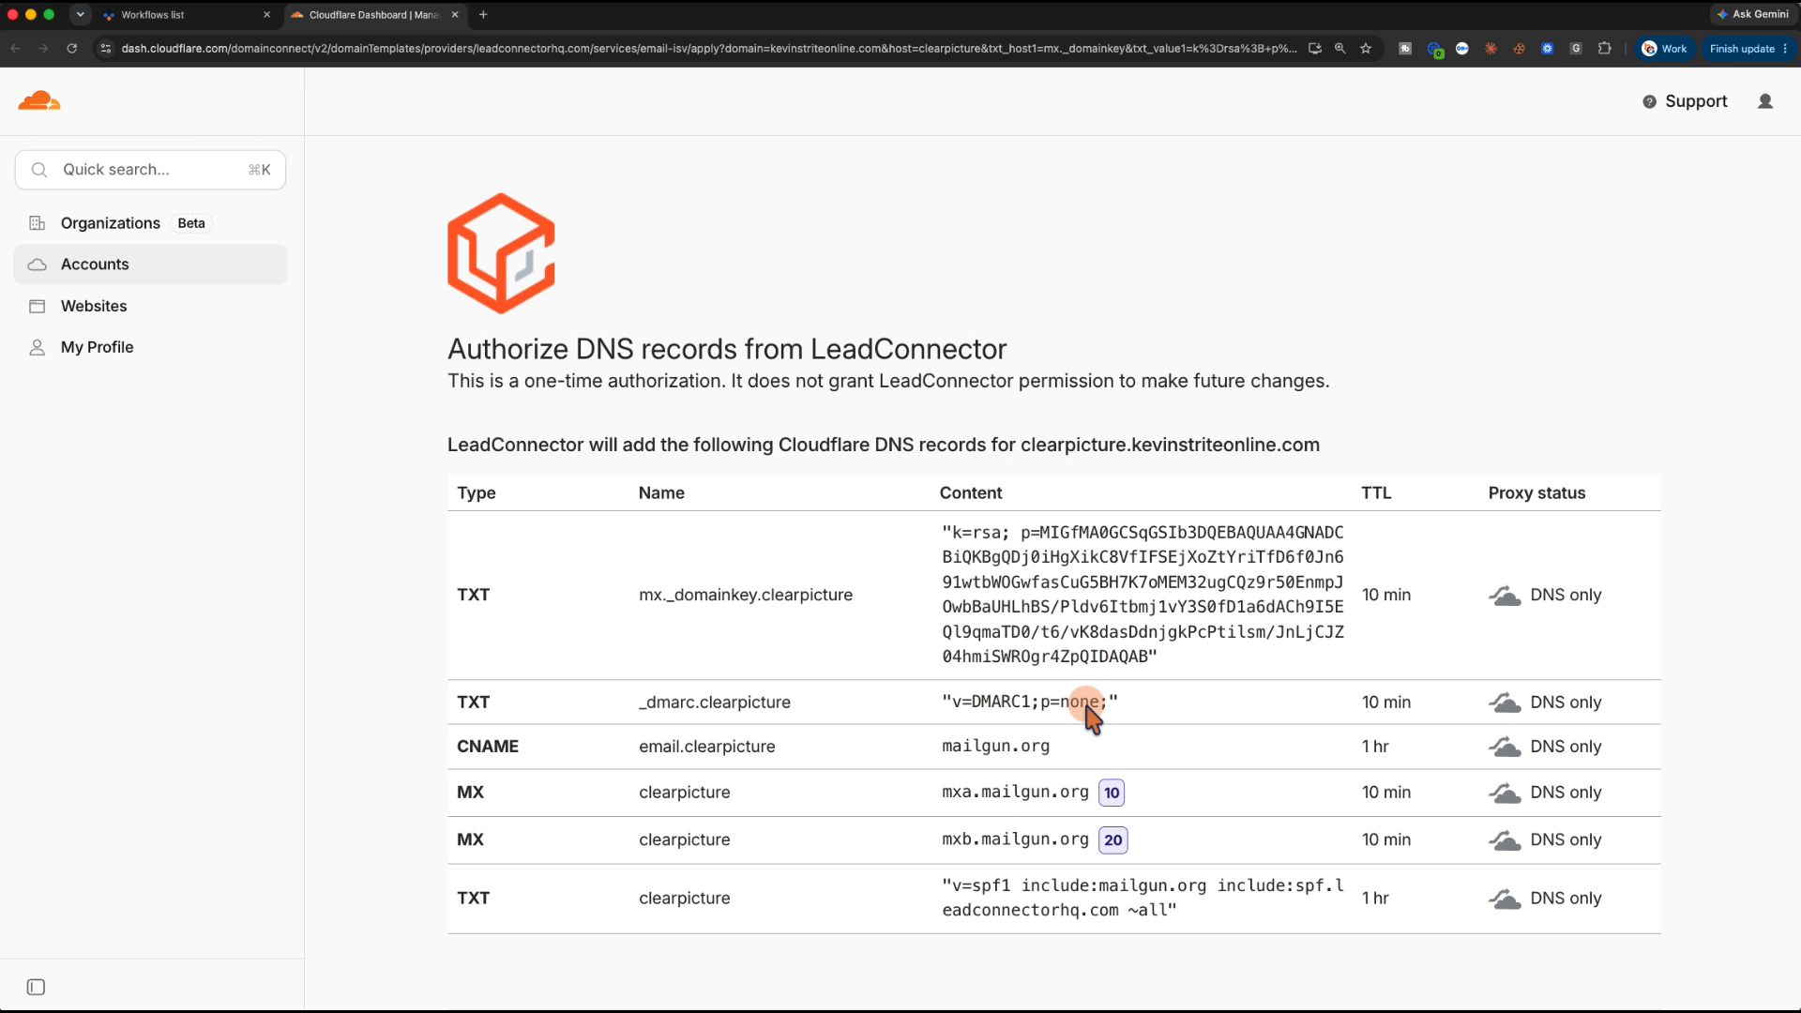
scroll(1088, 714, down, 2)
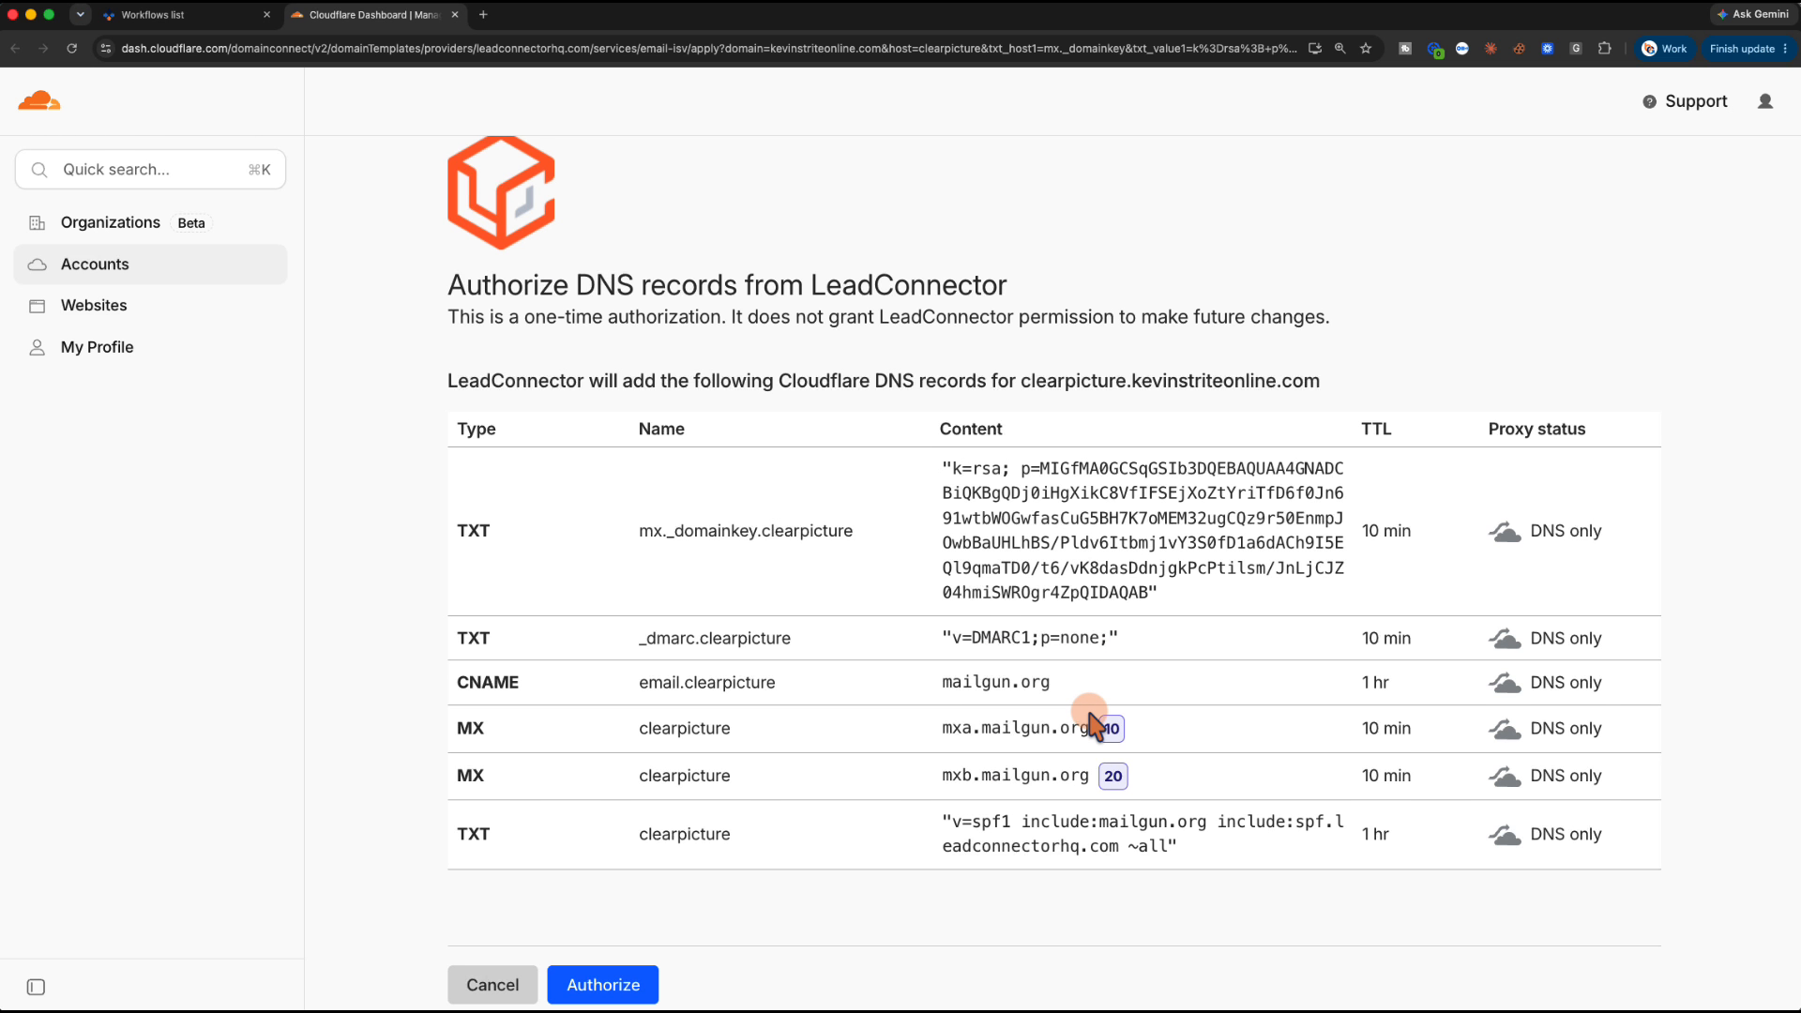
scroll(1091, 724, down, 2)
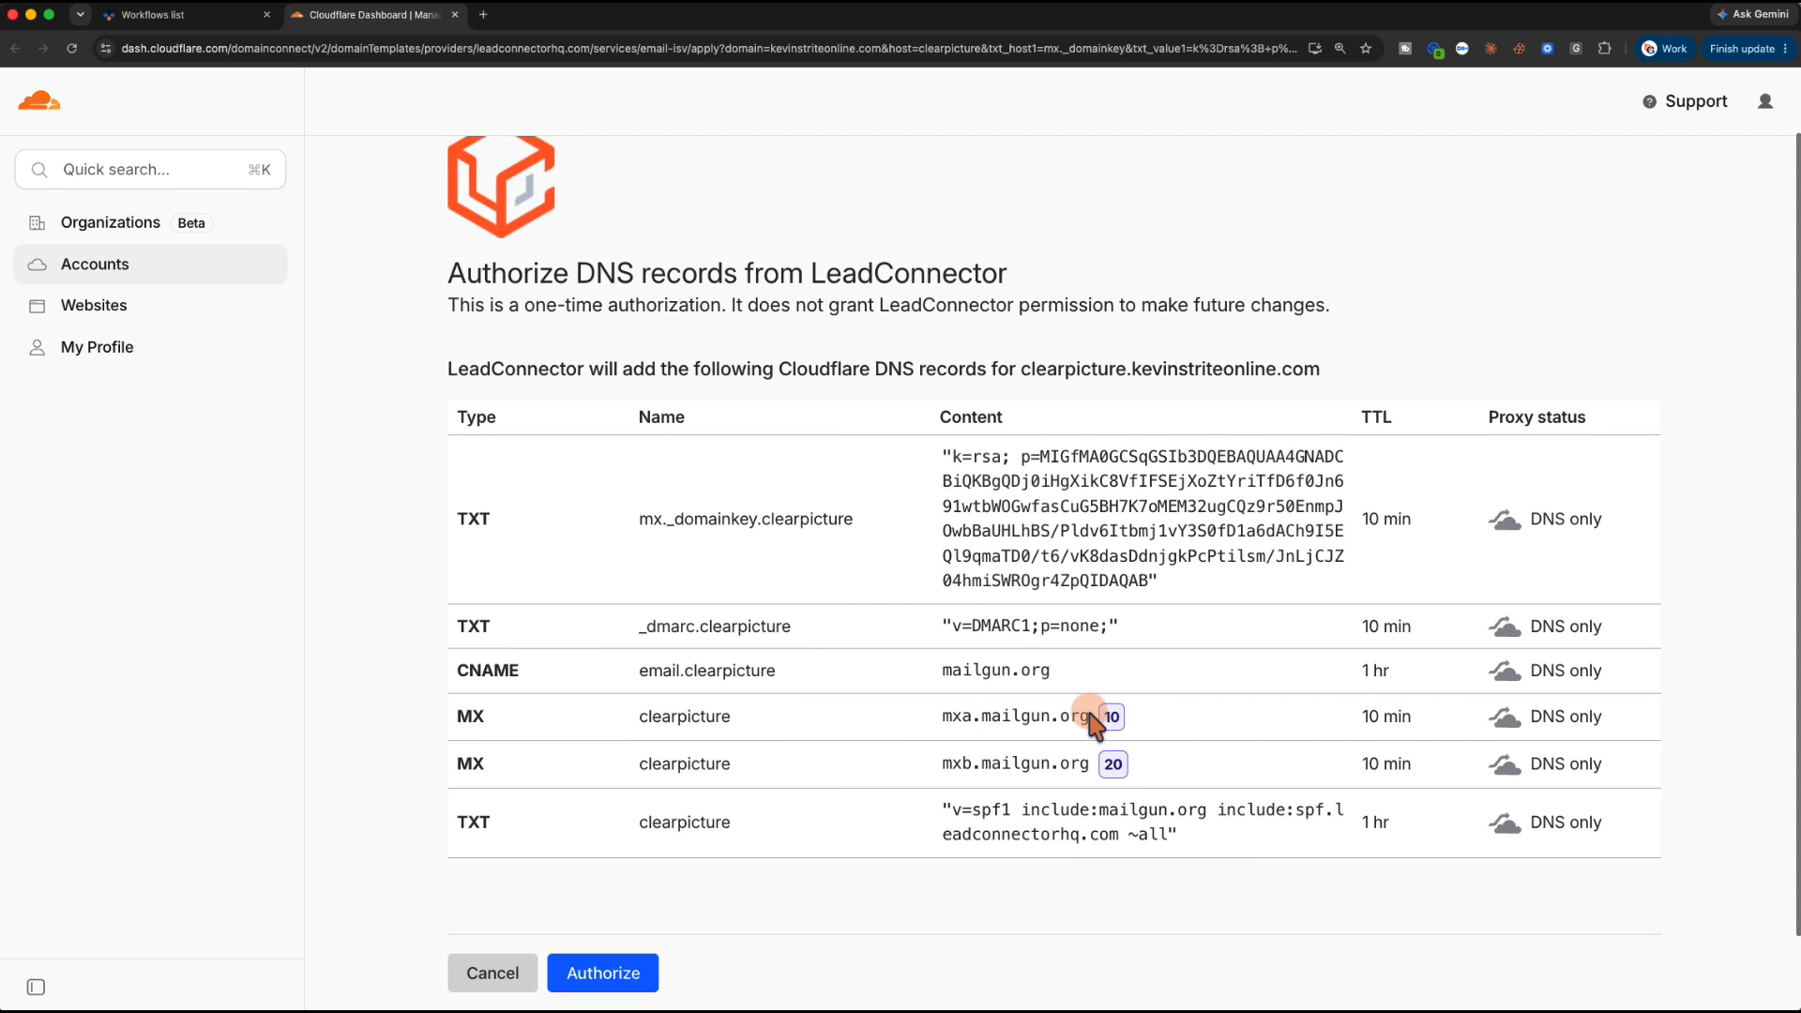
scroll(1093, 722, down, 1)
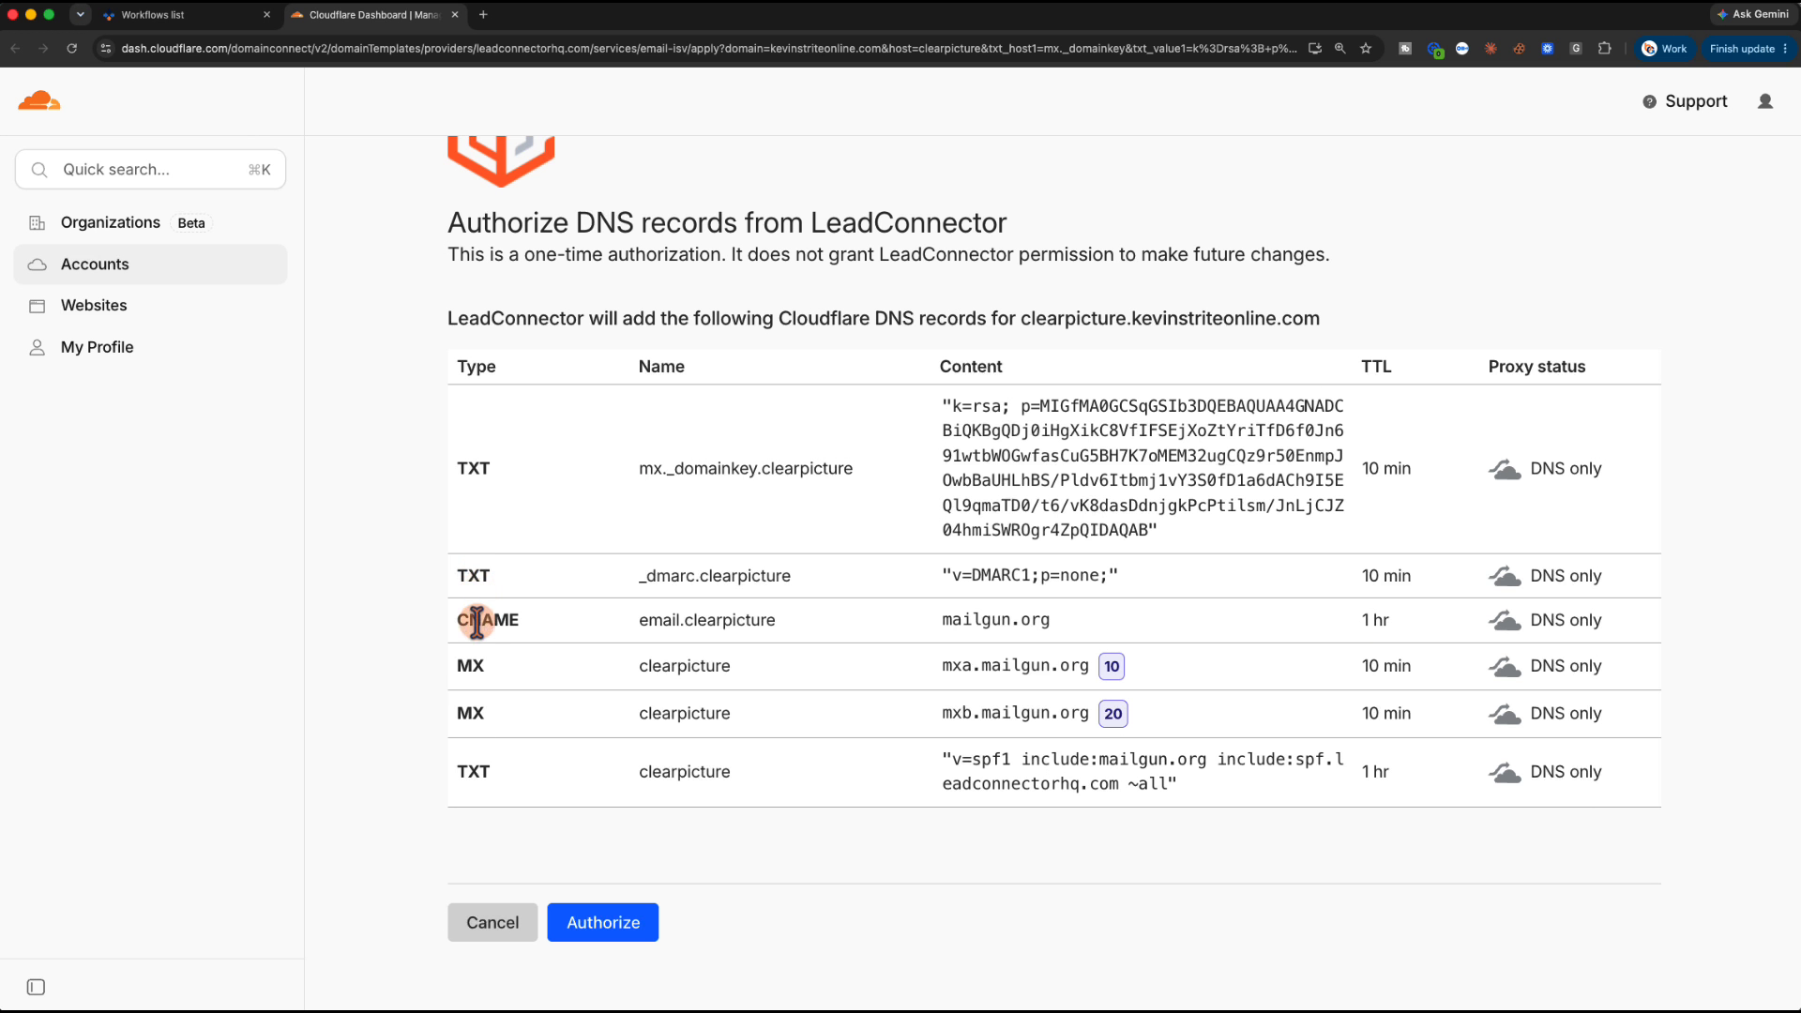
click(605, 927)
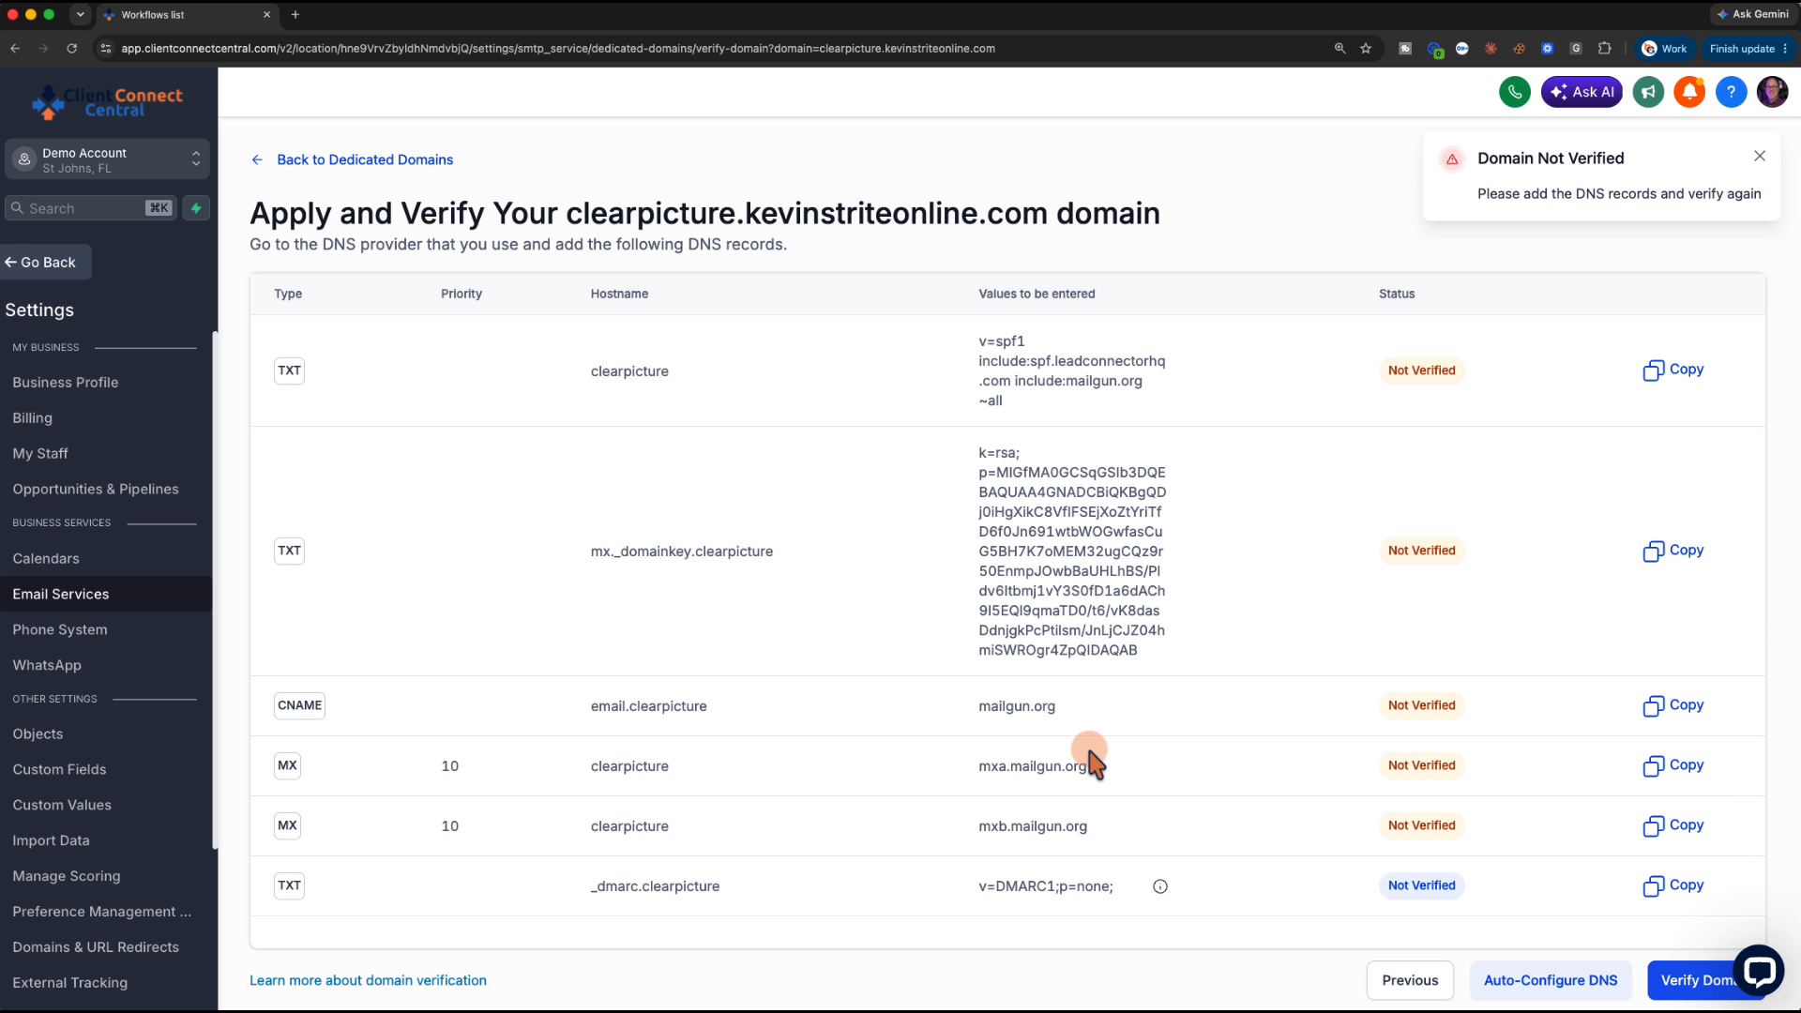
Run the DNS record verification for clearpicture.kevinstriteonline.com twice, then step back to the previous setup screen
scroll(1093, 760, down, 1)
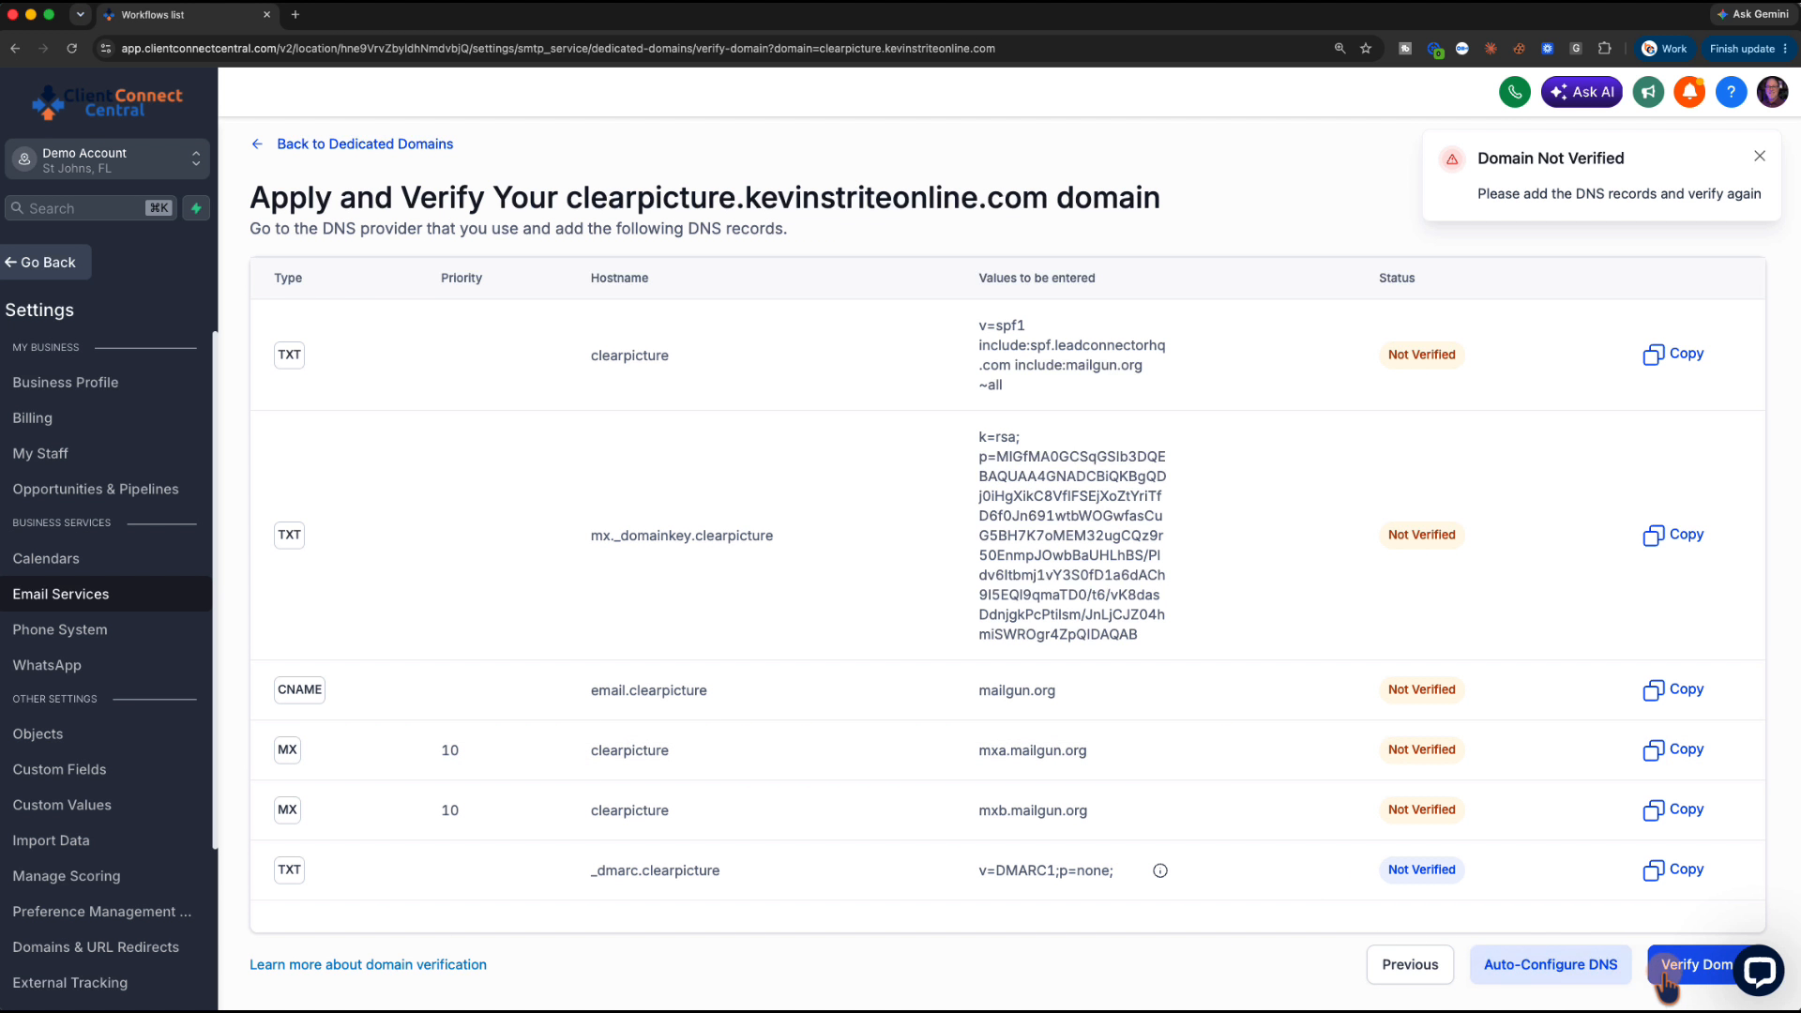
click(1663, 977)
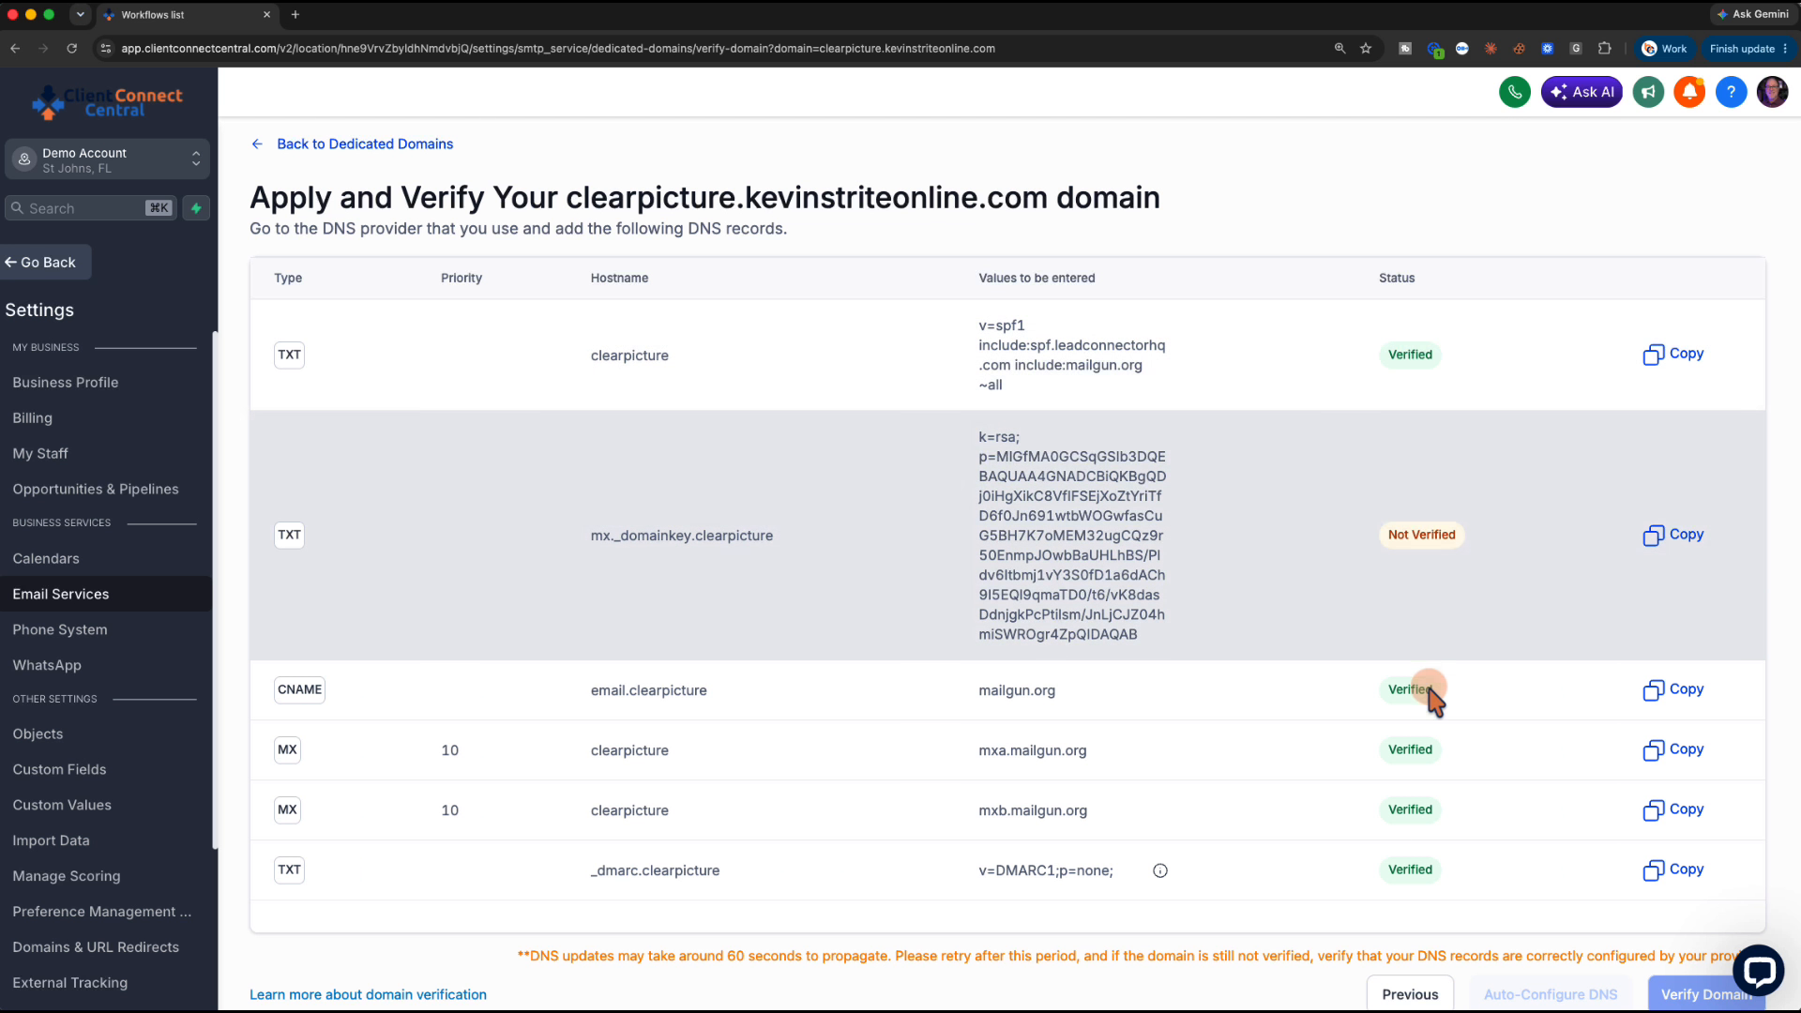
scroll(1499, 795, down, 1)
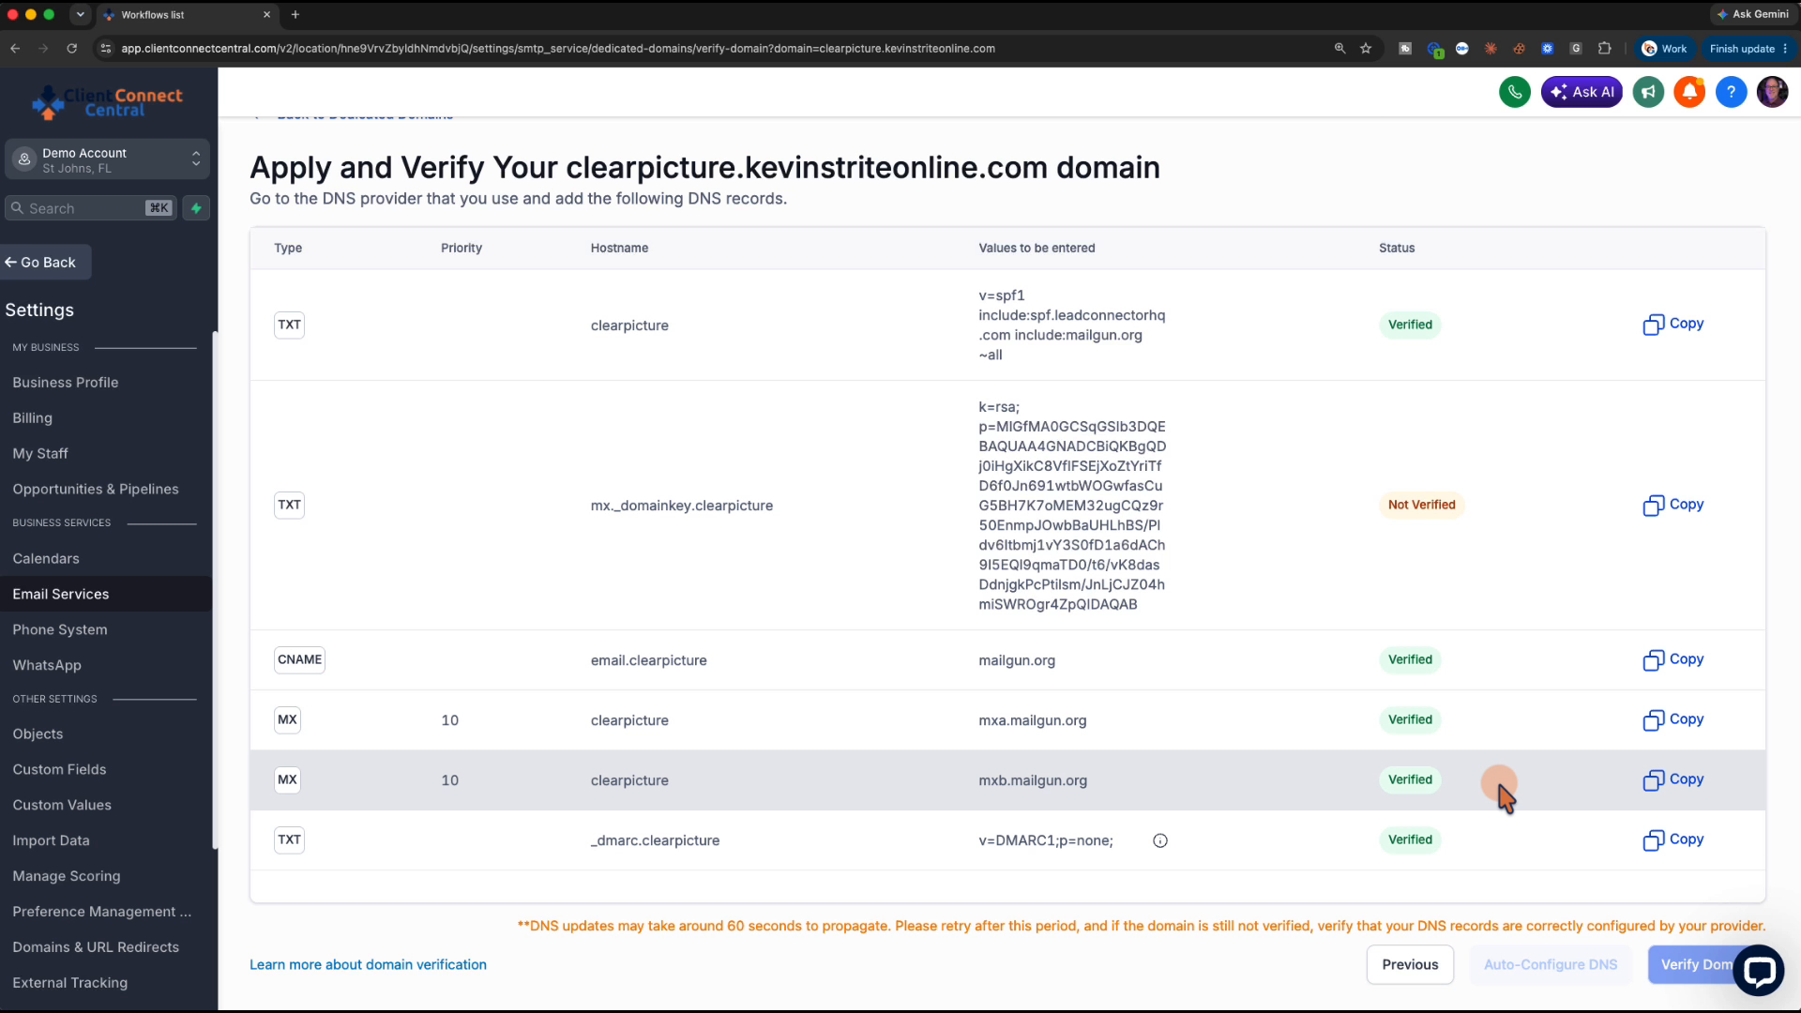
click(1681, 966)
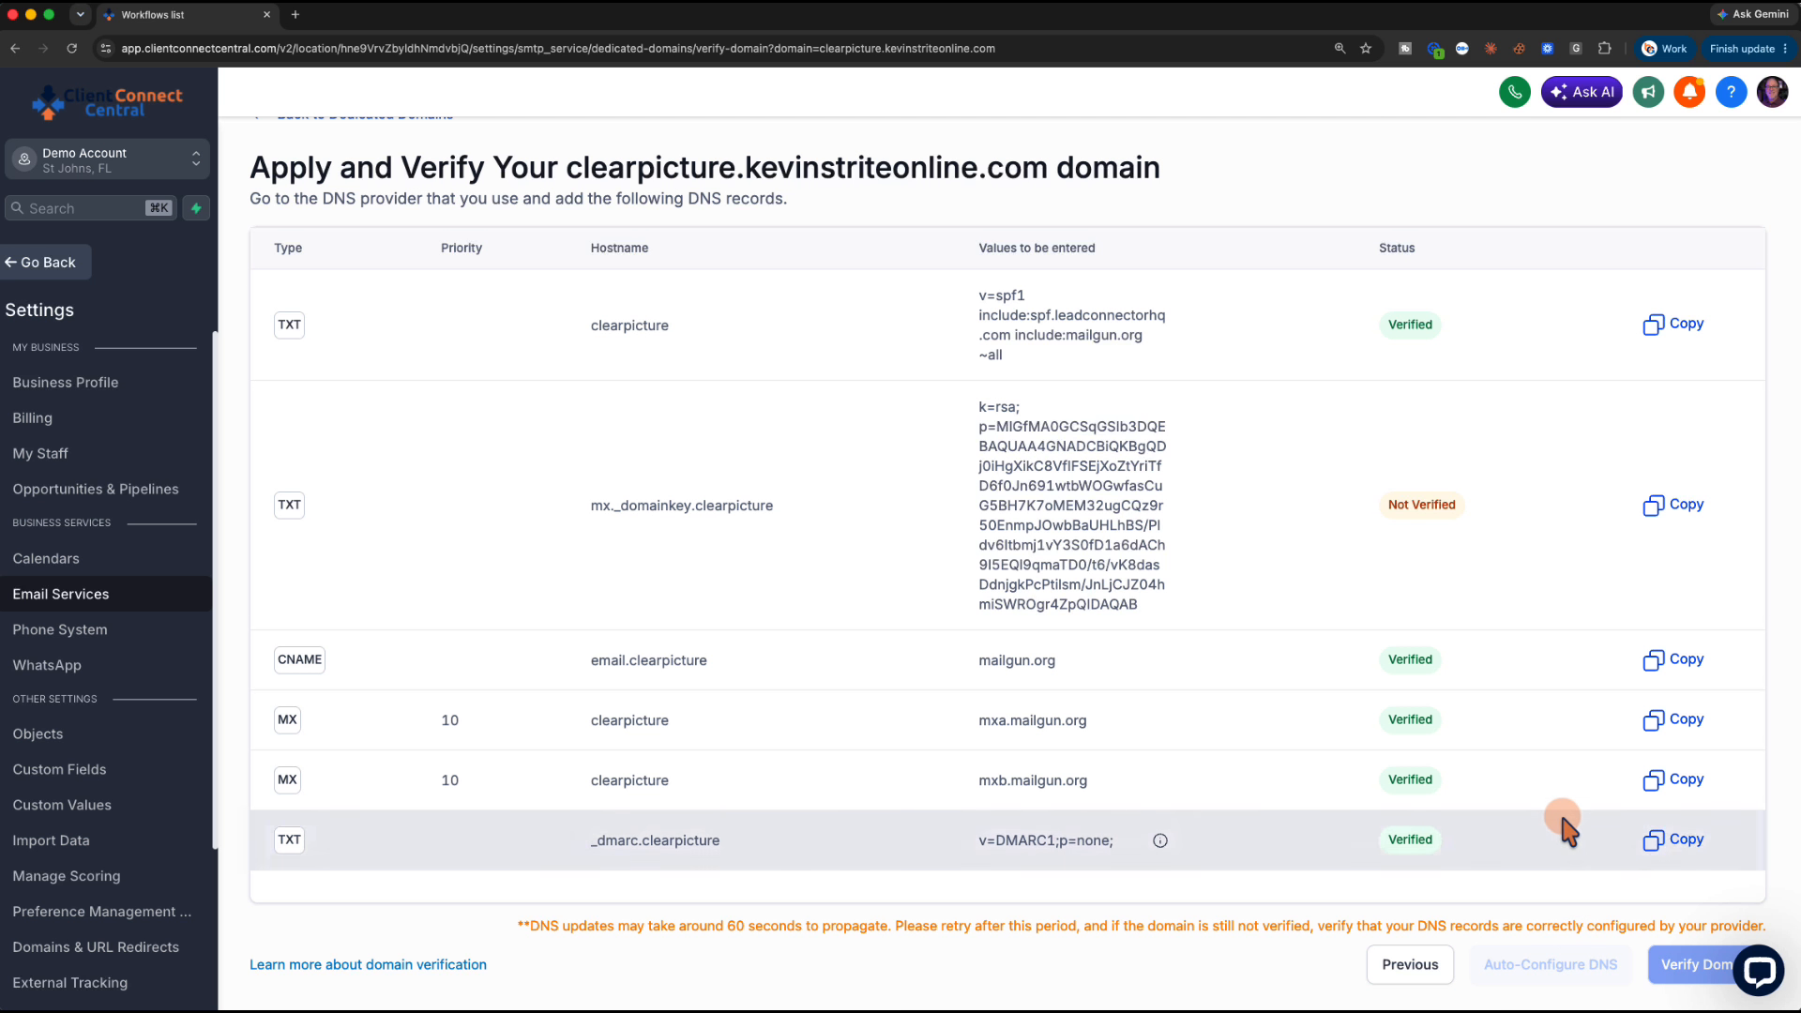
scroll(1561, 817, down, 1)
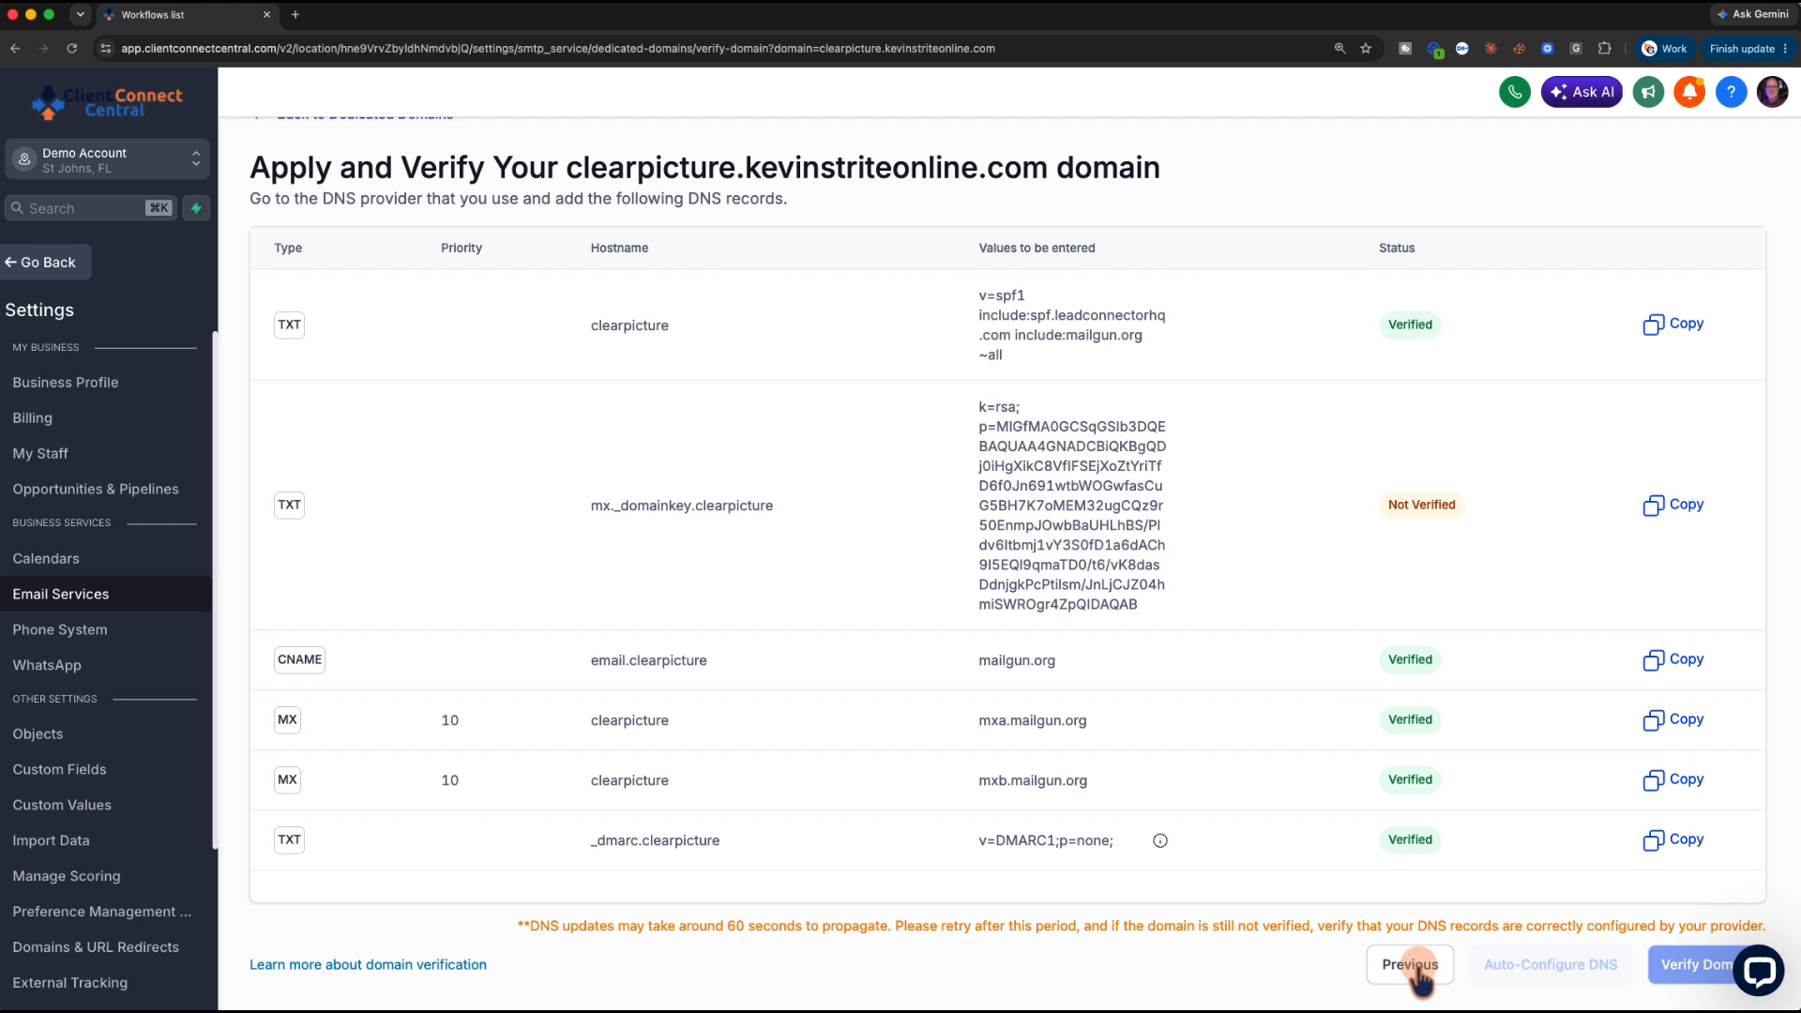
click(1415, 955)
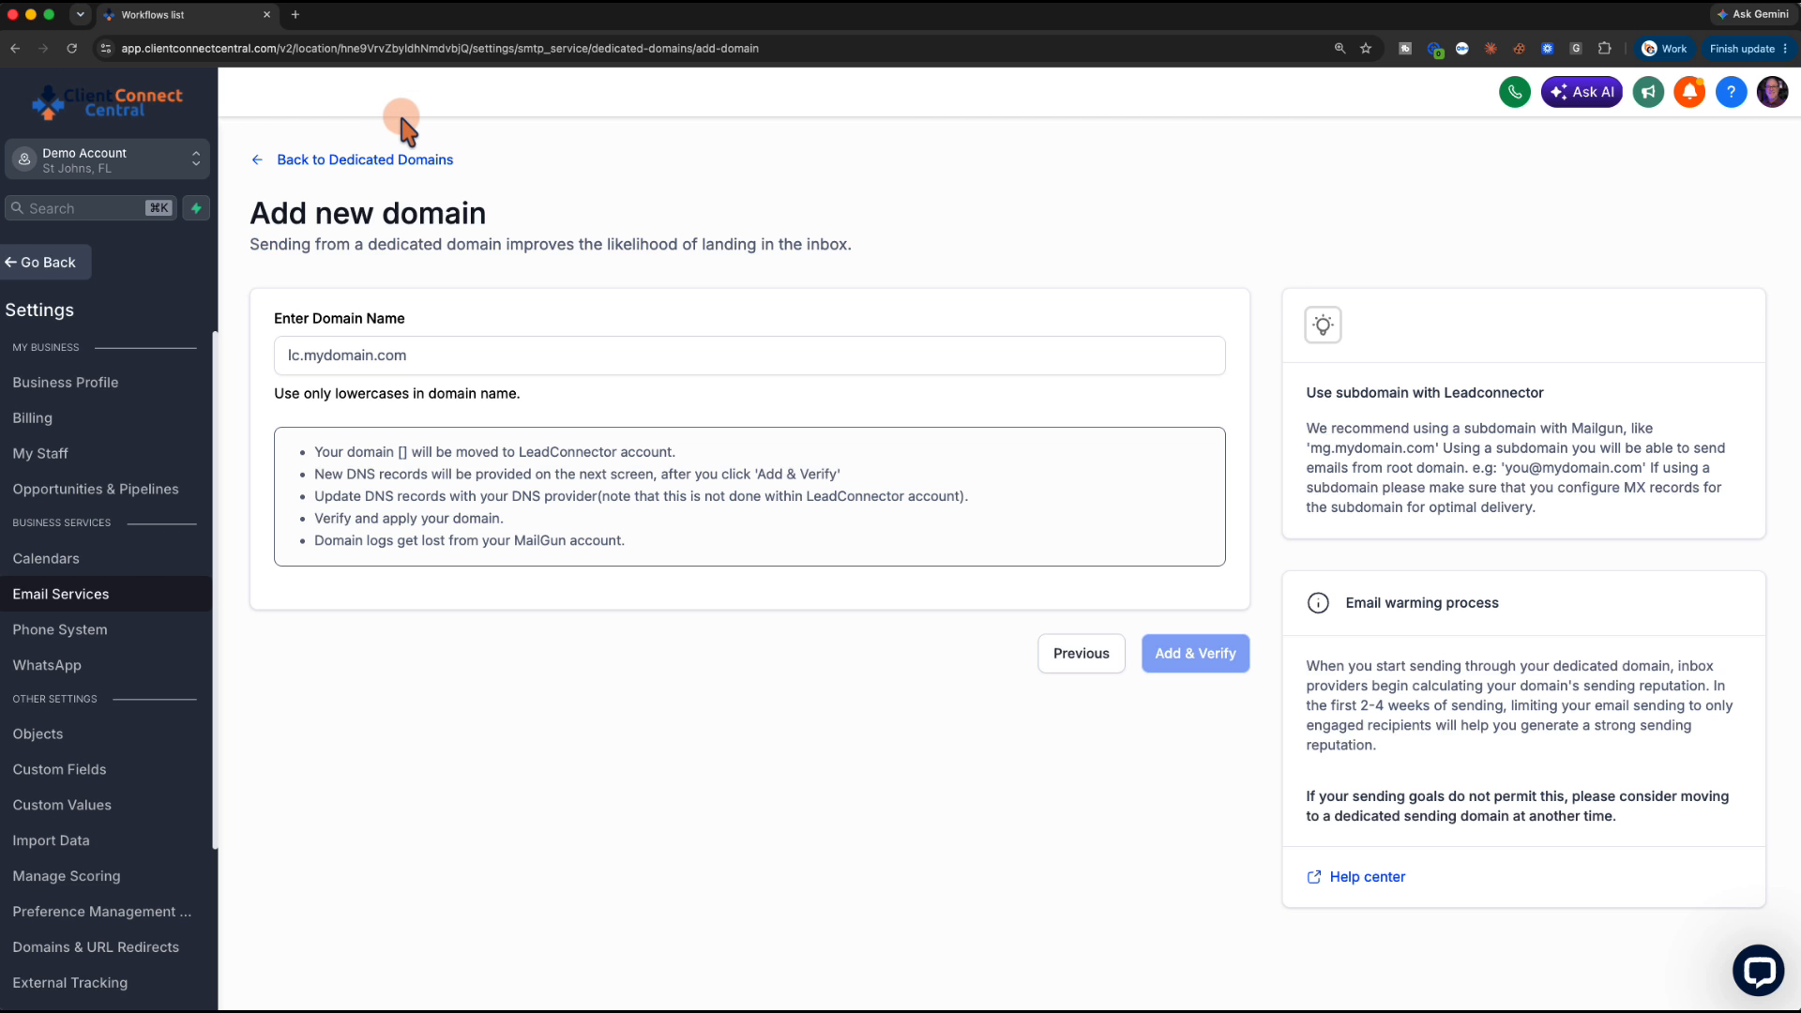
Re-verify the domain from the Dedicated Domains list so all six DNS records show Verified
click(405, 161)
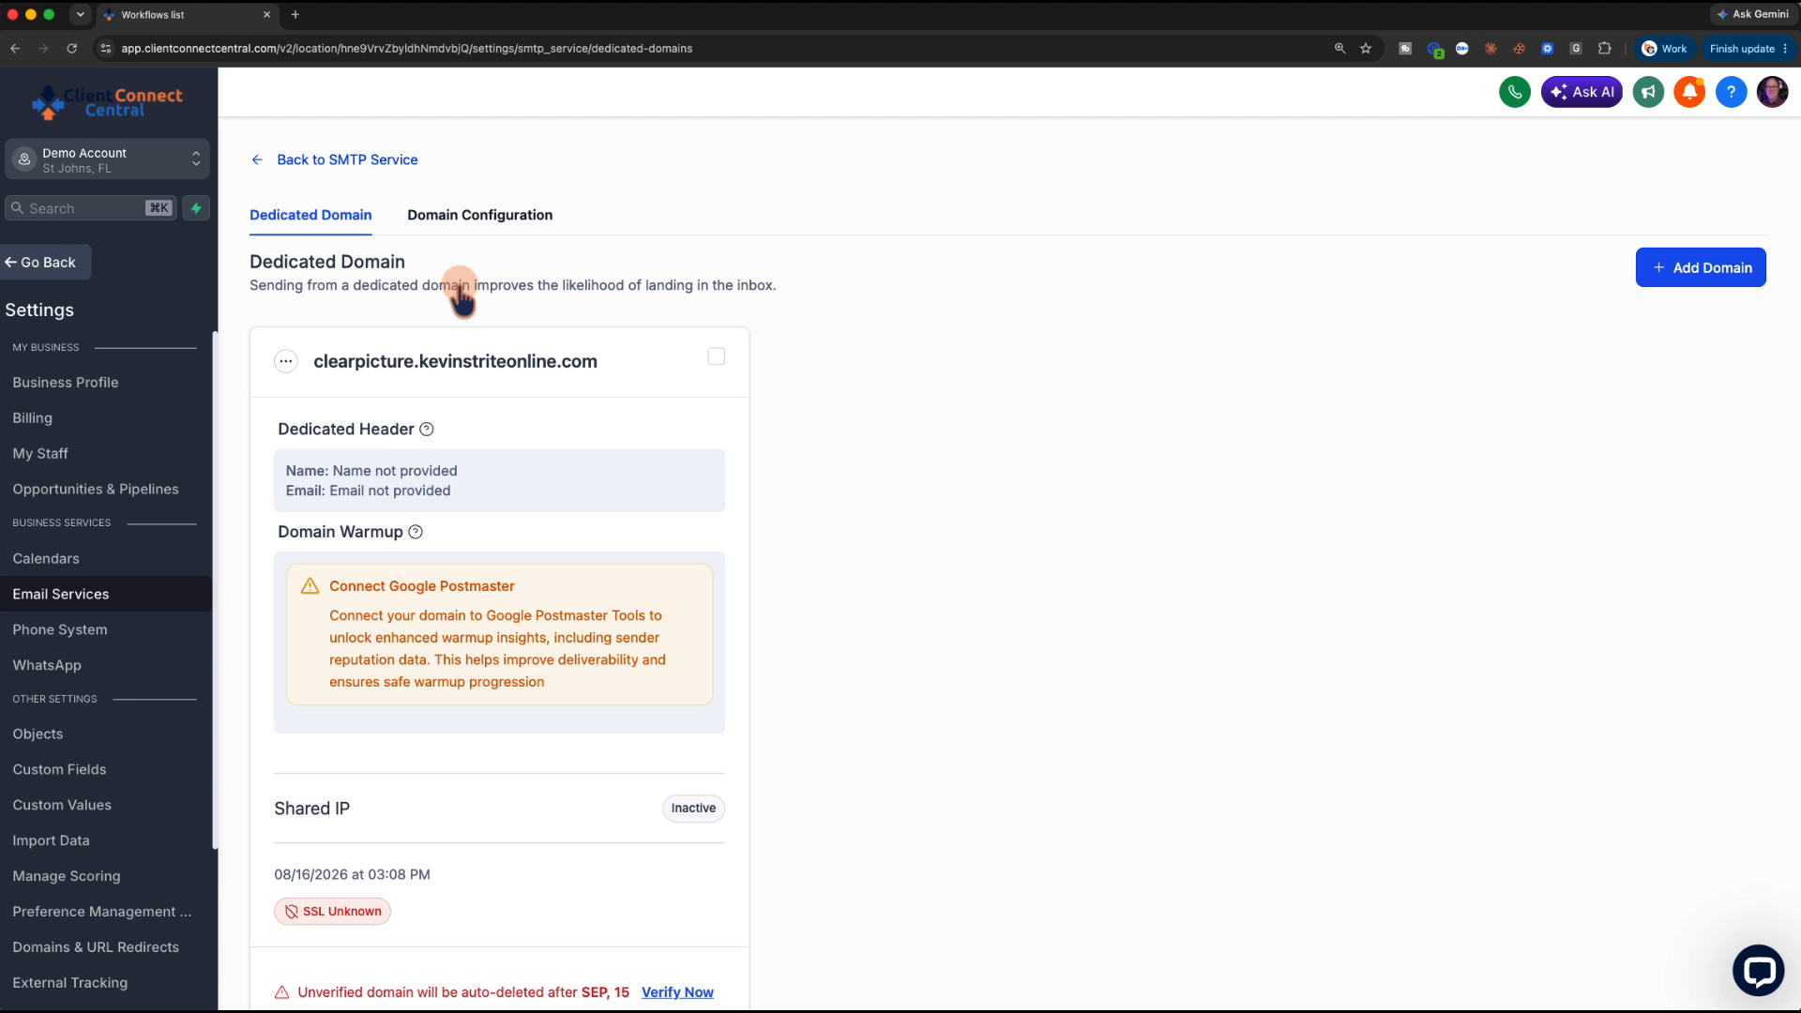
scroll(535, 643, down, 6)
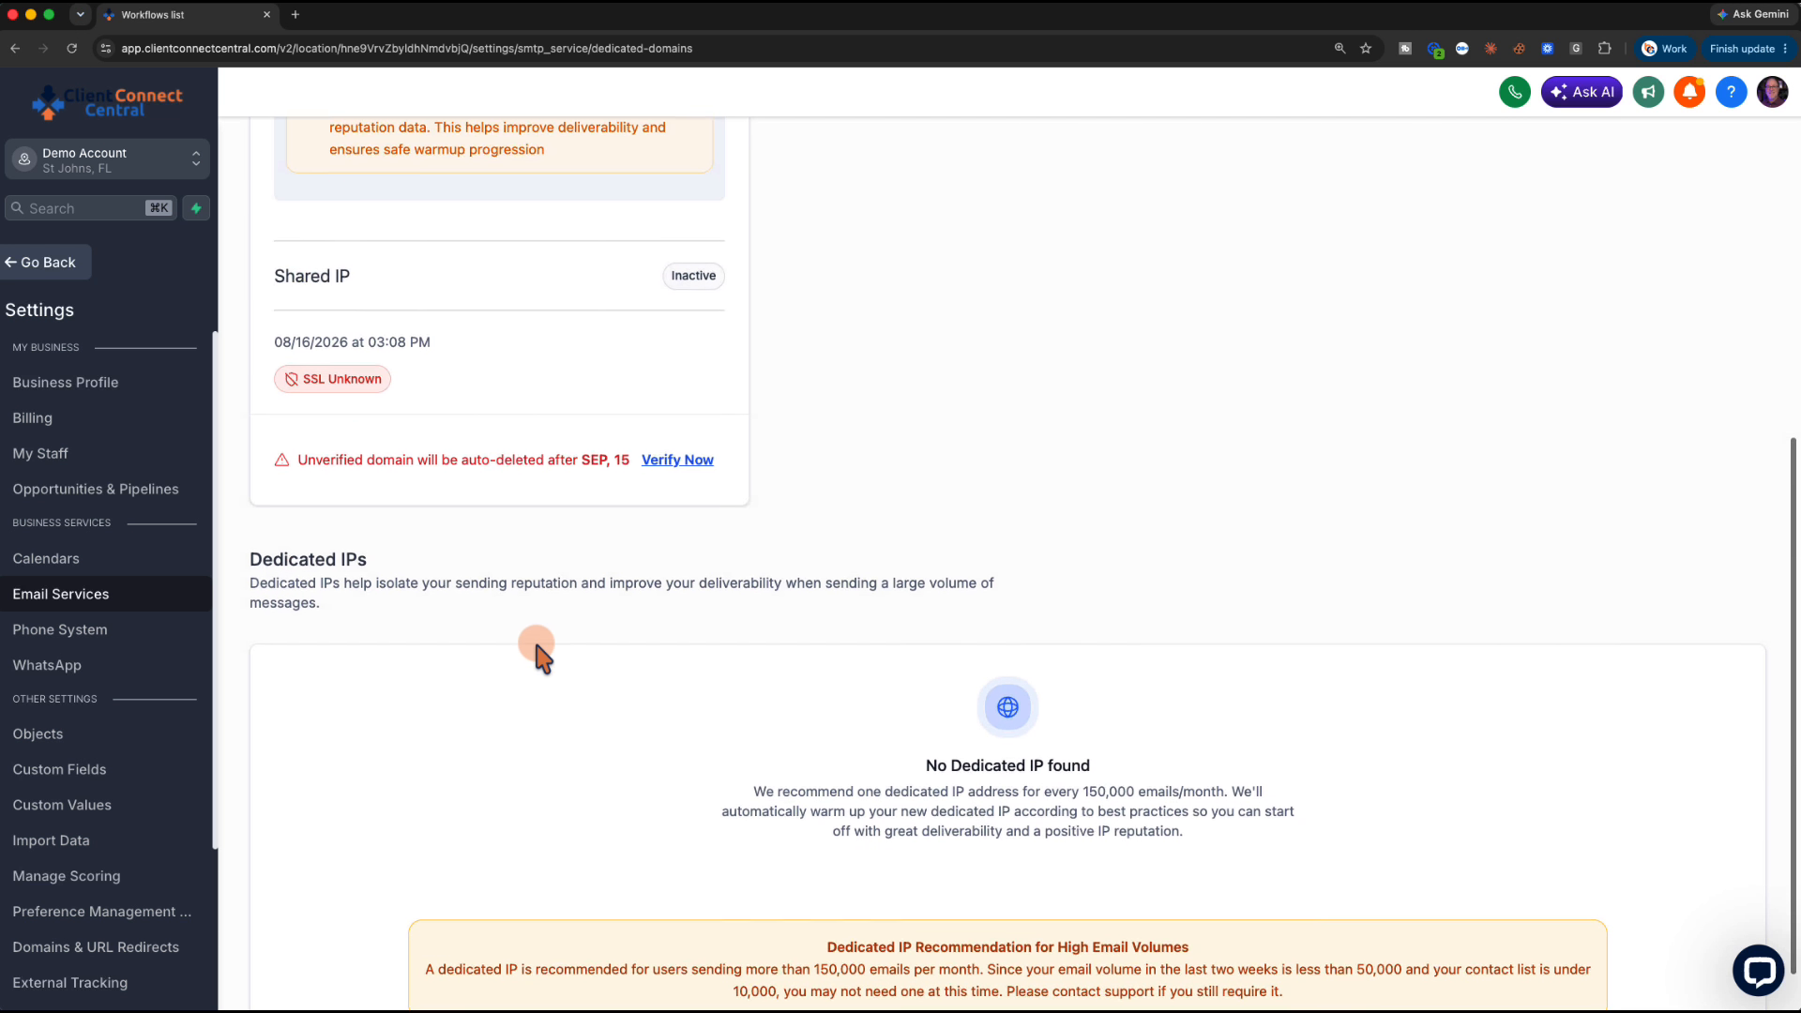
click(686, 393)
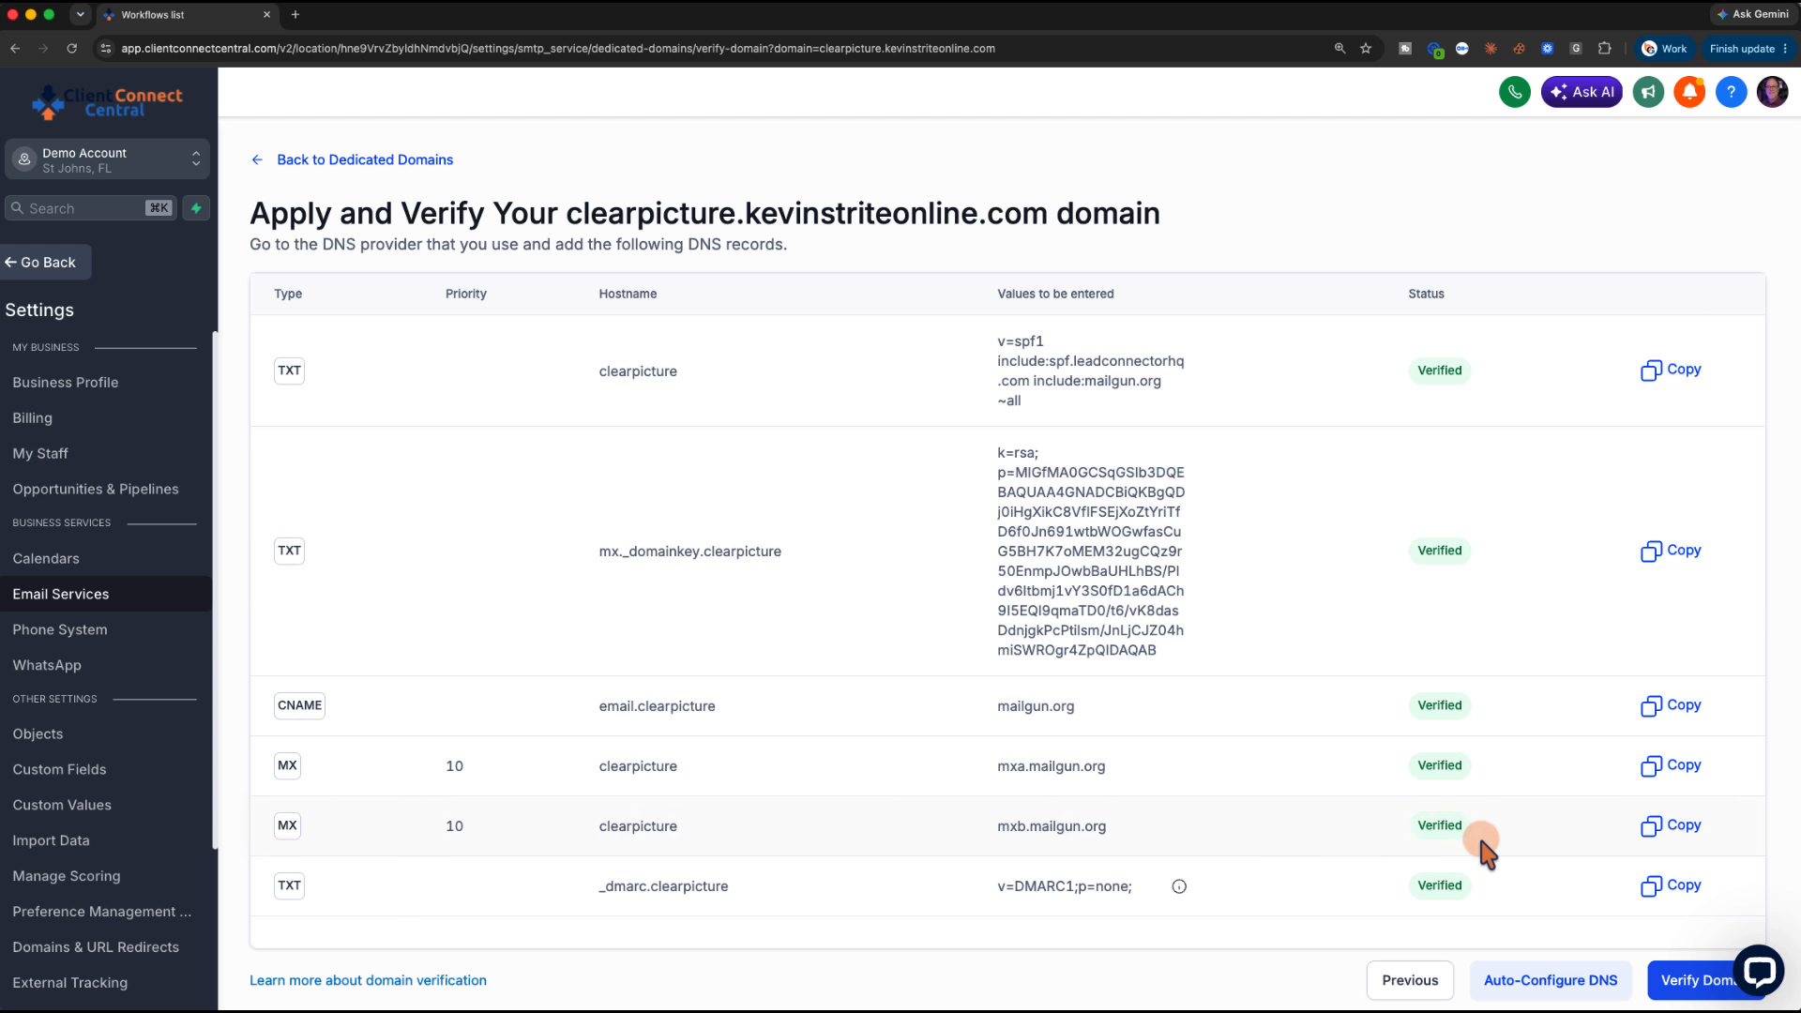
scroll(1477, 835, down, 1)
click(1660, 966)
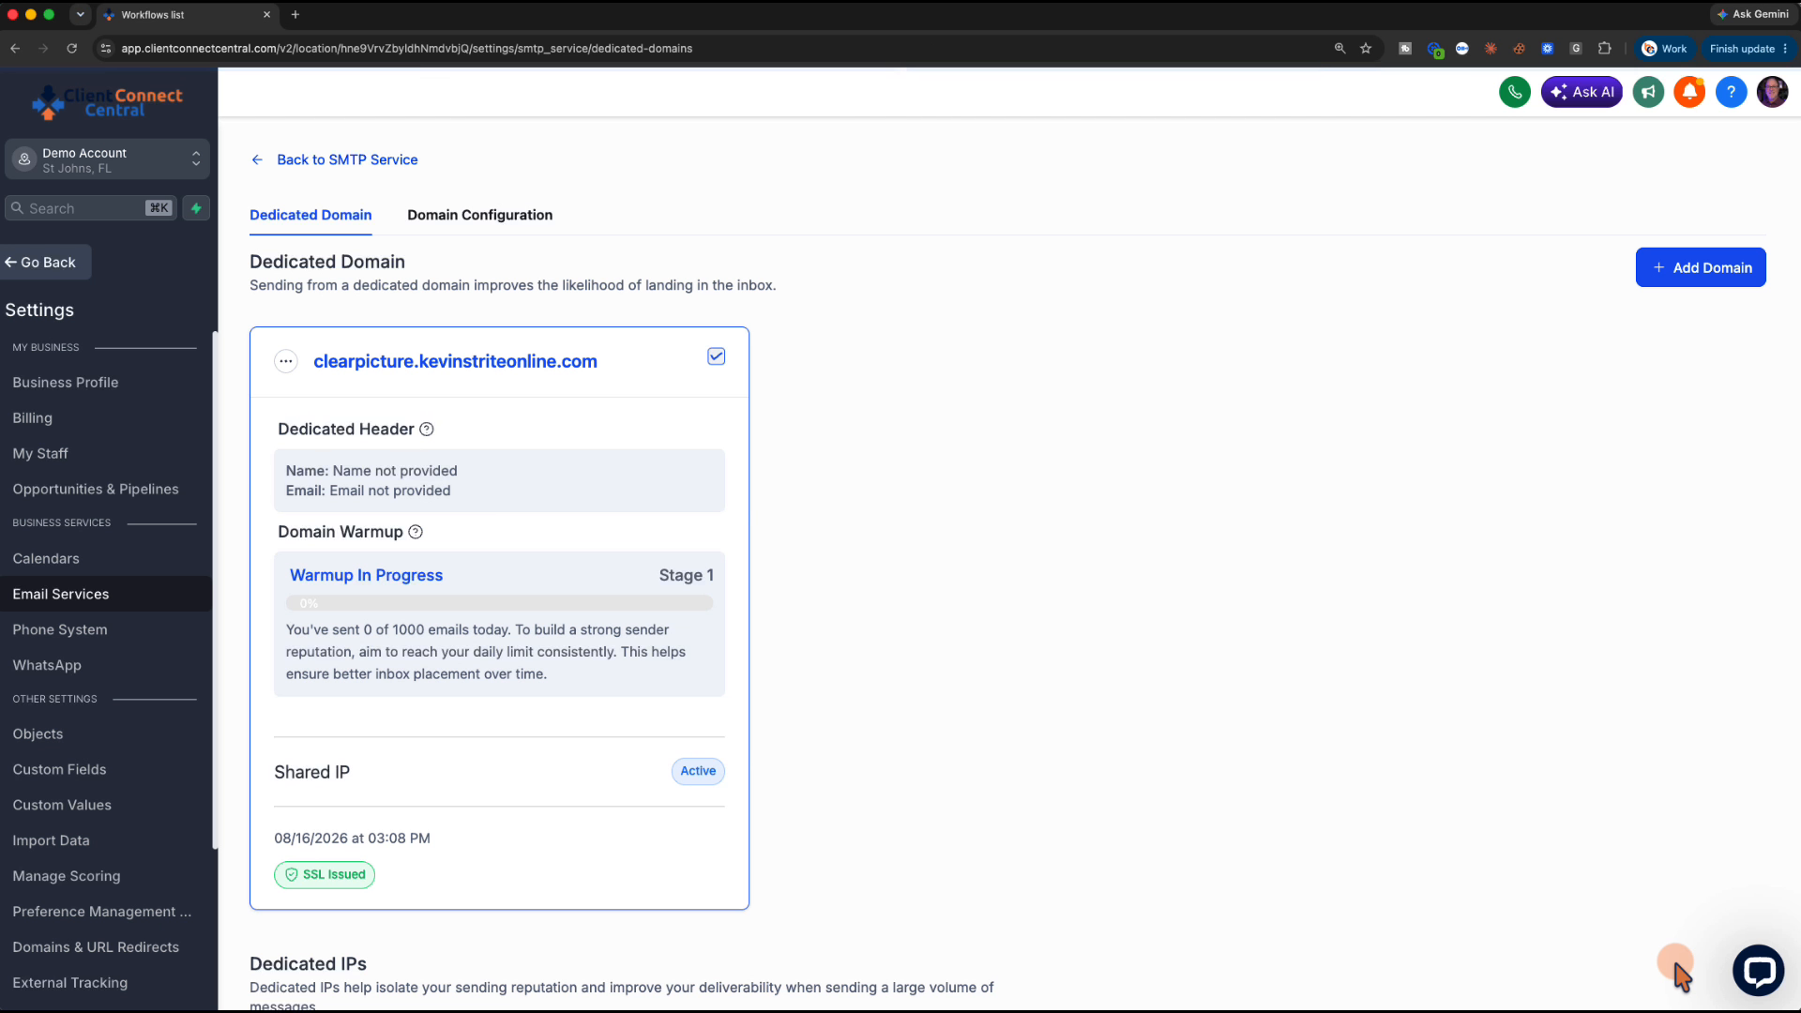
Save a dedicated header for the domain with the sender's name and a From email on clearpicture.kevinstriteonline.com
click(286, 364)
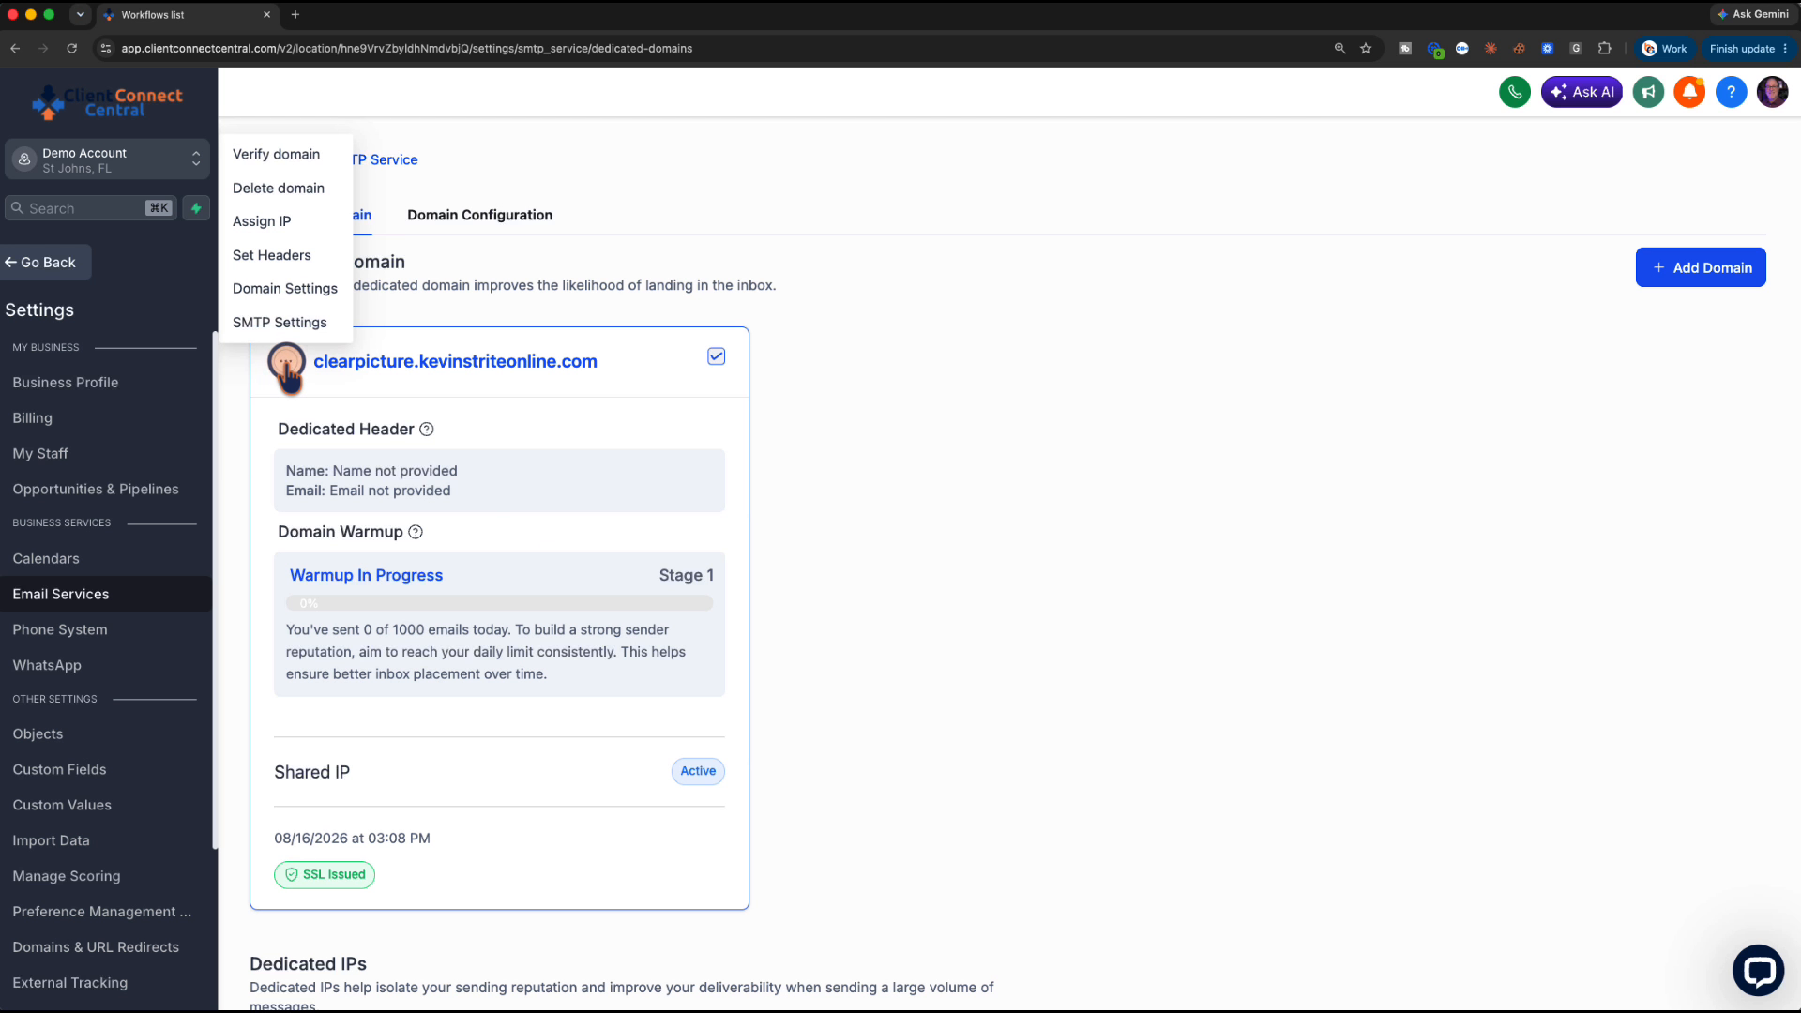
click(282, 262)
click(825, 567)
text(Kevin Strite)
key(Tab)
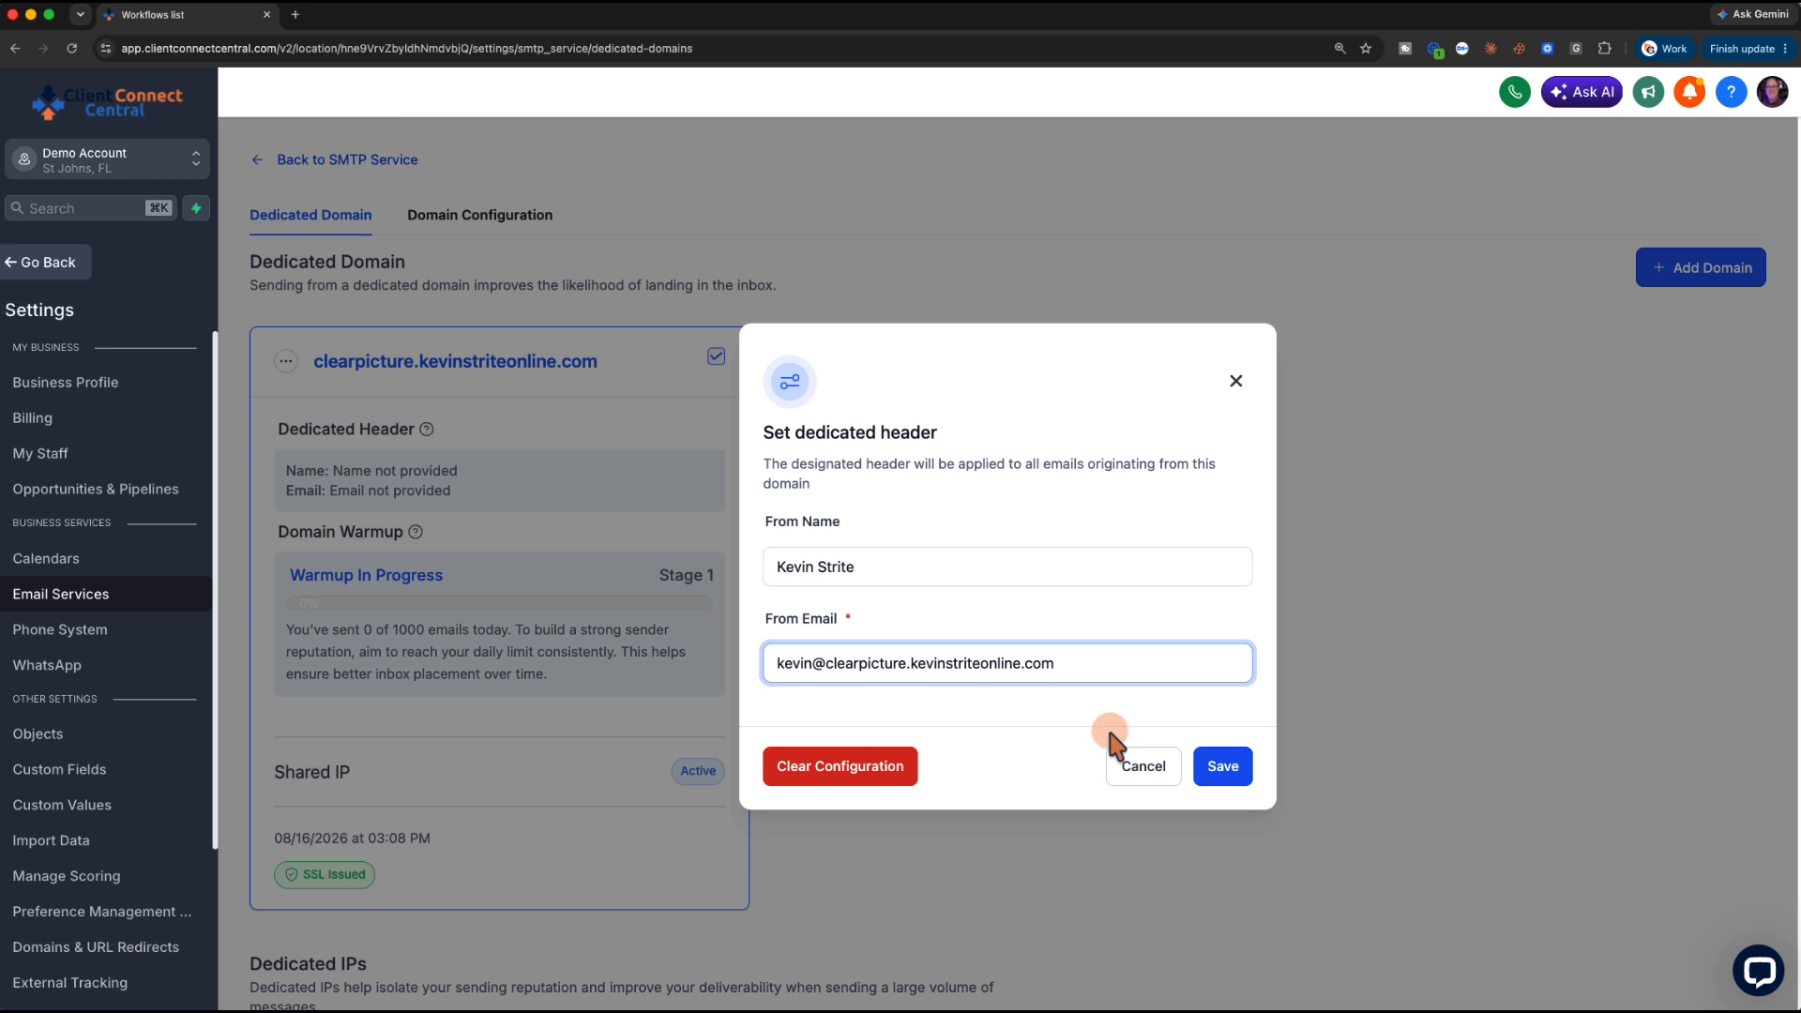
click(1216, 765)
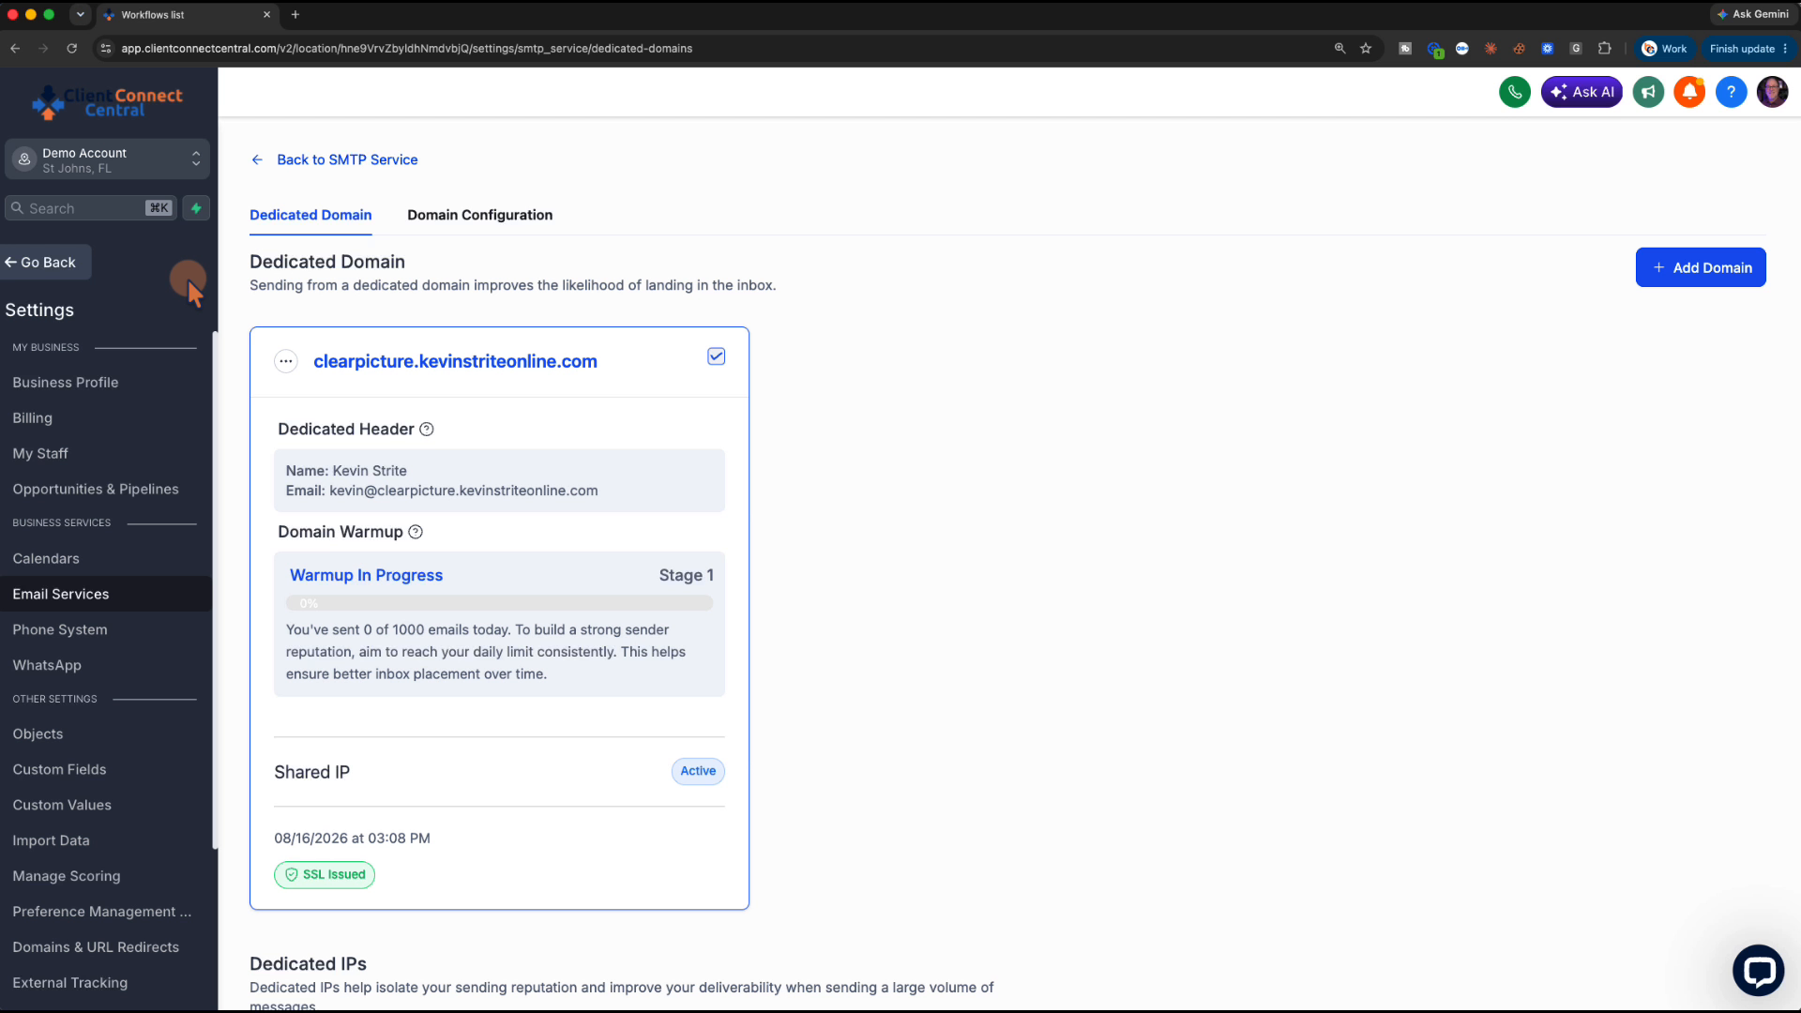
key(super+grave)
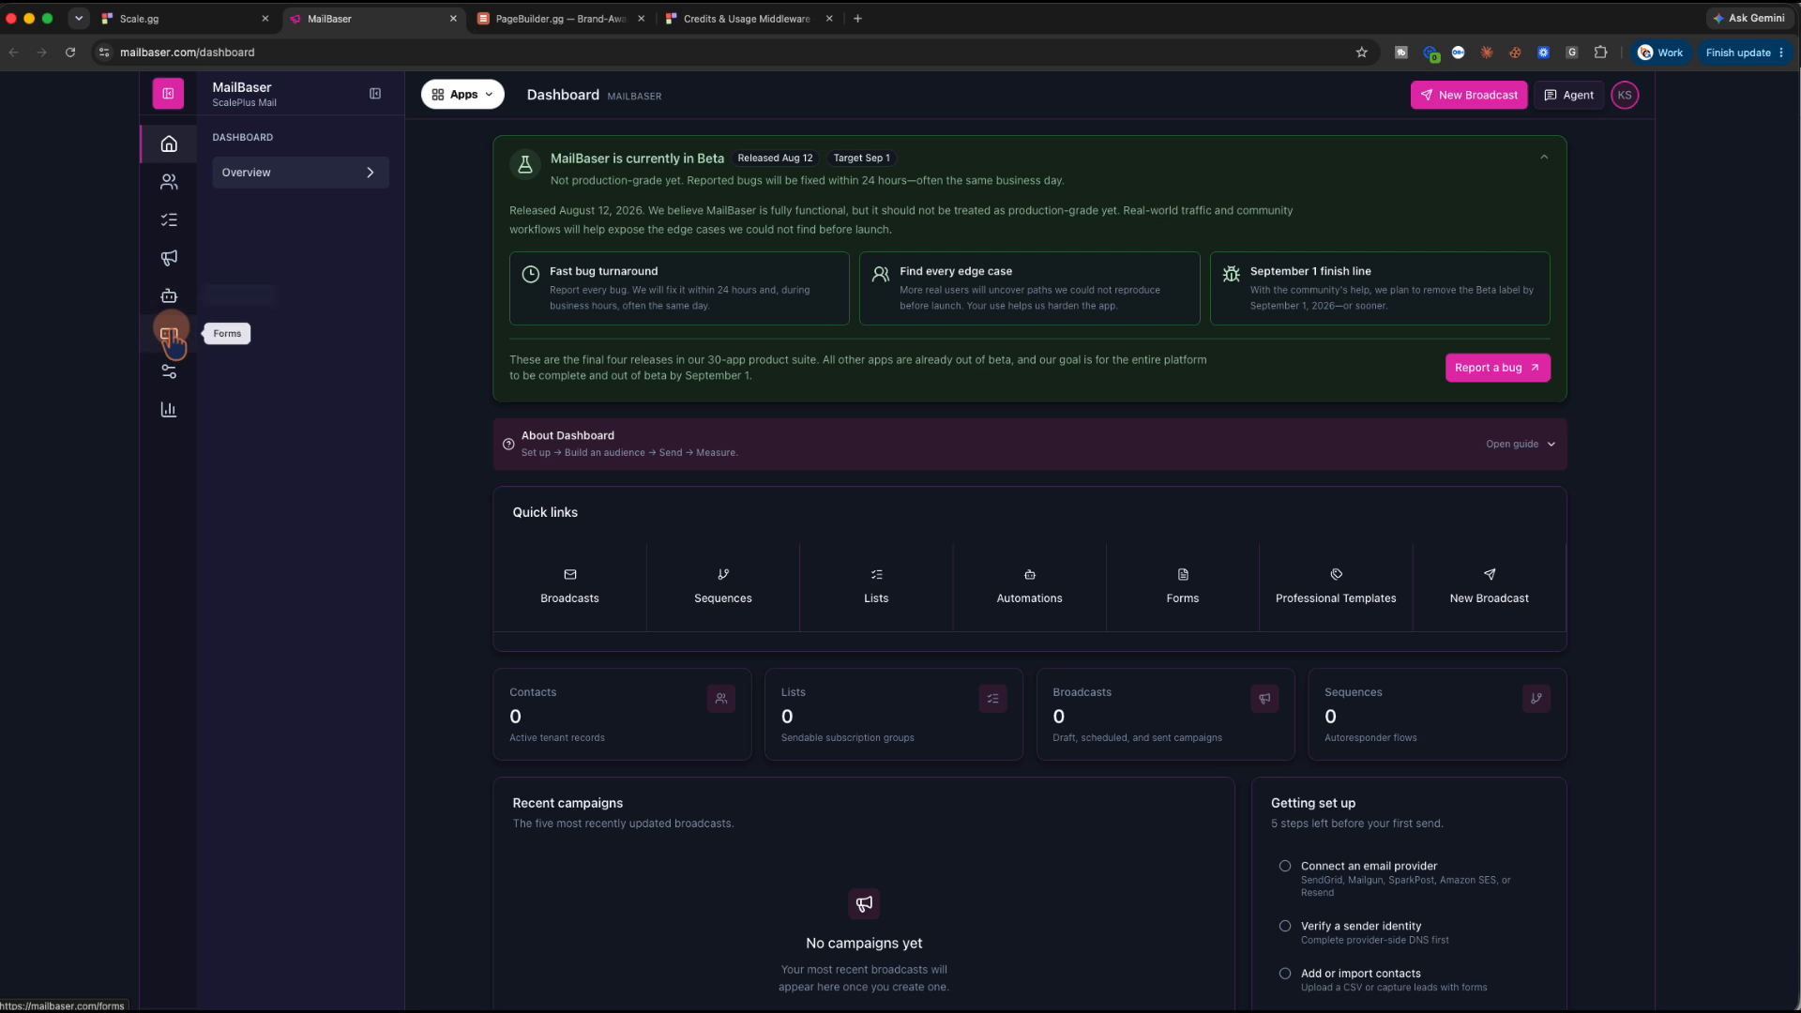
Attempt to connect Resend with its API key as the provider in Email Sender settings
click(171, 381)
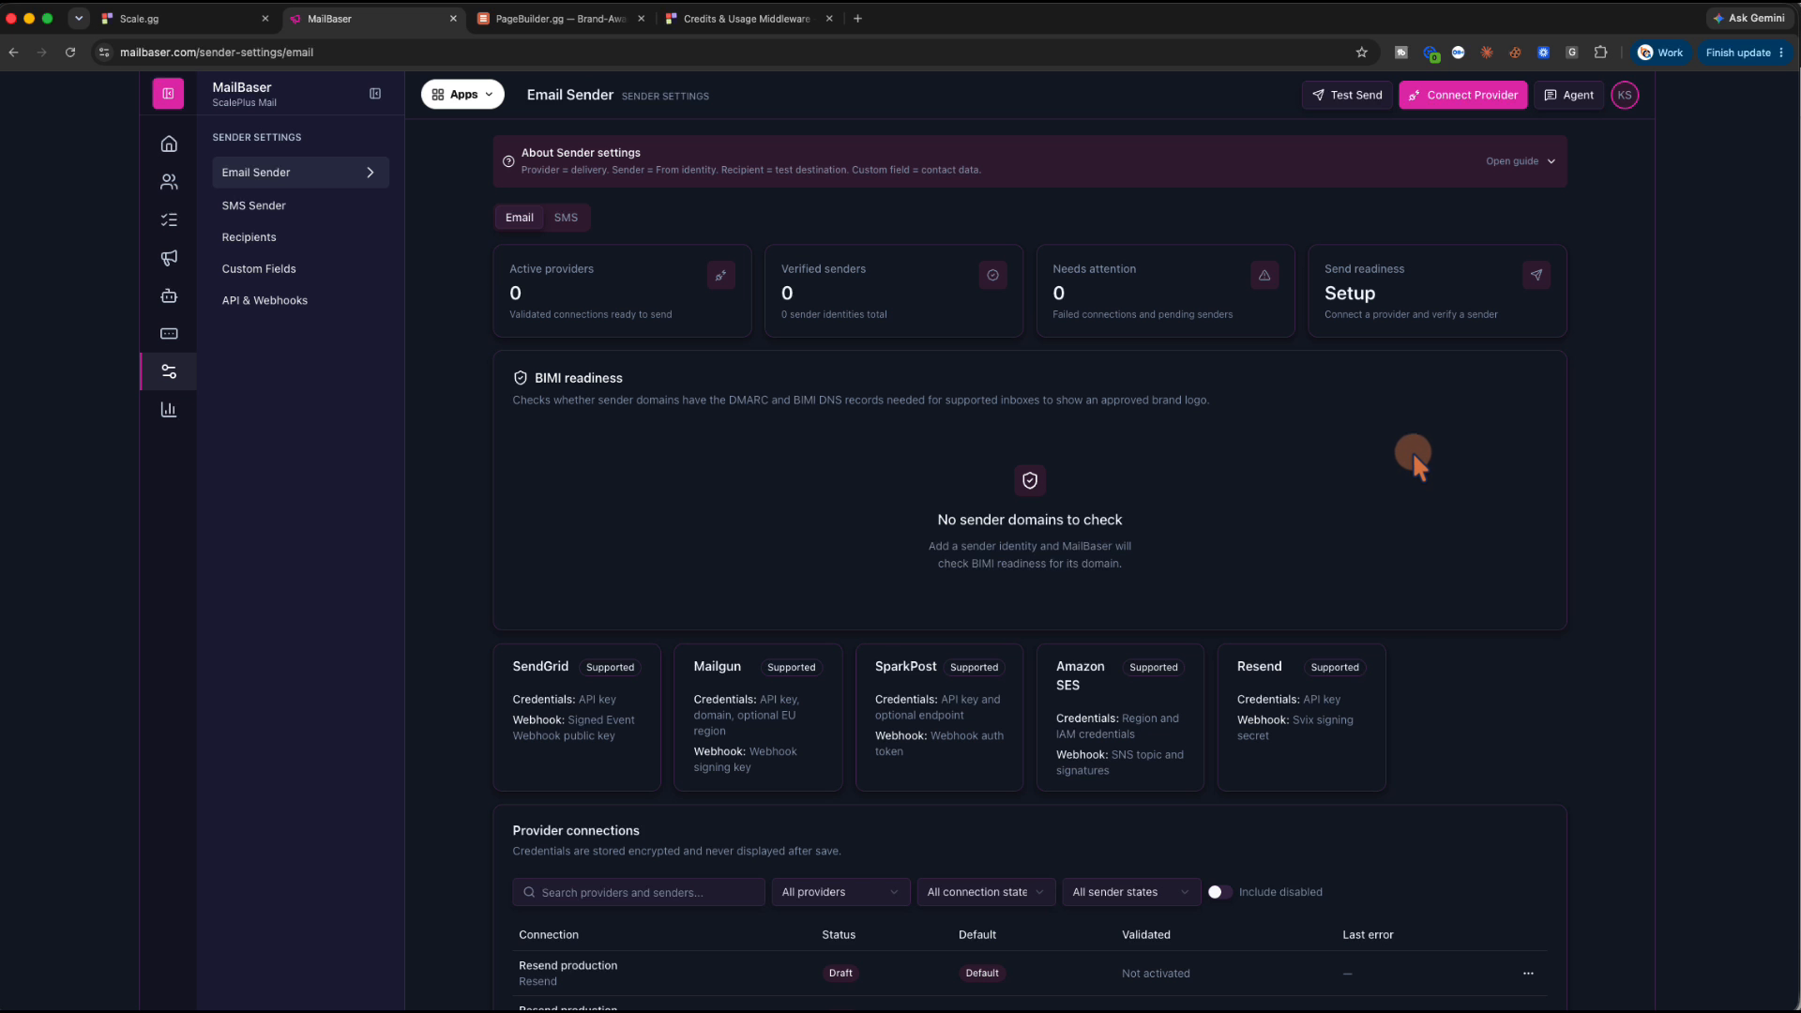
scroll(1195, 467, down, 3)
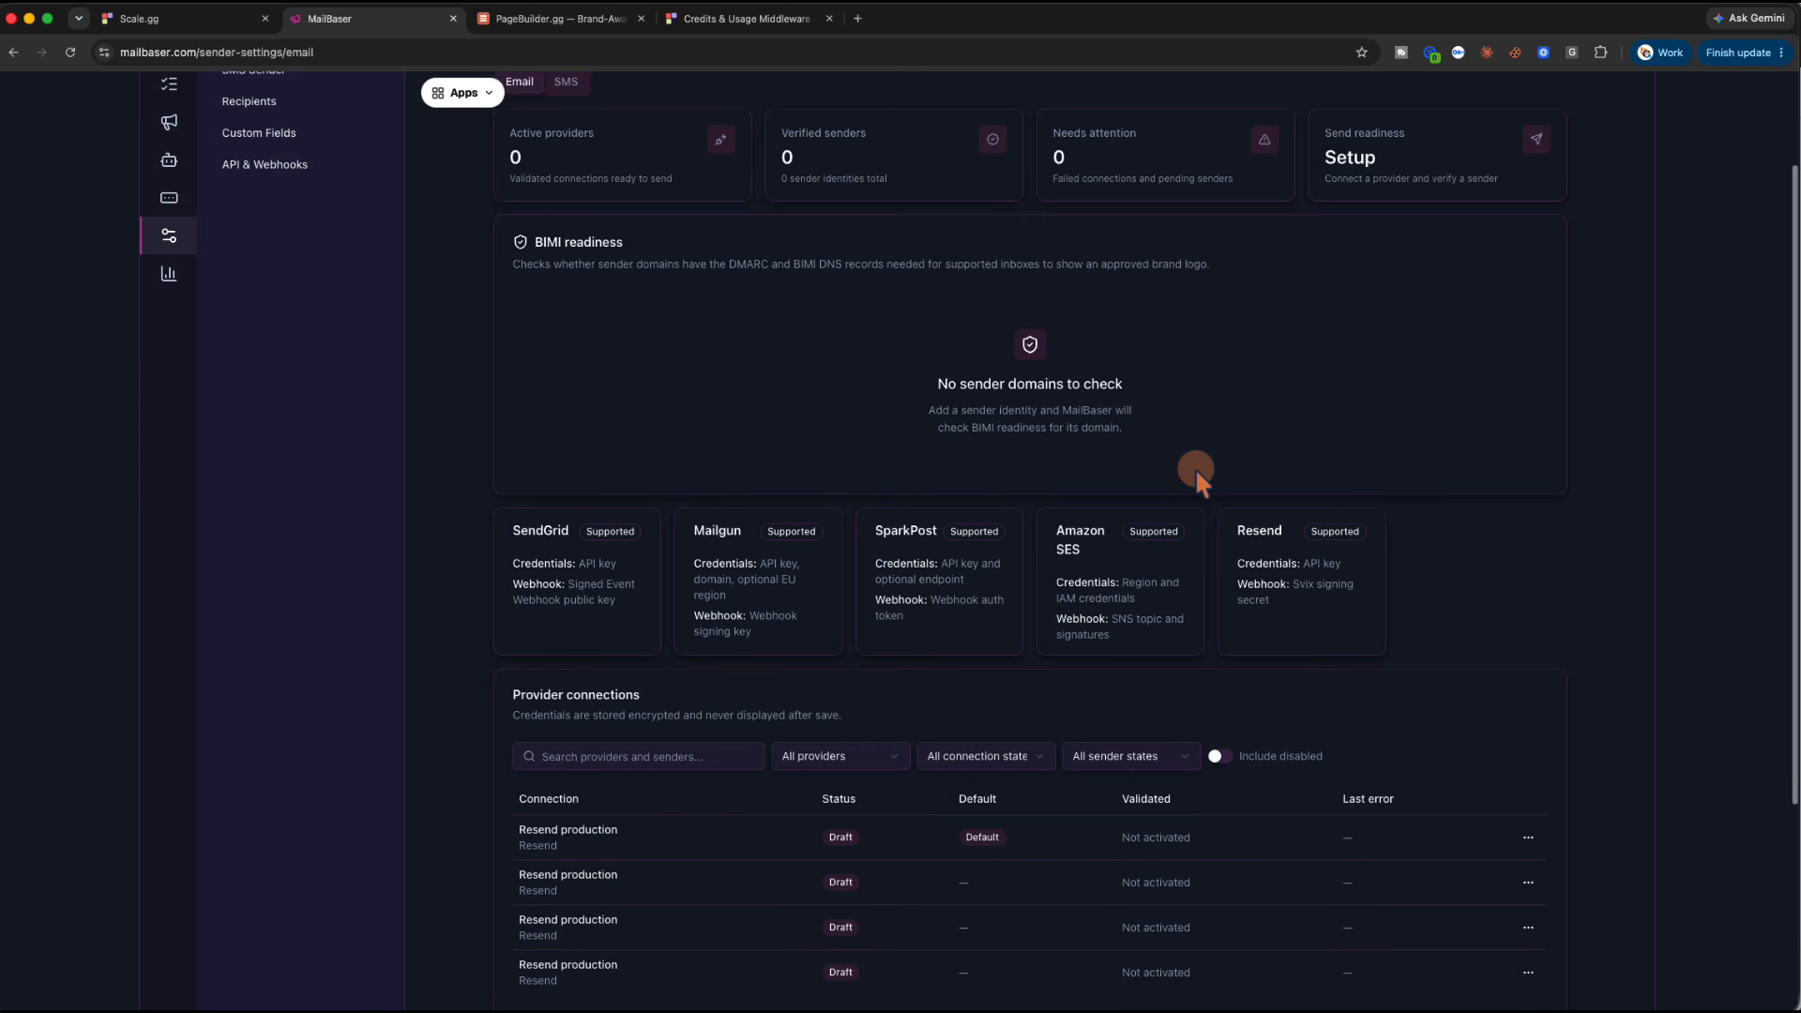
scroll(1195, 467, down, 1)
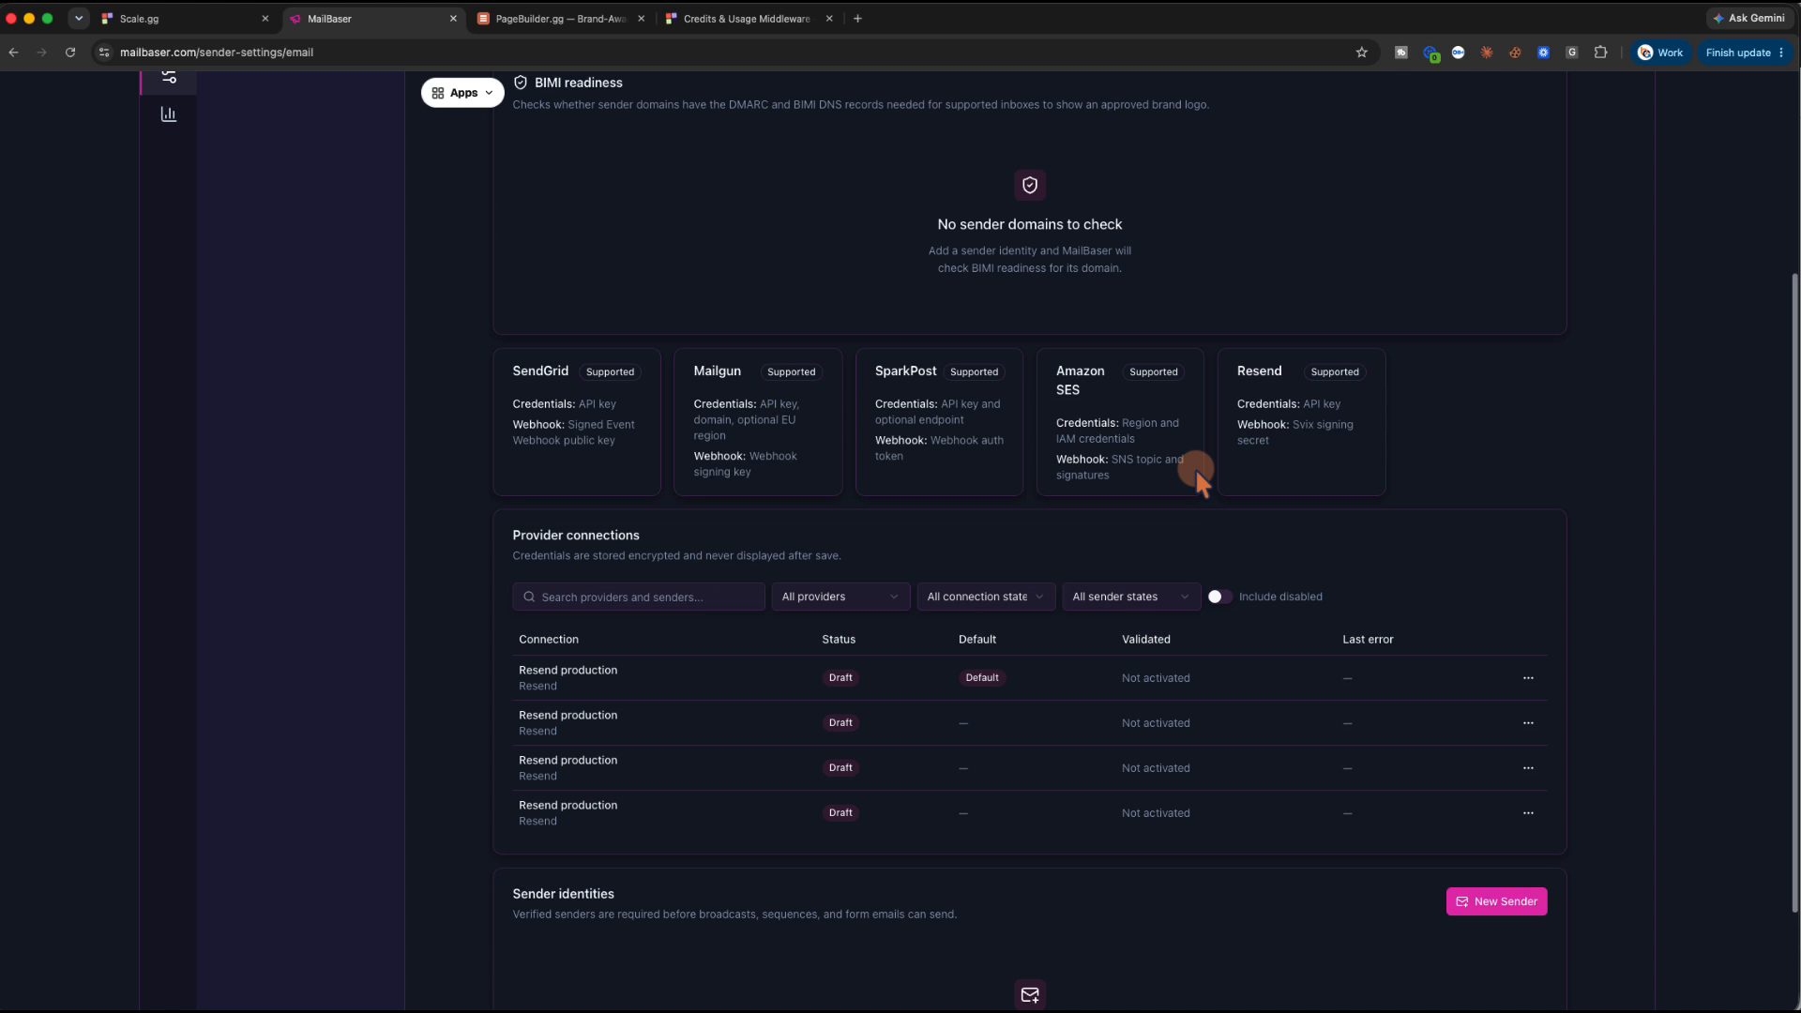
scroll(1195, 468, up, 1)
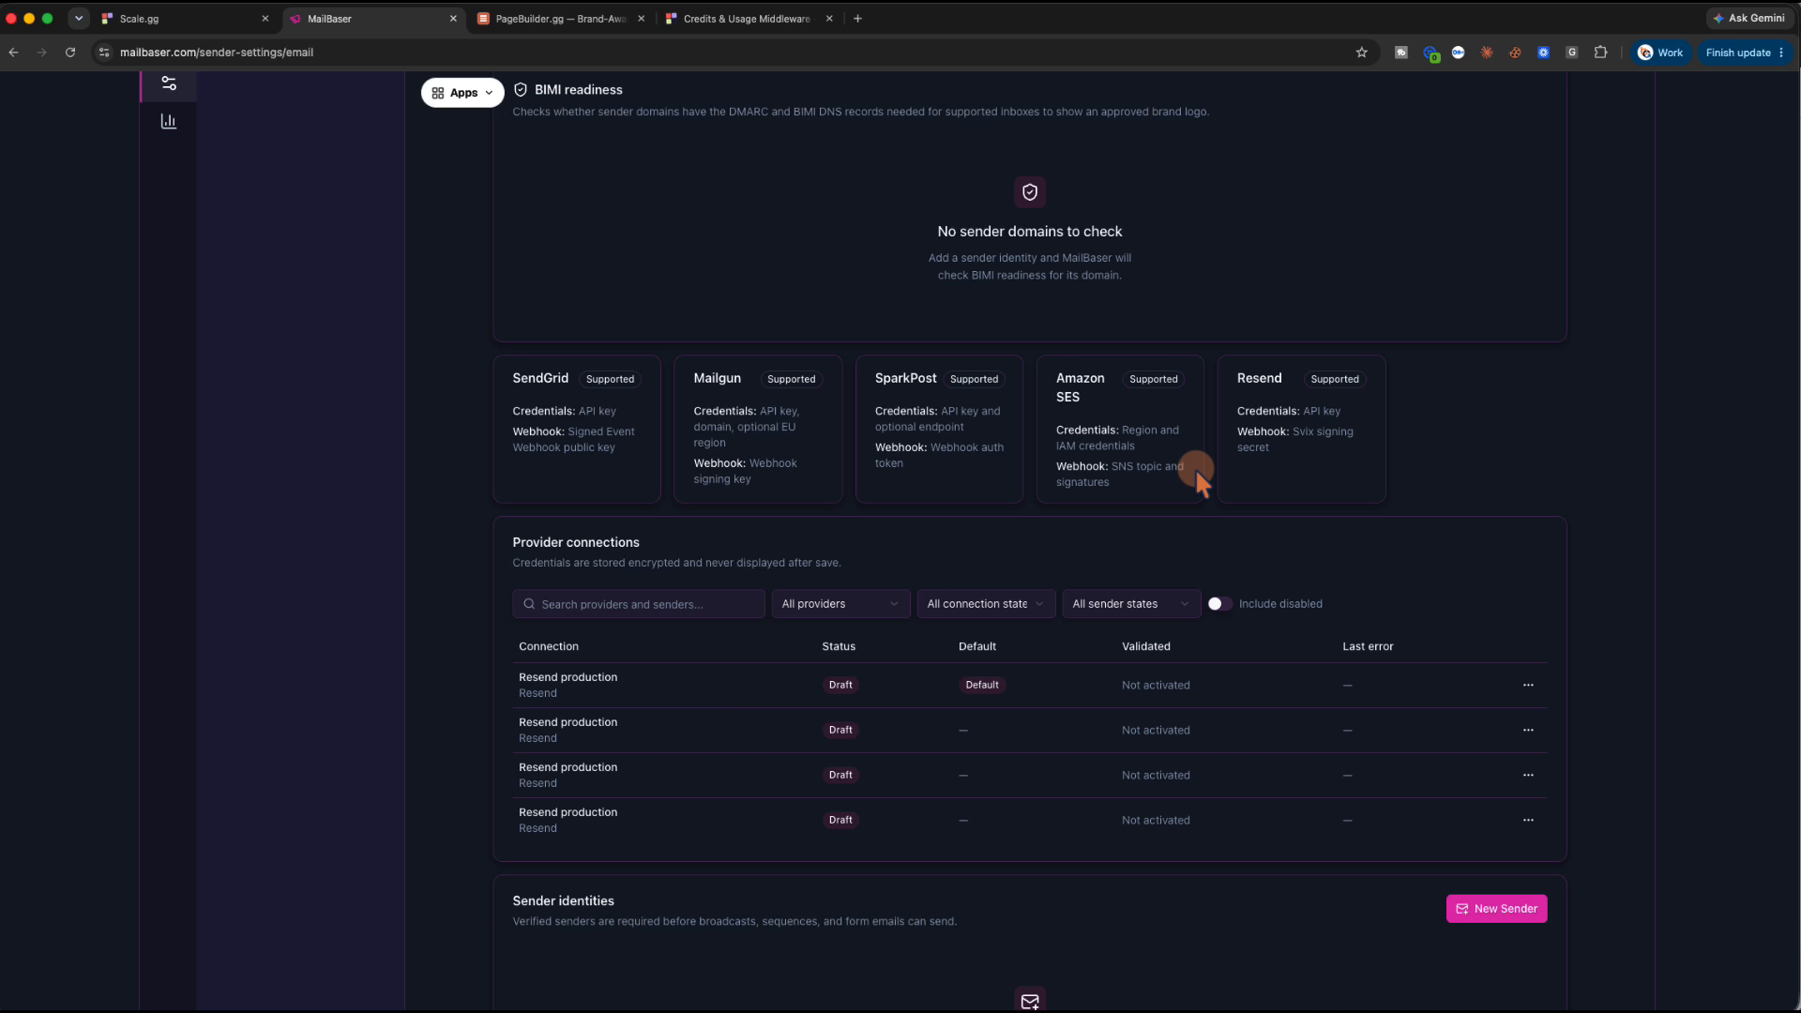
scroll(1195, 467, up, 3)
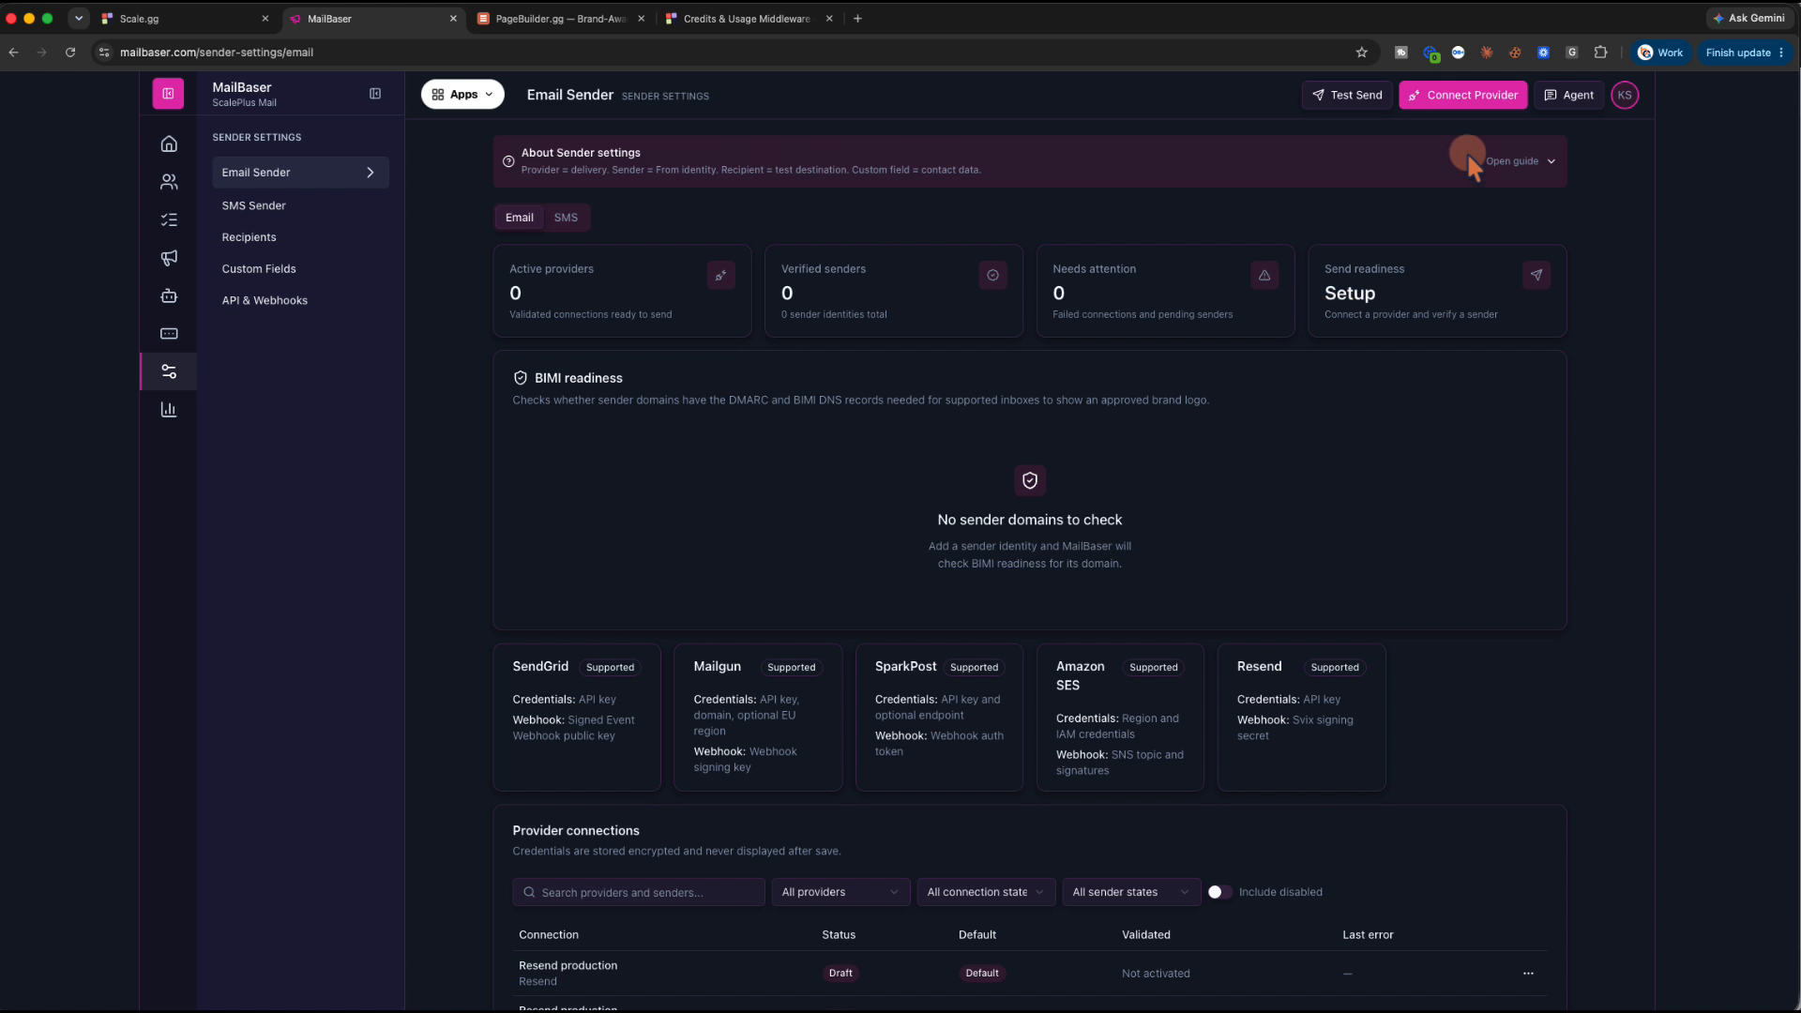
click(1470, 100)
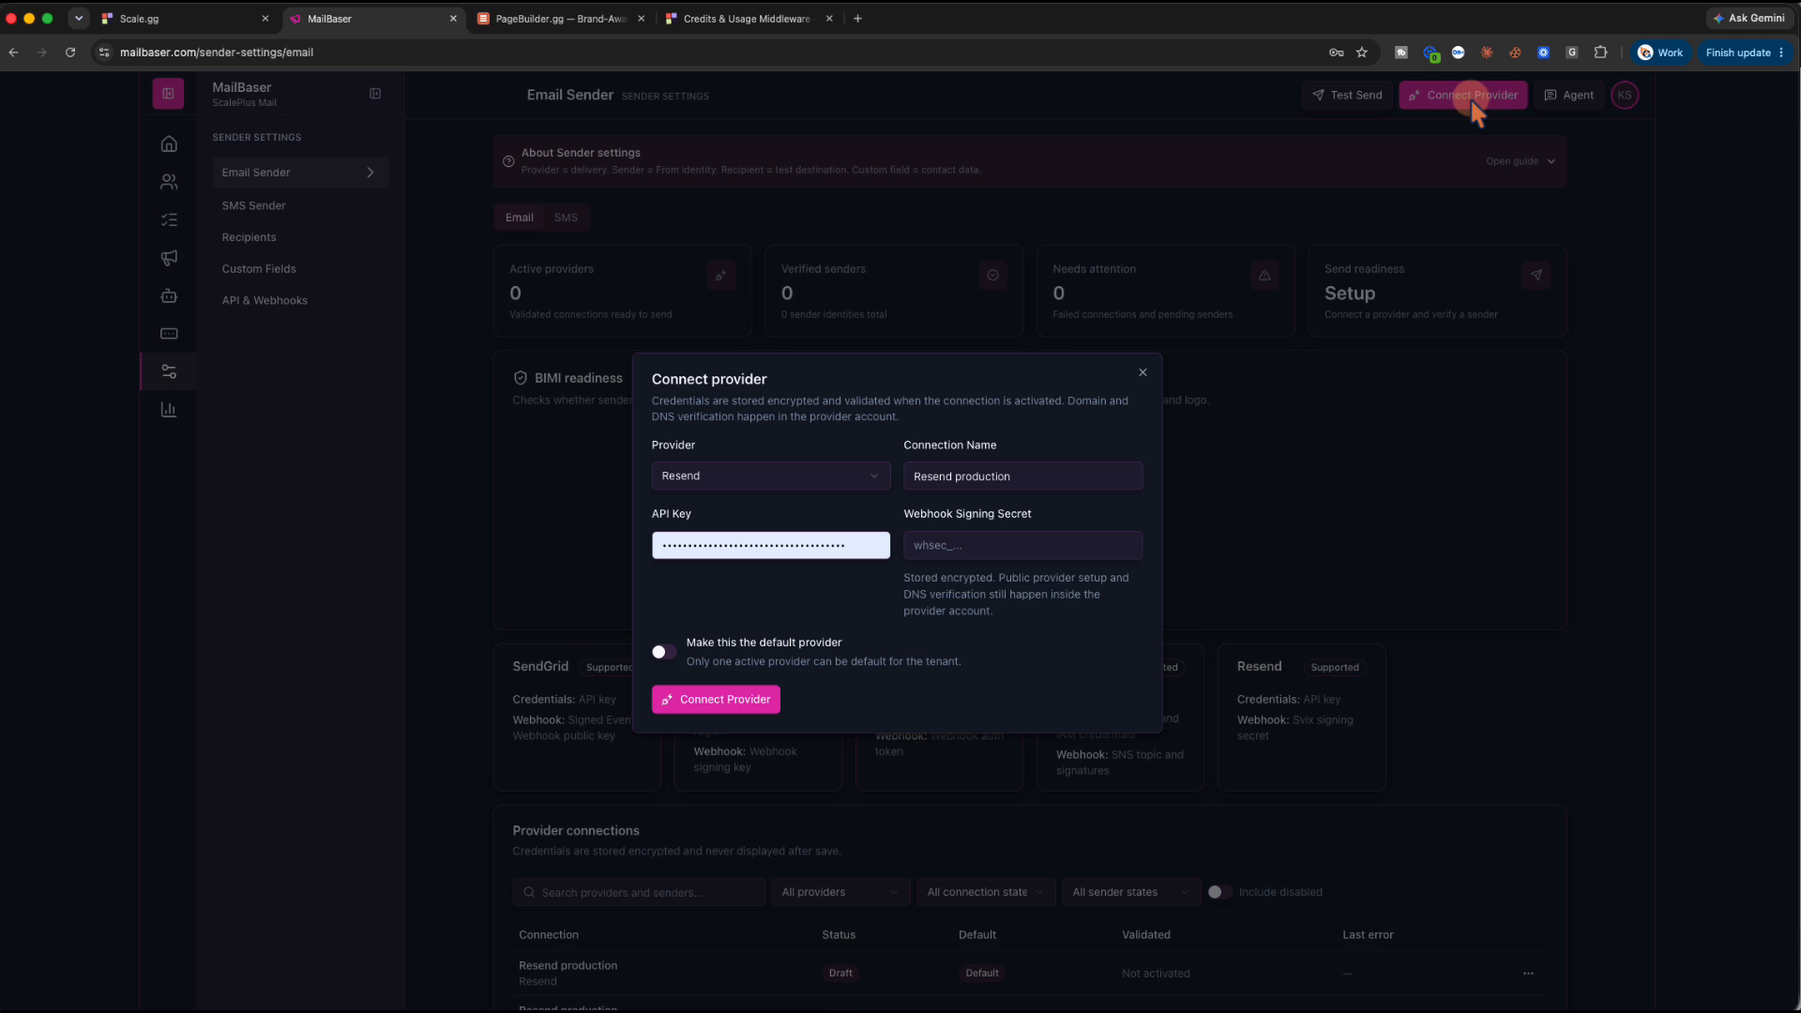
click(715, 704)
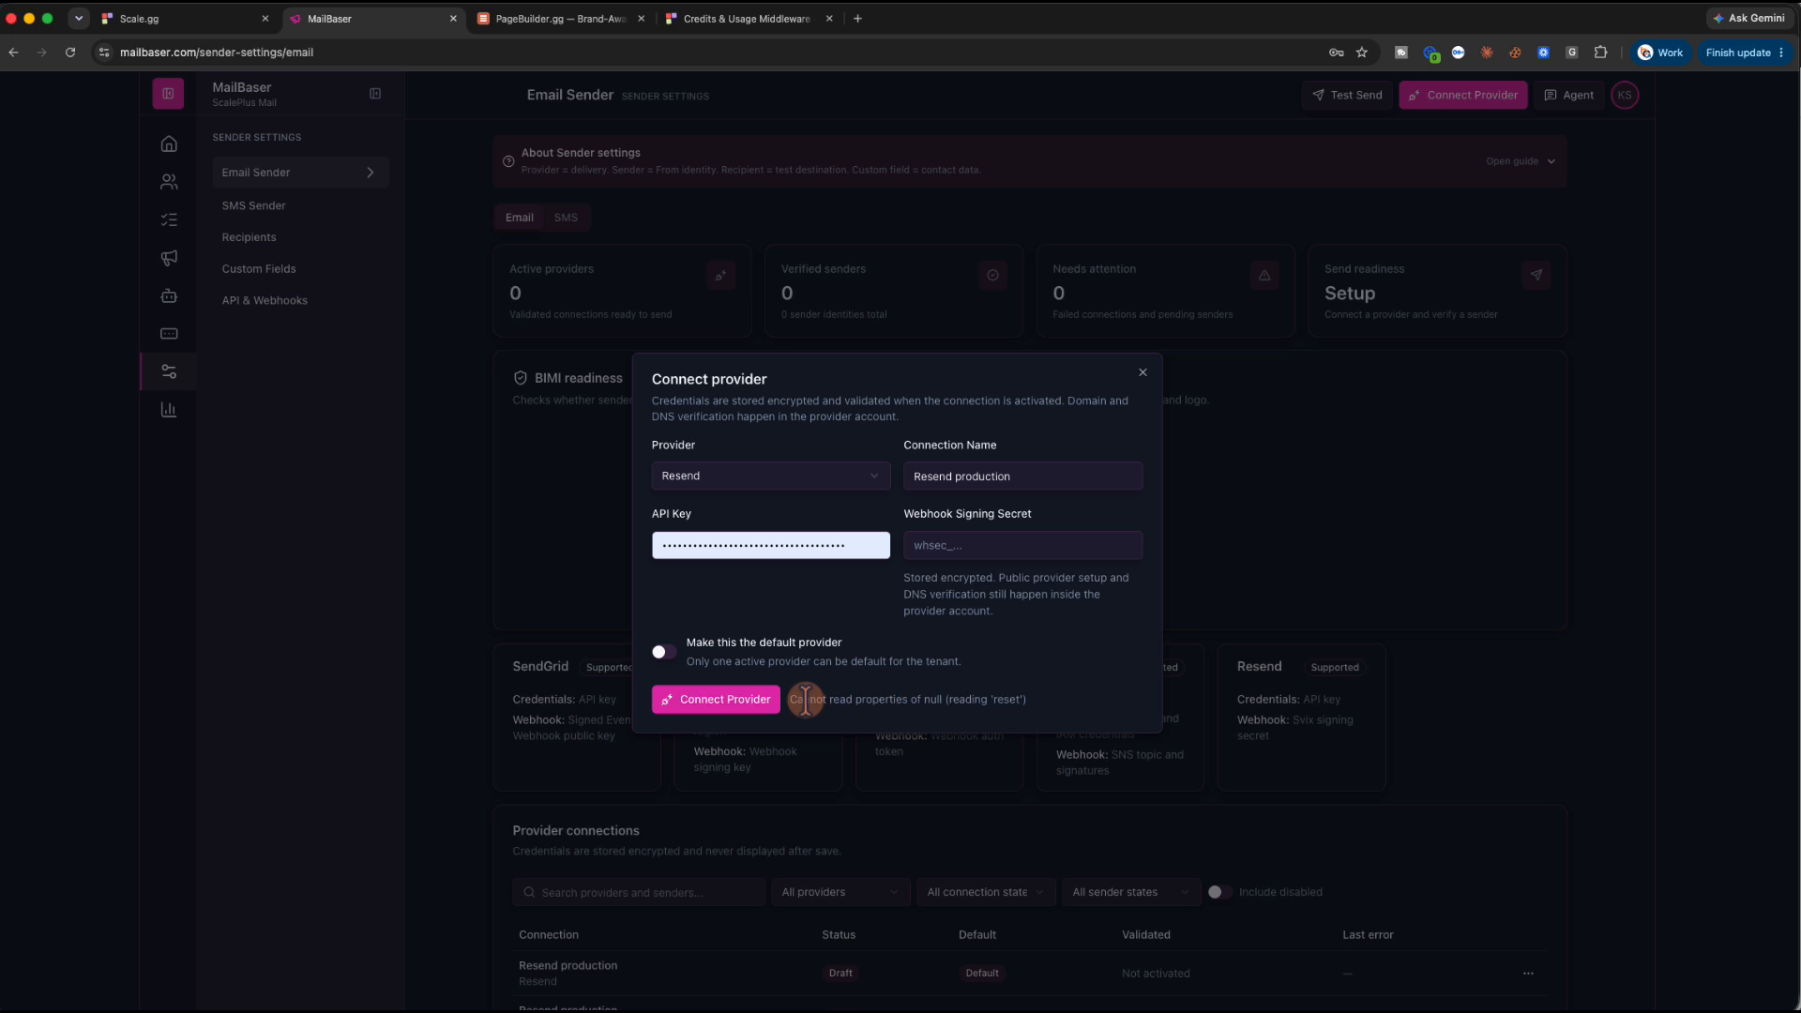
Select the connection error message and prepare to fill the webhook signing secret field
drag(803, 699, 1025, 694)
click(1023, 621)
click(962, 544)
click(956, 514)
click(1043, 510)
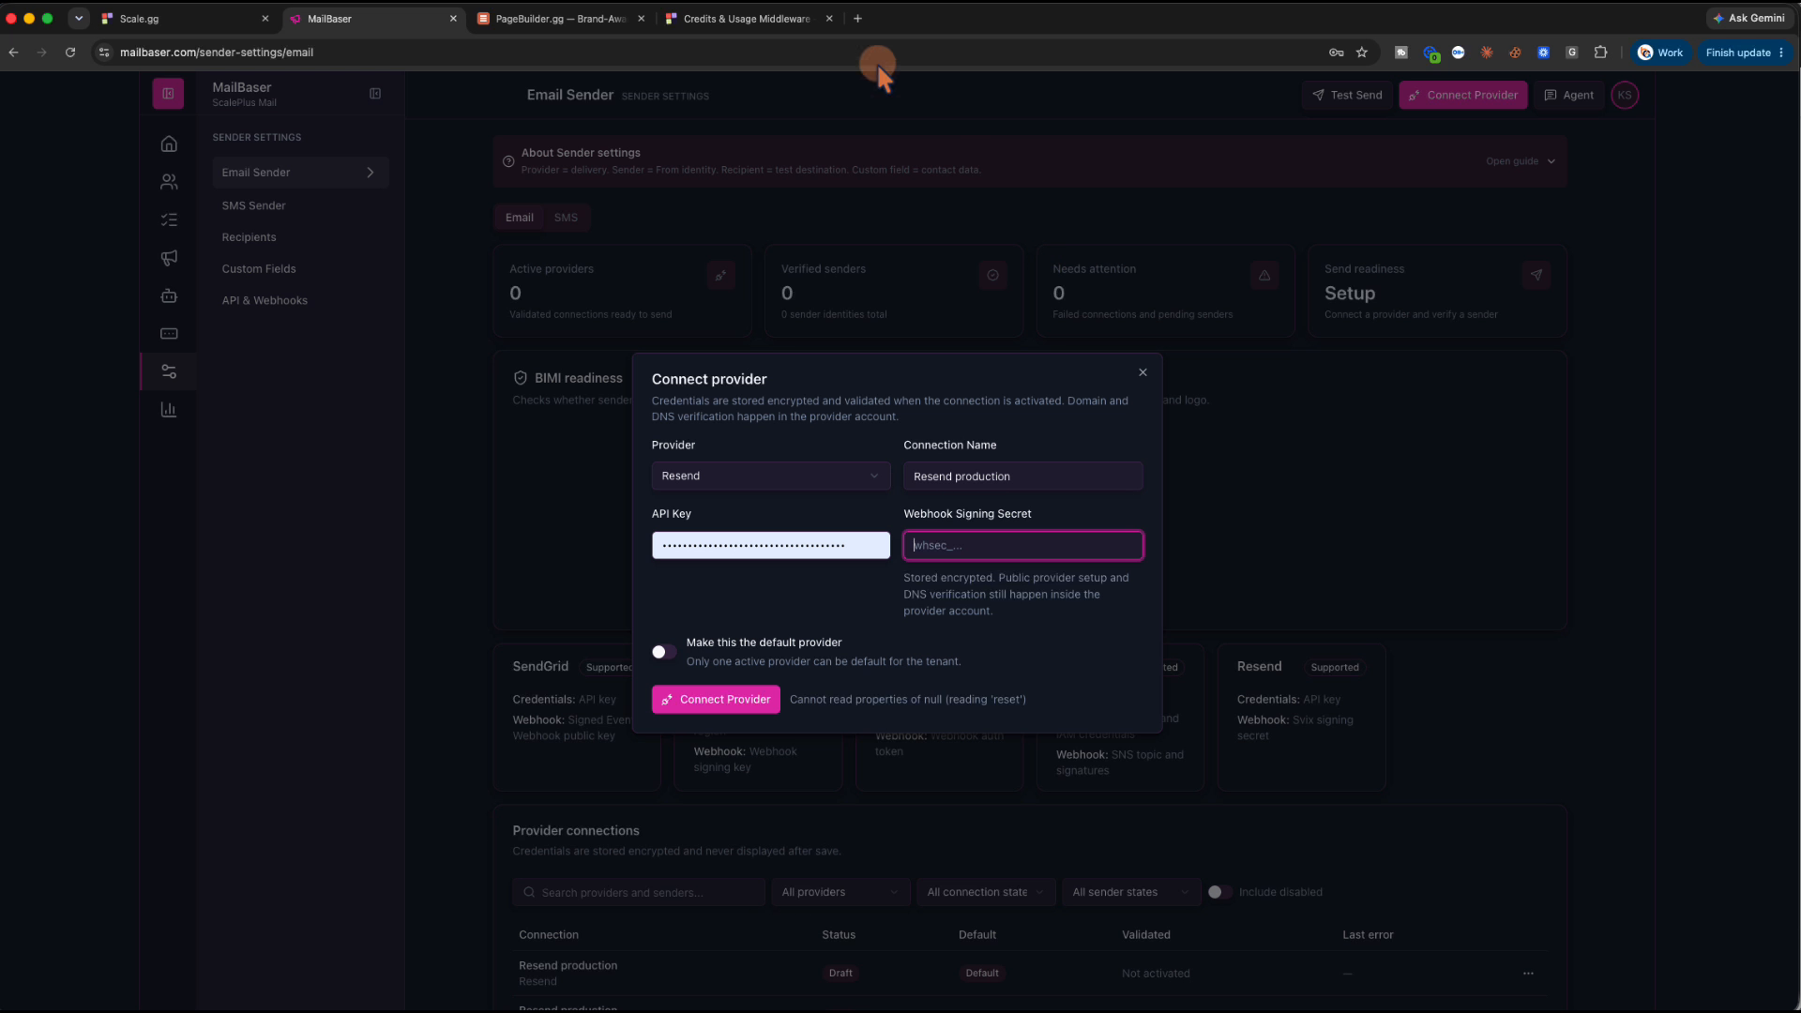
click(858, 19)
Load resend.com and view the API keys list with the Clear Picture key's options
text(resend.com)
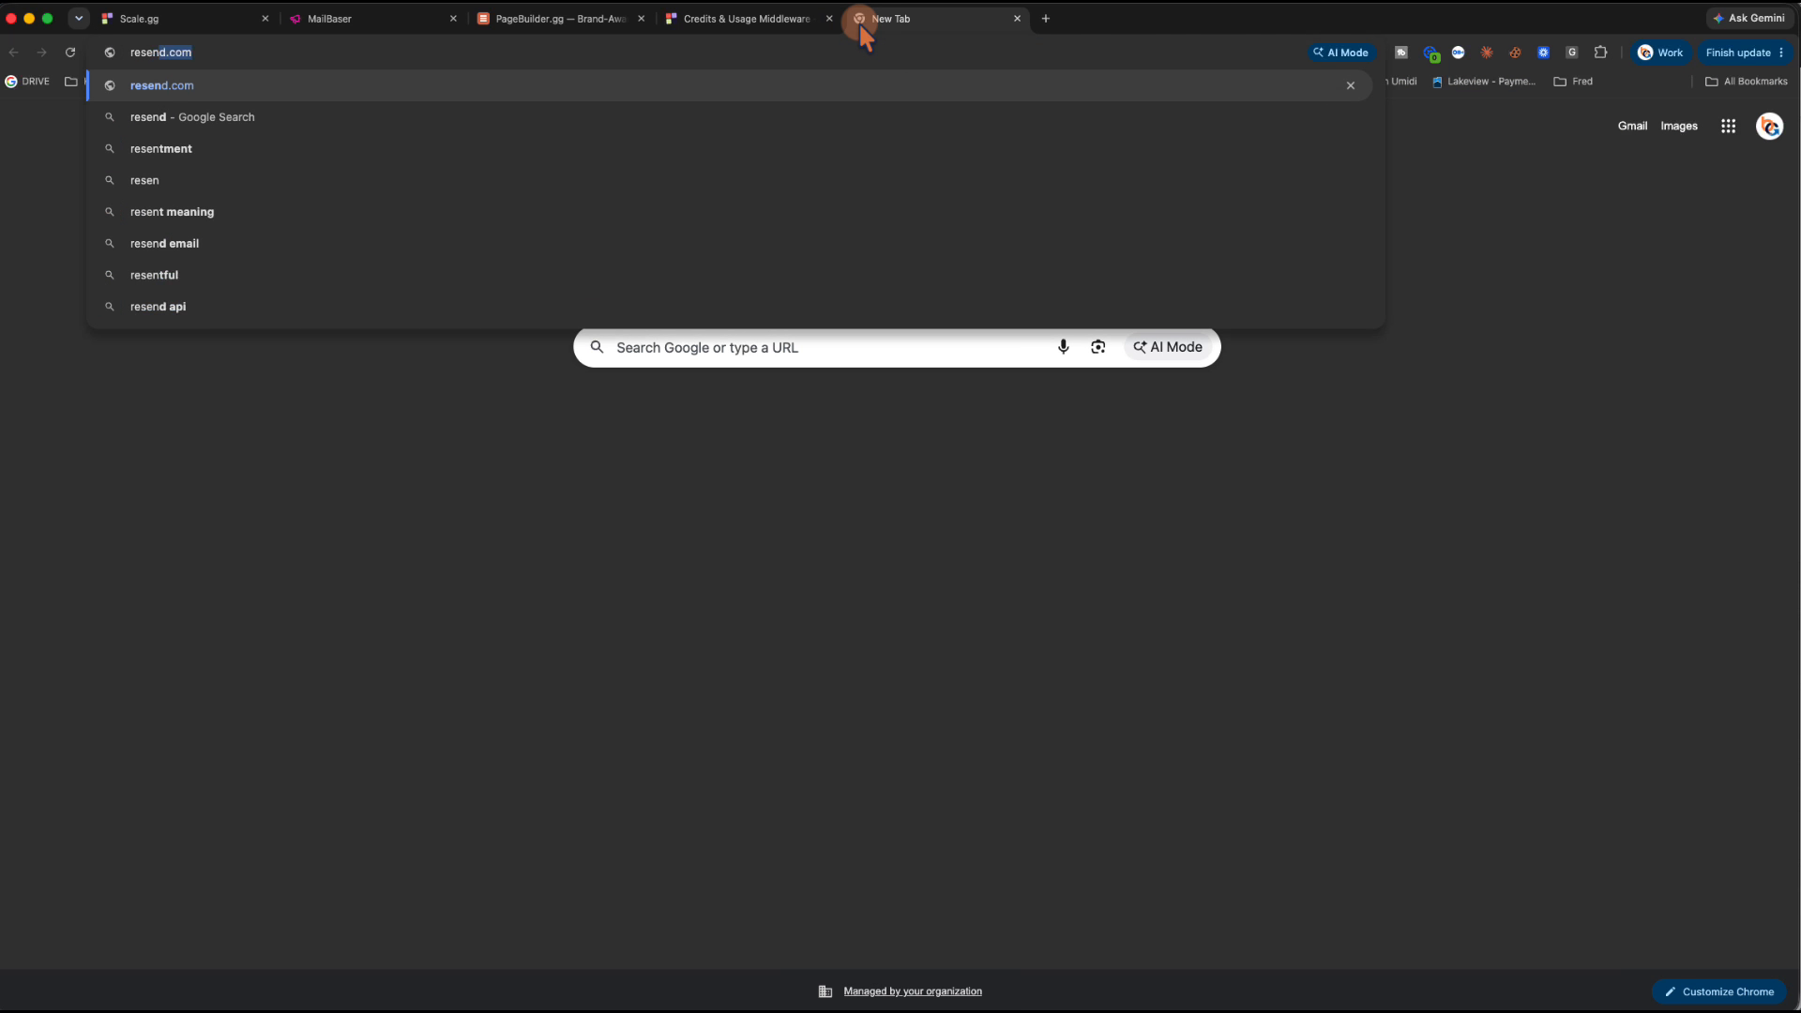
key(Return)
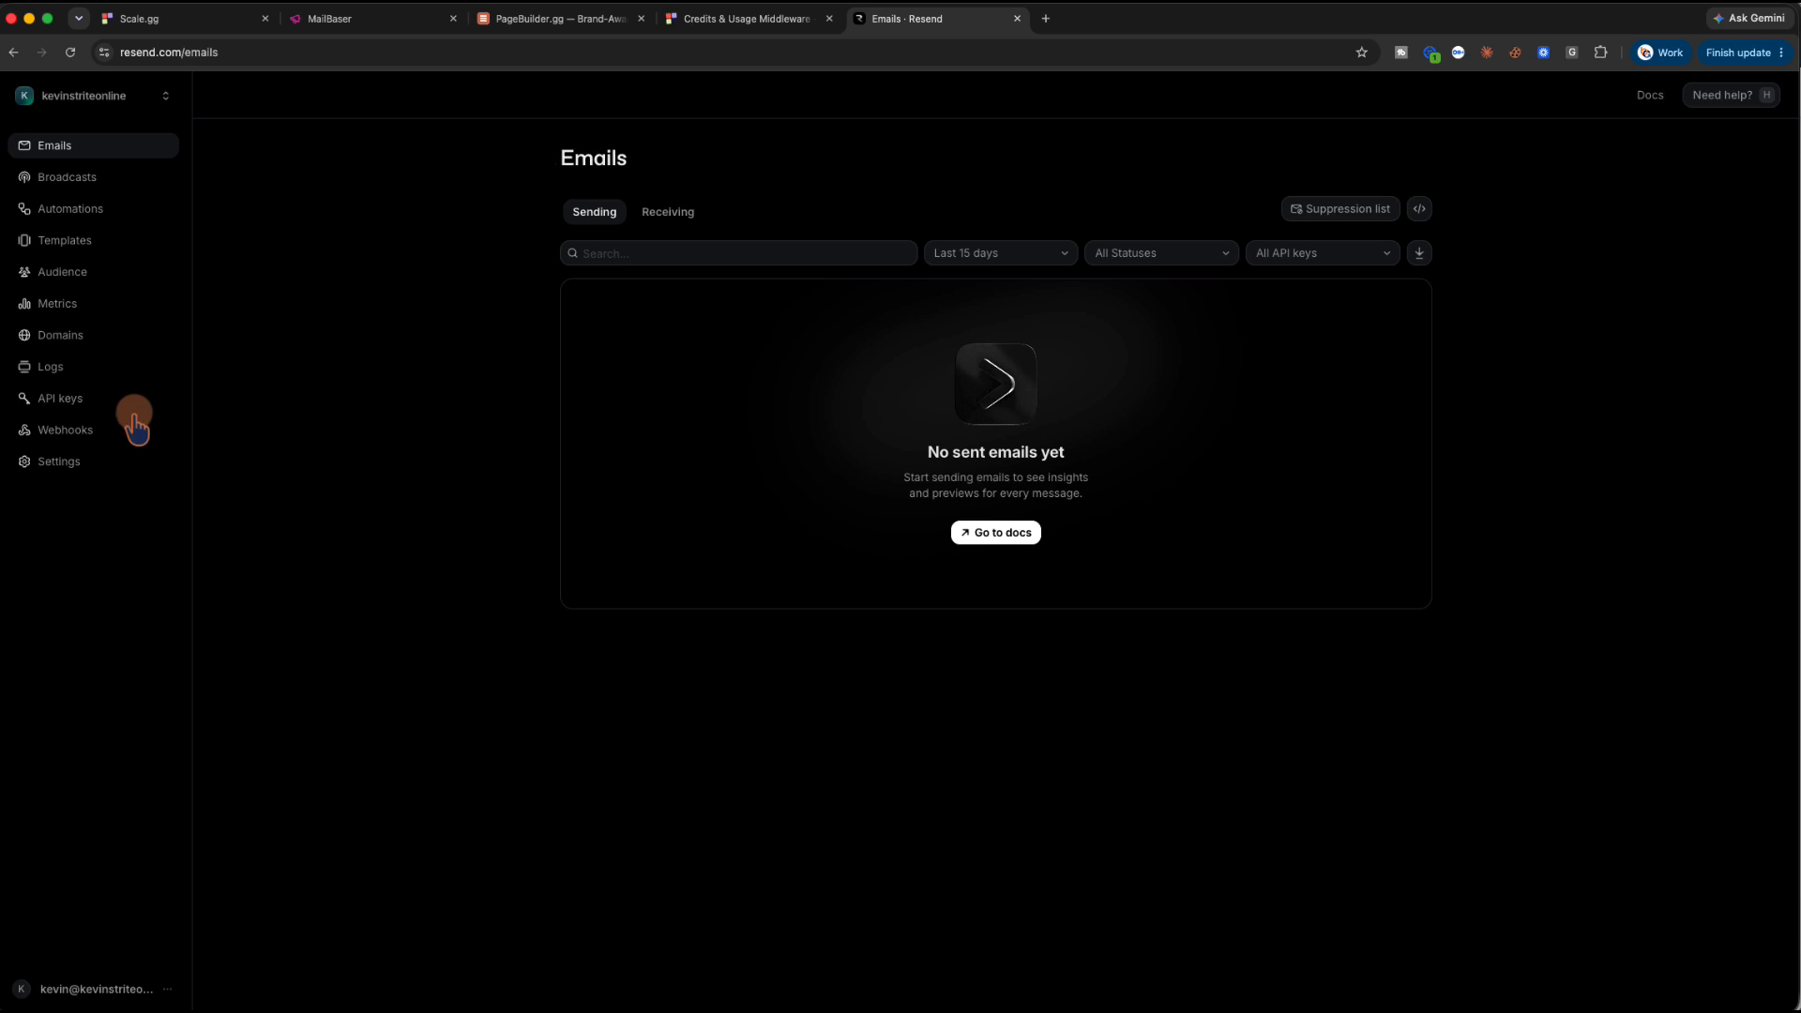
click(66, 401)
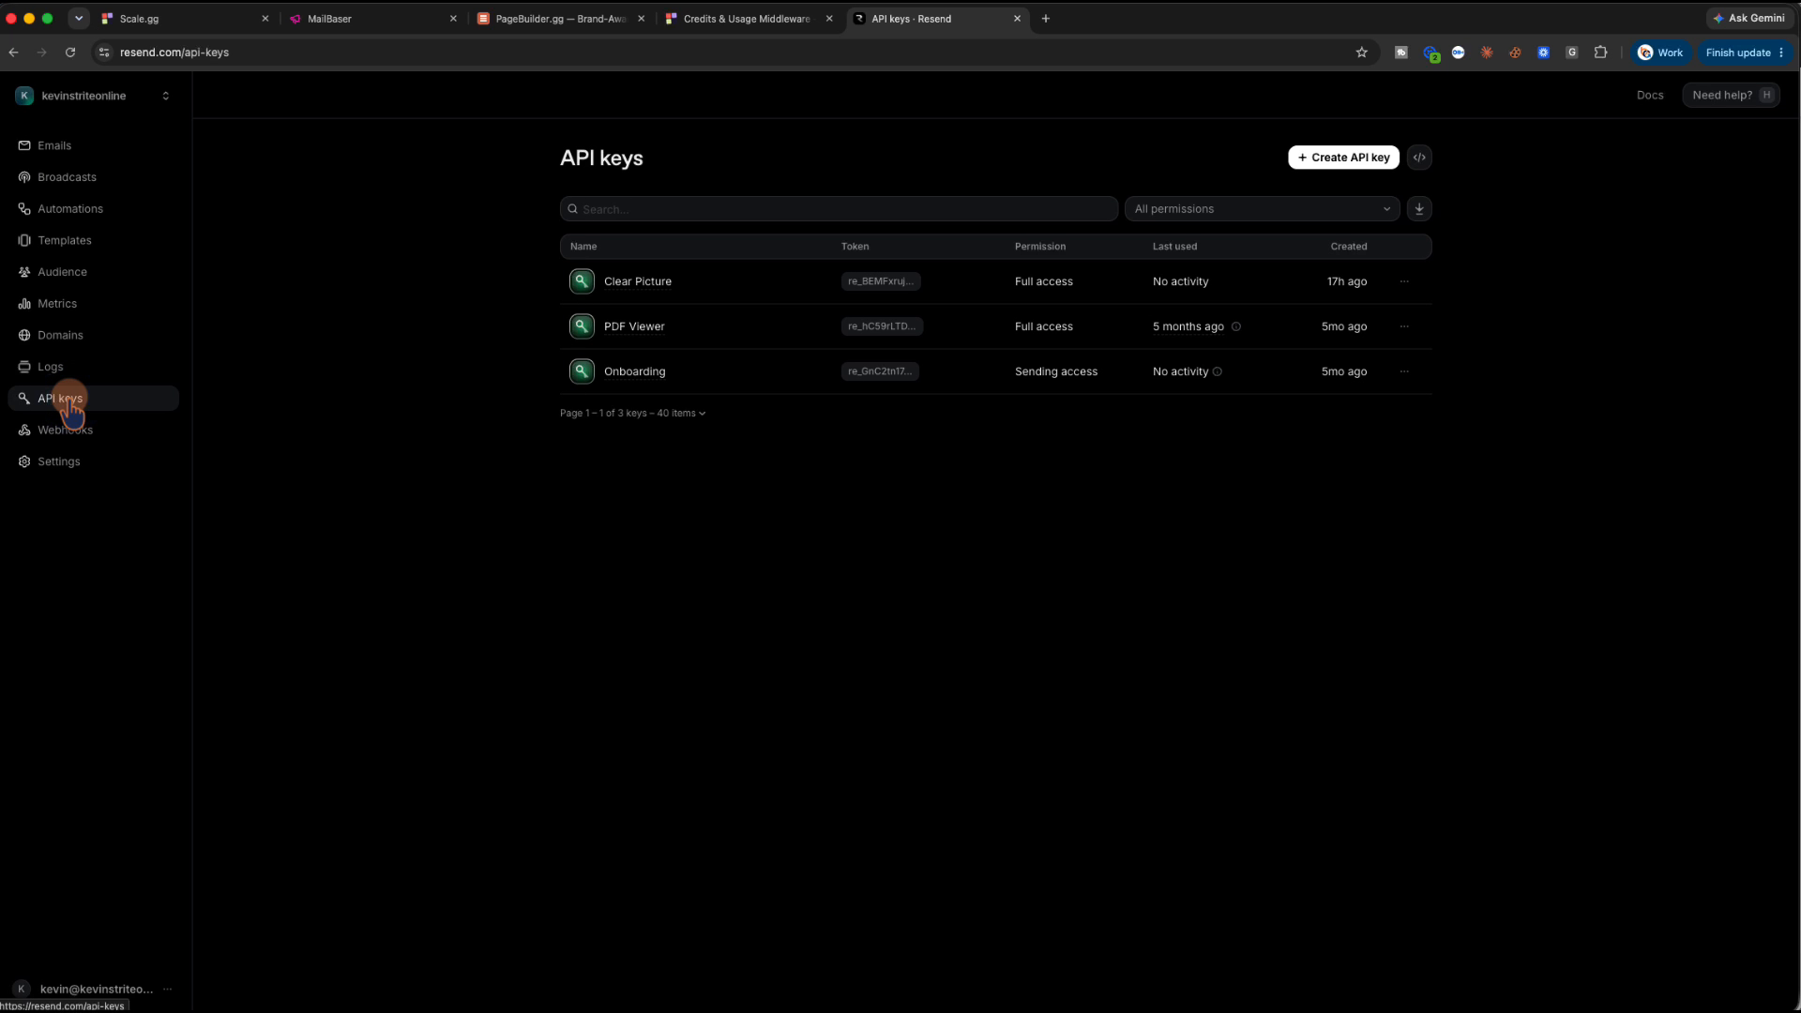
click(1404, 283)
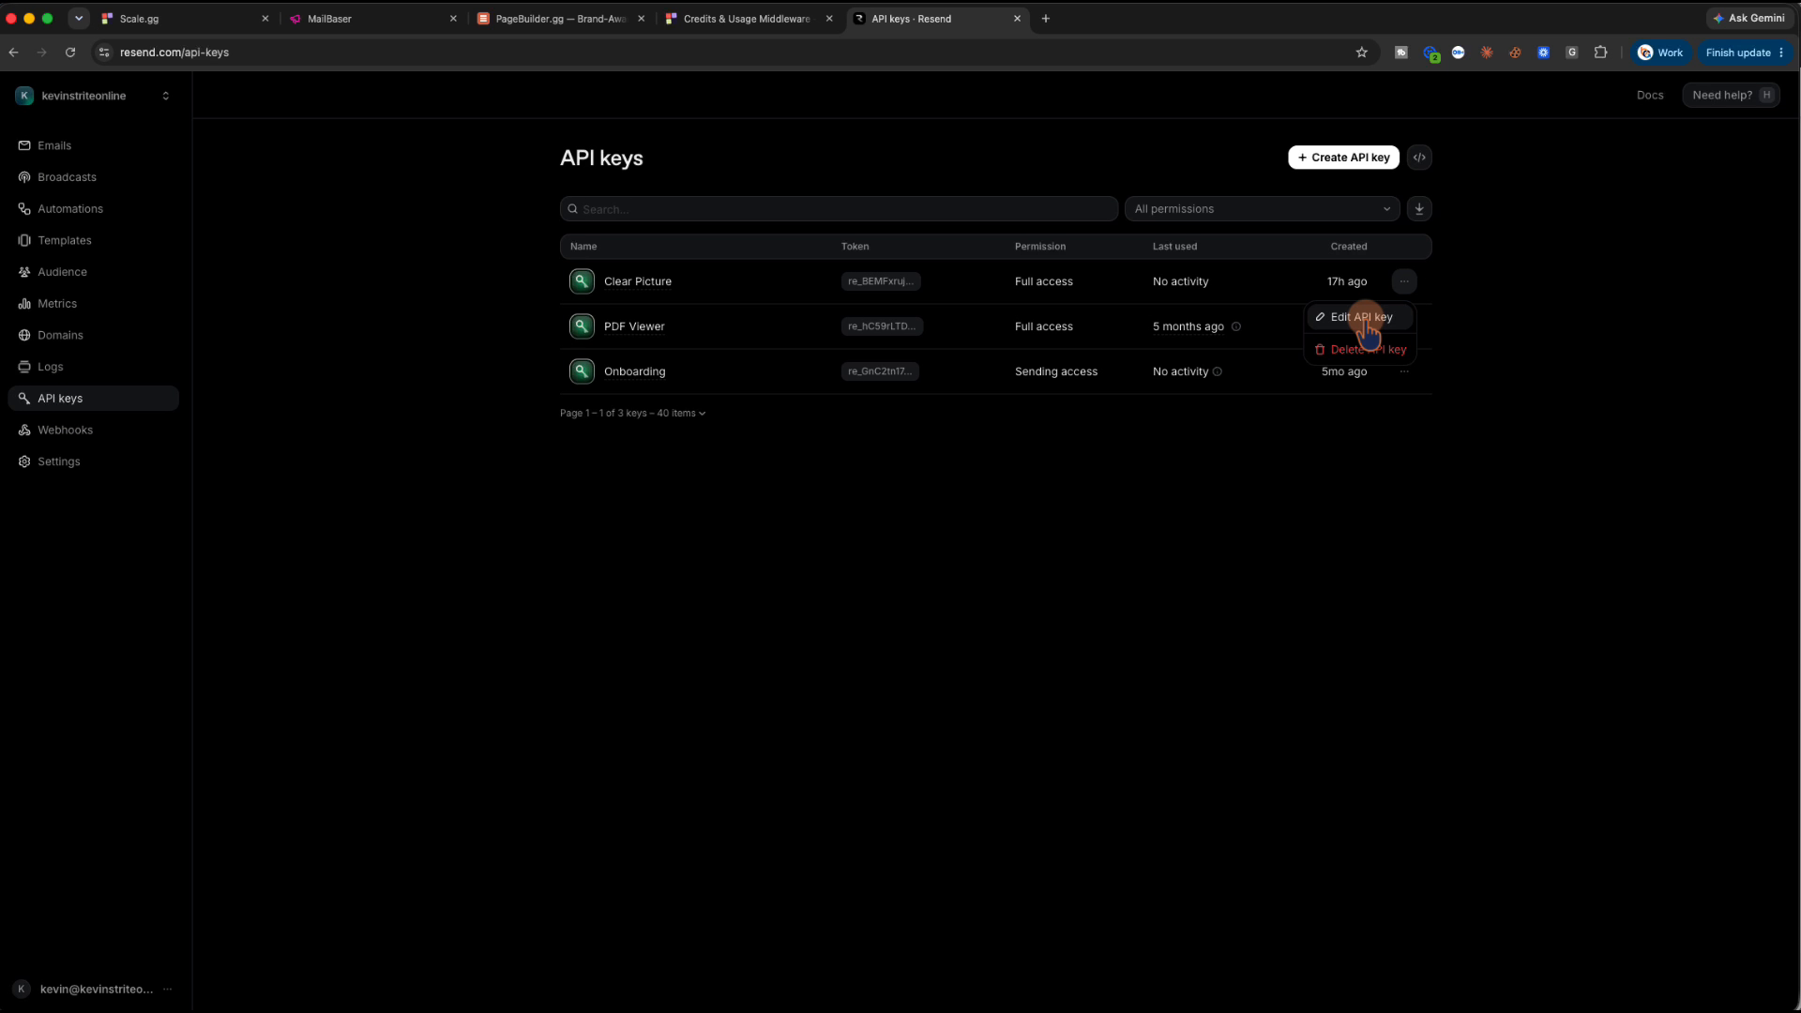
Ask Resend's help assistant about 'webhook sign', then glance through the other tabs and return
click(1704, 97)
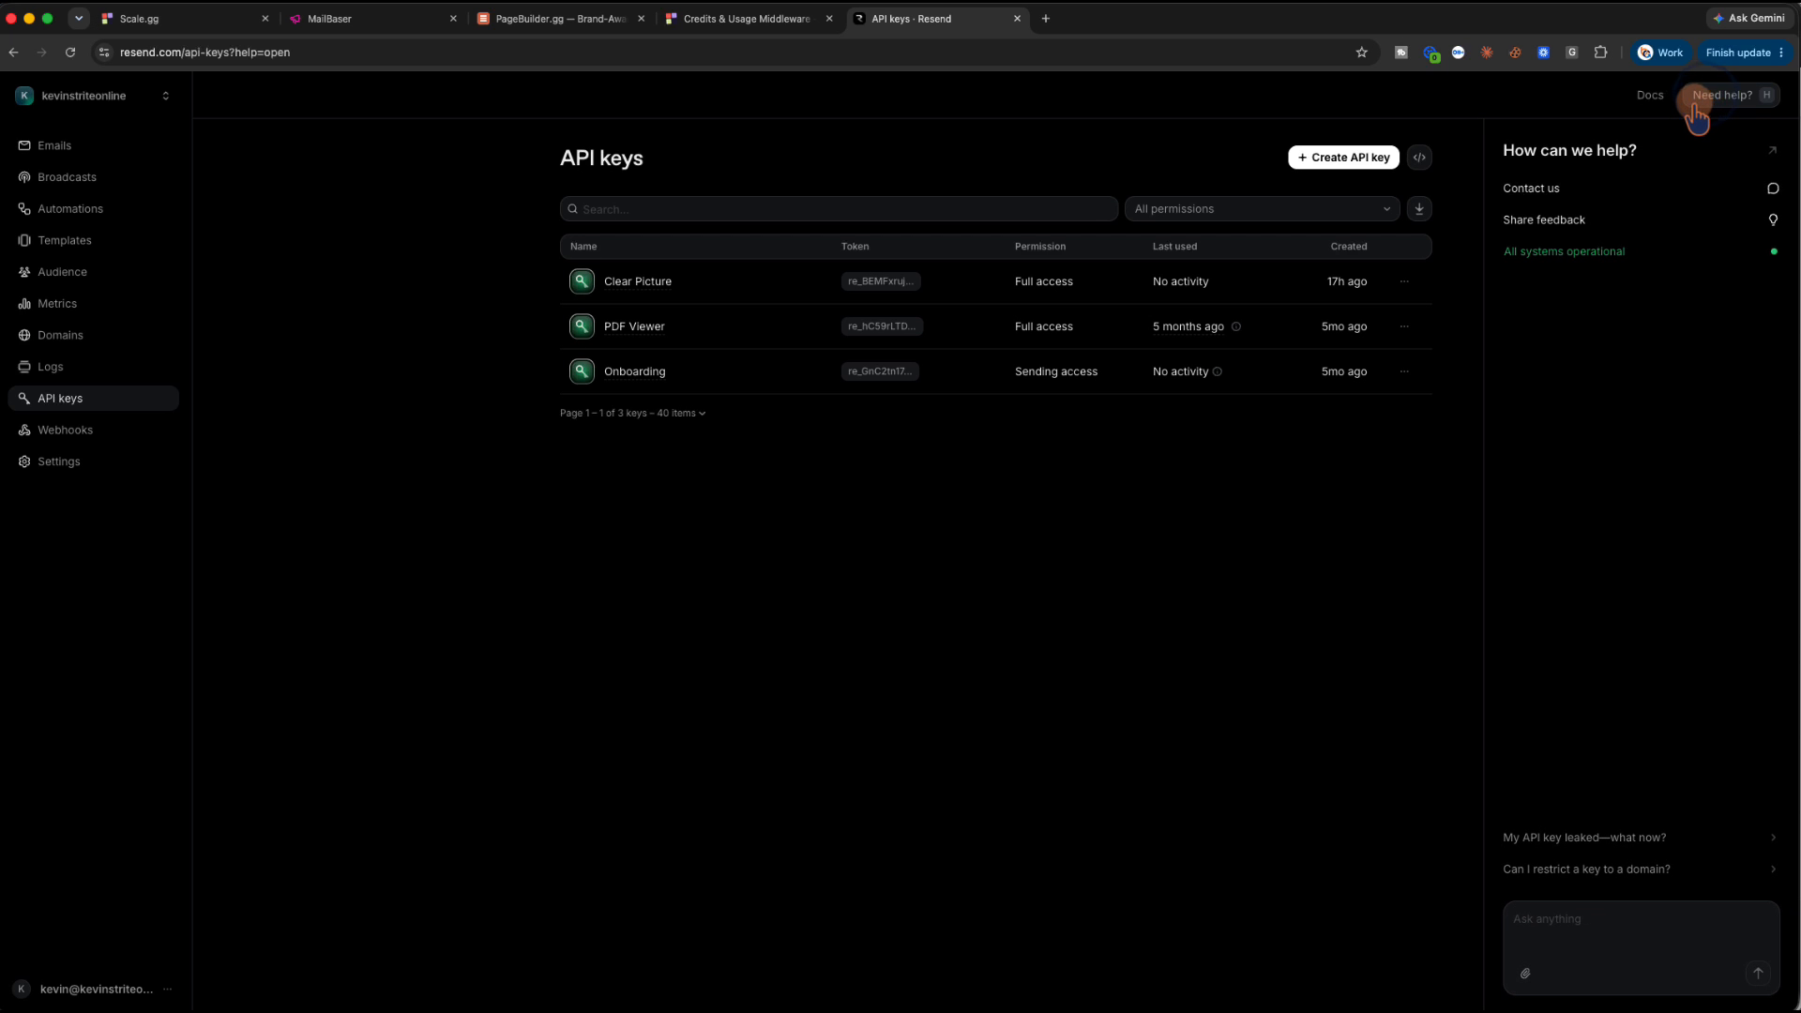
click(1544, 939)
text(W)
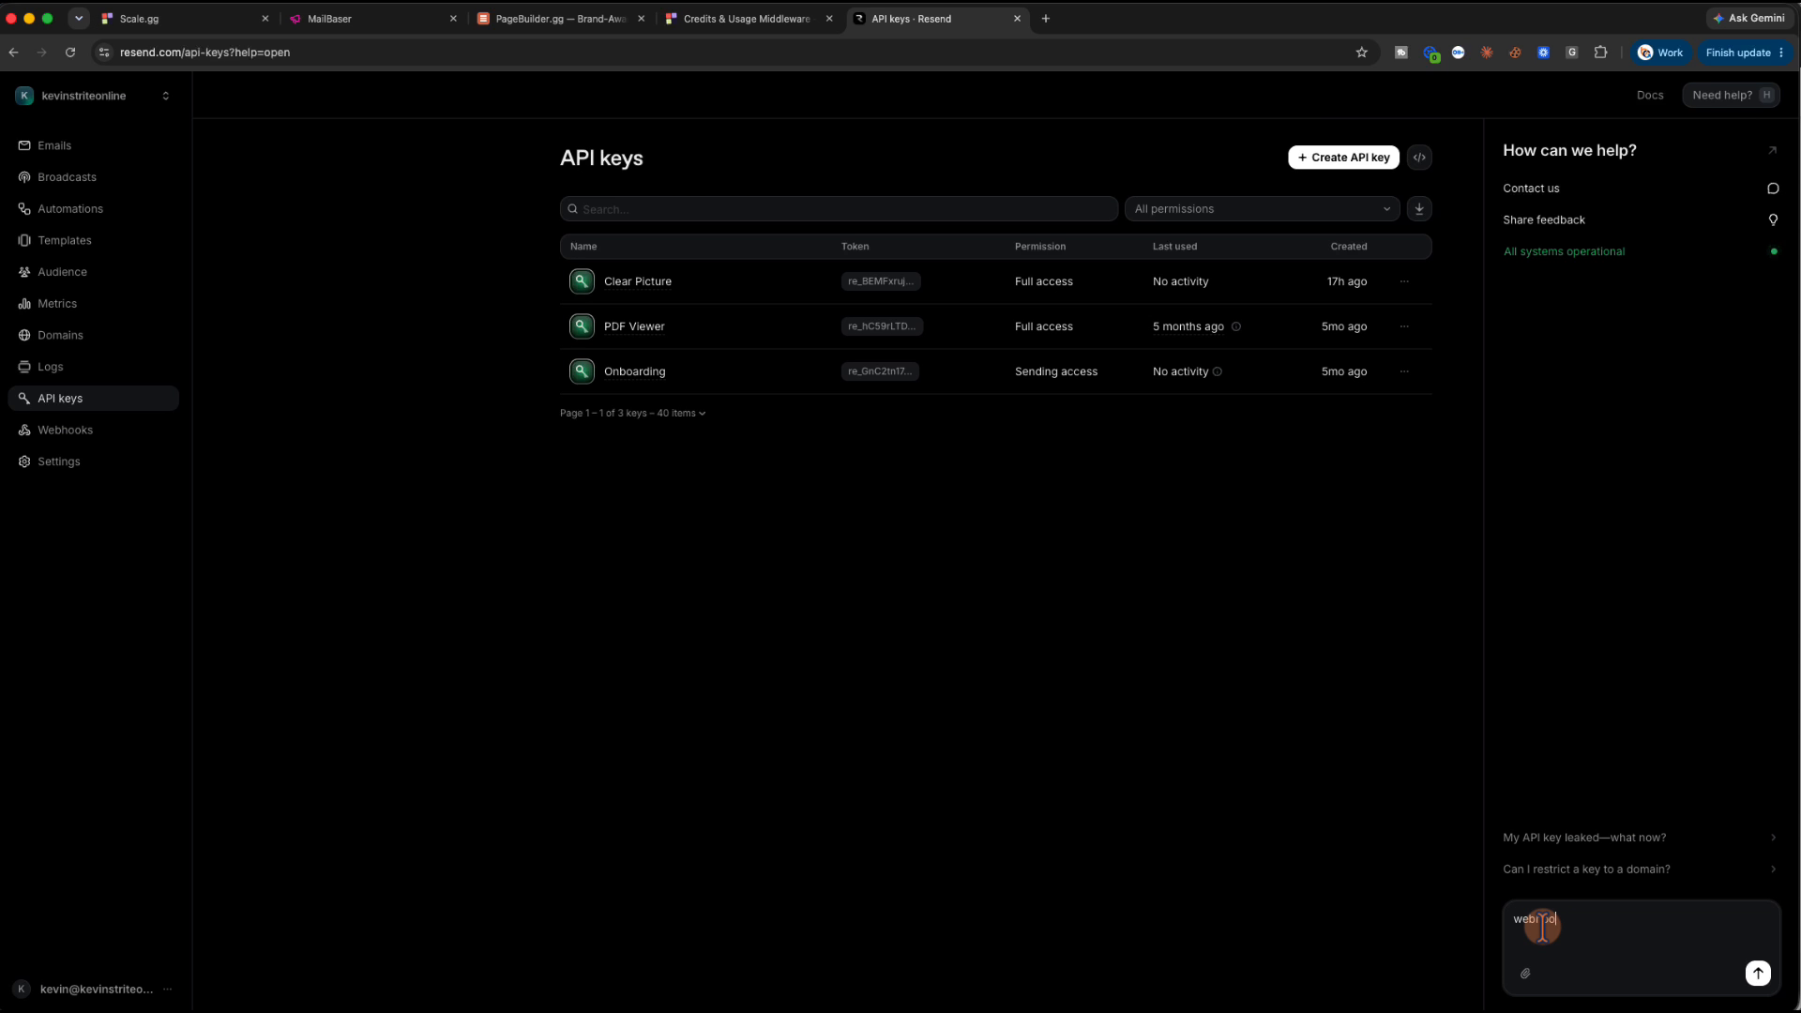
key(Return)
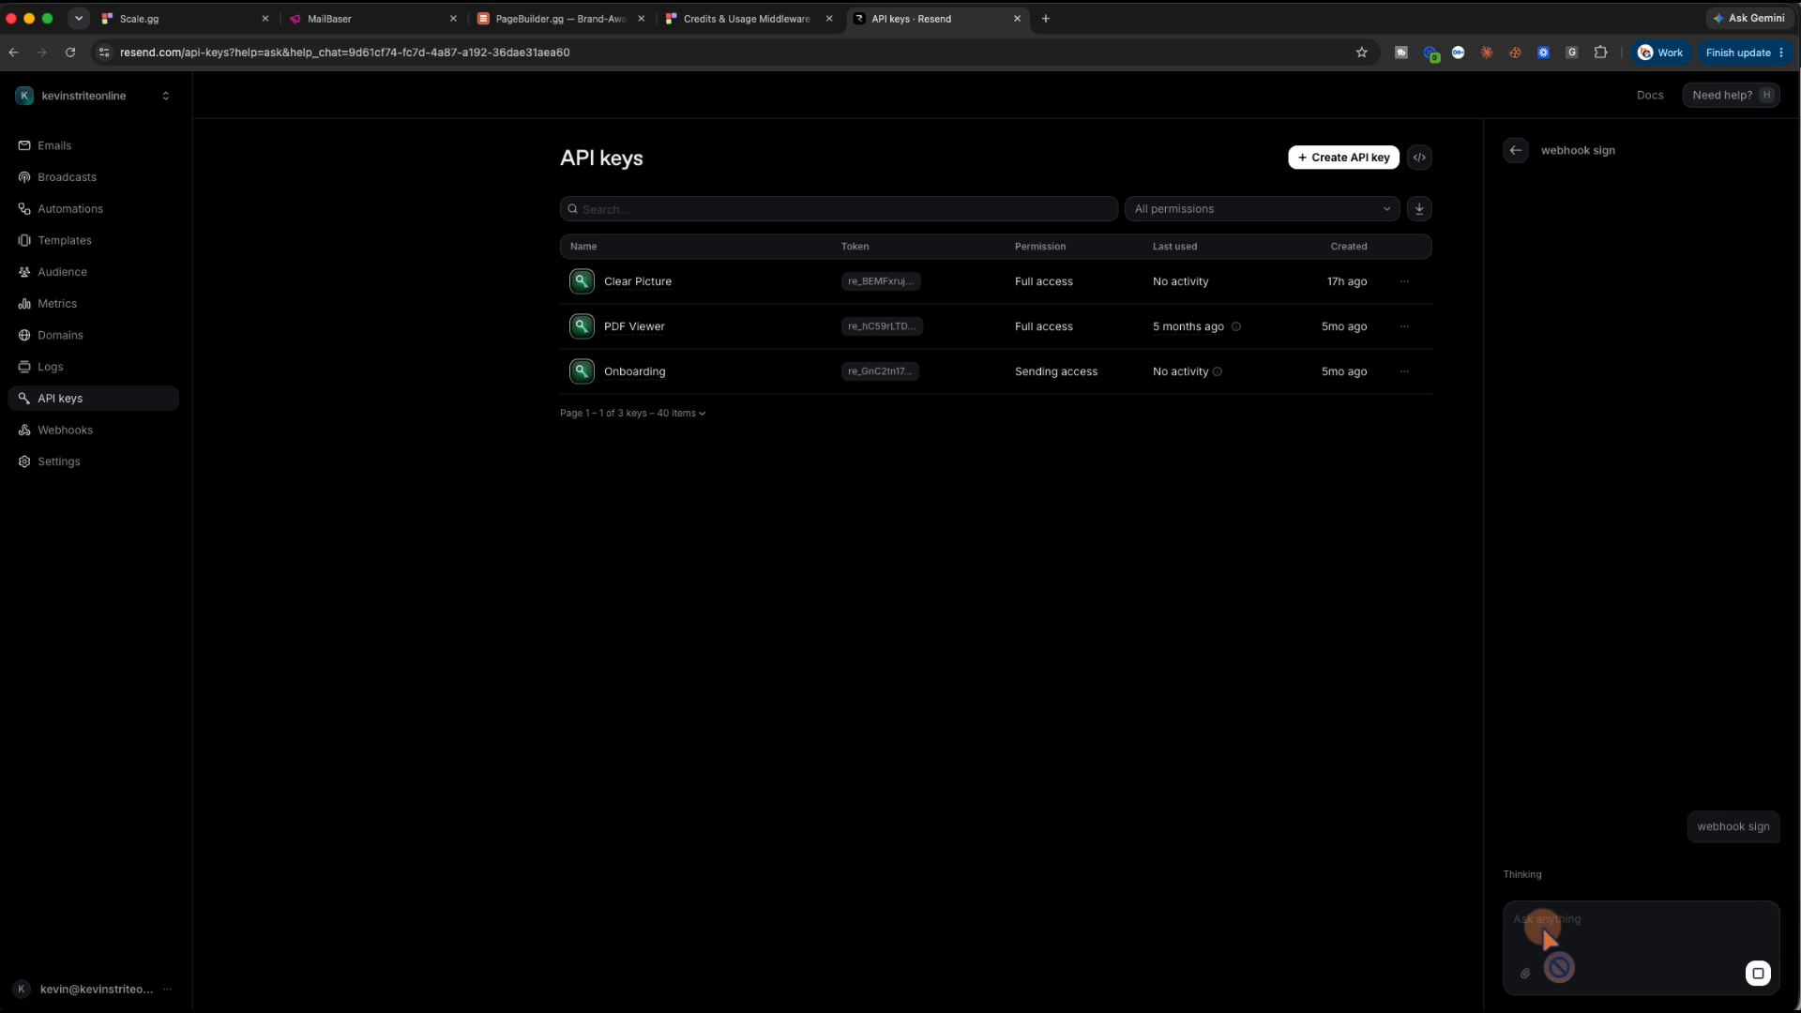
click(745, 23)
click(605, 19)
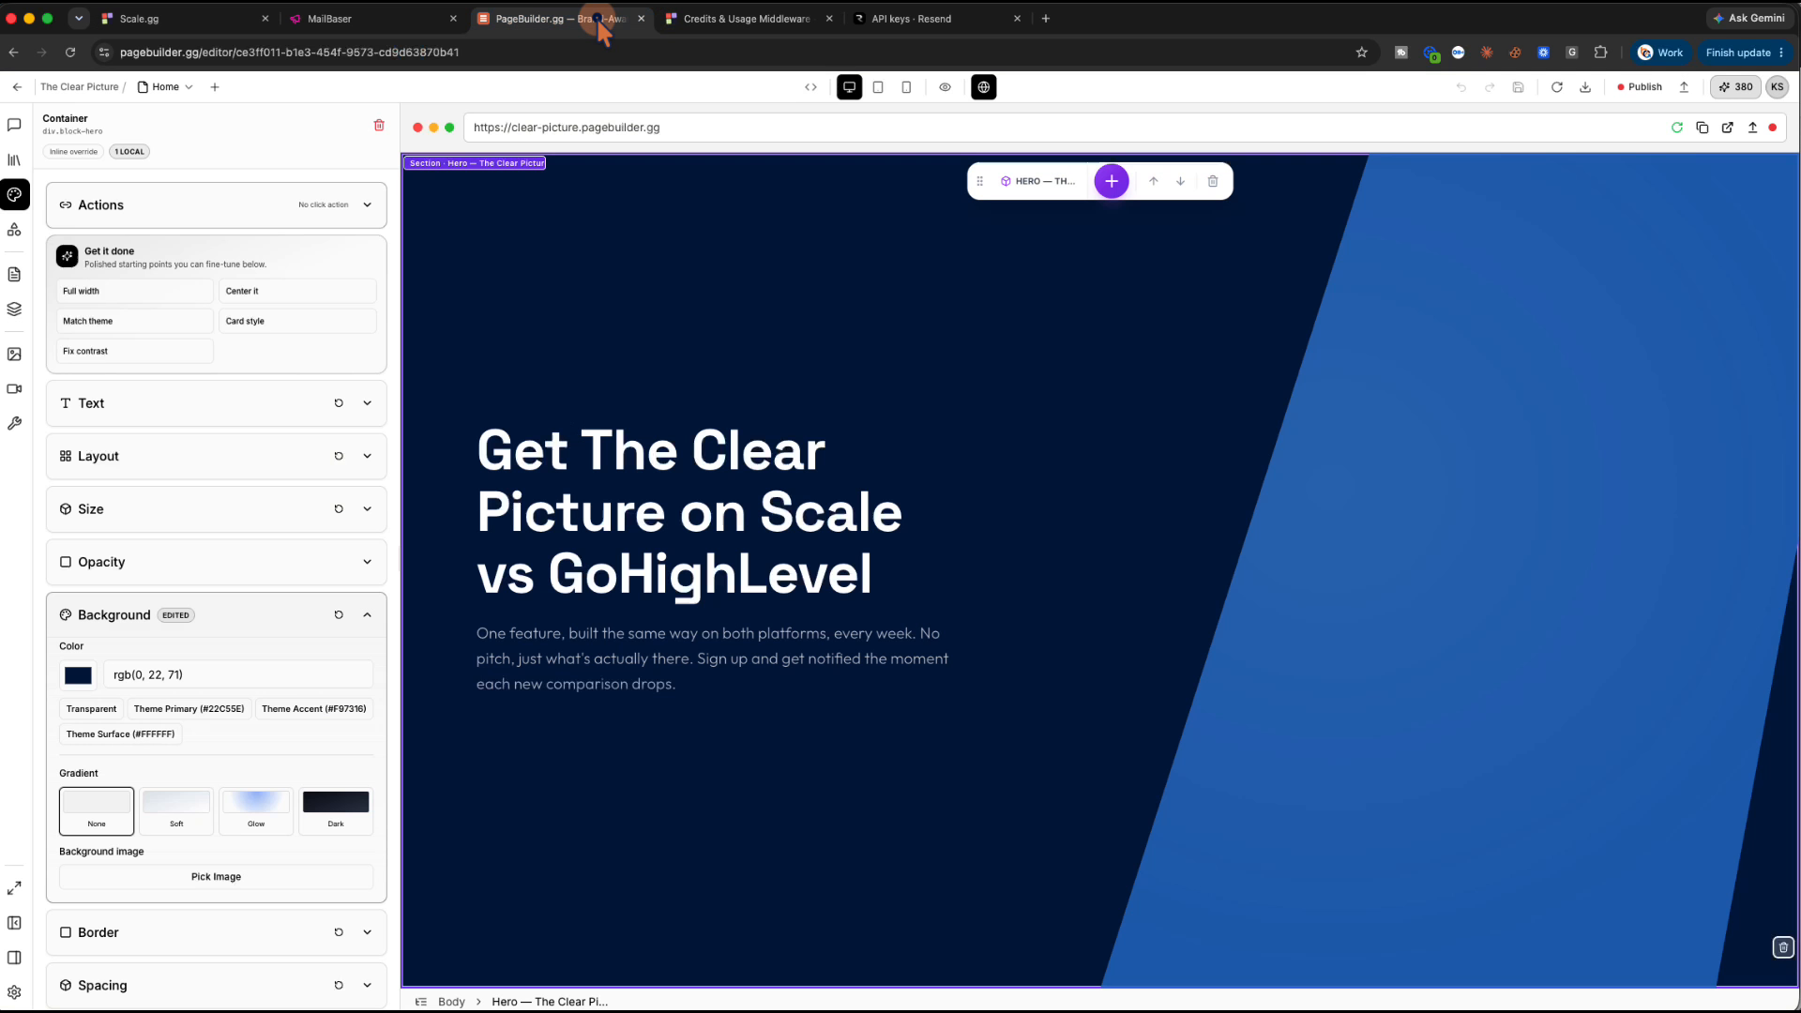
click(360, 20)
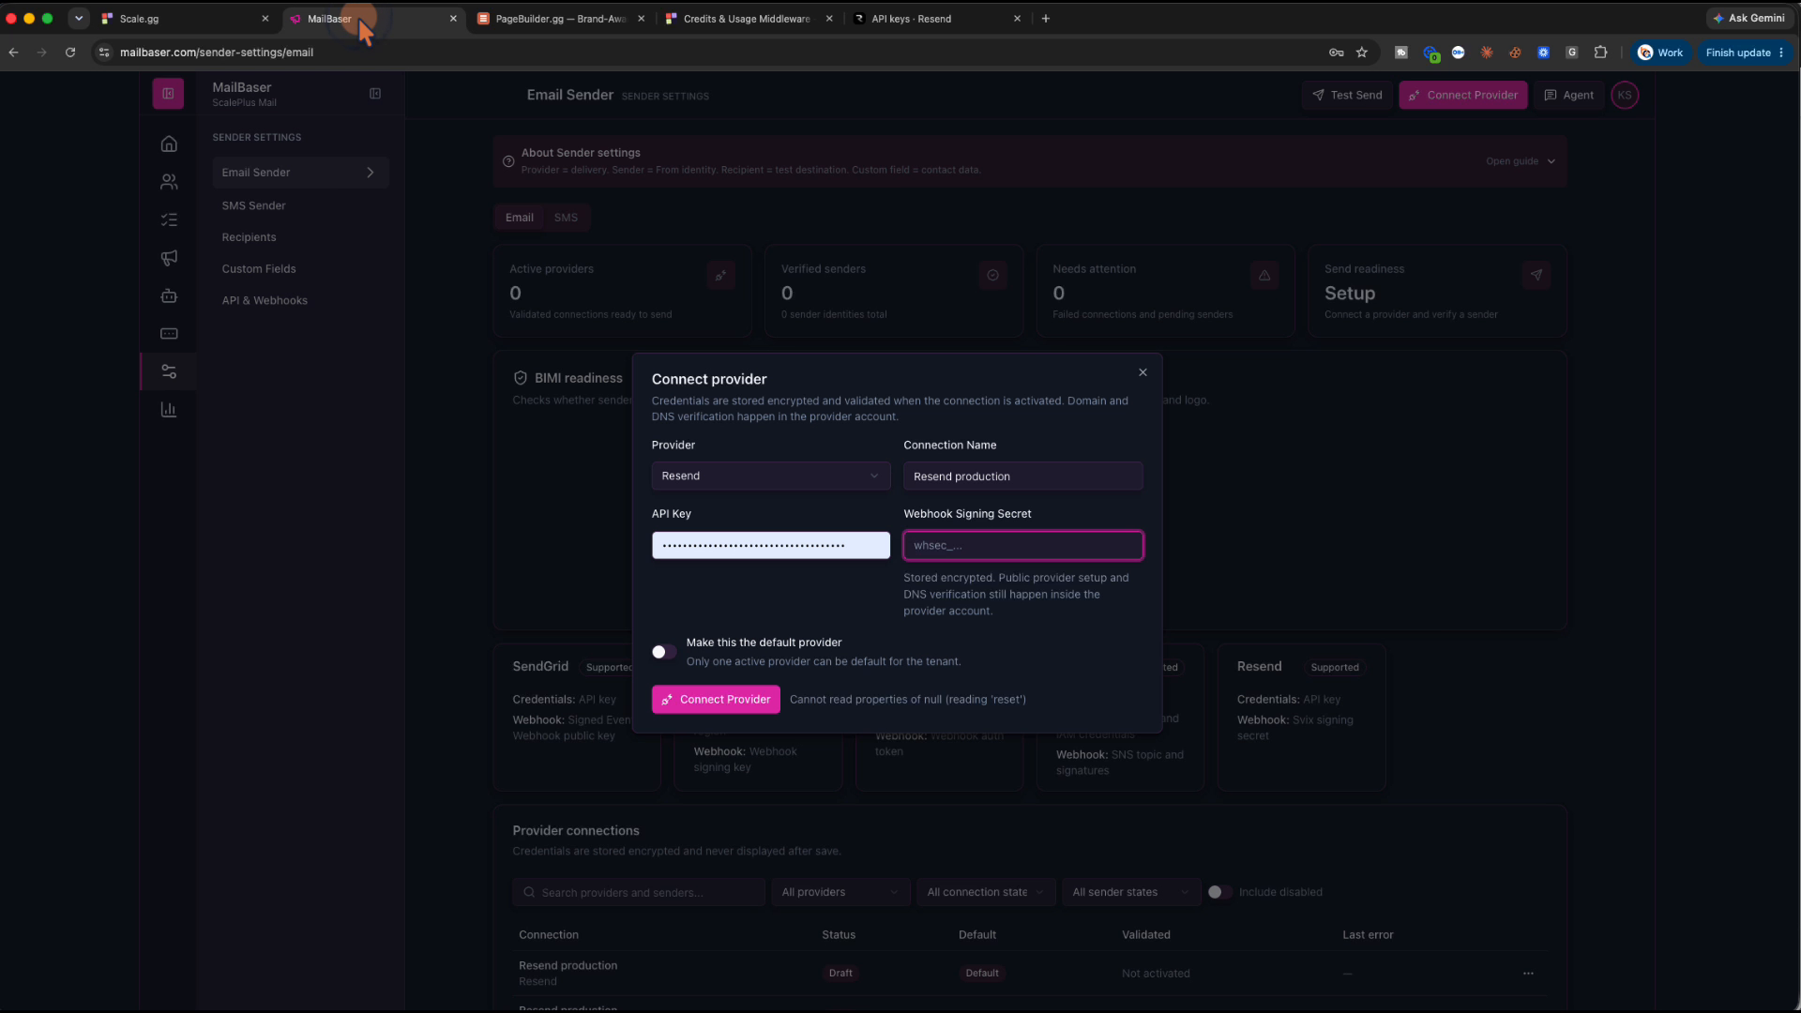
click(924, 21)
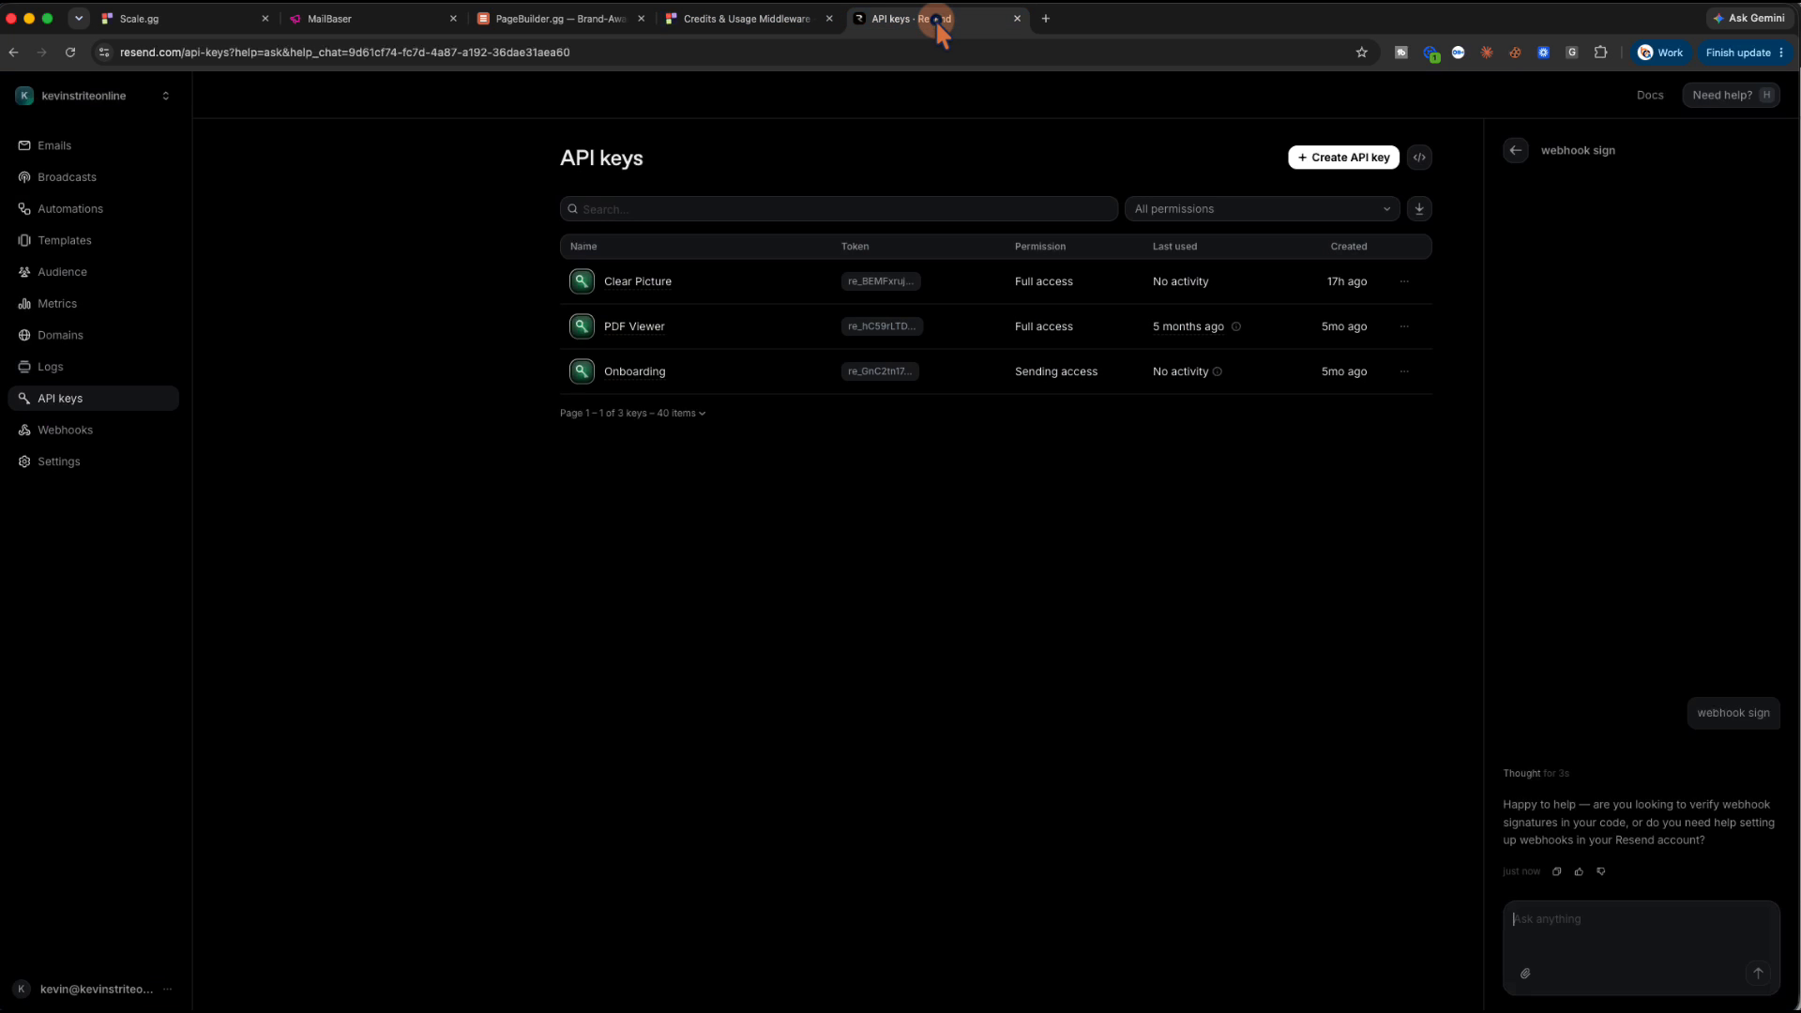
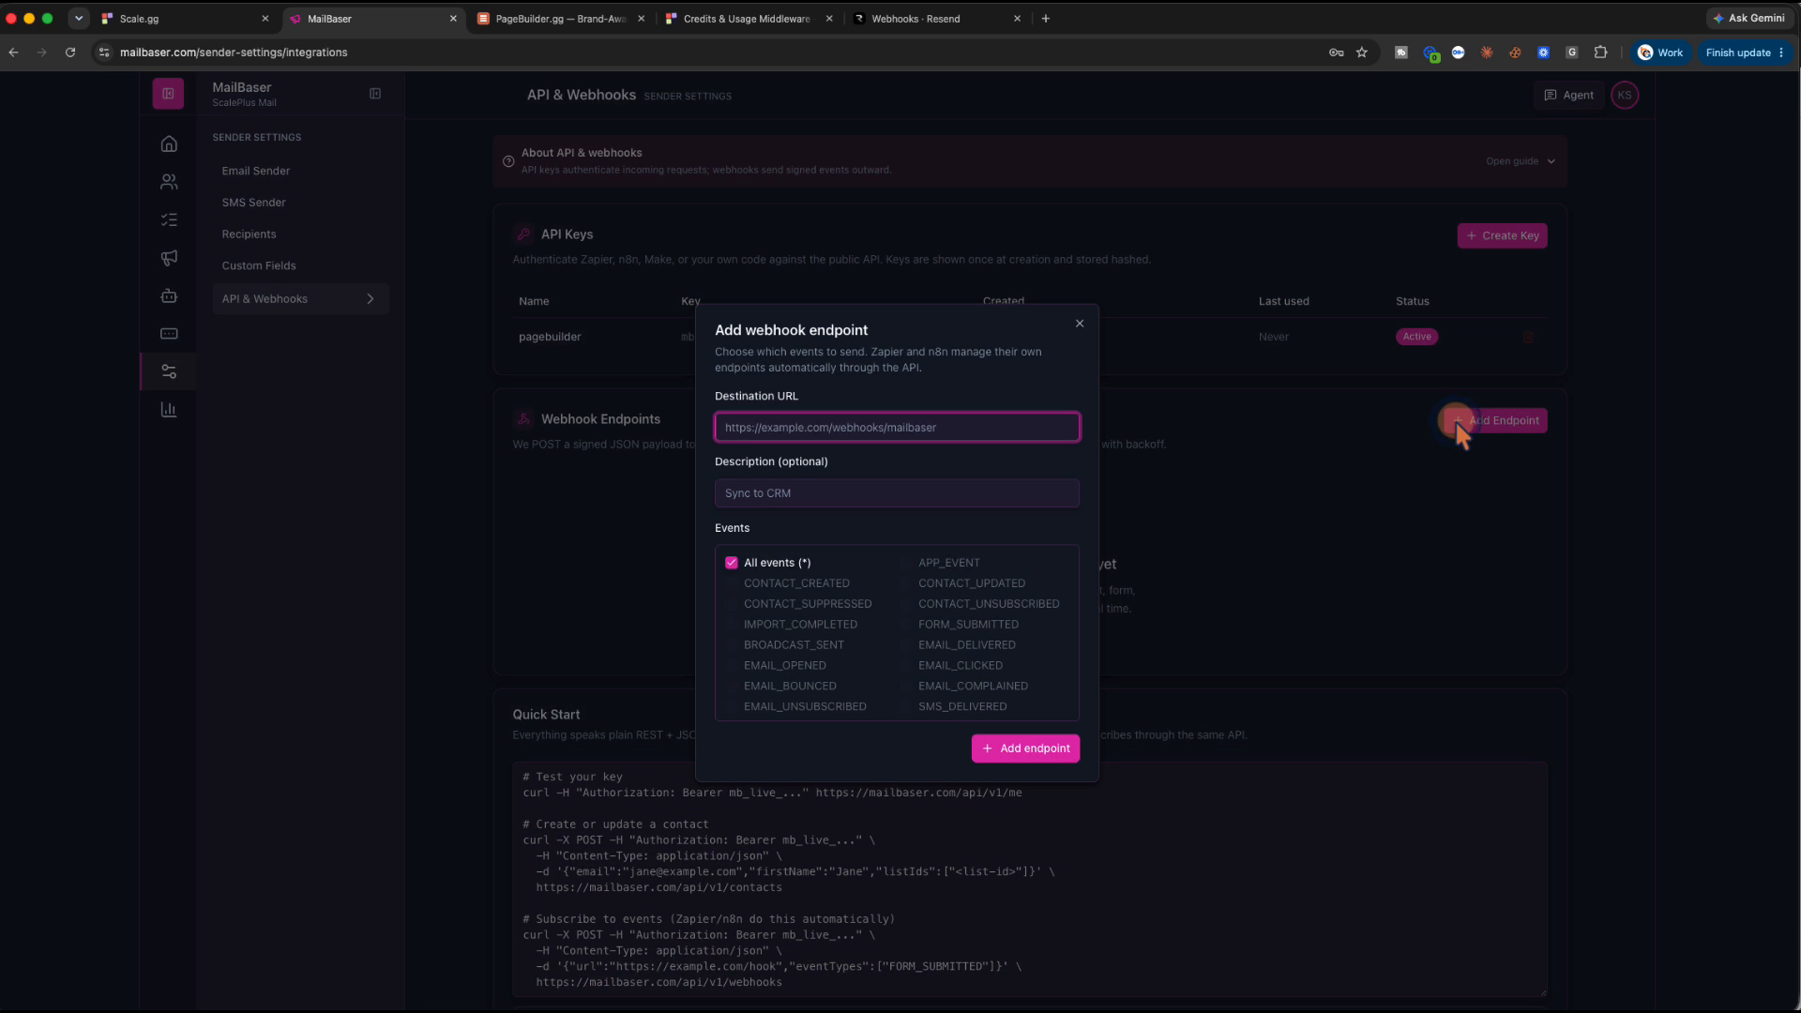
Close the Add webhook endpoint dialog without entering a destination URL or saving
click(894, 439)
click(1078, 324)
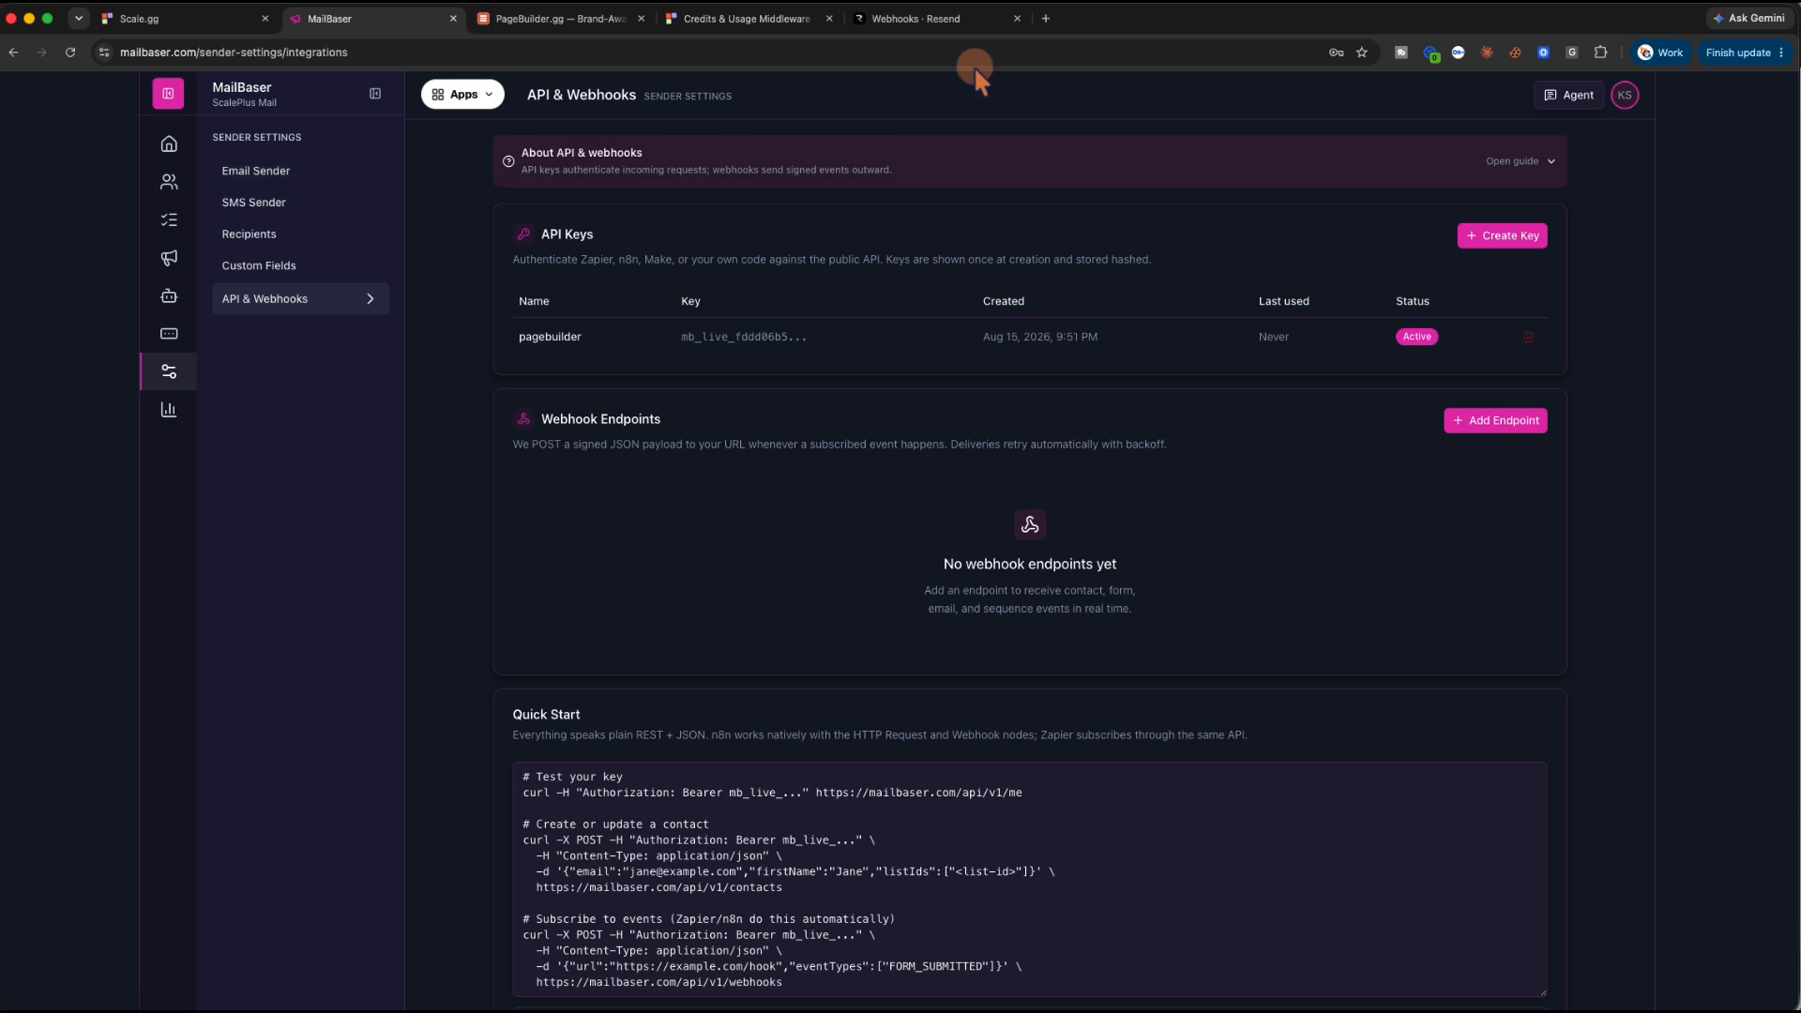
Cancel Resend's Add webhook form without choosing any events, then move to the Scale.gg dashboard
click(933, 20)
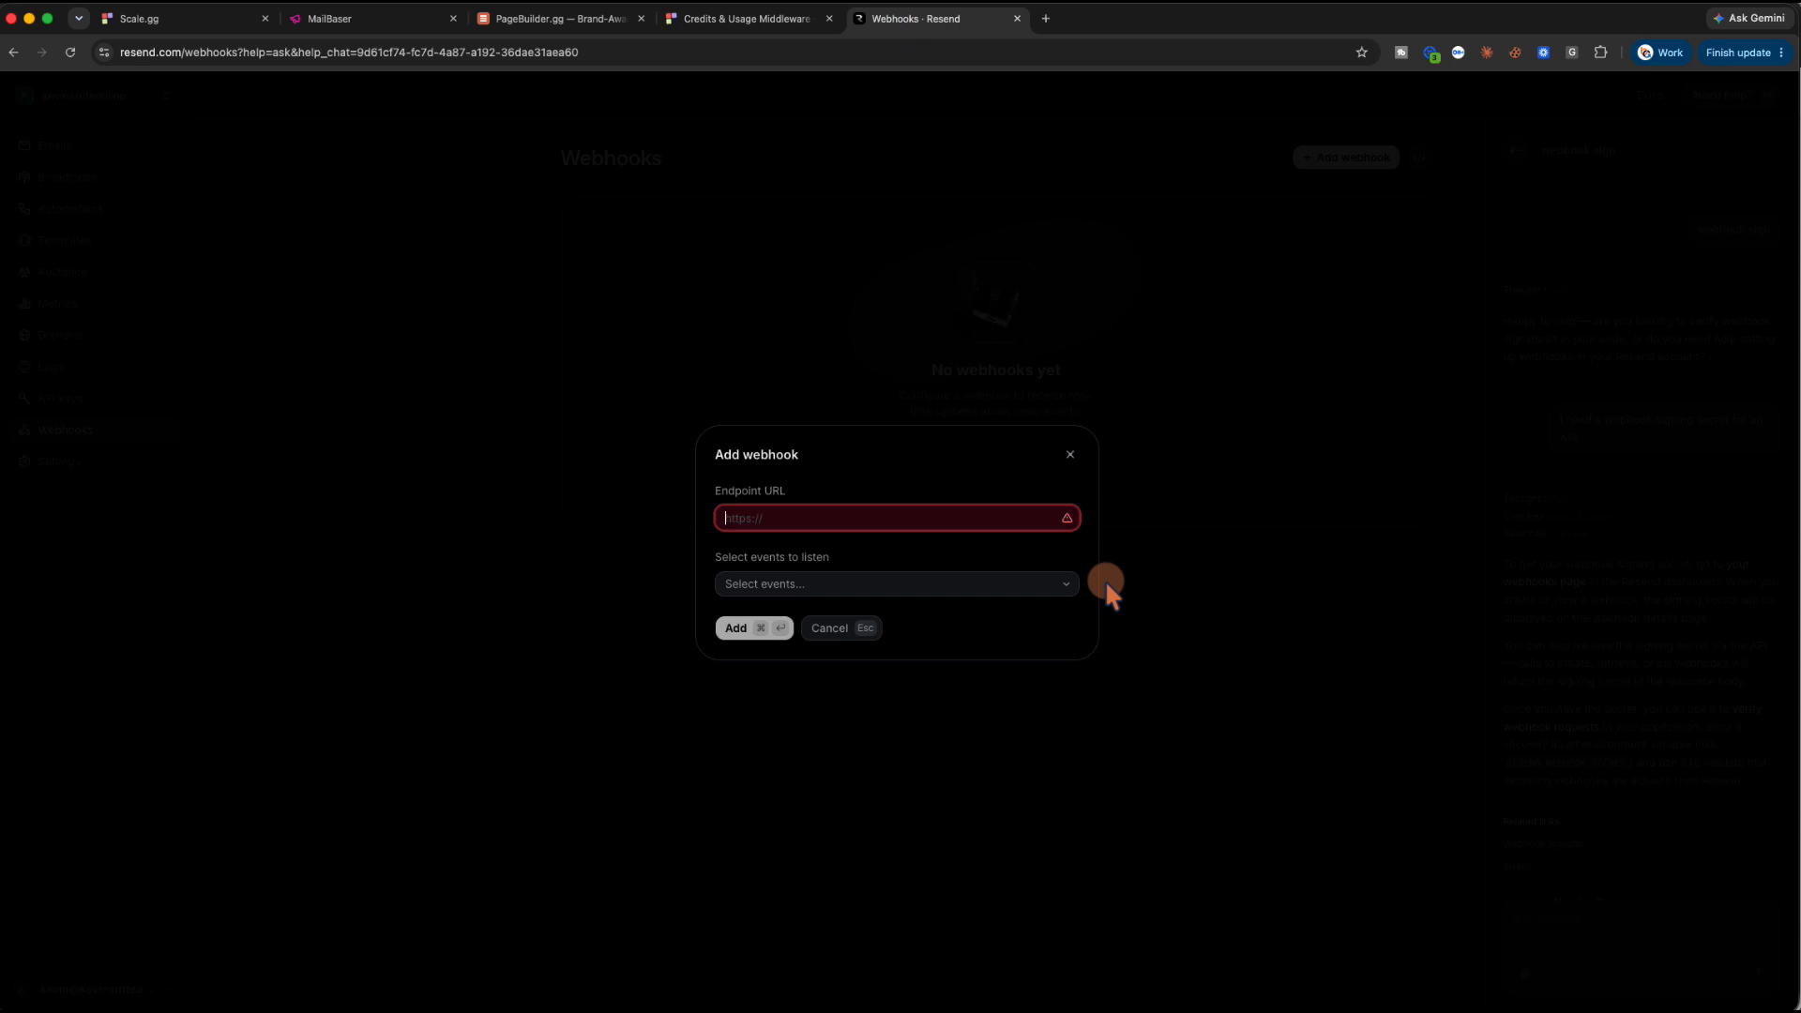
mouse_move(1067, 521)
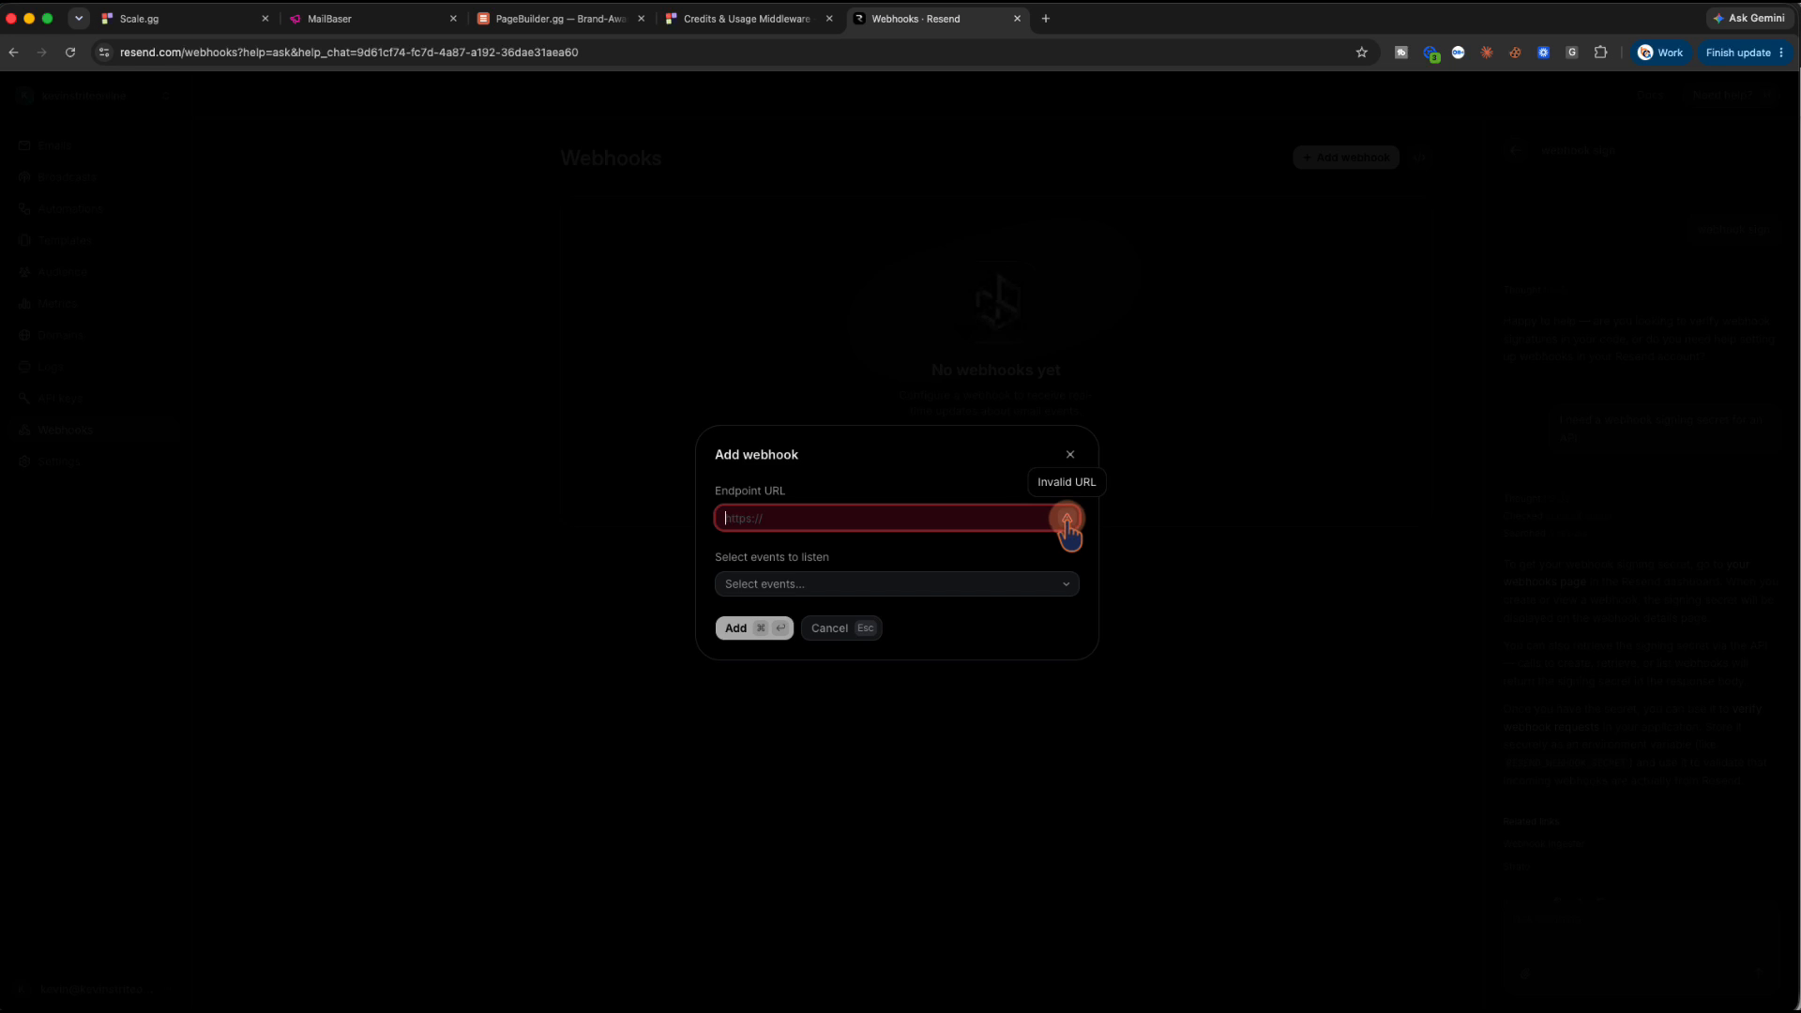
click(860, 584)
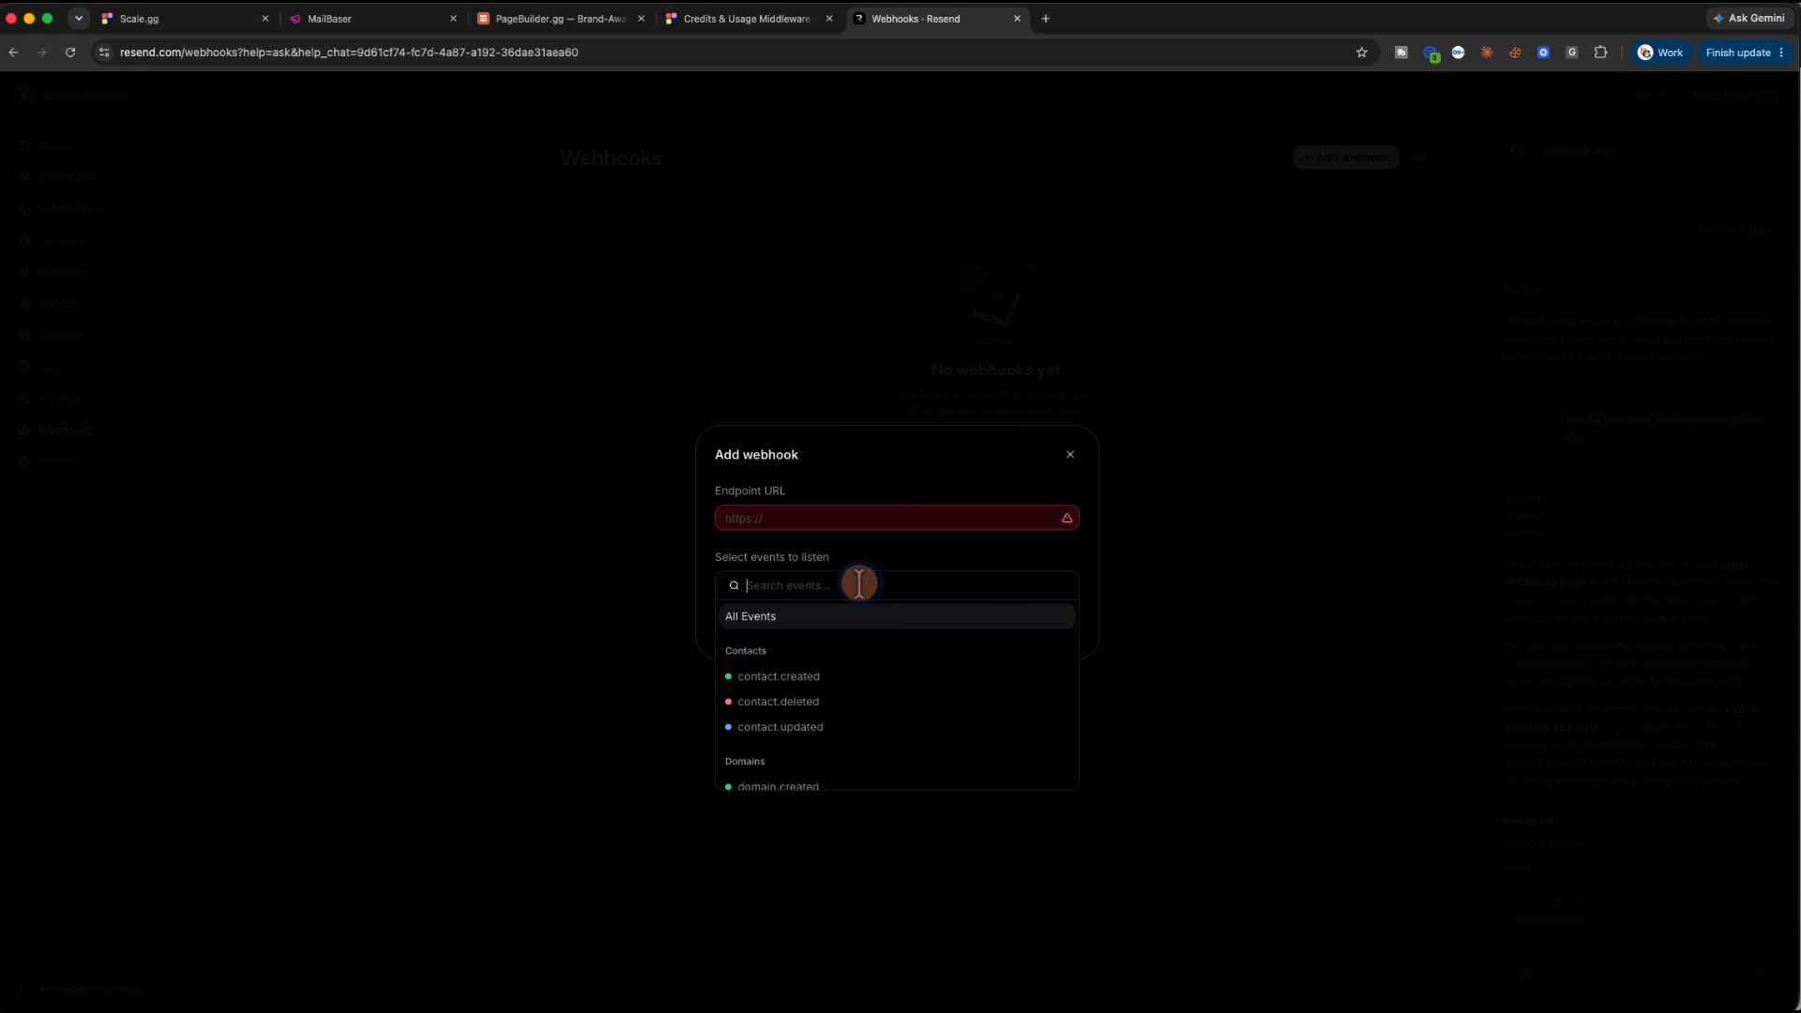
click(907, 546)
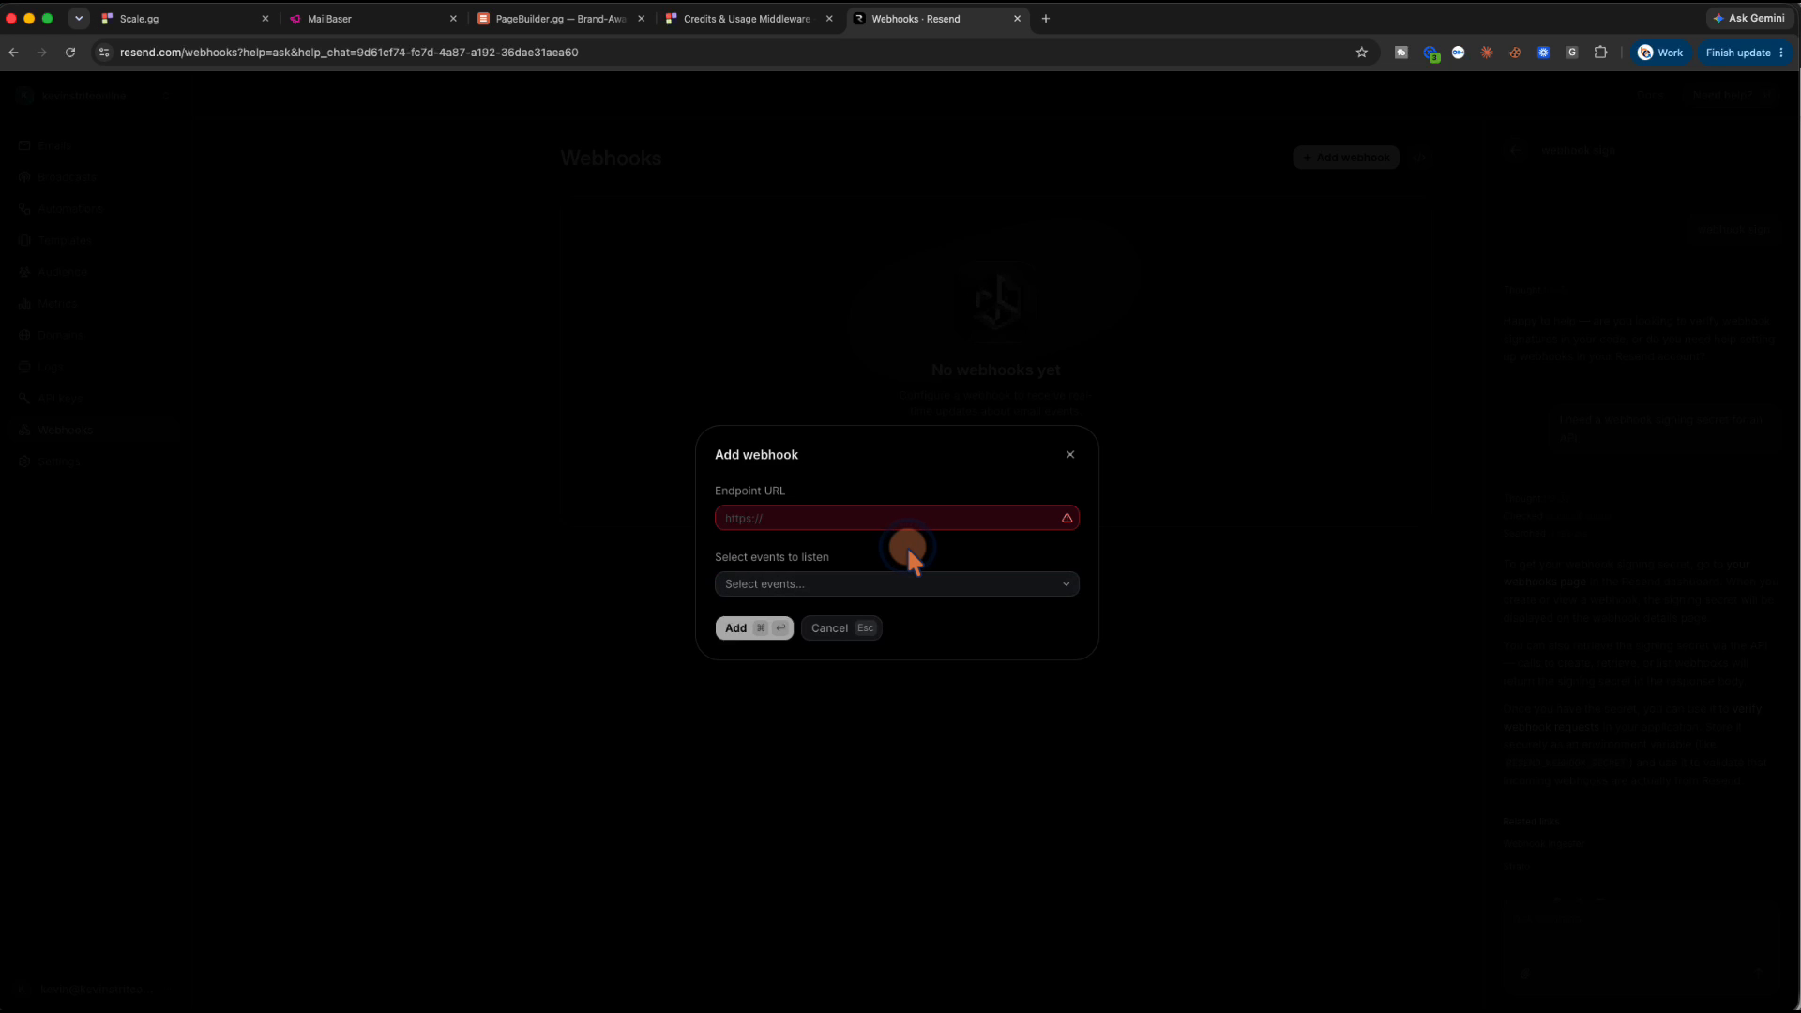
click(831, 628)
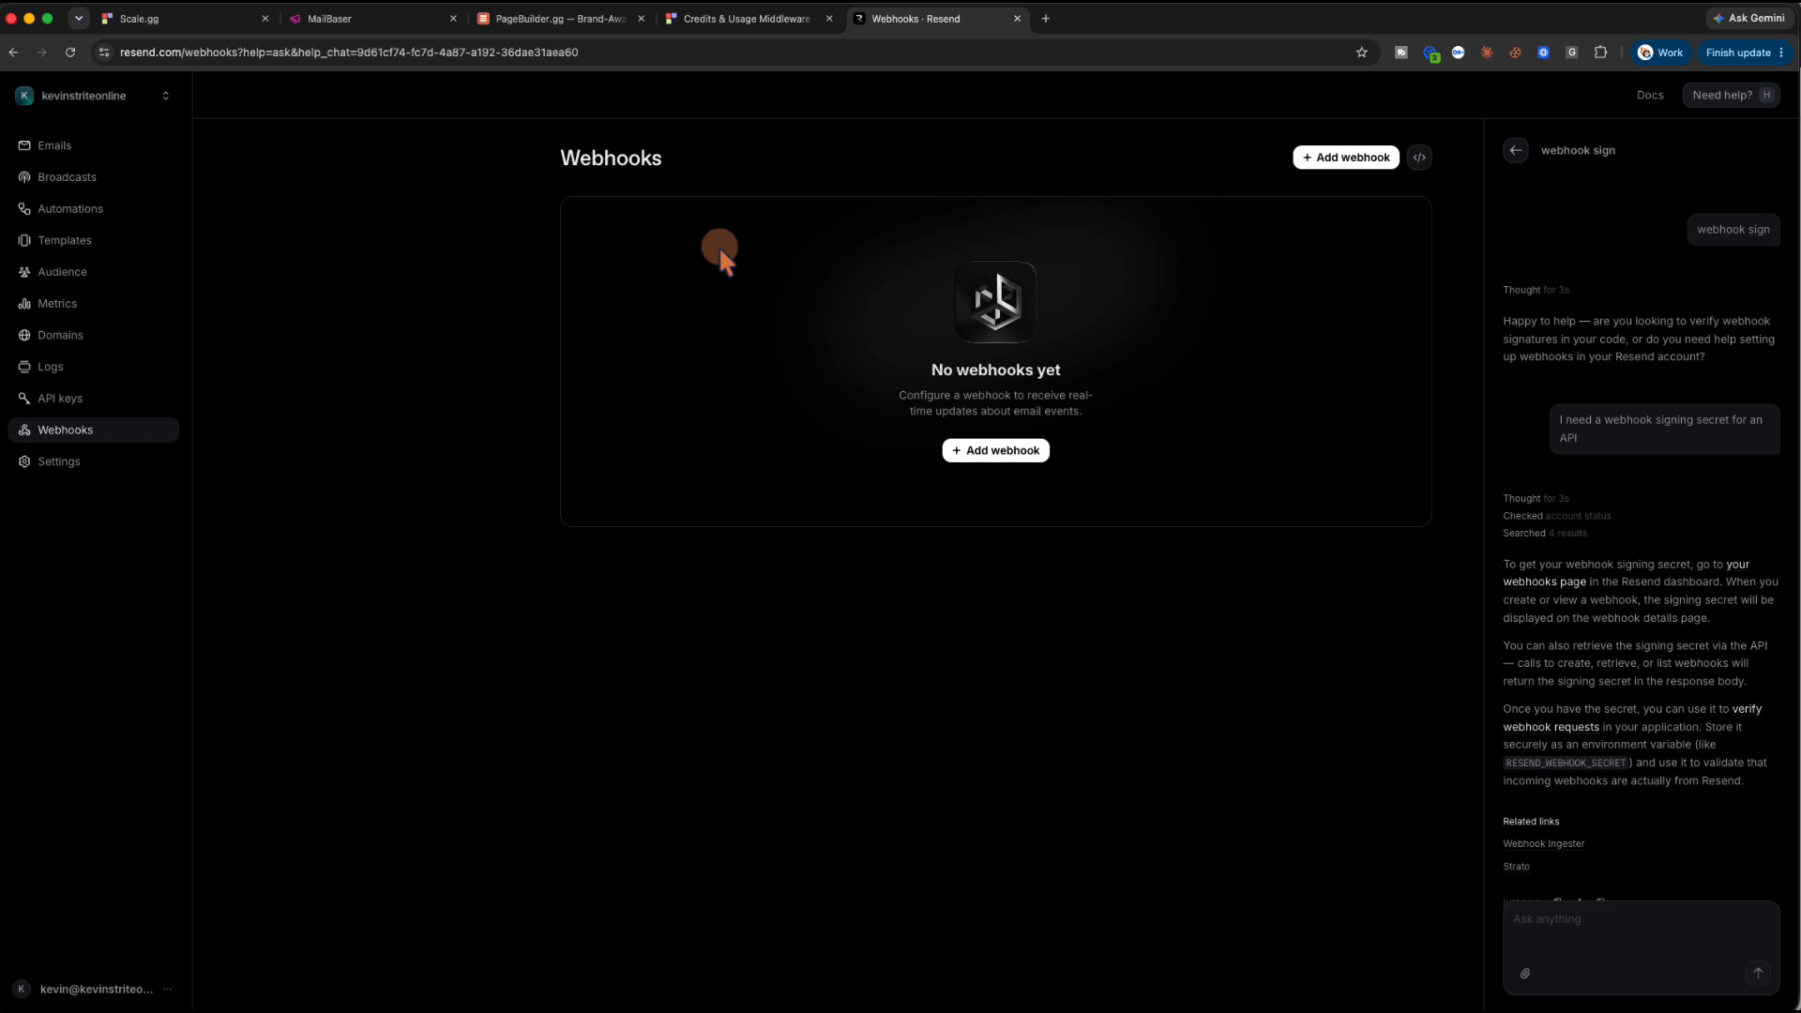
click(731, 23)
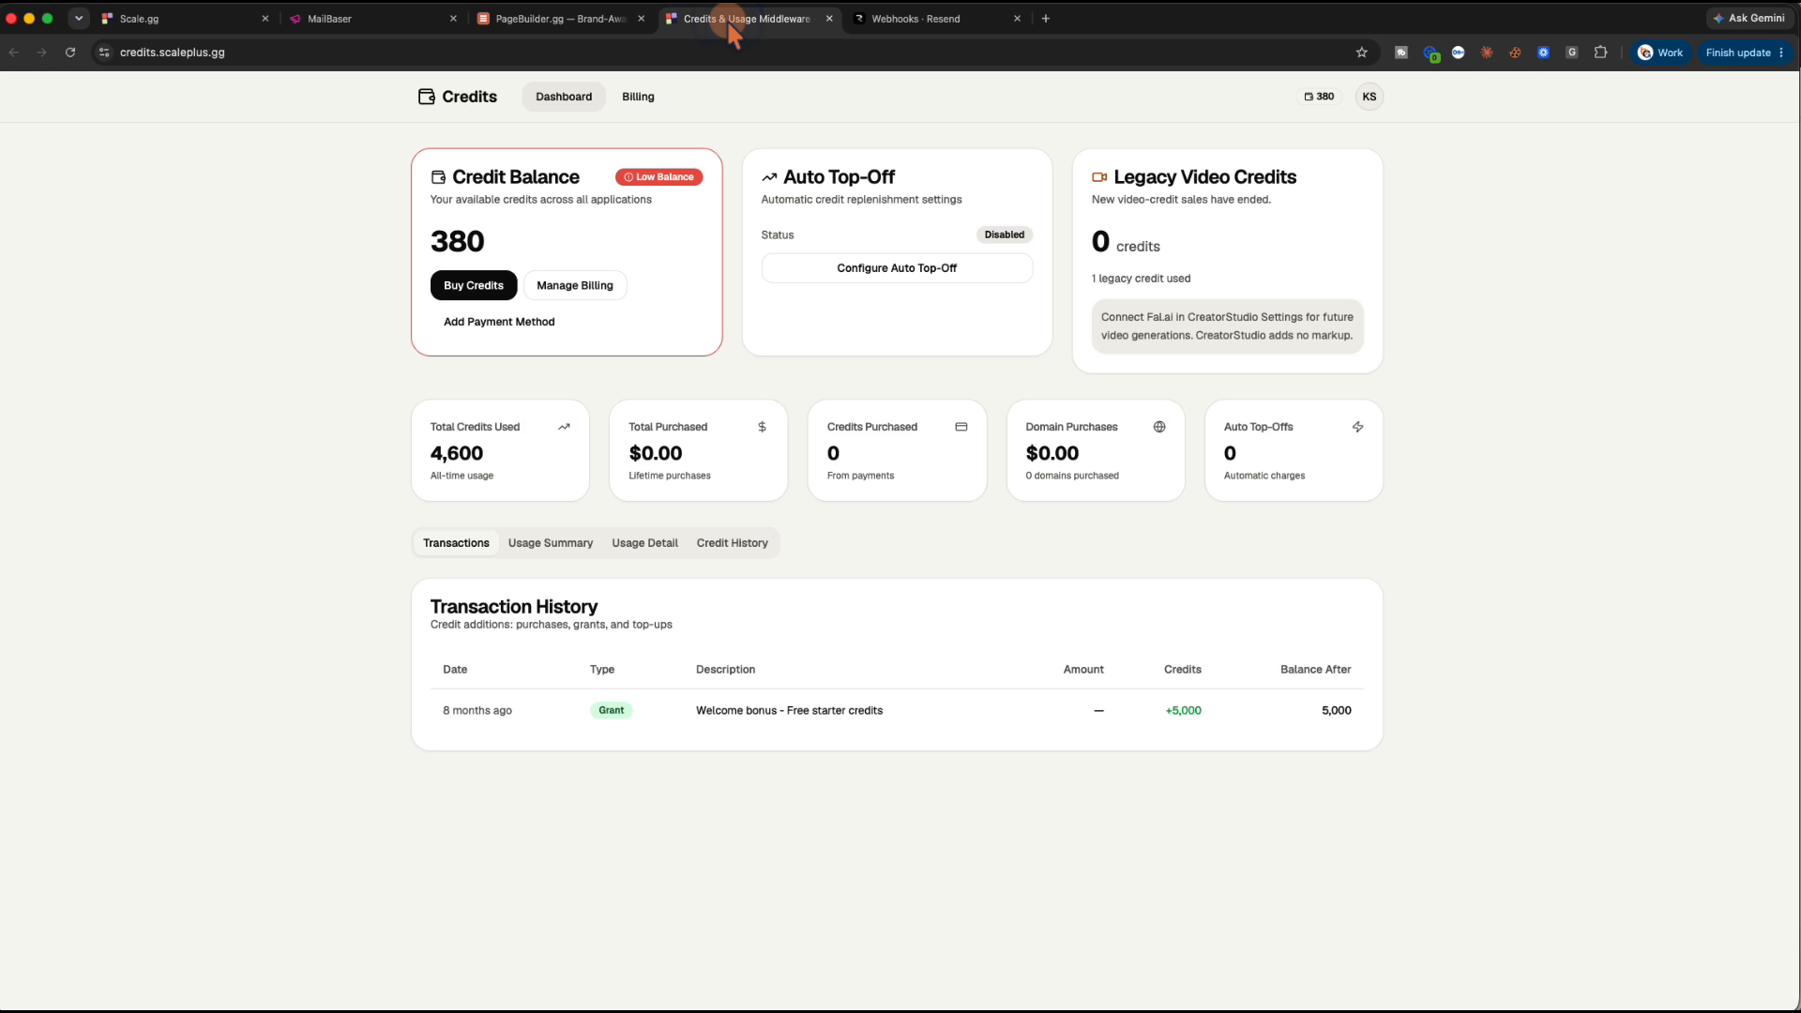
click(158, 18)
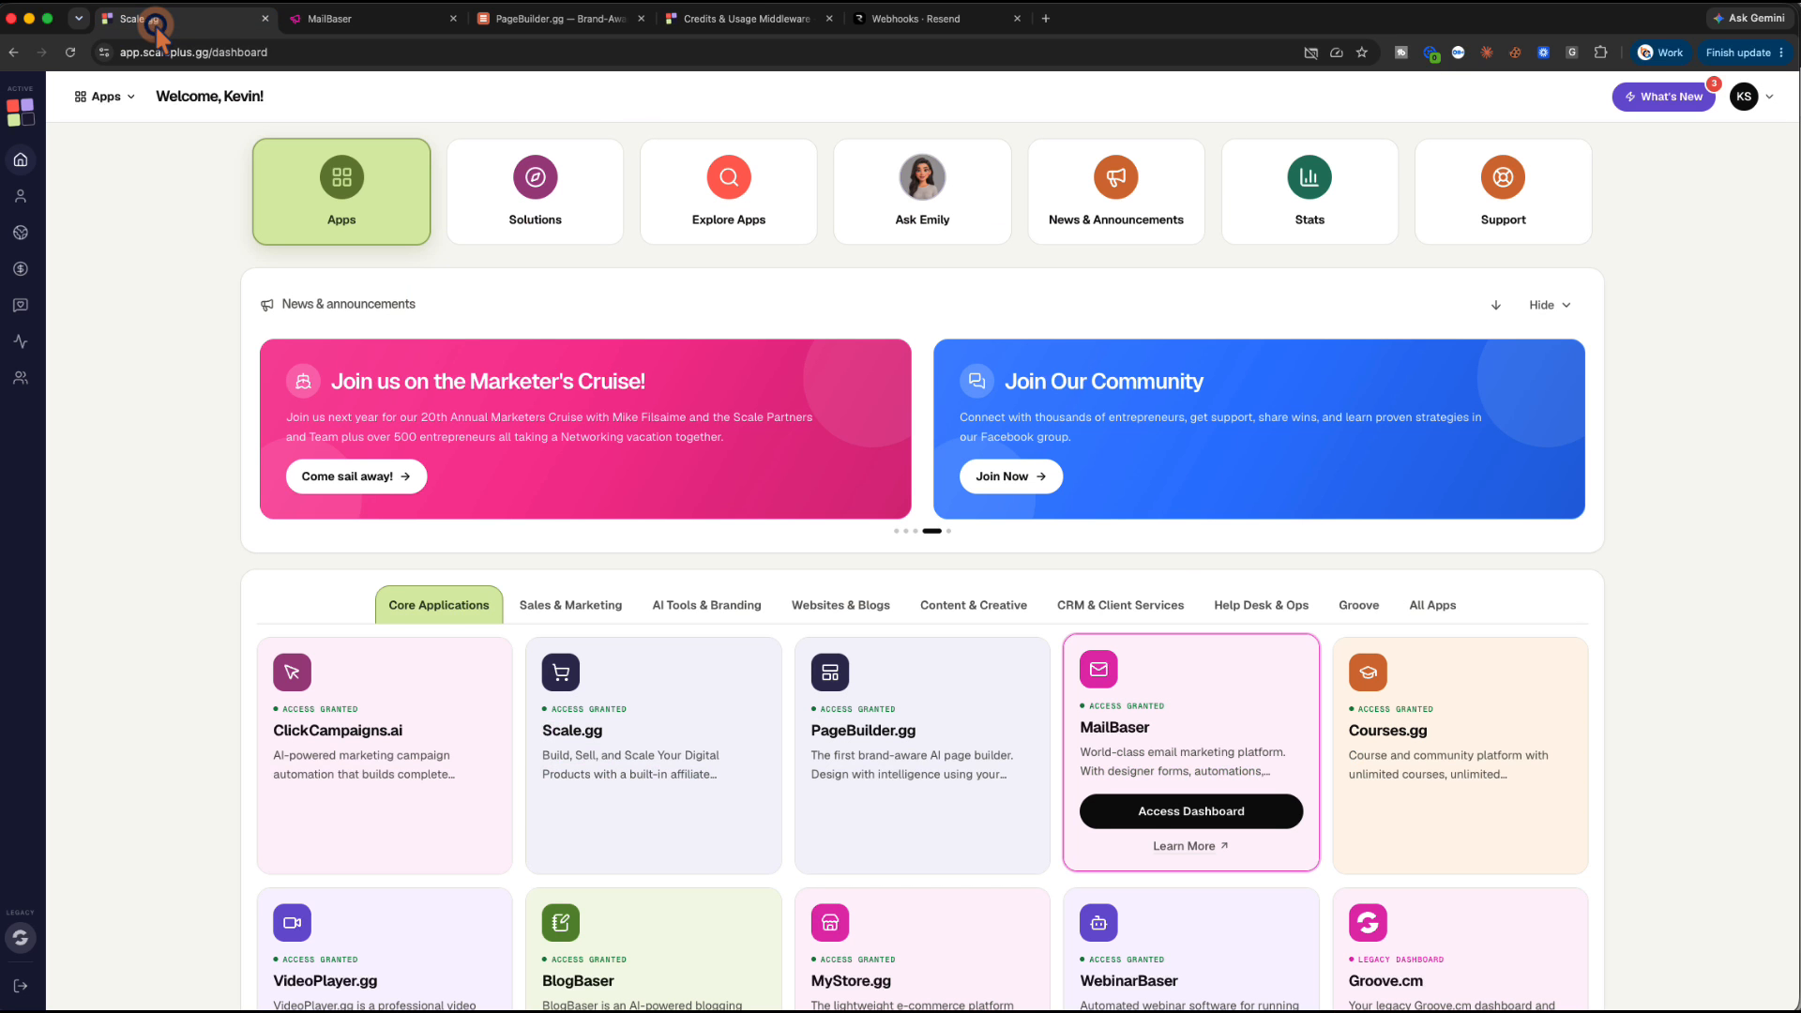
Start asking Emily 'Where do I get my webhook signing', then return to MailBaser
click(914, 212)
click(1466, 936)
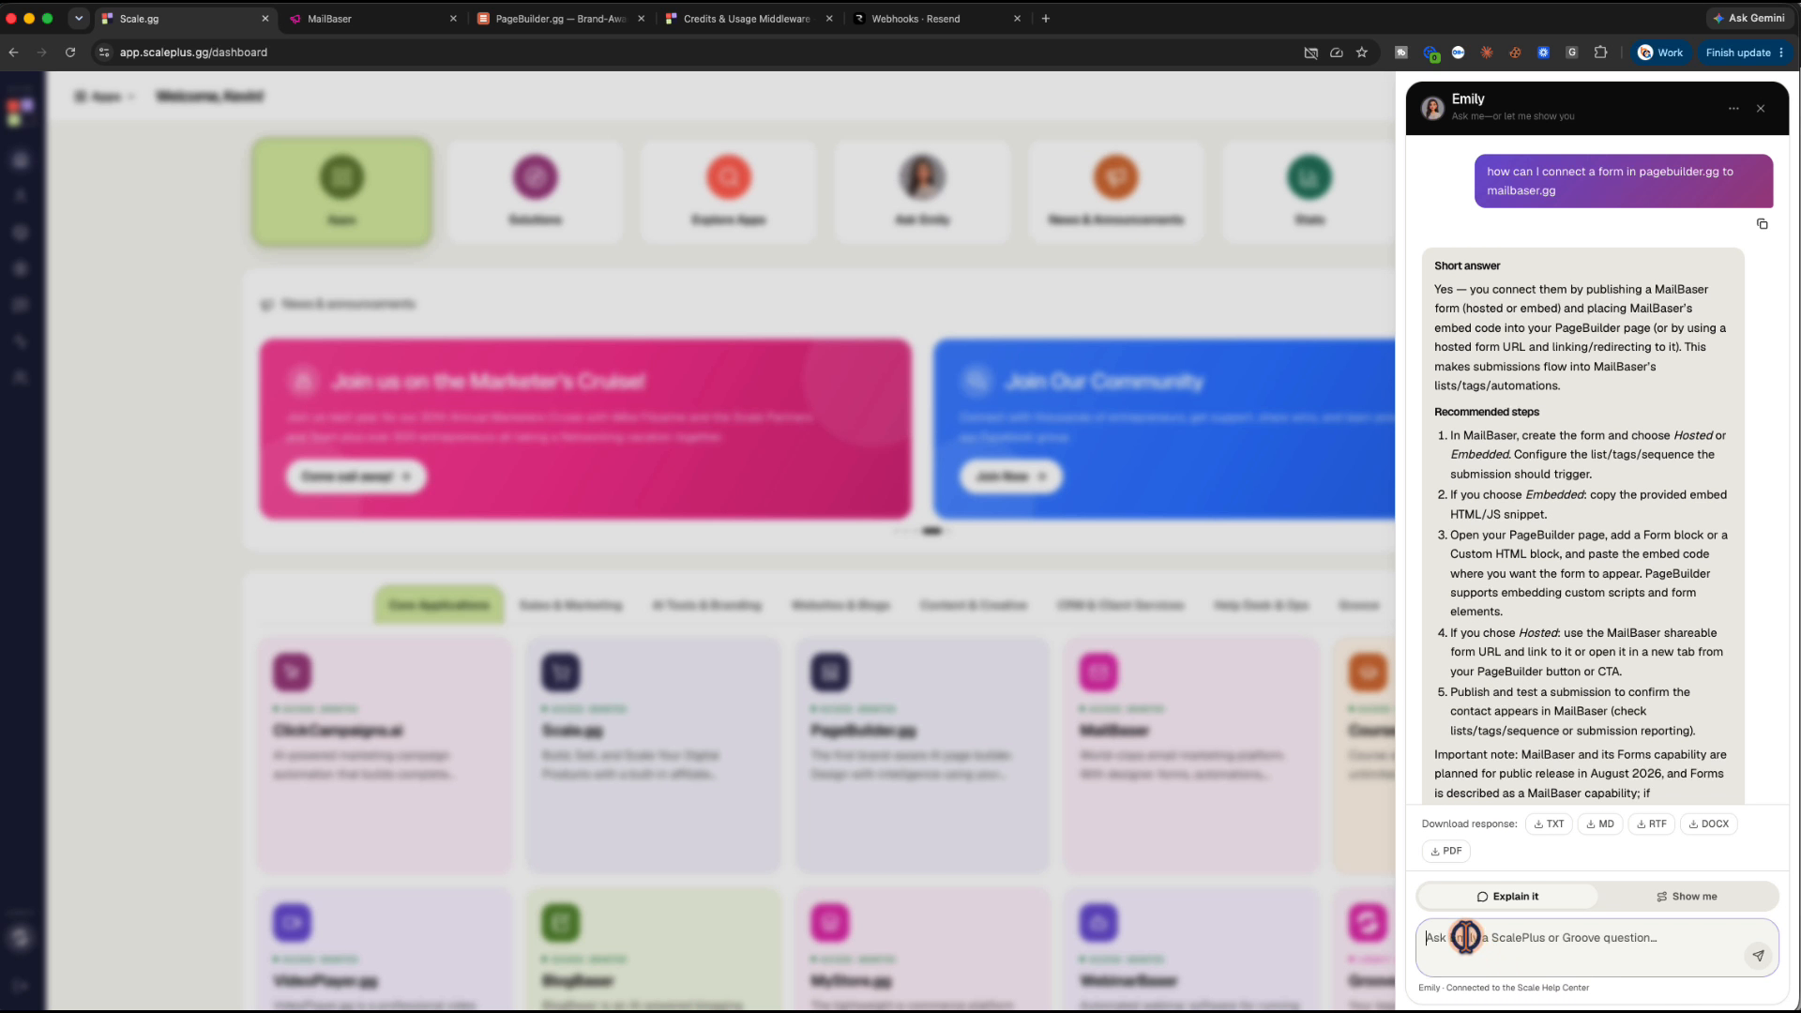
text(Where do I get my webhoo)
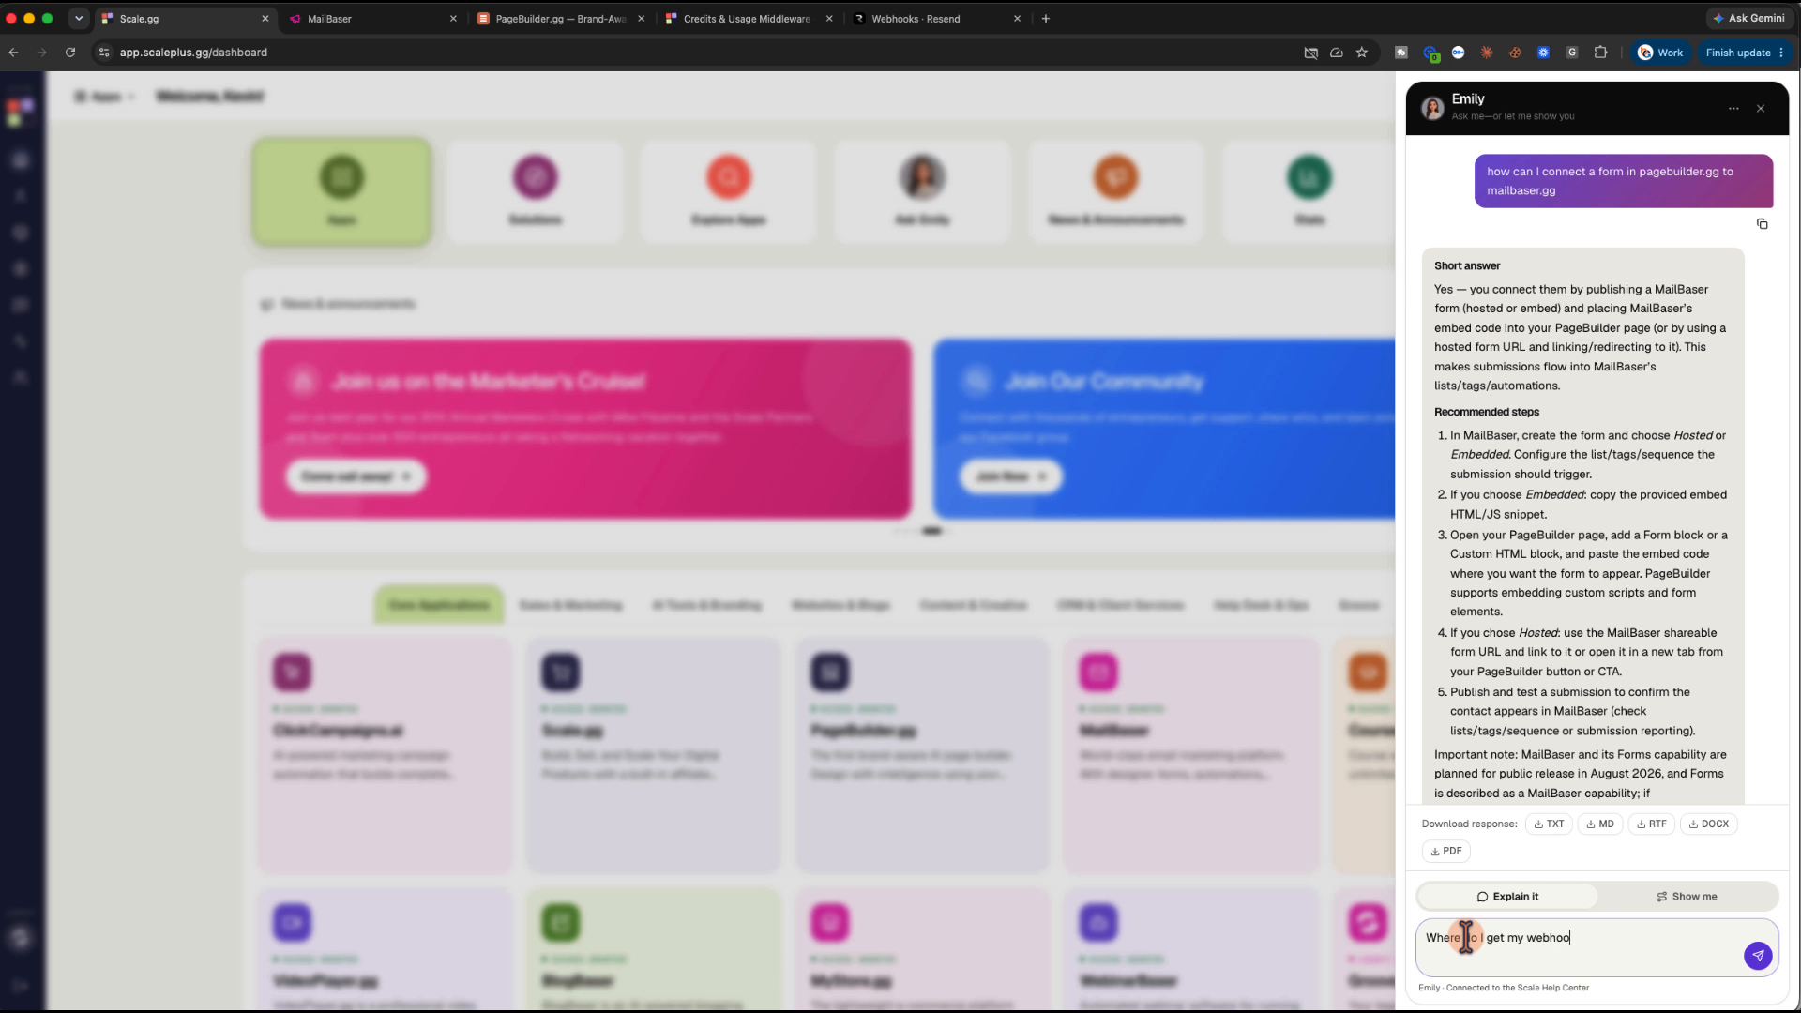
text(k signing)
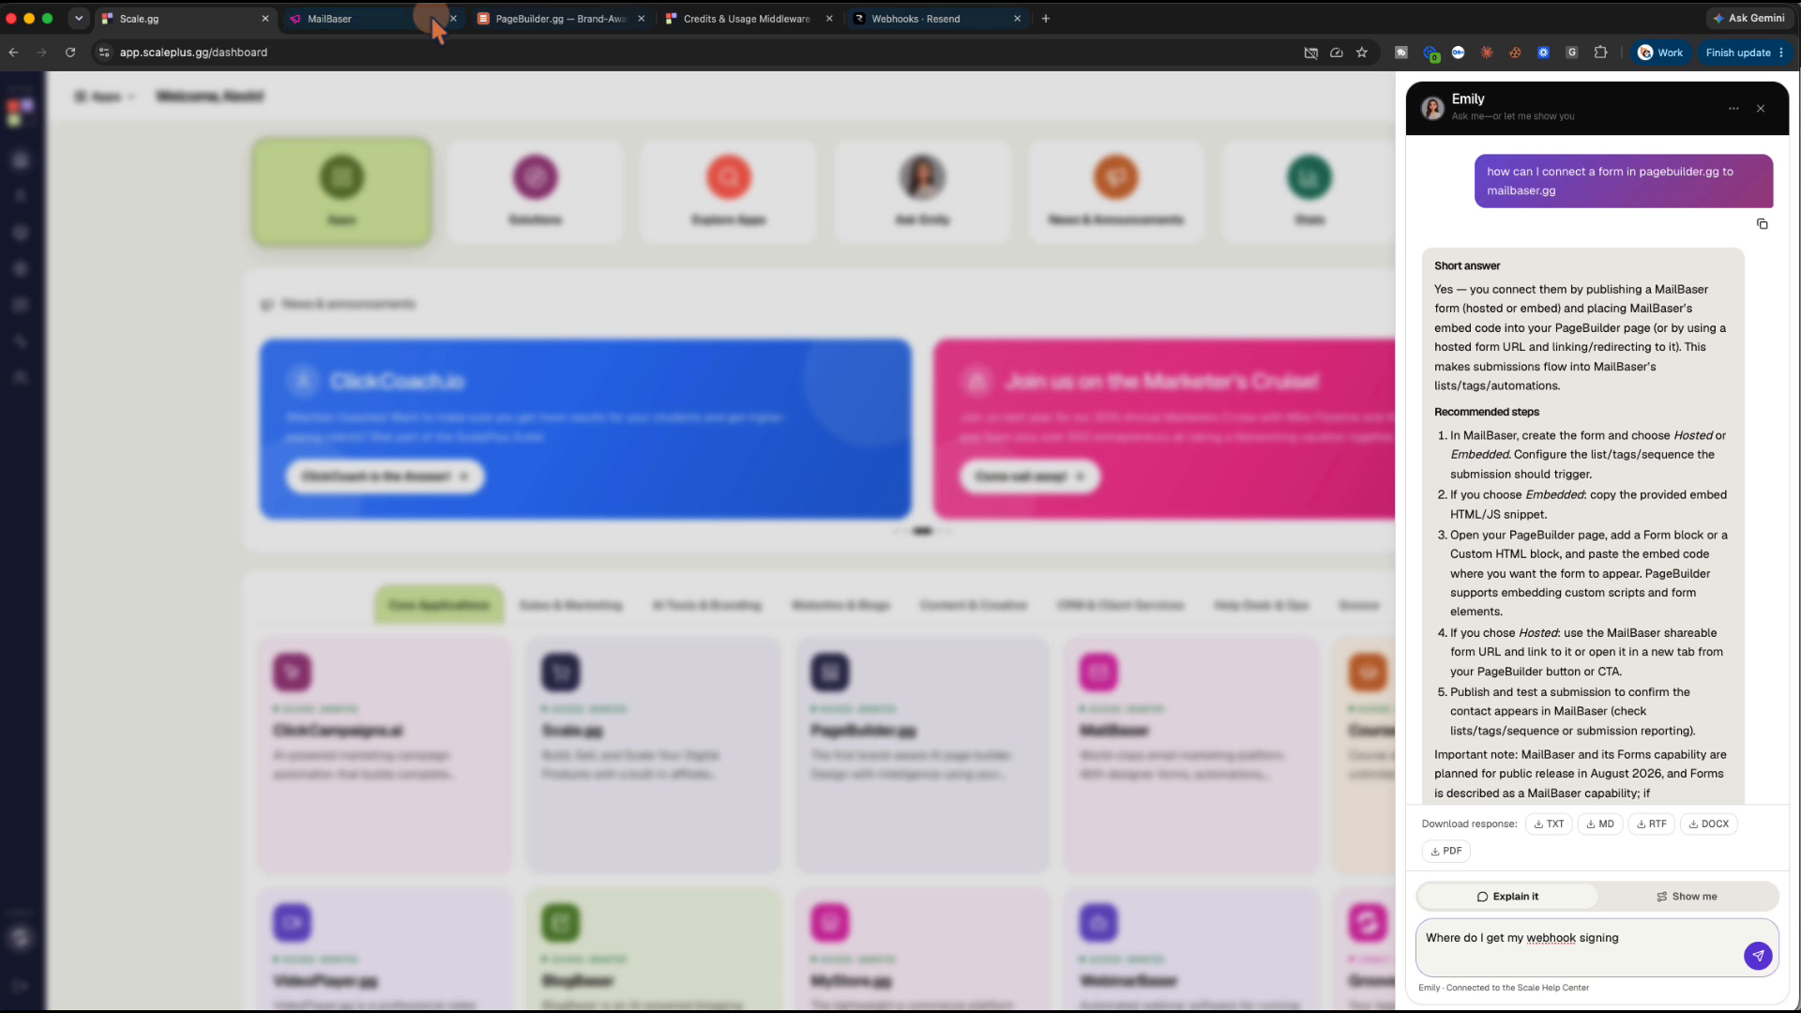
click(401, 21)
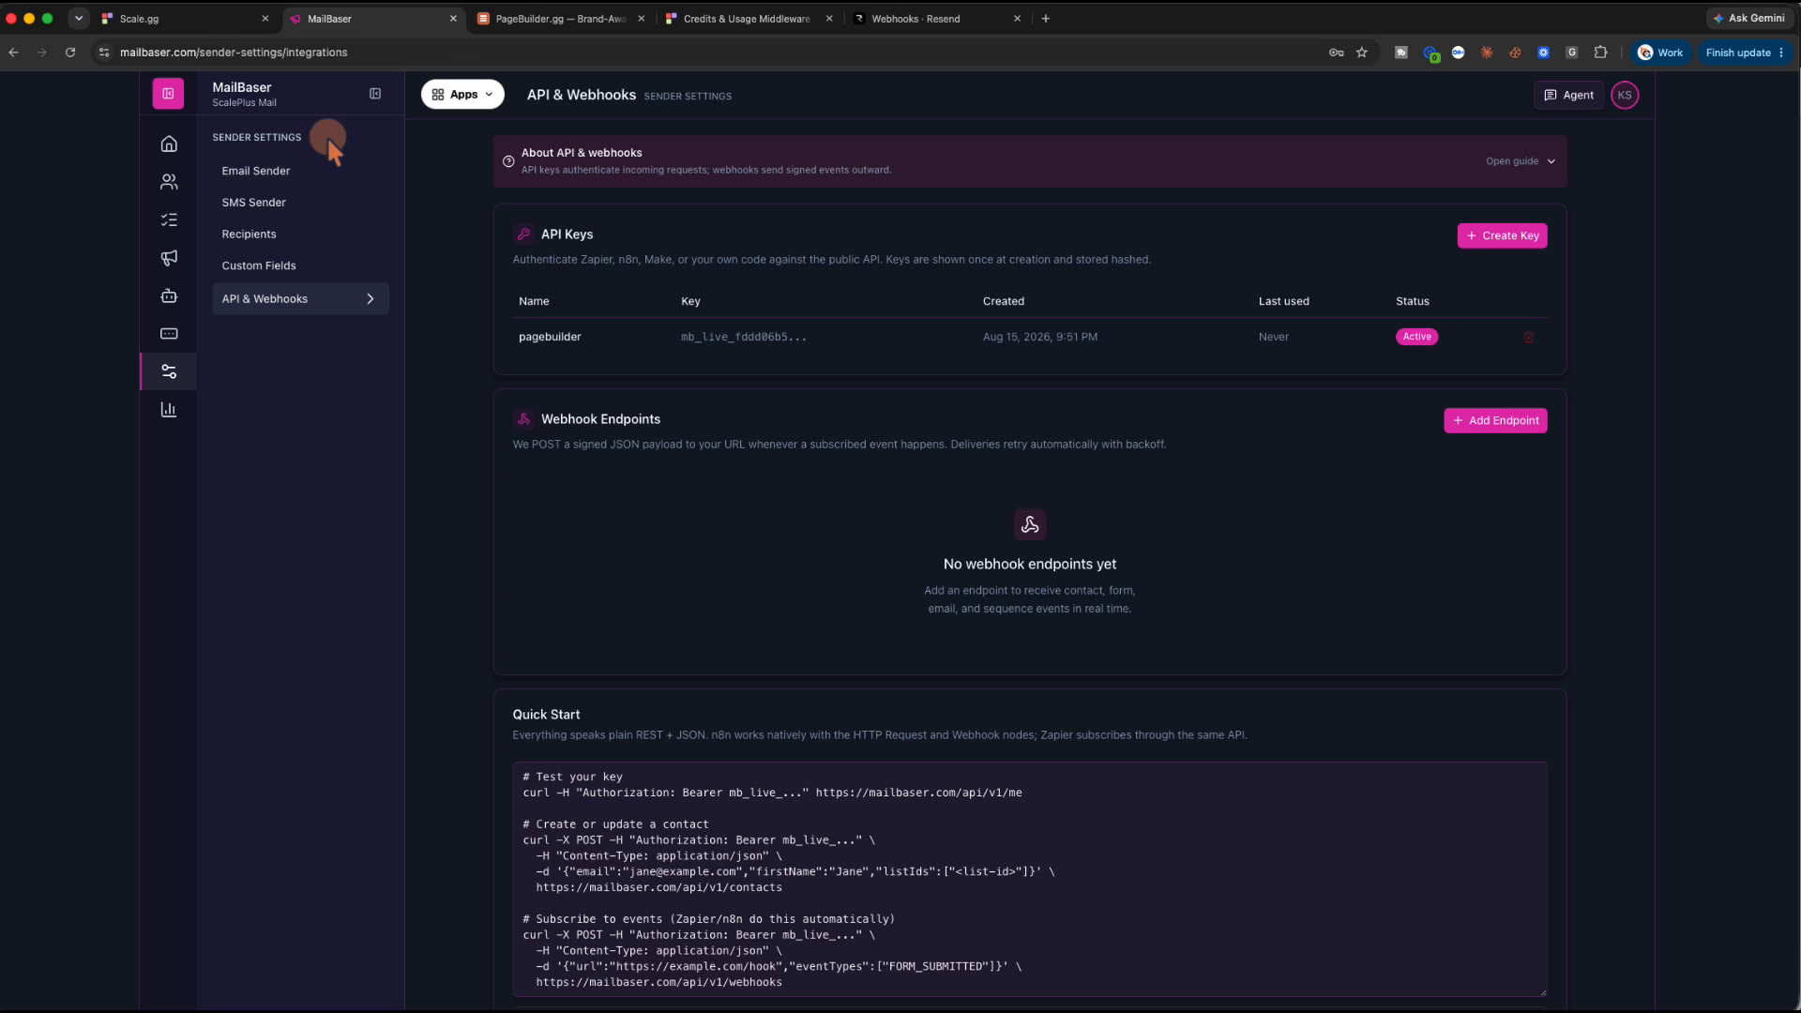
Open the Connect Provider form under MailBaser's Email Sender settings, then return to Emily's chat
click(272, 169)
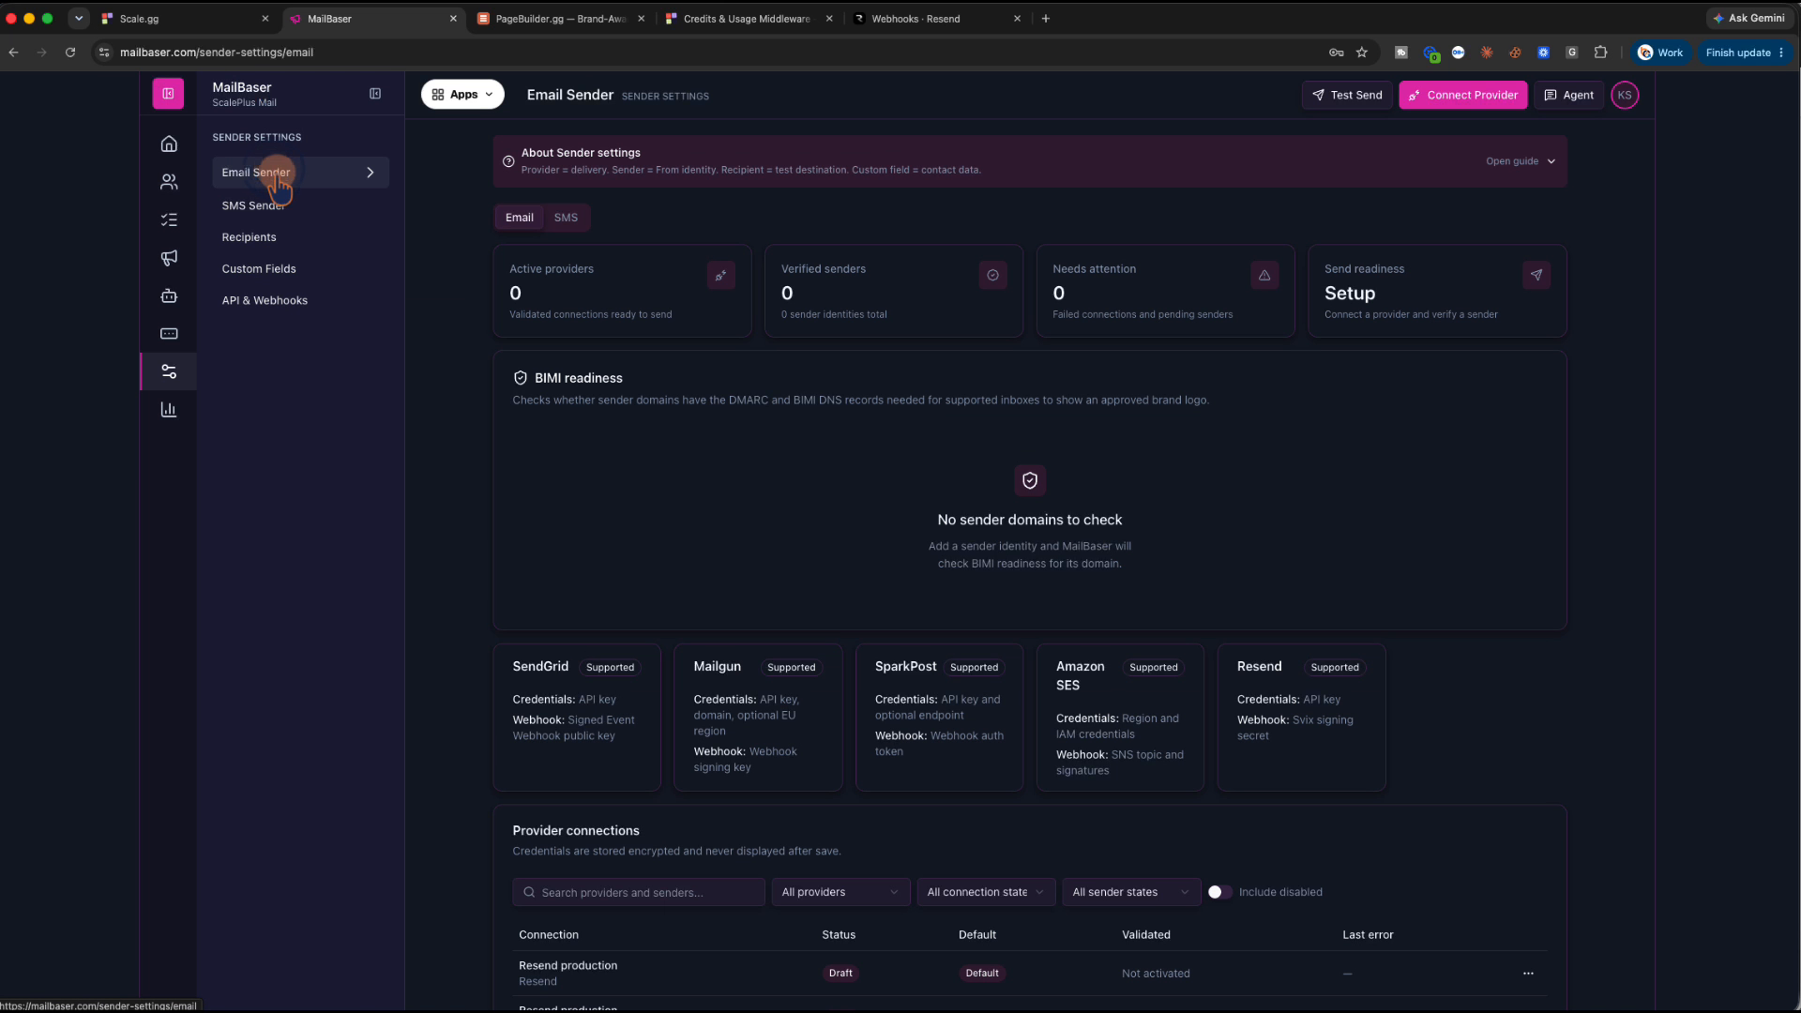
click(1466, 96)
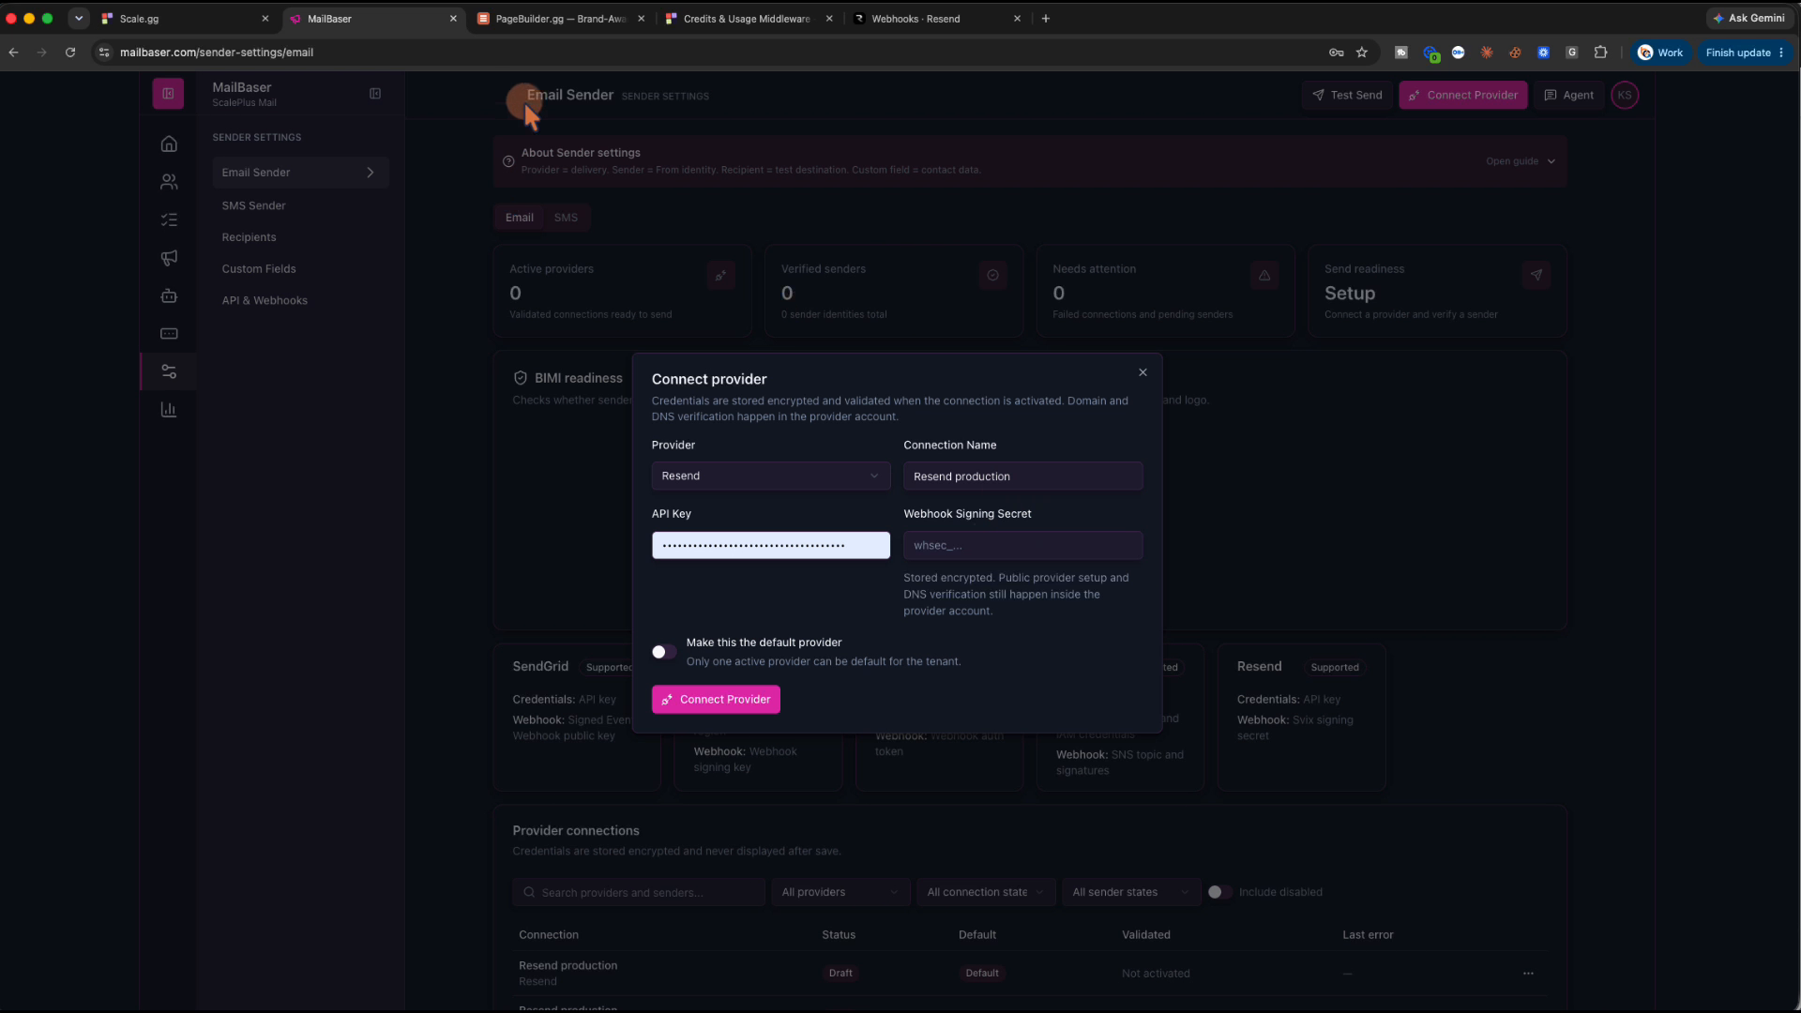
click(209, 19)
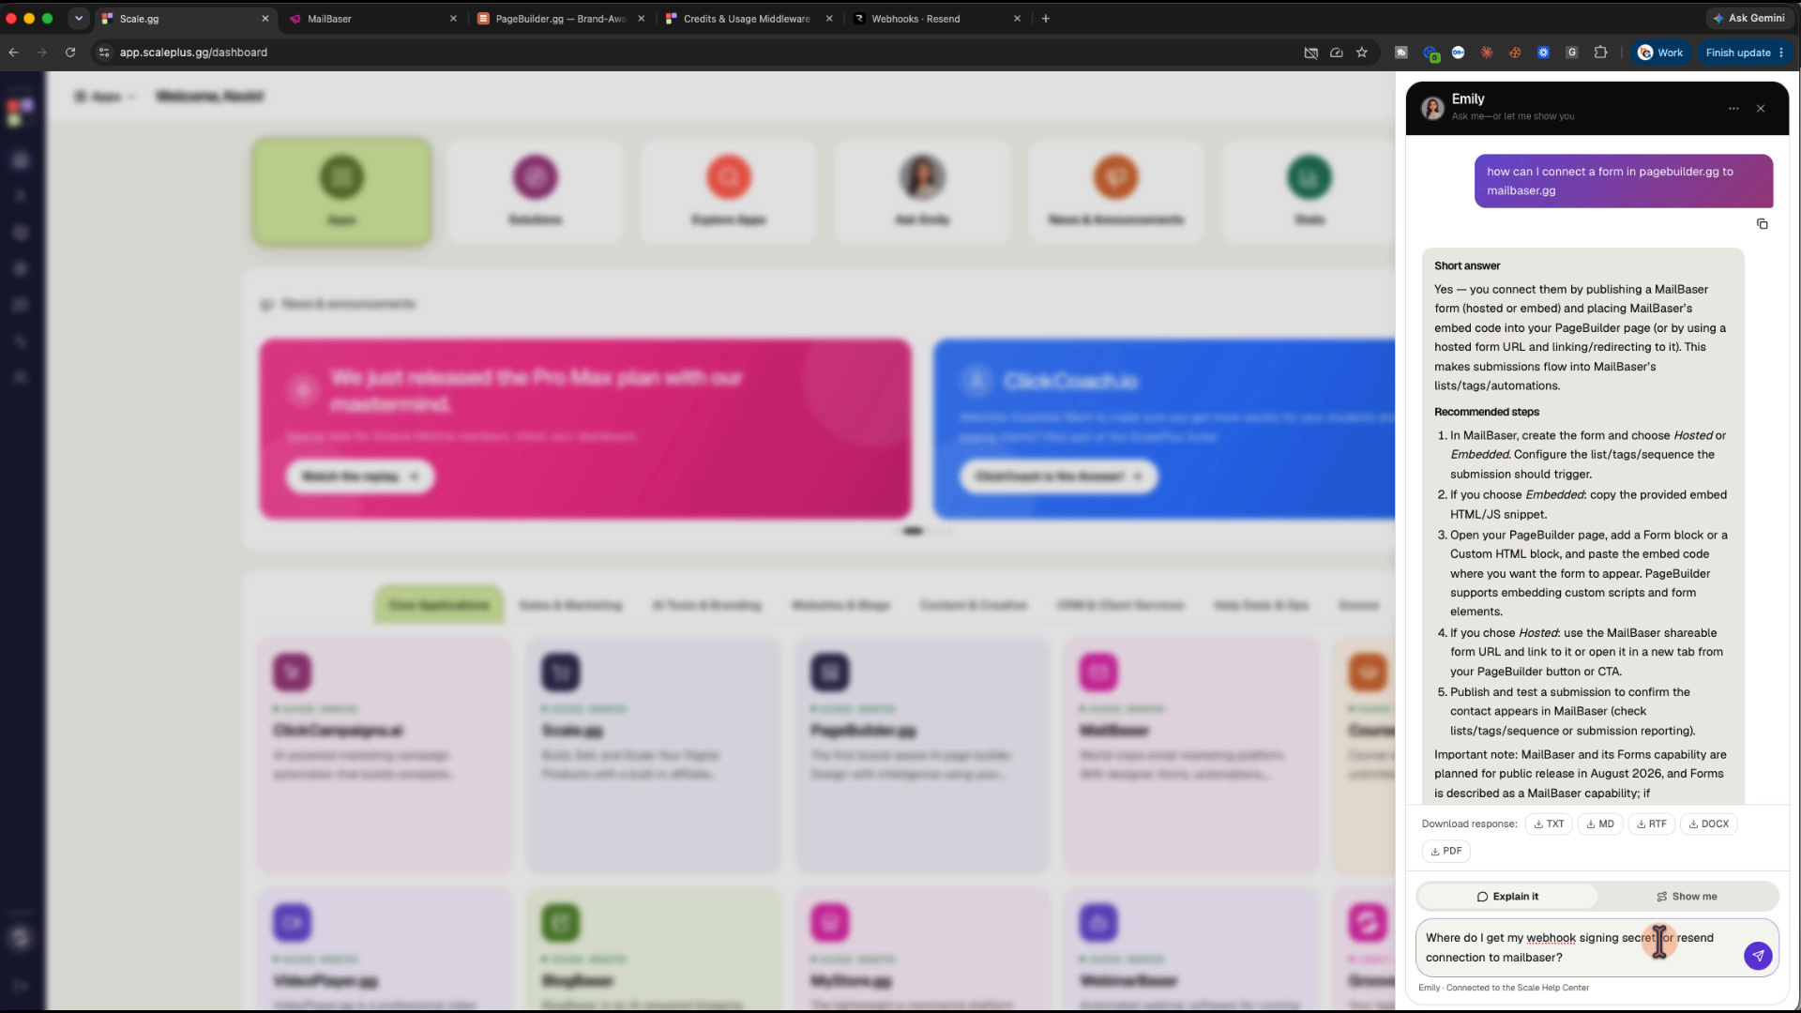
Send the Resend signing-secret question to Emily and follow her on-page walkthrough of the answer
click(1757, 955)
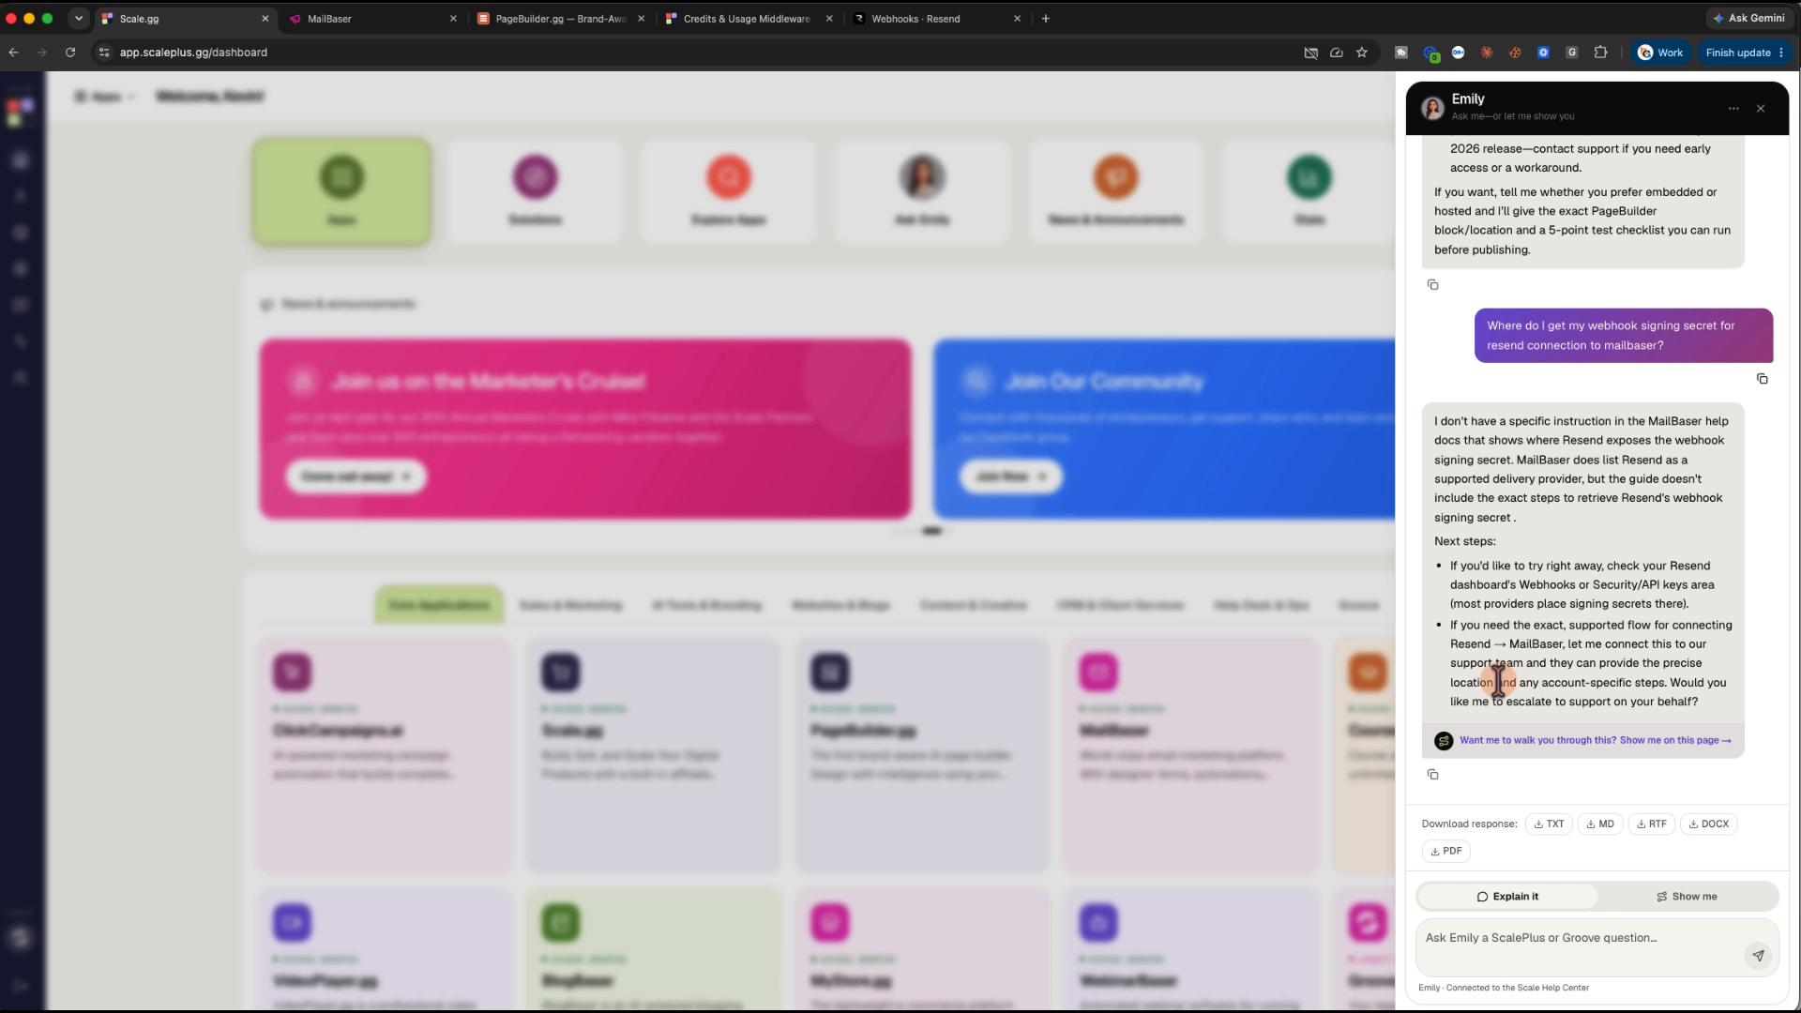
click(1583, 740)
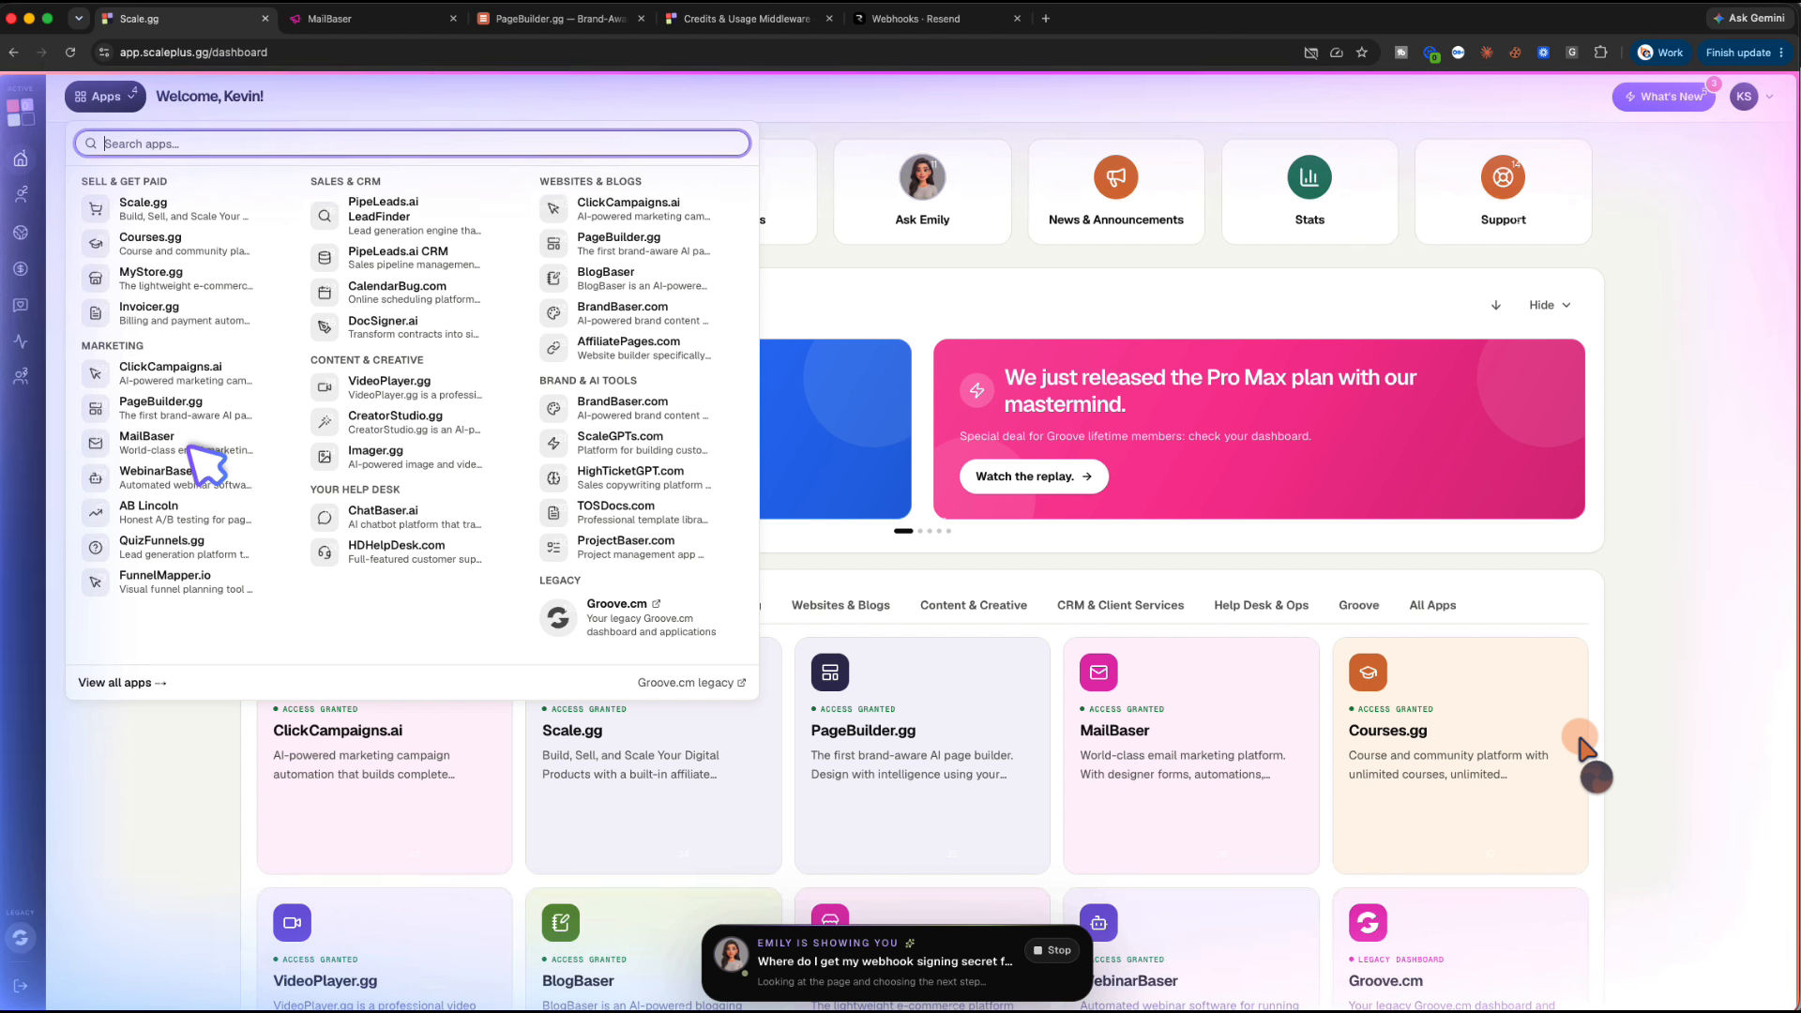
click(107, 98)
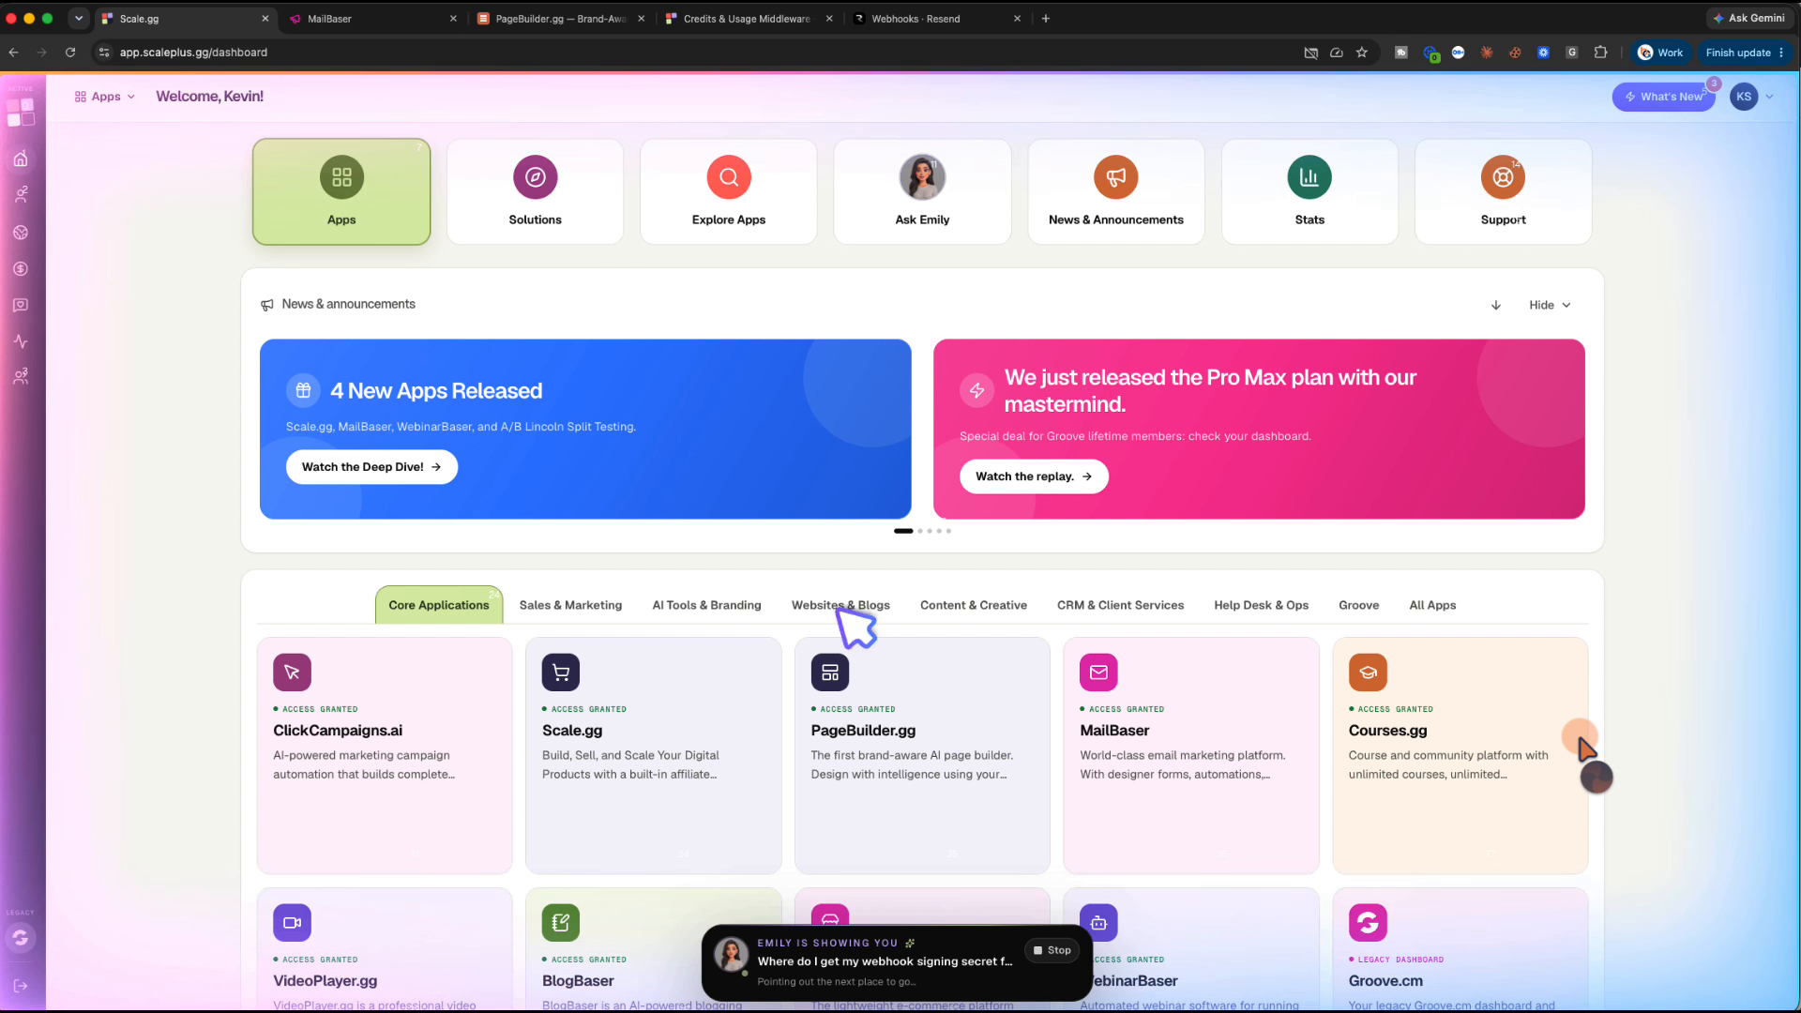
click(1195, 857)
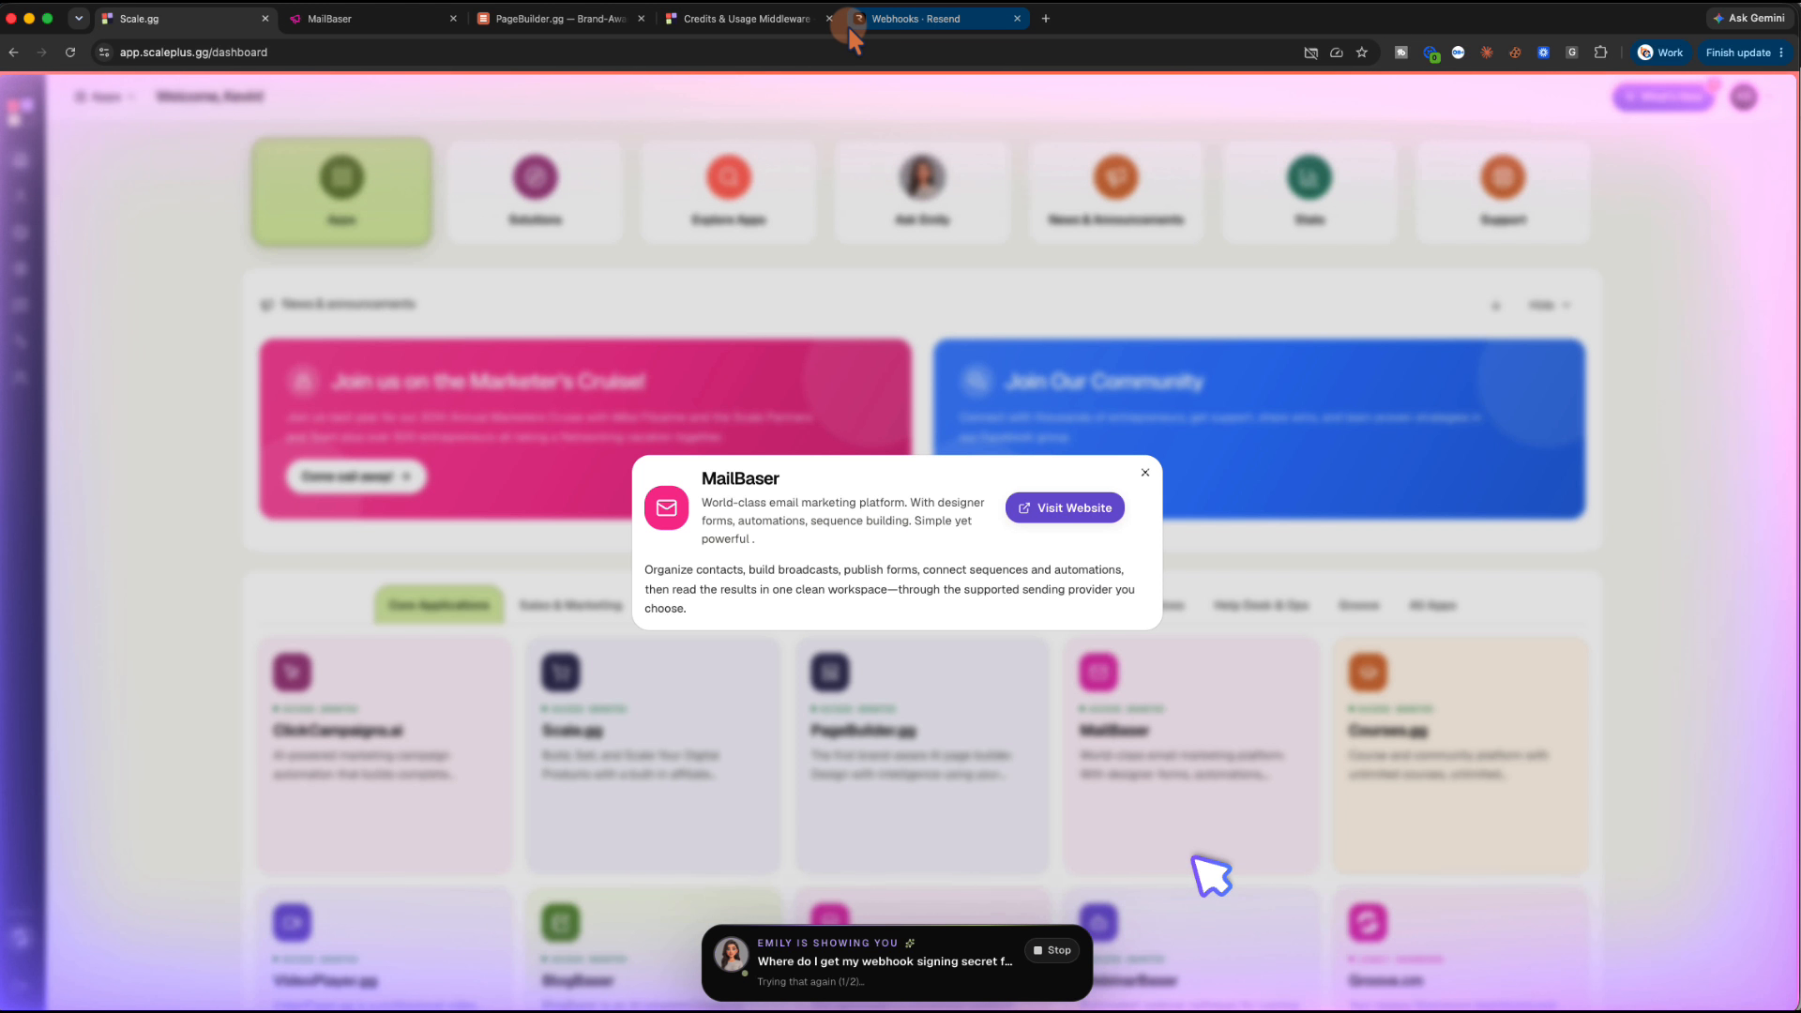
click(390, 18)
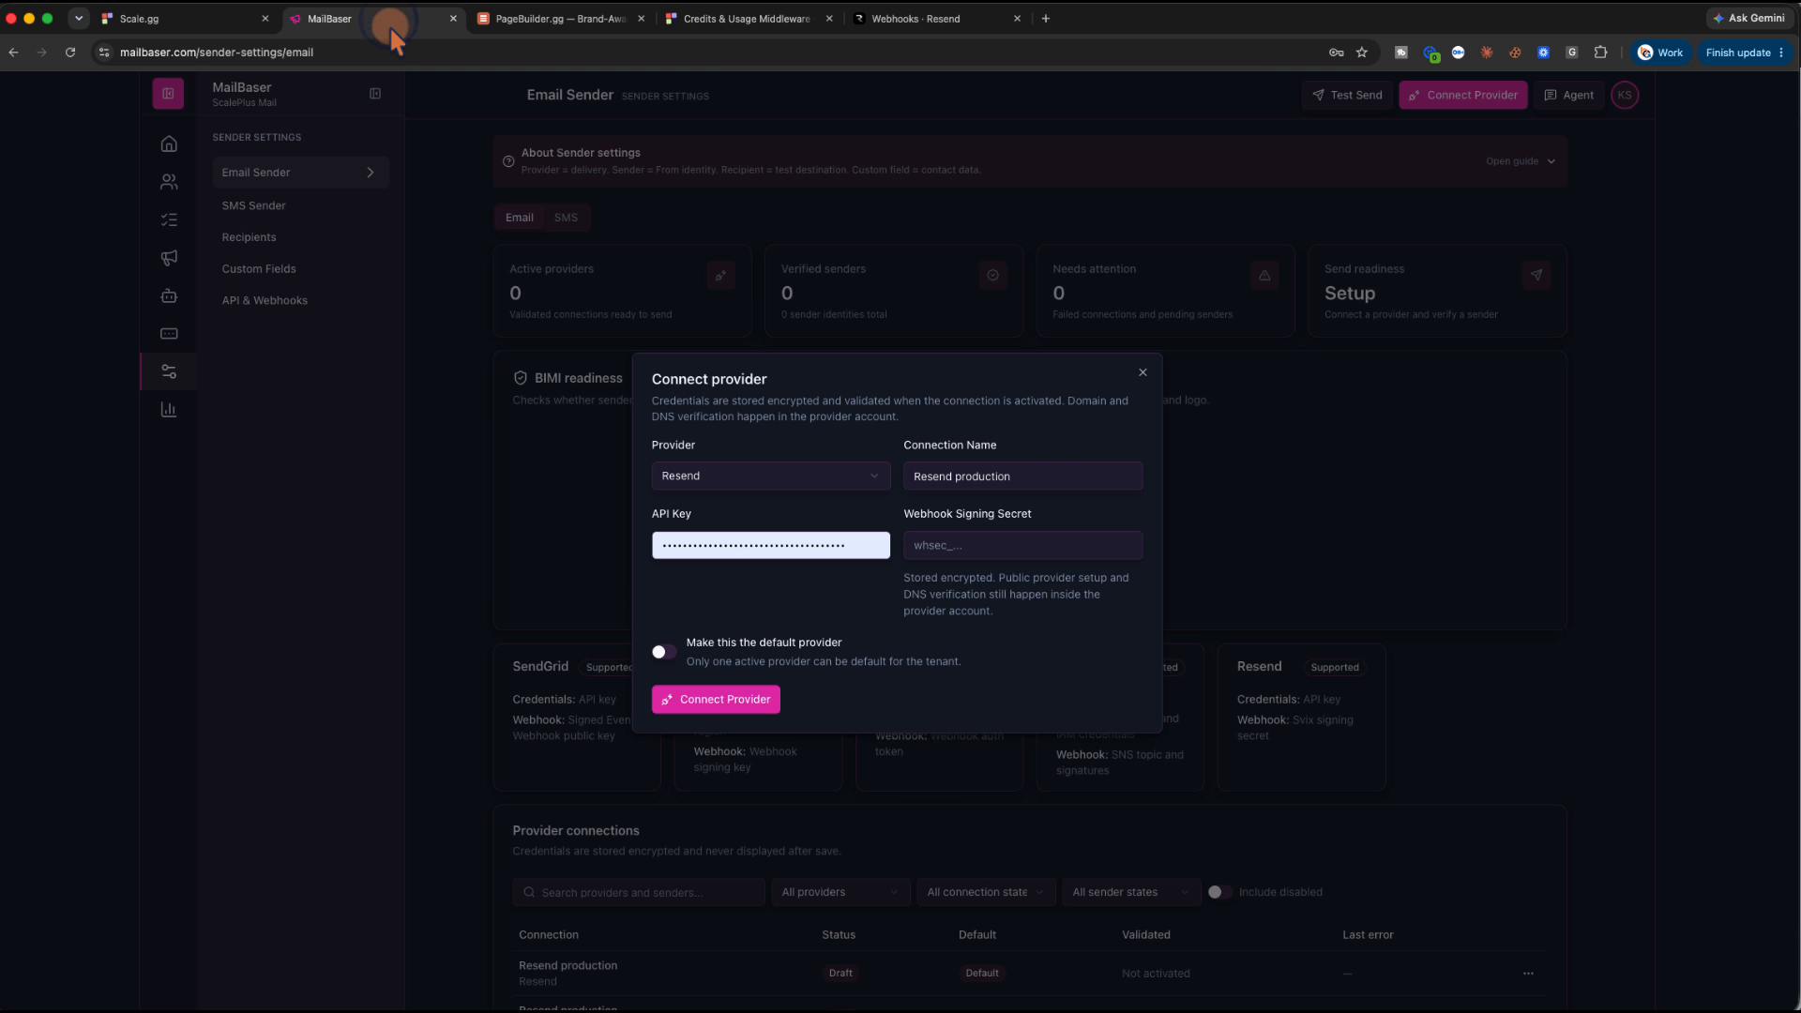
Close the Connect provider form and open the New sender form from the Email Sender page
click(1142, 372)
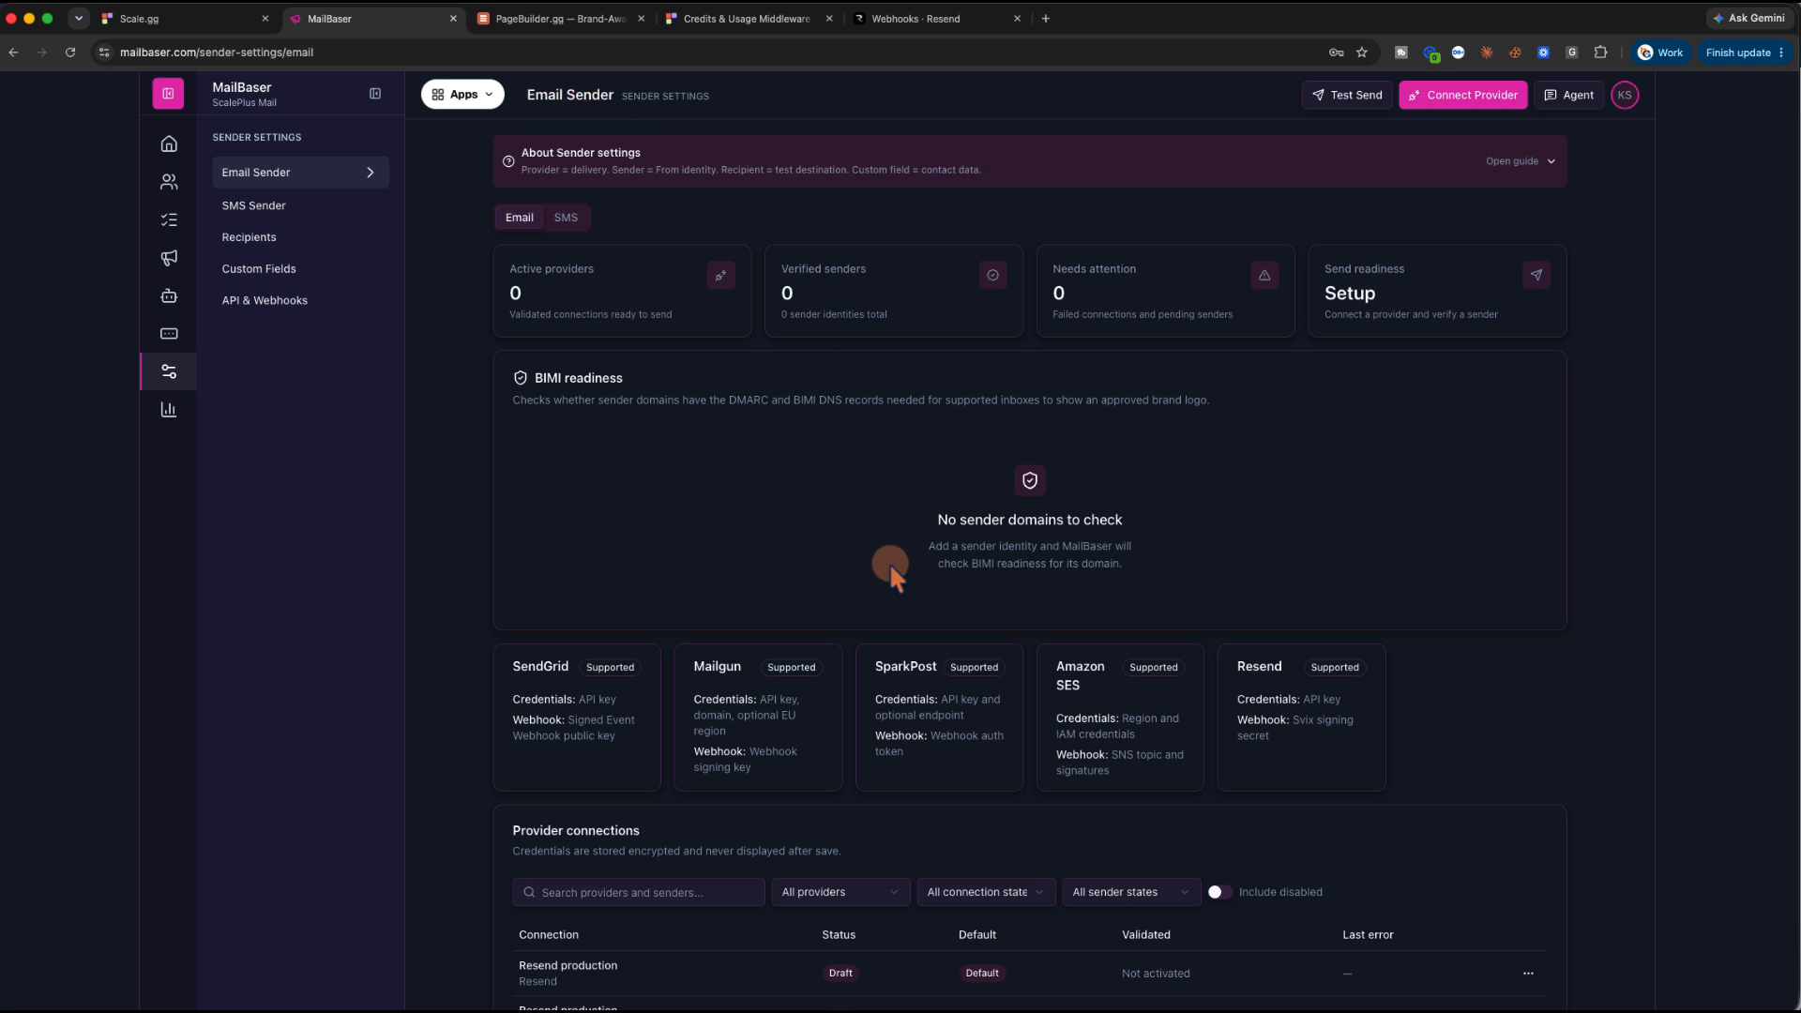
scroll(895, 561, down, 4)
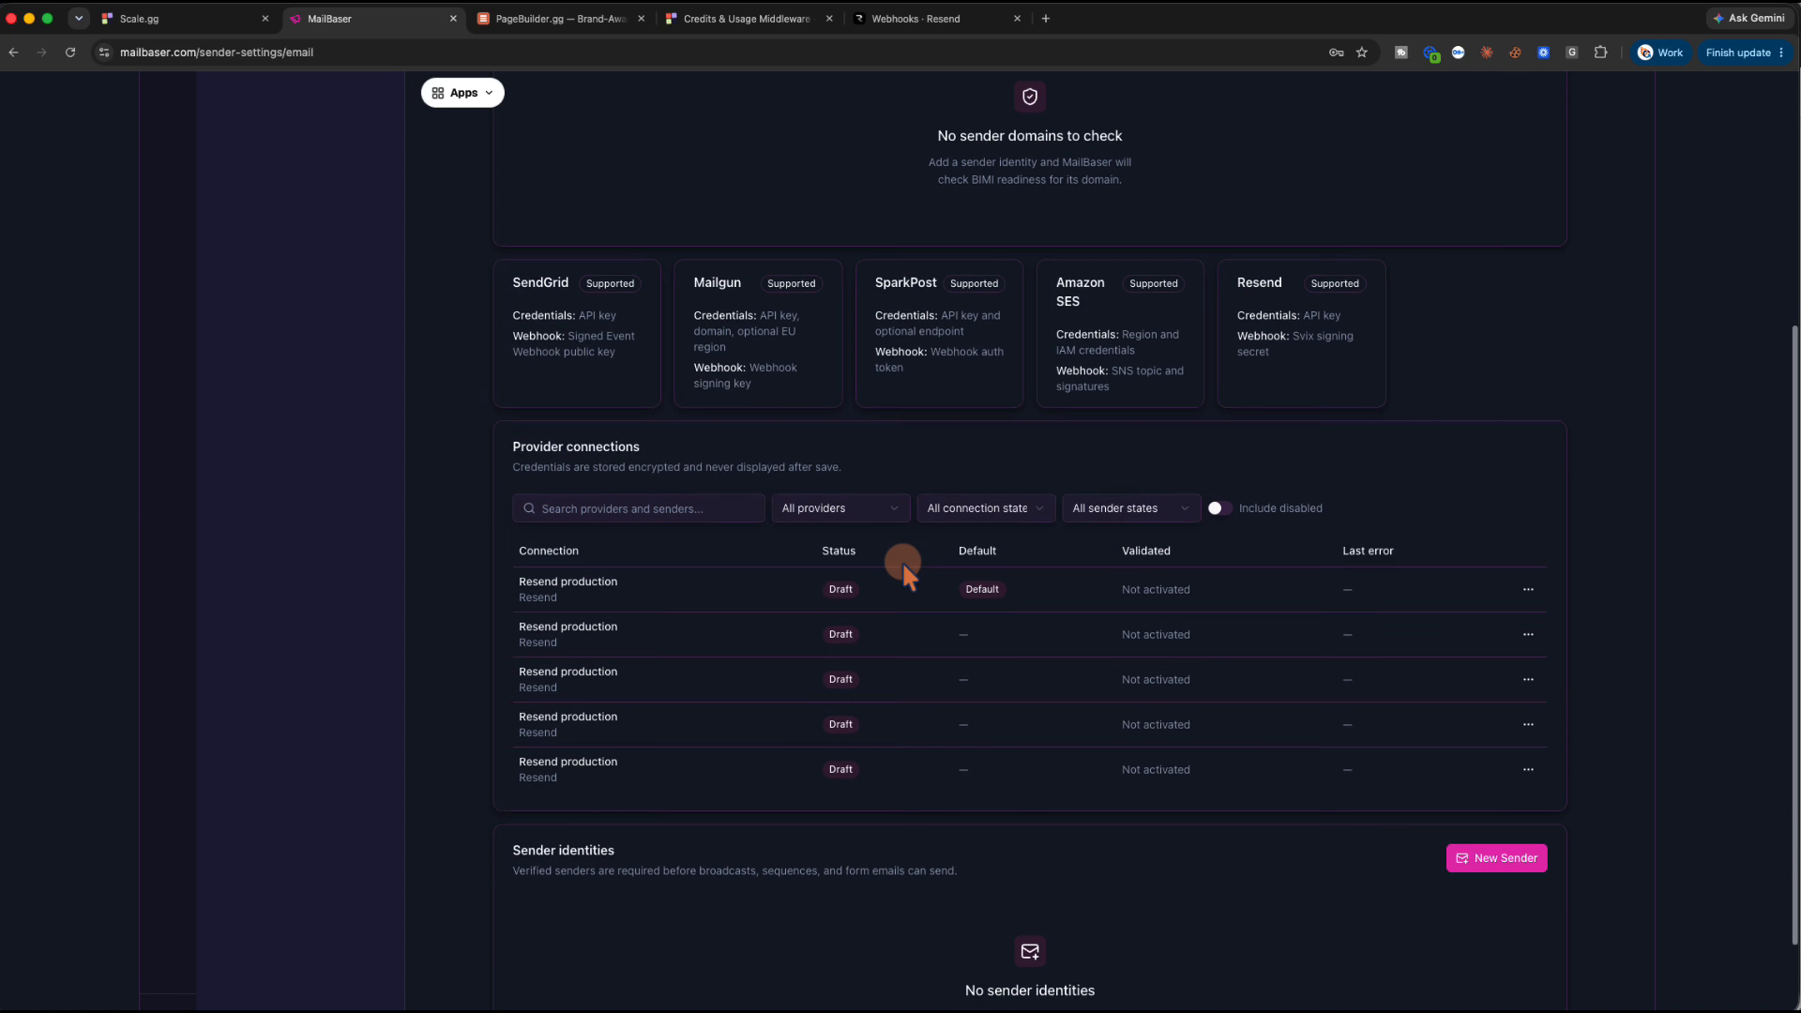
scroll(903, 560, down, 1)
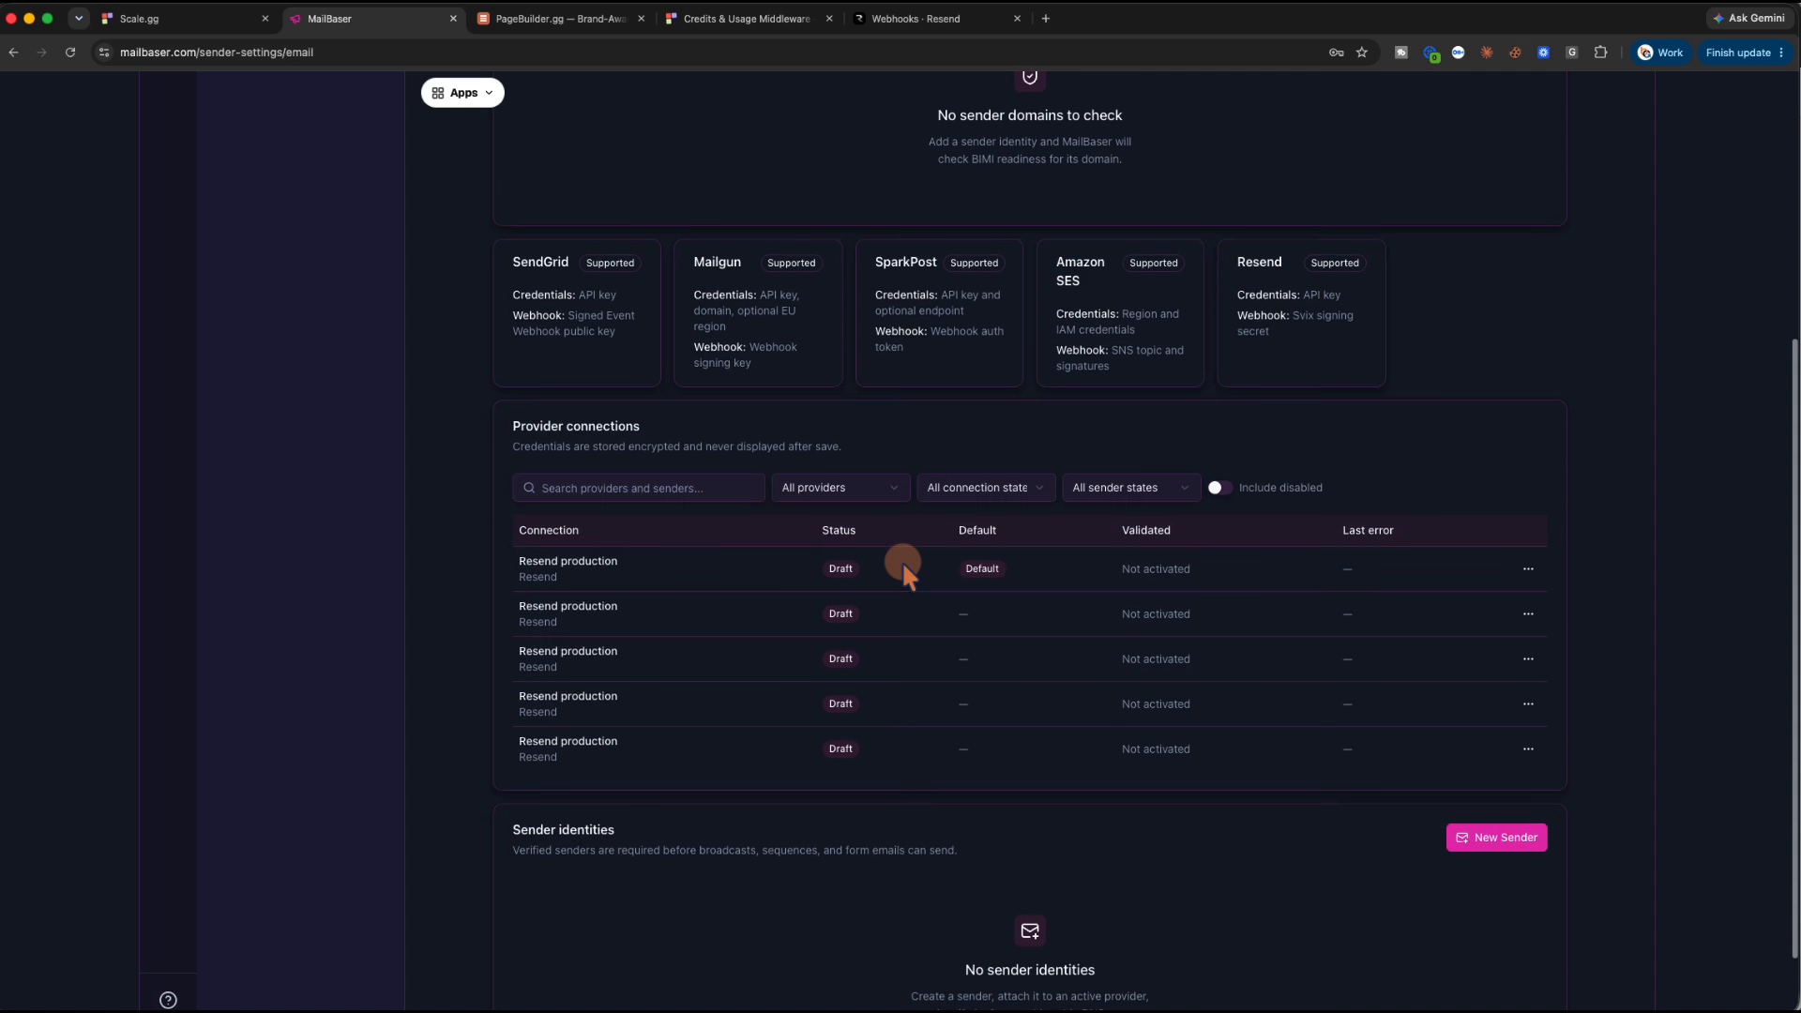
scroll(923, 571, down, 1)
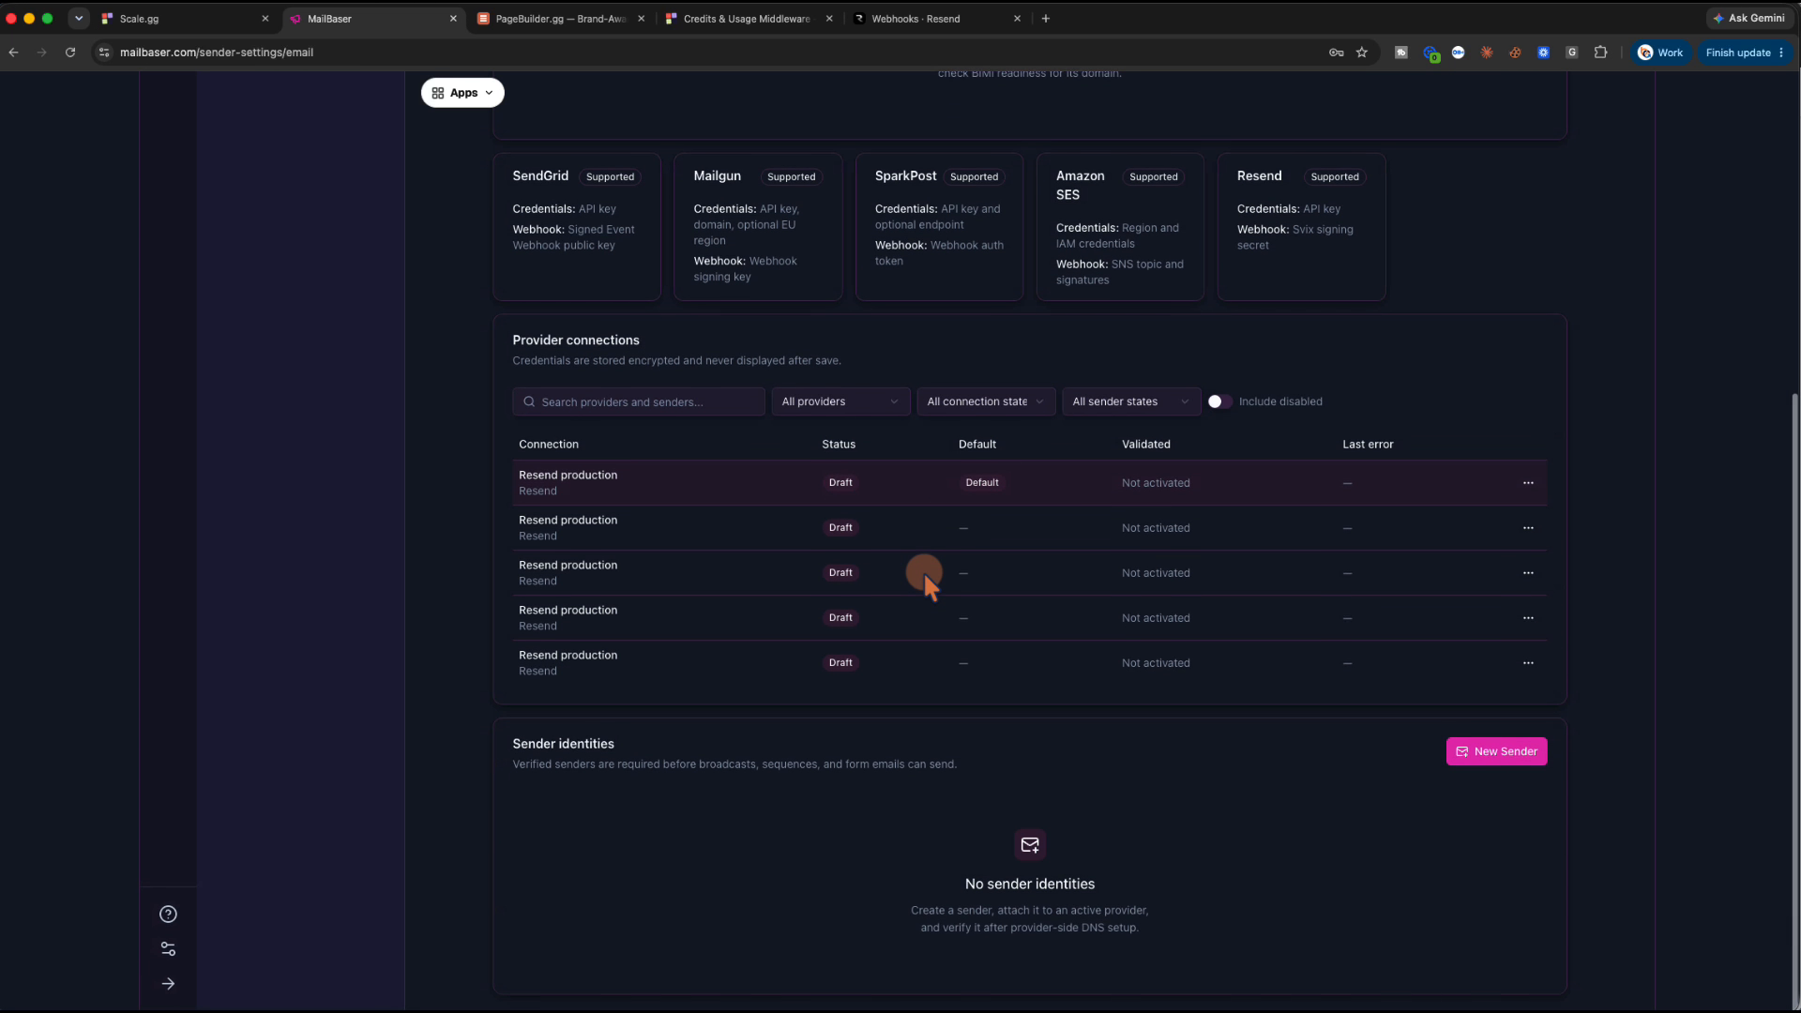
click(1481, 760)
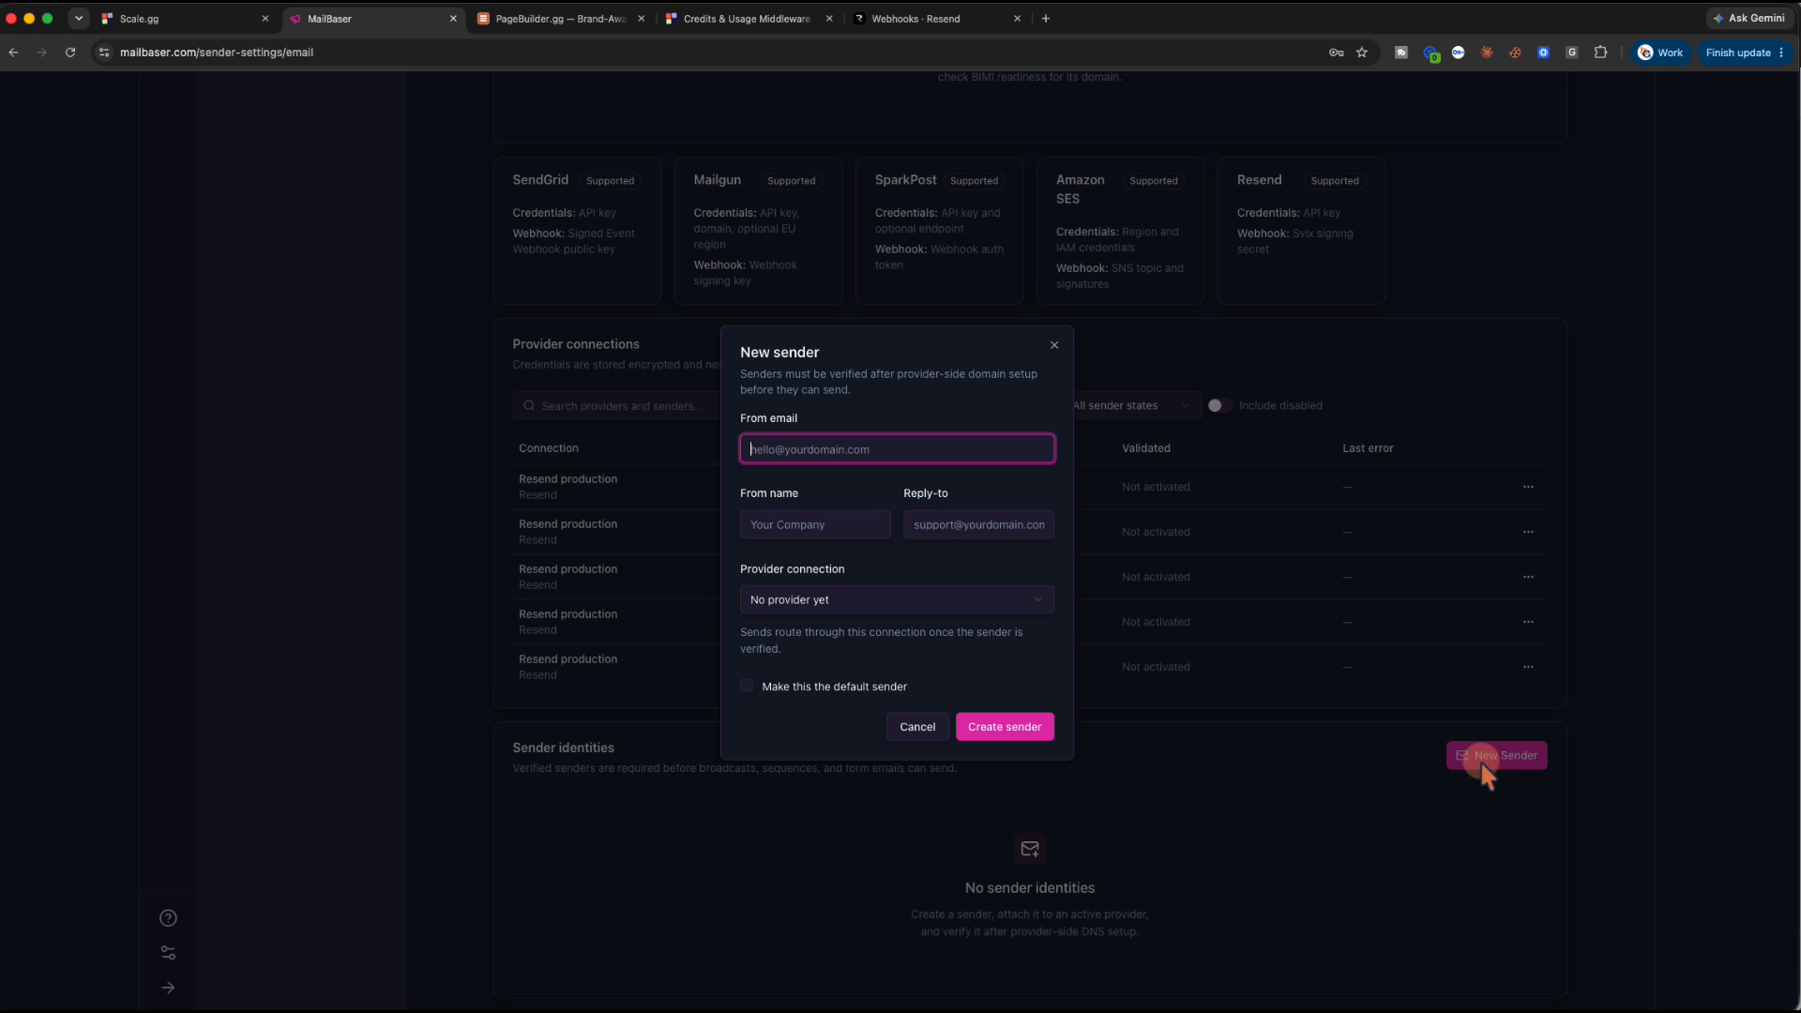
Cancel the sender form and activate the first 'Resend production' connection from its actions menu
click(847, 597)
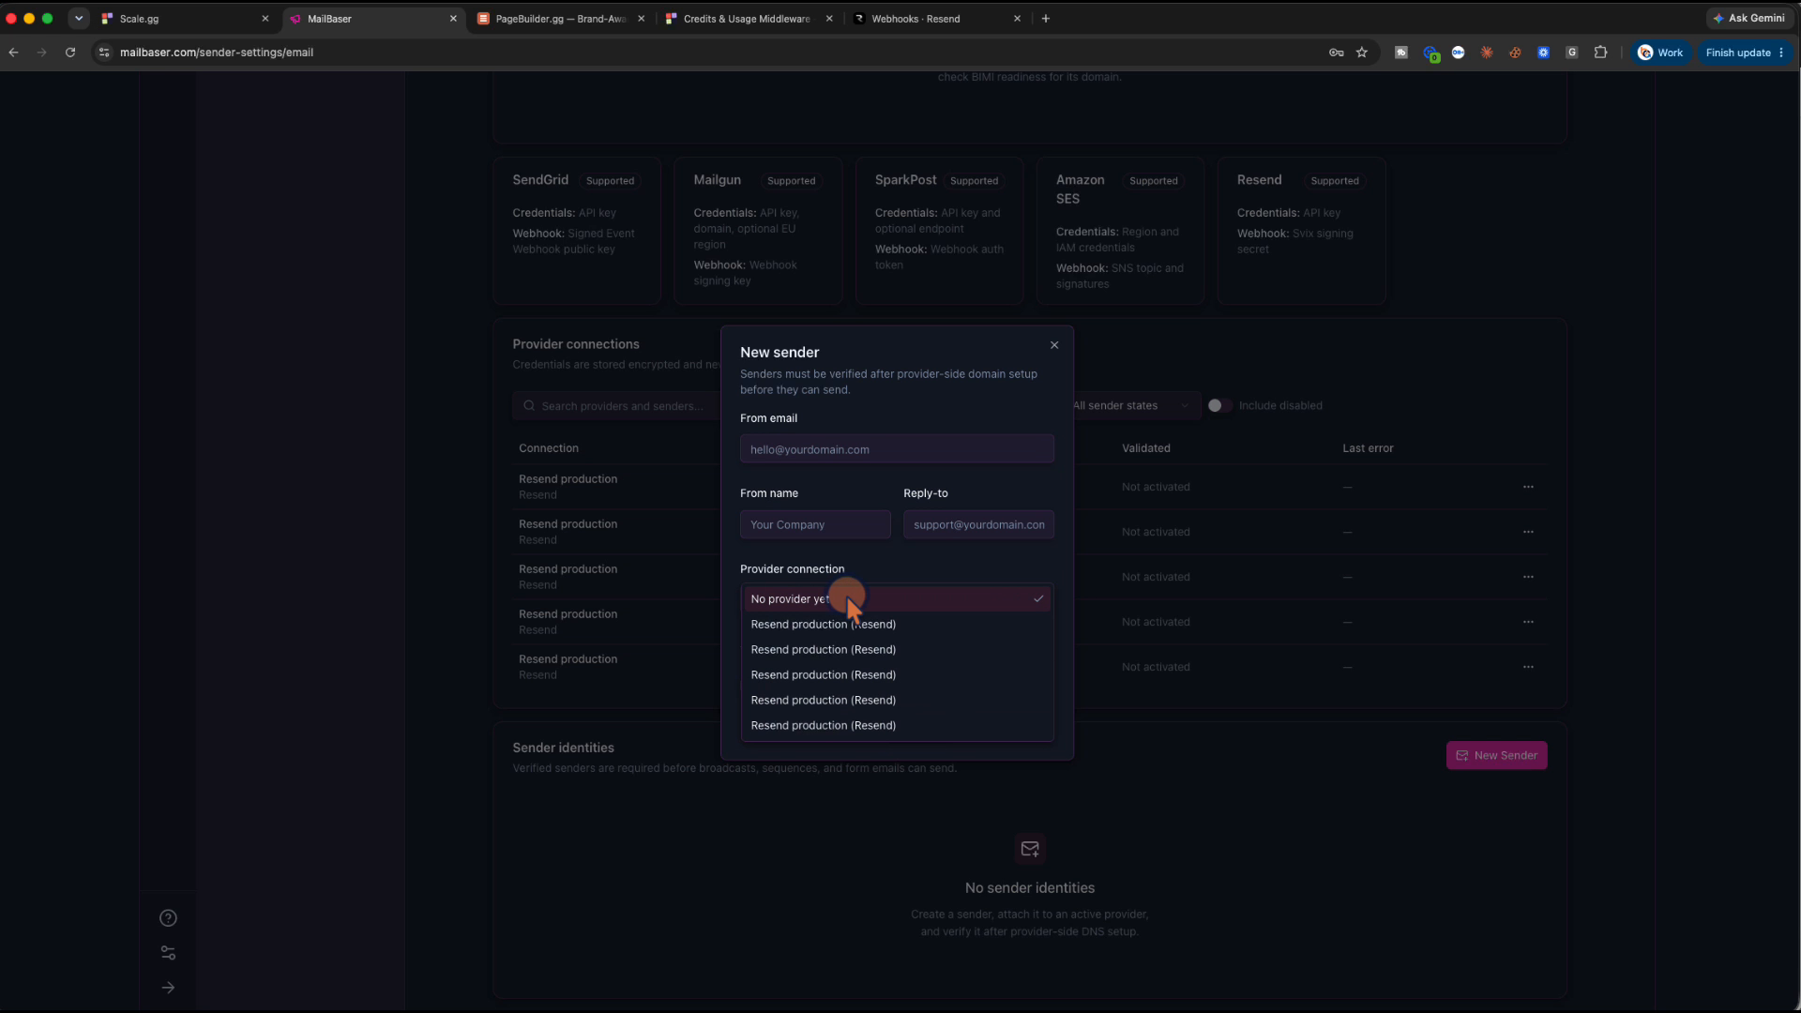
click(1049, 343)
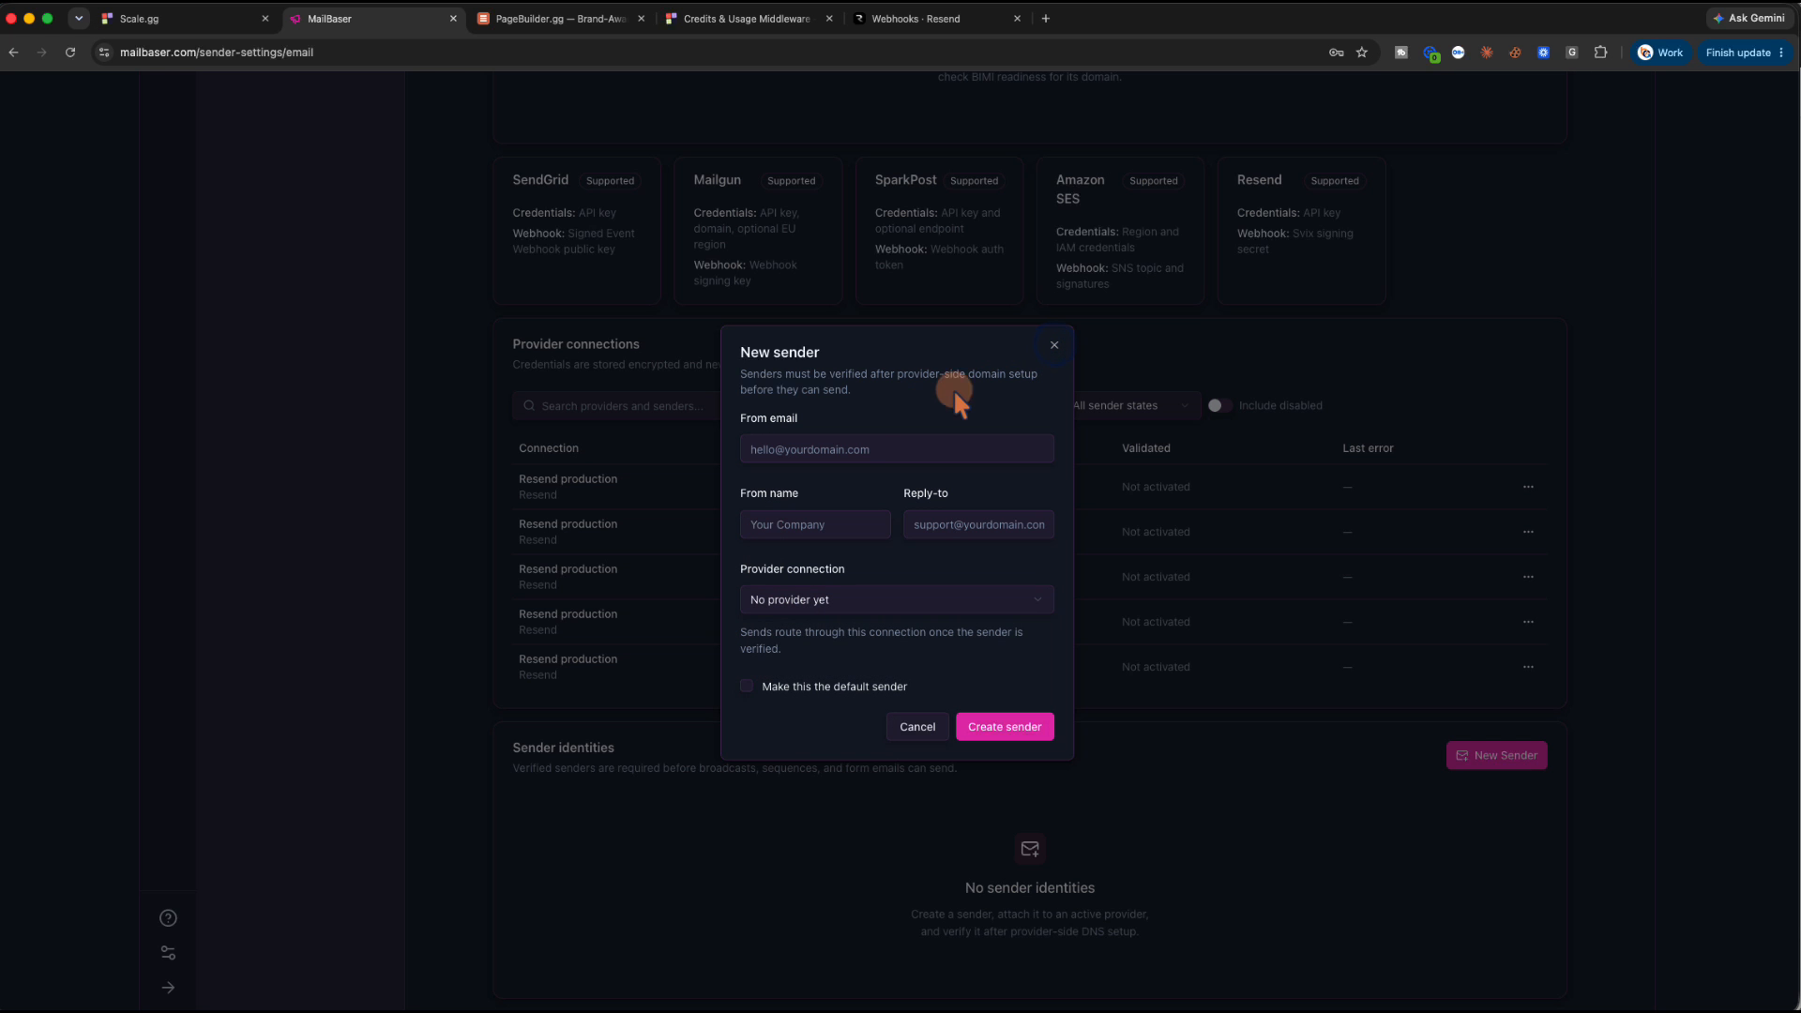
click(1055, 345)
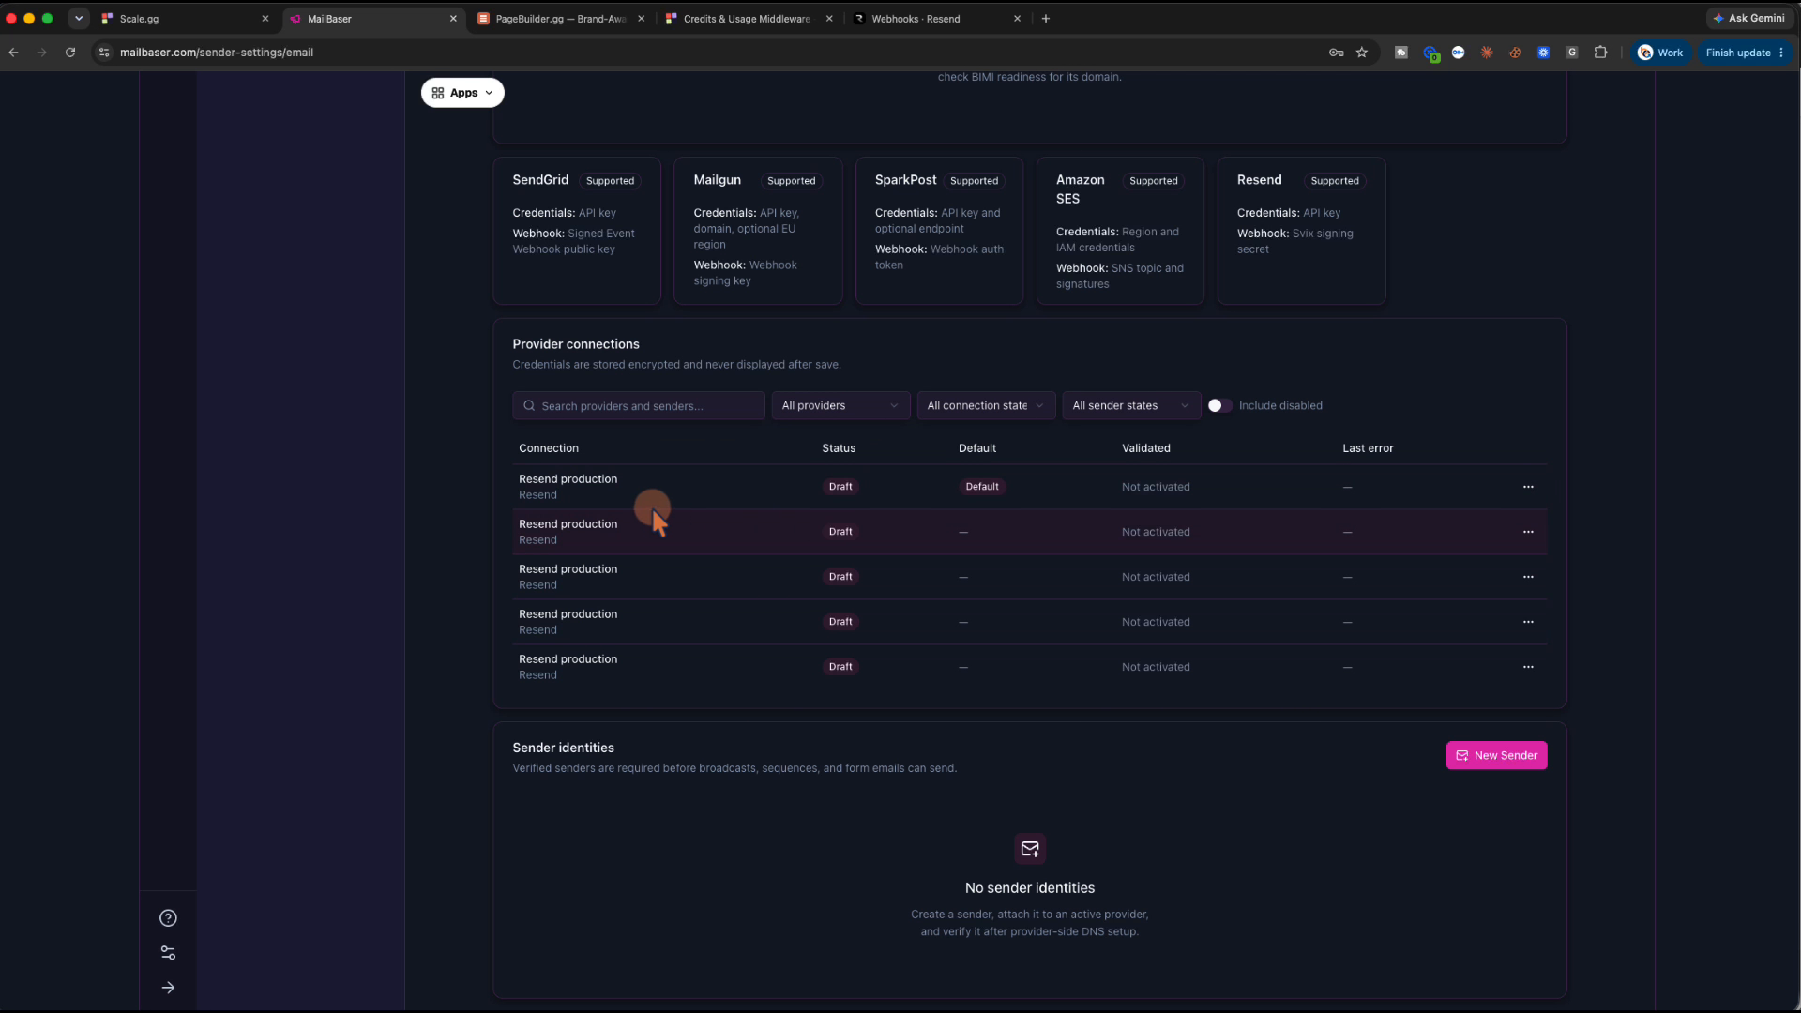
click(1527, 486)
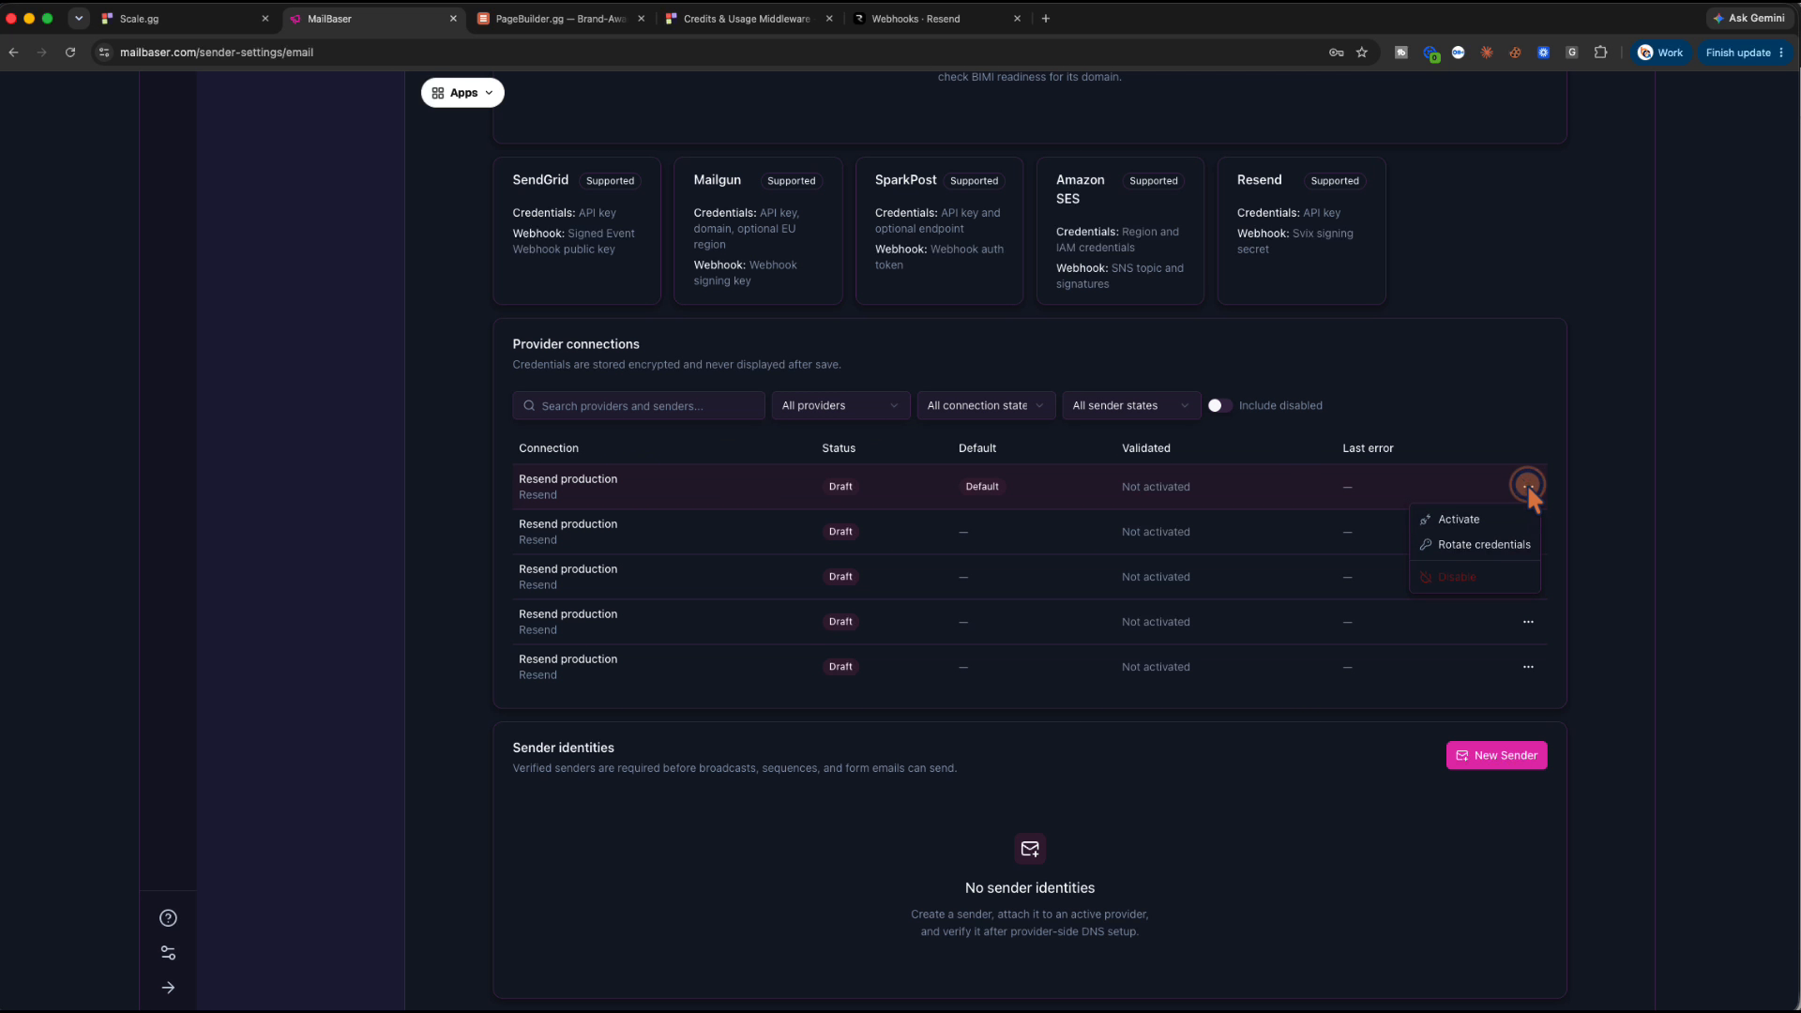
click(1468, 520)
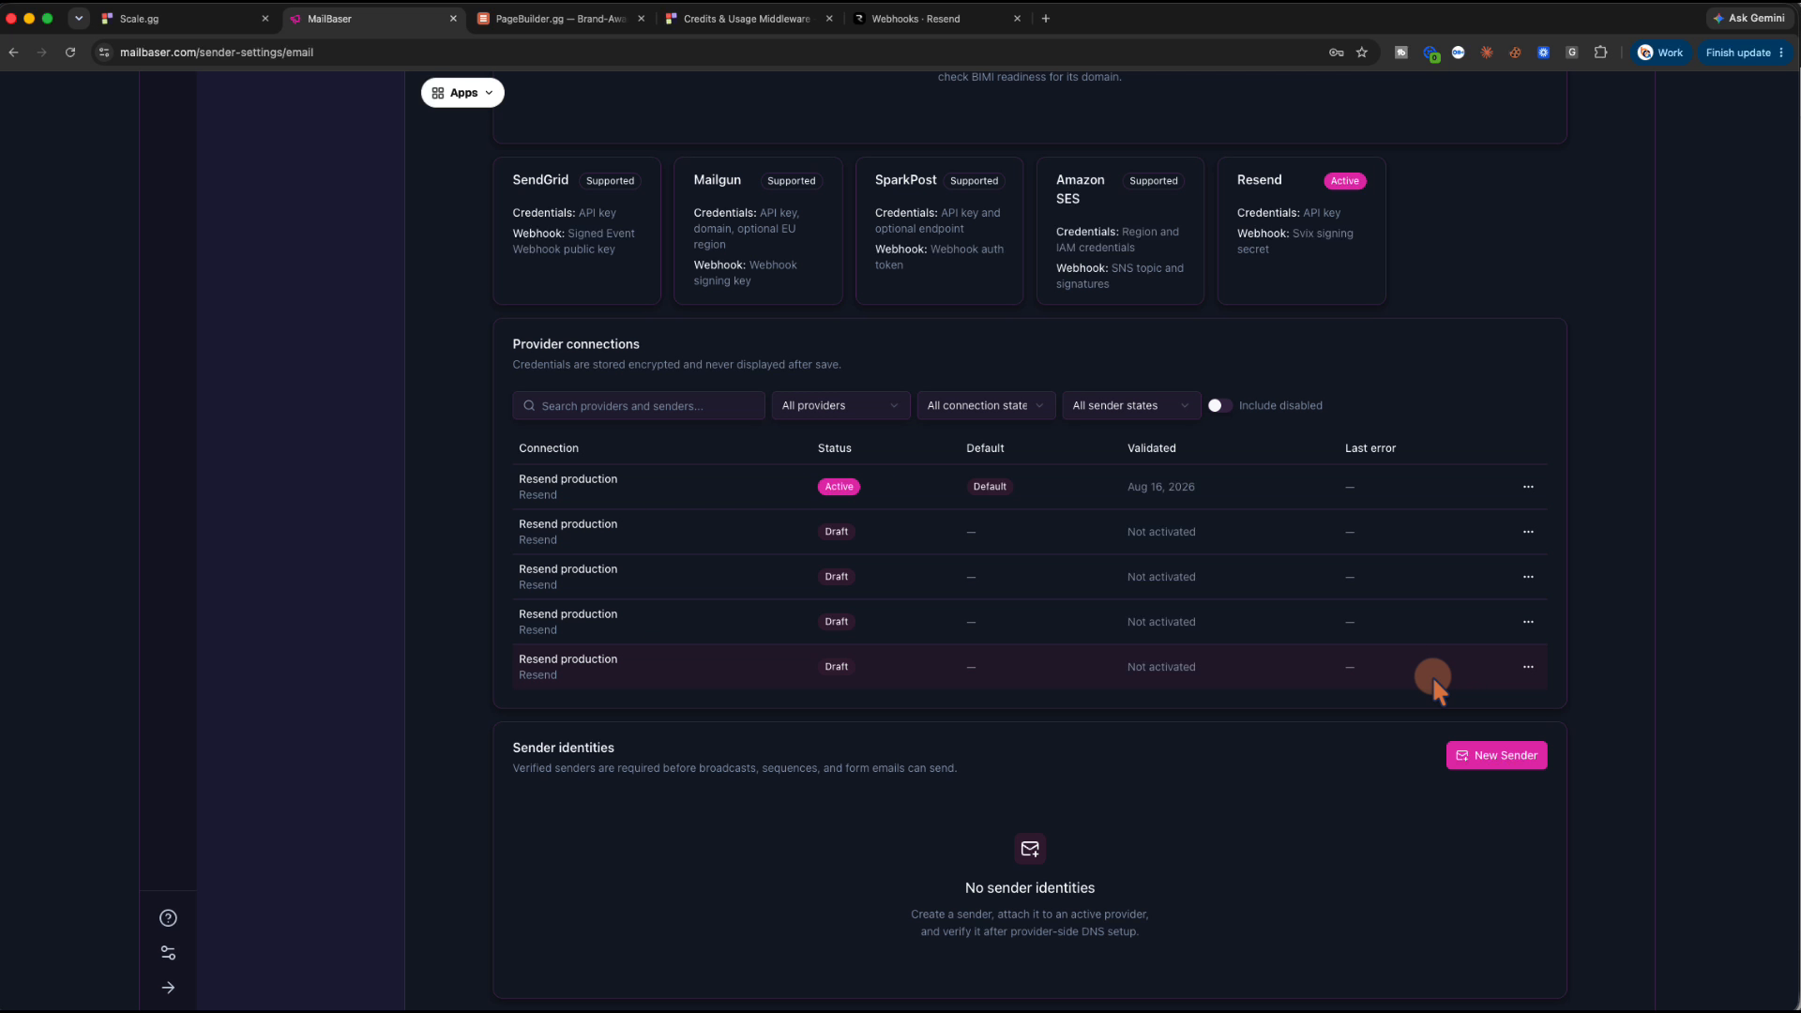
Create a default sender with the owner's e-mail, name and reply-to, routed through Resend production
click(1480, 758)
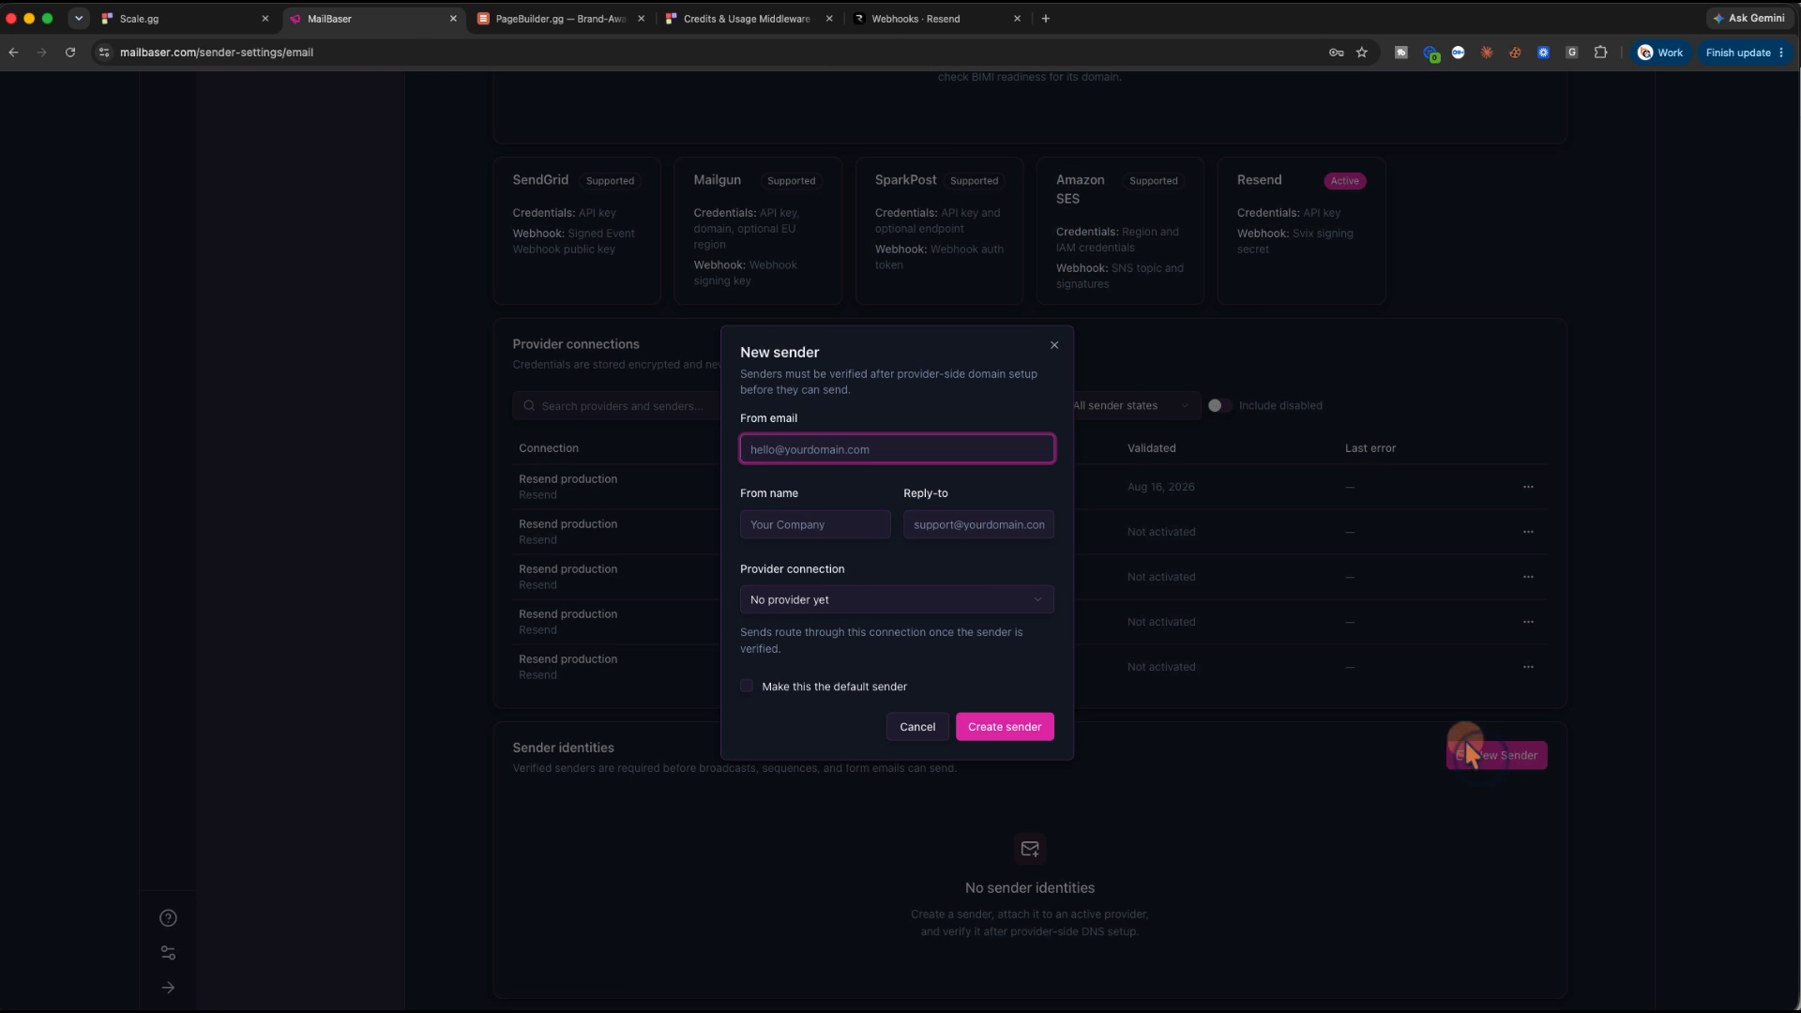
click(792, 444)
key(Tab)
text(Ke)
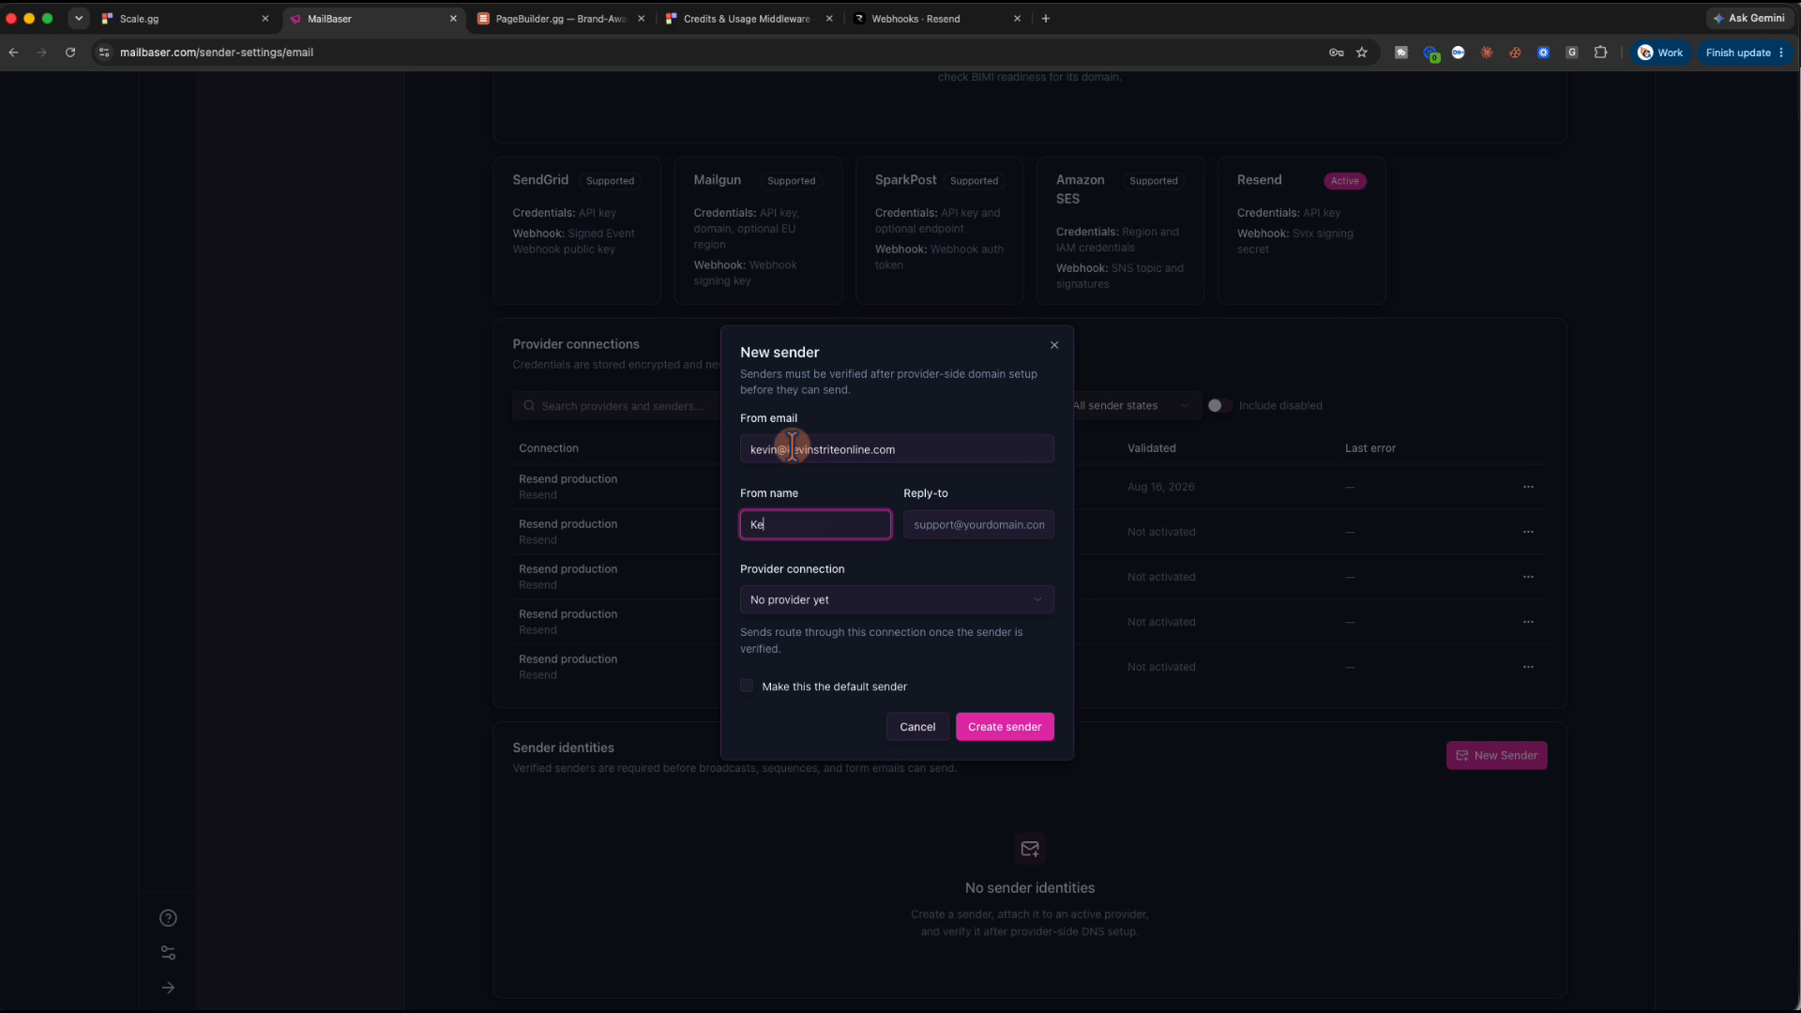
text(vin Strite Online)
key(Tab)
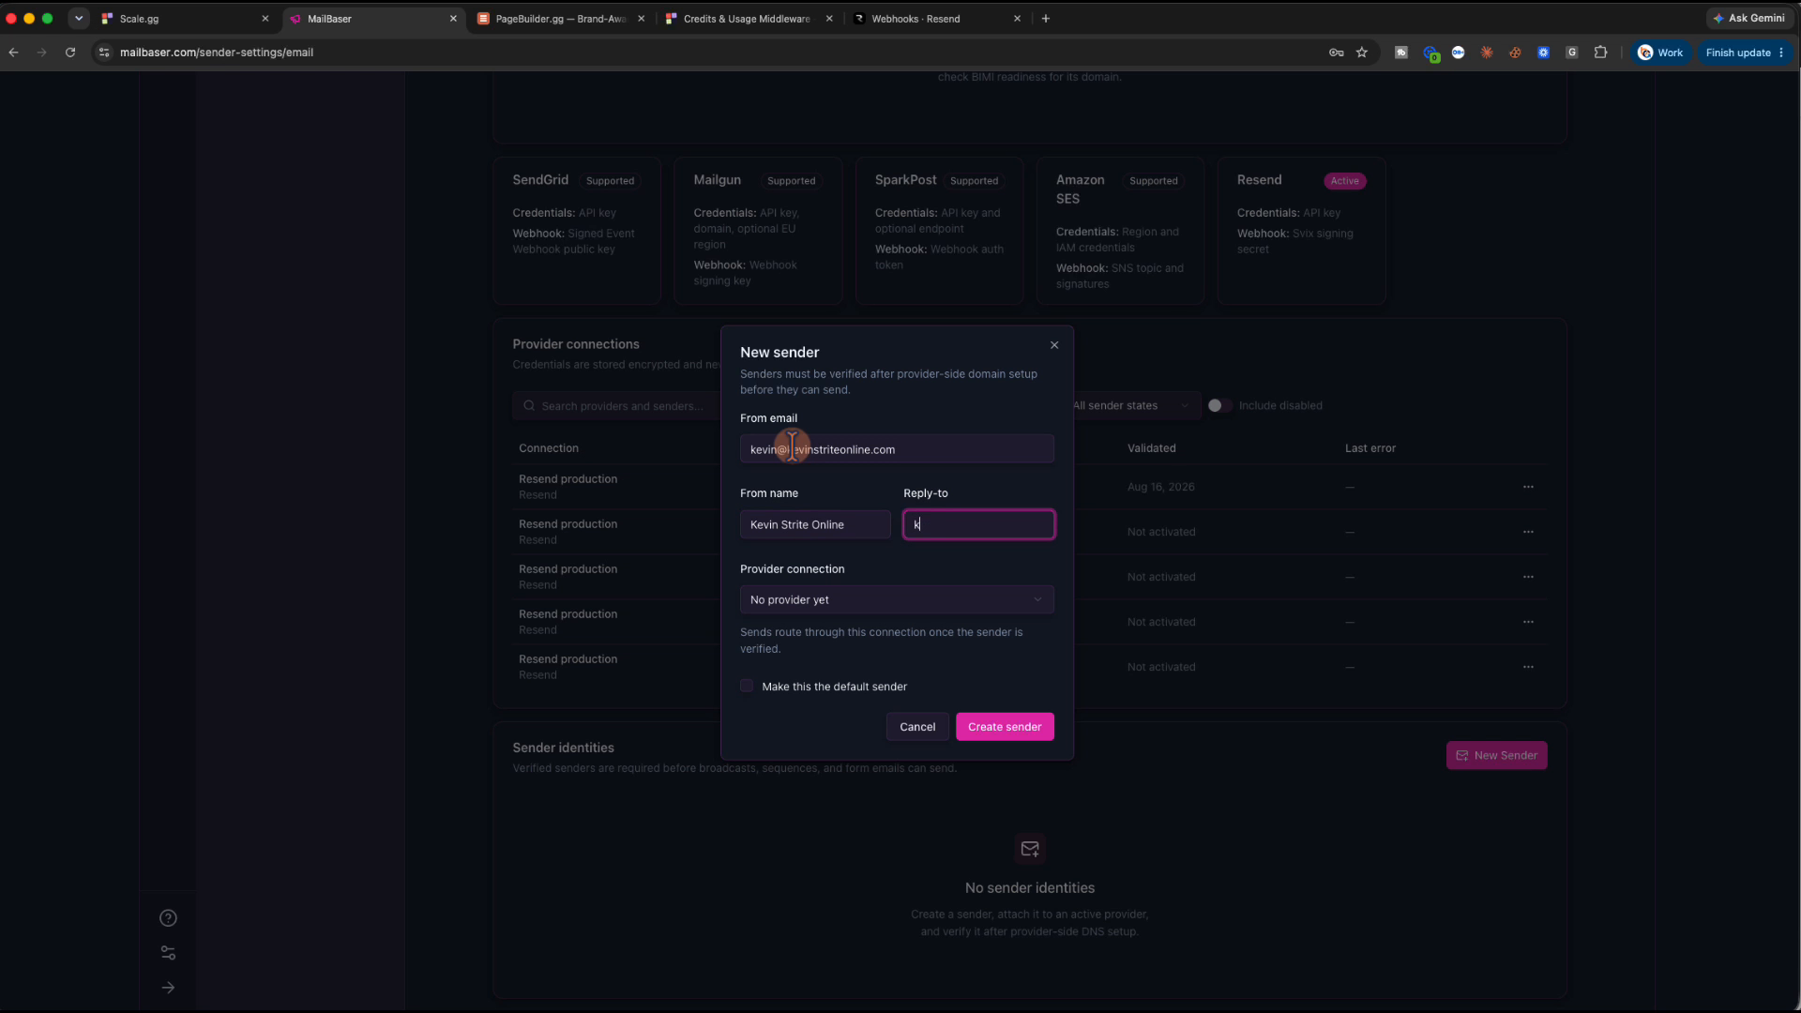
key(Tab)
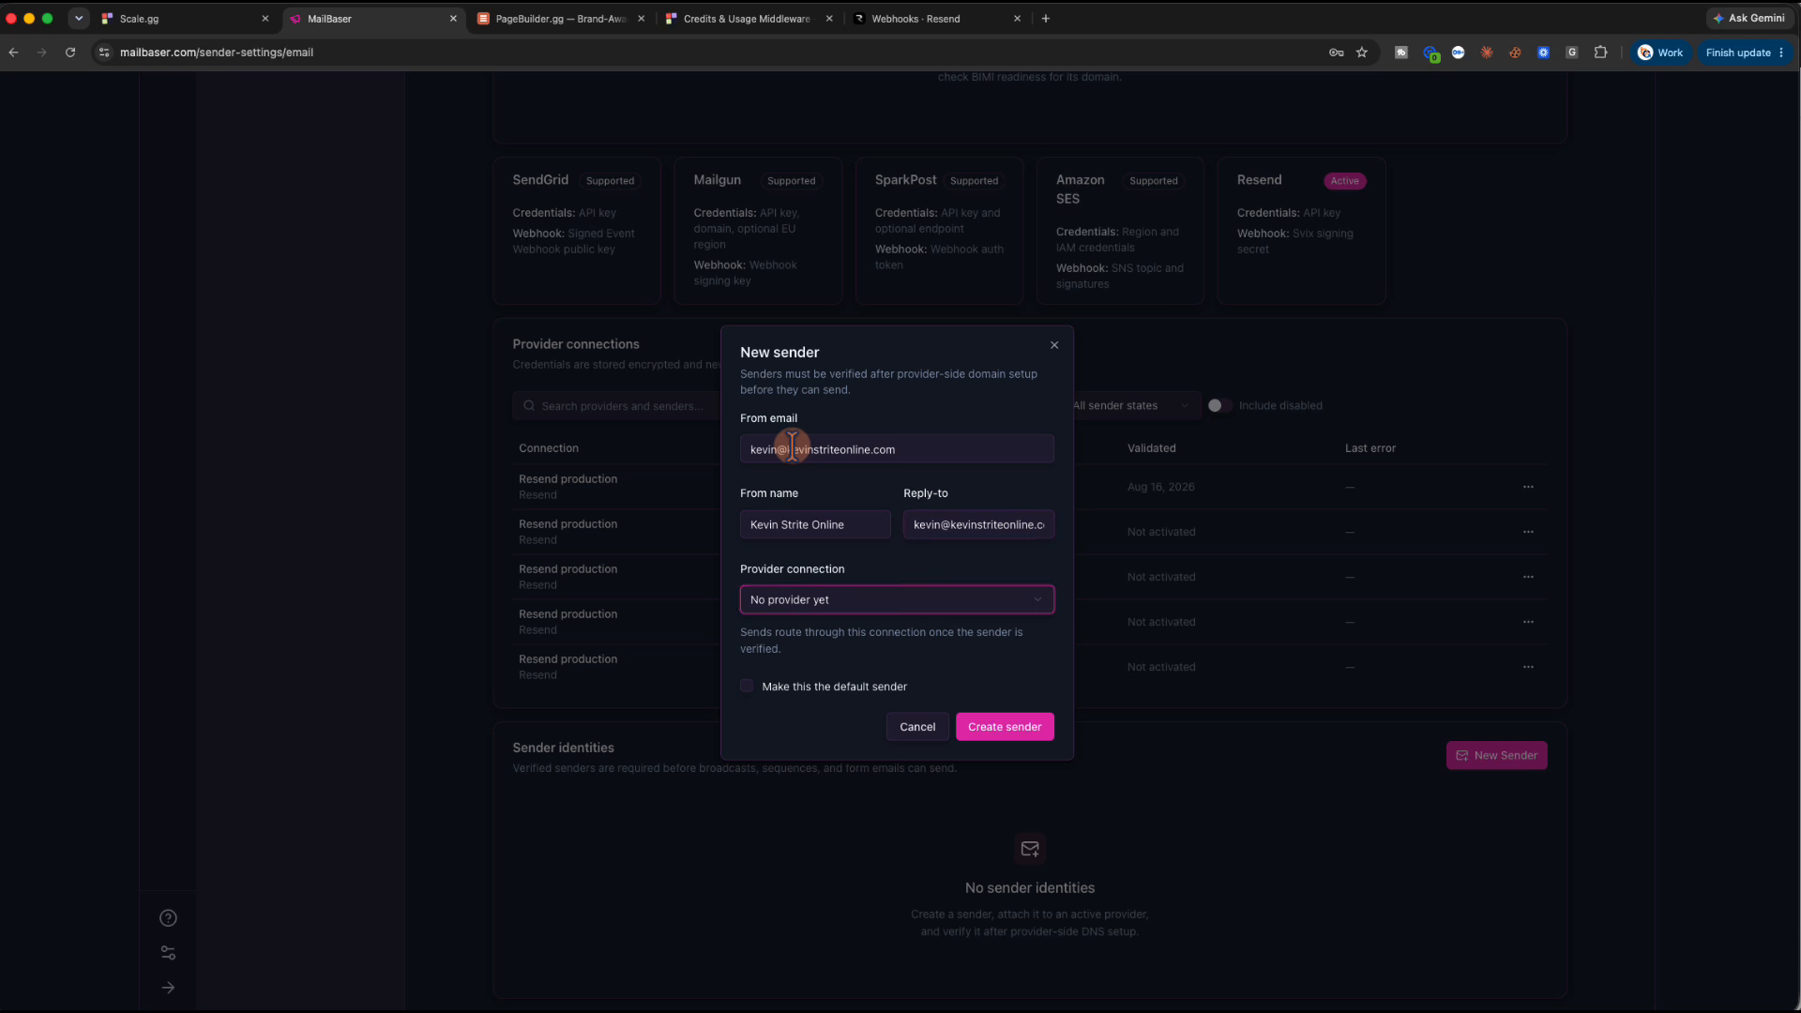
click(853, 597)
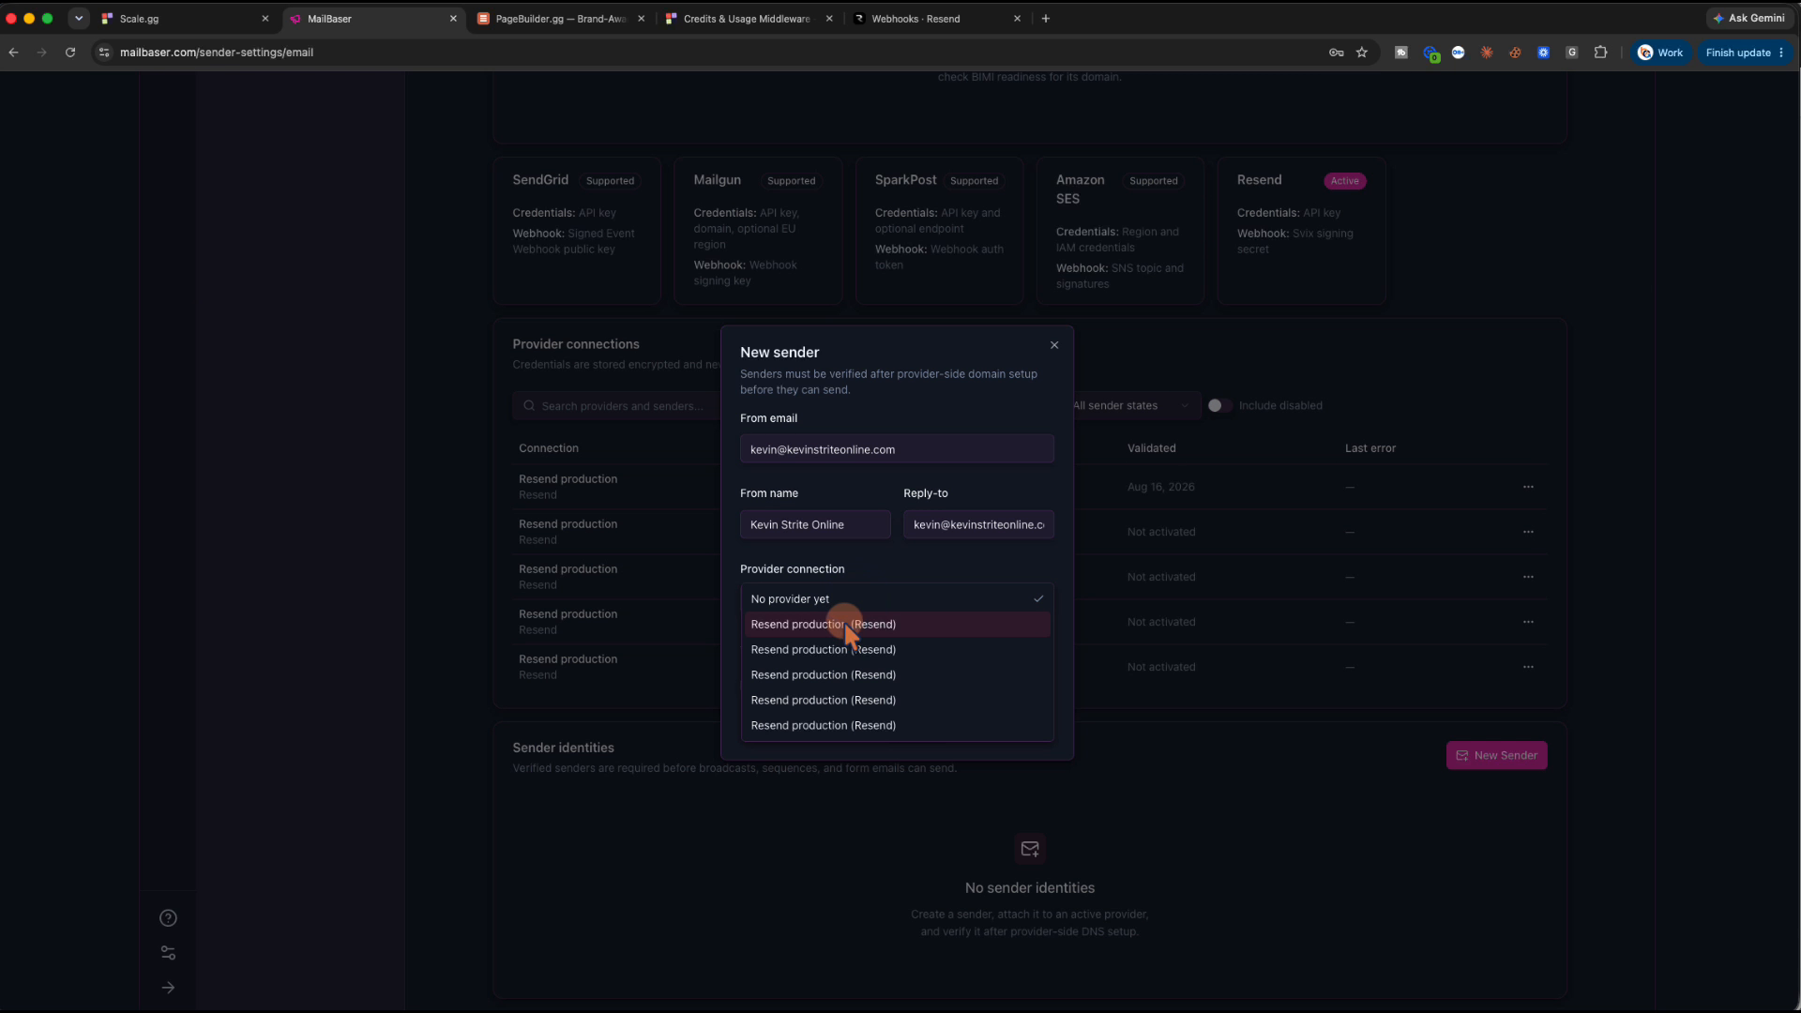
click(847, 624)
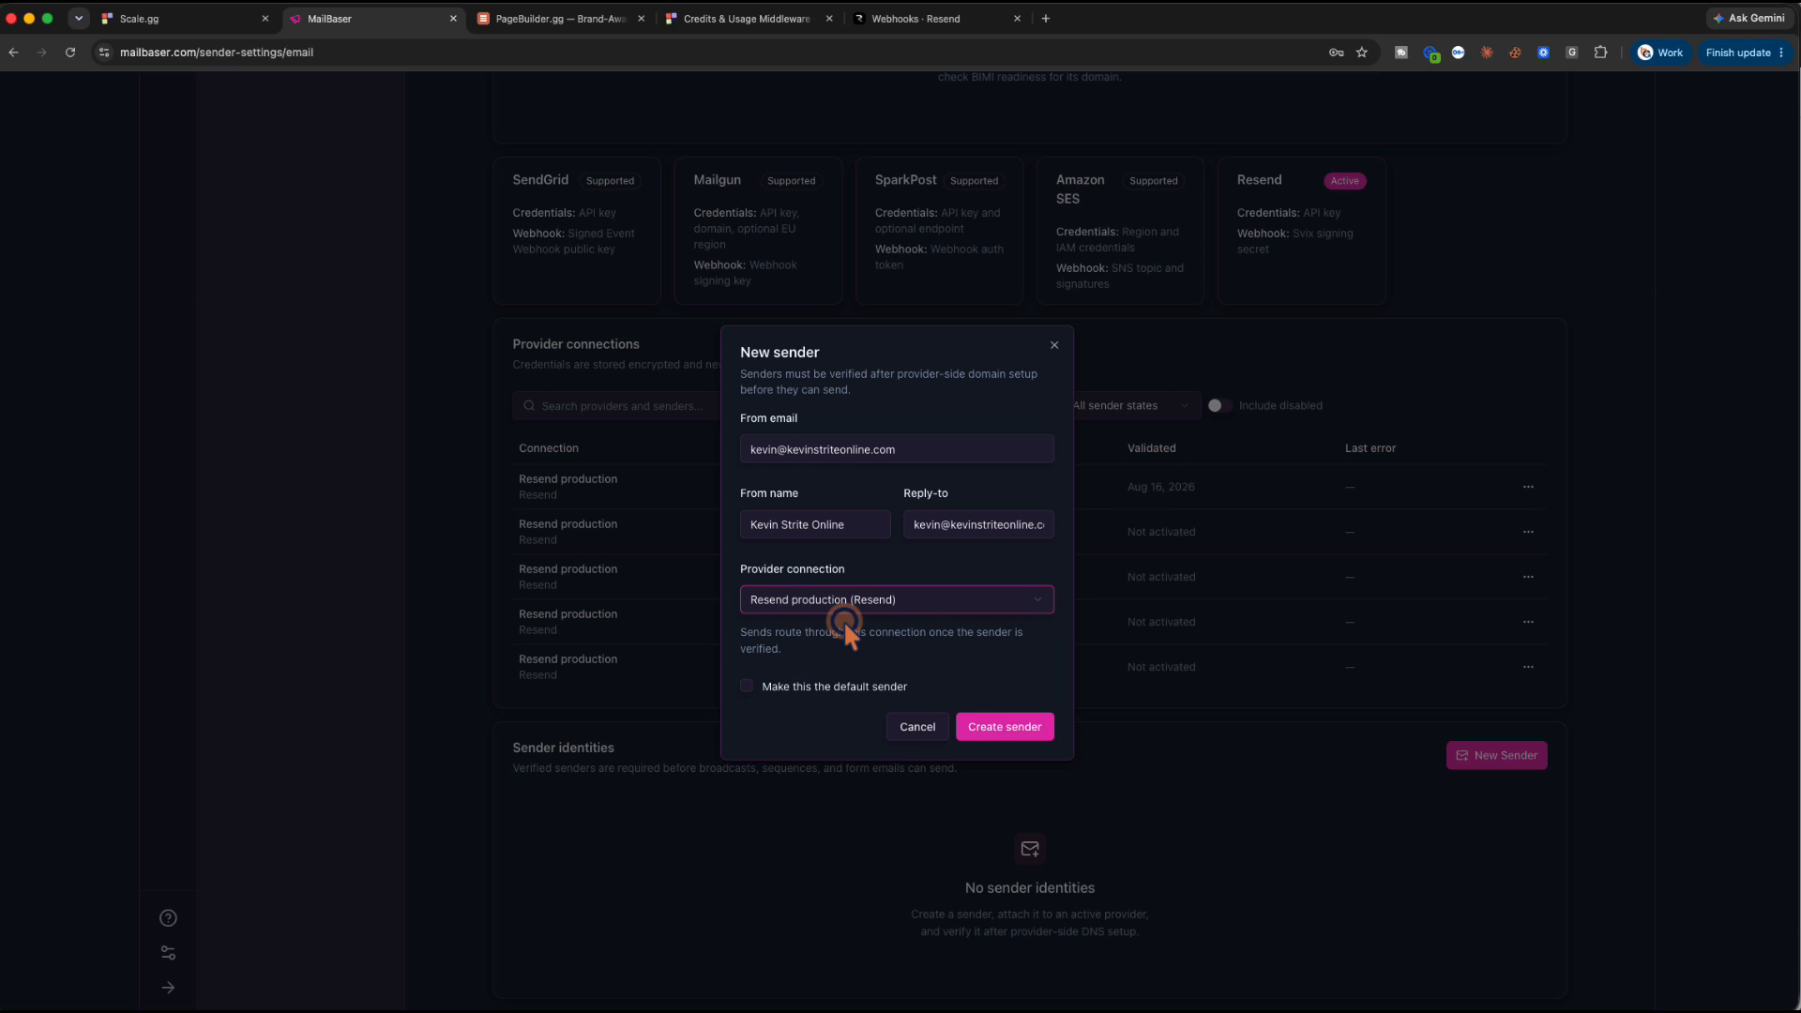
click(748, 685)
click(1006, 734)
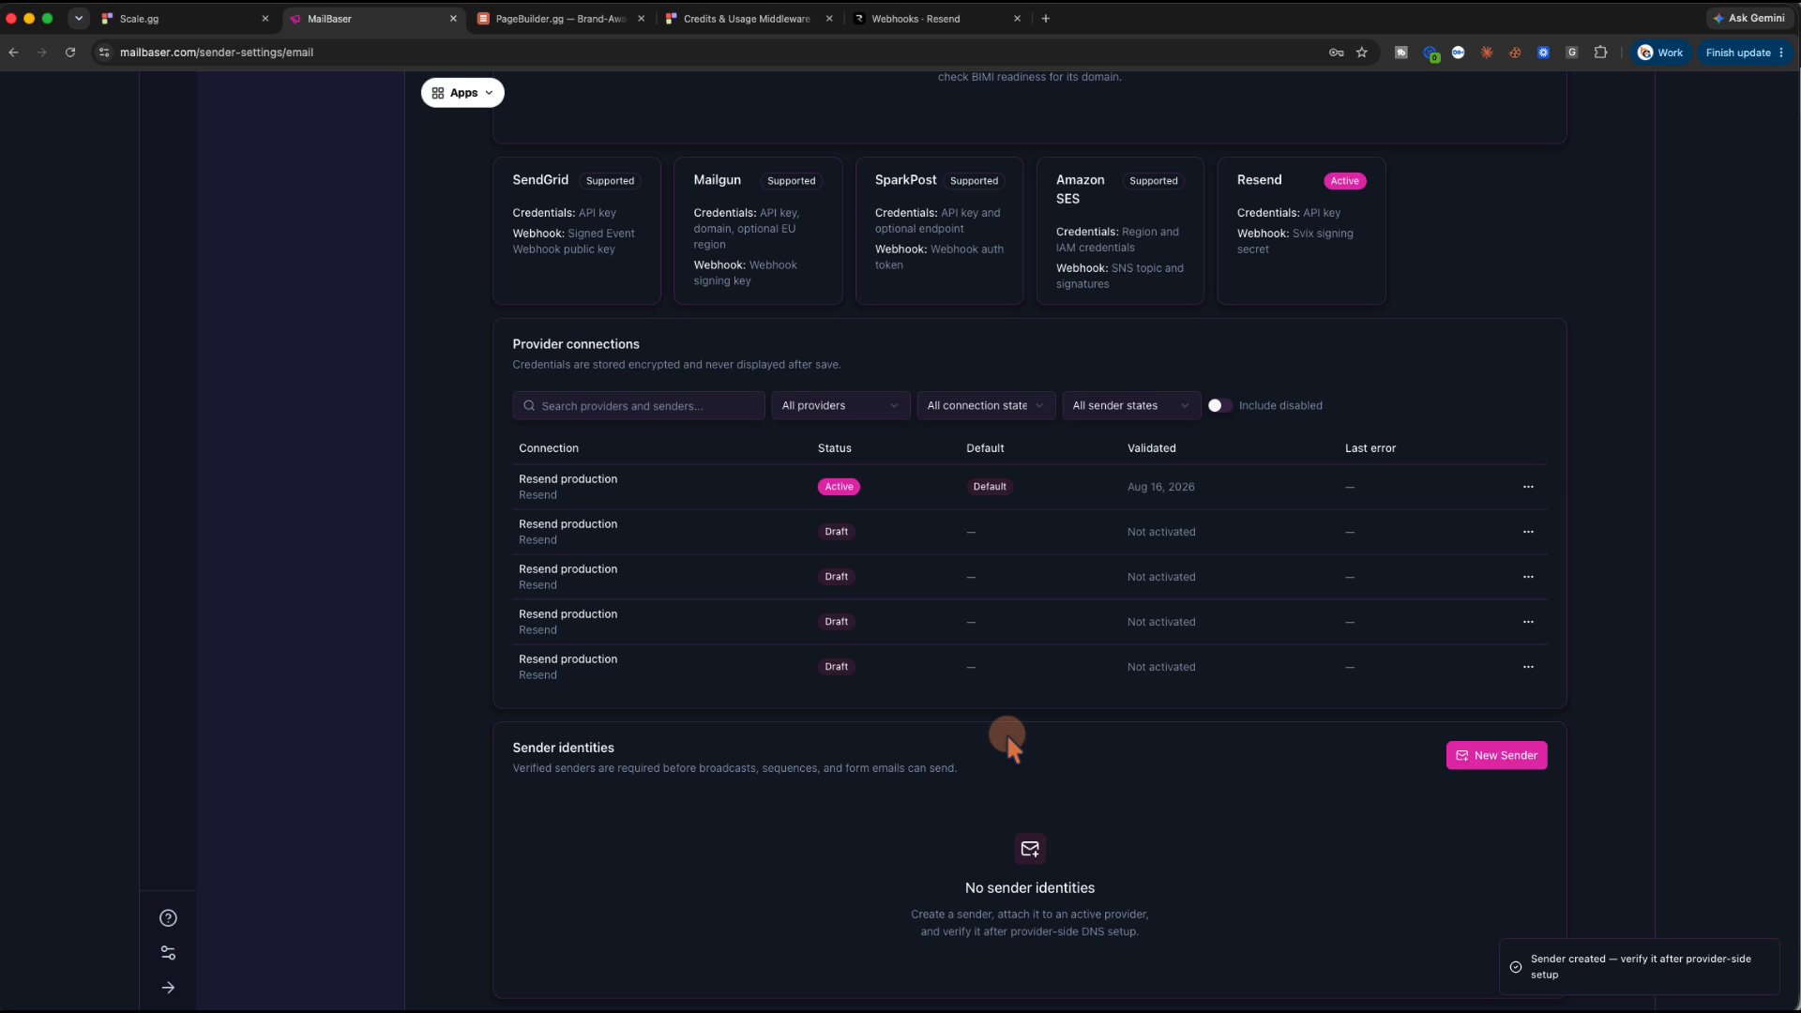
Glance at the PageBuilder.gg and Credits tabs, then go to MailBaser's empty Forms page
scroll(797, 338, up, 4)
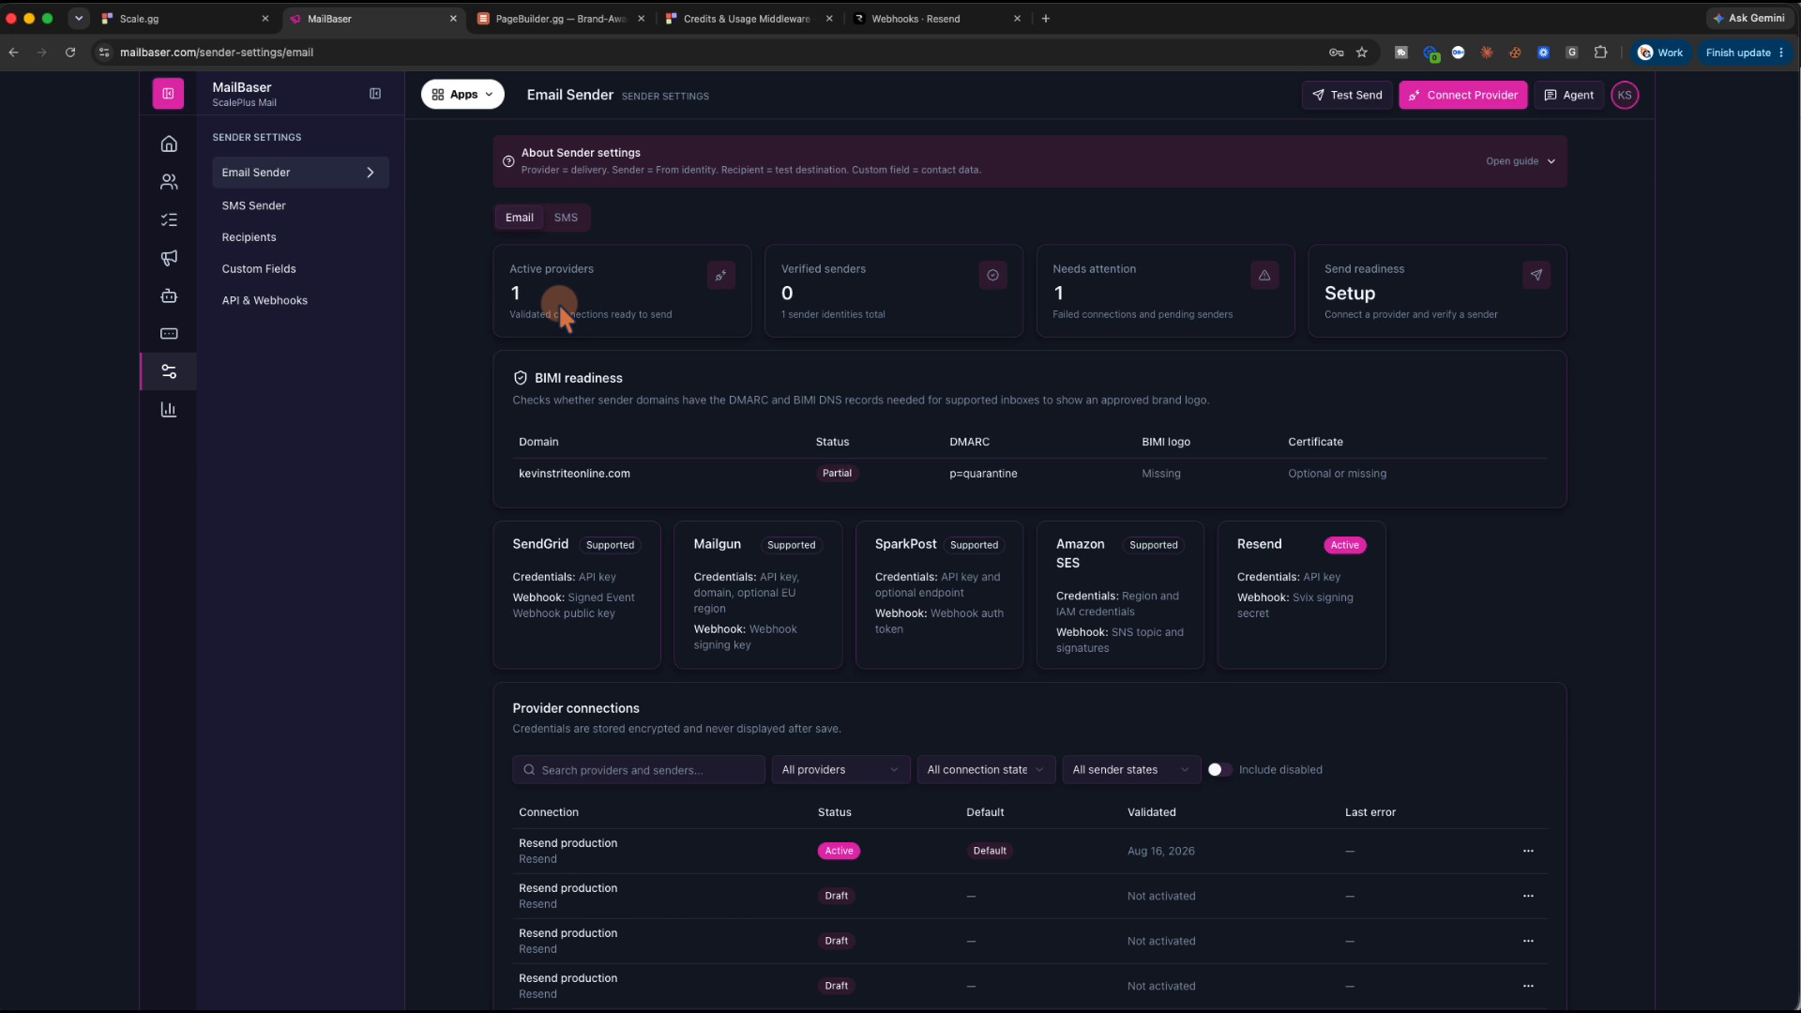
click(600, 21)
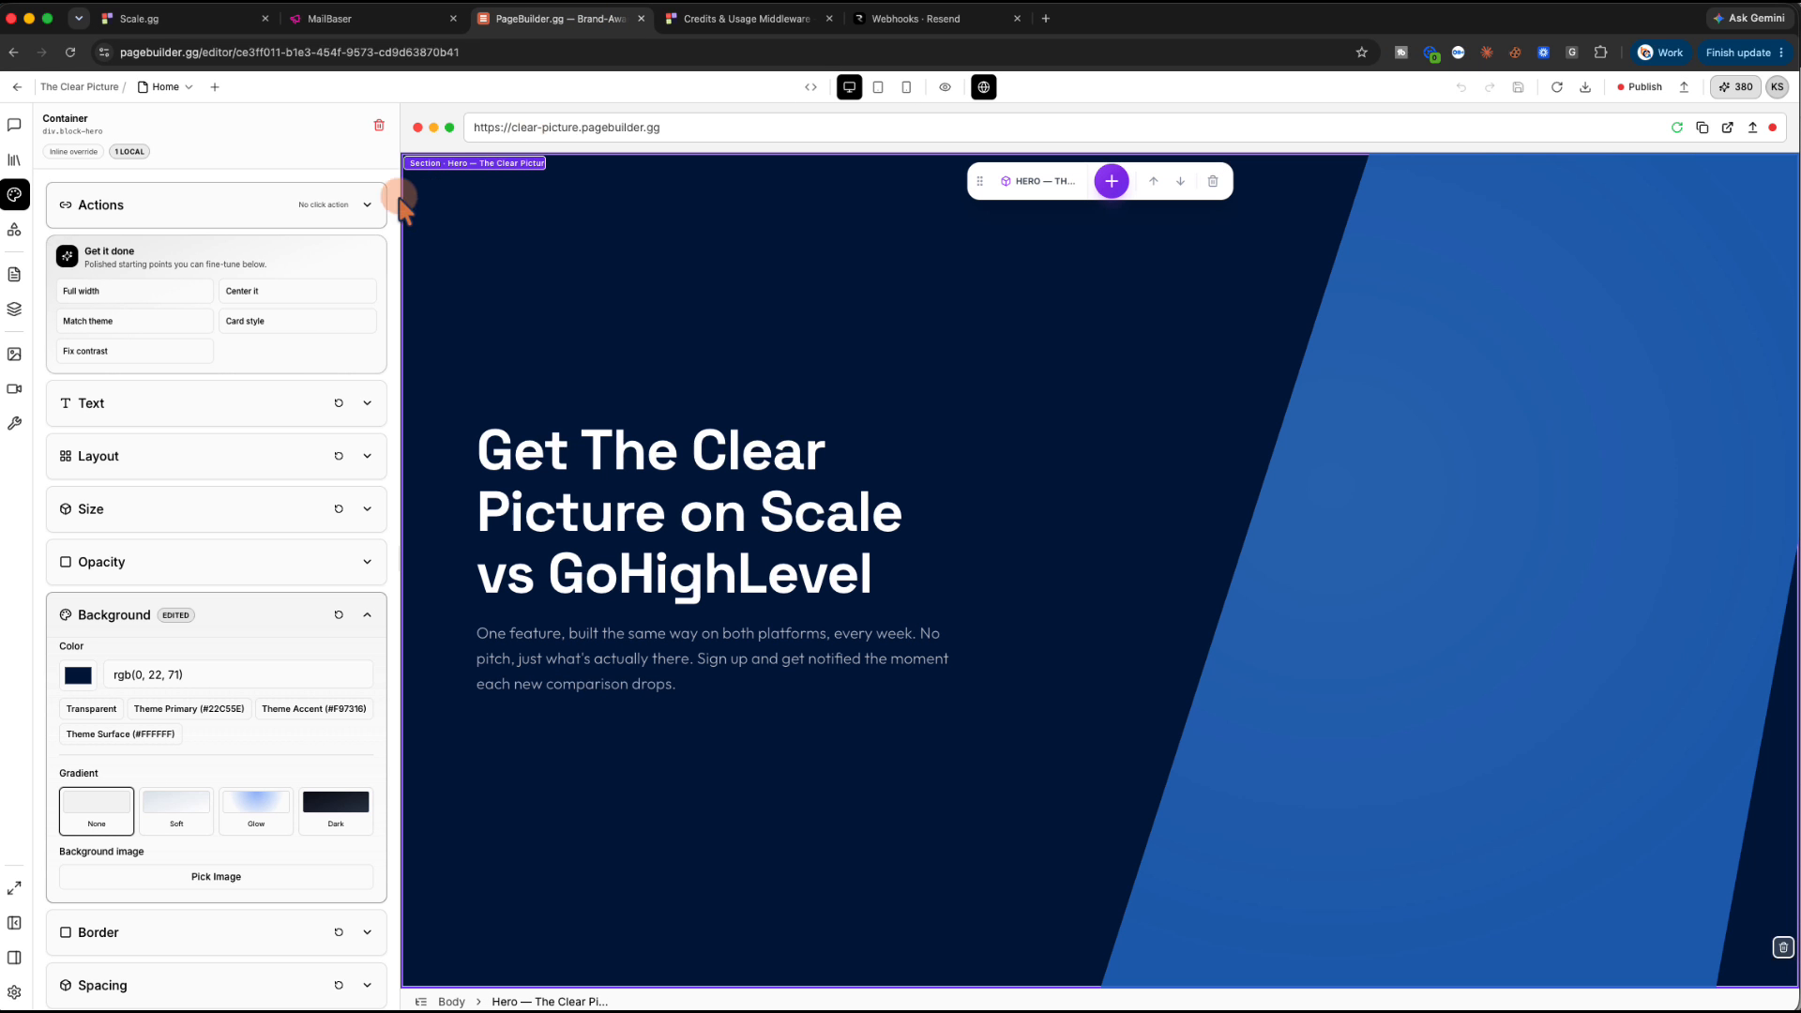
click(760, 19)
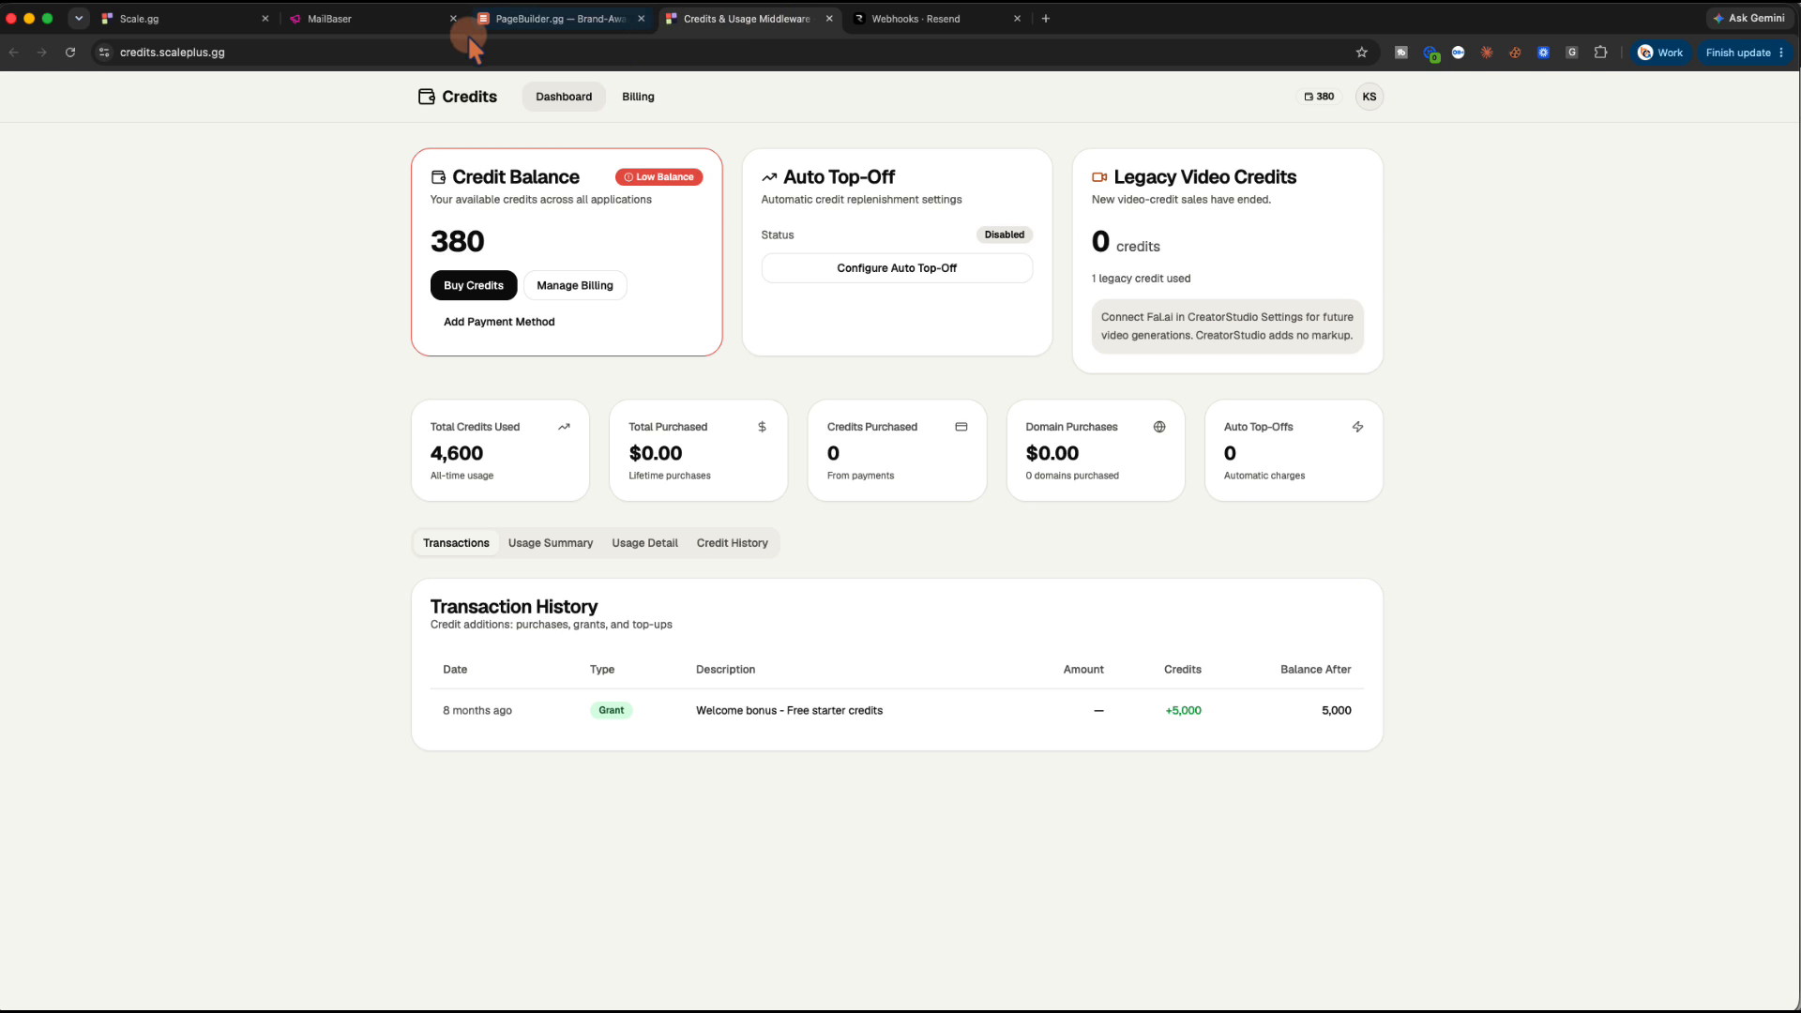
click(378, 20)
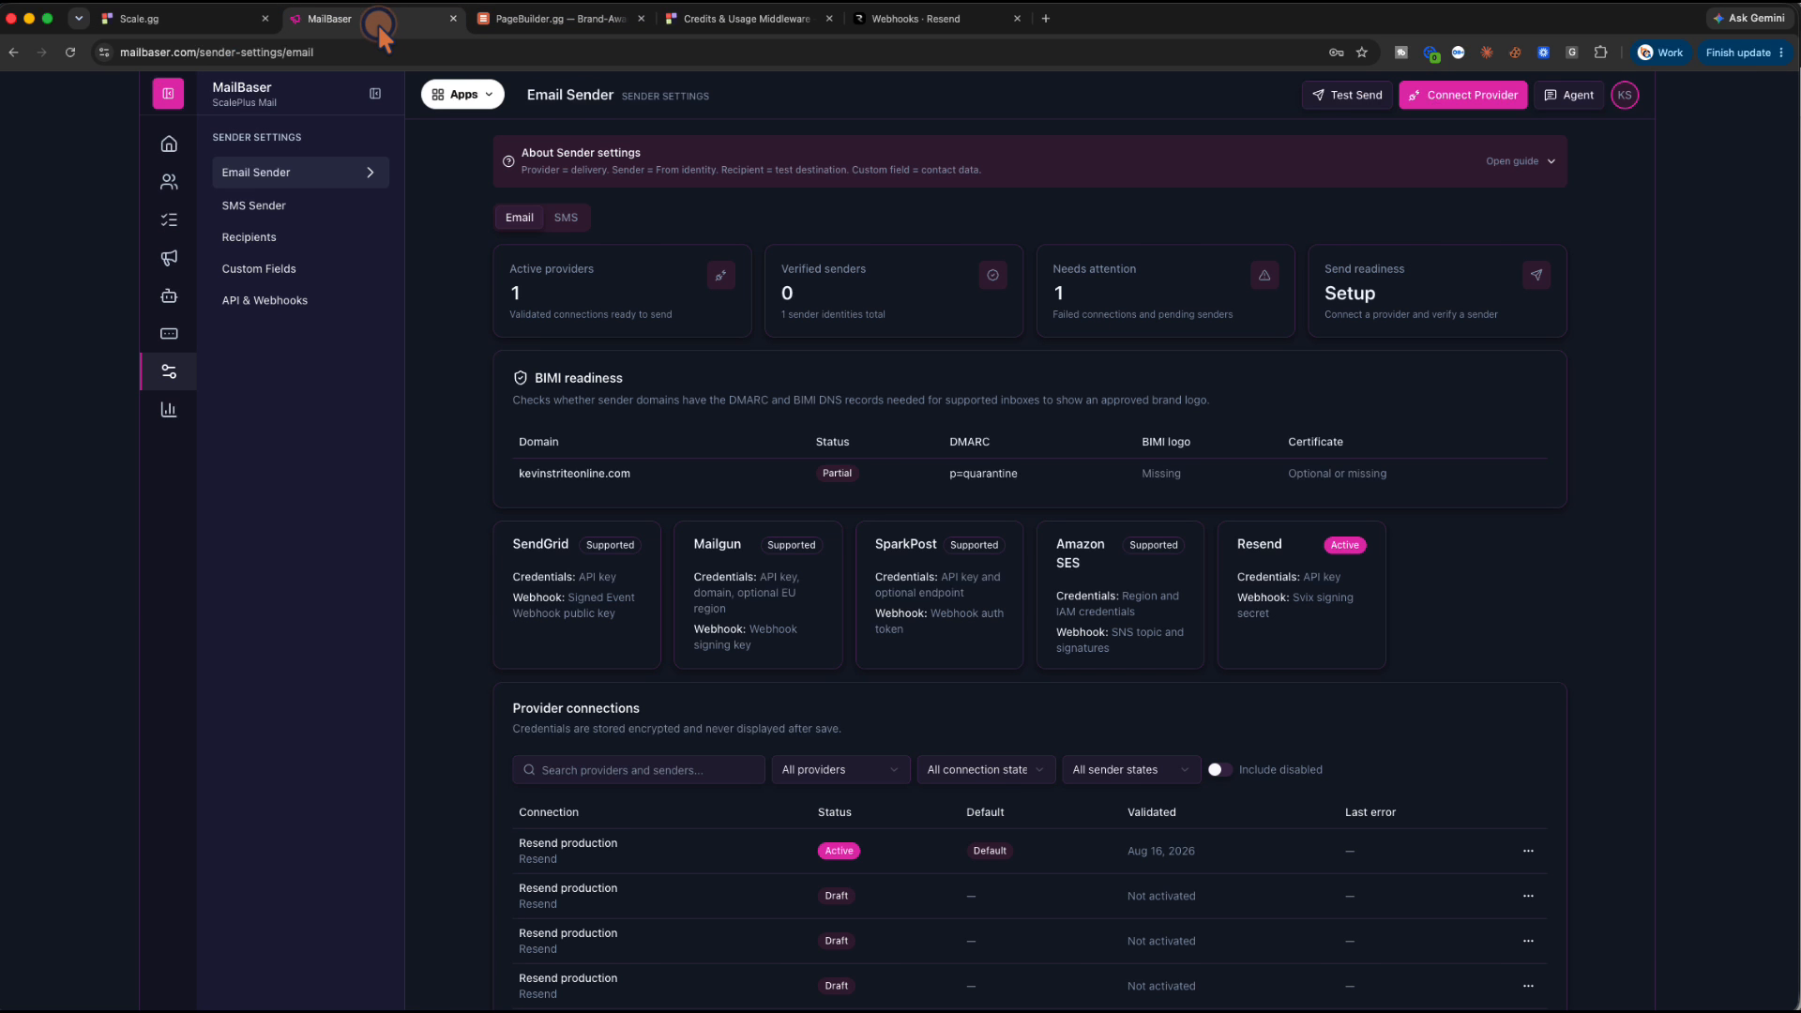
click(175, 331)
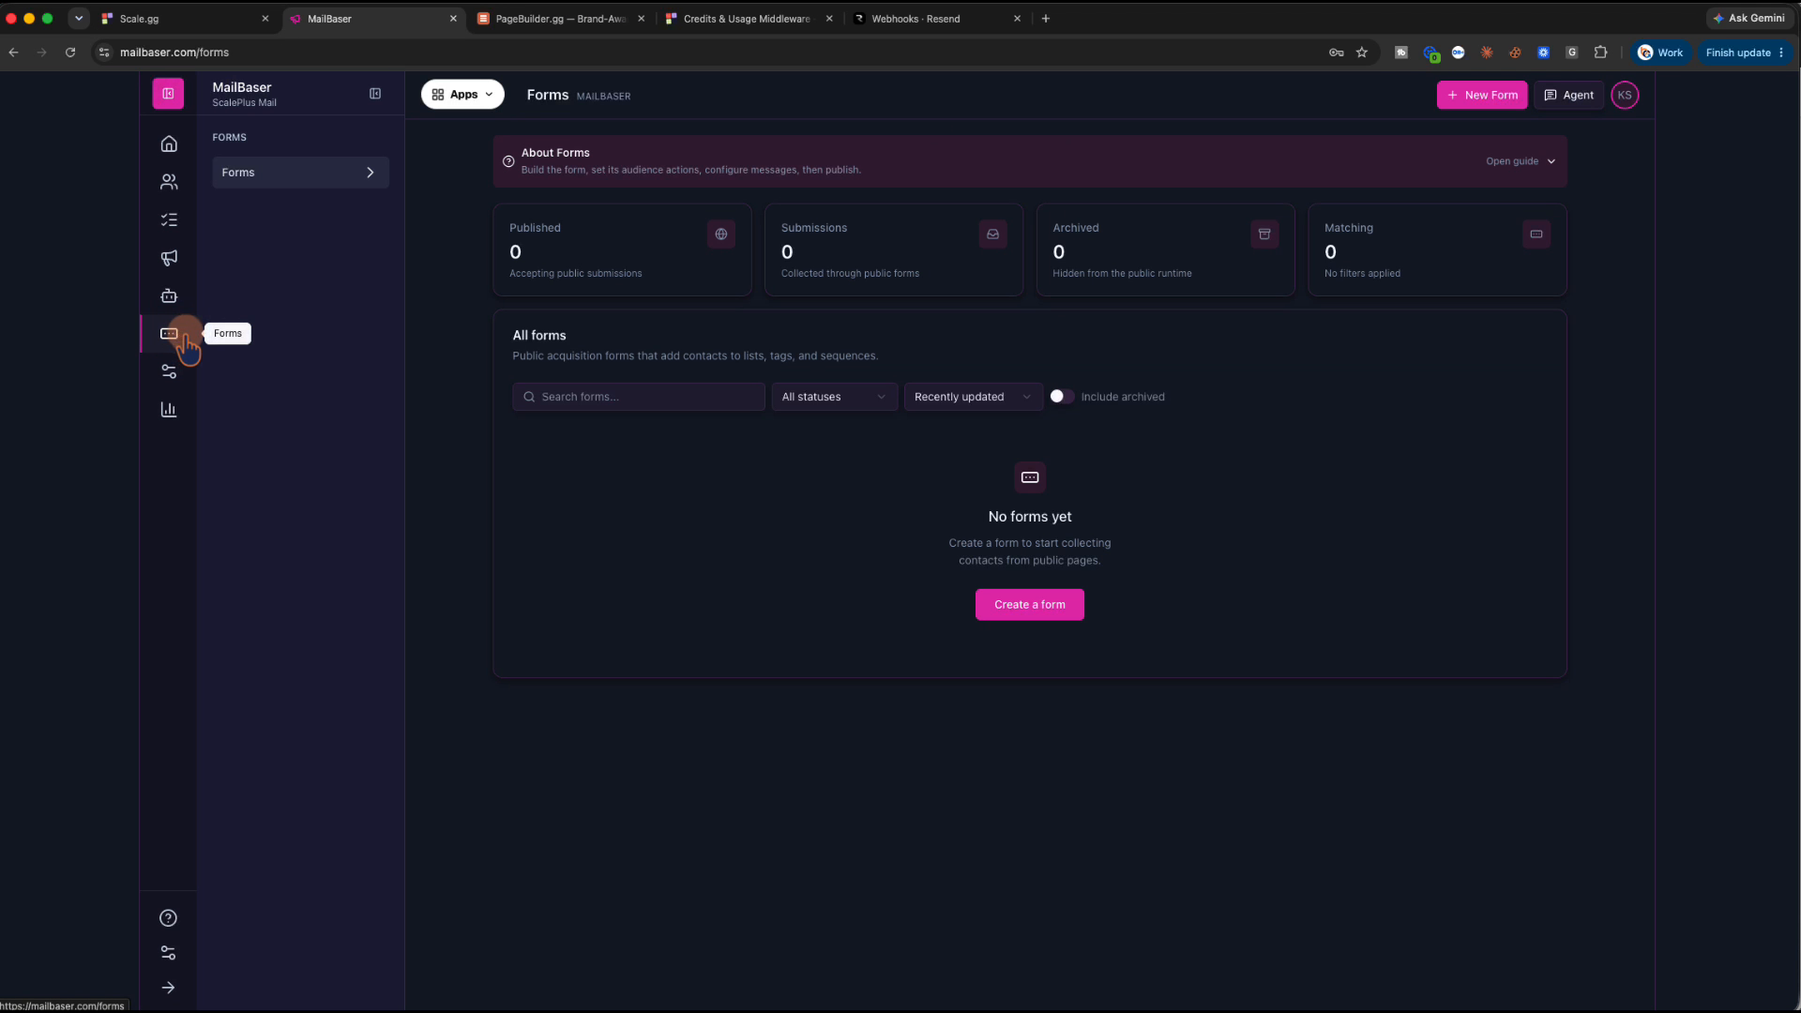
click(1066, 604)
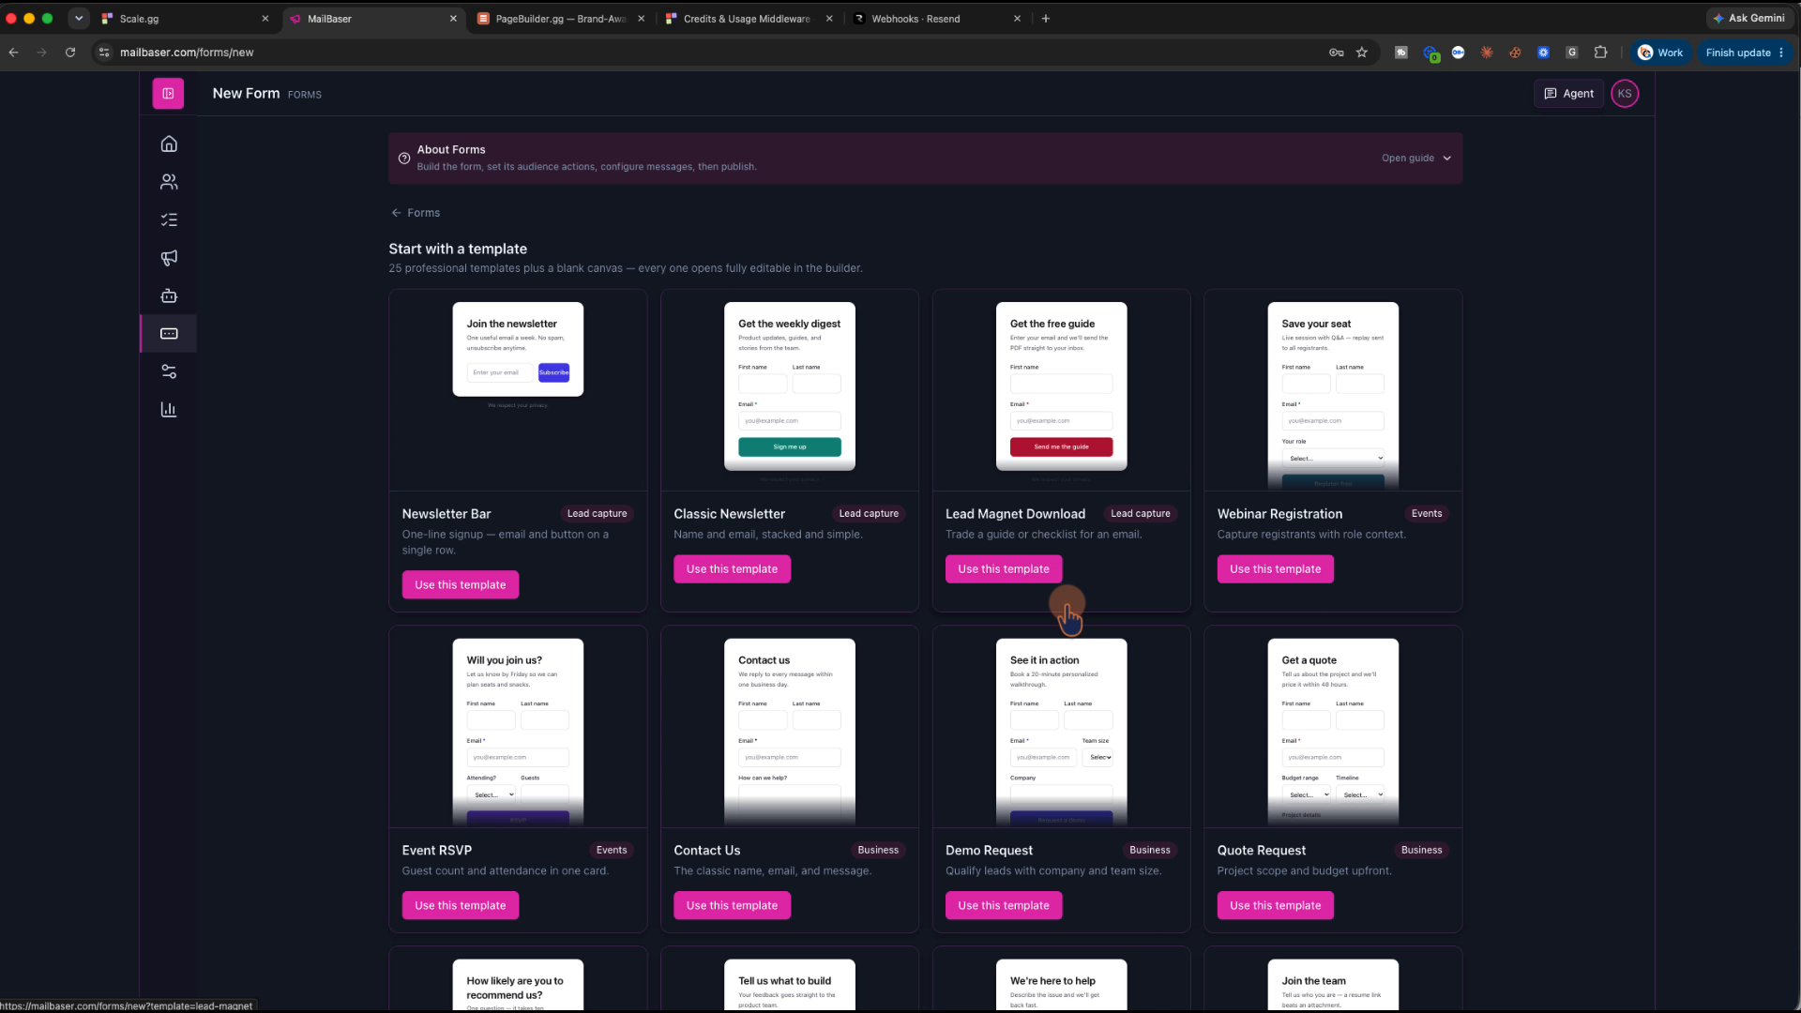
click(1008, 570)
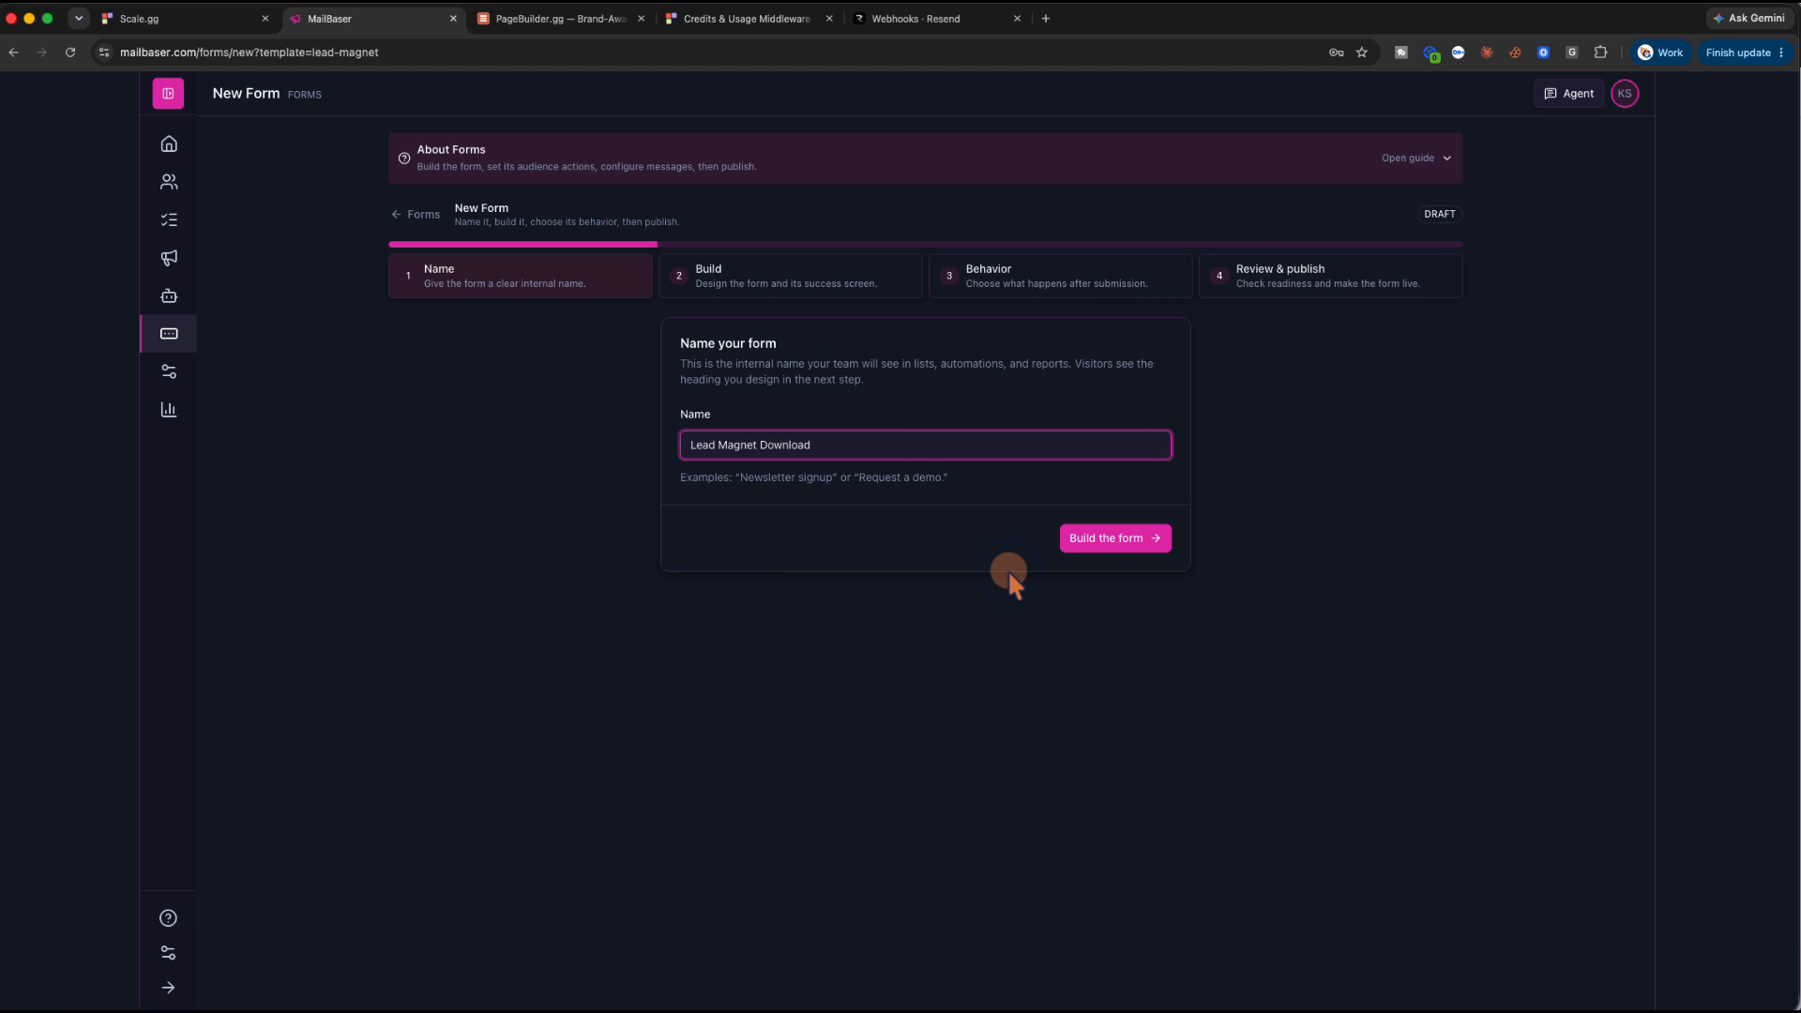
triple_click(842, 443)
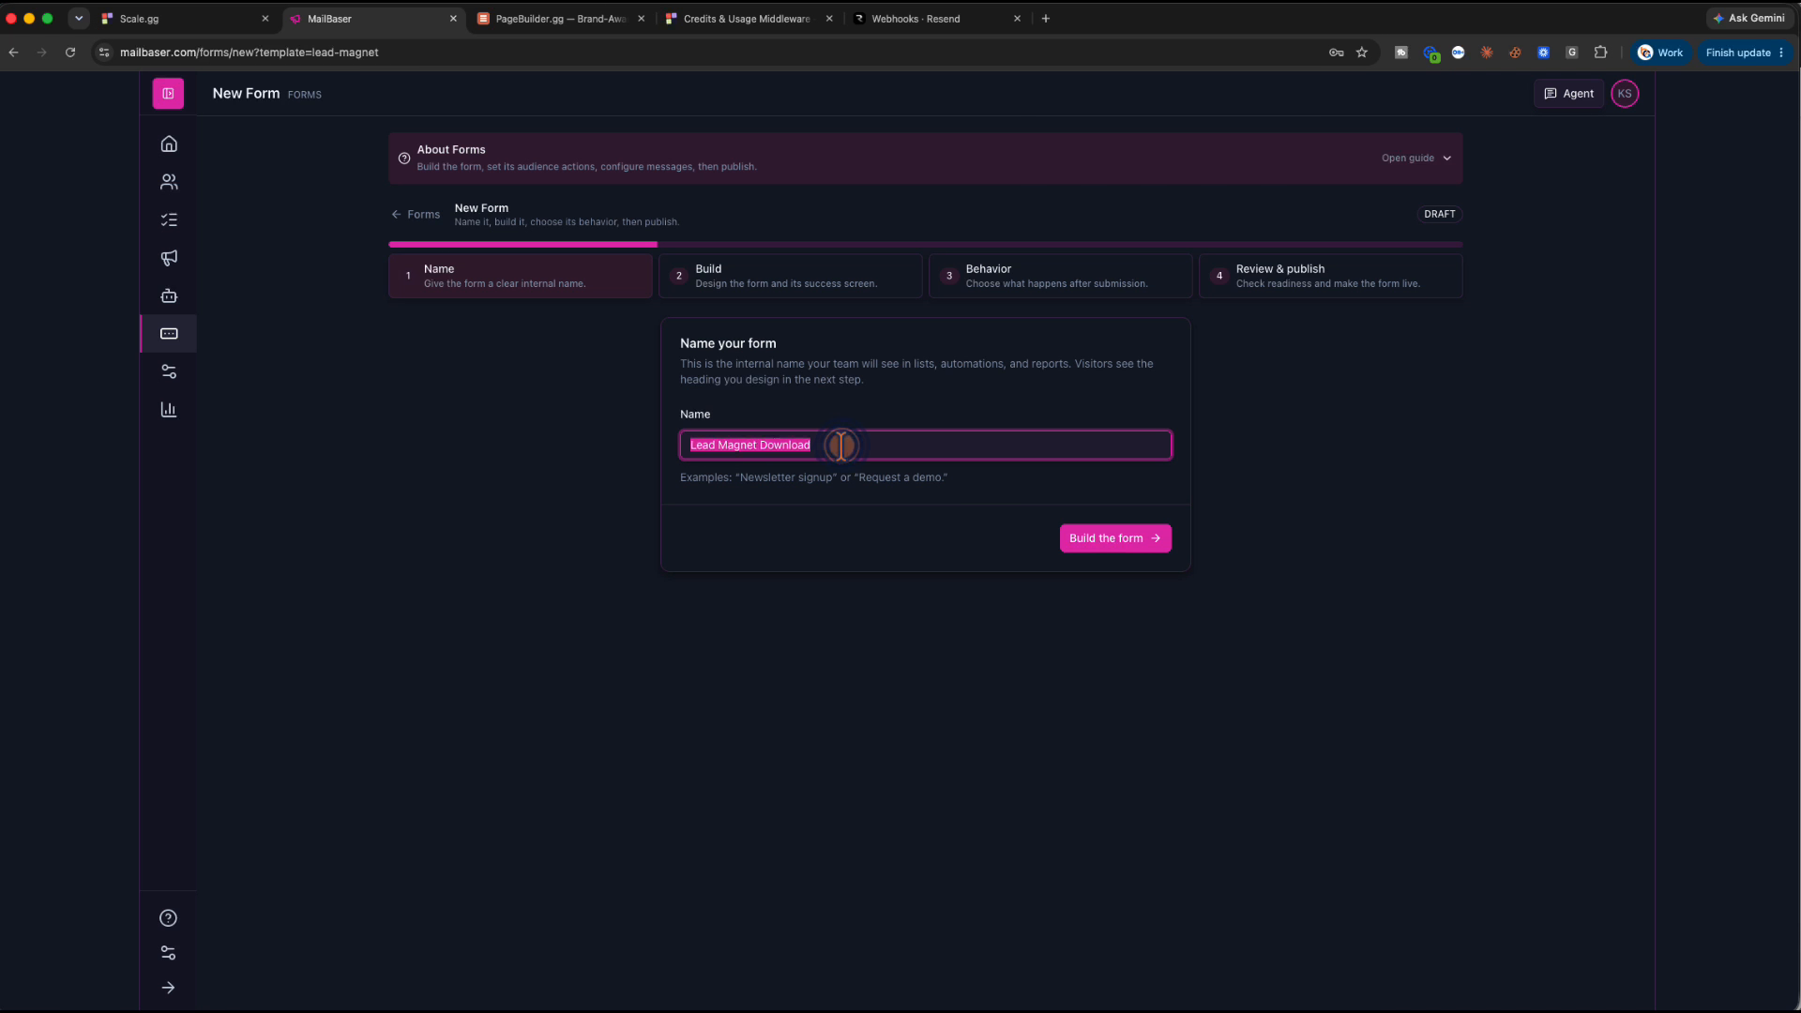
text(Cl)
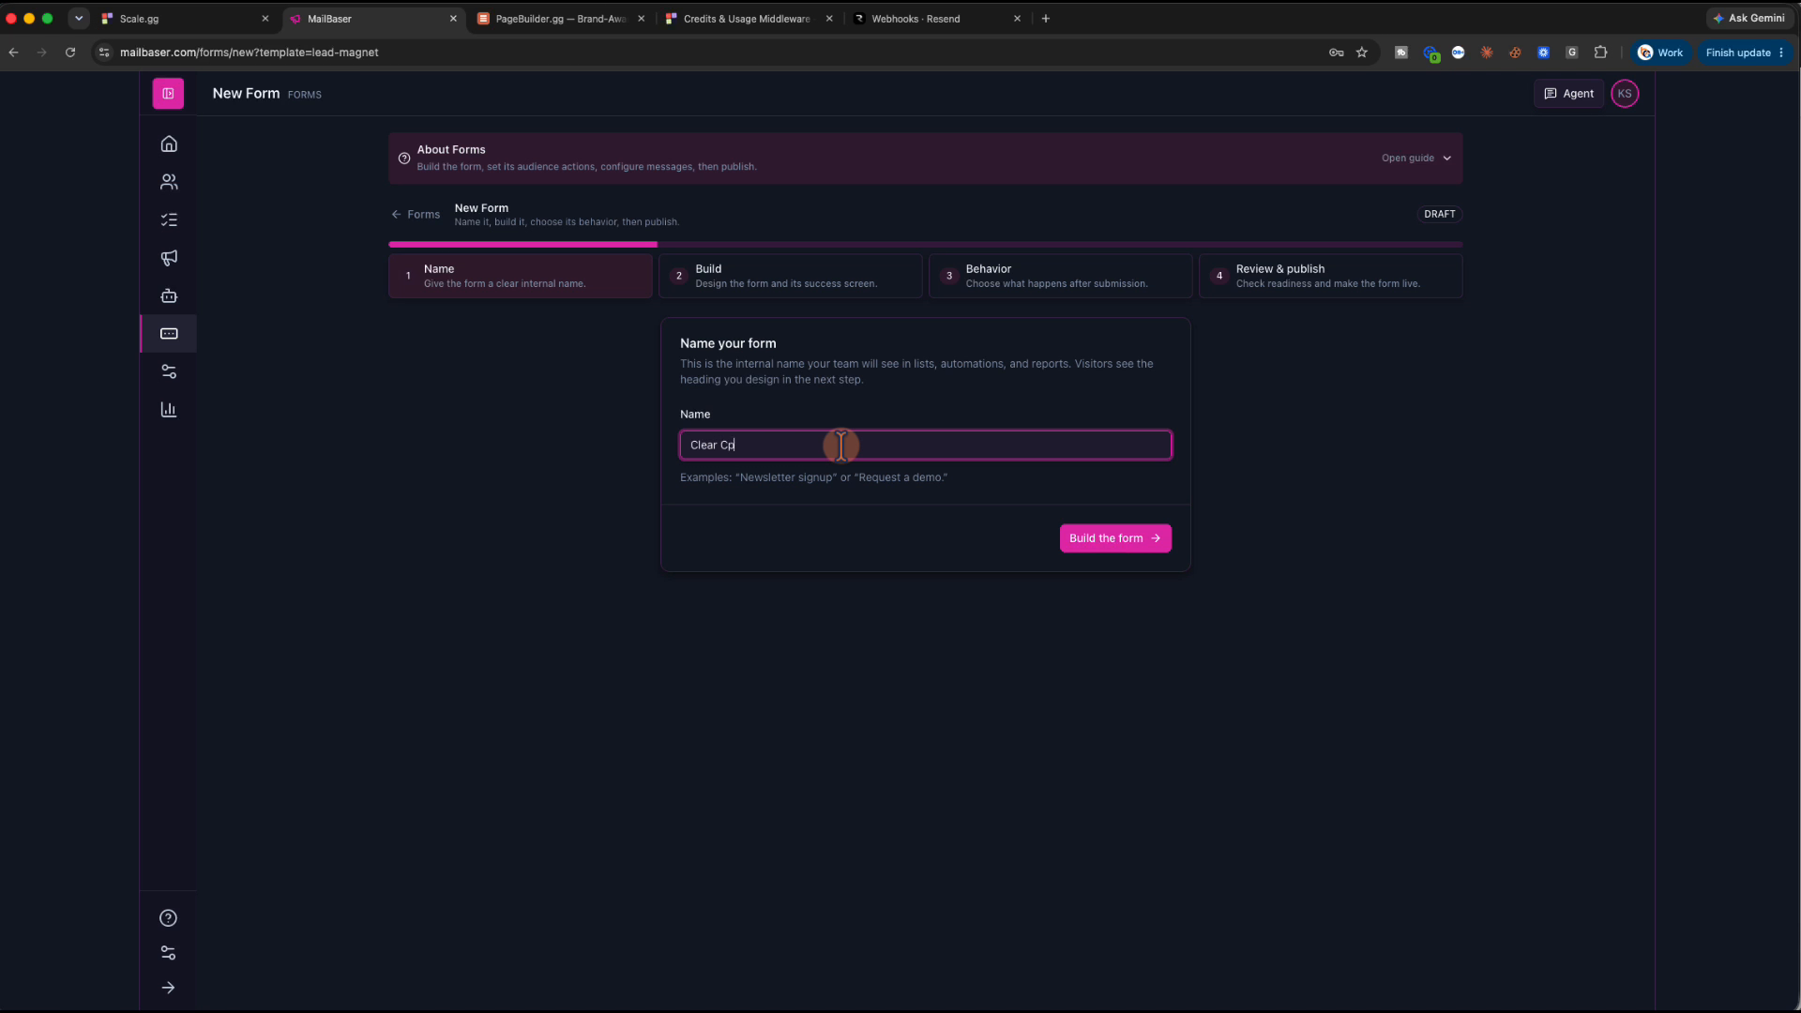
text(ear Picture Op-)
click(1104, 544)
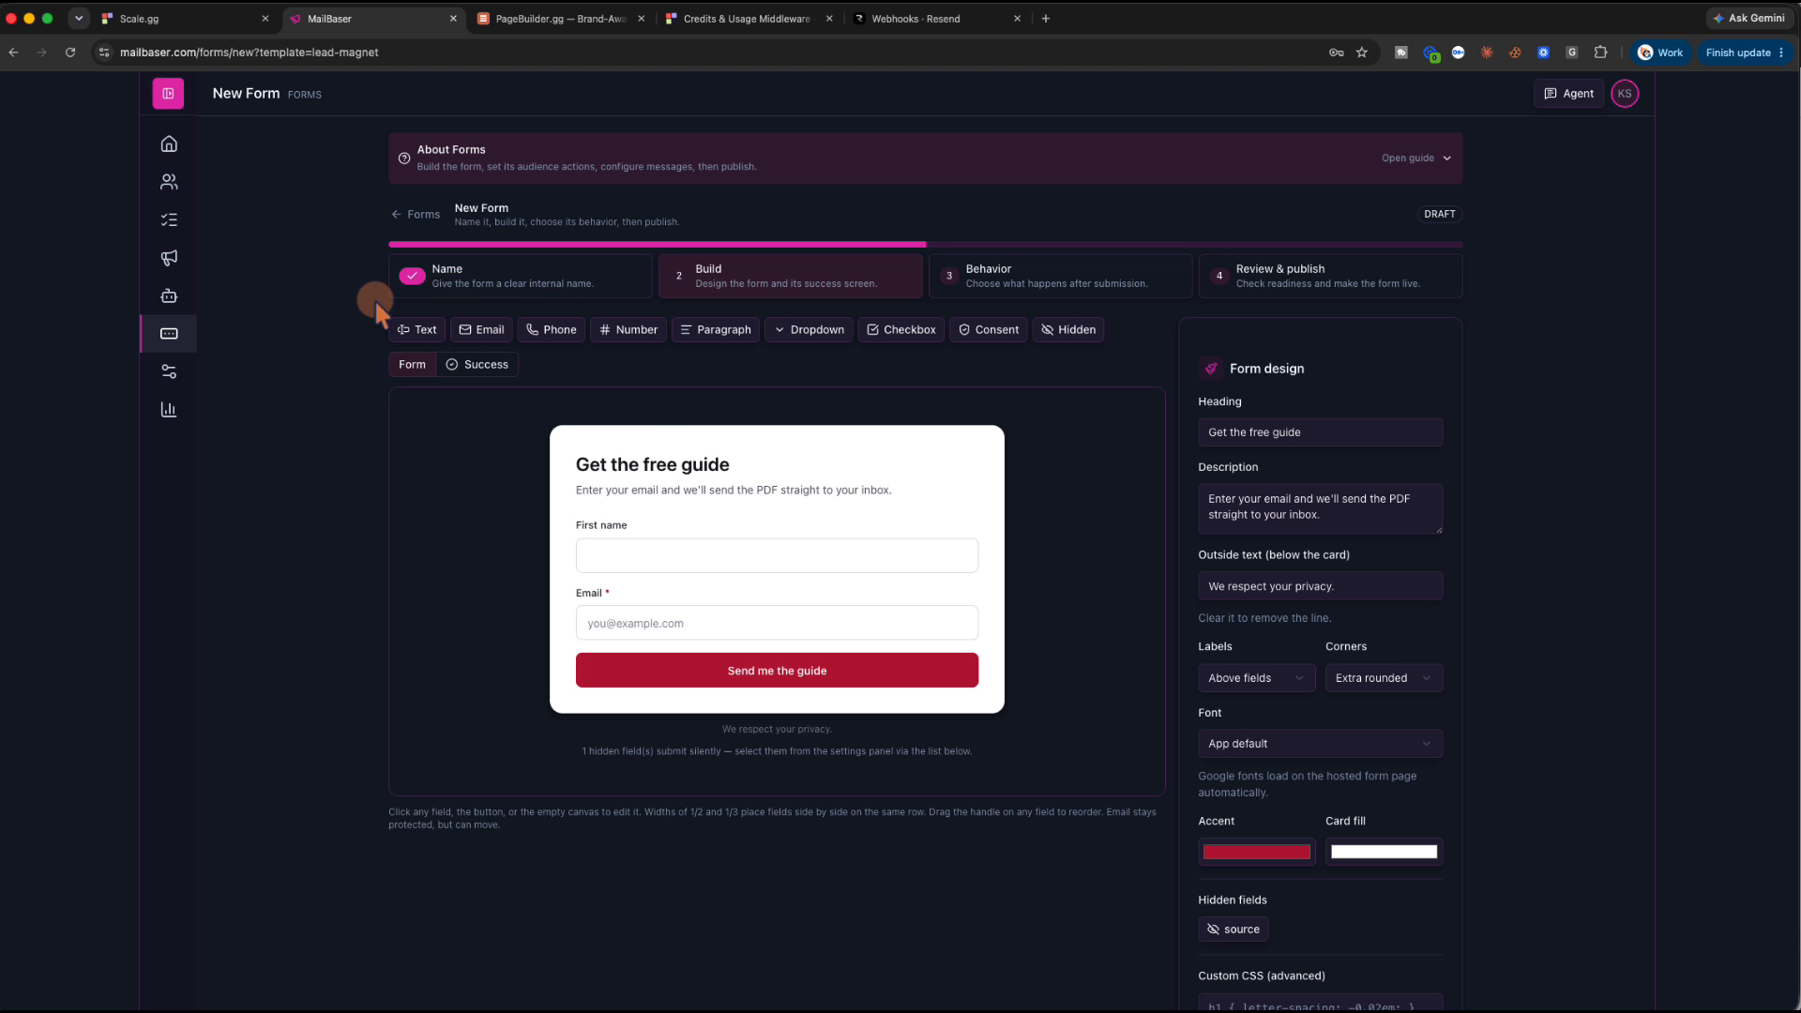
click(396, 221)
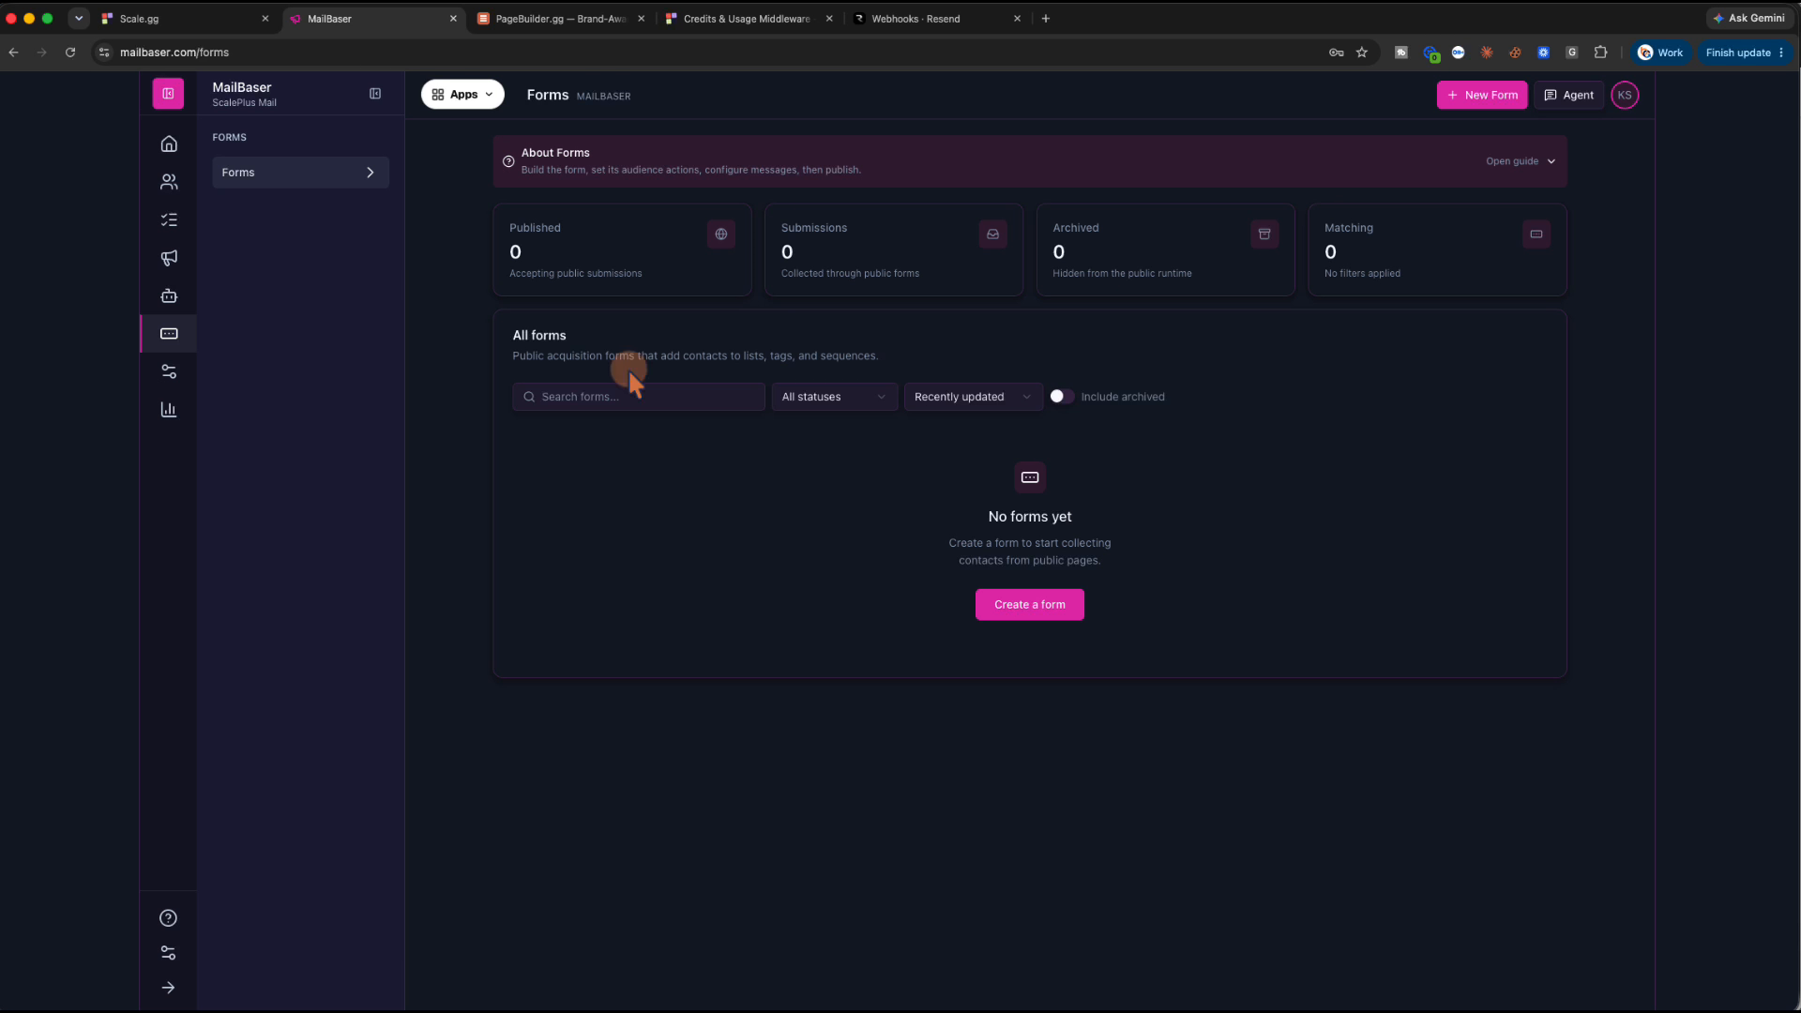
Start a new form and browse the template gallery, expanding and collapsing the forms guide
click(1036, 603)
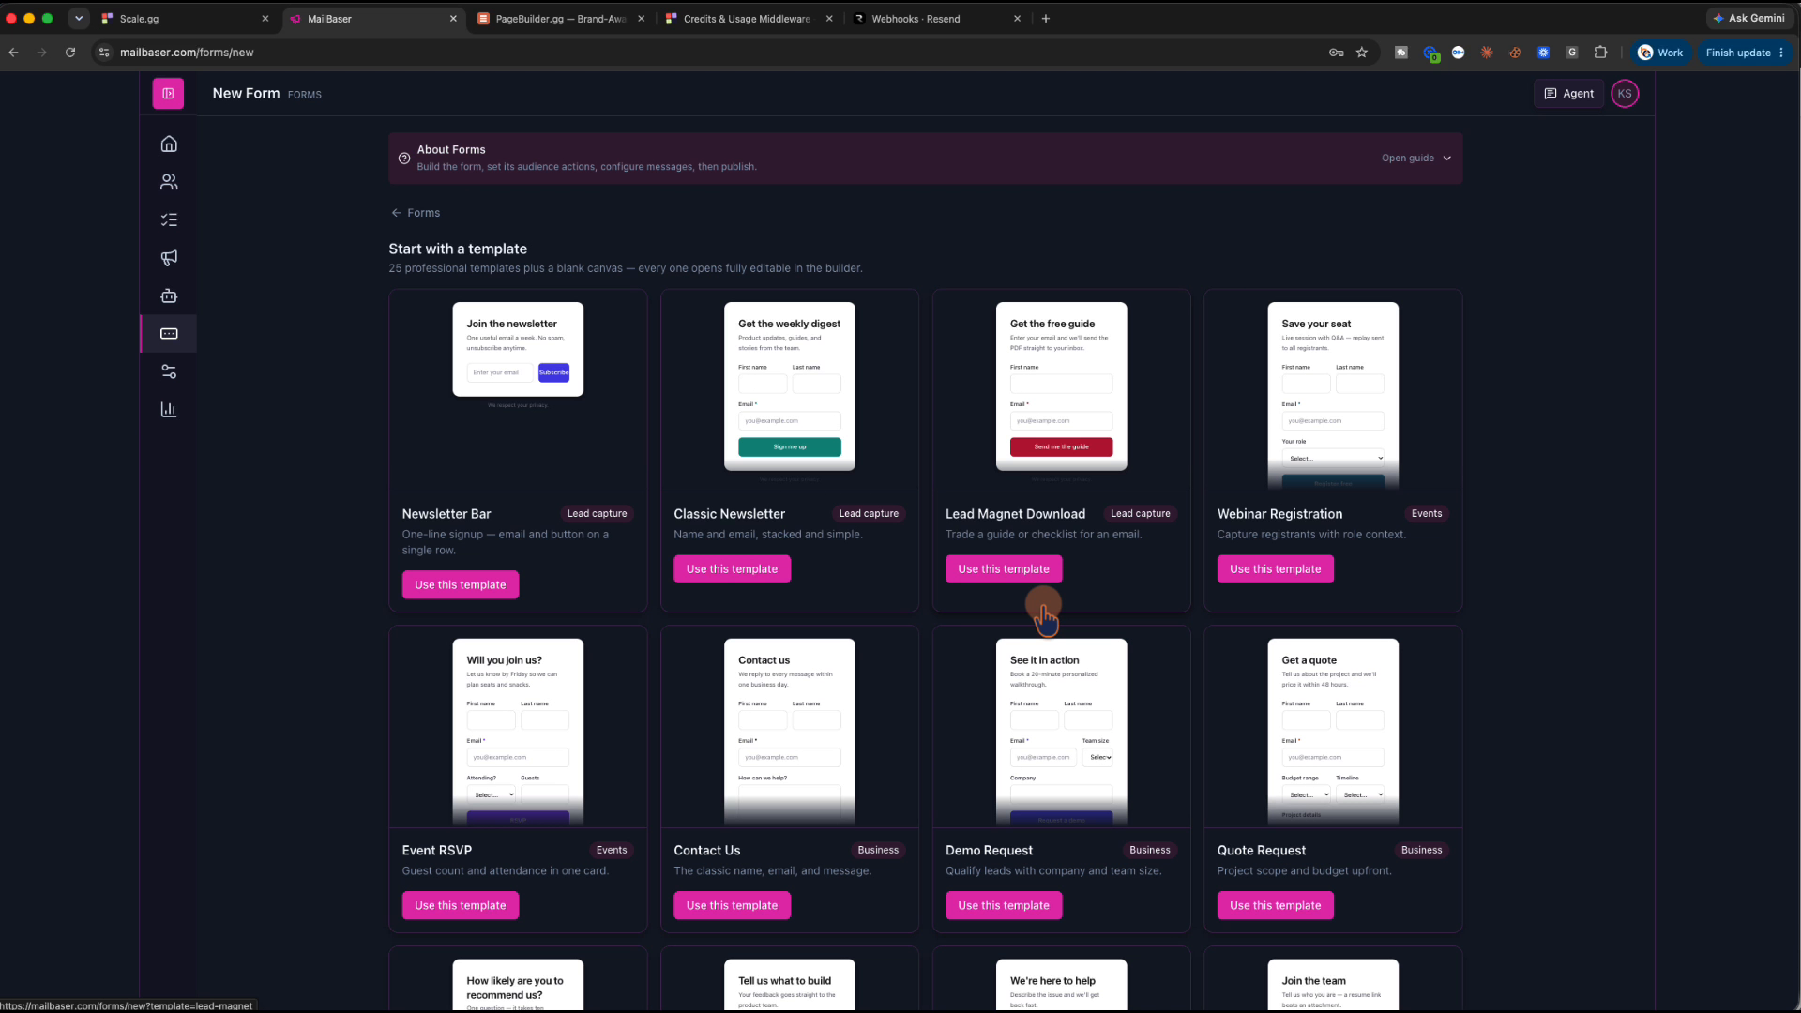
scroll(966, 525, down, 4)
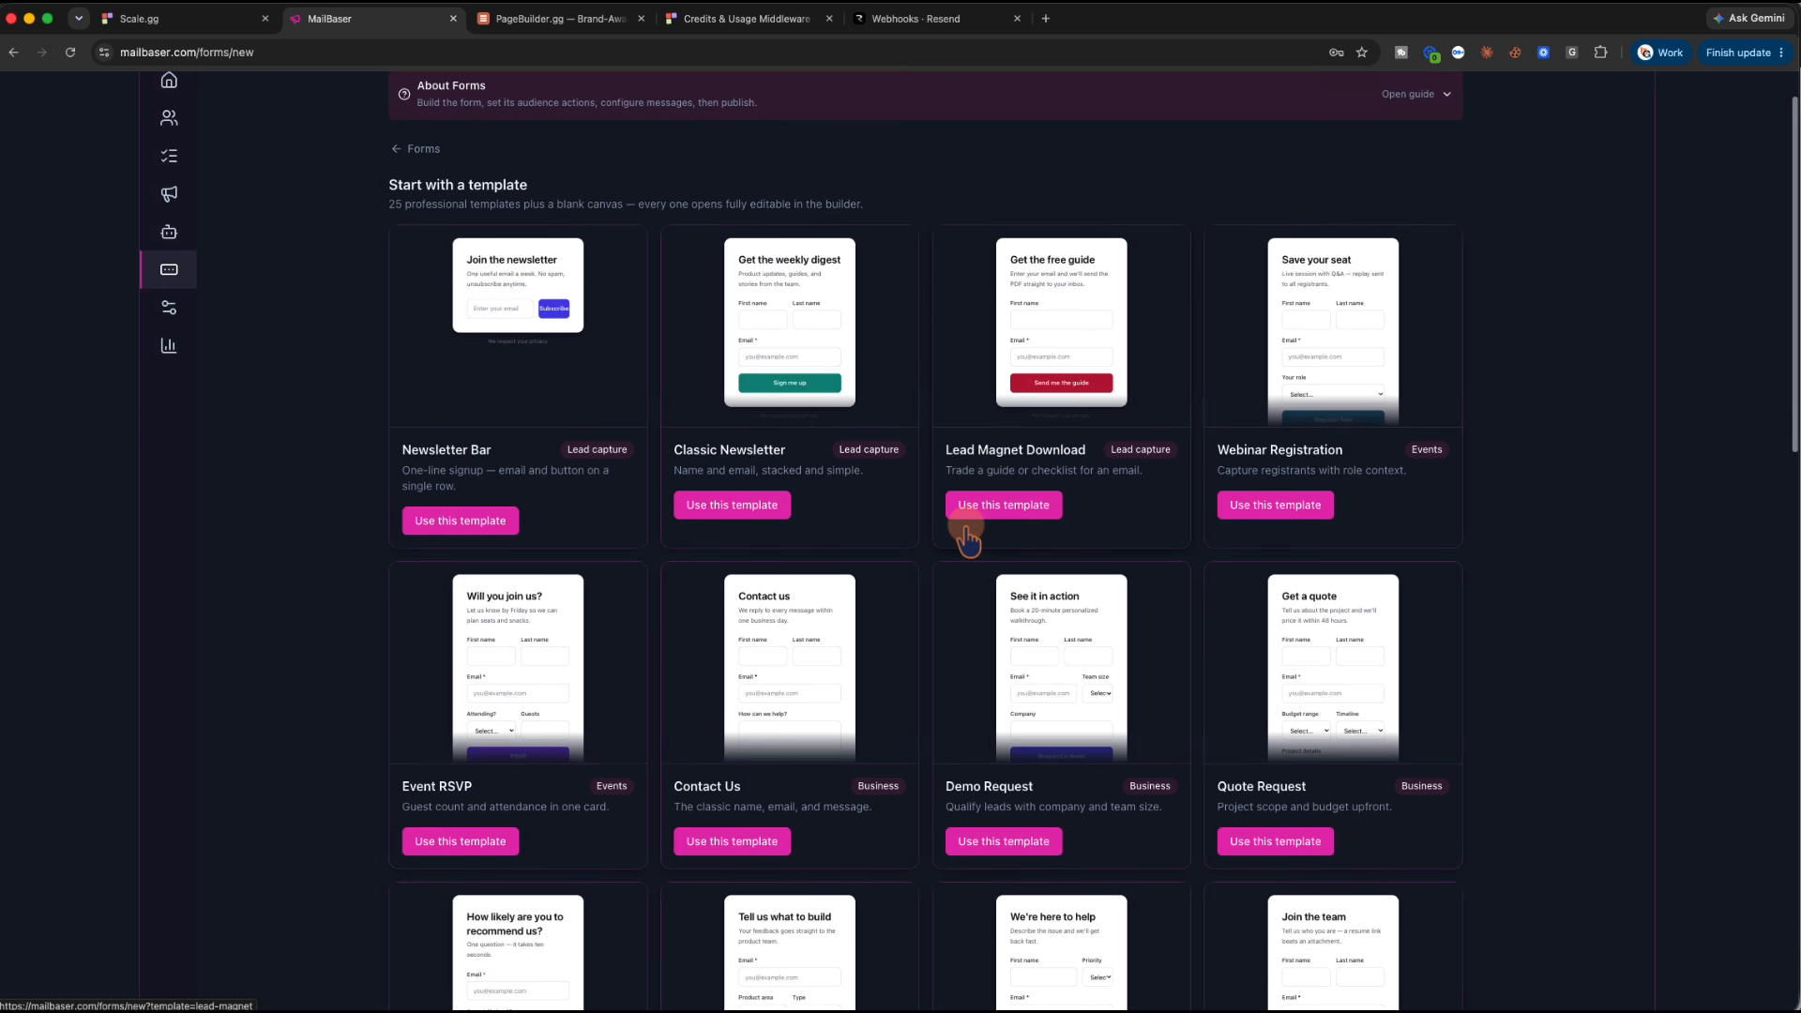
scroll(966, 536, down, 12)
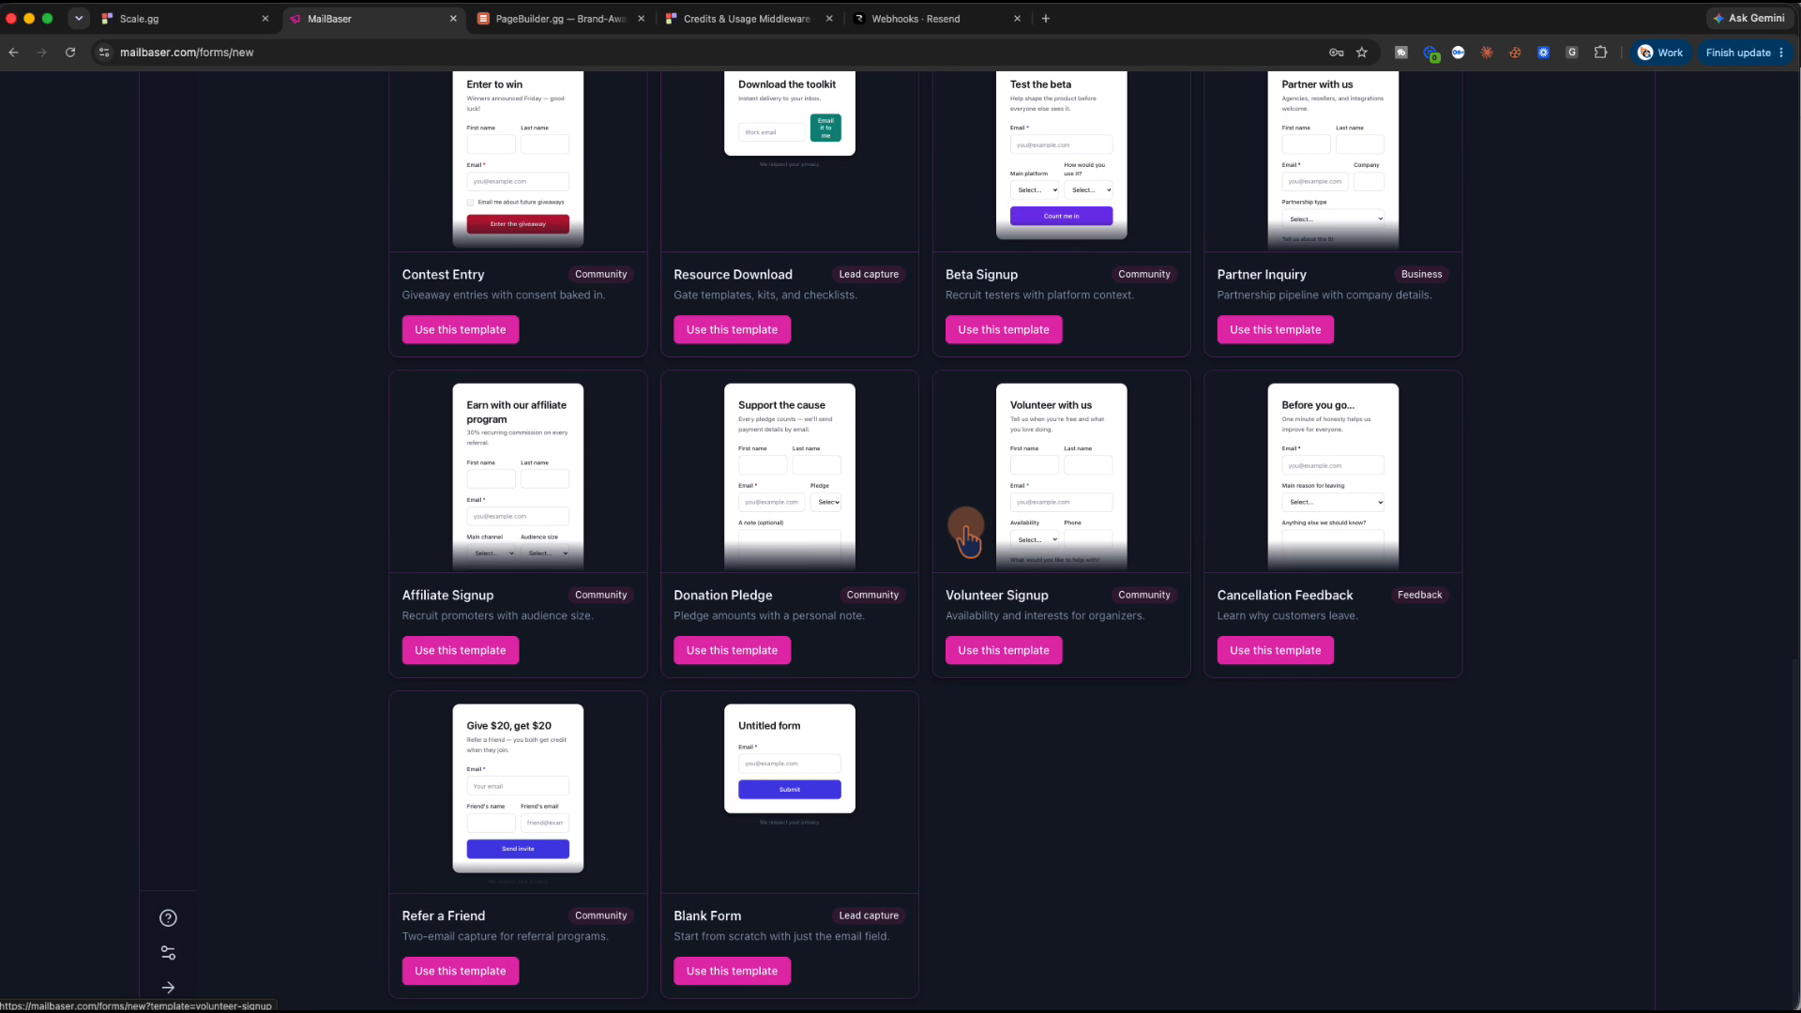
scroll(968, 538, up, 10)
scroll(966, 536, up, 7)
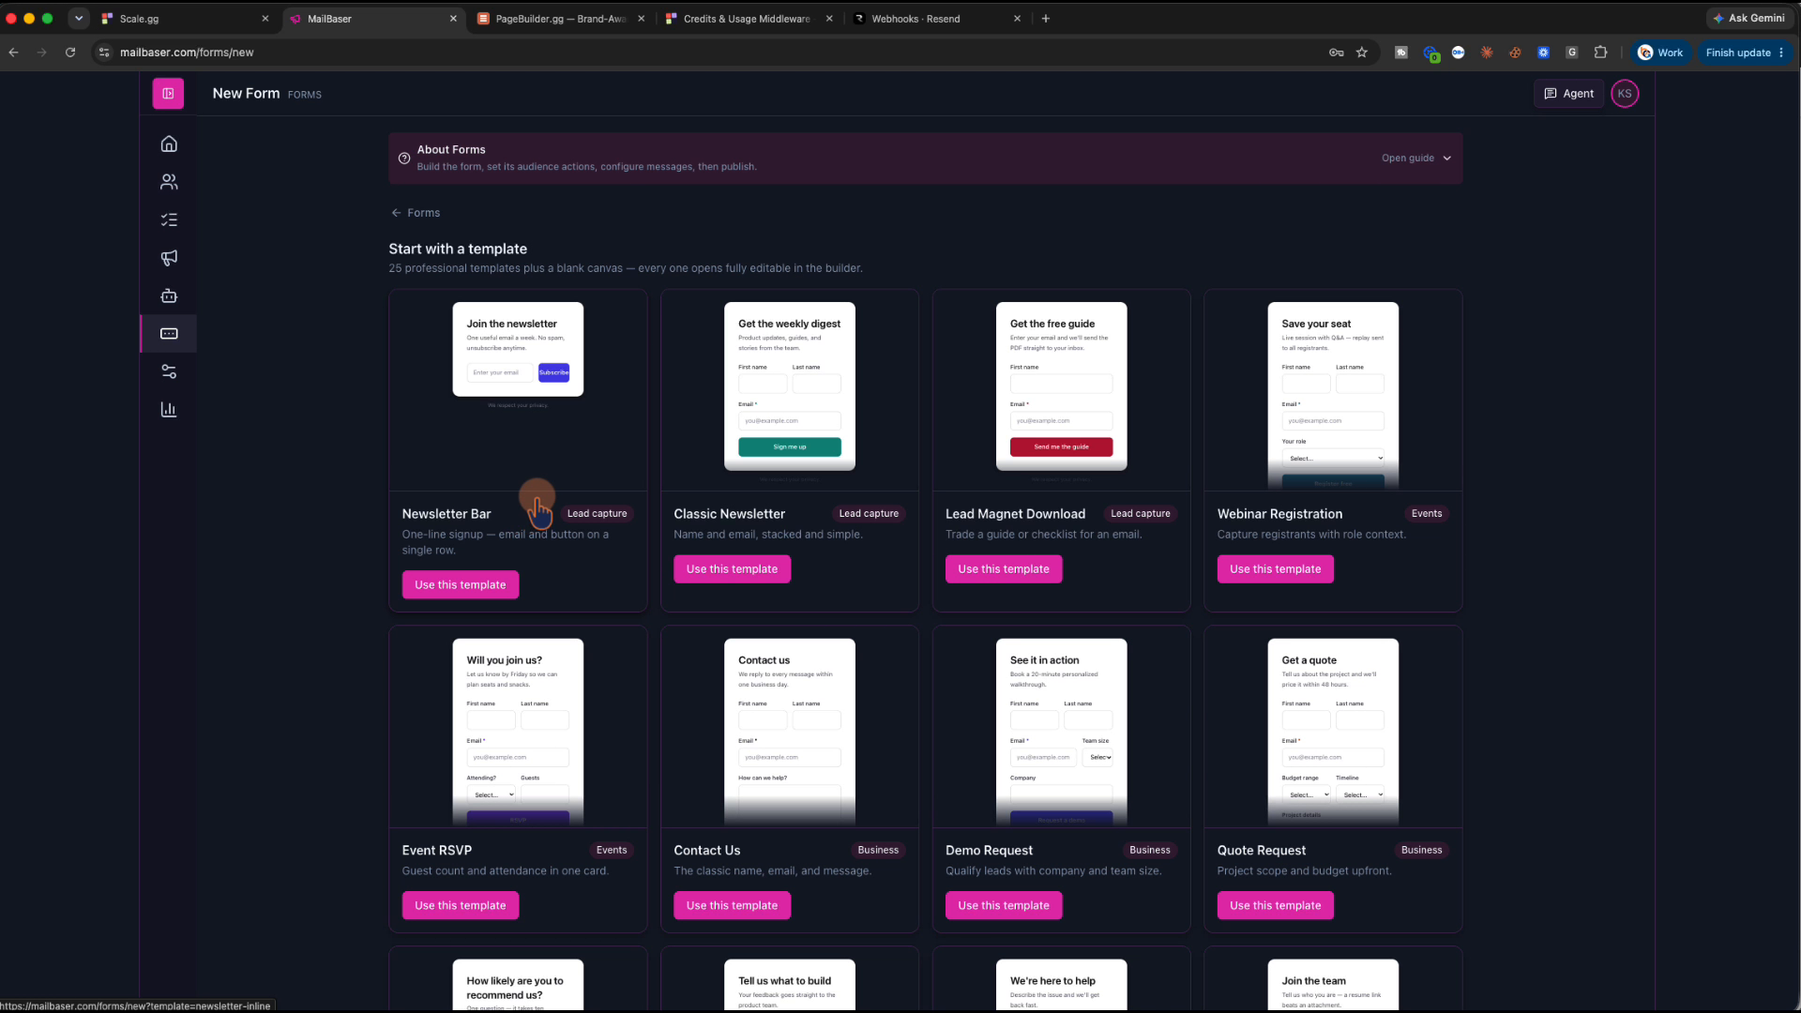
scroll(540, 511, down, 11)
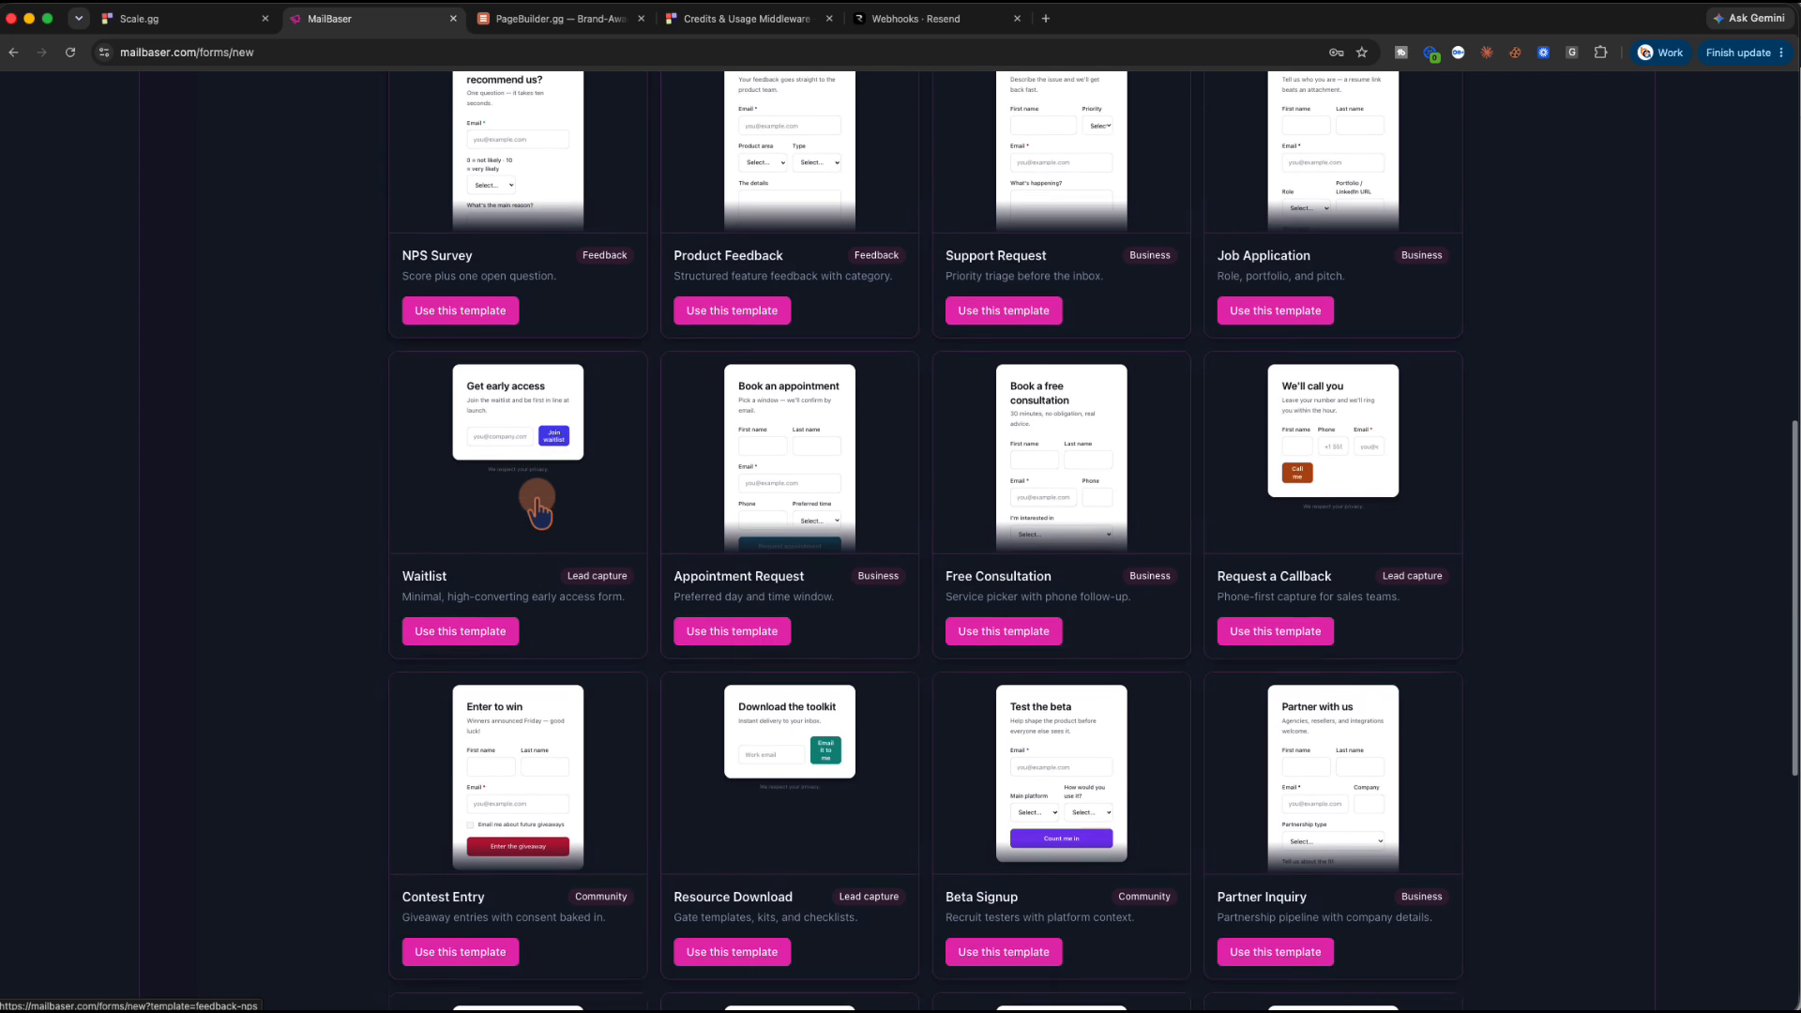
scroll(539, 511, down, 5)
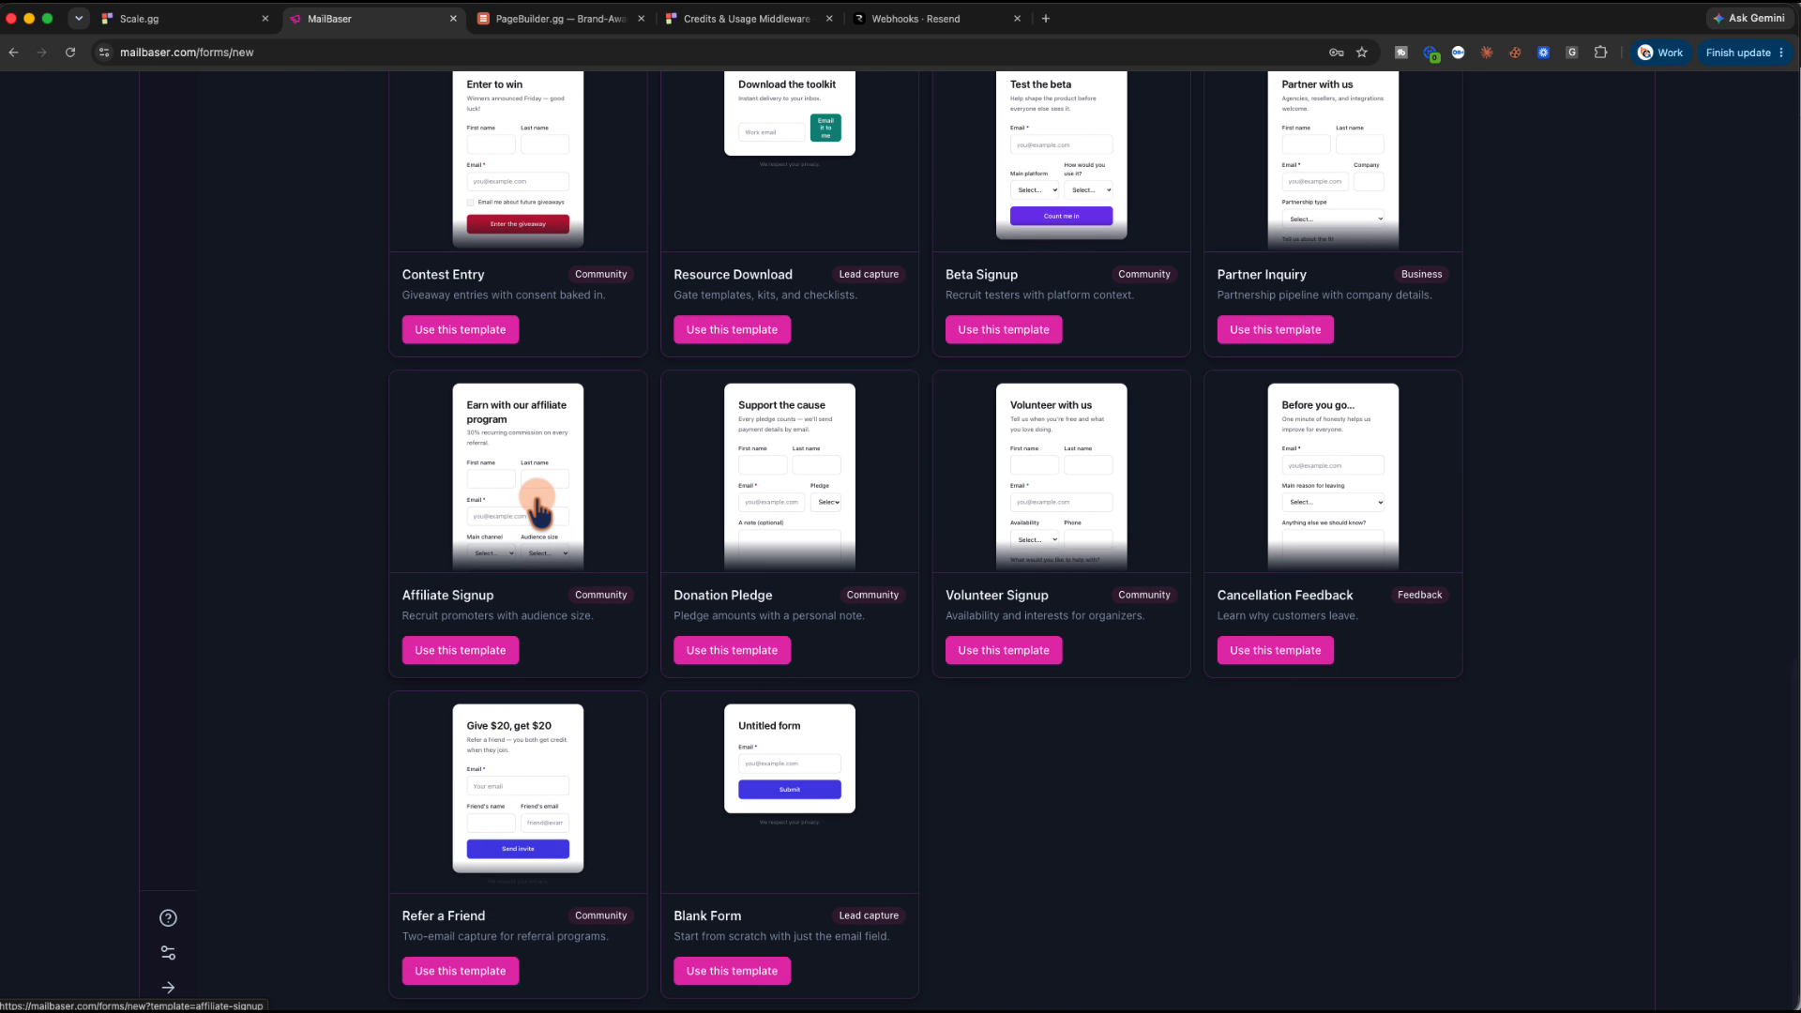
scroll(539, 512, up, 2)
scroll(539, 511, up, 14)
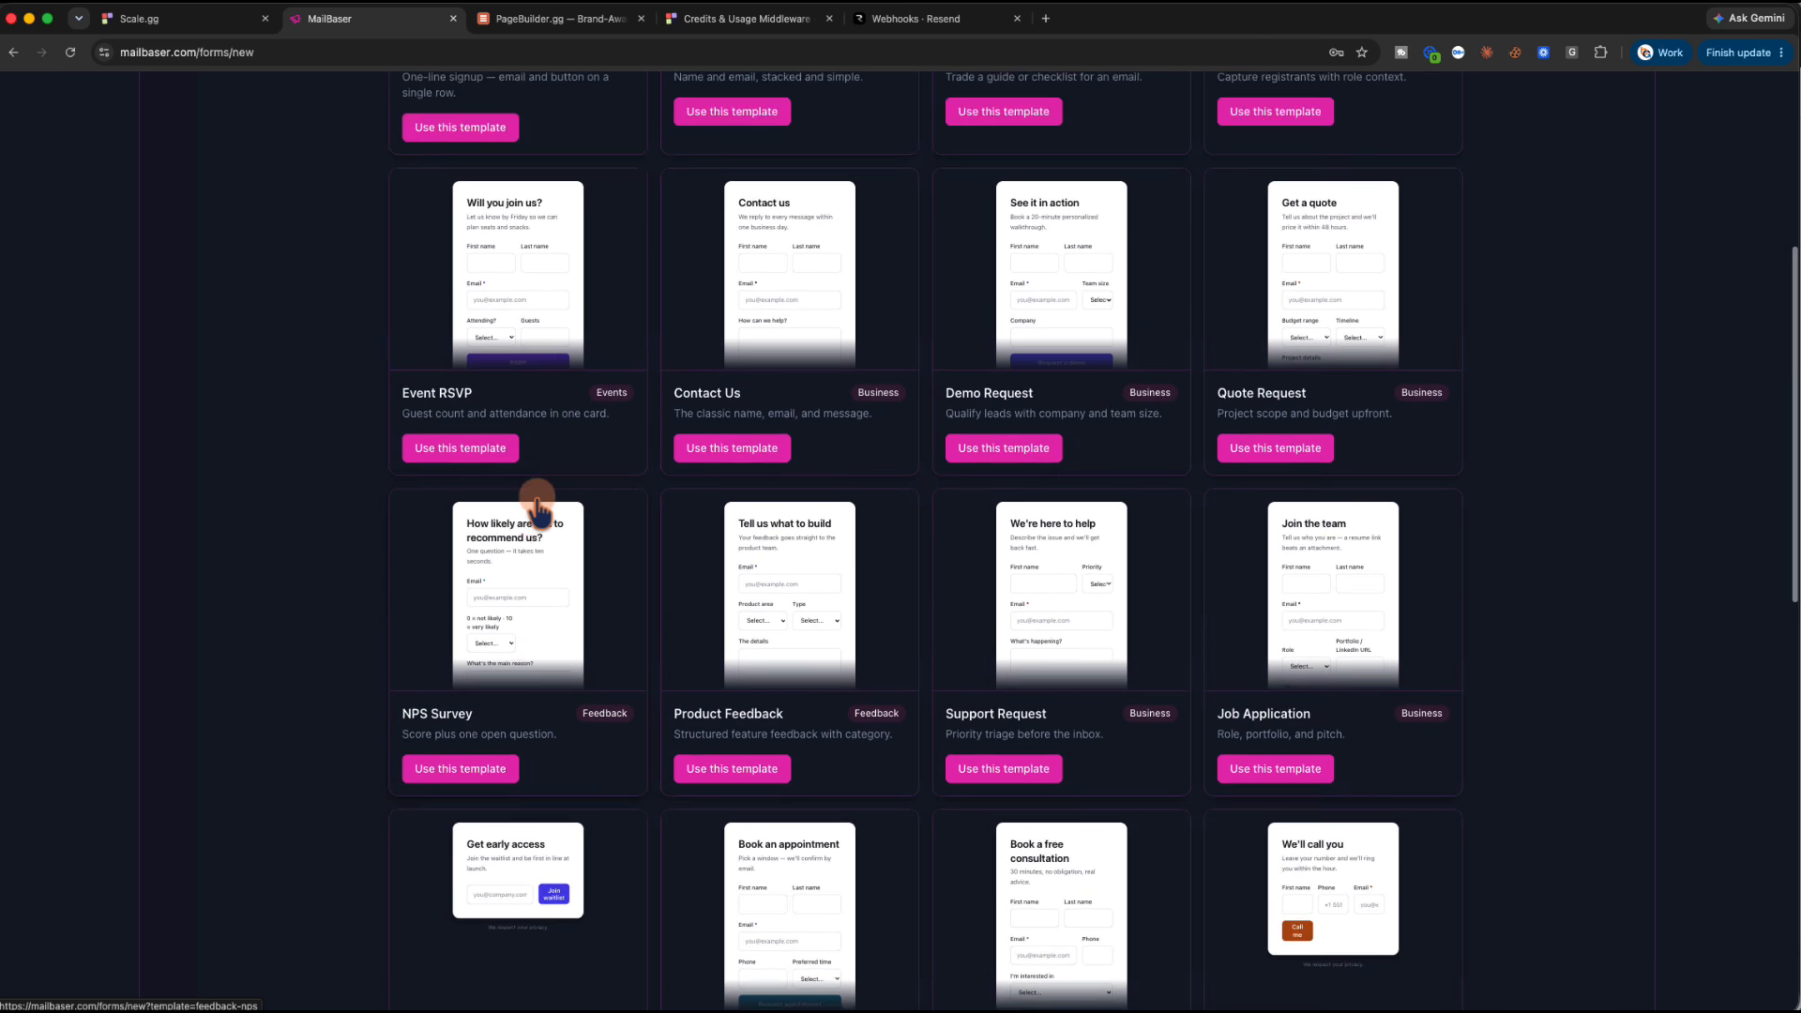
scroll(540, 511, up, 2)
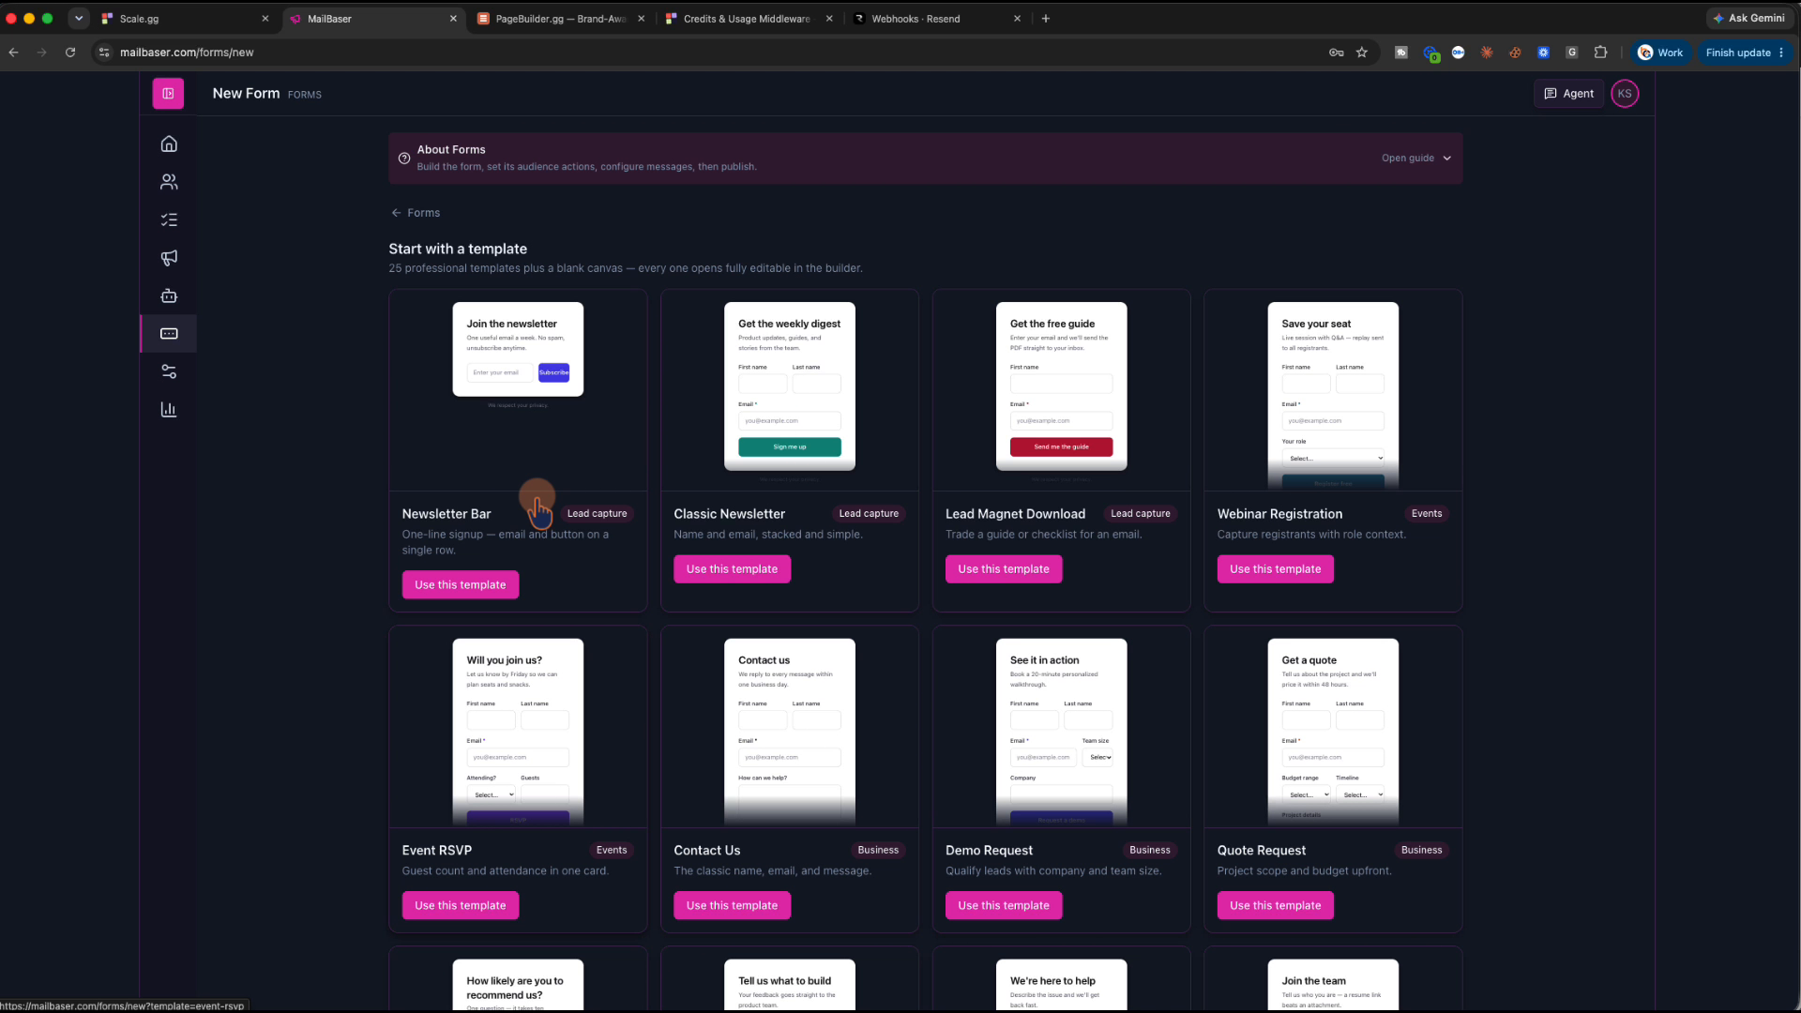
click(1440, 156)
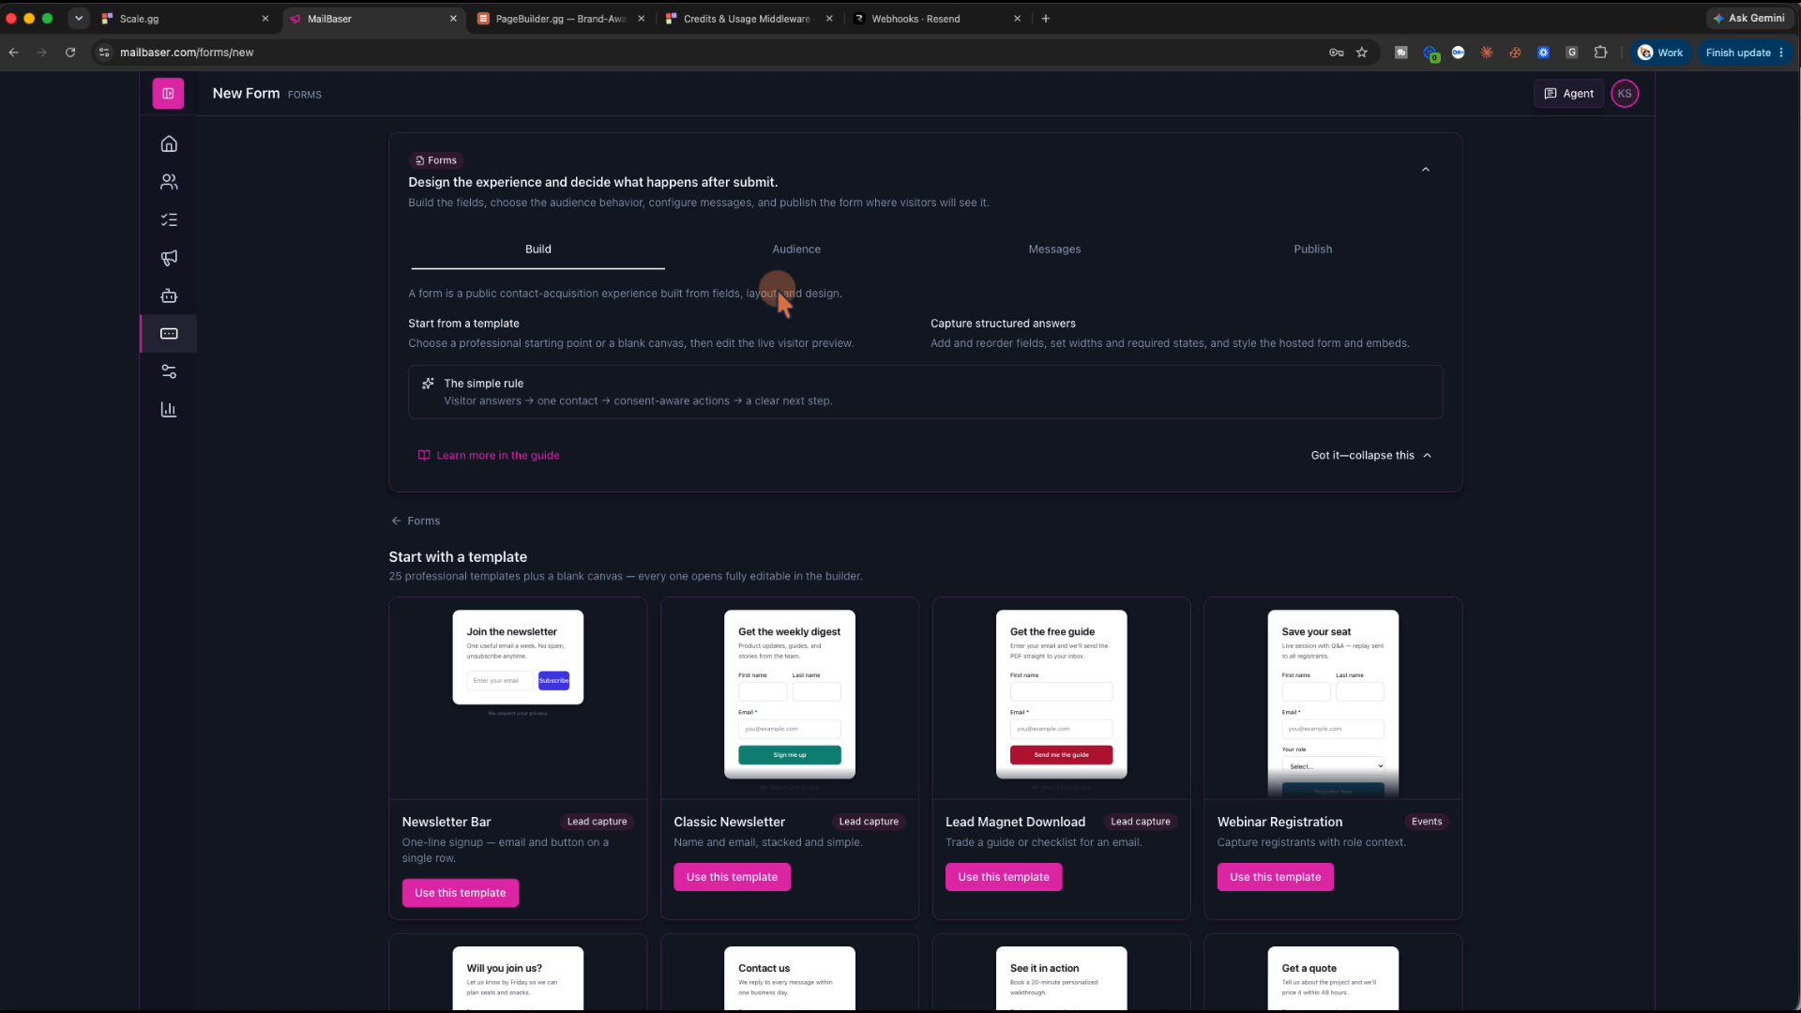
click(1426, 171)
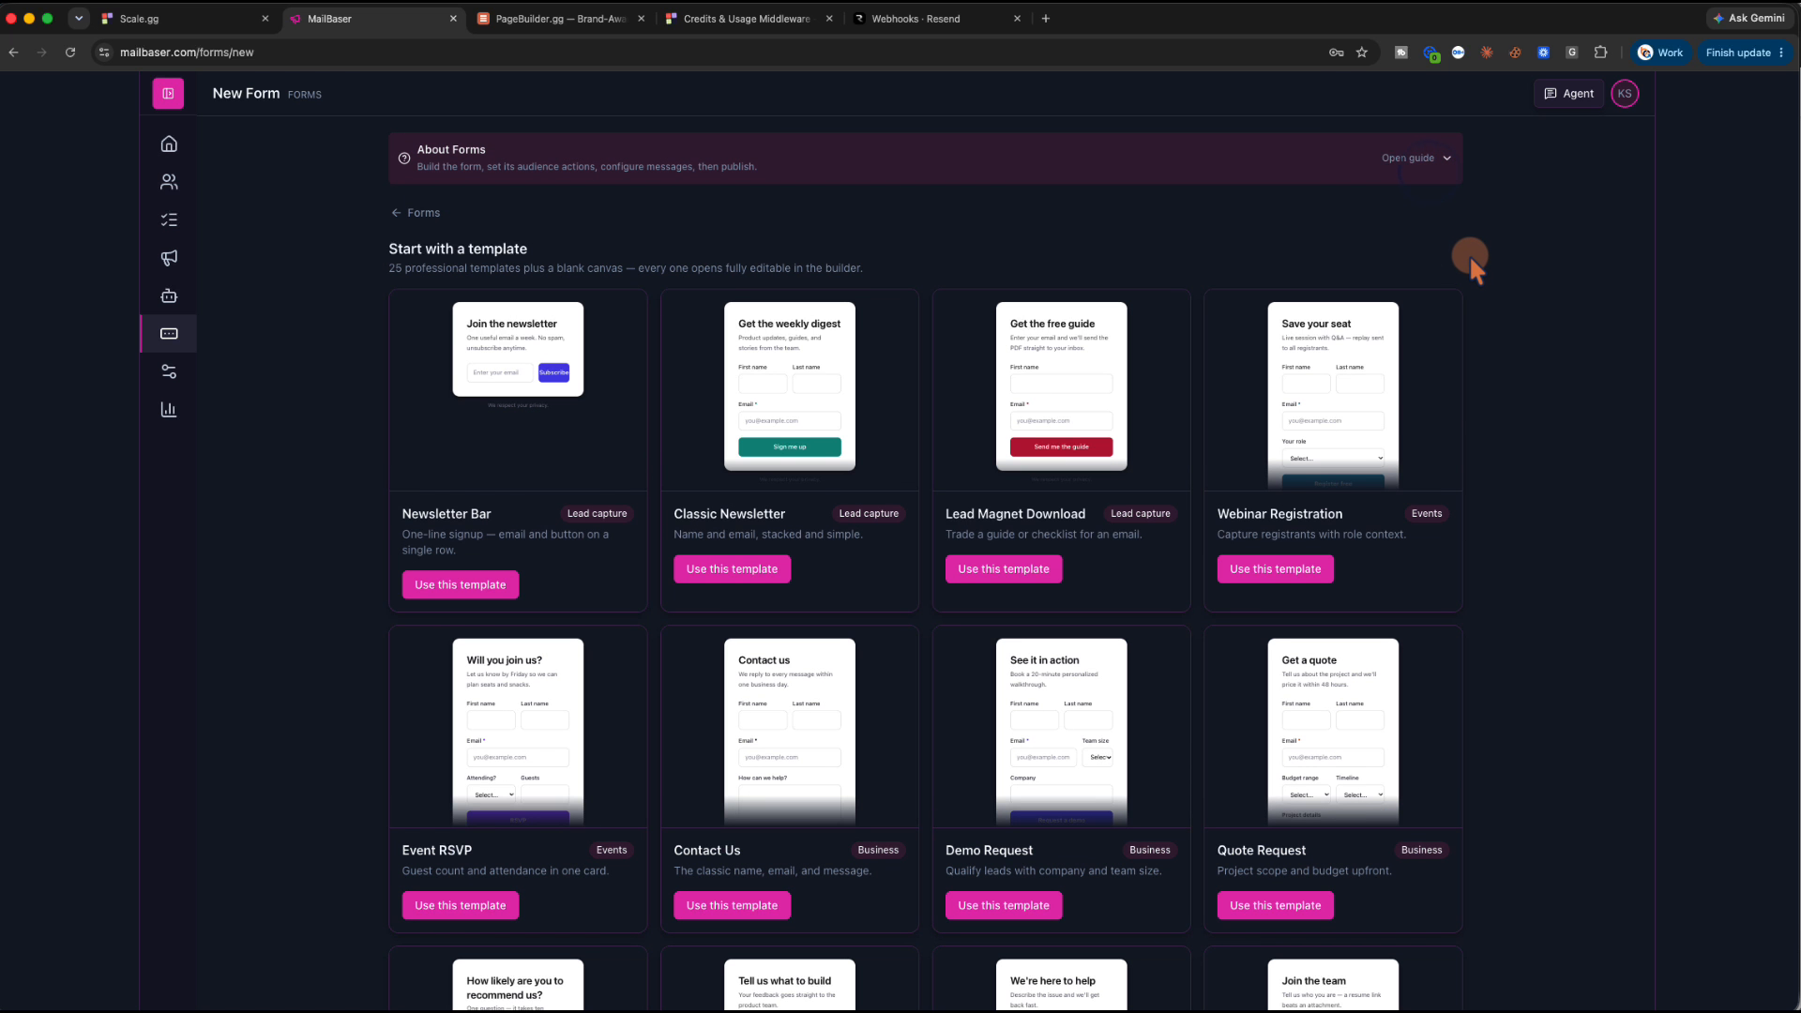
Use the Lead Magnet Download template, name the form 'Clear Picture Opt-in', and build it
click(996, 567)
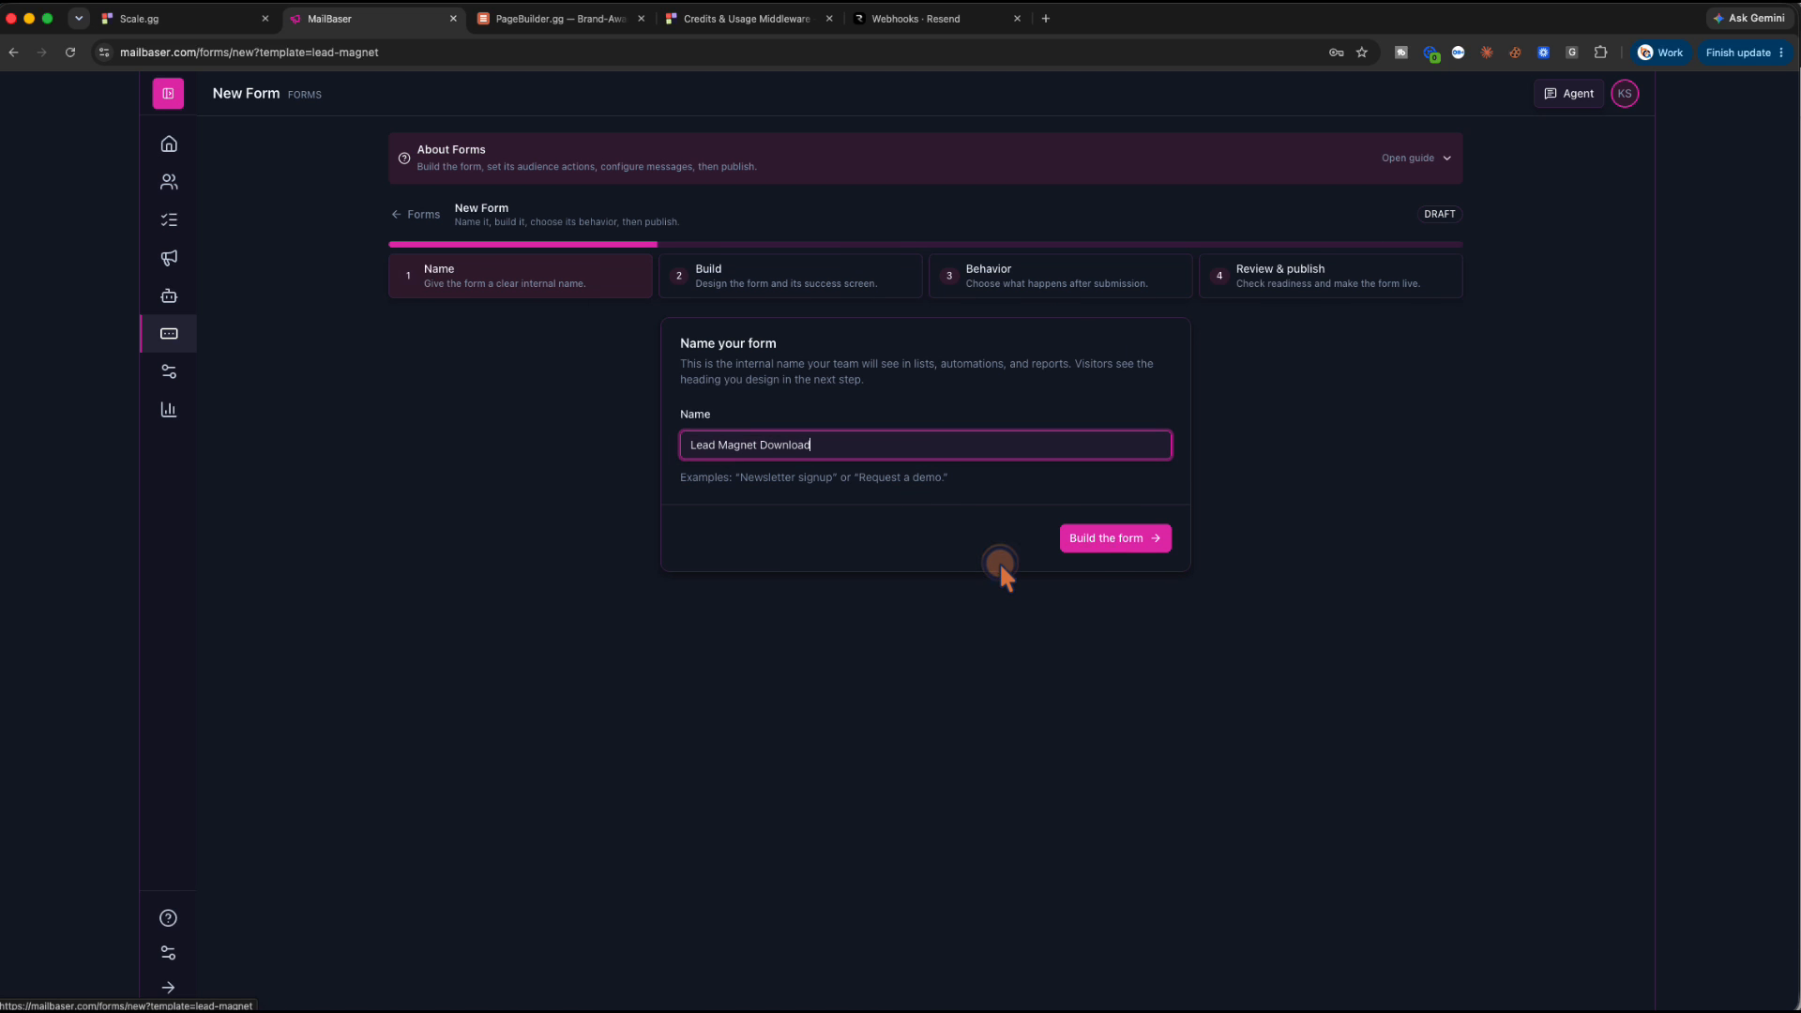
key(super+a)
text(Cl)
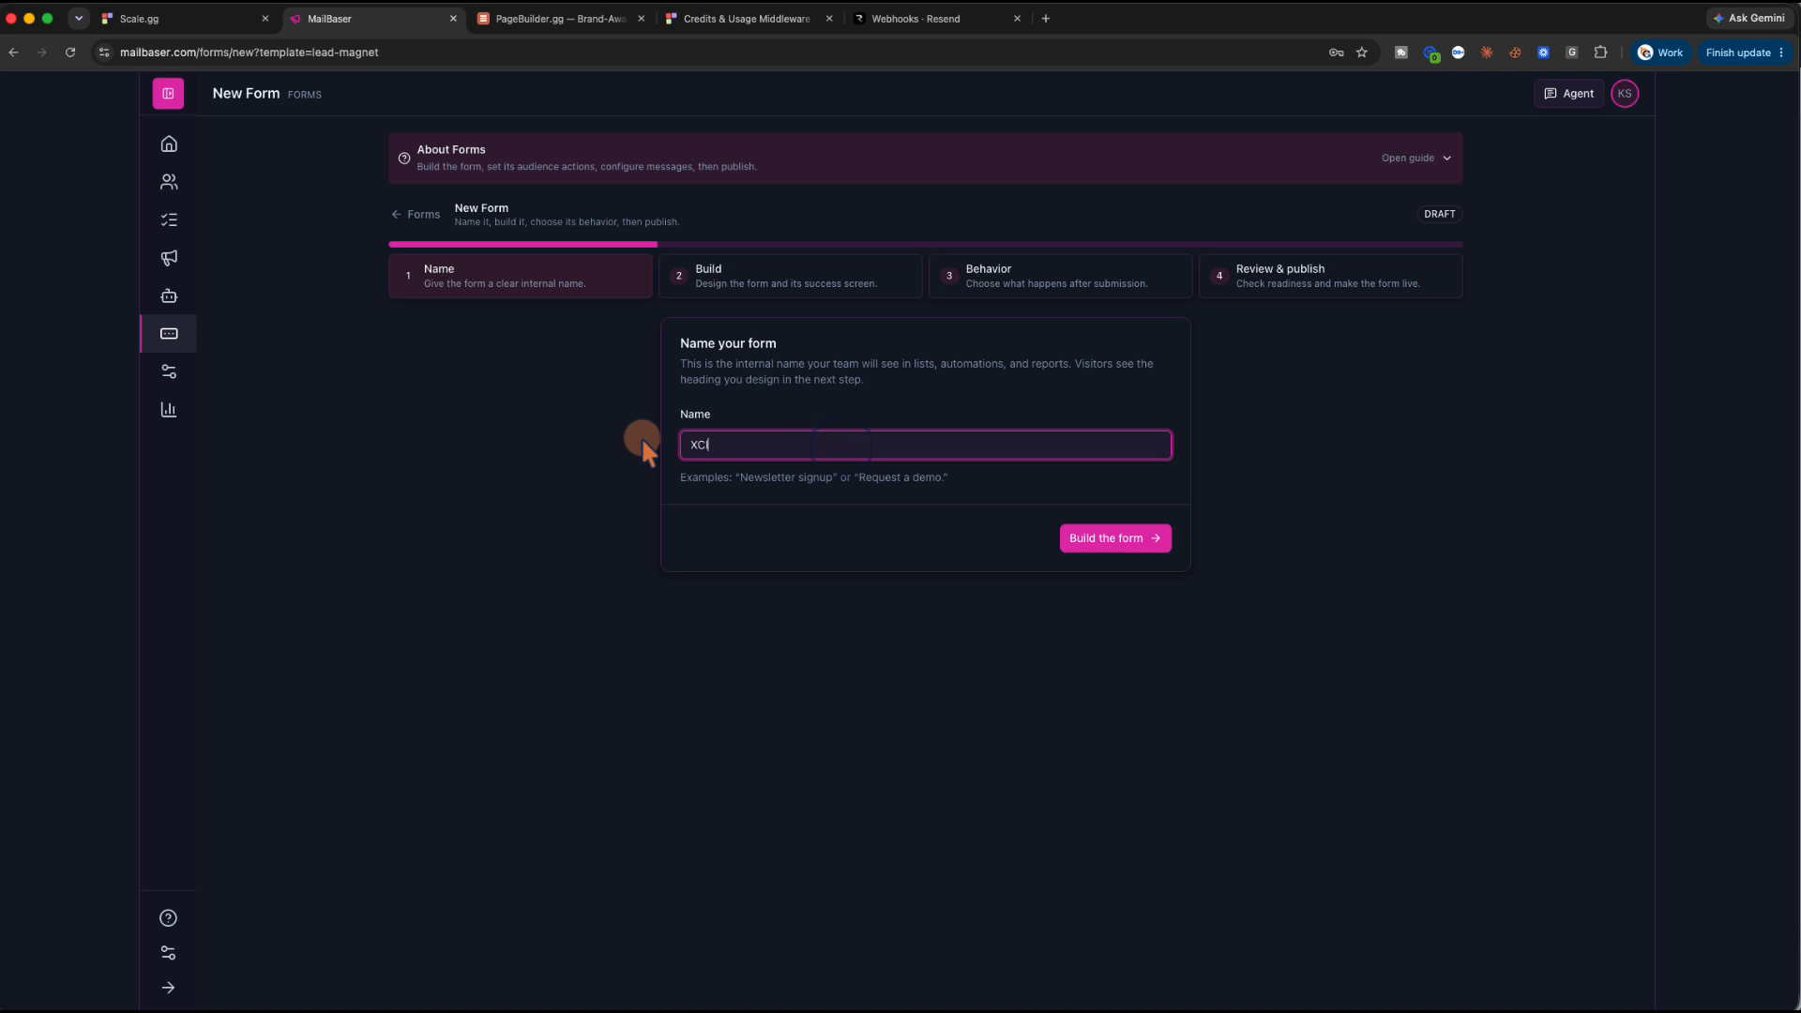
text(ear Picture Opt-in)
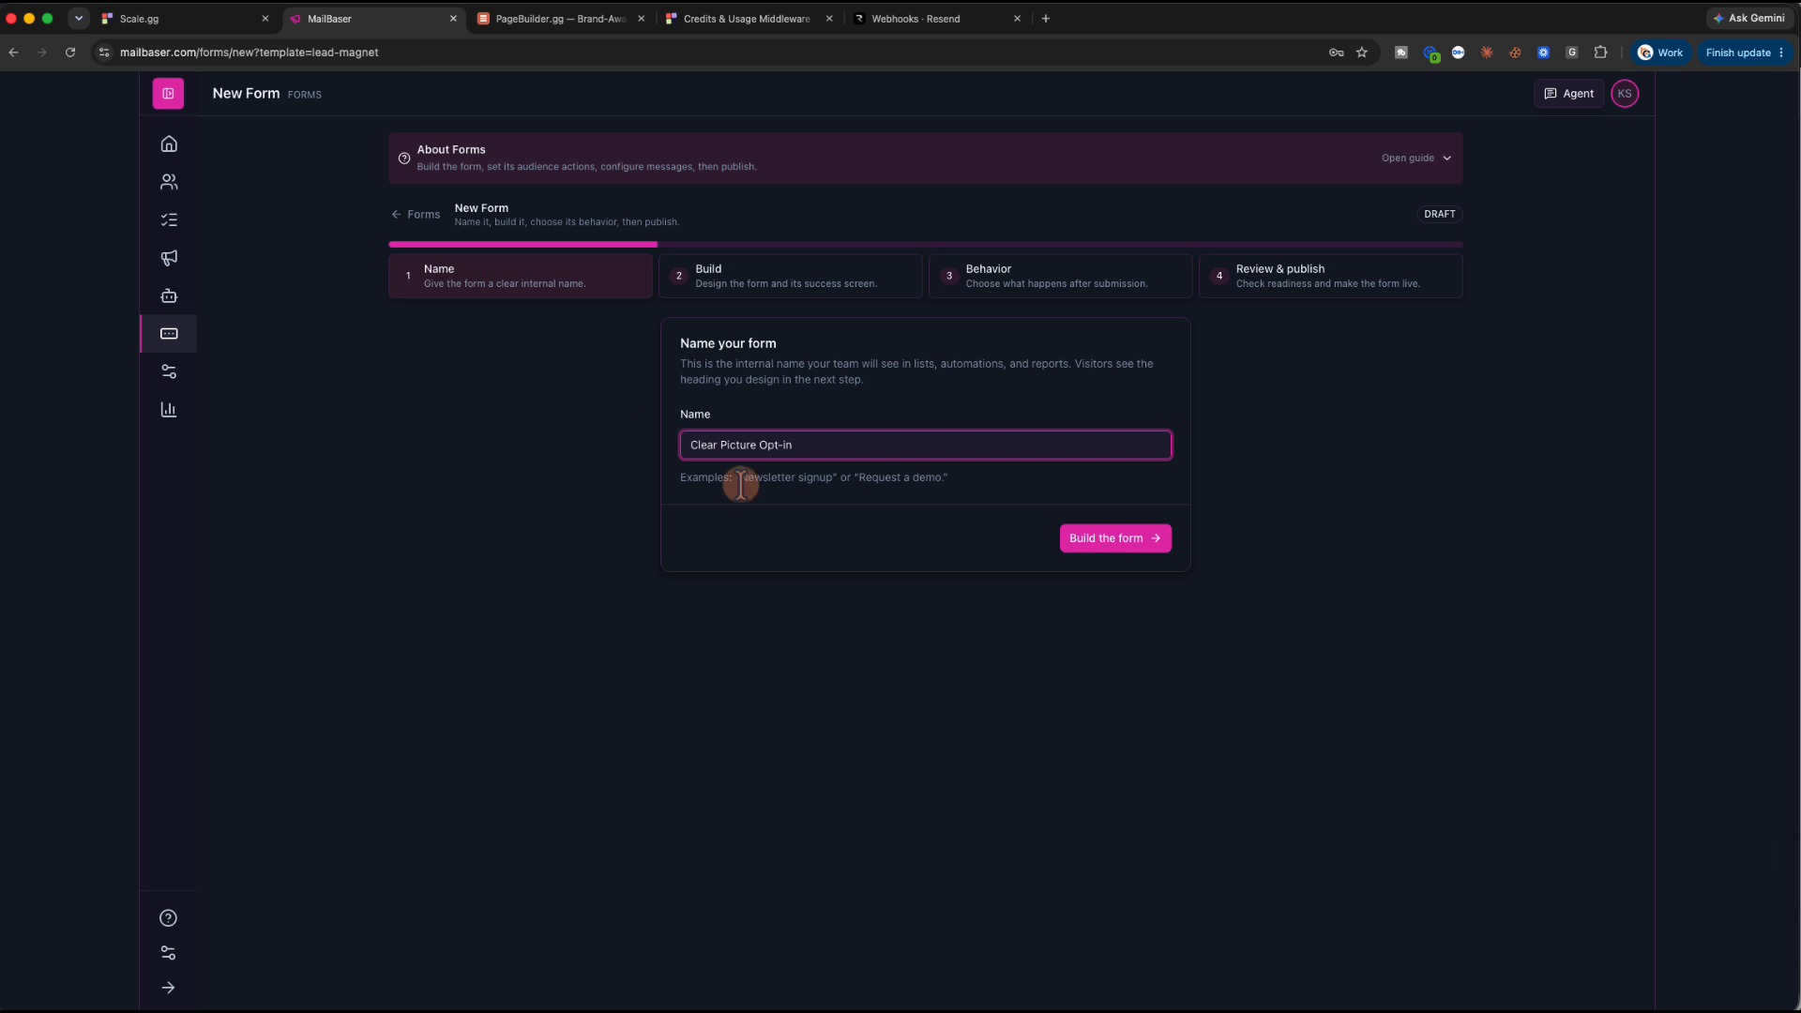
click(1099, 540)
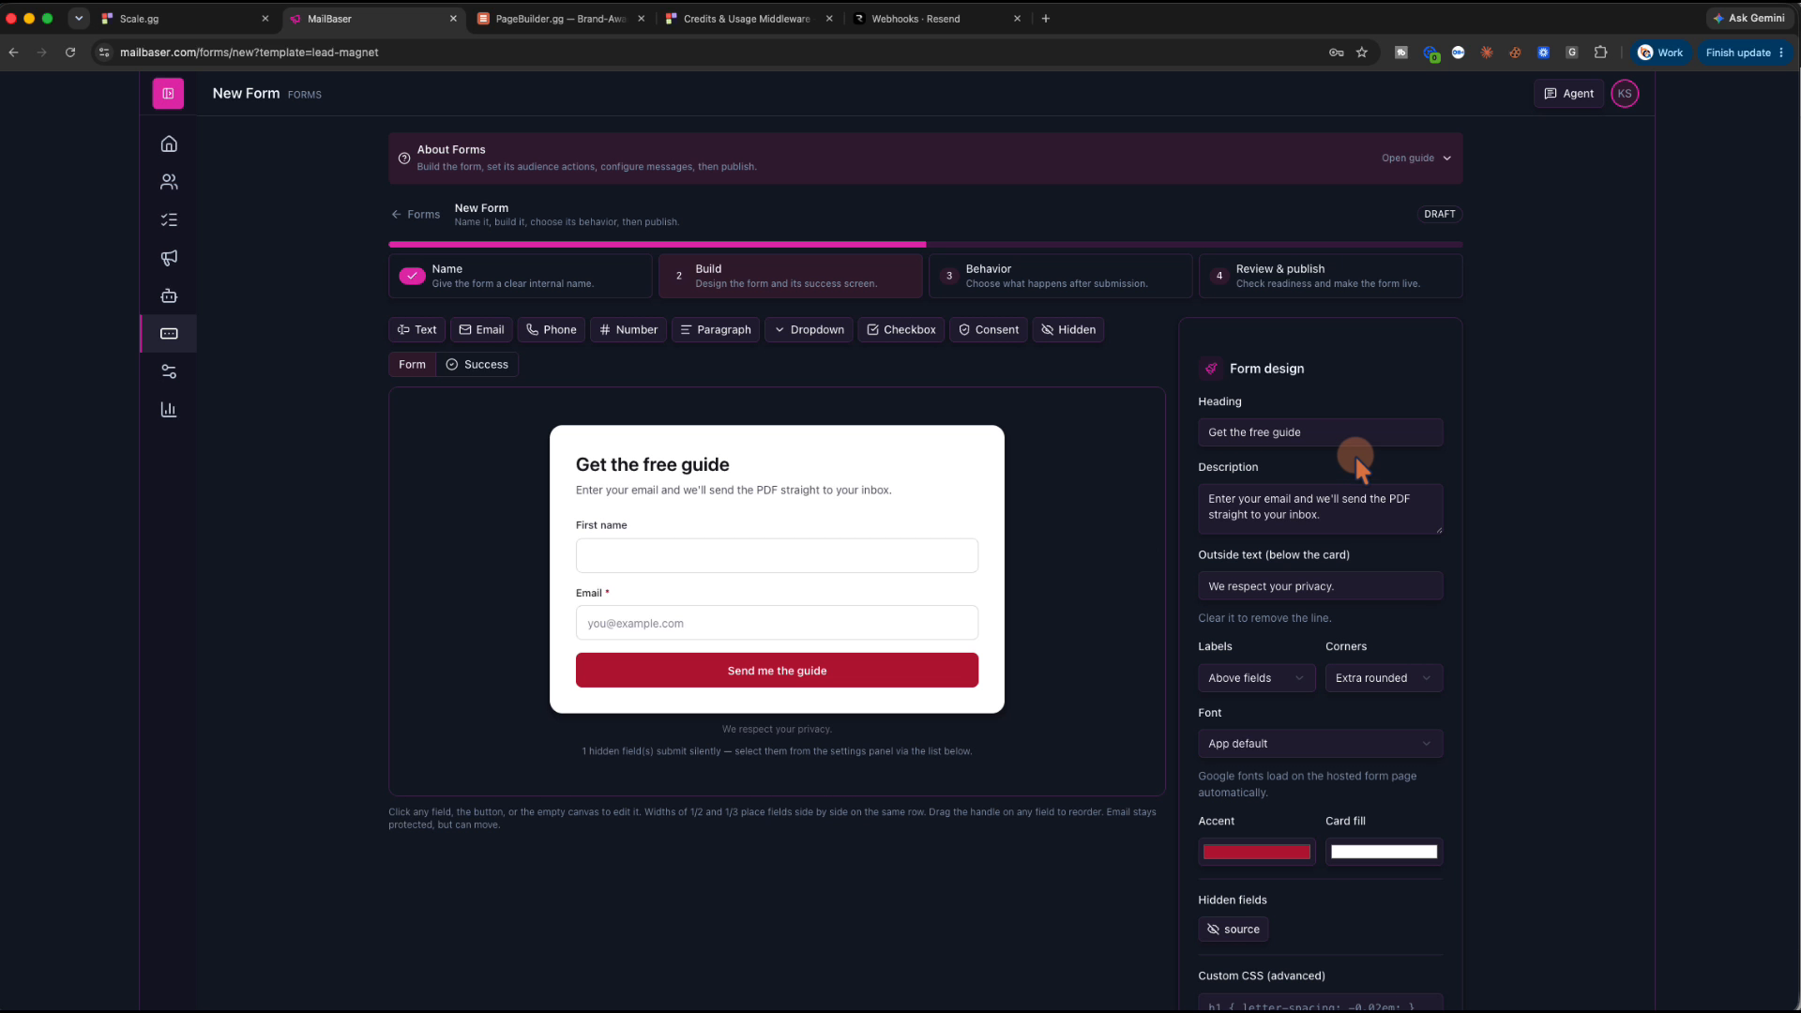
drag(1354, 434, 1184, 426)
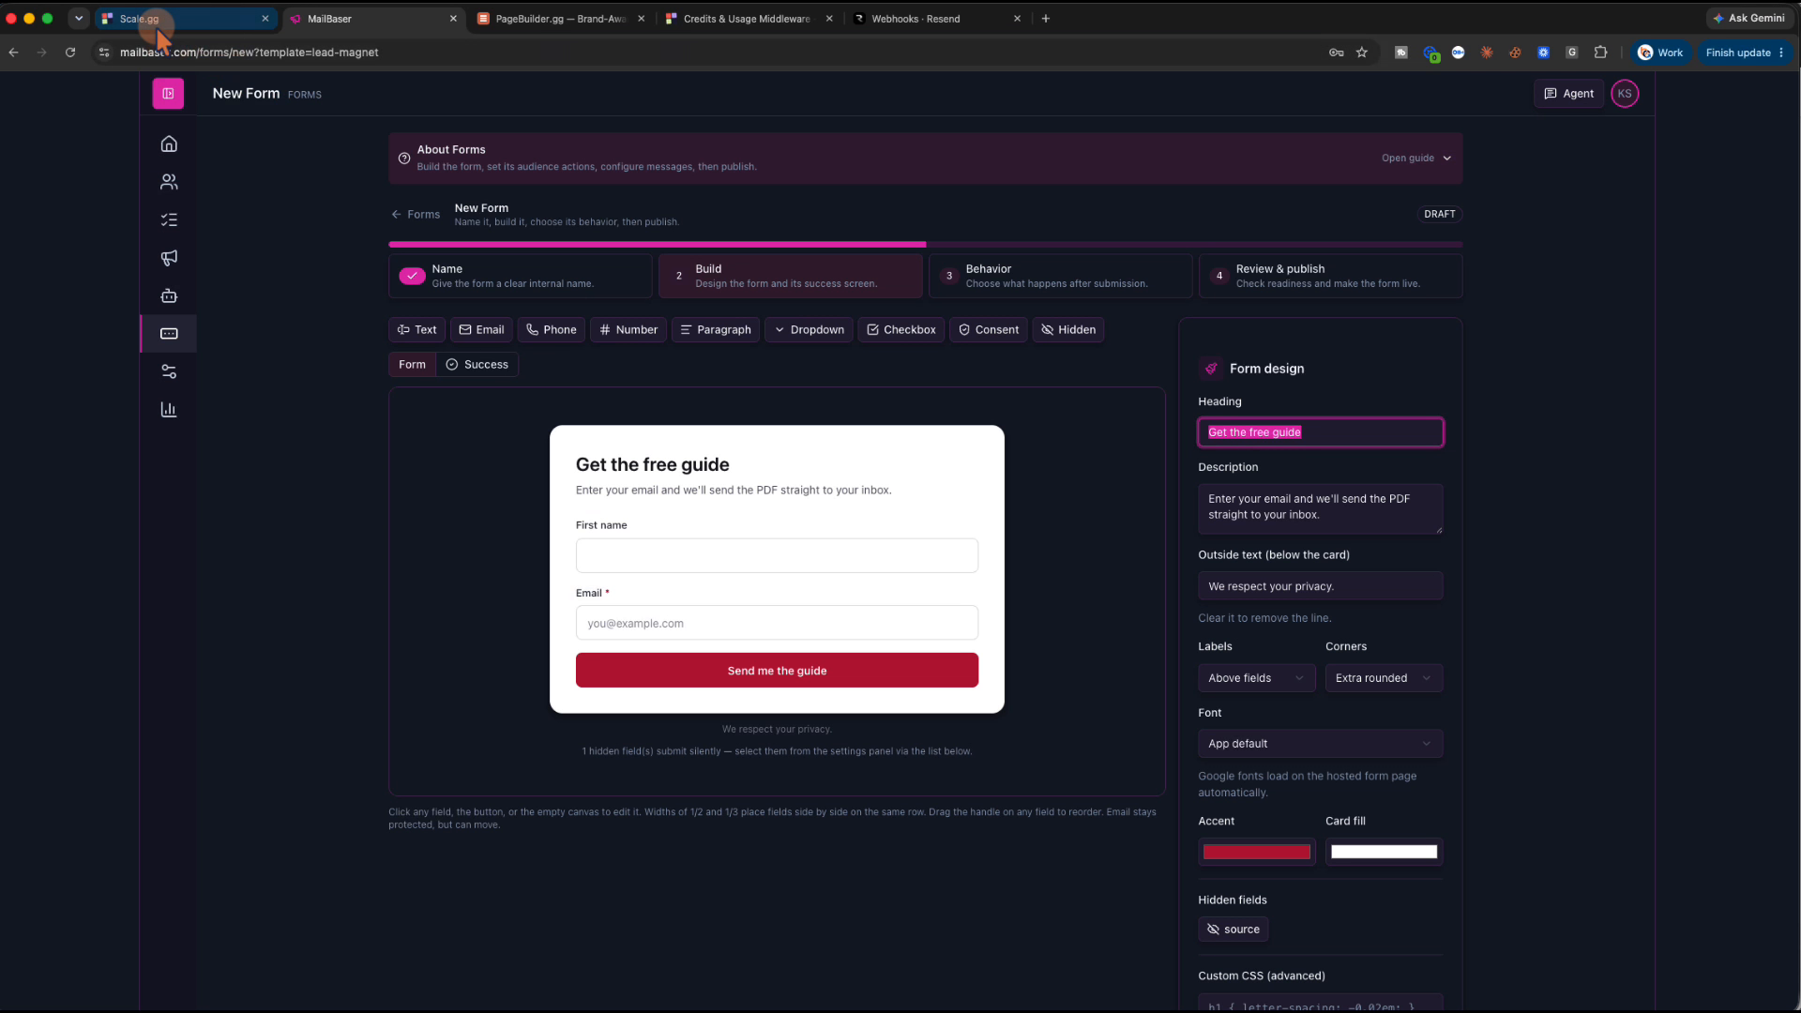
Inspect the 'Get Notified Every Week' heading in PageBuilder.gg's Offer section, then return to MailBaser's form builder
click(140, 18)
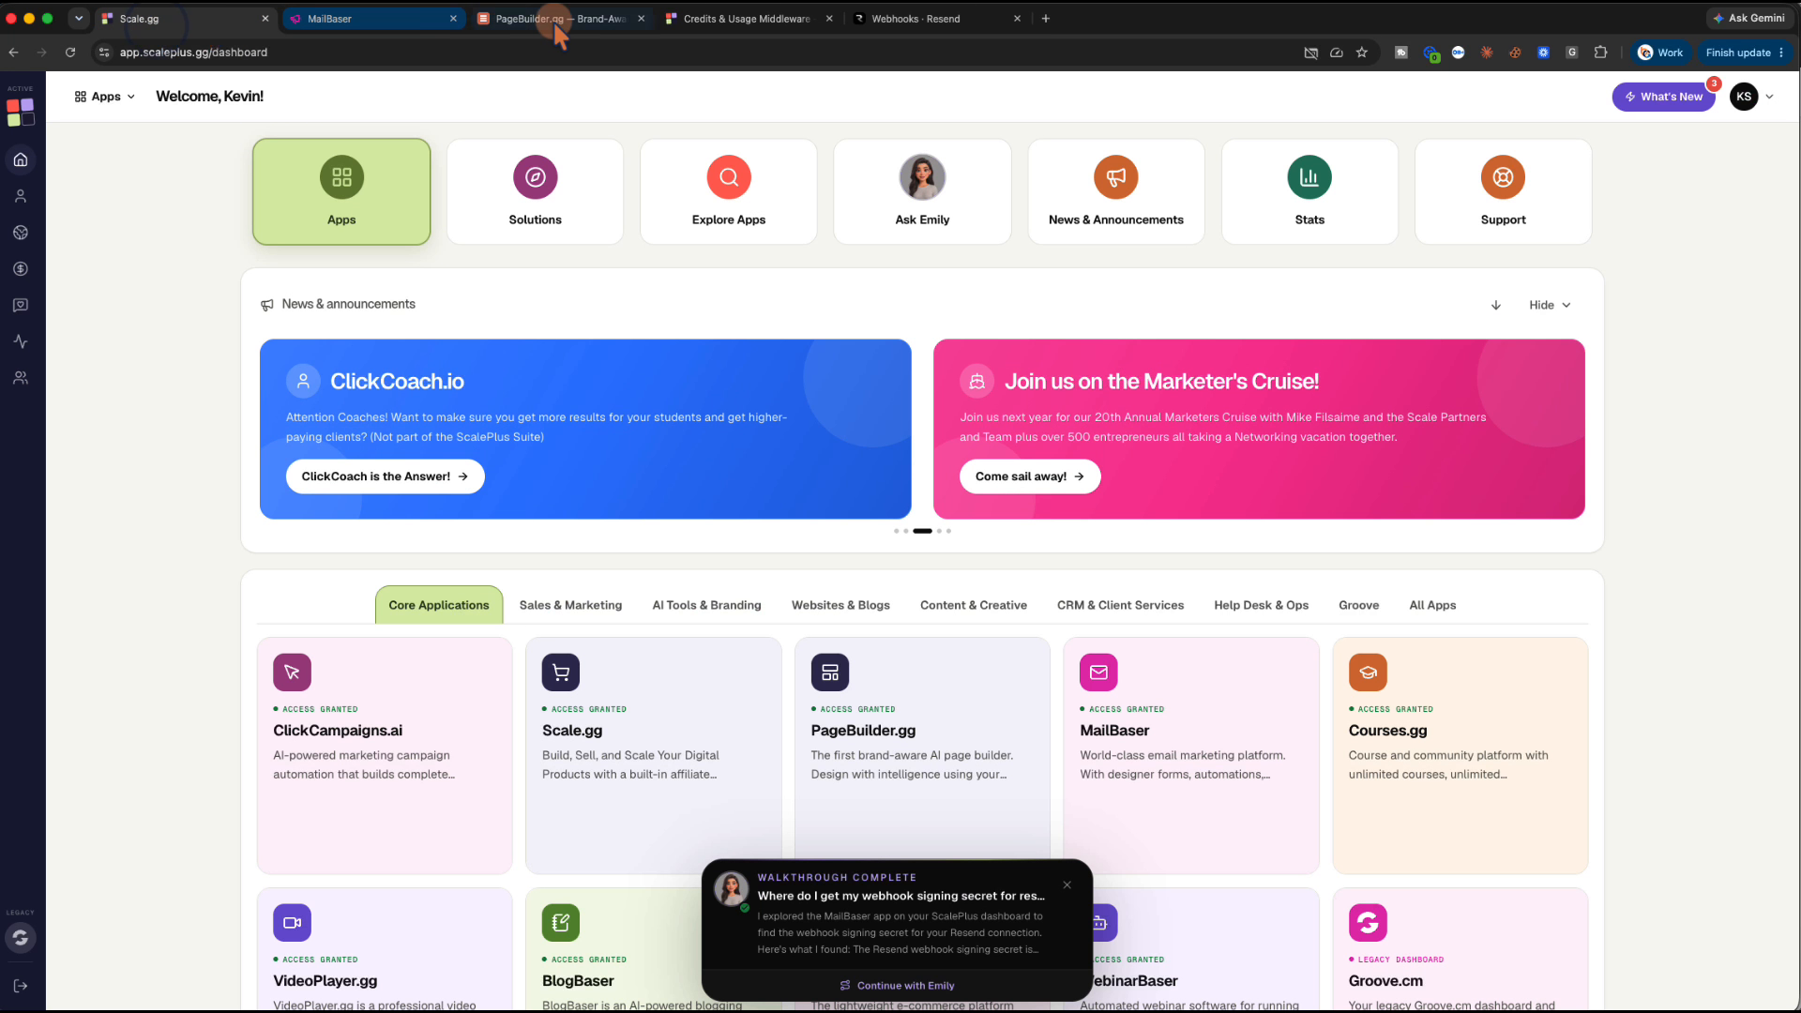
click(554, 20)
scroll(826, 675, down, 10)
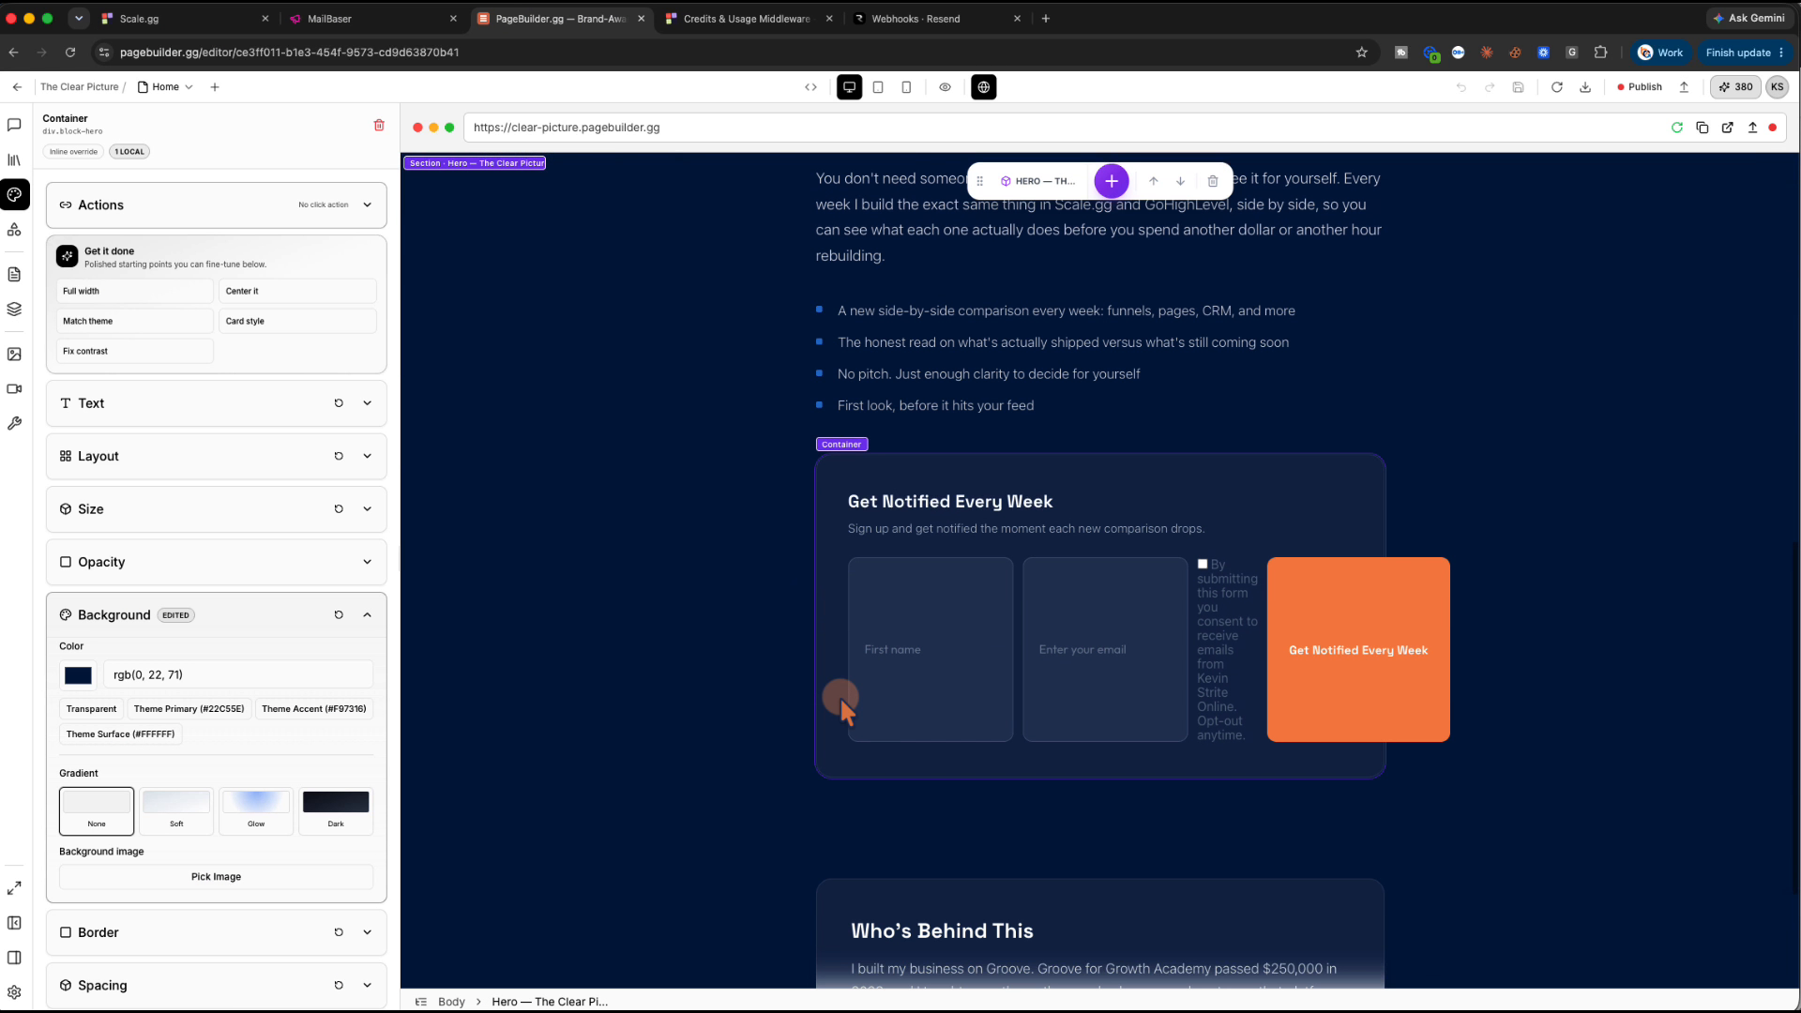
click(783, 510)
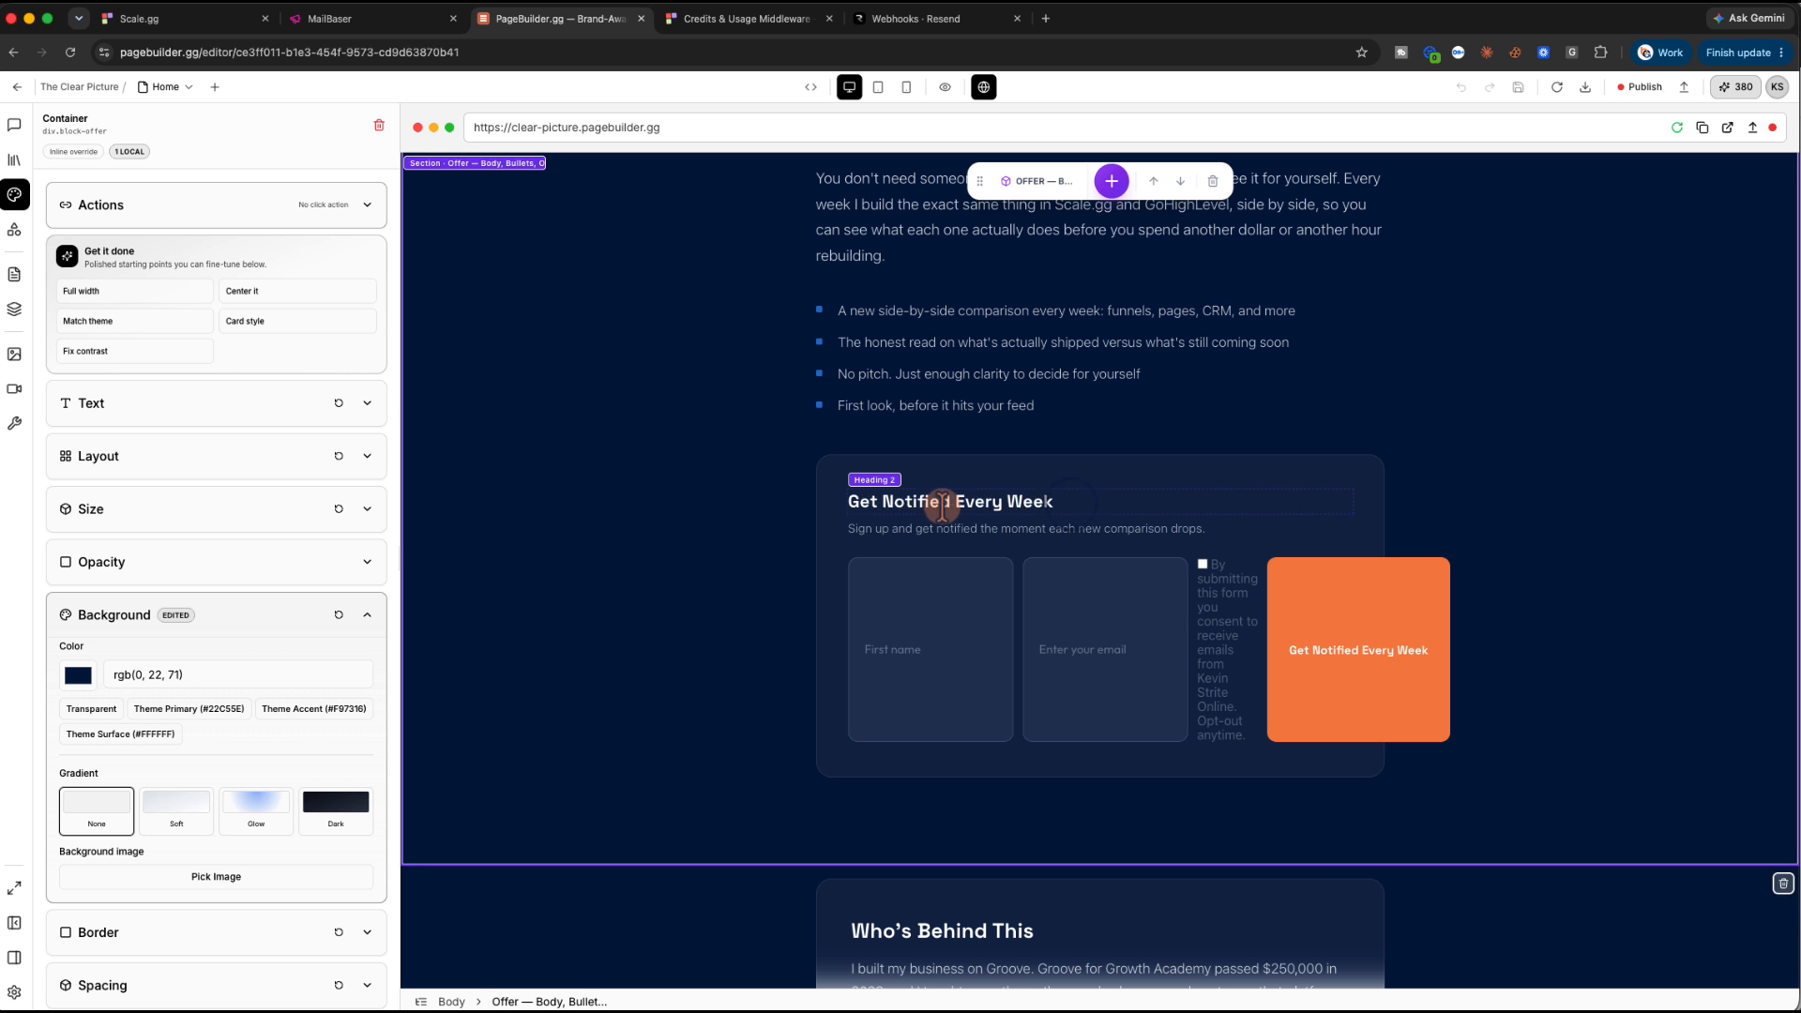
double_click(942, 505)
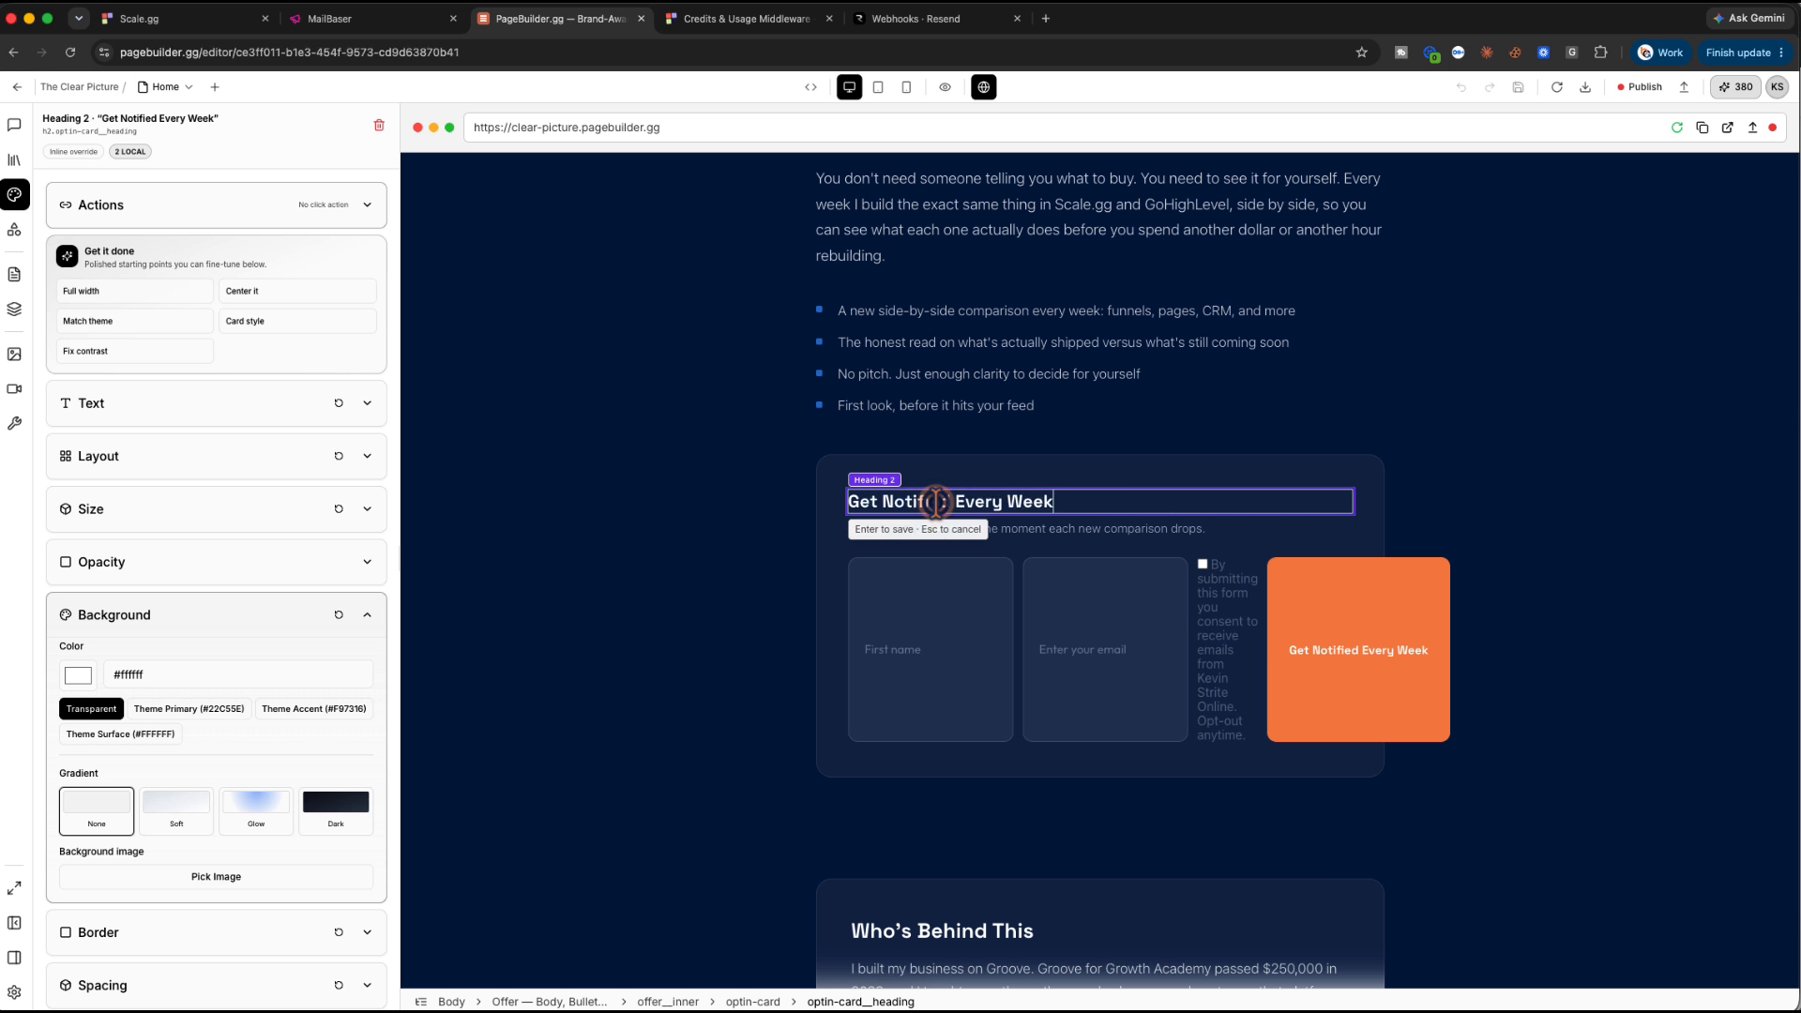
triple_click(936, 500)
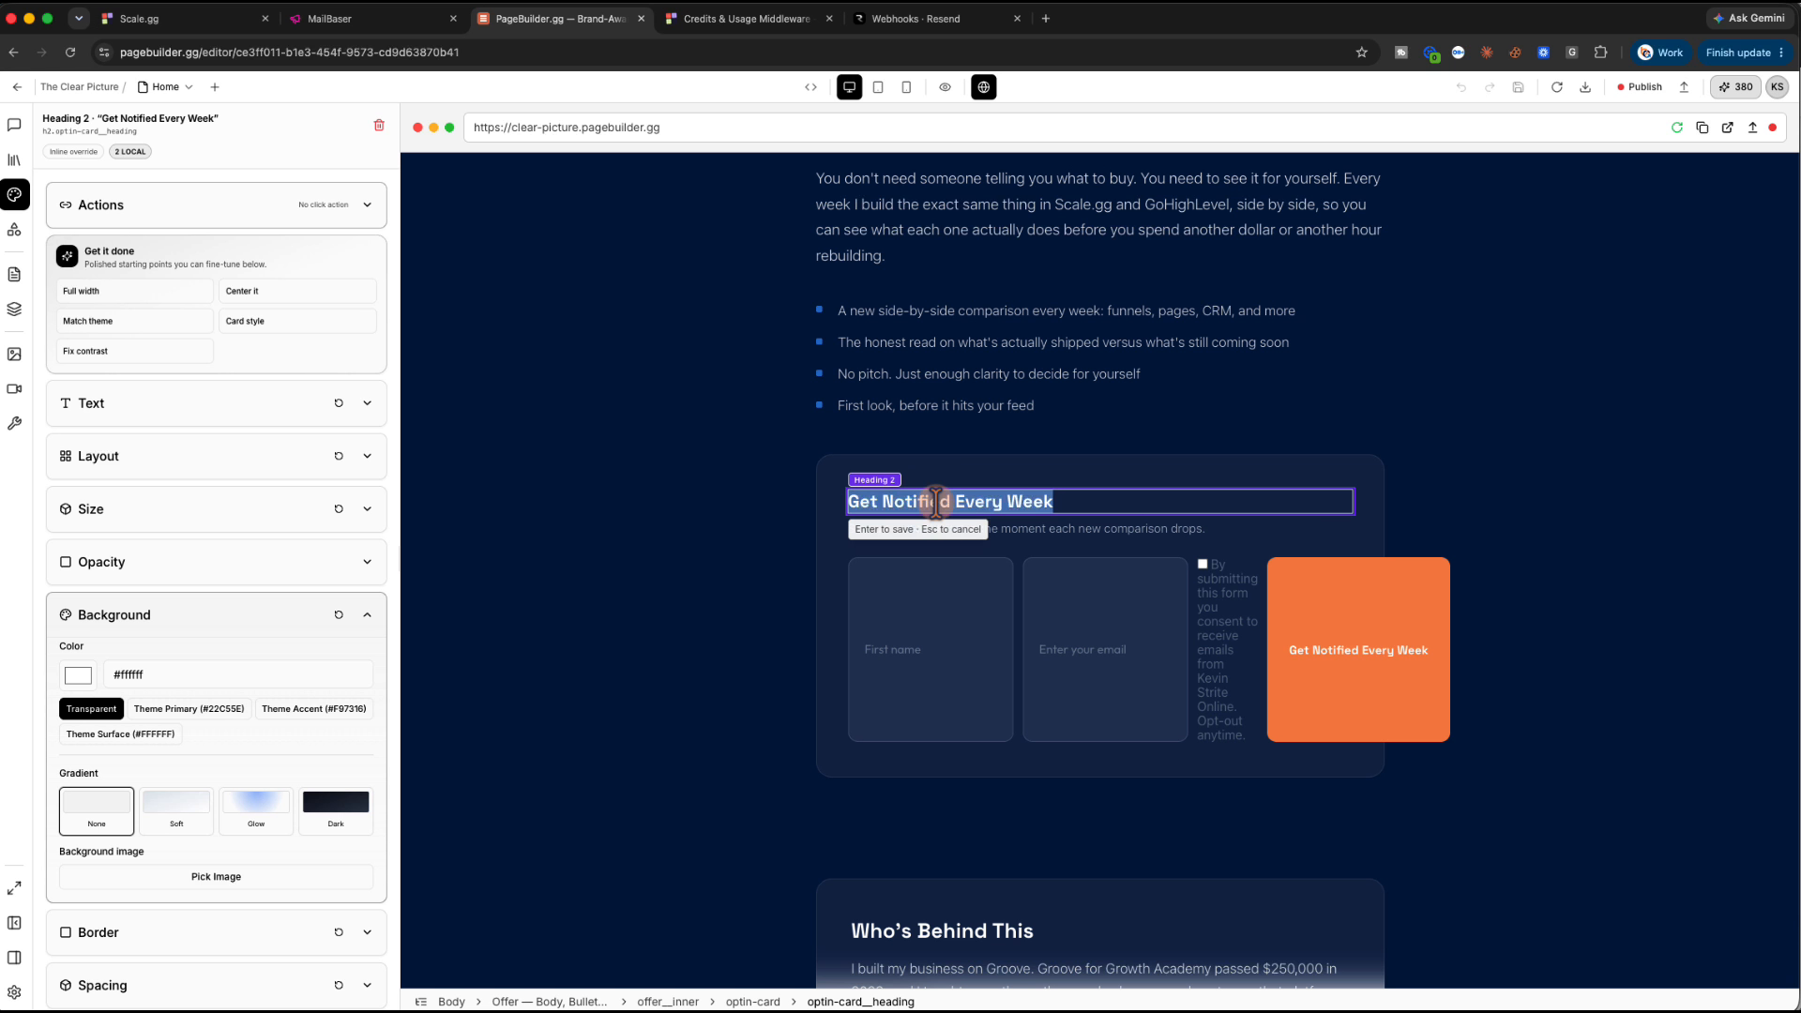
key(ctrl+Right)
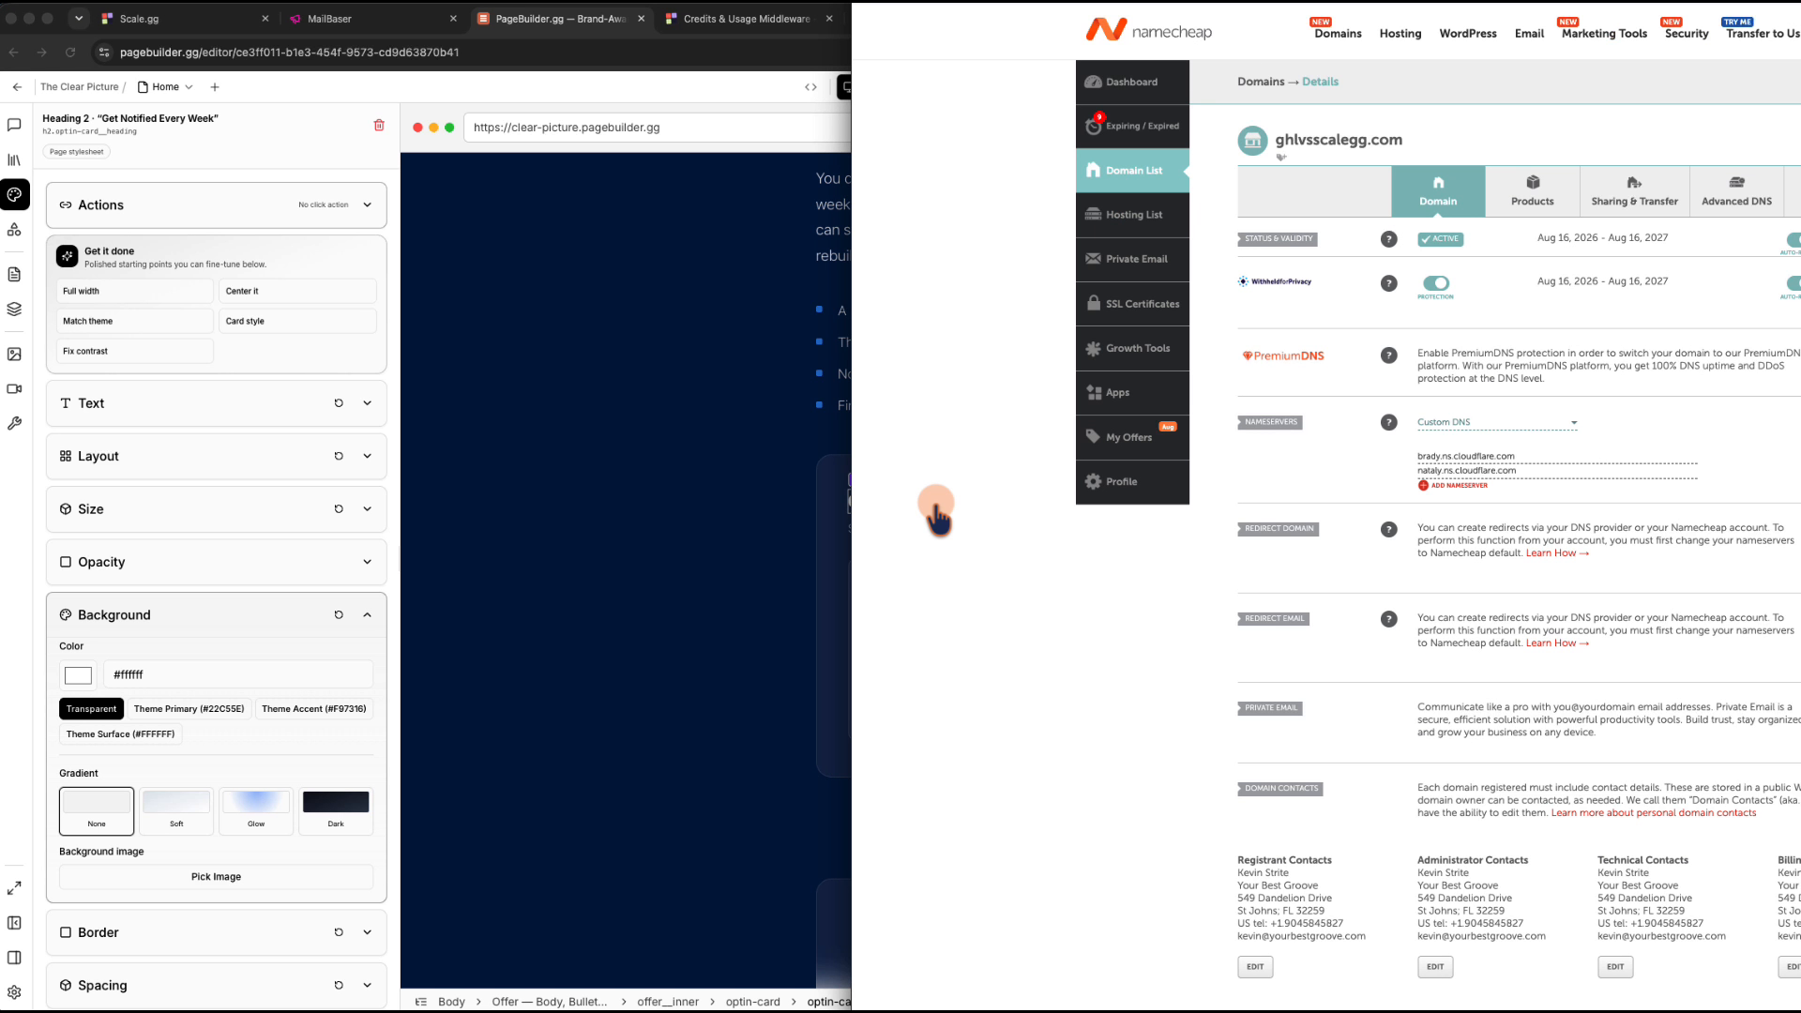
click(717, 20)
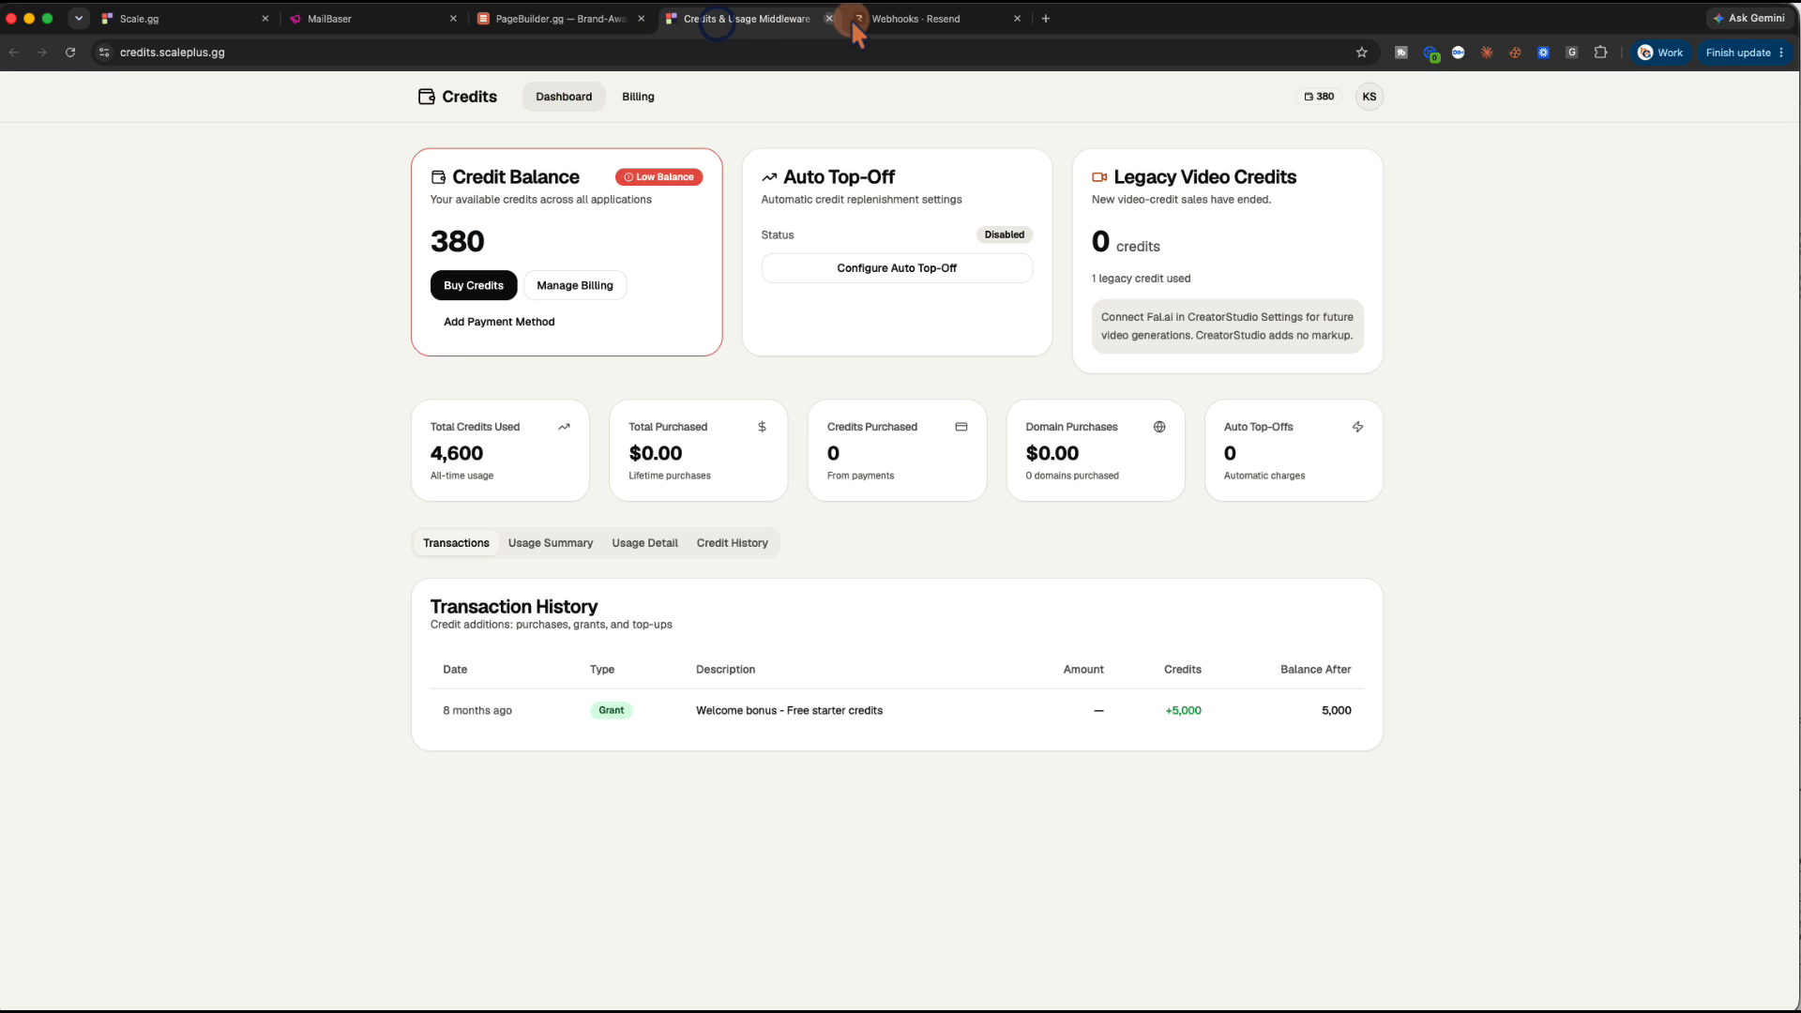
click(922, 20)
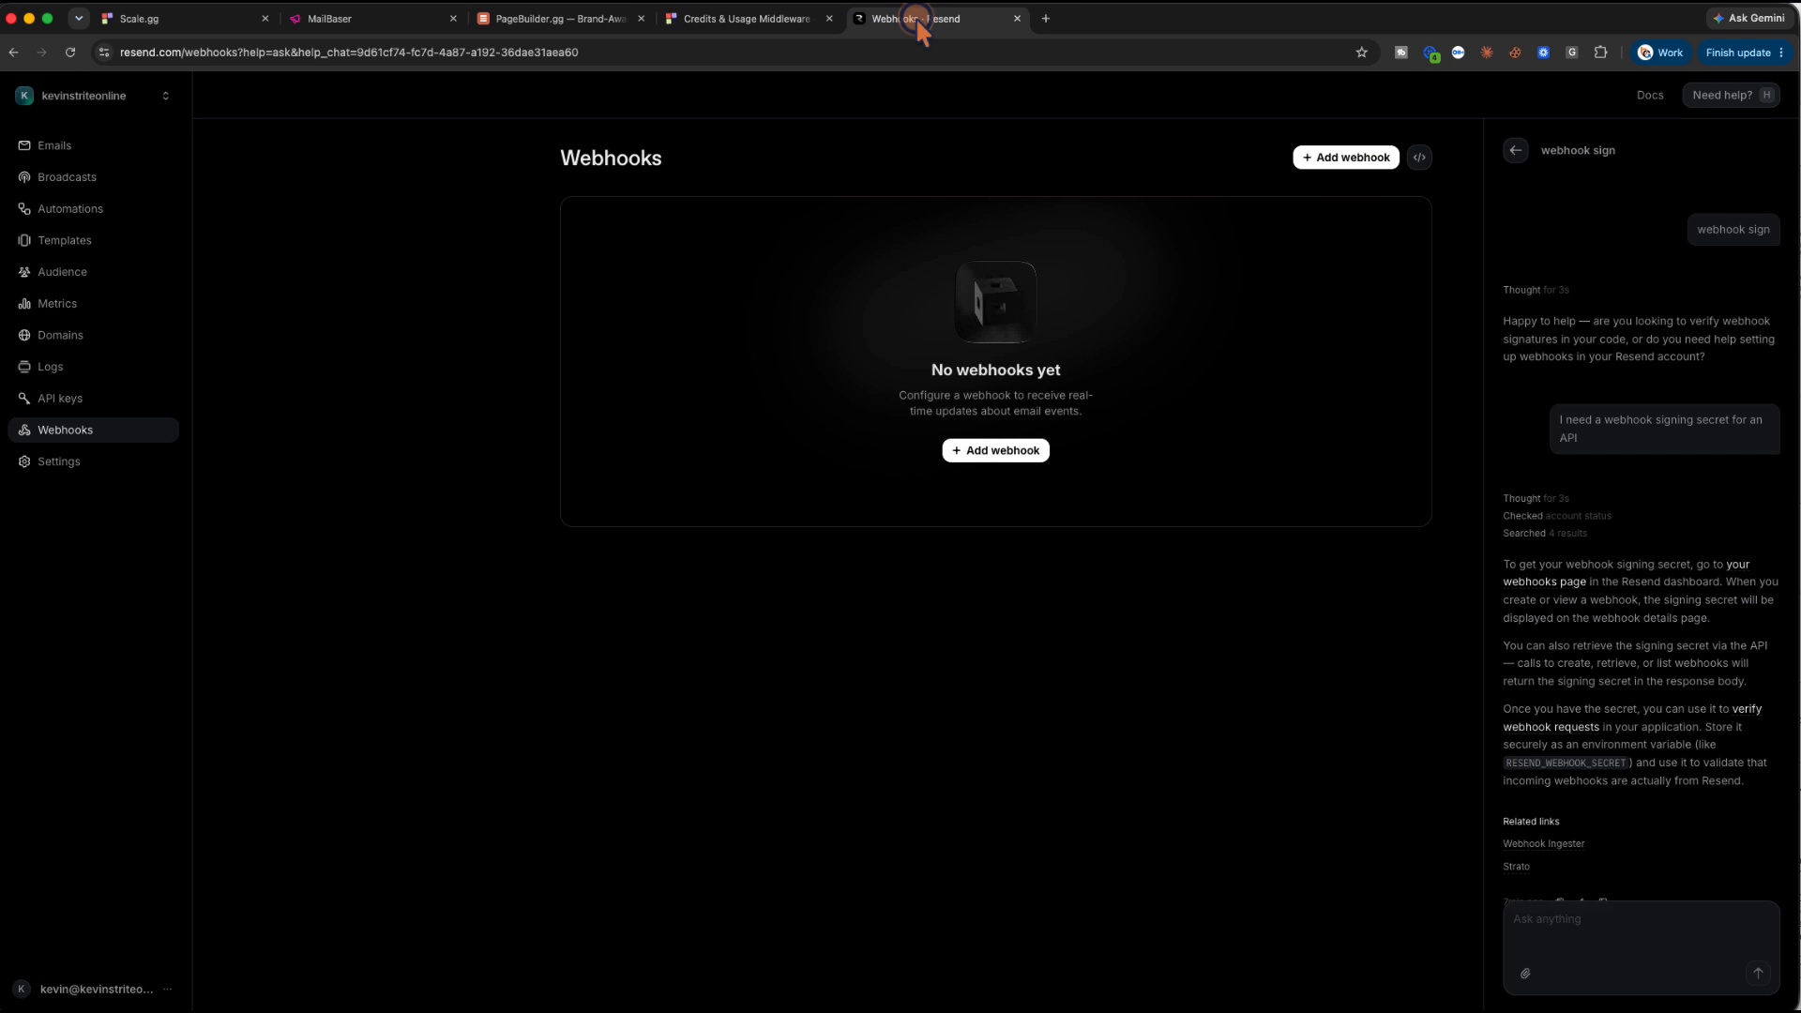
click(380, 19)
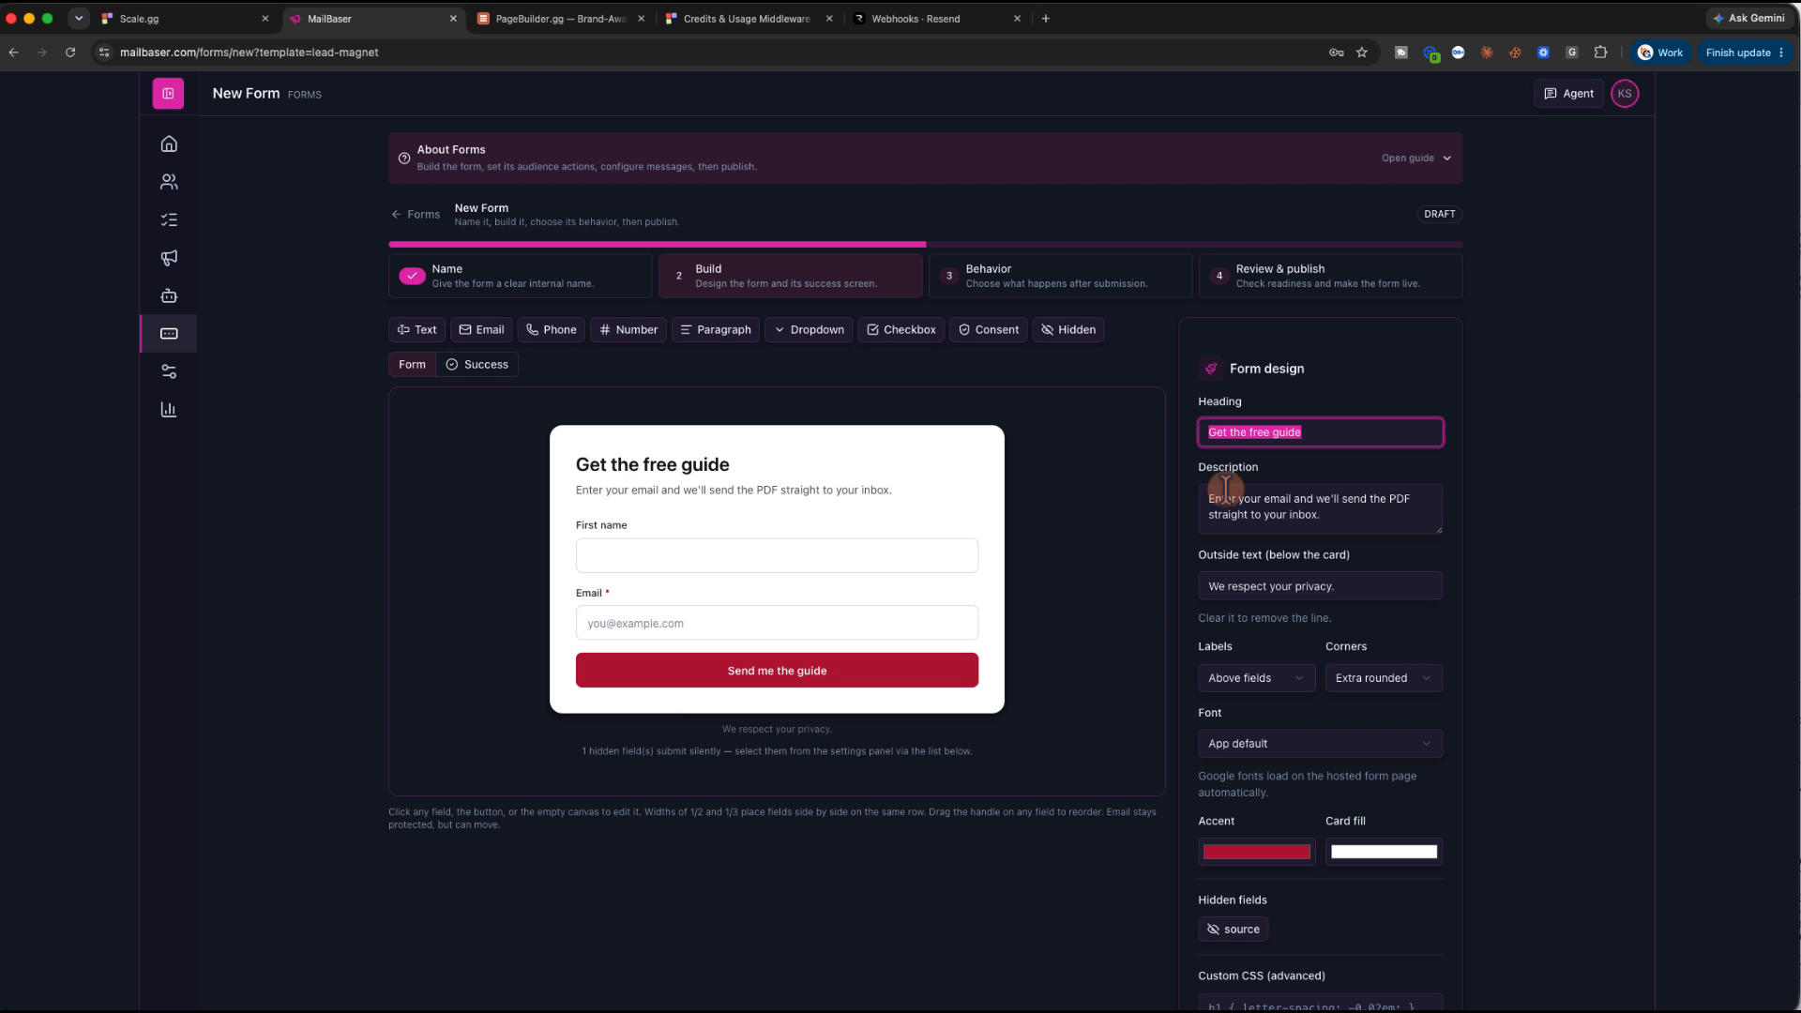
Retitle the form 'Get Notified Every Week' and reword the description to 'keep you up to date.'
text(Get Notified Every Week)
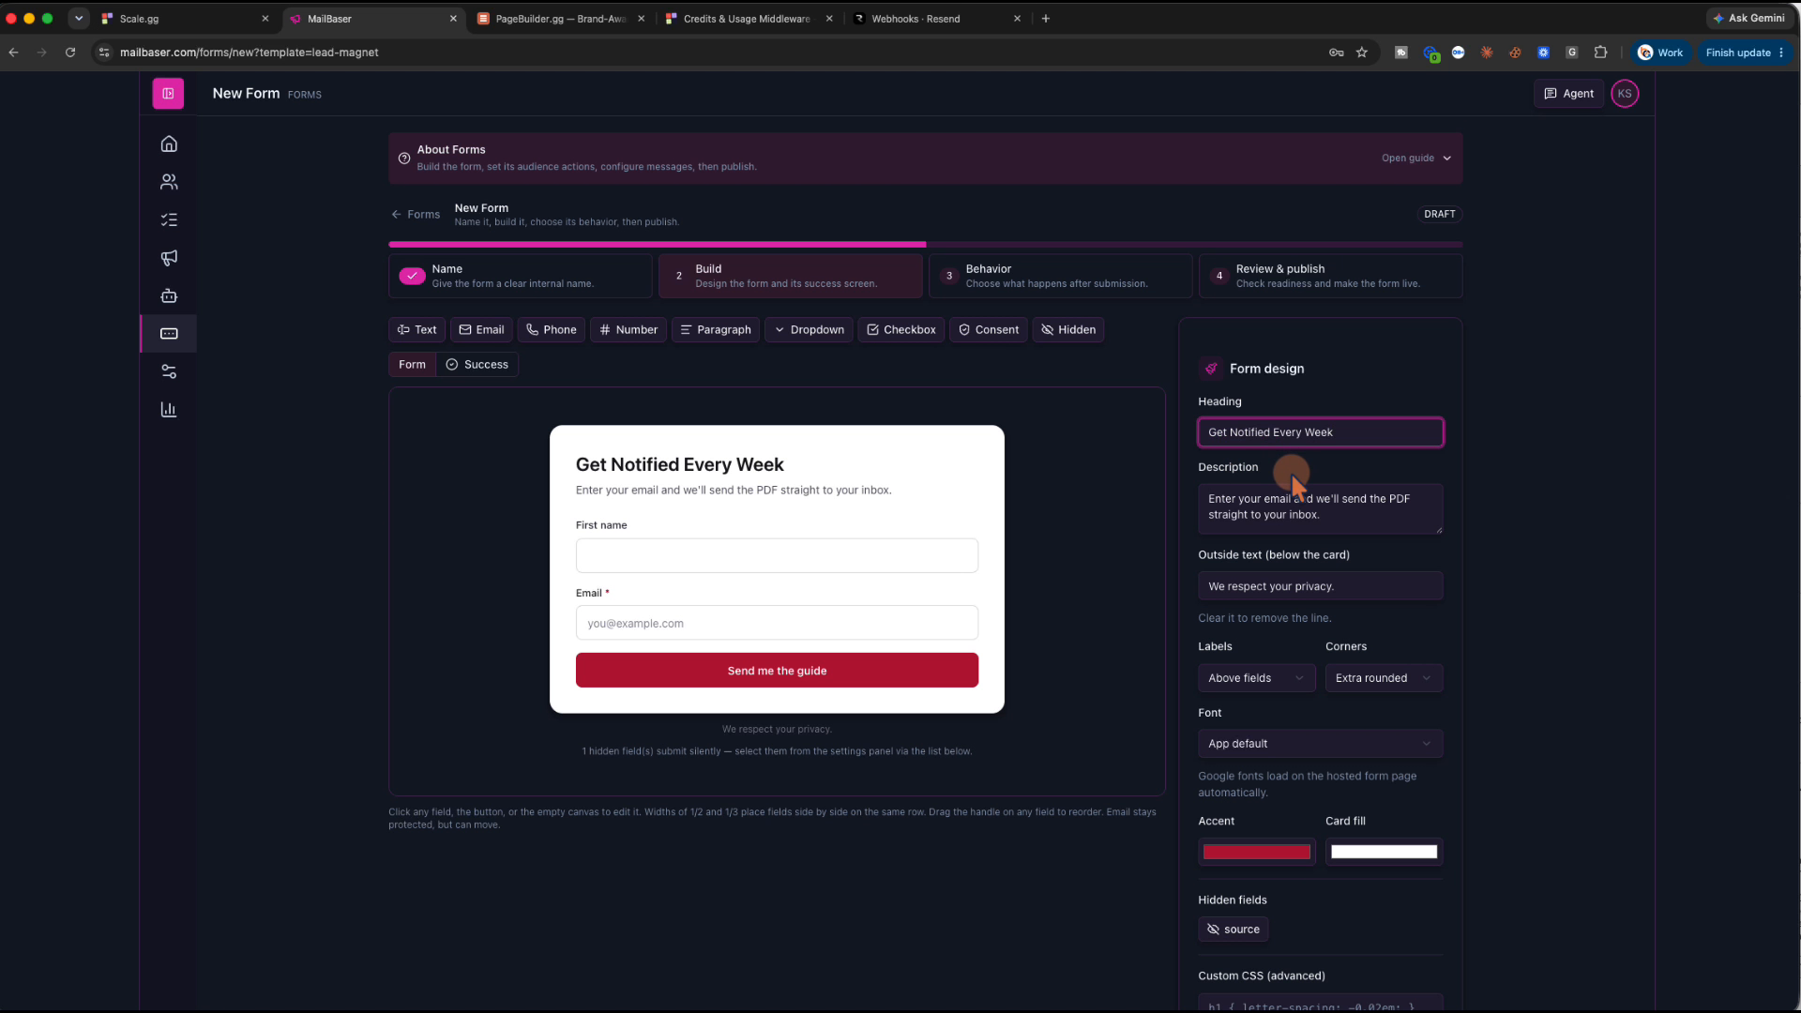
key(Tab)
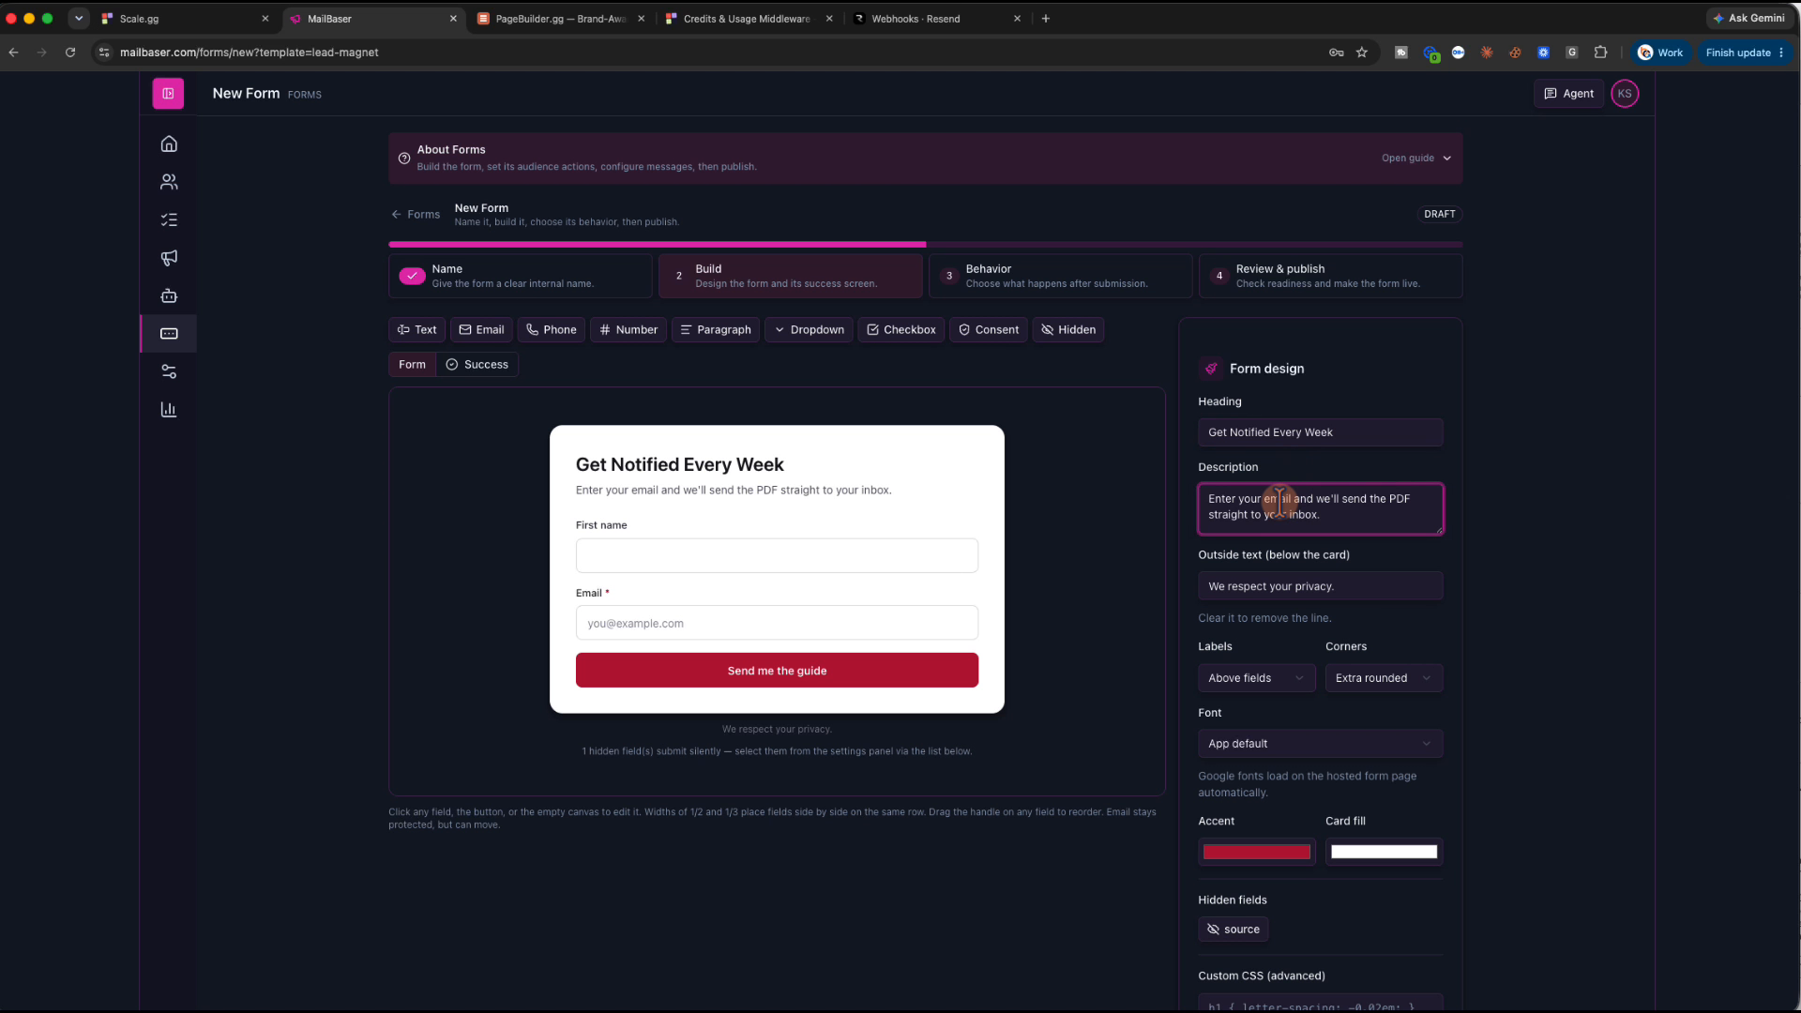
mouse_move(1318, 516)
mouse_down()
mouse_move(1302, 498)
mouse_move(1342, 498)
mouse_up()
text(sned yo)
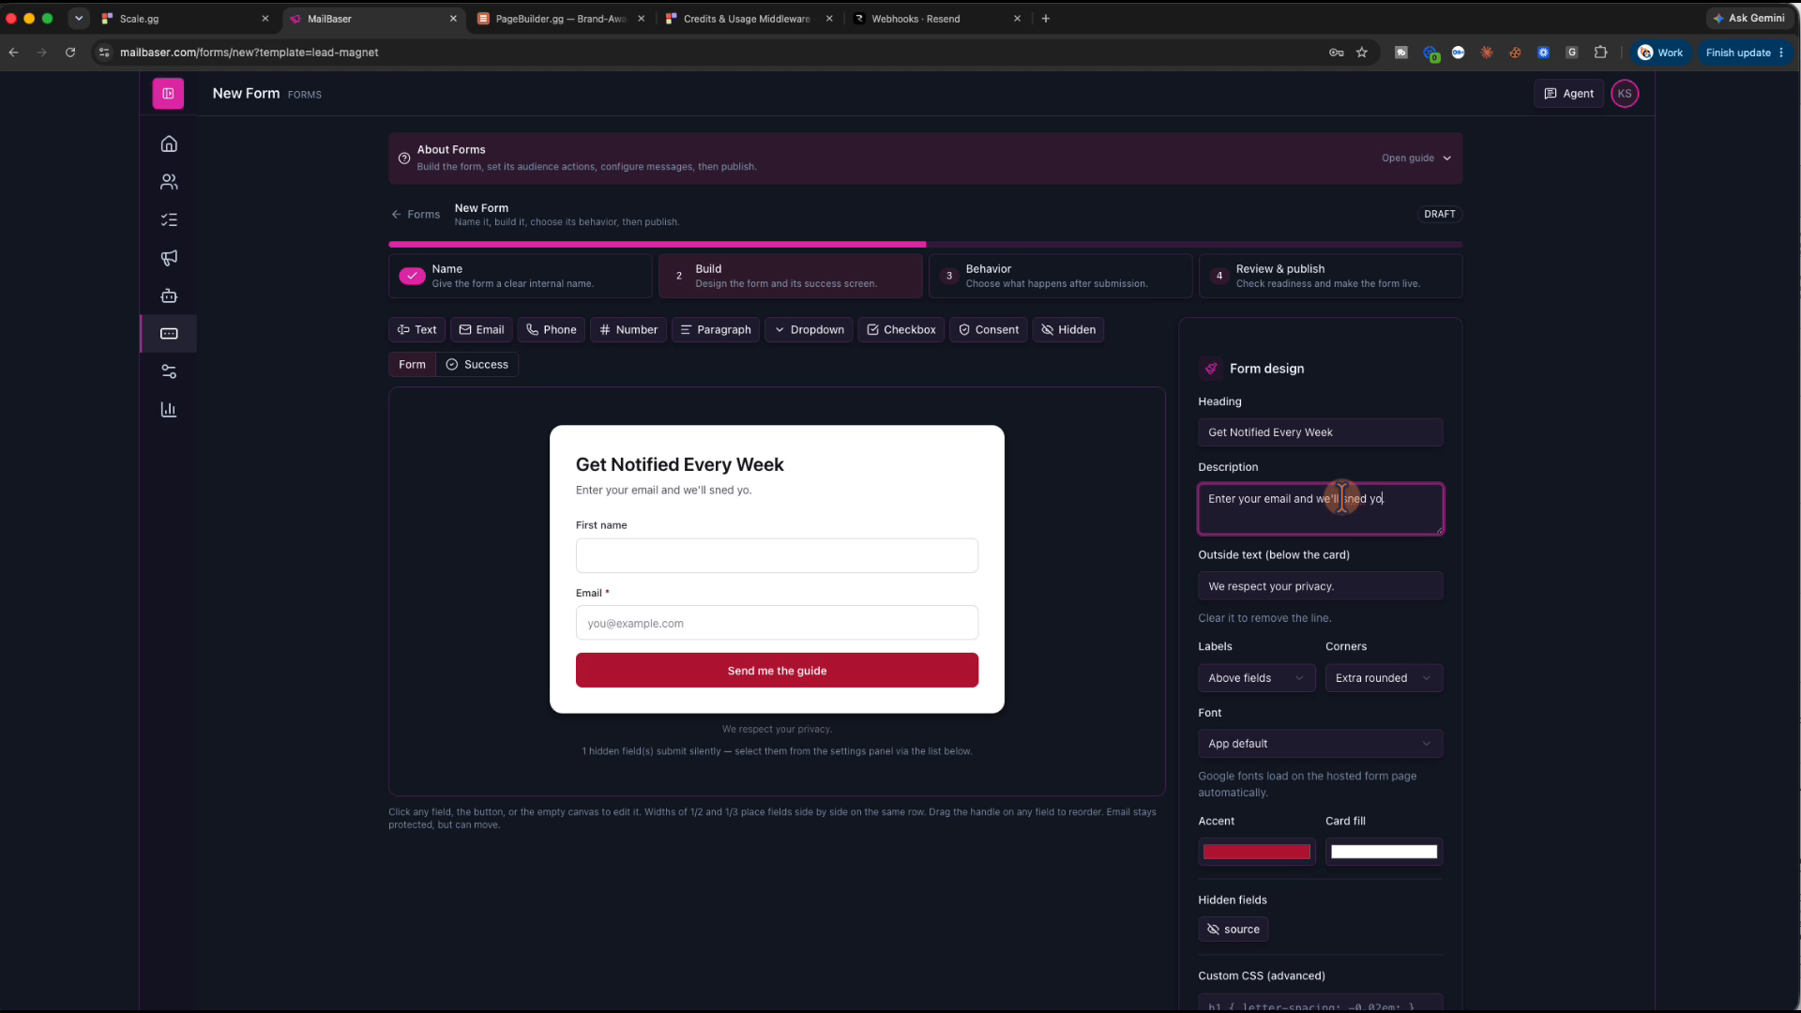
text(u)
key(BackSpace)
key(BackSpace)
key(BackSpace)
key(BackSpace)
key(BackSpace)
key(BackSpace)
key(BackSpace)
key(BackSpace)
text(keep you up to date.)
Set the form's accent colour to hex #F59B4F
scroll(1320, 632, down, 2)
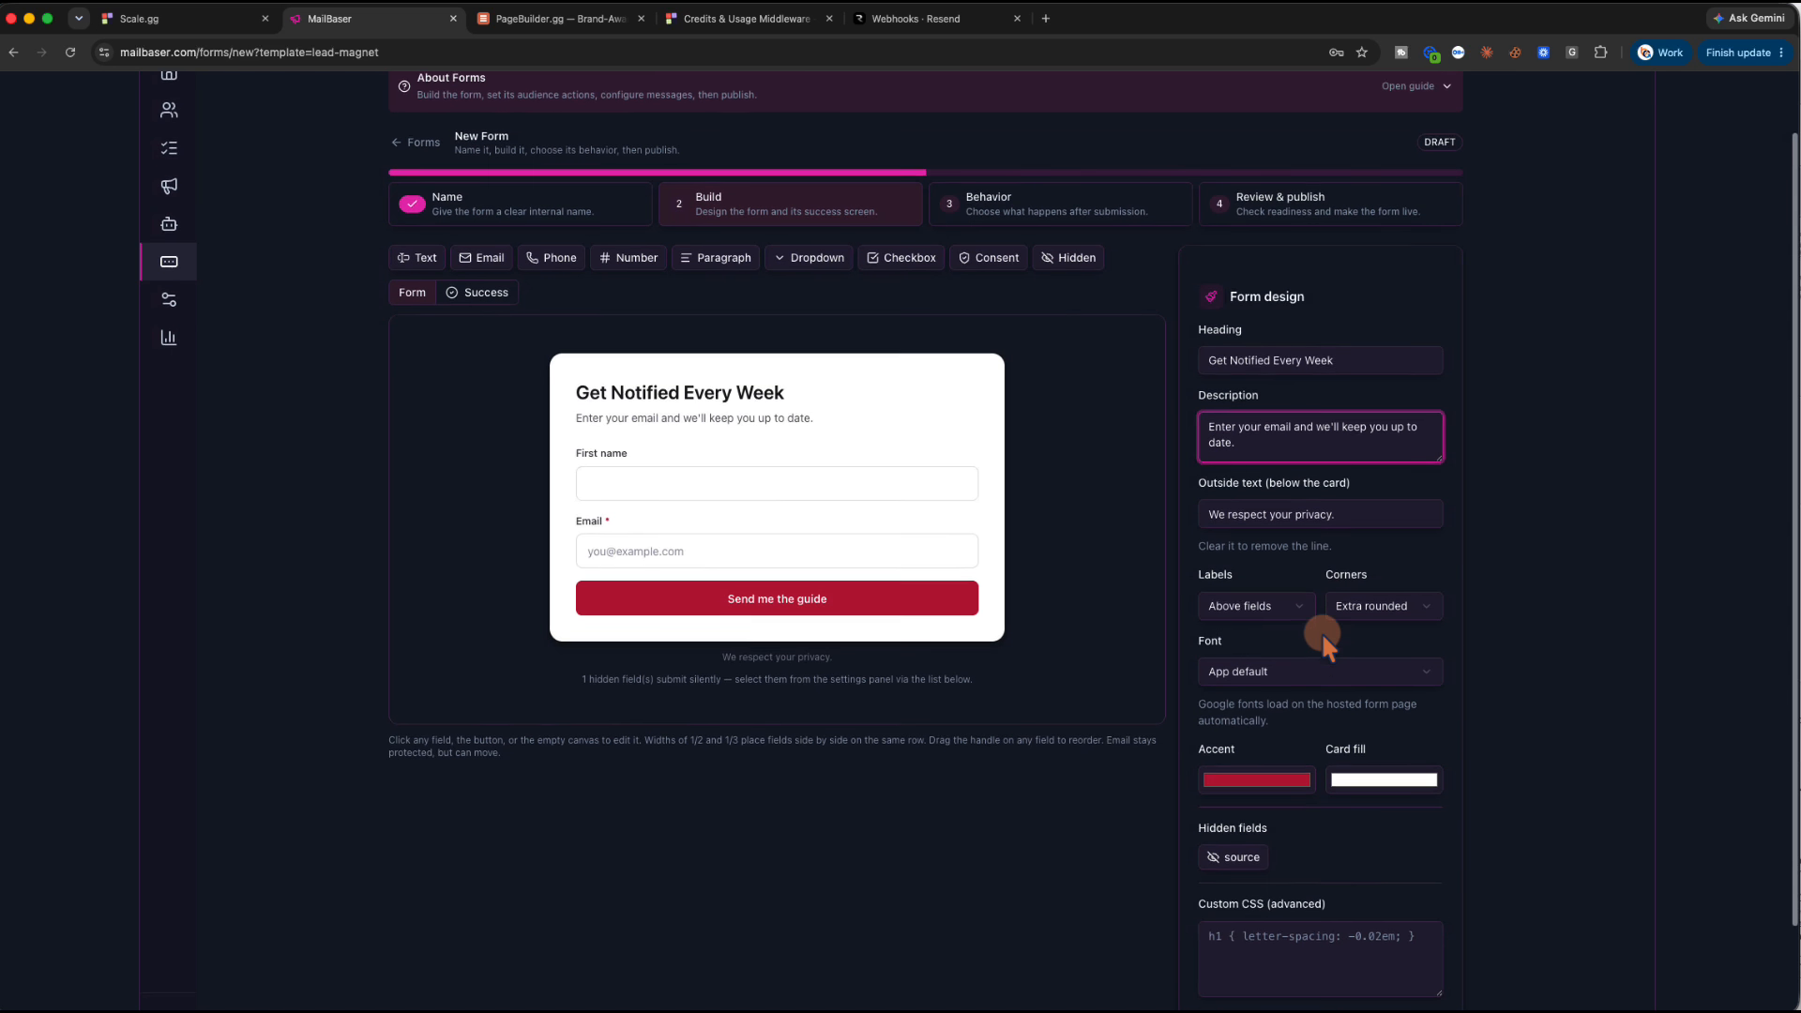
click(1294, 675)
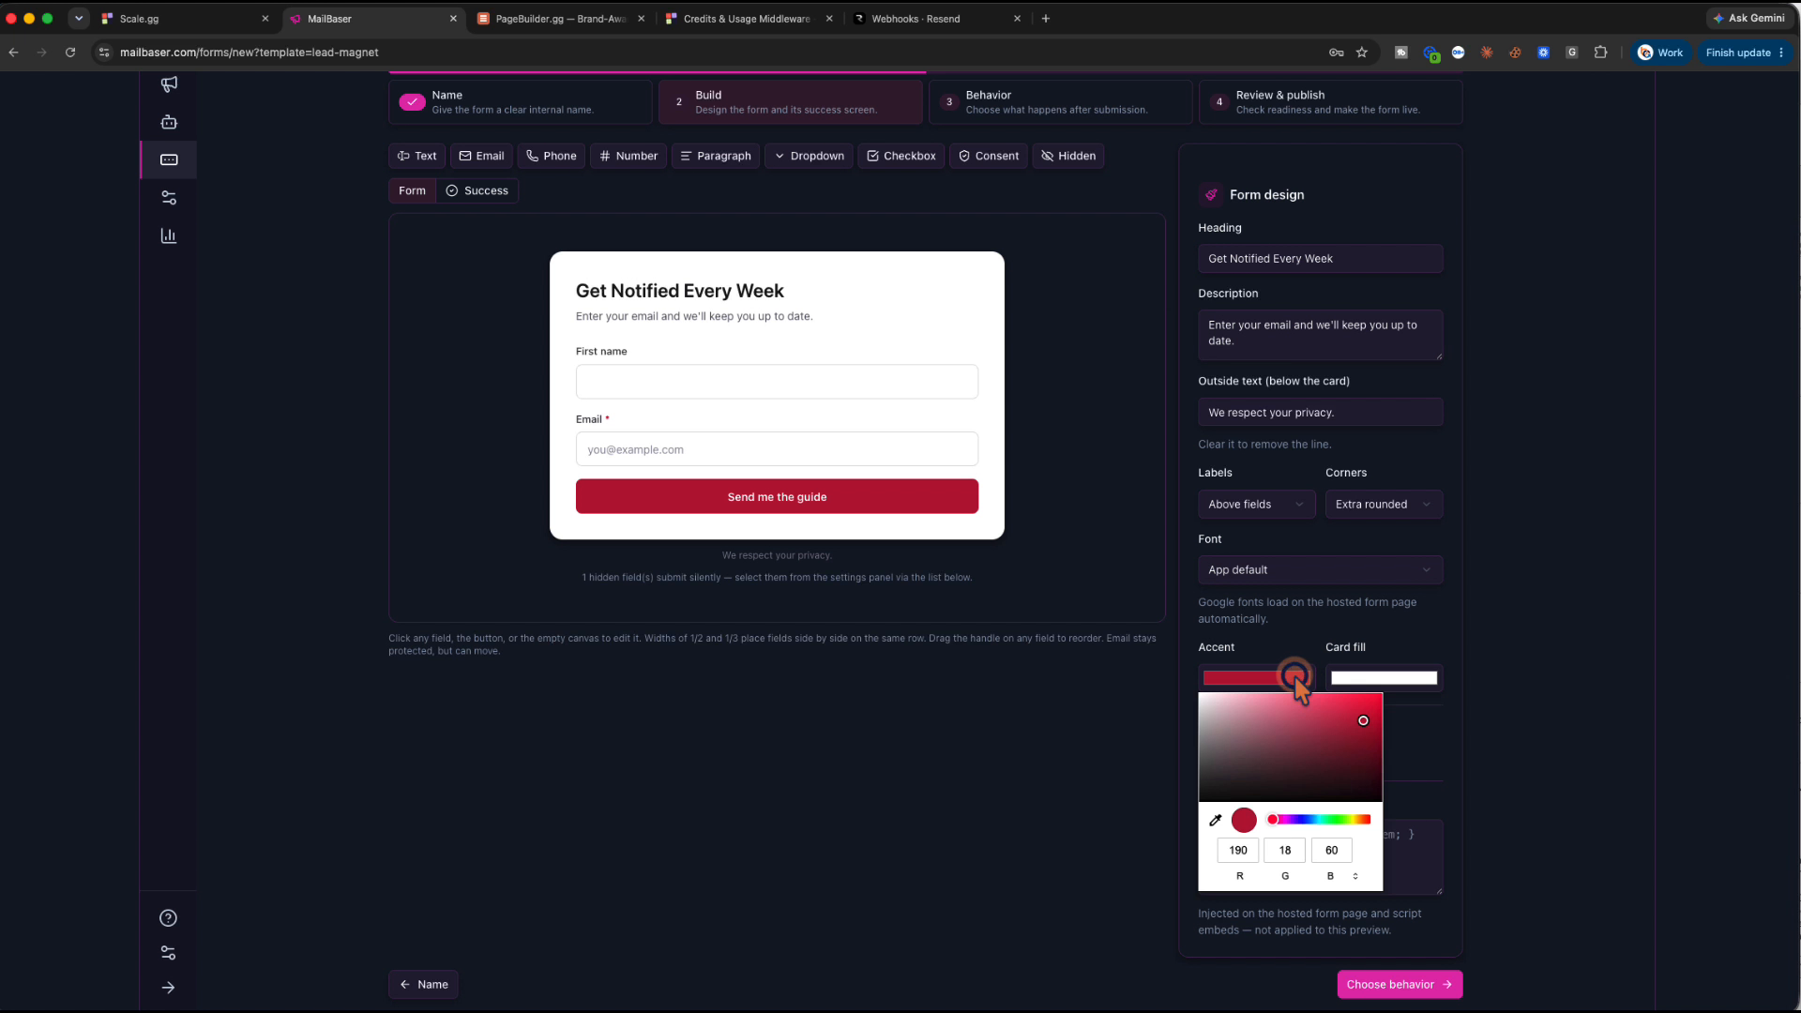
click(1285, 850)
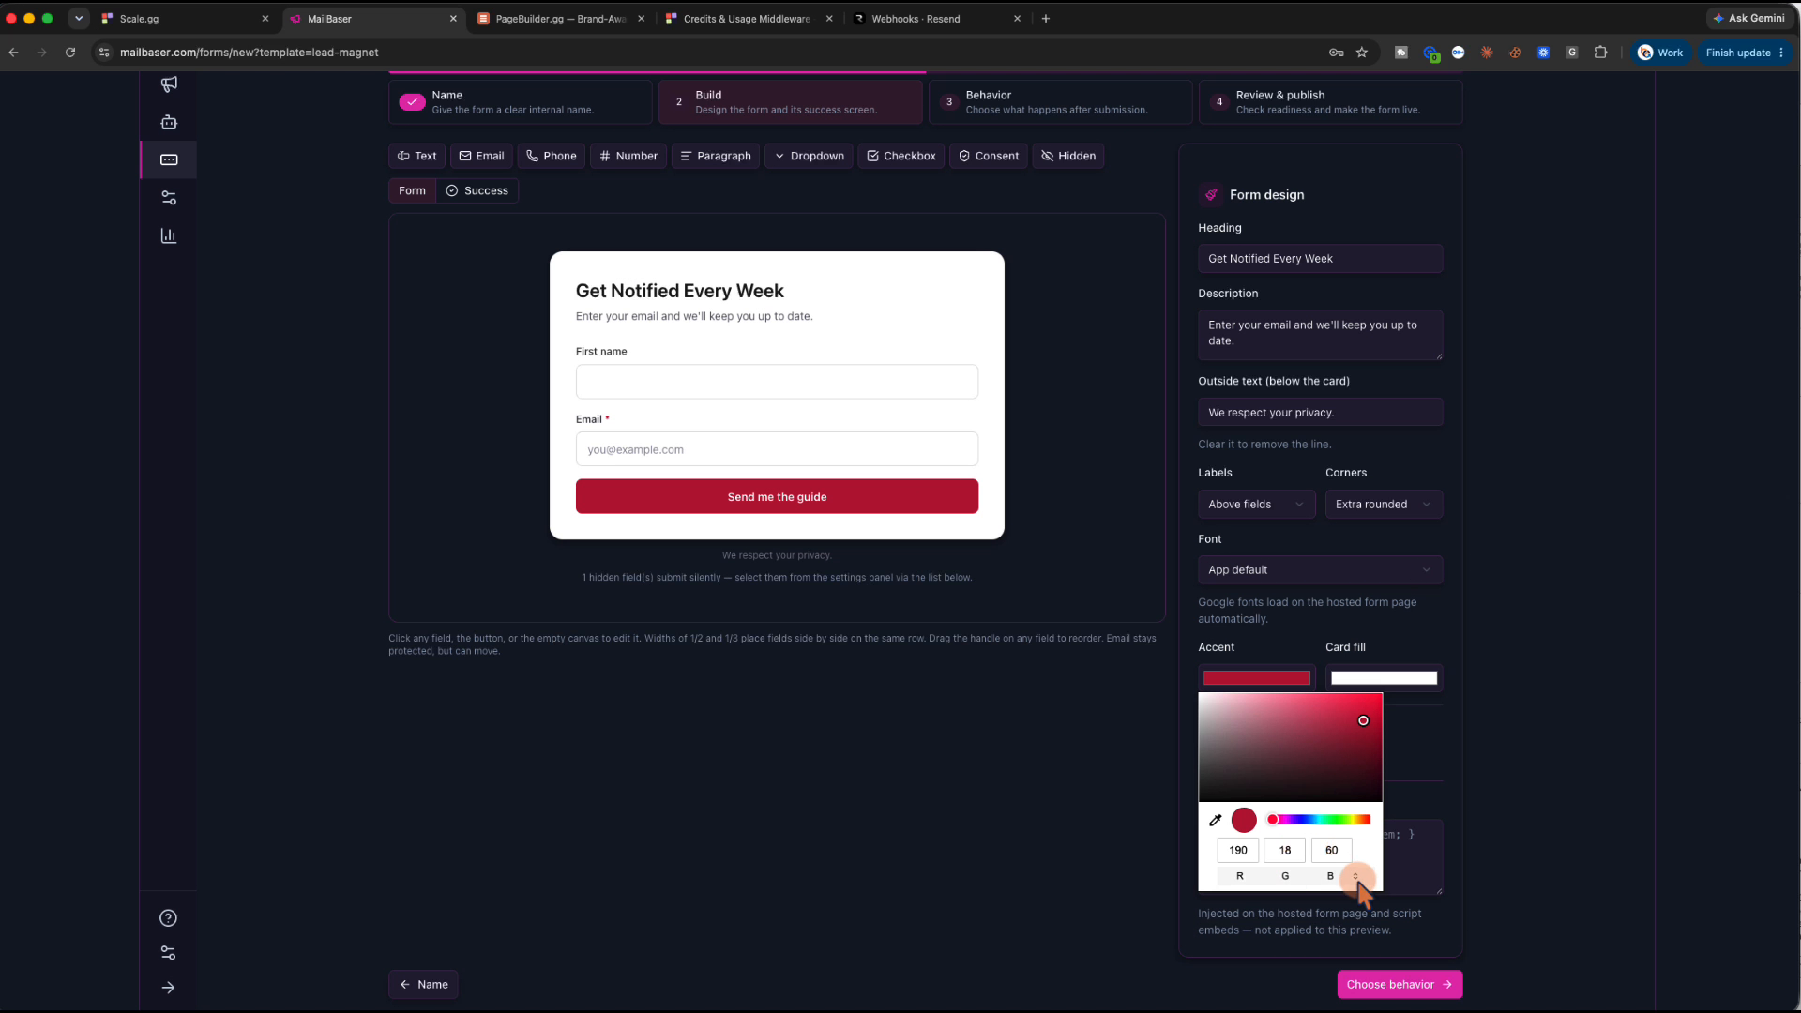
click(1354, 875)
click(1354, 875)
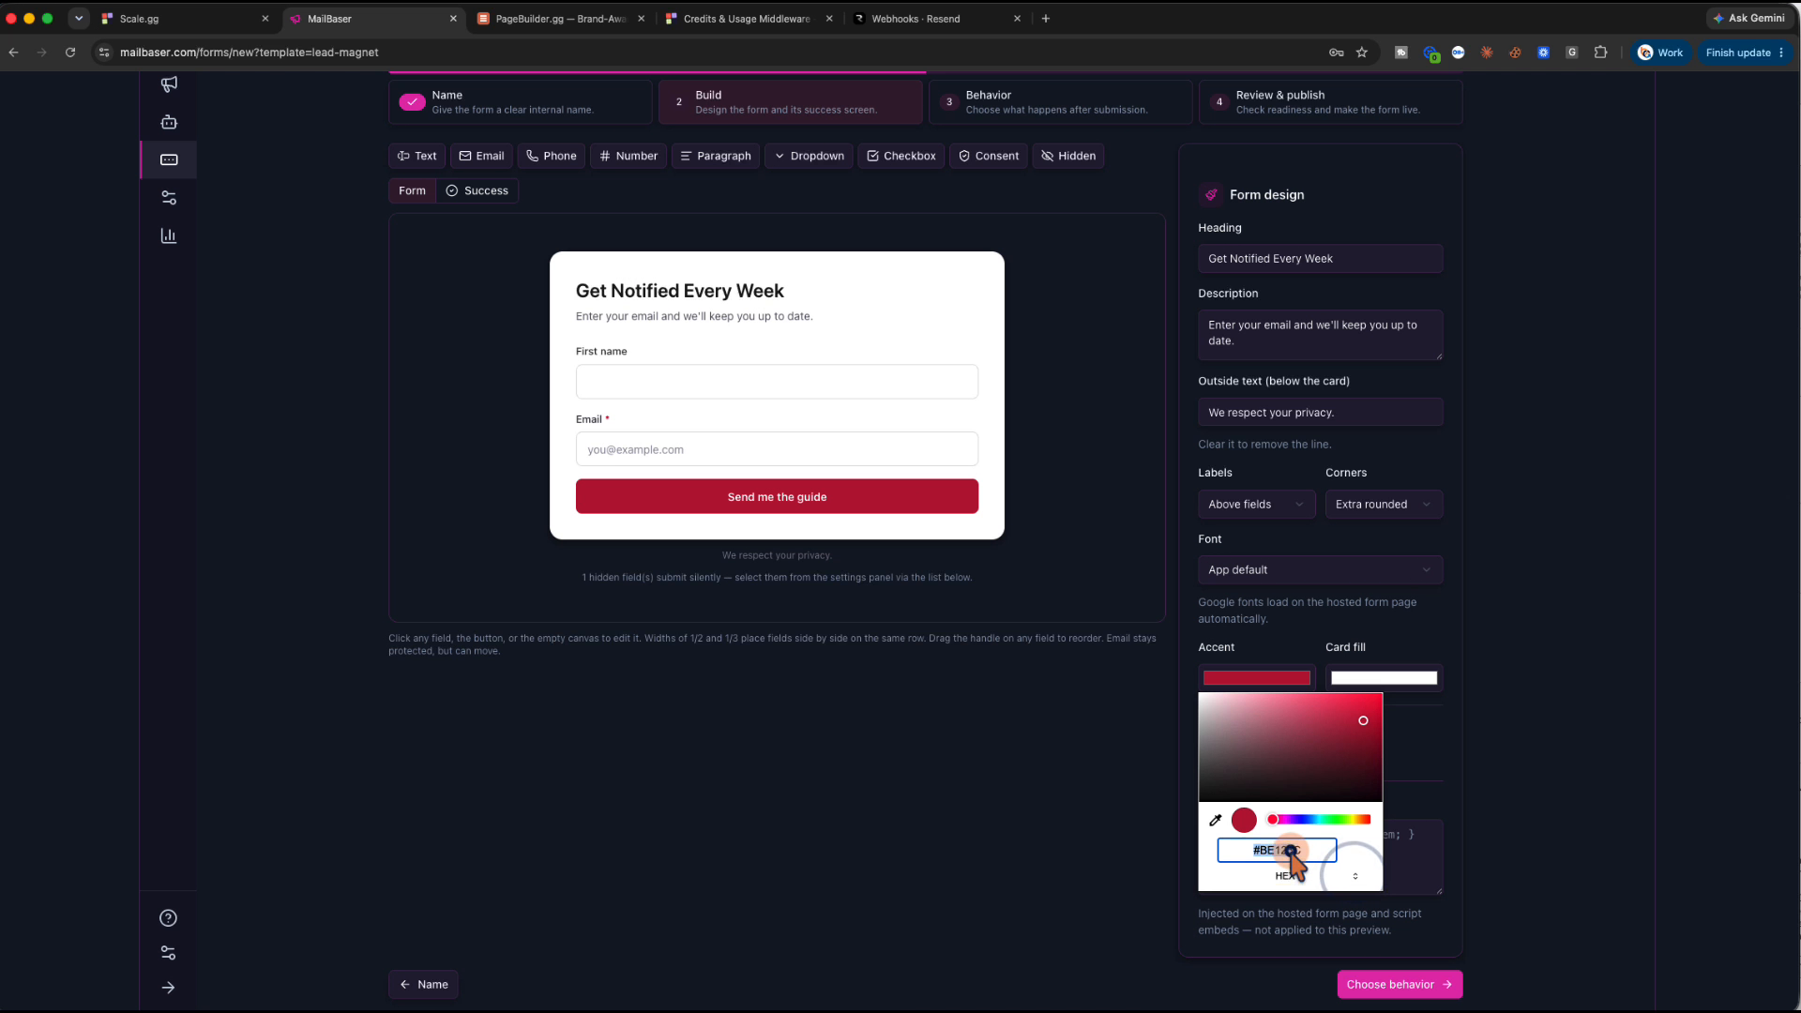
click(1292, 851)
text(F58)
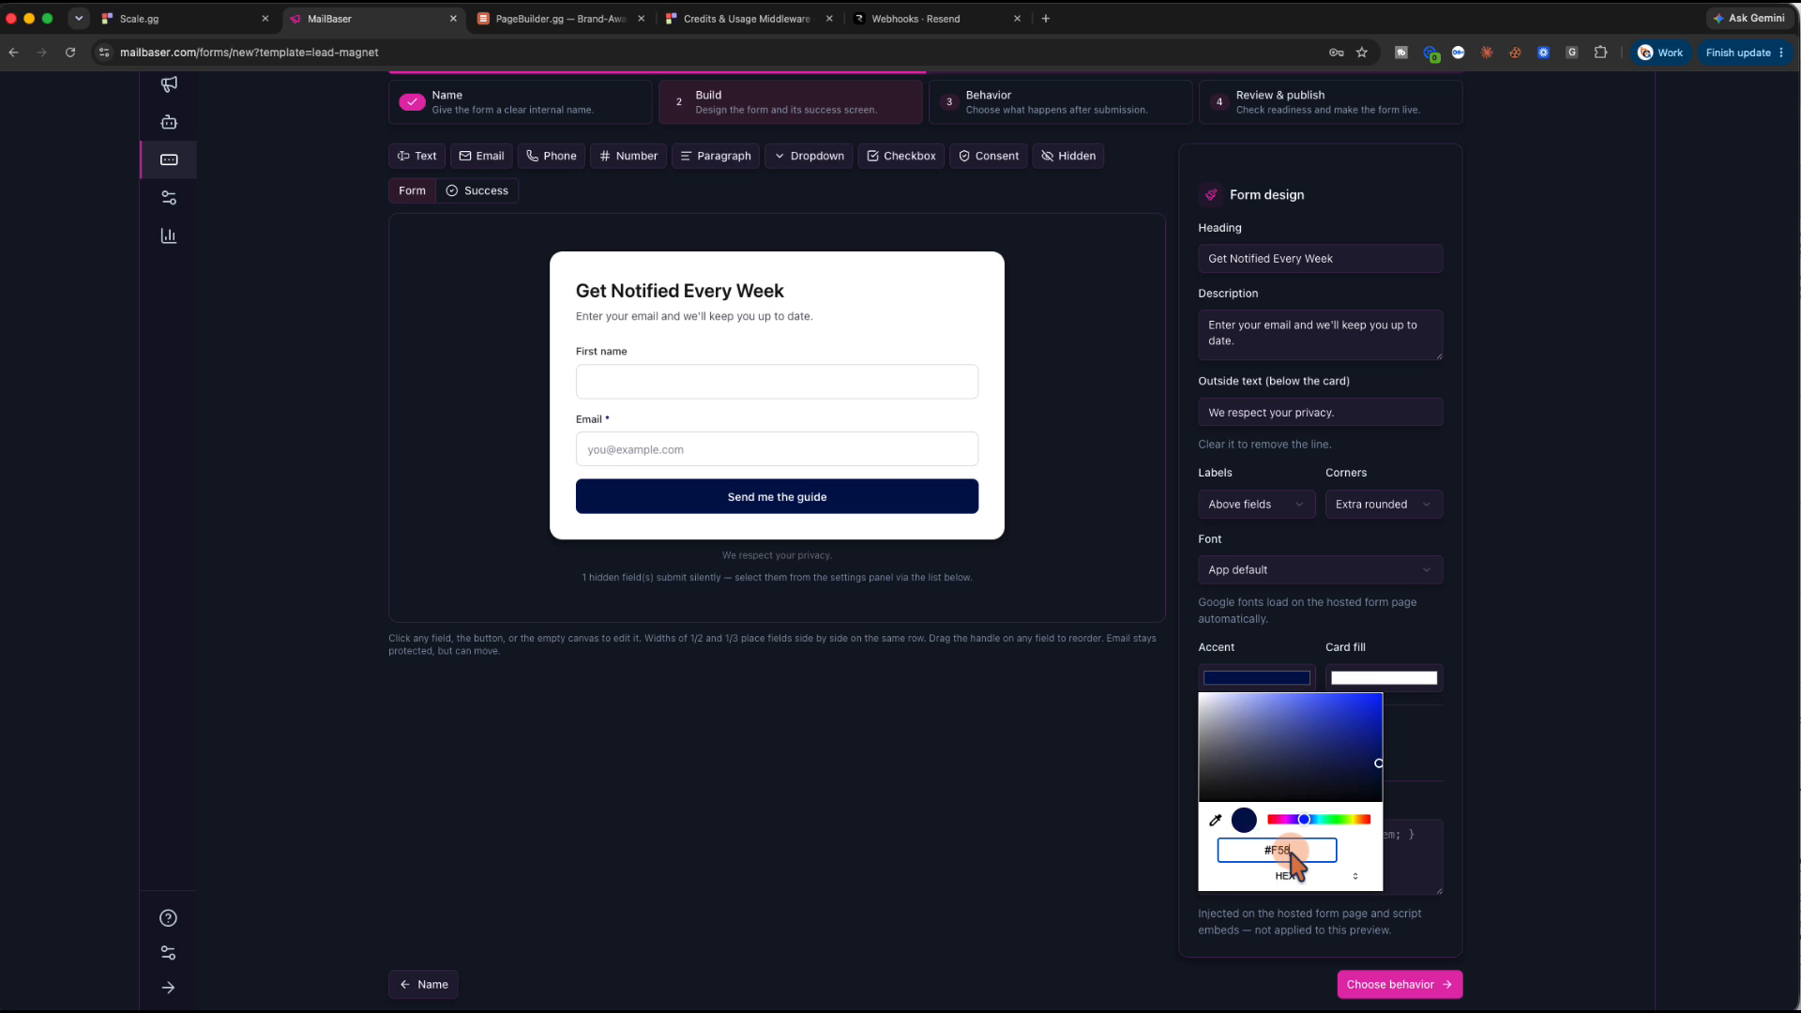
key(BackSpace)
text(9B4F)
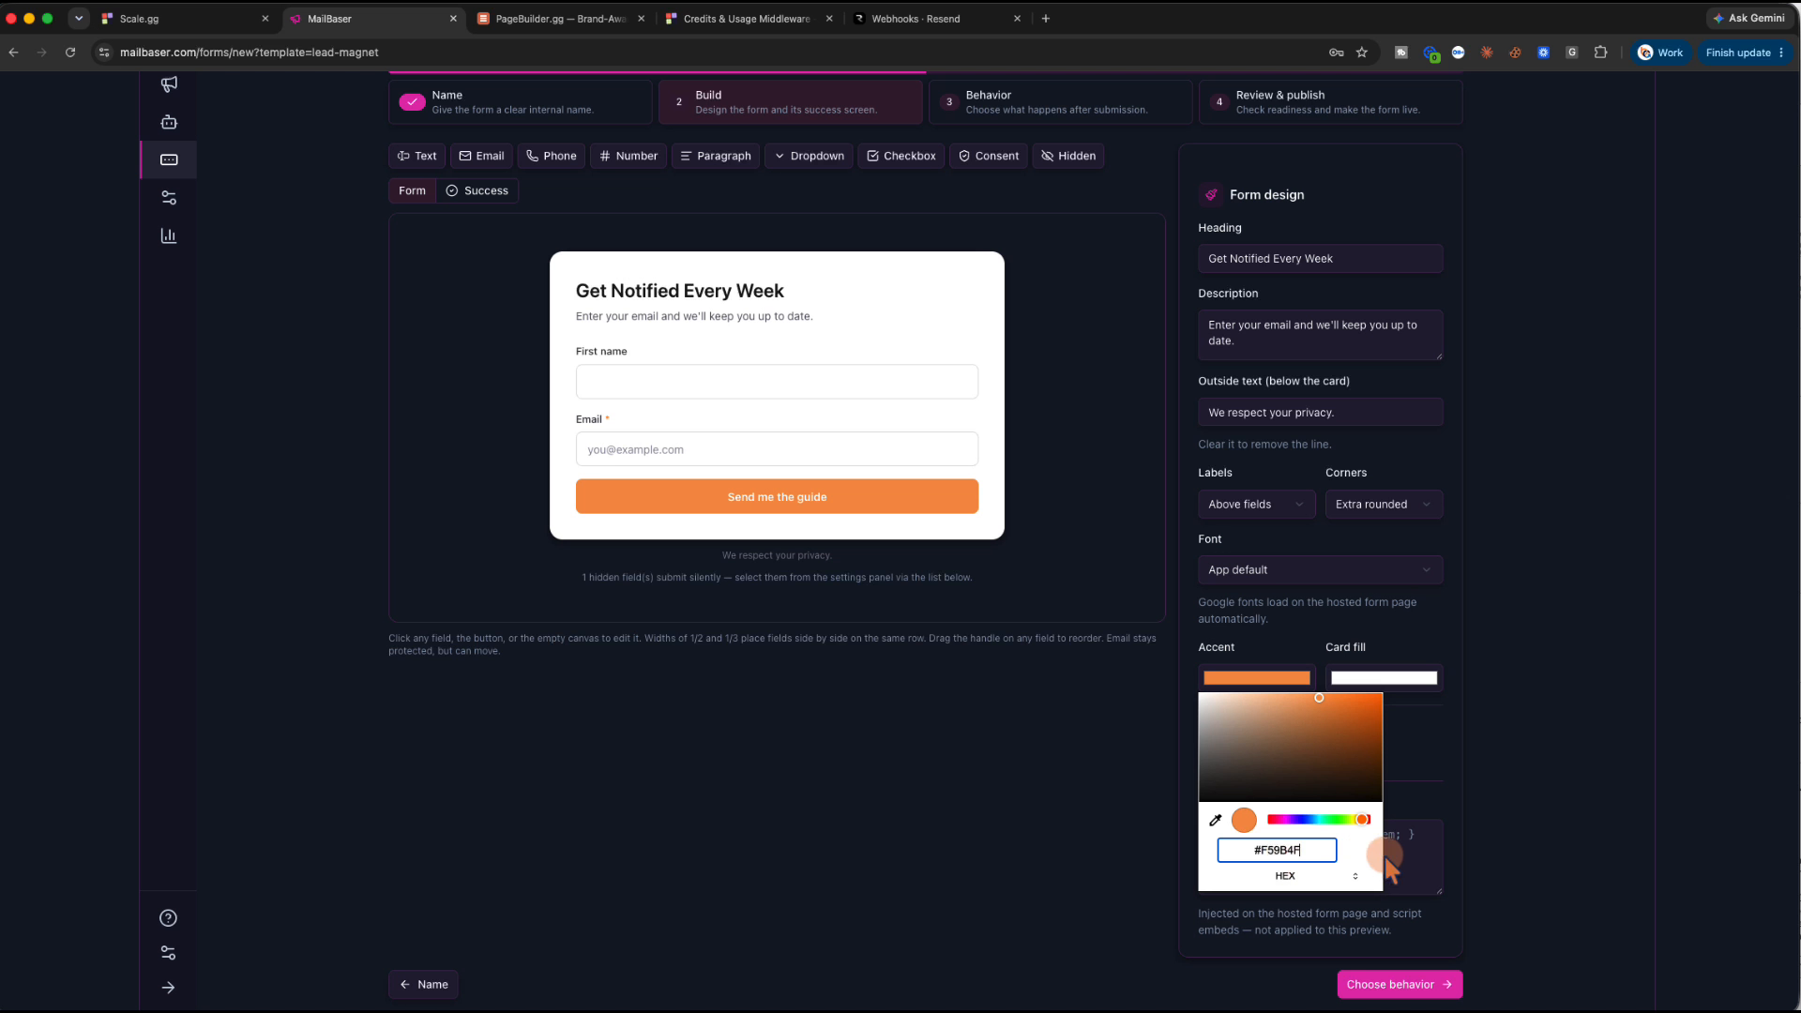
click(1442, 786)
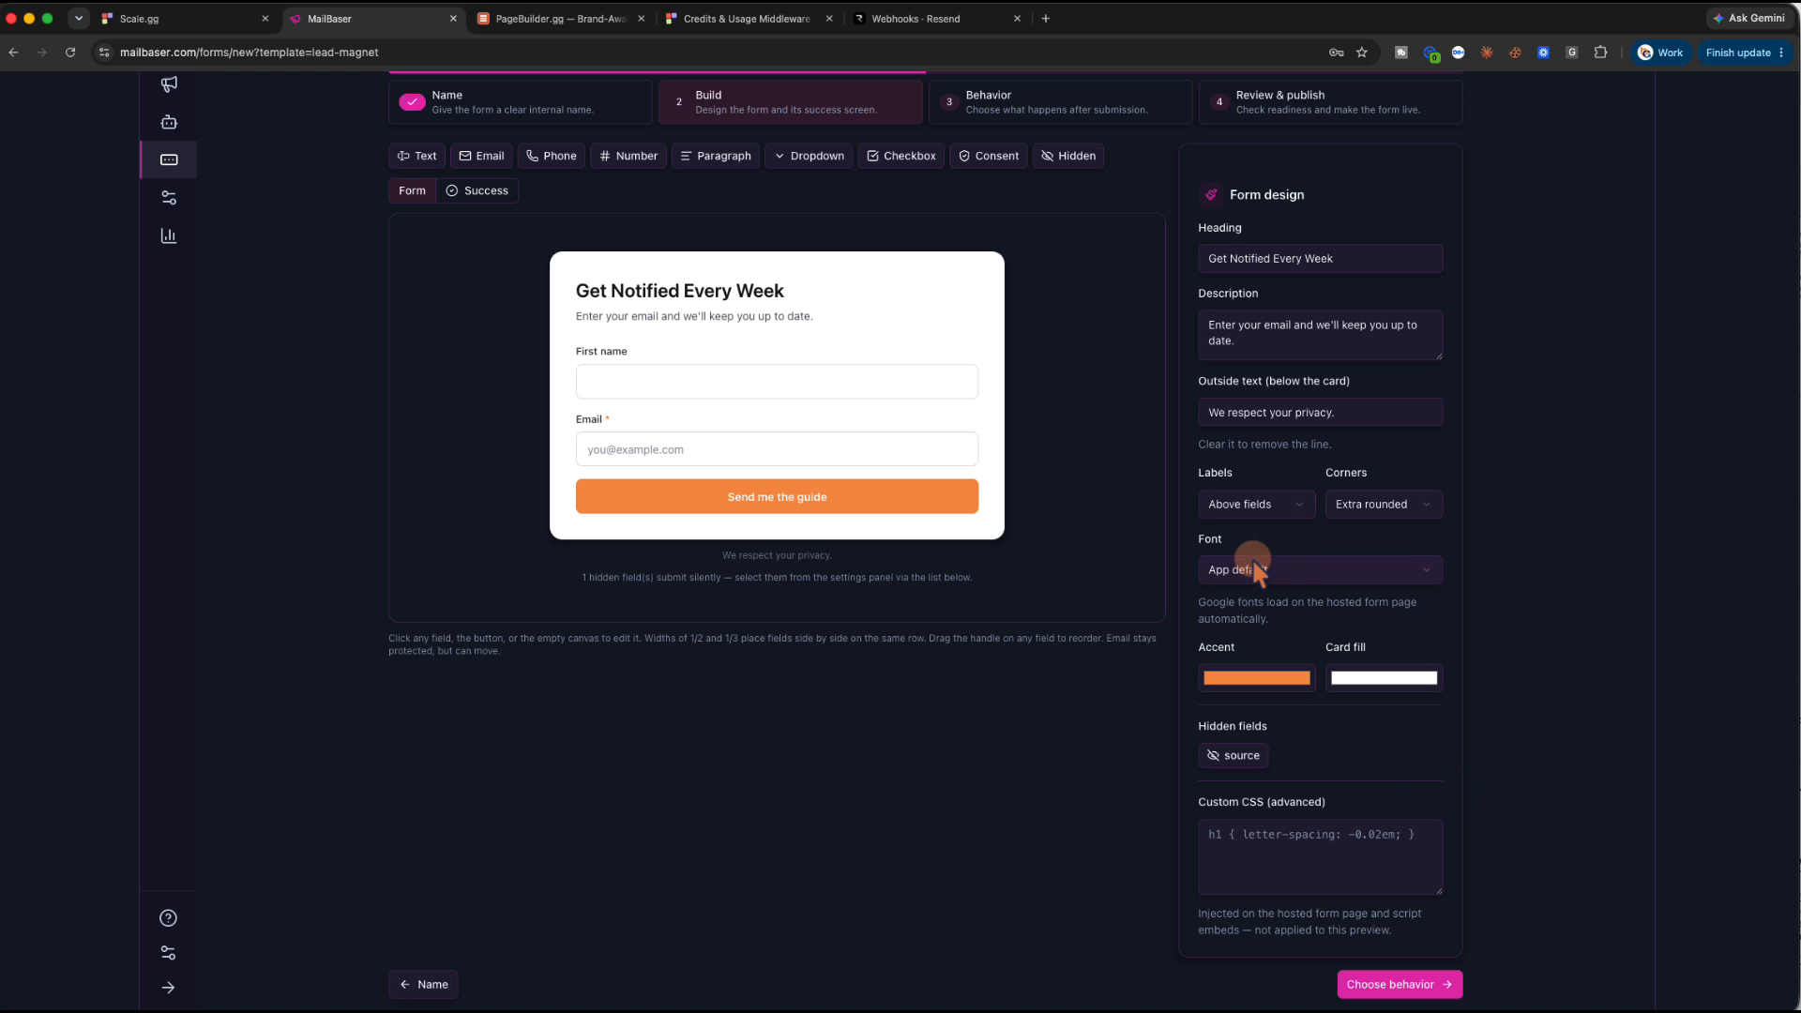
Change the submit button text to 'Sign Me up' and advance to the Behavior step
scroll(1284, 481, up, 1)
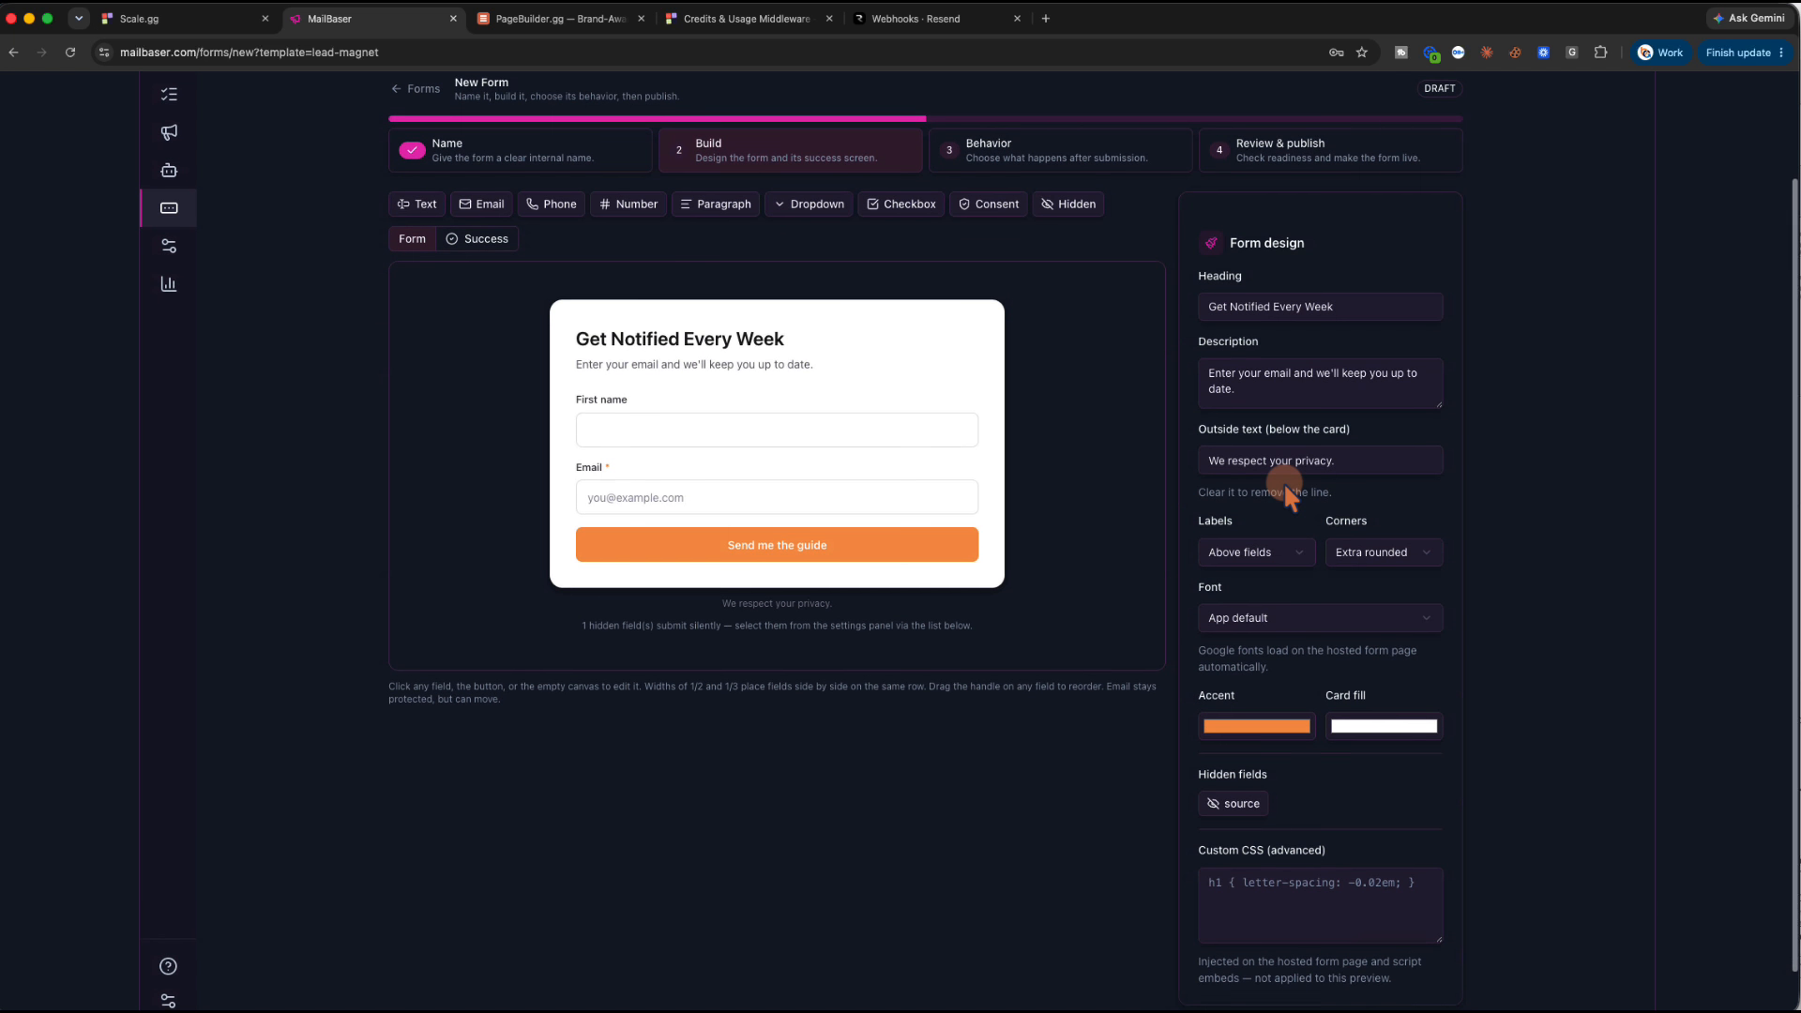
scroll(1283, 481, down, 1)
scroll(1283, 481, up, 2)
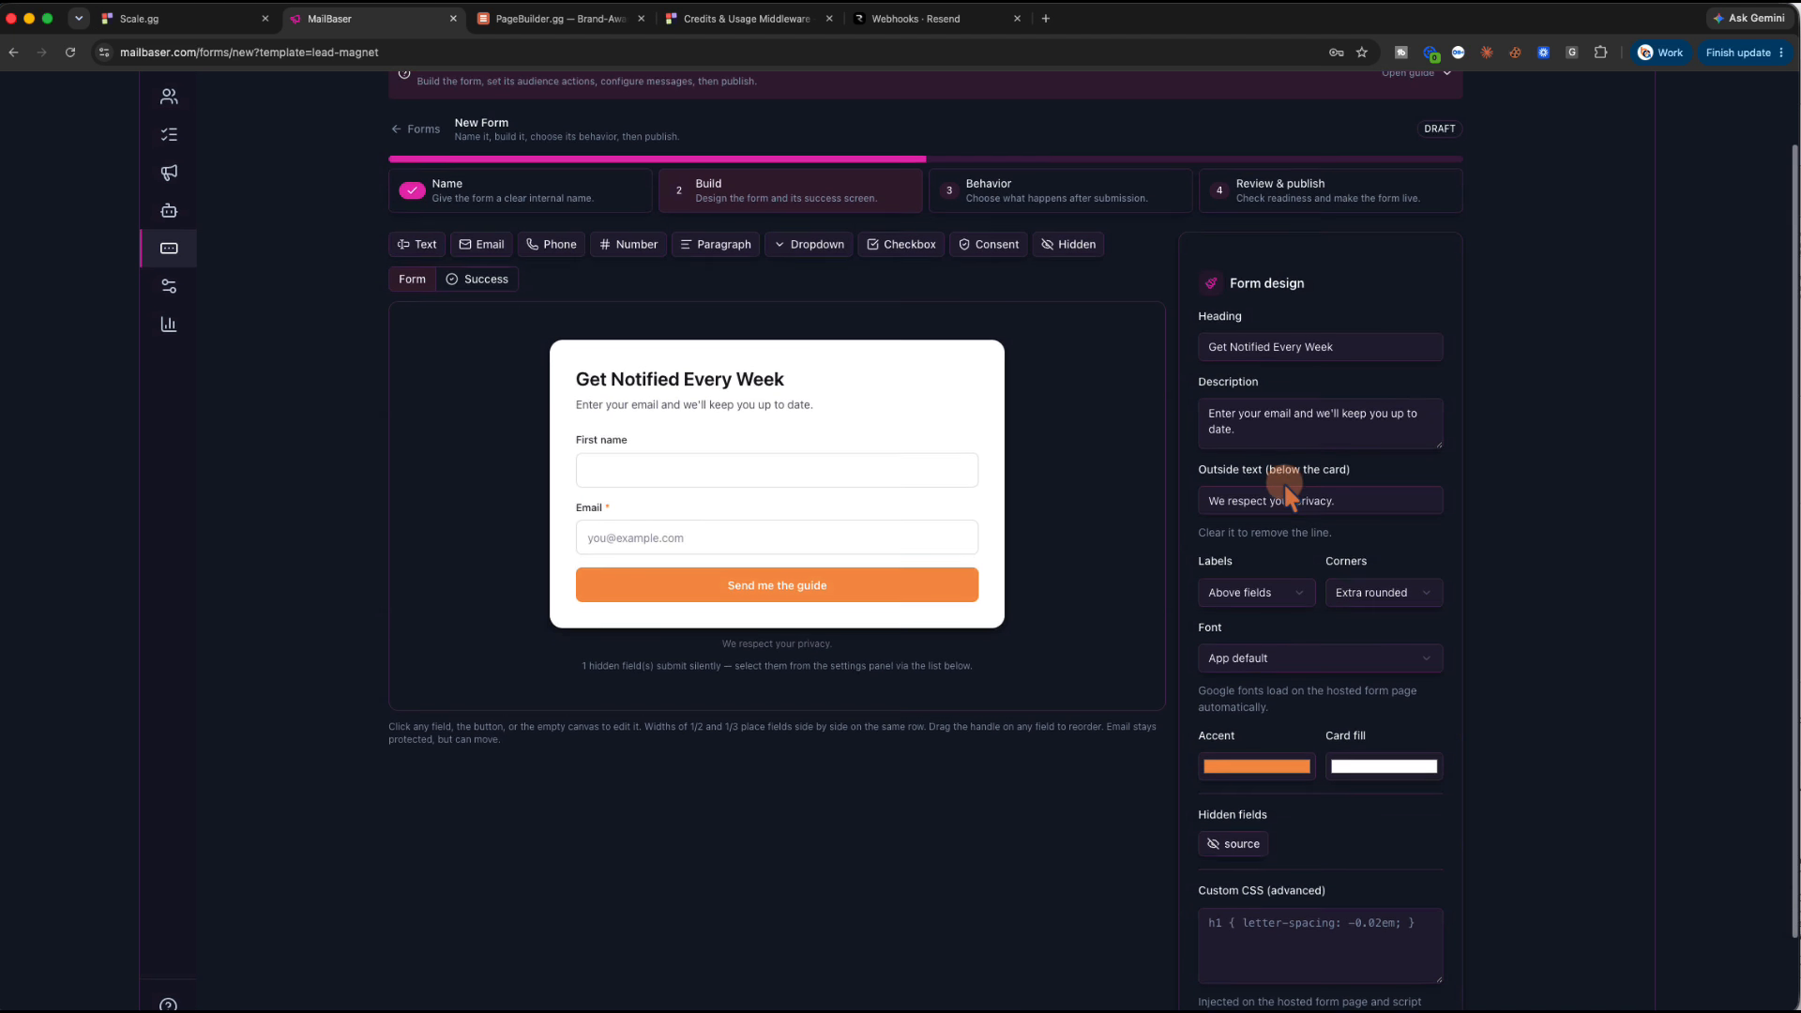
scroll(1283, 481, down, 2)
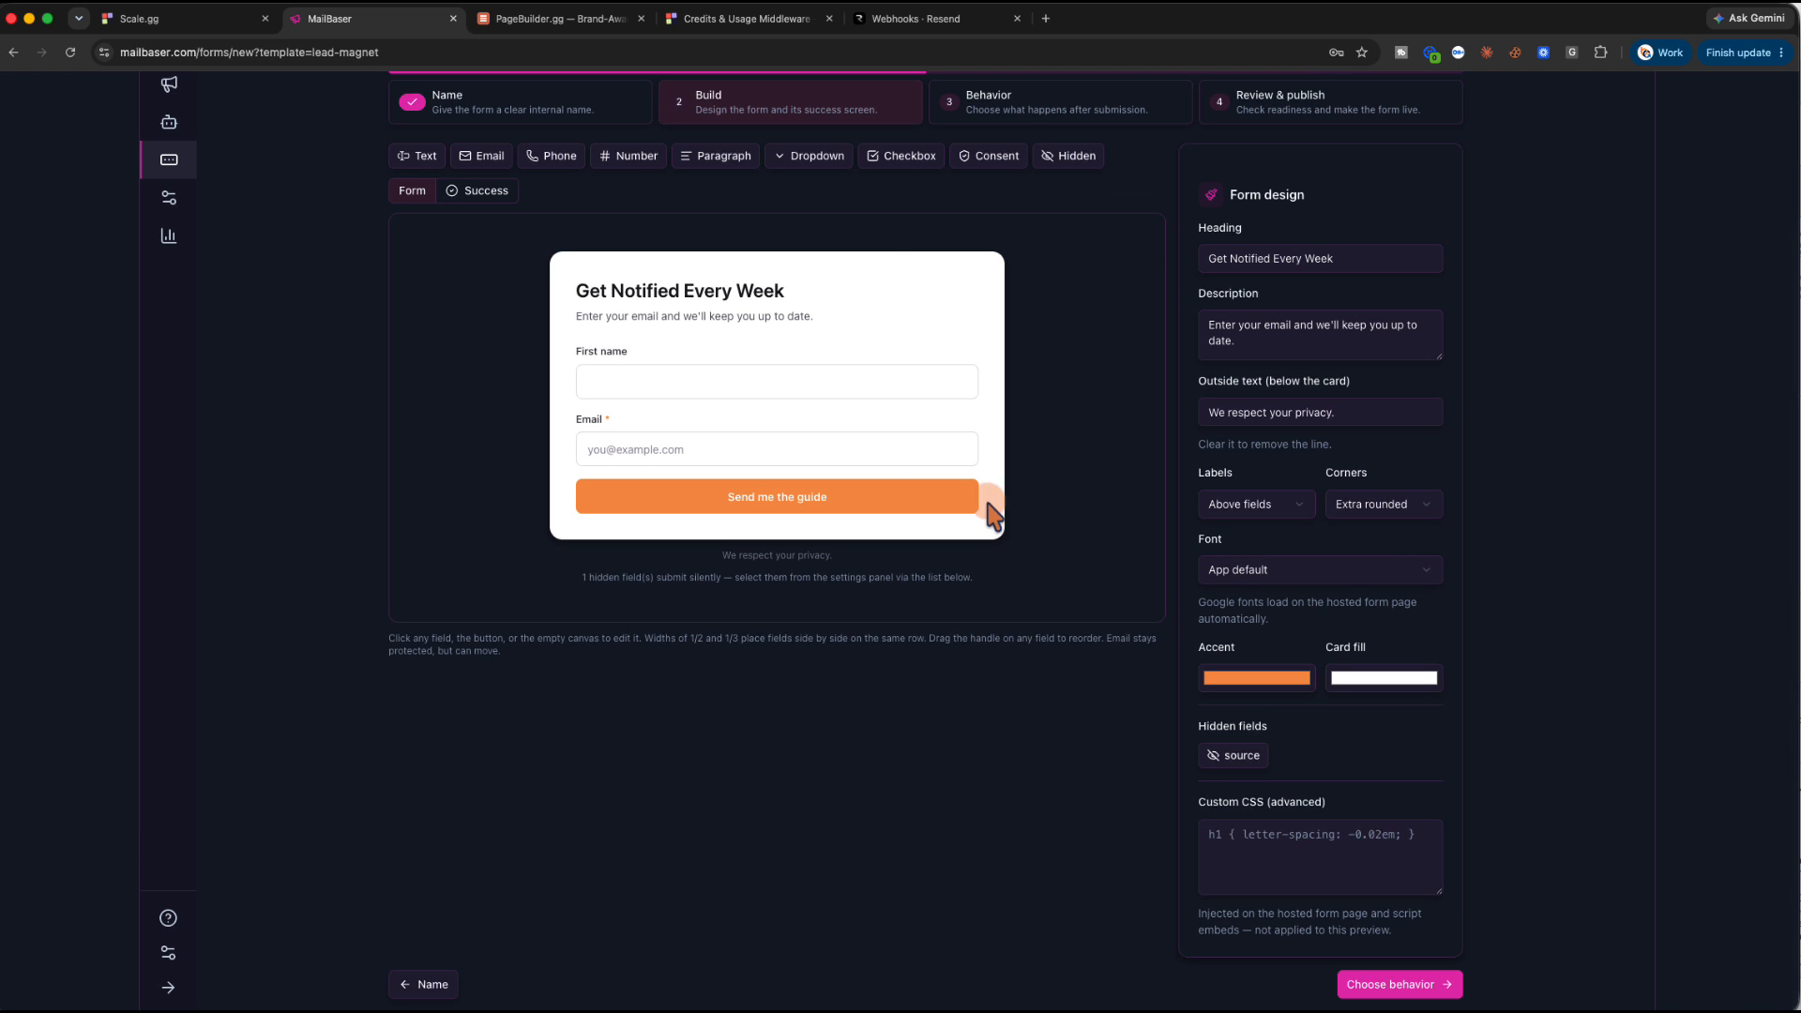
click(927, 497)
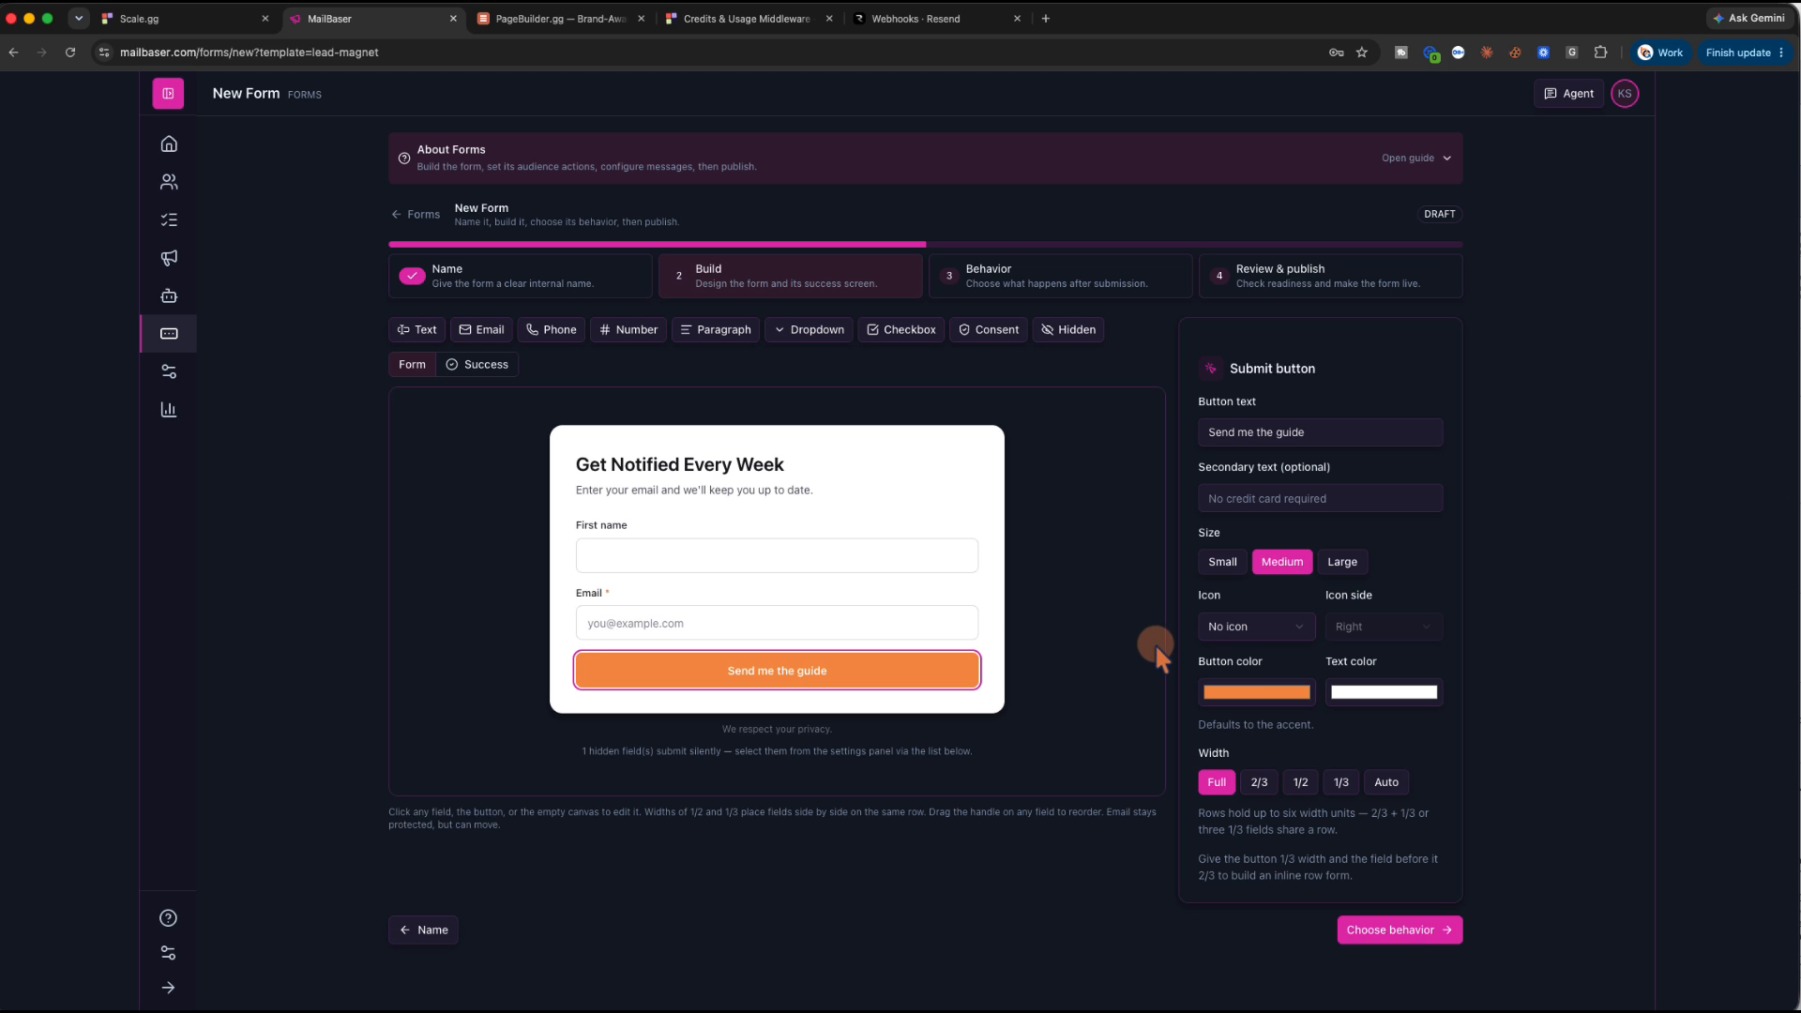
click(1289, 430)
triple_click(1289, 429)
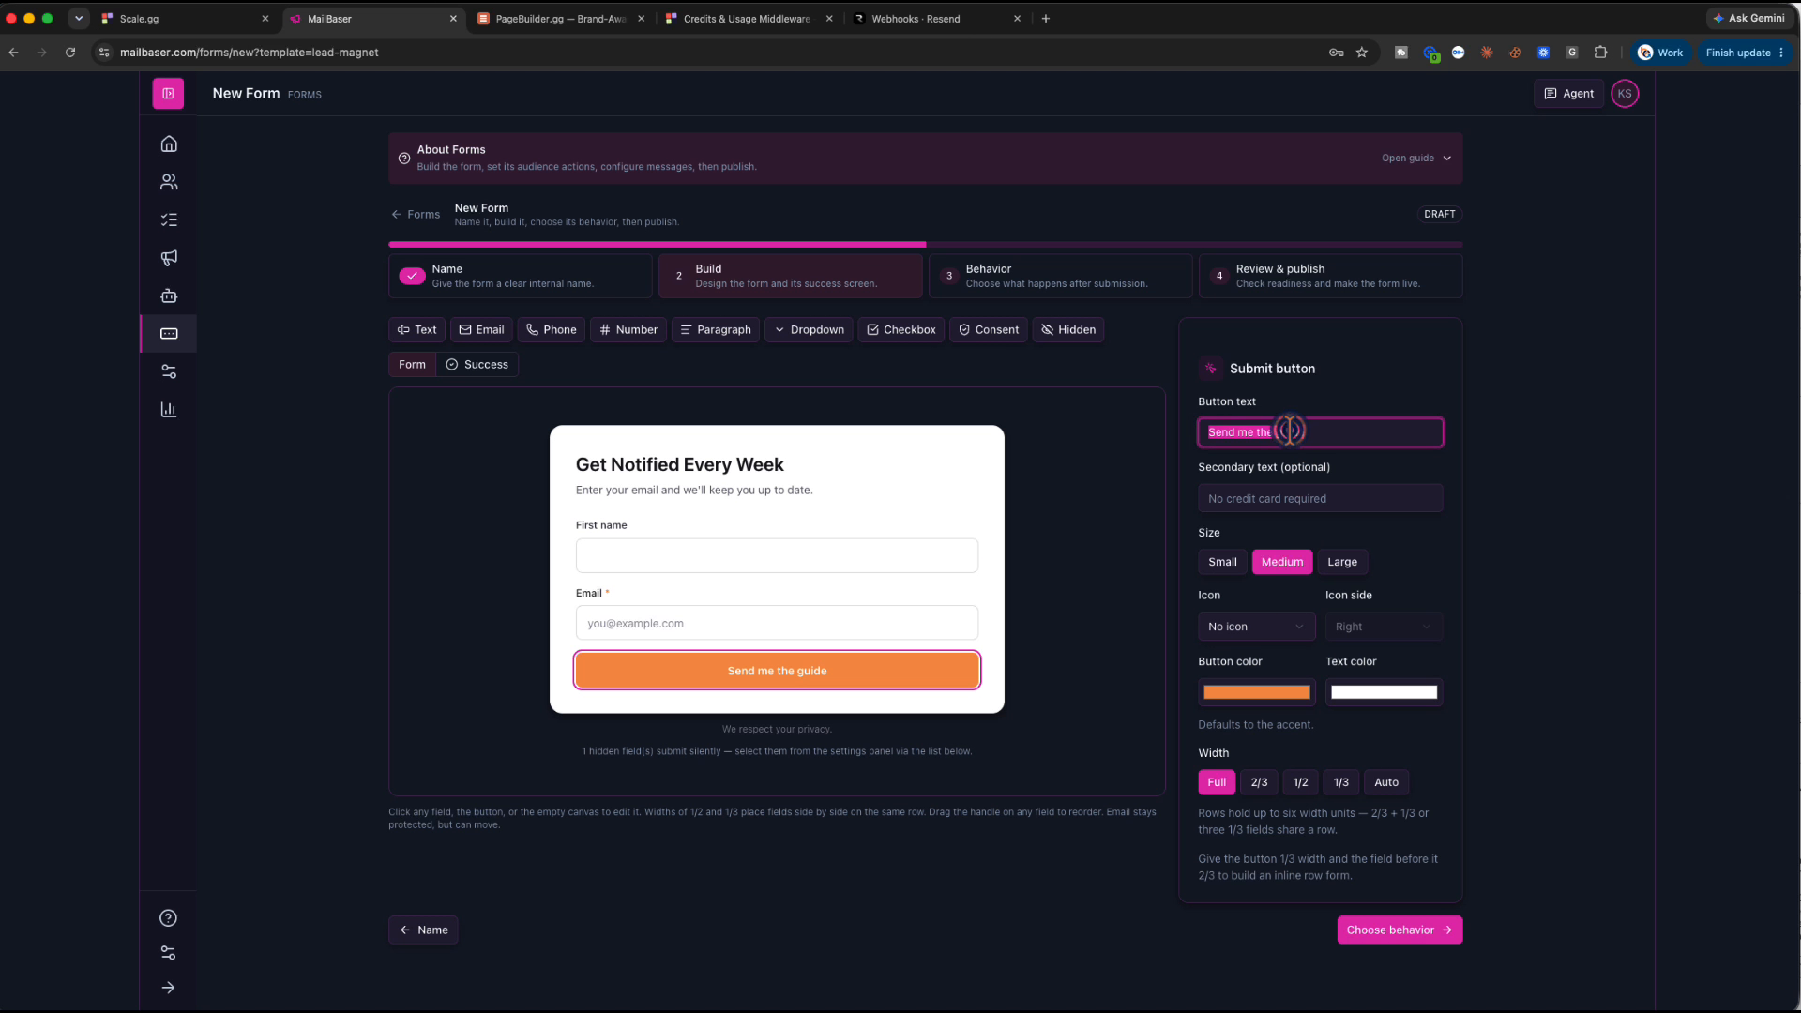
text(Sign Me up)
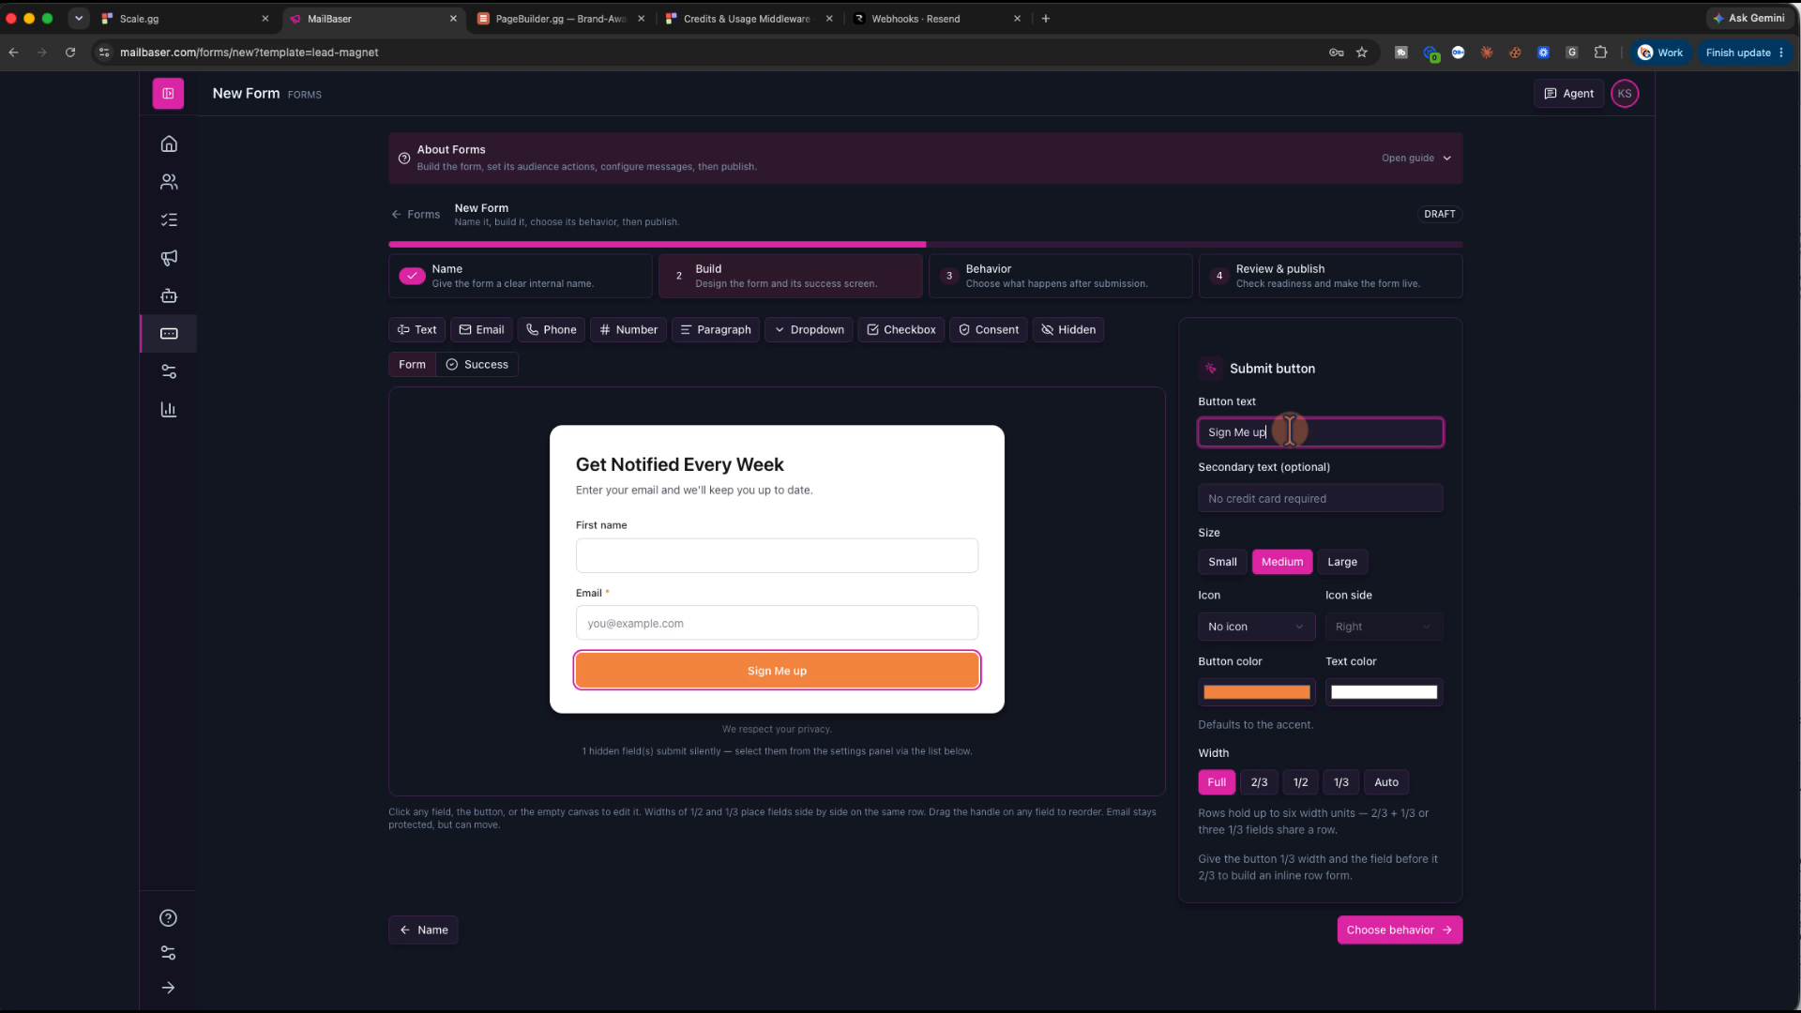
click(1404, 931)
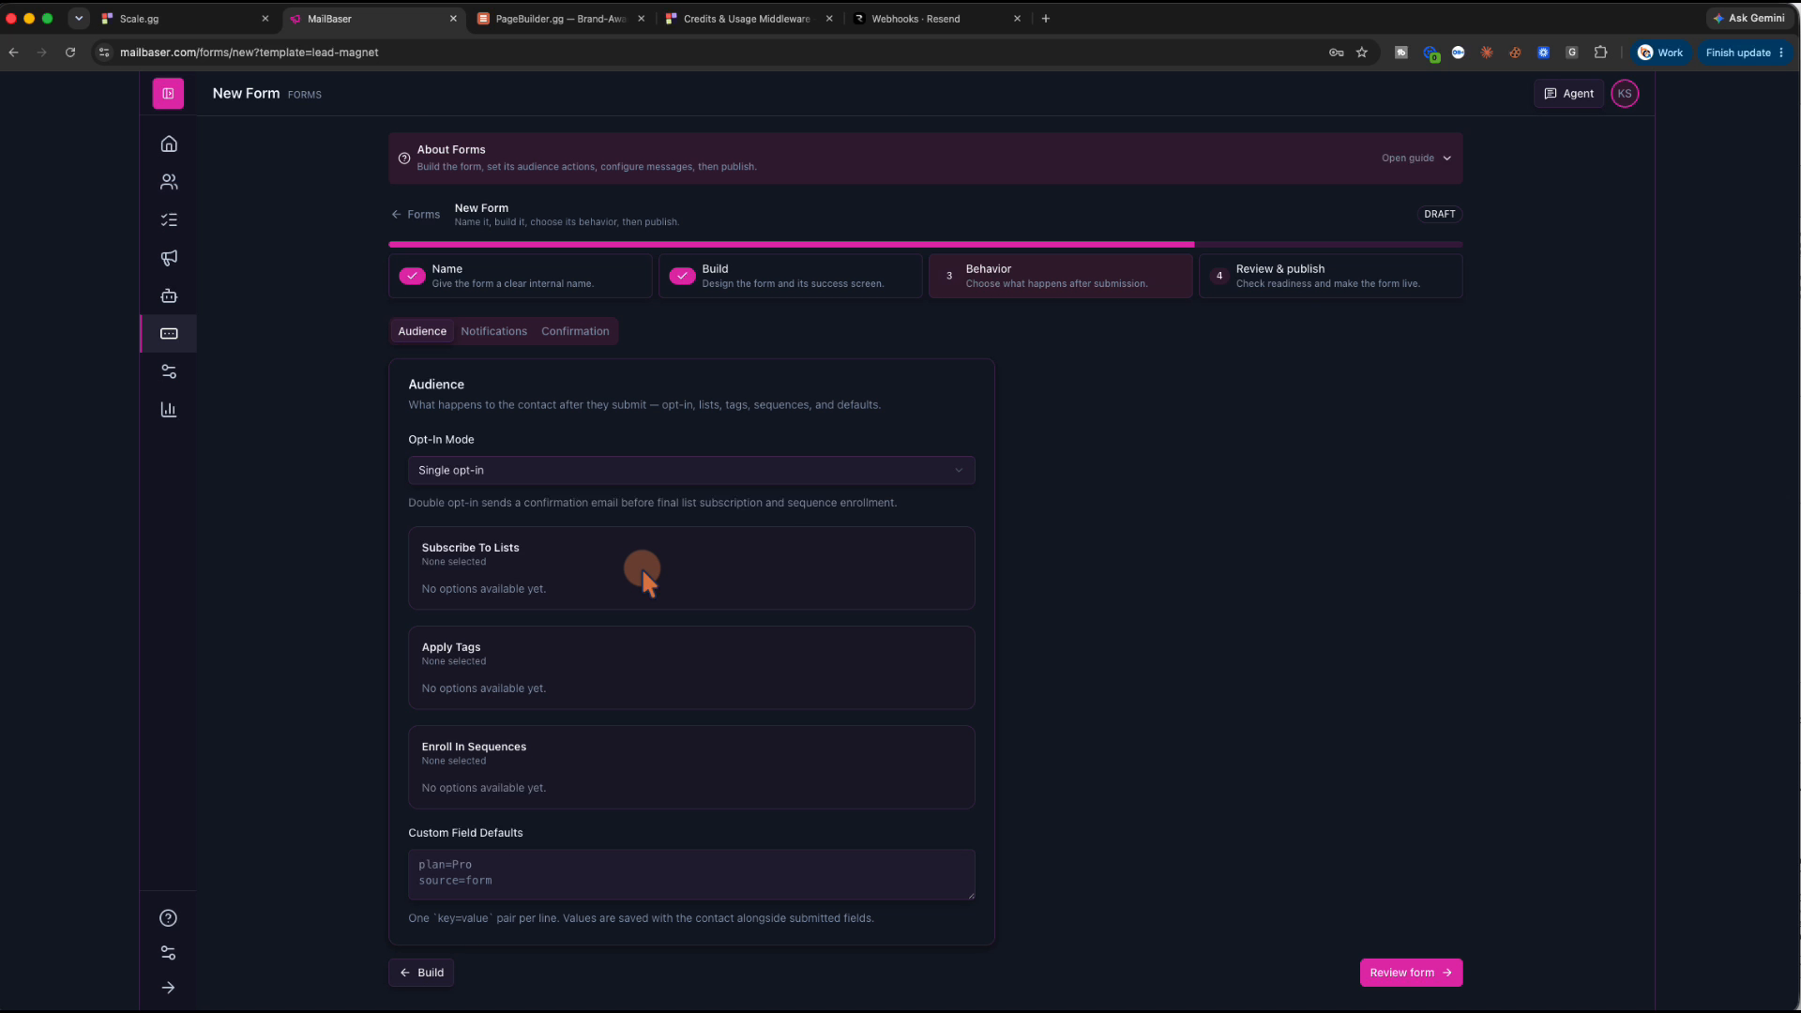
Keep the form's opt-in mode on Single opt-in
click(604, 467)
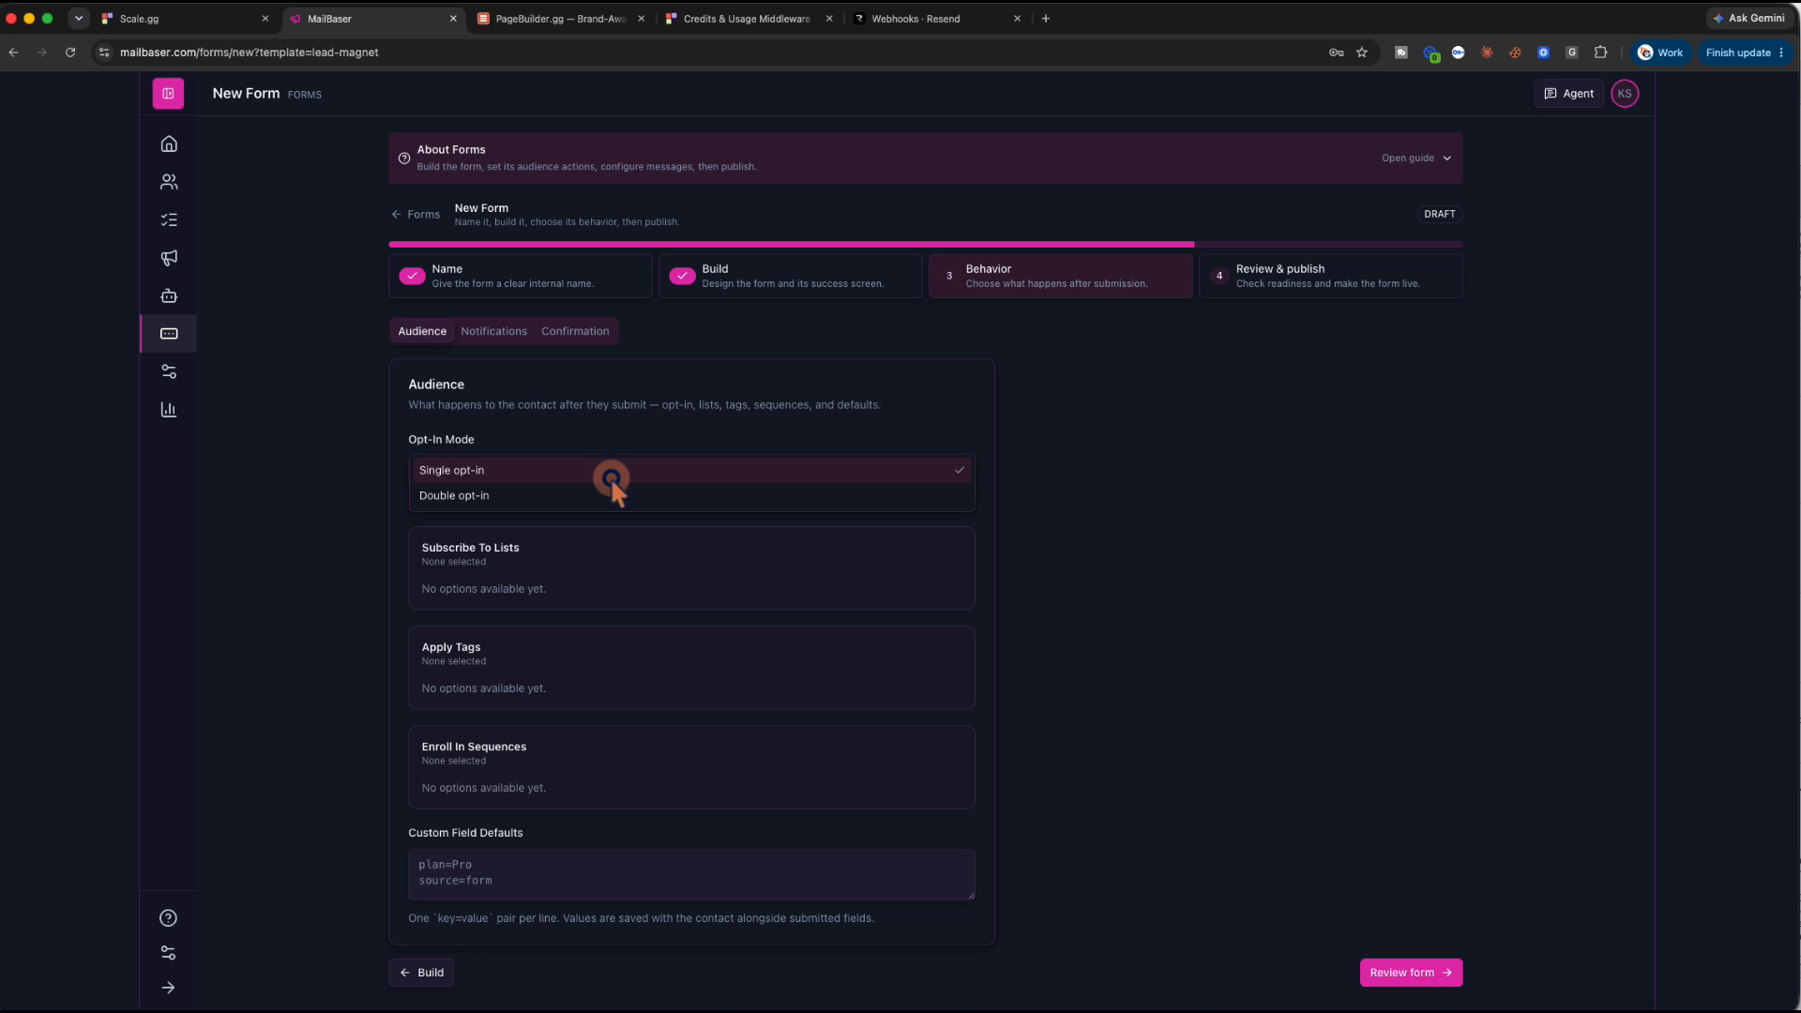
click(610, 475)
triple_click(587, 571)
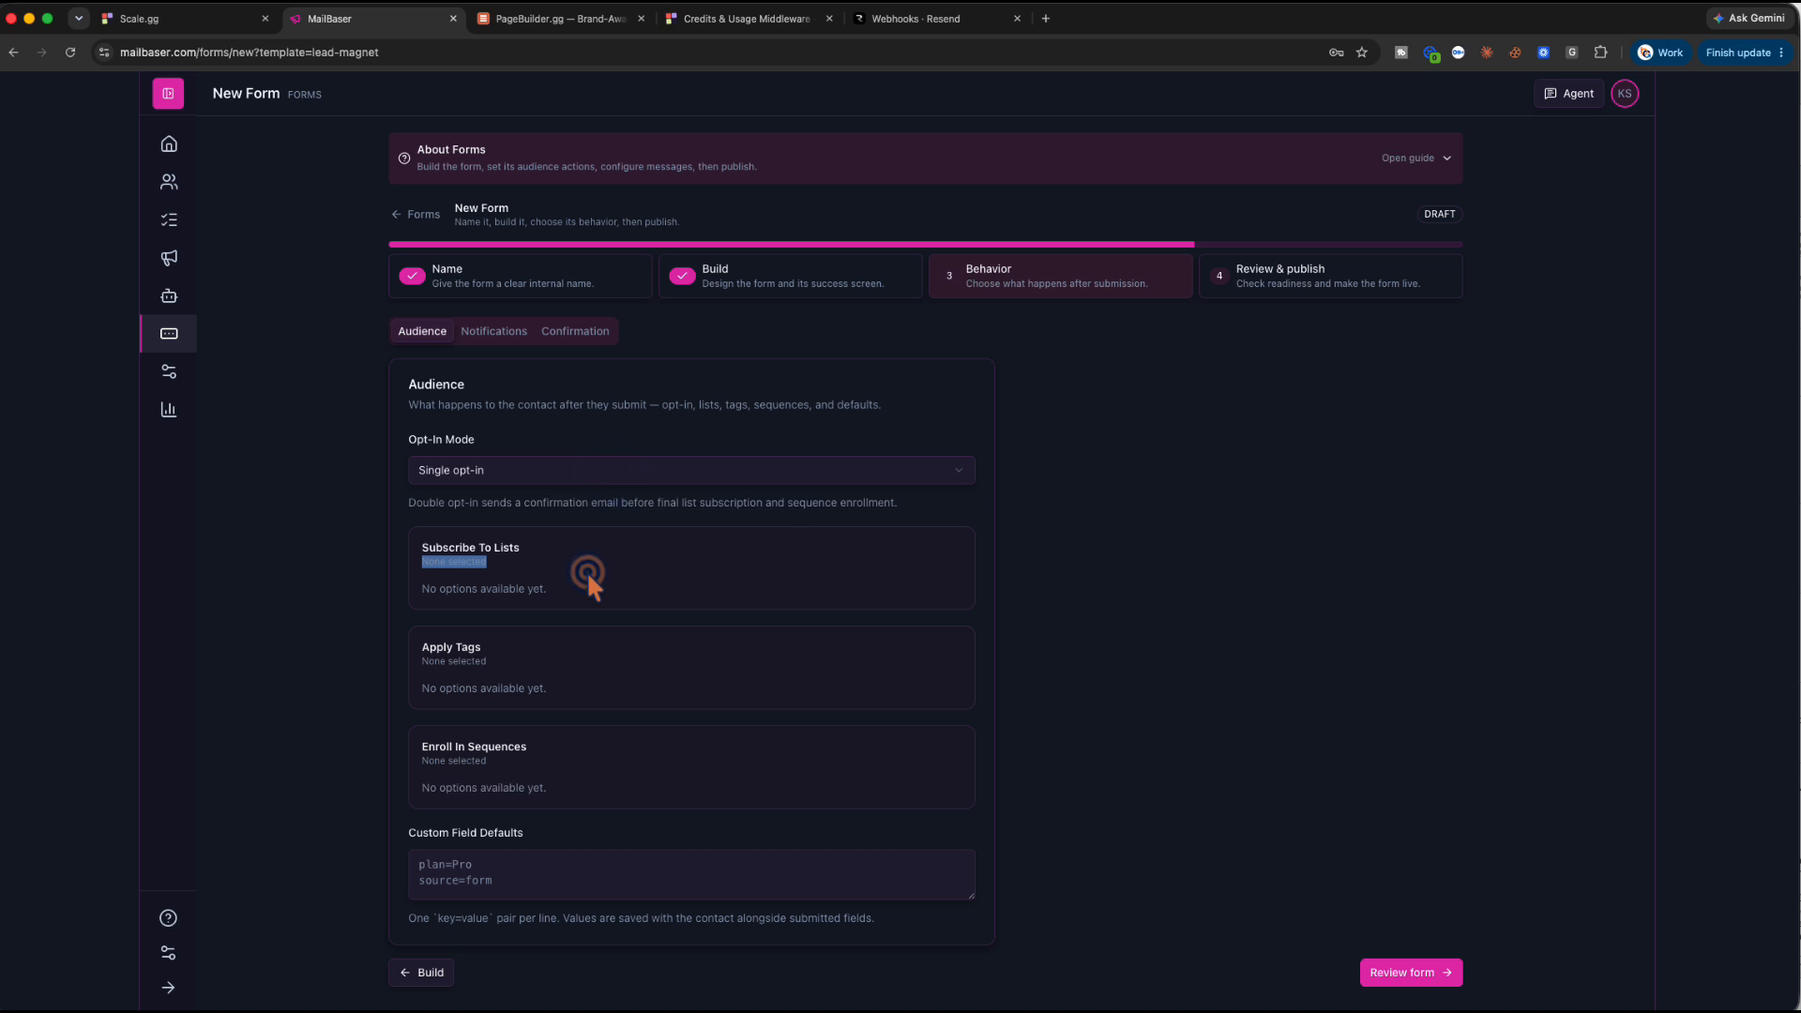
click(587, 569)
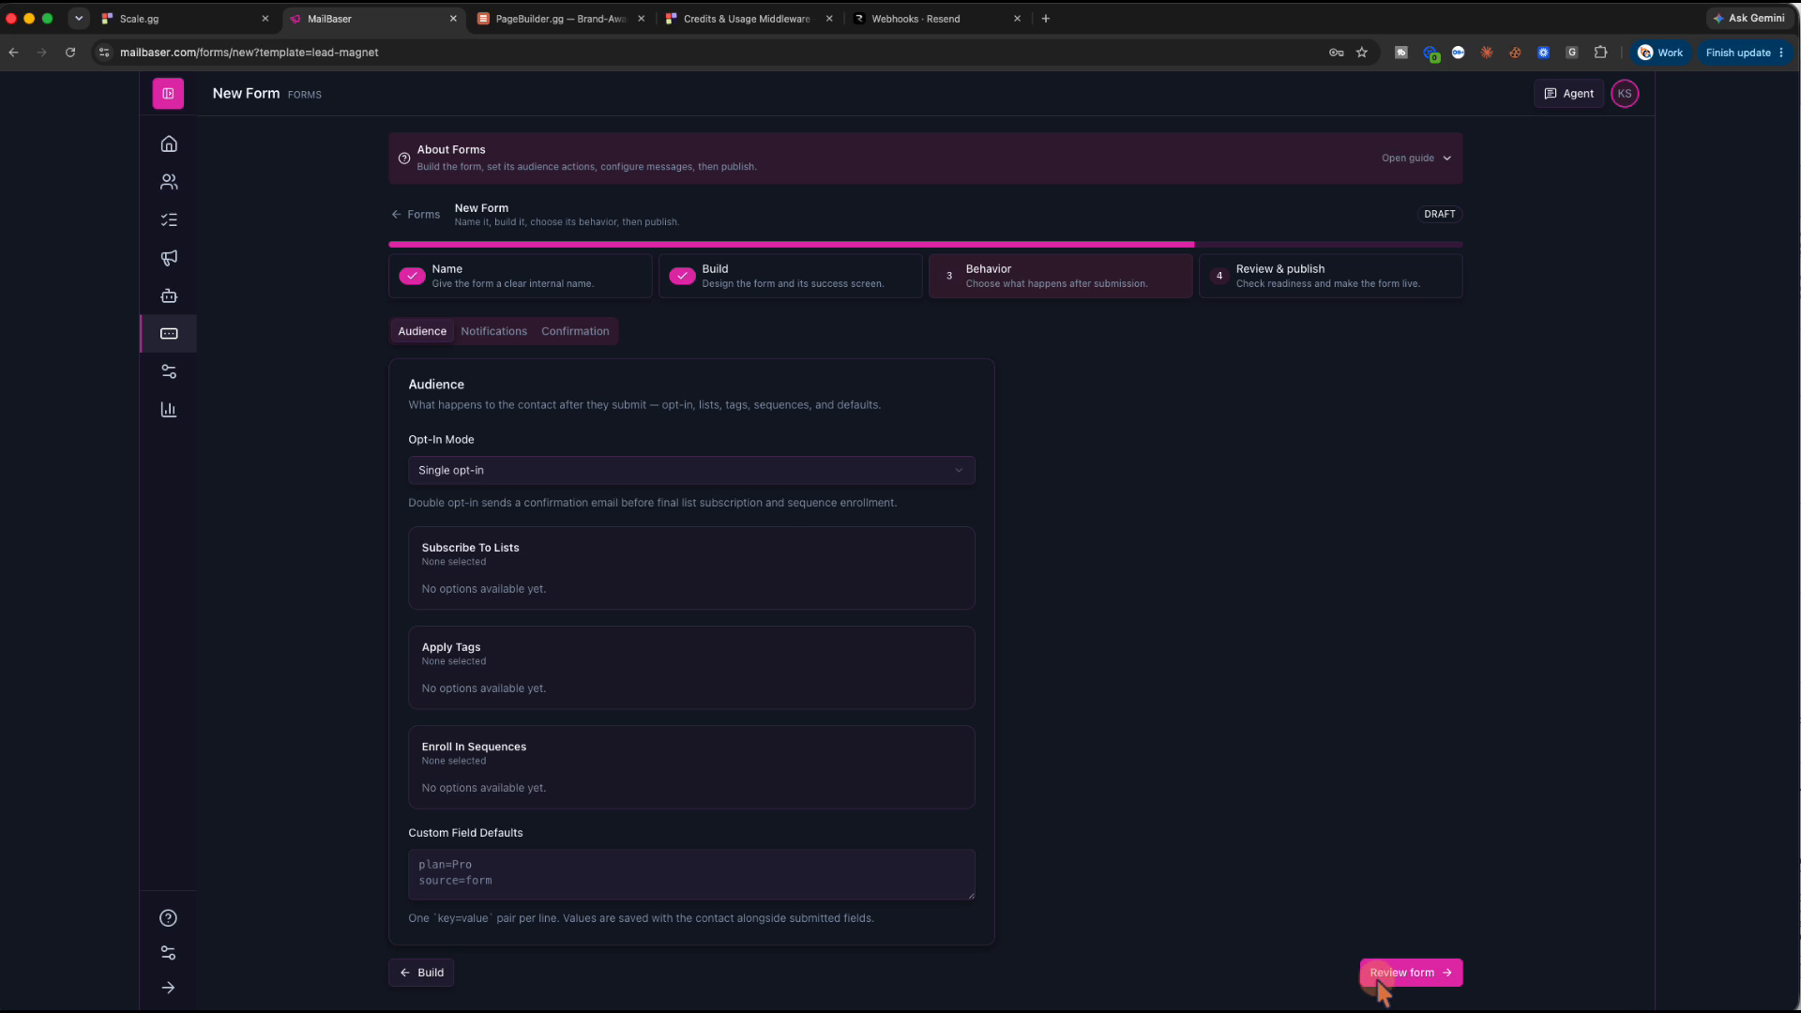
Review and publish the Clear Picture Opt-in form, then go to the Lists page
click(1405, 970)
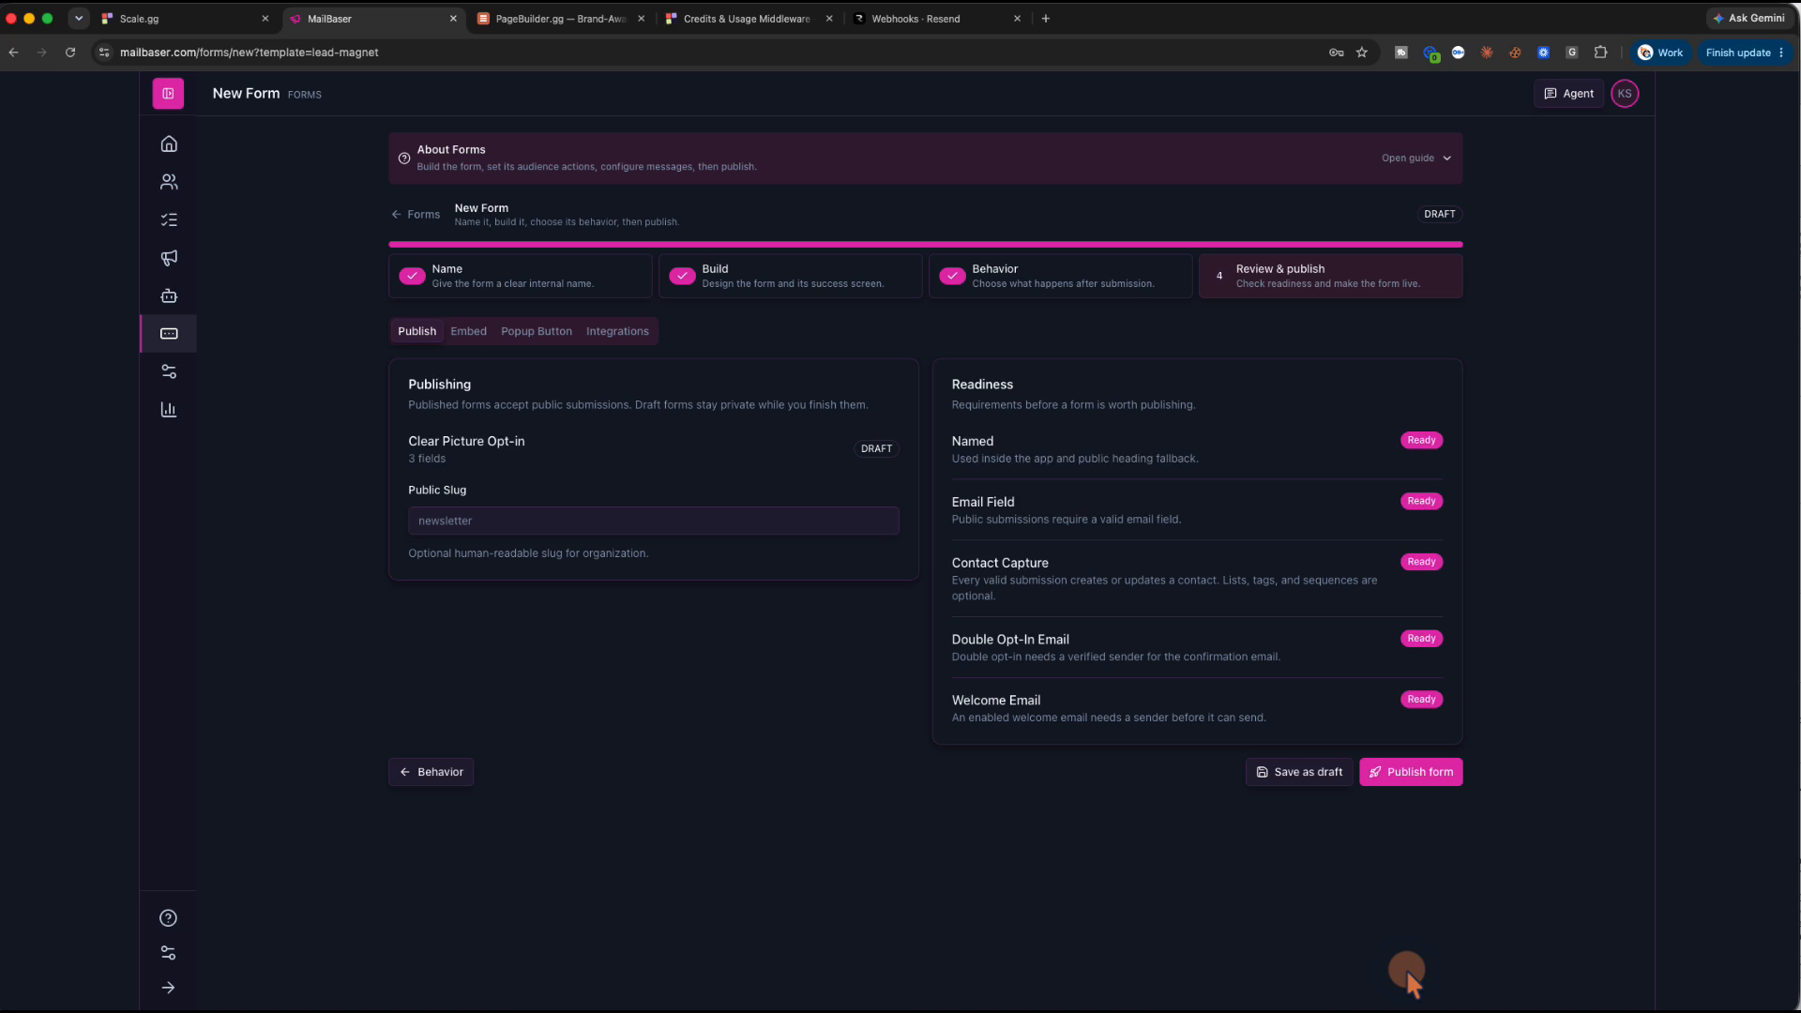
click(1428, 775)
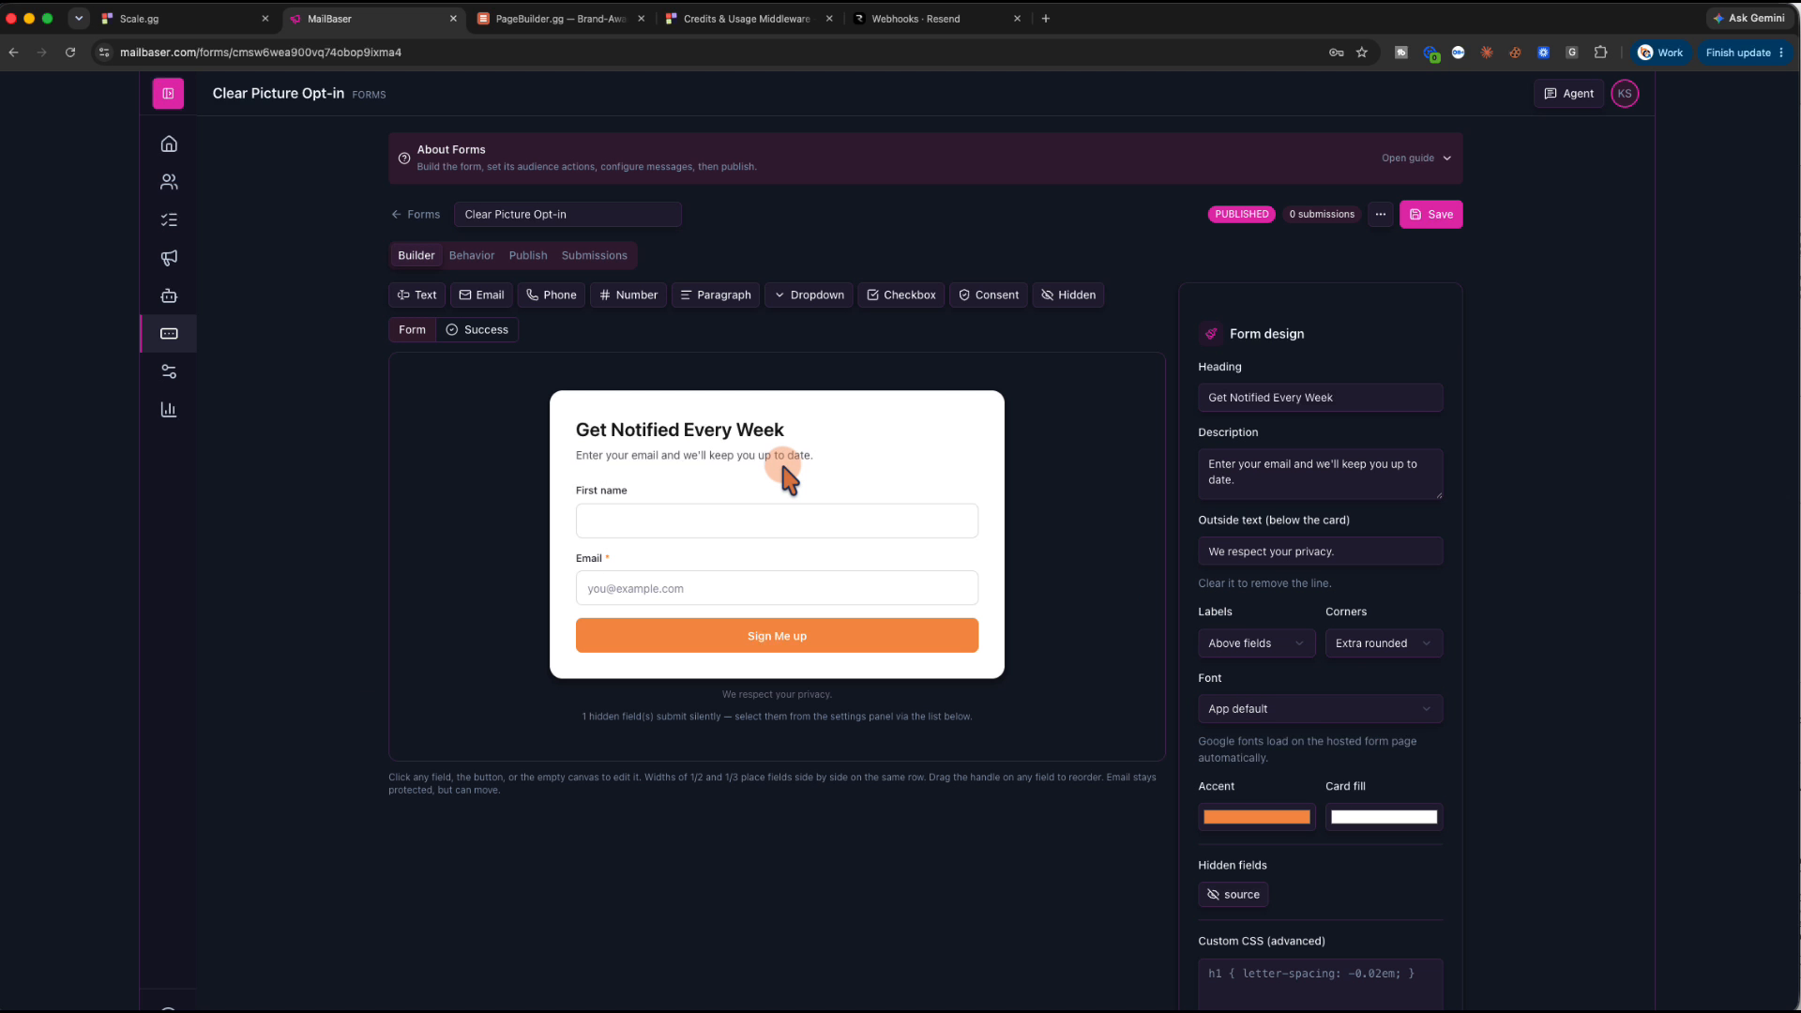
click(170, 225)
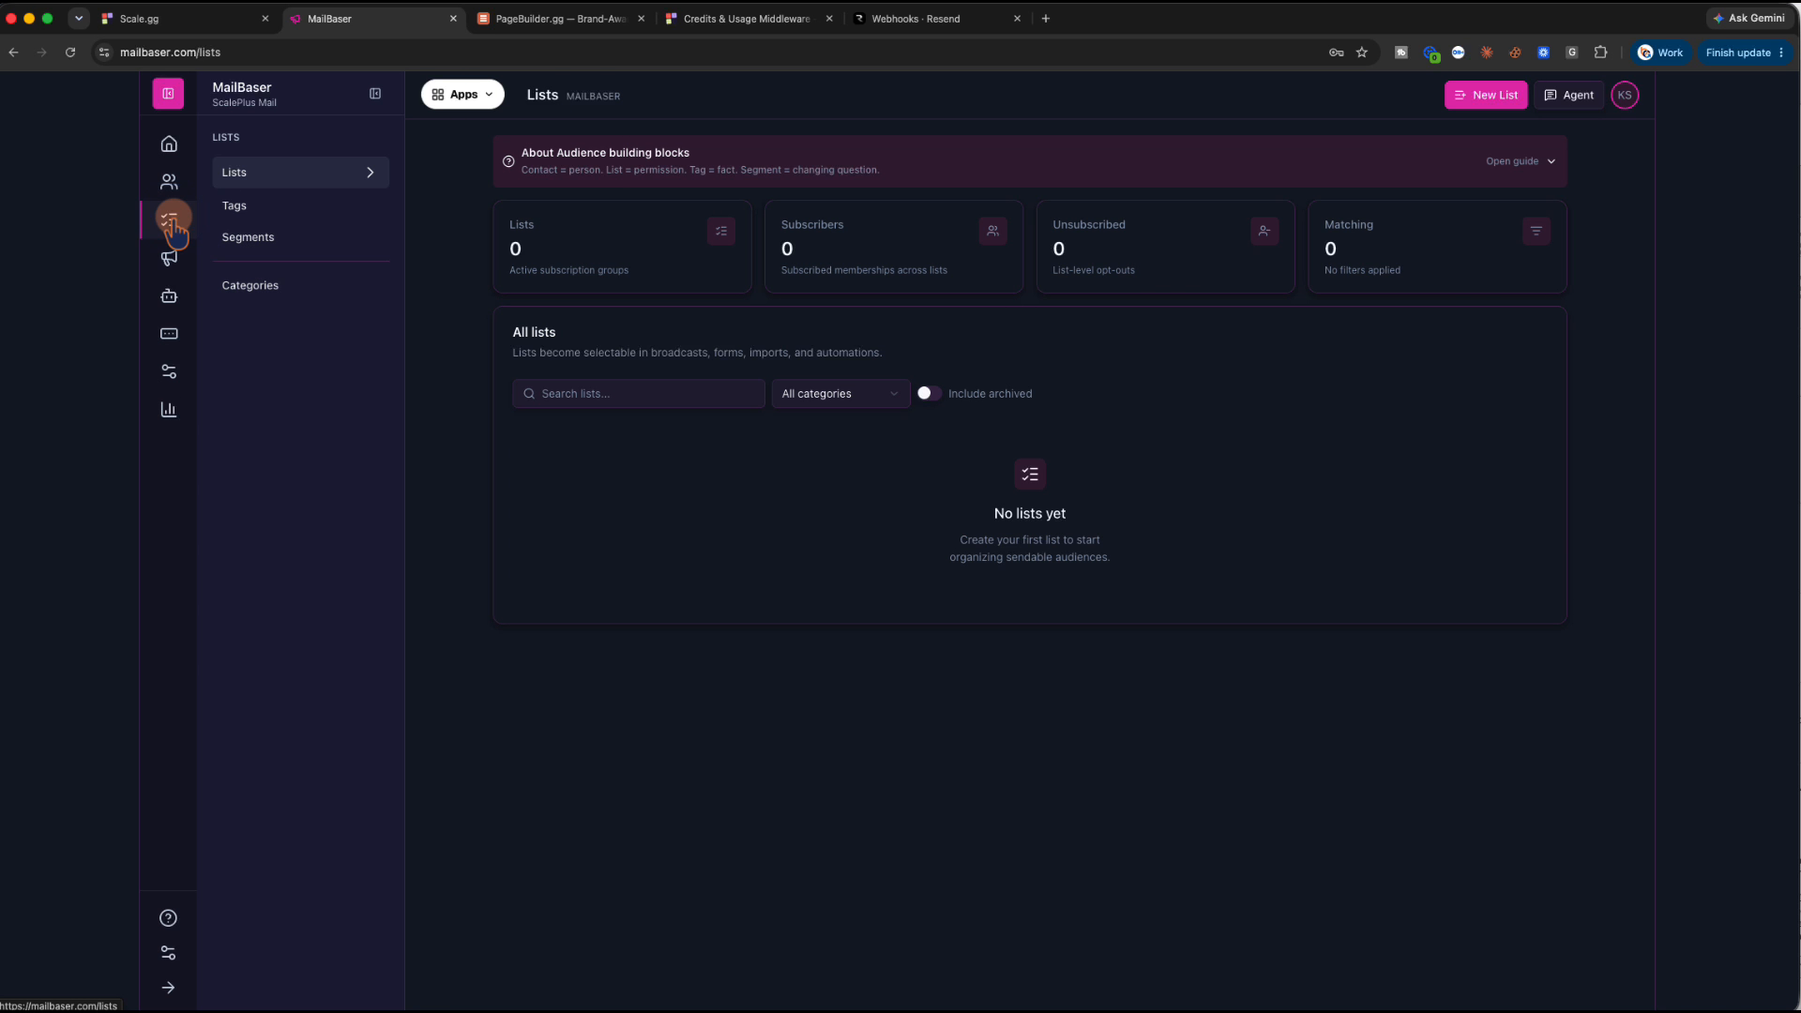
Start a new list and enter 'Clear Picture Subscribe' as its name
click(1482, 97)
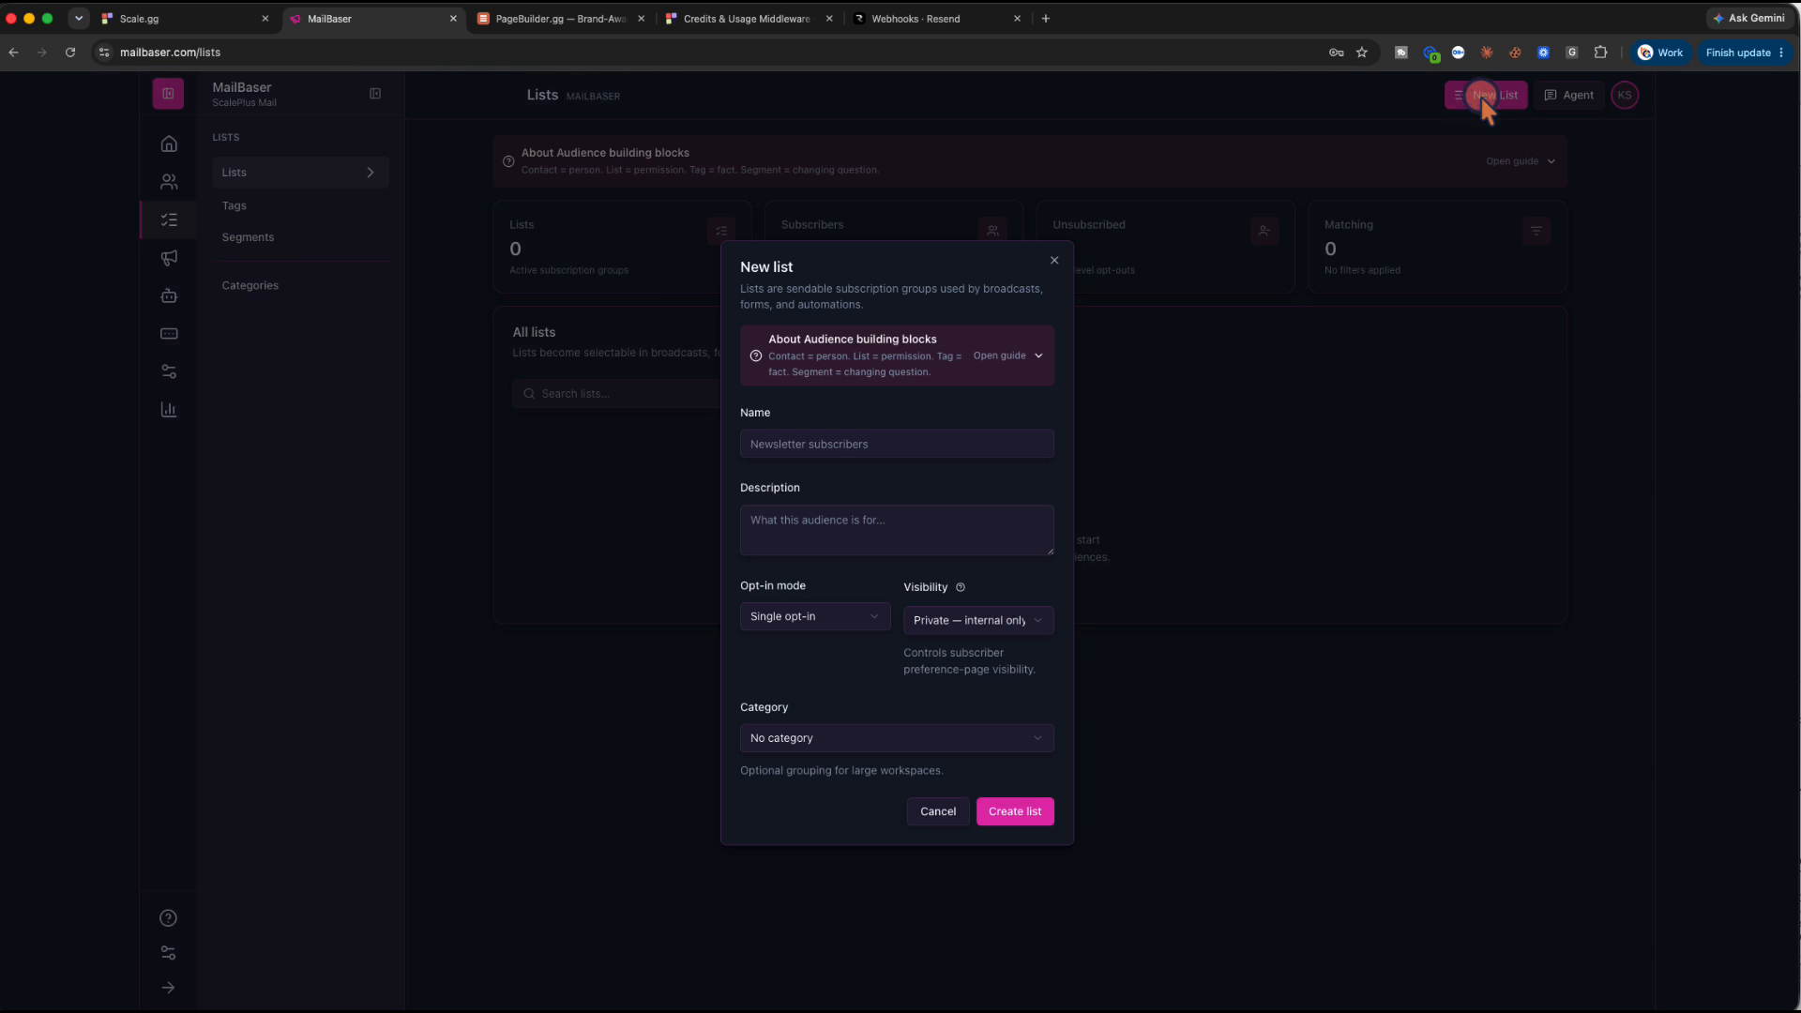
click(835, 443)
text(C)
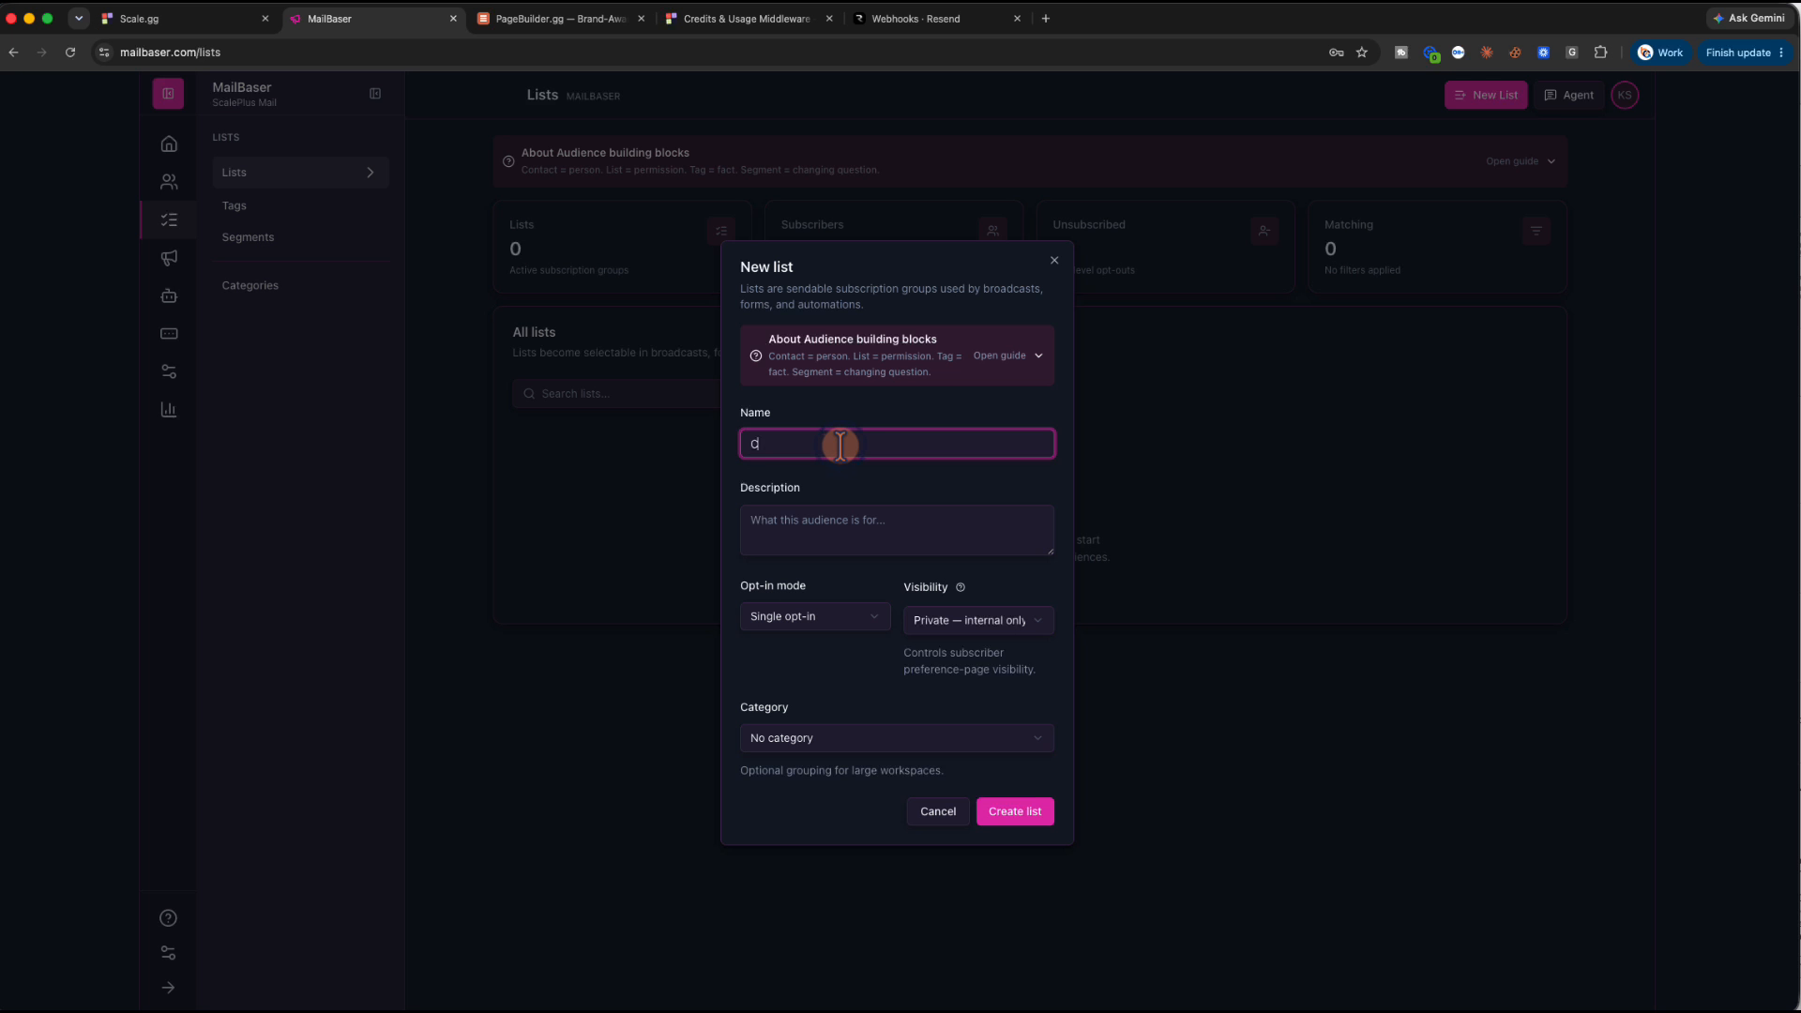
text(lear Picture Subscribers)
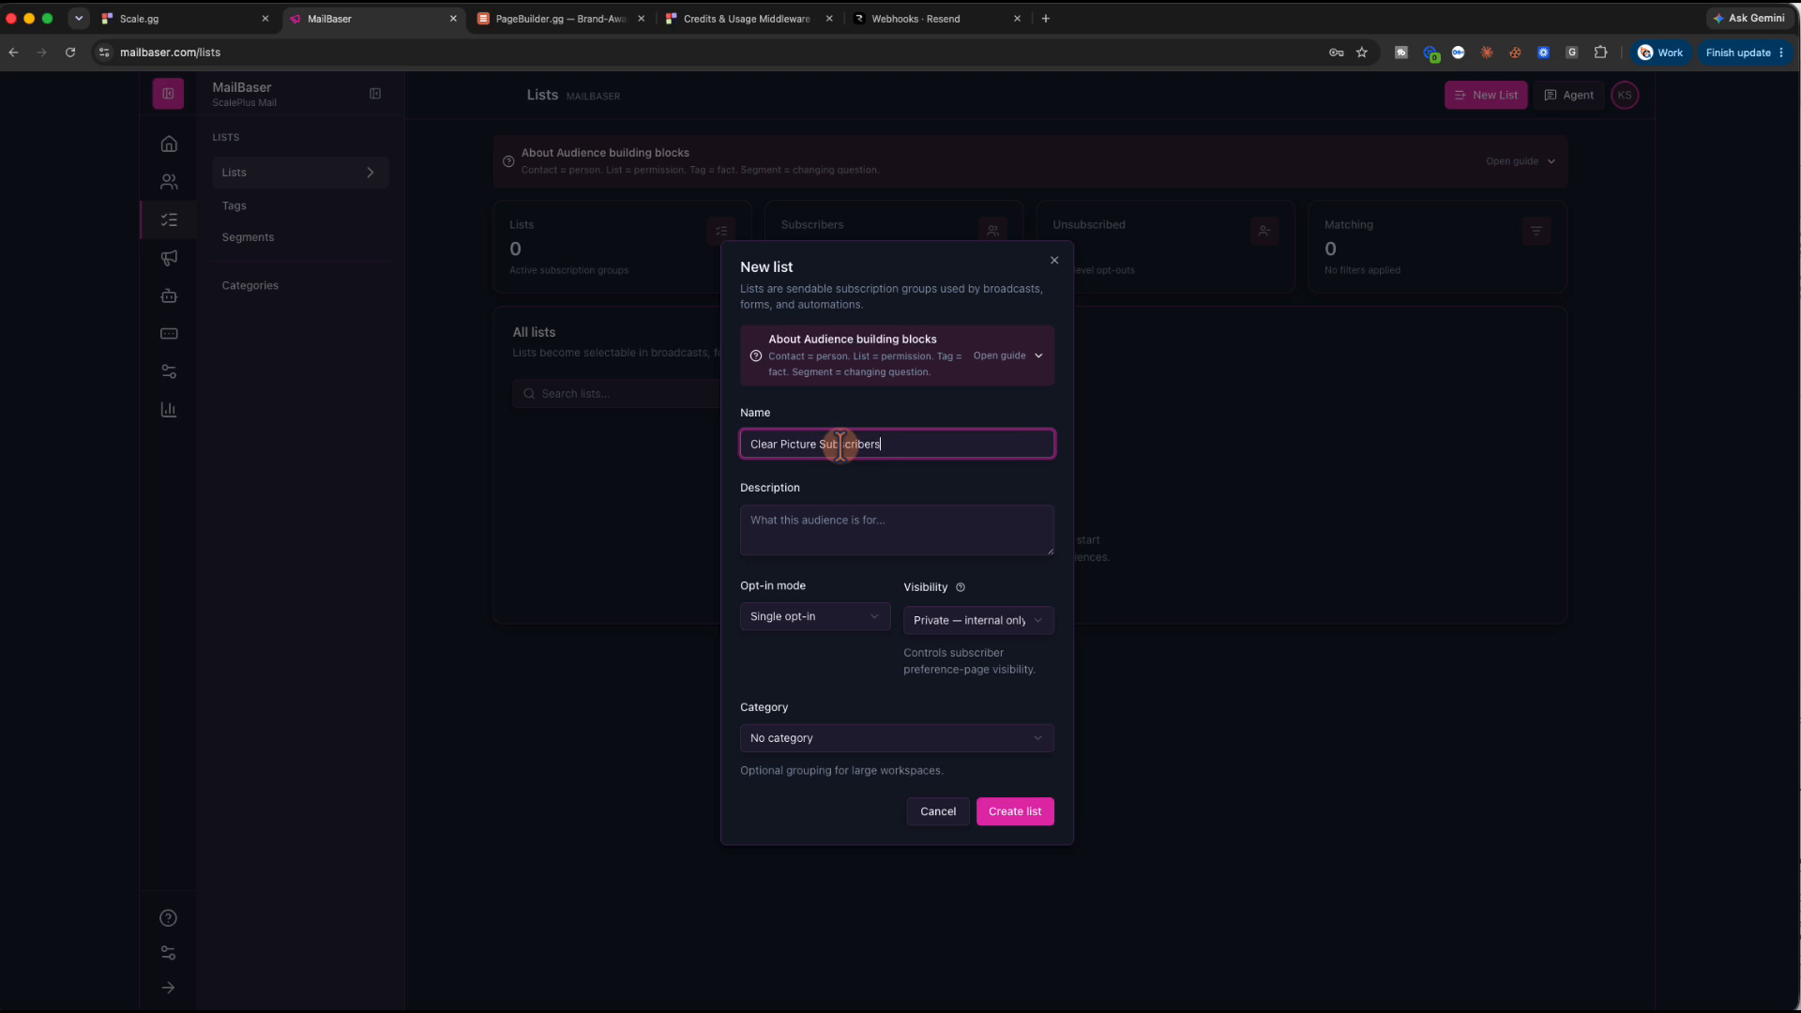
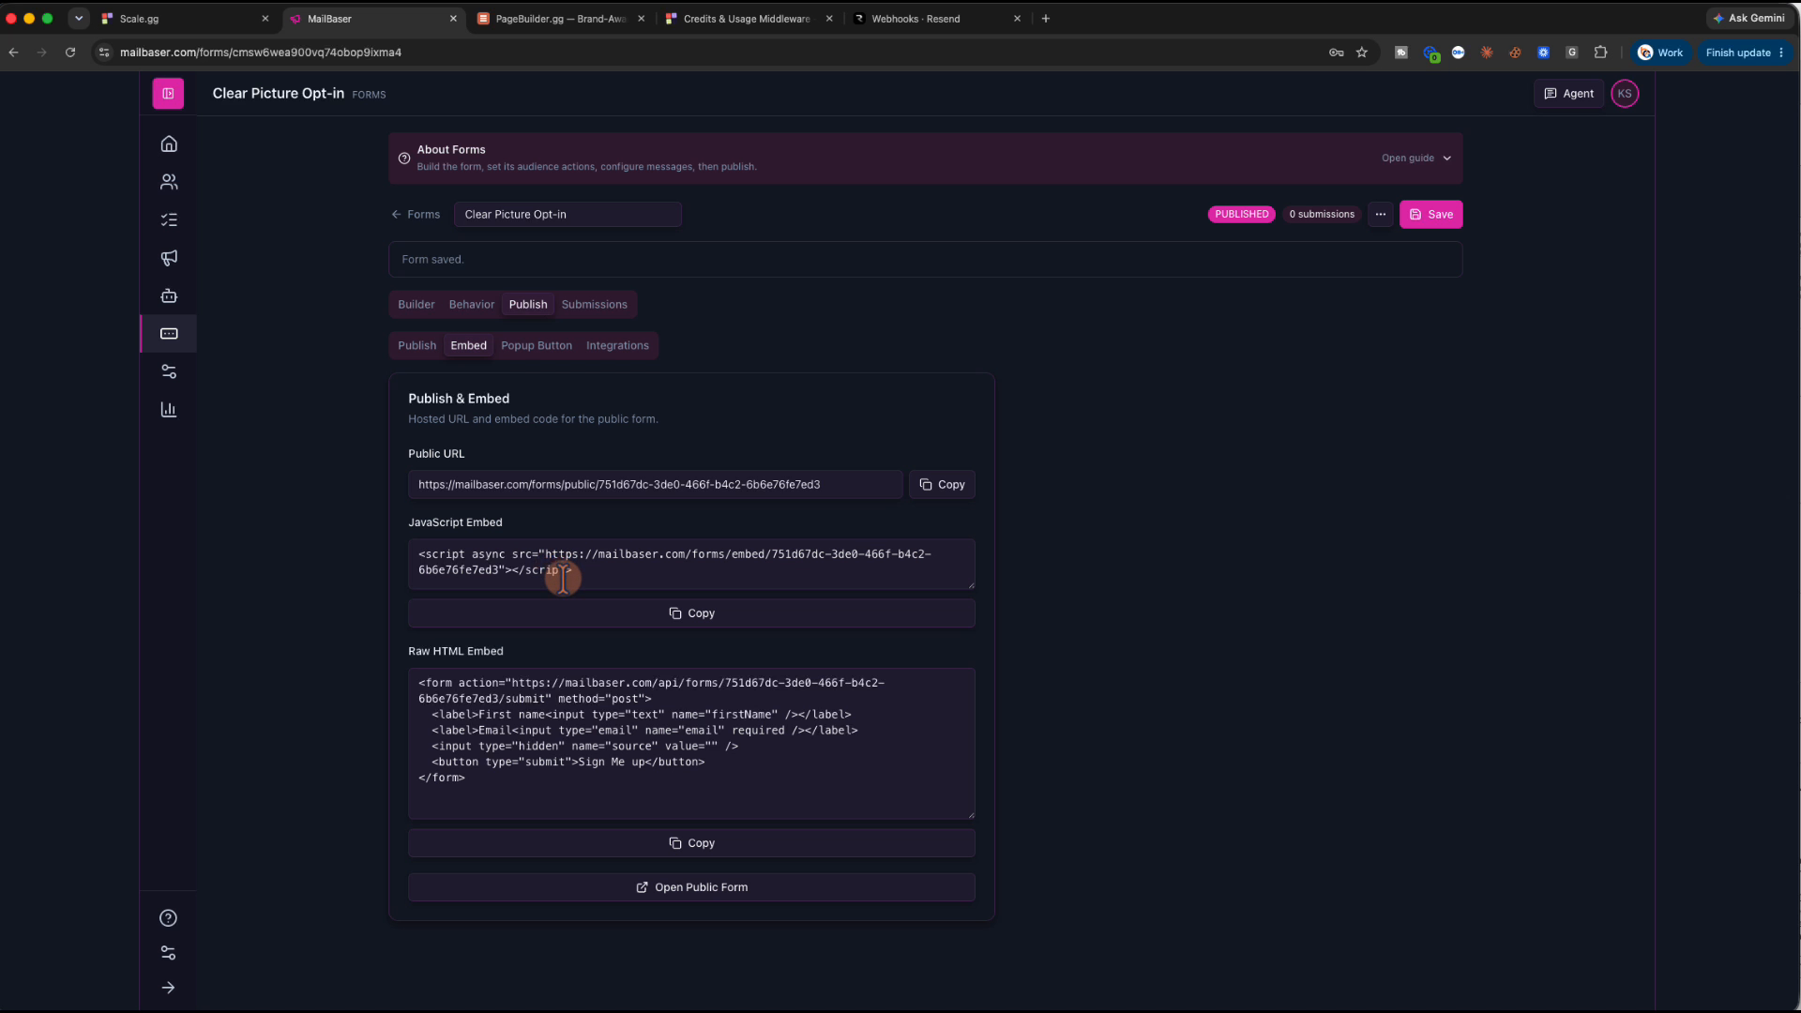
Copy MailBaser's JavaScript Embed snippet and return to the PageBuilder.gg editor for the Clear Picture page
click(678, 616)
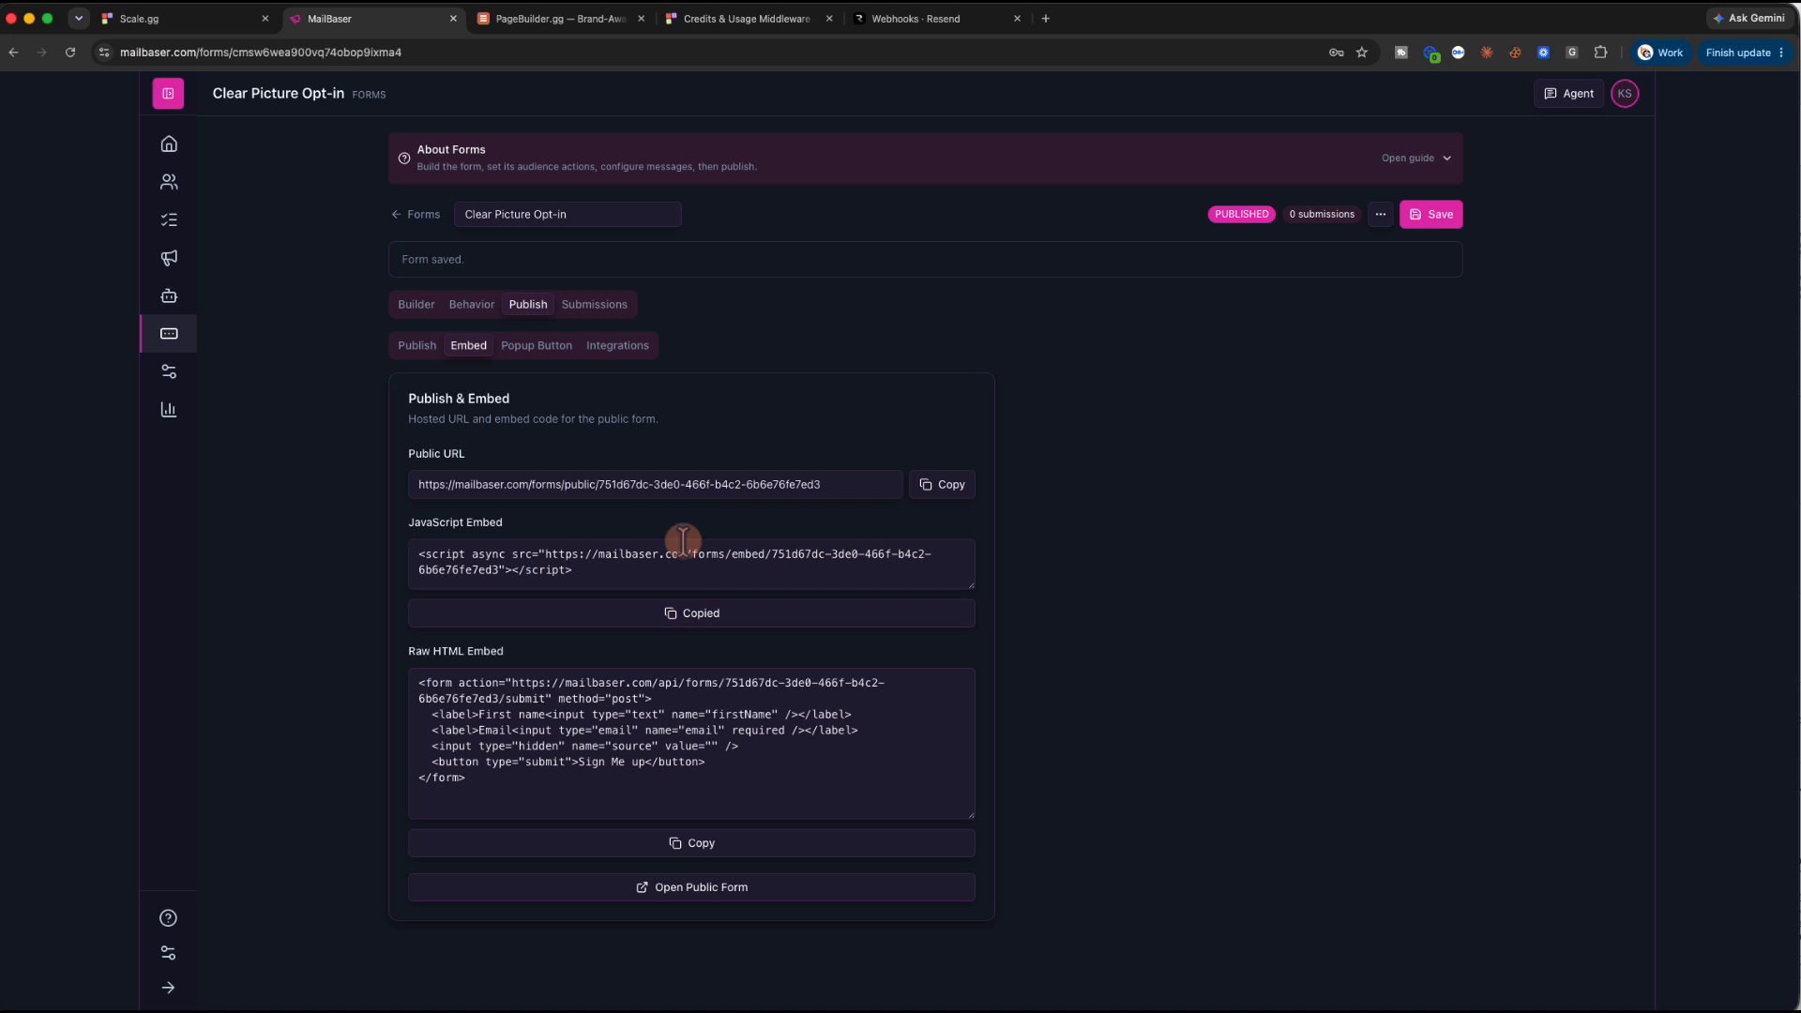
click(582, 37)
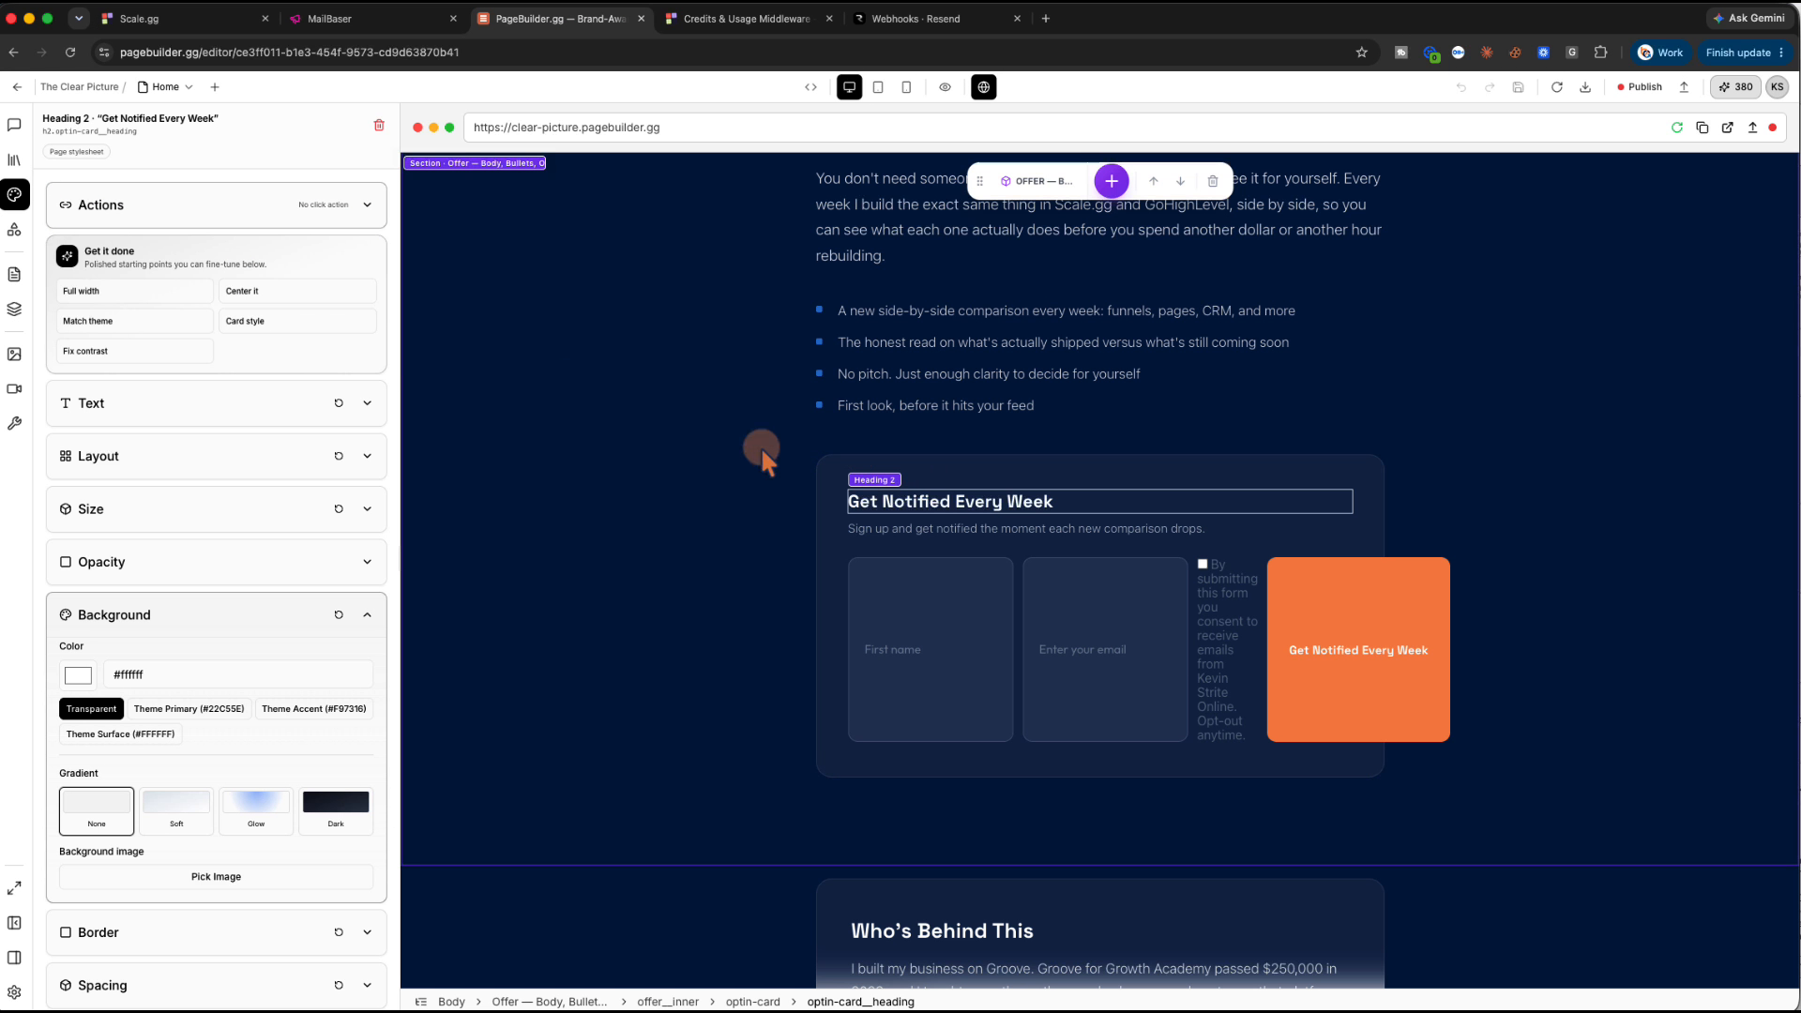
Add a Custom Embed above 'Get Notified Every Week' holding the pasted MailBaser form script
click(14, 230)
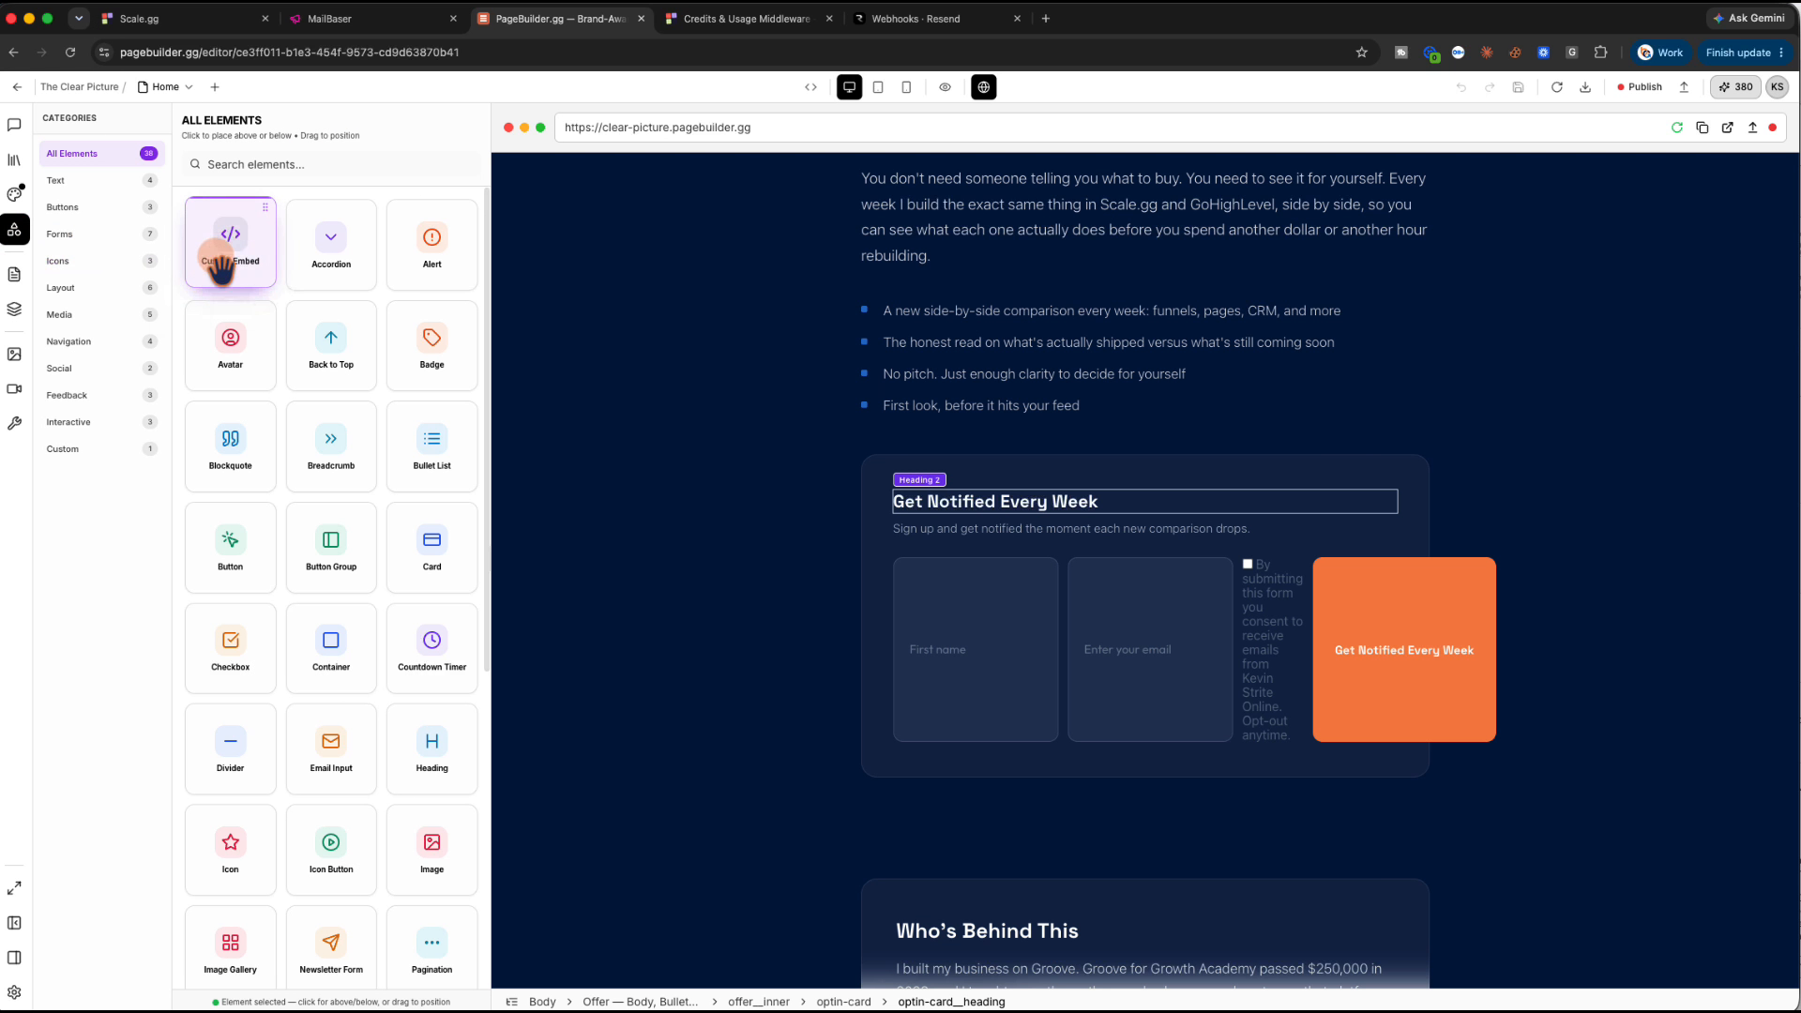
drag(233, 244, 980, 445)
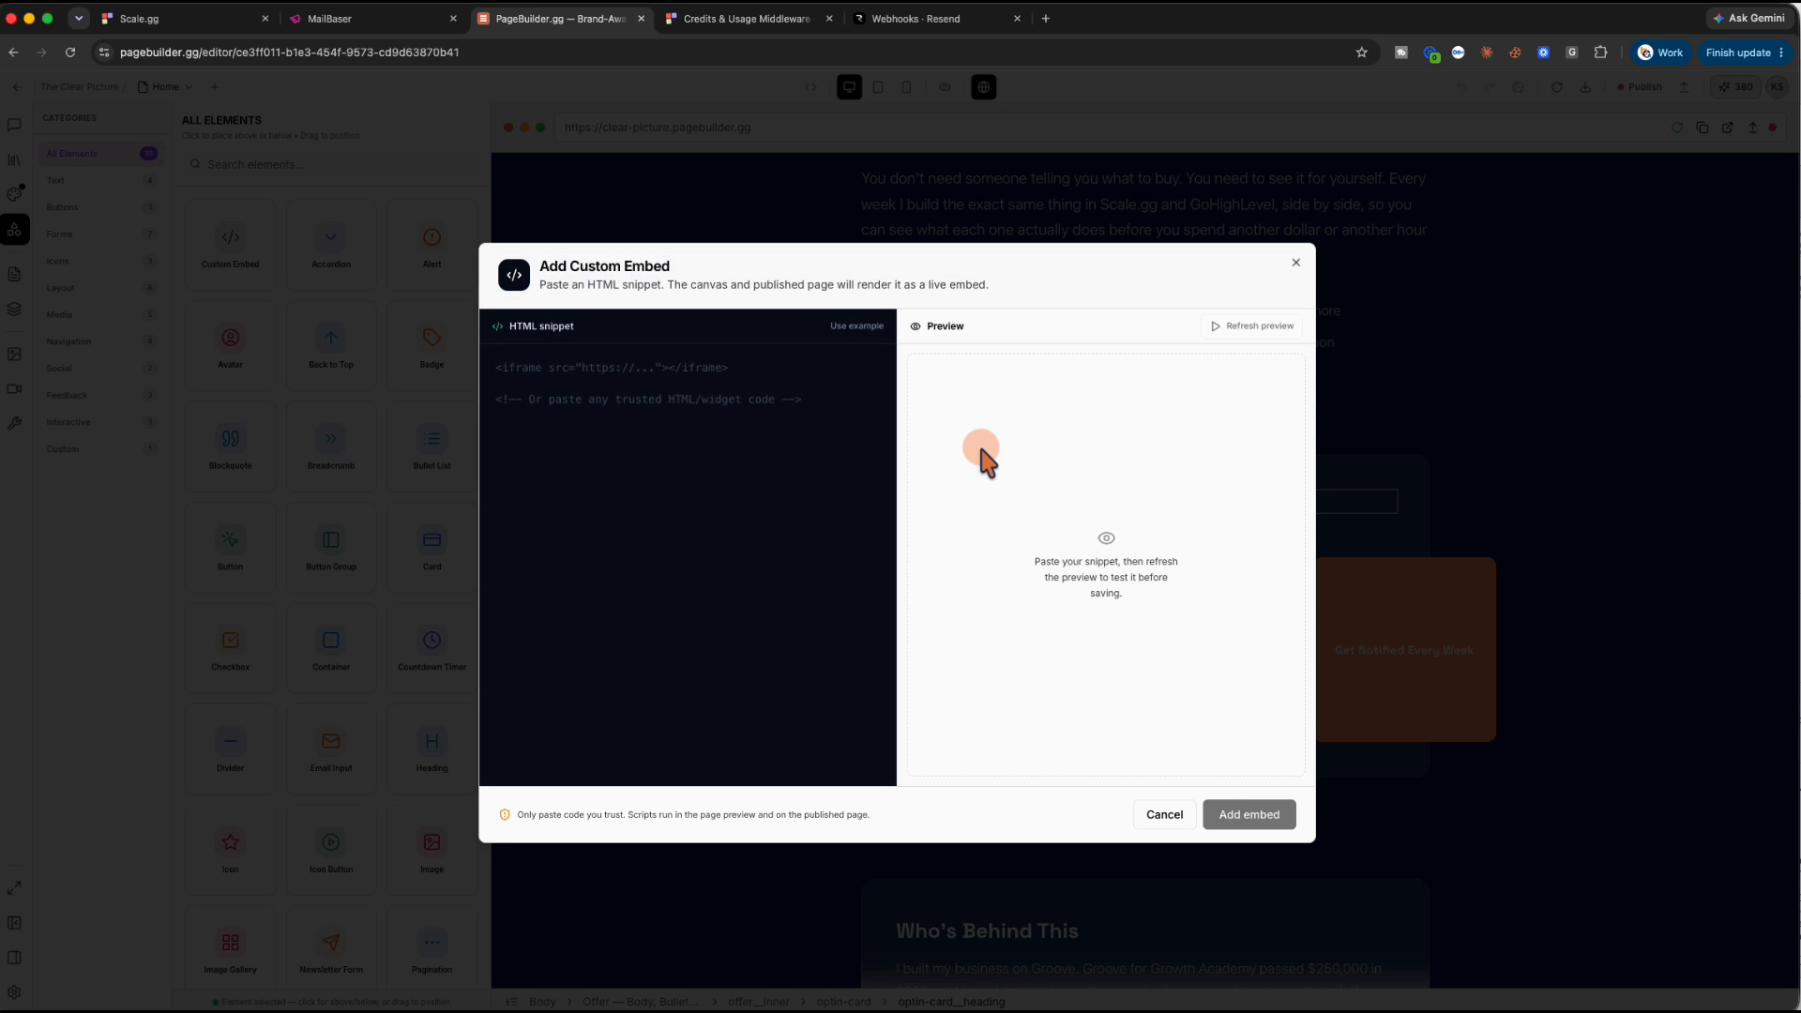
key(super+v)
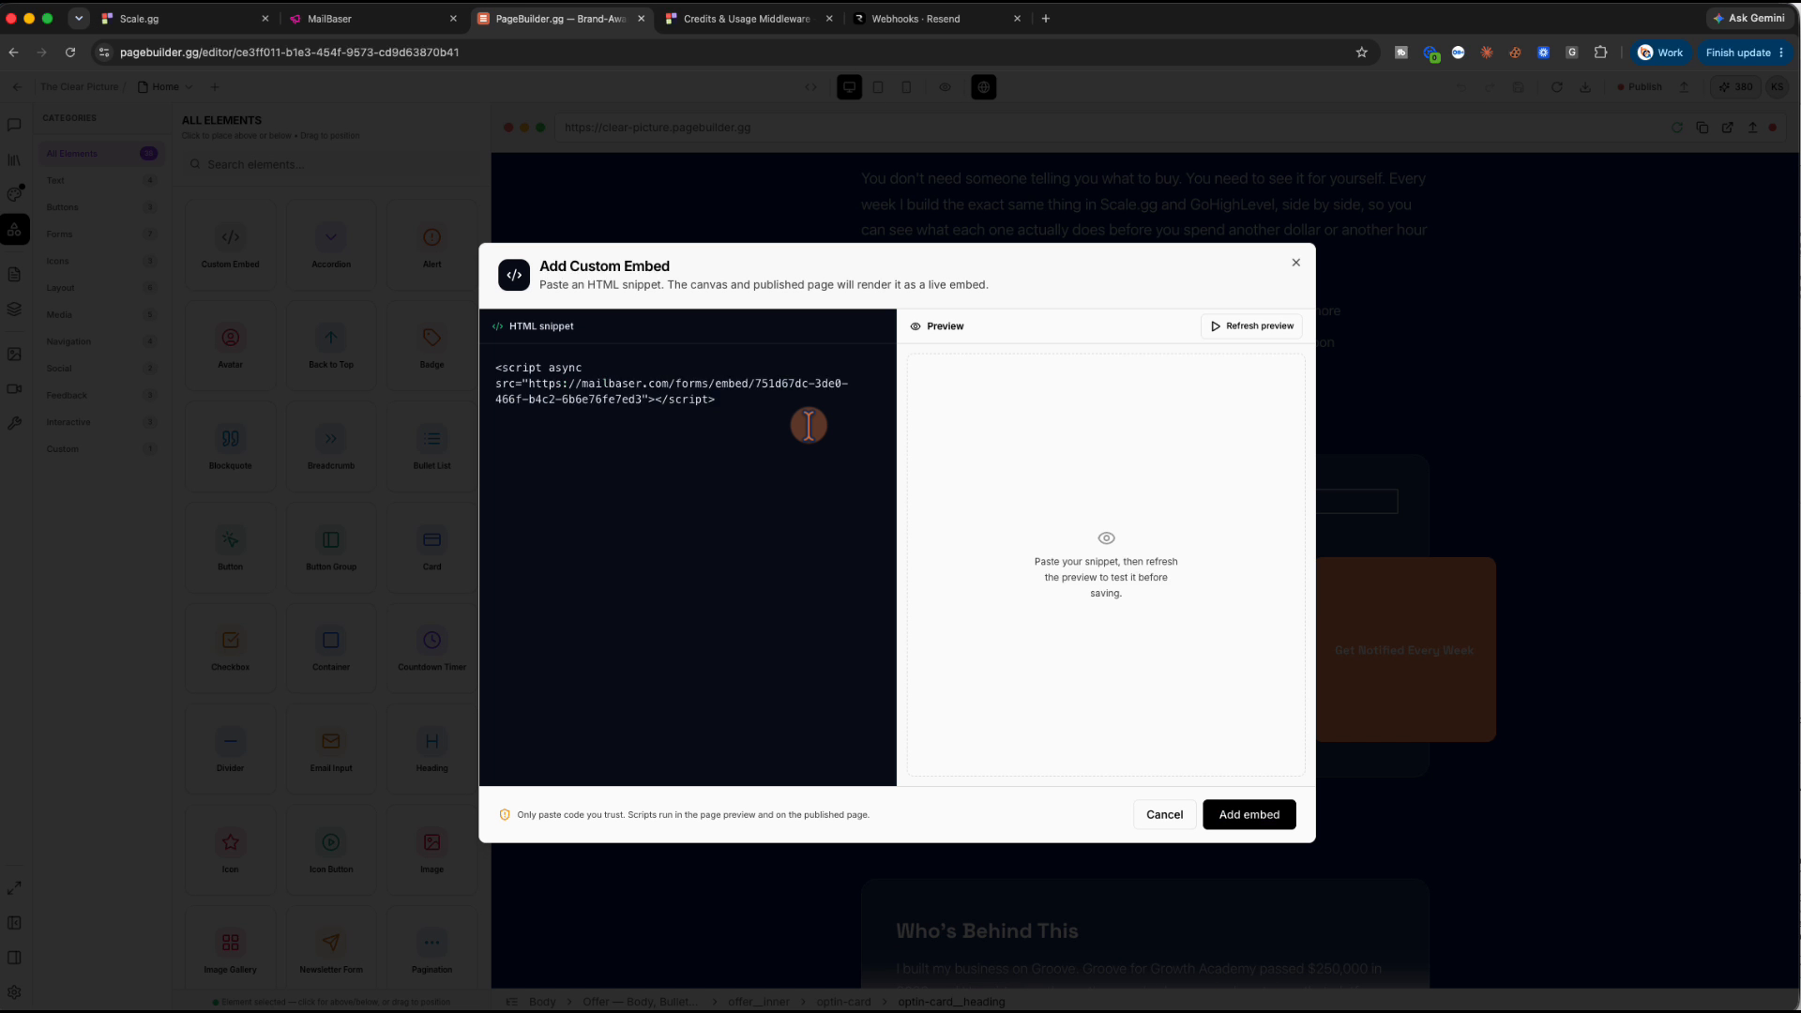
click(1251, 816)
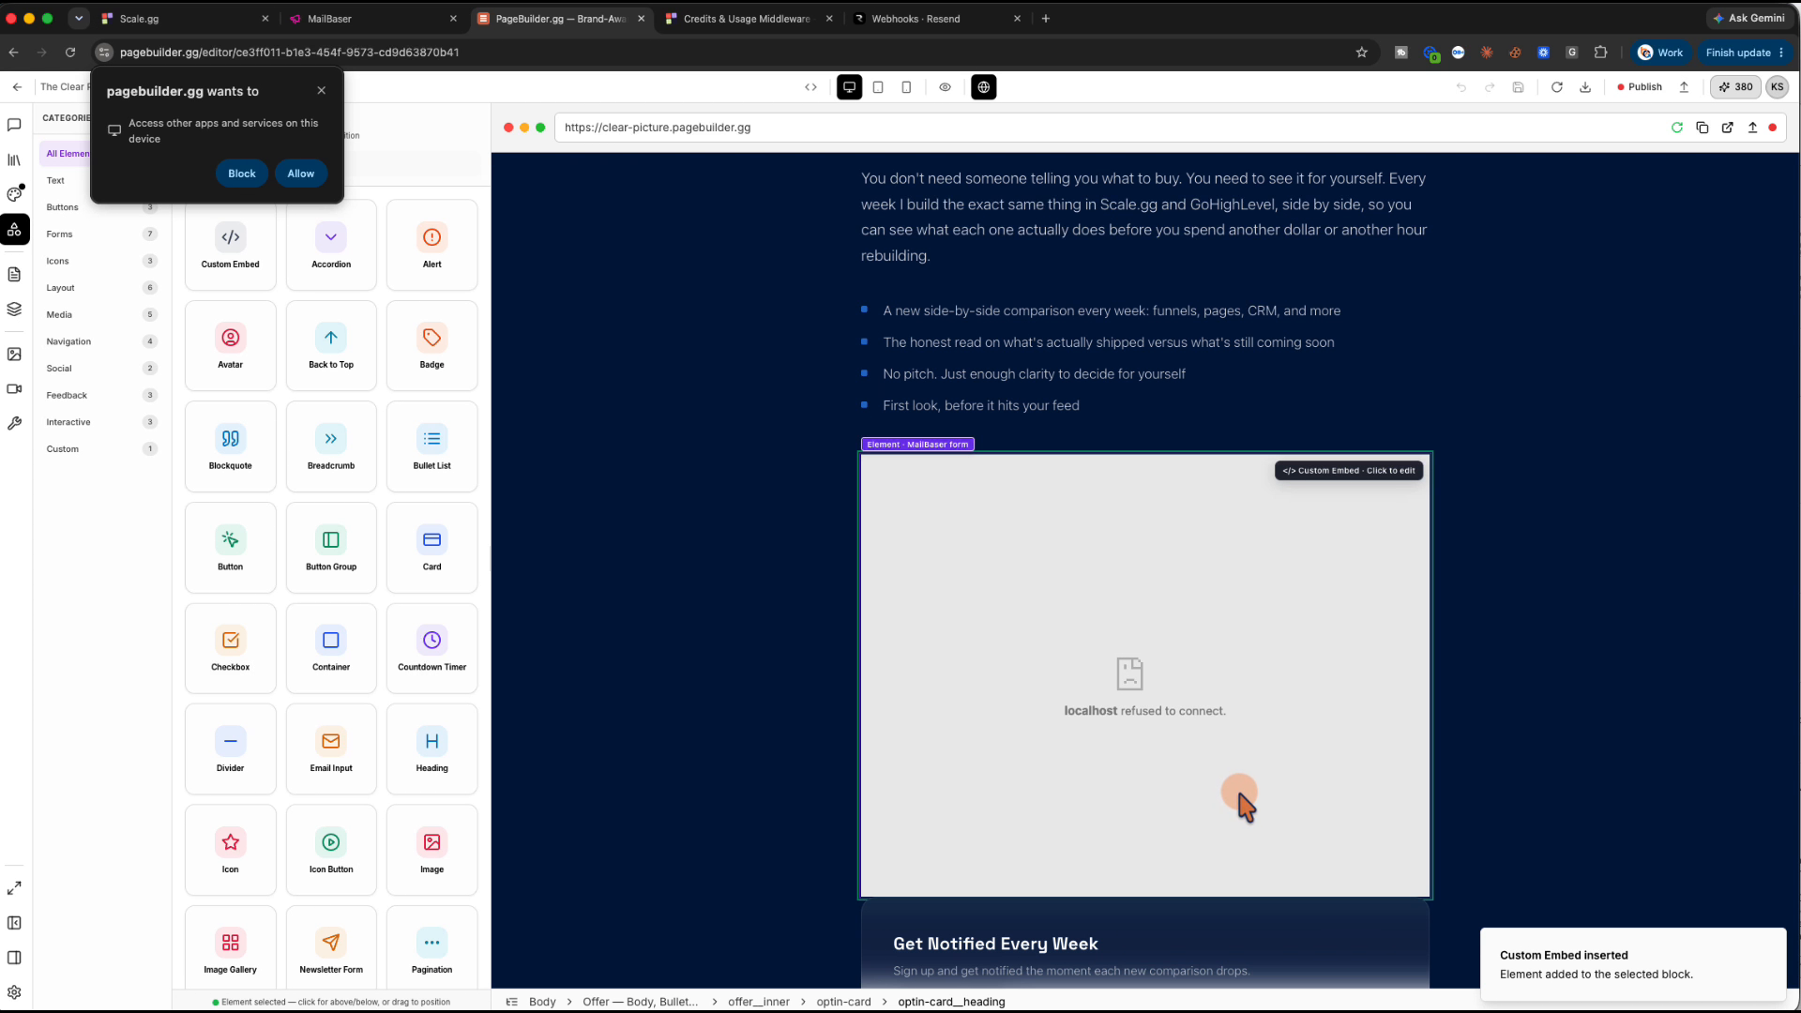
click(300, 173)
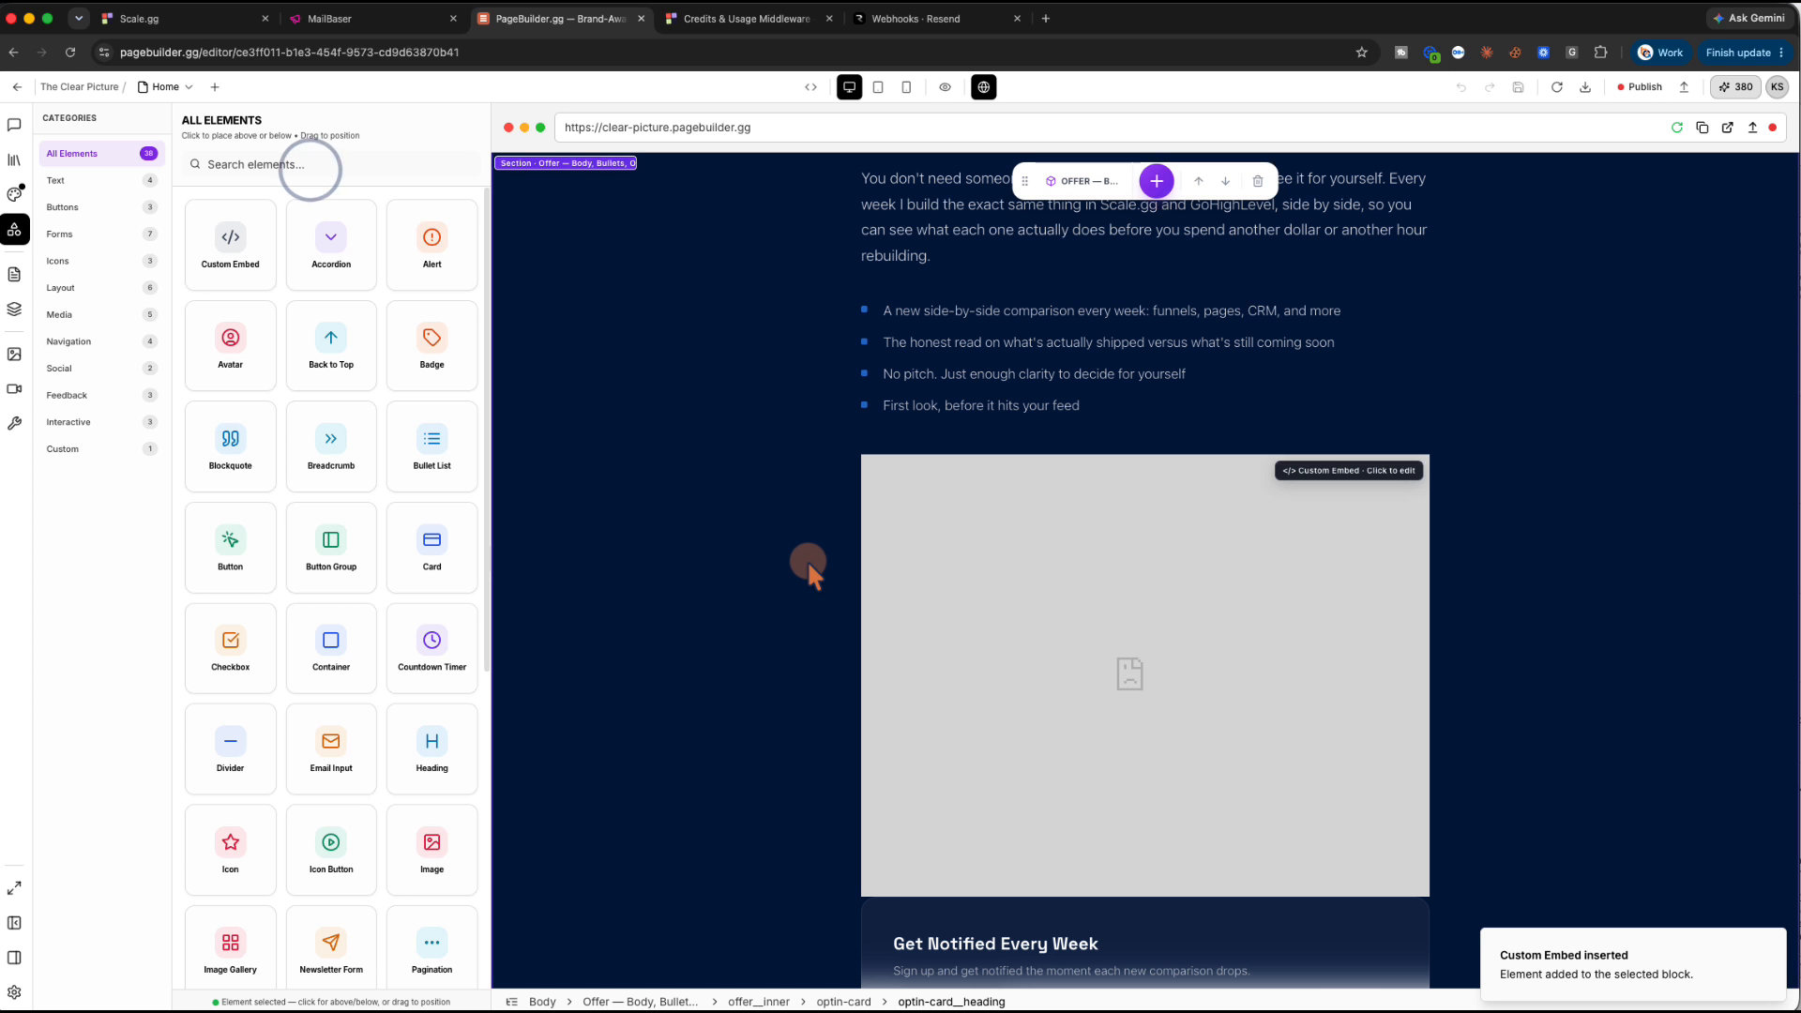
scroll(997, 638, down, 1)
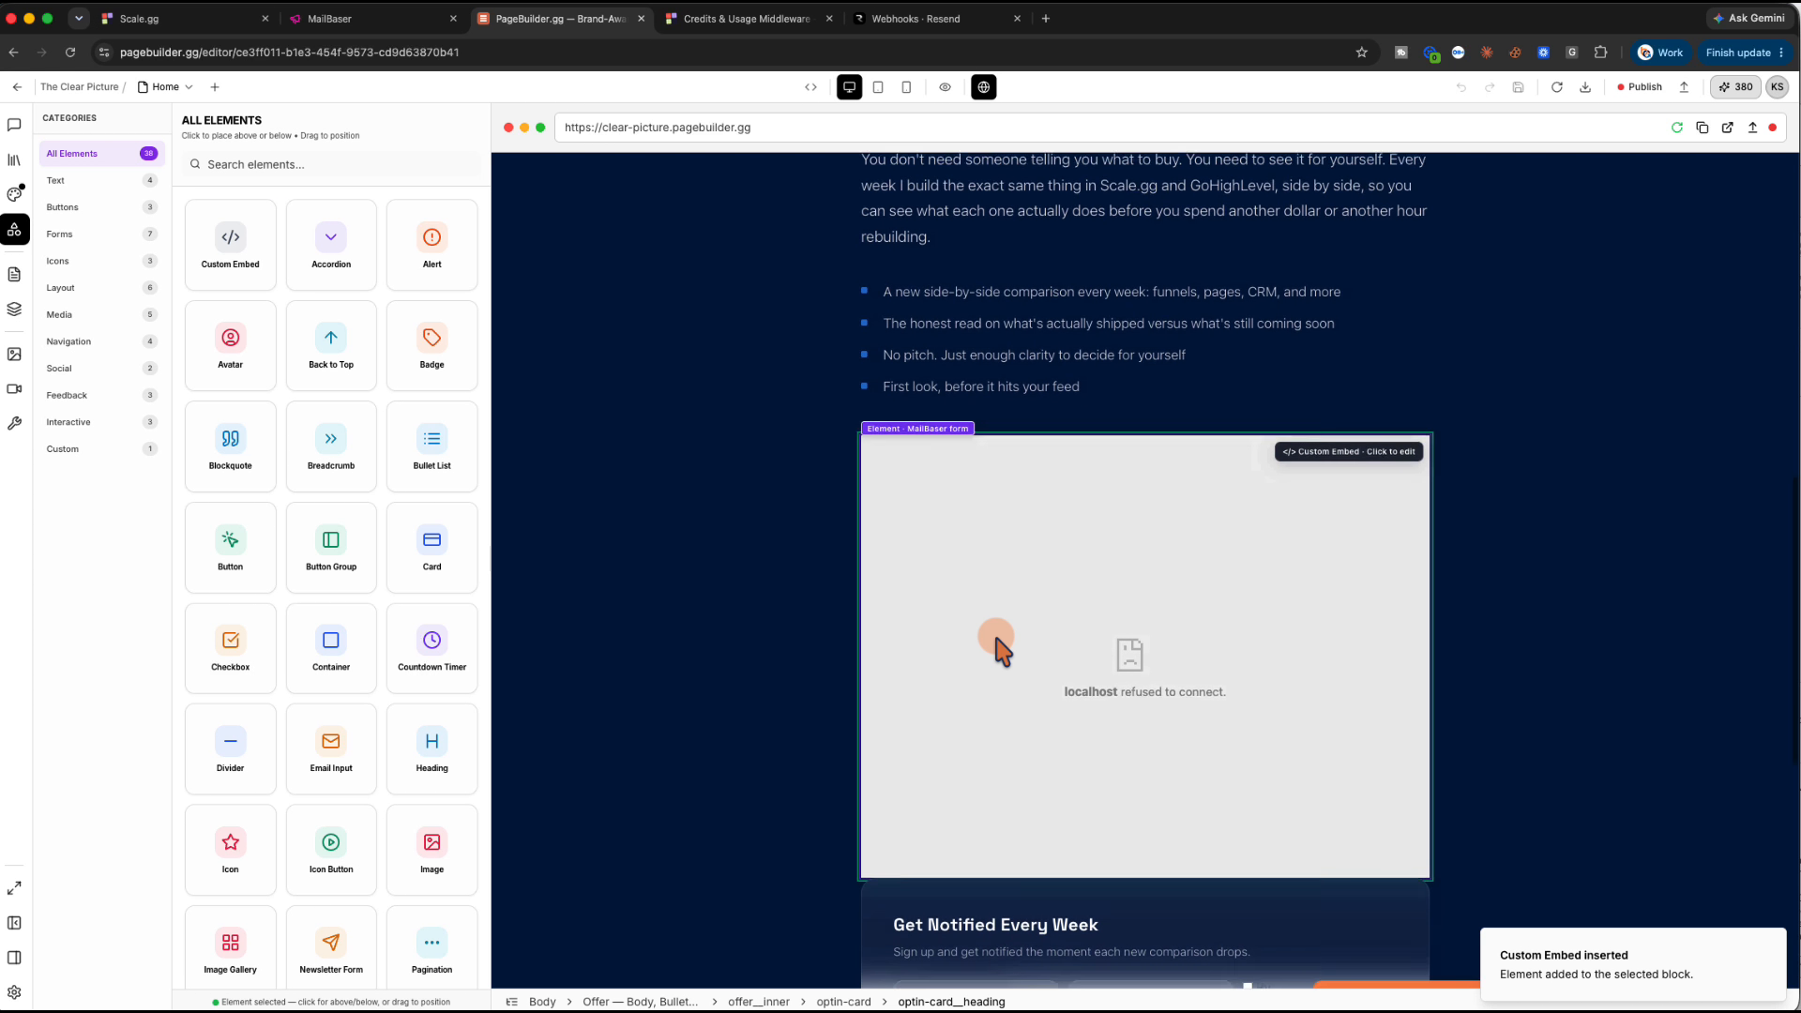
scroll(996, 638, down, 1)
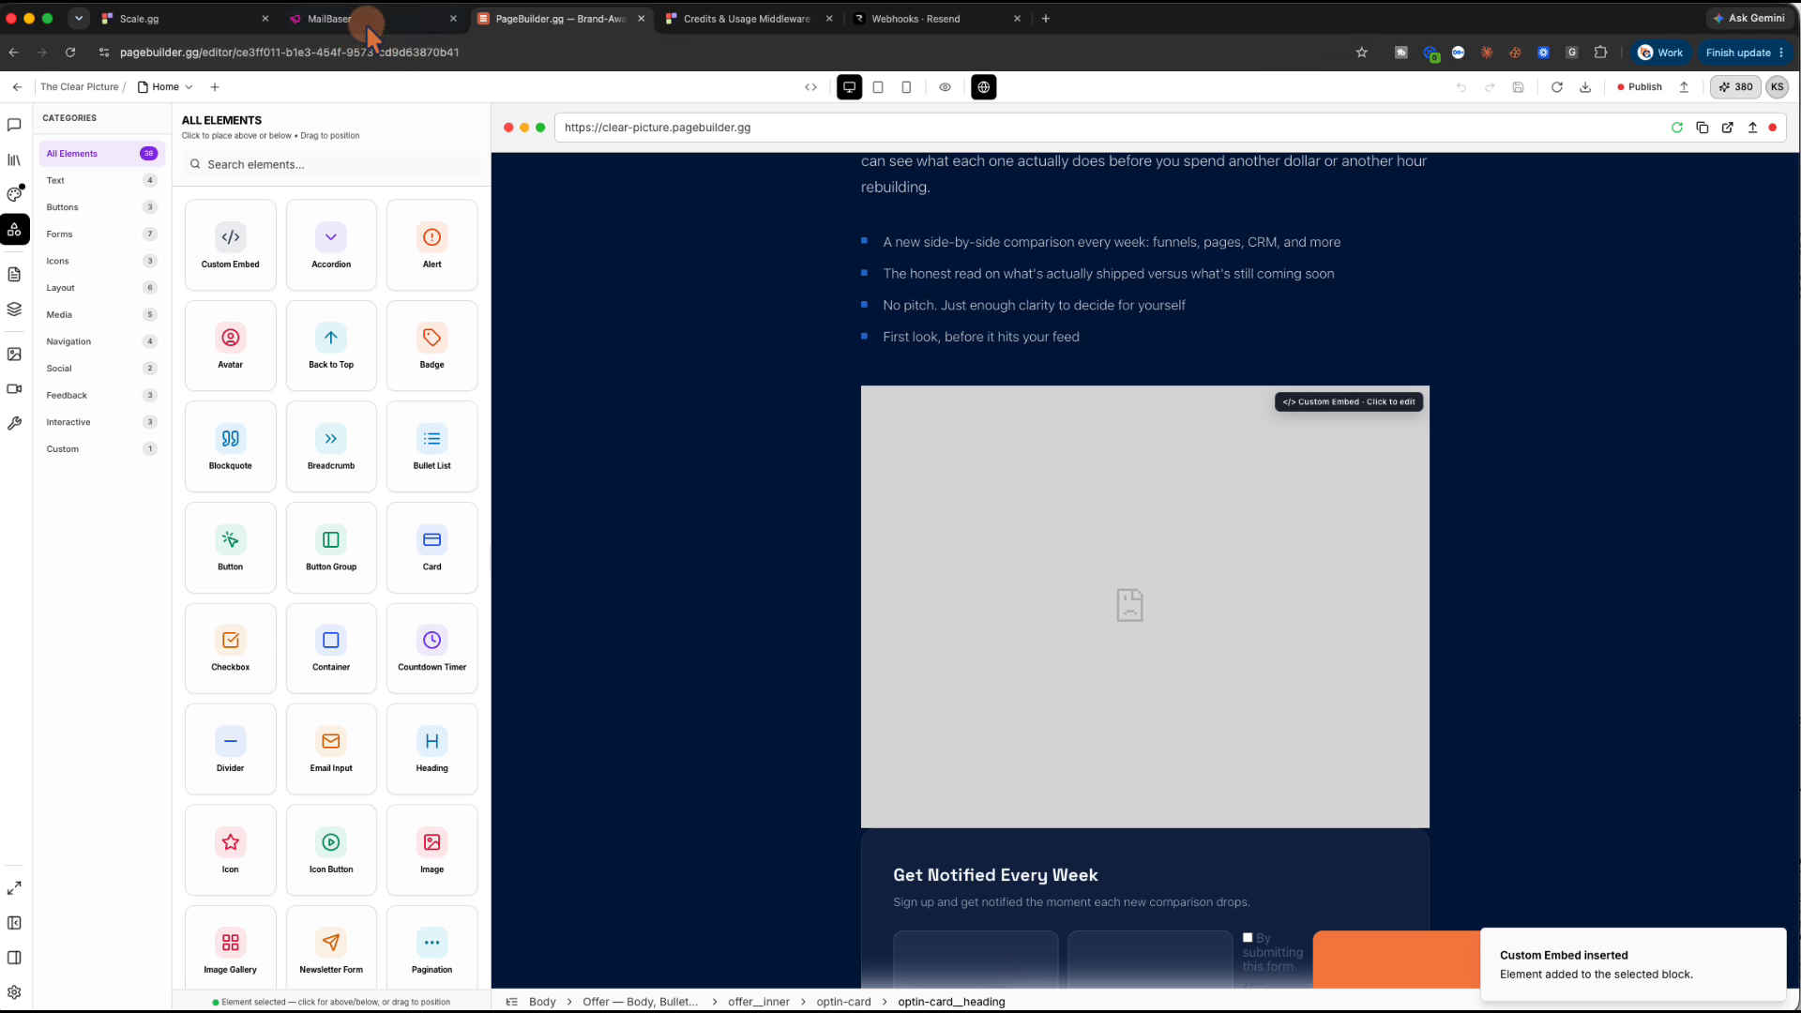
Copy MailBaser's Raw HTML Embed code and select the embed block in PageBuilder.gg
click(364, 20)
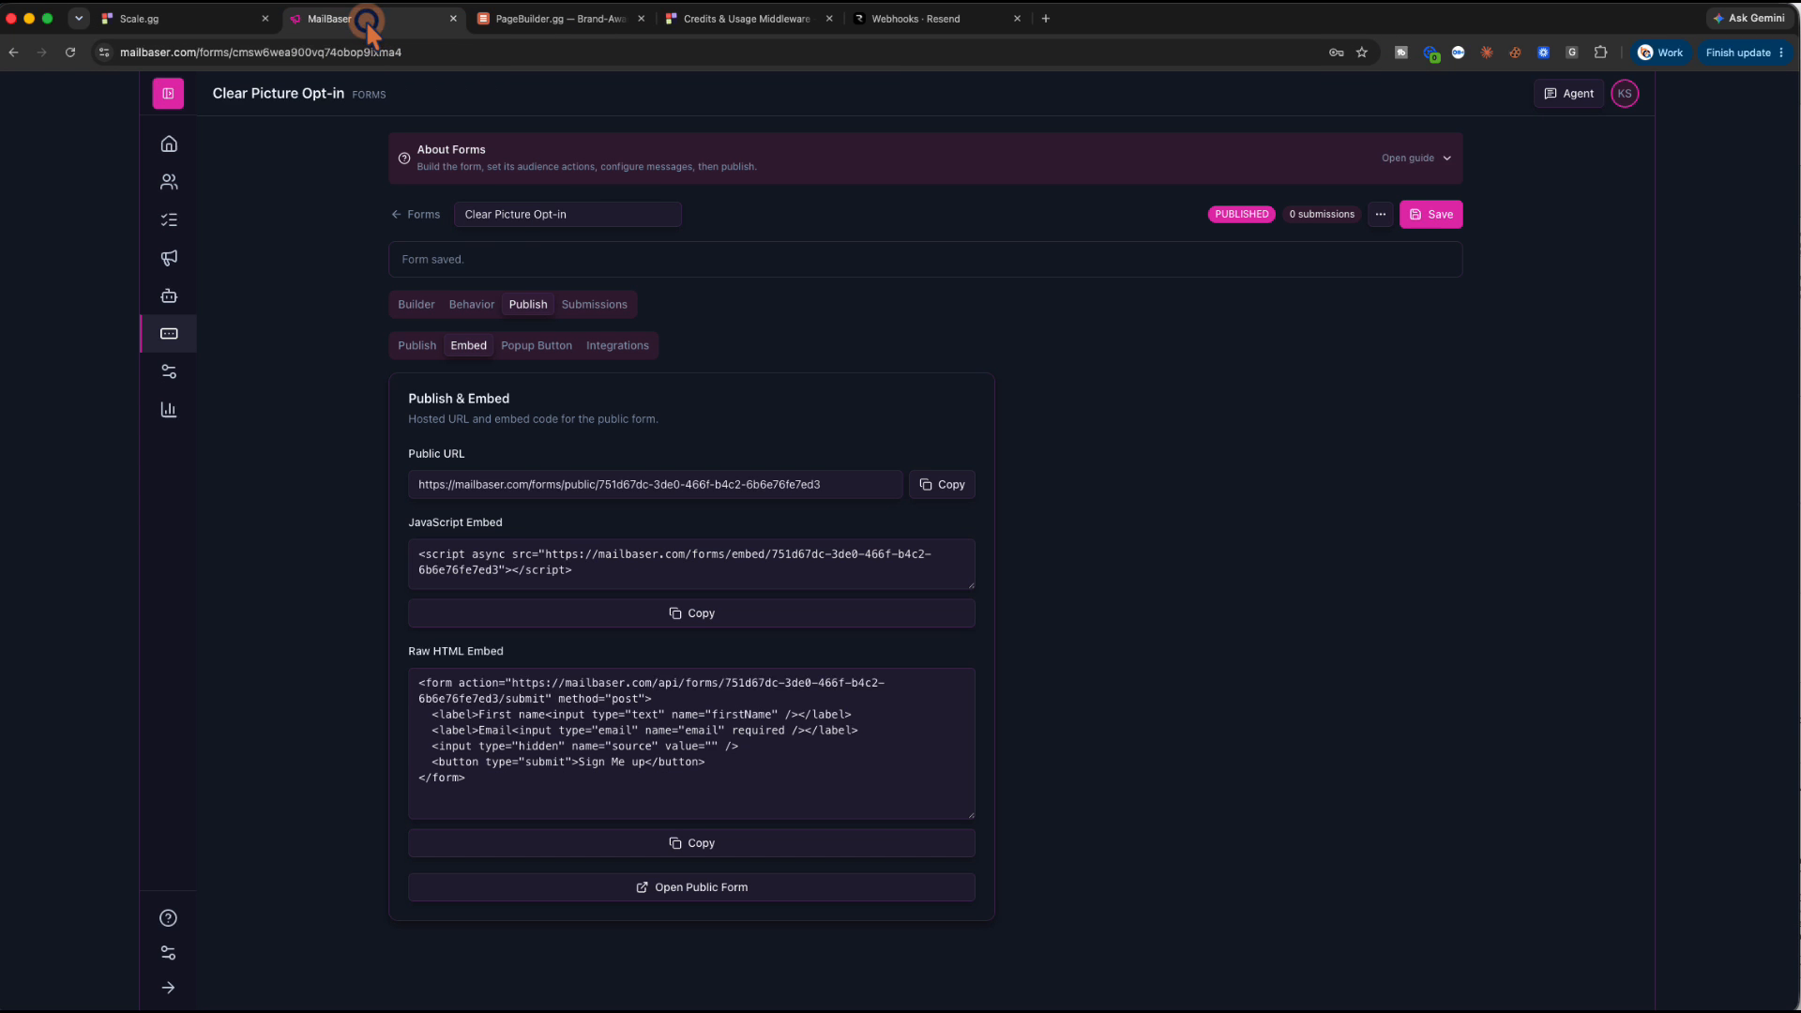
click(699, 843)
click(542, 21)
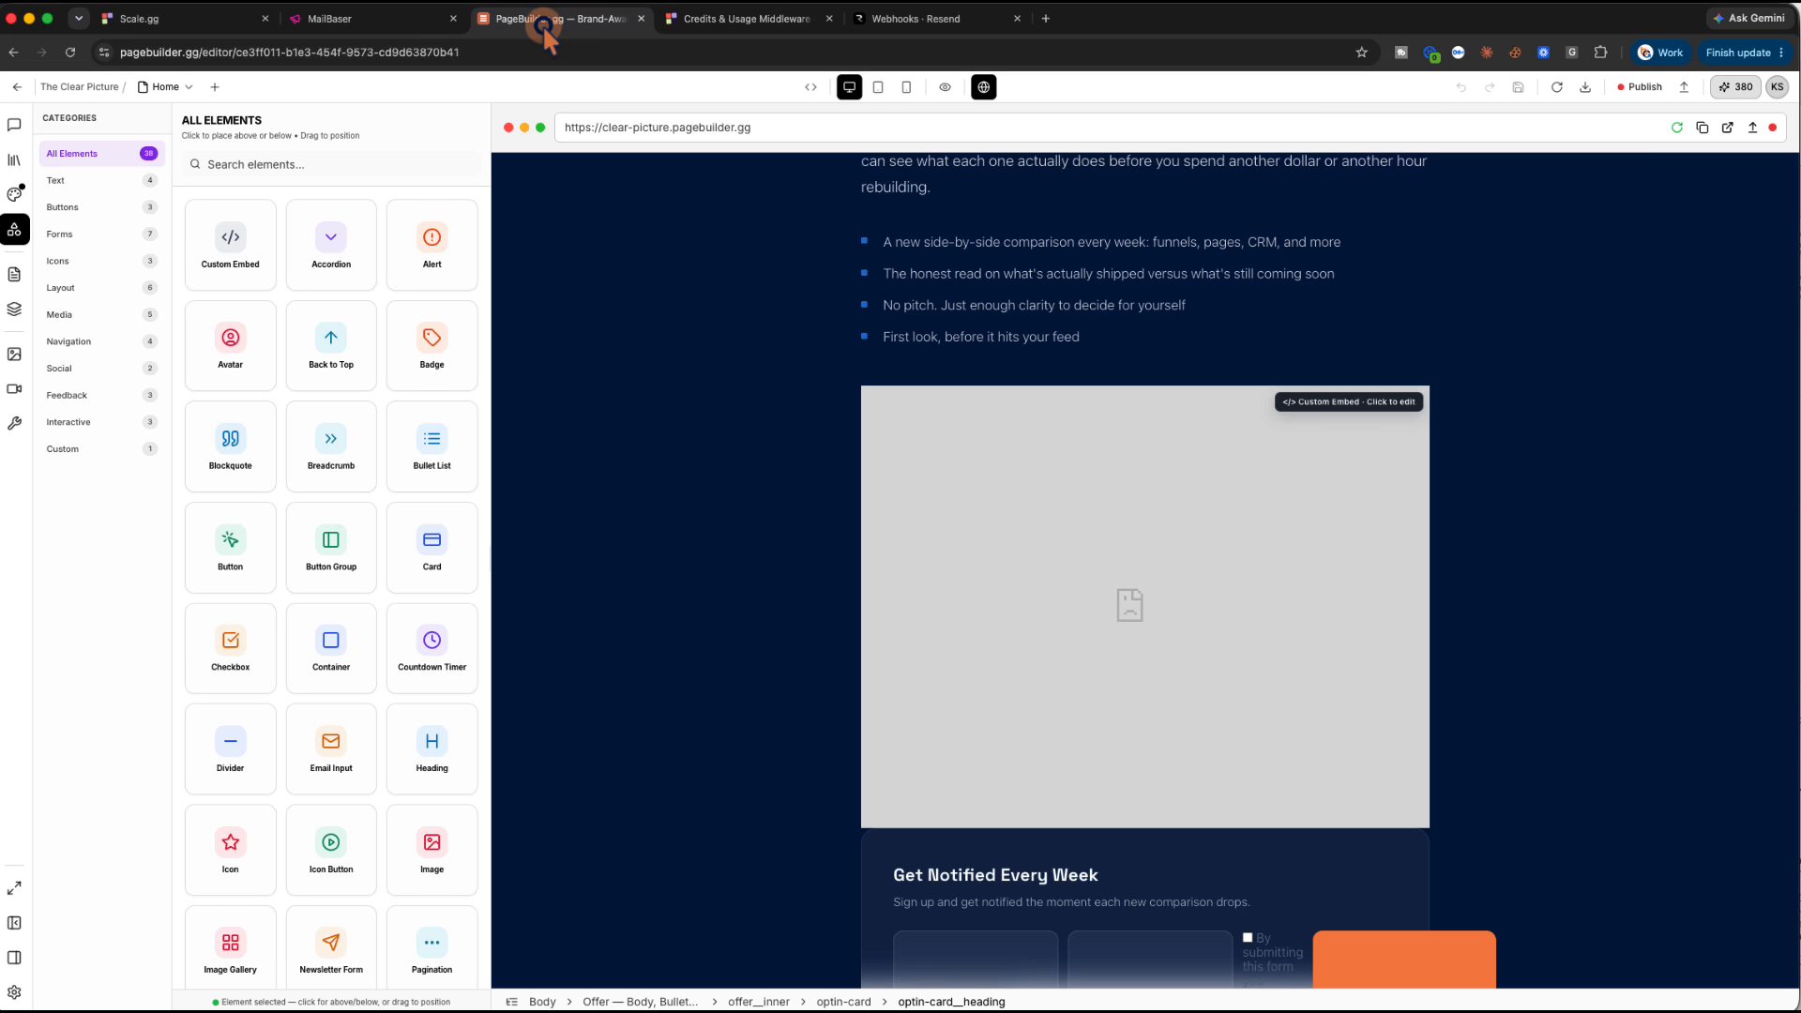
click(1193, 668)
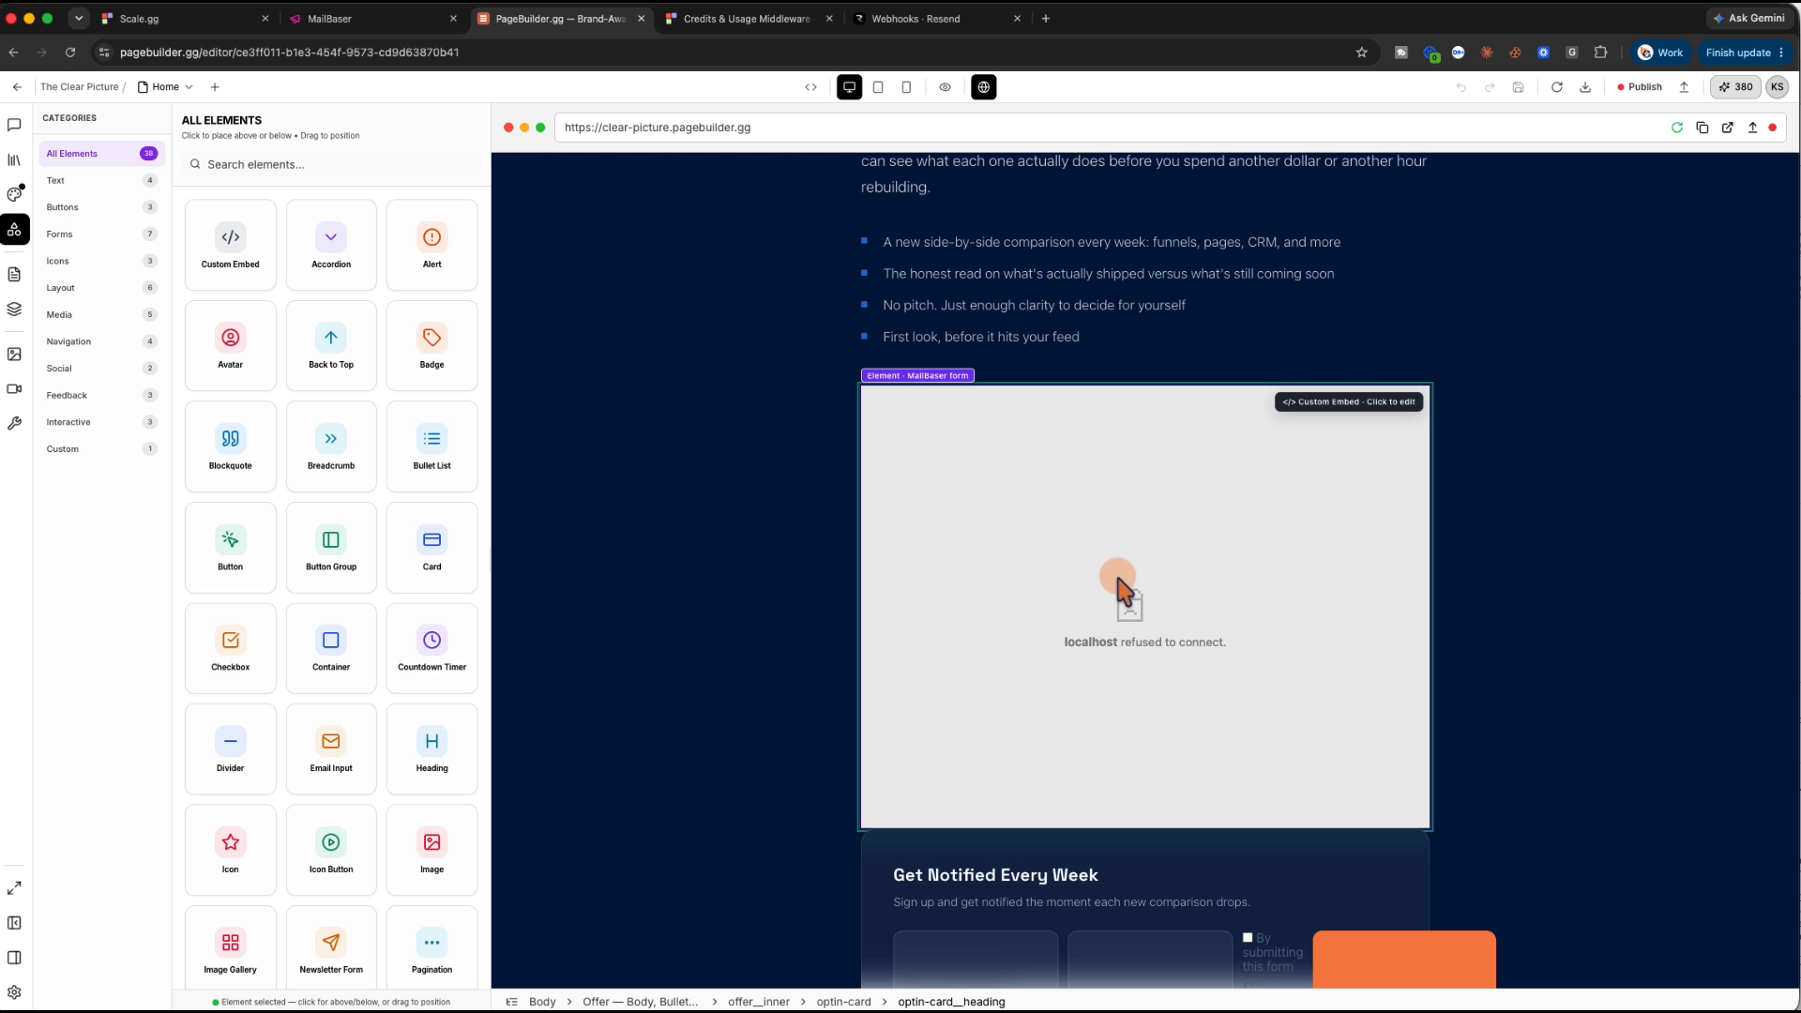
double_click(996, 540)
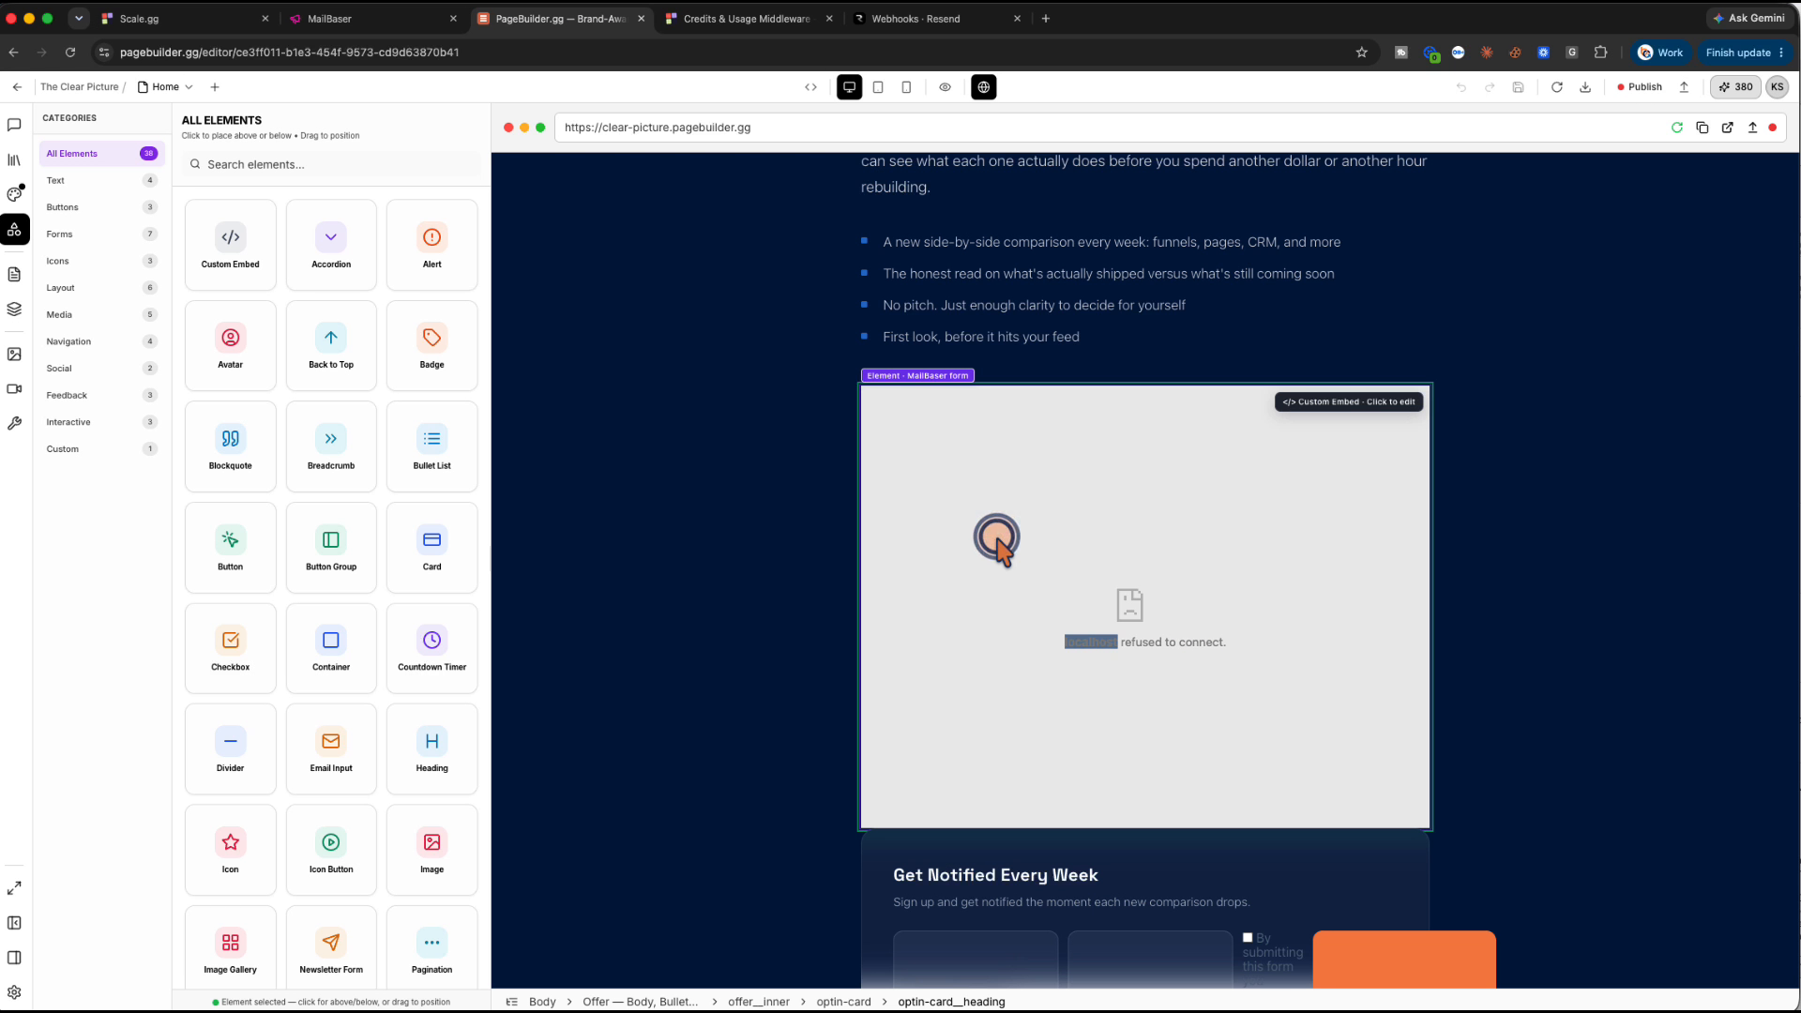
Replace the embed's script with the raw HTML form, save, and open the Get Notified card's style settings
click(1302, 405)
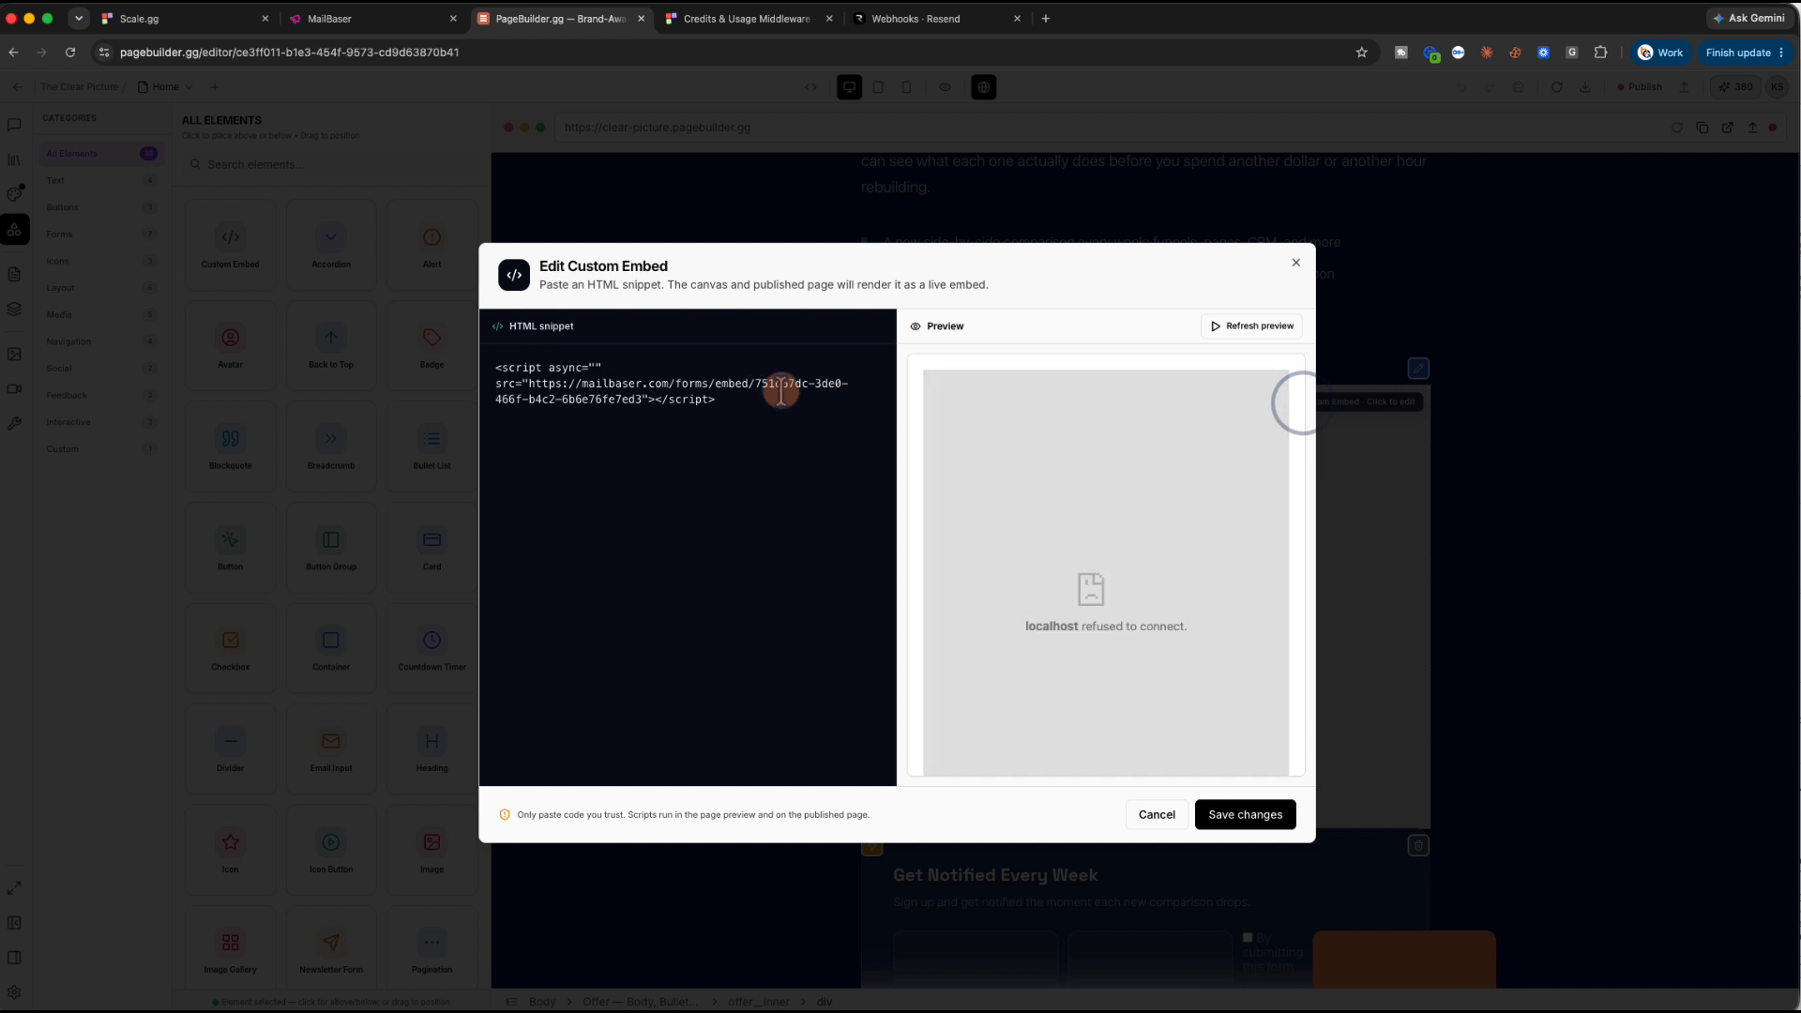
key(super+a)
key(super+v)
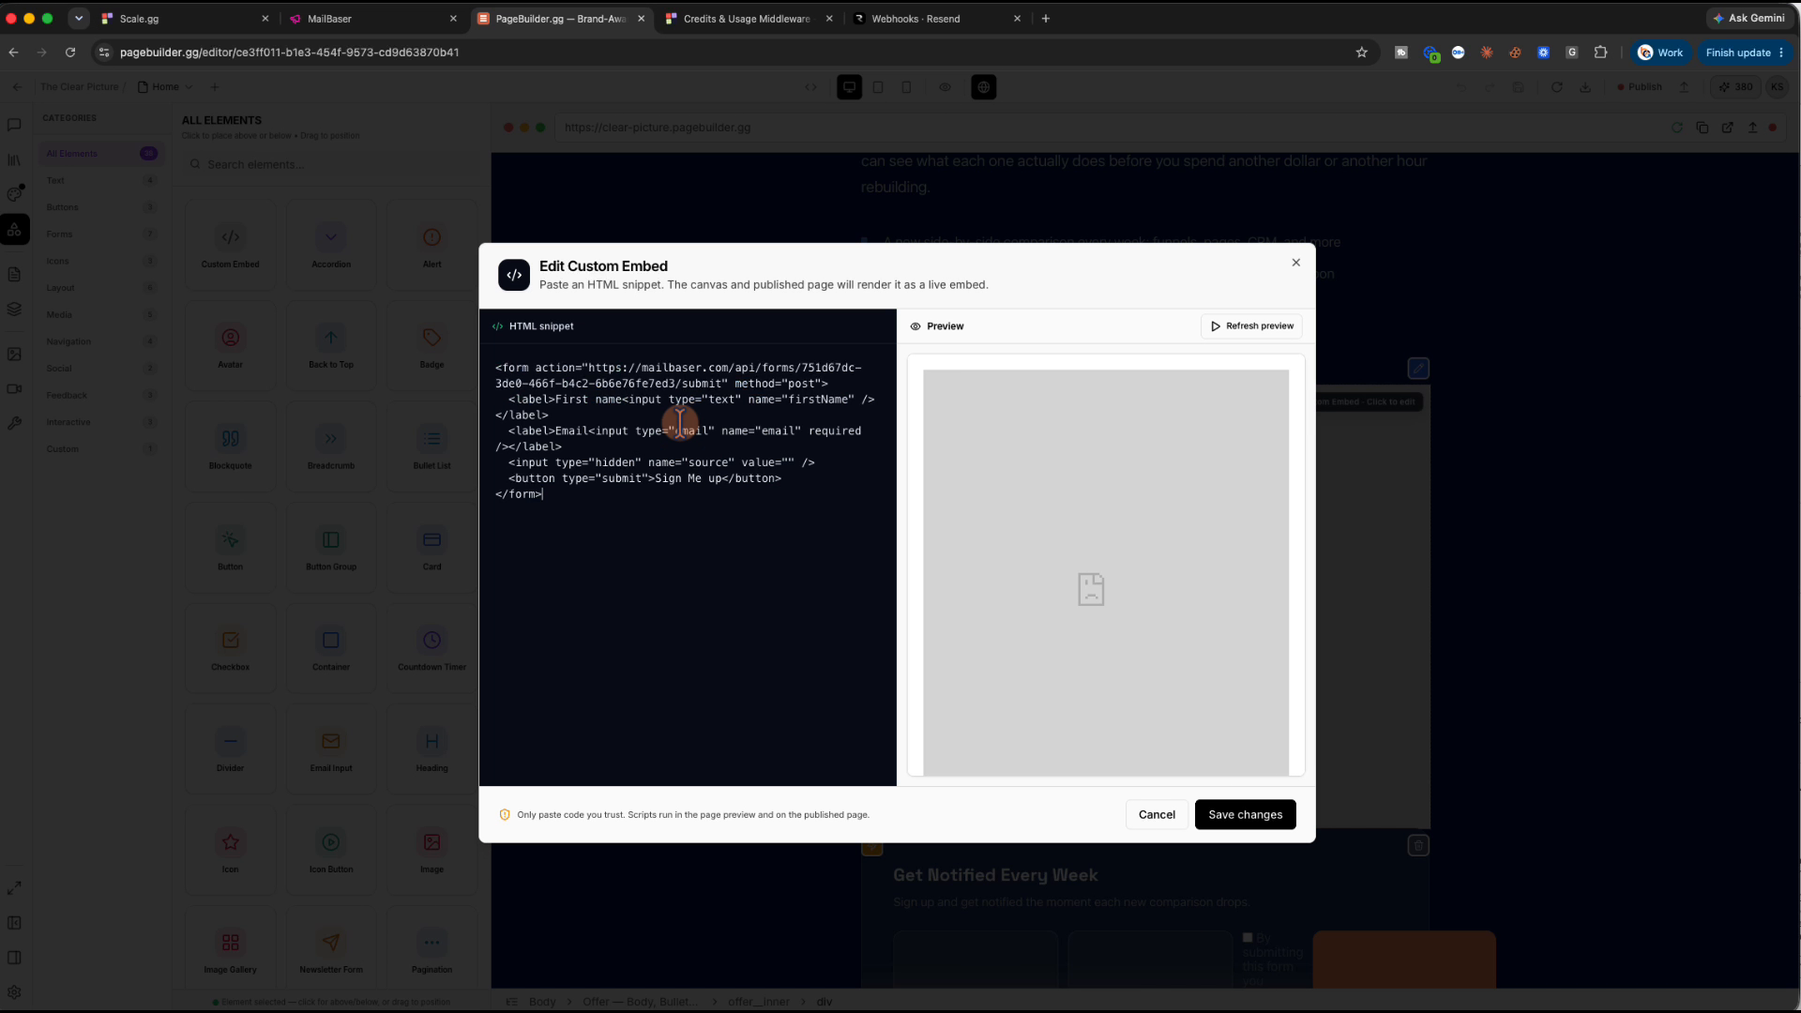
click(1245, 815)
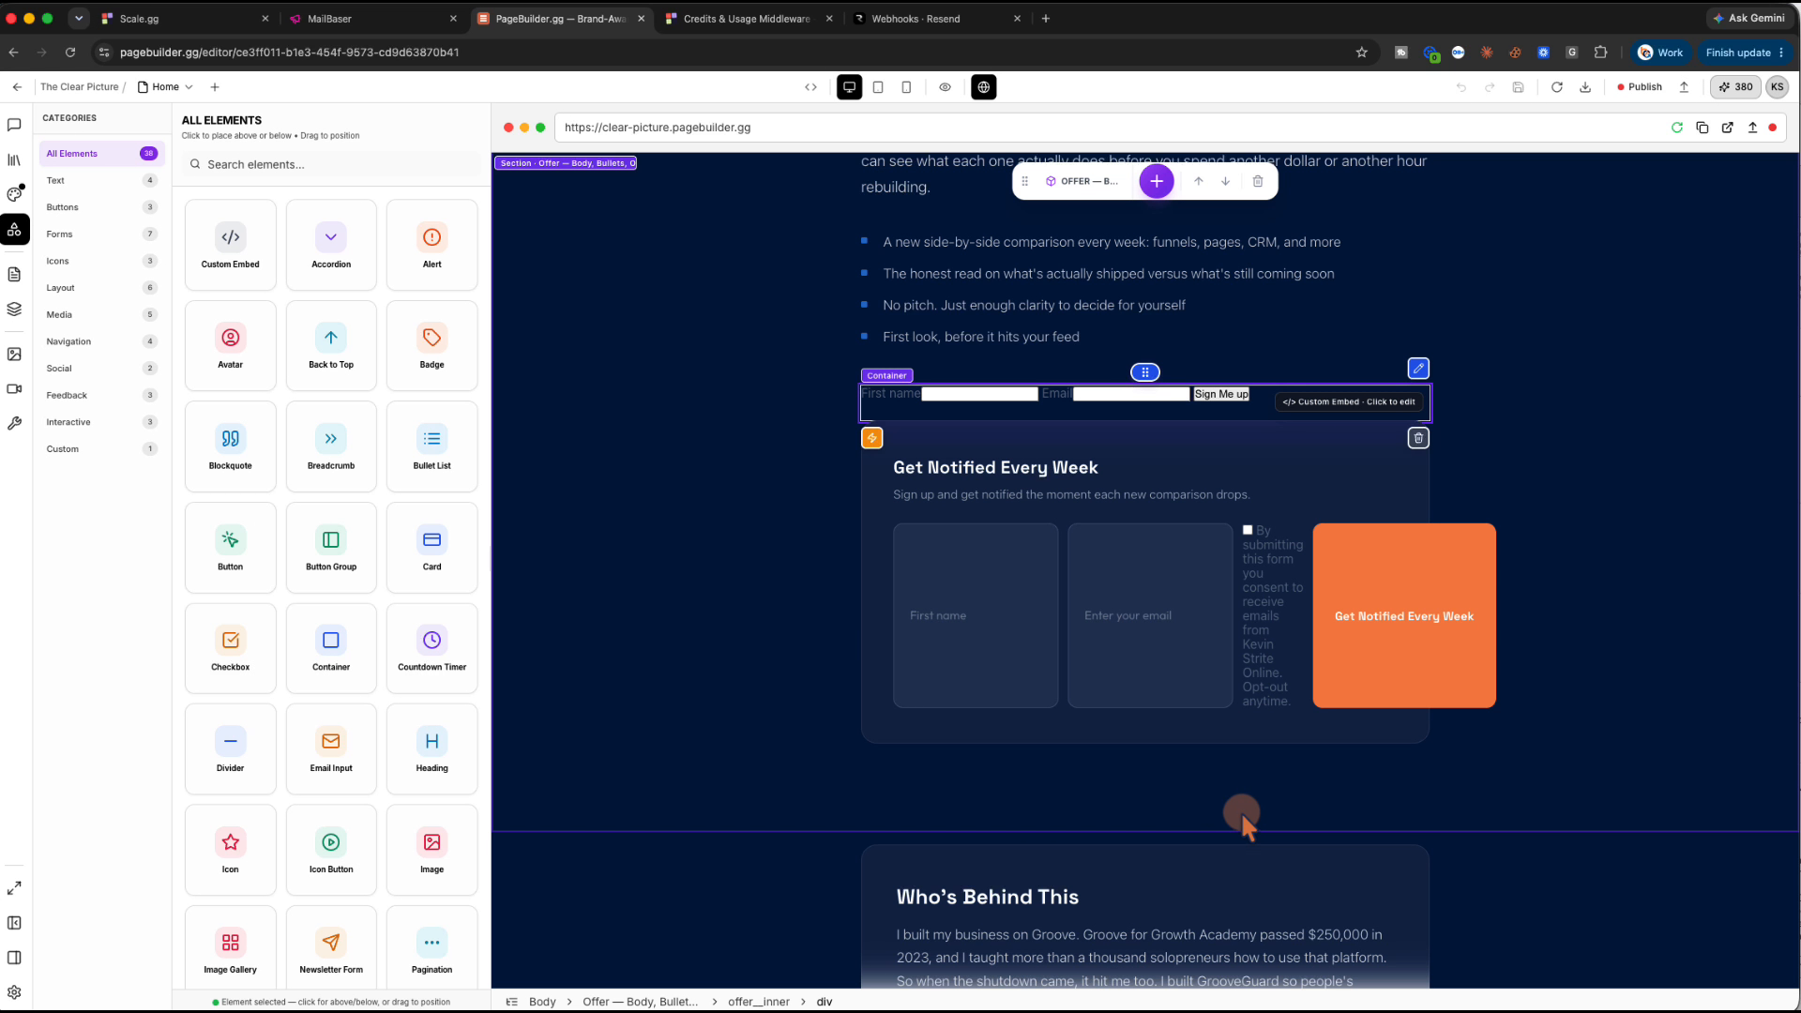
click(1105, 732)
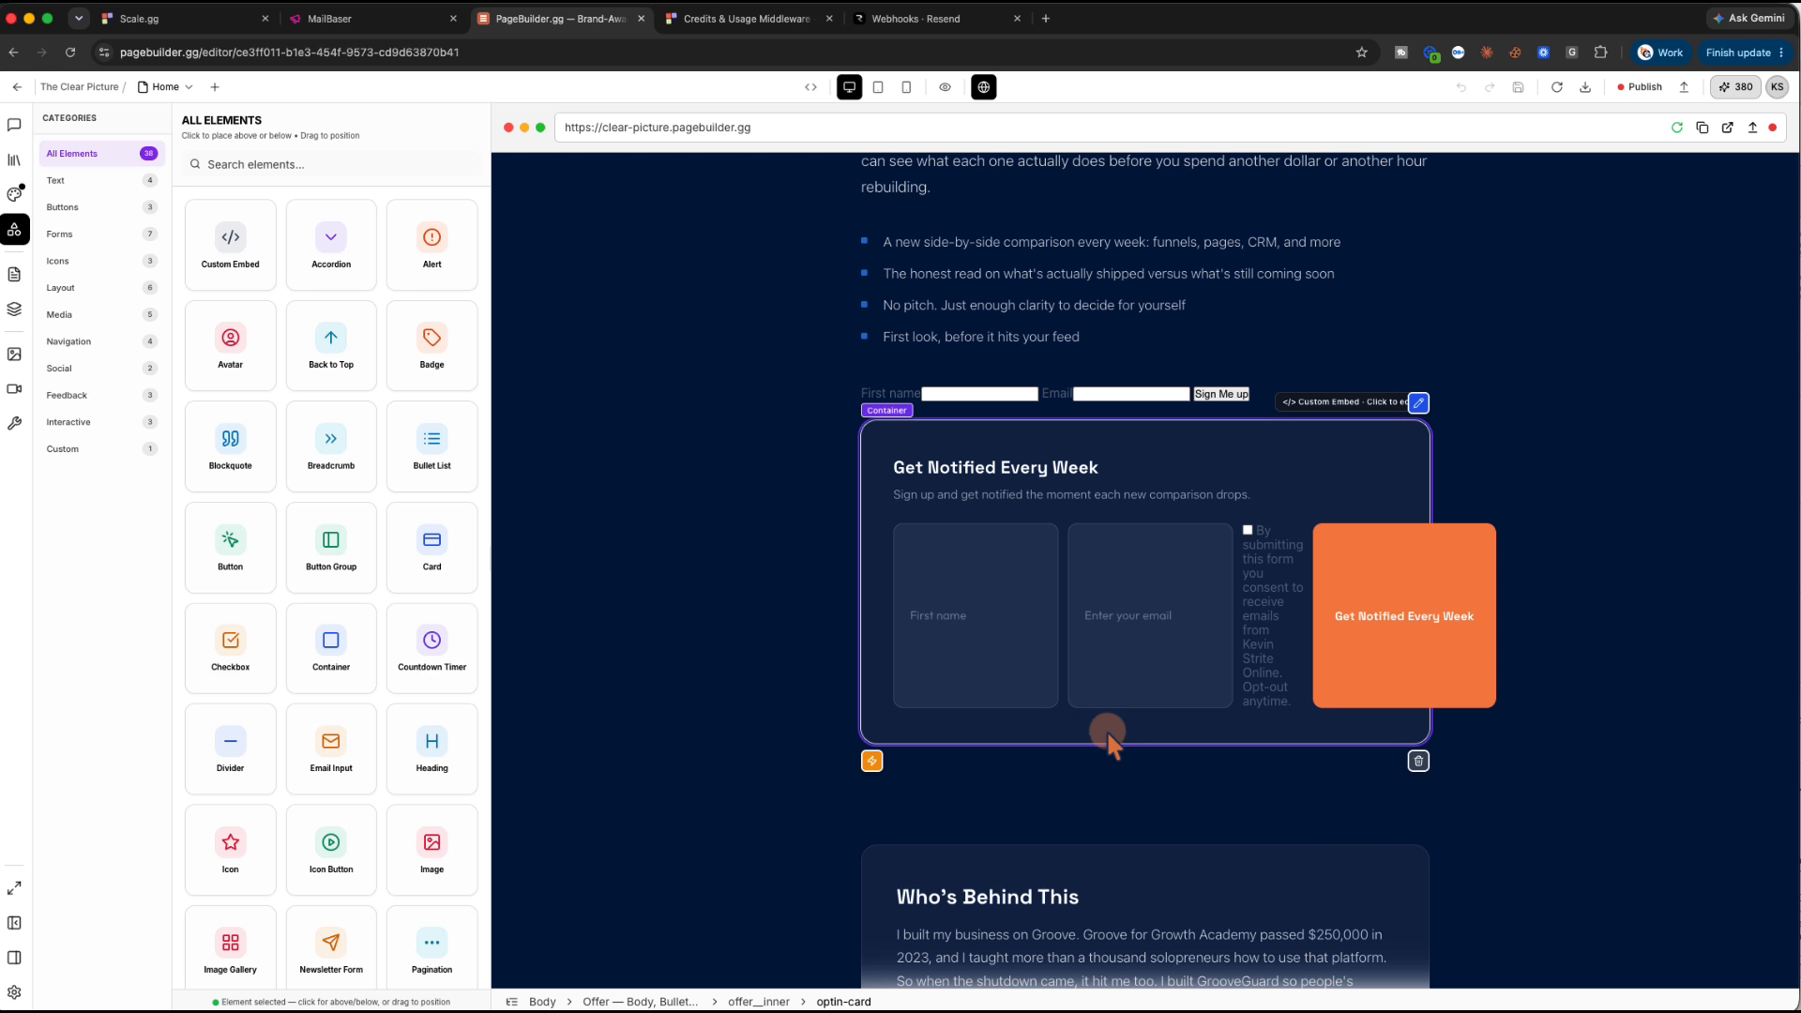
click(1419, 404)
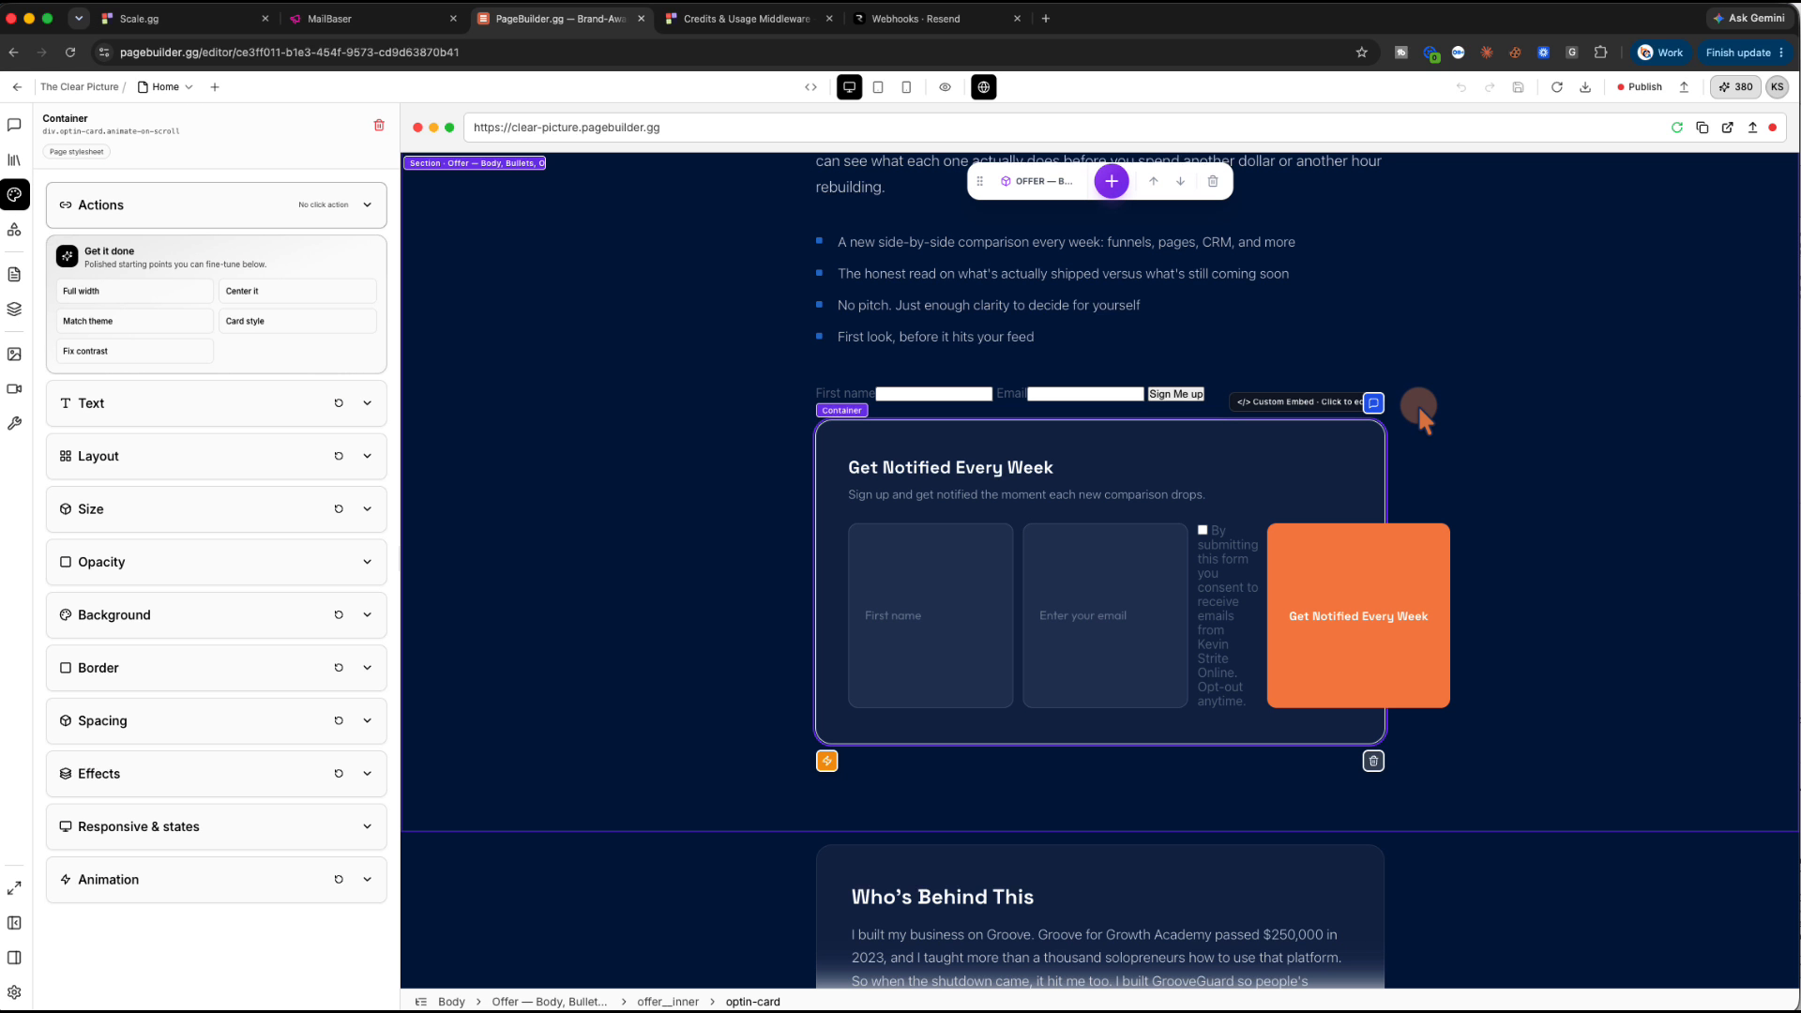
Open PageBuilder's assistant chat, then return to the Clear Picture Opt-in form's Embed page in MailBaser
click(1373, 403)
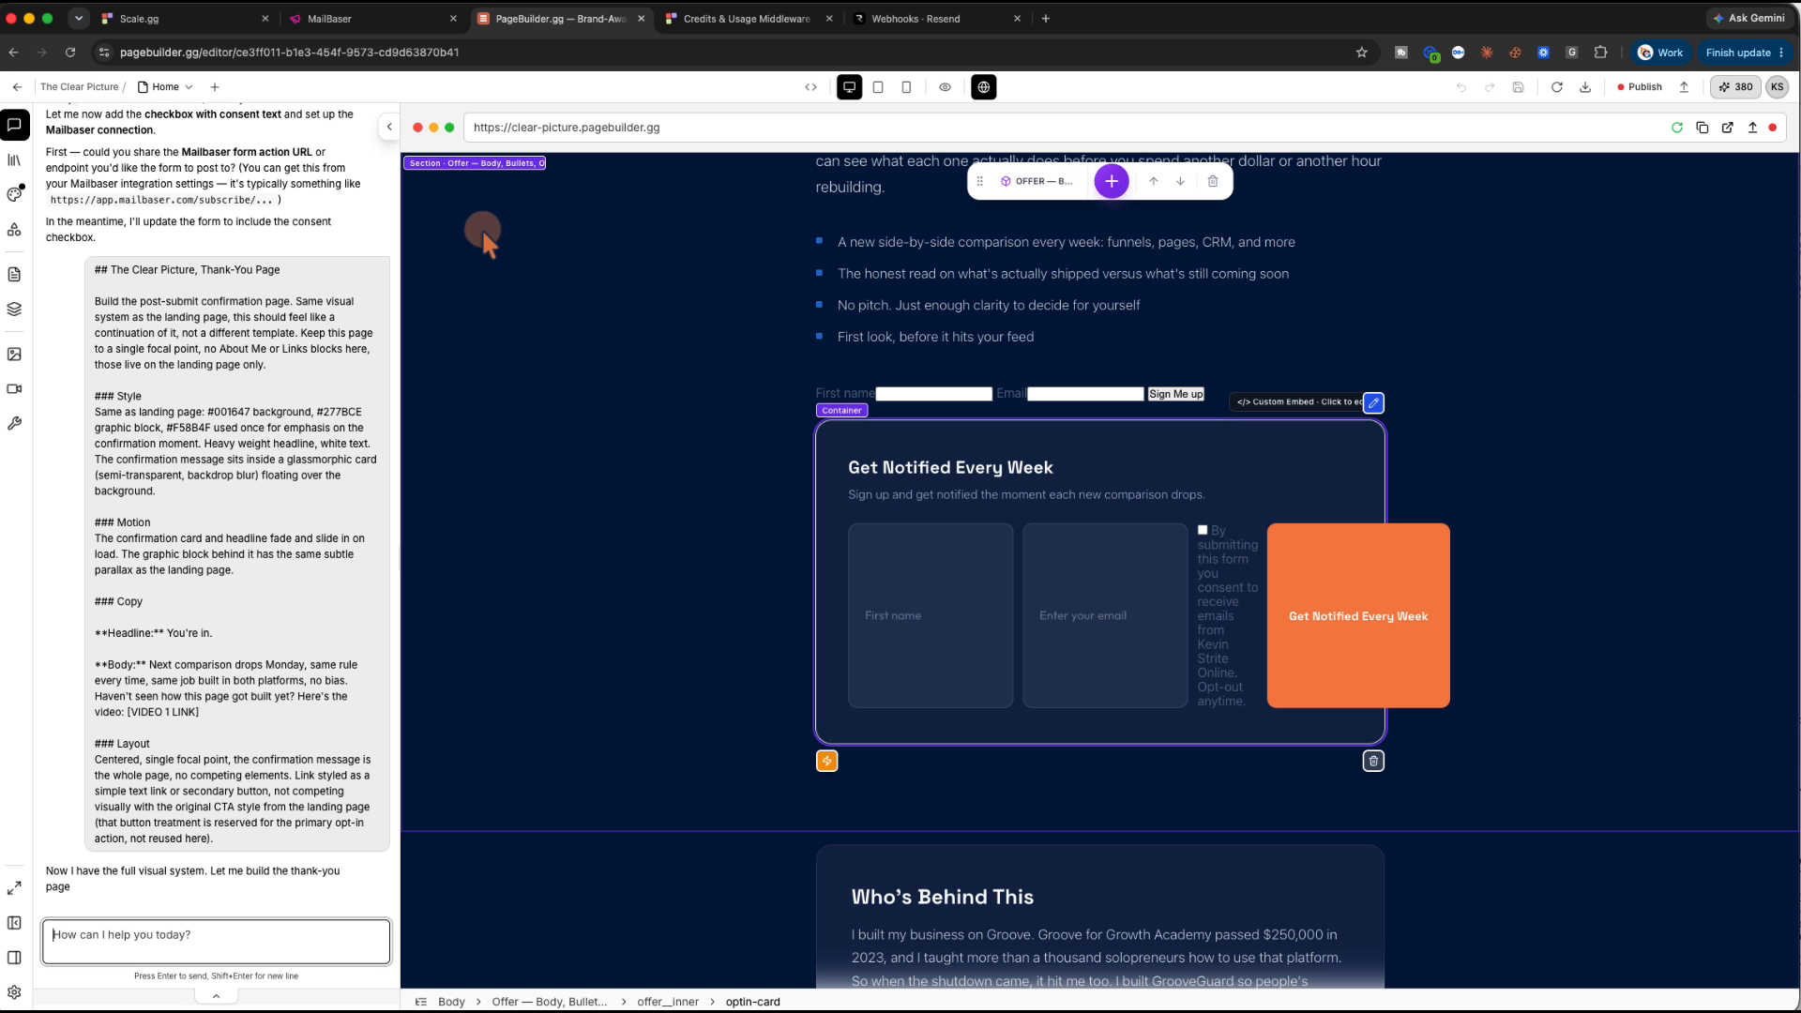
click(369, 17)
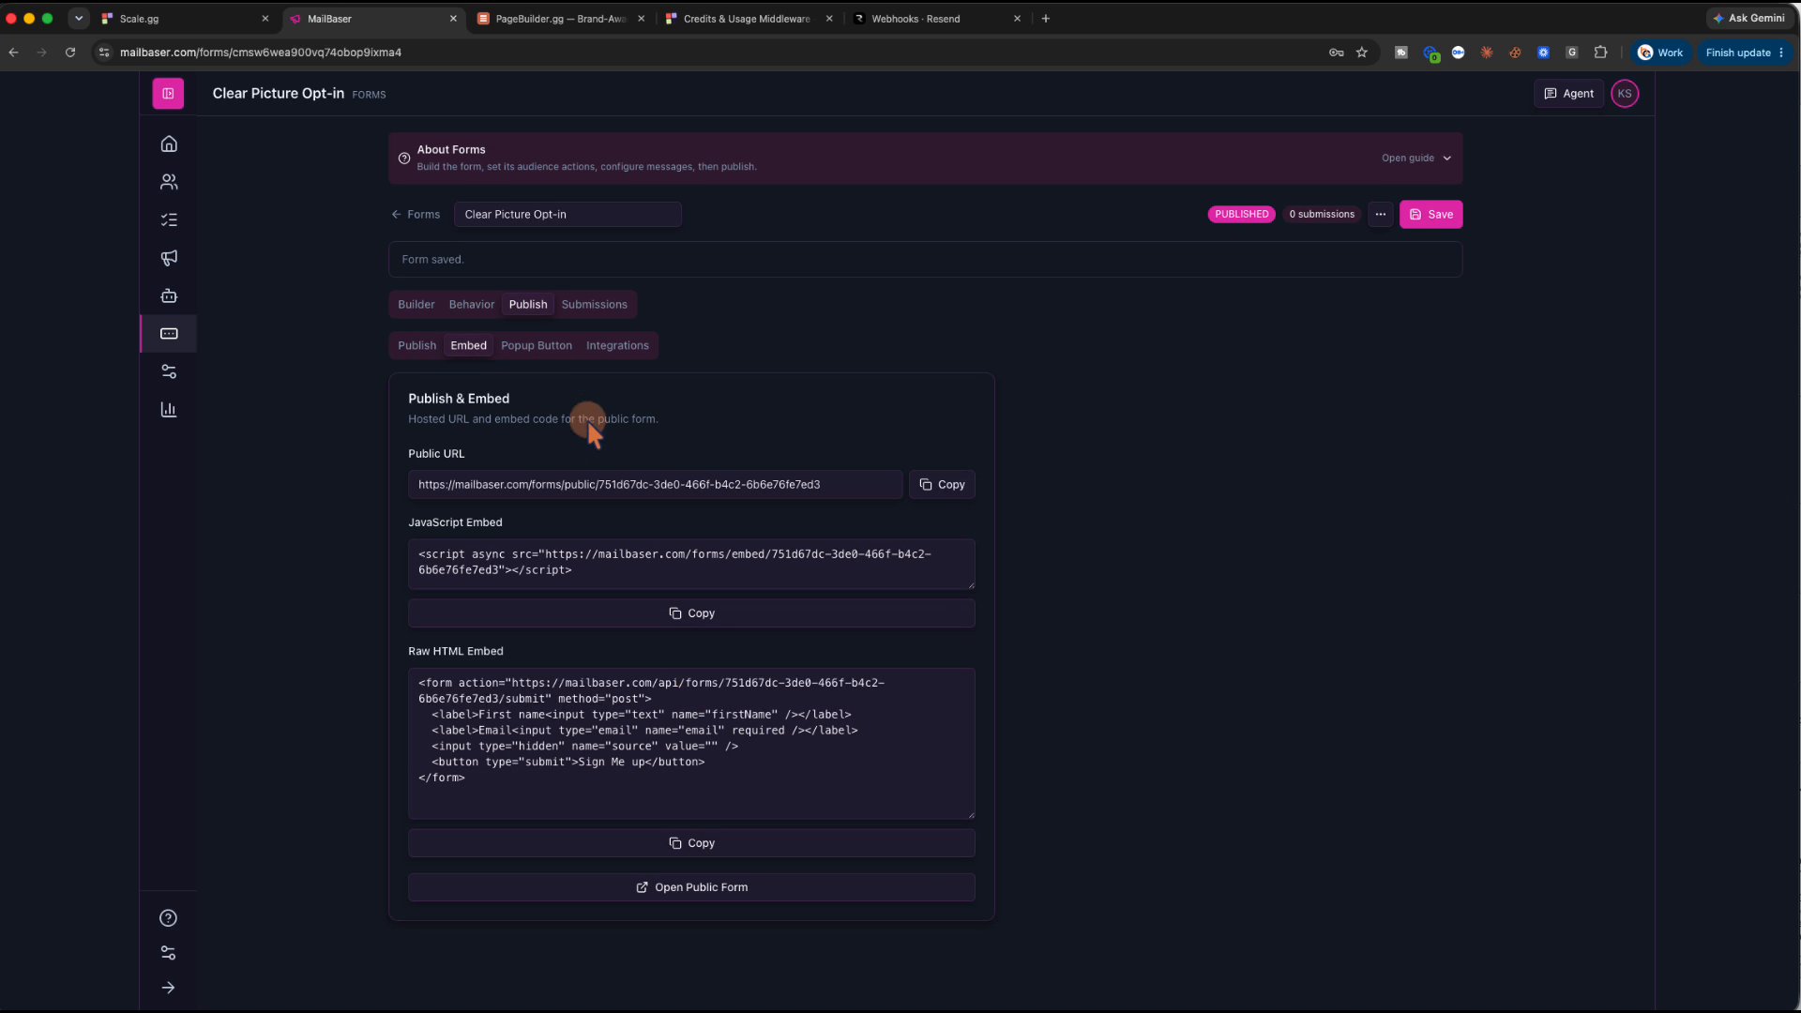
Review MailBaser's API & Webhooks page, showing one pagebuilder key and no webhook endpoints
click(617, 347)
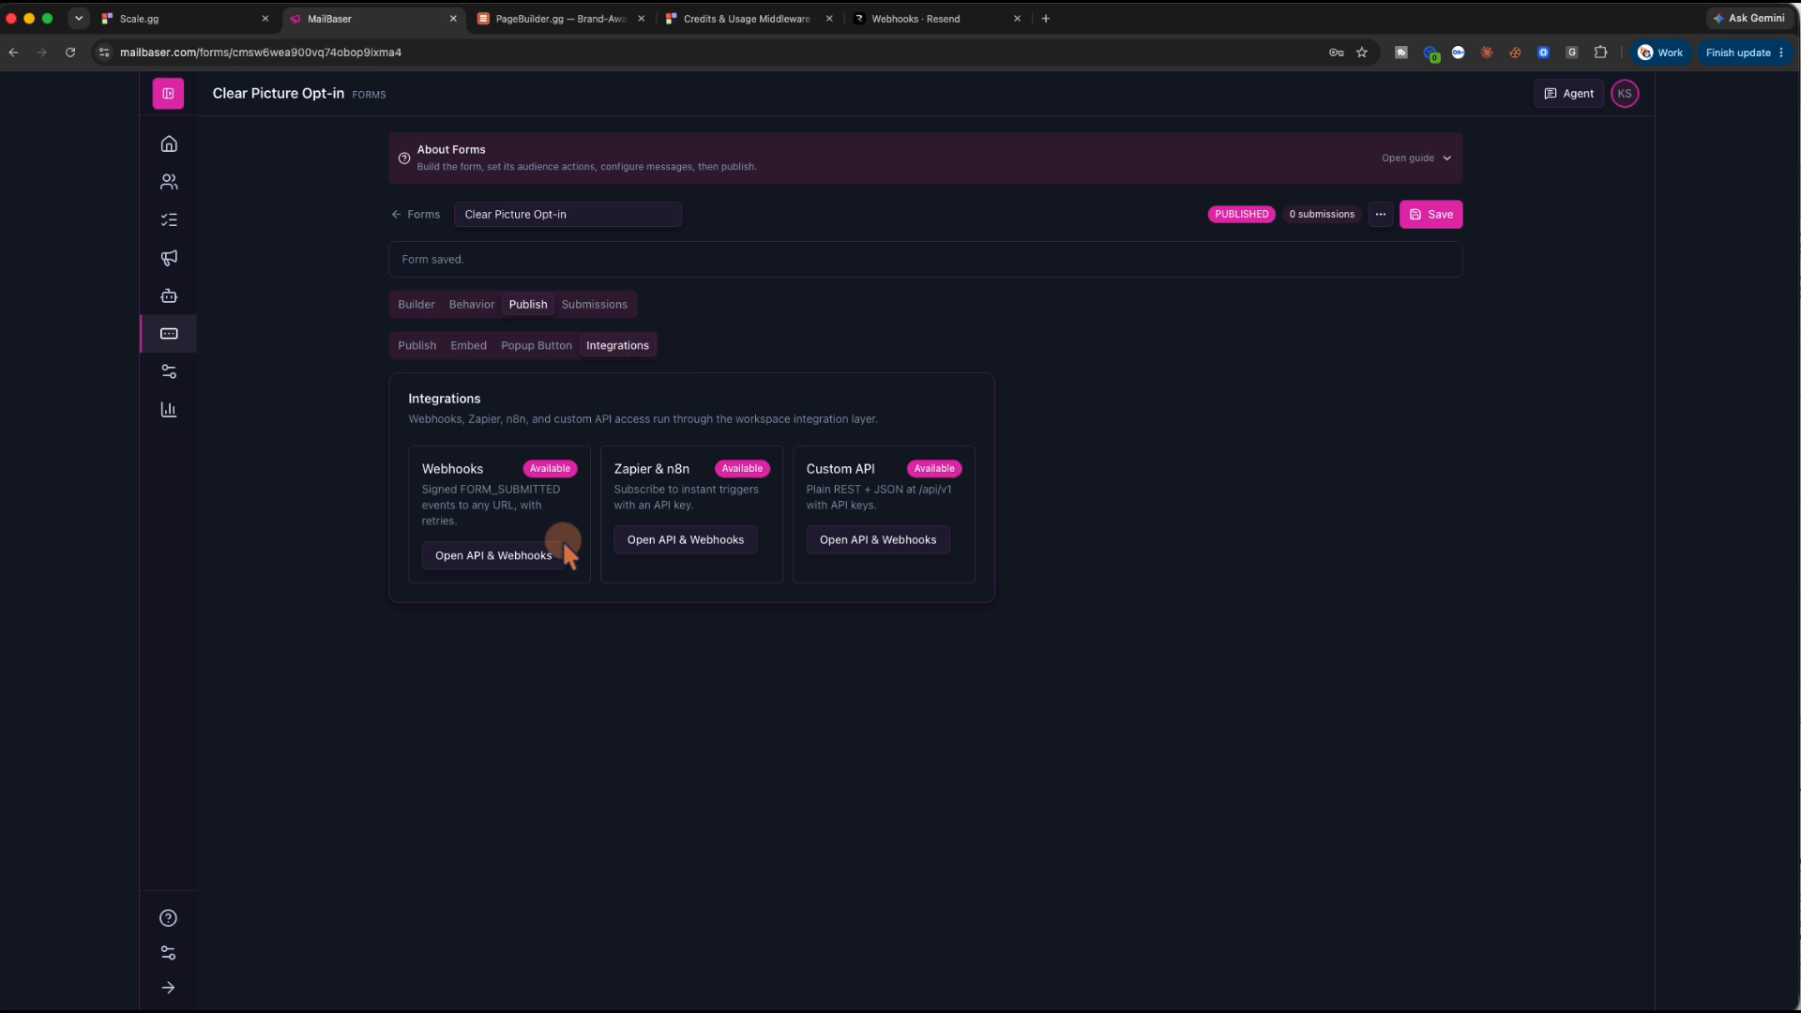
click(493, 555)
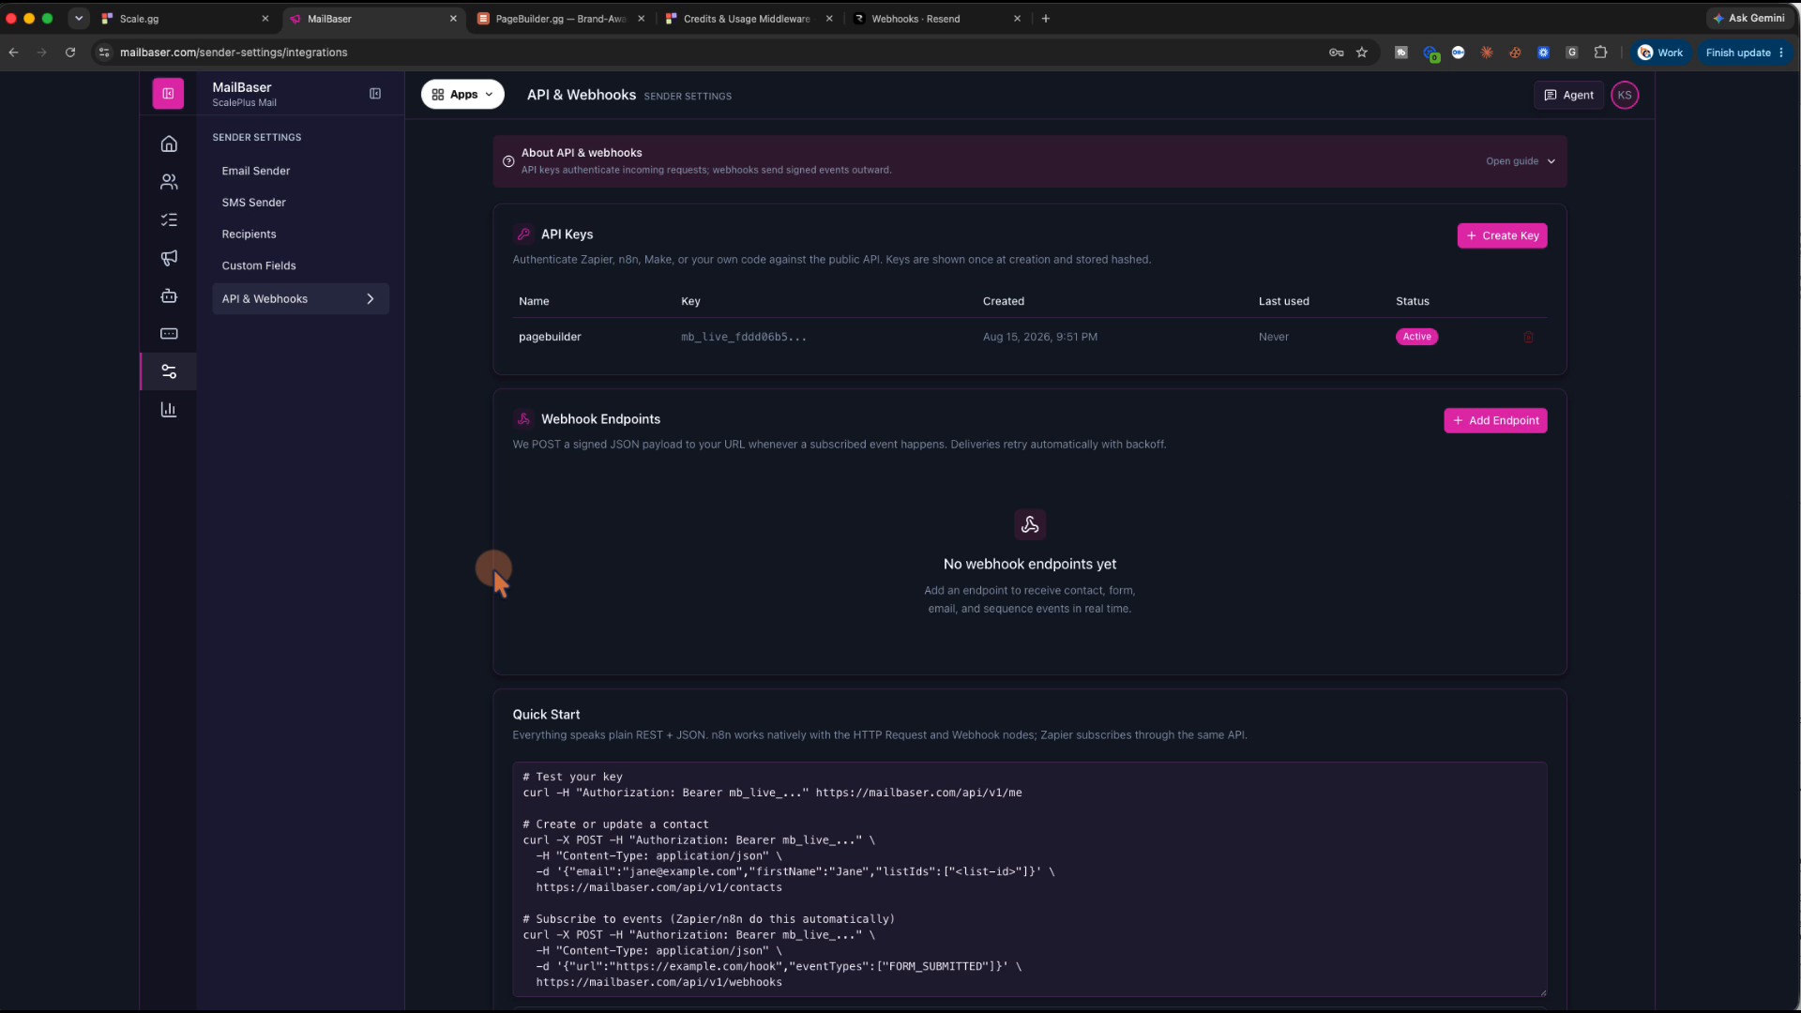
scroll(492, 566, down, 1)
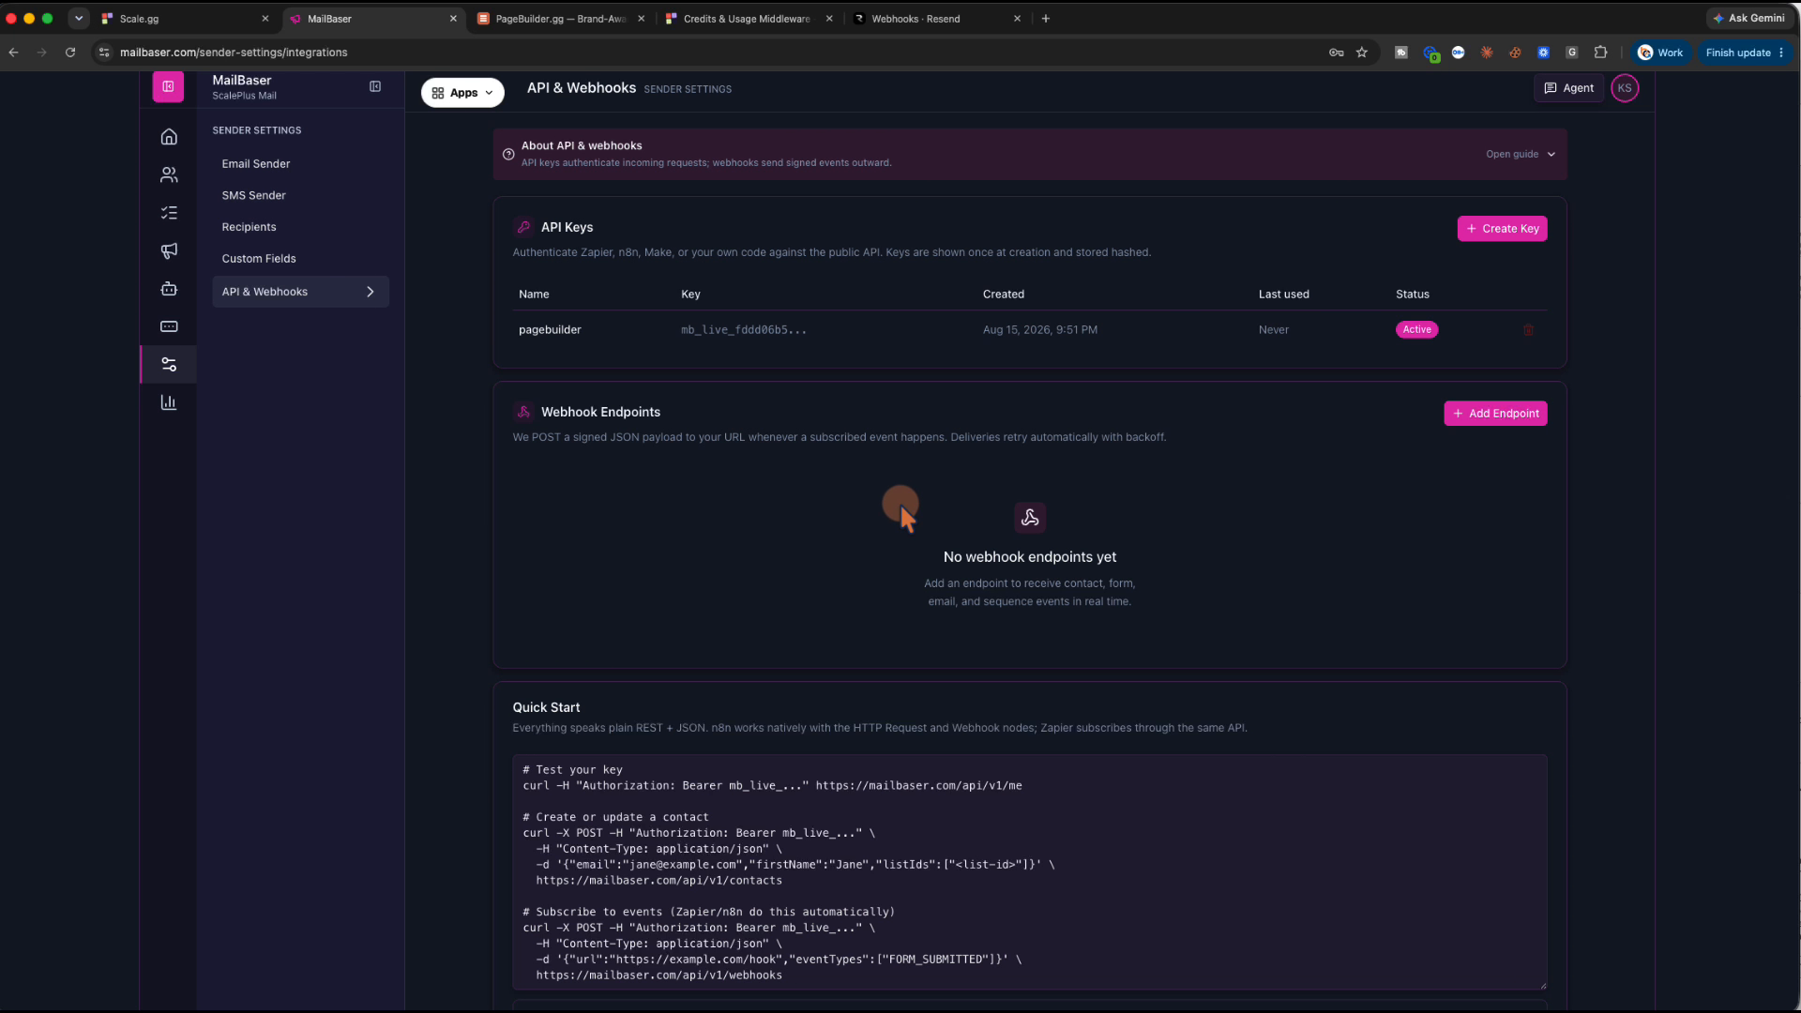
scroll(898, 503, down, 3)
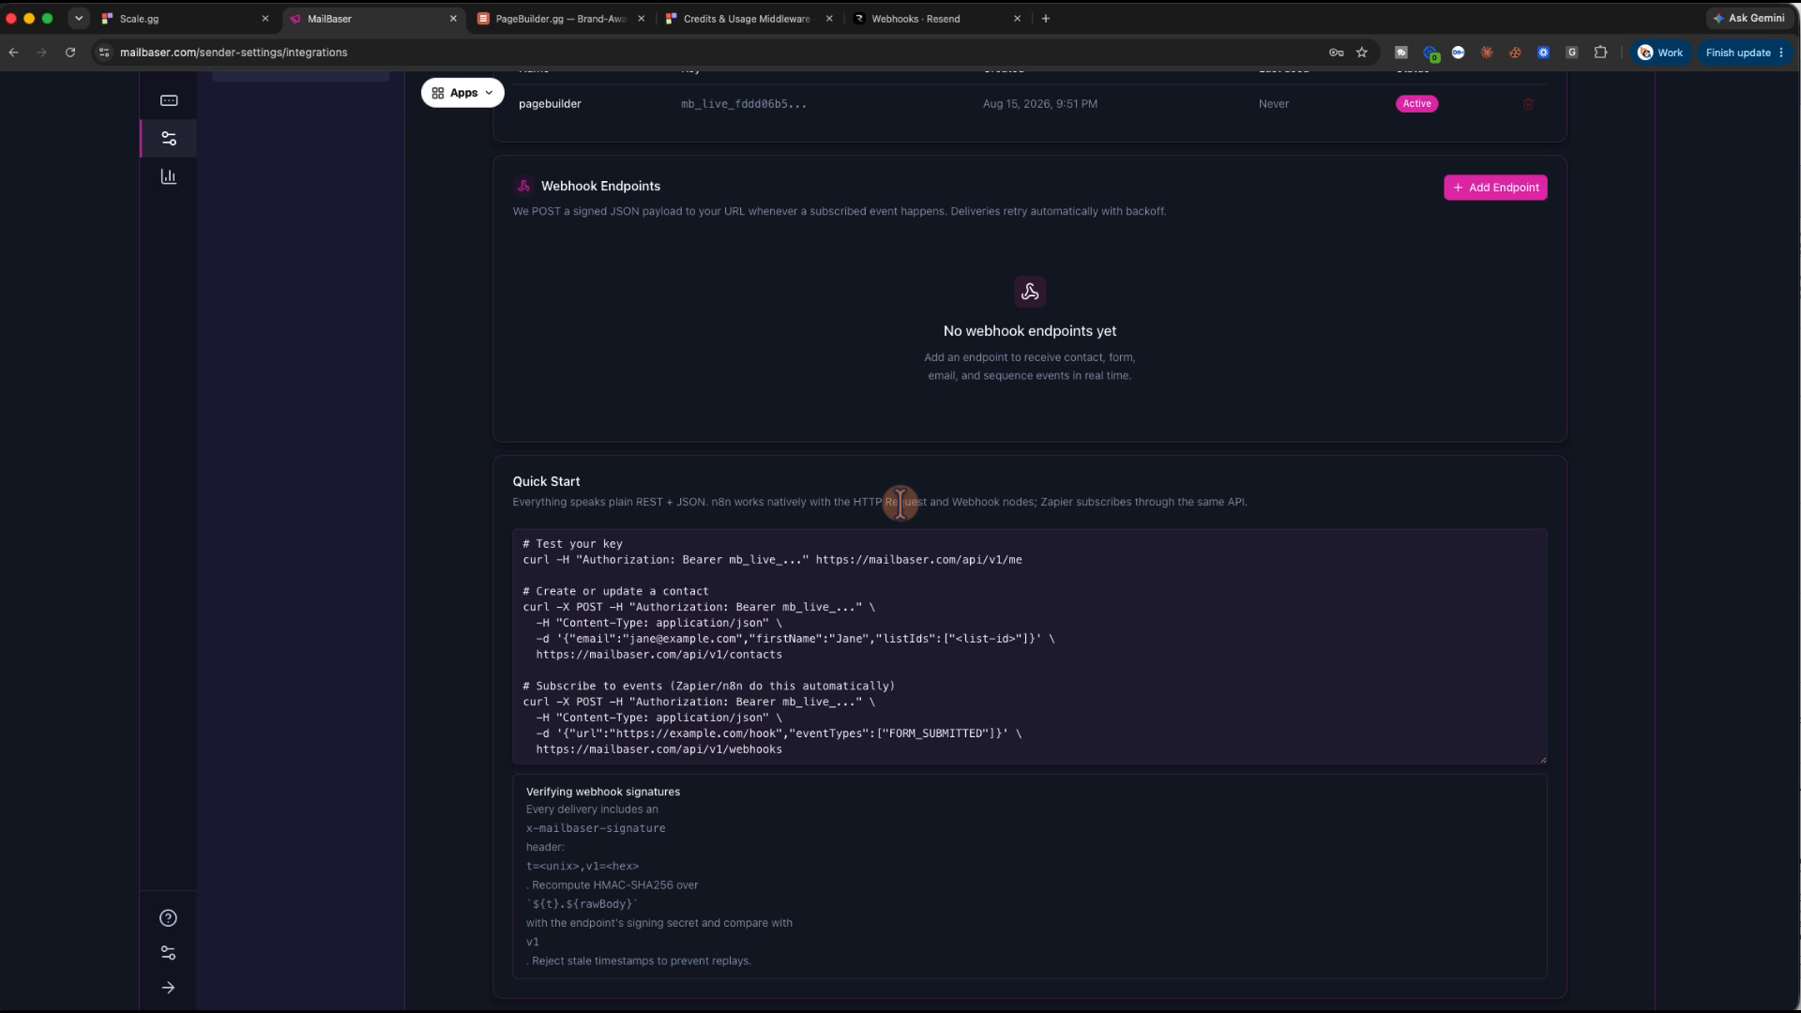
scroll(901, 502, up, 3)
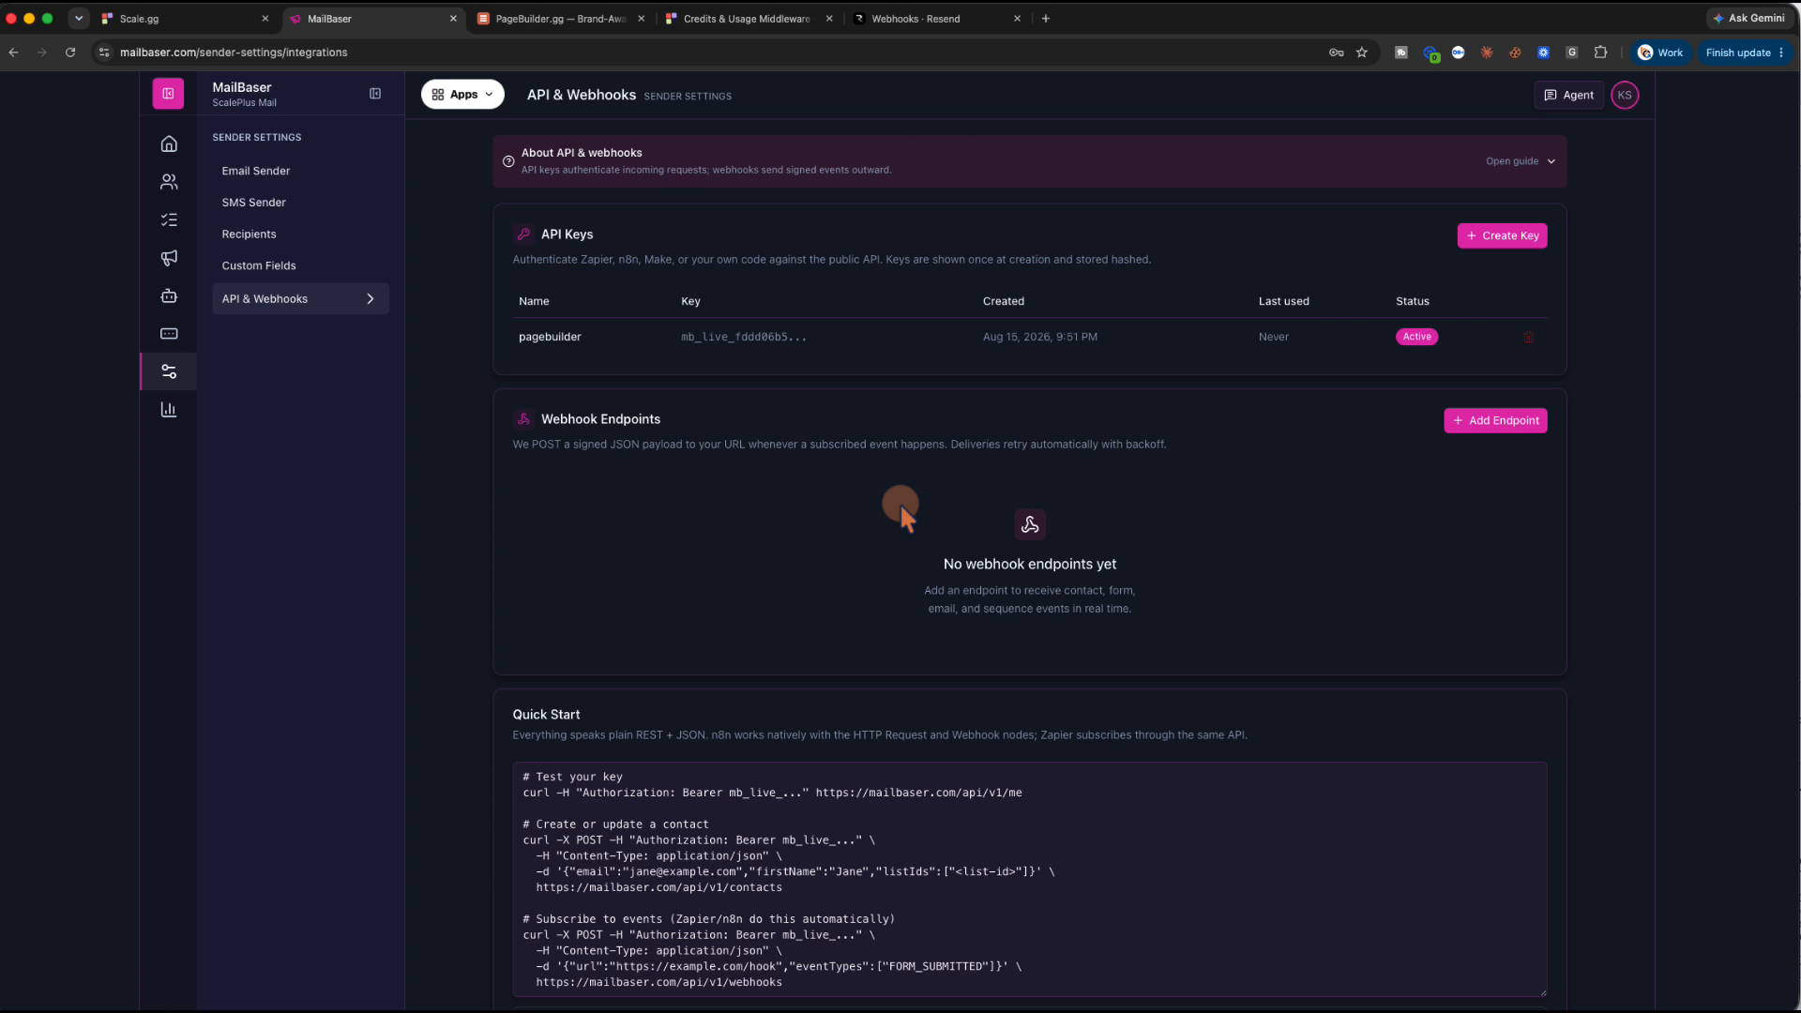
click(543, 21)
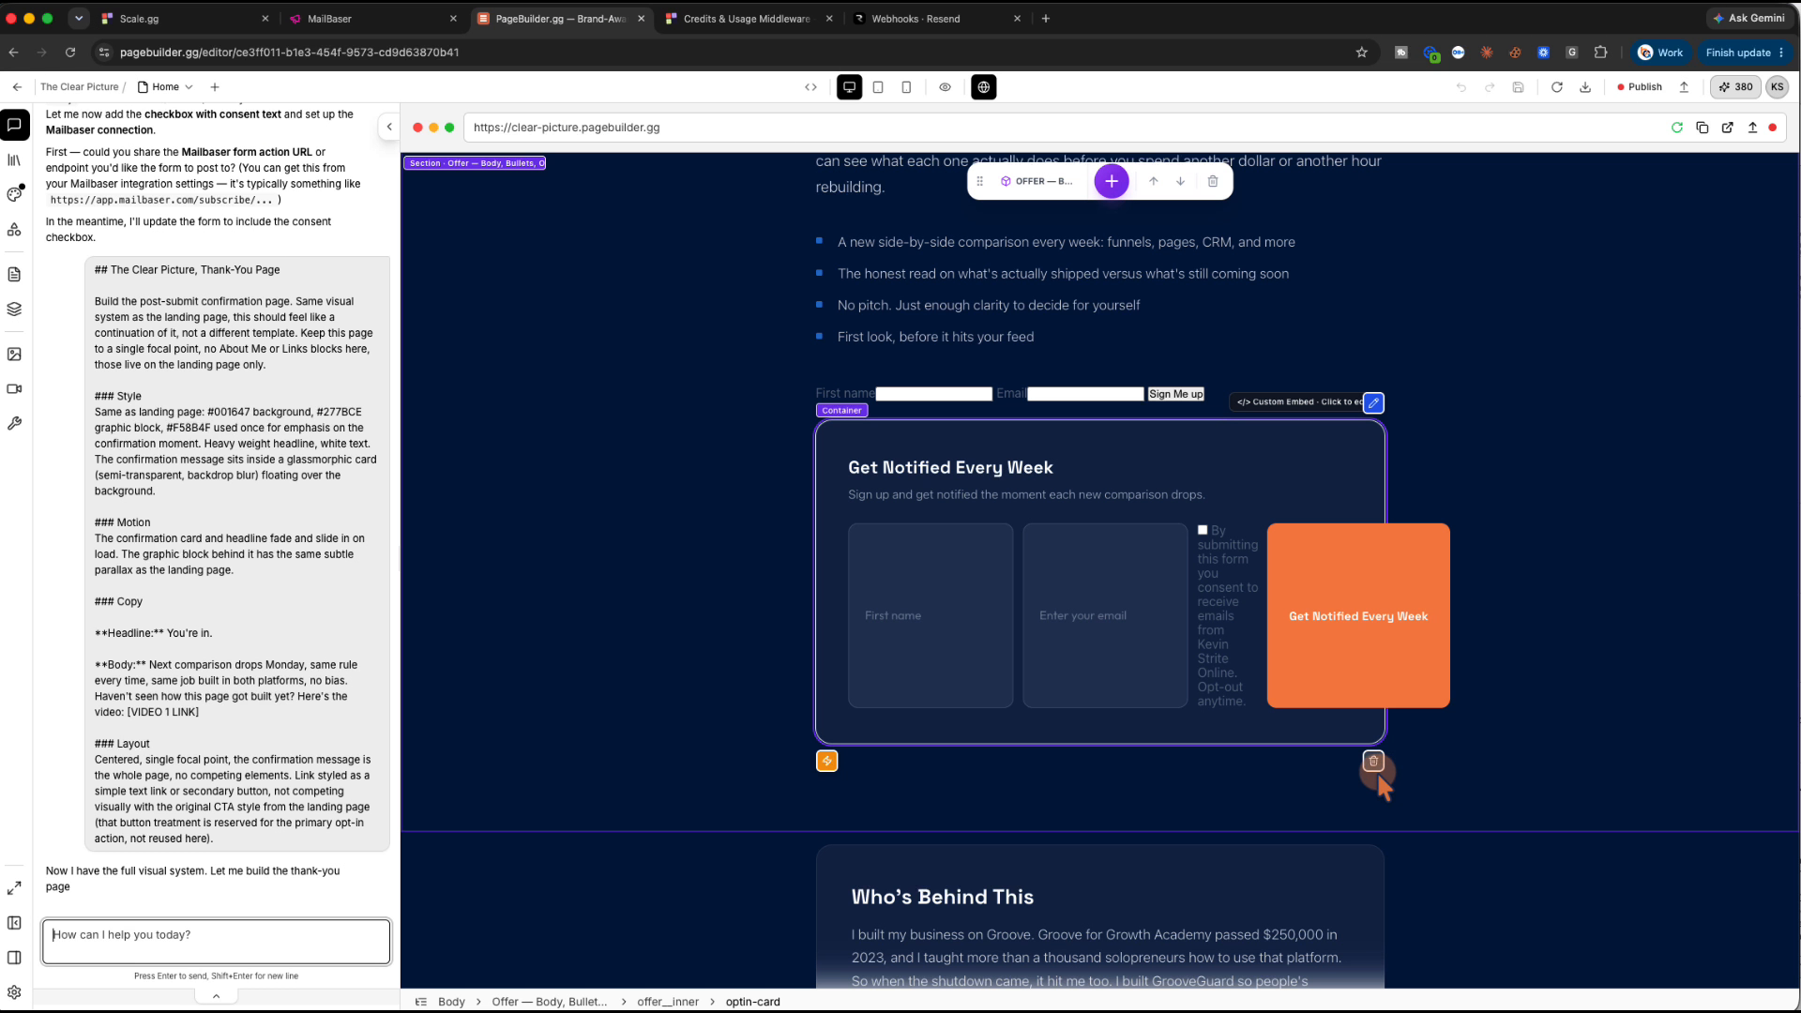
Inspect the First name and Email fields and the embed's HTML preview, cancelling without changes
click(982, 599)
click(1090, 597)
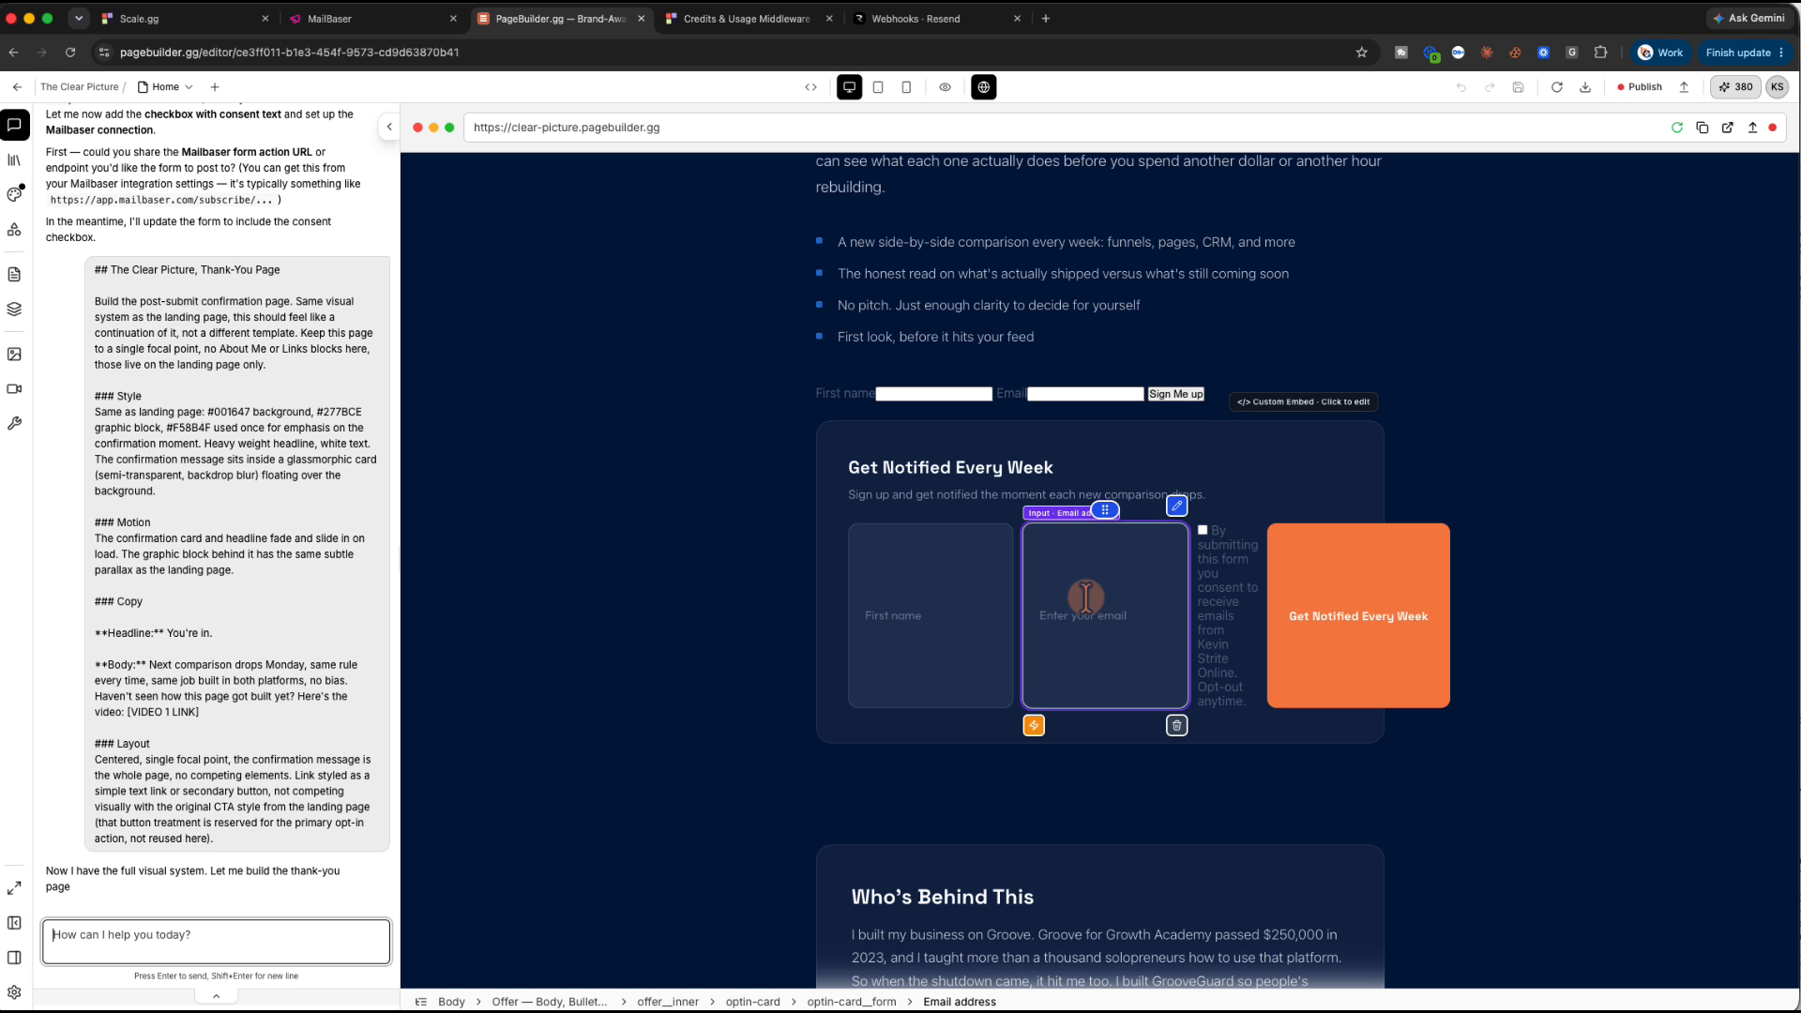
click(855, 411)
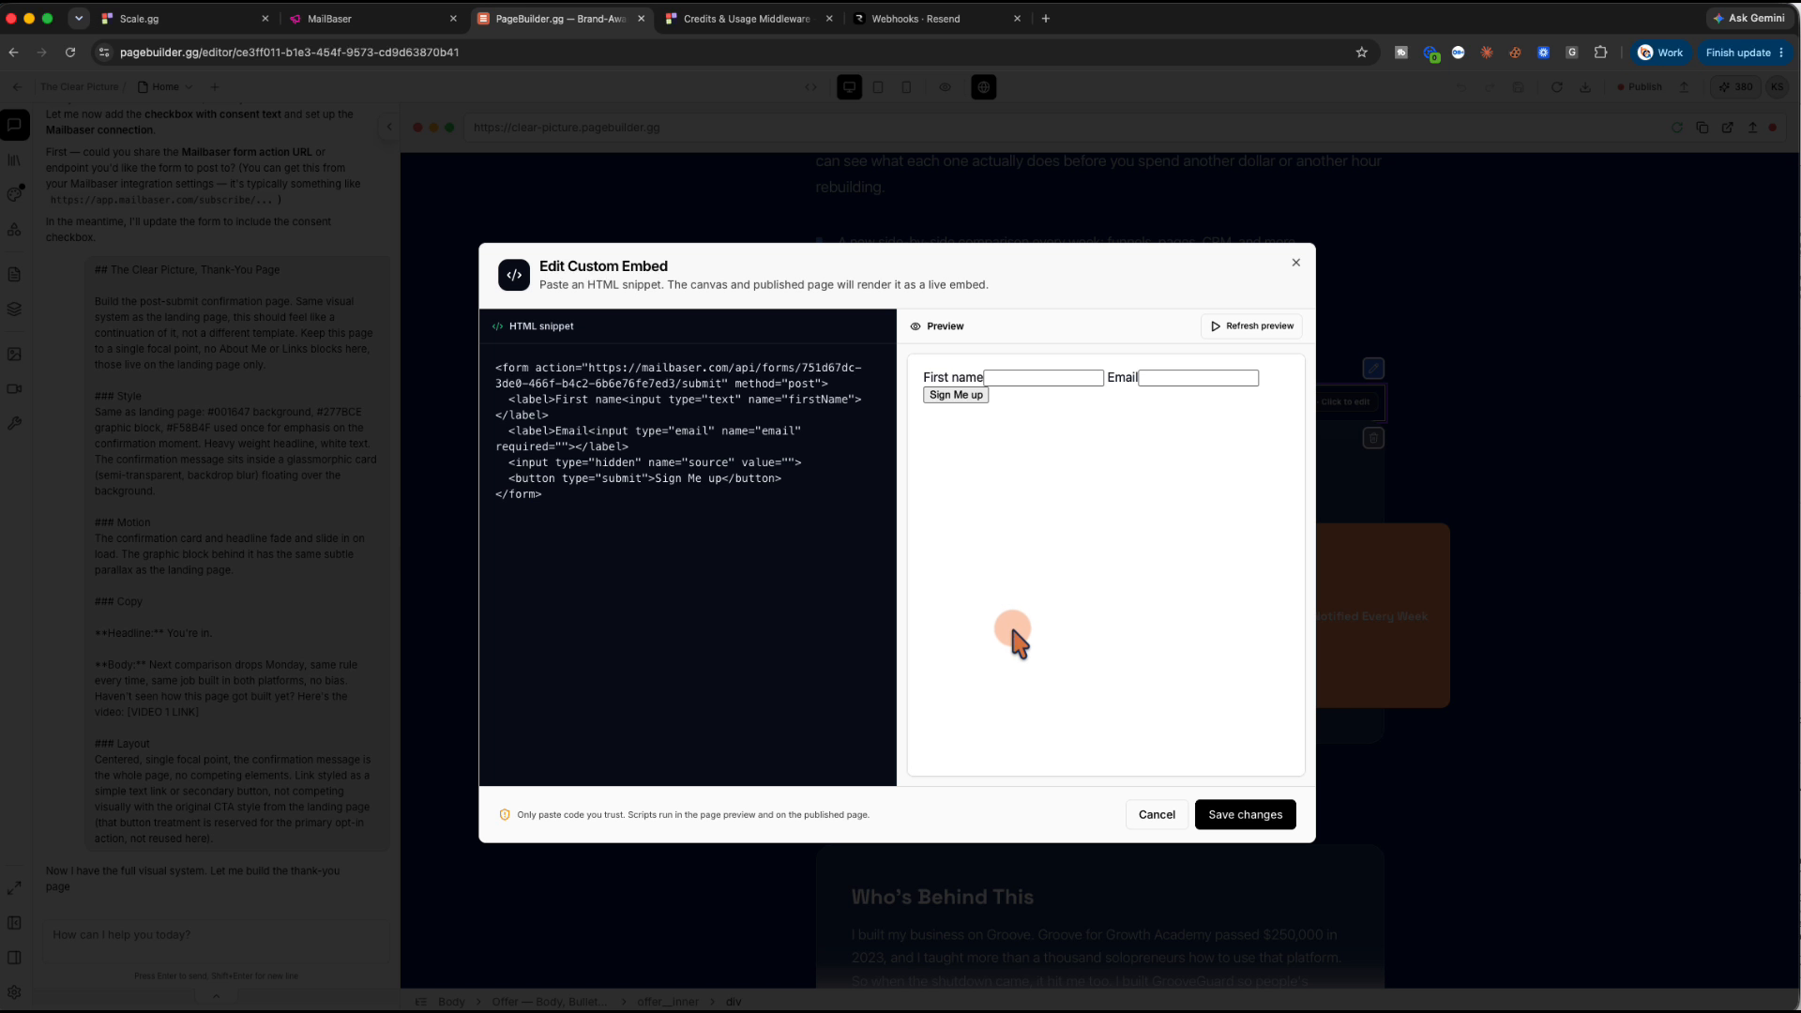
click(1156, 814)
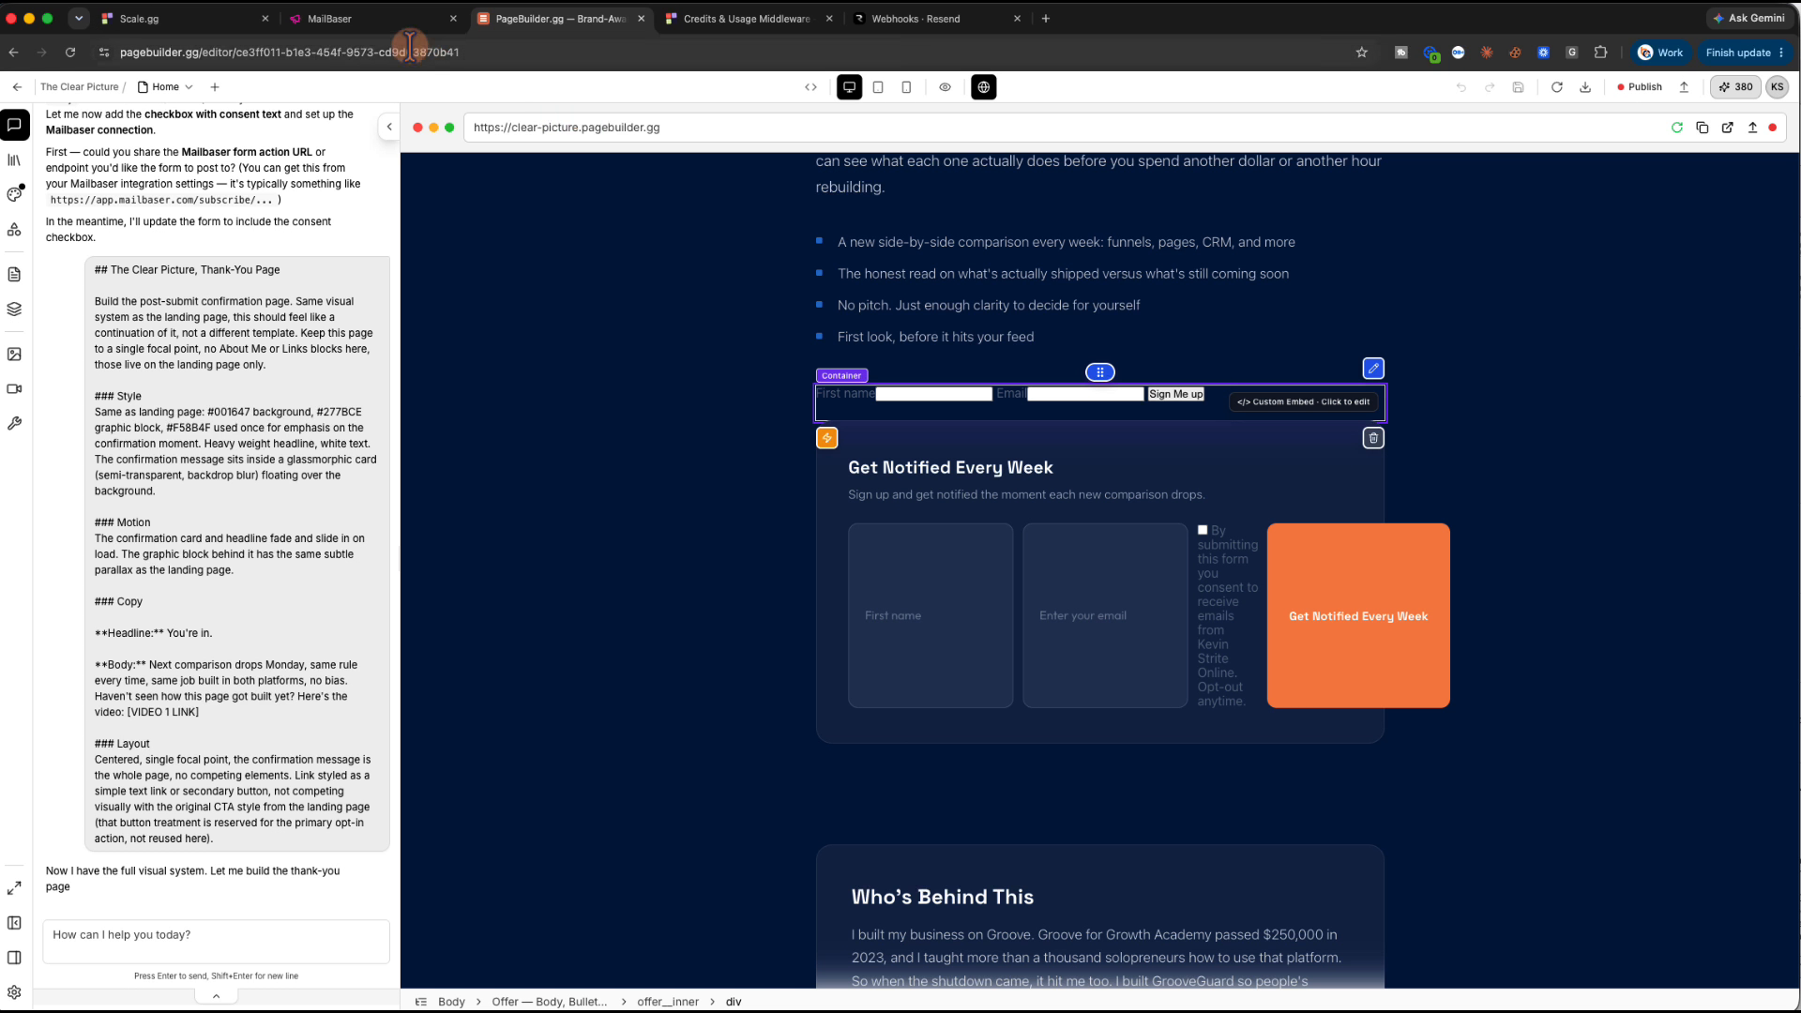
click(366, 21)
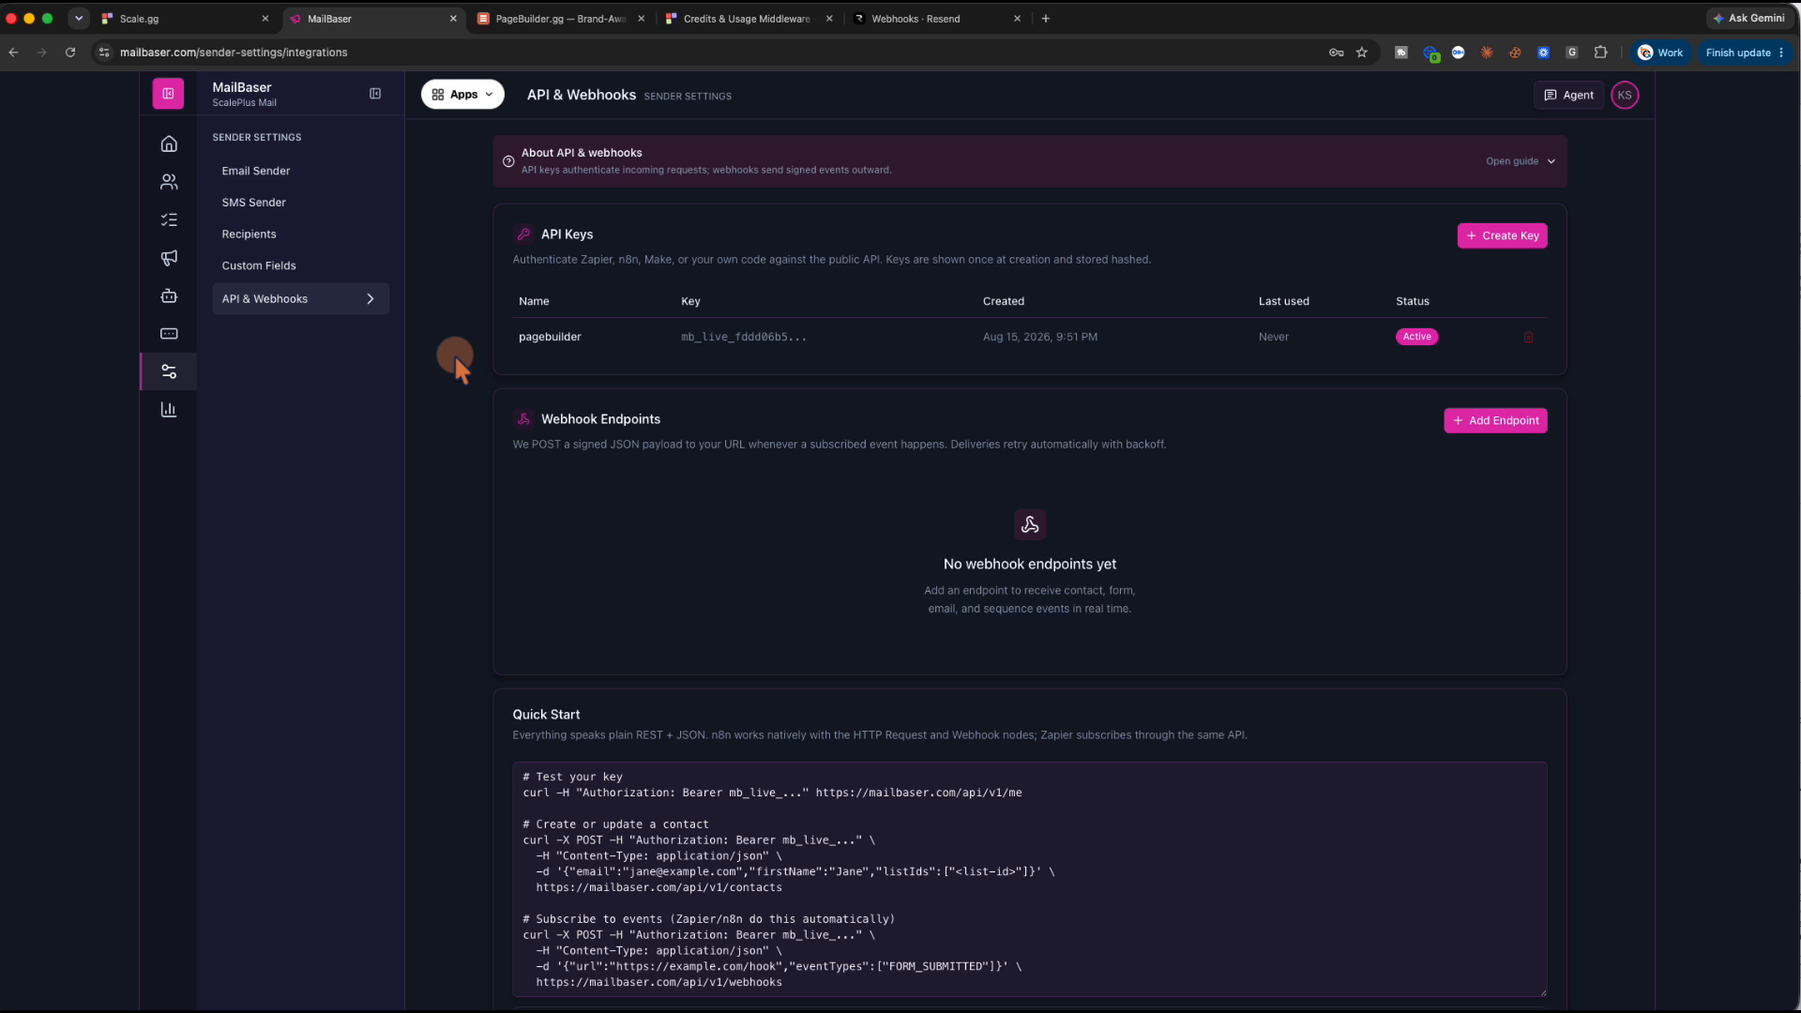
Open the Add webhook endpoint form, close it without saving, and go back to PageBuilder.gg
click(1484, 422)
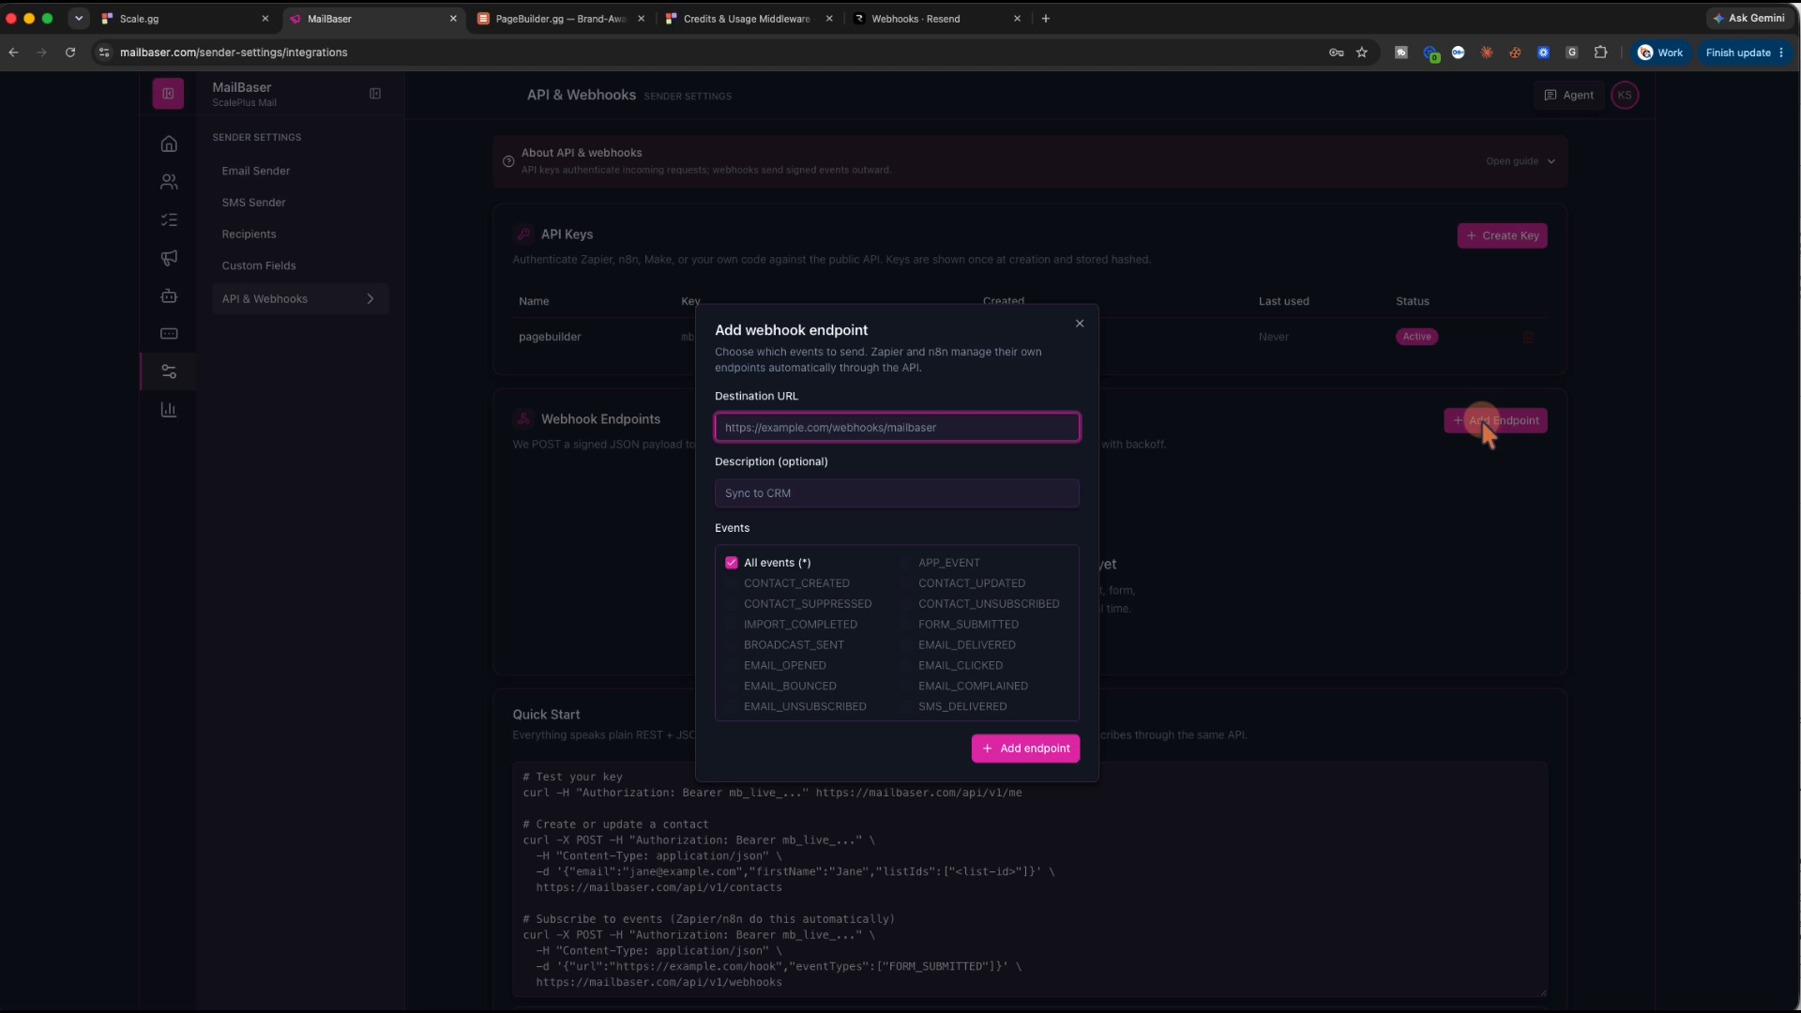
click(1080, 324)
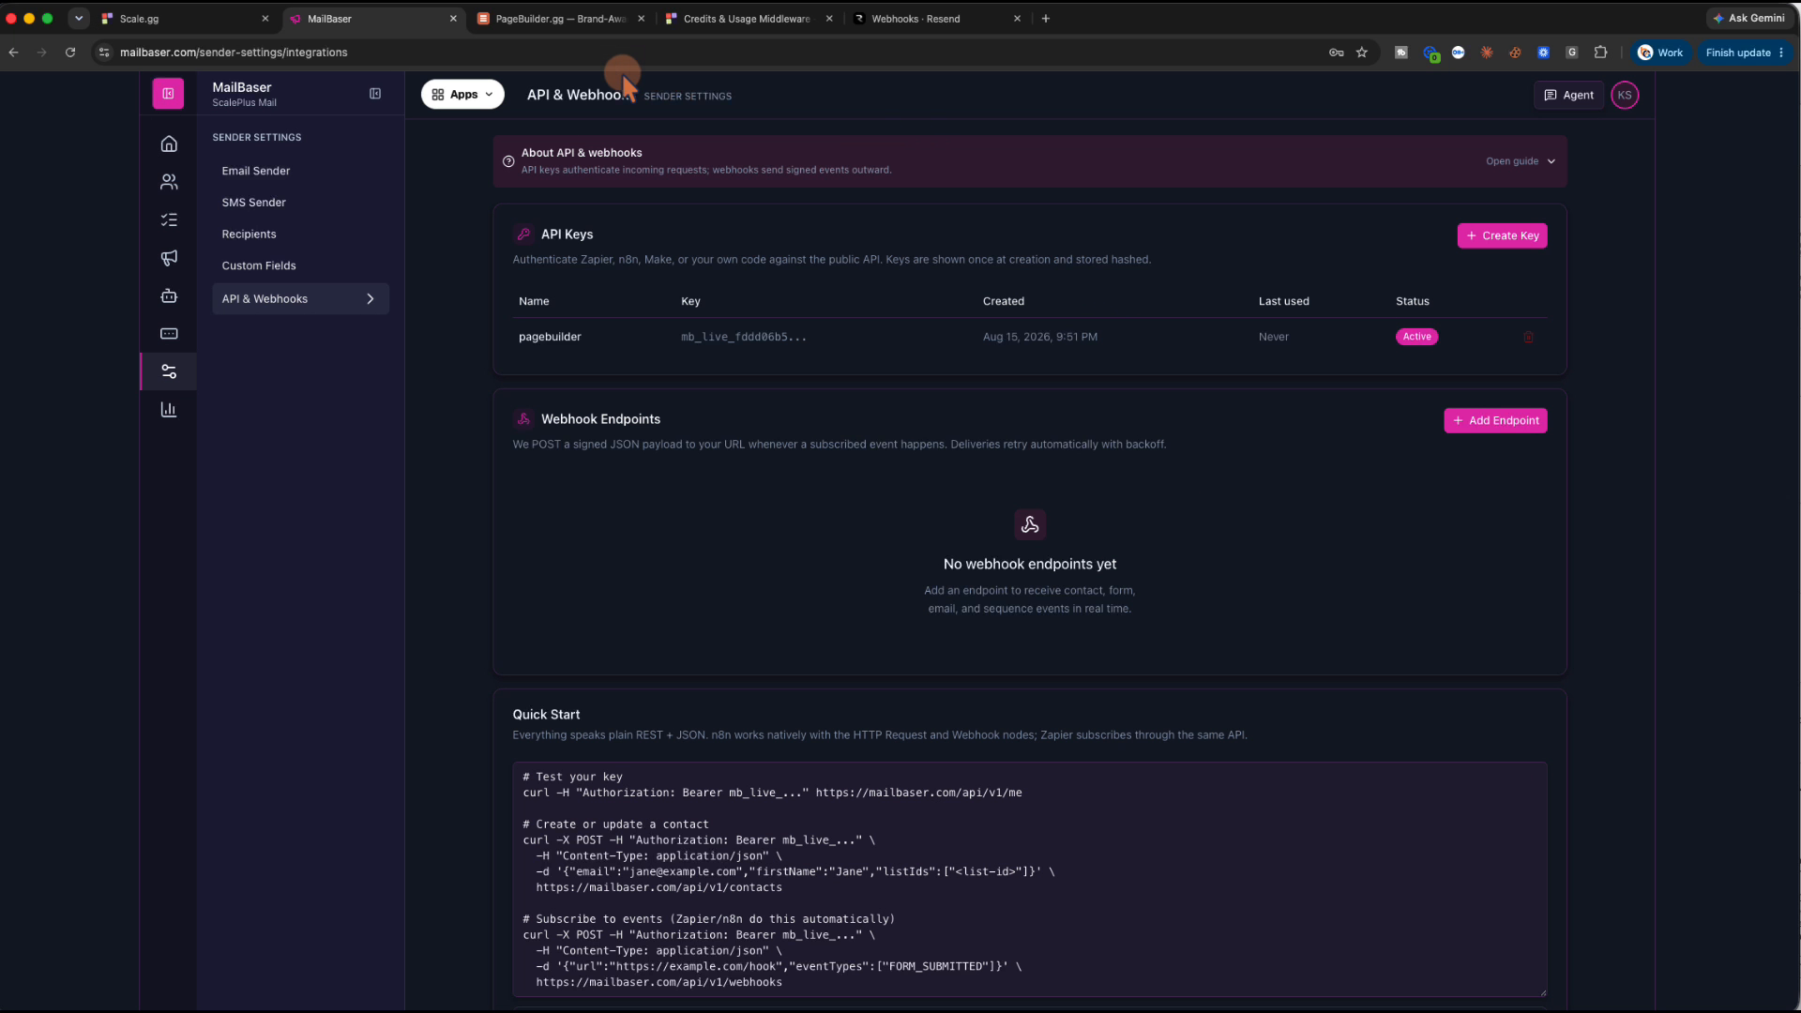
click(577, 19)
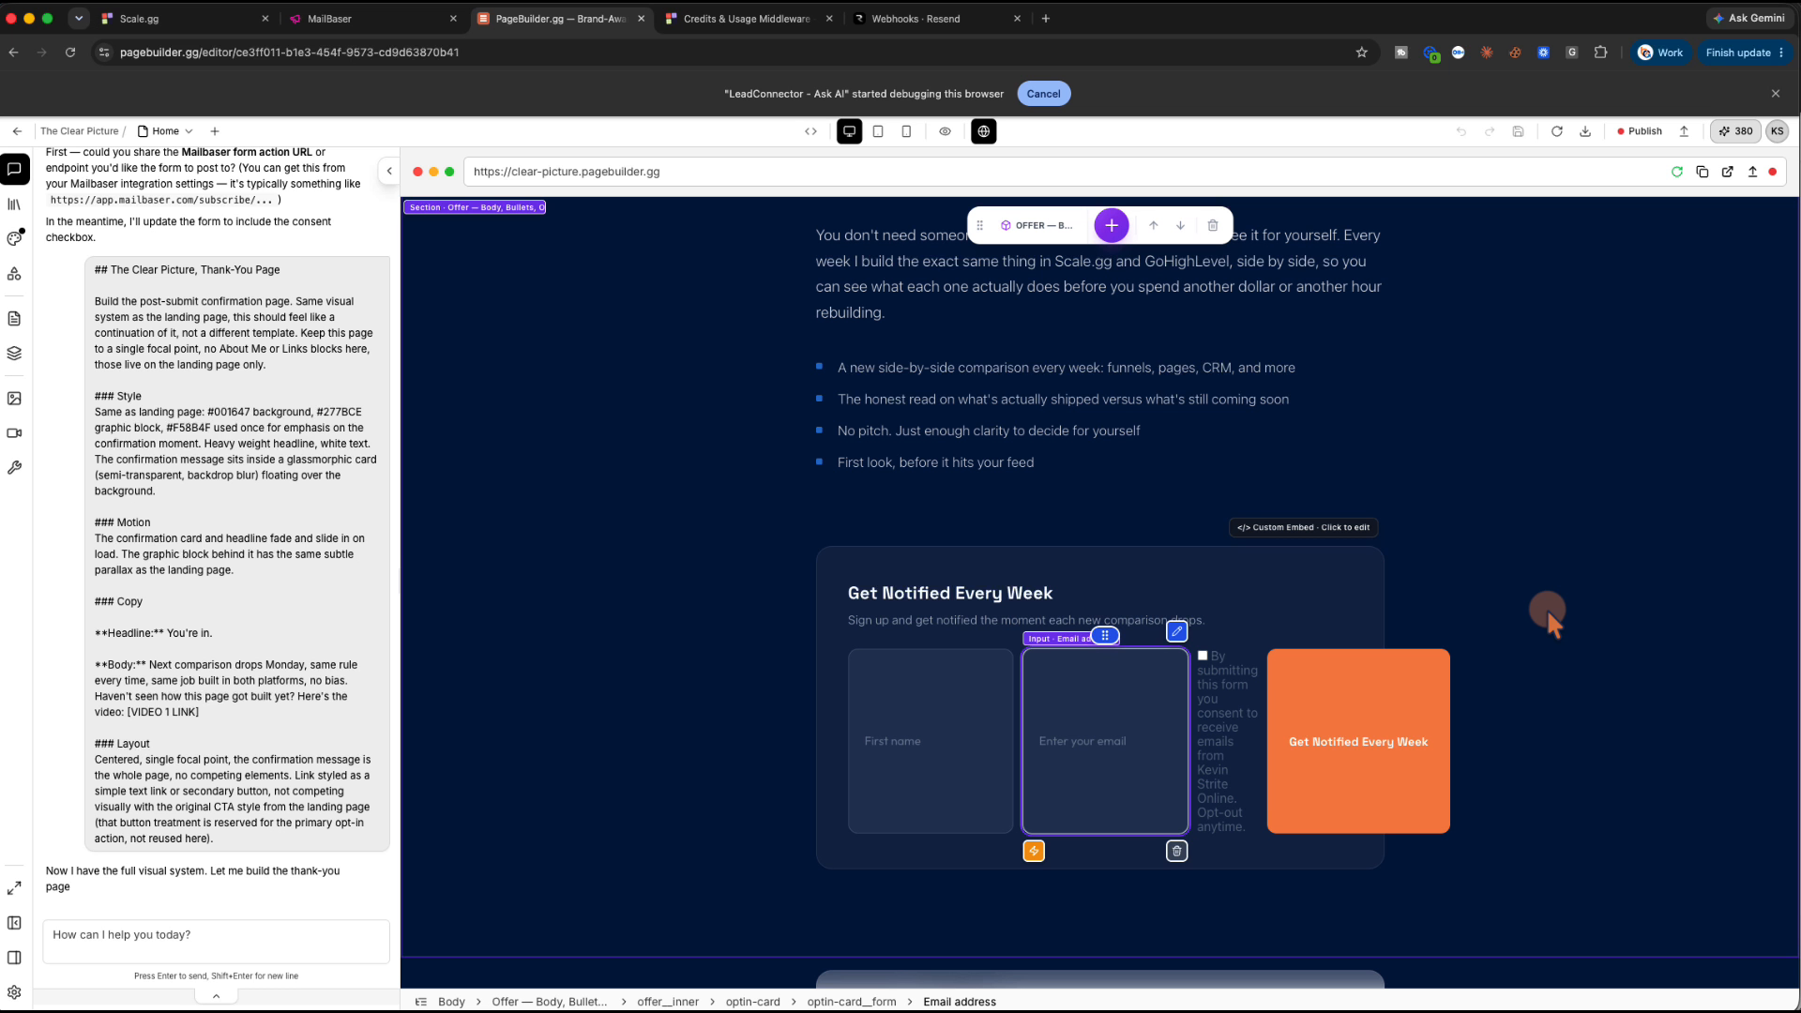
Attempt to take the Clear Picture page live with Publish & go live
scroll(1545, 621, down, 3)
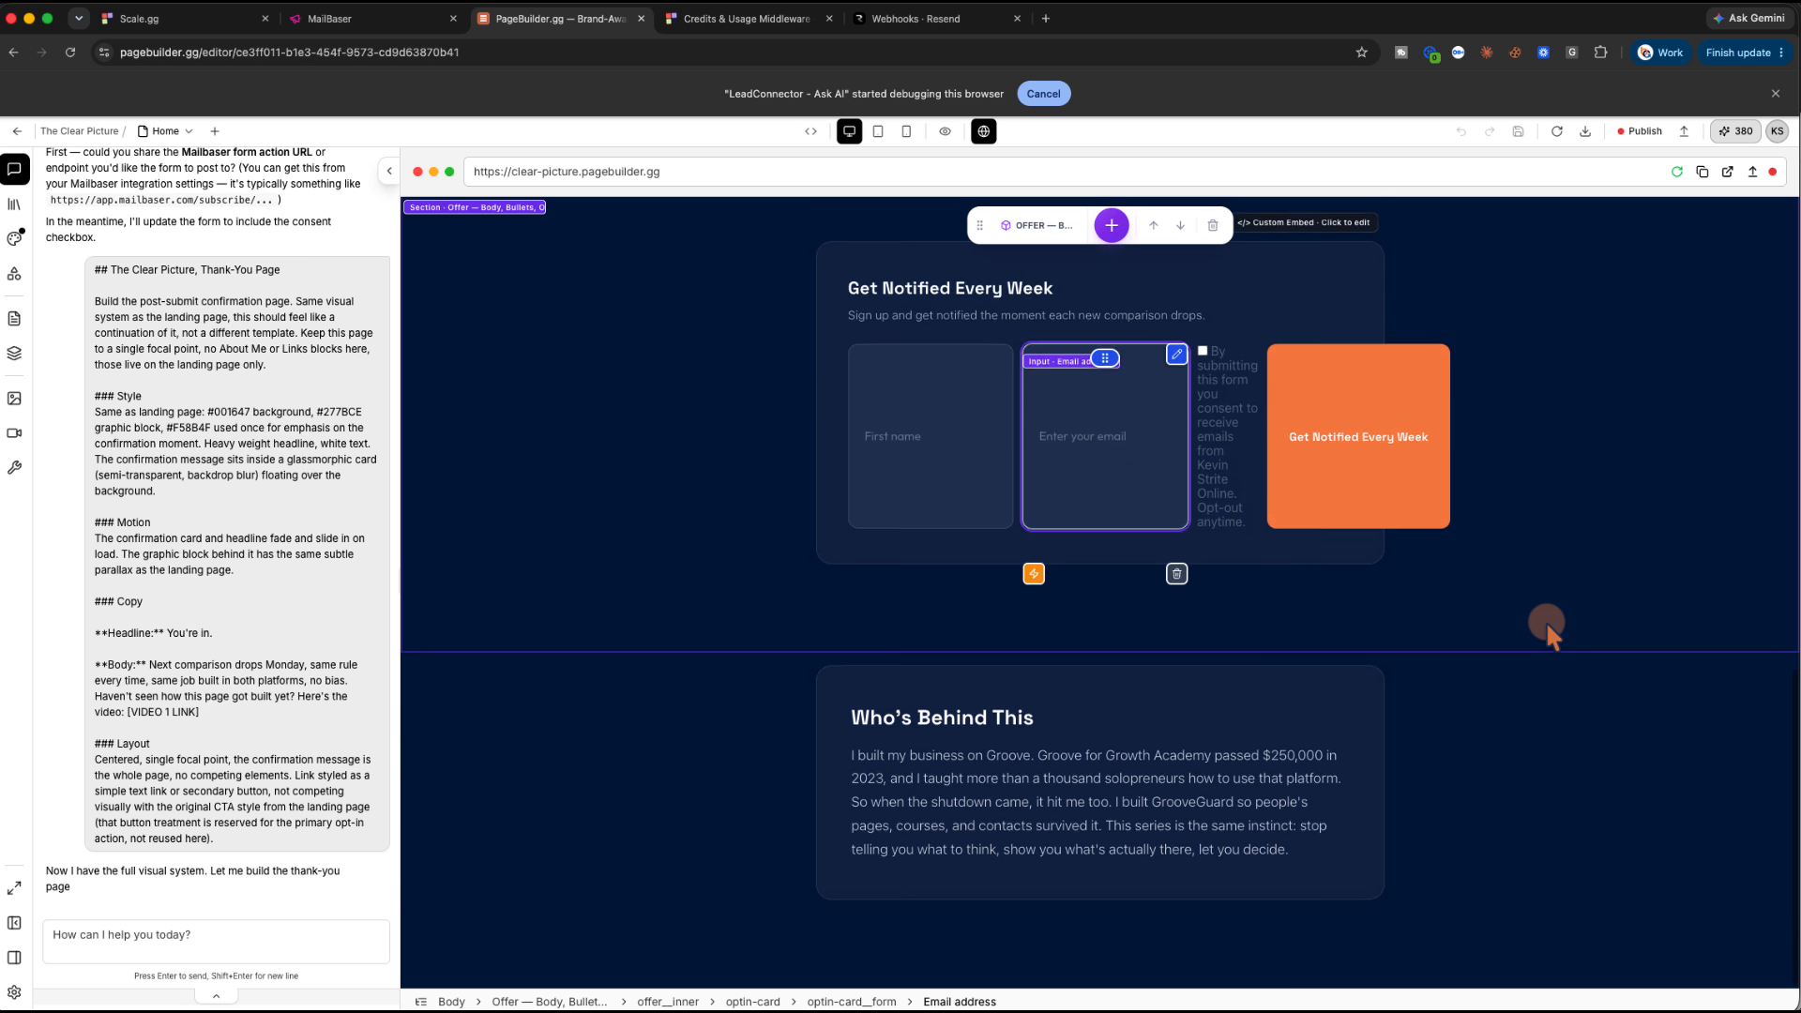
scroll(1545, 620, up, 10)
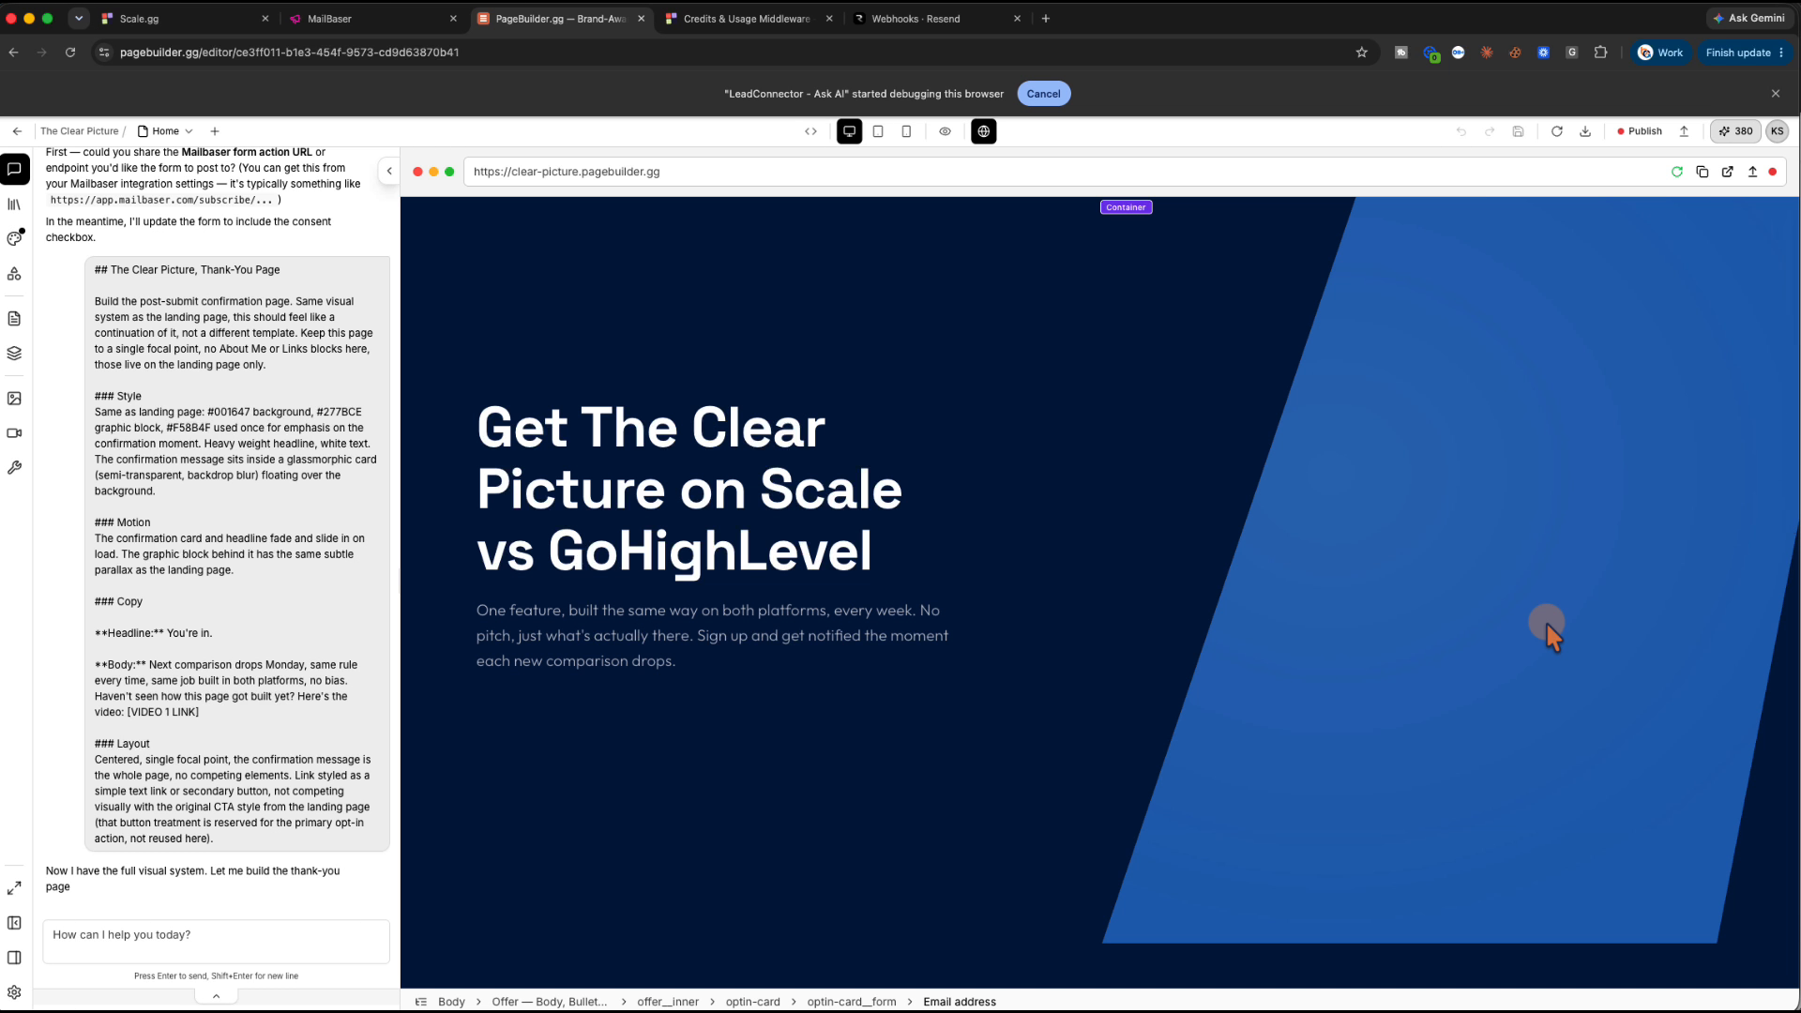
scroll(1546, 621, up, 1)
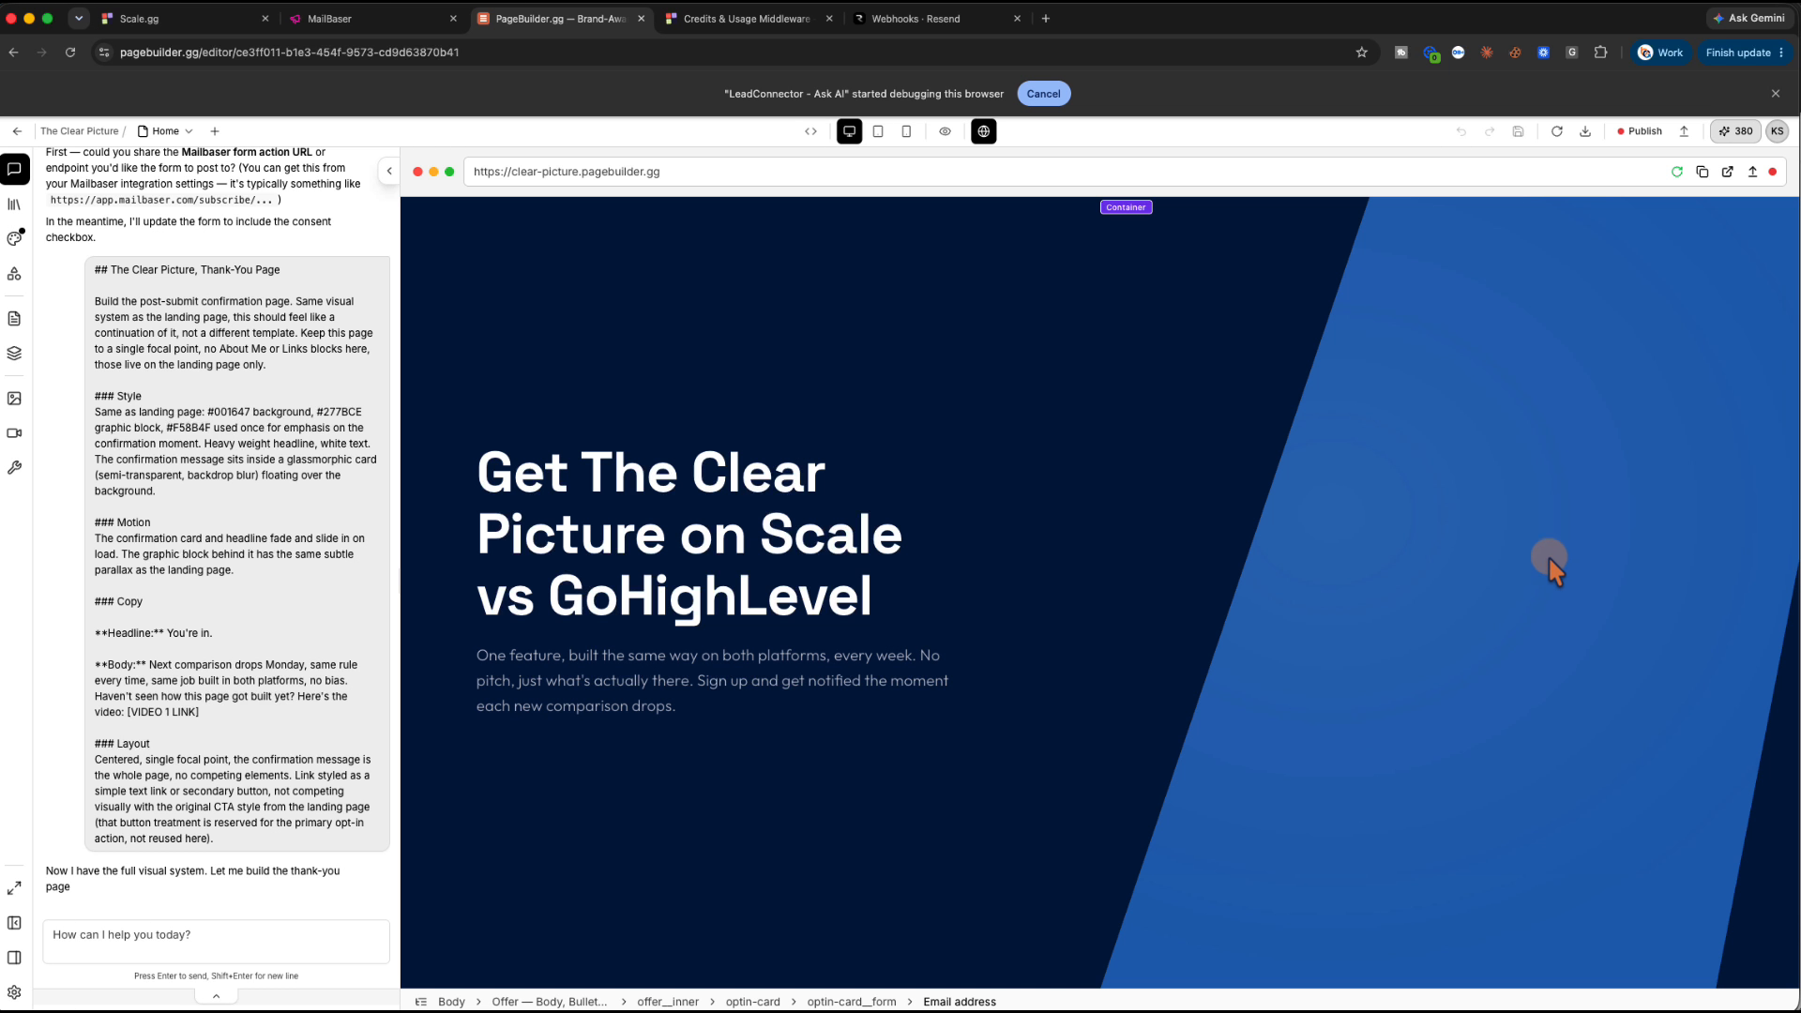
click(1684, 132)
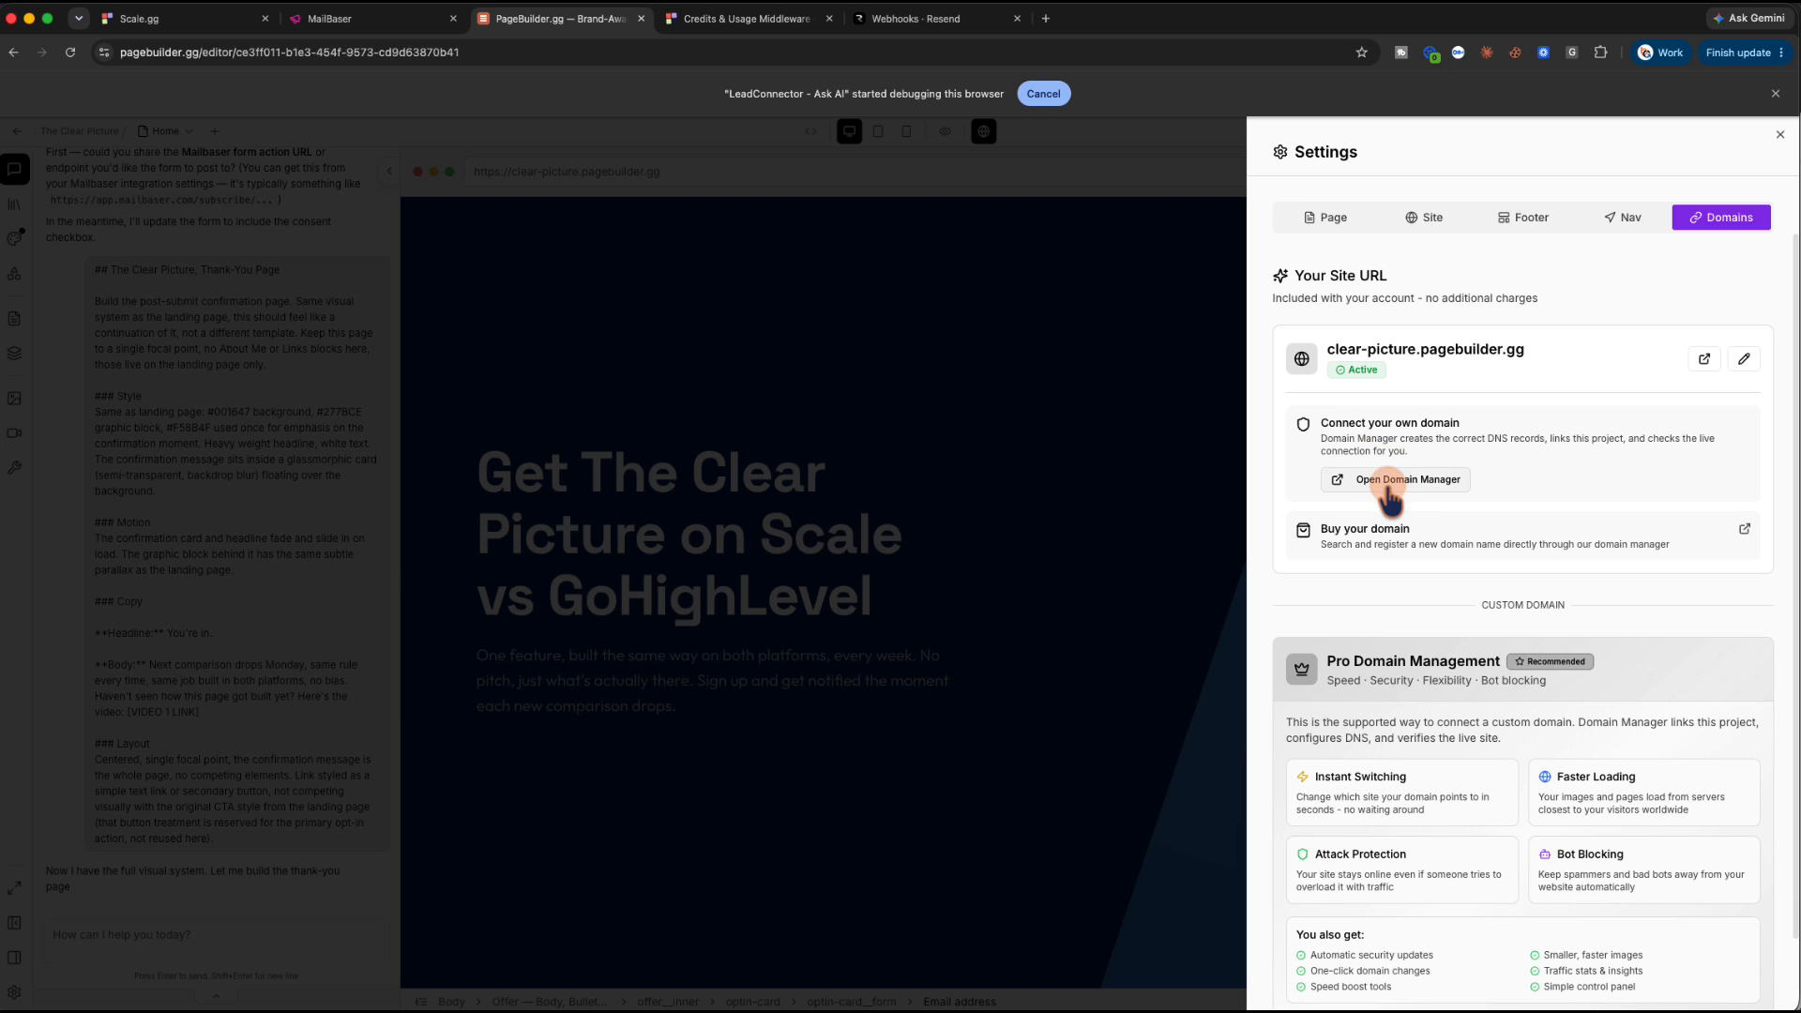
Open Scale.gg's Domain Manager from Settings > Domains to connect a custom domain
scroll(1530, 474, down, 2)
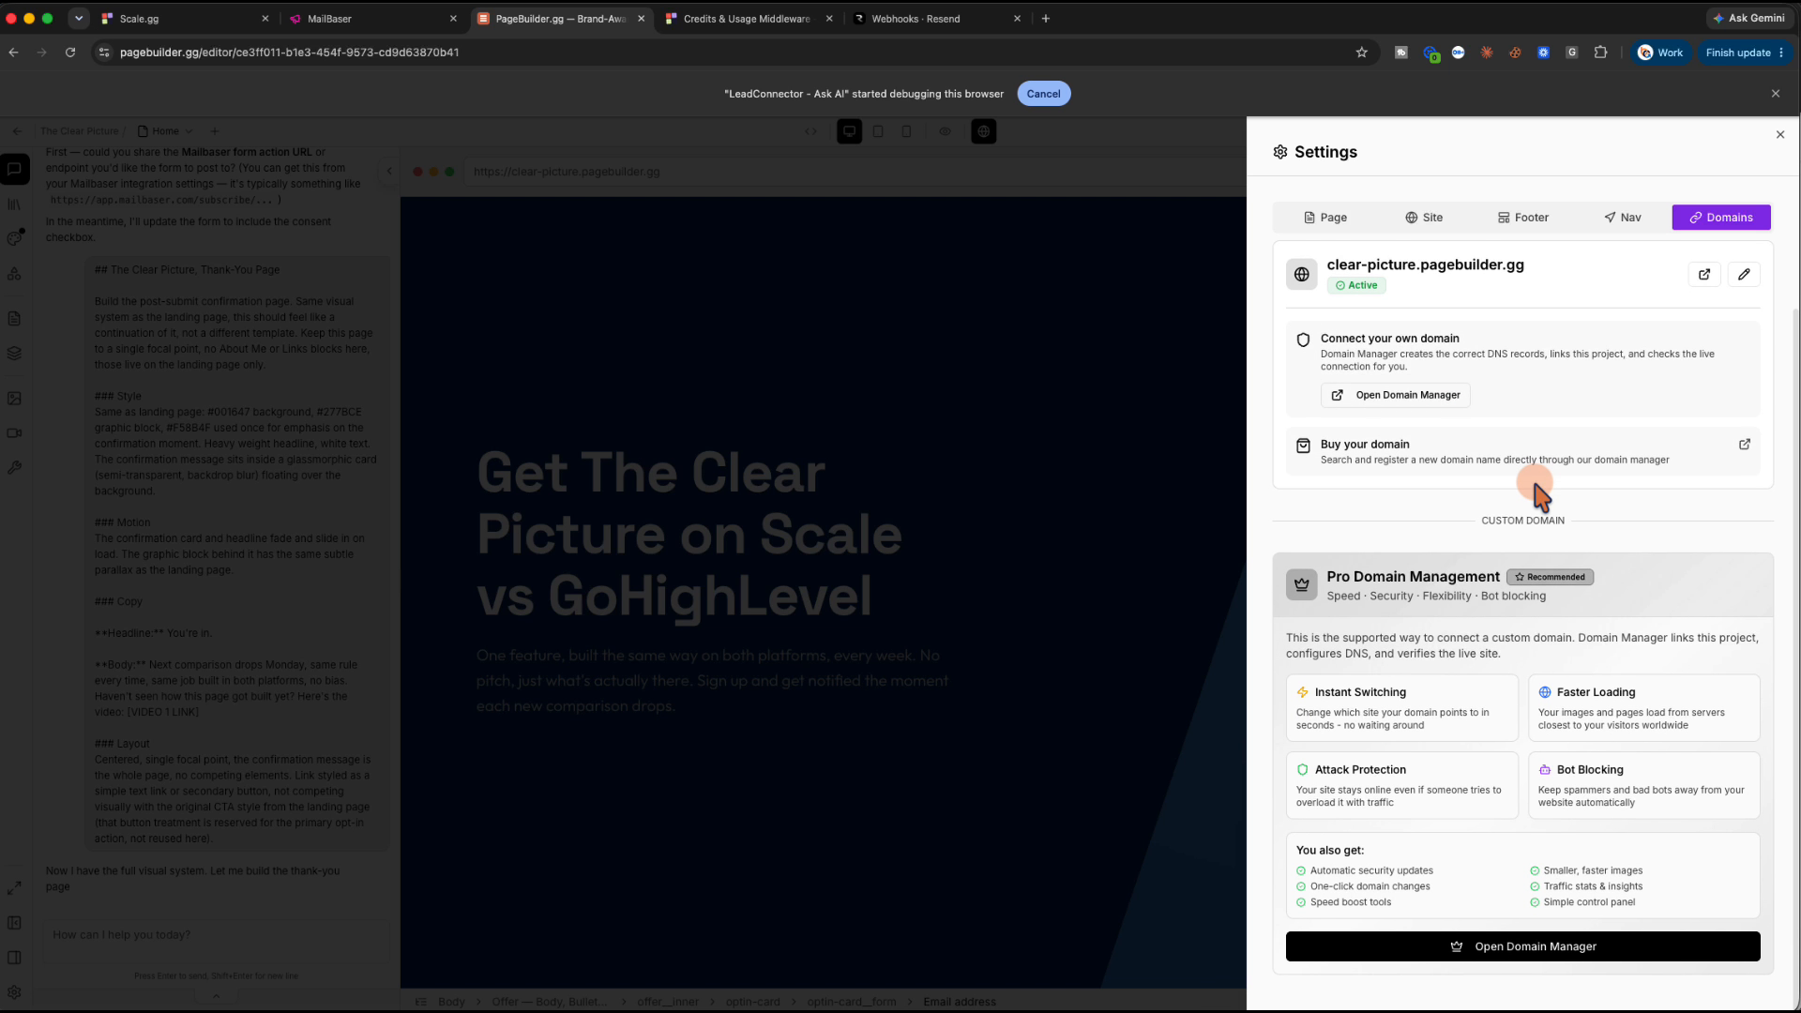
scroll(1536, 486, up, 2)
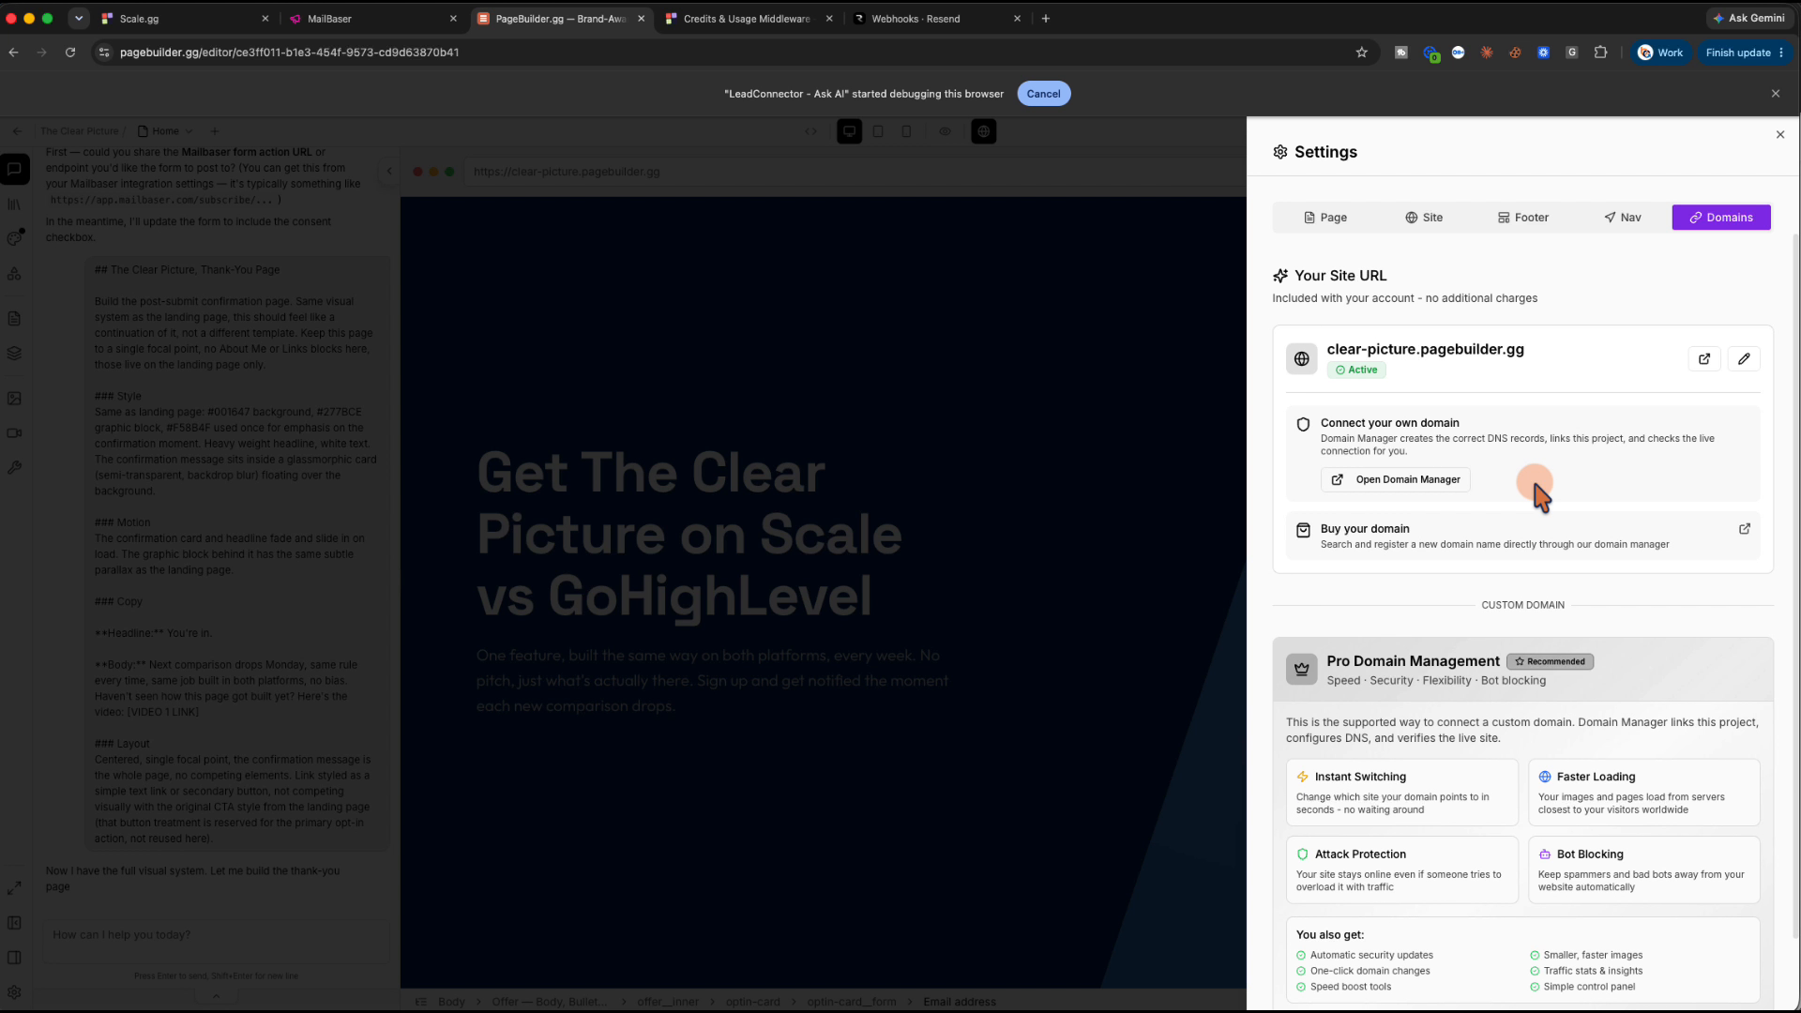
click(1407, 480)
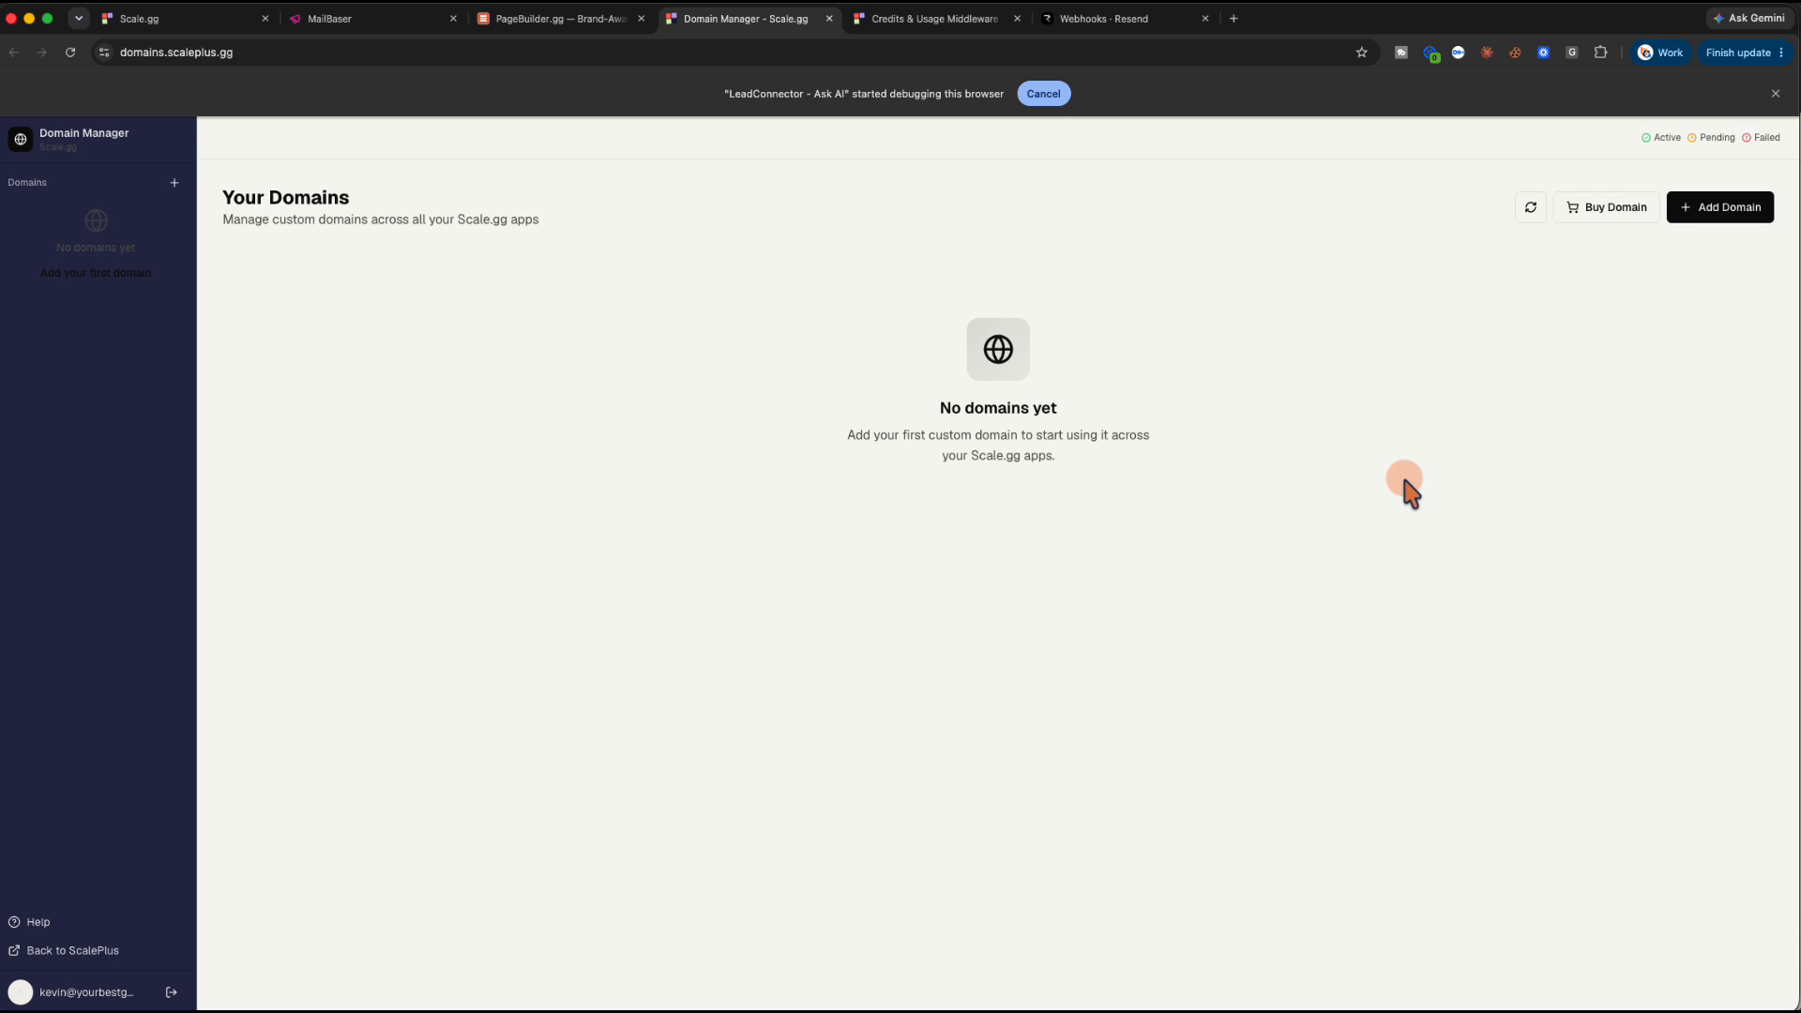
Try connecting the scaleversion subdomain, which is rejected as not a root domain
click(1721, 208)
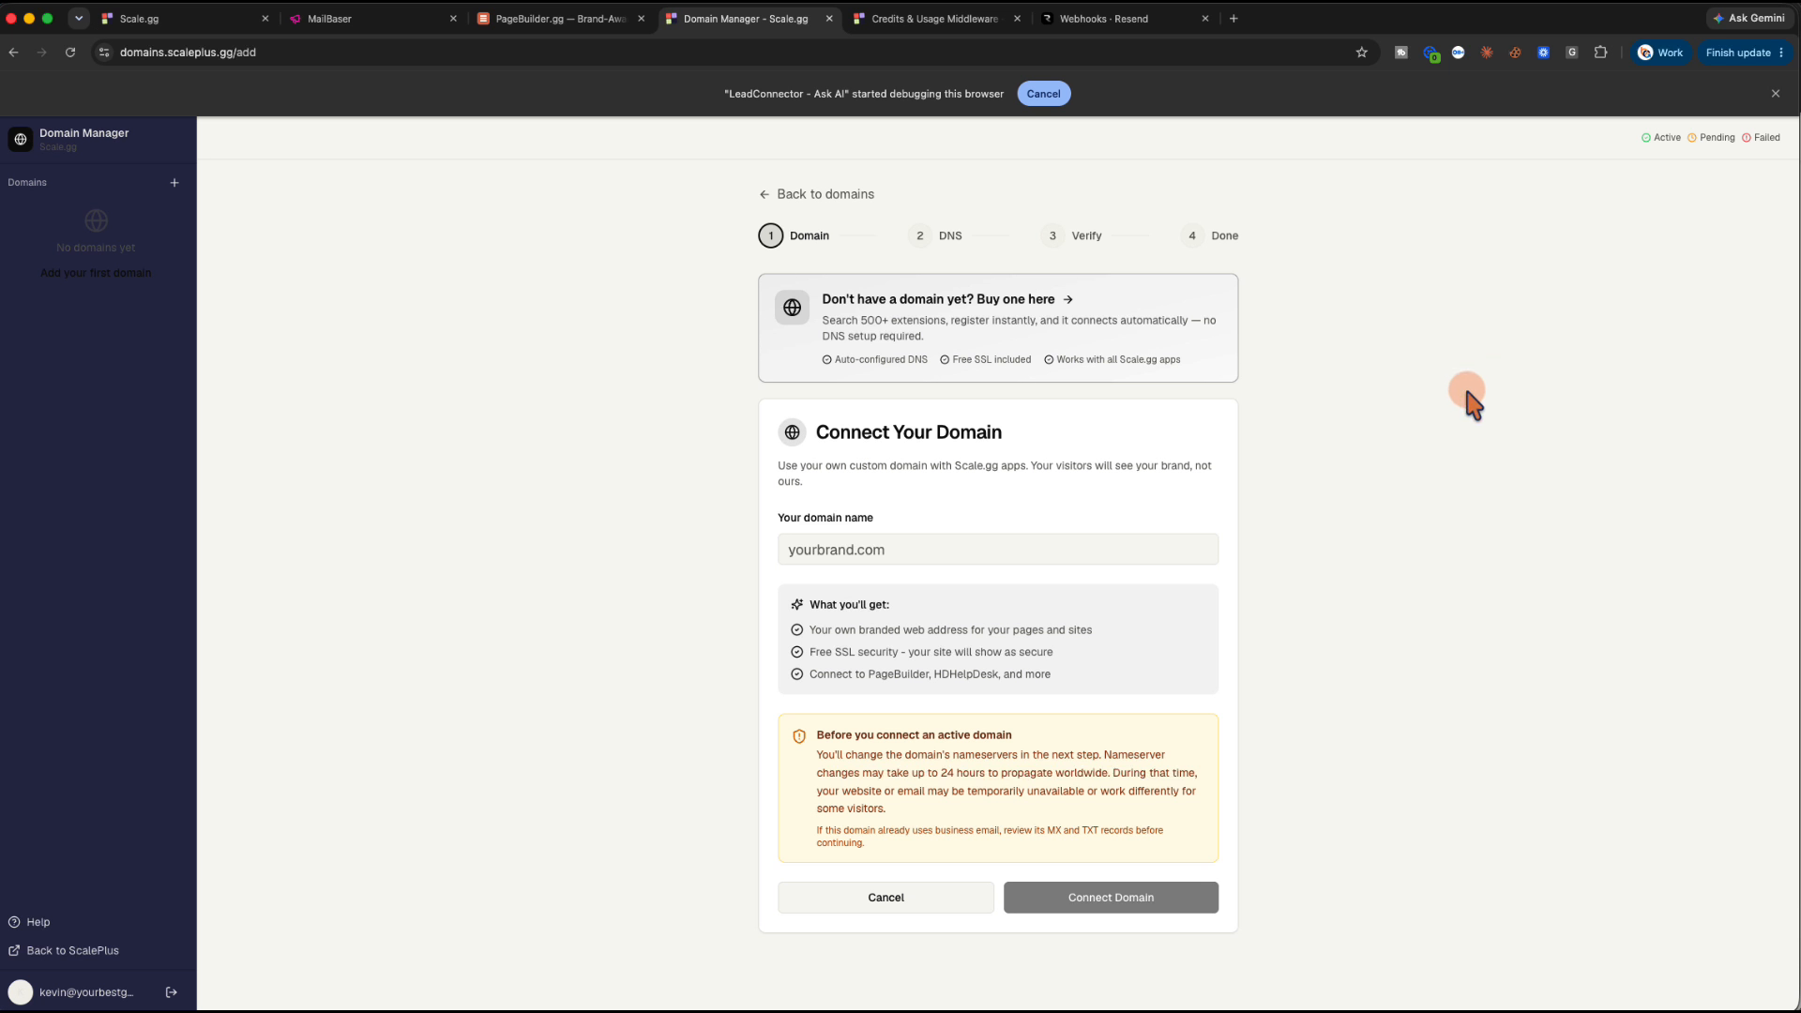
click(810, 549)
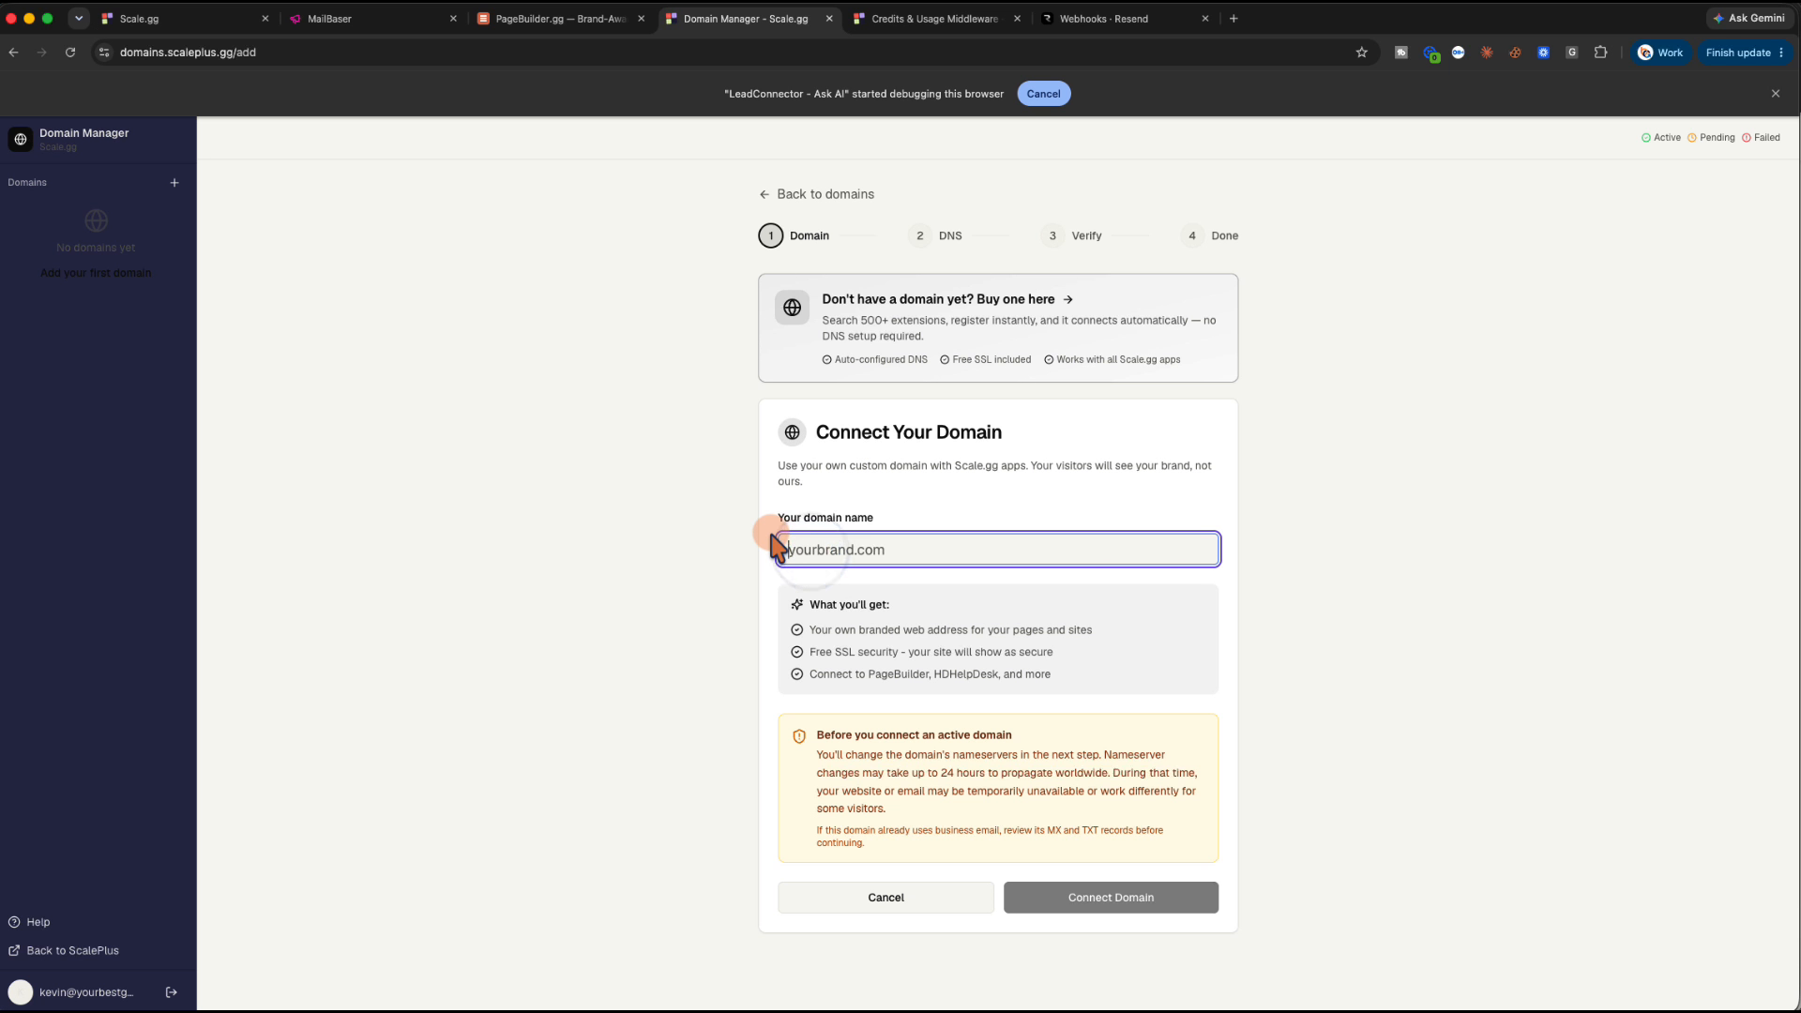
text(scalev)
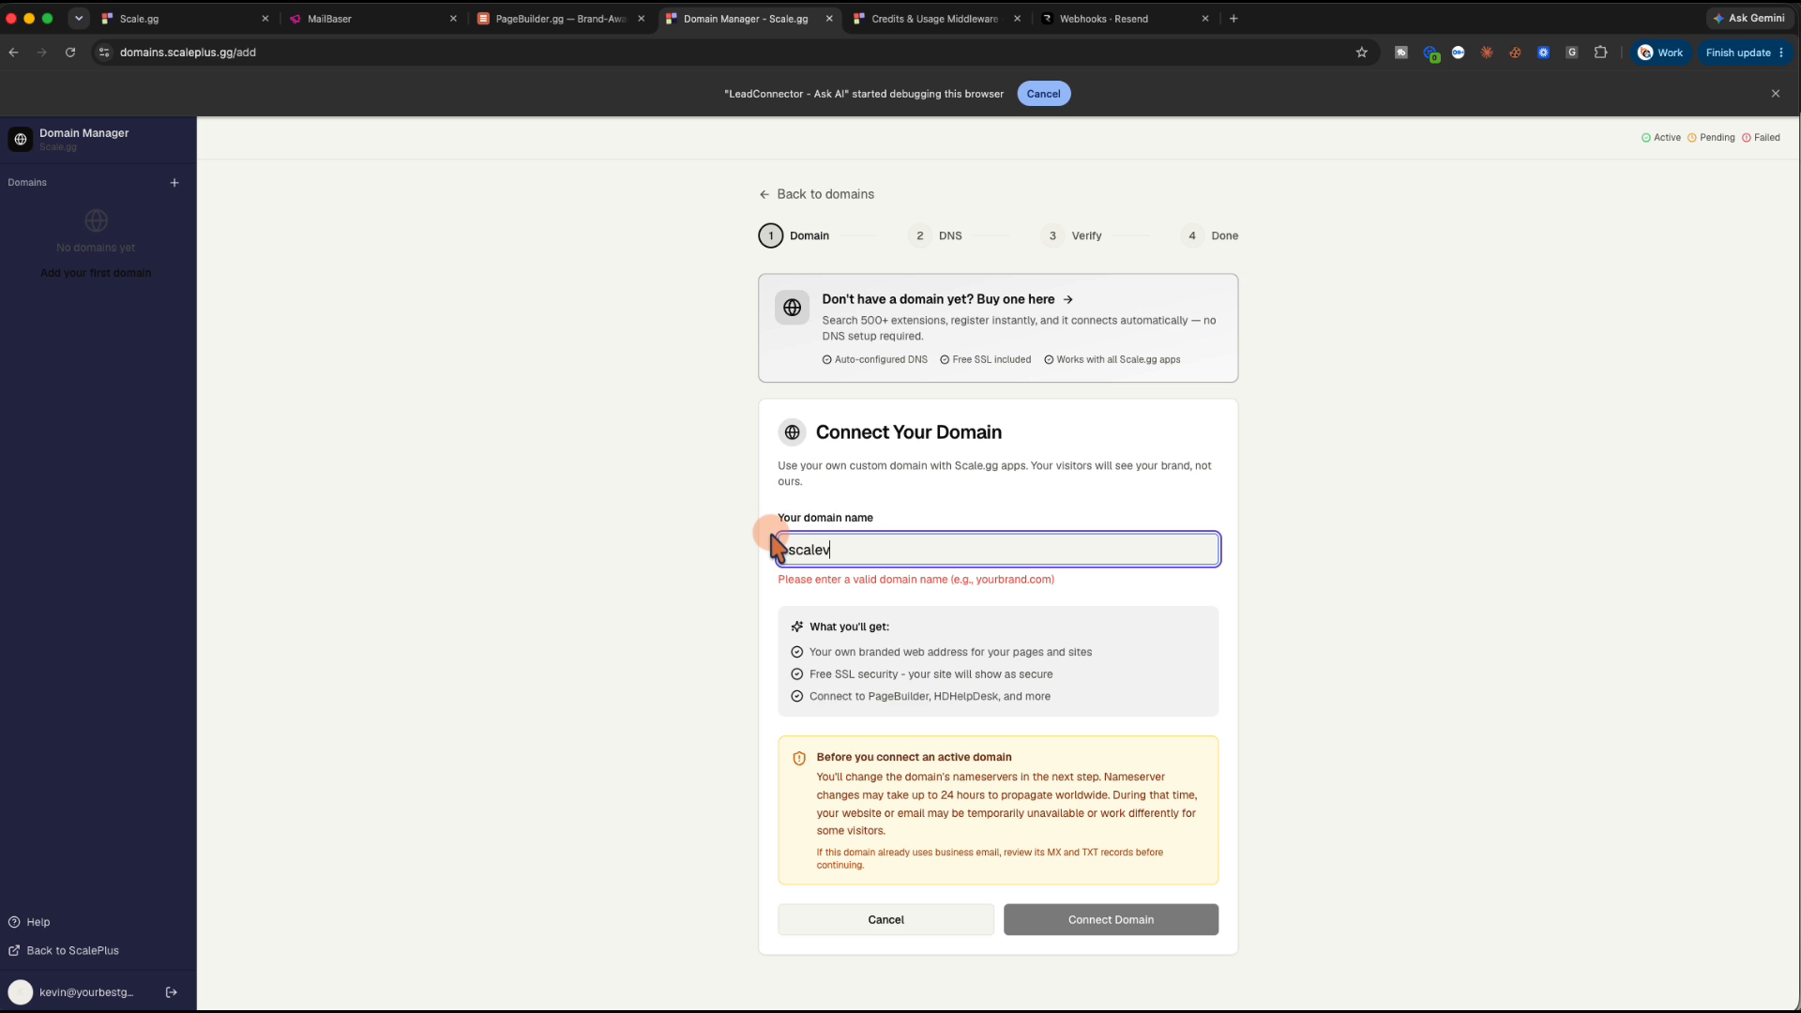
text(ersion.kevinstriteonline.com)
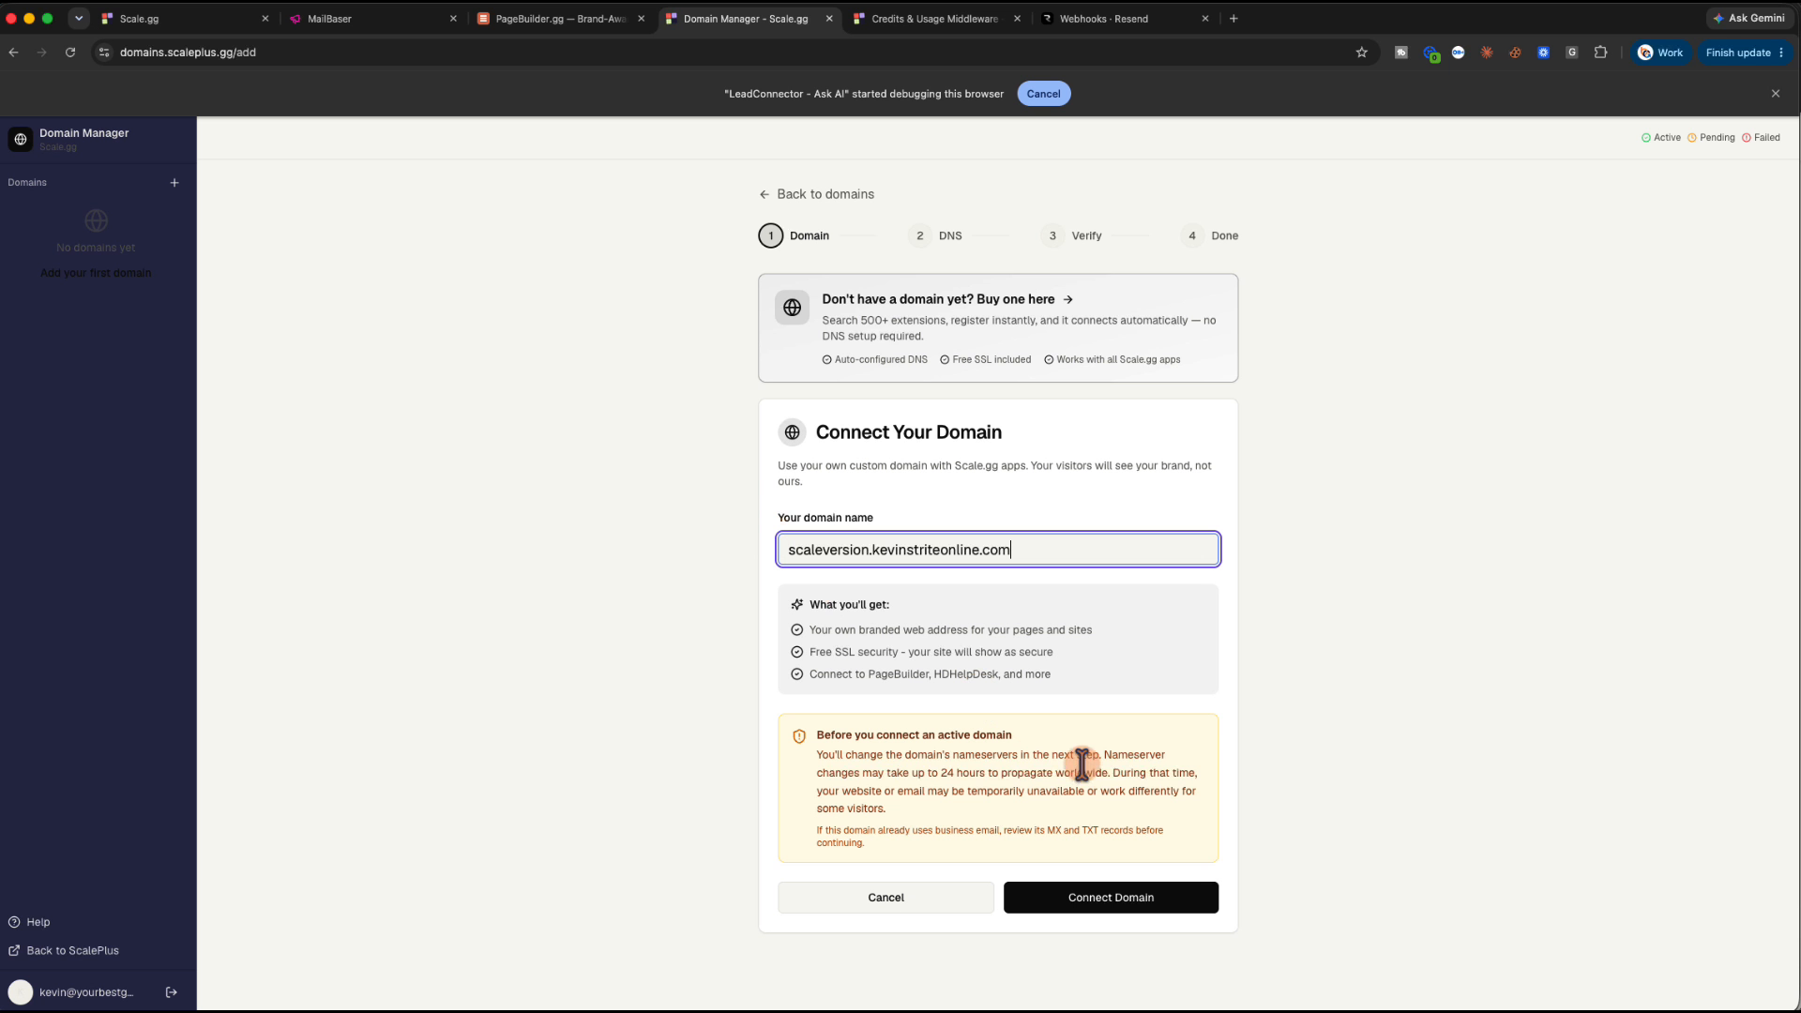
click(1121, 900)
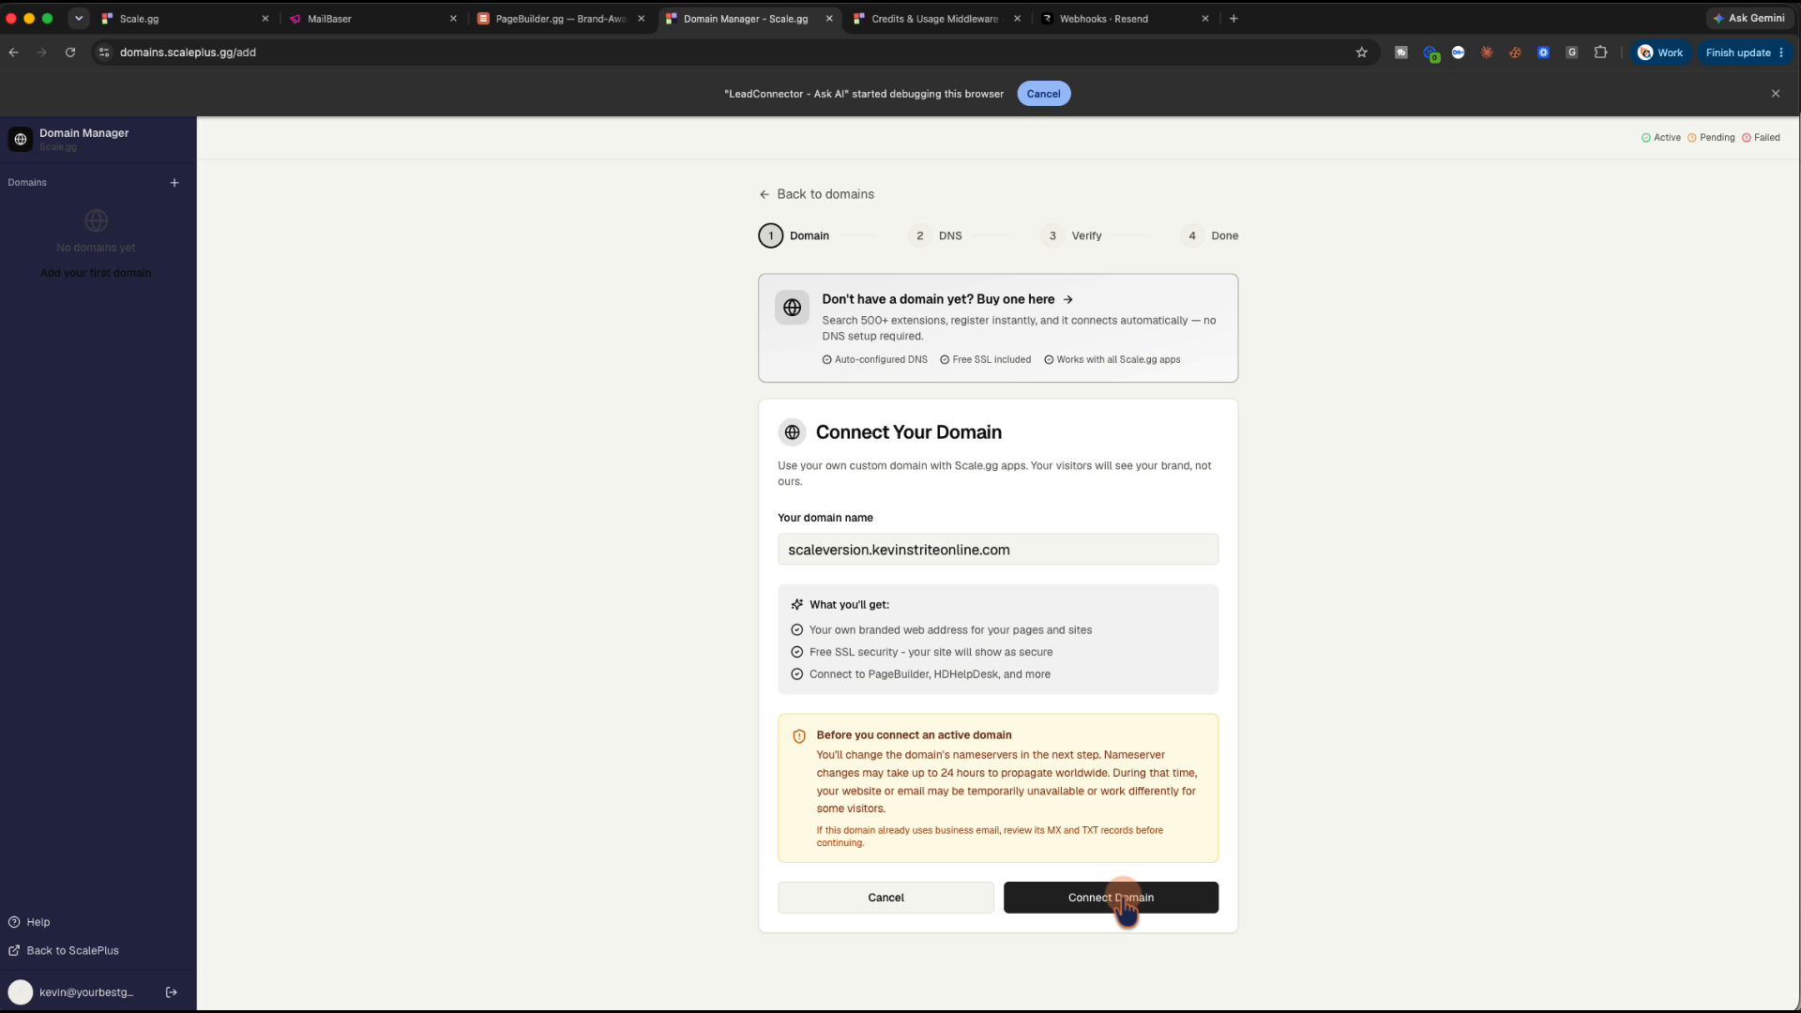
click(1124, 900)
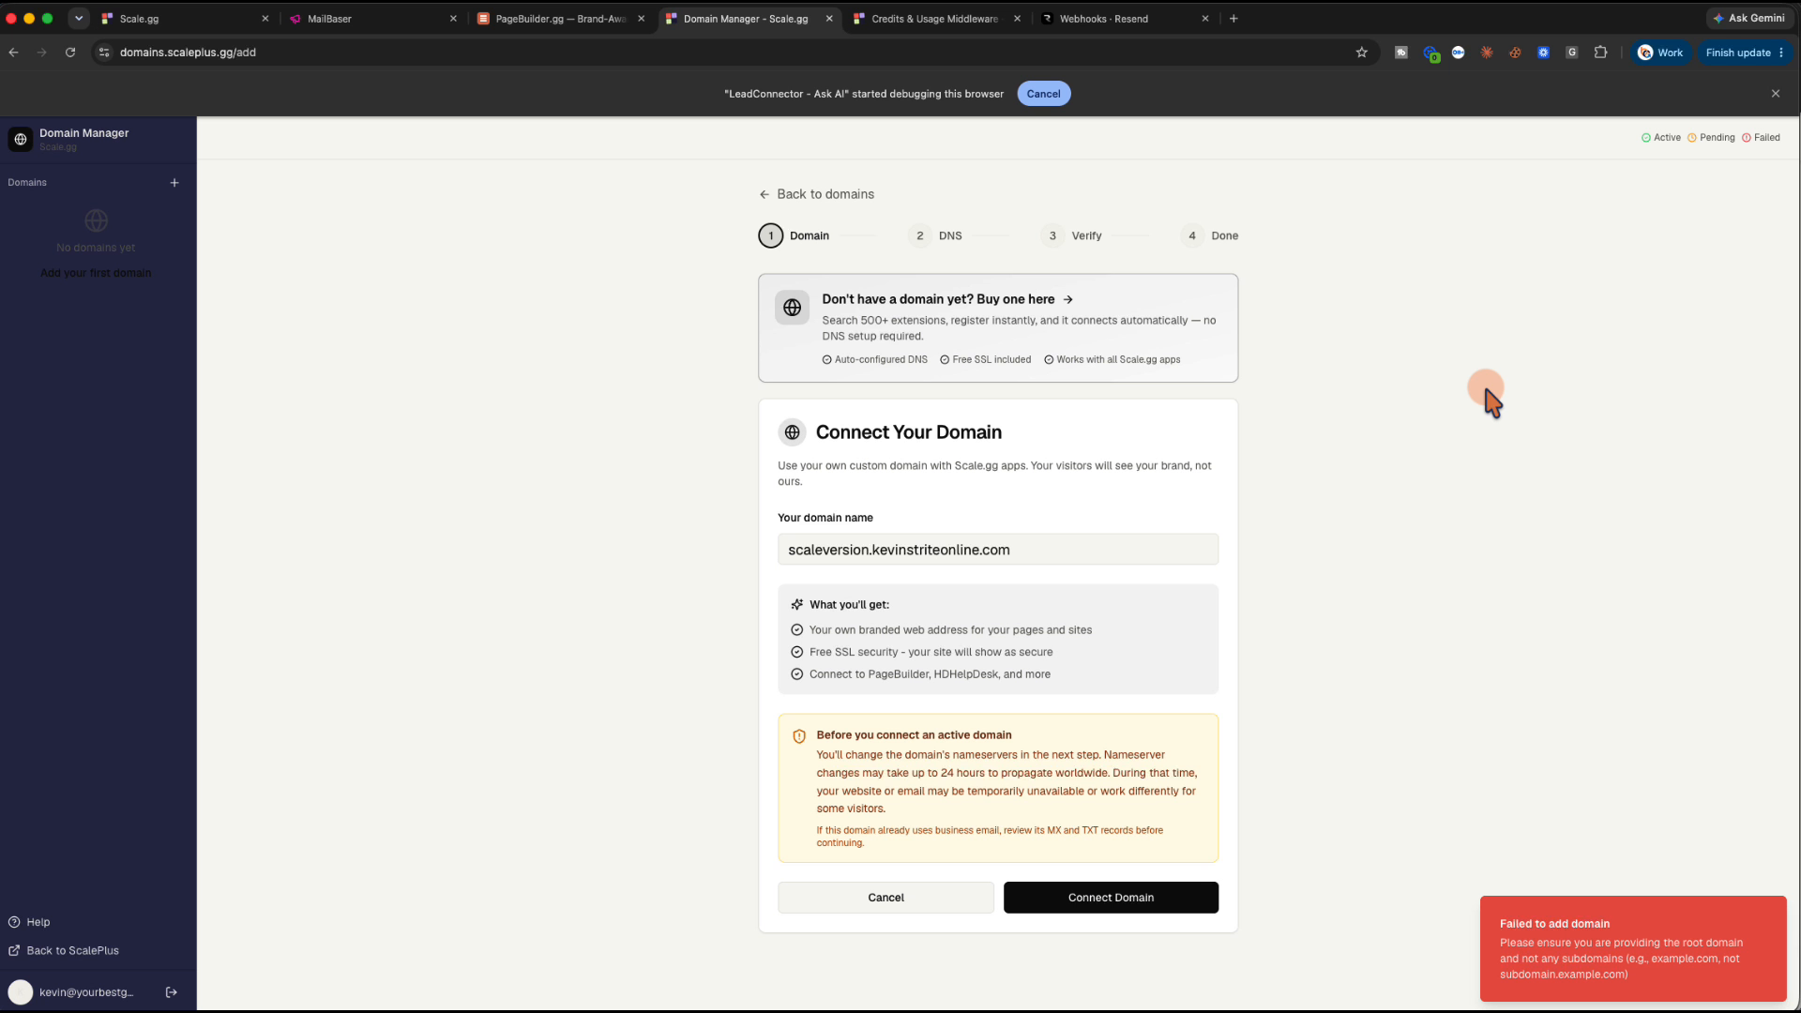
key(super+grave)
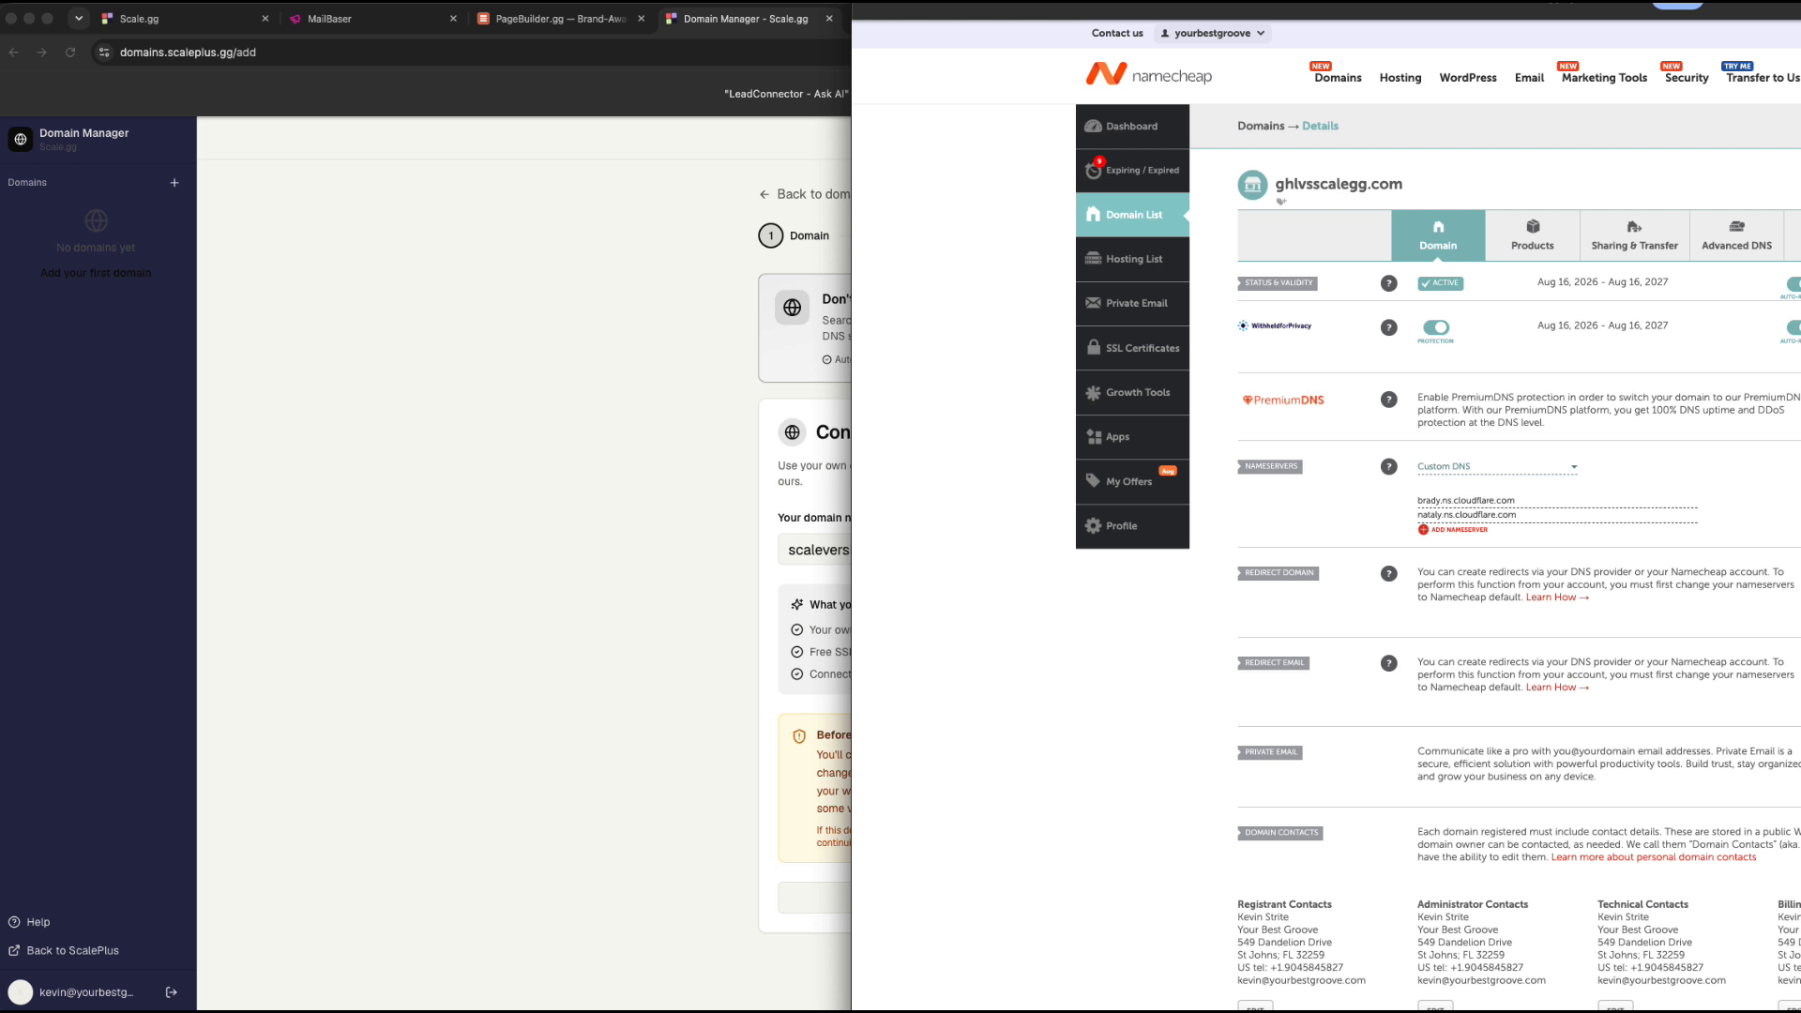
Maximize Namecheap, sign in again, and look through the full Domain List
drag(1531, 8, 941, 8)
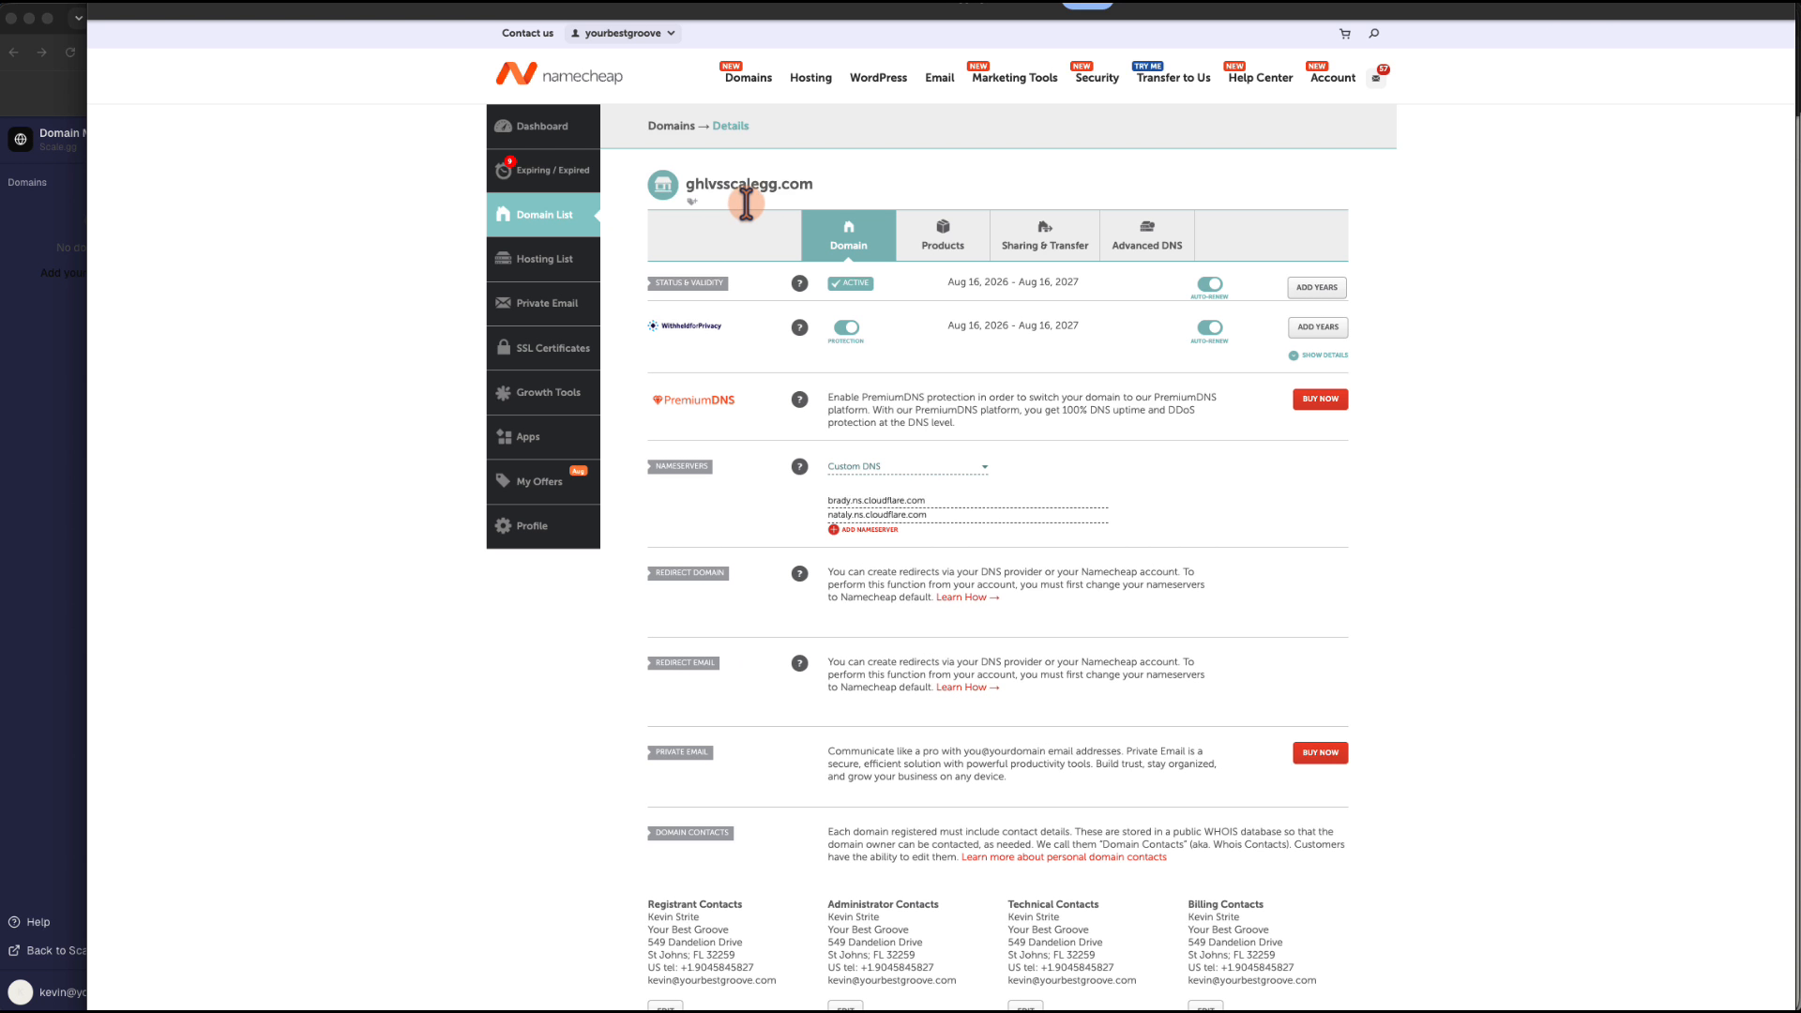
click(671, 125)
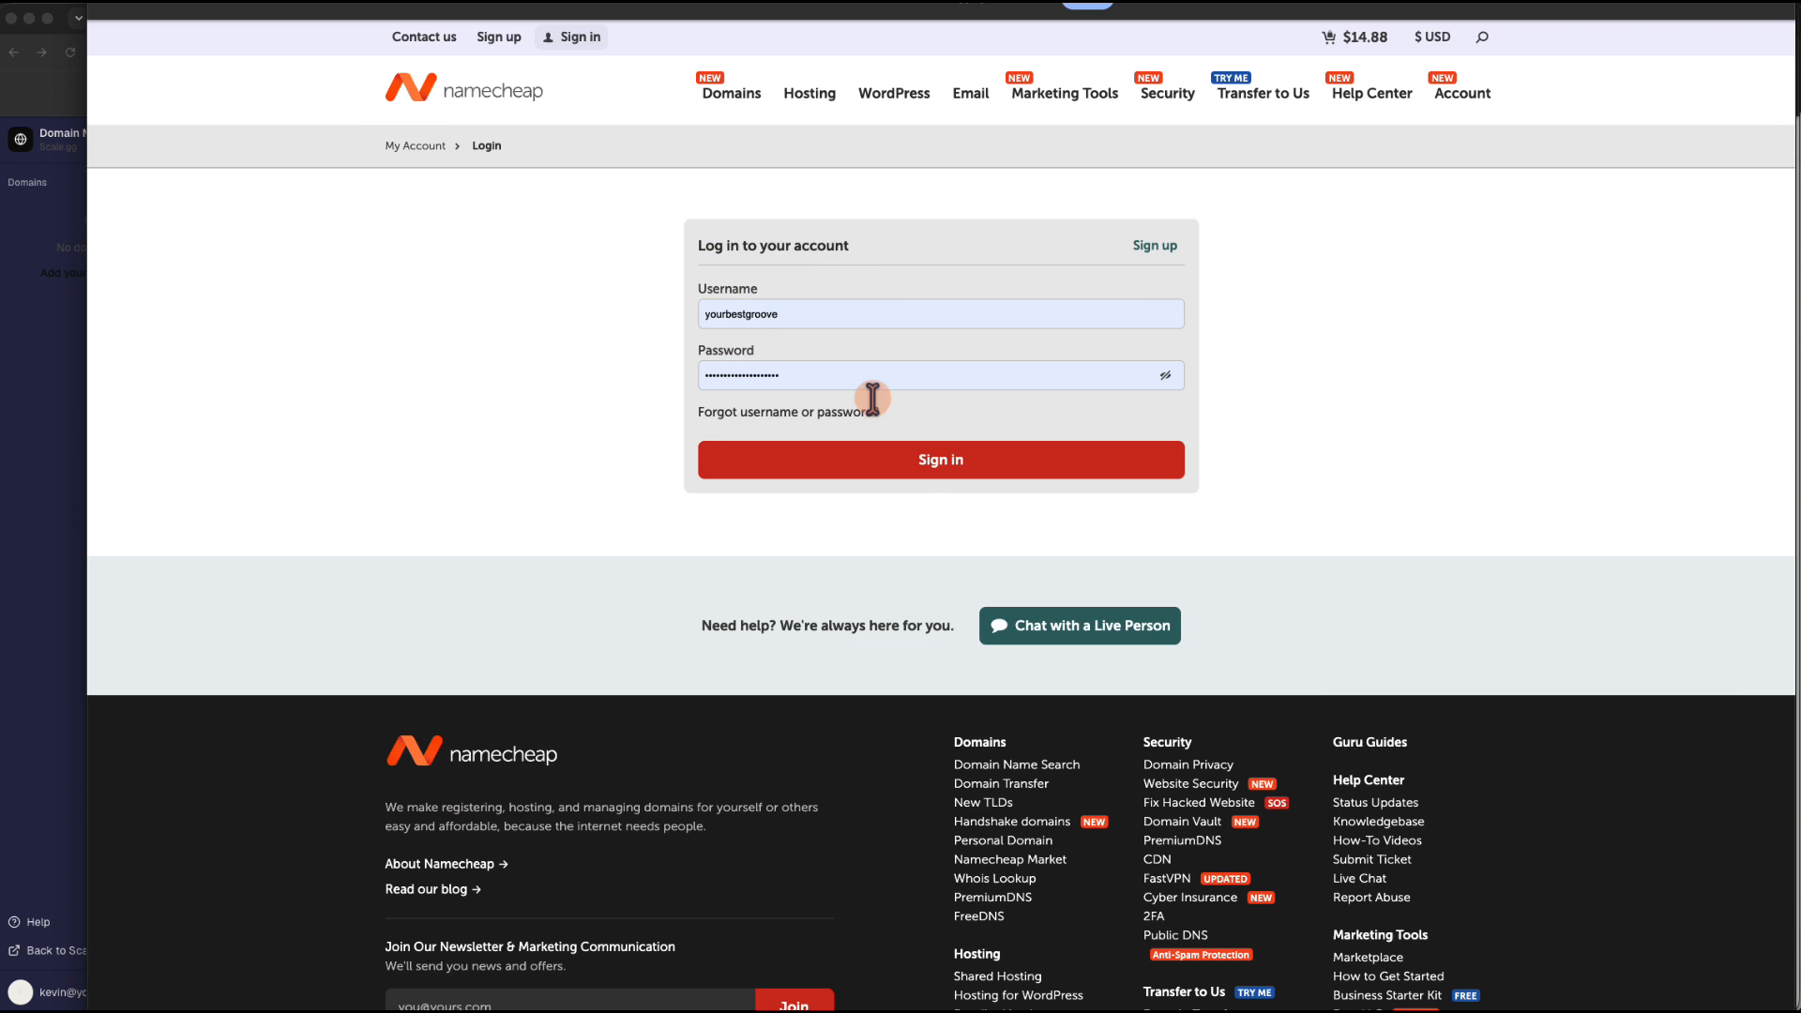
click(913, 460)
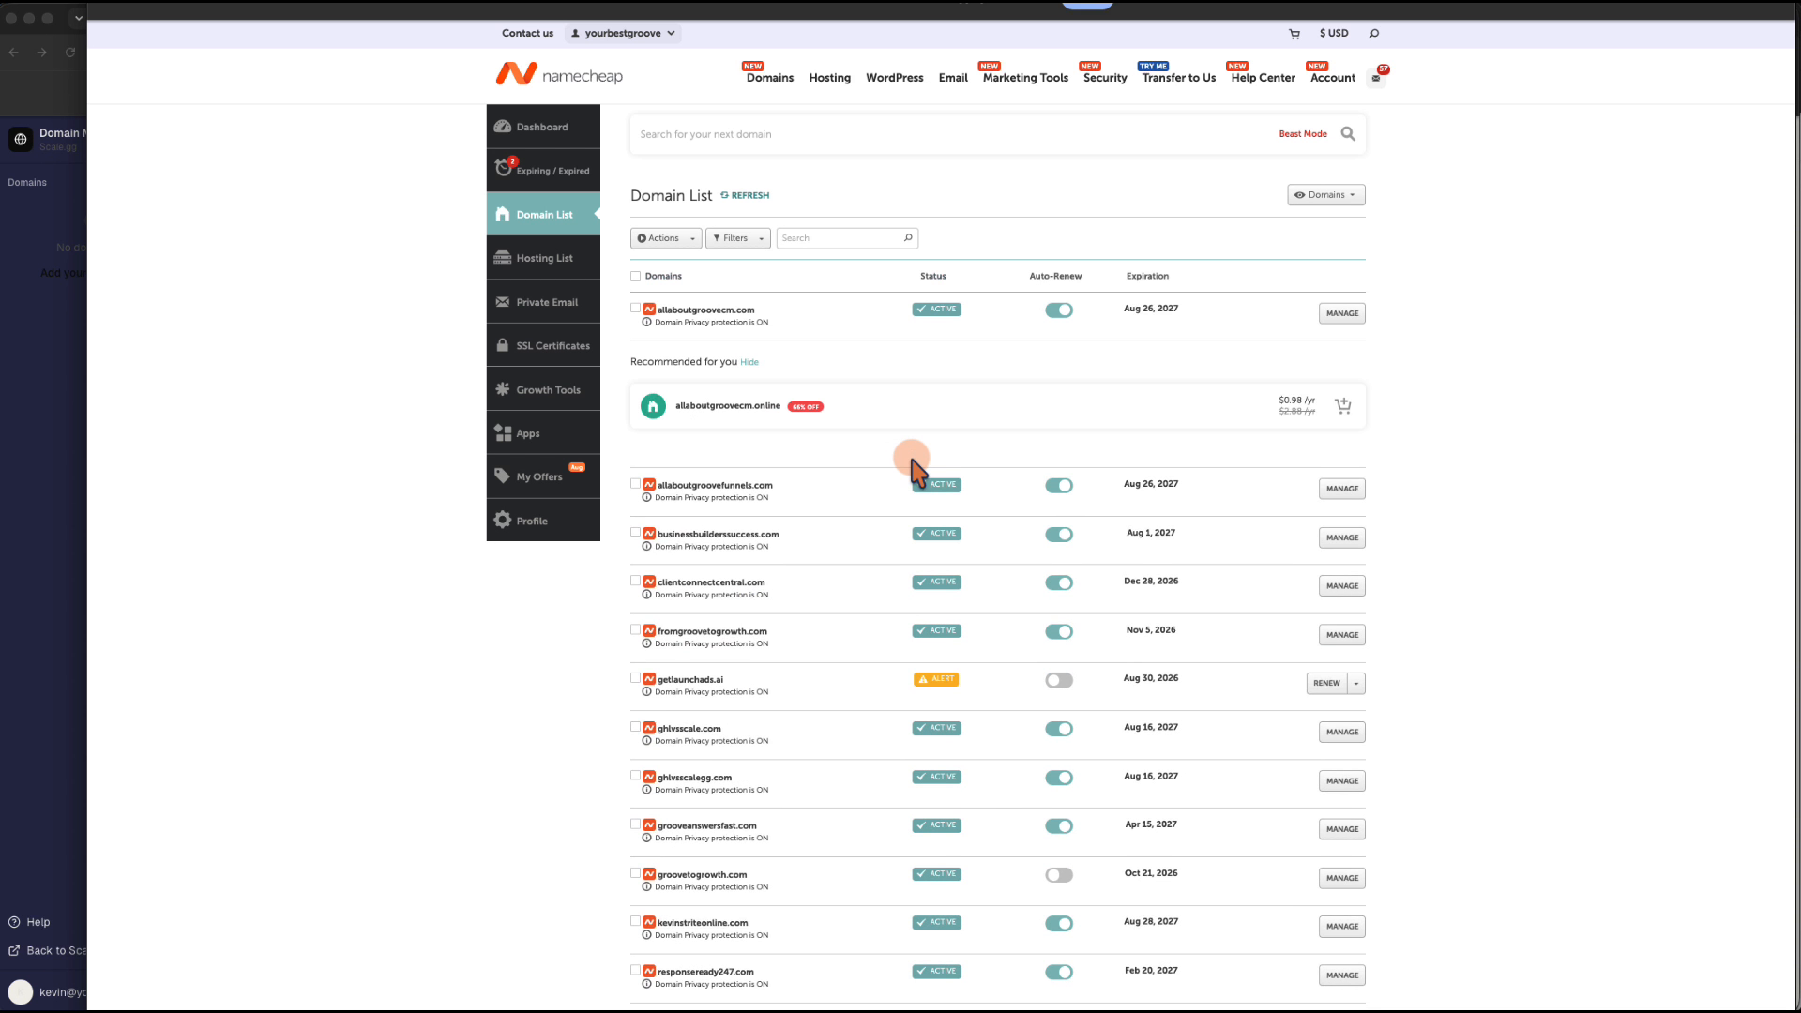
scroll(851, 525, down, 5)
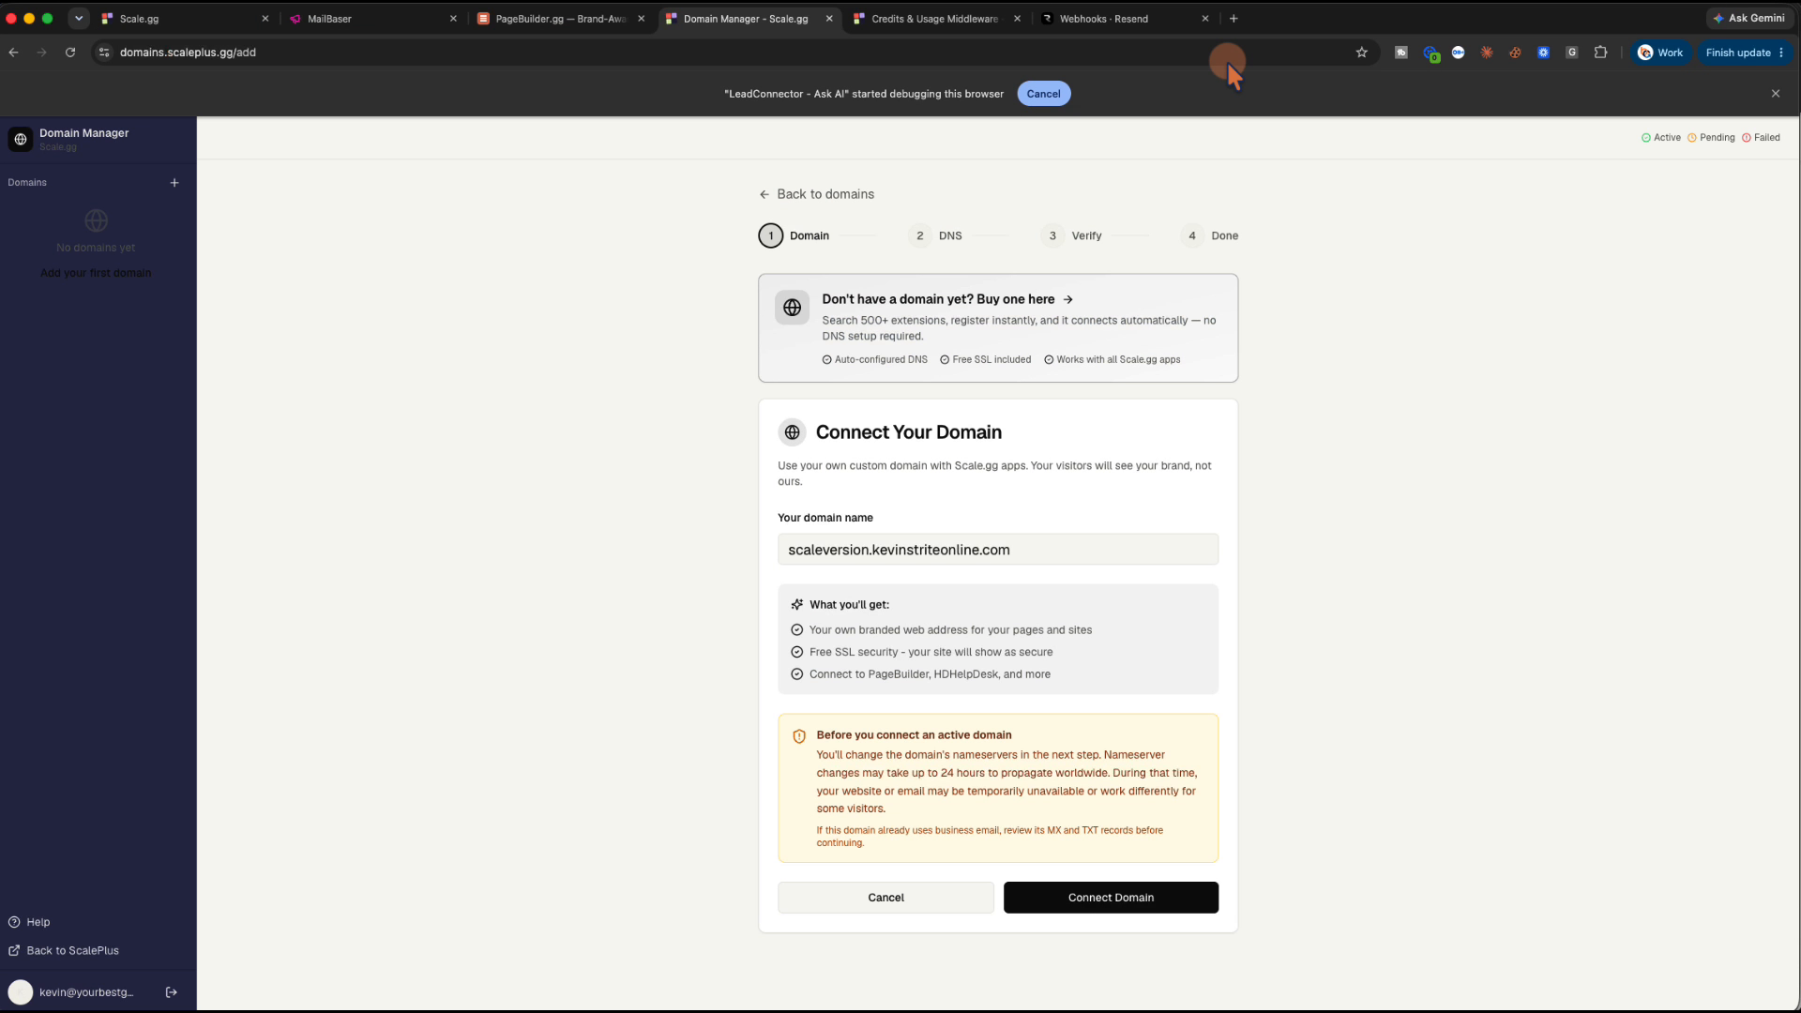
Replace the entered domain with ghlvsscale.com and connect it as a custom domain
double_click(874, 550)
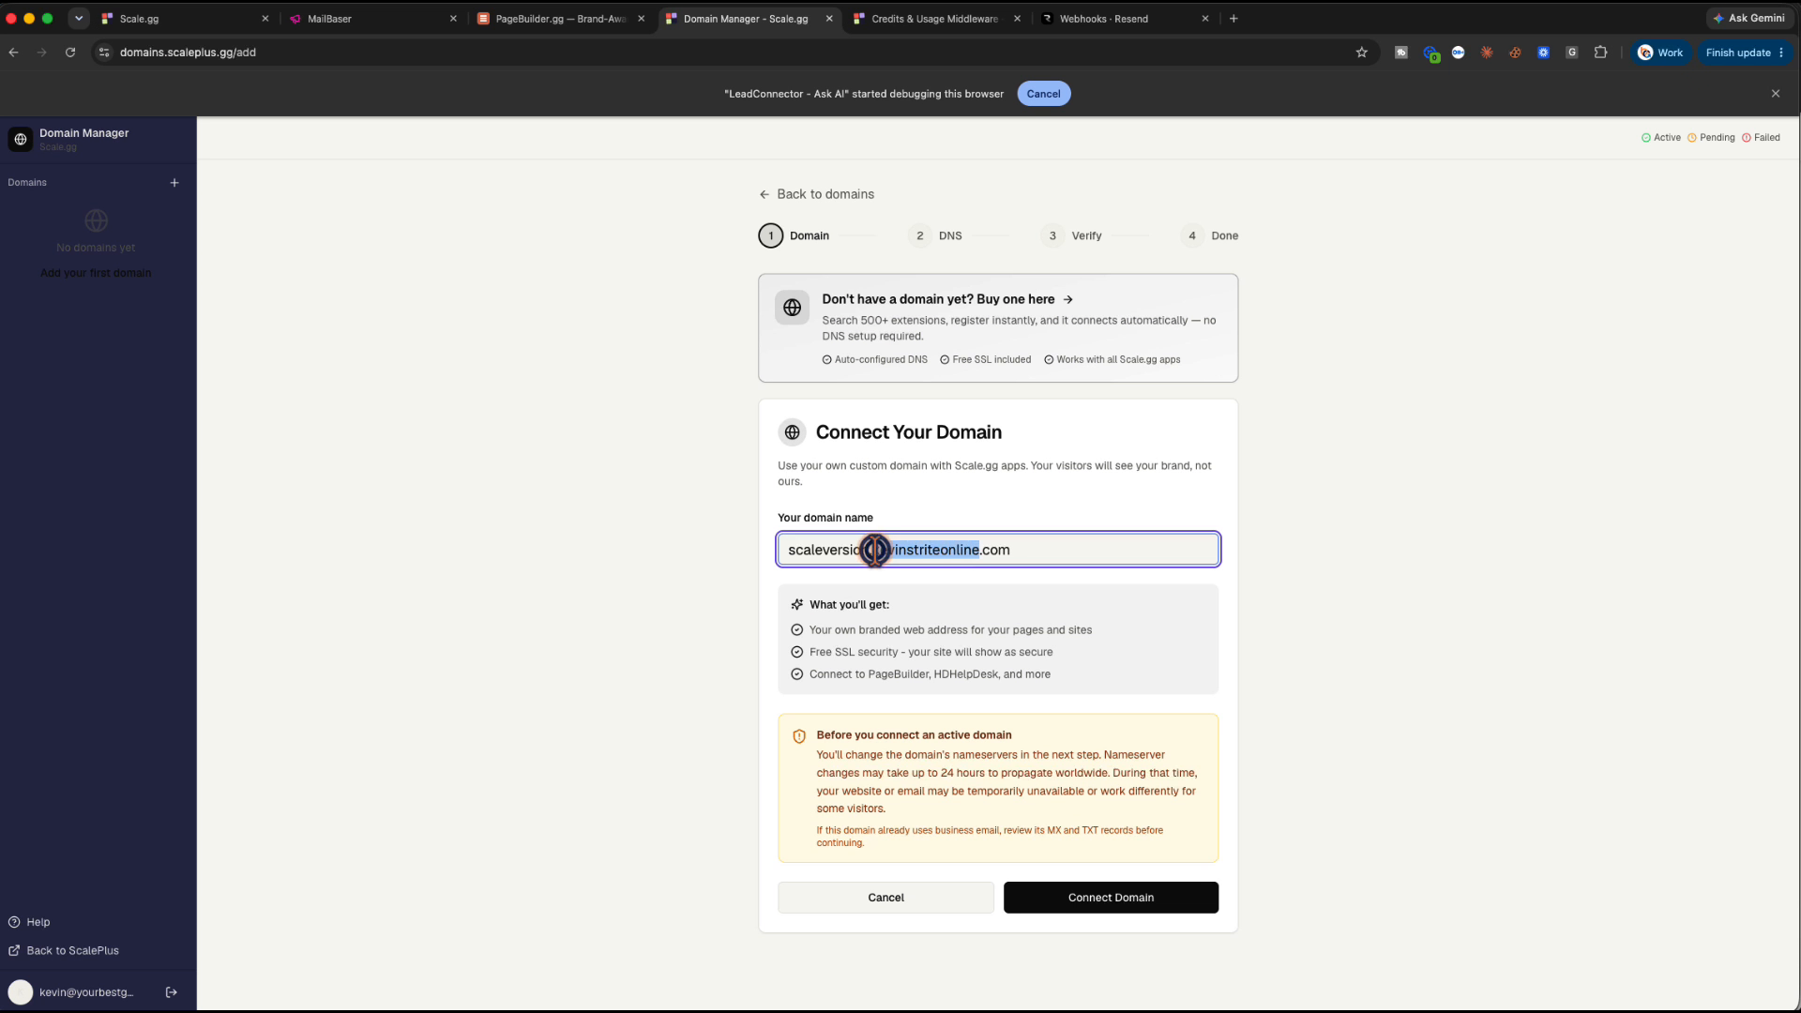
triple_click(874, 549)
text(ghlvsscale.)
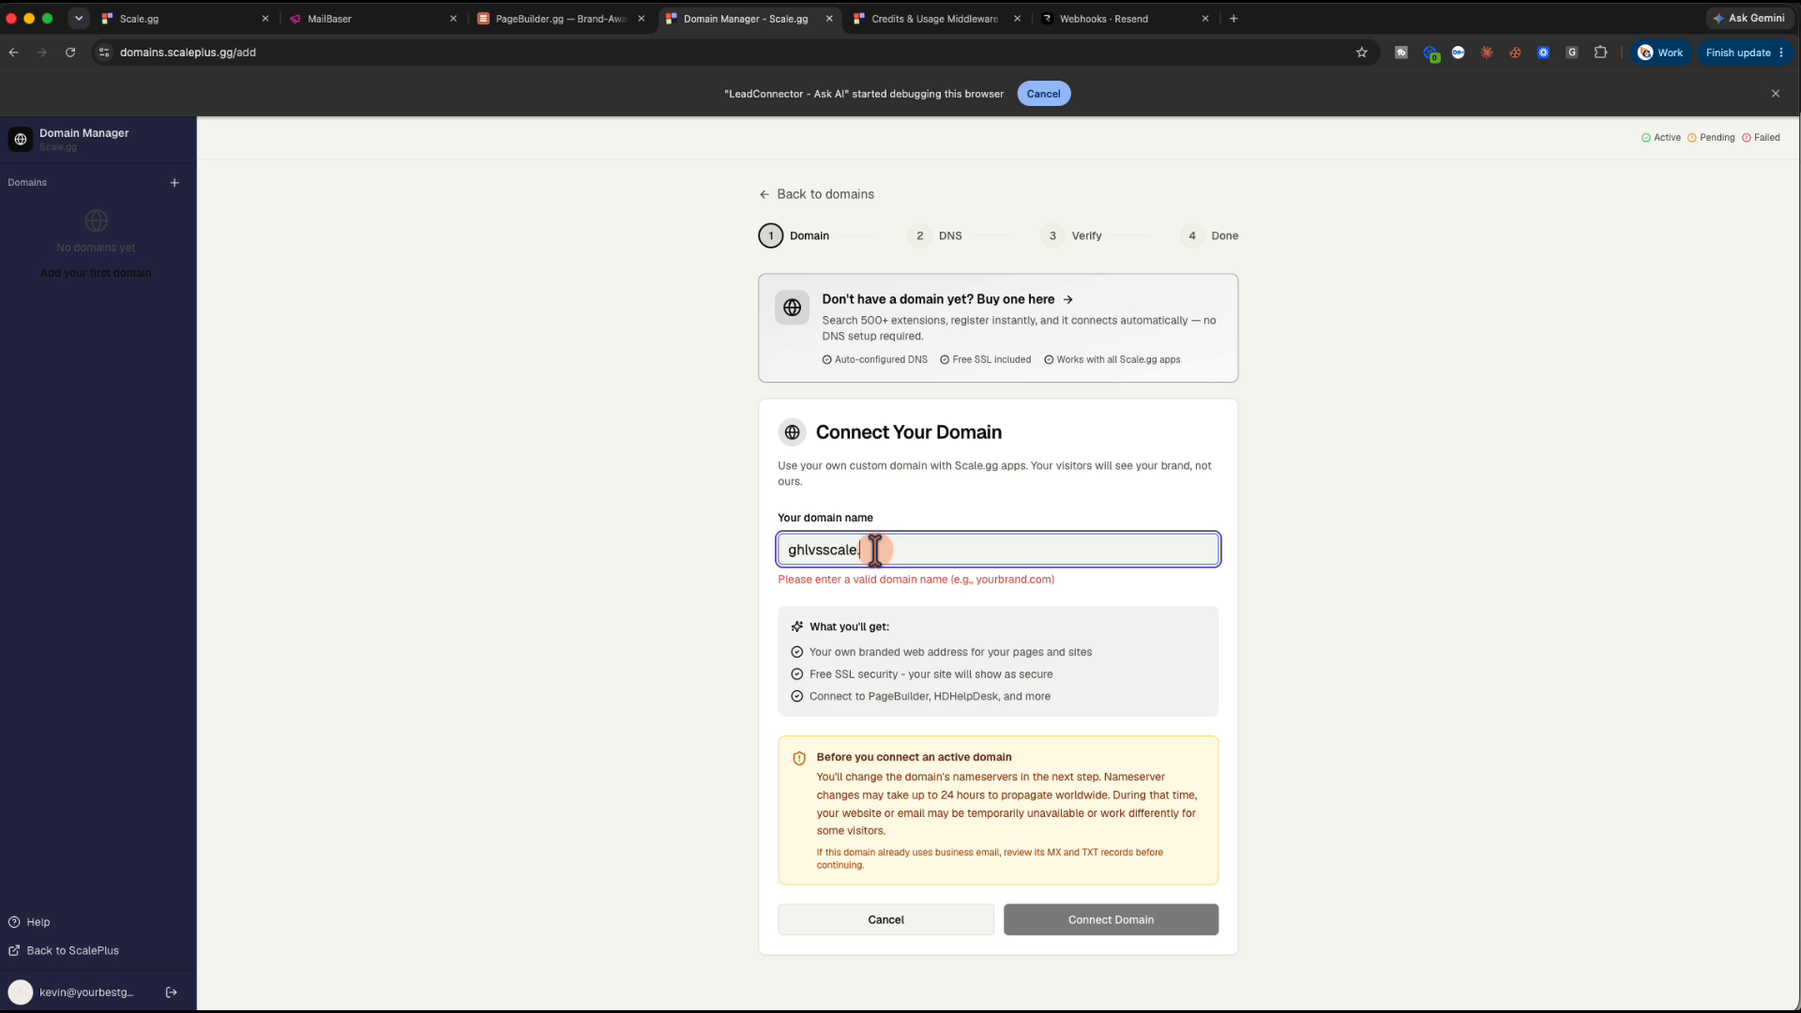
text(com)
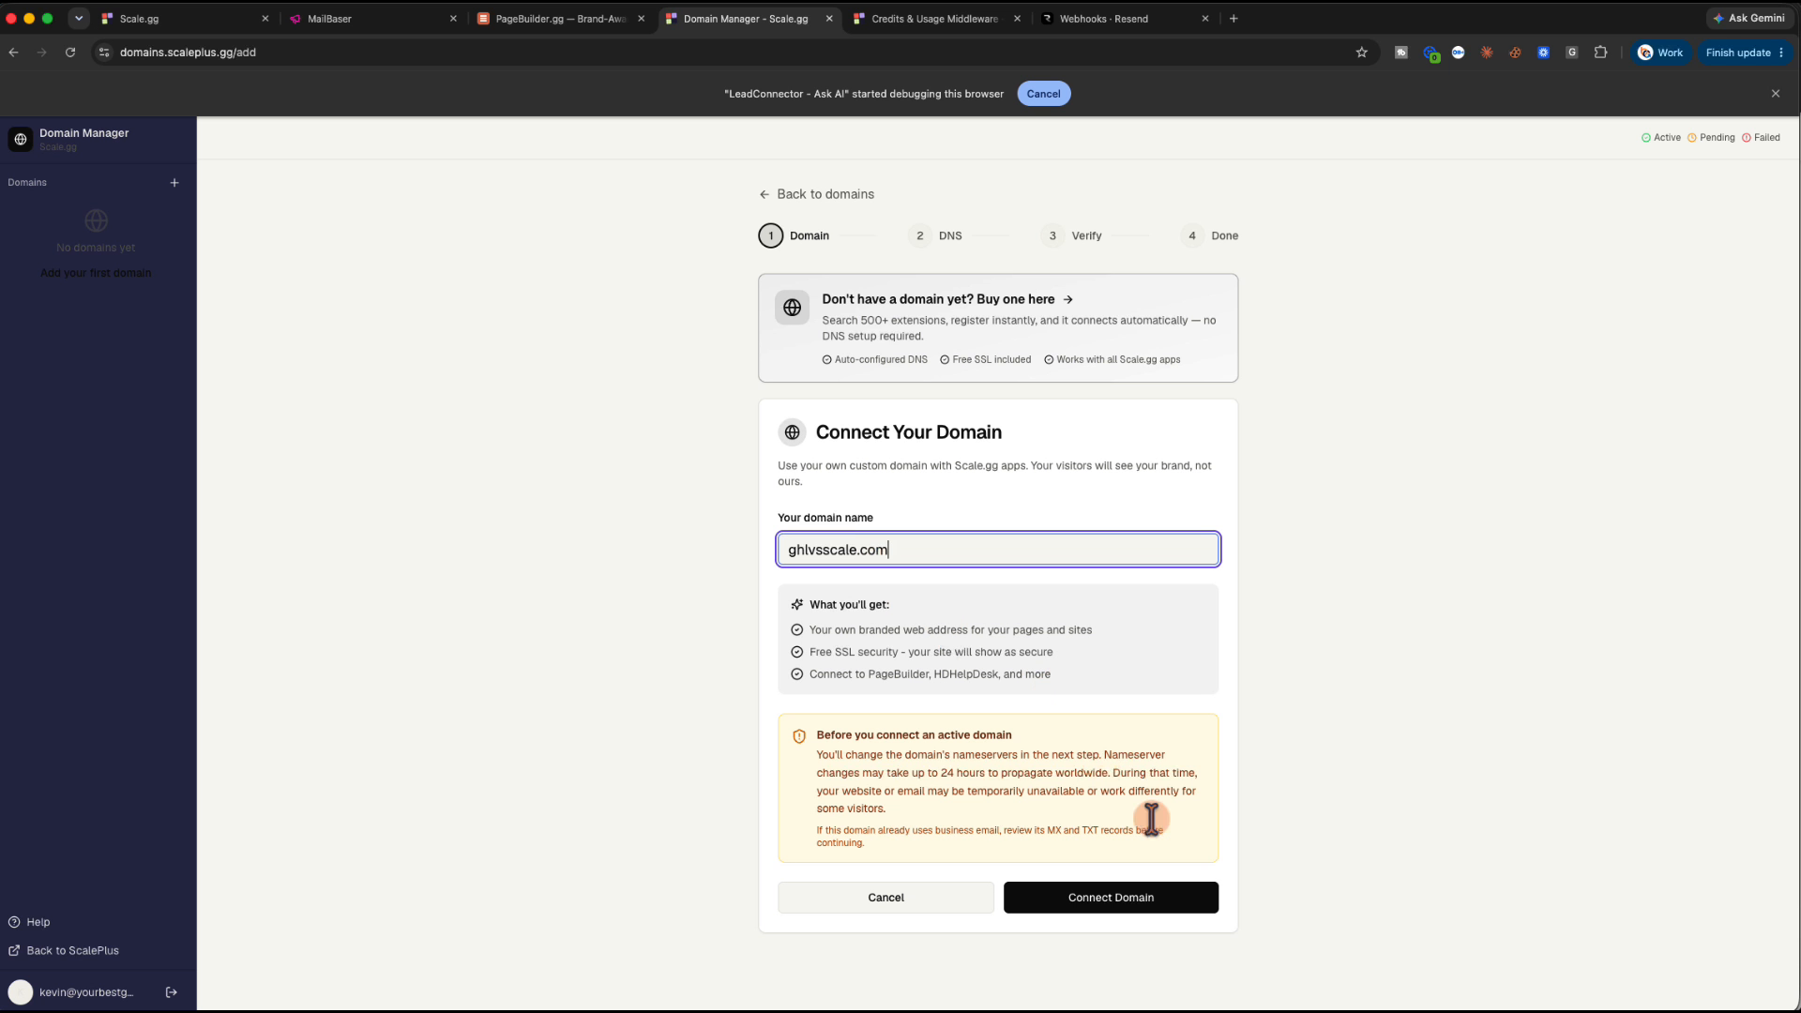
click(1138, 900)
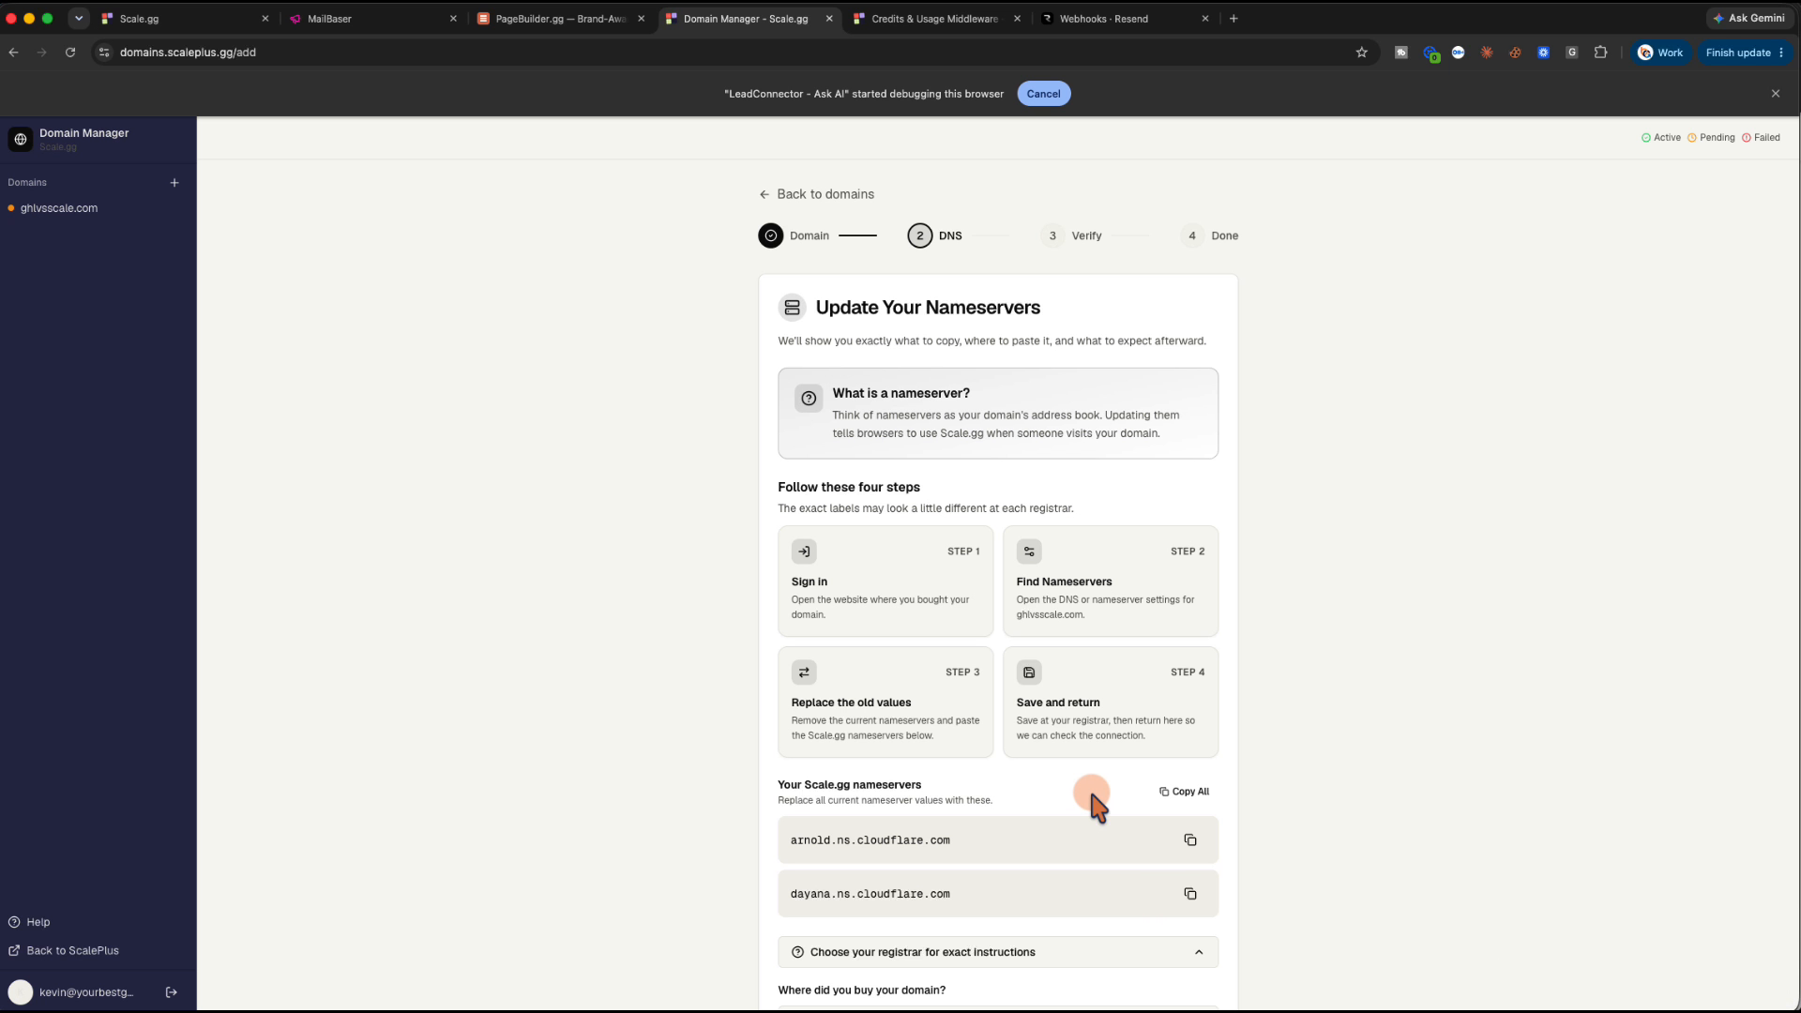
Copy the first nameserver, arnold.ns.cloudflare.com, and bring up Namecheap's domain list
scroll(1090, 787, down, 1)
scroll(1090, 788, down, 2)
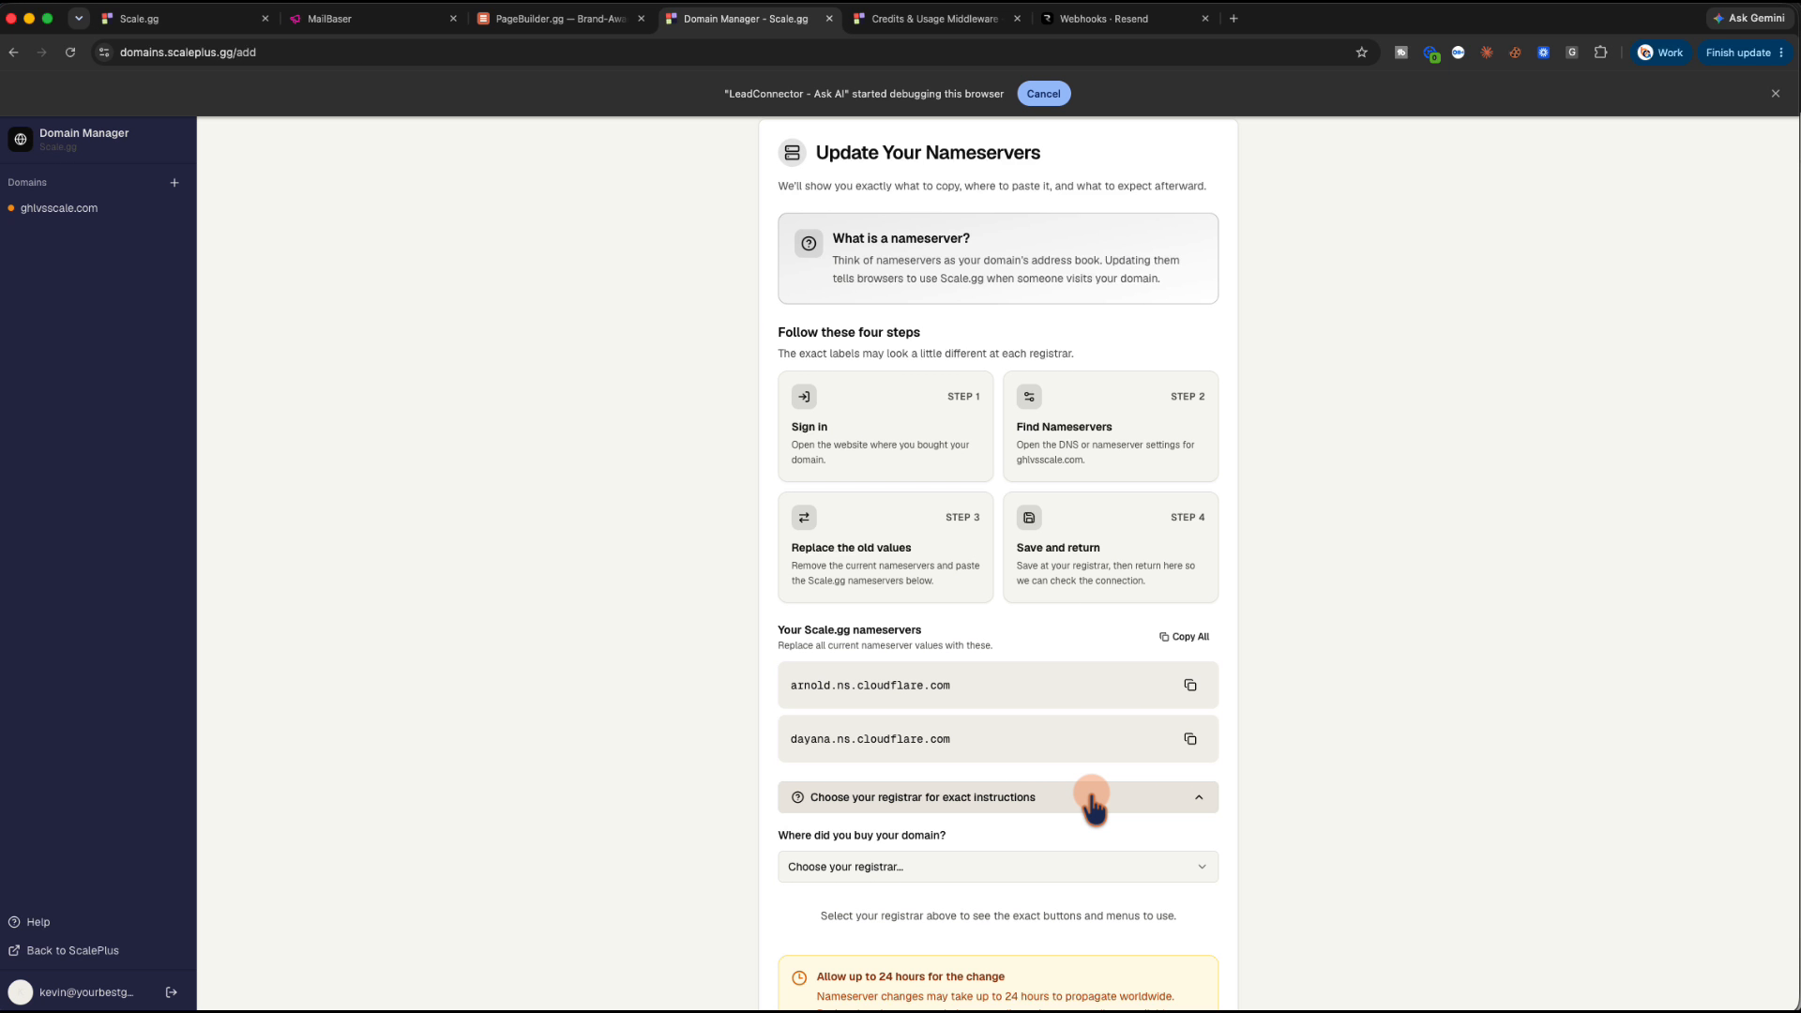
scroll(1091, 795, down, 3)
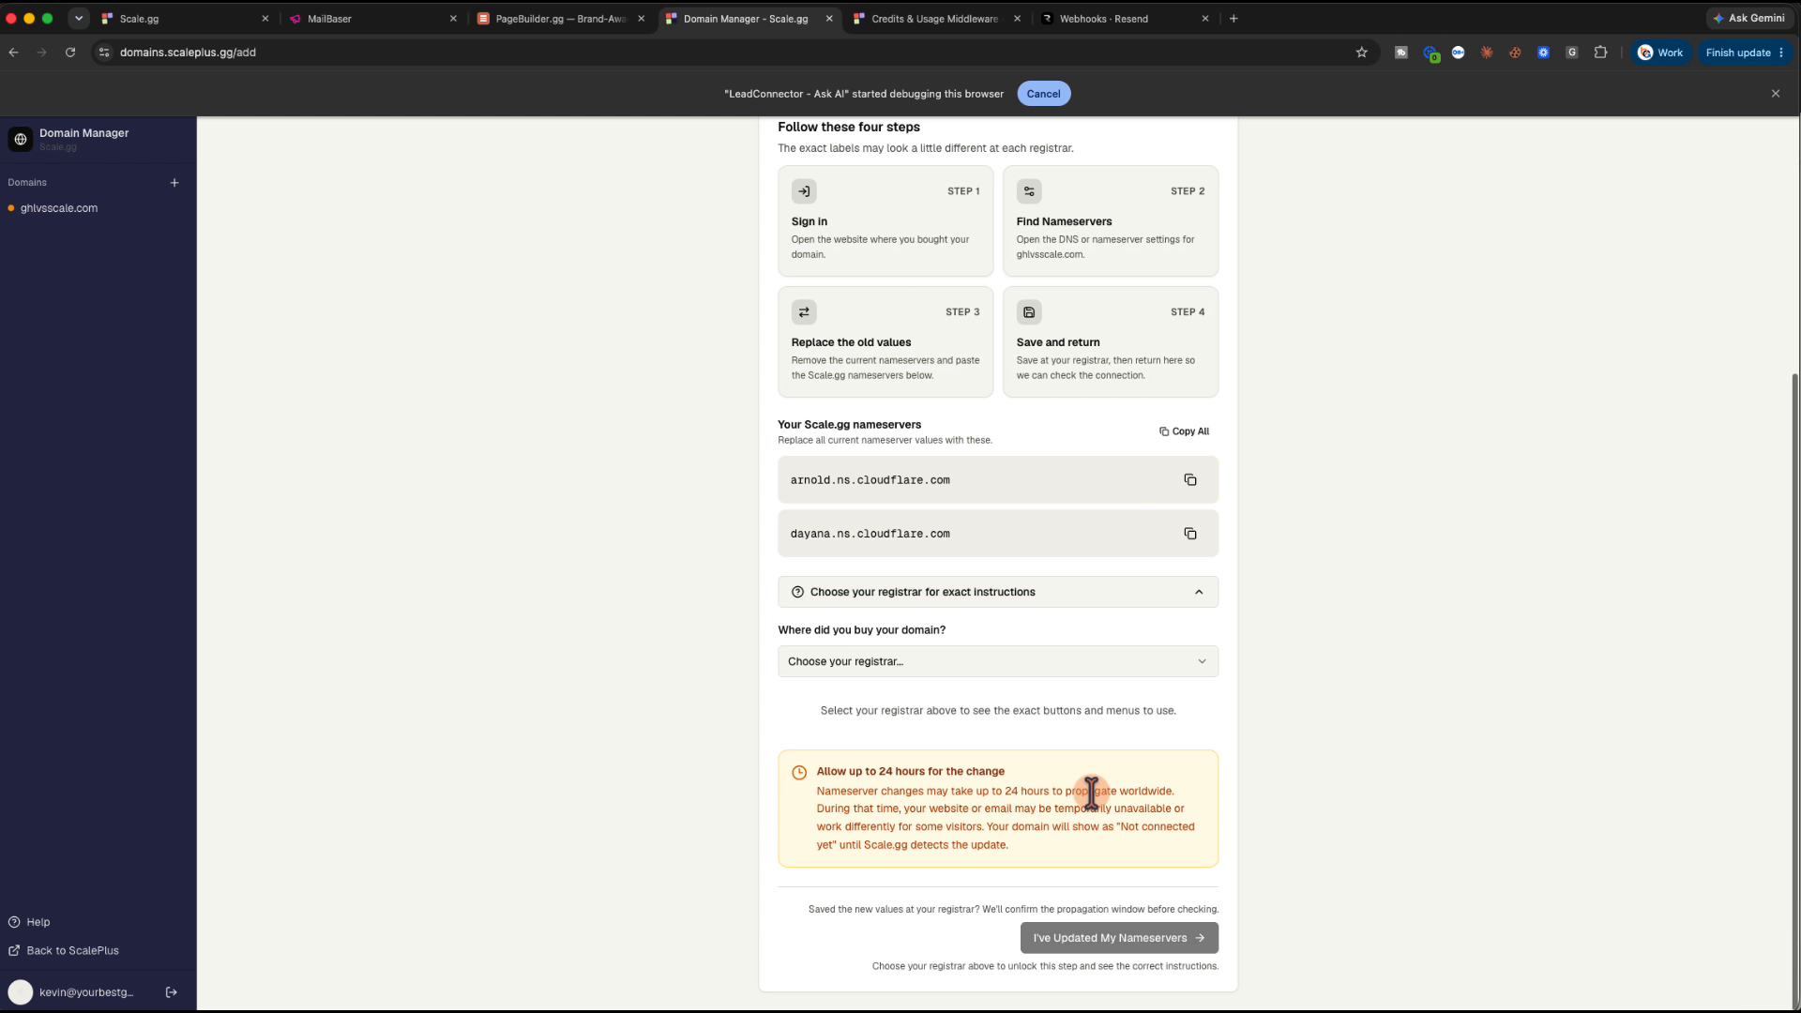
scroll(1091, 792, up, 3)
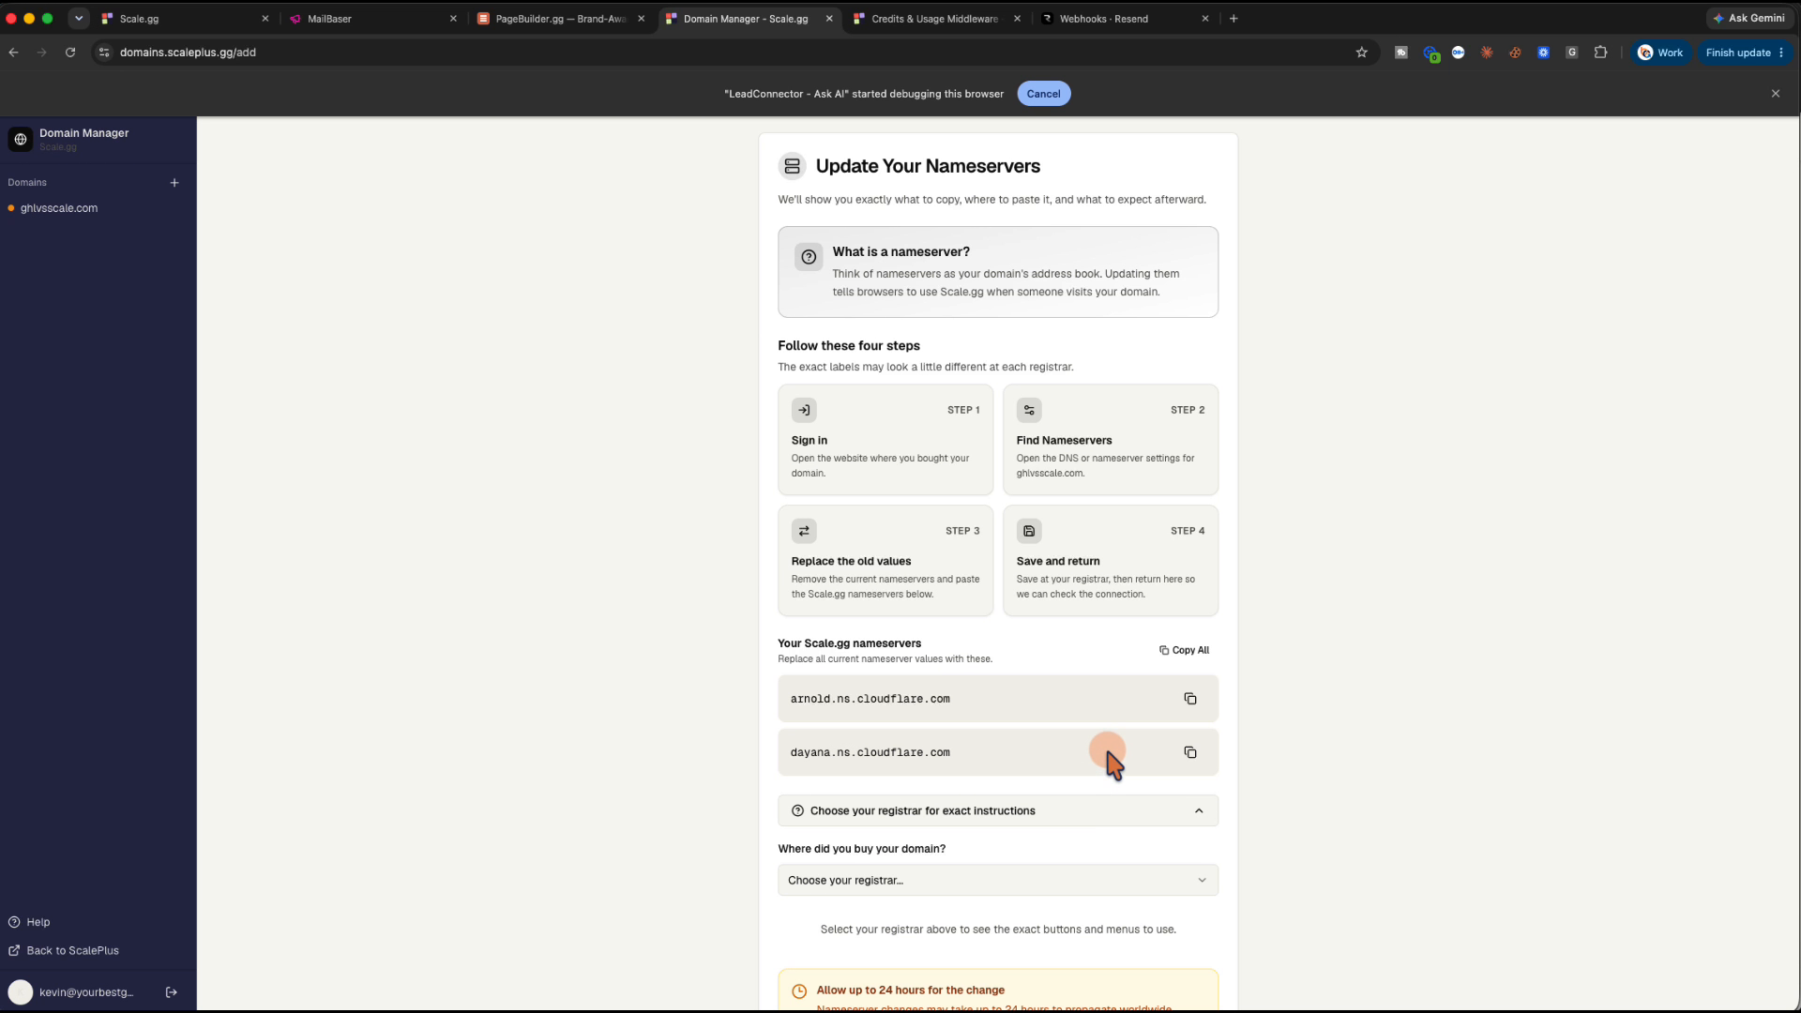
click(1191, 696)
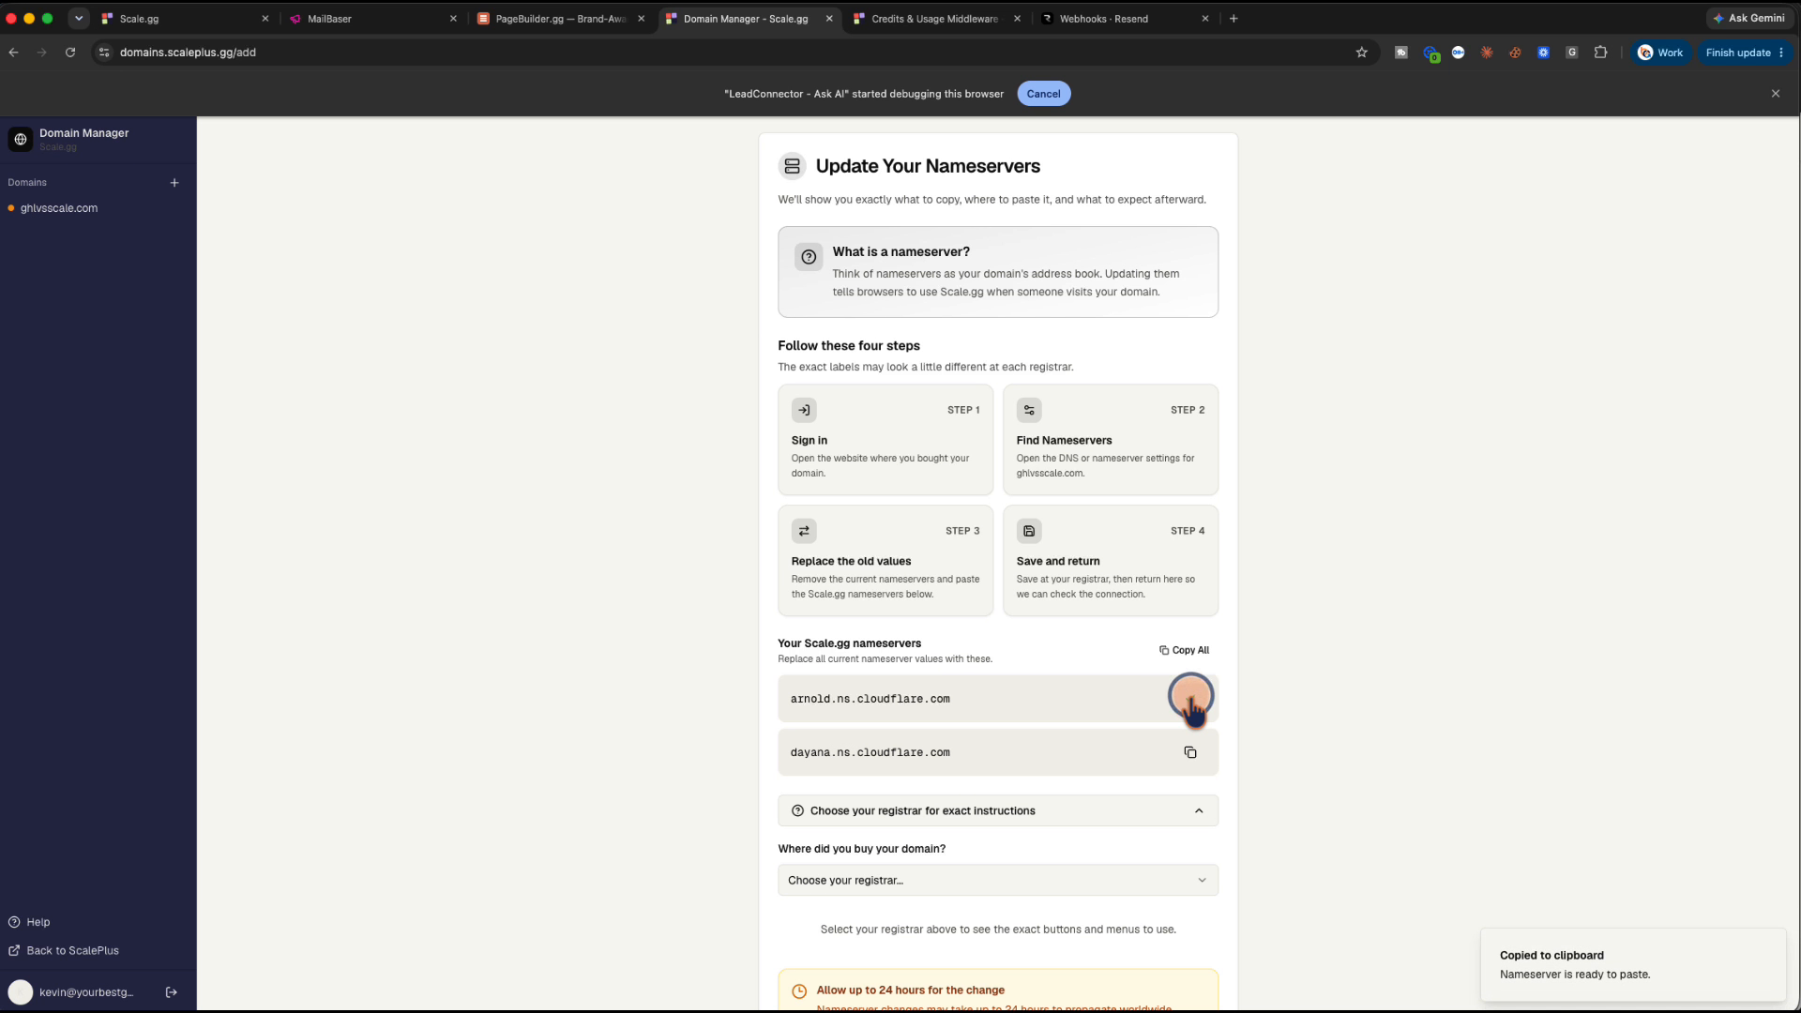
key(super+grave)
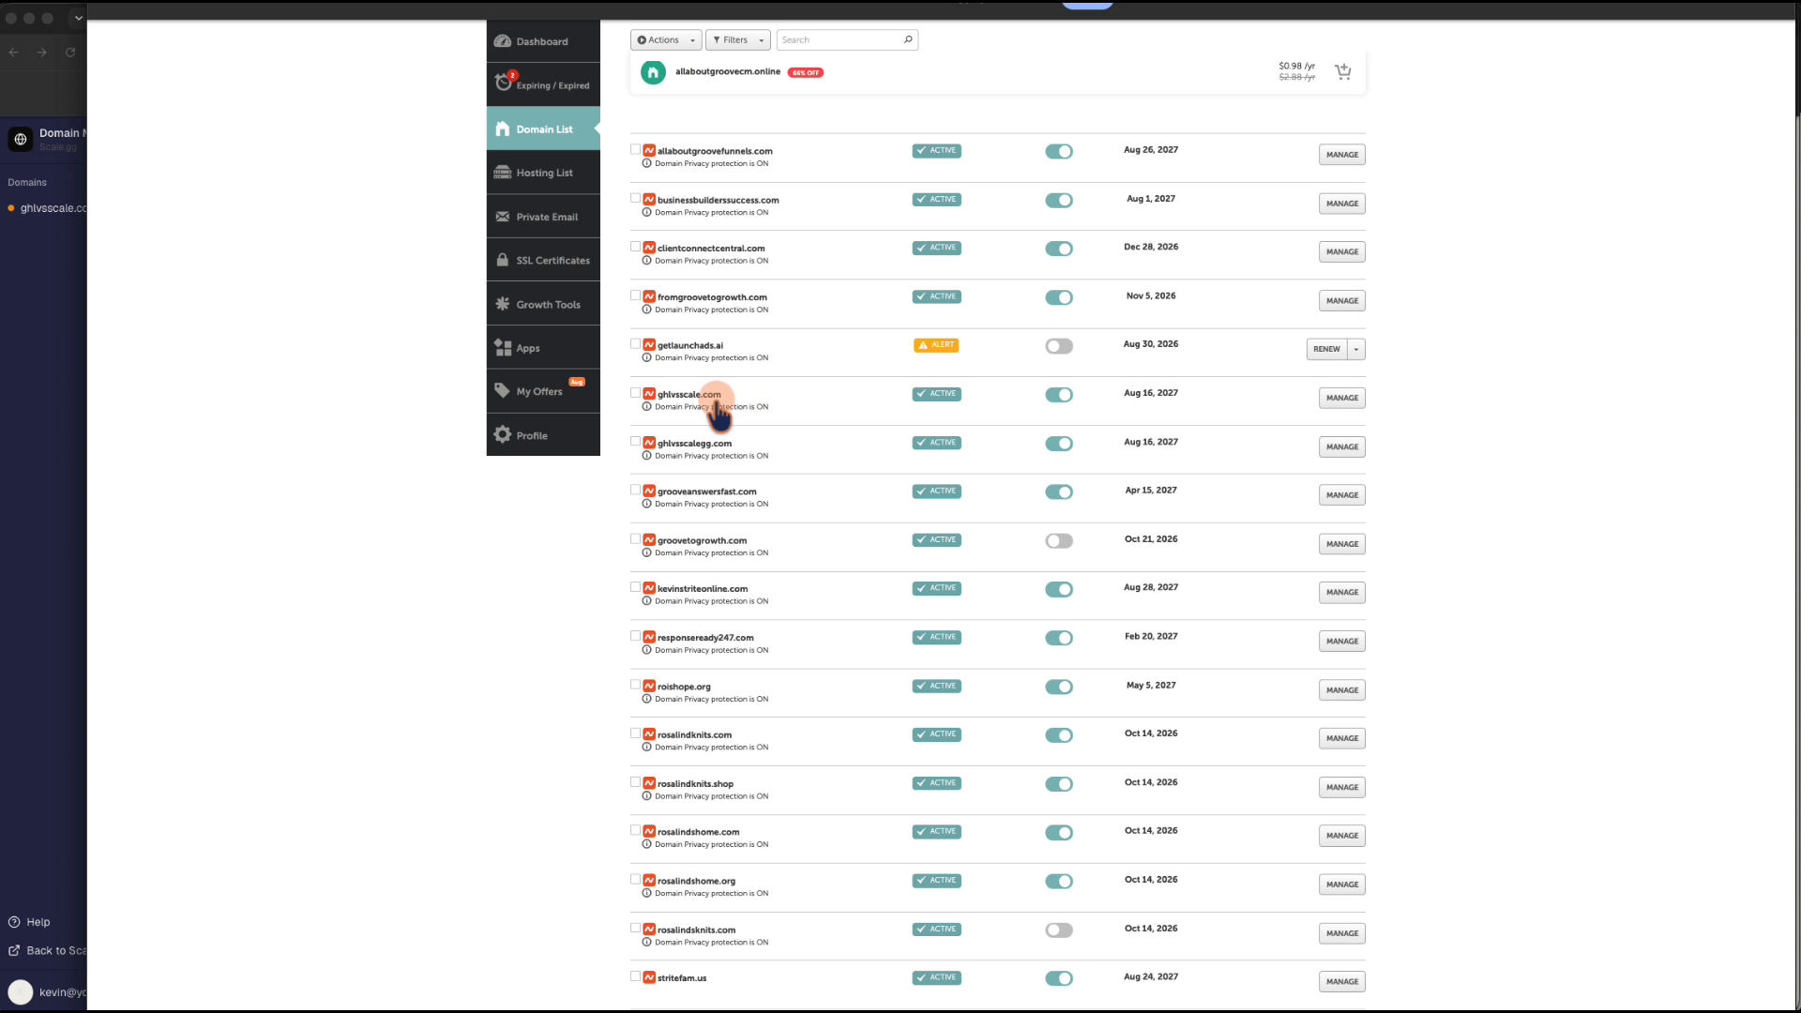
Give ghlvsscale.com Custom DNS with arnold.ns.cloudflare.com and dayana.ns.cloudflare.com, and save
click(1340, 398)
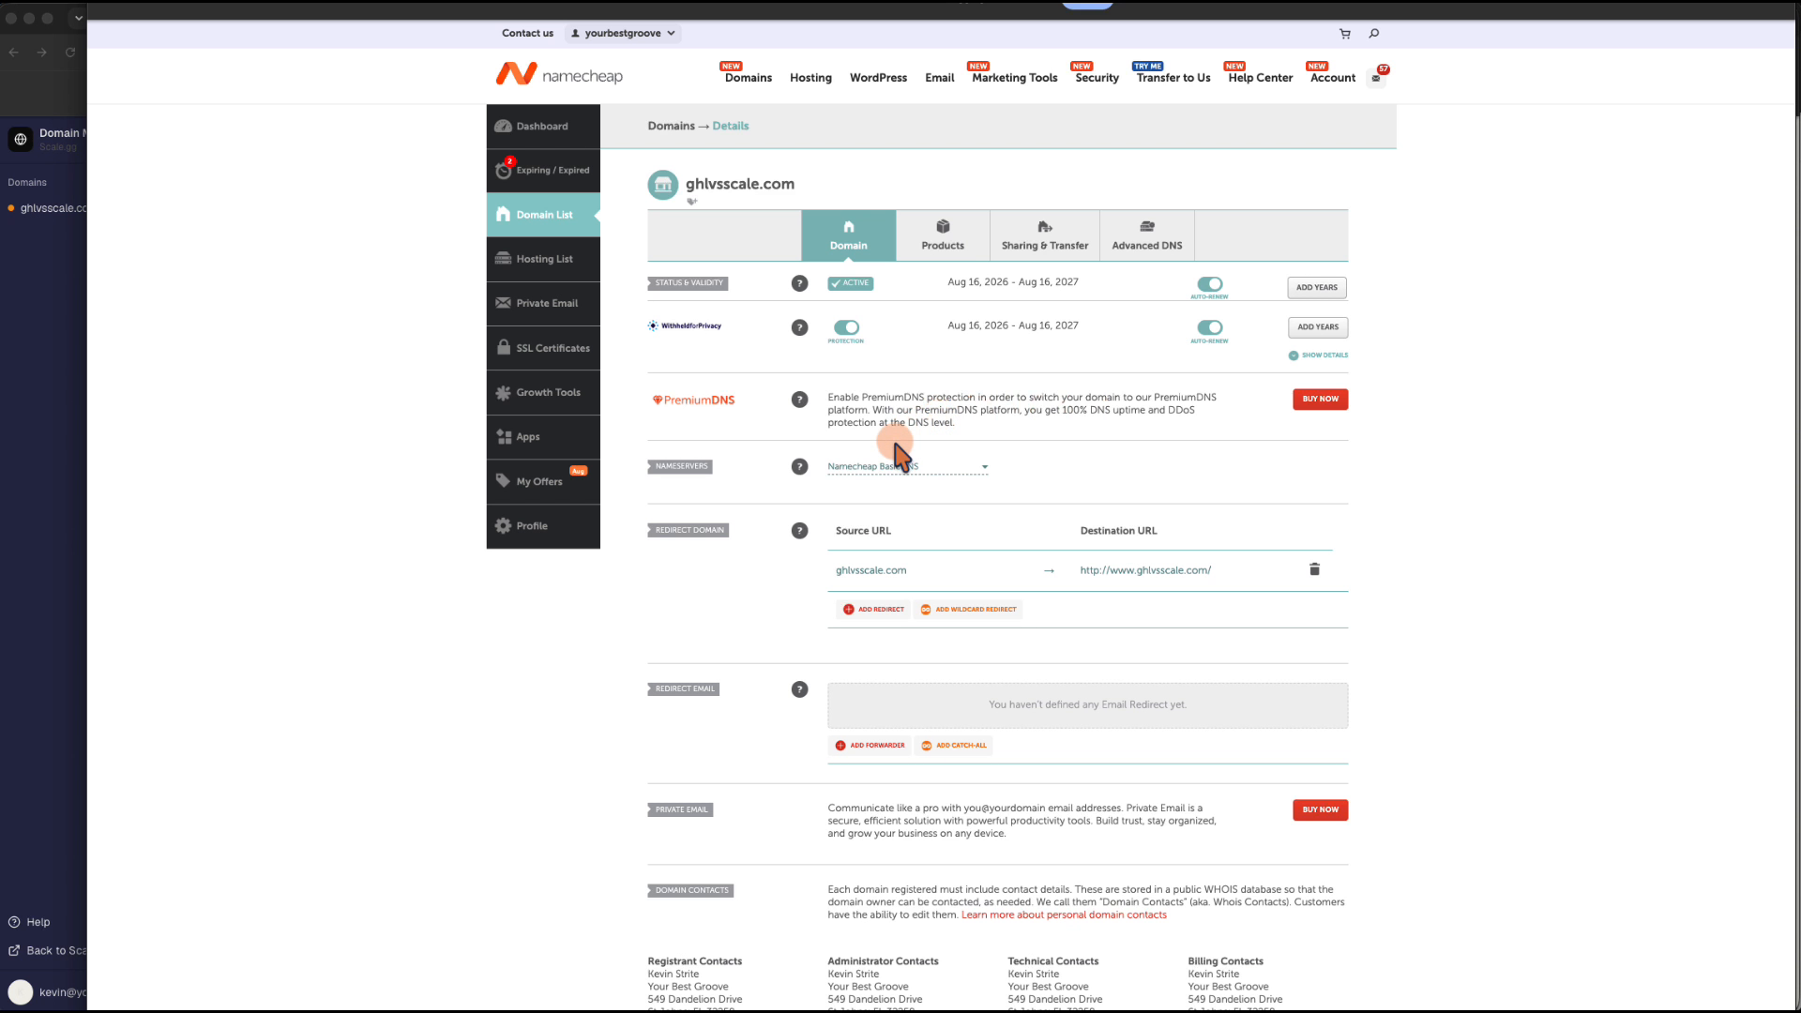
click(892, 467)
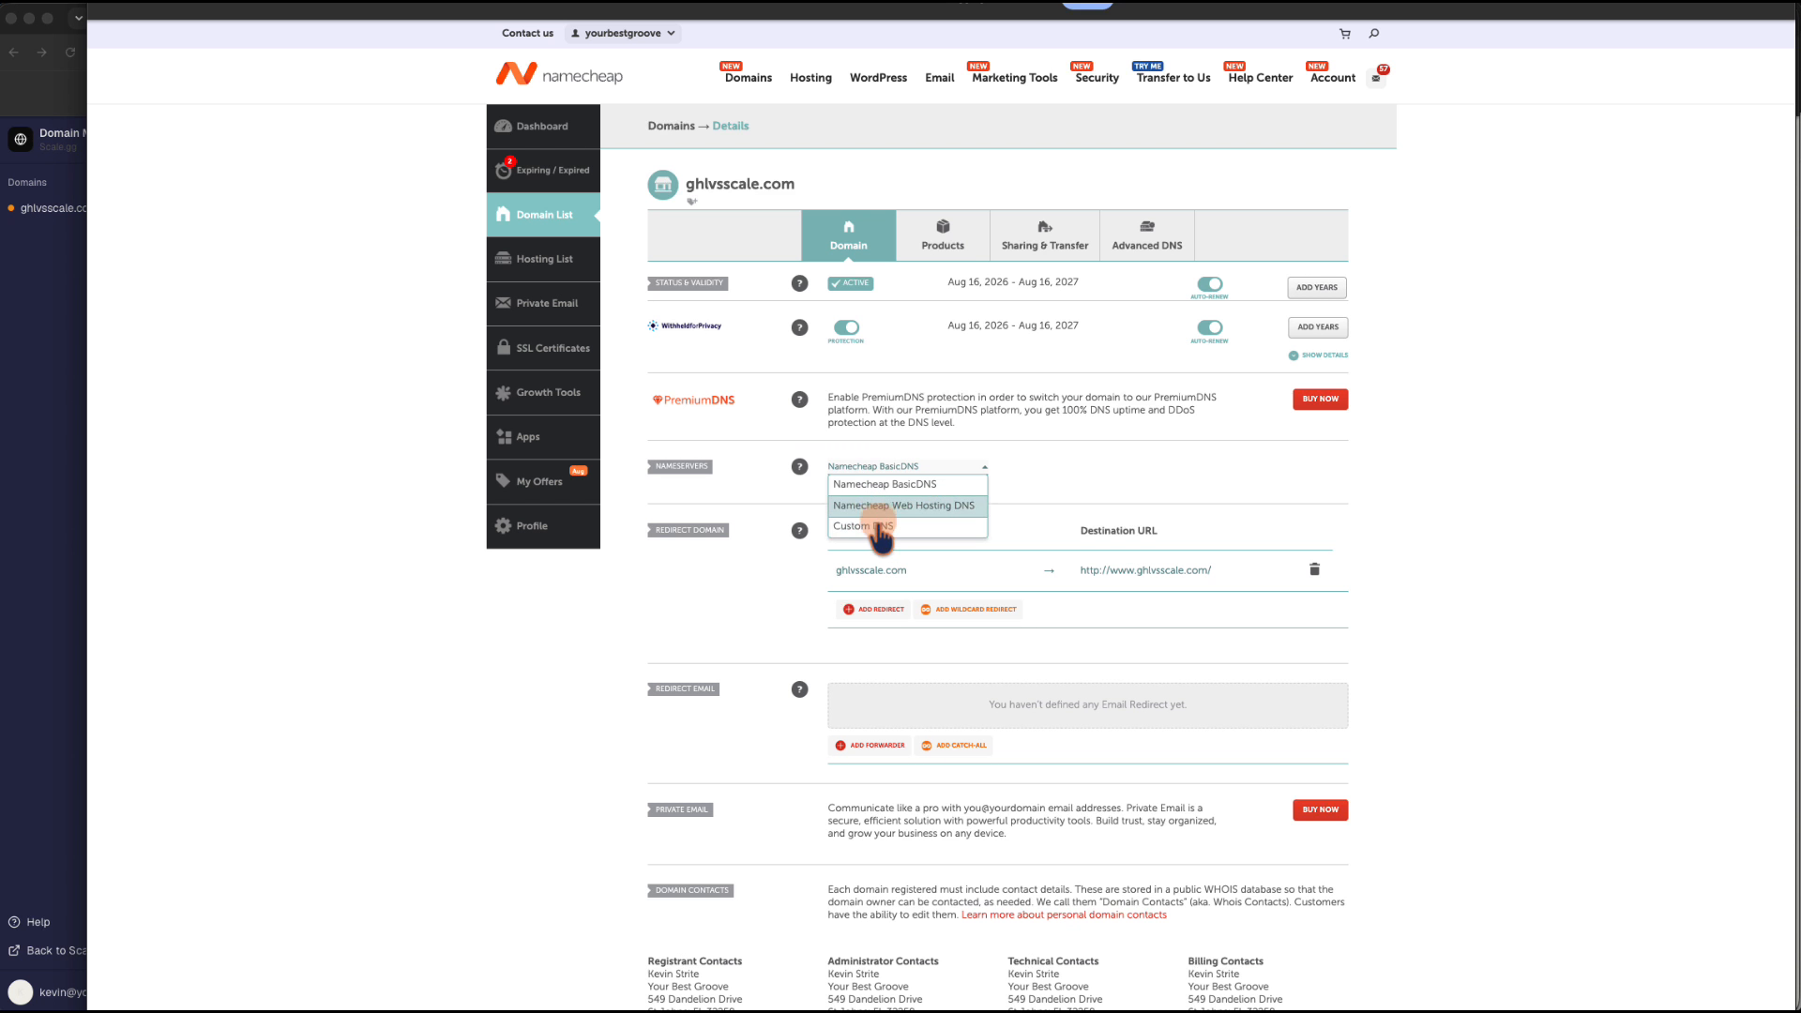
click(880, 532)
click(848, 500)
key(super+v)
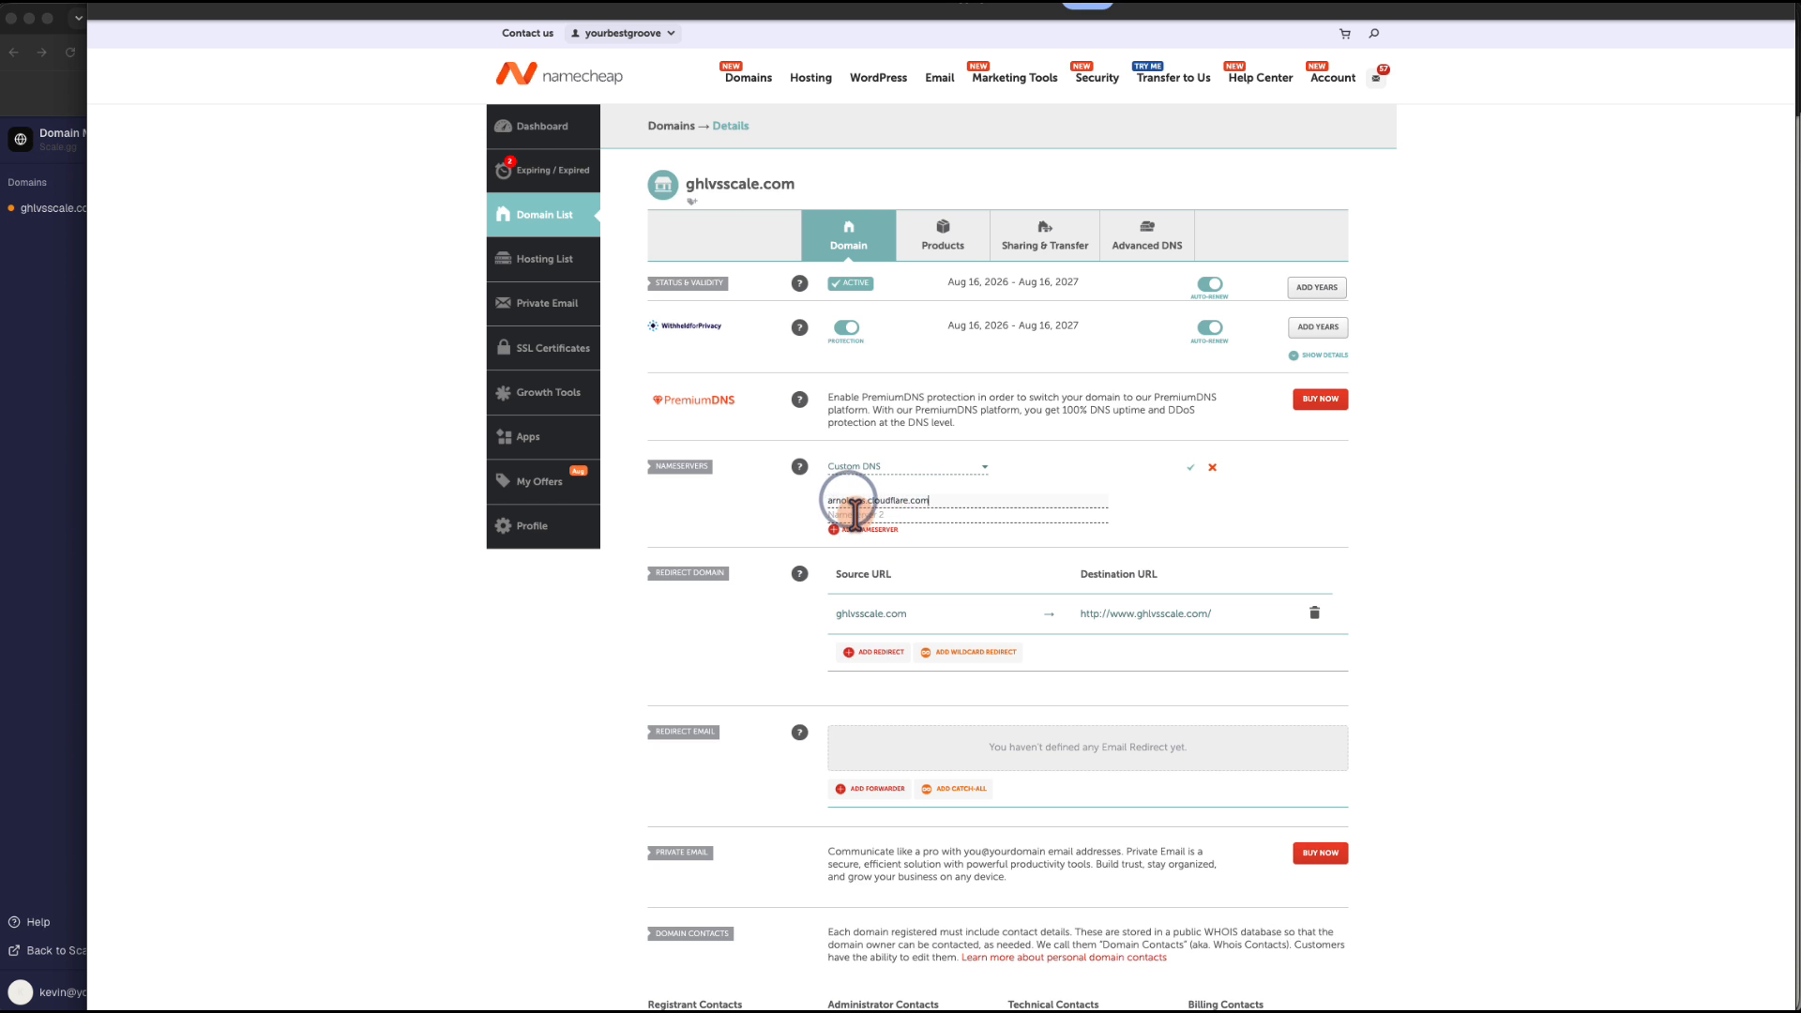
click(848, 515)
key(super+v)
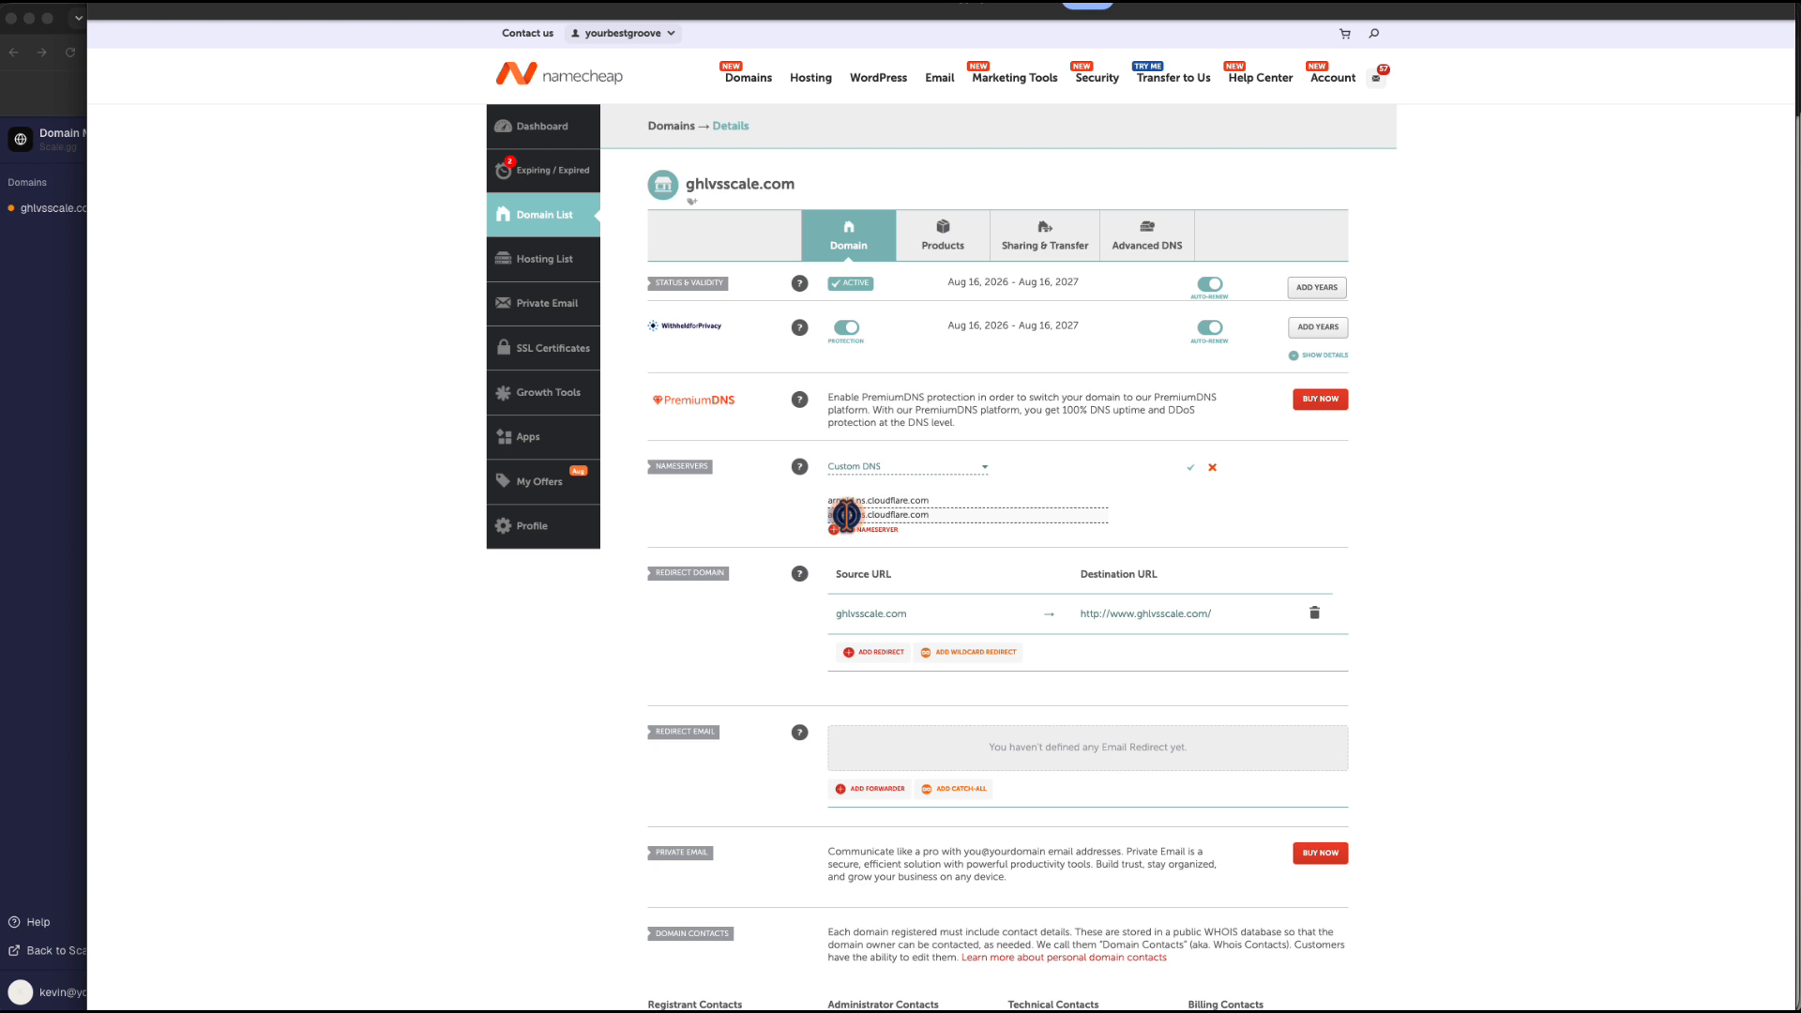
double_click(847, 515)
text(dayana.ns)
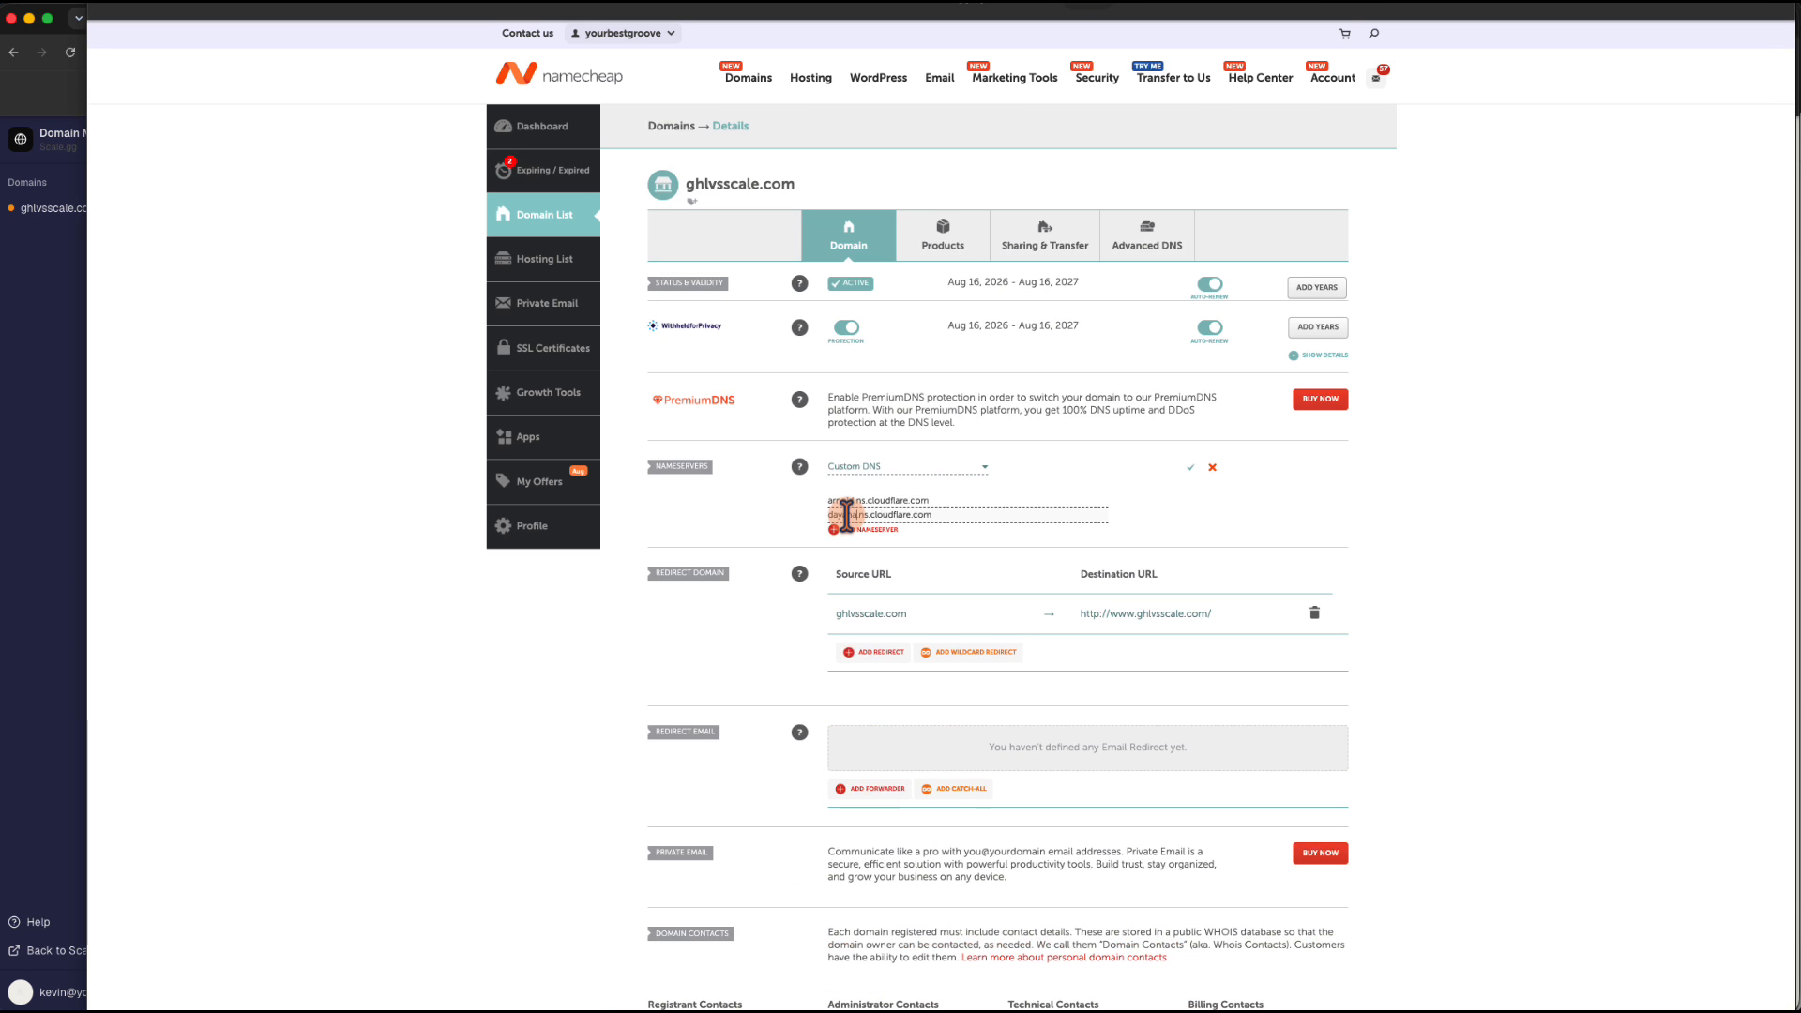
click(1192, 468)
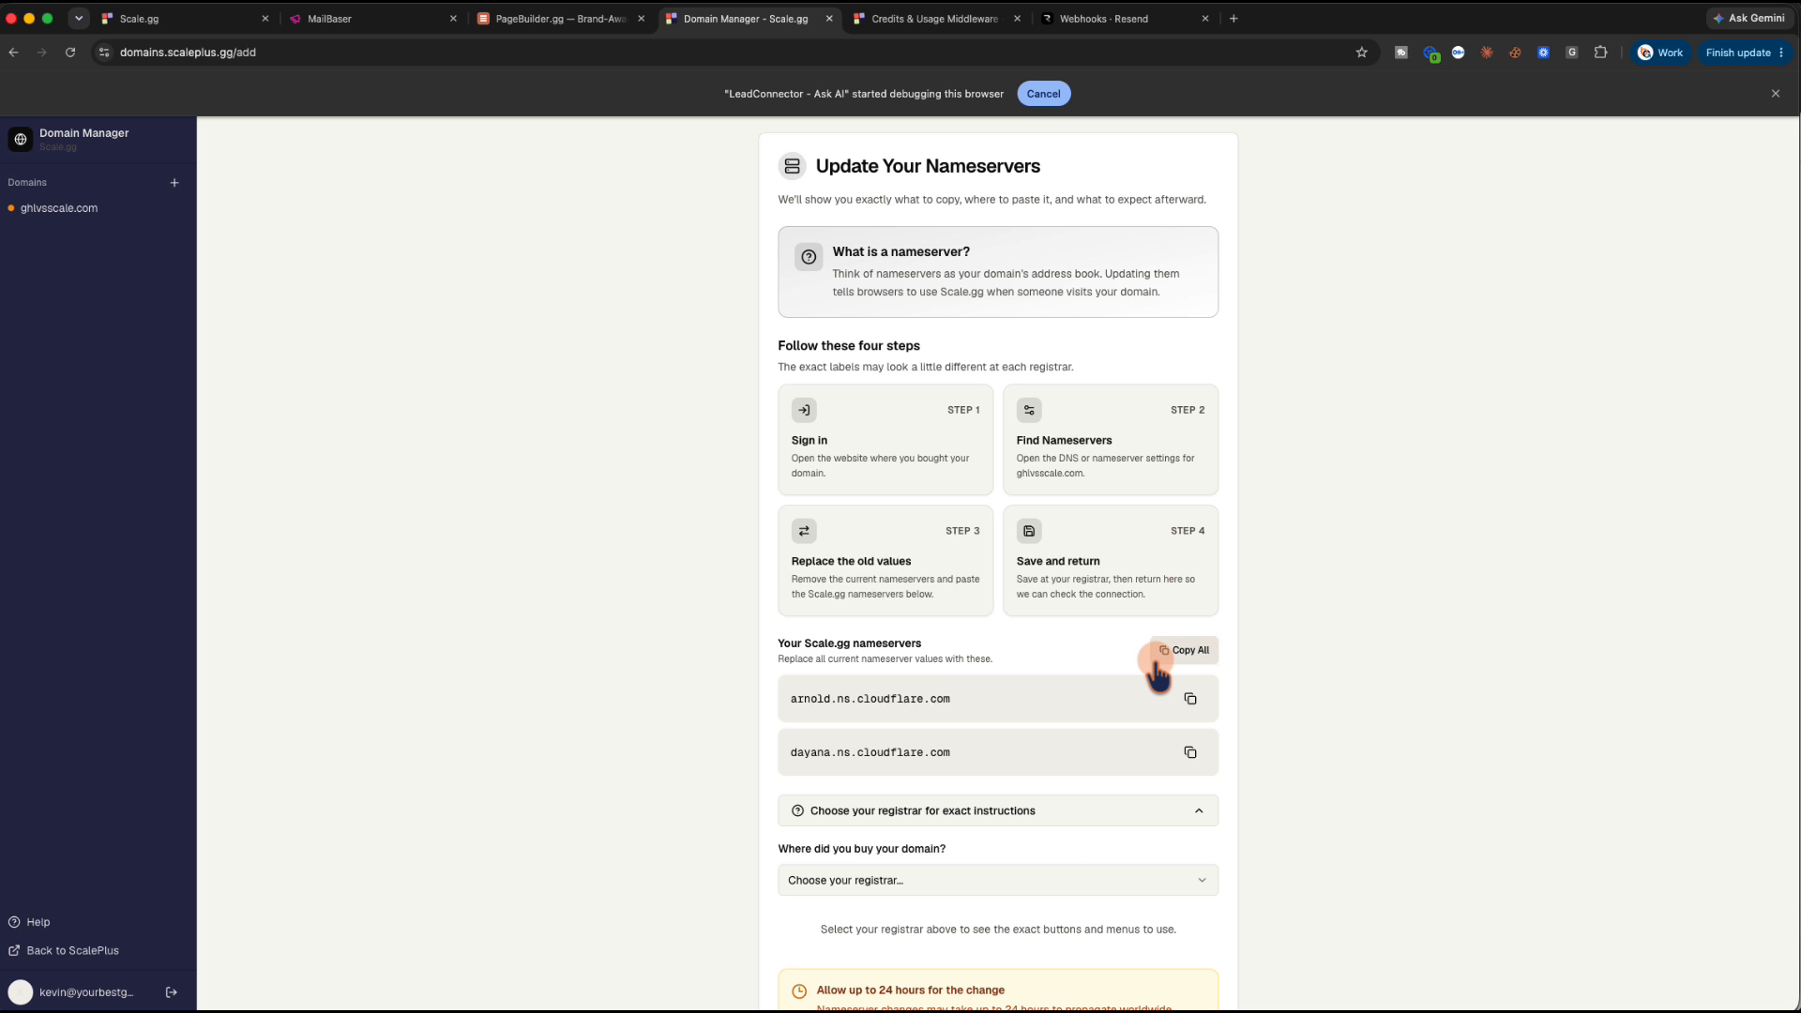
Expand the 'Choose your registrar' instructions section
scroll(1163, 669, down, 3)
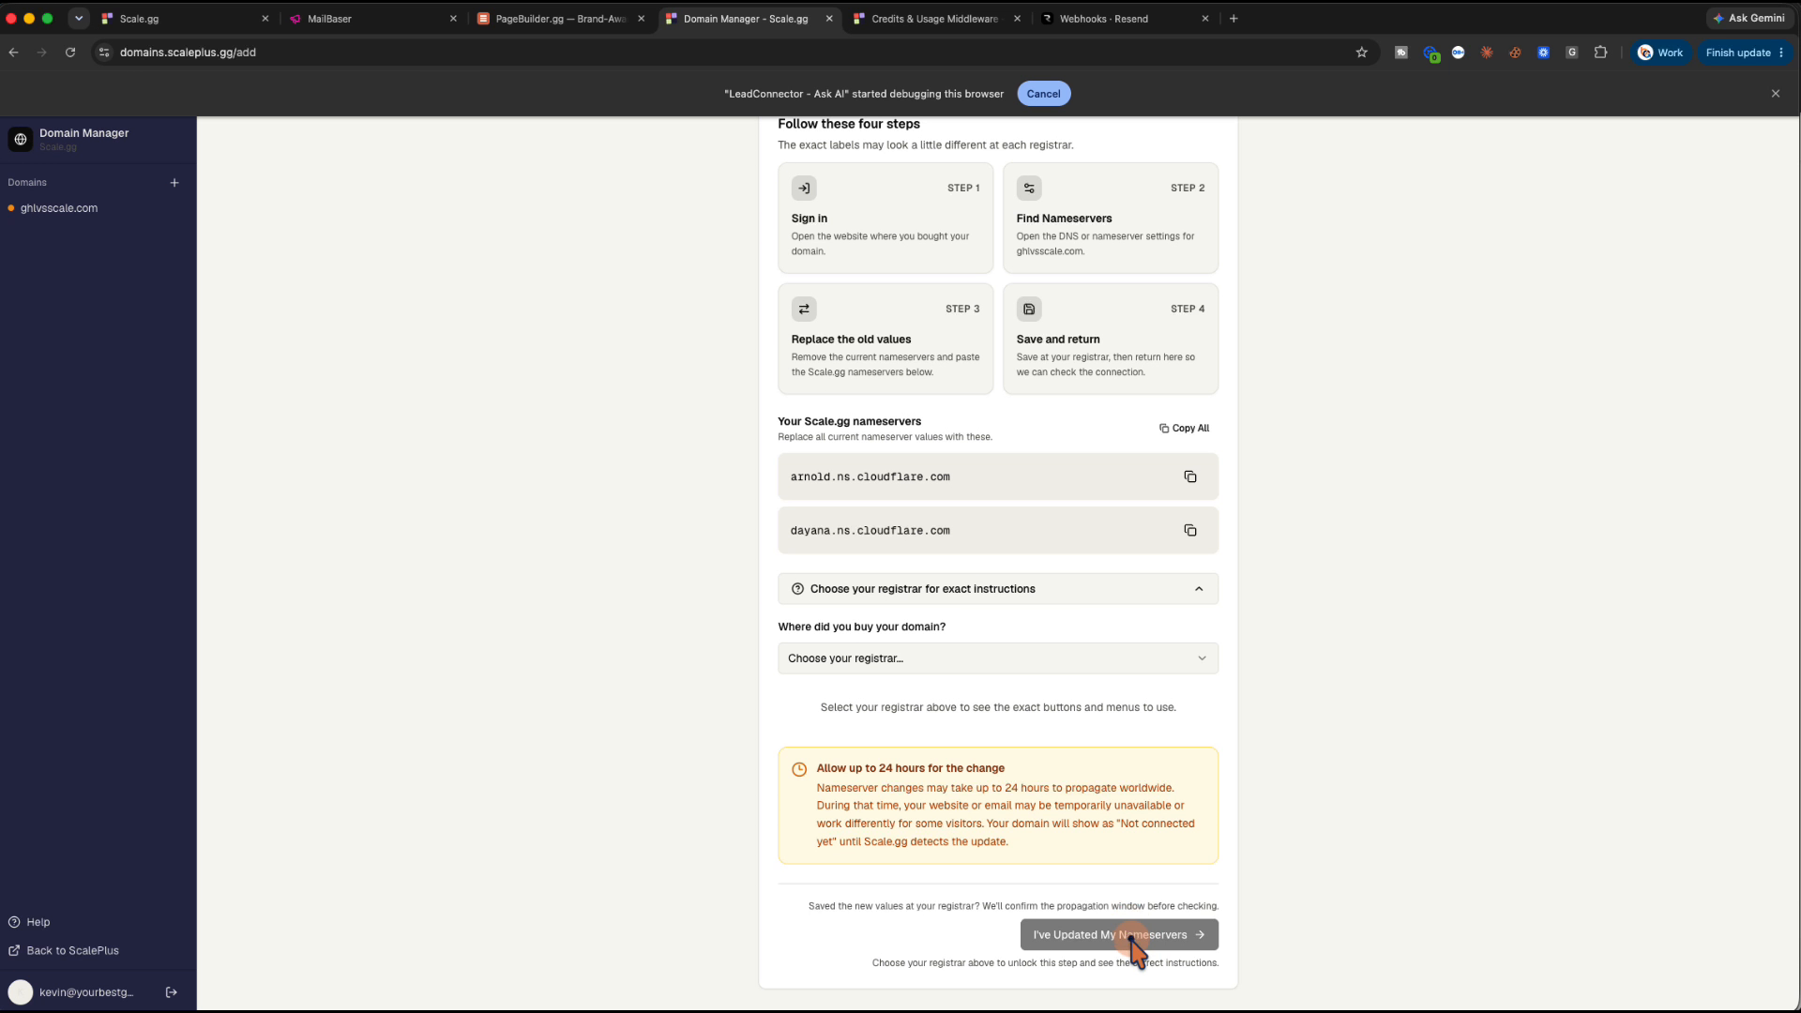
scroll(1112, 684, up, 5)
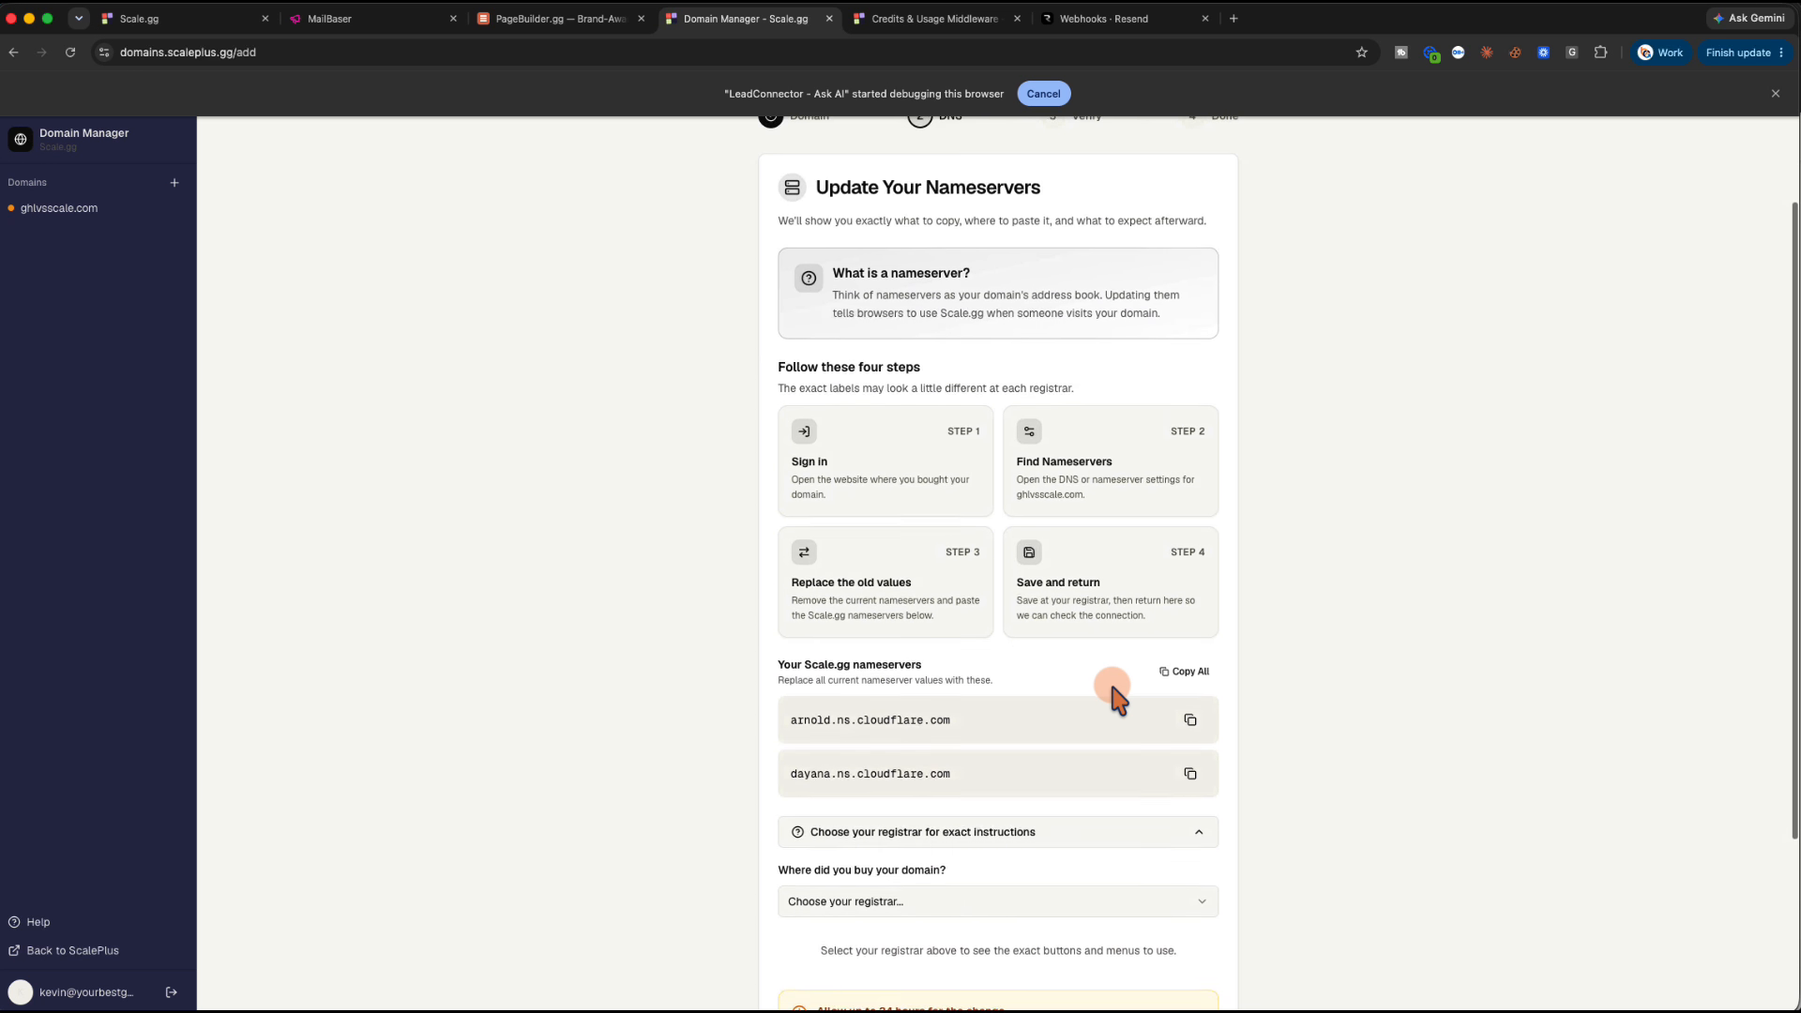
scroll(1117, 698, down, 2)
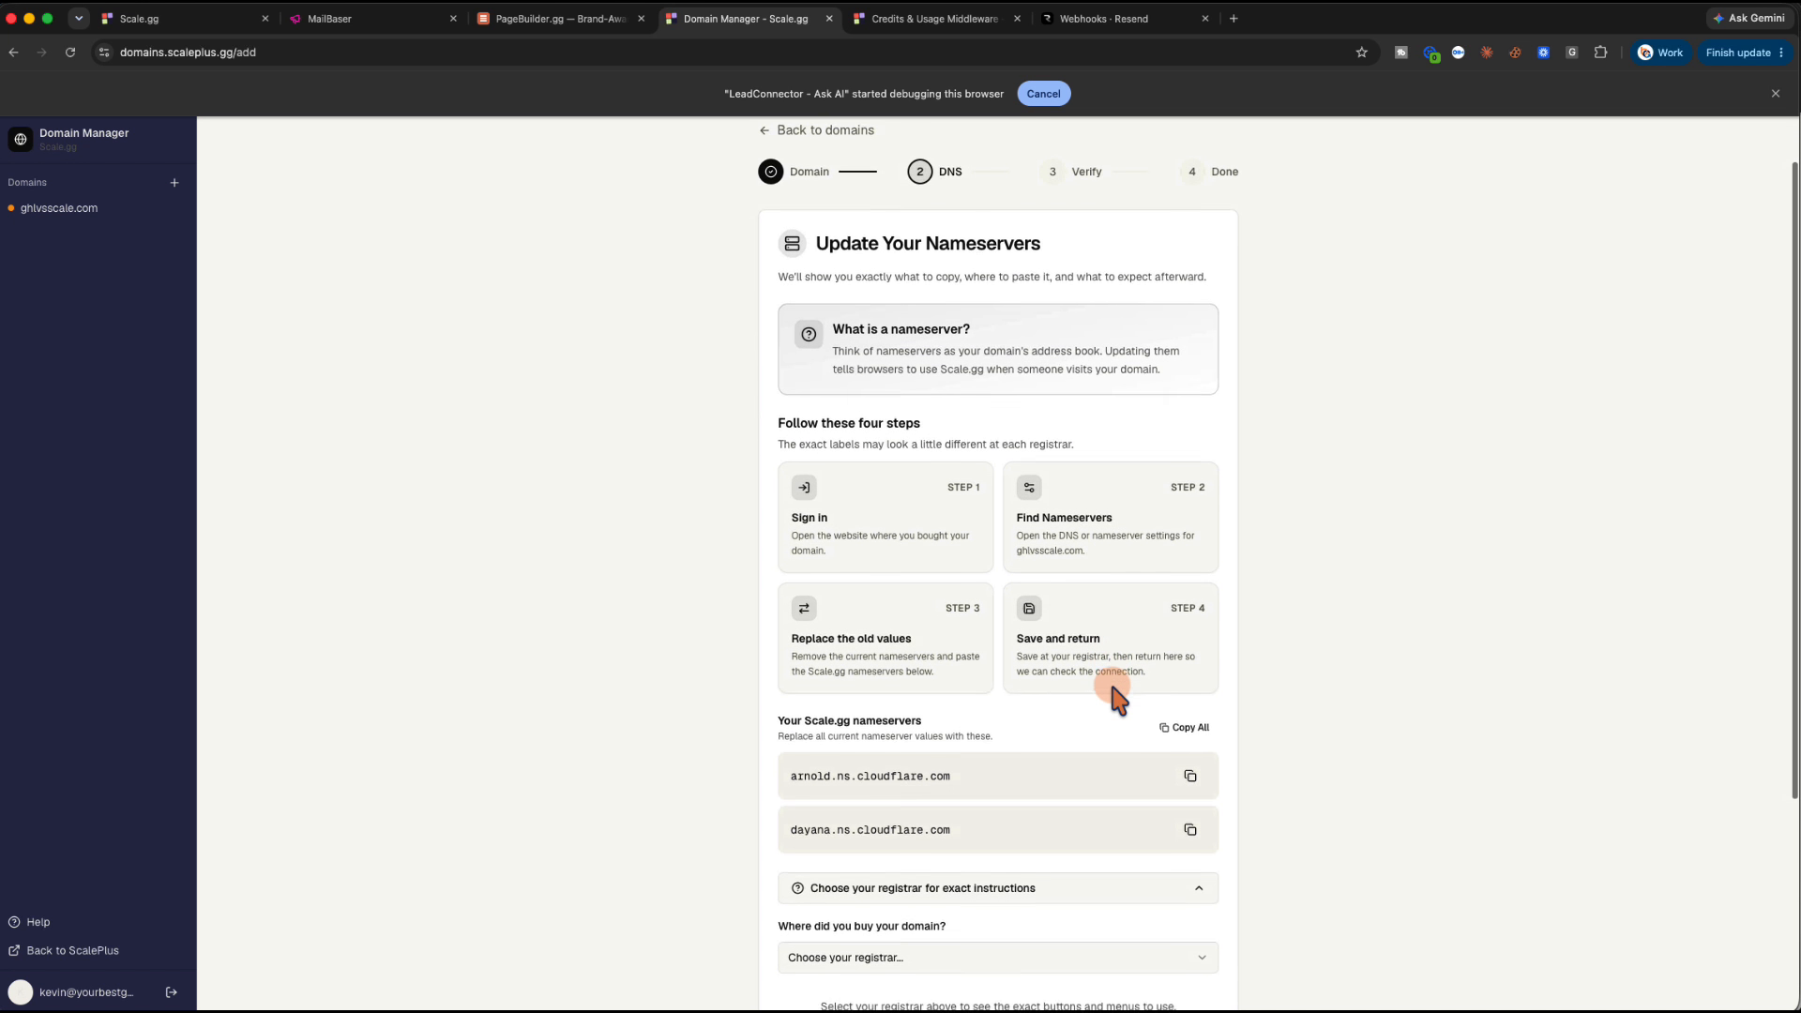
scroll(1116, 698, down, 3)
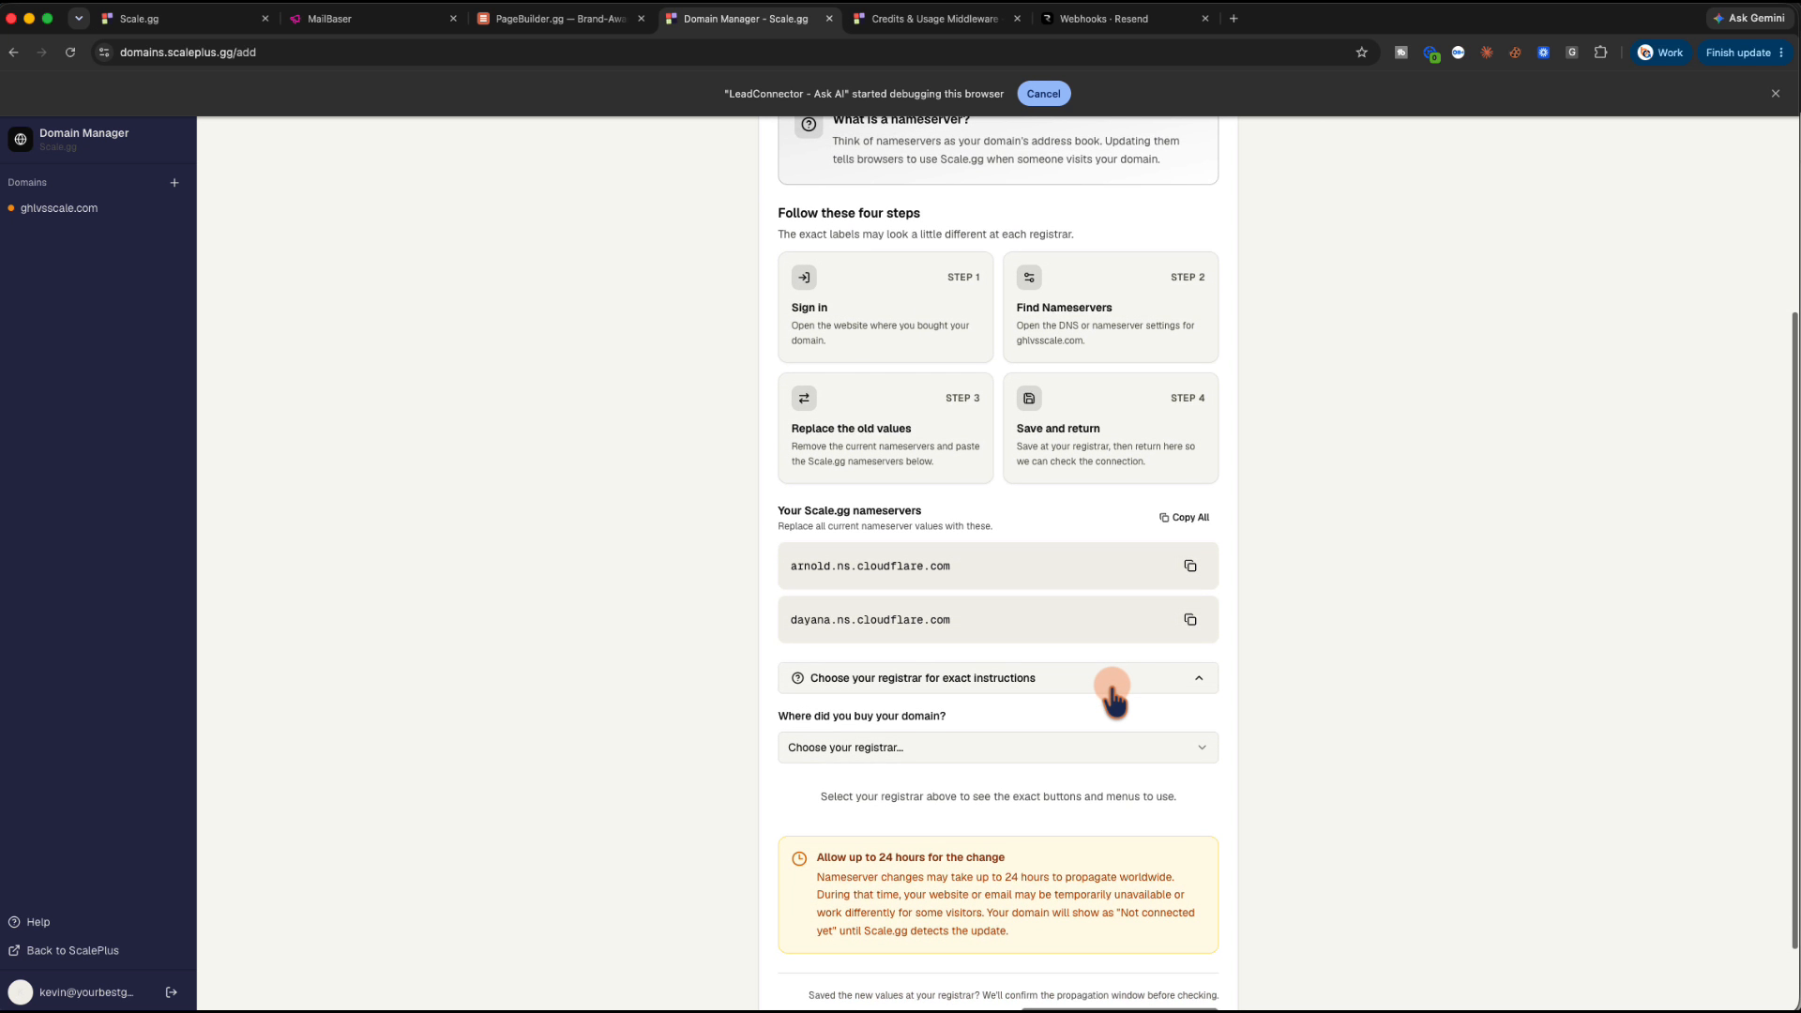
click(1160, 671)
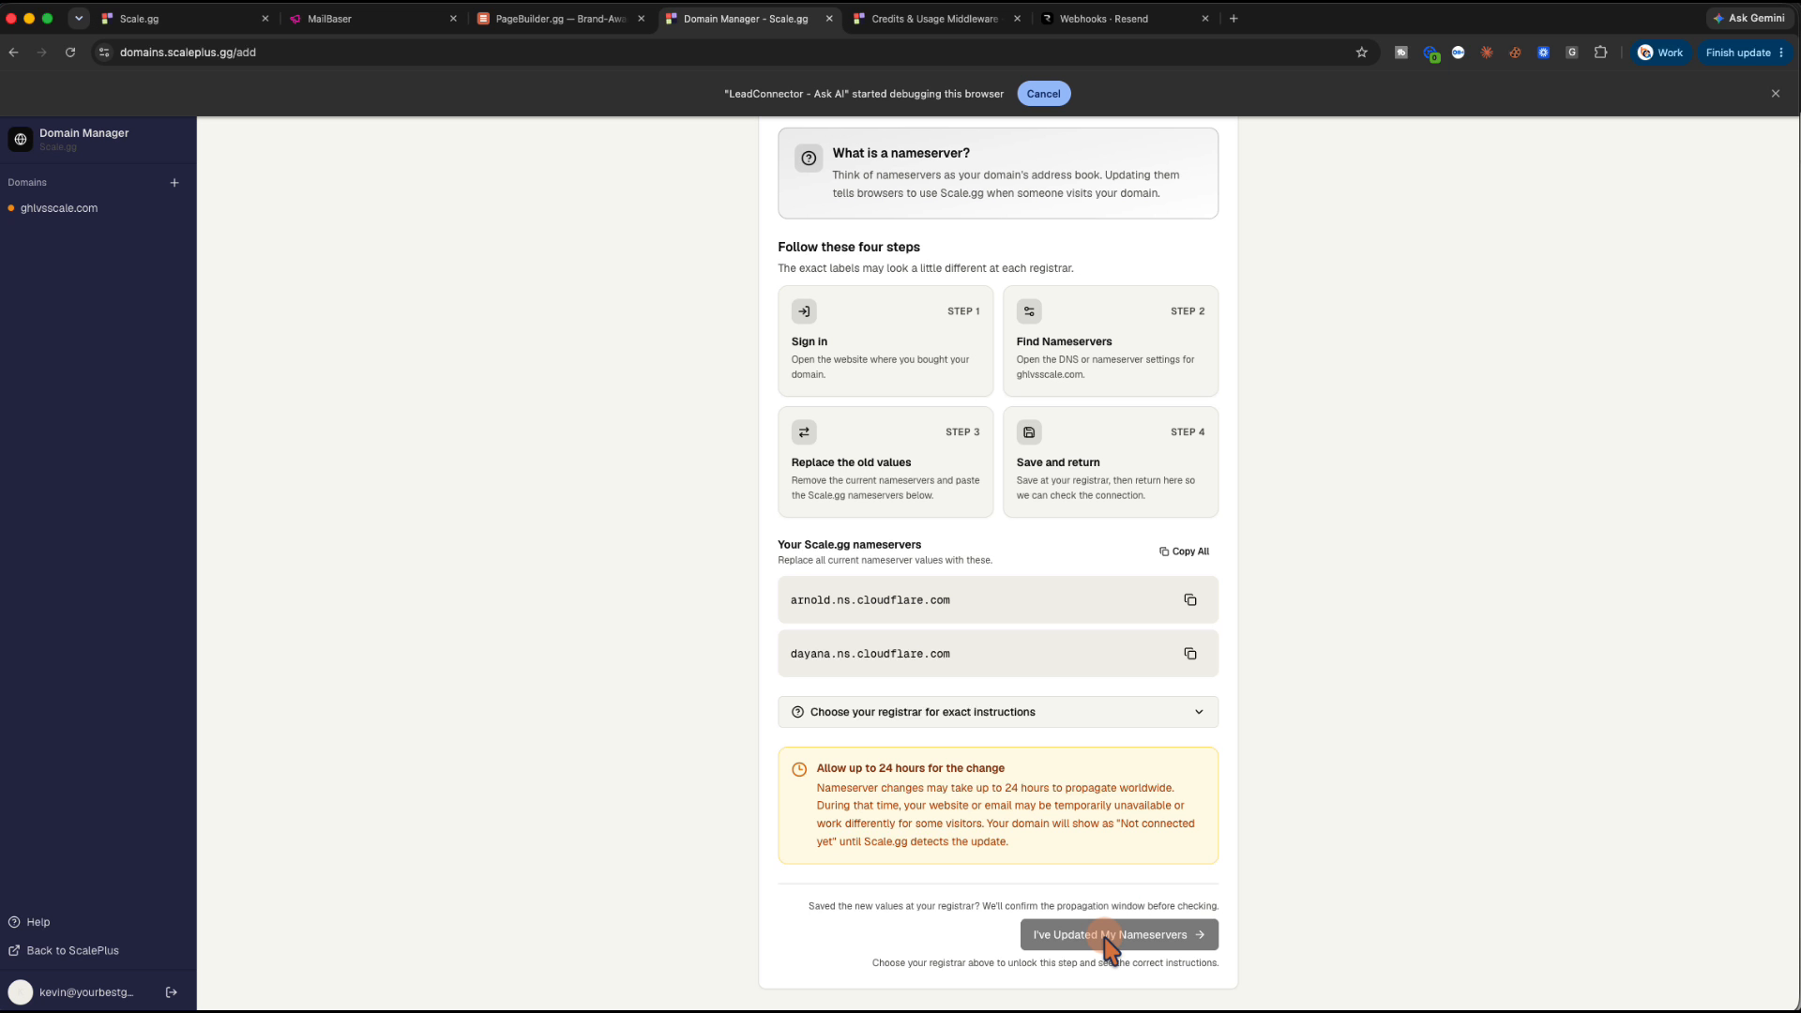
click(1195, 715)
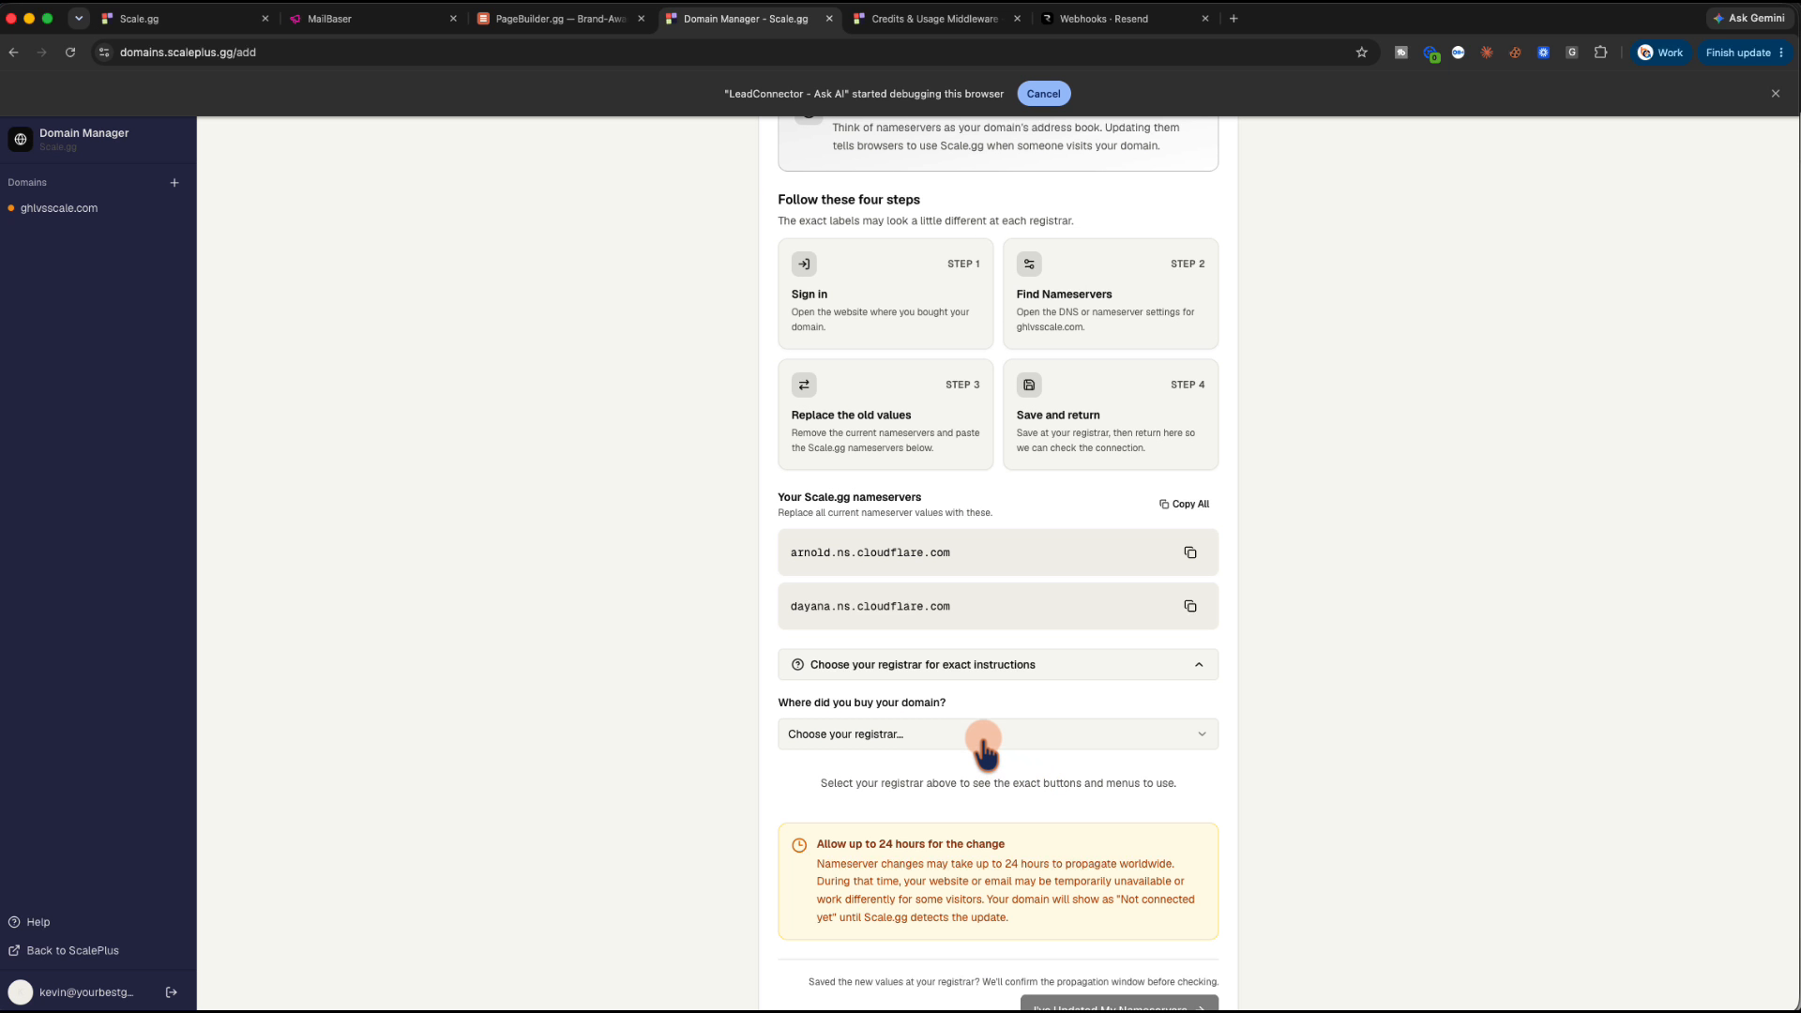
click(970, 685)
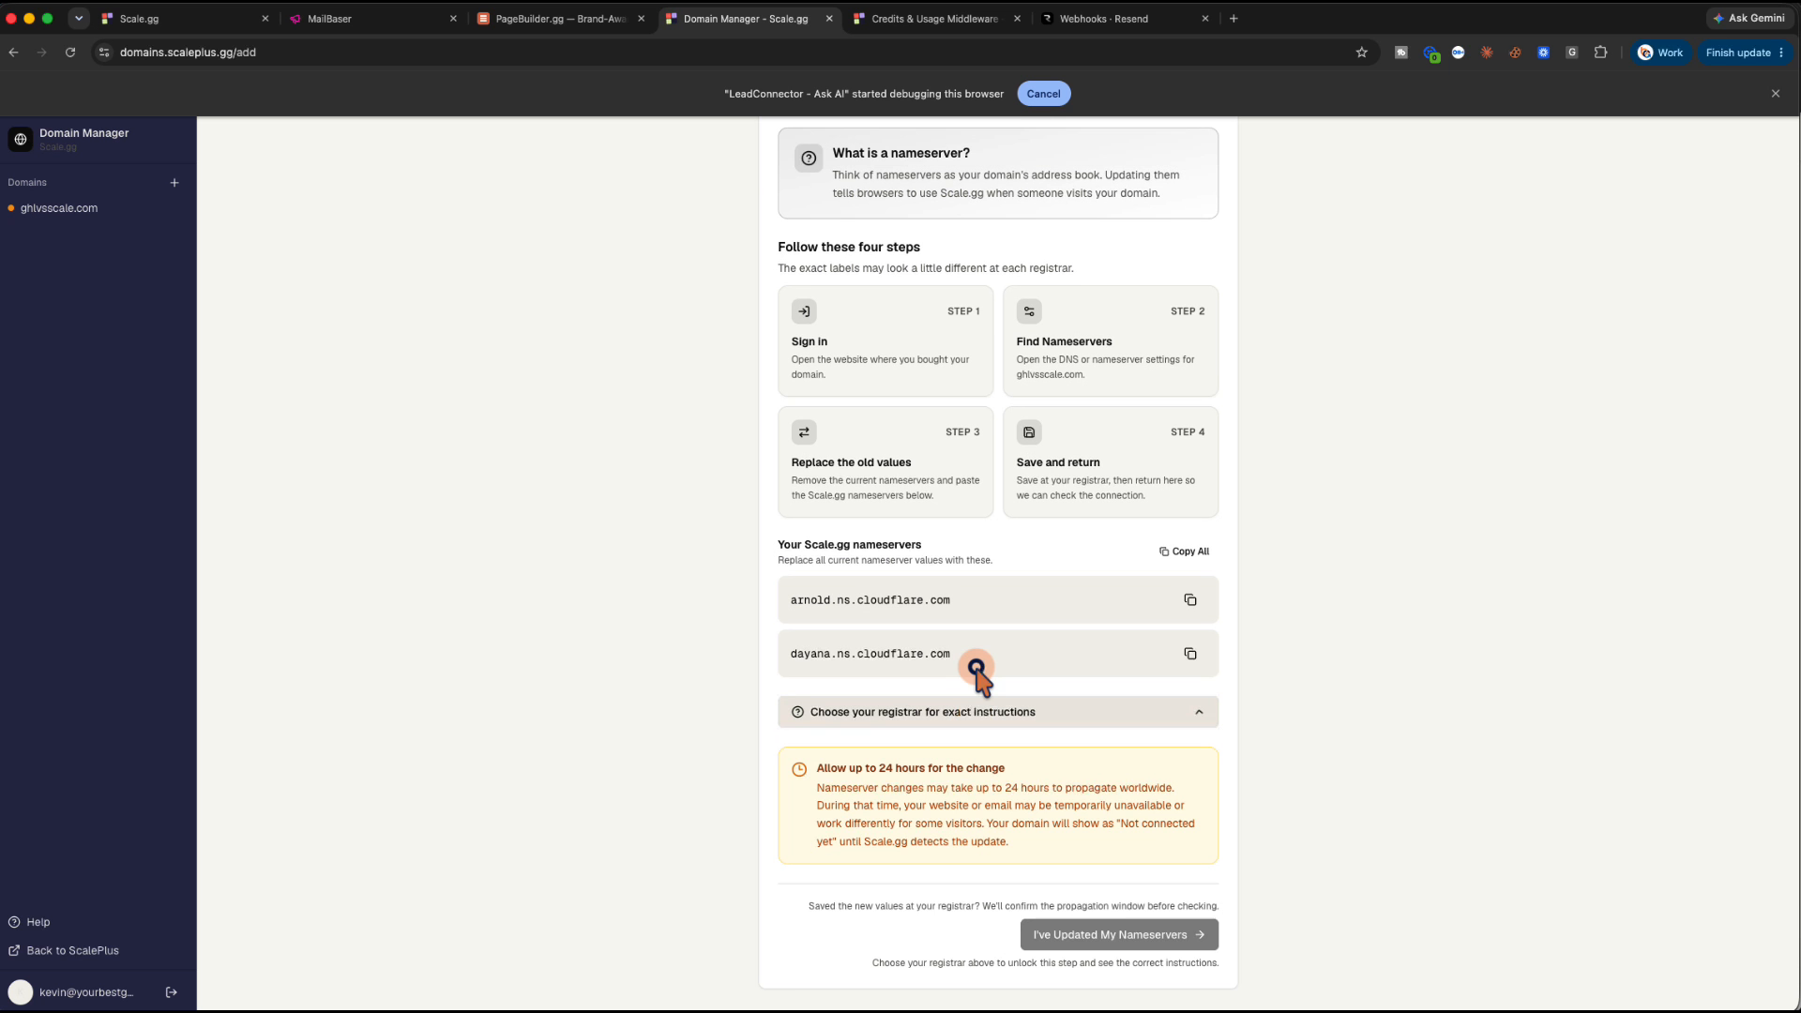
click(985, 719)
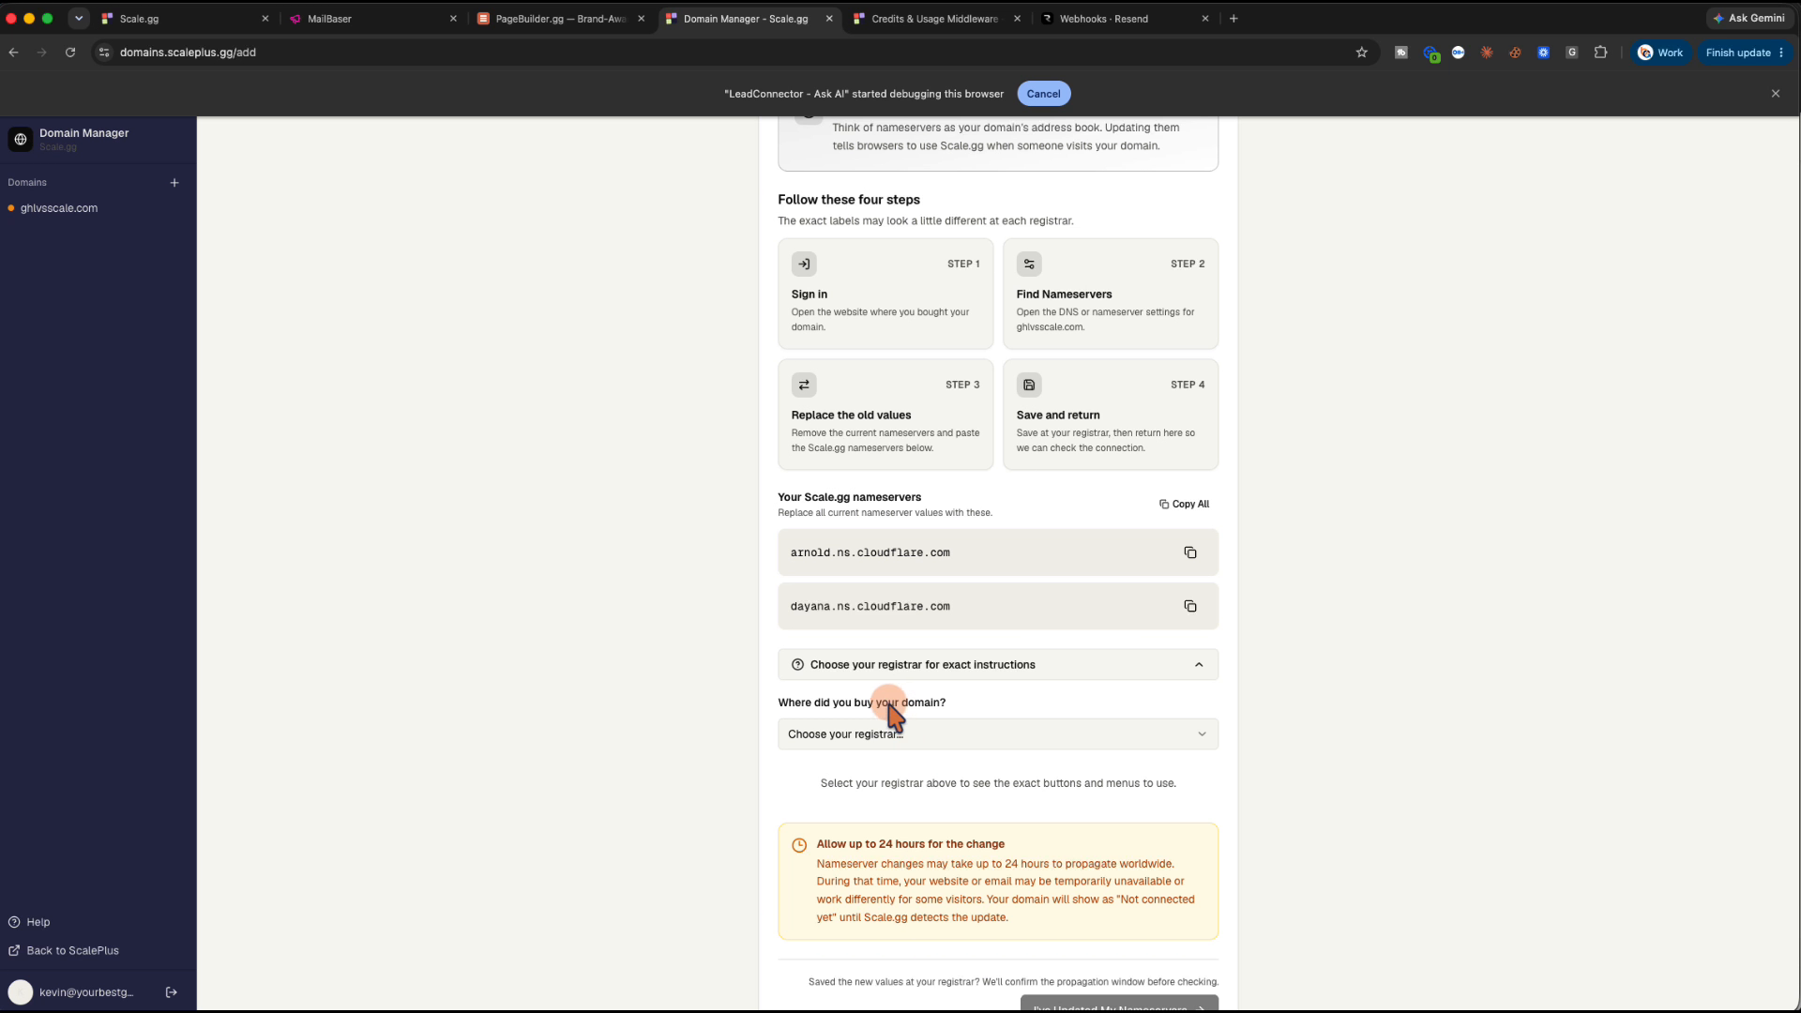
Select Namecheap as the registrar and report the nameservers as updated
click(877, 735)
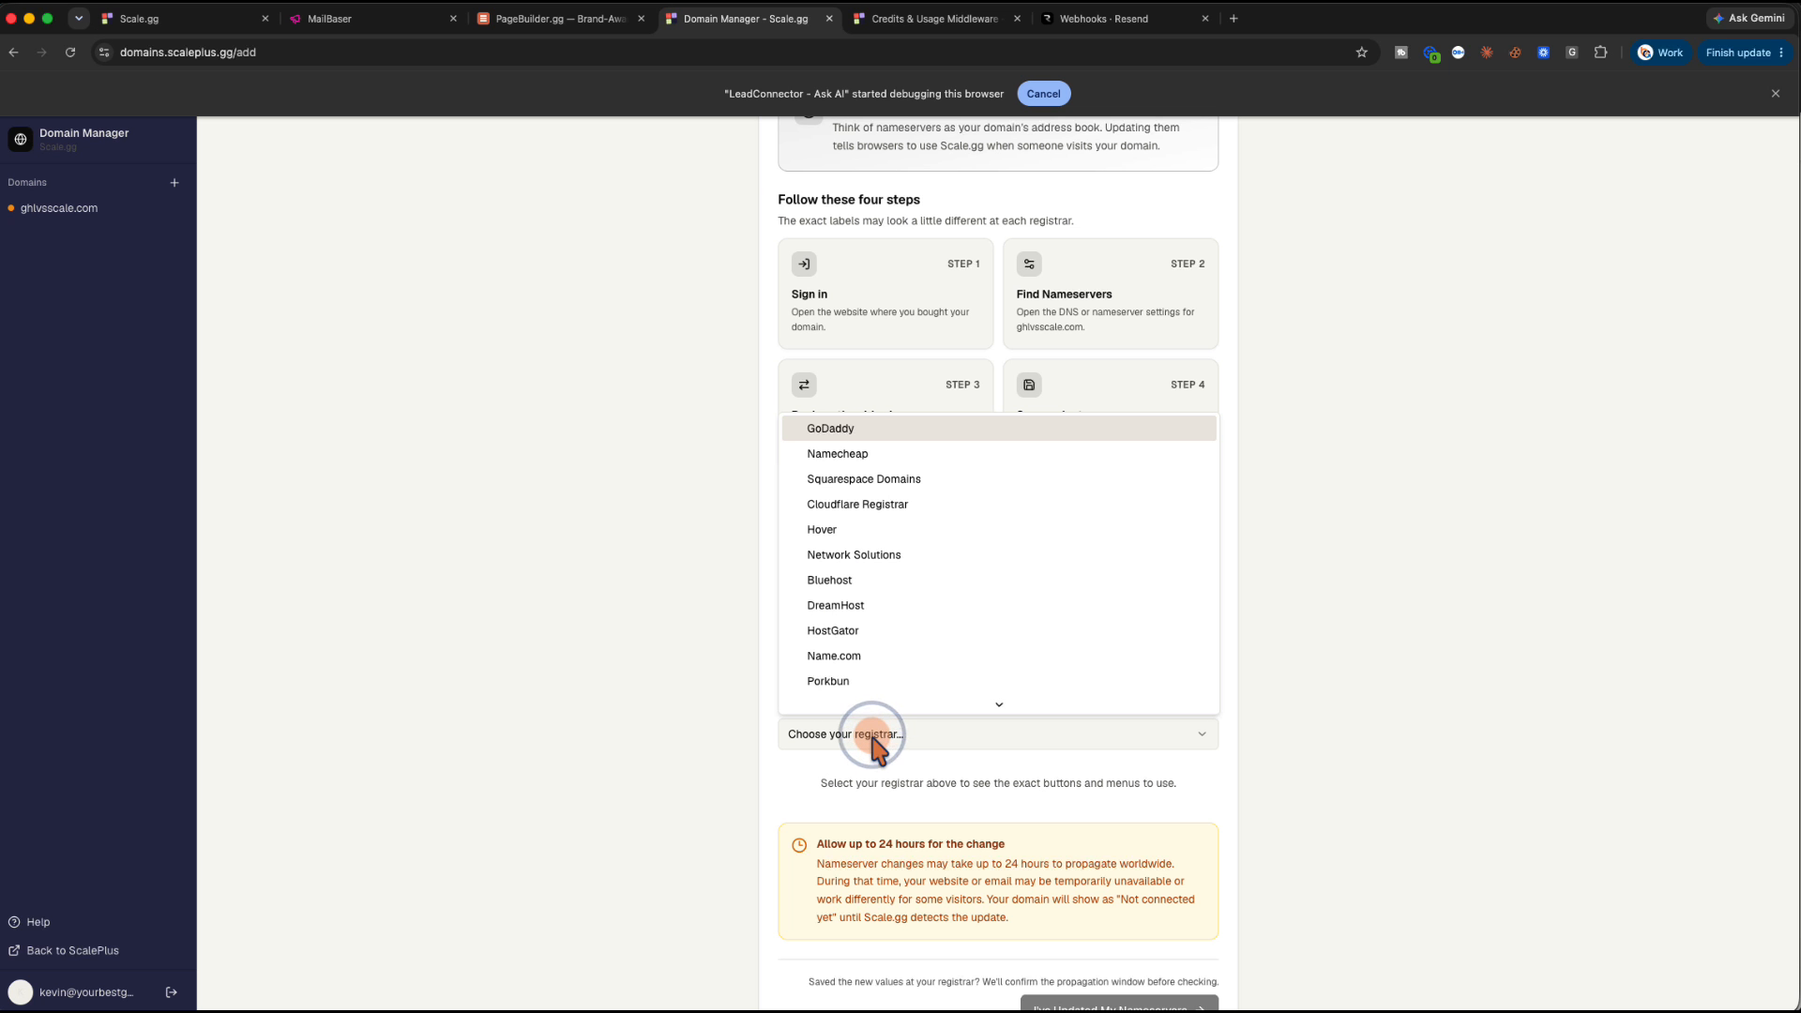
scroll(880, 662, up, 2)
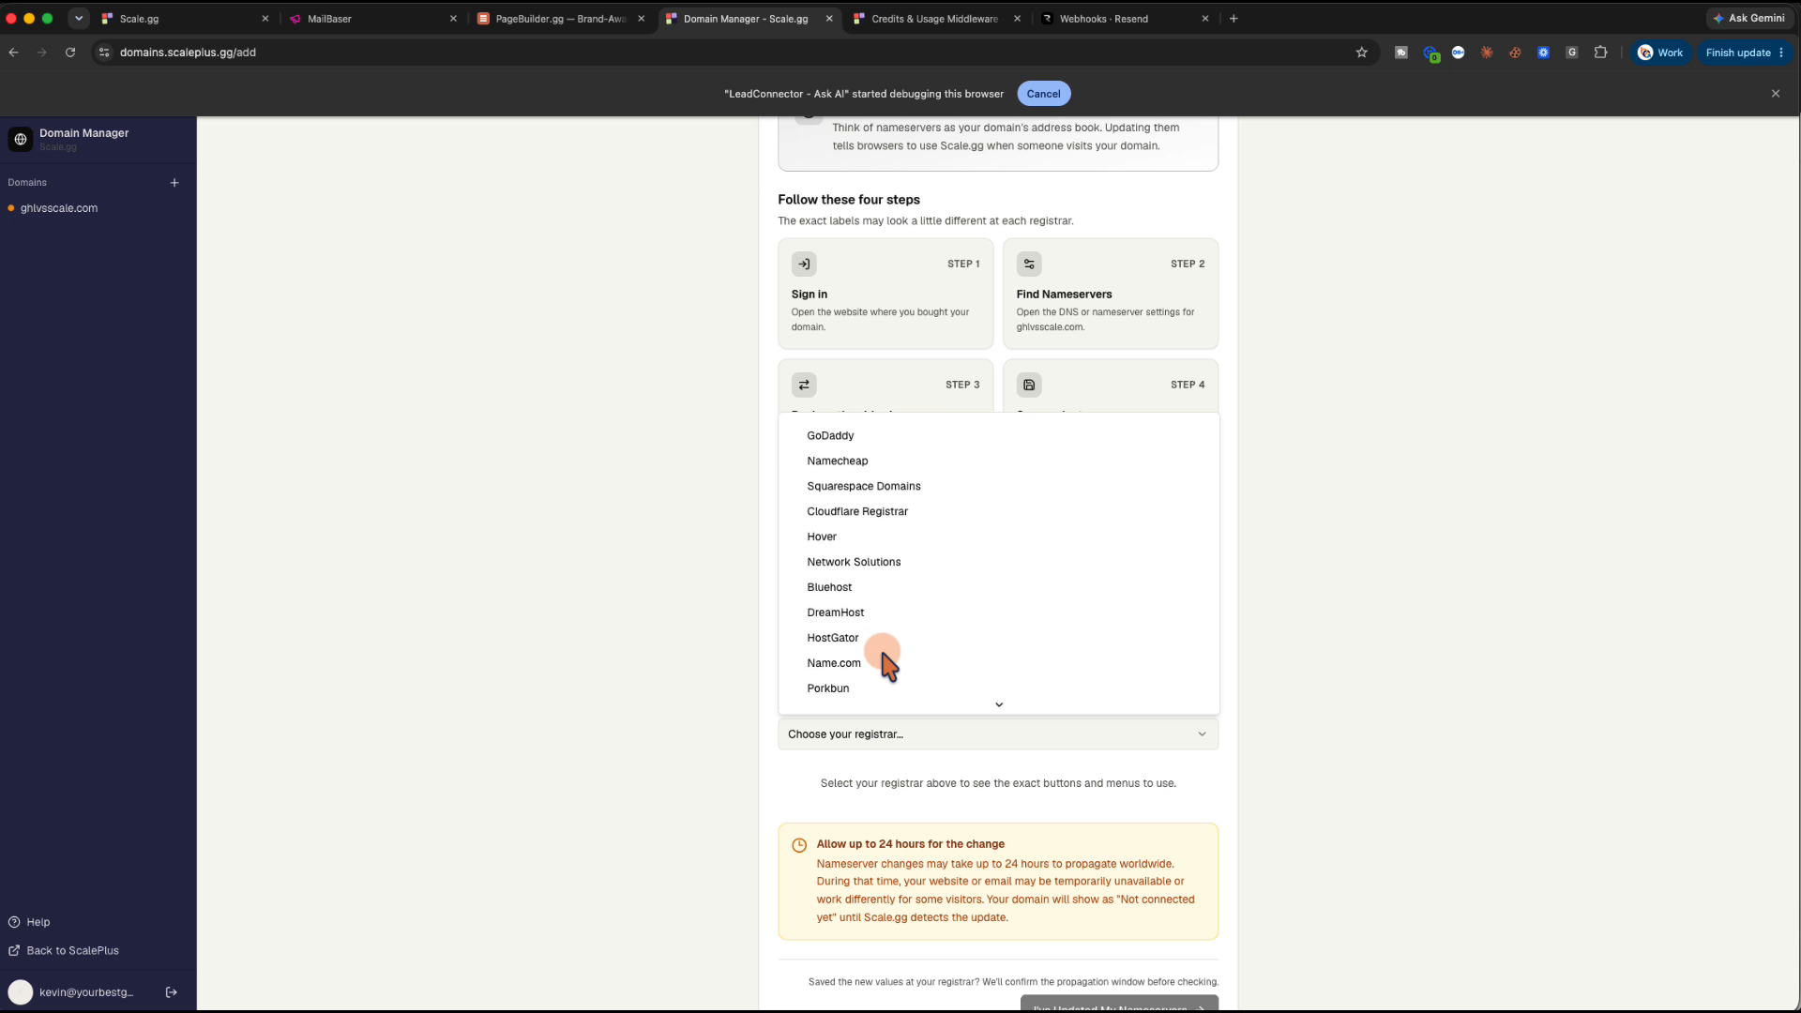
click(863, 456)
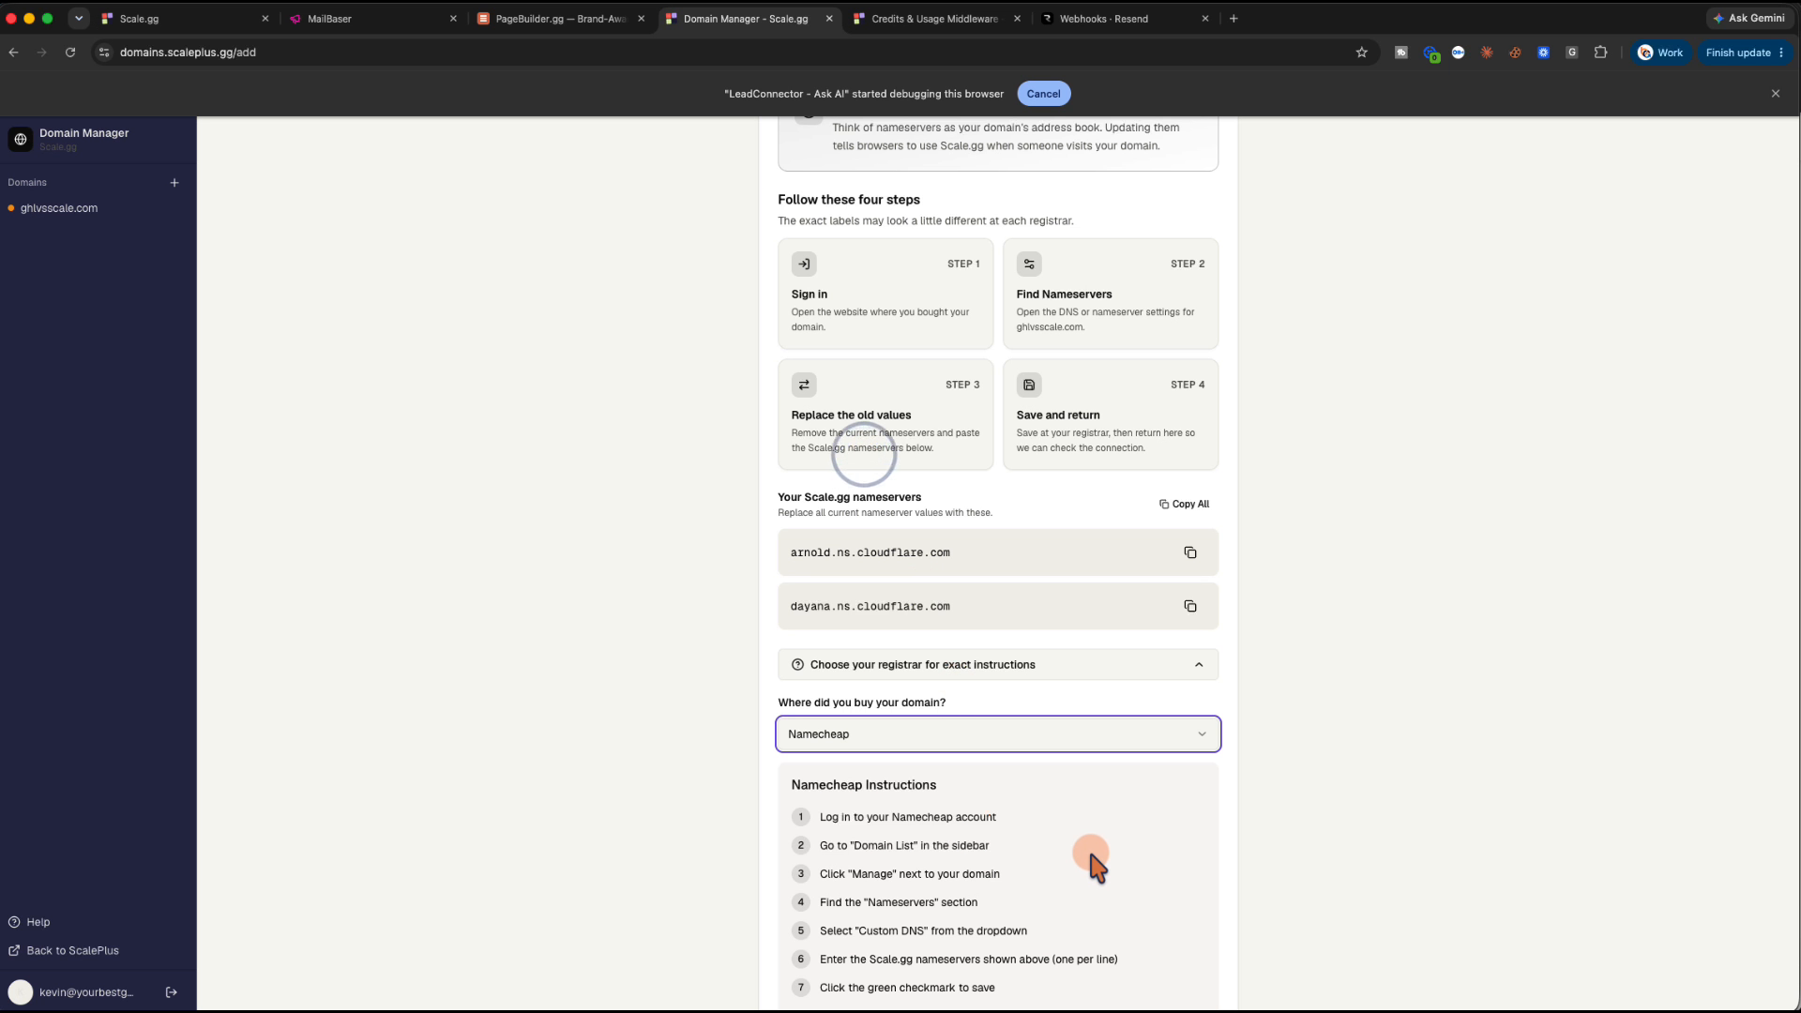
scroll(1090, 856, down, 3)
click(1118, 957)
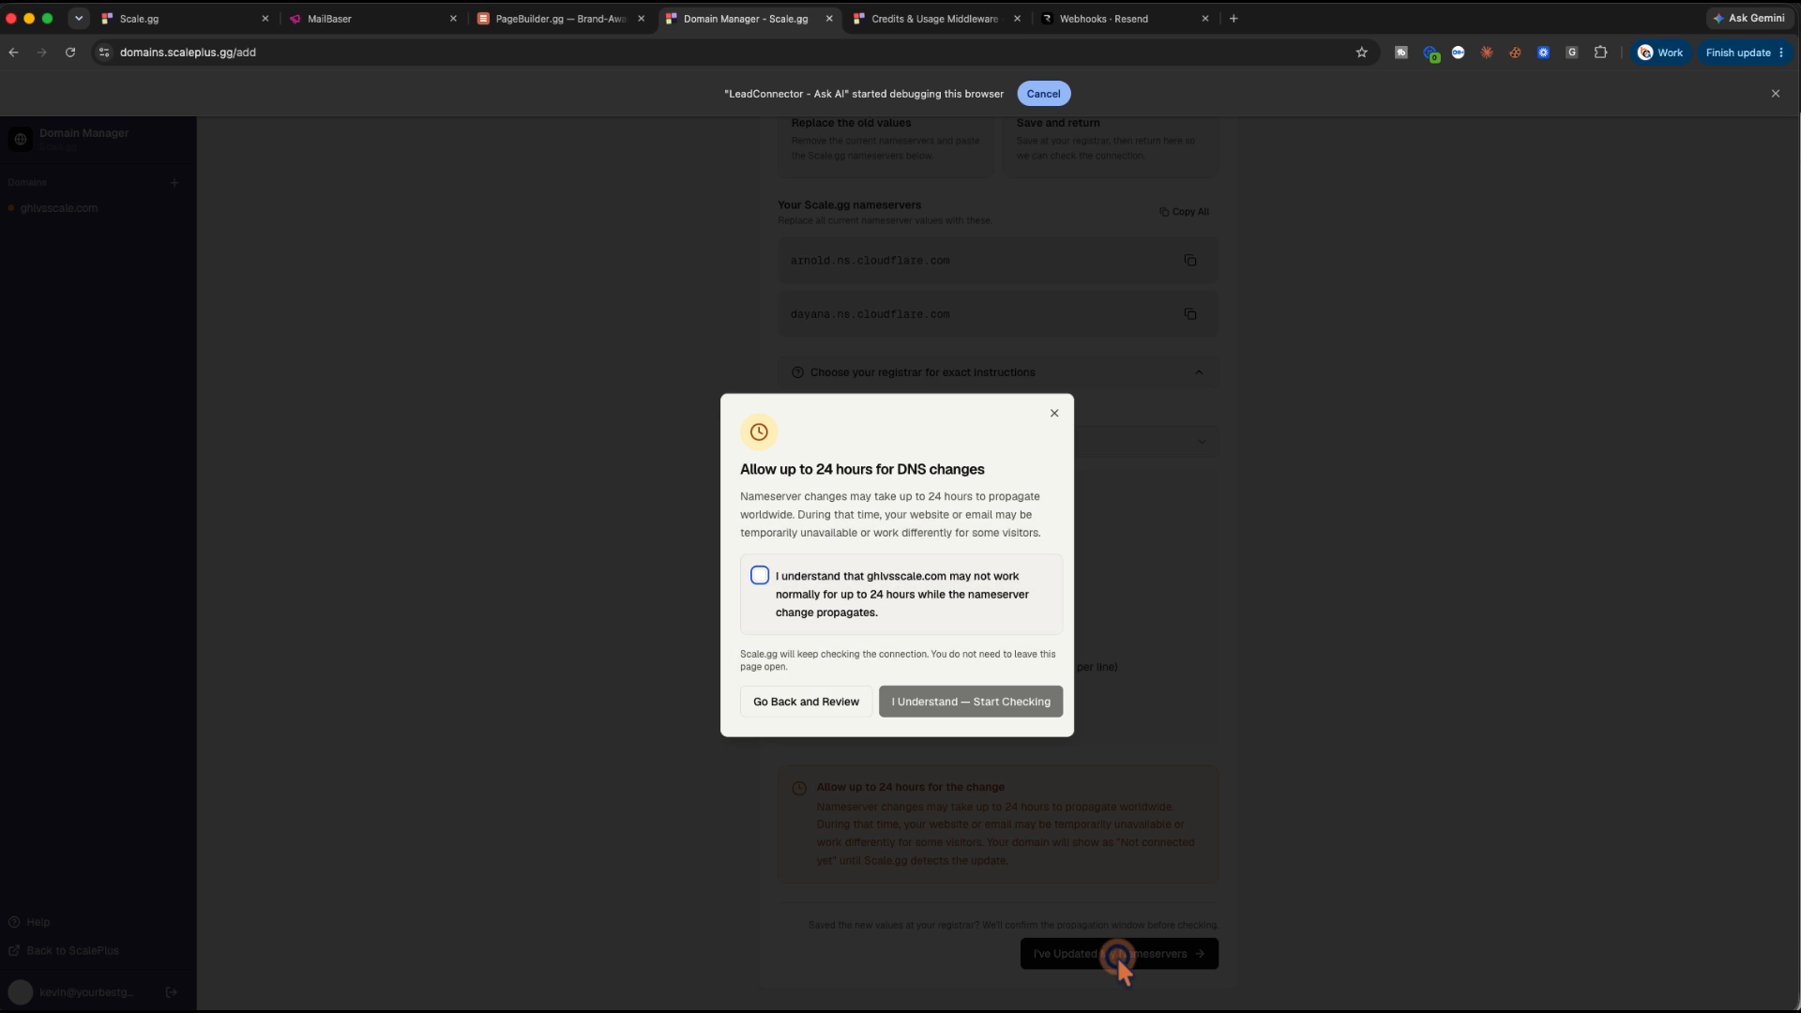
Acknowledge the 24-hour propagation delay, start the nameserver check, and return to the domains list
click(758, 574)
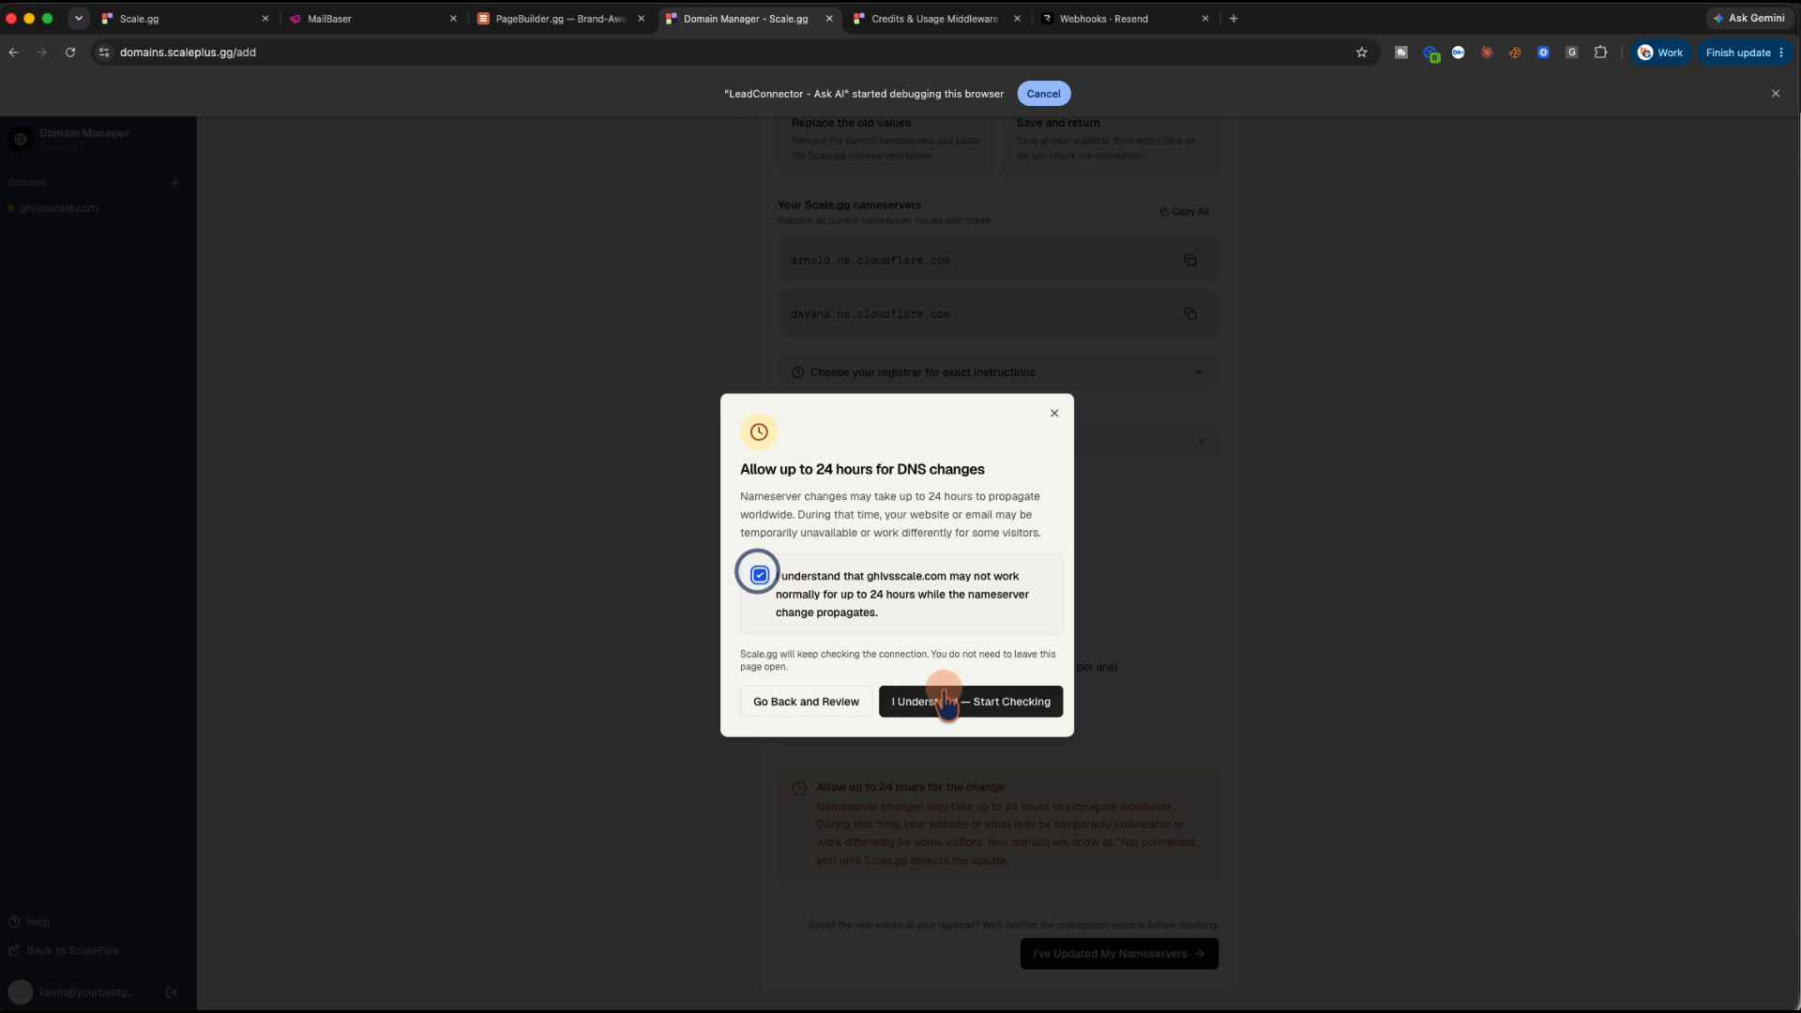
click(953, 701)
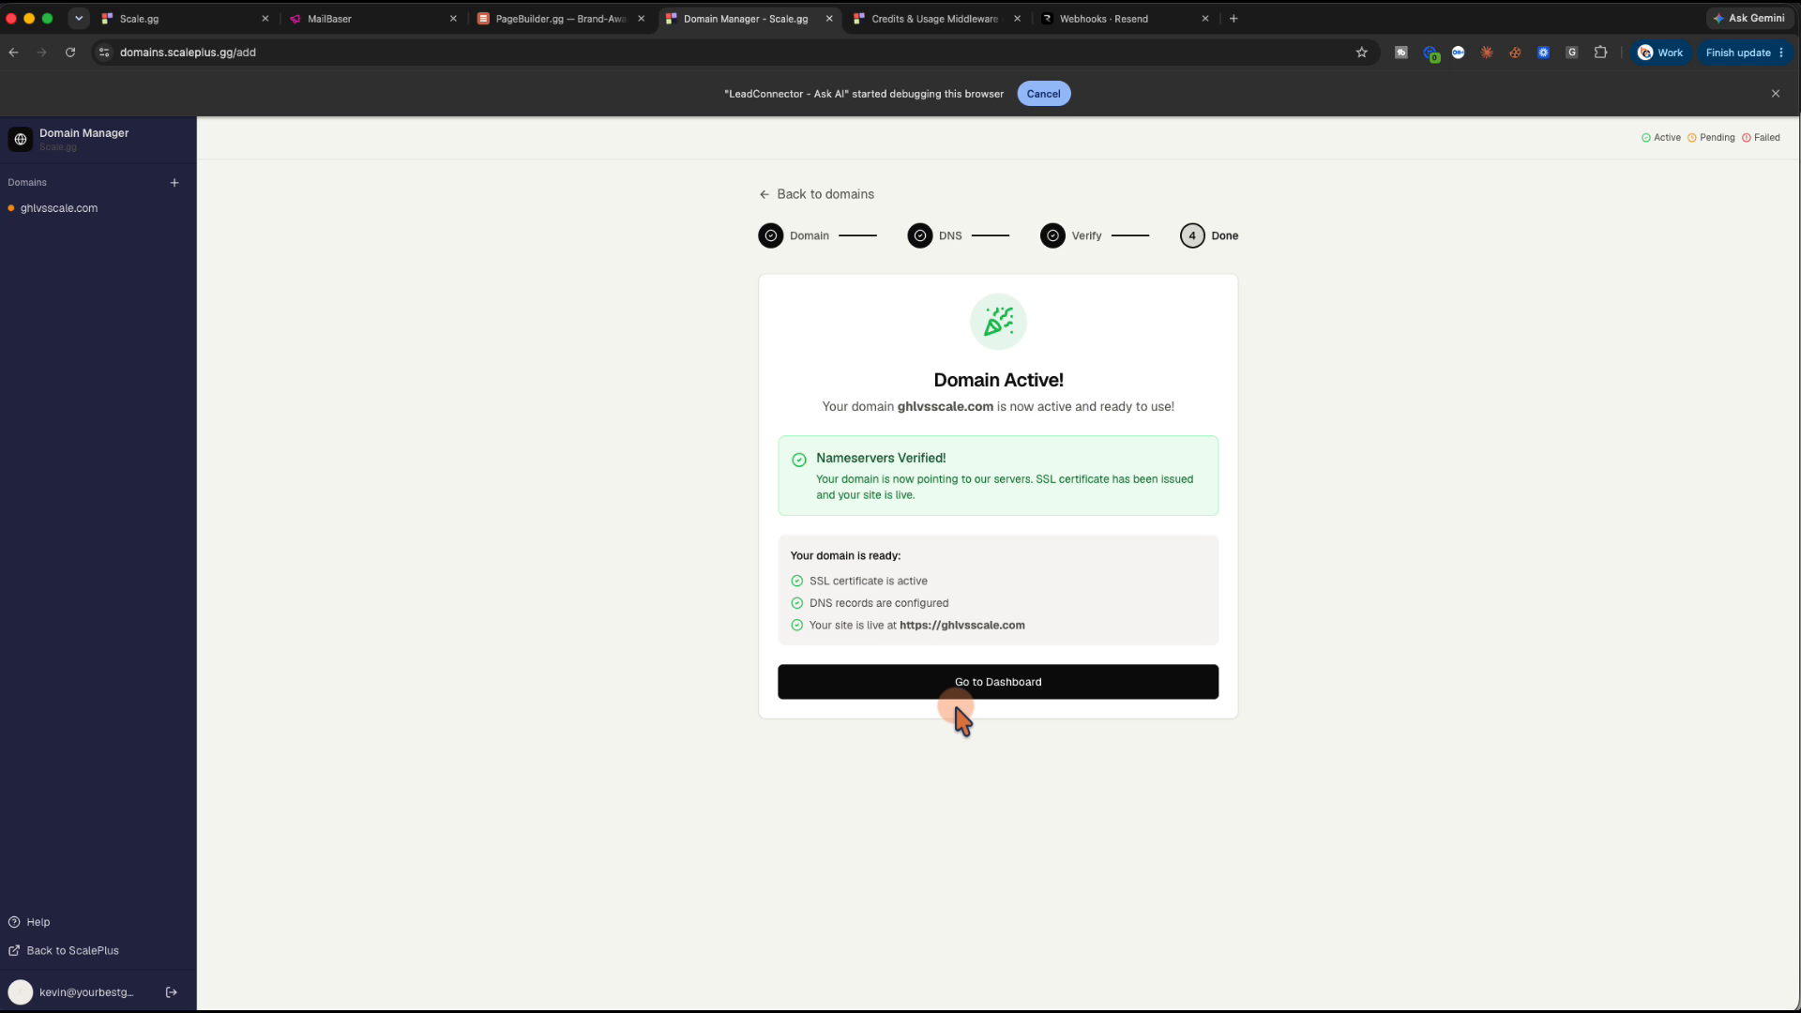
click(574, 21)
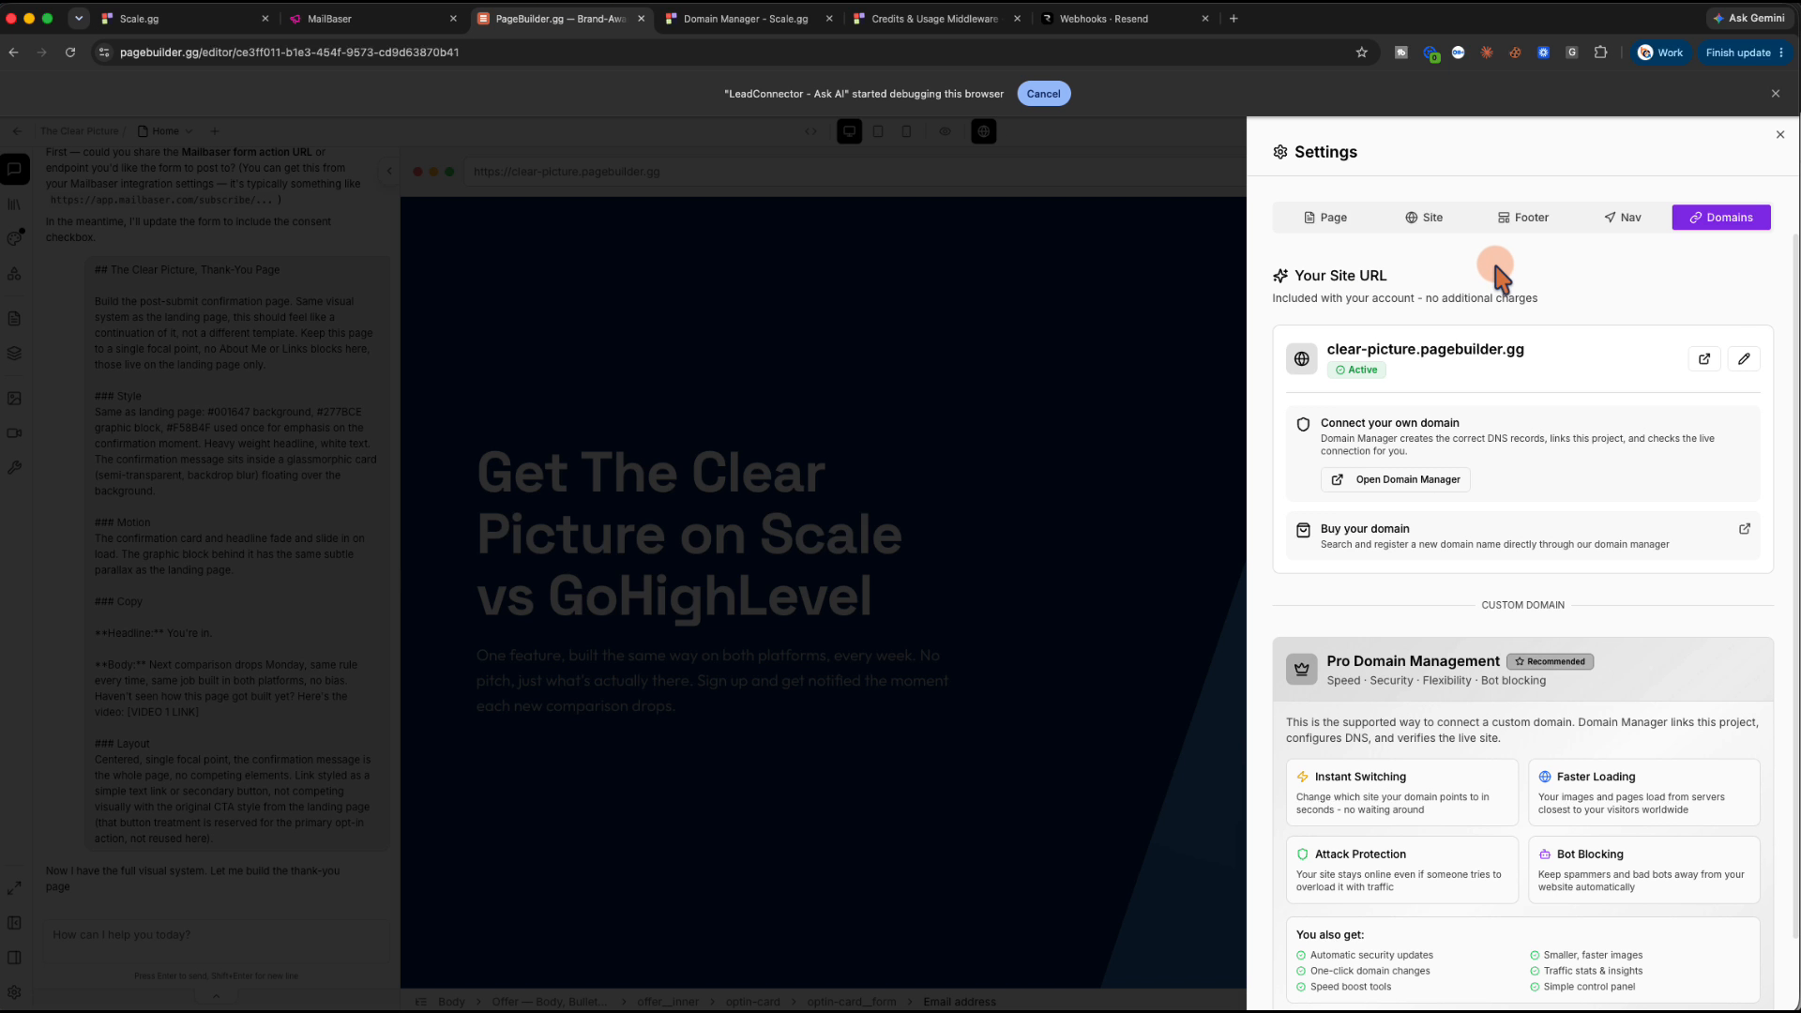
click(774, 25)
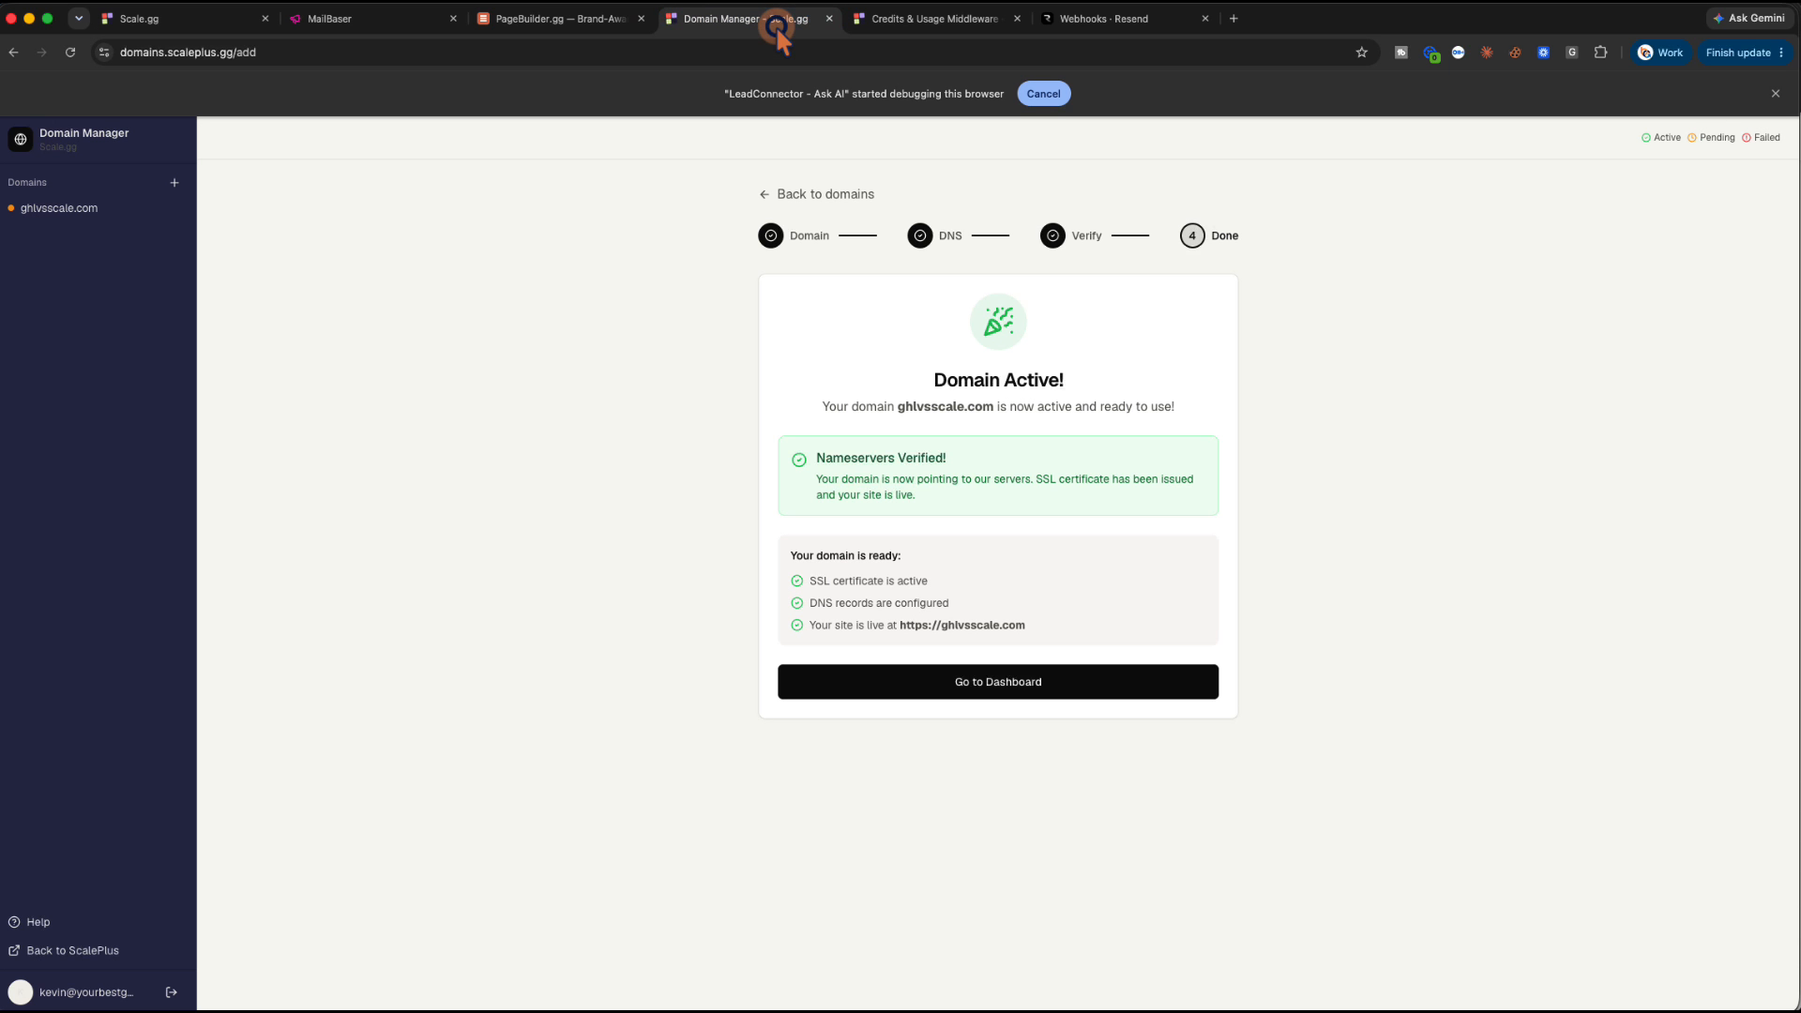
click(987, 679)
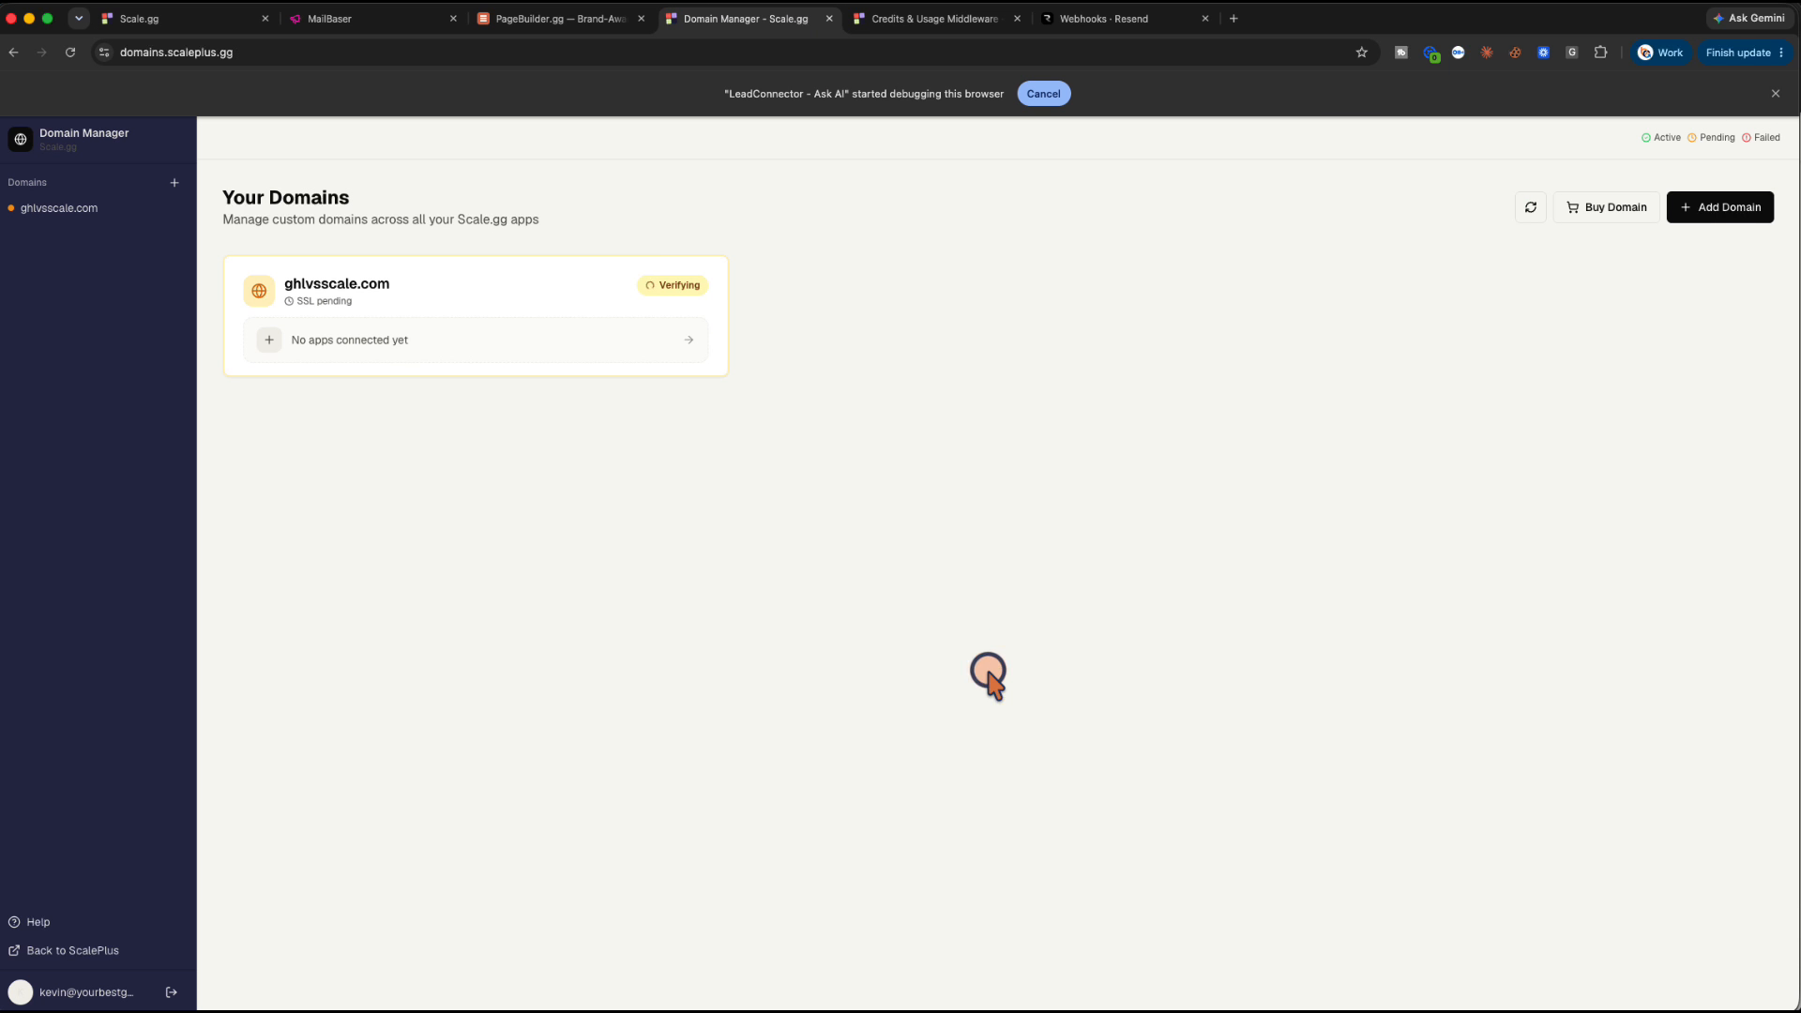
Link ghlvsscale.com to PageBuilder.gg as the root domain of 'The Clear Picture' project
click(422, 340)
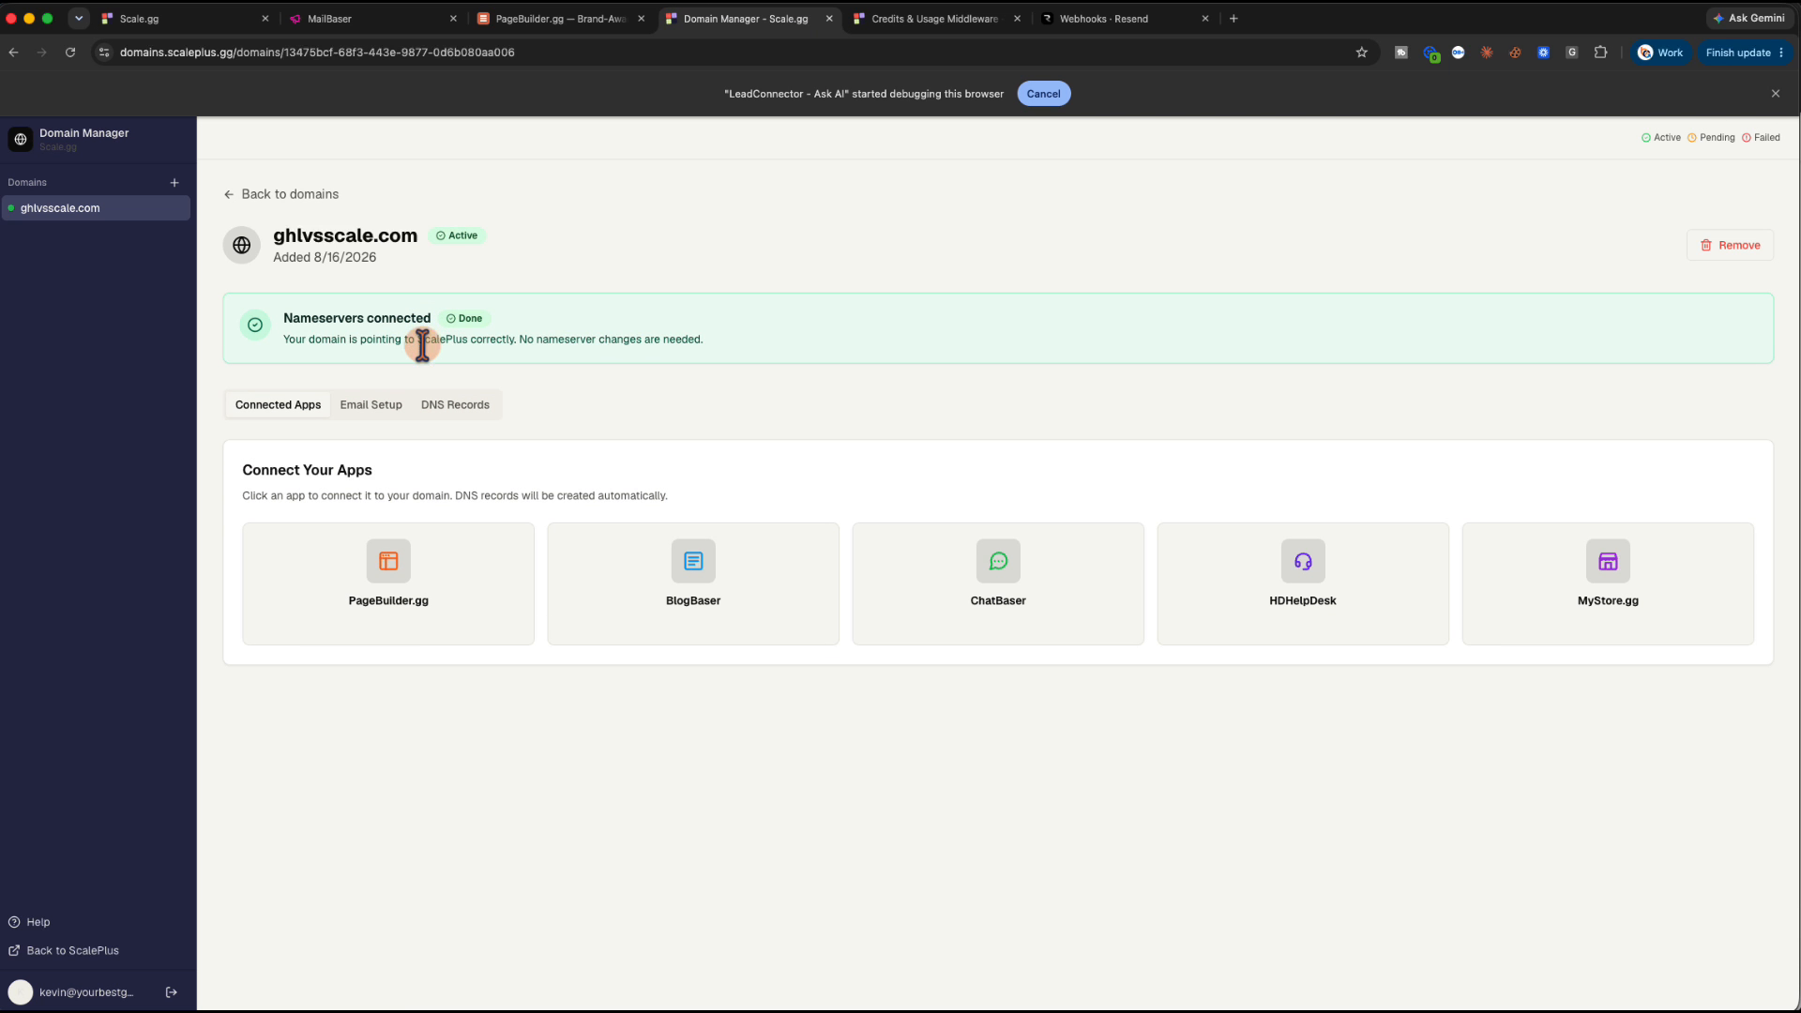
click(390, 576)
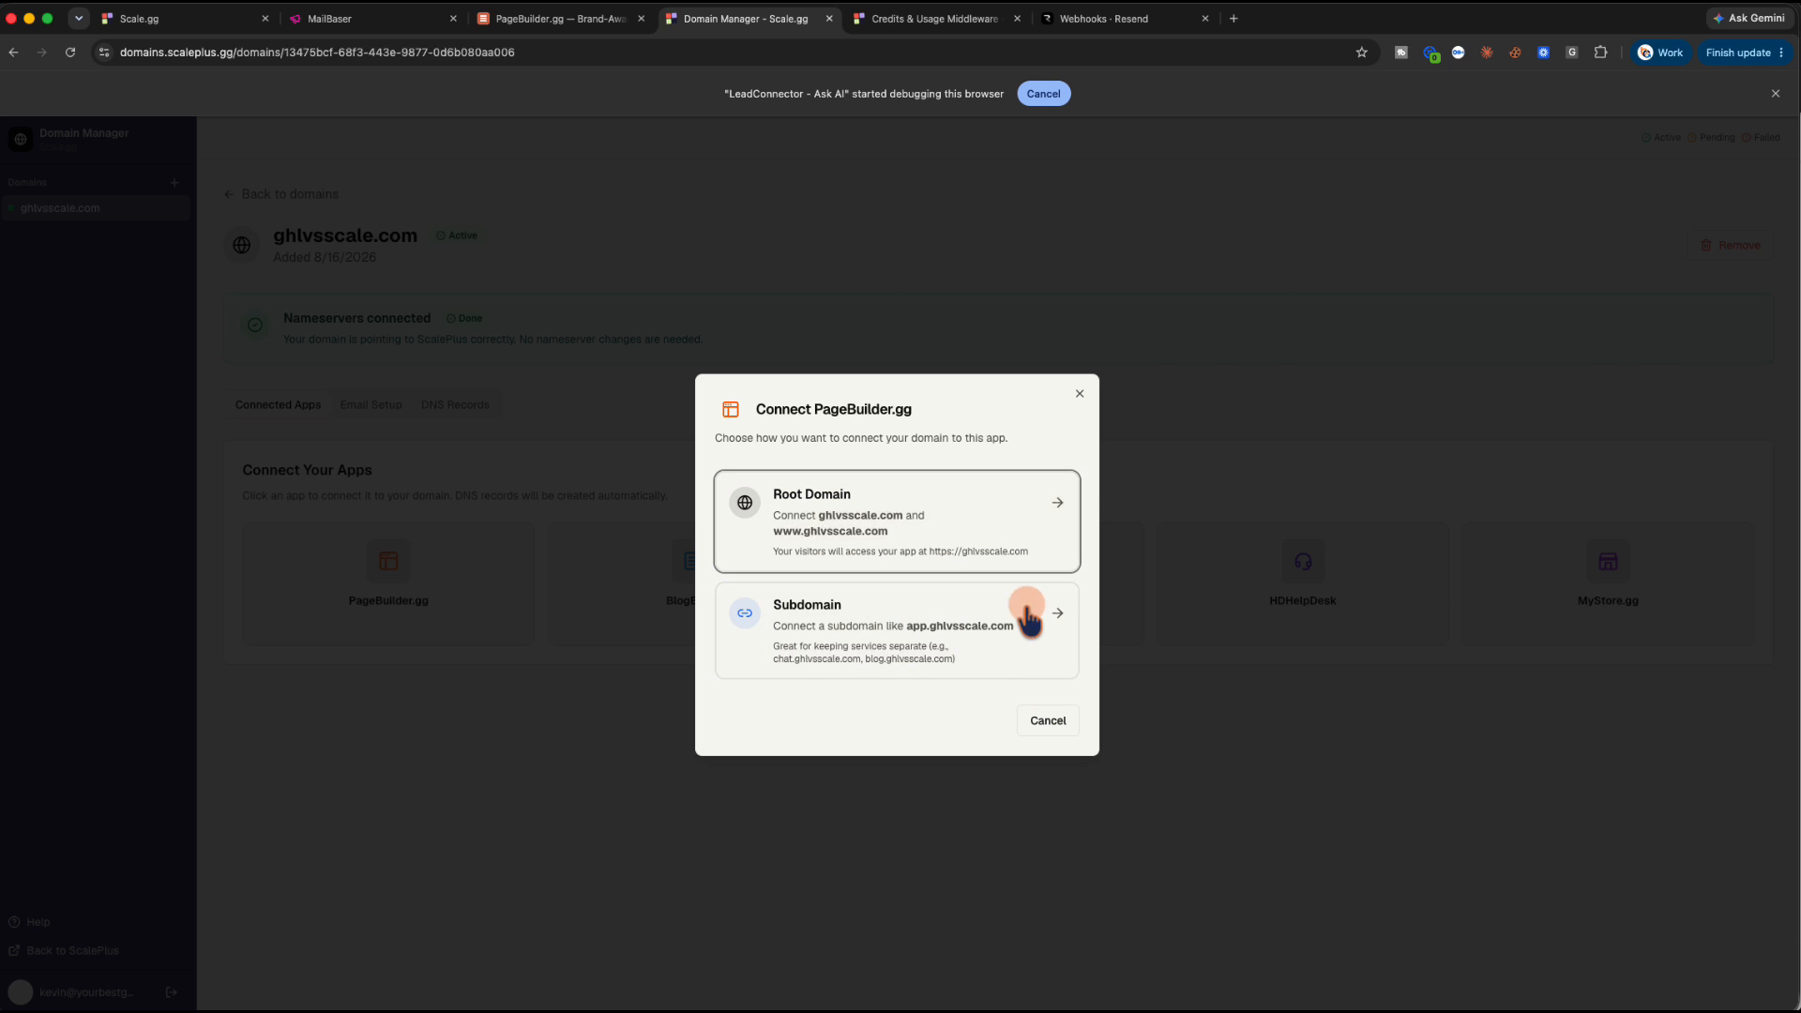
click(1017, 538)
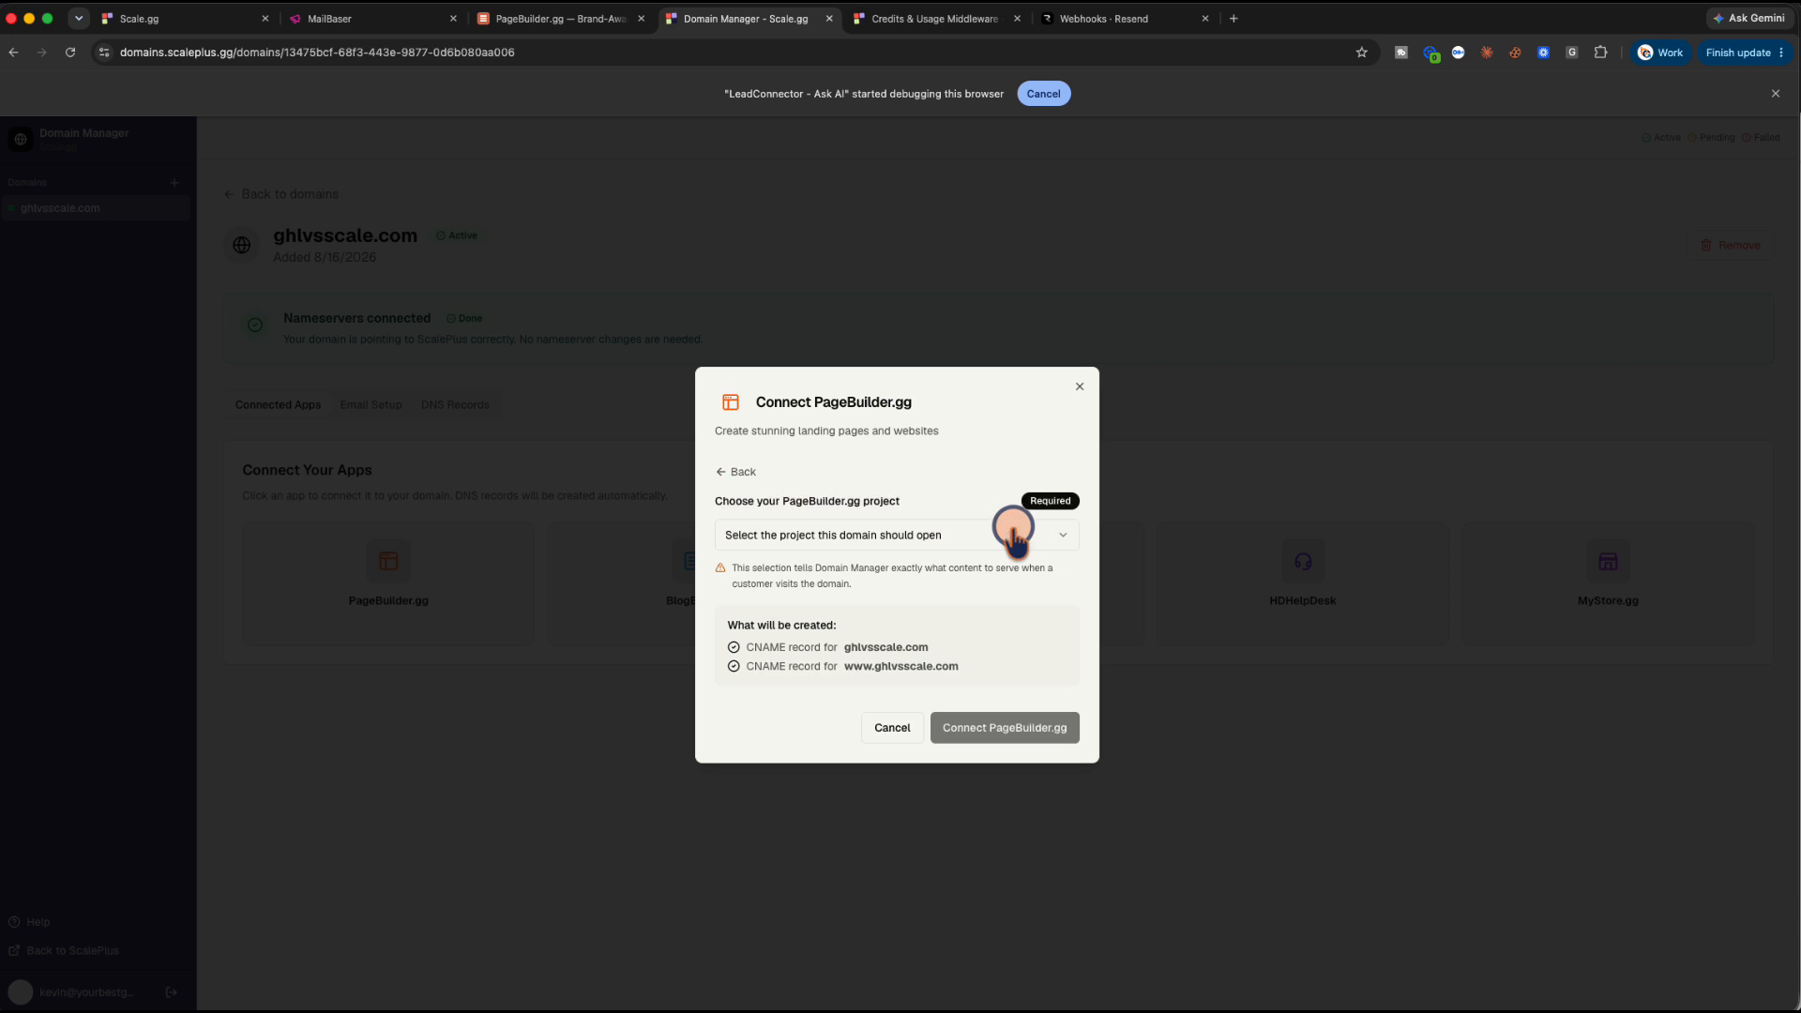
click(867, 535)
click(871, 569)
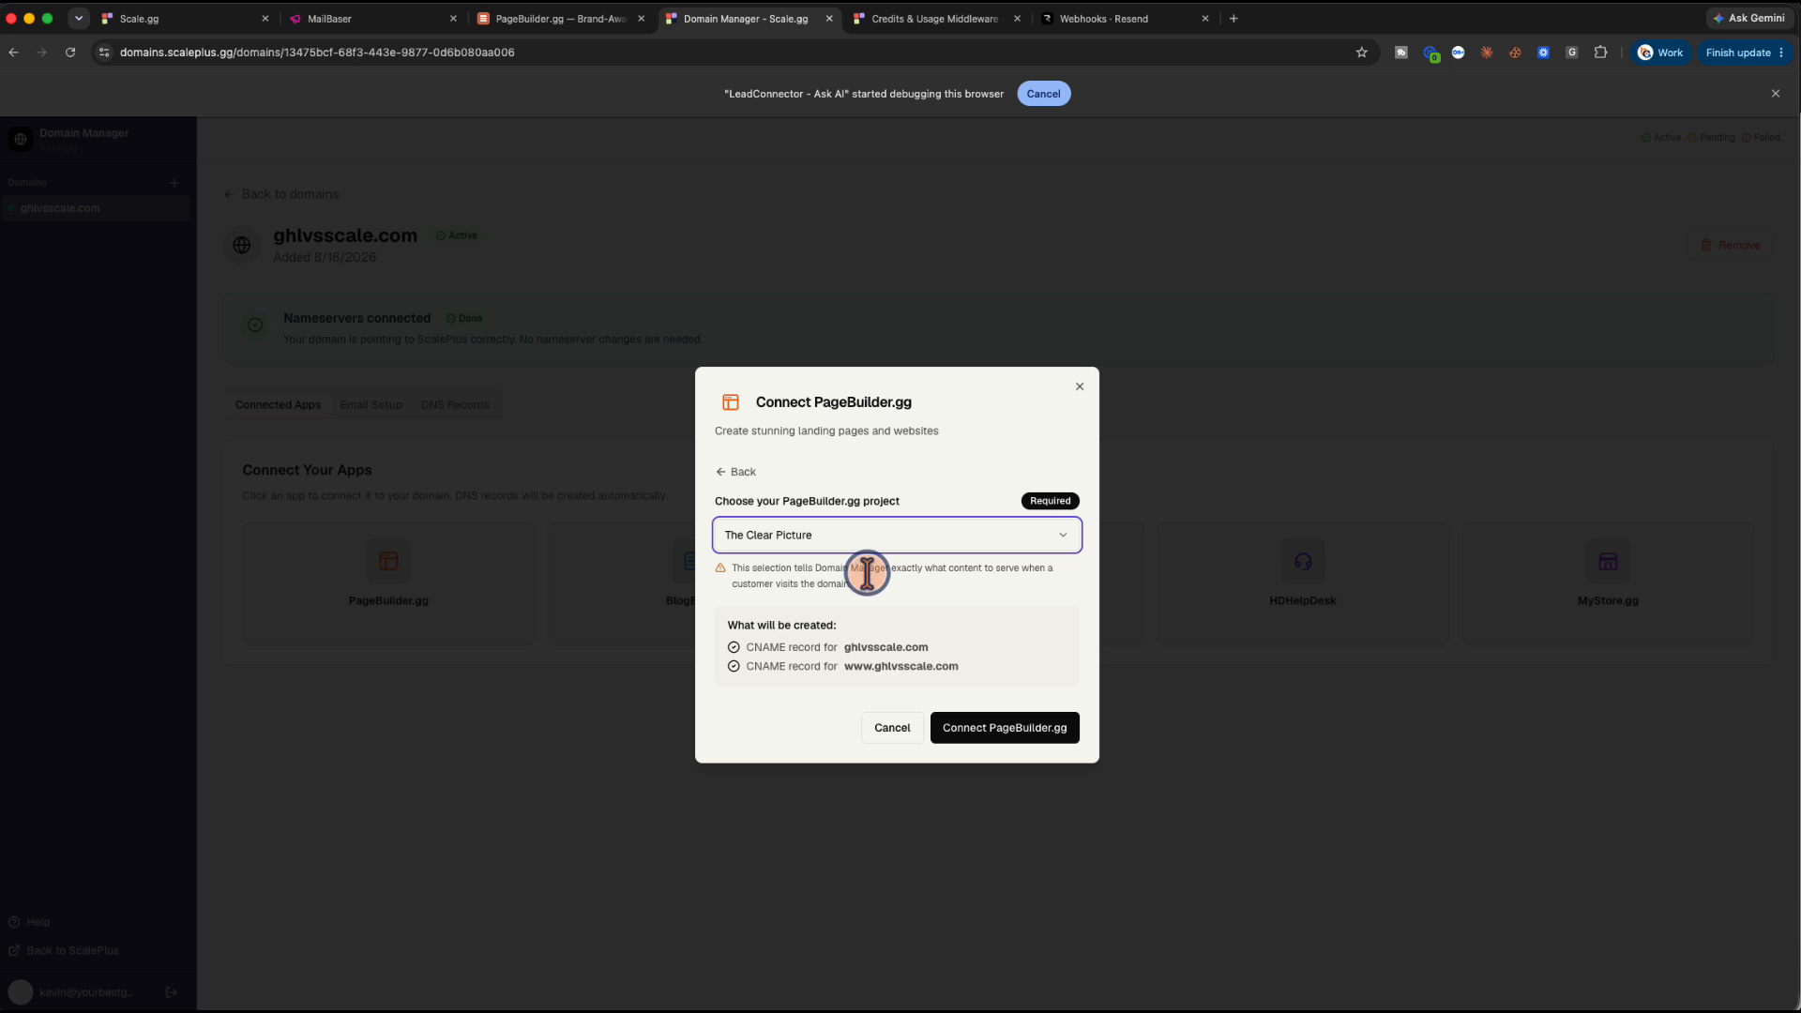
click(976, 728)
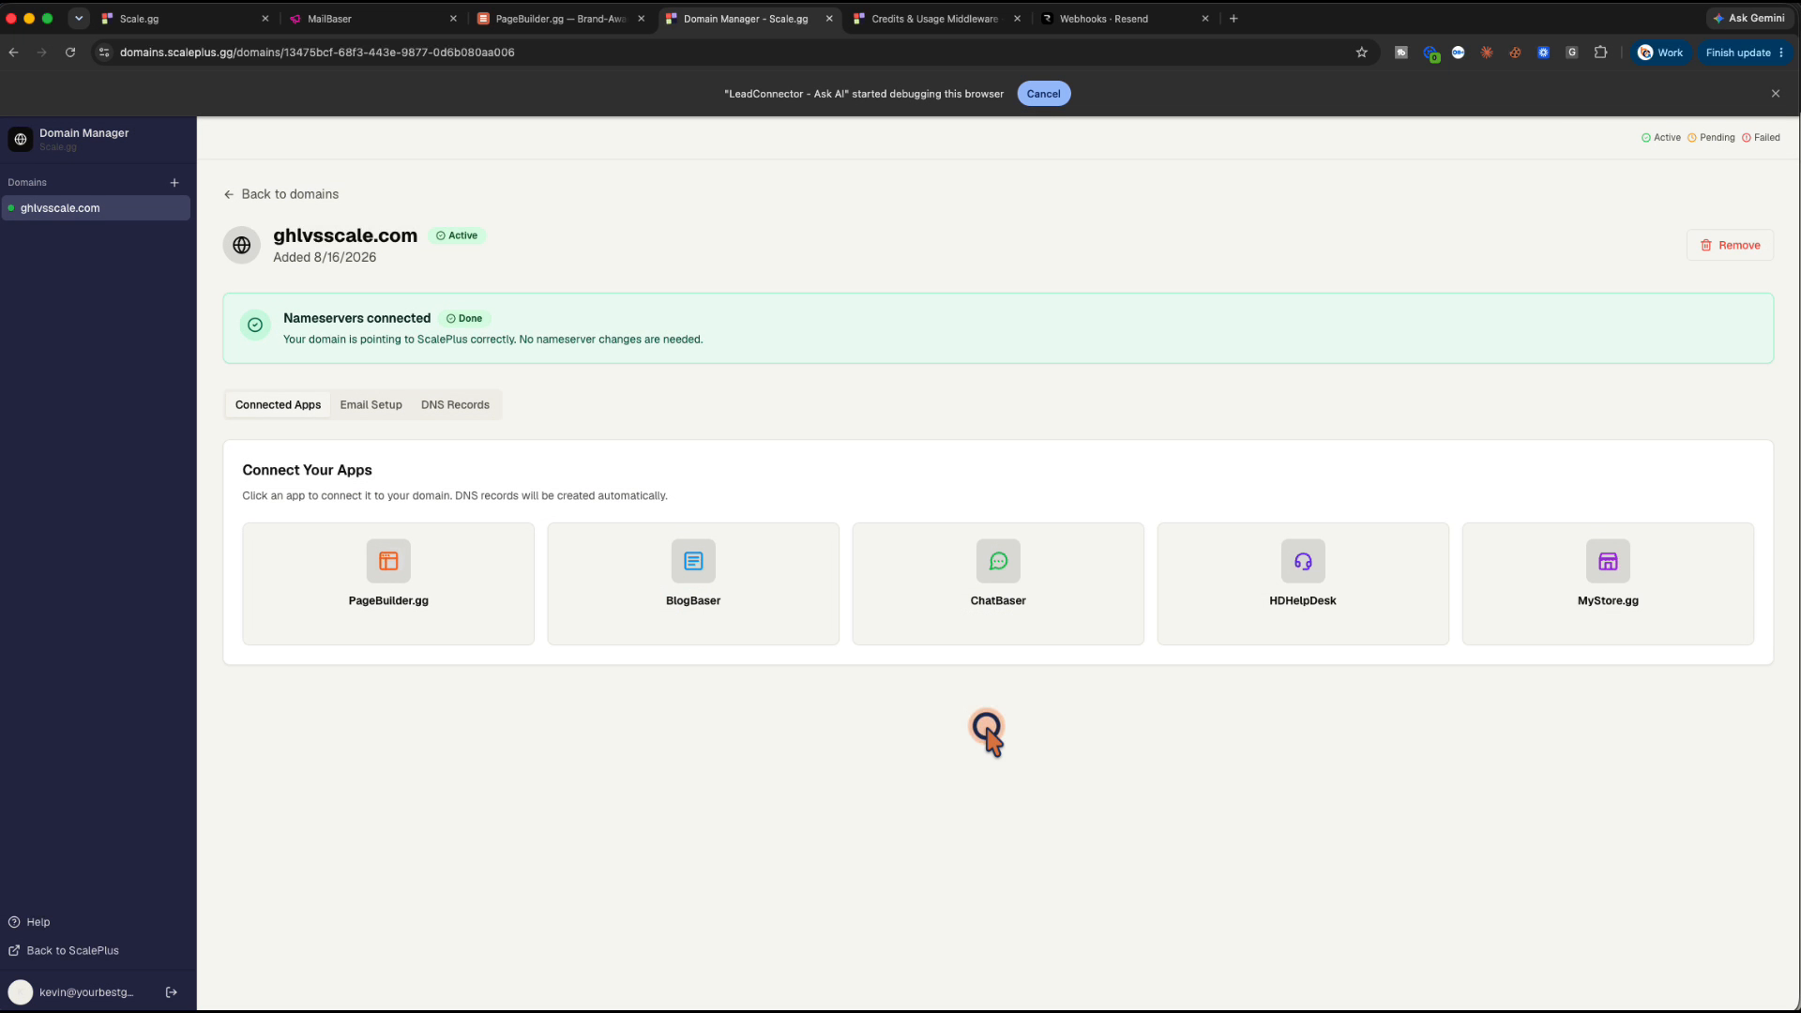
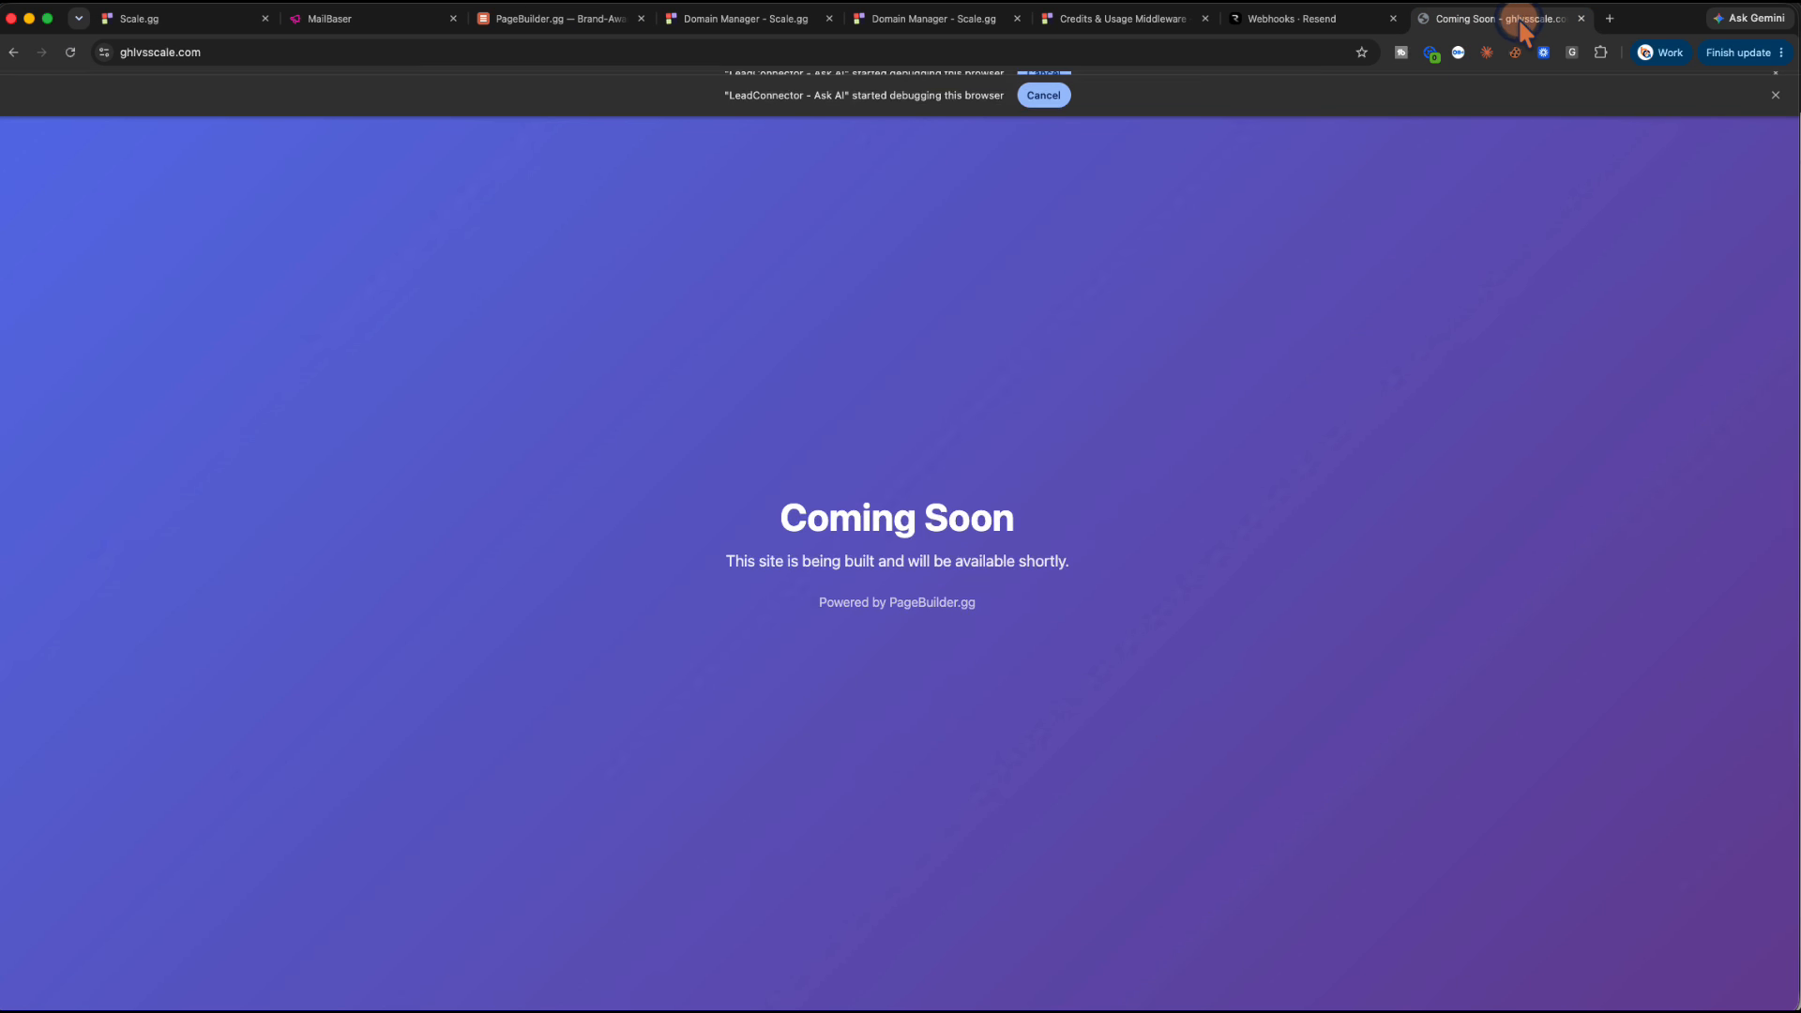
Switch to the MailBaser tab and exit the Clear Picture project editor in AI Studio
click(362, 18)
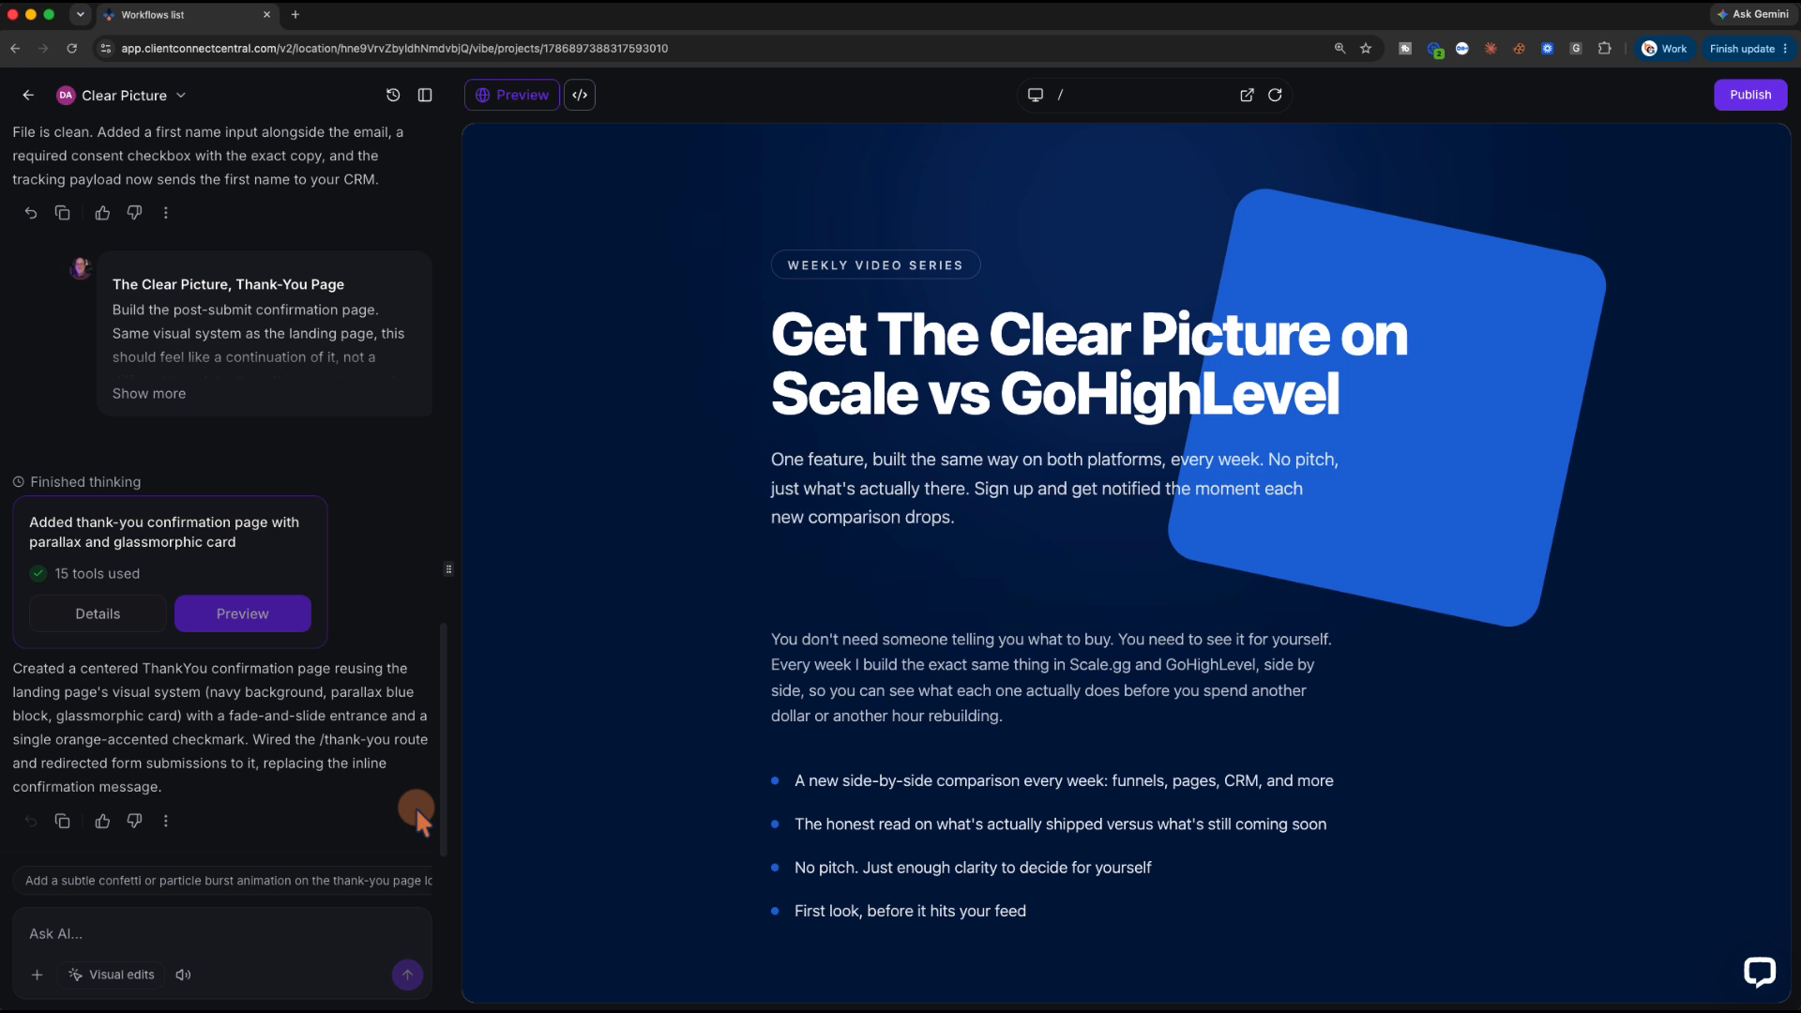
click(26, 95)
From Automation > Workflows, use Build using AI with a pasted form-signup tag, notify and email prompt
click(24, 98)
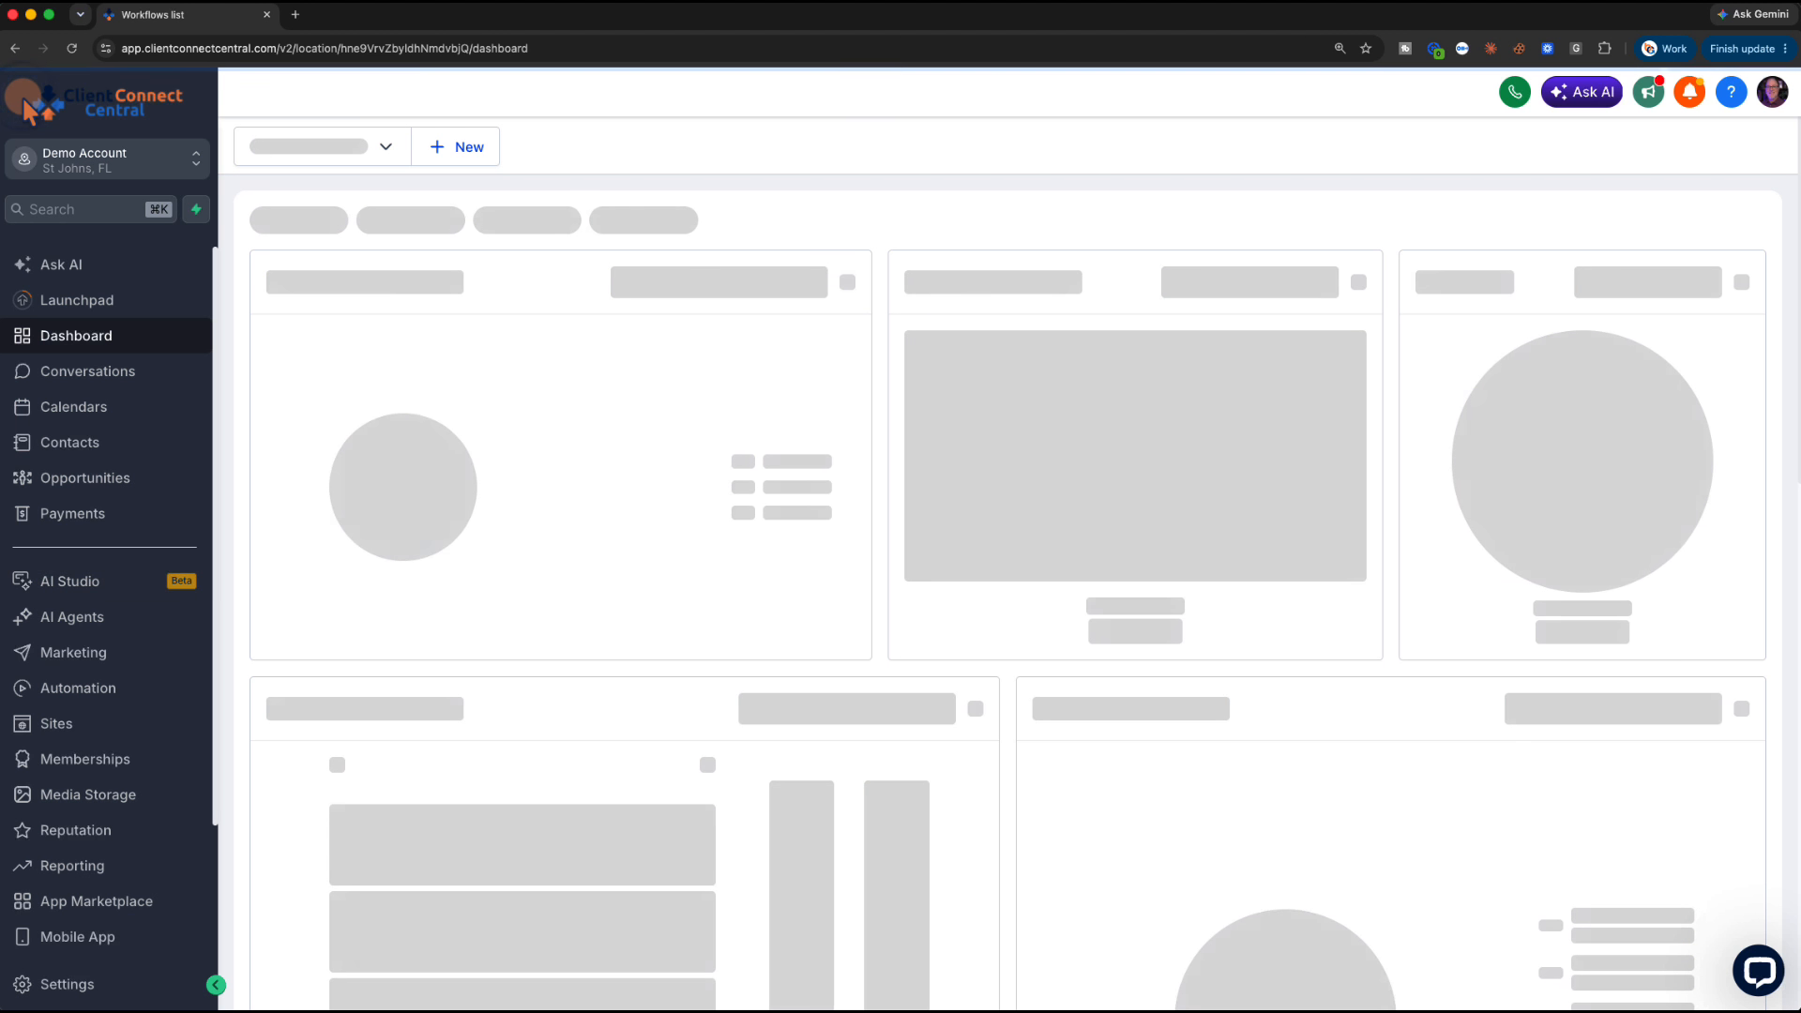
click(91, 693)
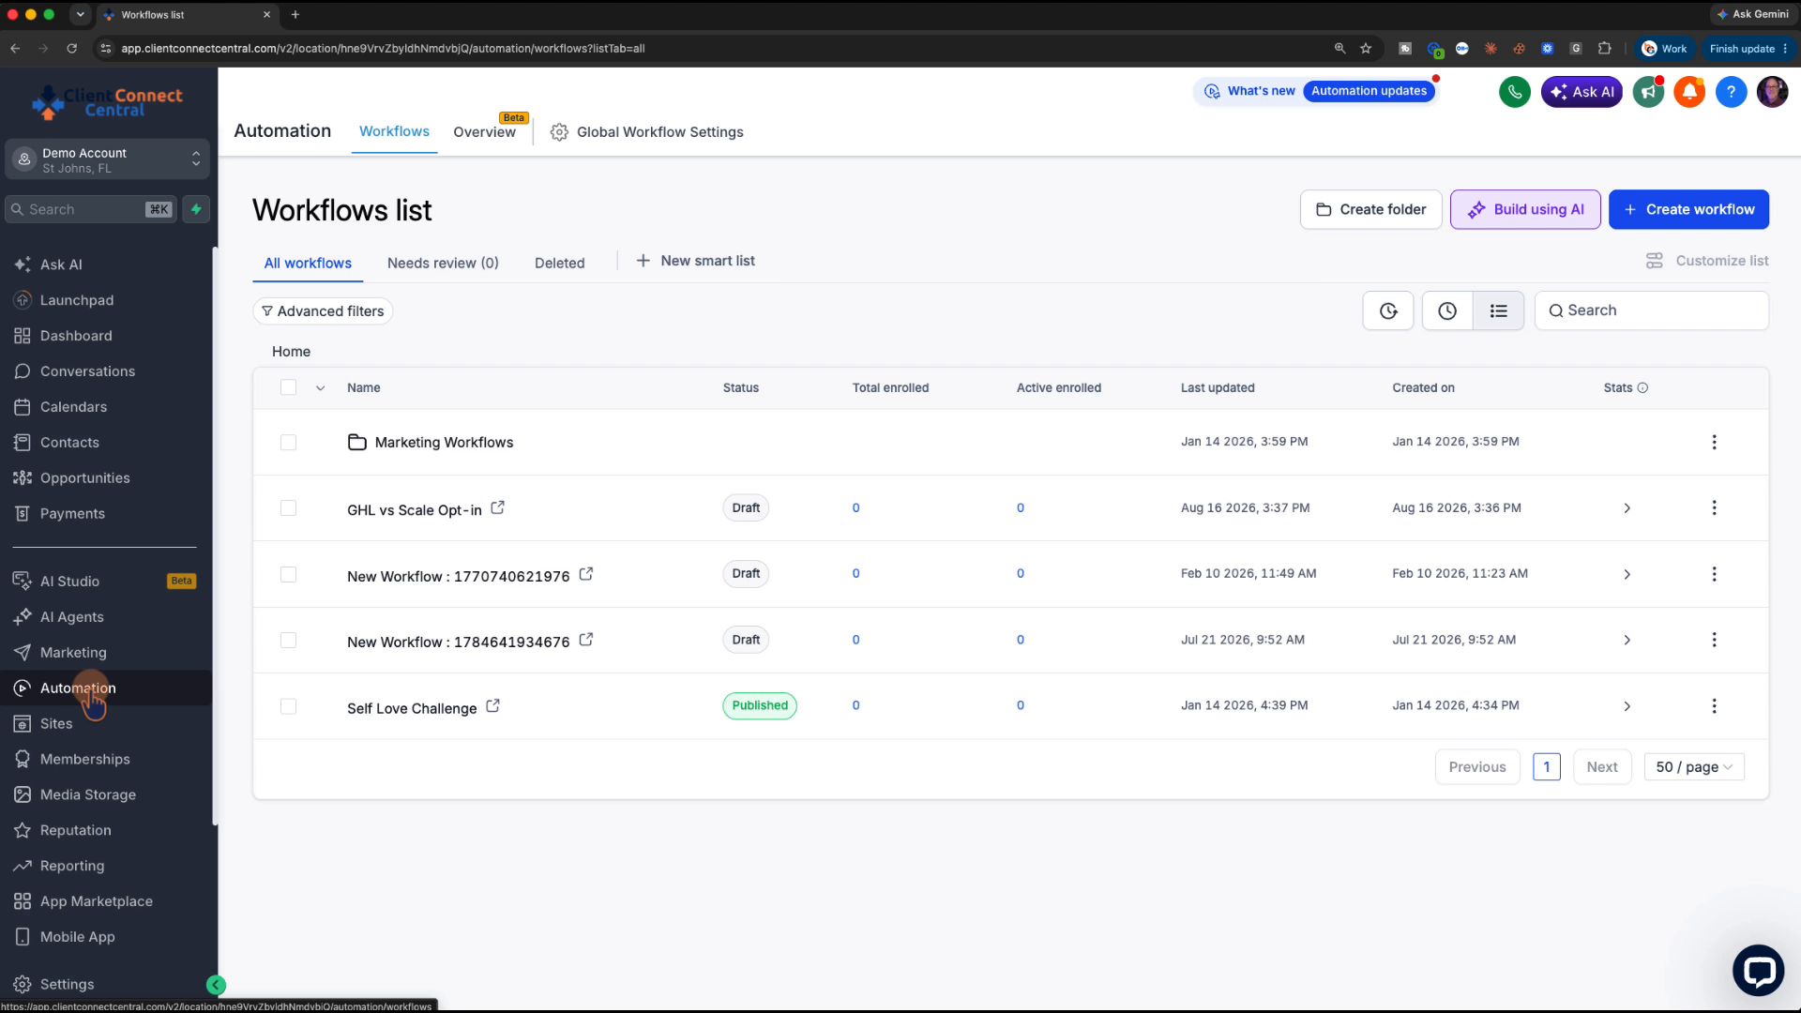
click(1514, 204)
click(766, 544)
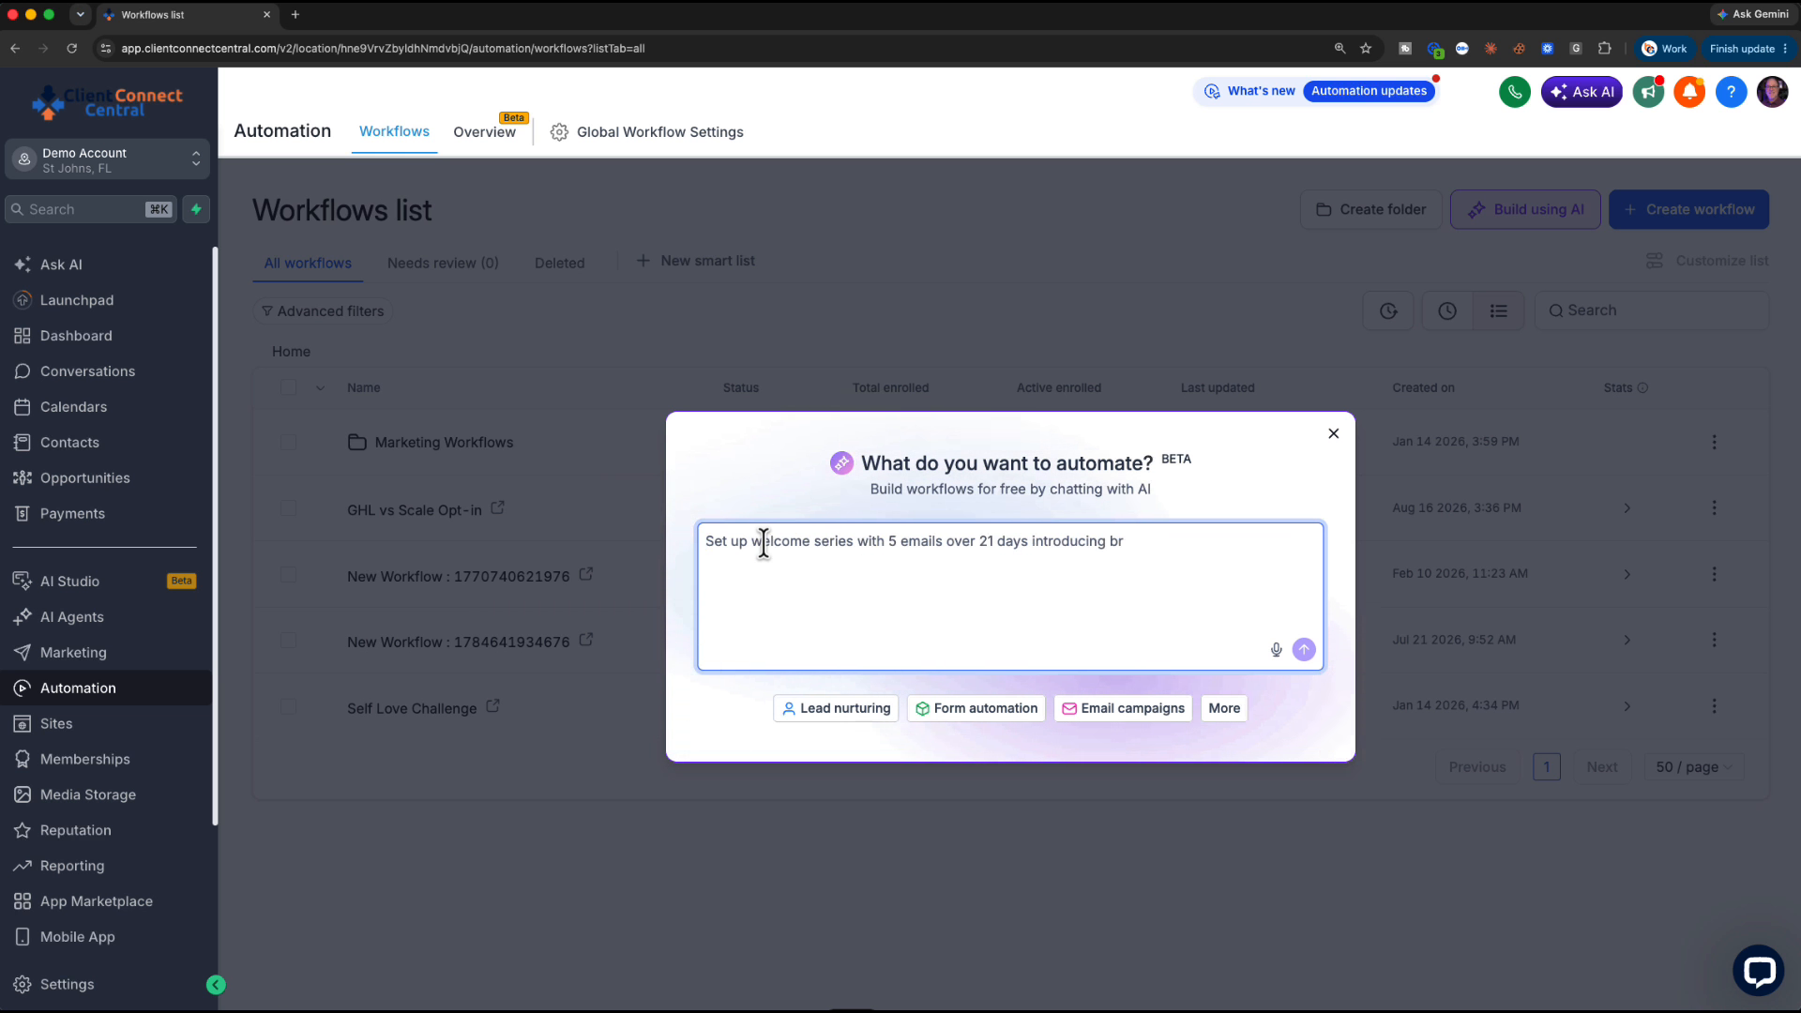
key(super+v)
click(1303, 657)
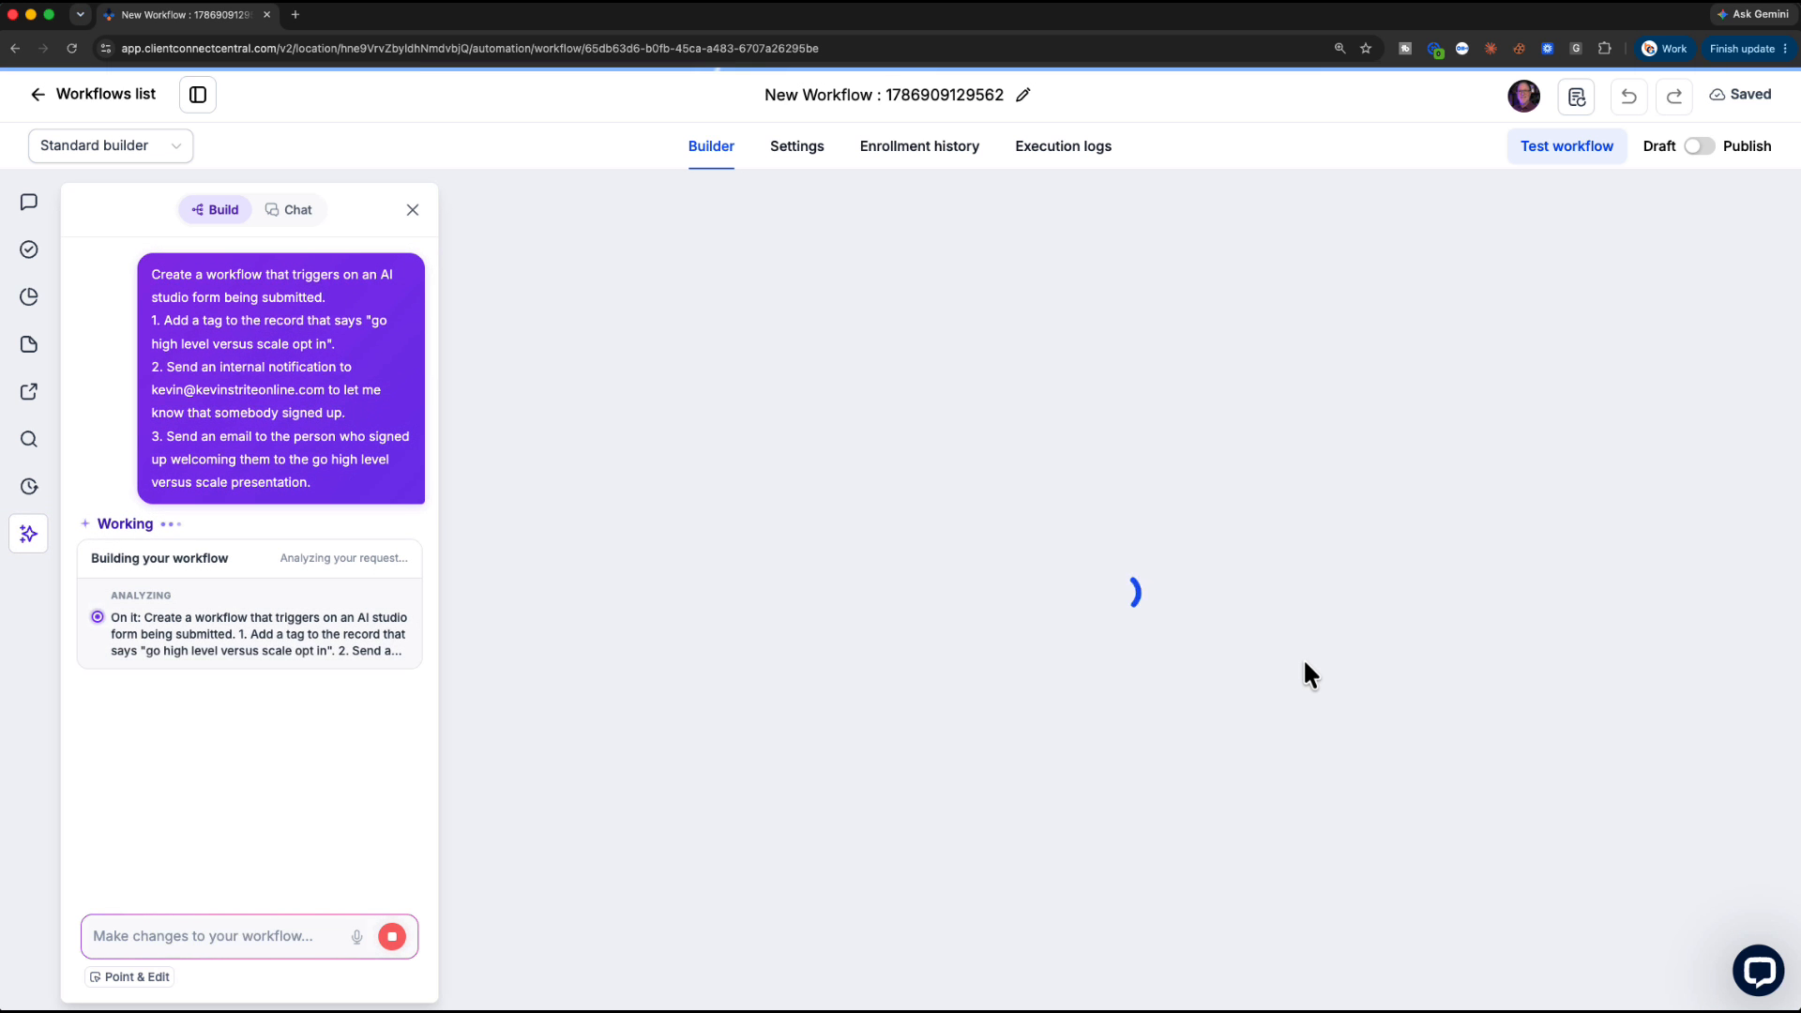
Rename the new workflow 'GHL vs Scale Opt-in Automation' while the AI finishes building it
click(1022, 94)
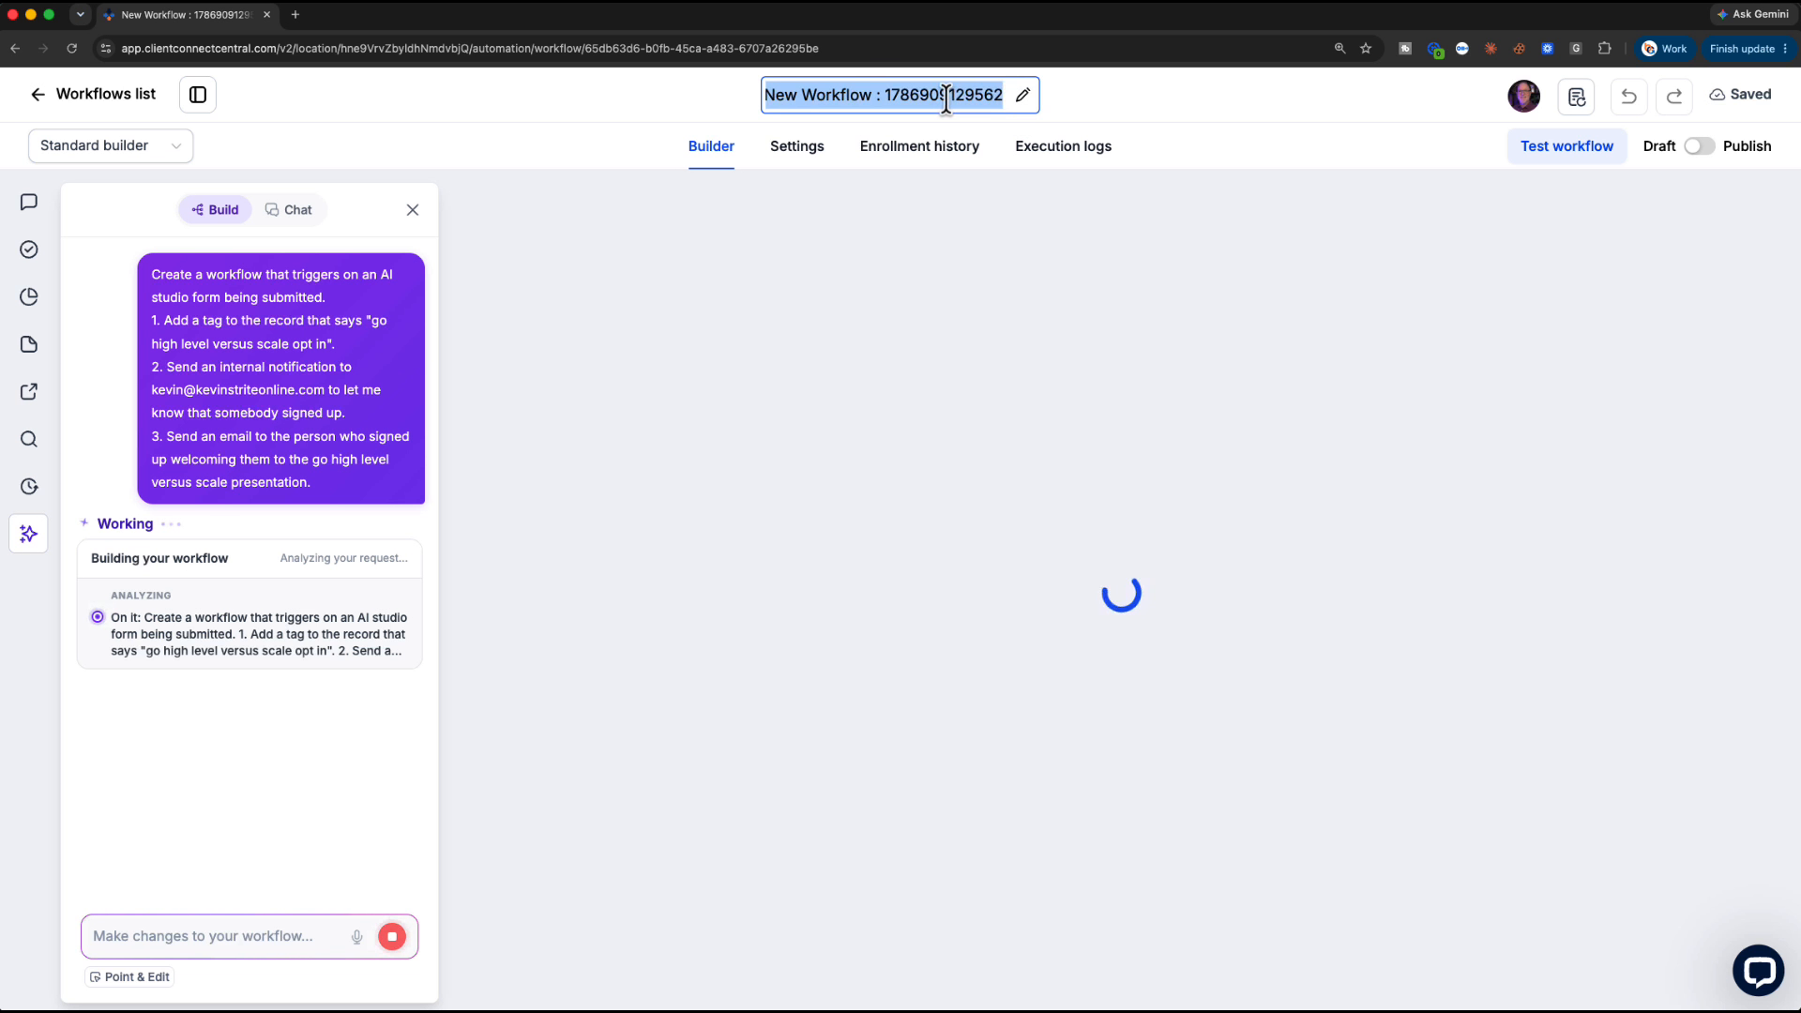
text(GHL)
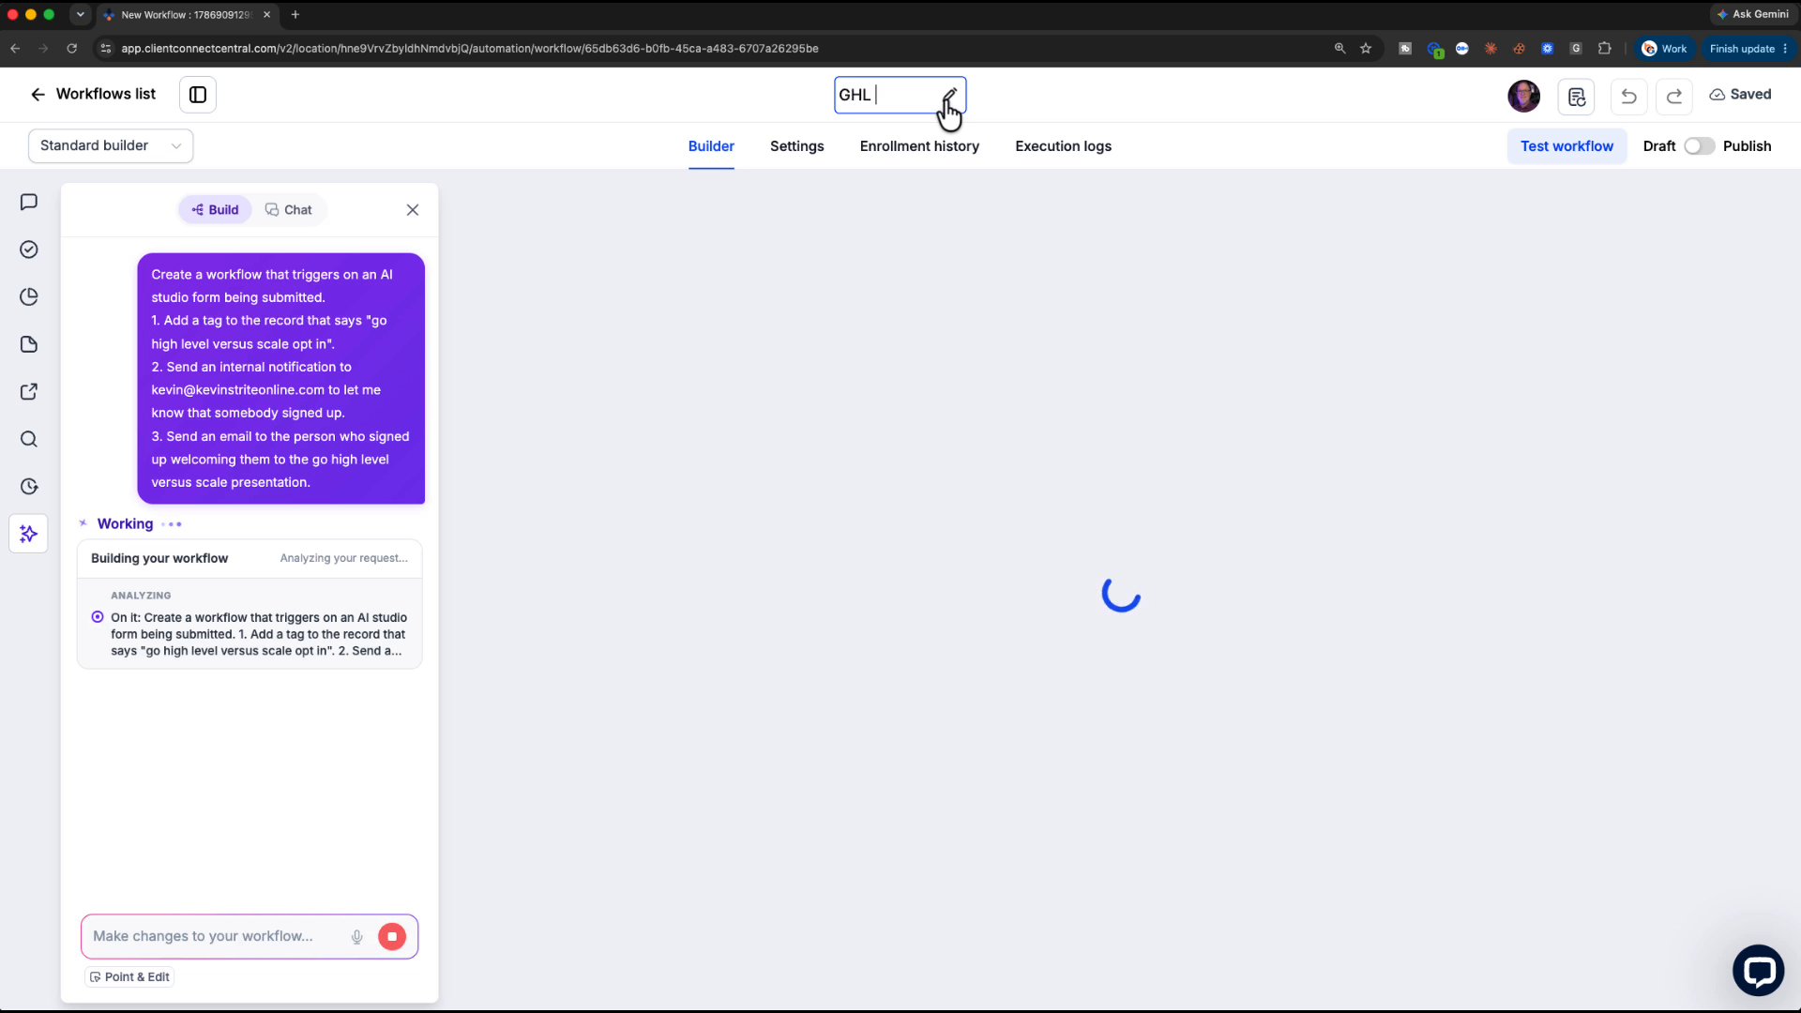
text( vs Scale Op)
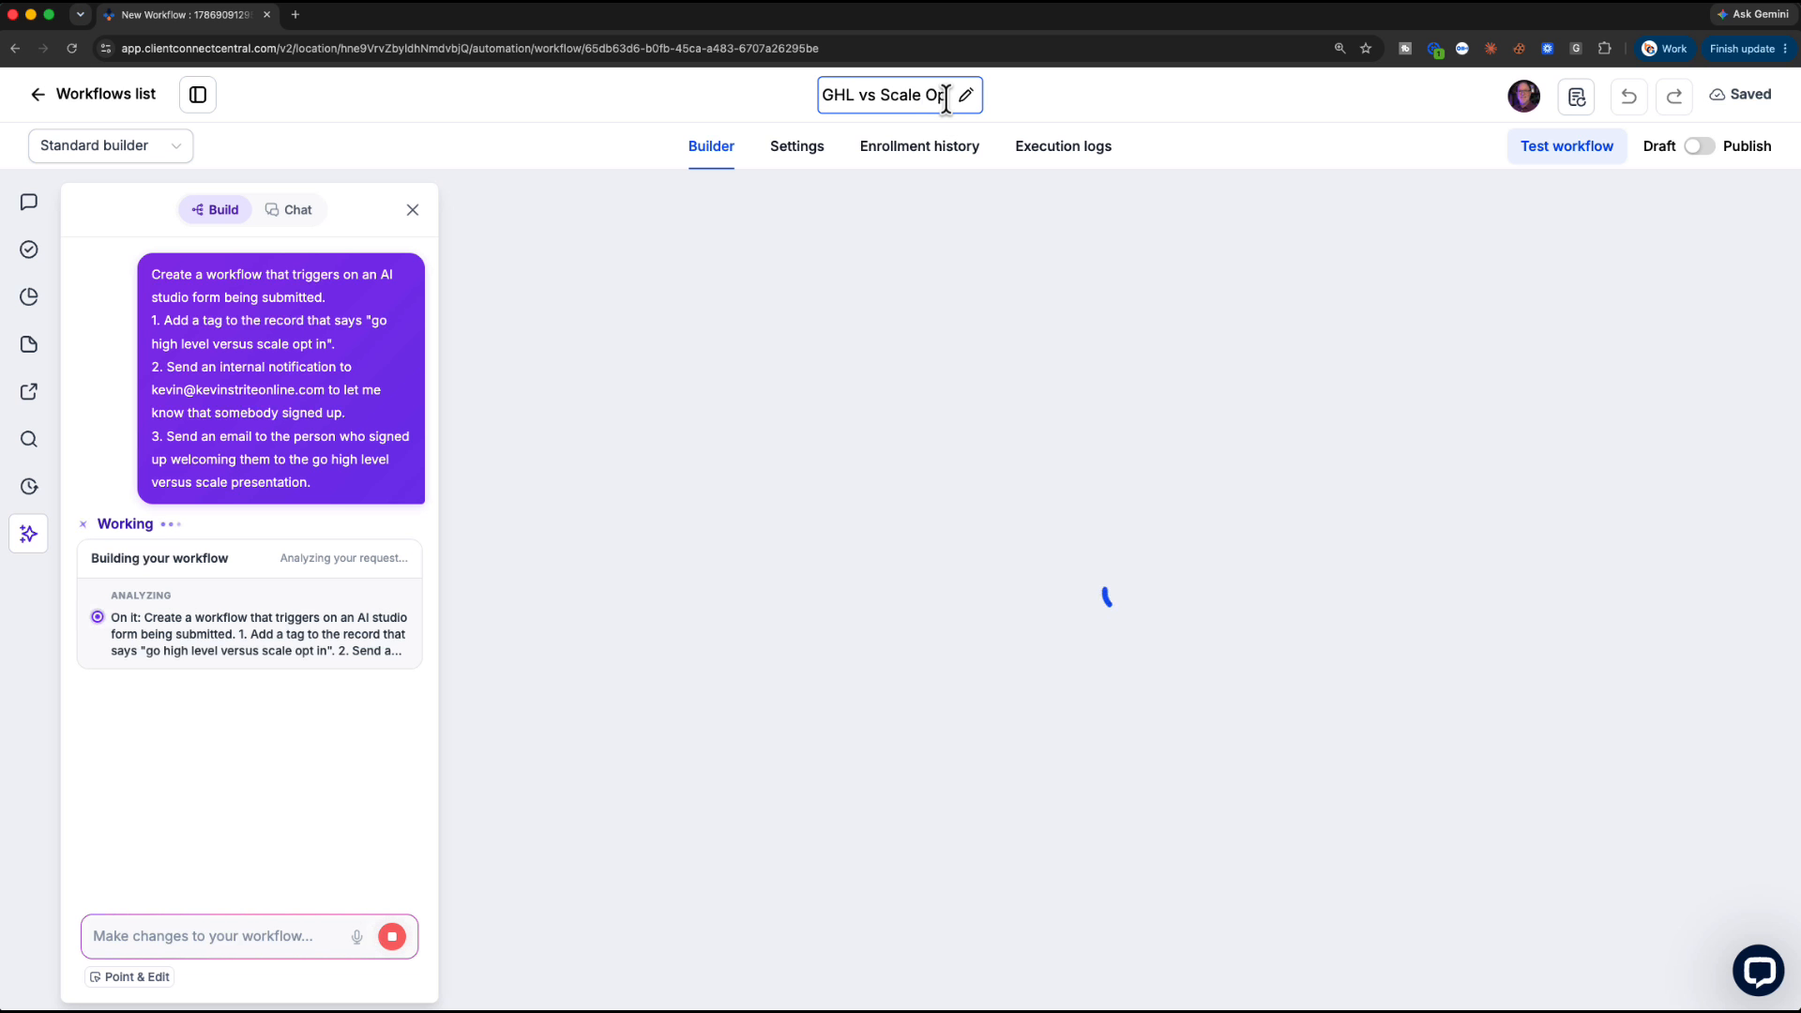
text(t-in Automation)
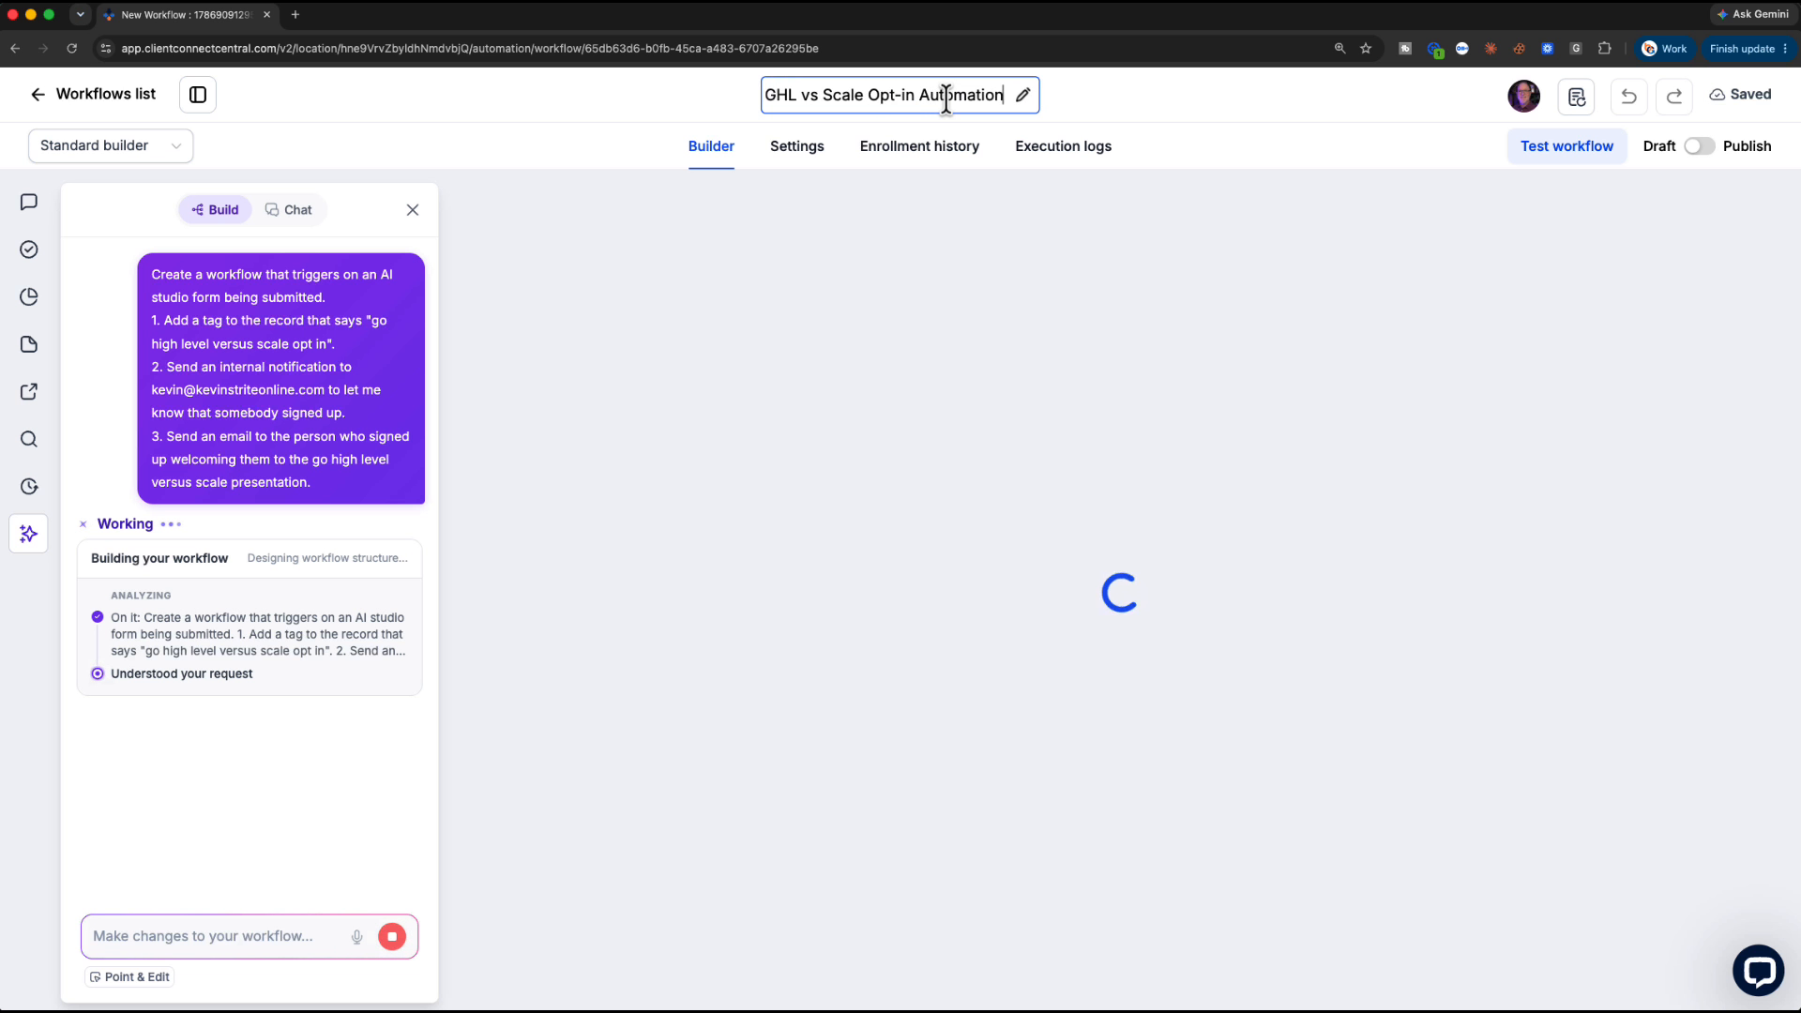
key(Return)
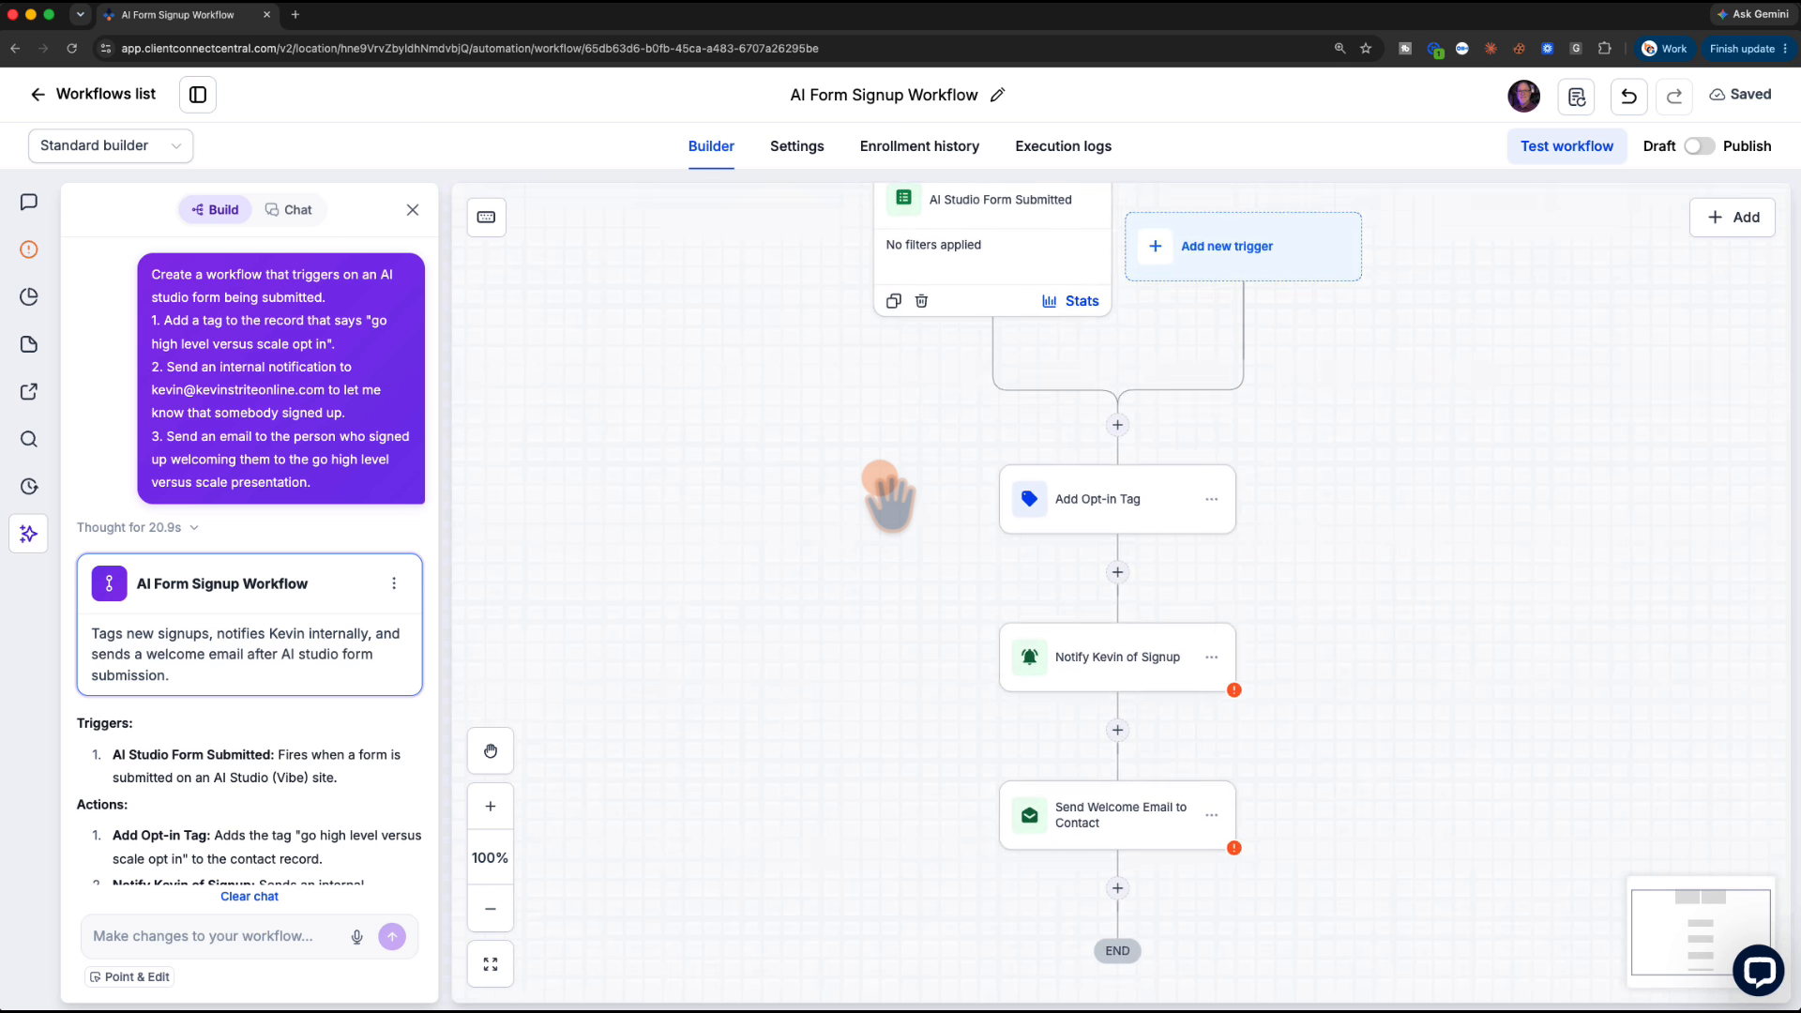
scroll(389, 751, down, 5)
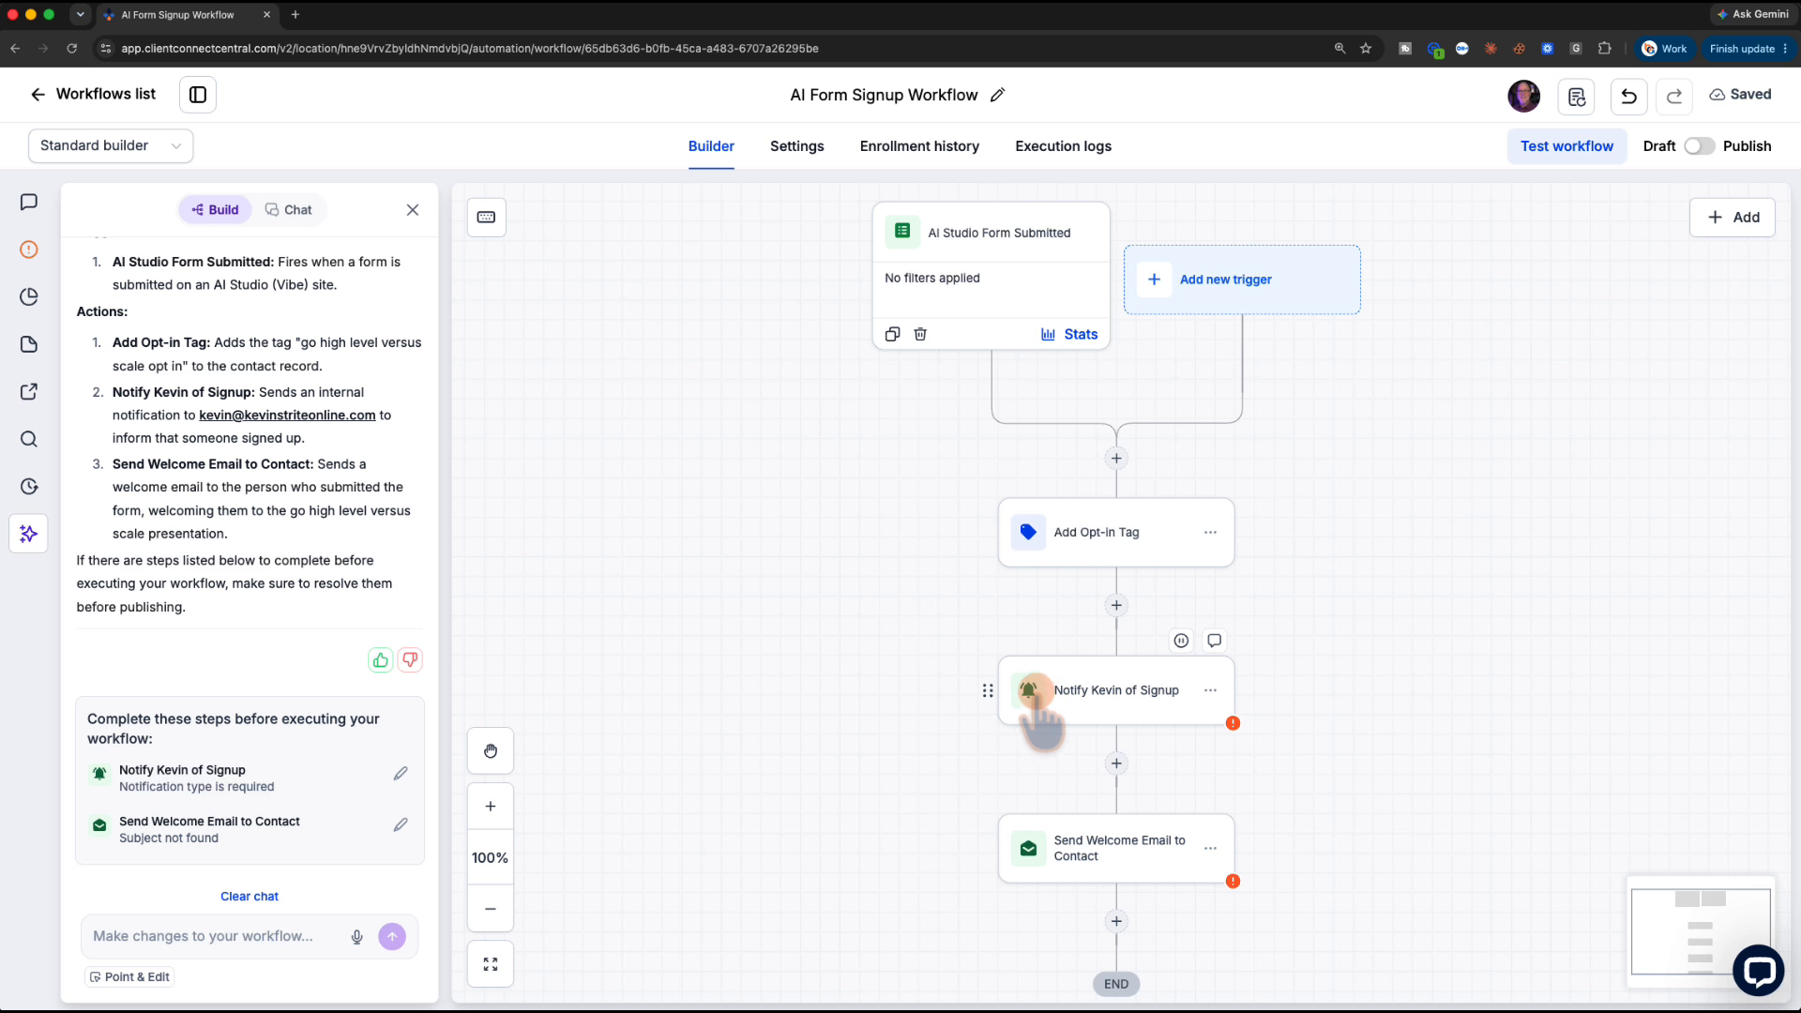
Review the form-submitted trigger and opt-in tag step settings without changing anything
click(971, 301)
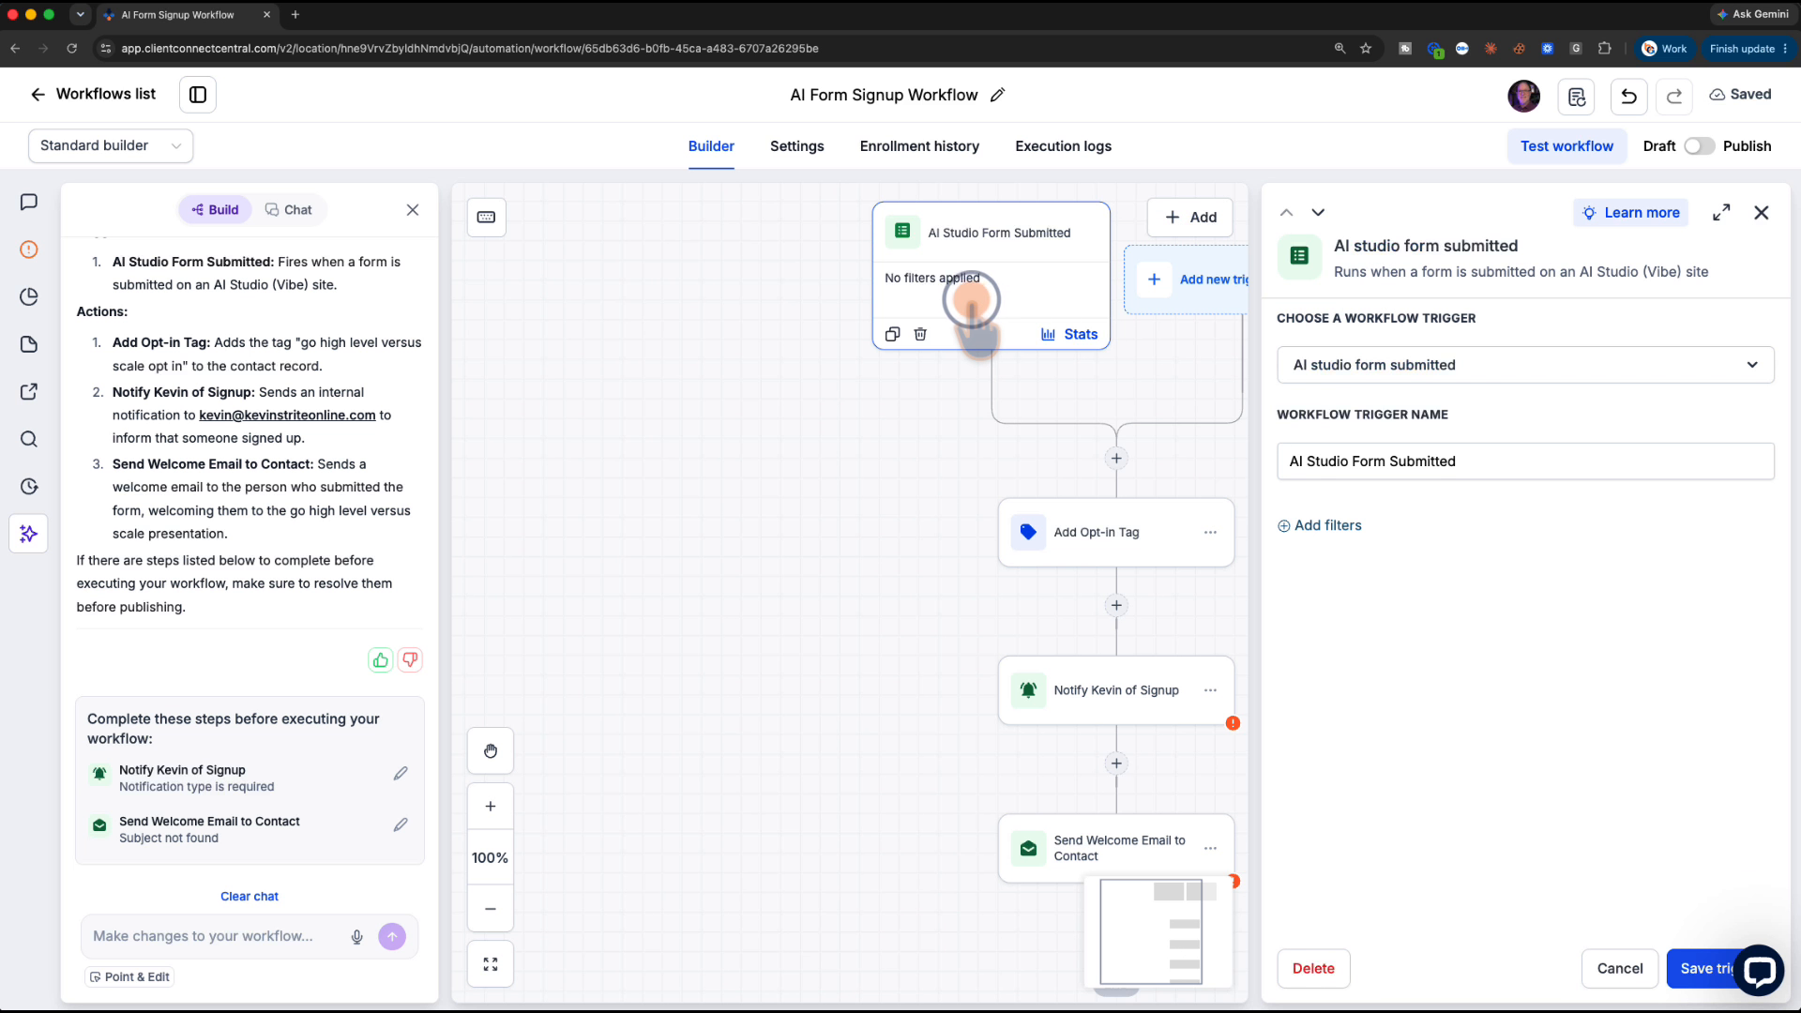
click(1025, 608)
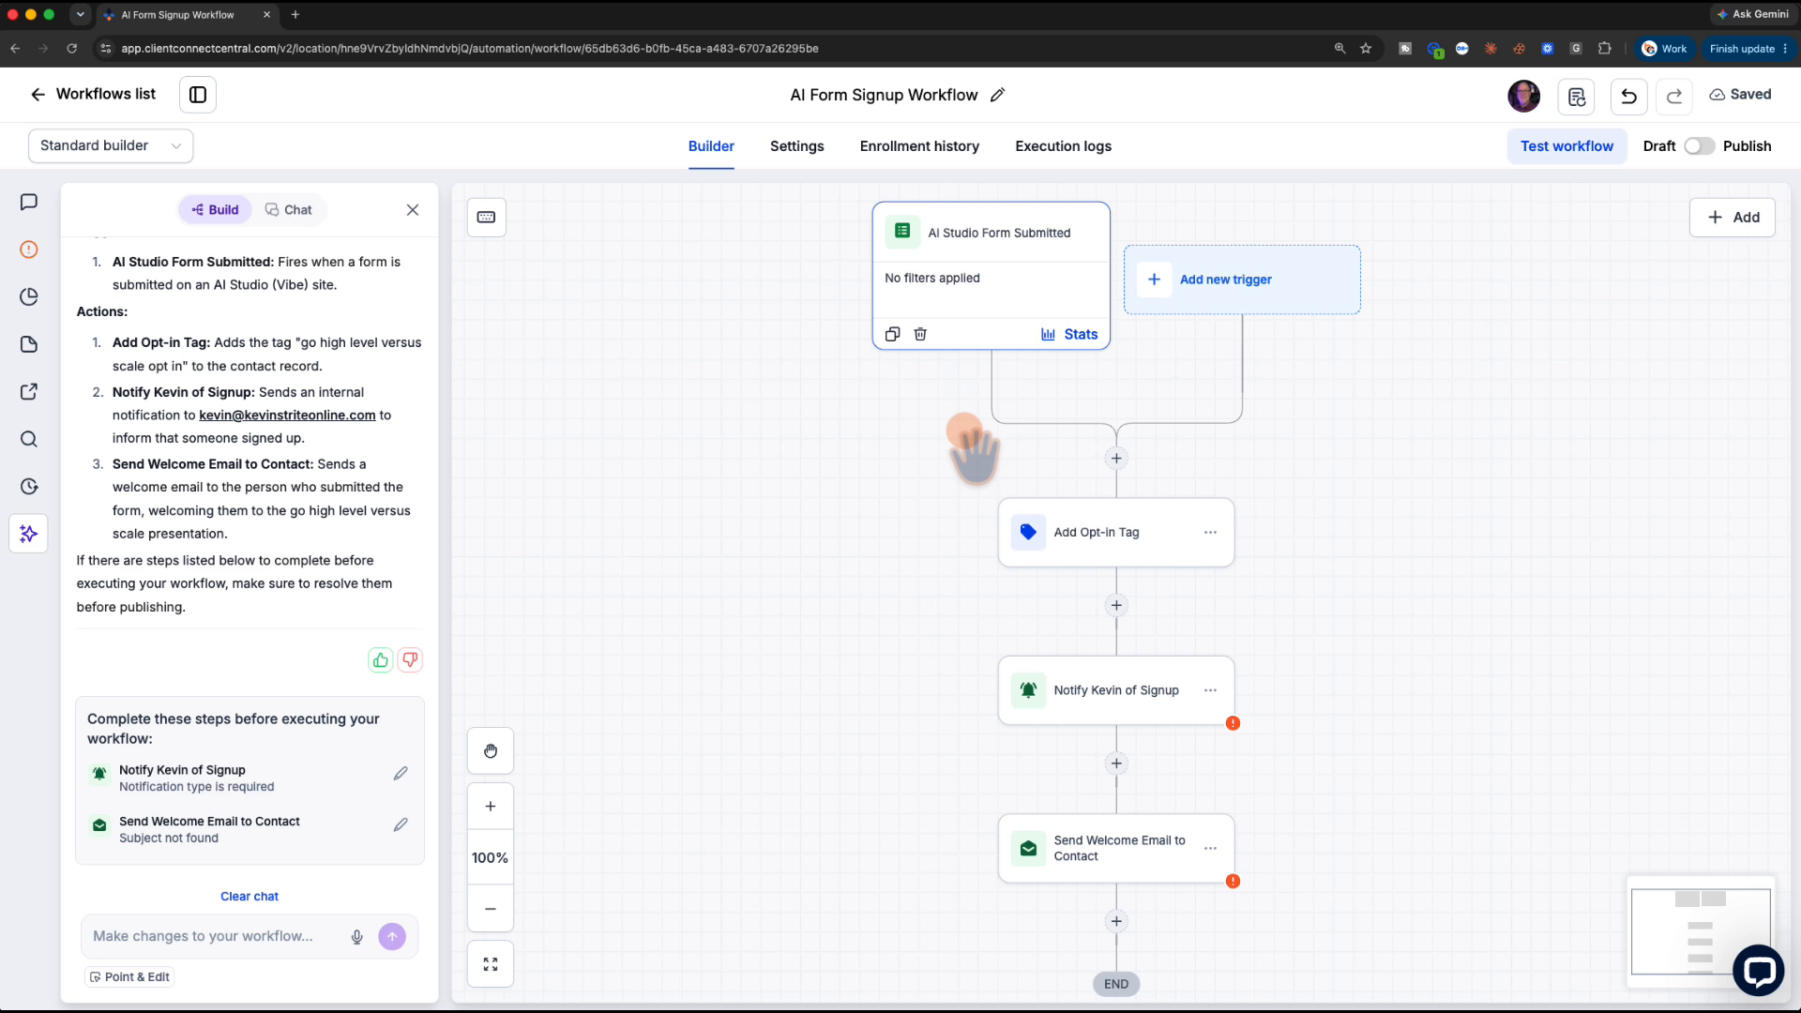
scroll(973, 449, down, 3)
click(1102, 427)
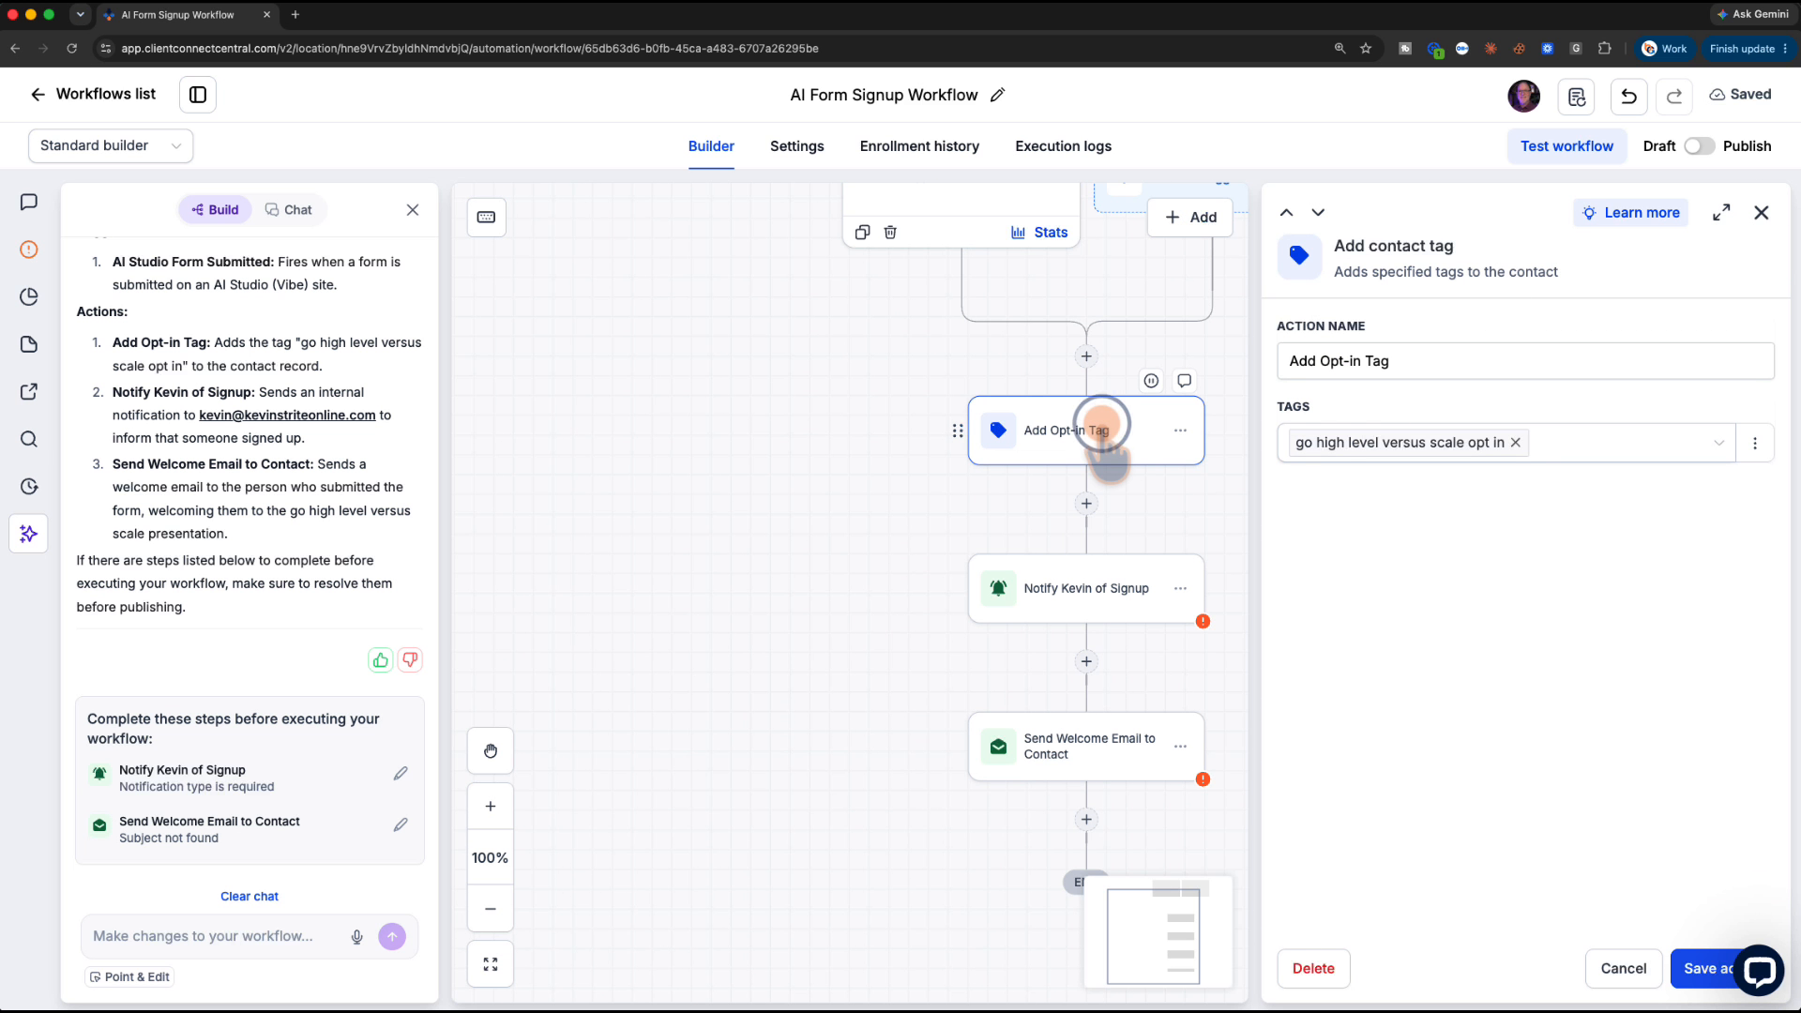
click(1516, 442)
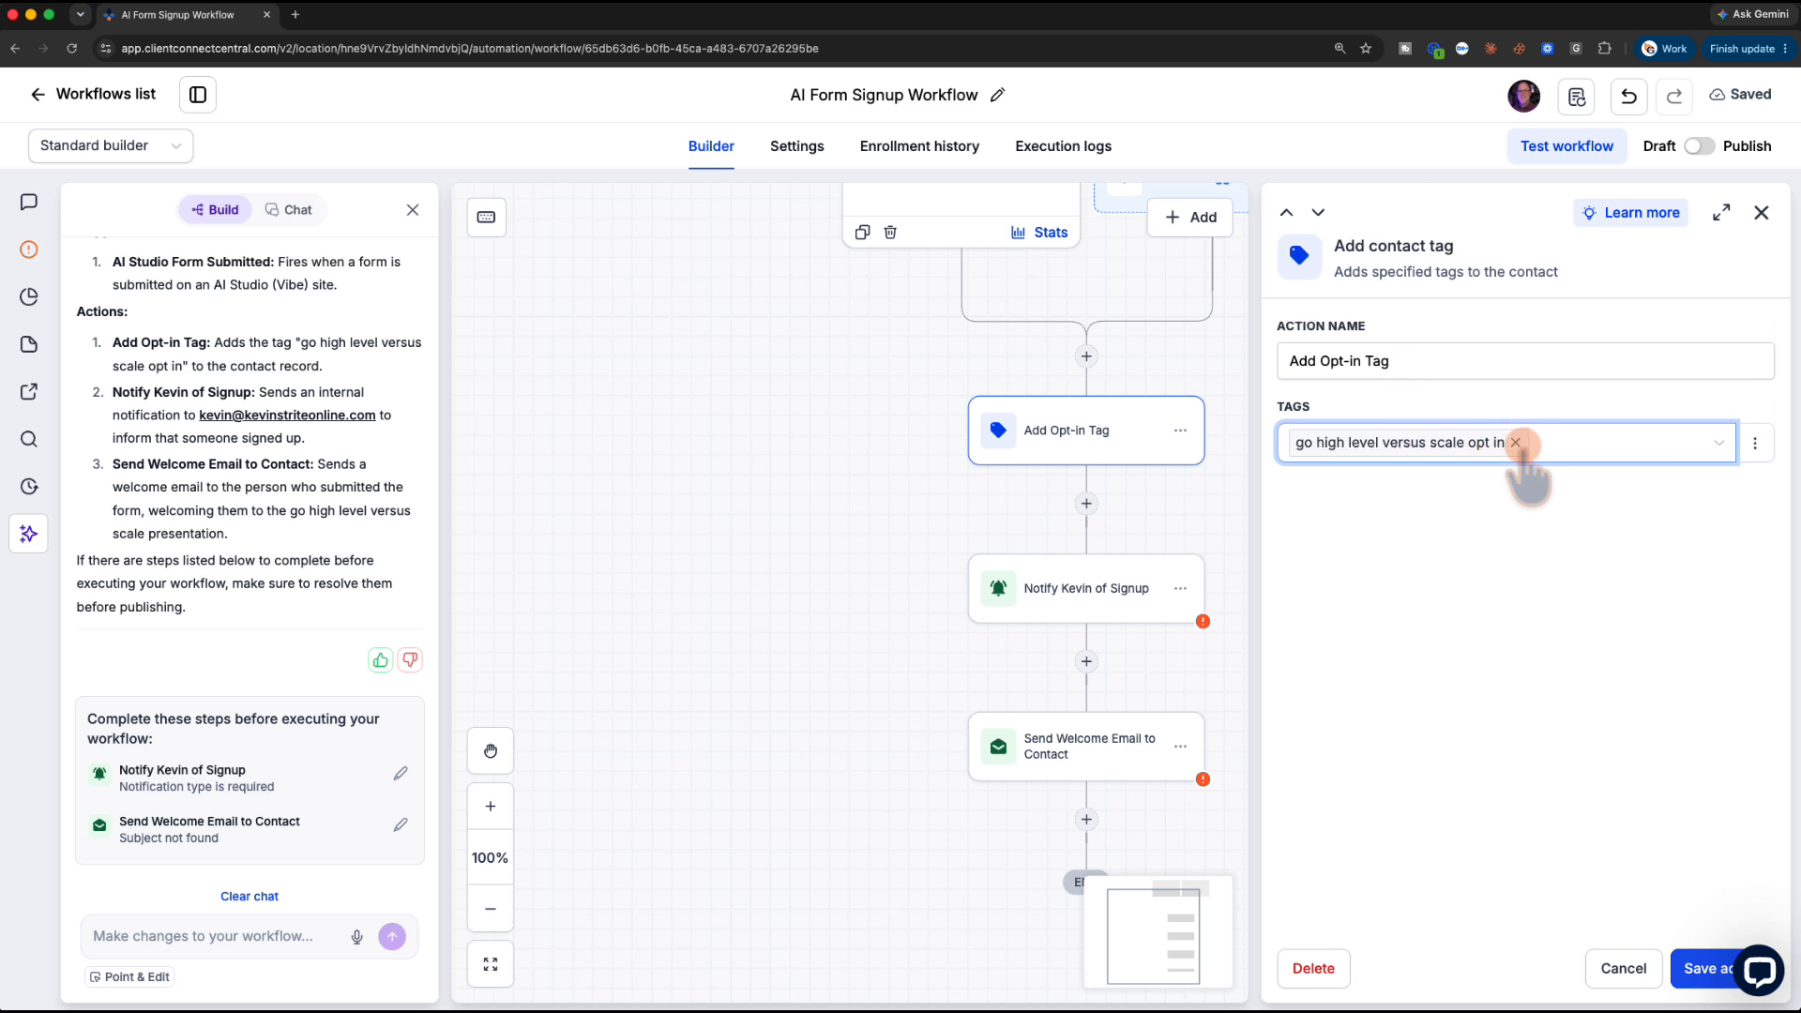
click(1627, 973)
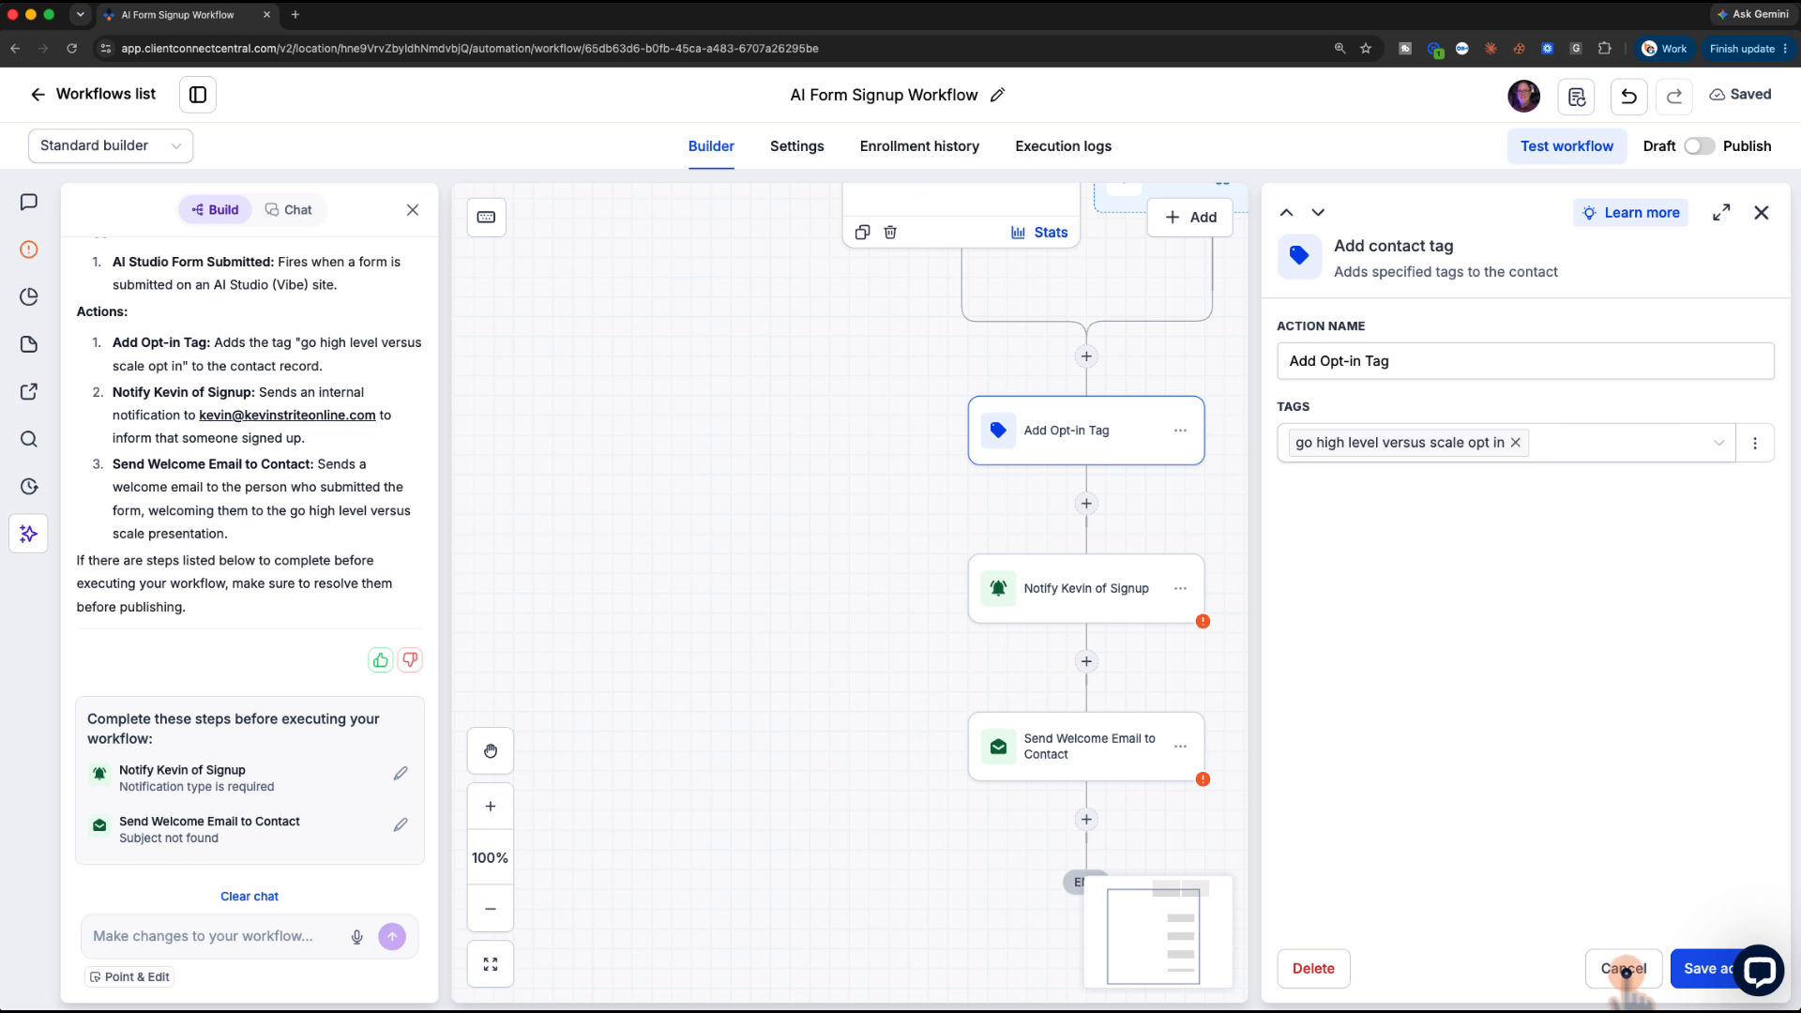
Make the signup notification an in-app Notification whose message includes the contact's full name and email
click(1041, 574)
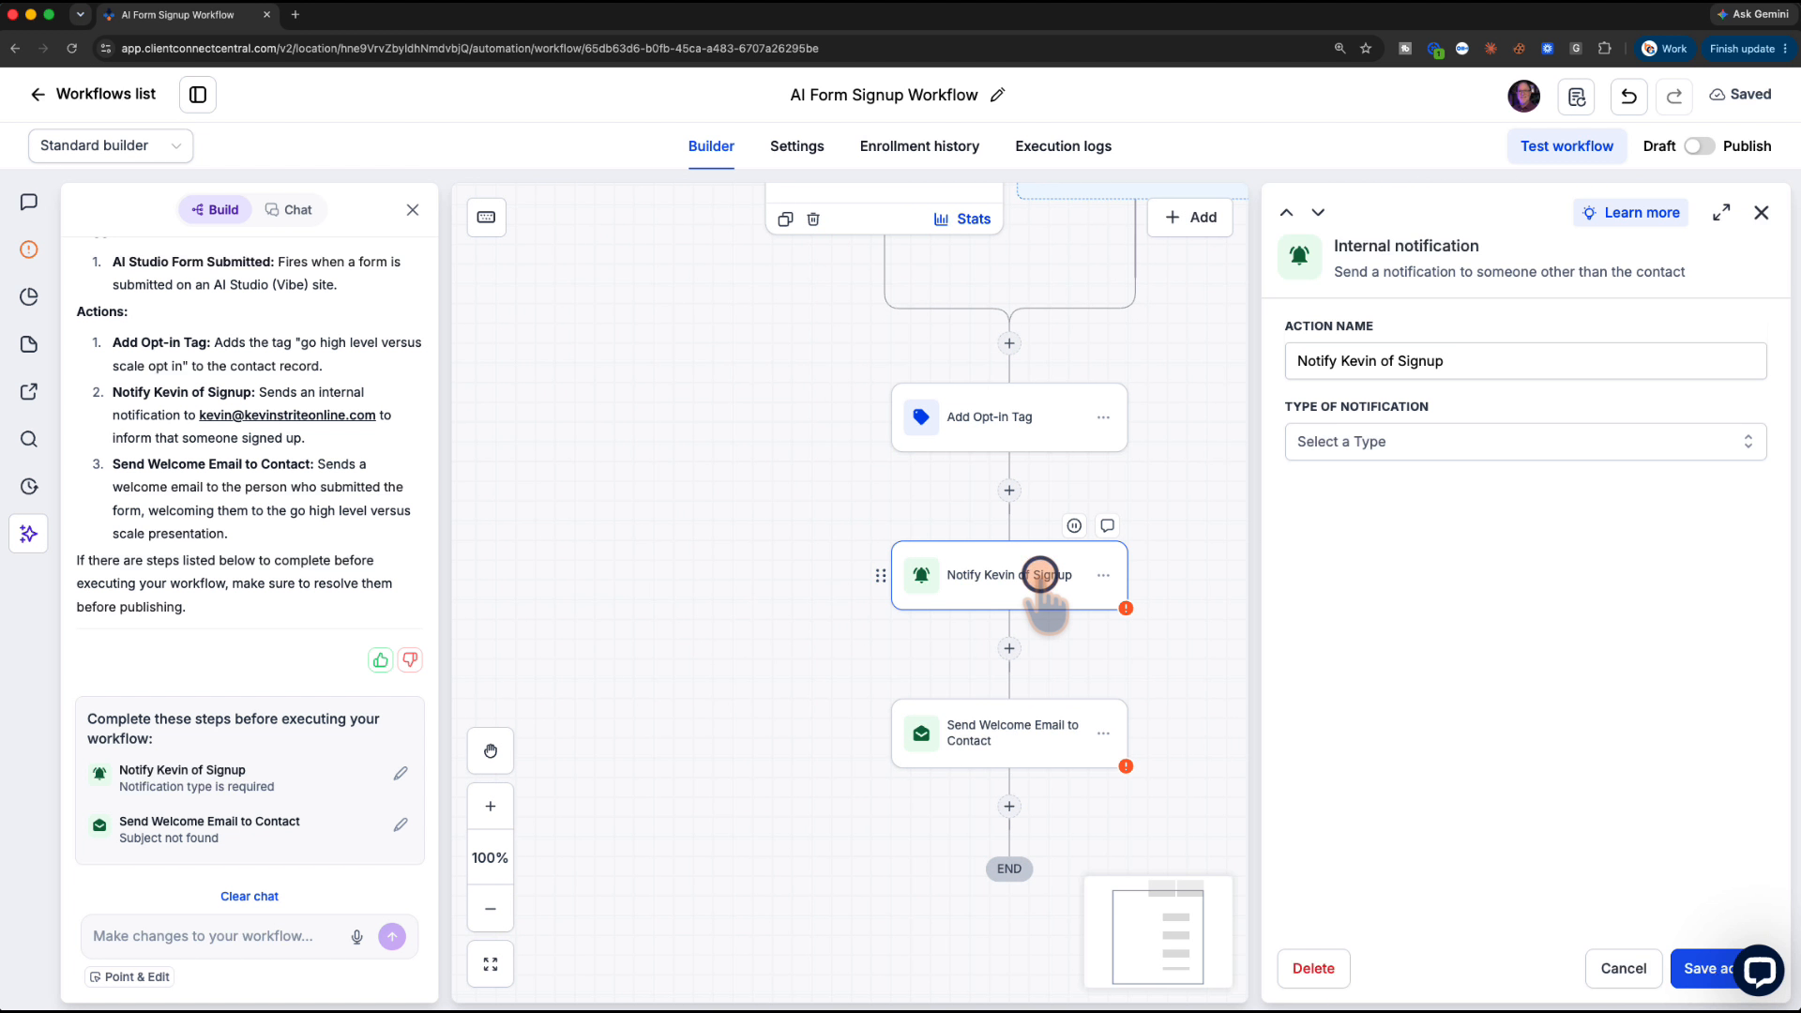
click(1444, 442)
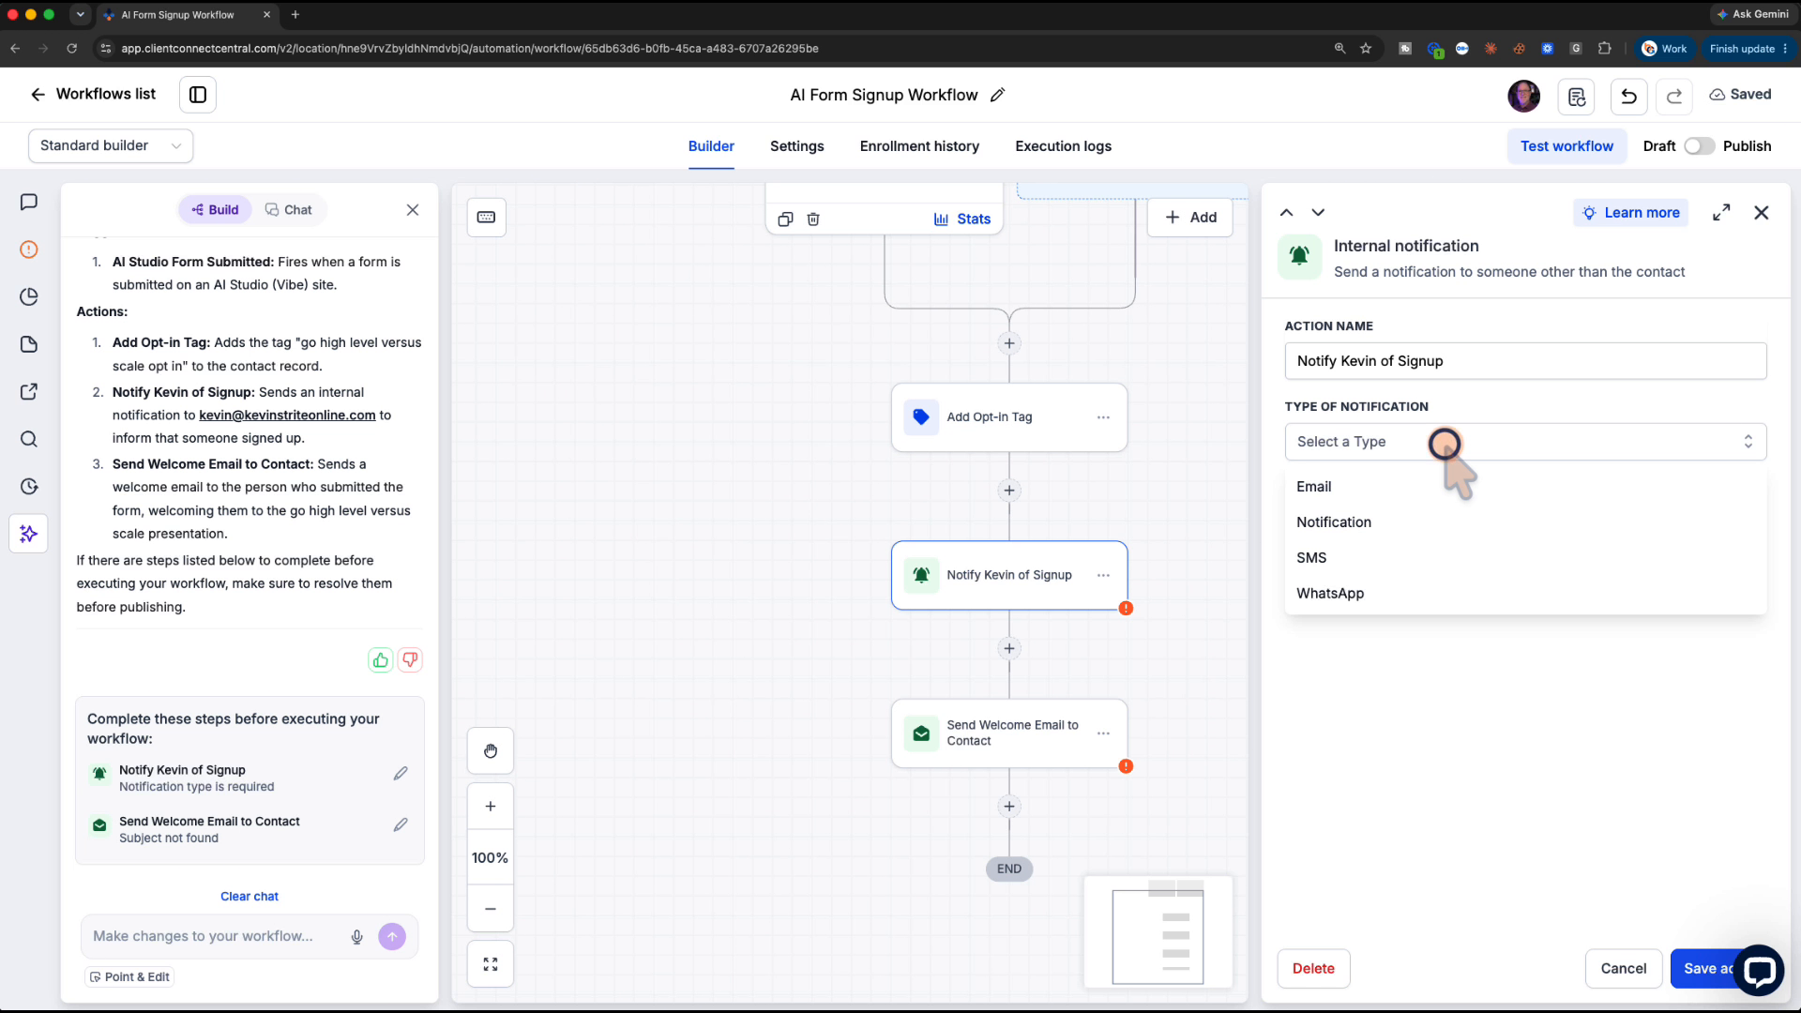
click(1355, 521)
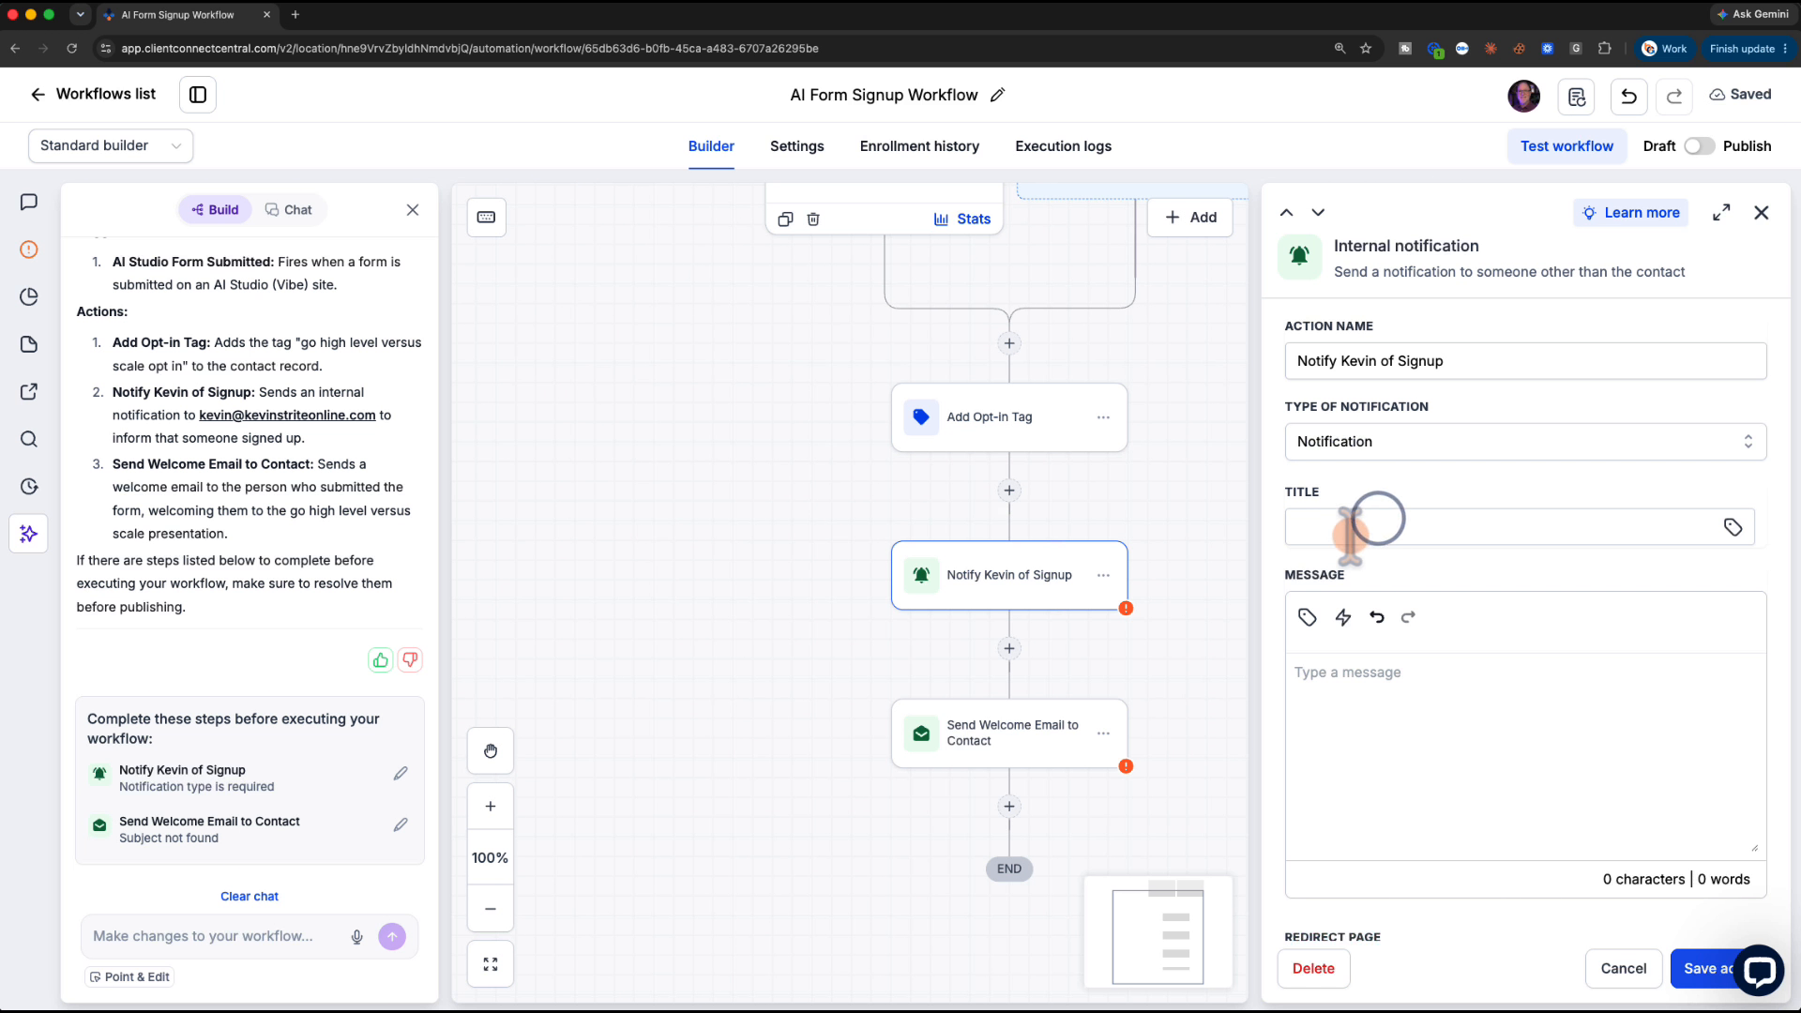
click(1343, 525)
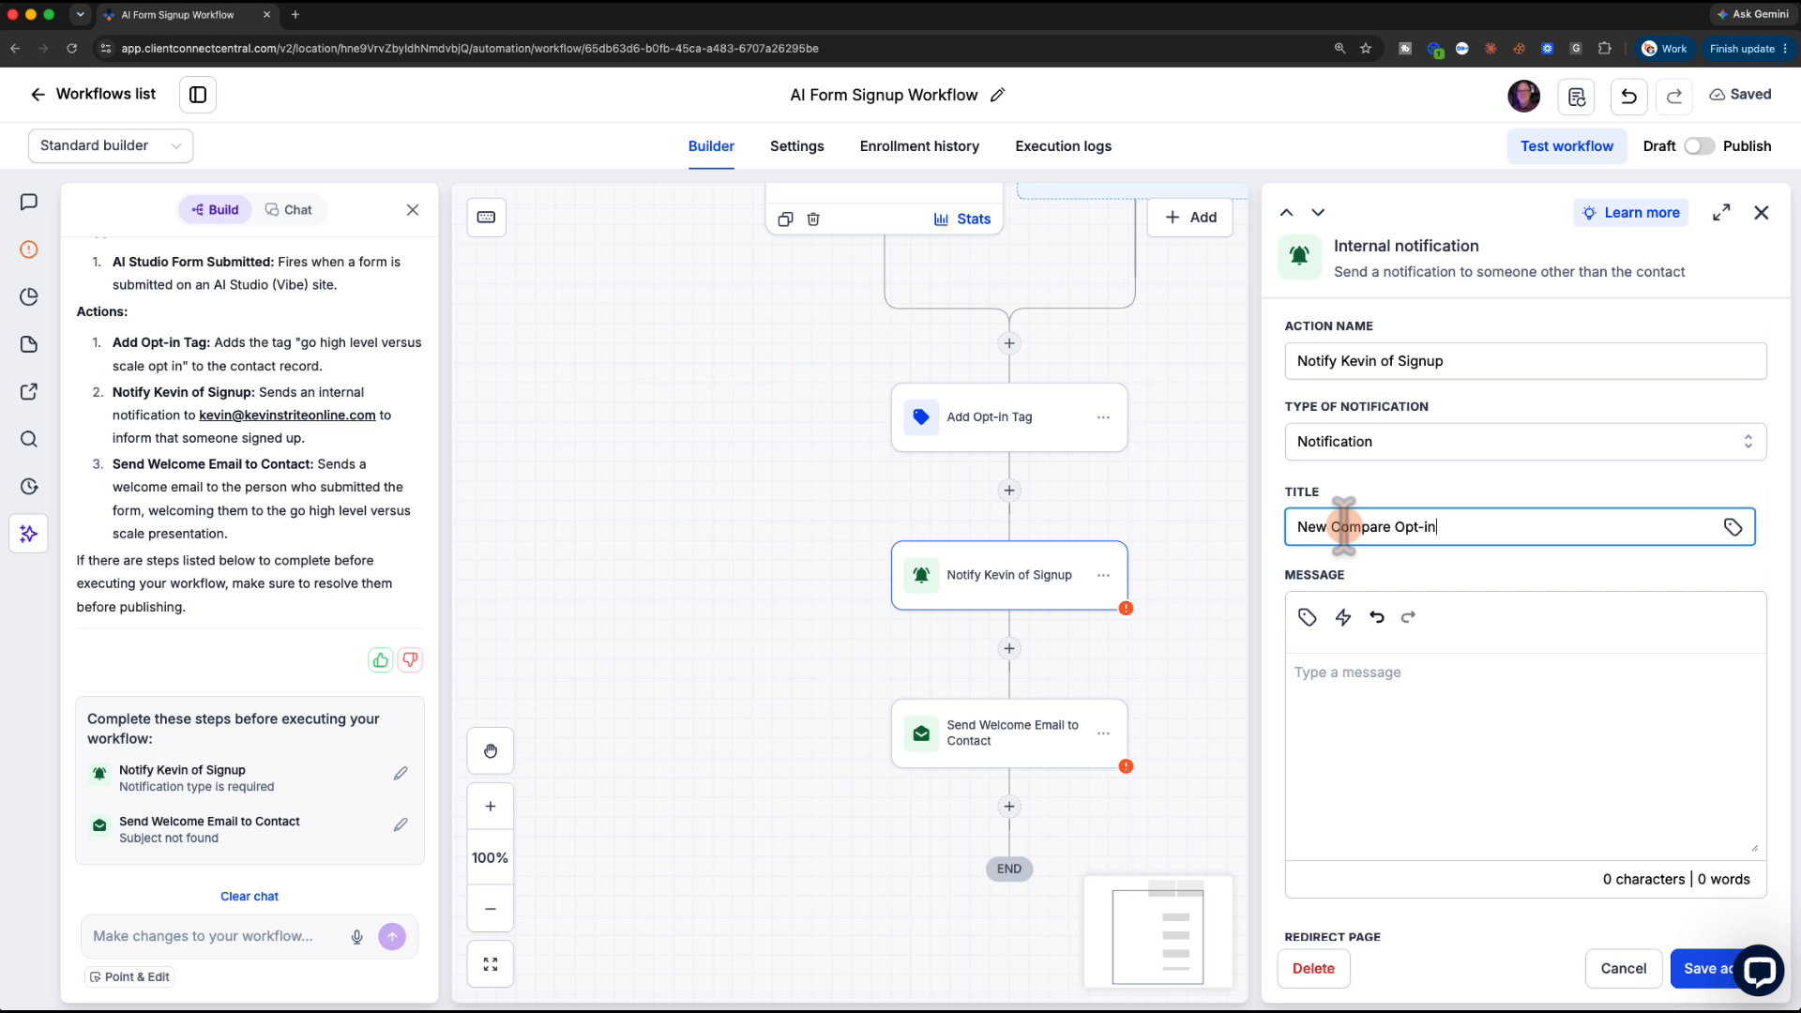
click(1313, 682)
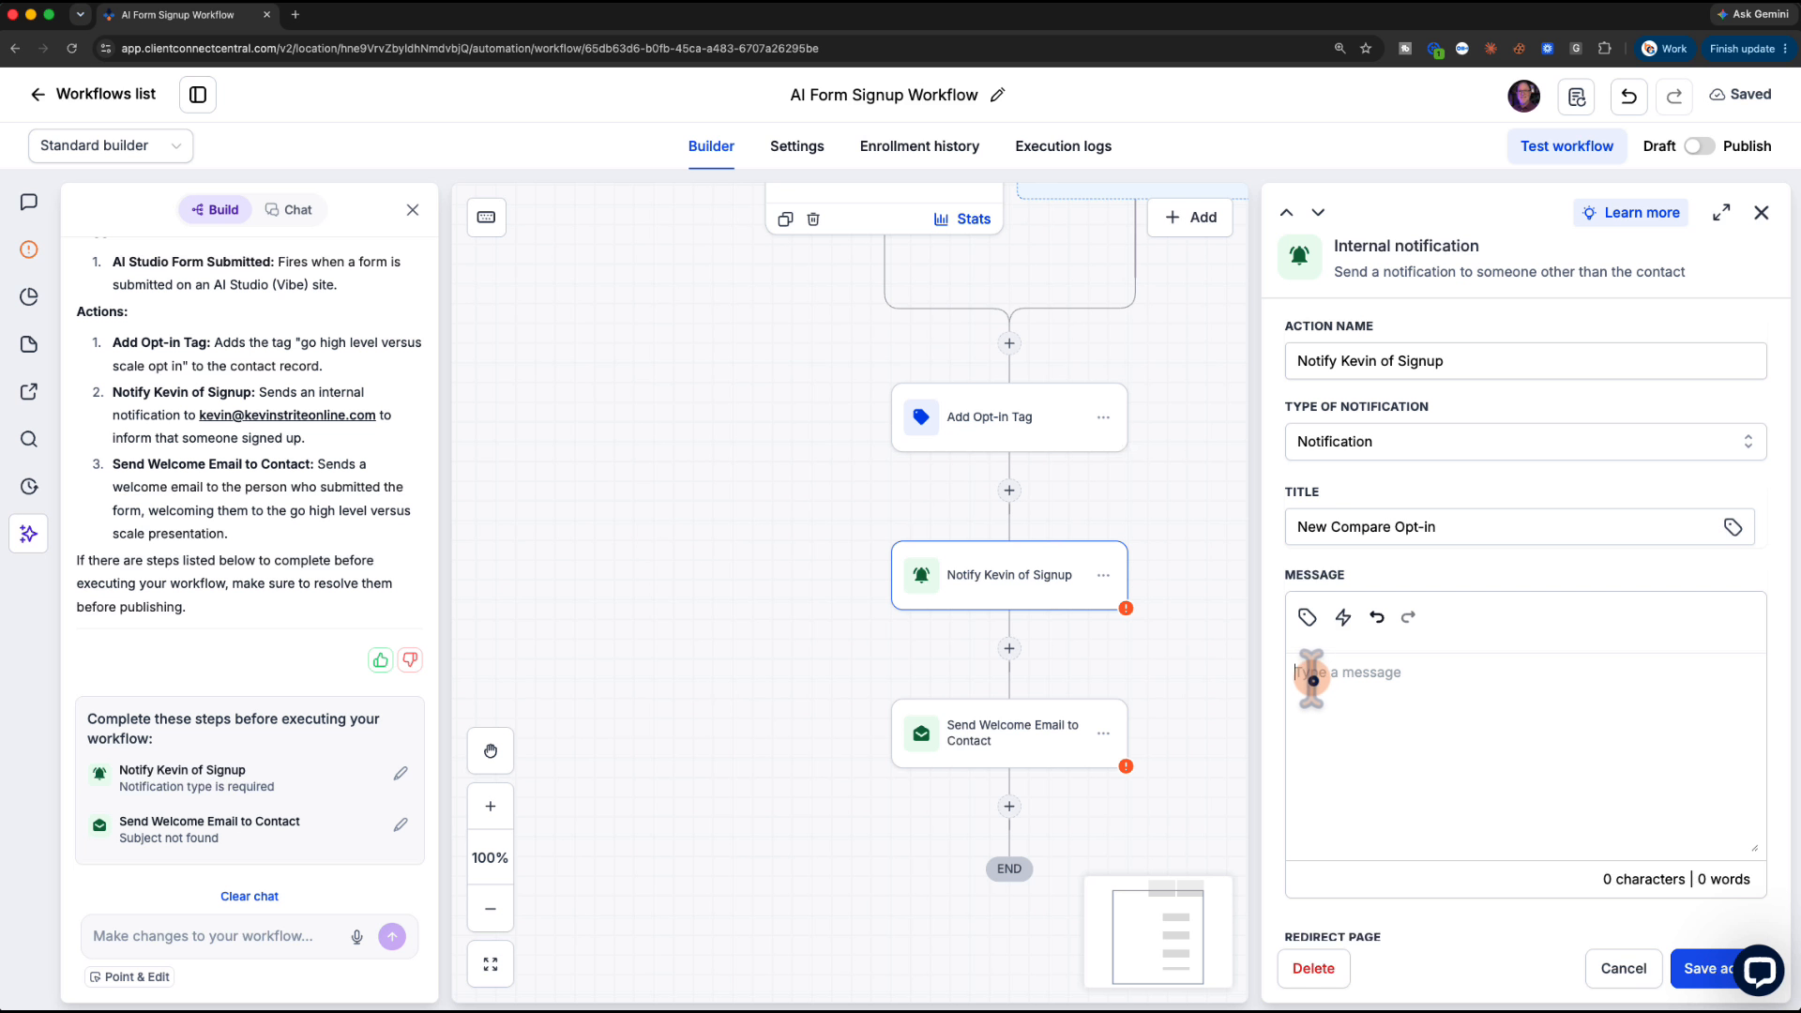
click(1304, 616)
click(1324, 321)
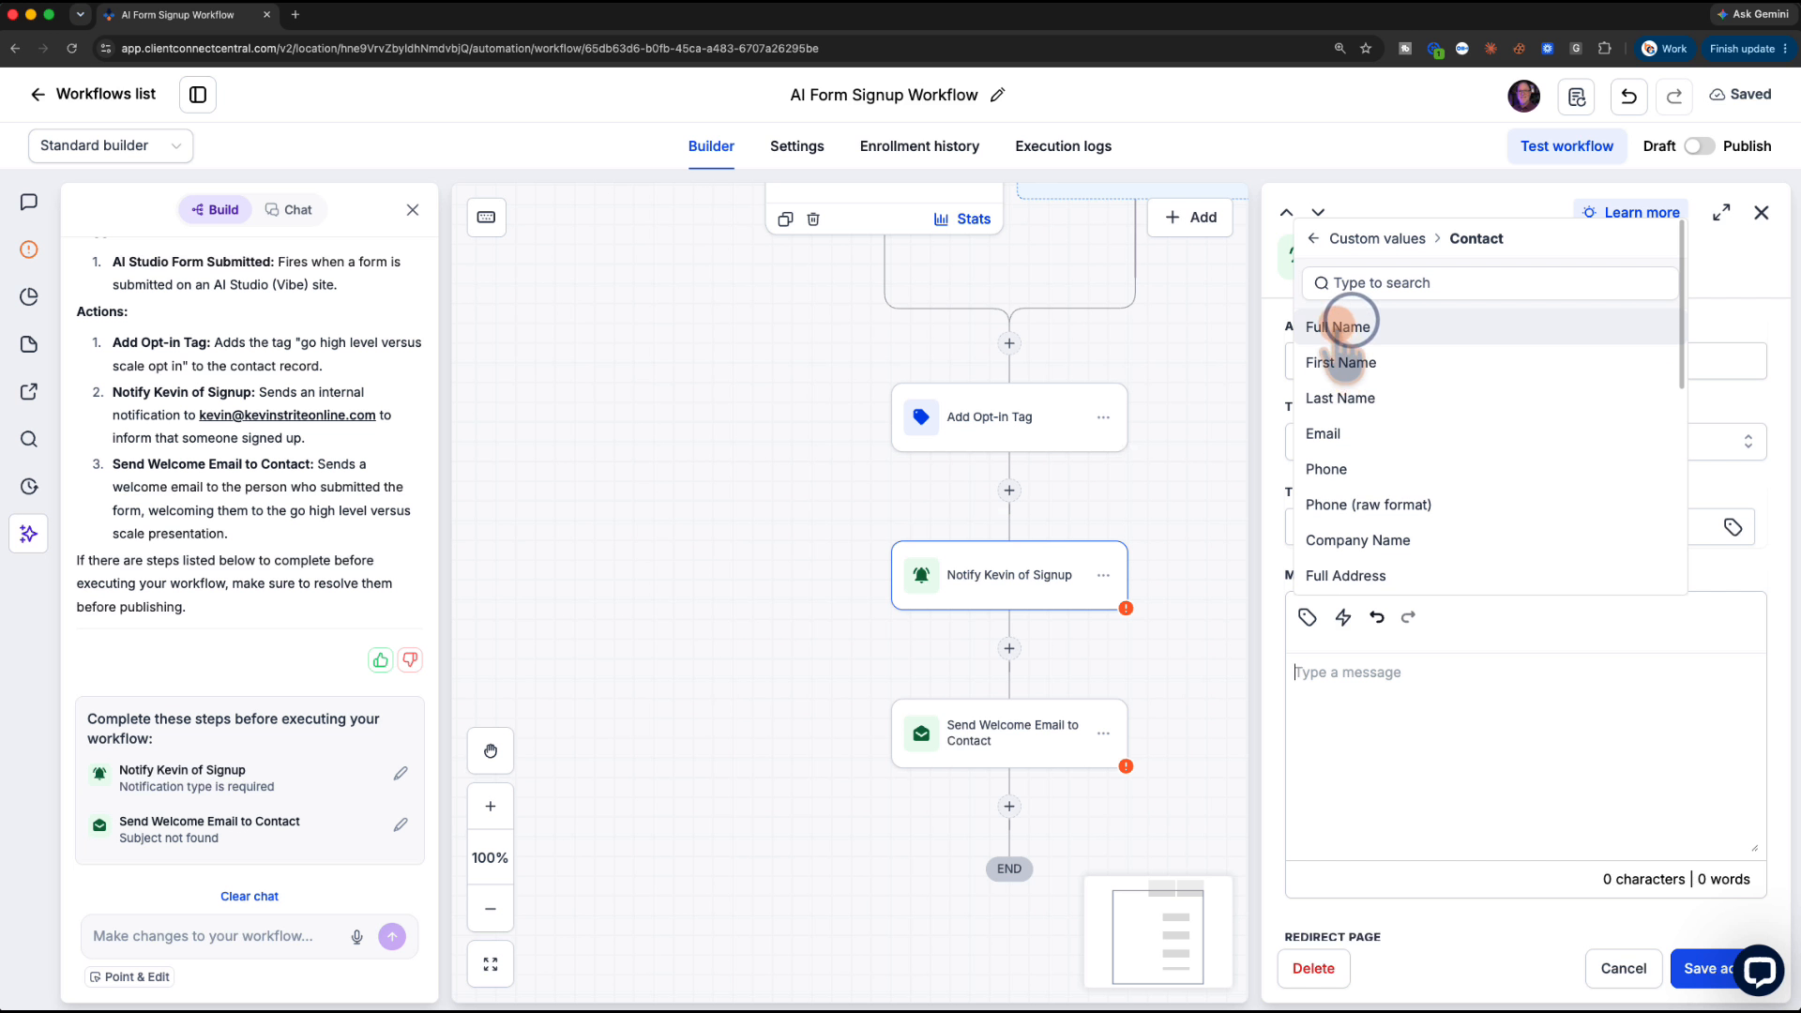
click(1340, 326)
scroll(1501, 788, down, 2)
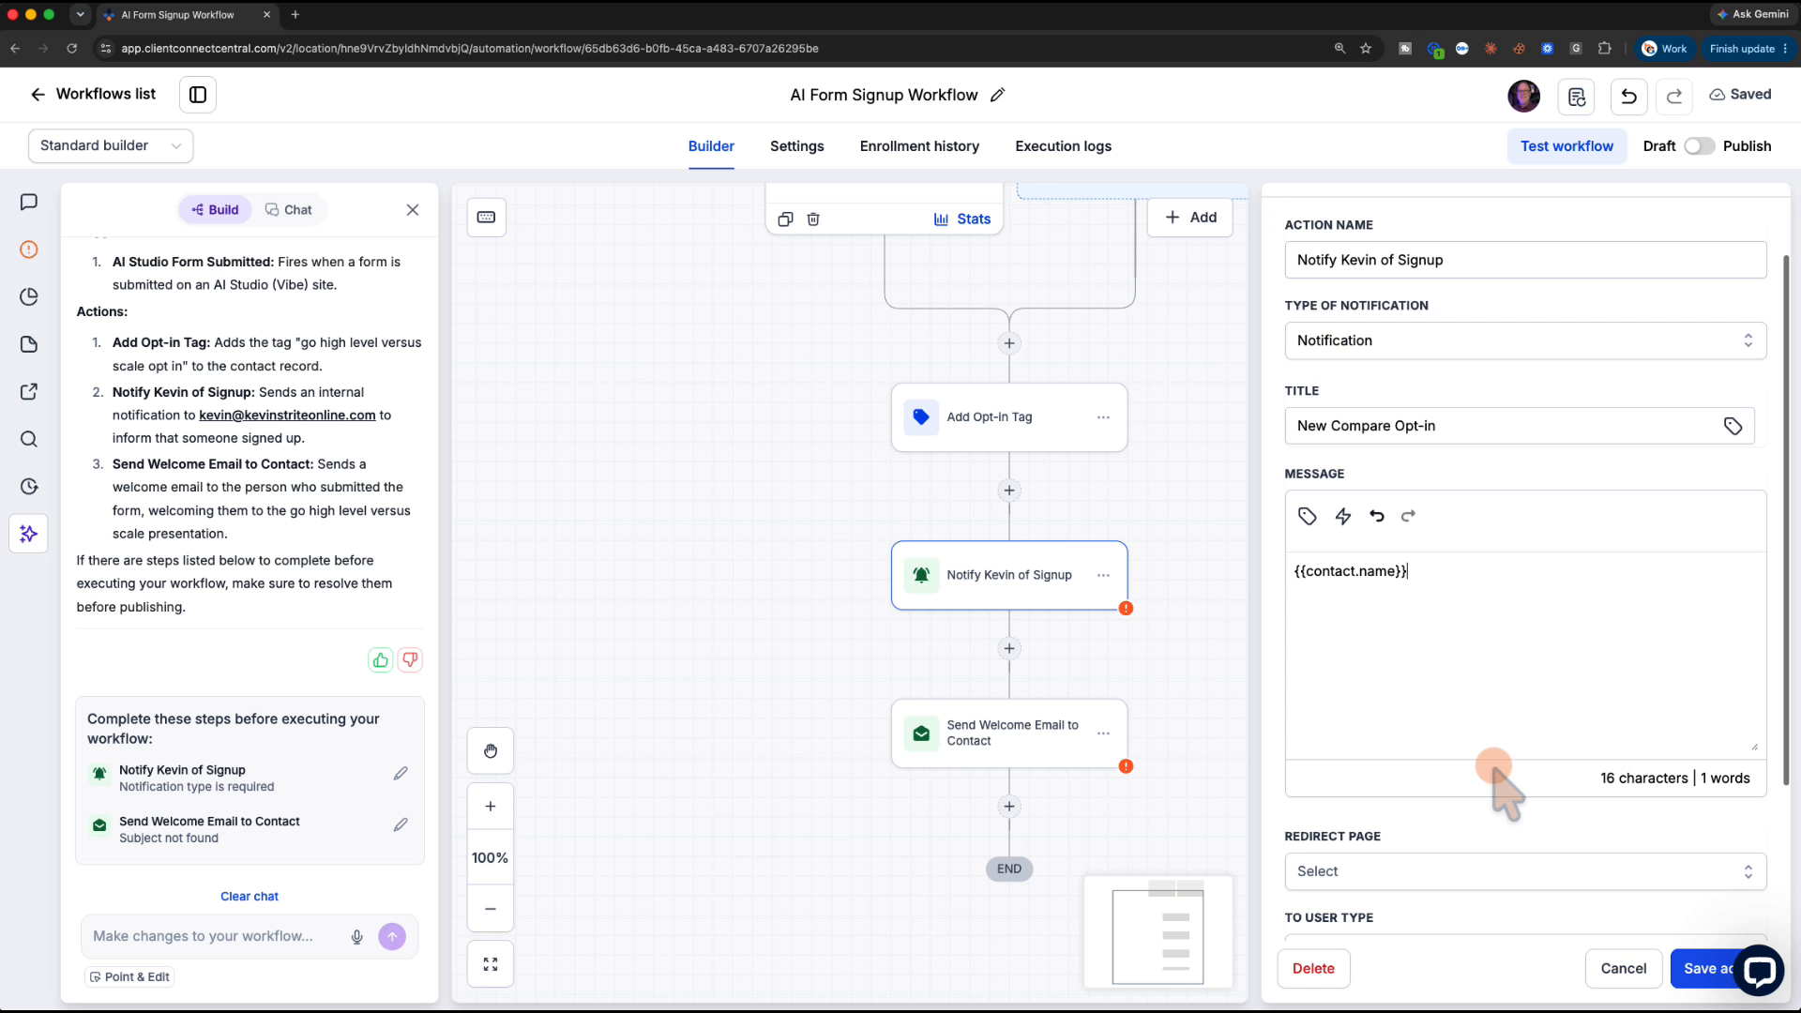
click(1310, 516)
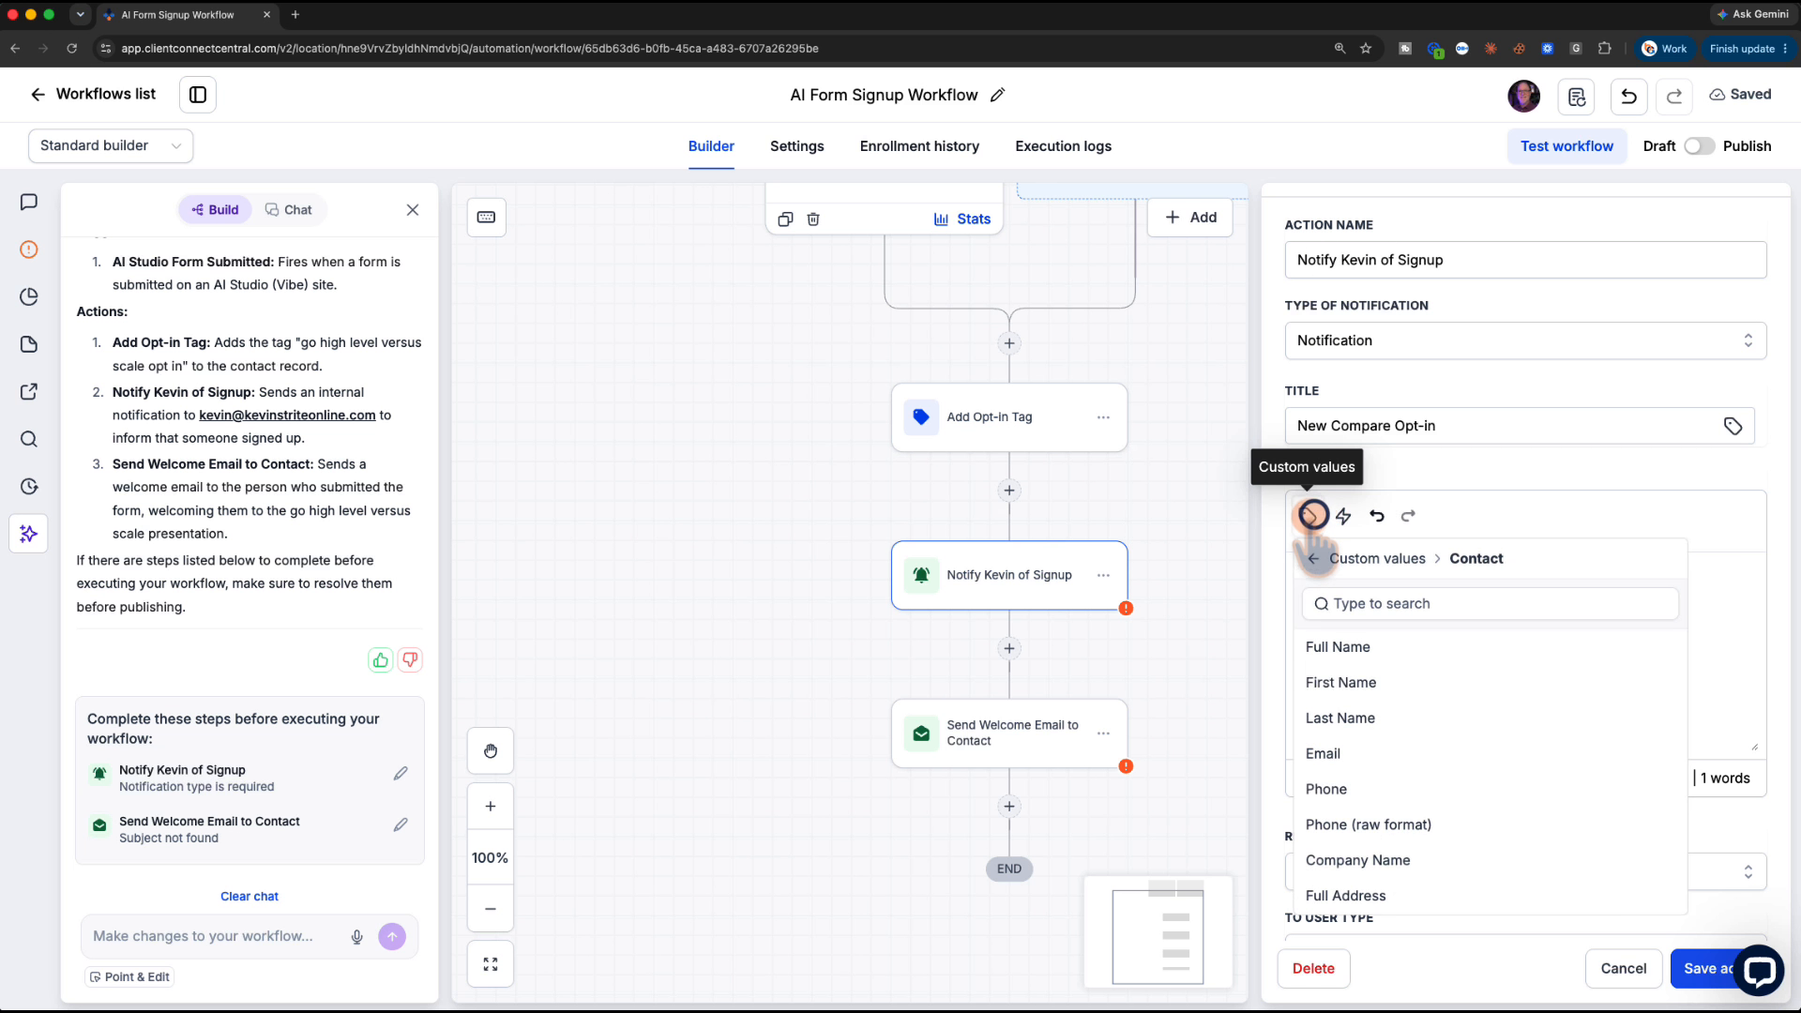
click(1341, 753)
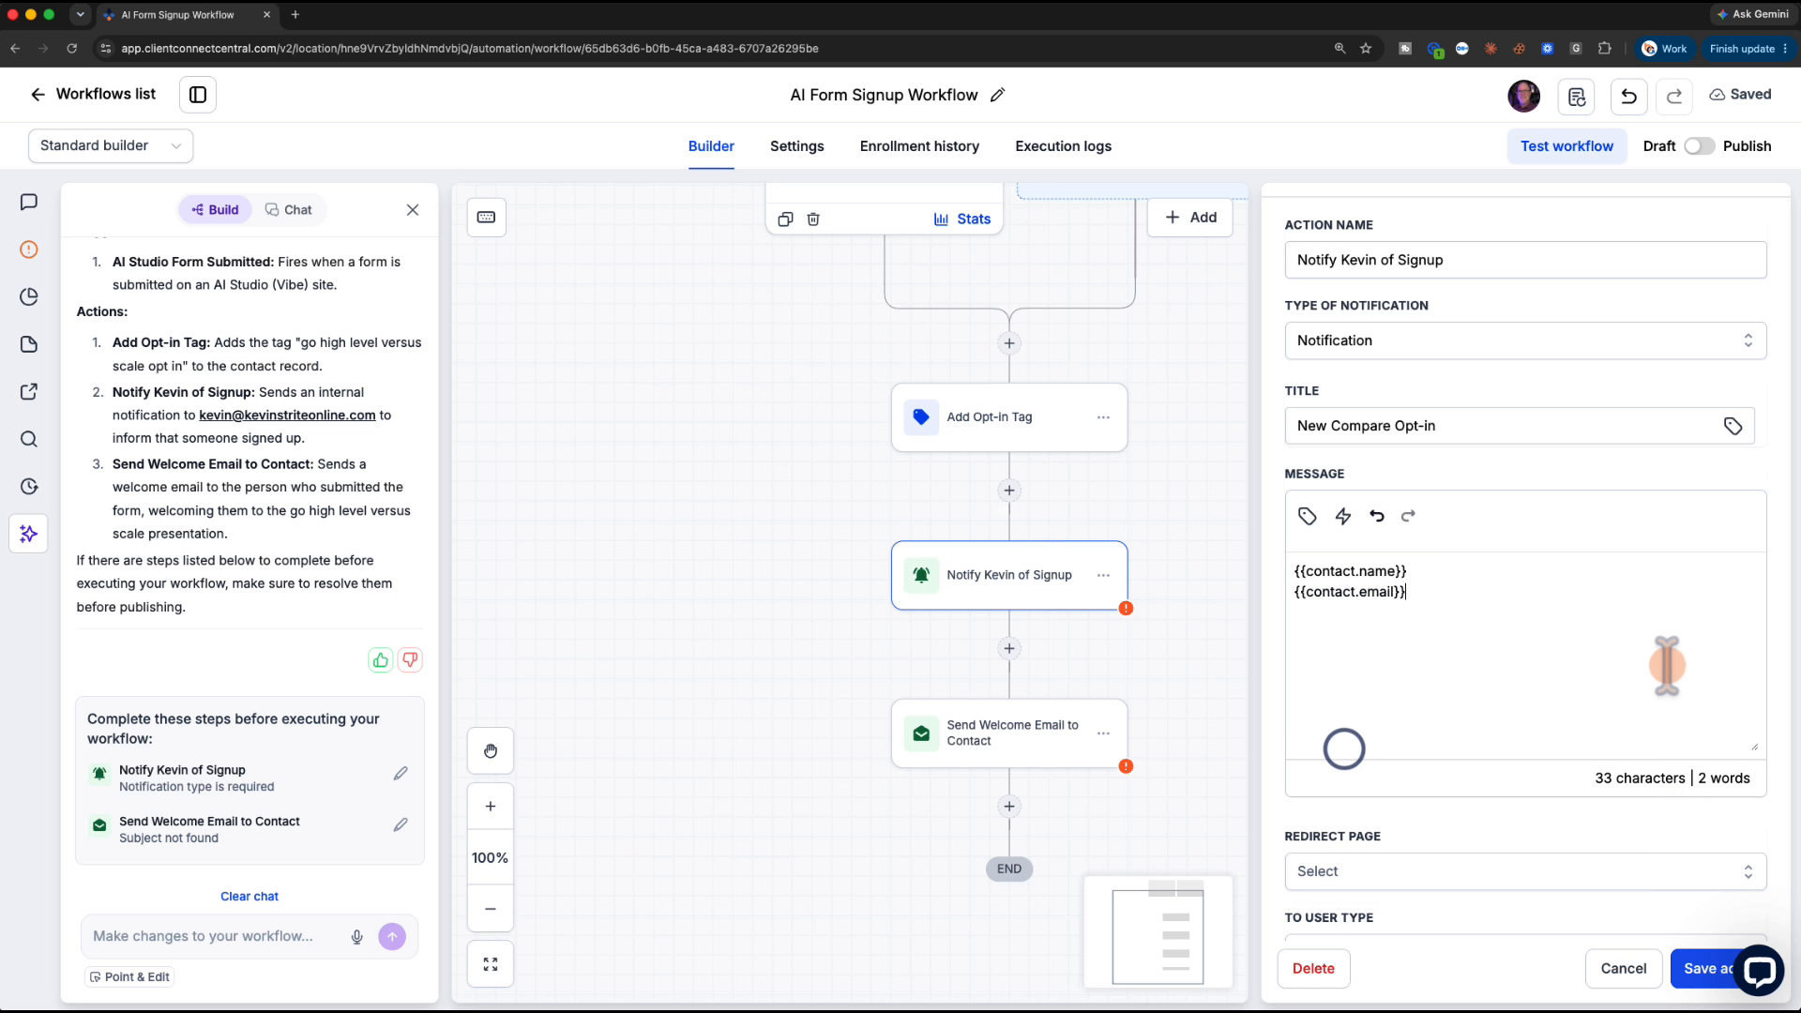
scroll(1505, 647, down, 3)
Set Redirect Page to Contact and recipient to Particular user, then close the panel, discarding changes
click(1394, 647)
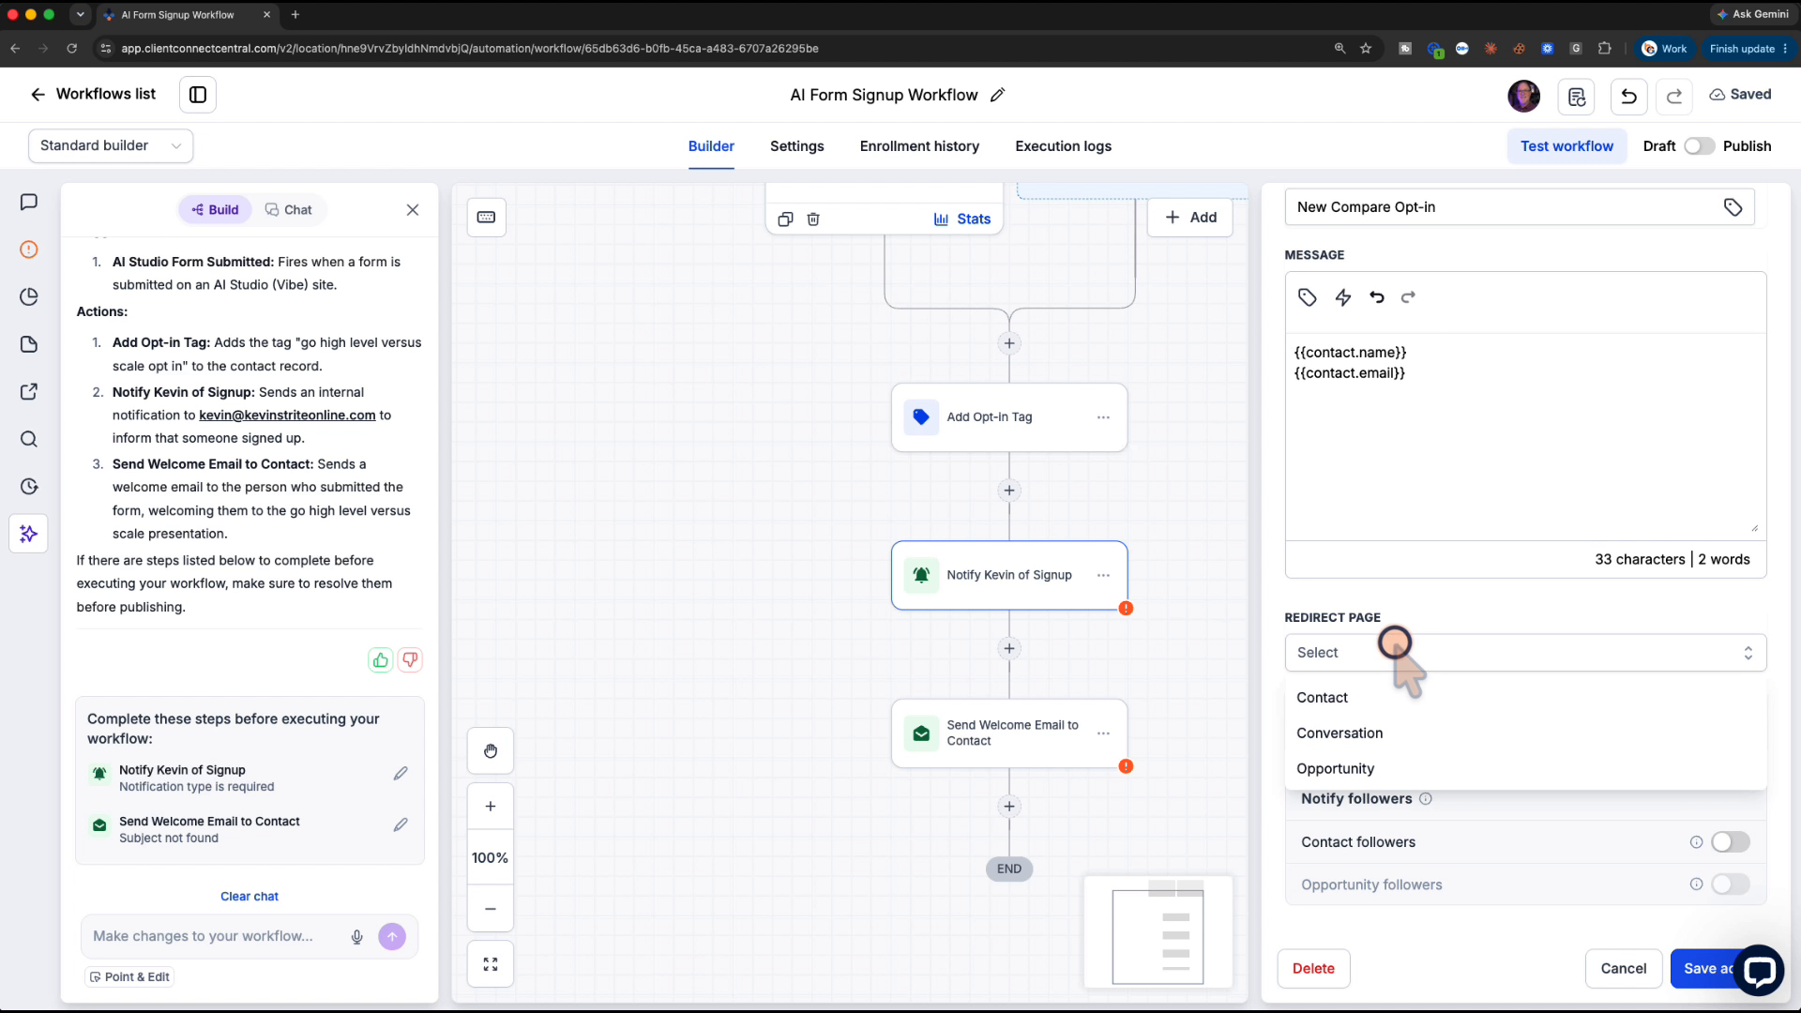
click(1358, 697)
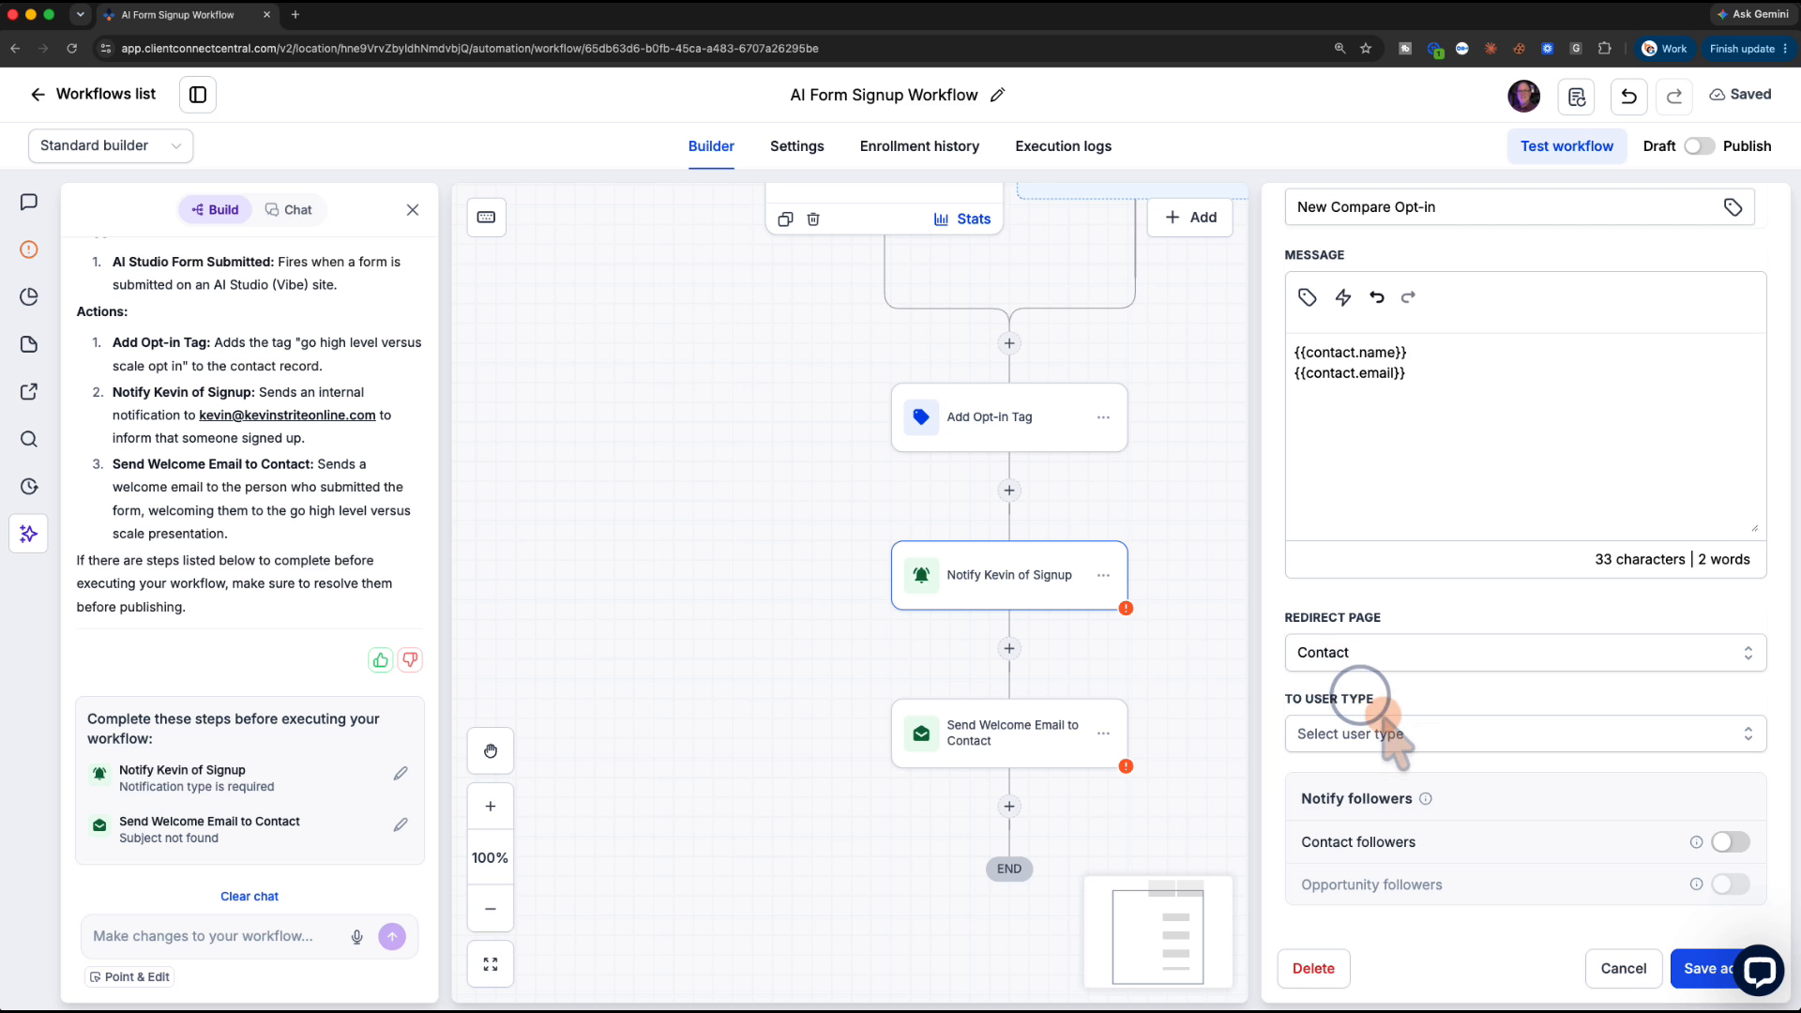
click(1362, 731)
click(1355, 849)
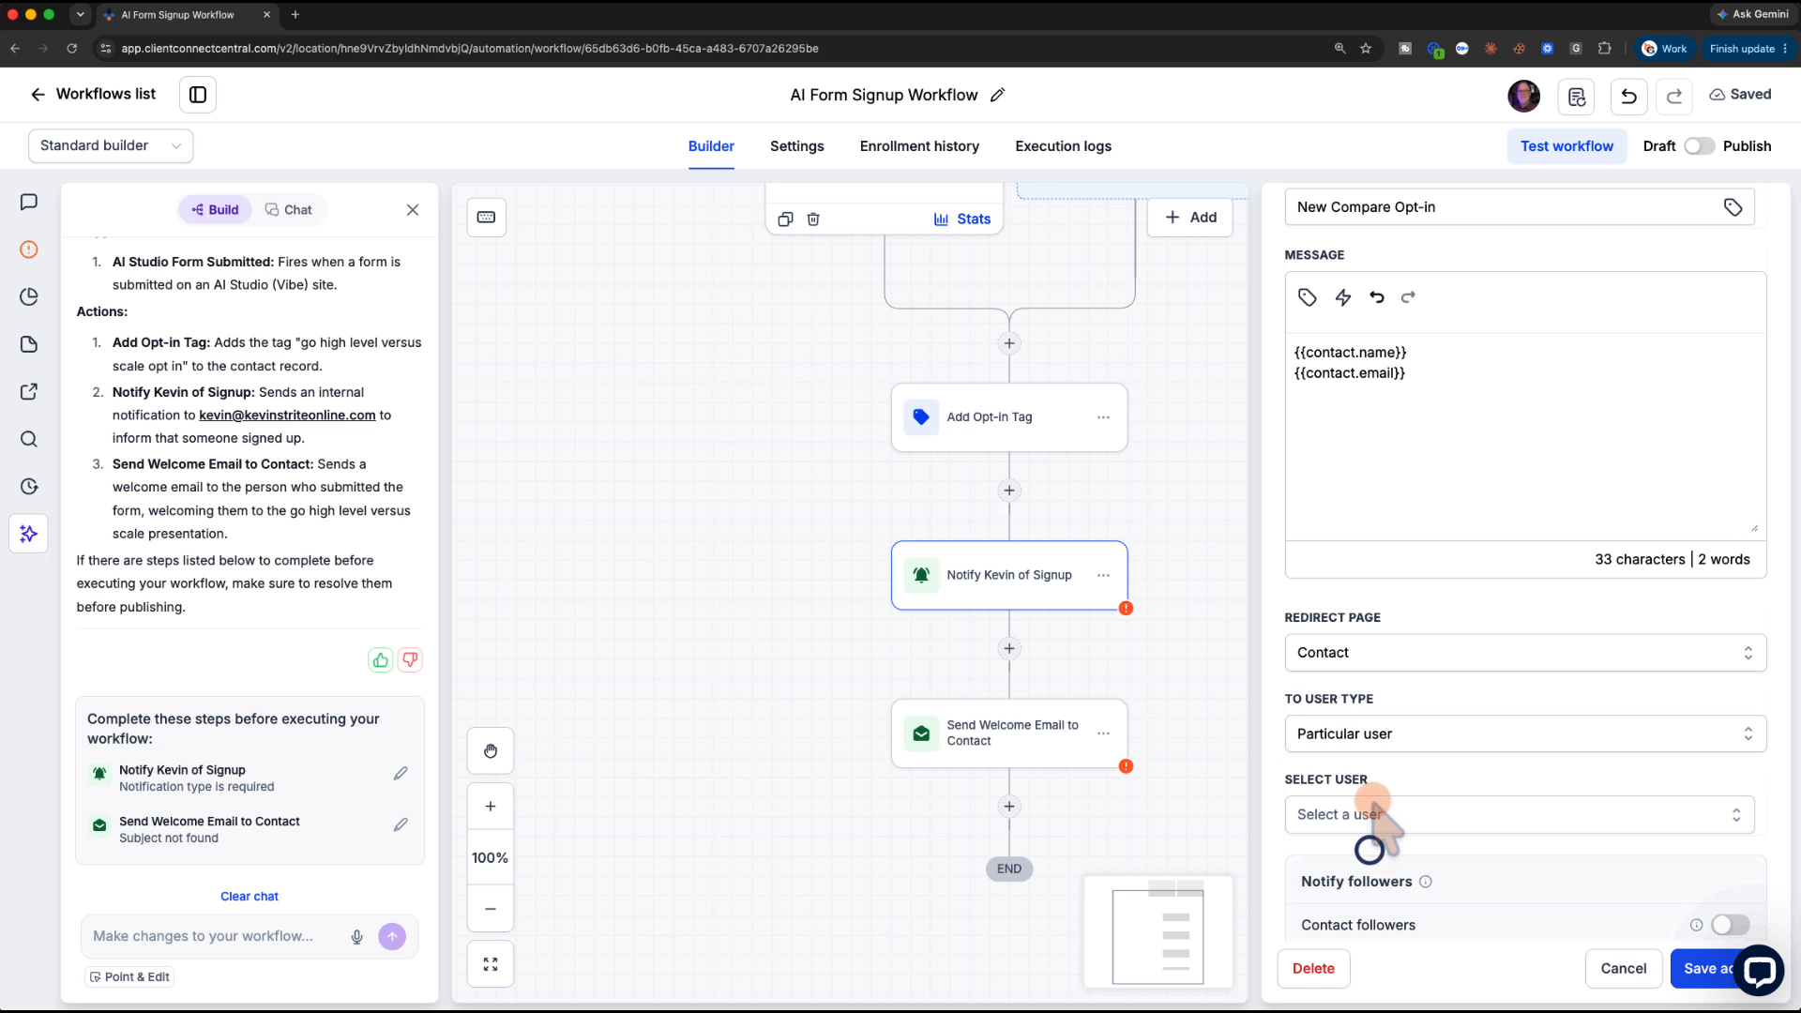
click(1355, 808)
scroll(1372, 873, down, 2)
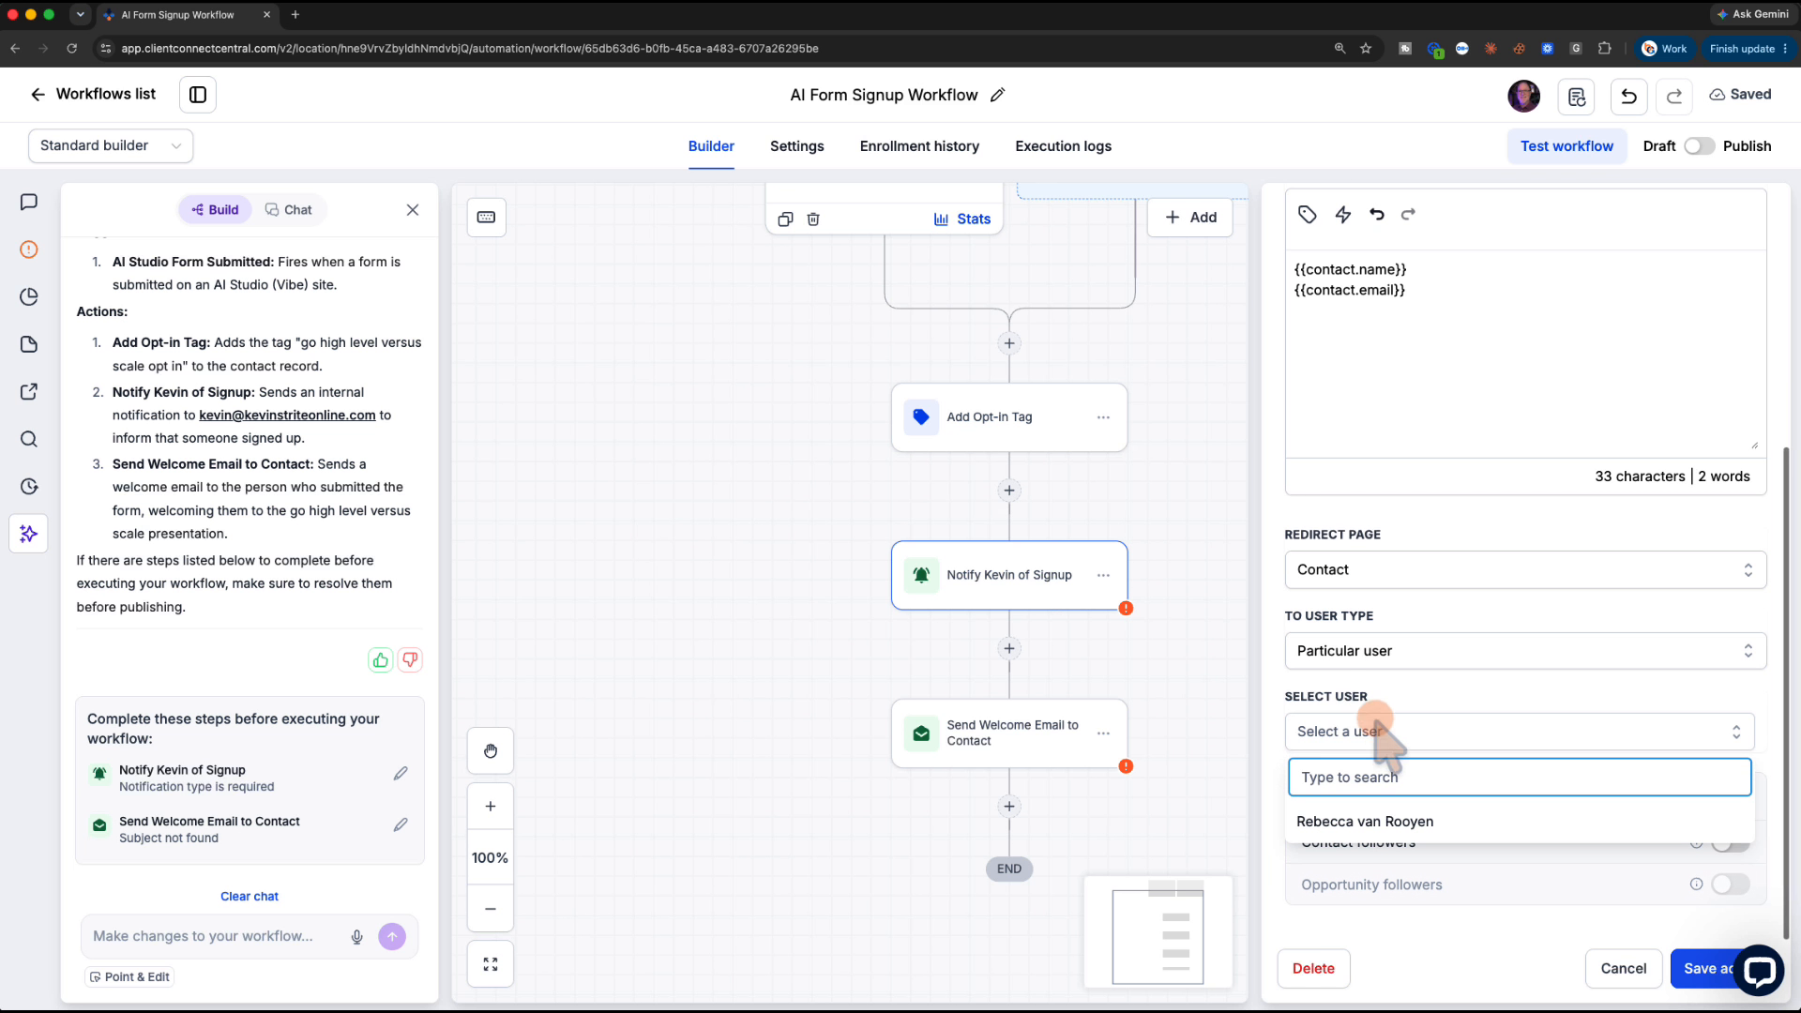
click(1368, 651)
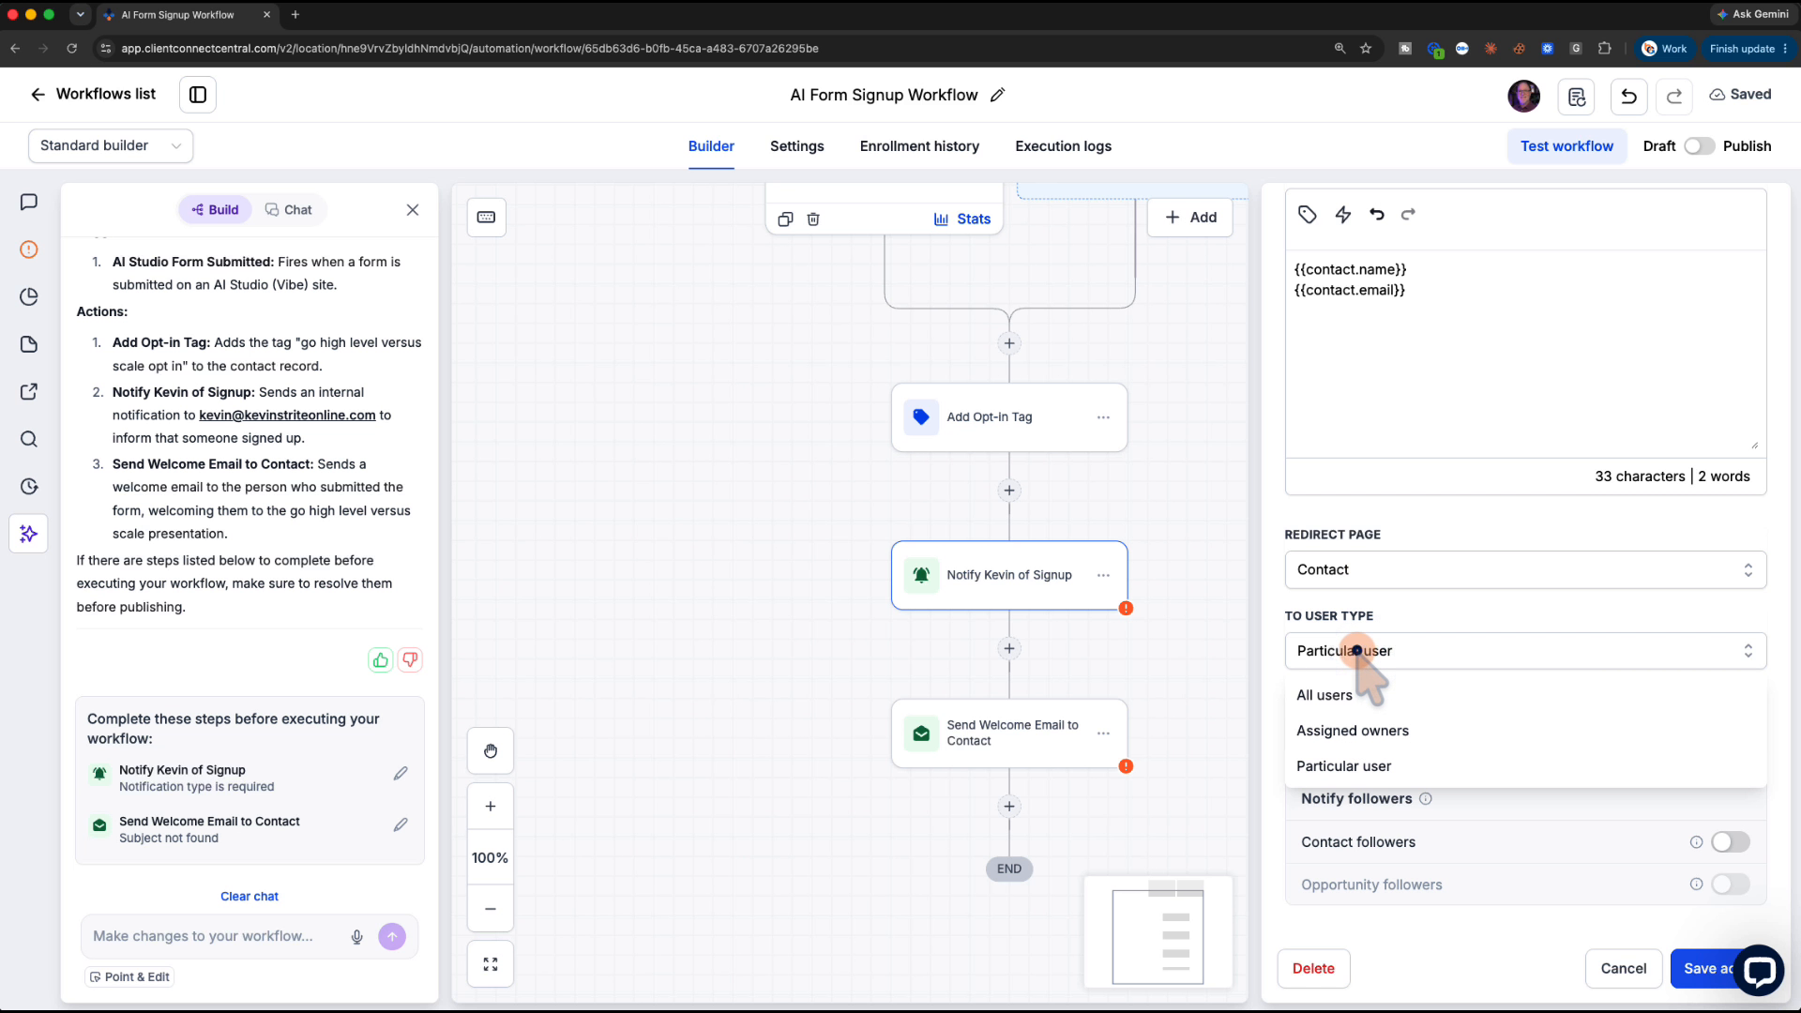
click(1355, 649)
click(1357, 650)
click(1360, 649)
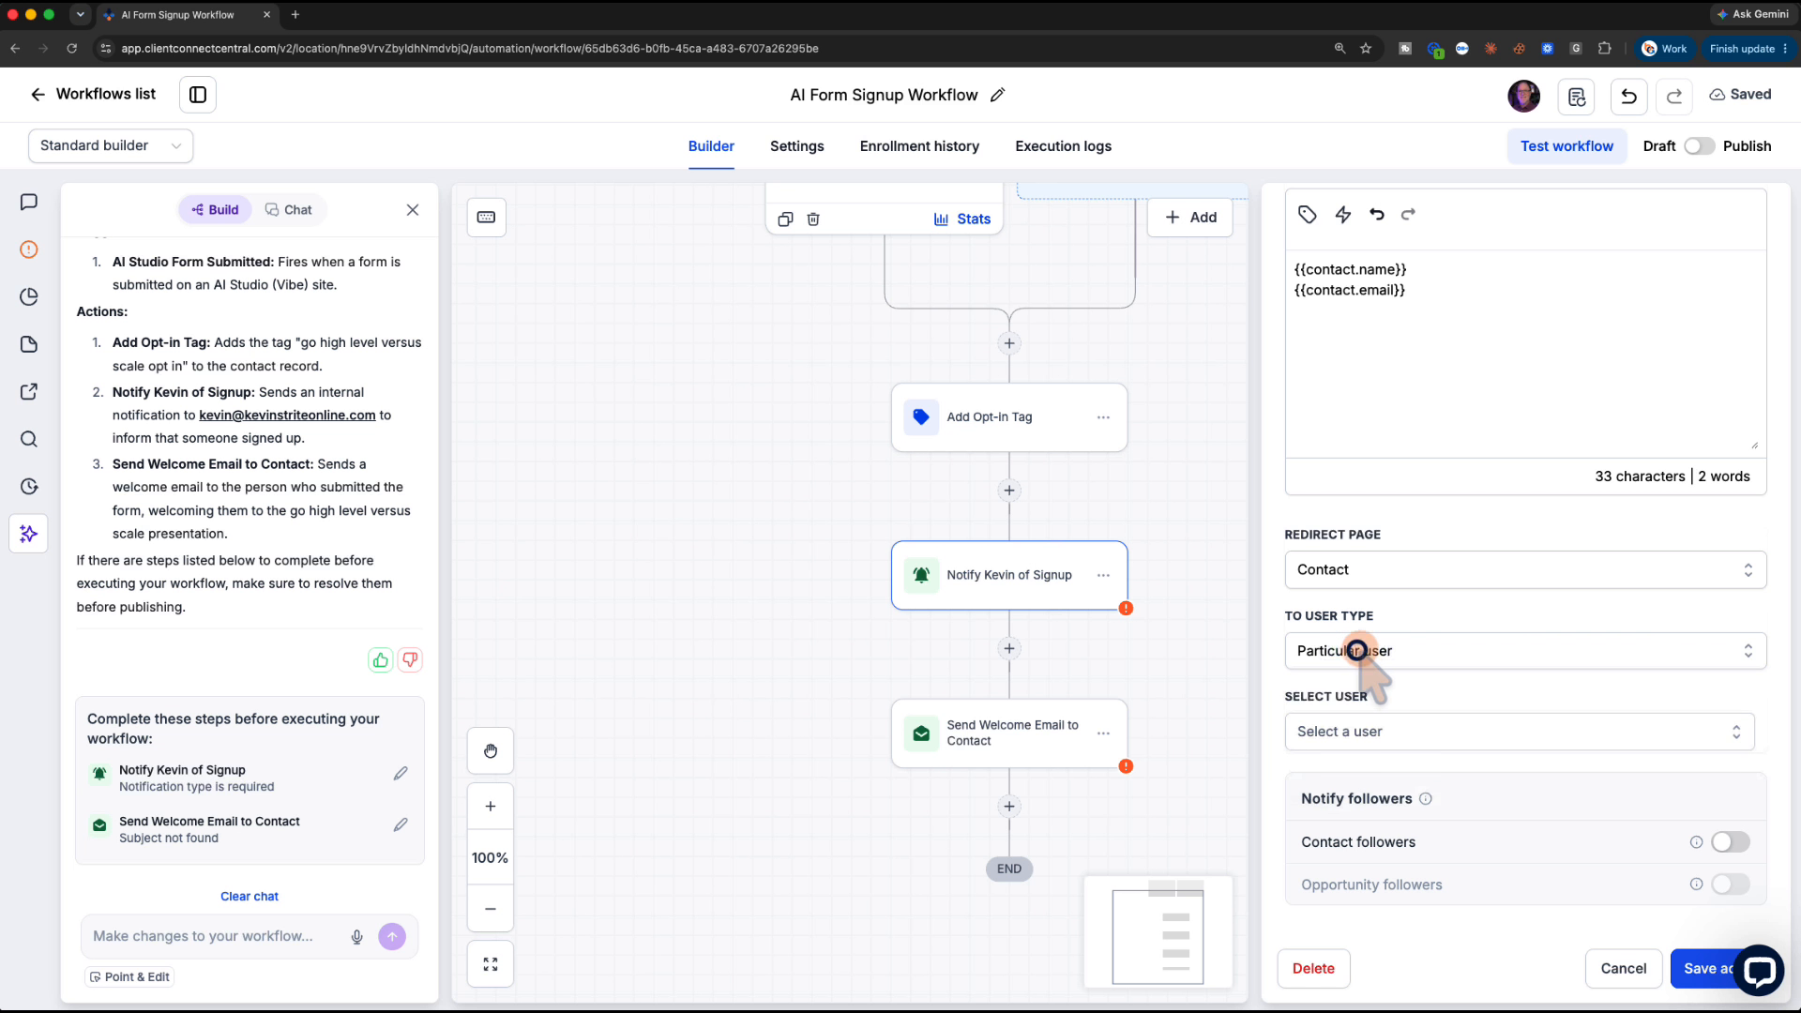
scroll(1379, 642, up, 5)
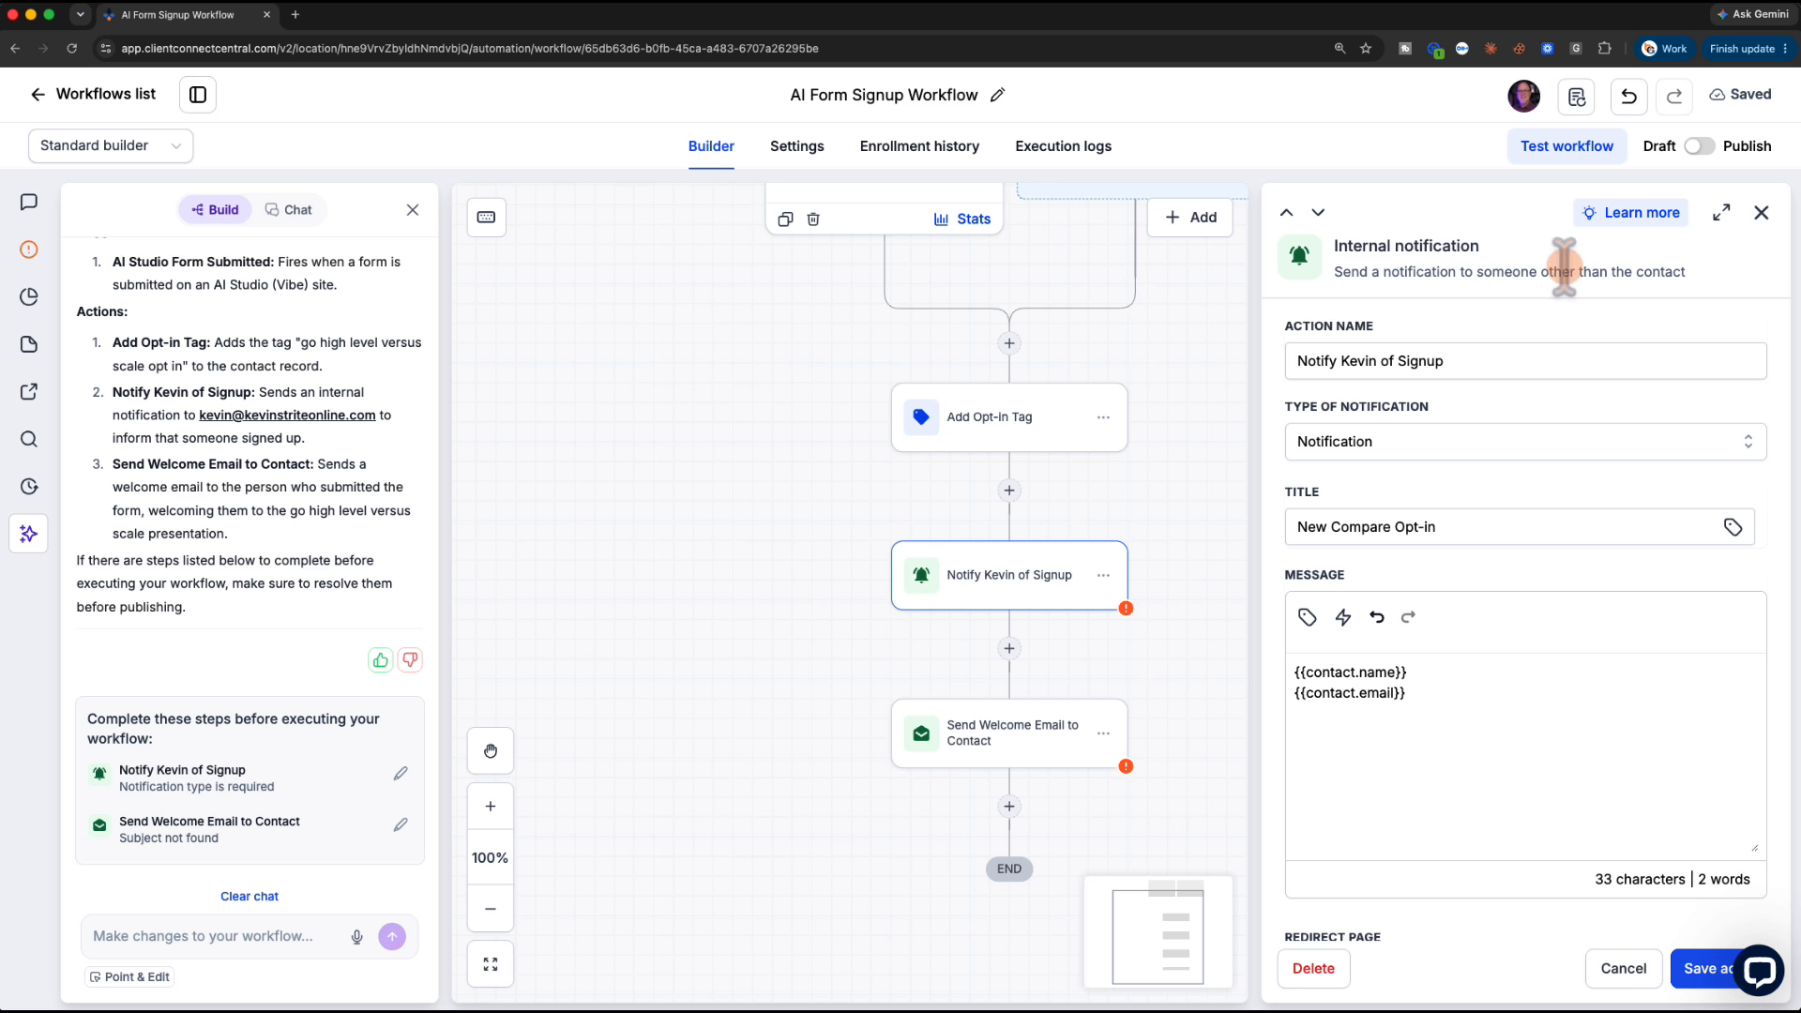
click(1761, 213)
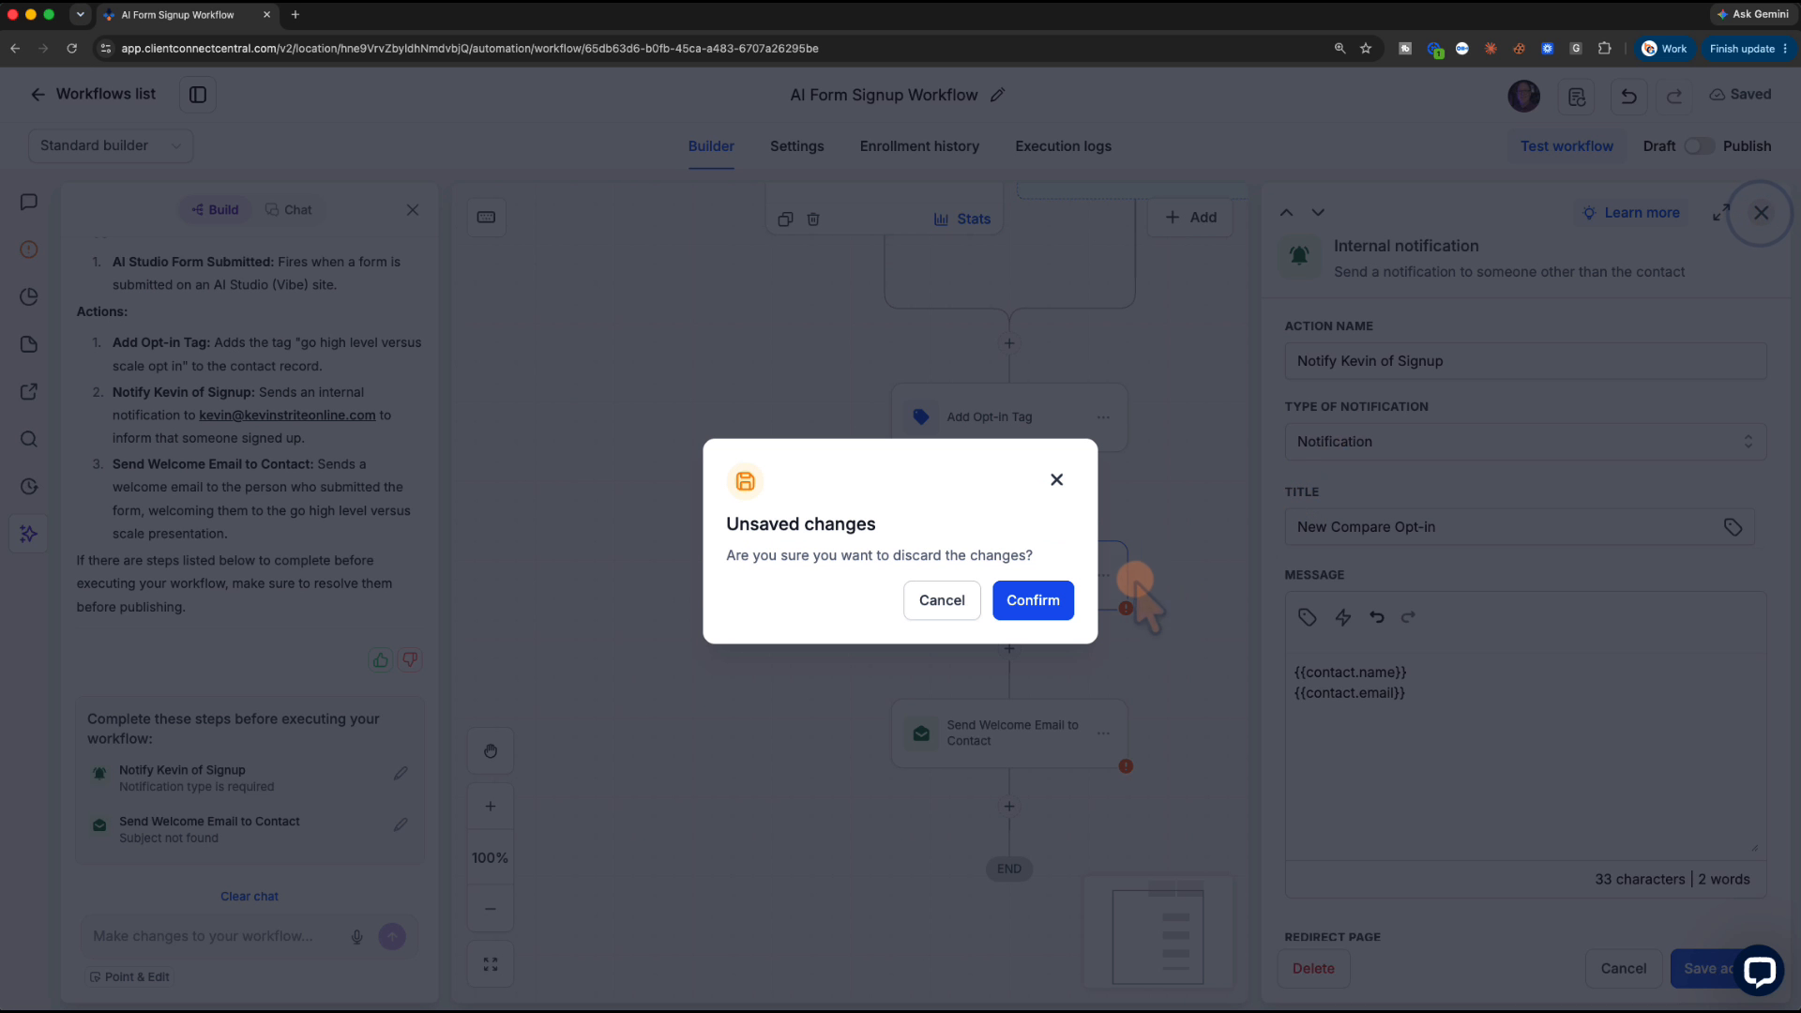
click(1049, 601)
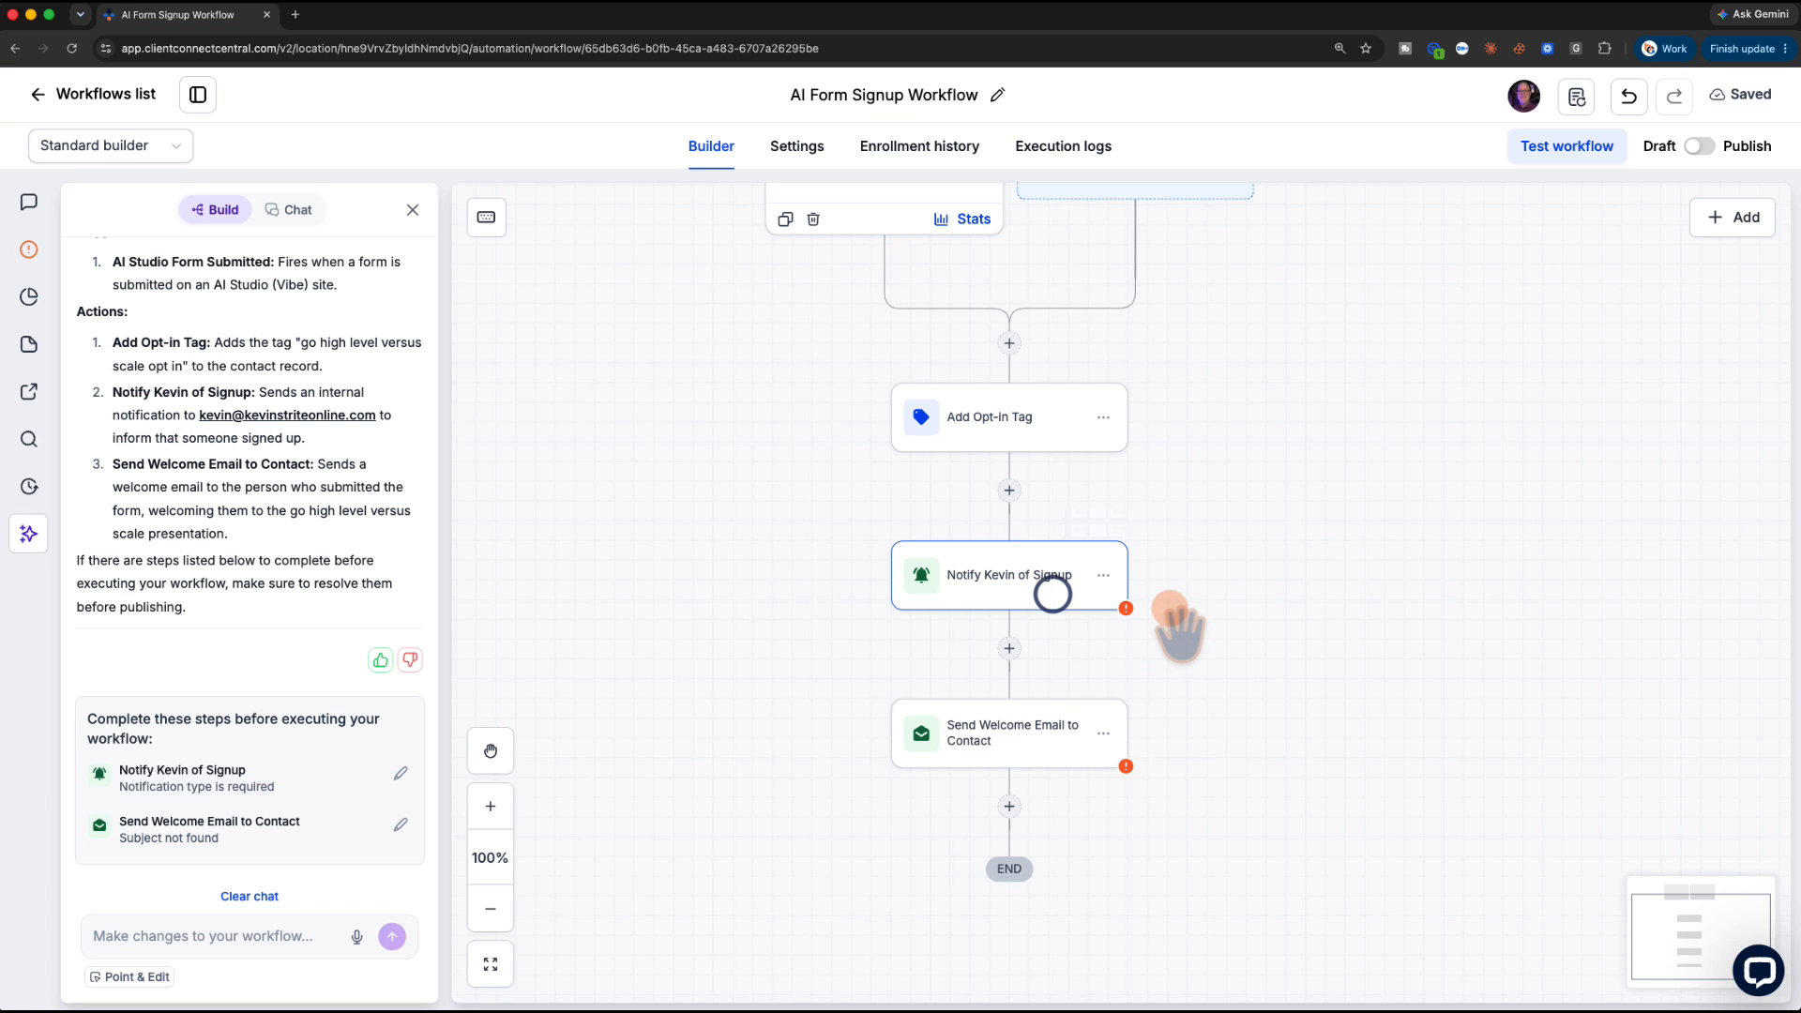
Delete the internal notification step from the workflow
click(1103, 575)
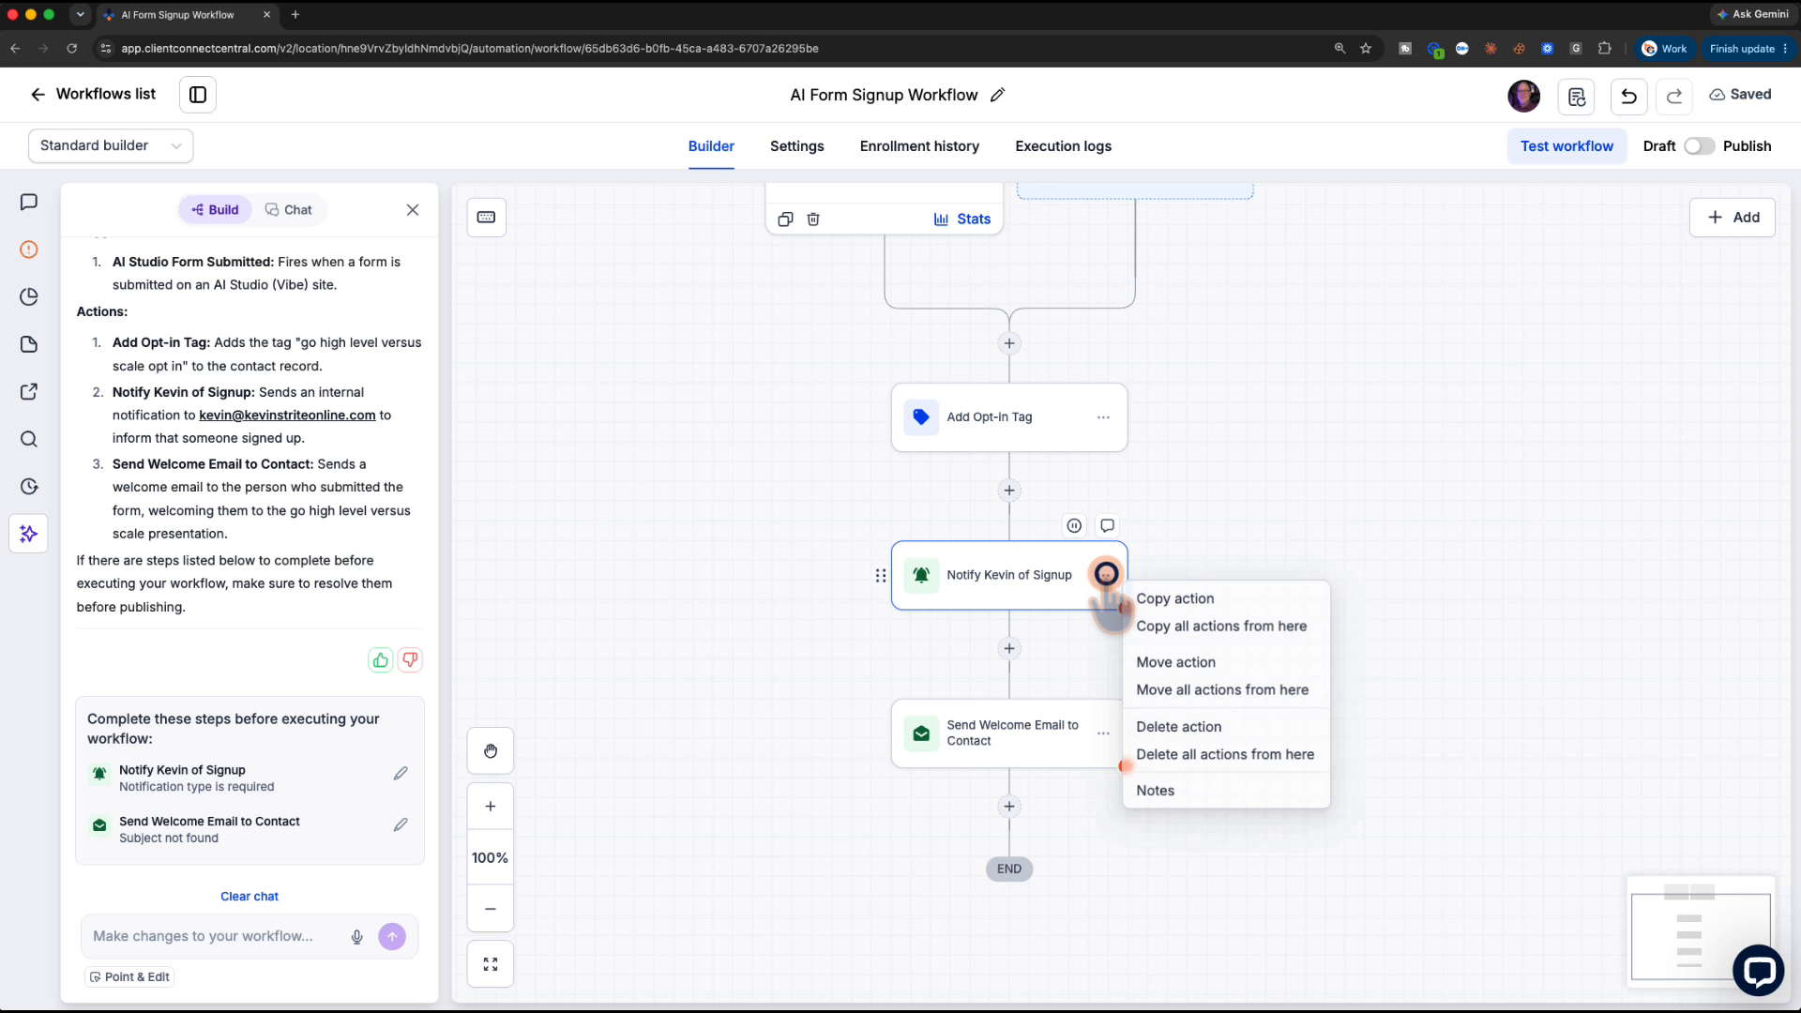
click(1177, 728)
click(1109, 601)
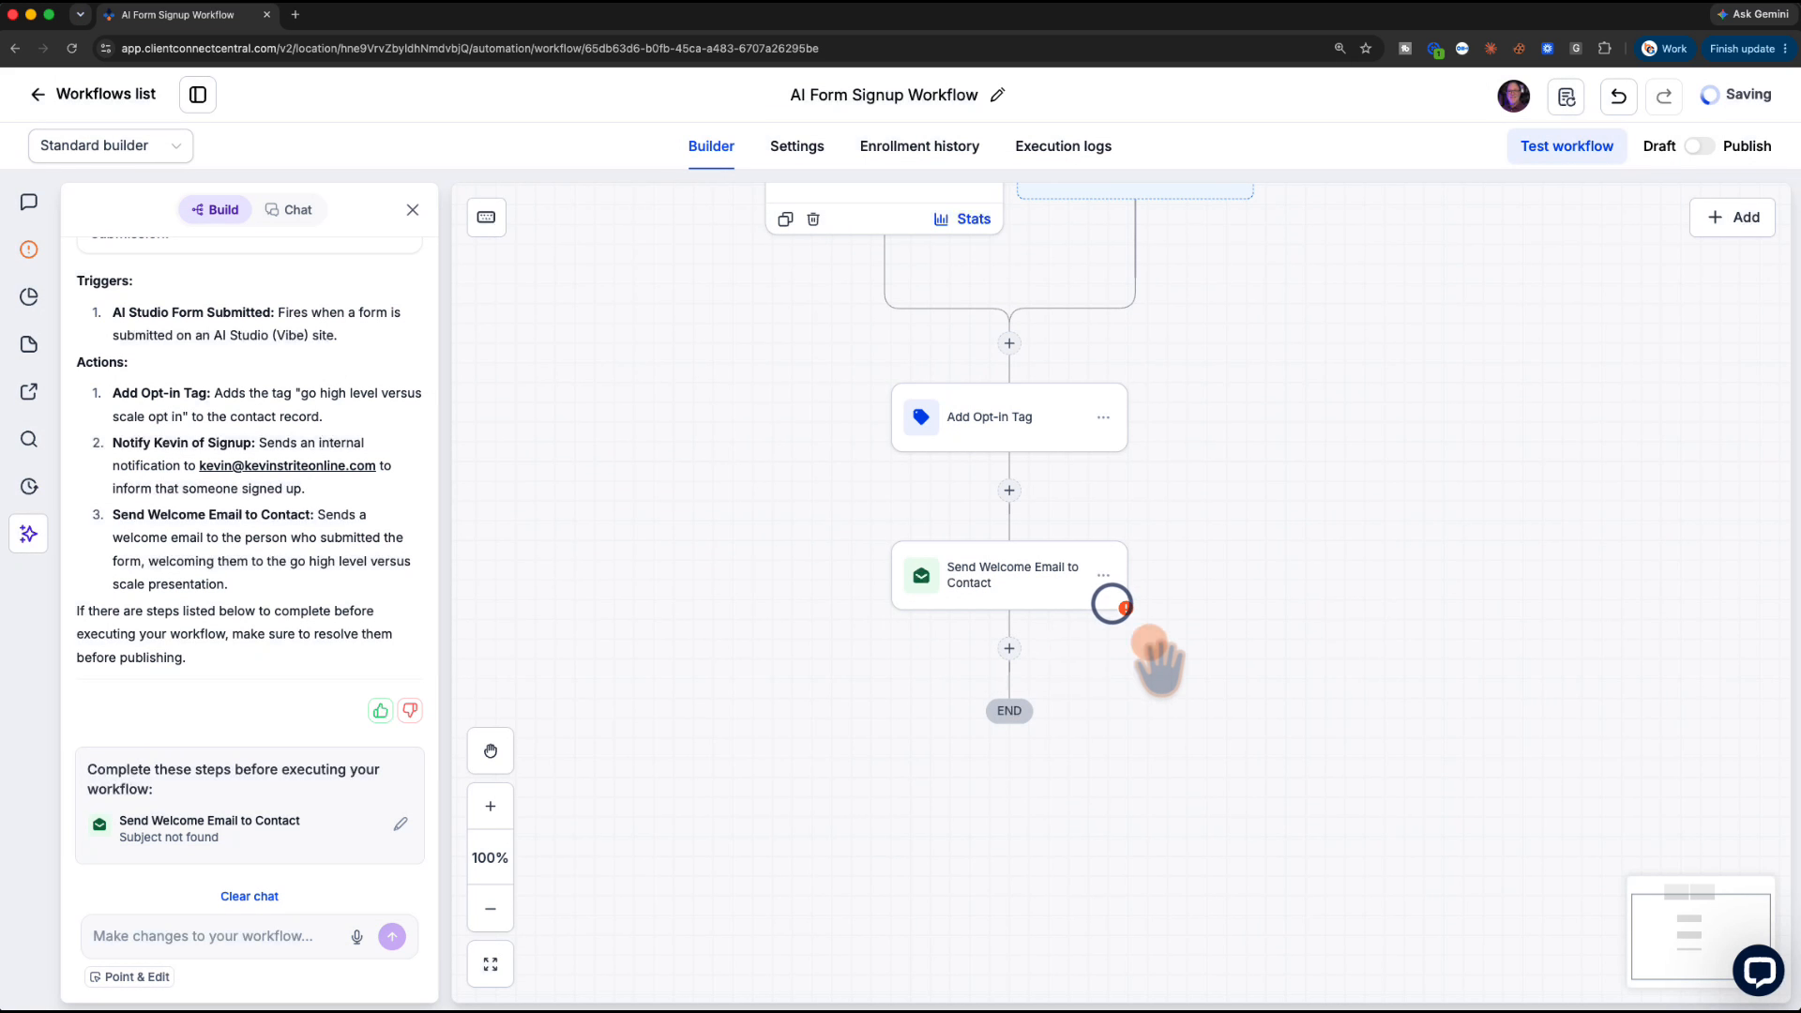
Fill in the welcome email's sender name and sender email, and set the subject to 'Welcome'
click(1015, 596)
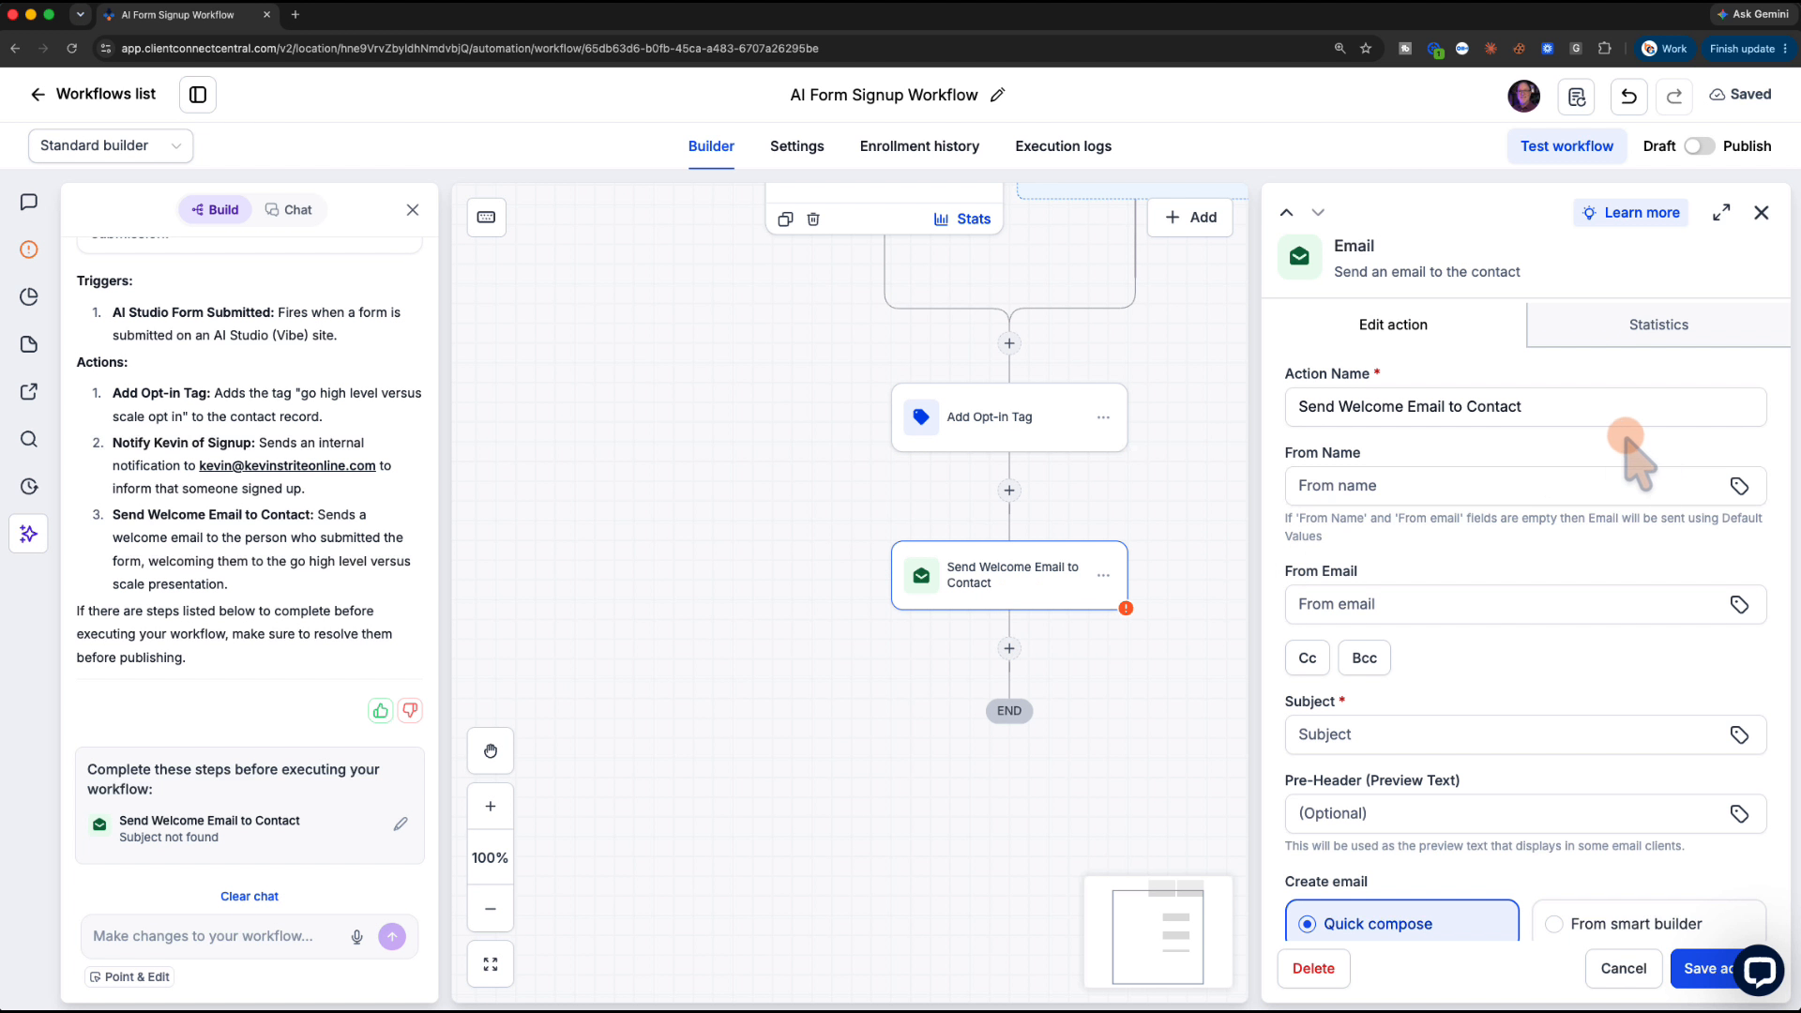
click(1386, 482)
text(Kevin)
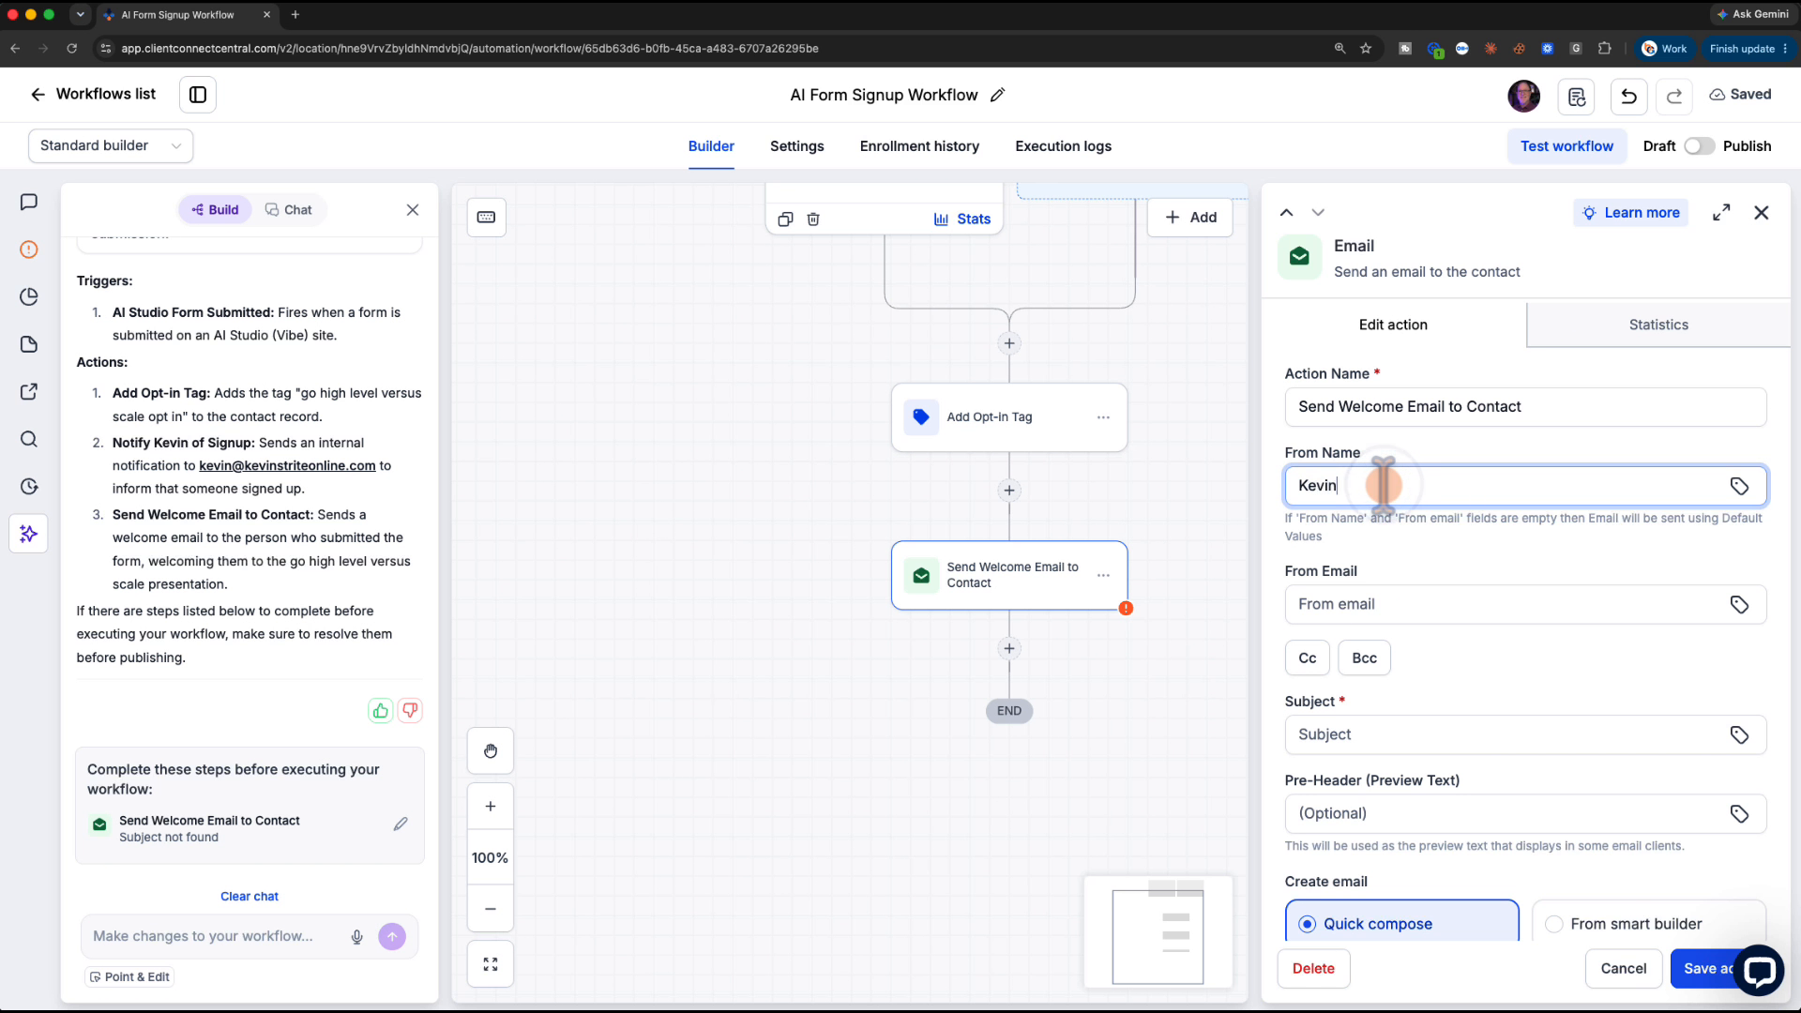
text( Strite)
key(Tab)
text(k)
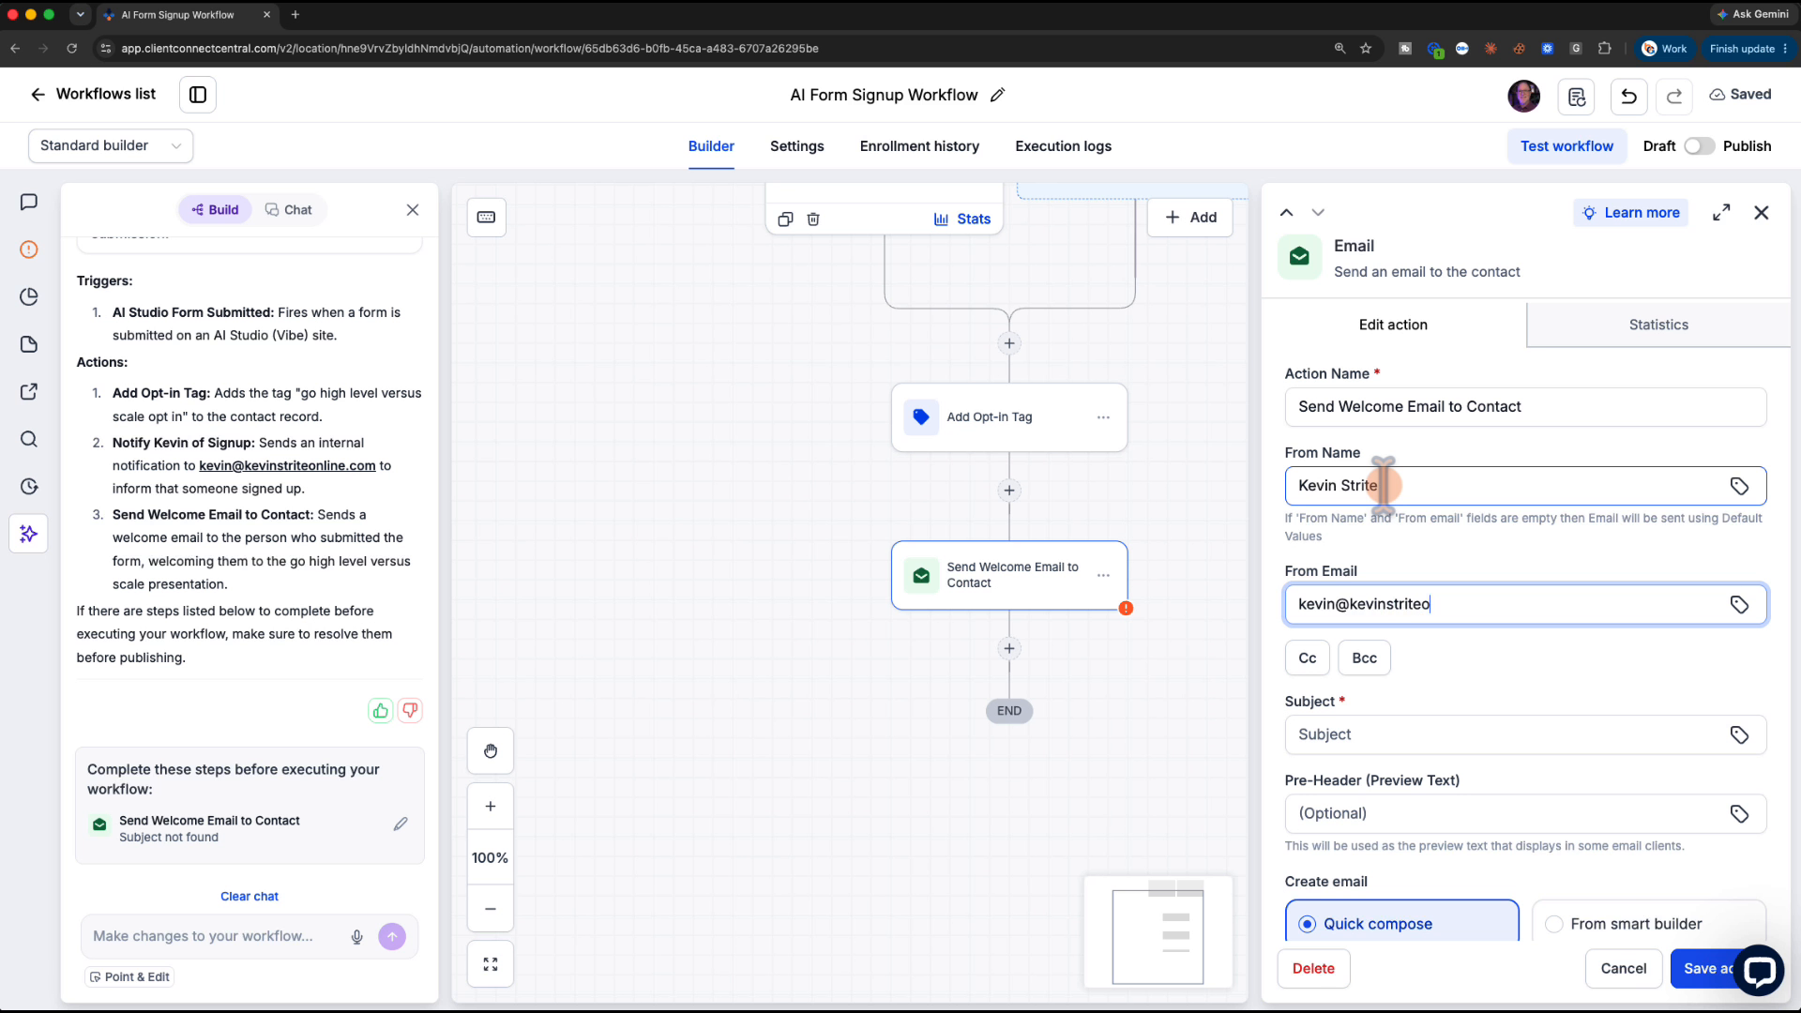
click(1384, 485)
scroll(1460, 415, down, 5)
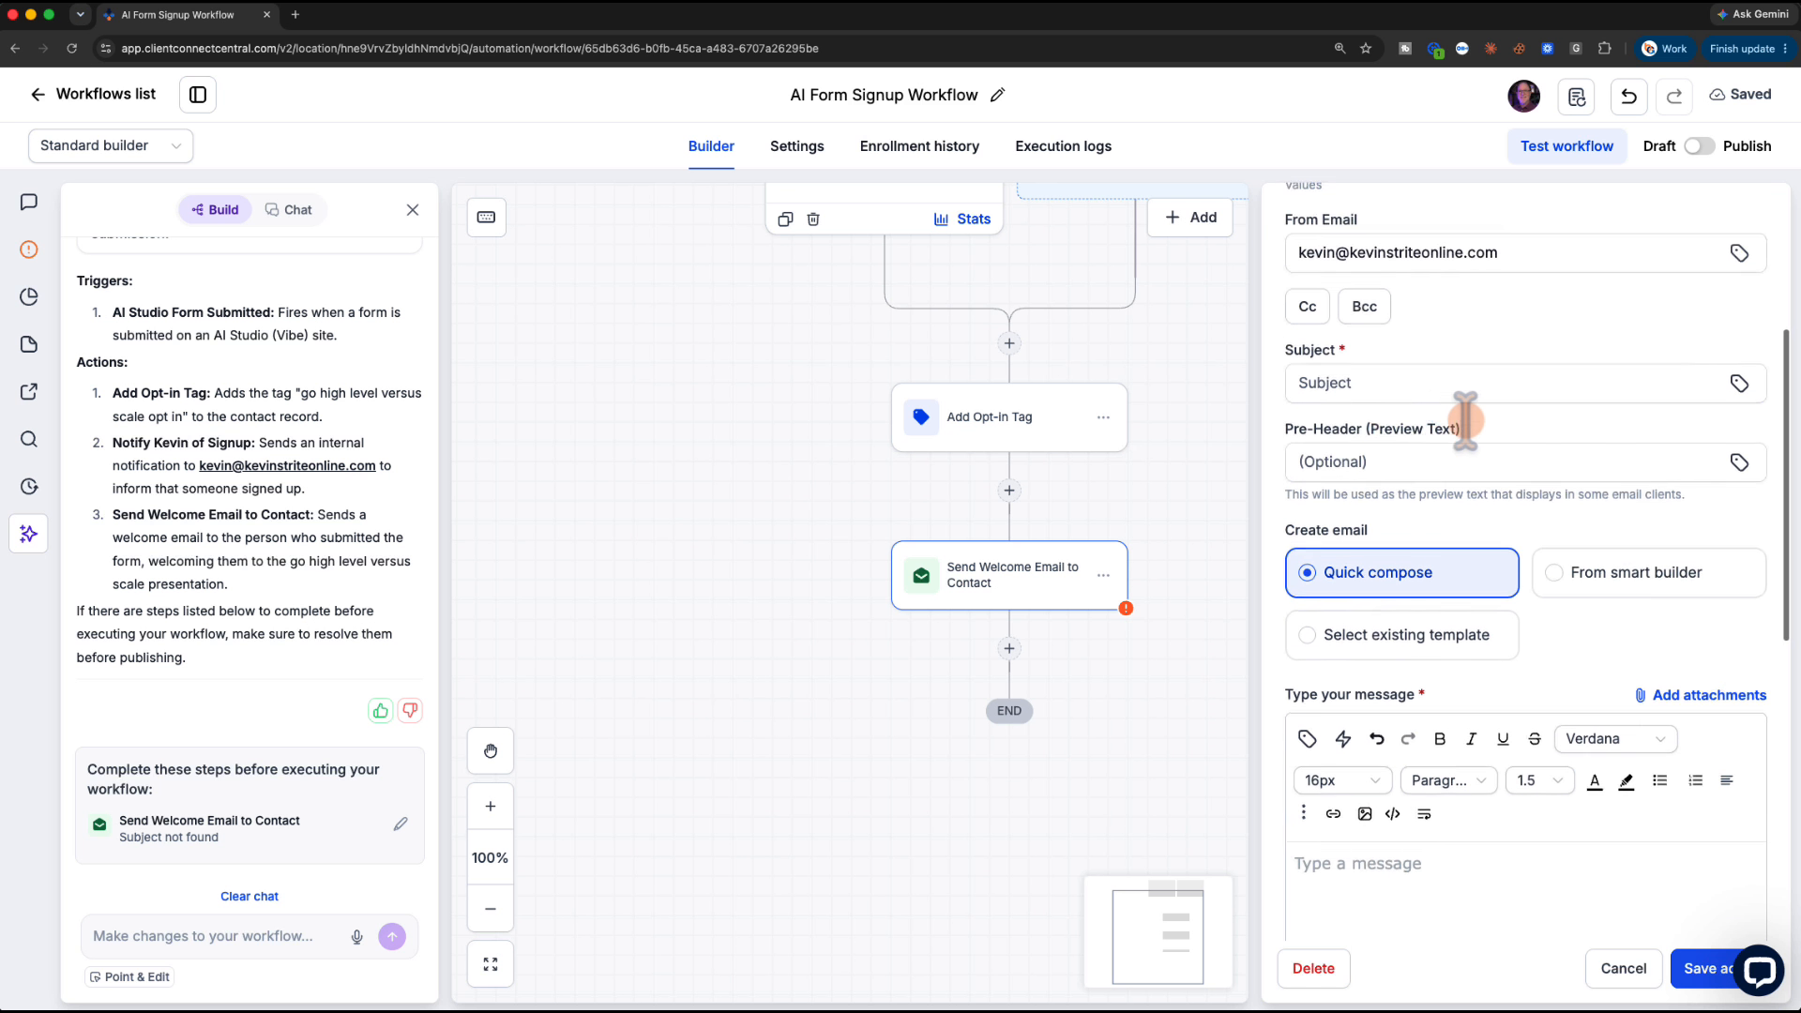
click(1449, 321)
text(Welcome)
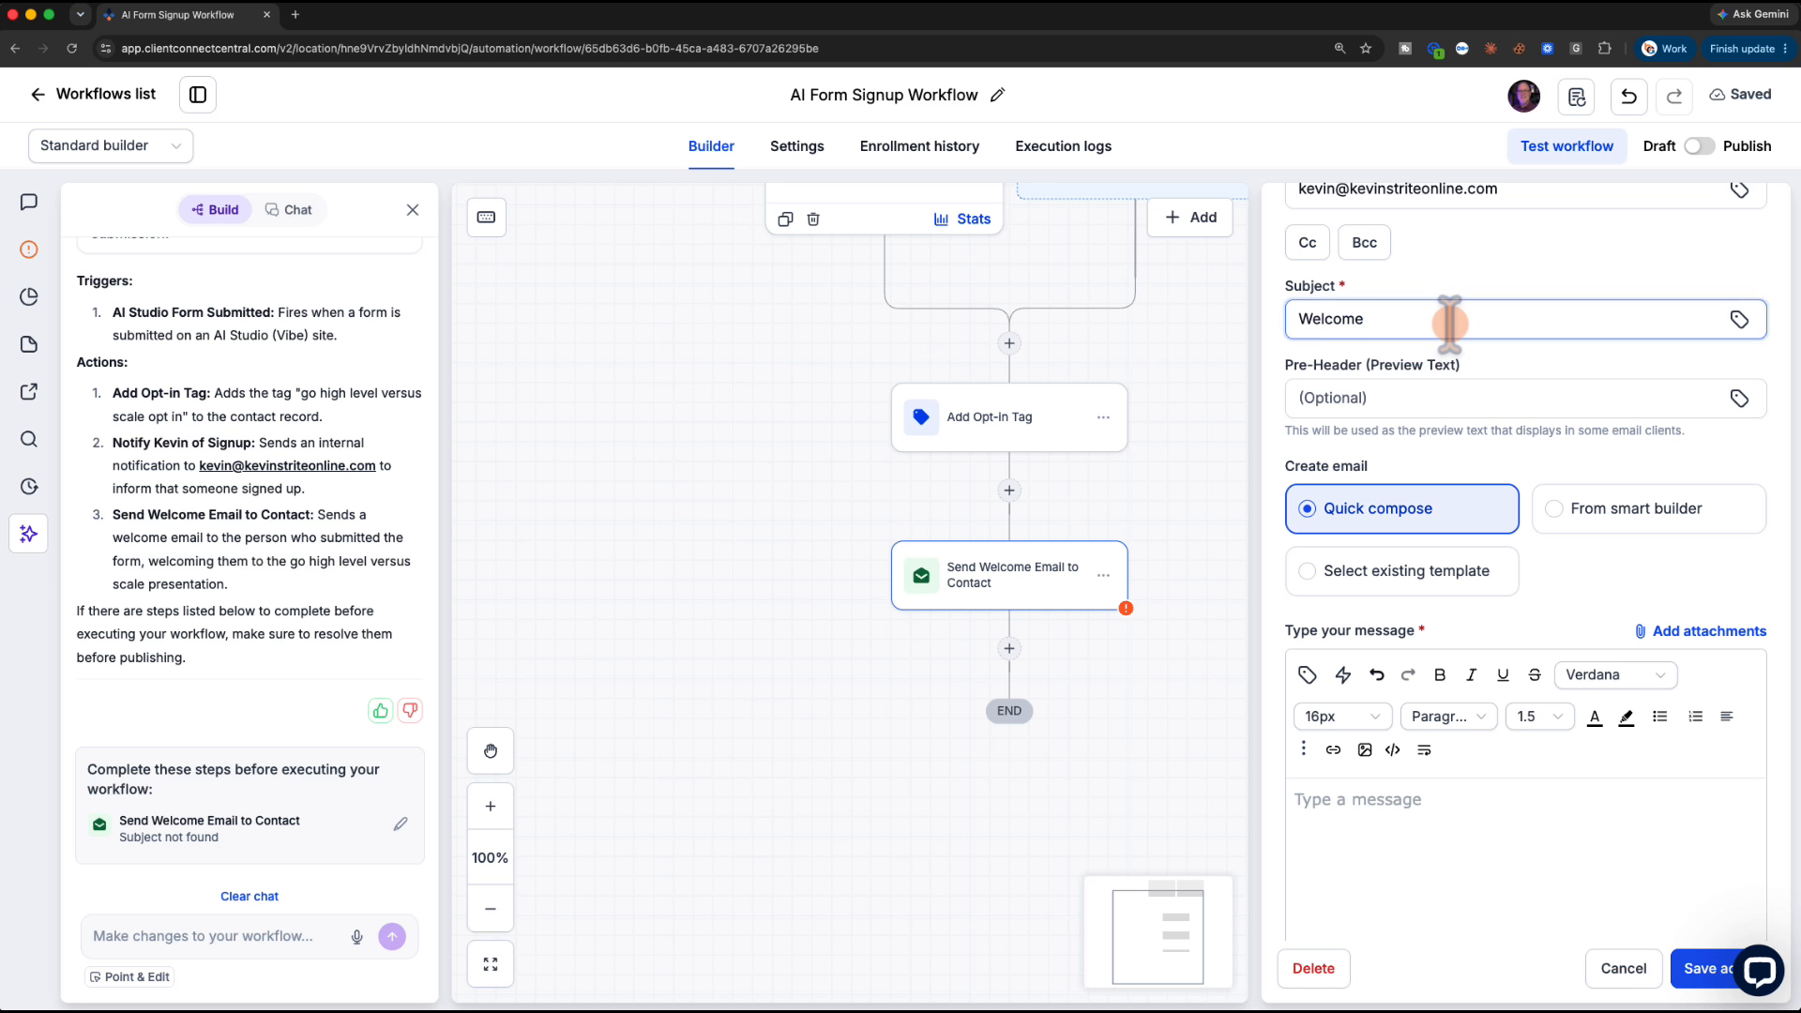
scroll(1469, 682, down, 3)
Write the message starting 'Dear' plus the contact's first name, choose General Newsletter, and save
click(1339, 561)
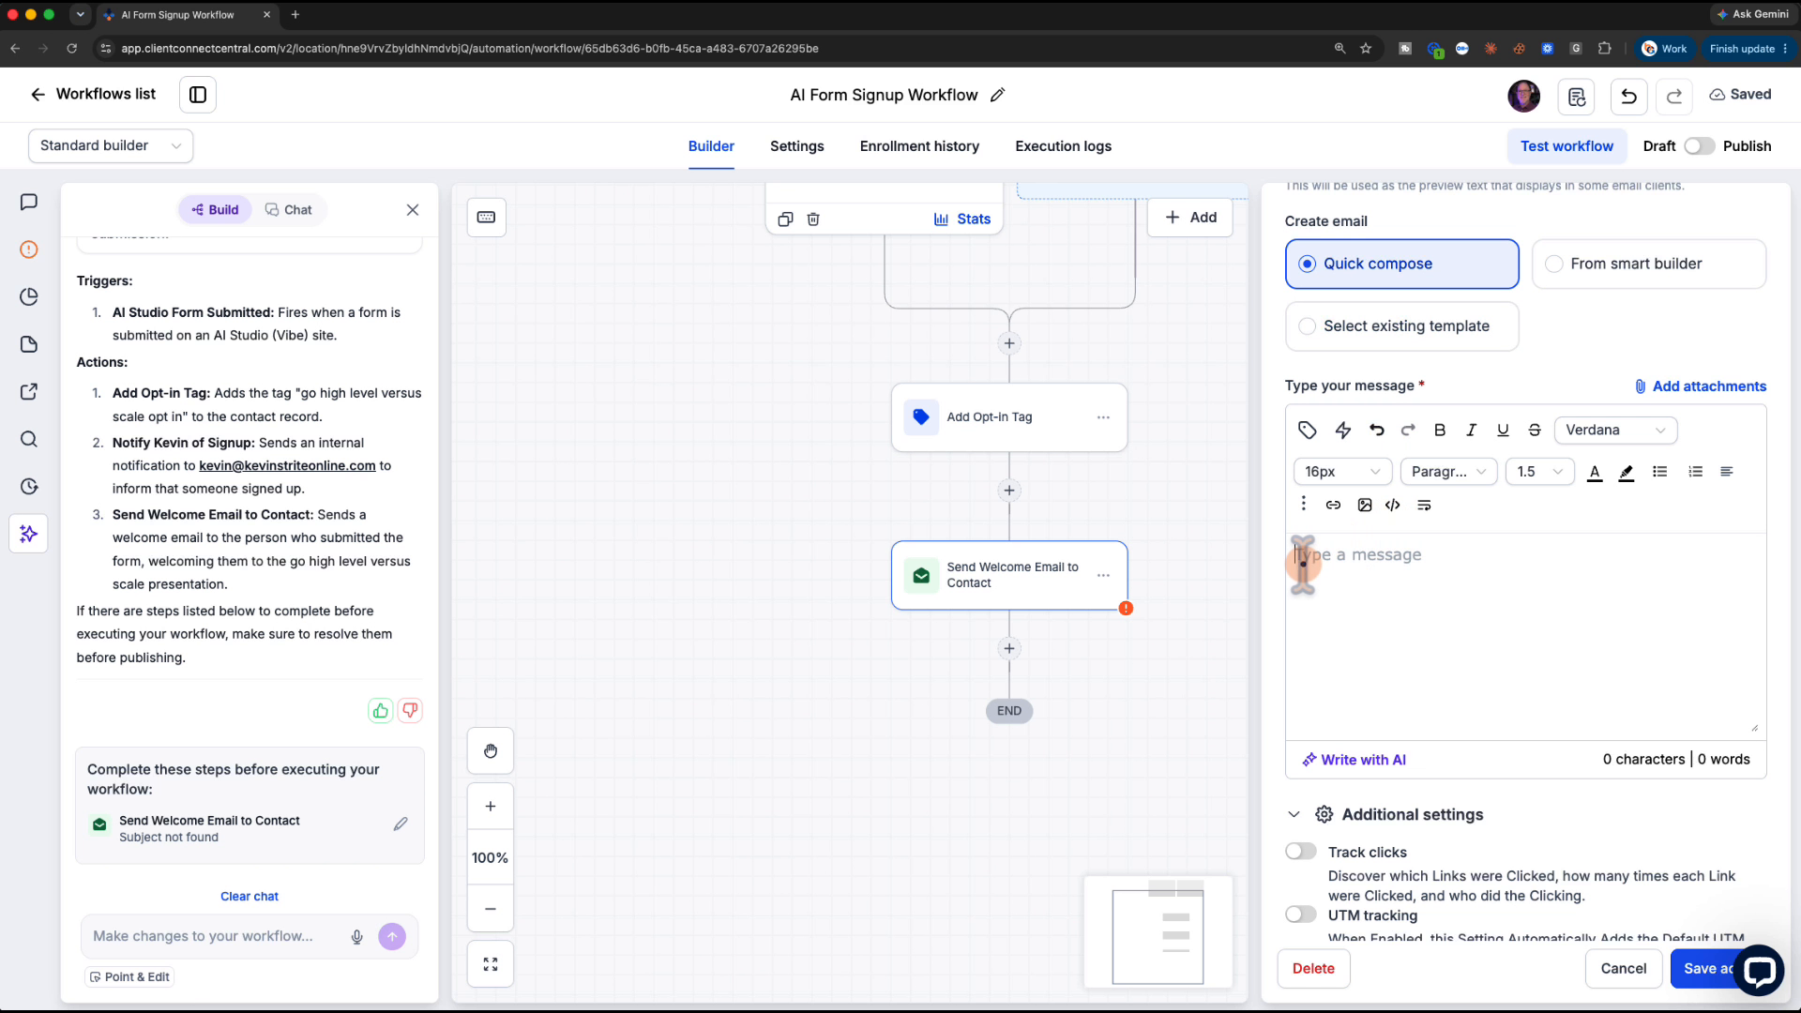
text(Dear)
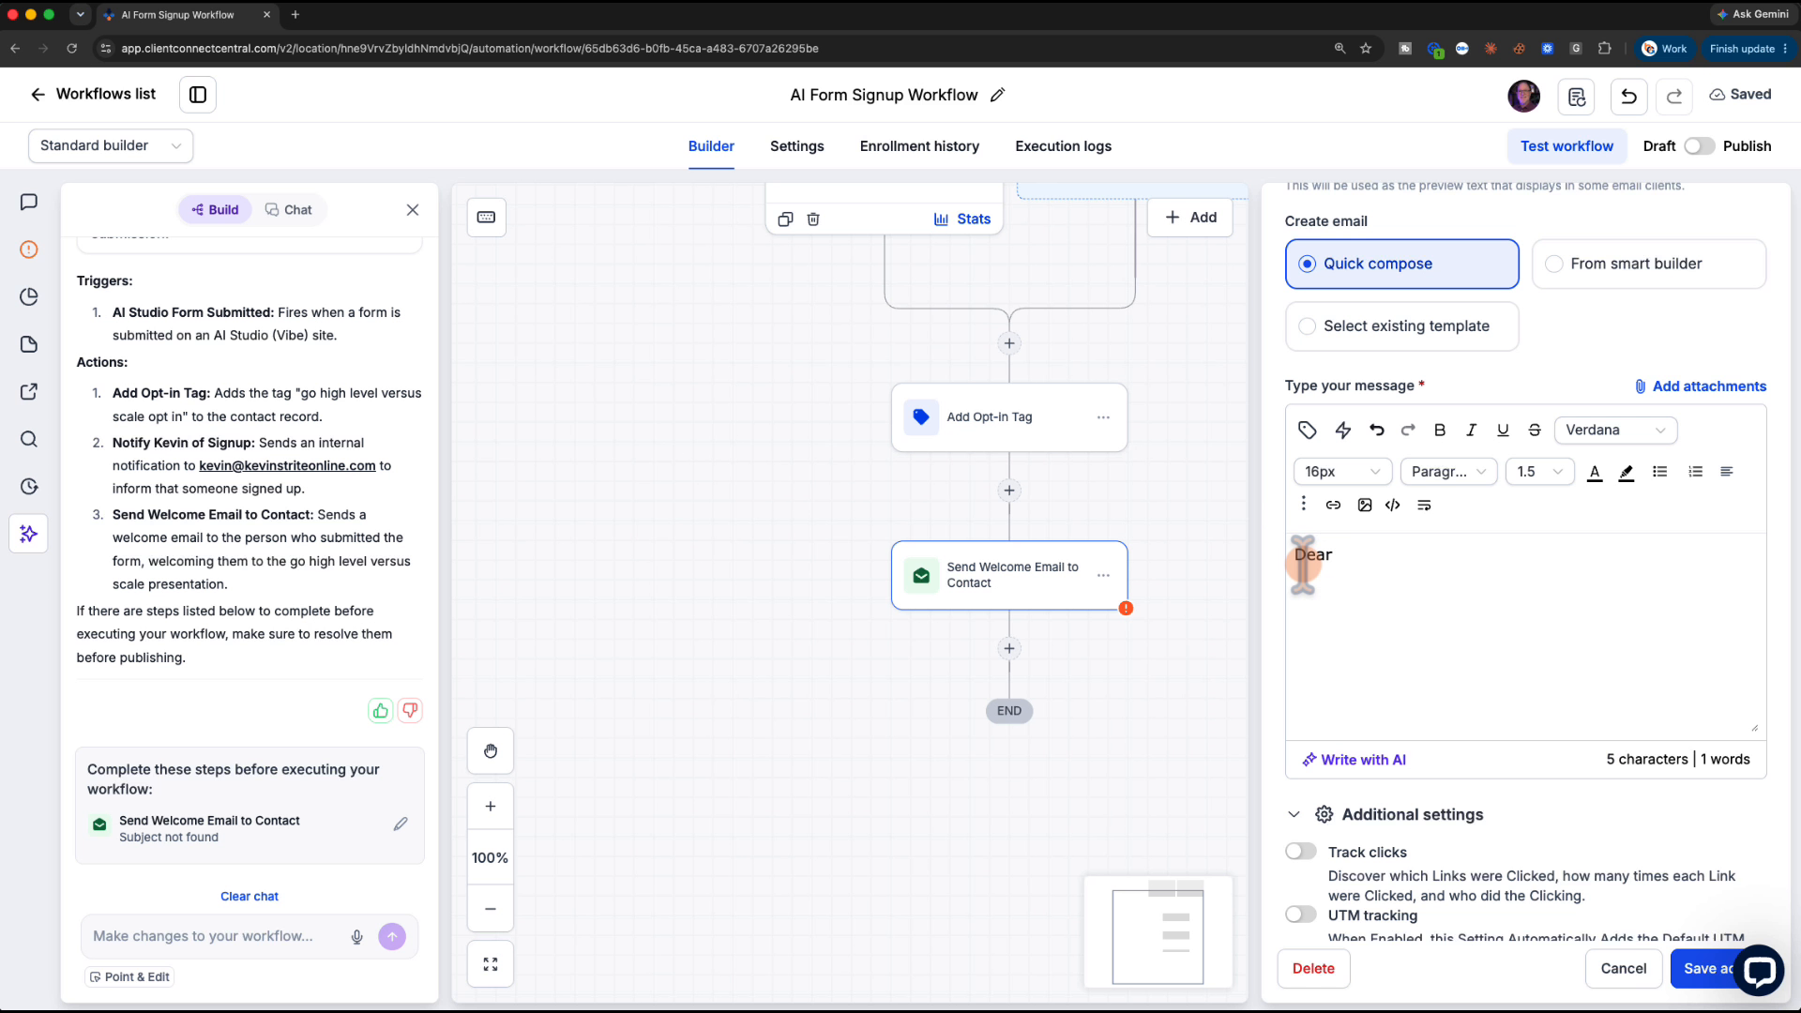
click(1307, 430)
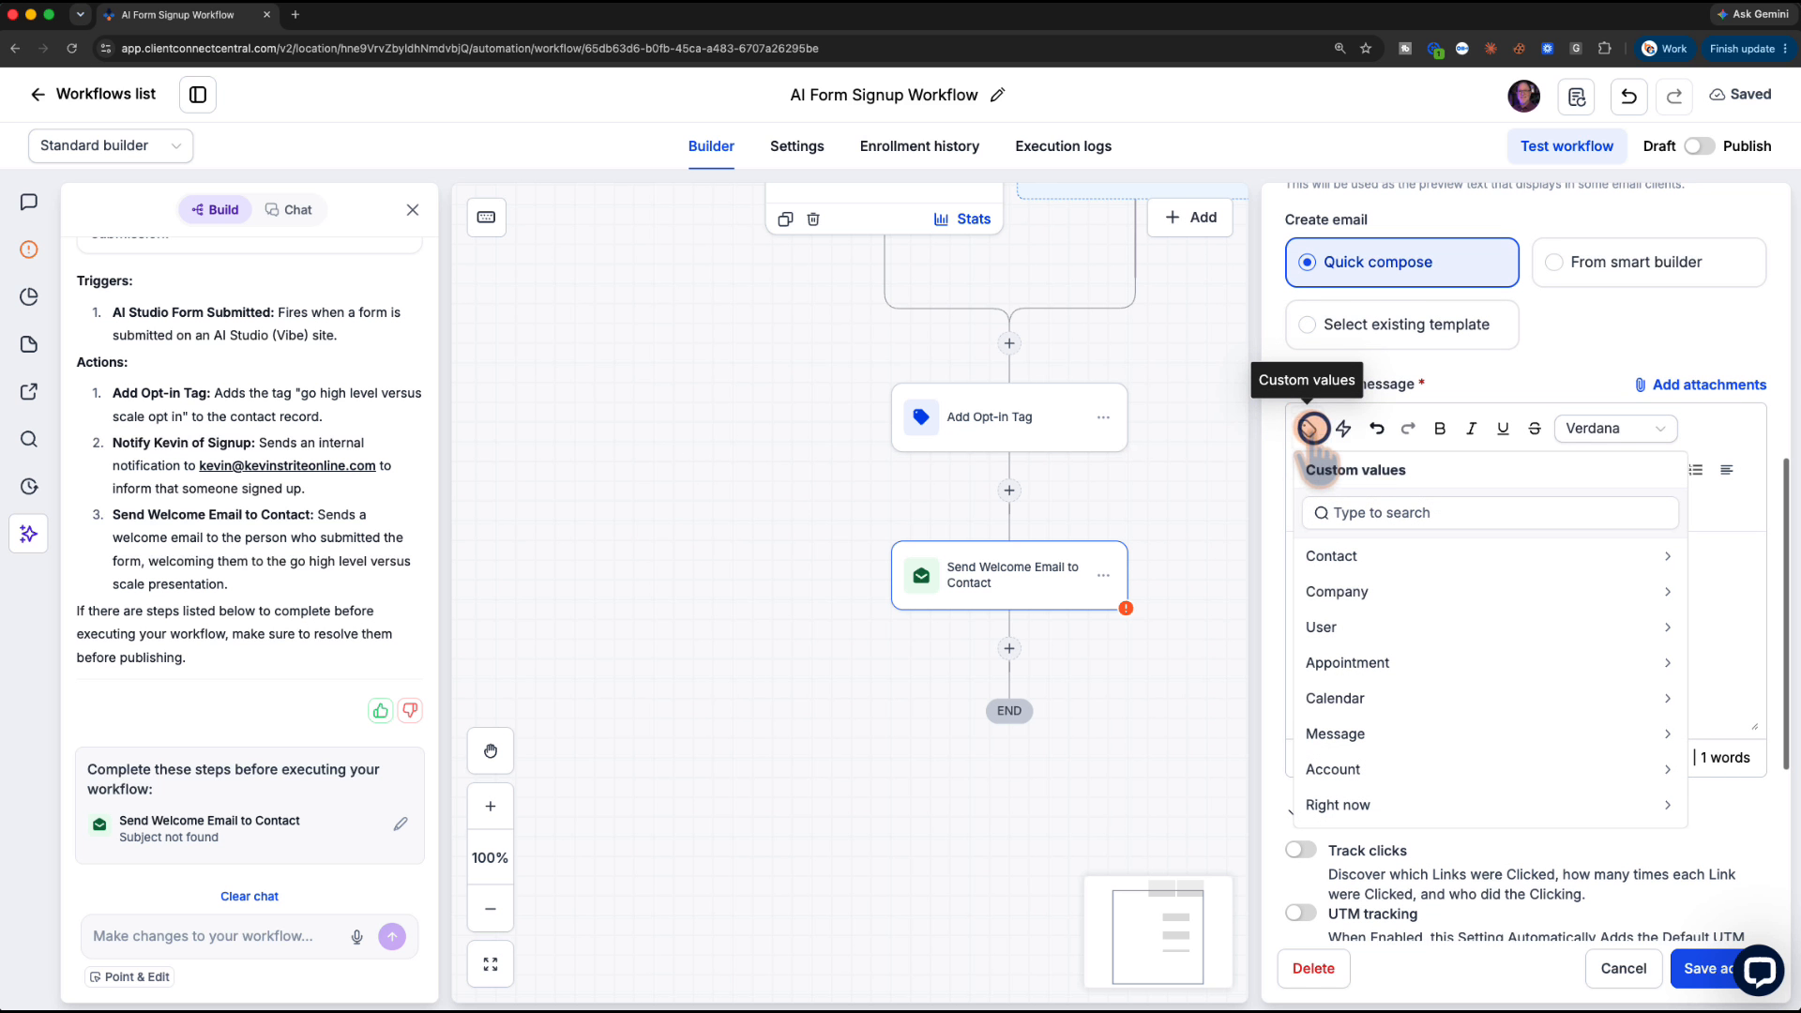
click(1339, 556)
click(1338, 591)
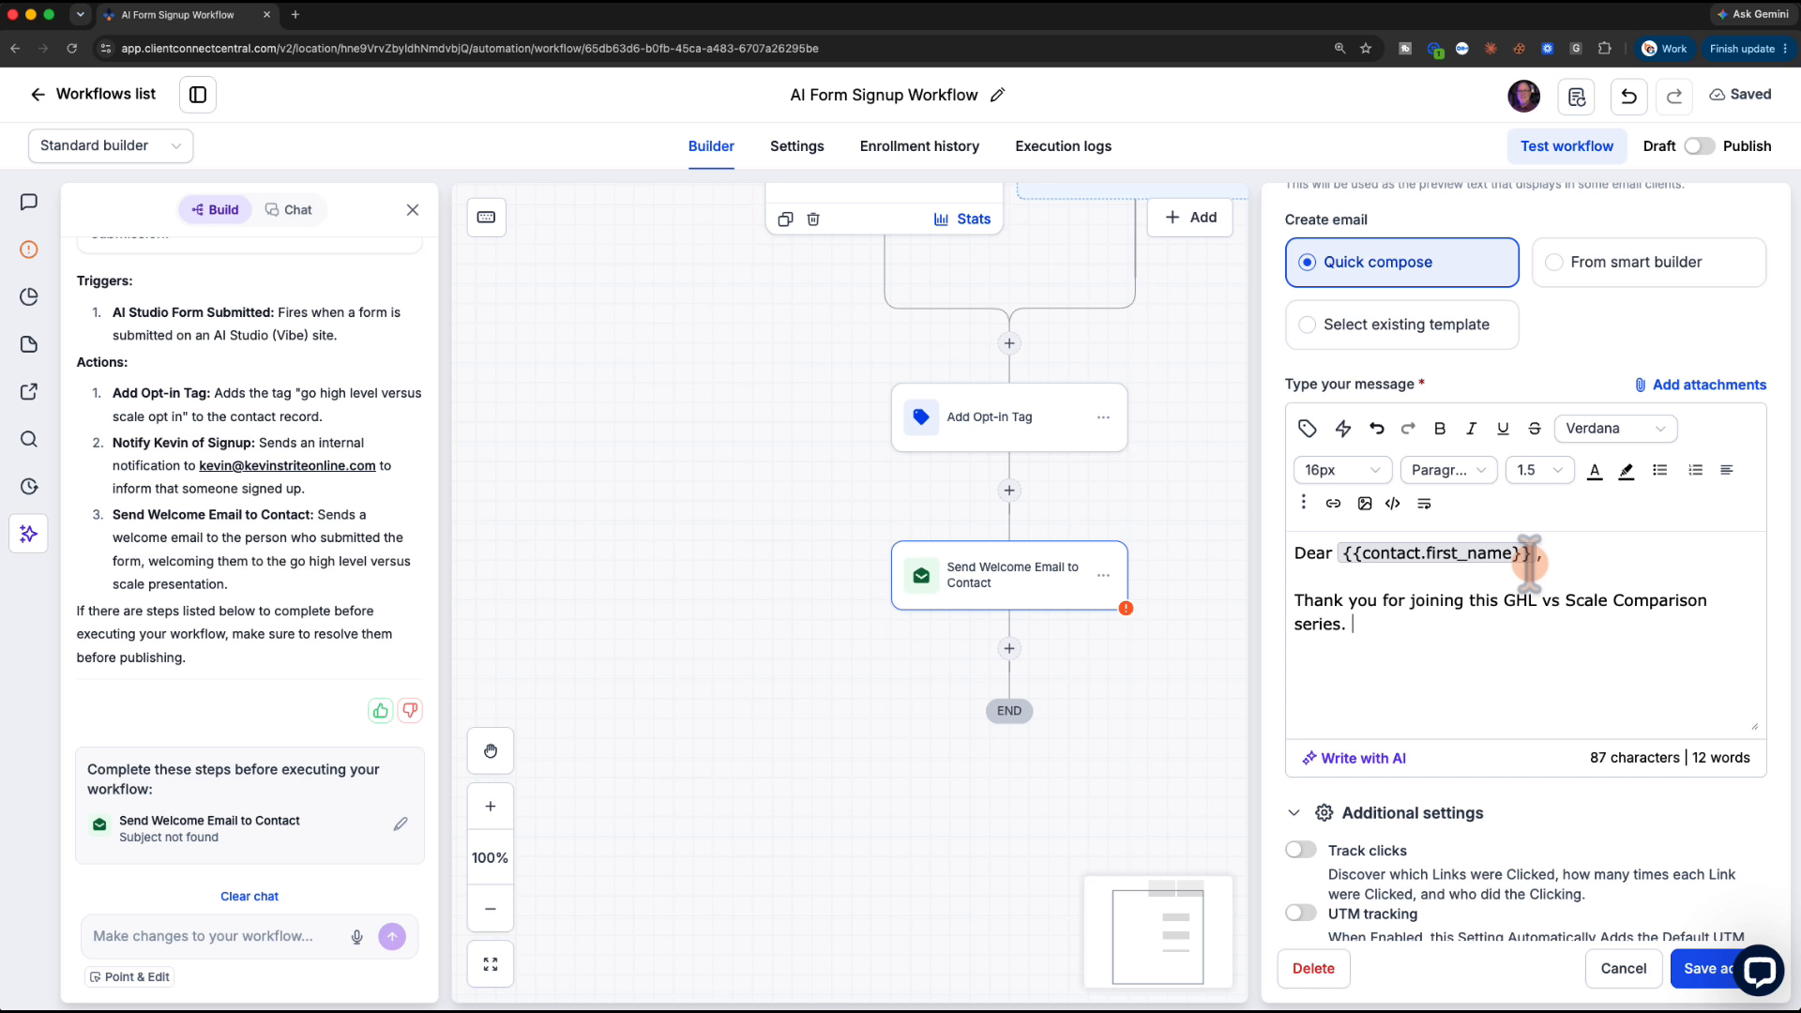
scroll(1524, 563, down, 5)
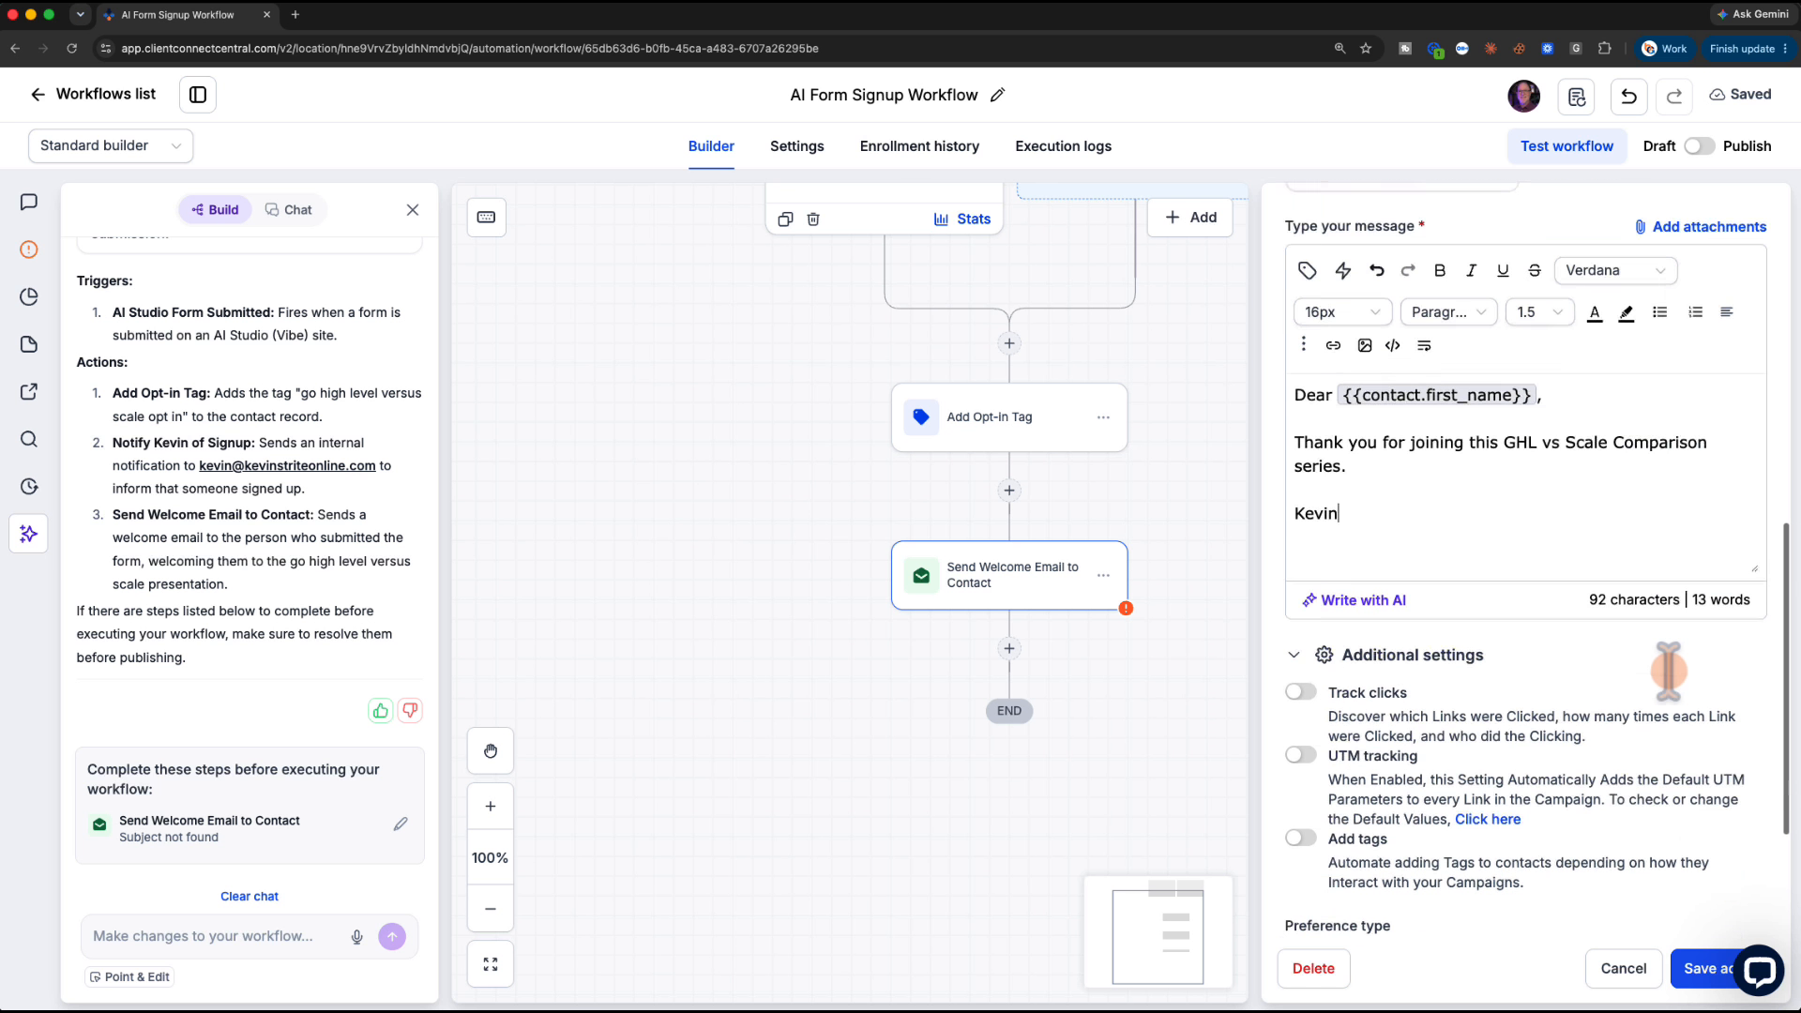
click(1494, 719)
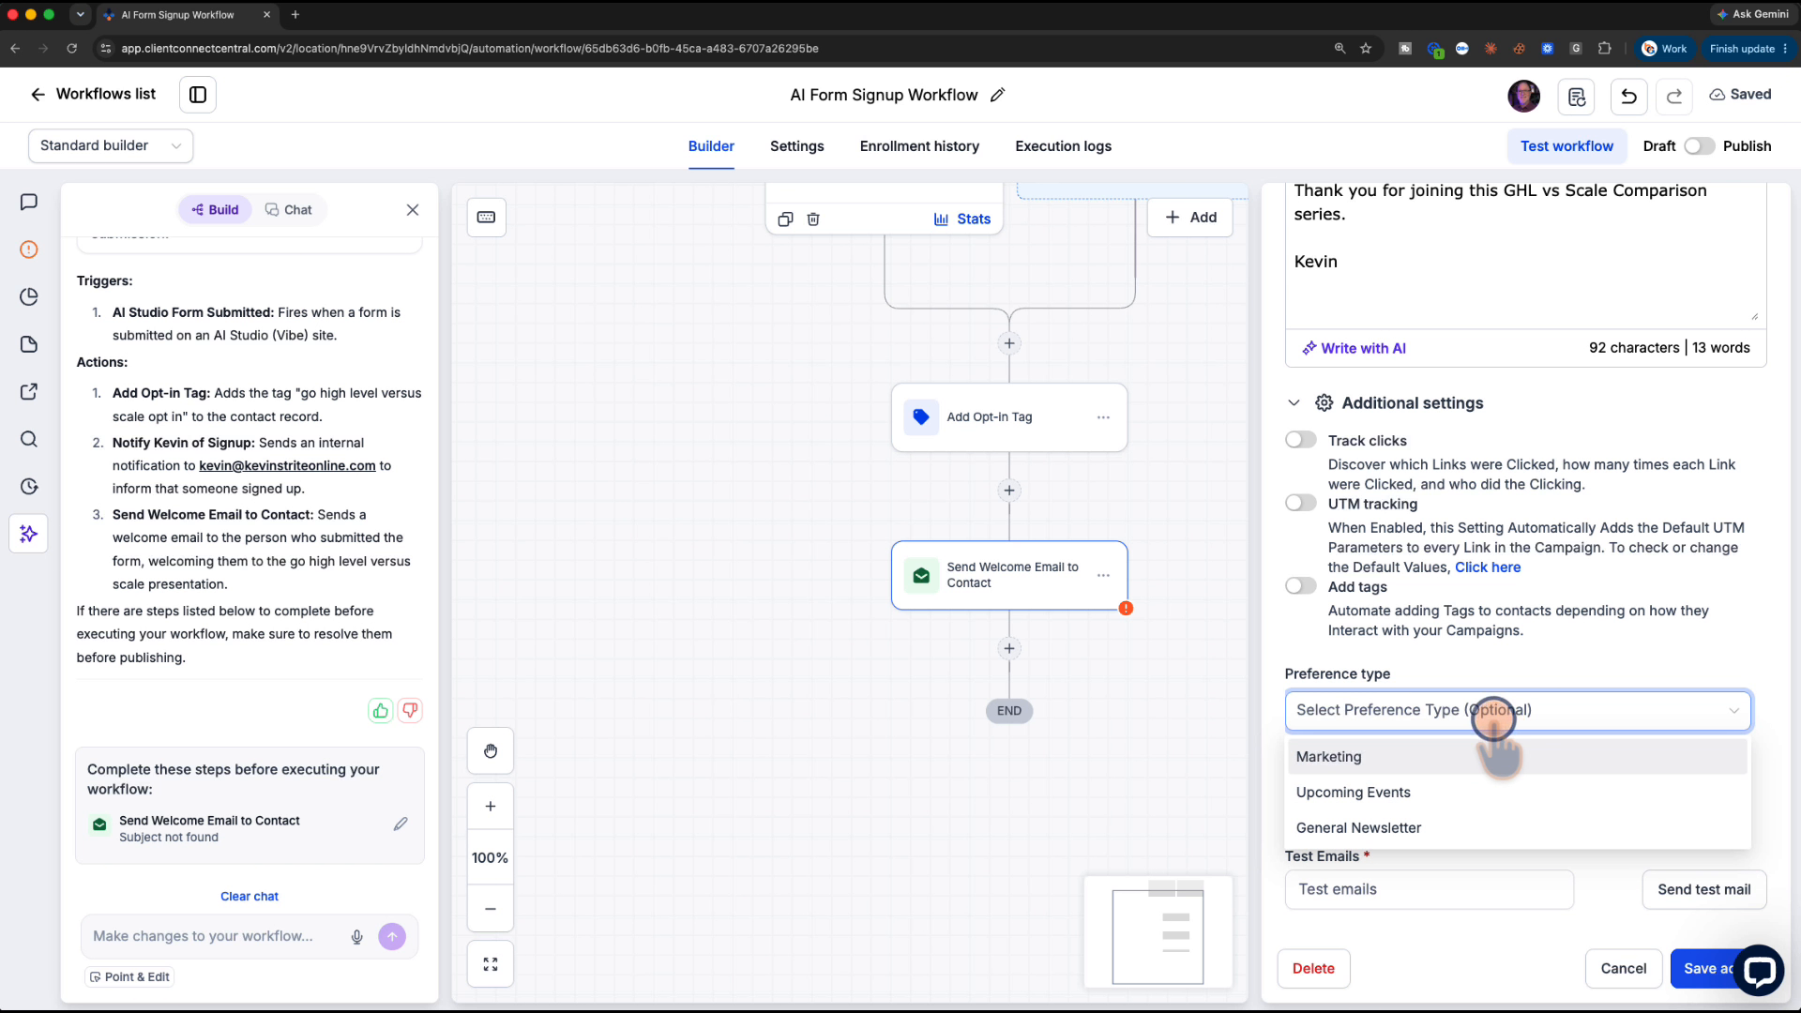
click(1402, 828)
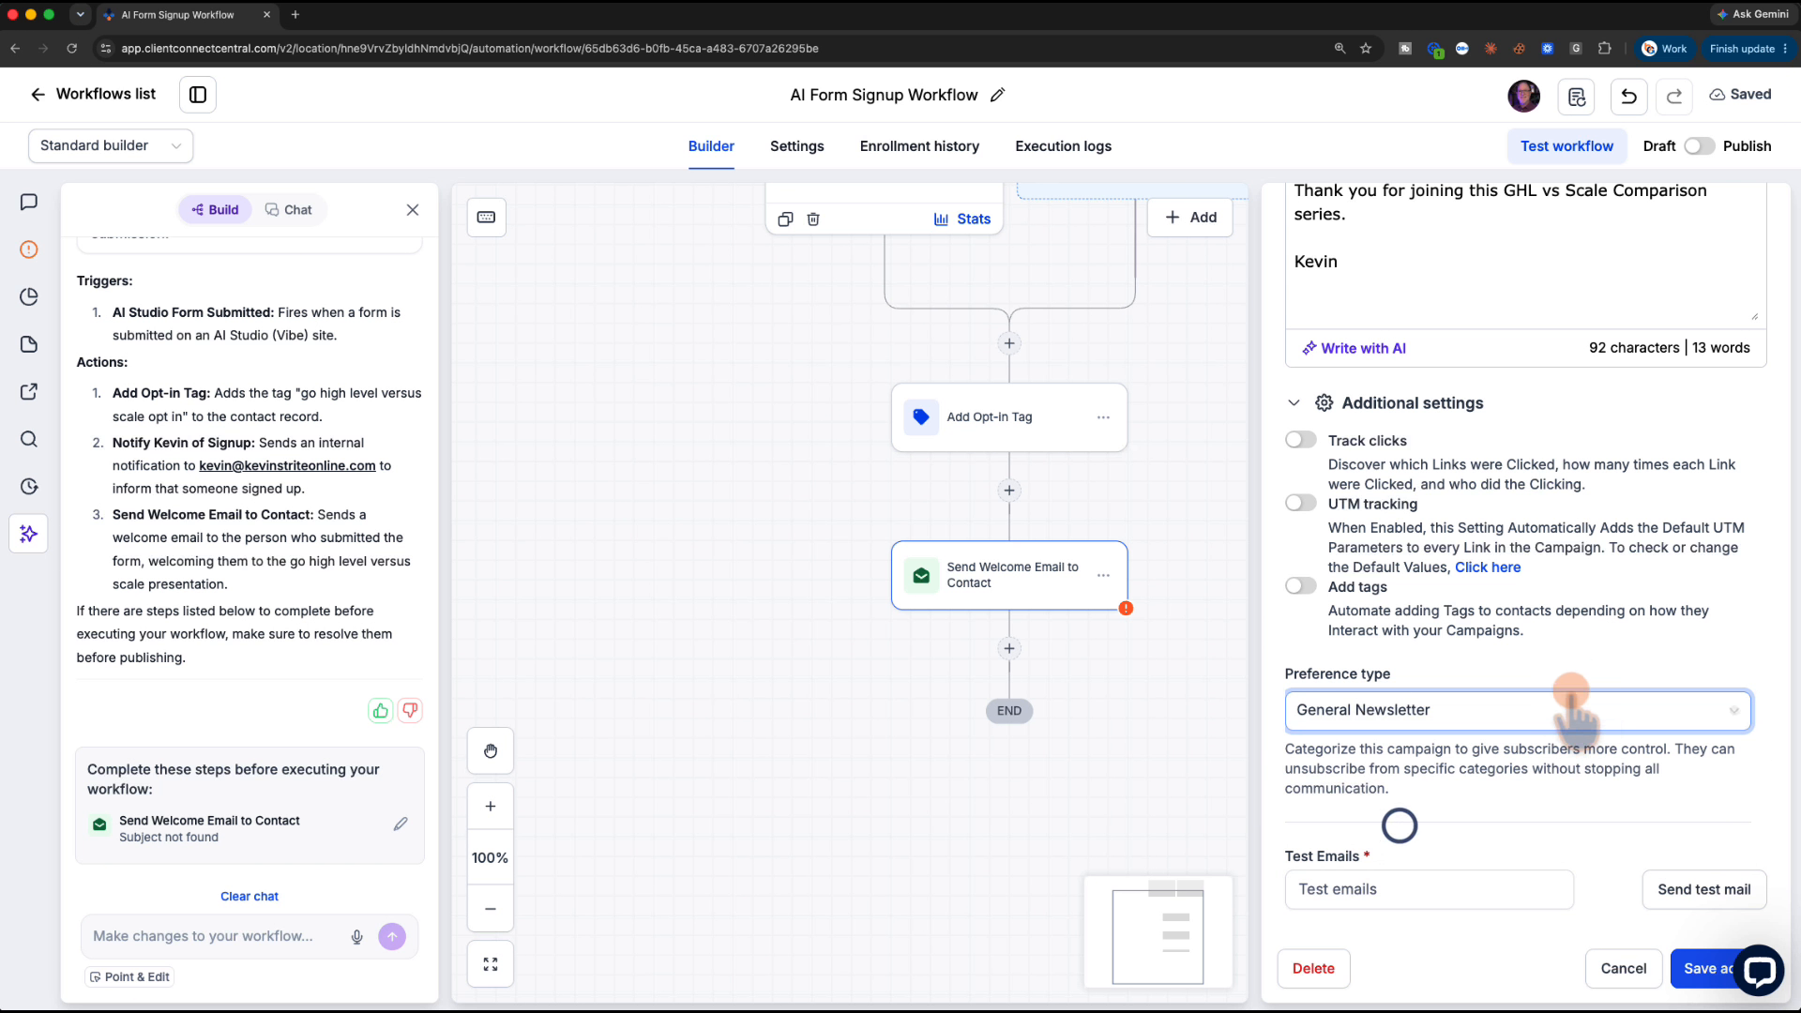
click(1698, 969)
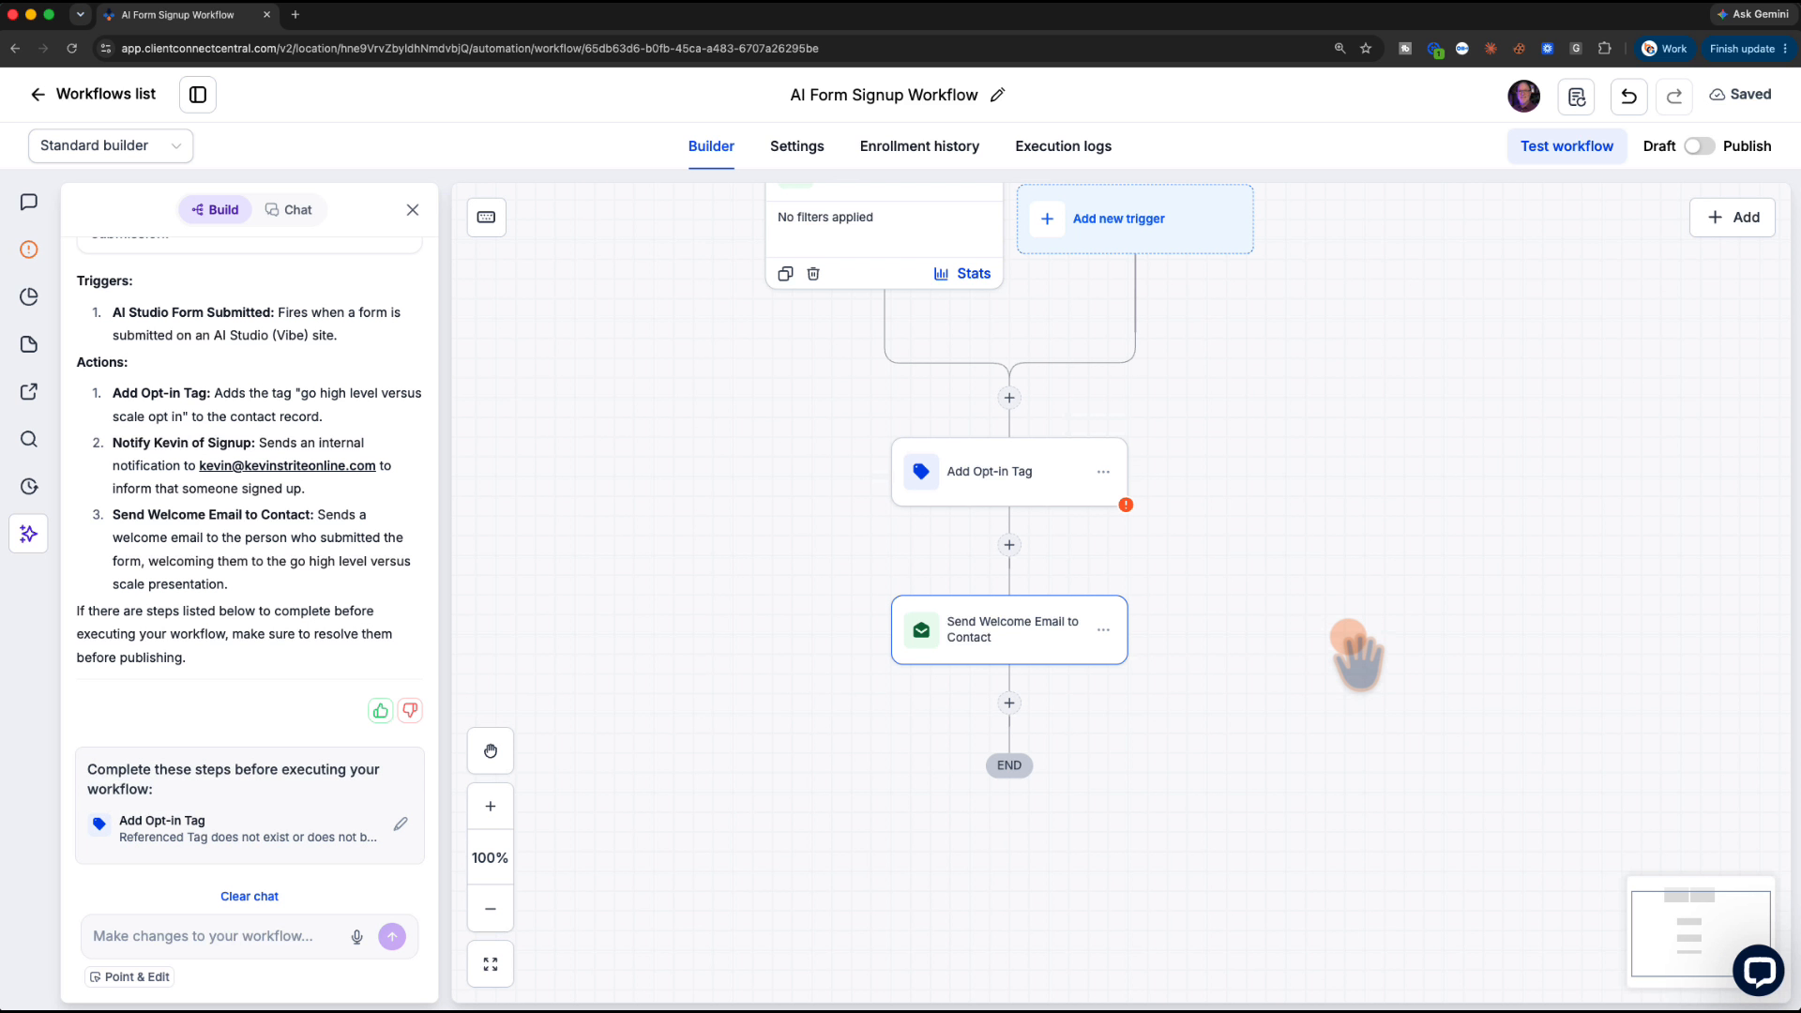
Switch the workflow from Draft to Published, save it, and return to the AI Studio home
click(1032, 467)
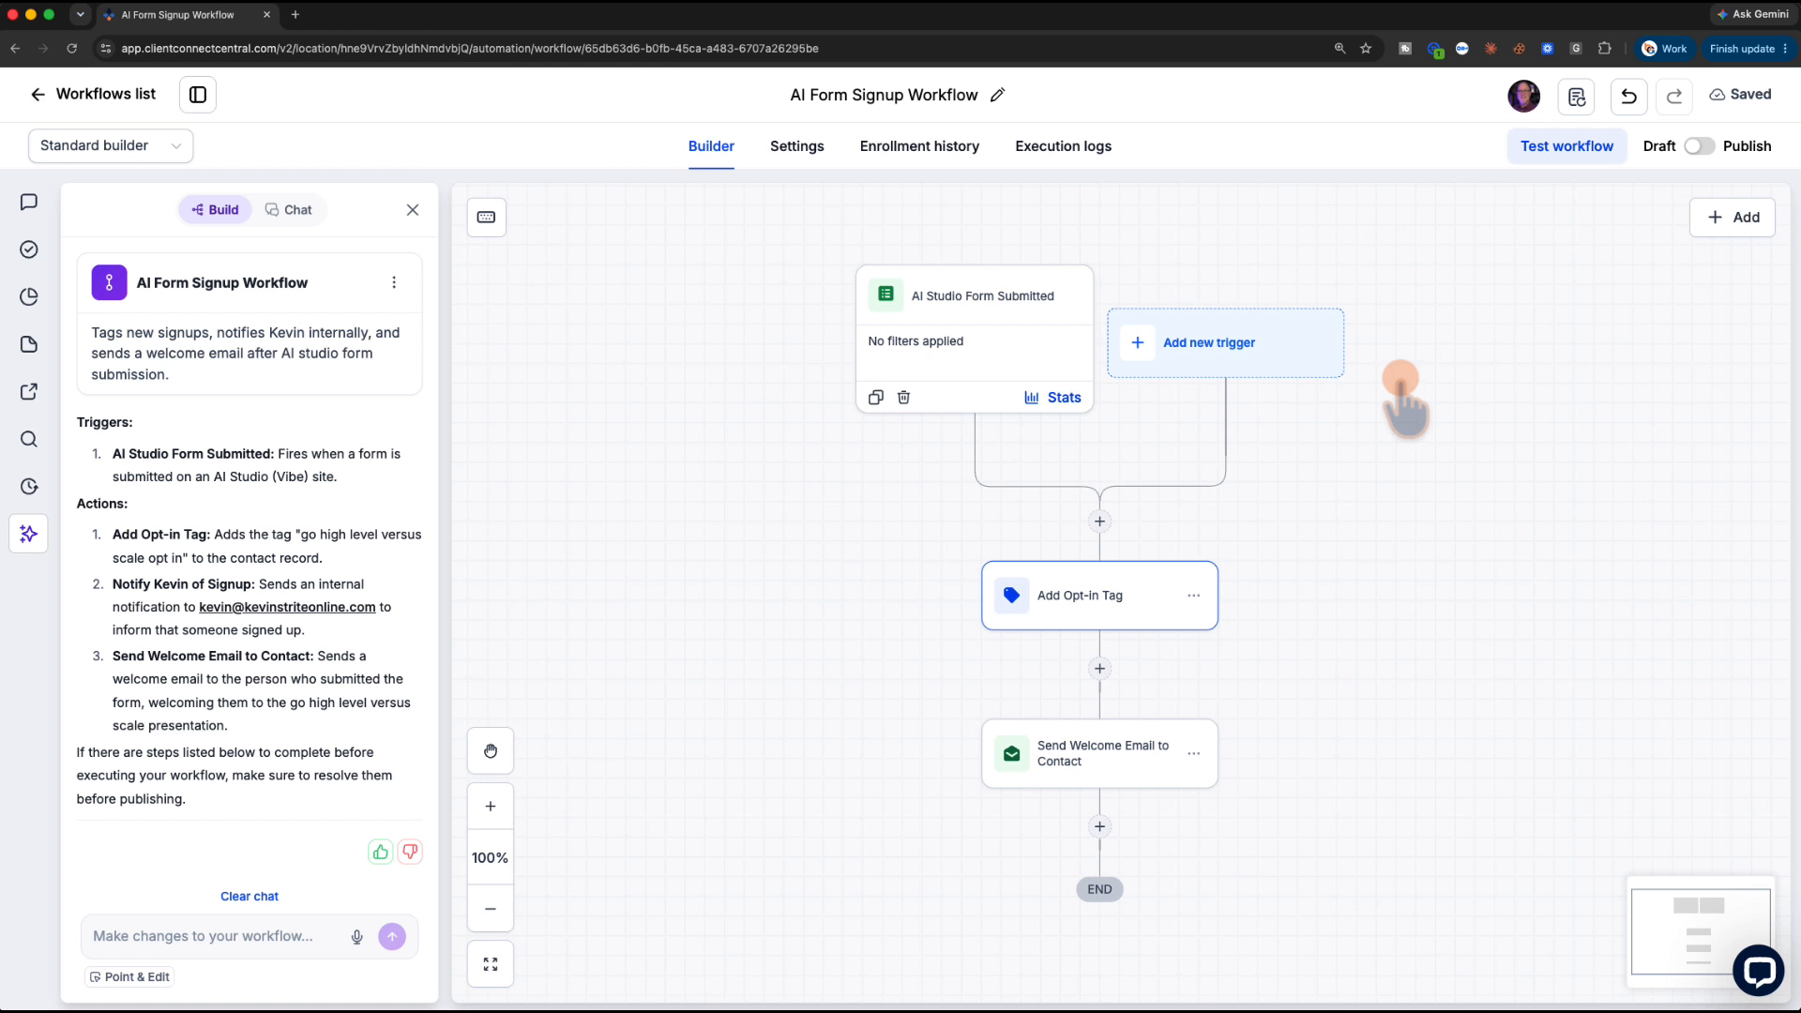
click(1701, 147)
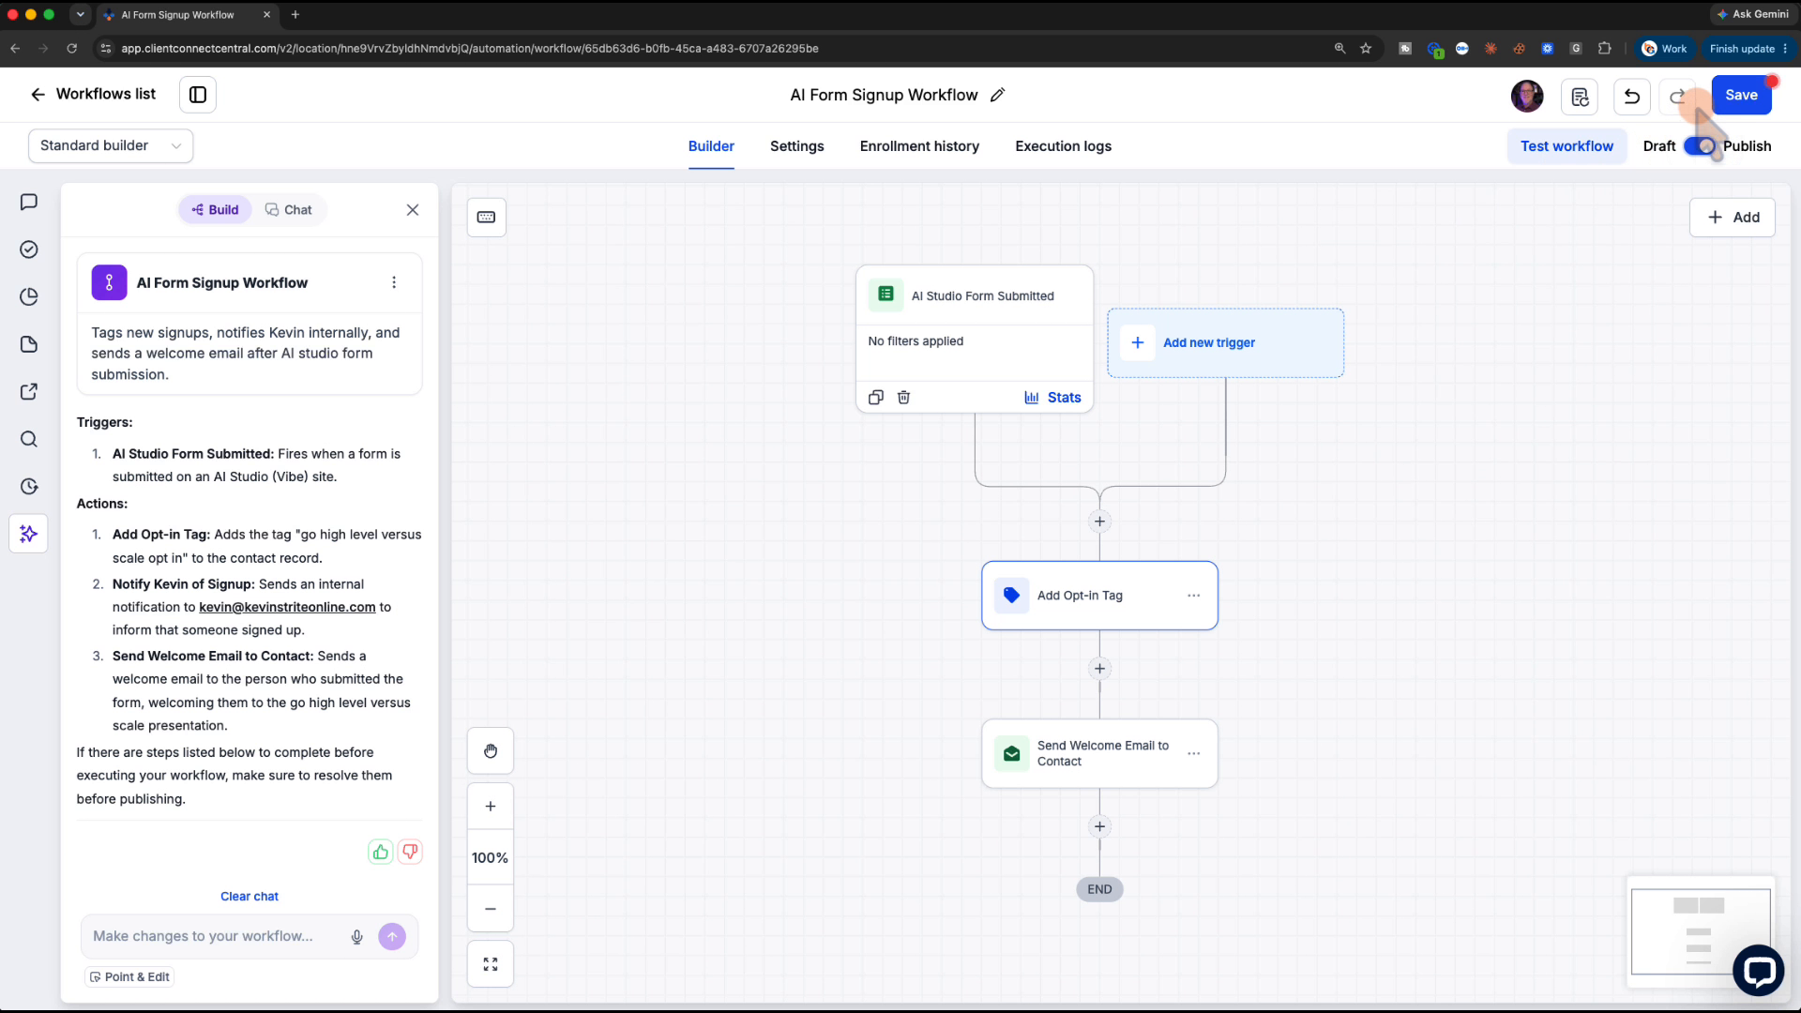
click(1737, 100)
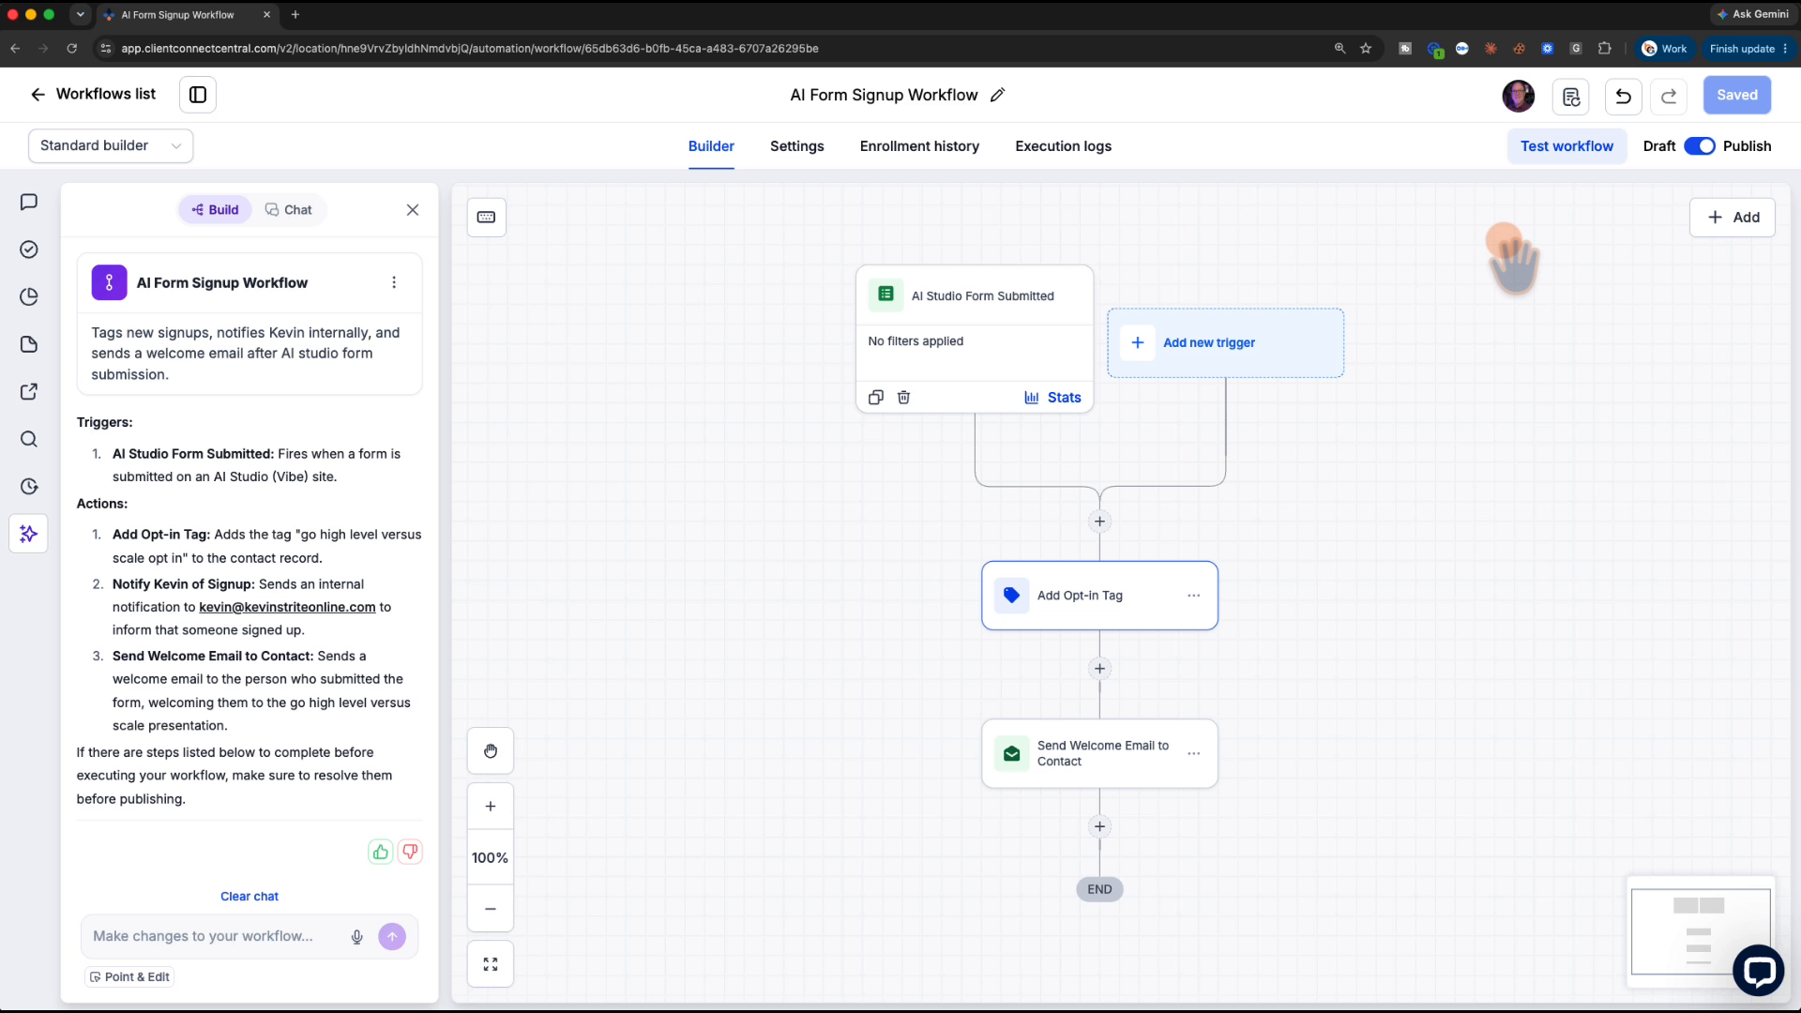
click(37, 94)
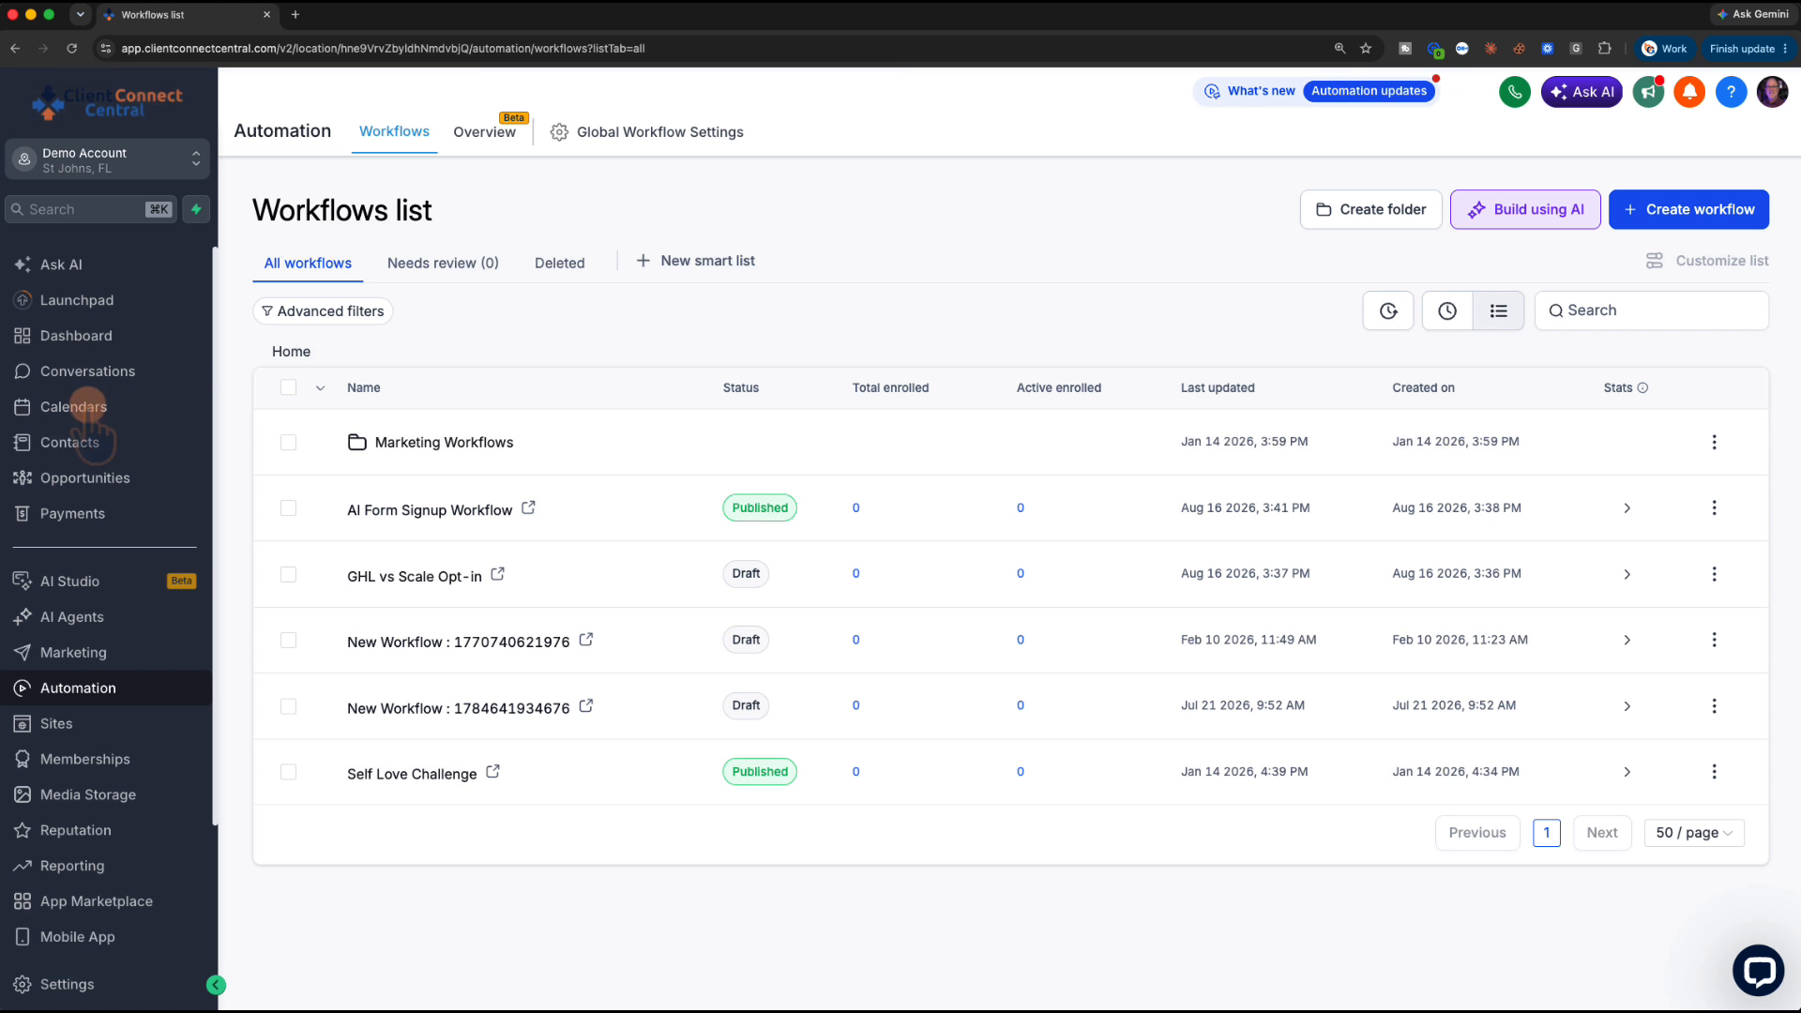
click(97, 583)
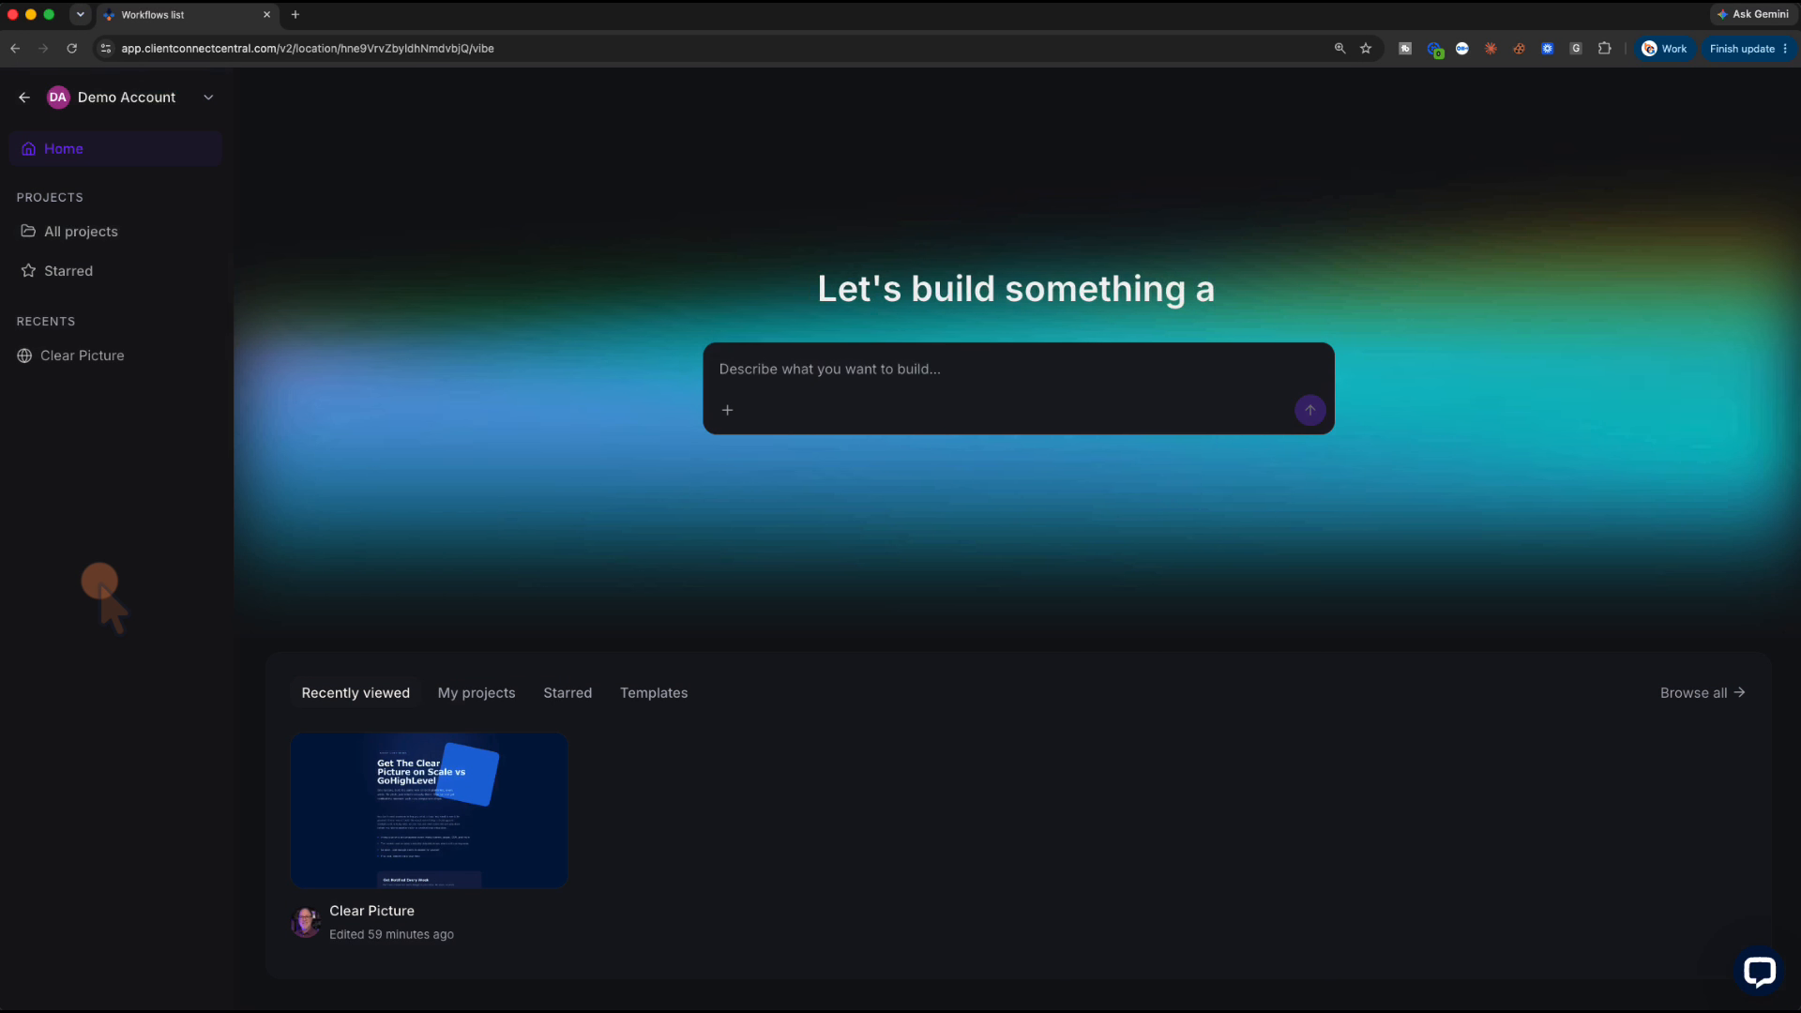
Apply the Clear Picture site's title, description and social image, then publish it live on vibepreview.com
click(401, 809)
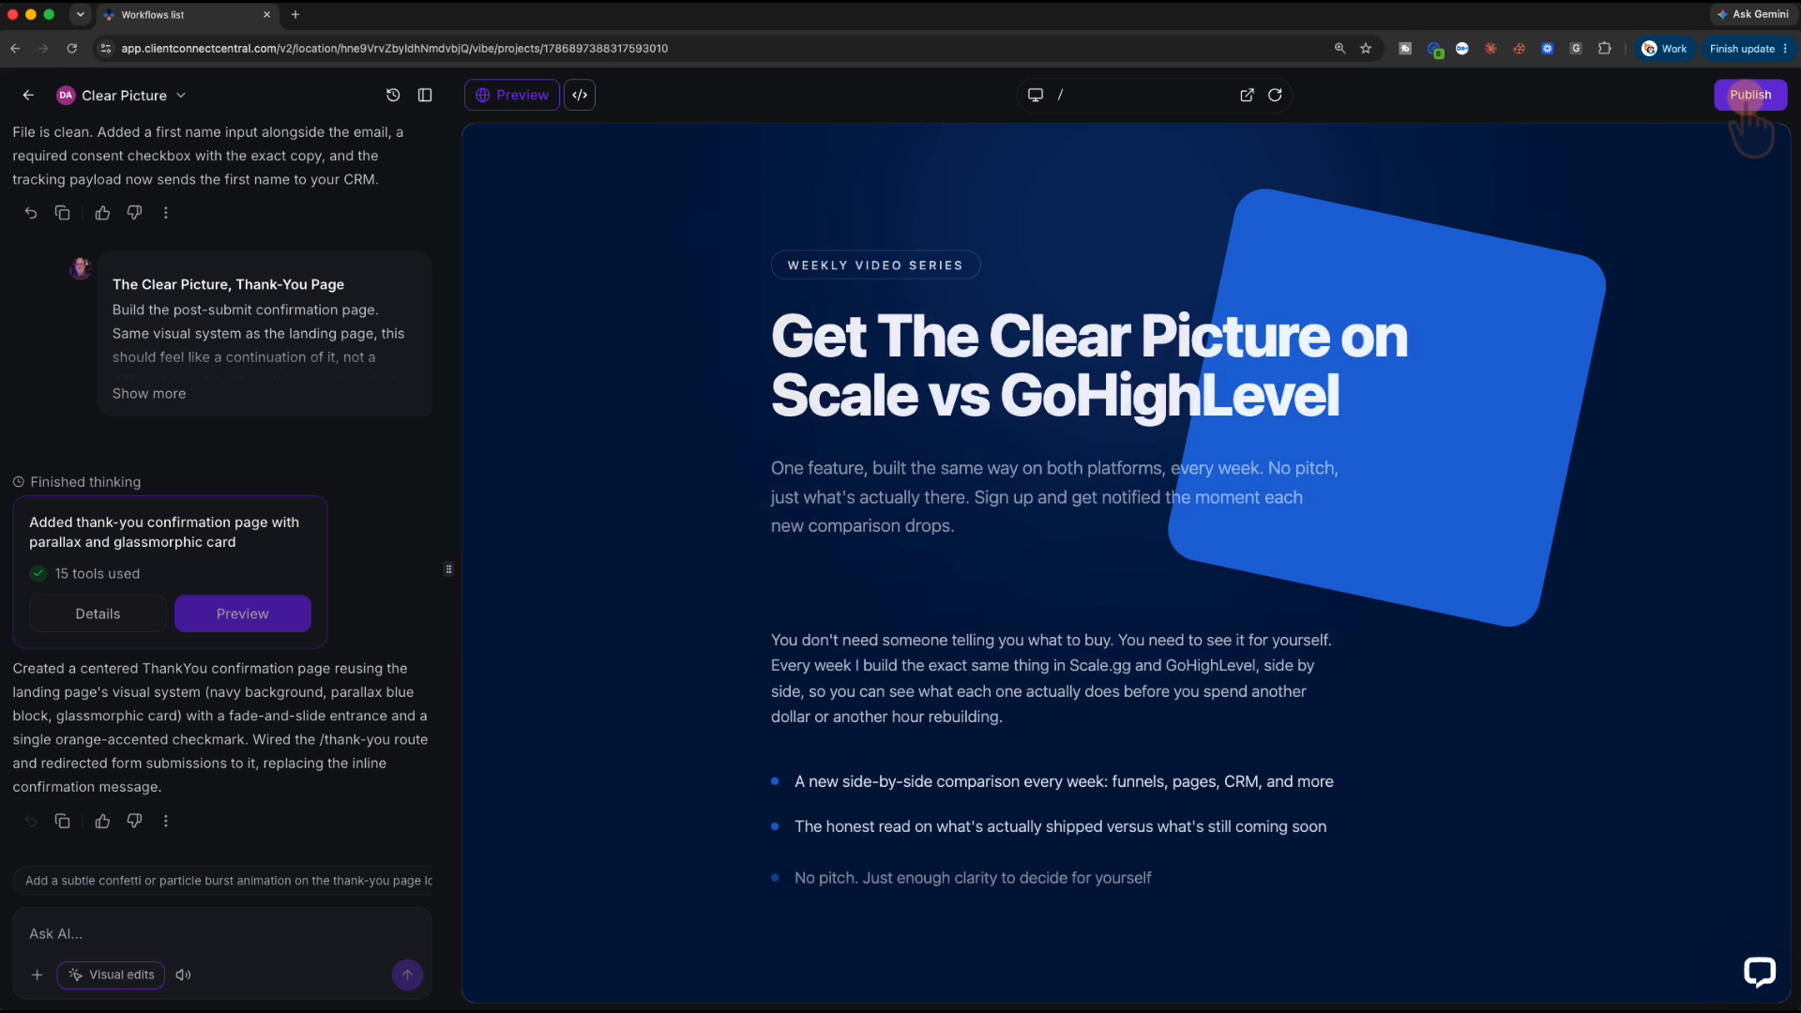
click(1750, 95)
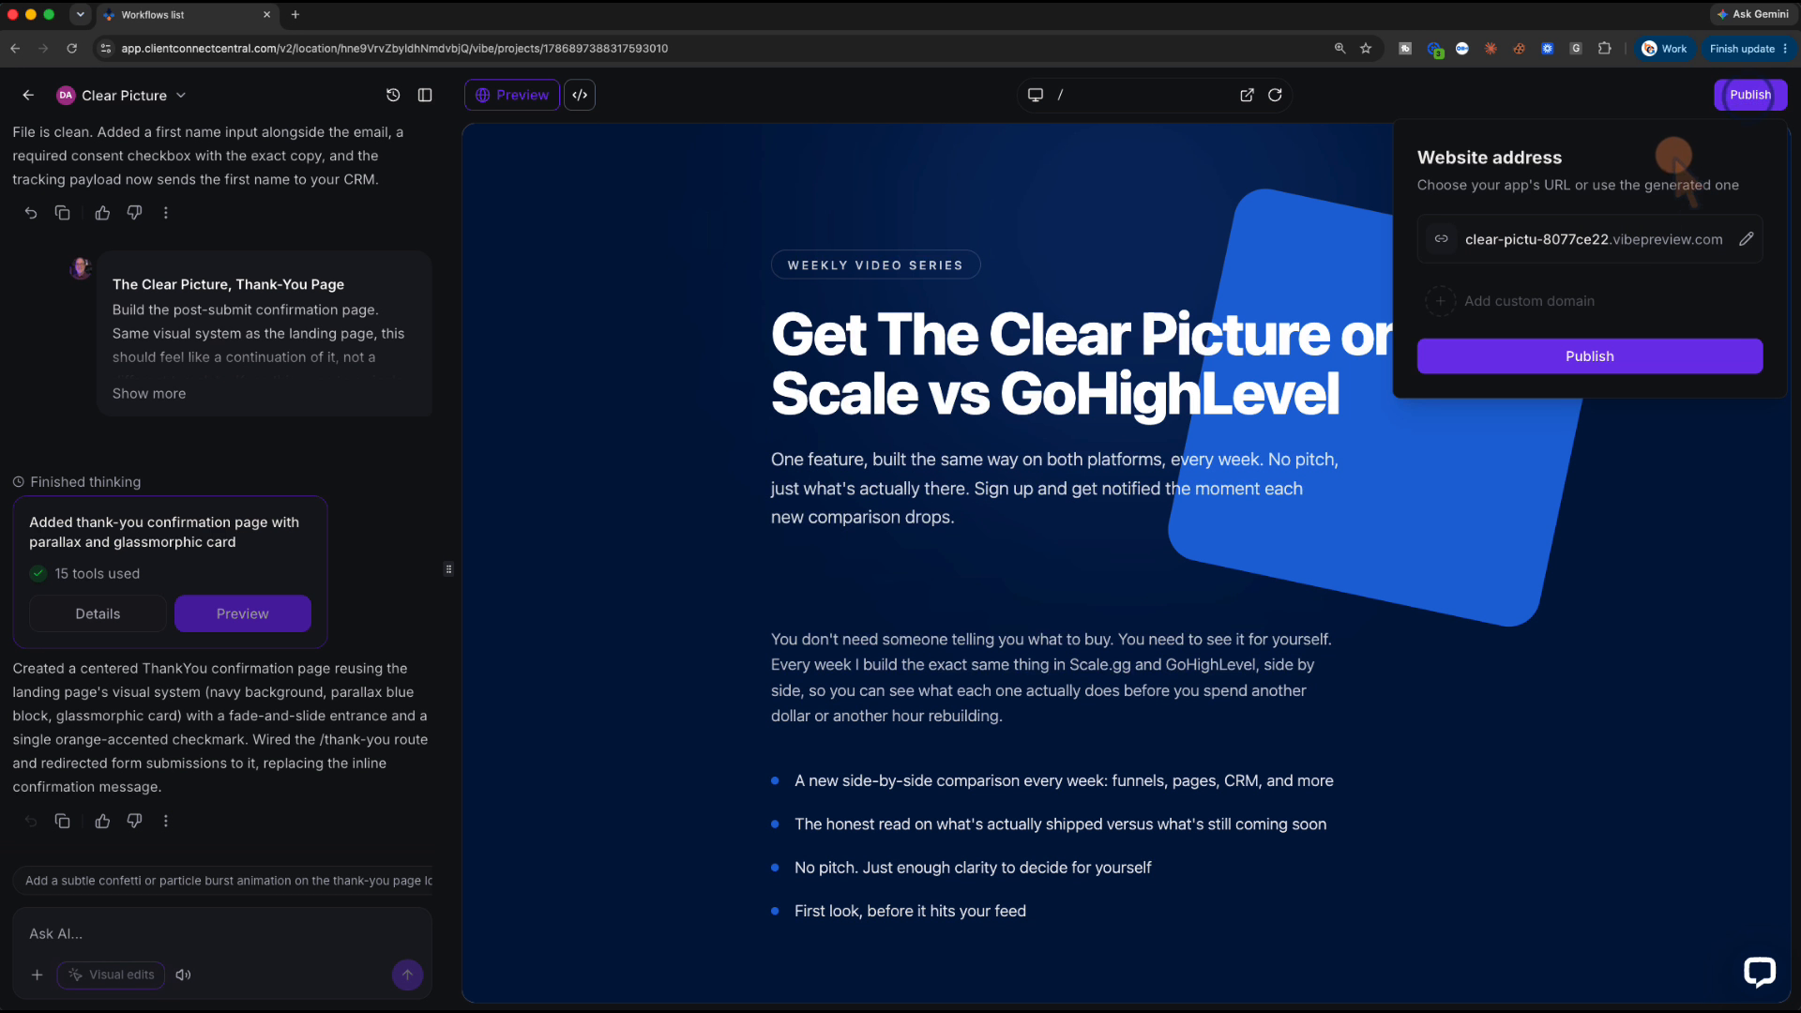
click(1551, 356)
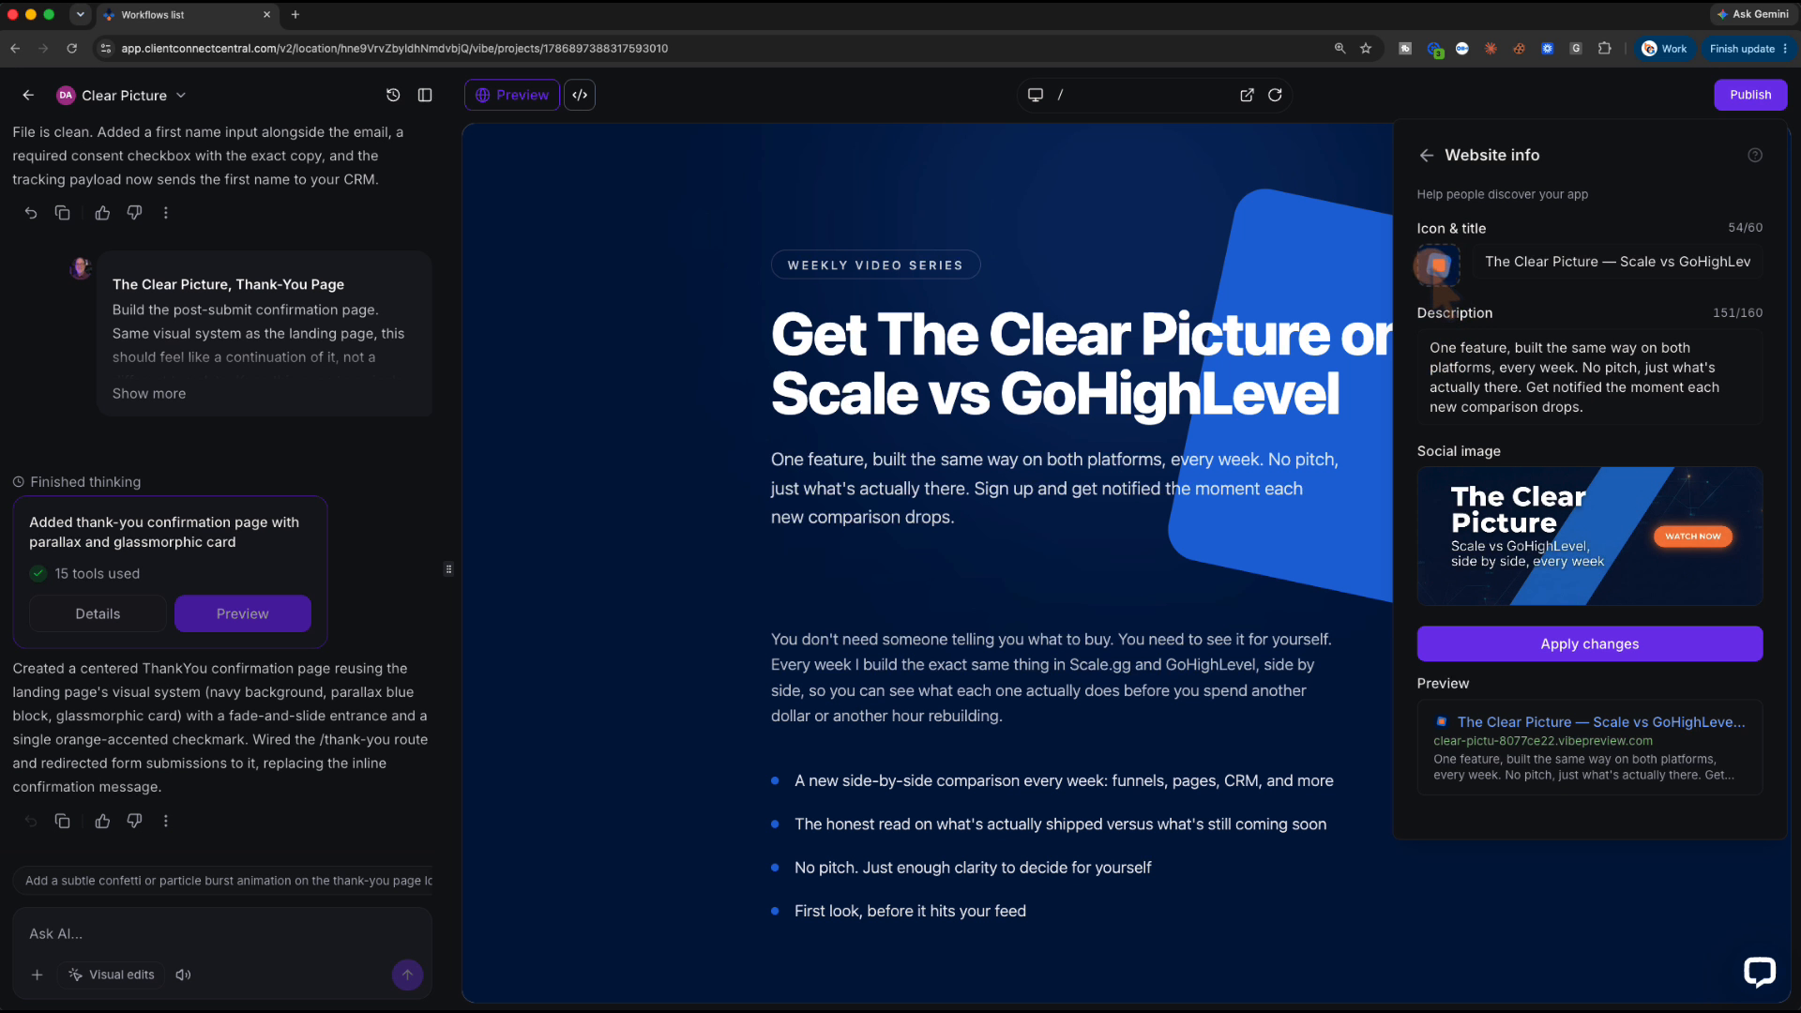
click(1571, 644)
click(1613, 356)
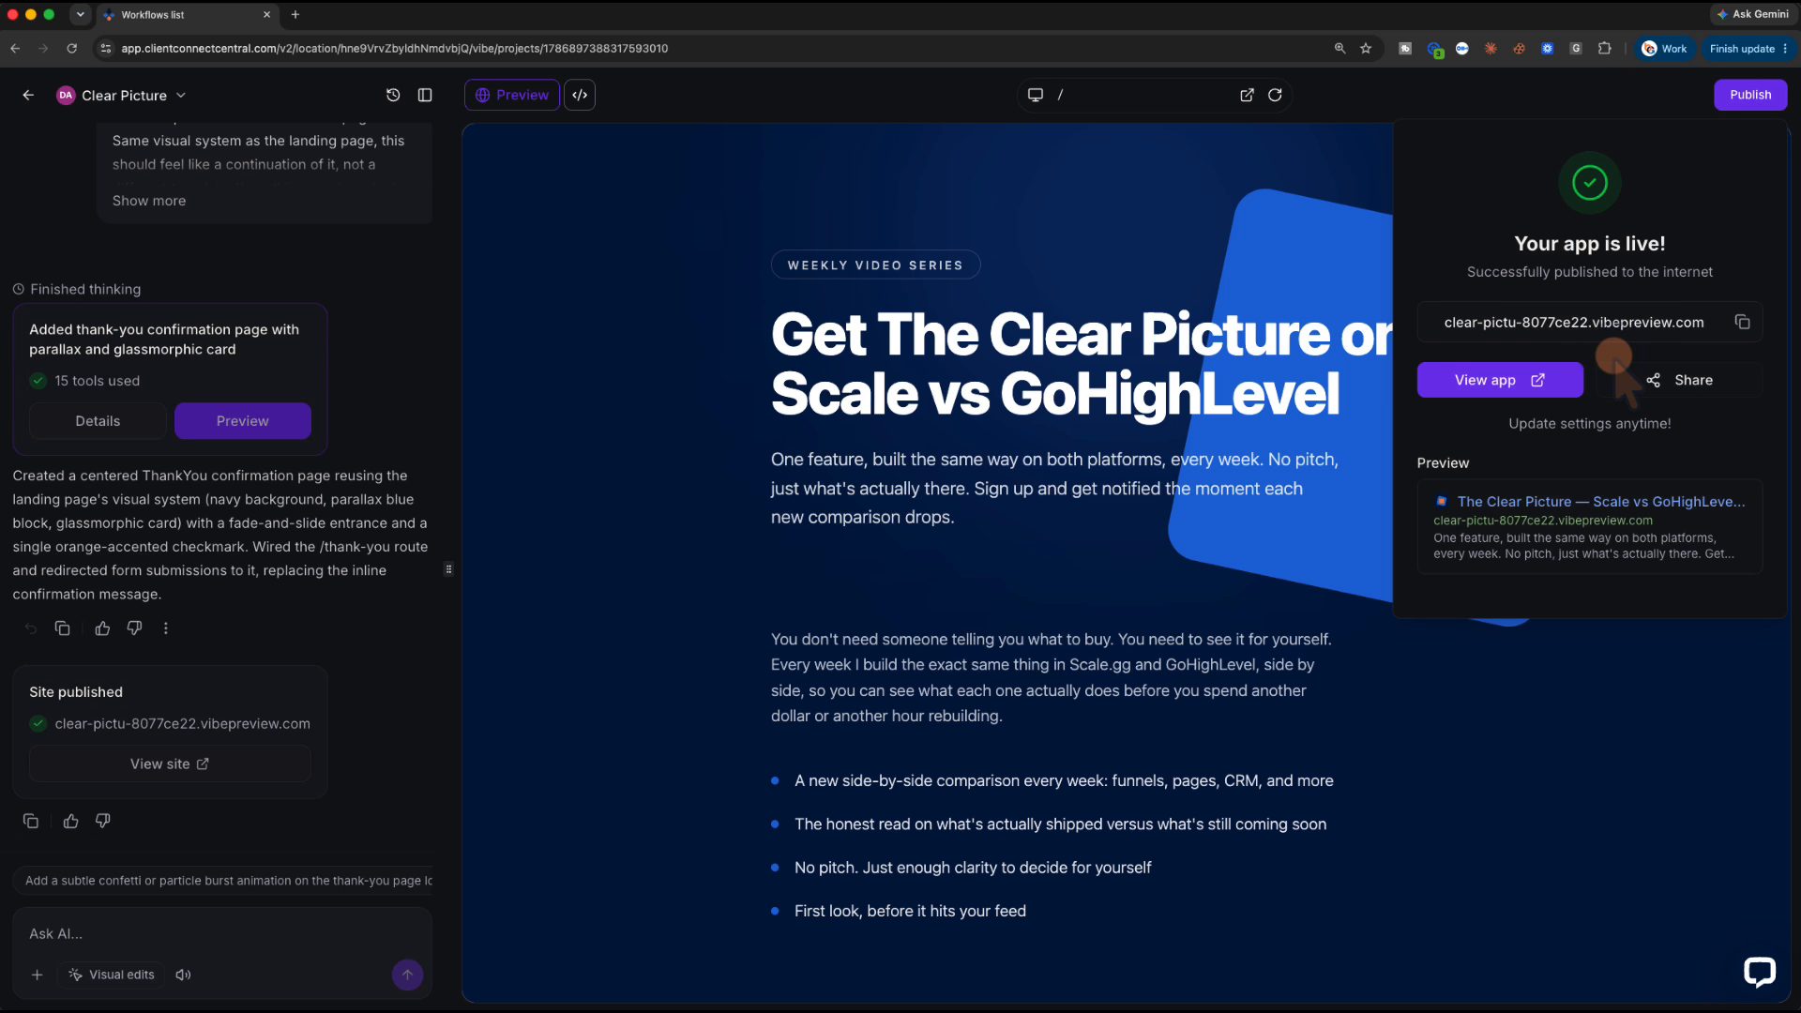
click(1570, 423)
Add ghlvsscalegg.com as a custom domain, verify its DNS, and open the live site there
click(1482, 265)
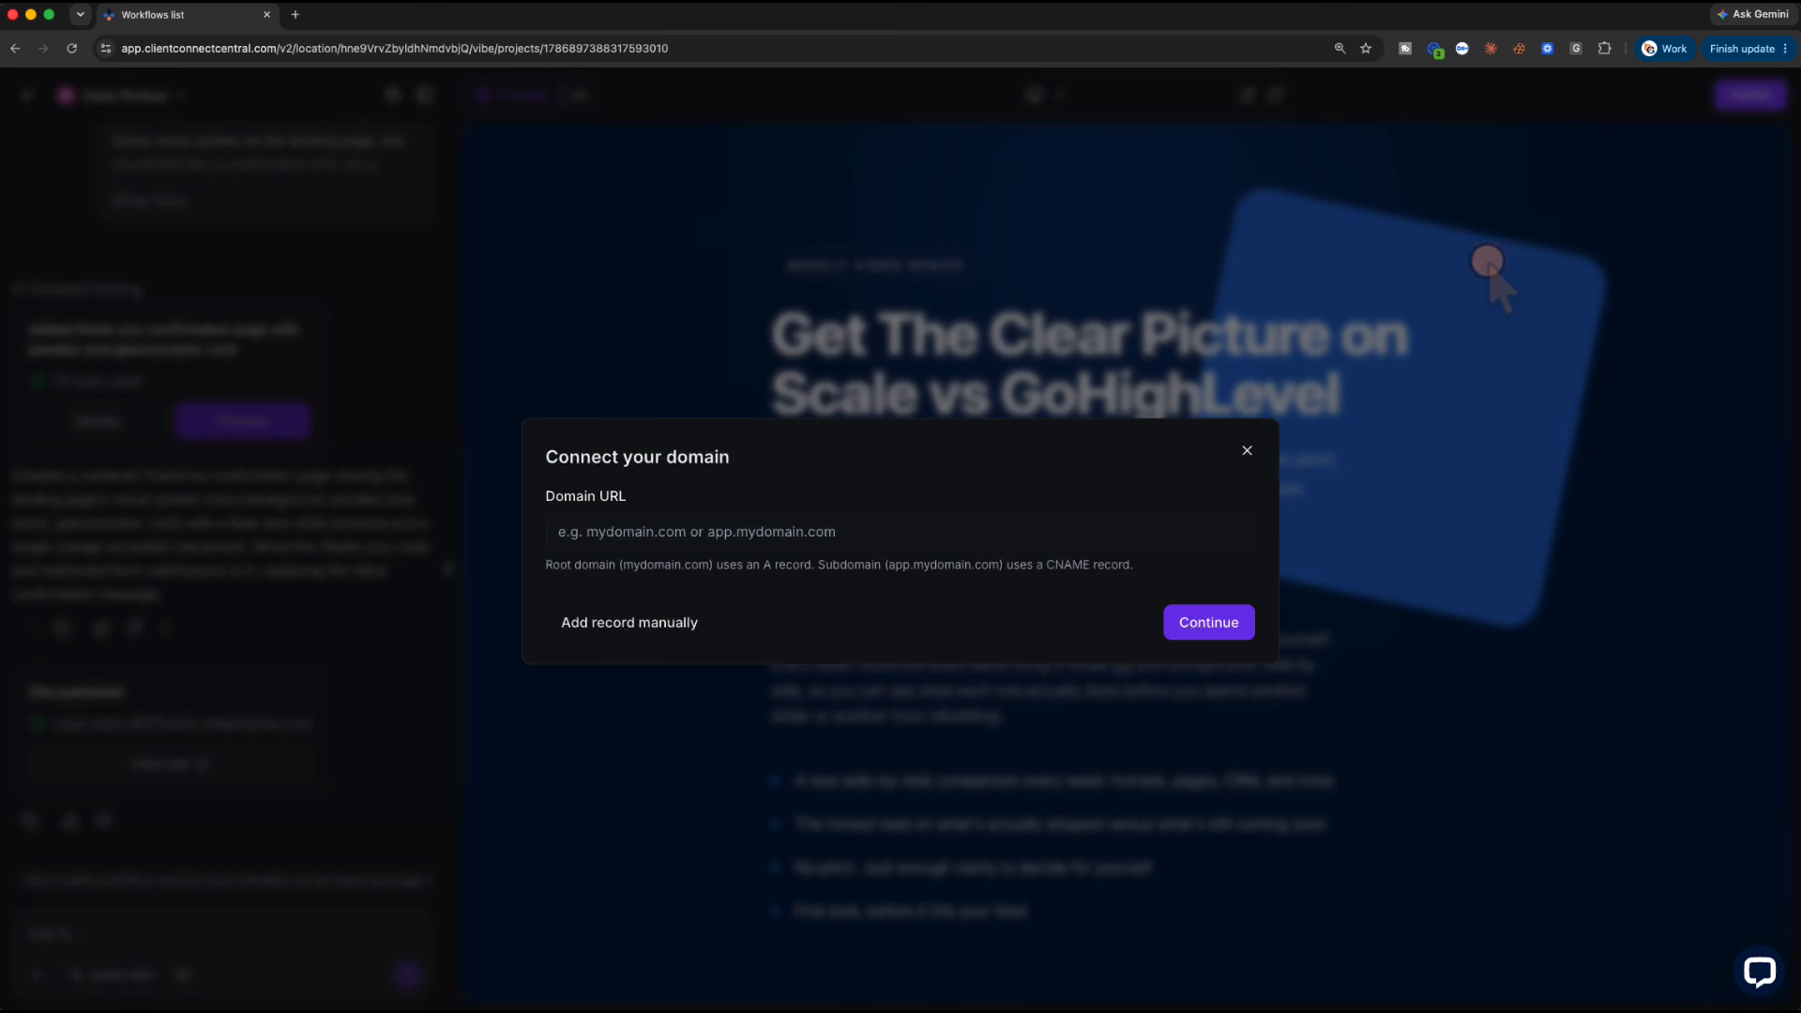
click(777, 531)
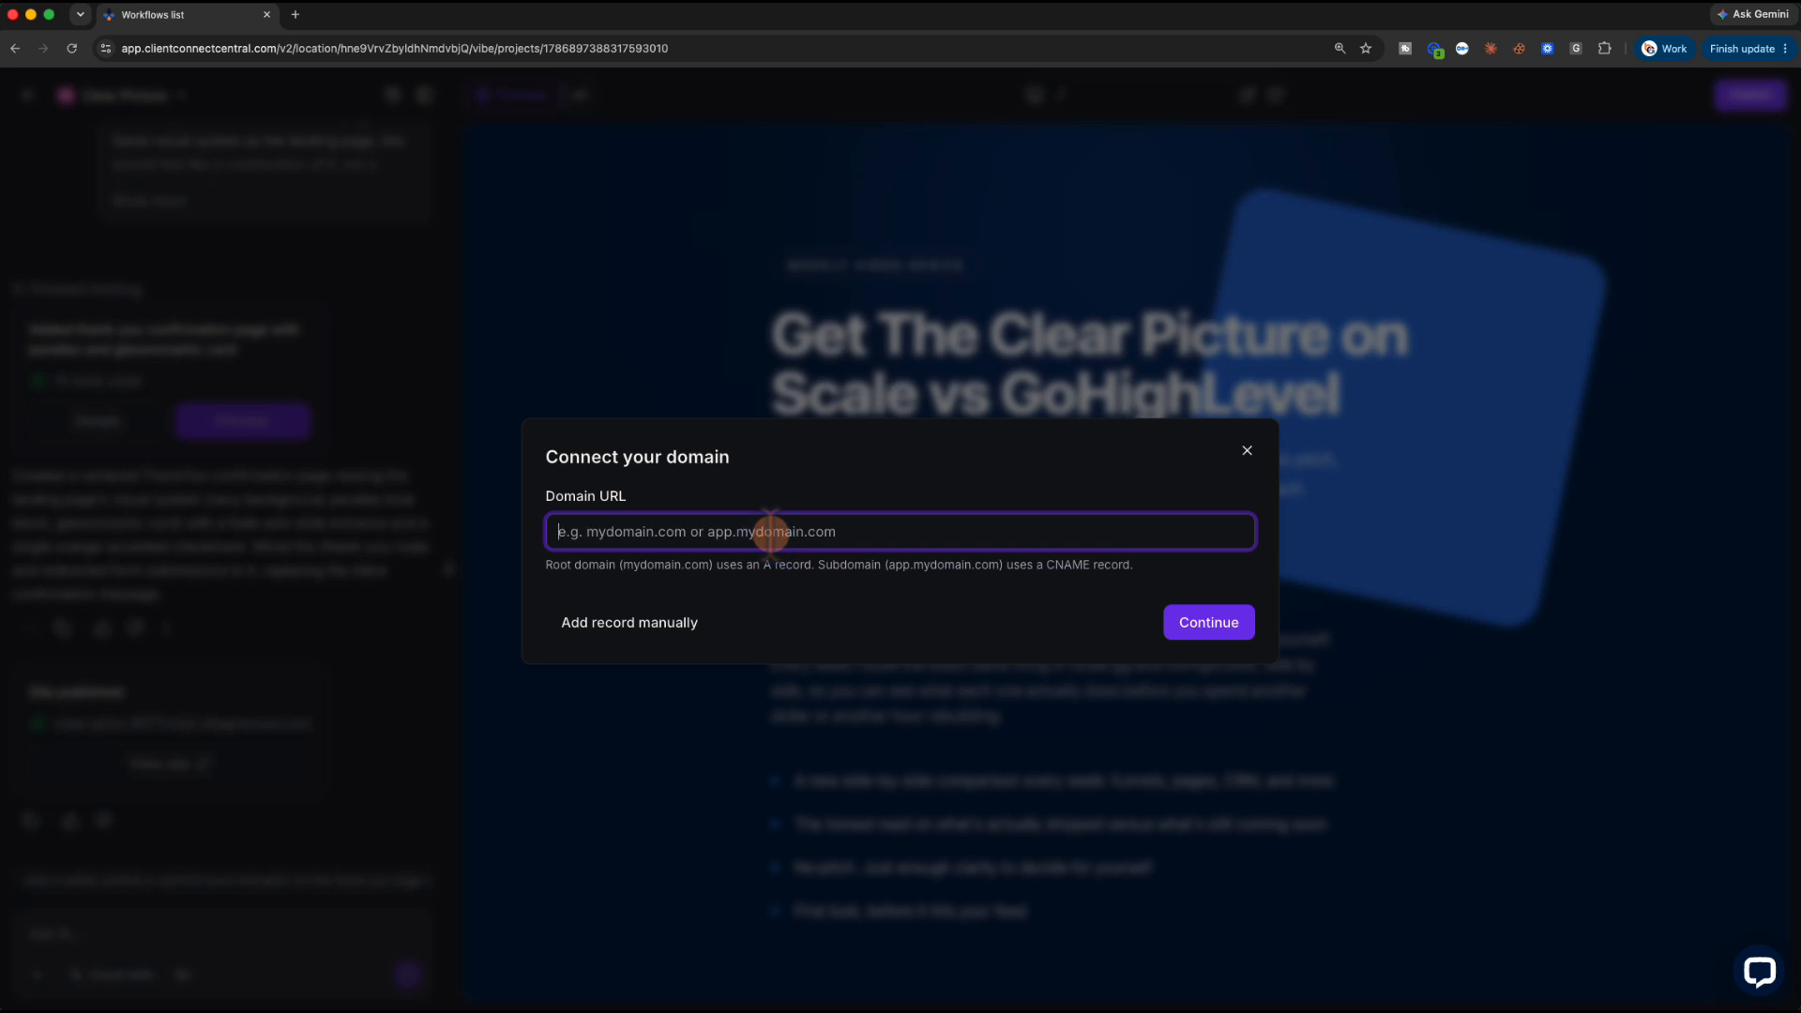
text(ghlvssc)
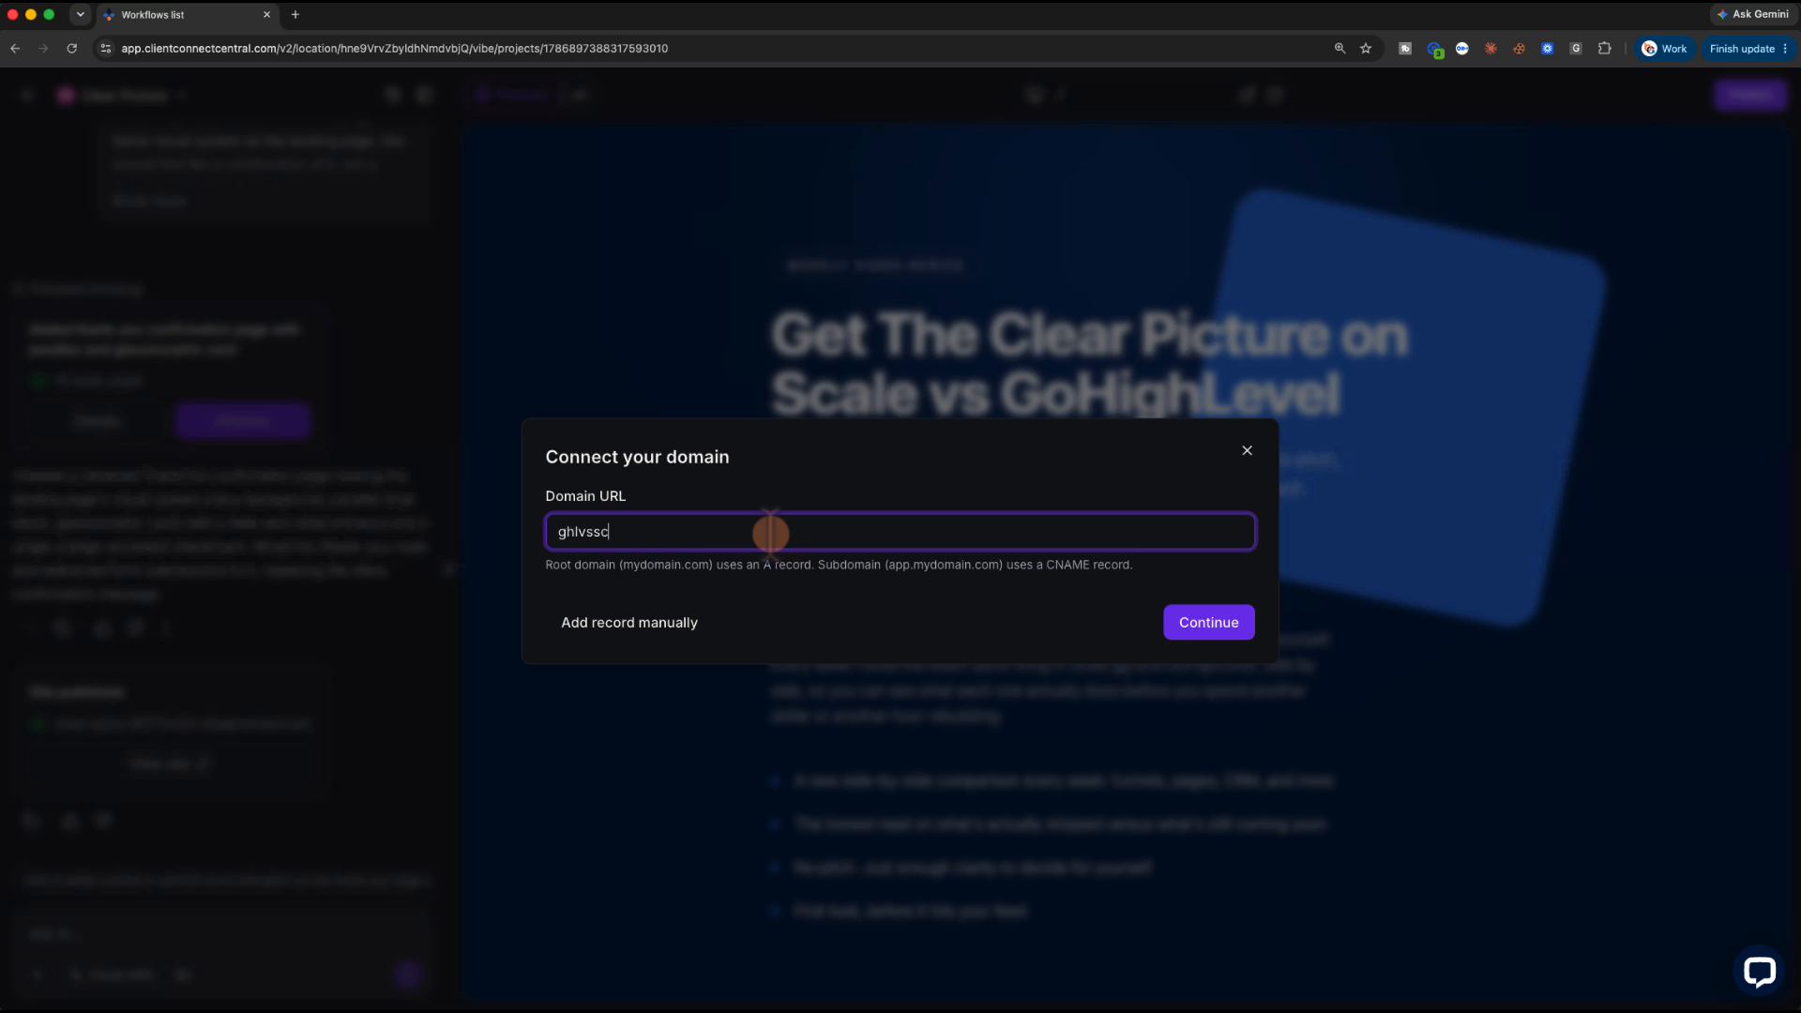
text(alegg.com)
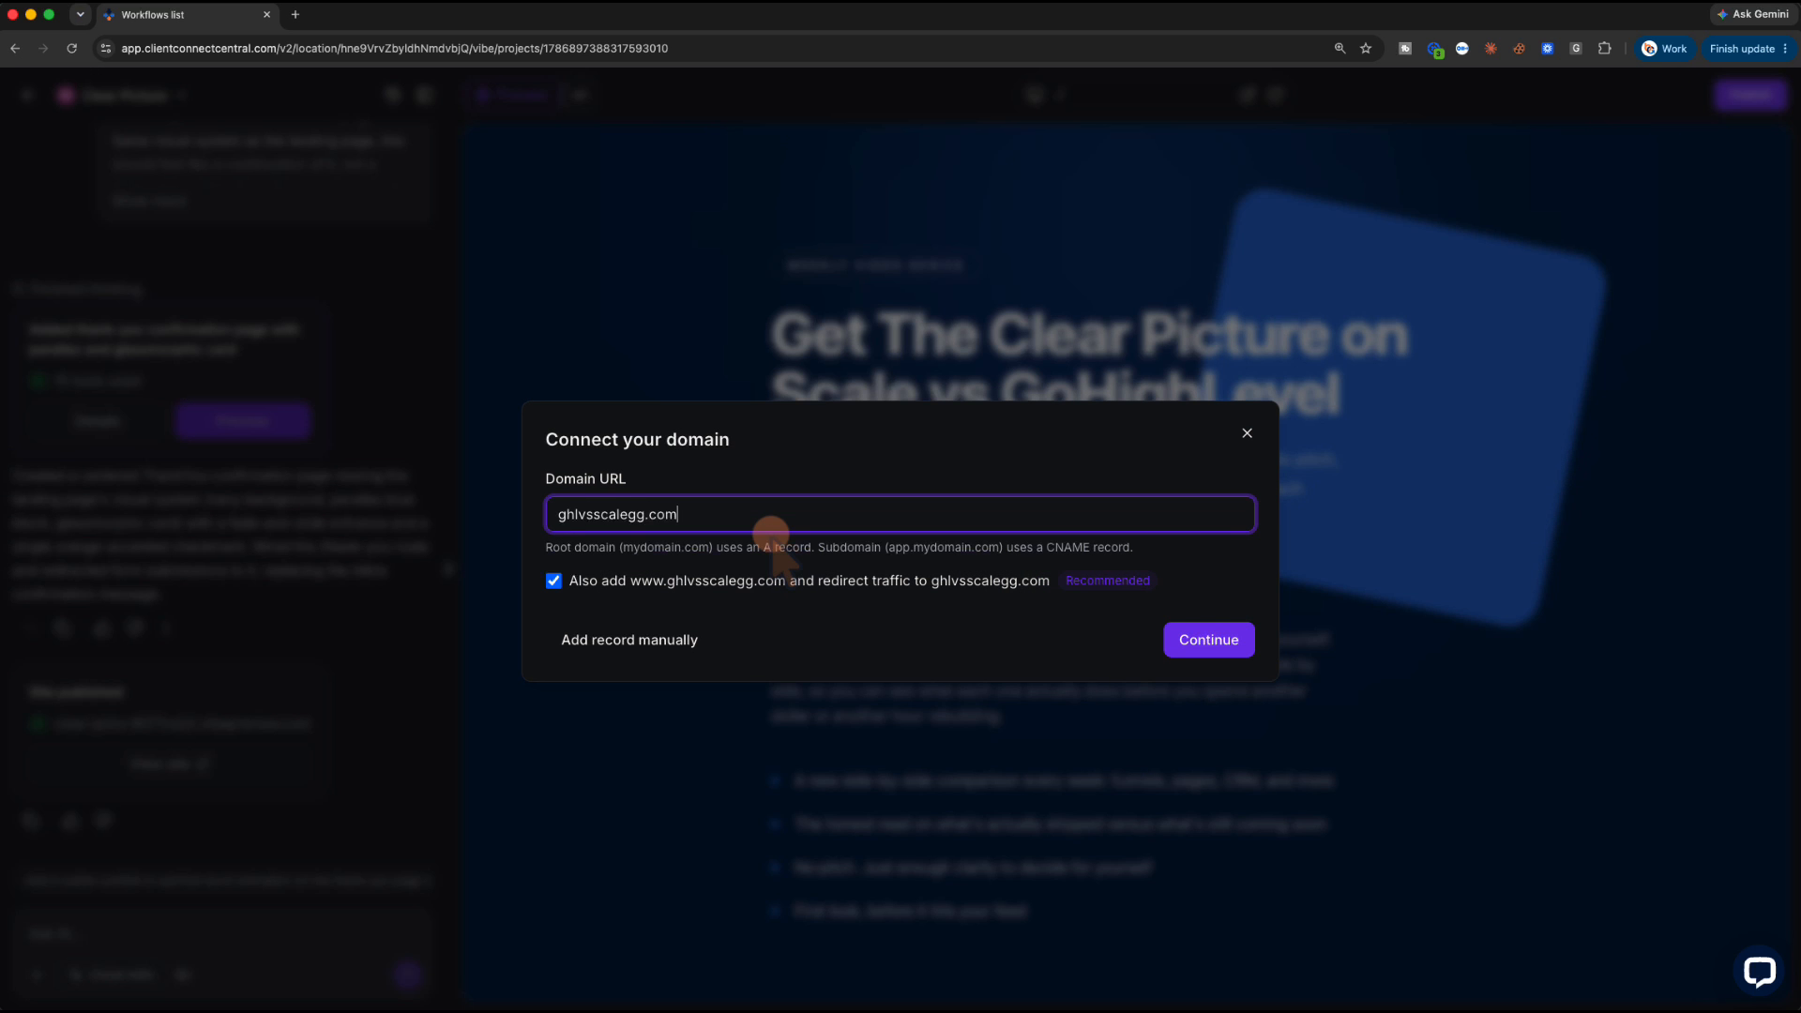
click(1210, 640)
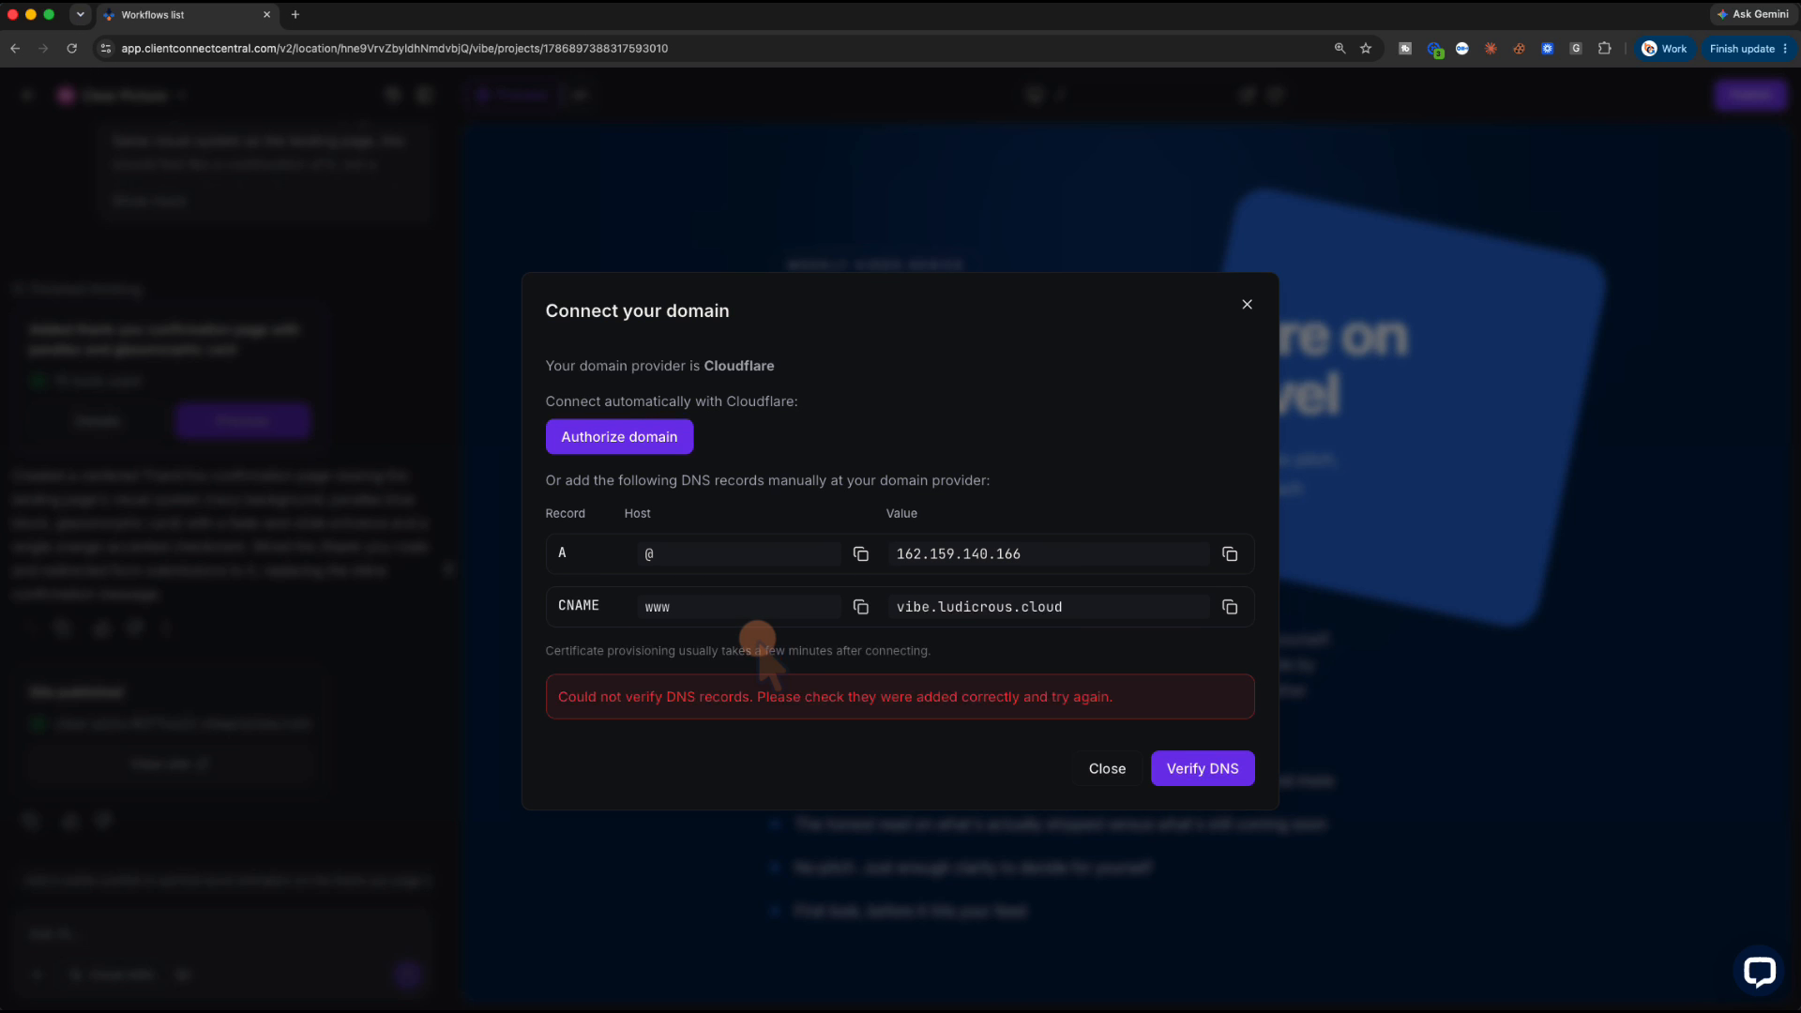
click(1191, 738)
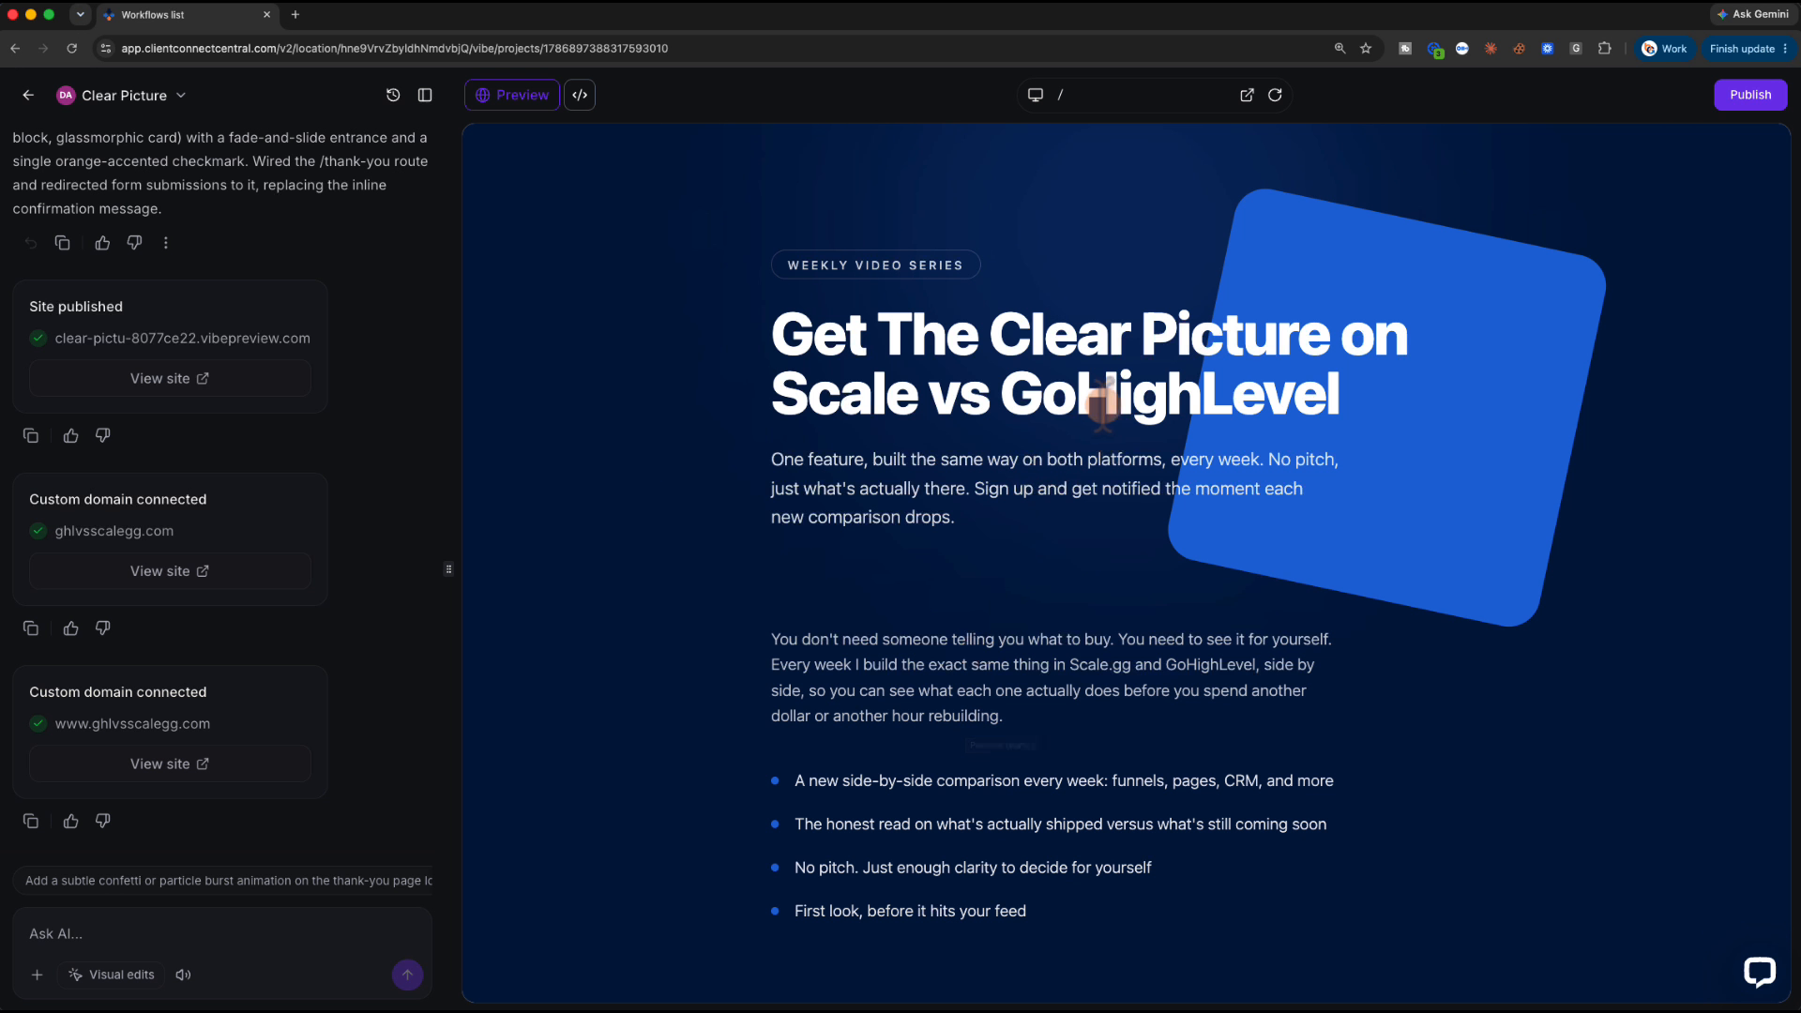
click(1744, 94)
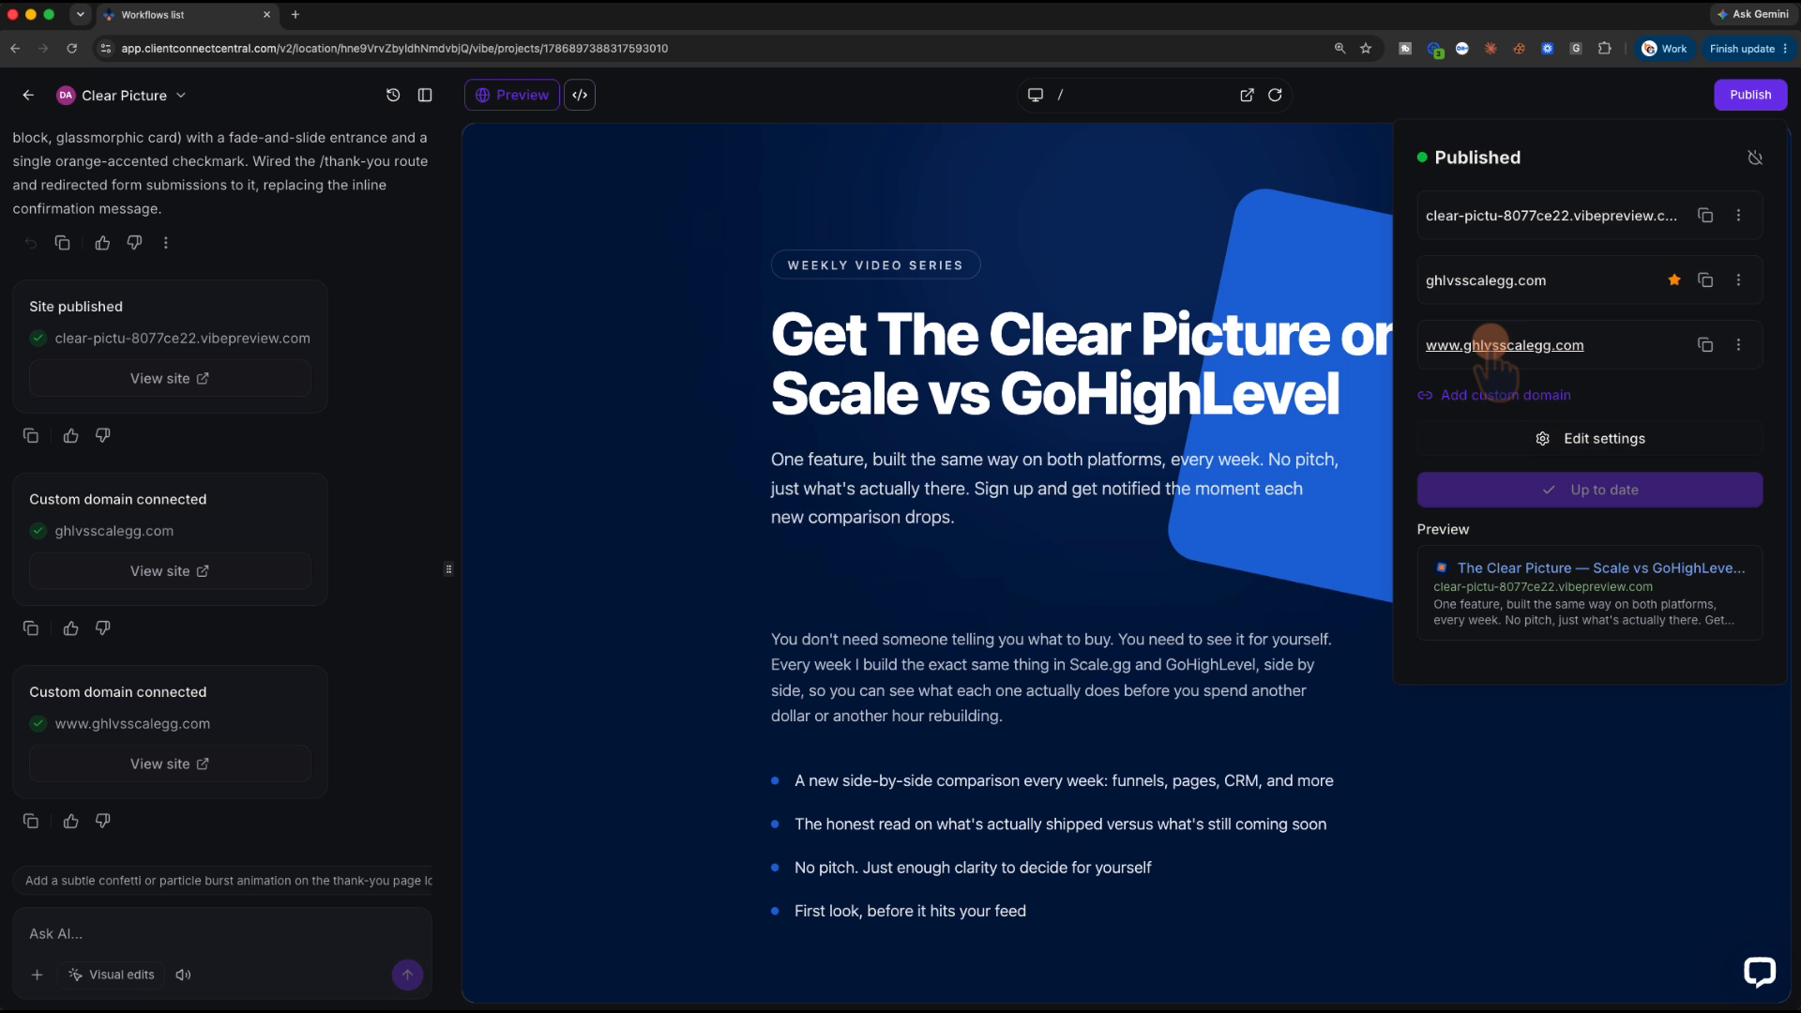
click(1482, 281)
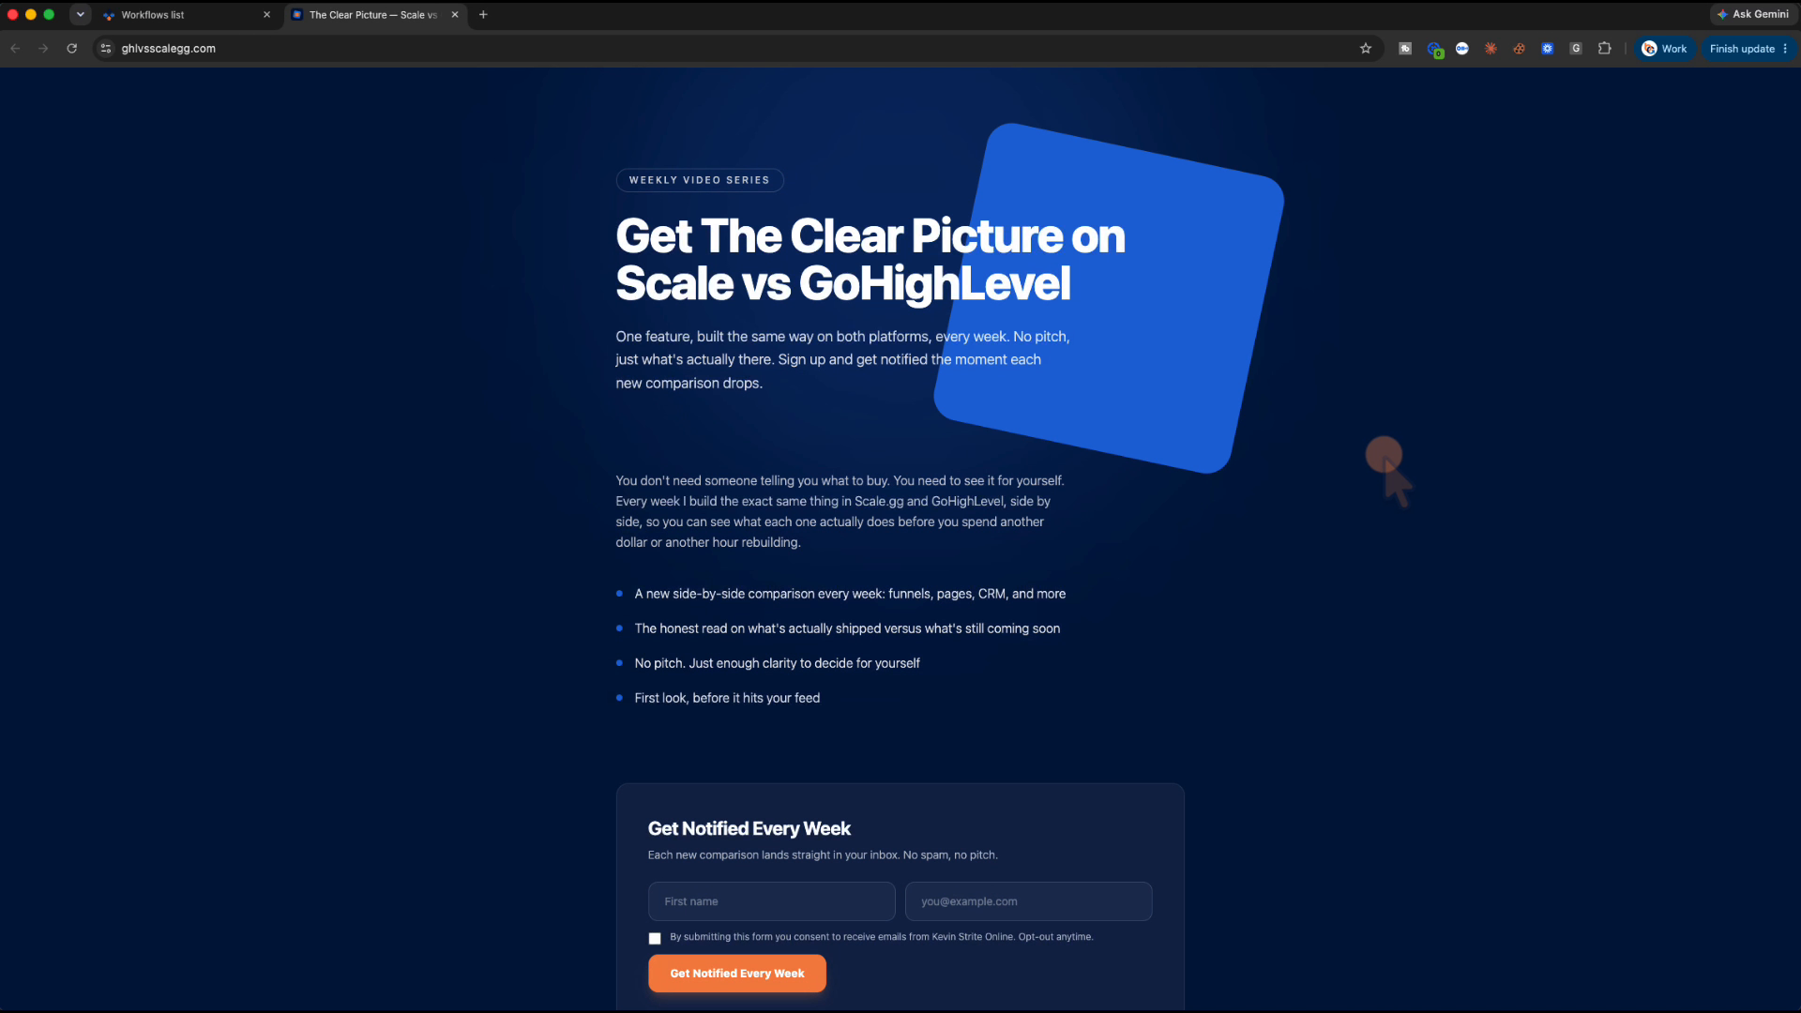
Submit the live form with a test first name, e-mail and consent ticked, then switch windows
scroll(1388, 464, down, 3)
scroll(1386, 460, down, 2)
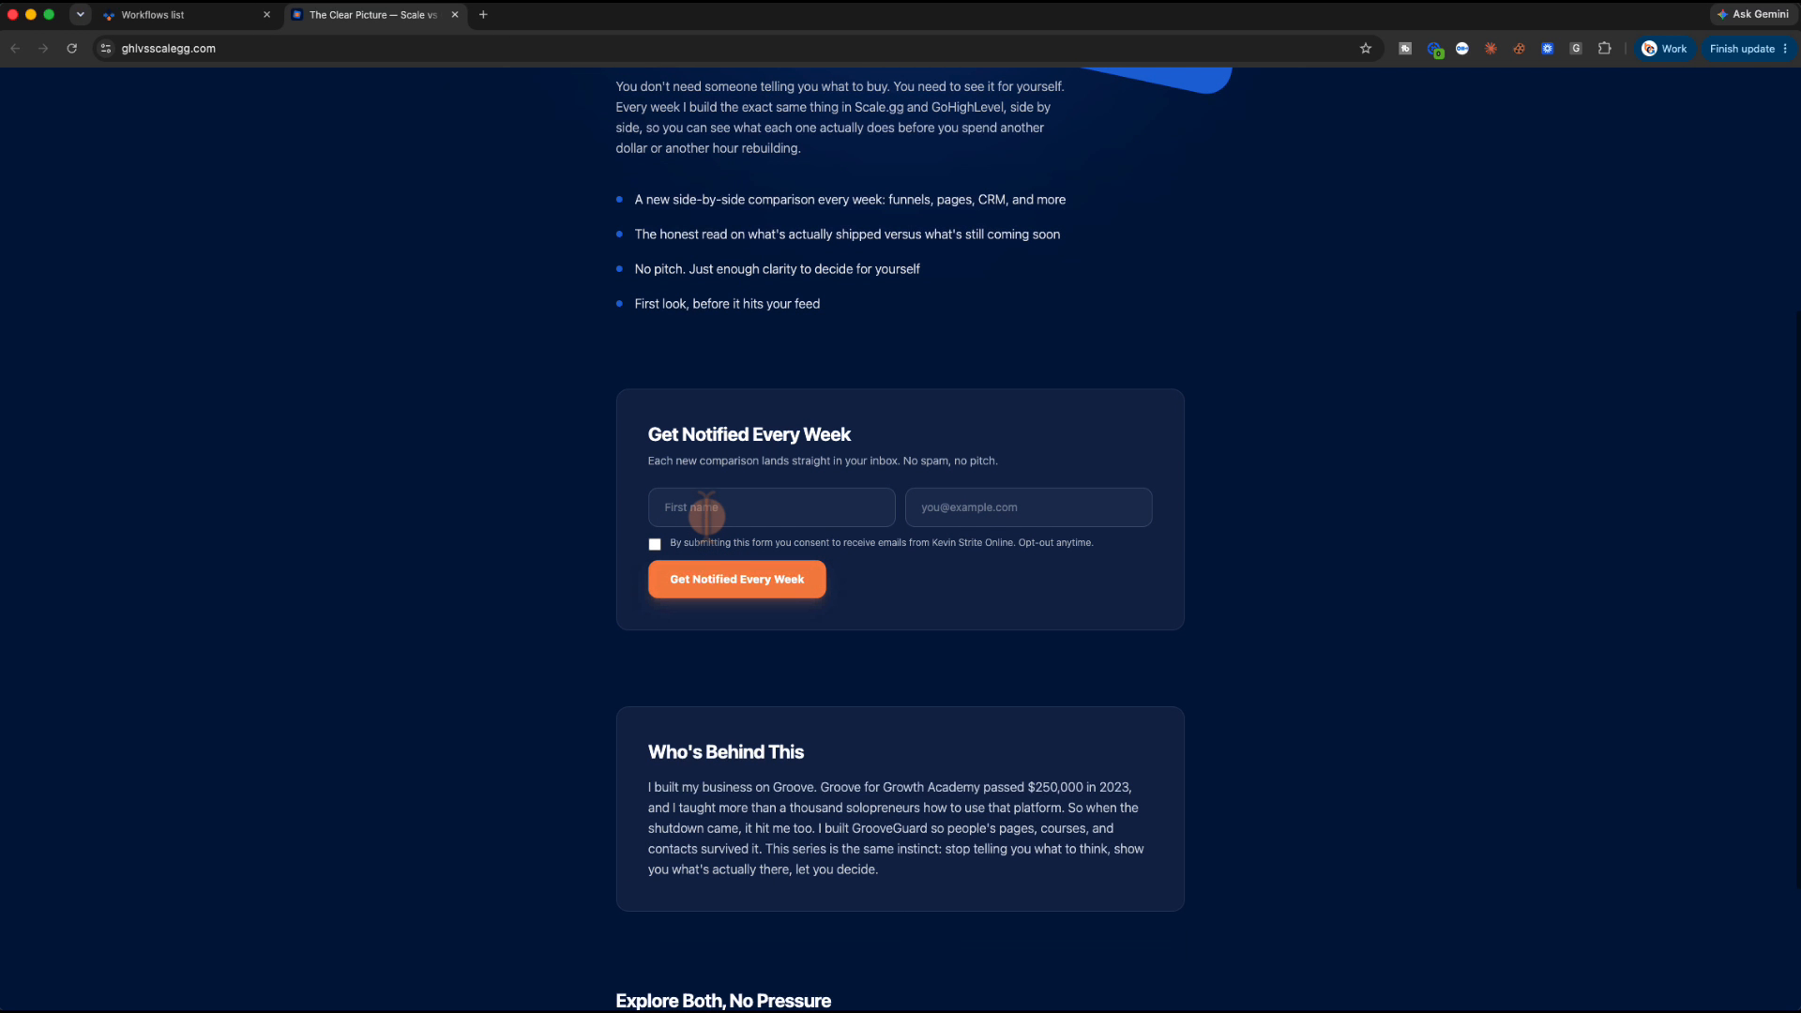
text(K)
click(655, 544)
click(736, 583)
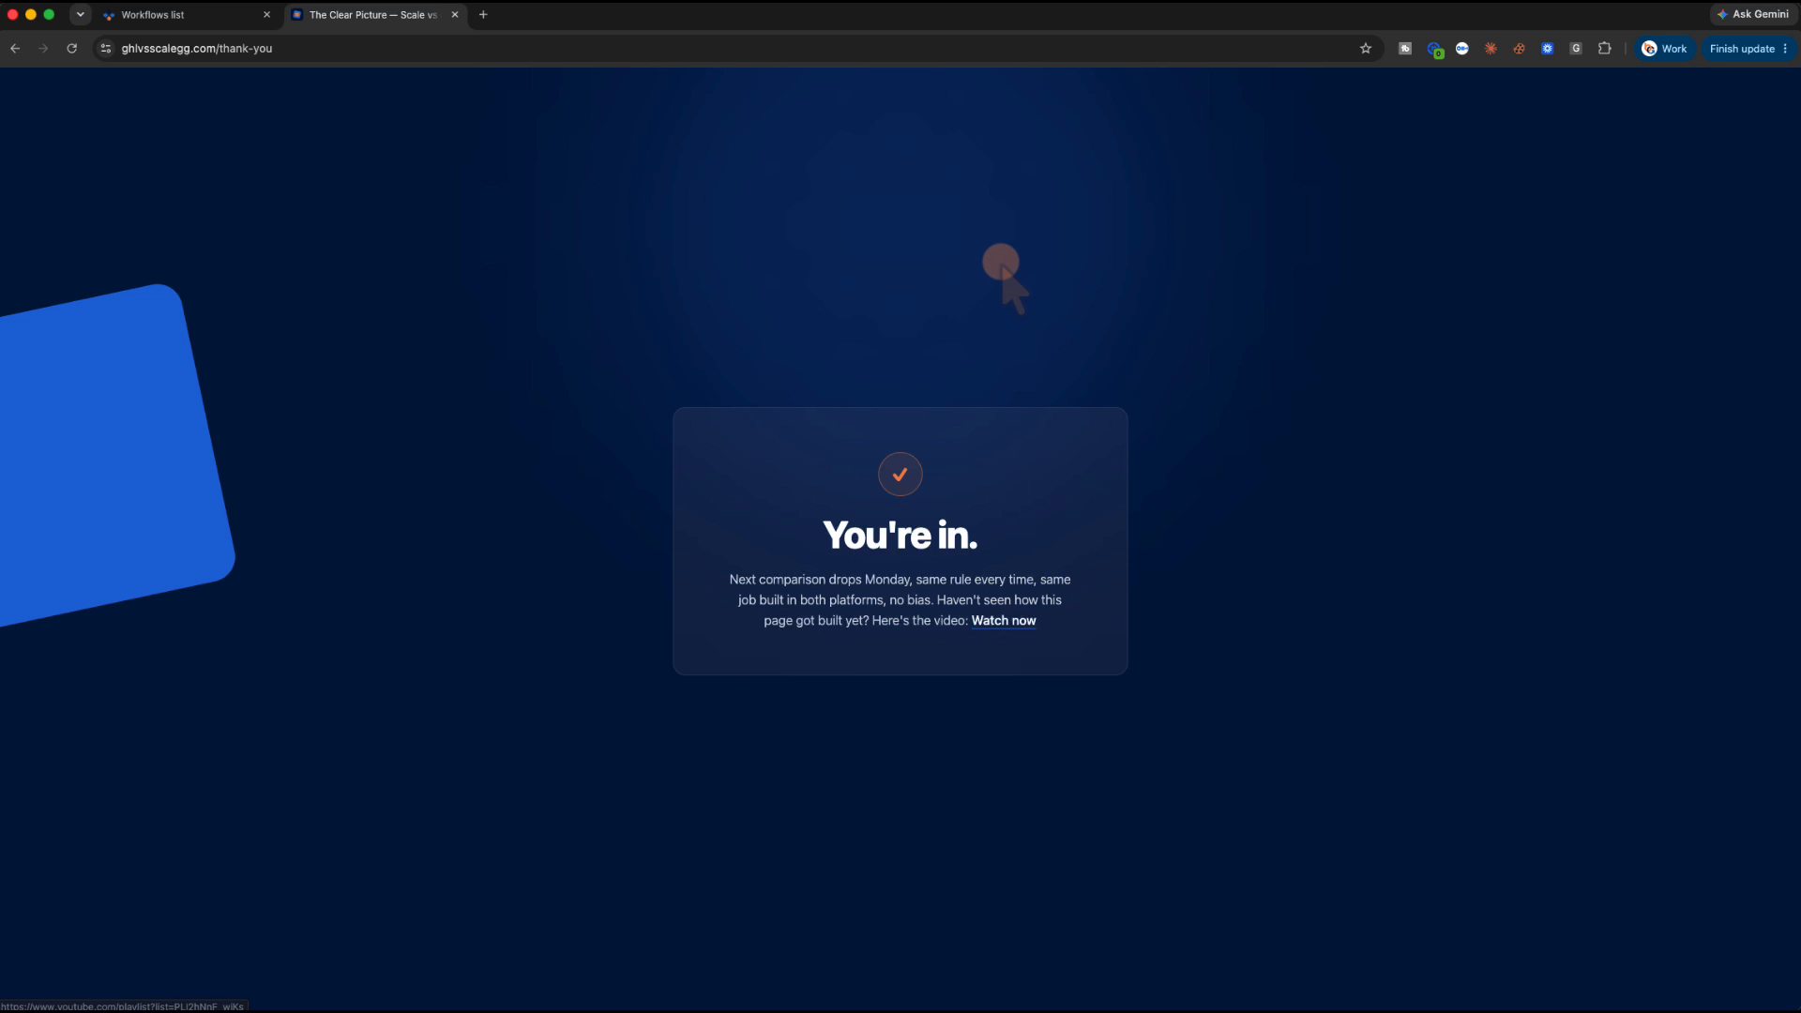
key(super+grave)
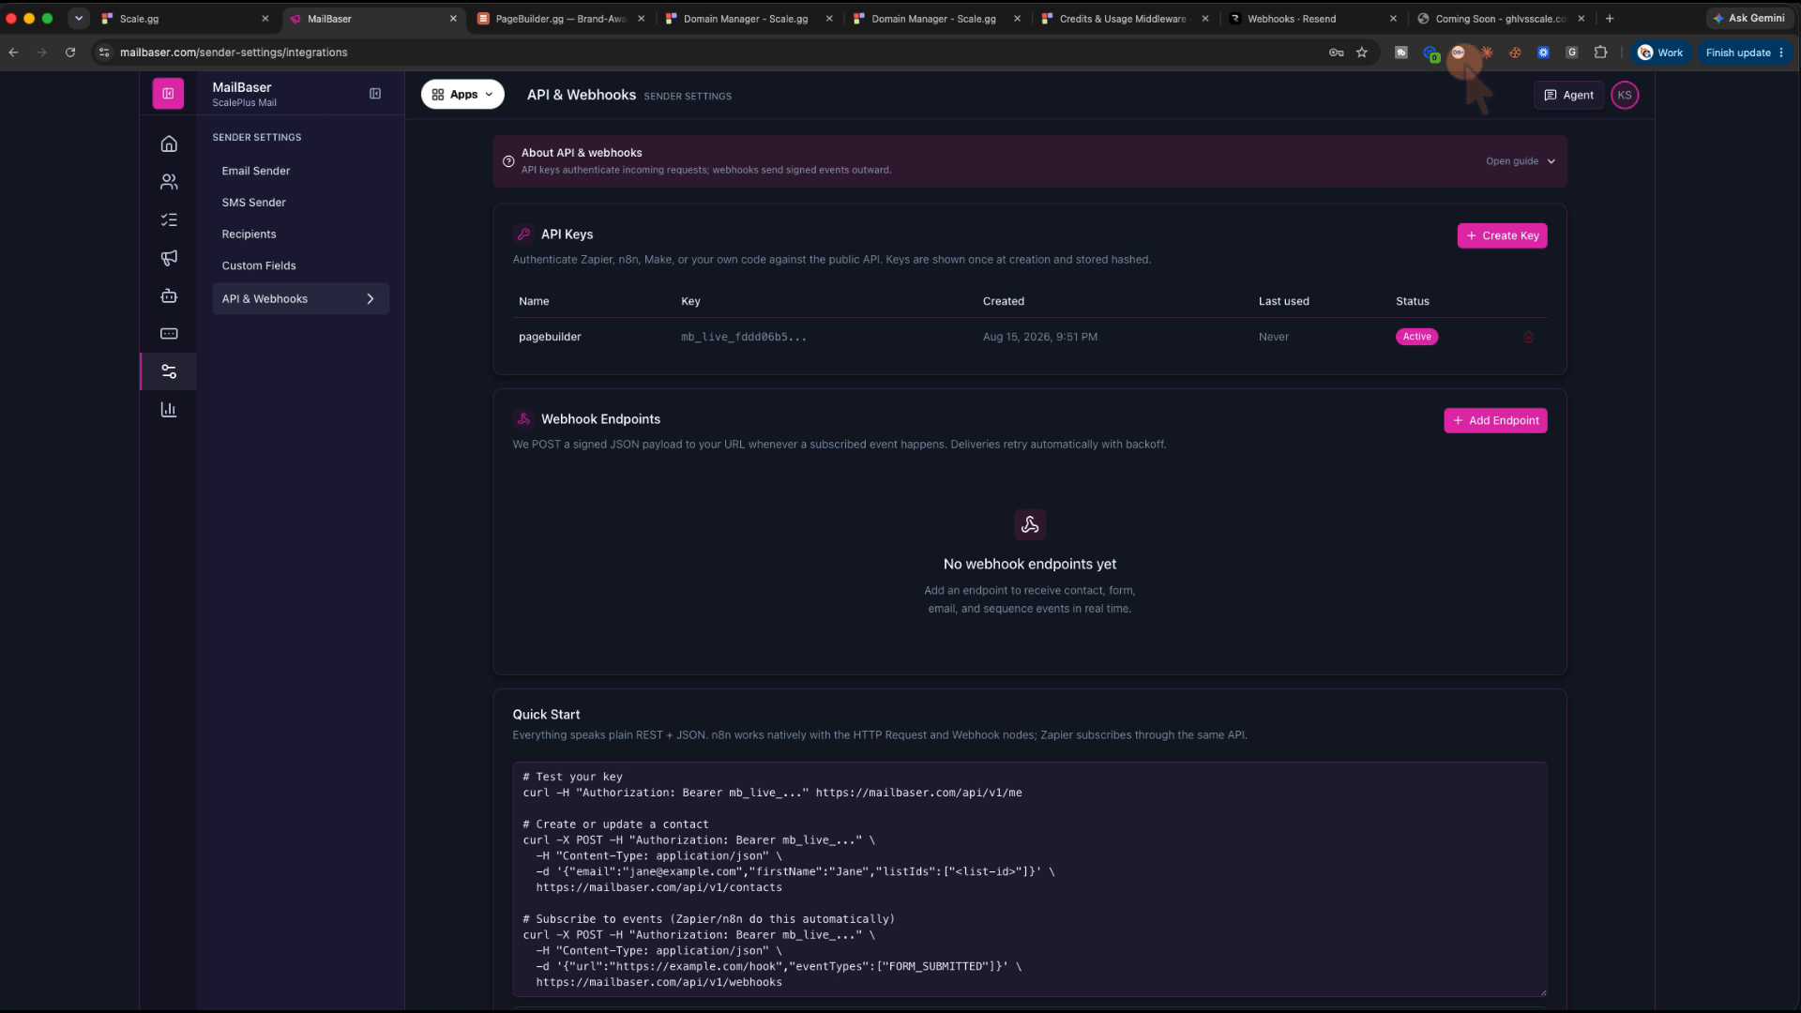
Reload the ghlvsscale.com Coming Soon page twice, then switch over to the Mail app
click(1470, 21)
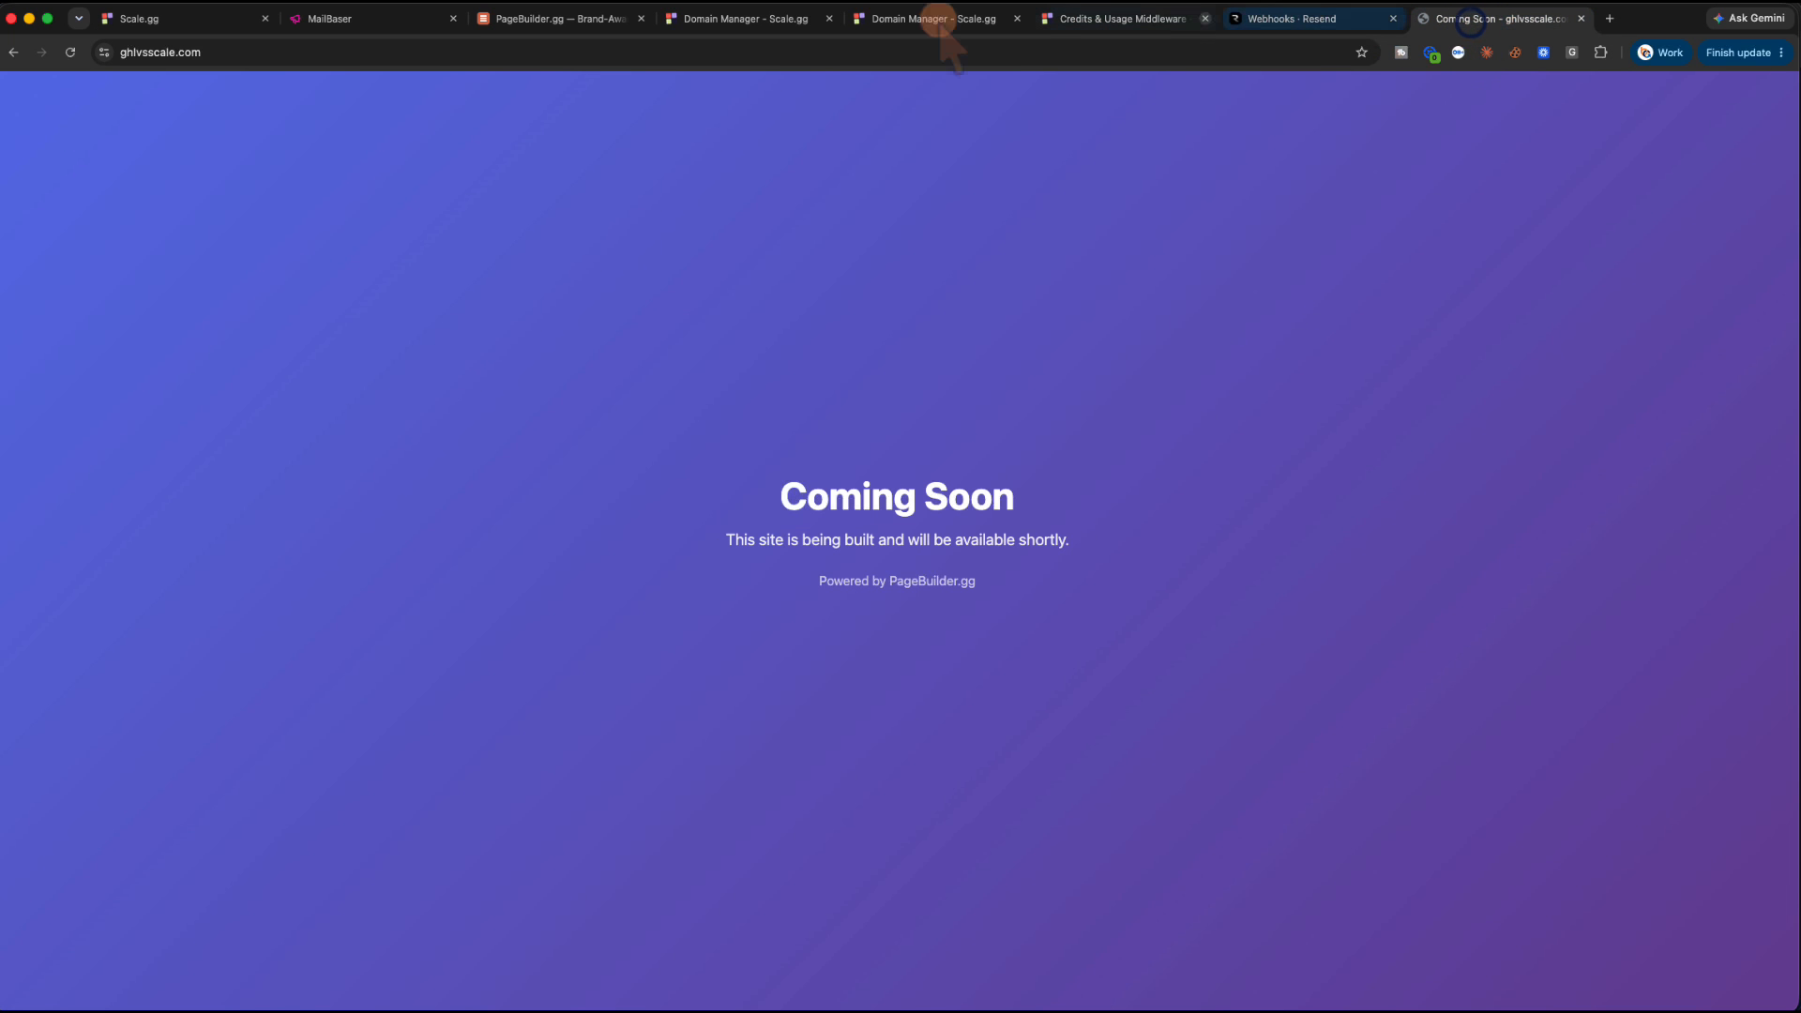
click(70, 52)
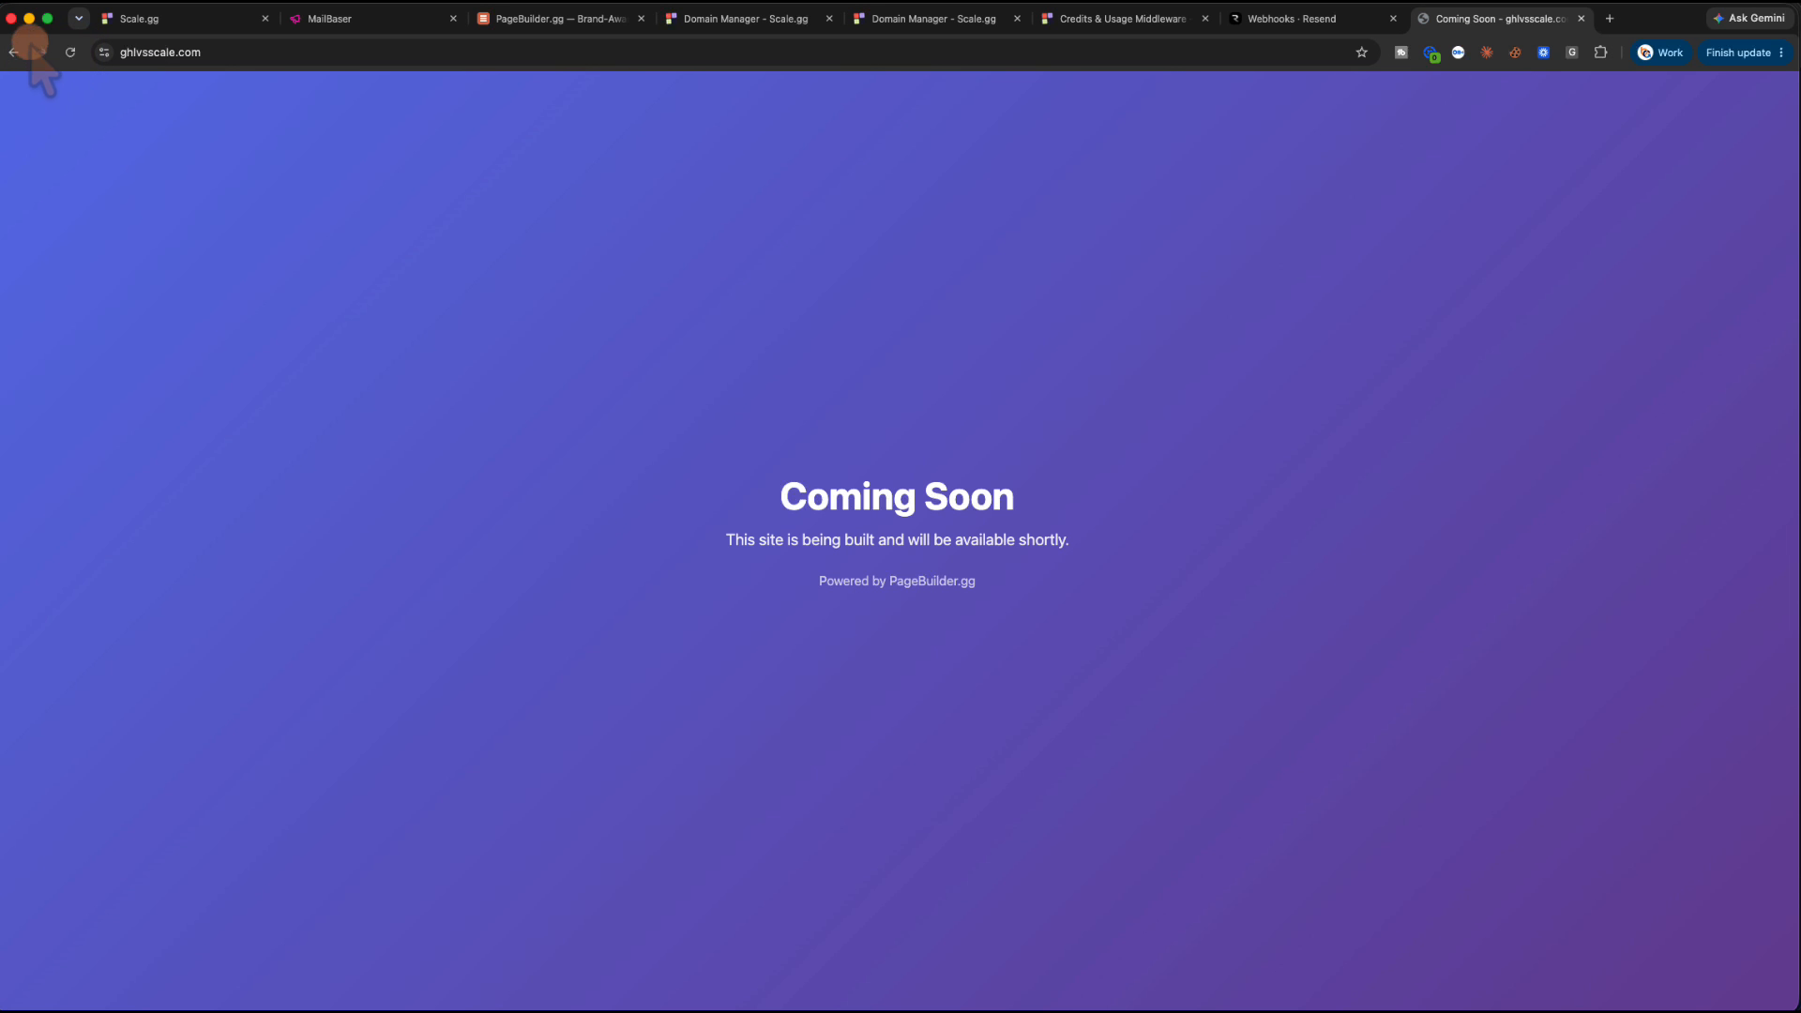
click(70, 53)
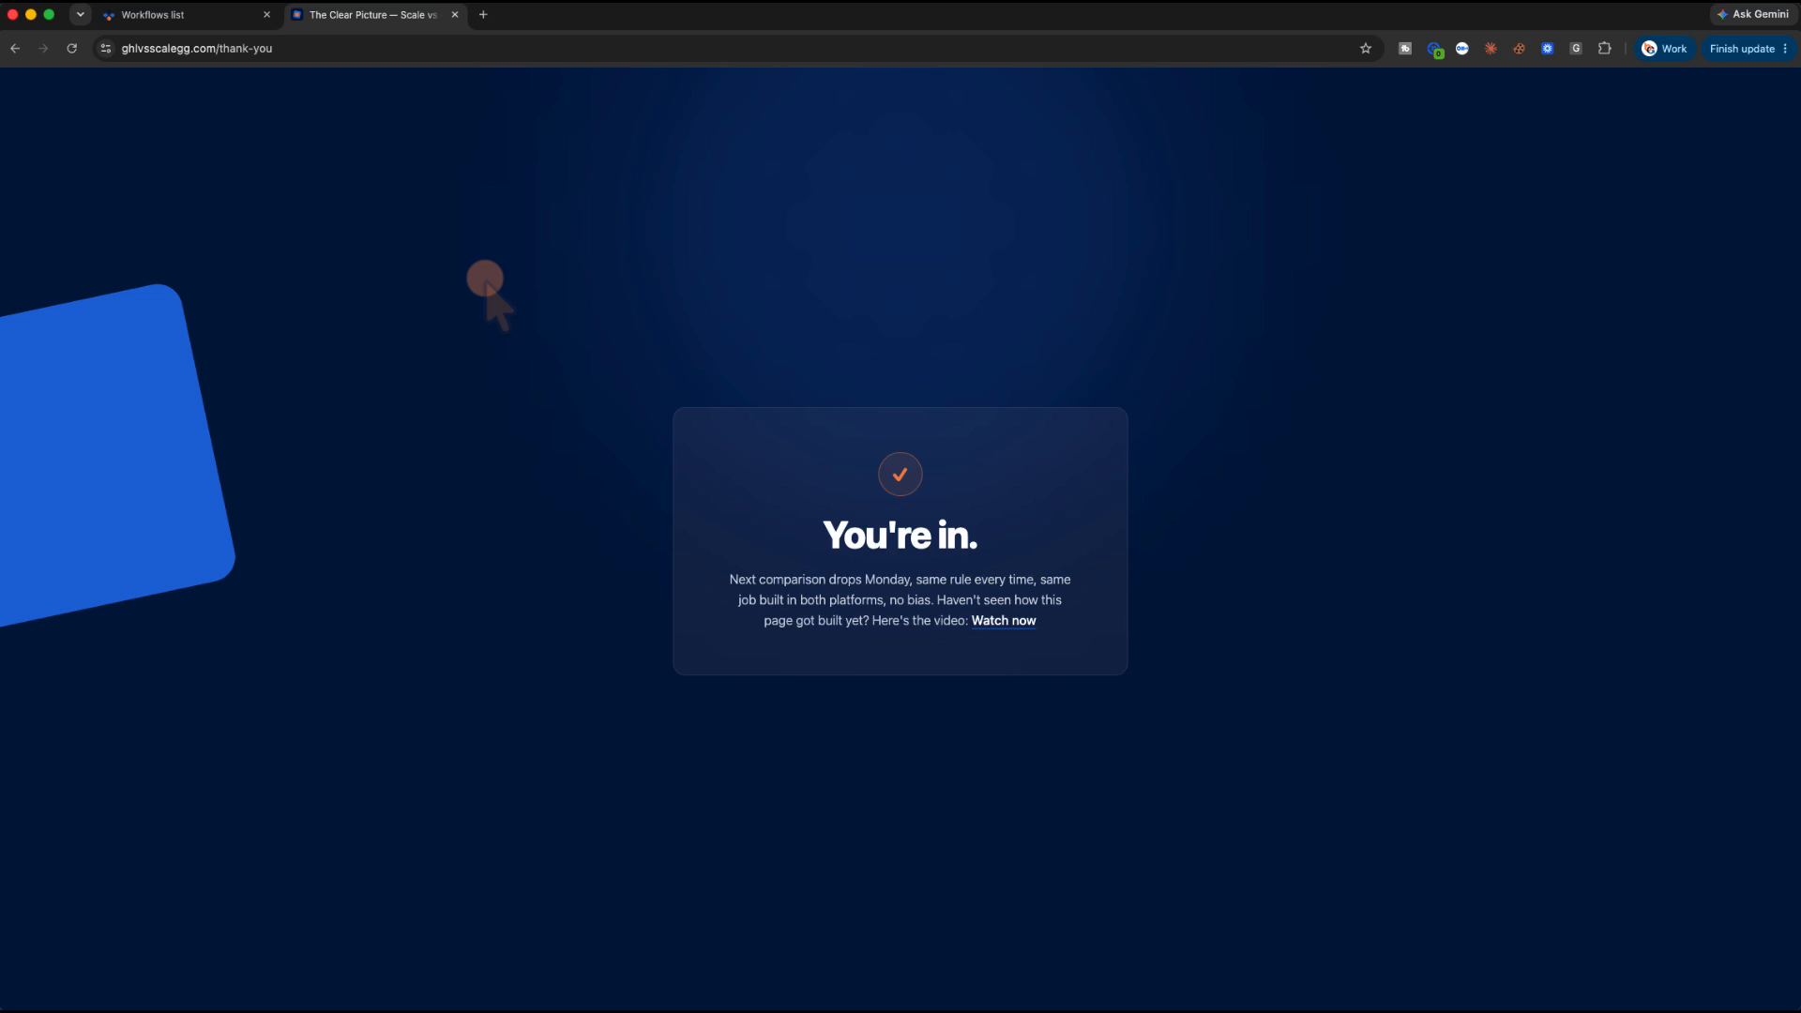
key(super+Tab)
key(super+Tab)
key(super+Tab)
key(super+Tab)
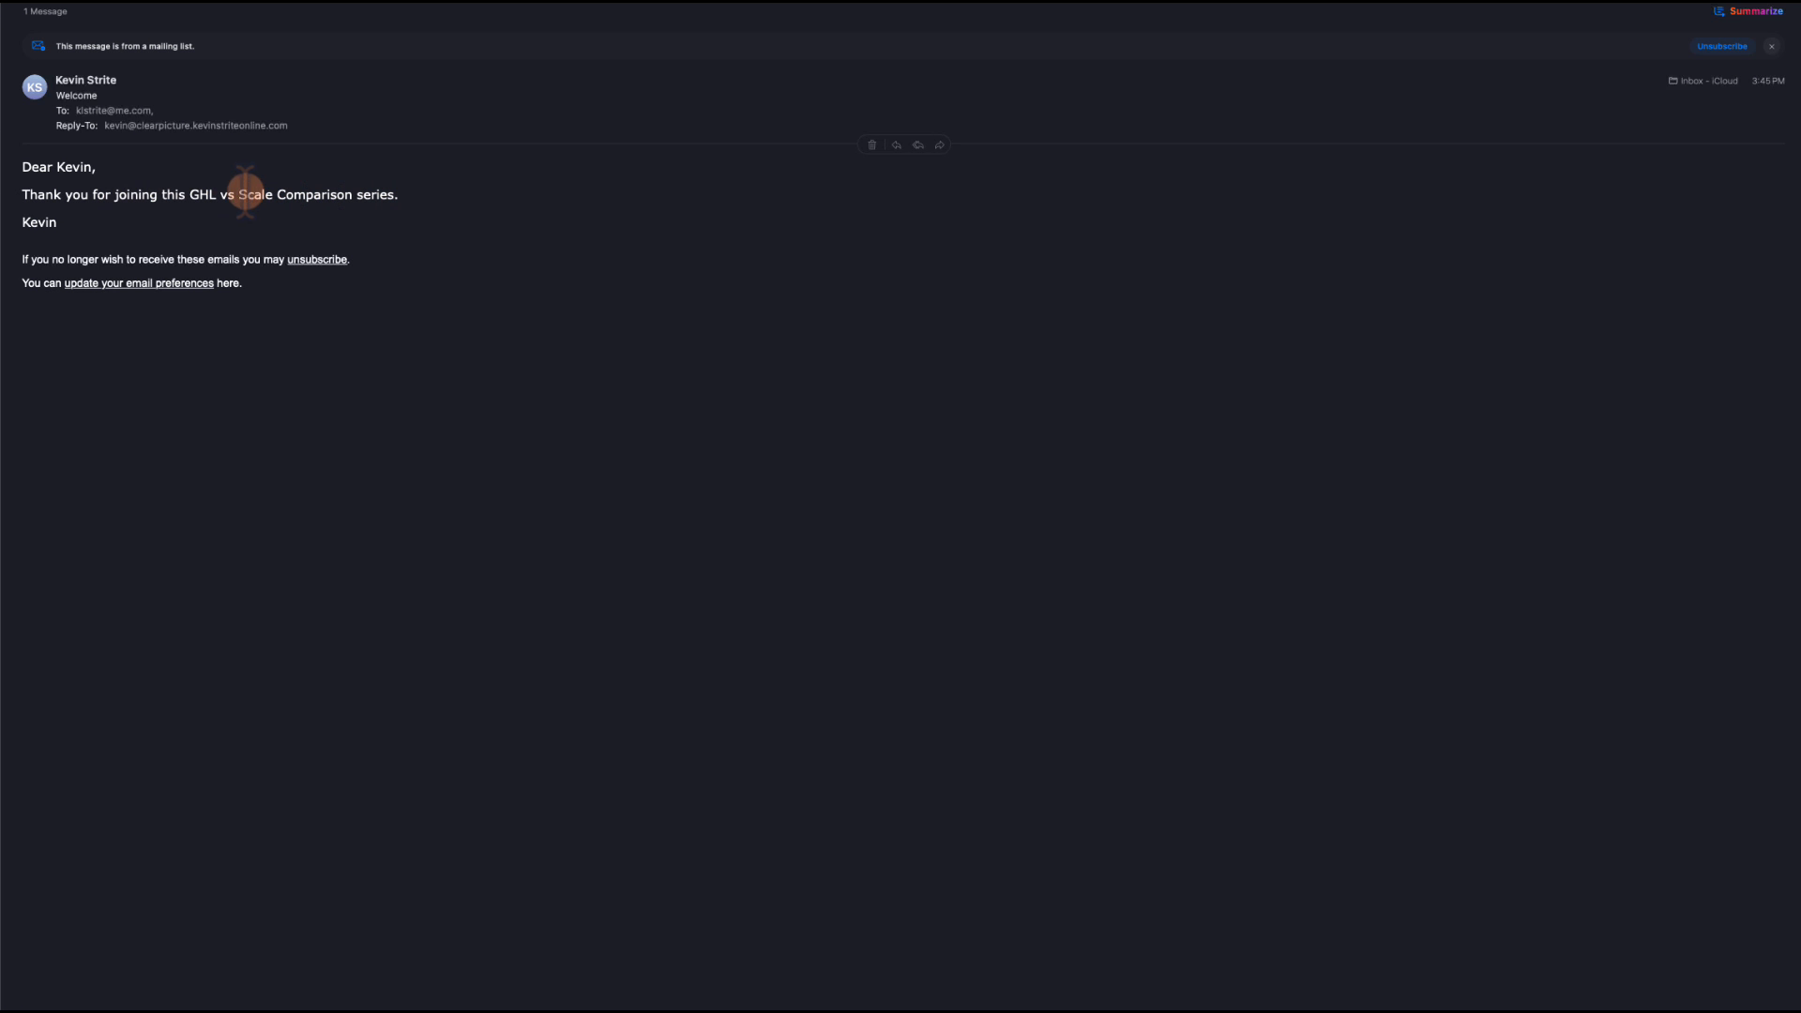
Read the welcome email's thank-you text, then switch to Chrome's Client Connect Central contacts list showing 9 contacts
drag(26, 166, 324, 293)
click(325, 293)
key(super+Tab)
key(super+Tab)
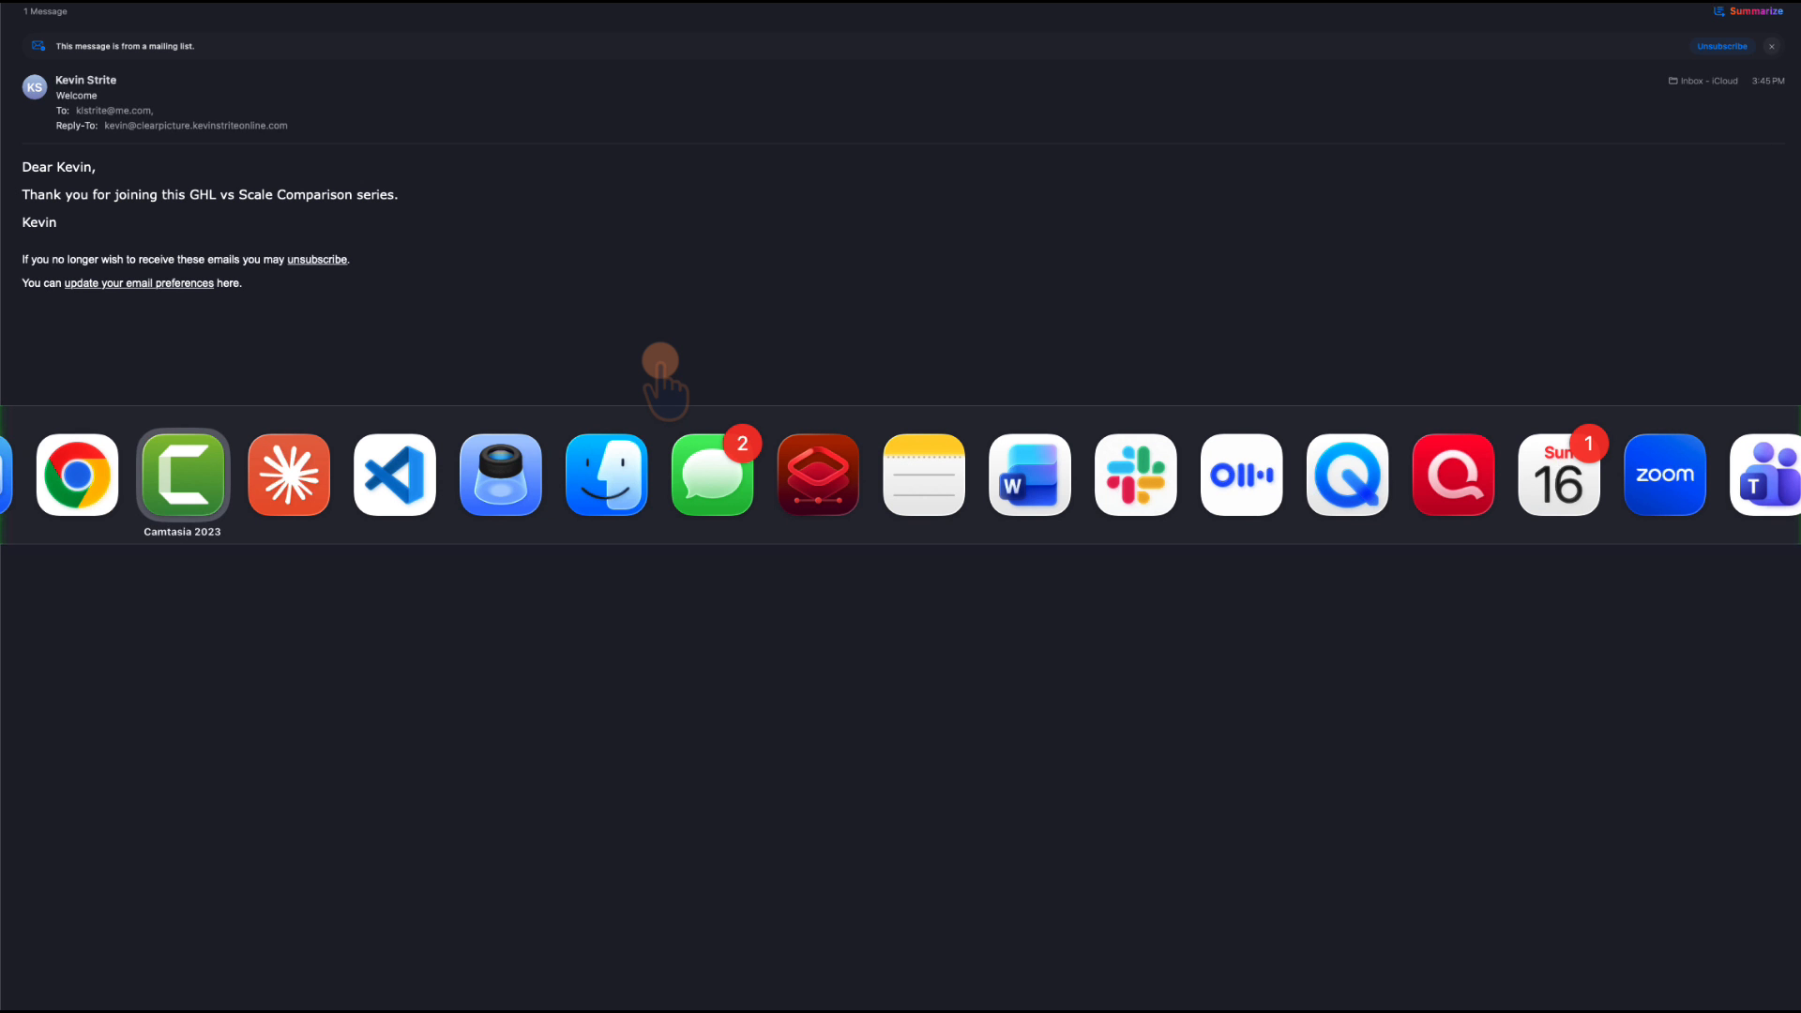
key(super+Tab)
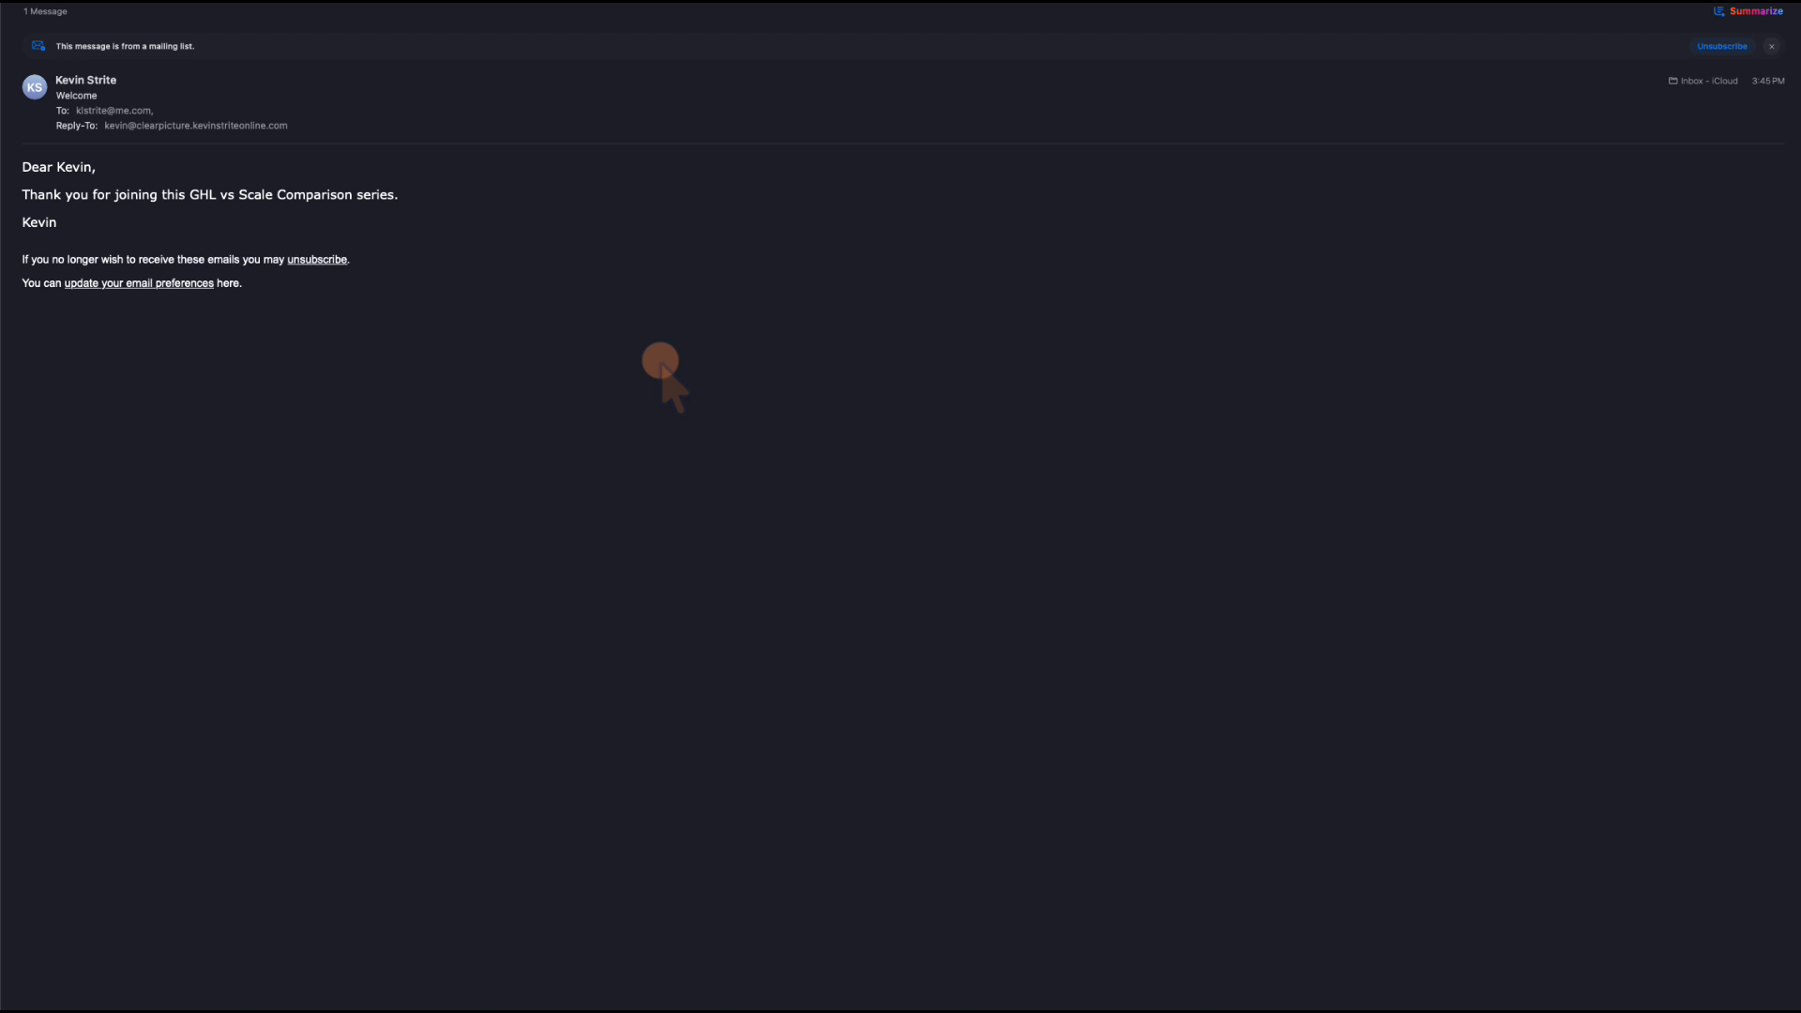
key(super+Tab)
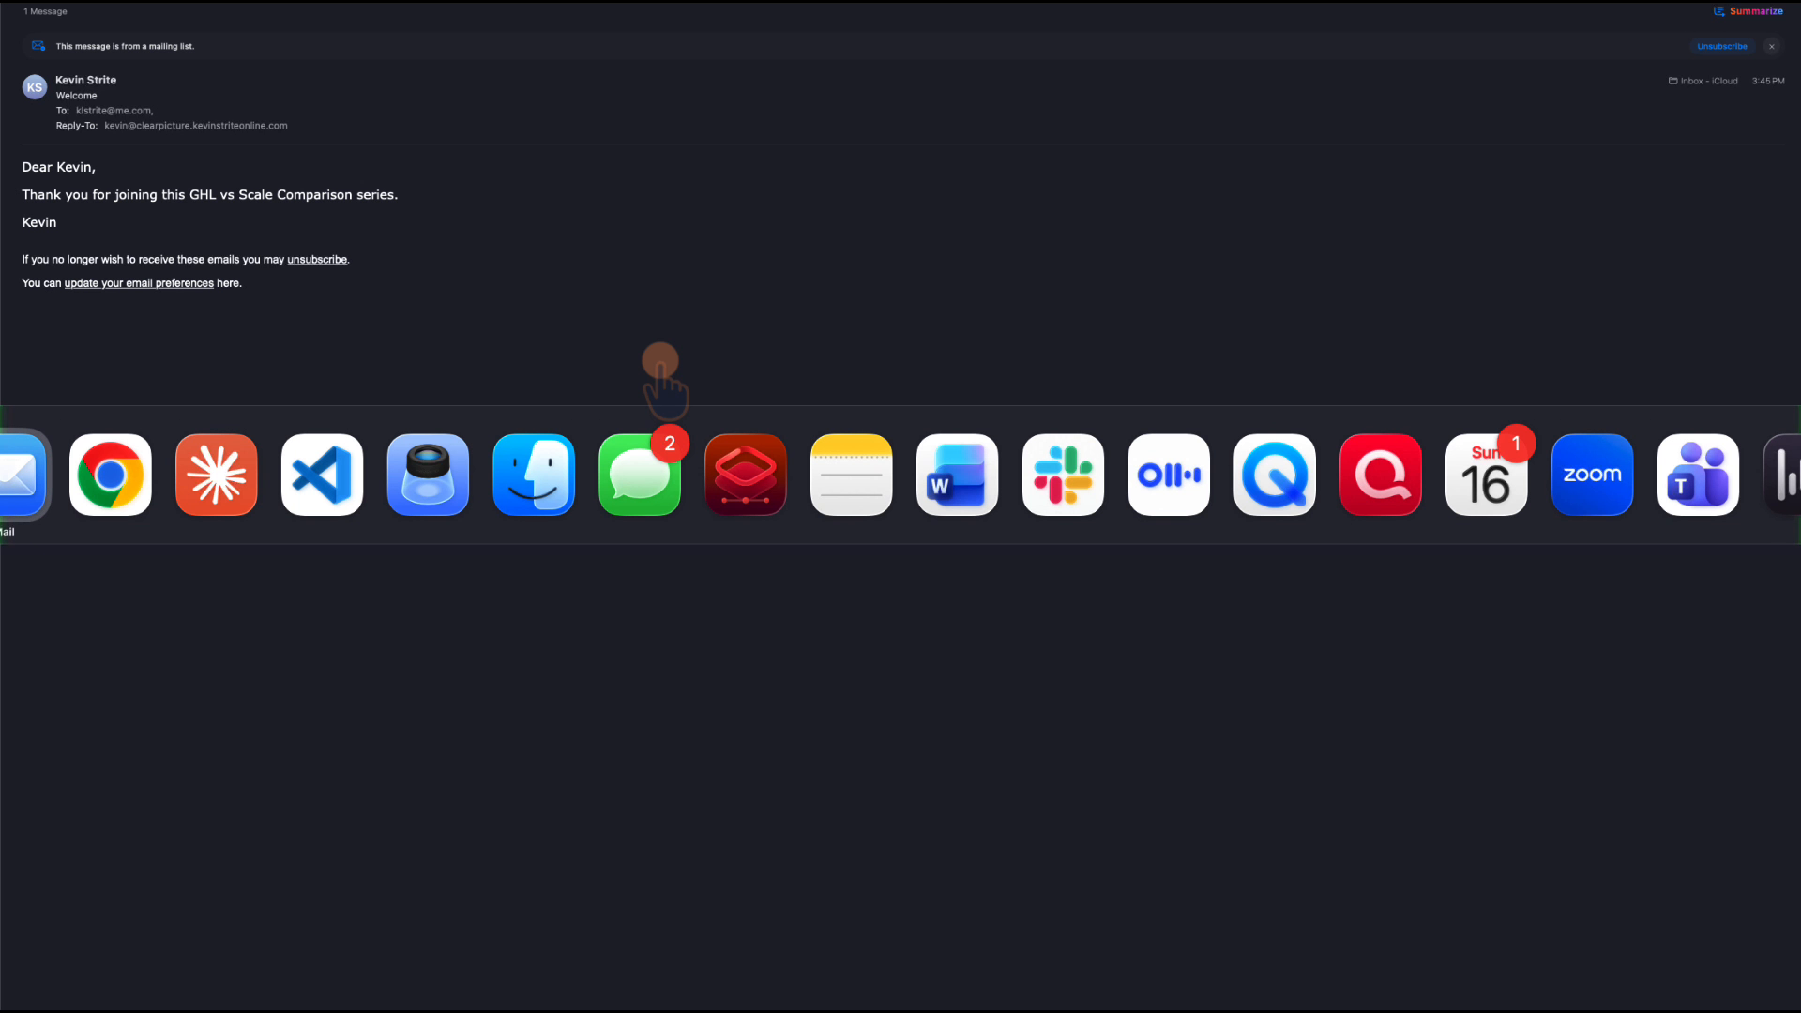
key(super+Tab)
key(super+Tab)
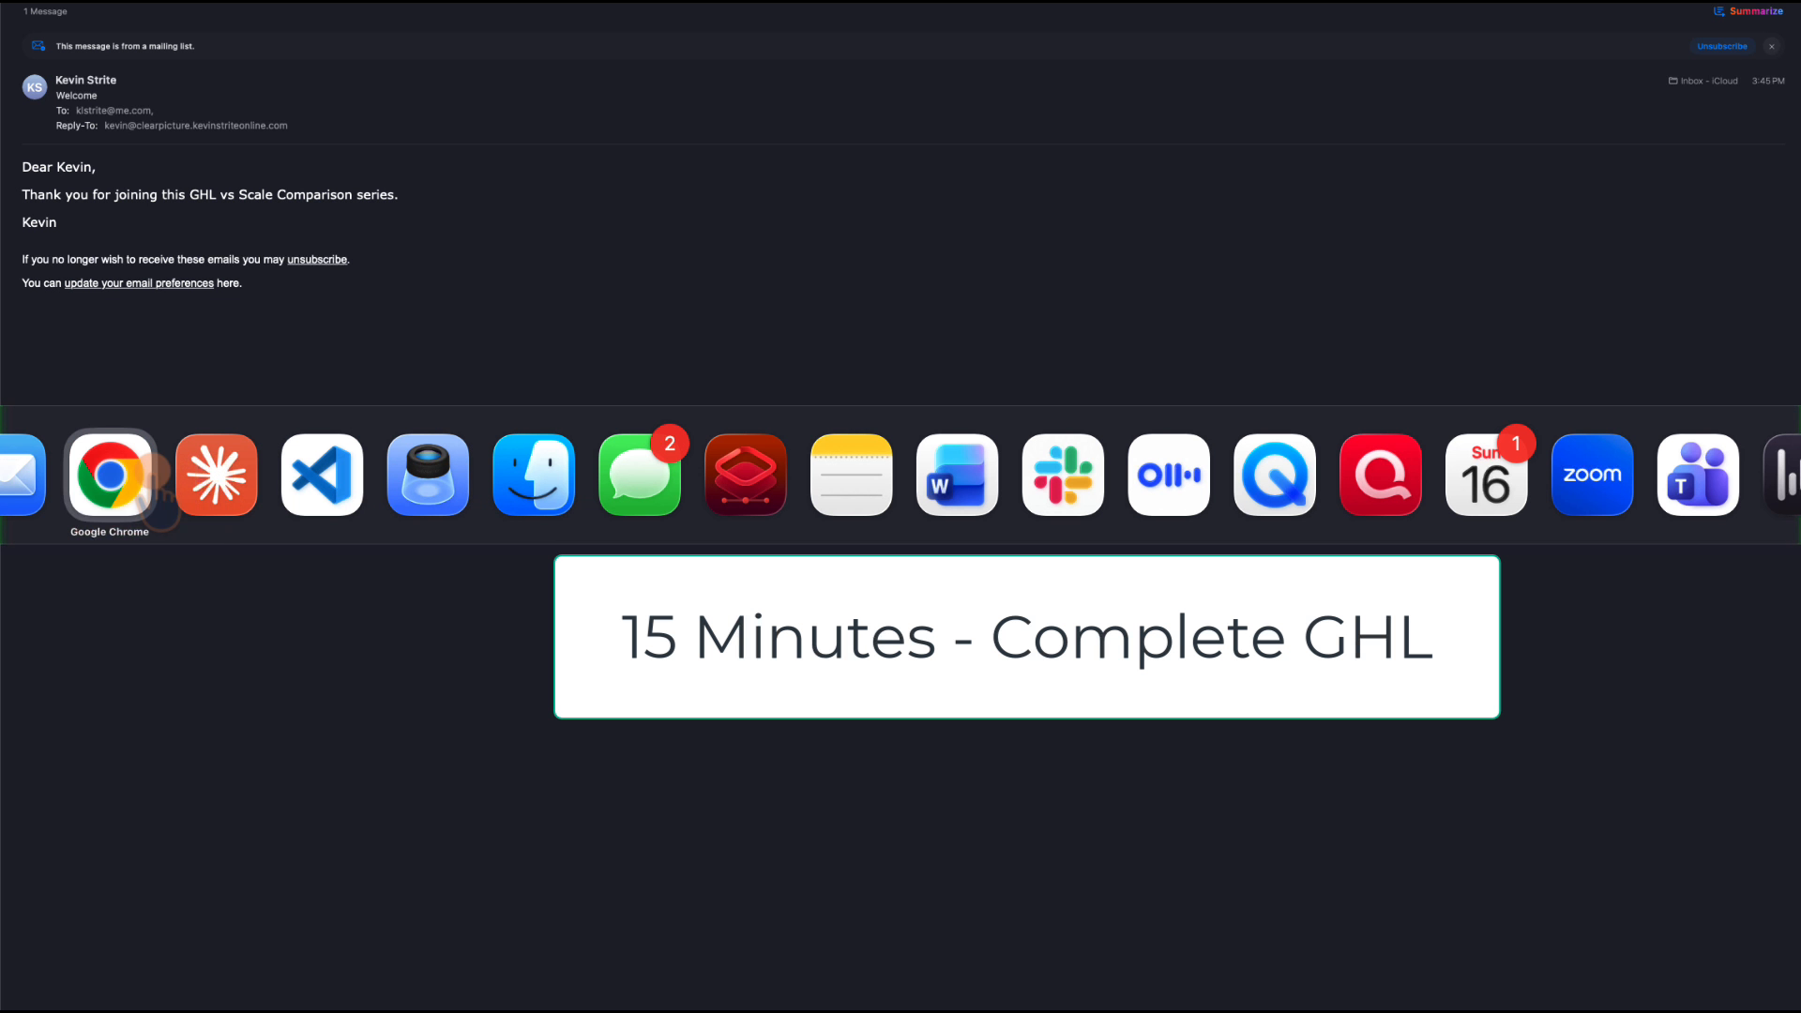
click(150, 474)
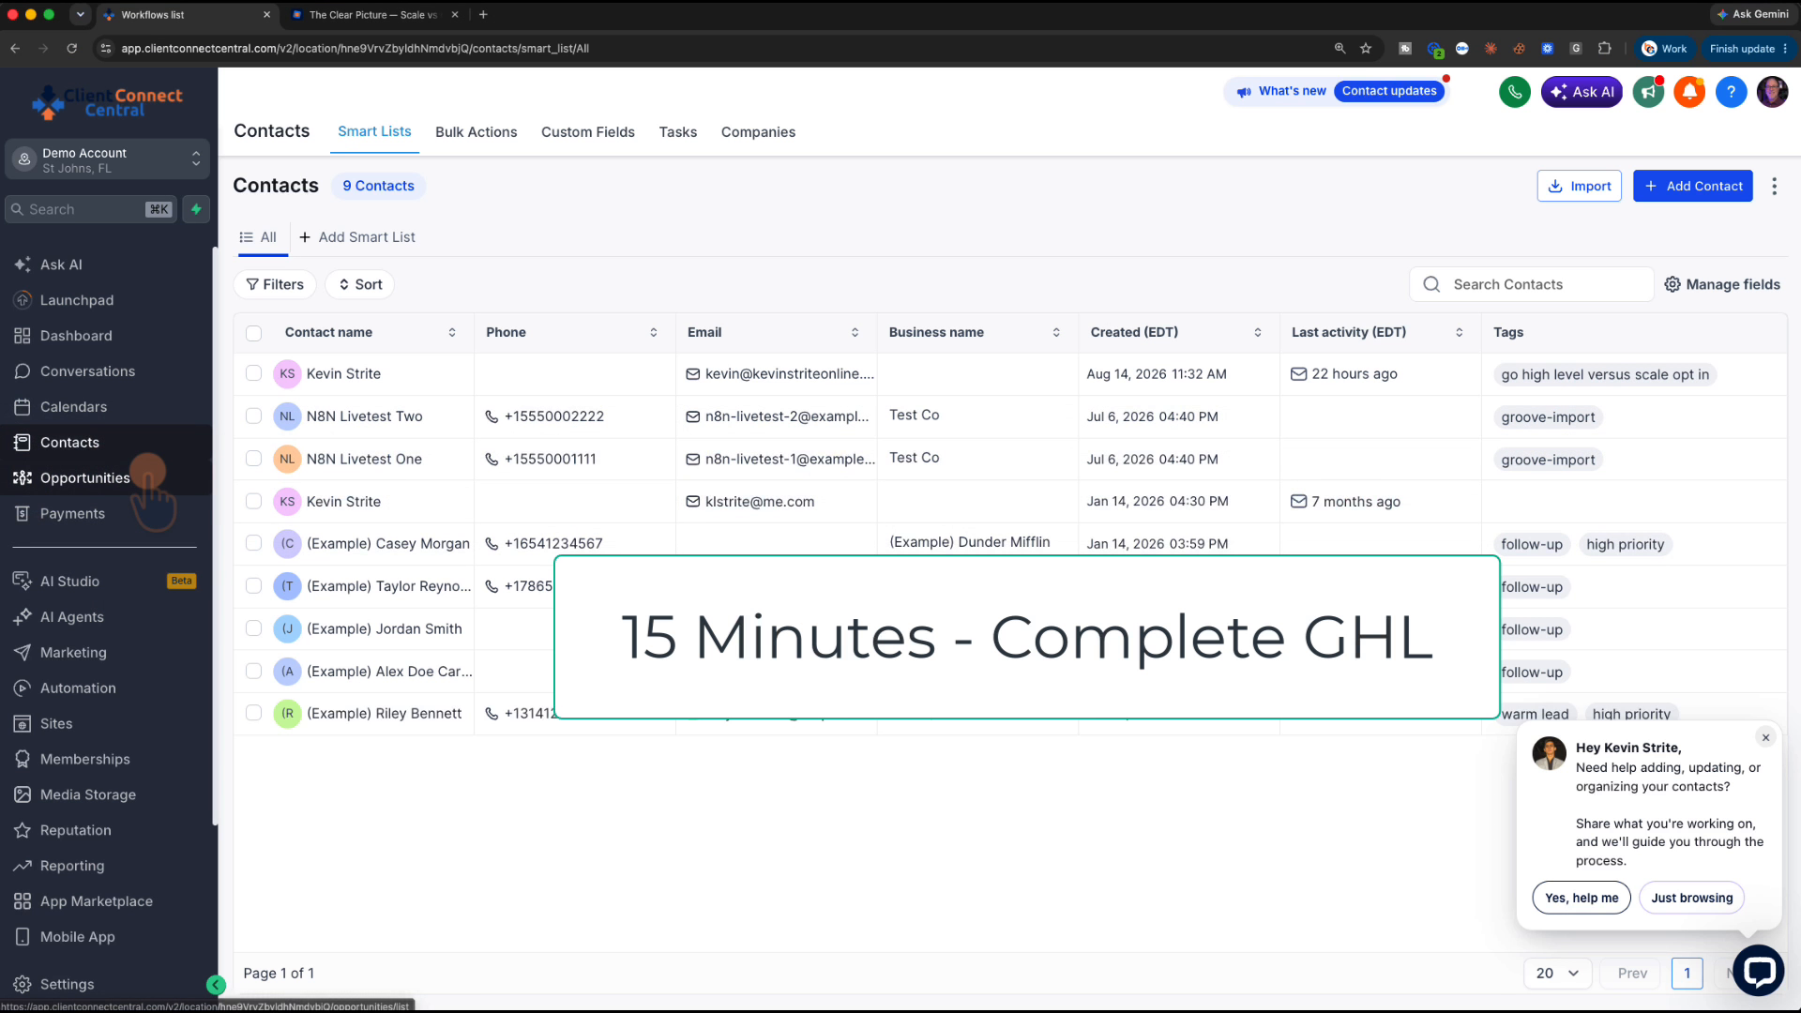